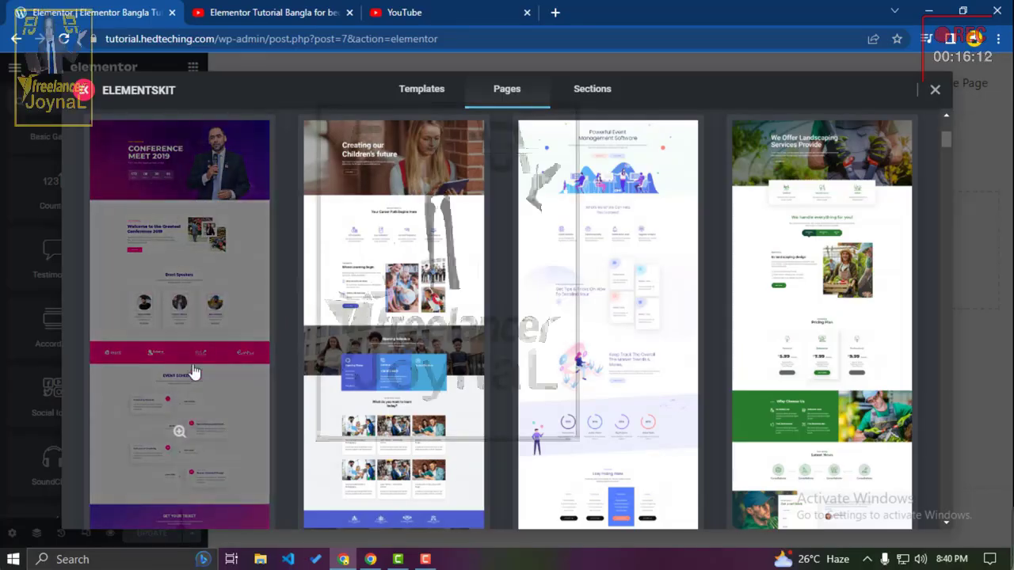
# Step: Look over the first row of home page designs in the ElementsKit page library
pyautogui.scroll(-3, 187, 435)
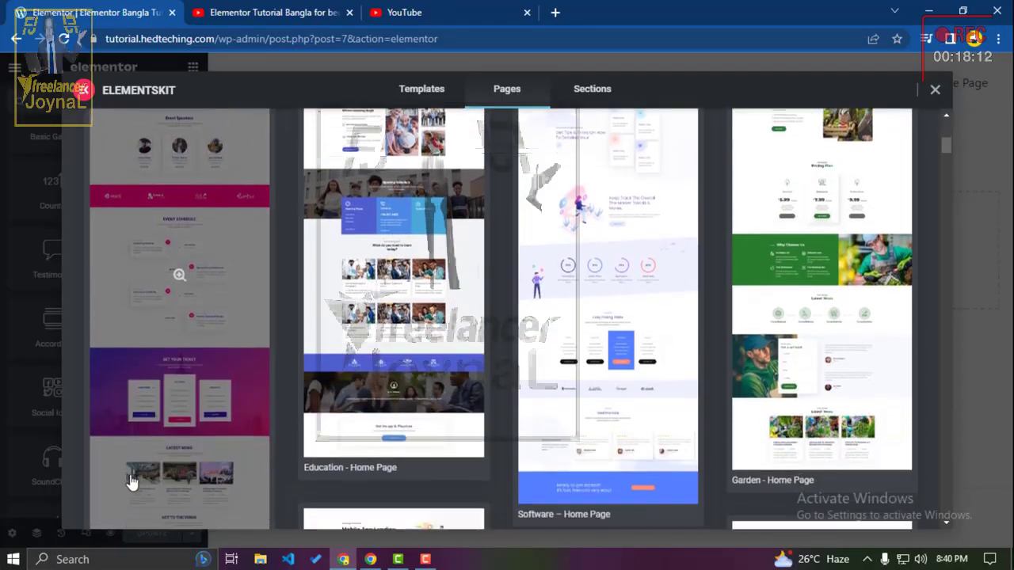
pyautogui.scroll(5, 151, 469)
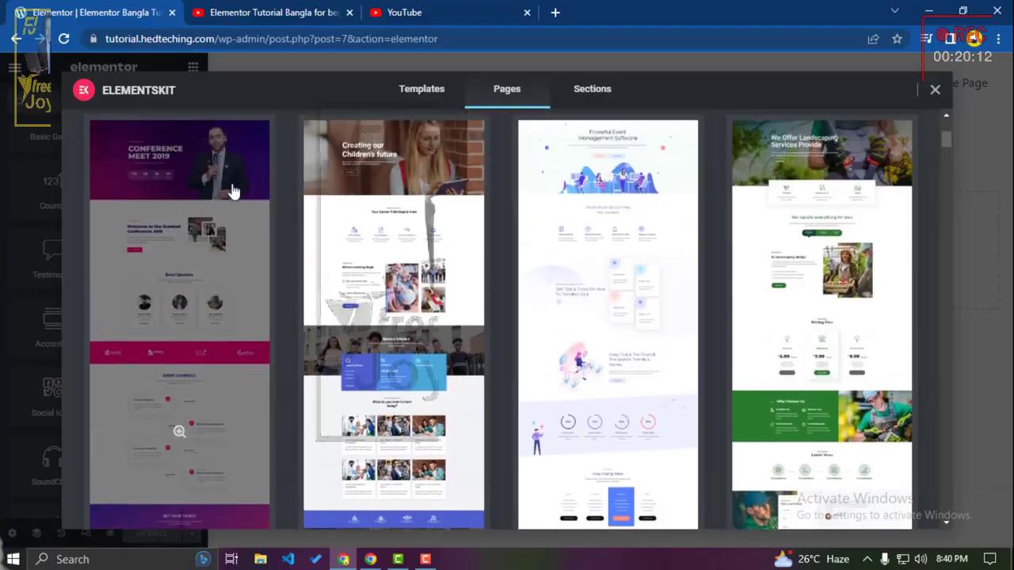
pyautogui.scroll(-2, 276, 377)
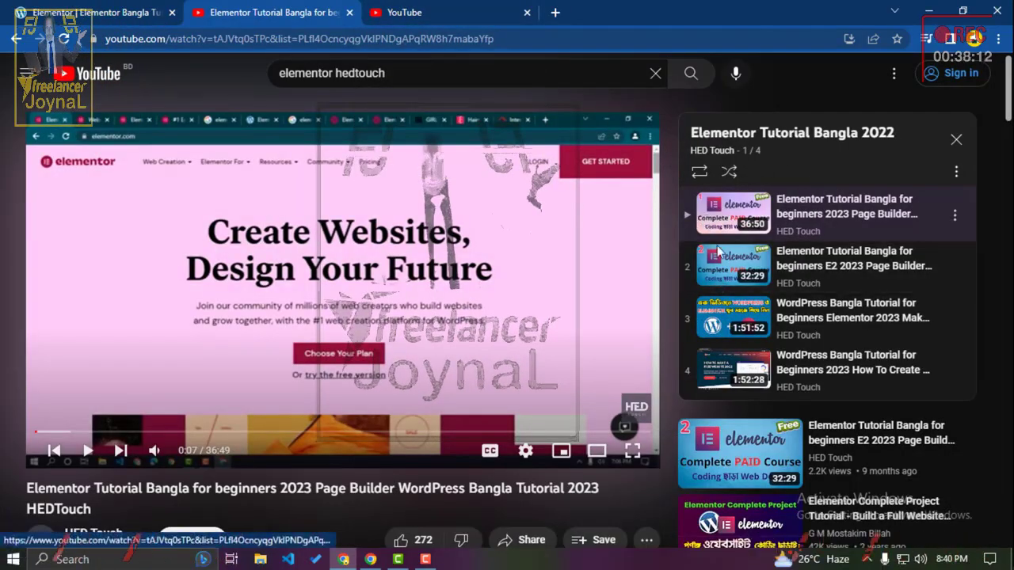
# Step: Check the Elementor Tutorial Bangla 2022 playlist on YouTube and return to the start of the ElementsKit page library
pyautogui.click(96, 12)
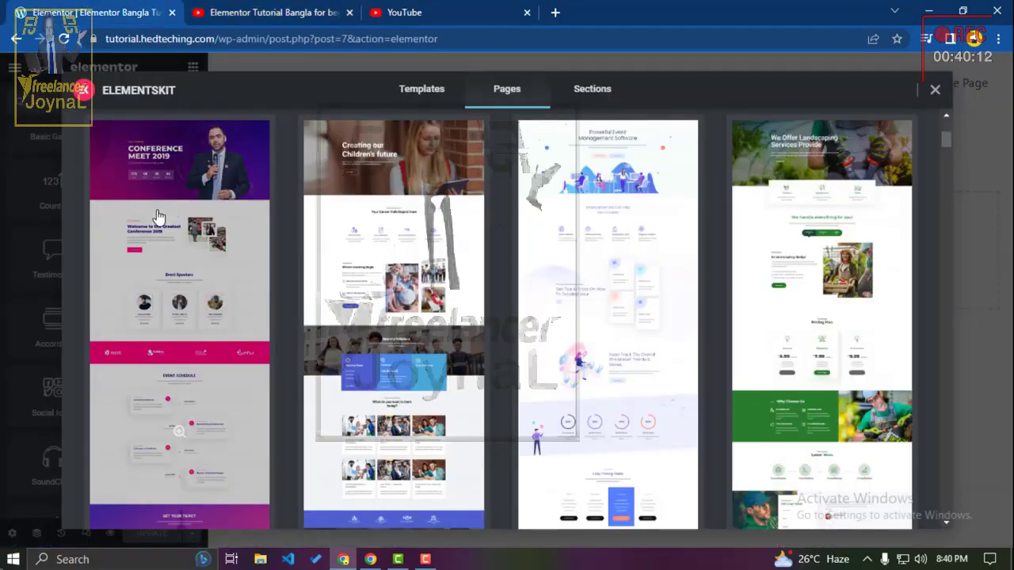
pyautogui.hotkey('ctrl', 'Tab')
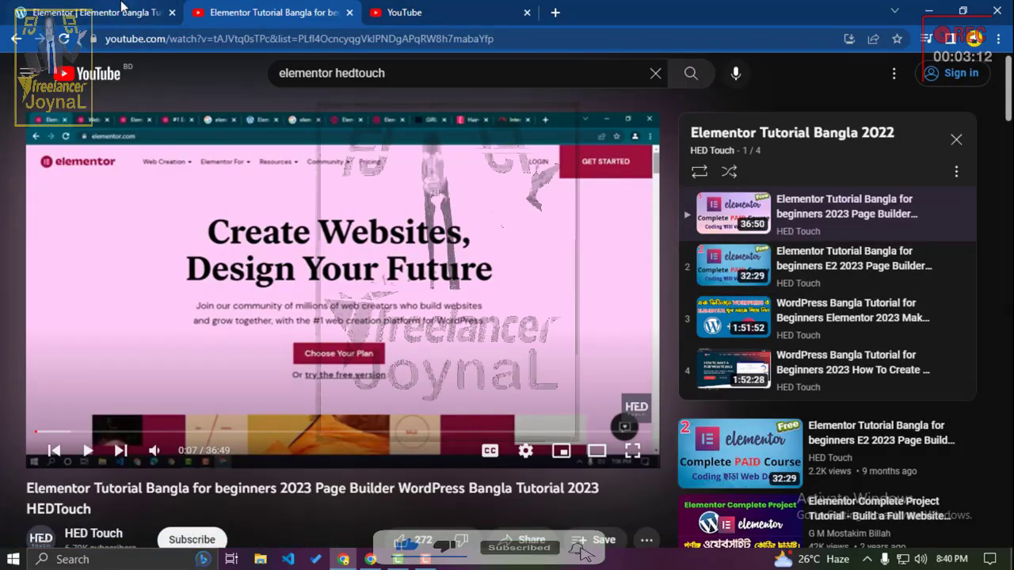
pyautogui.click(120, 6)
pyautogui.scroll(3, 385, 458)
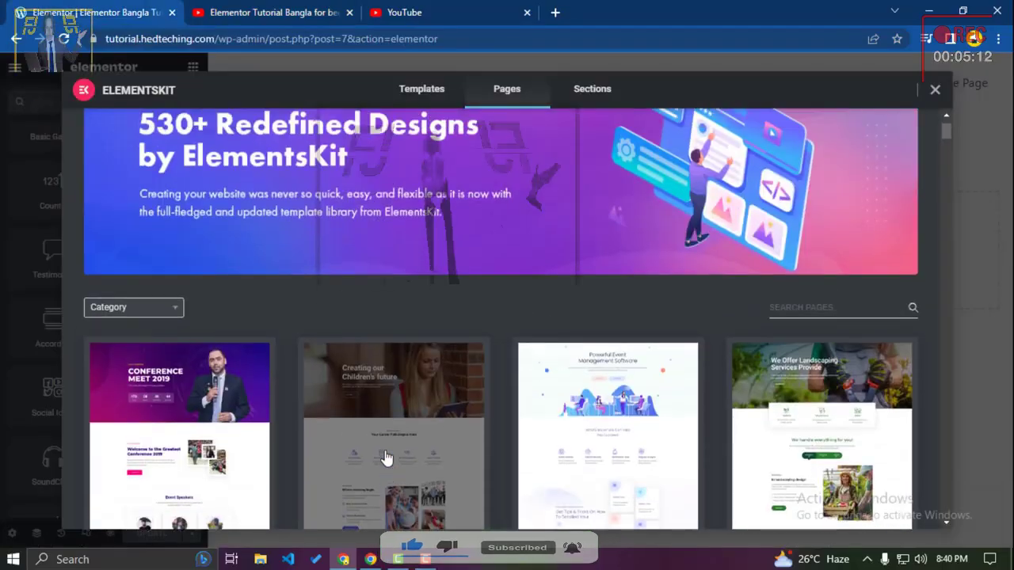
pyautogui.scroll(1, 385, 458)
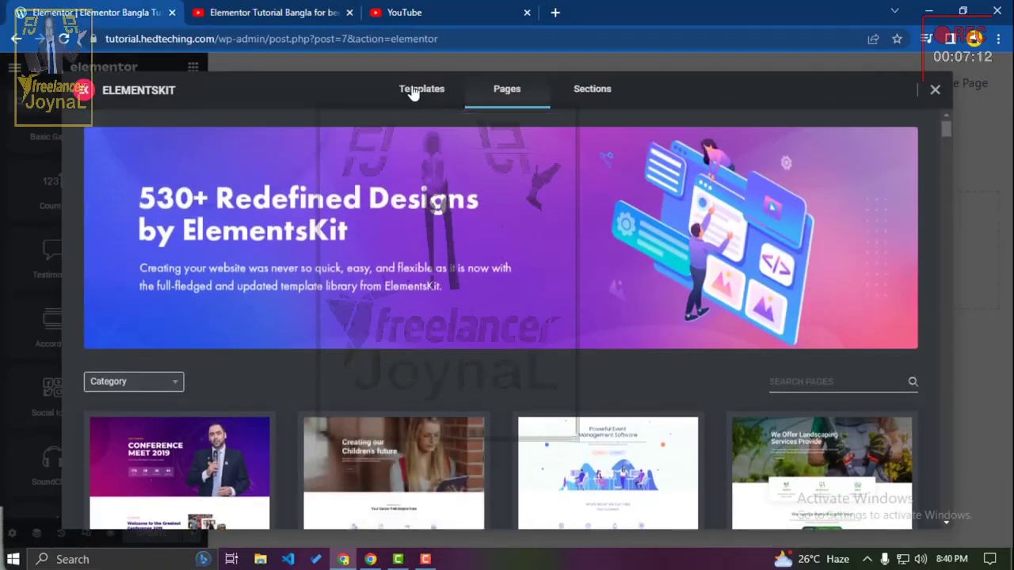
# Step: Open the ElementsKit Templates collection and look through its template kits
pyautogui.click(413, 91)
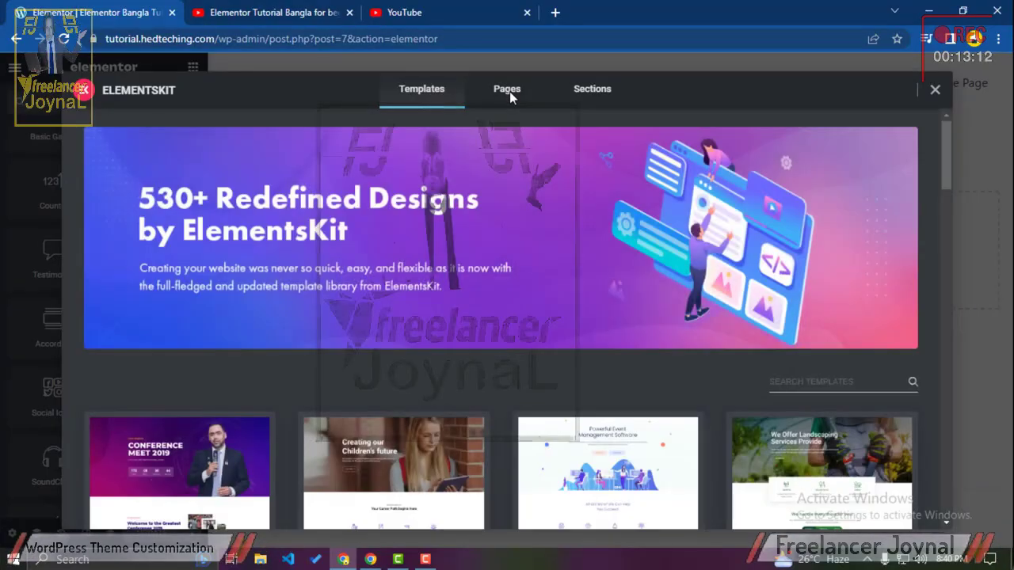
pyautogui.scroll(-5, 489, 371)
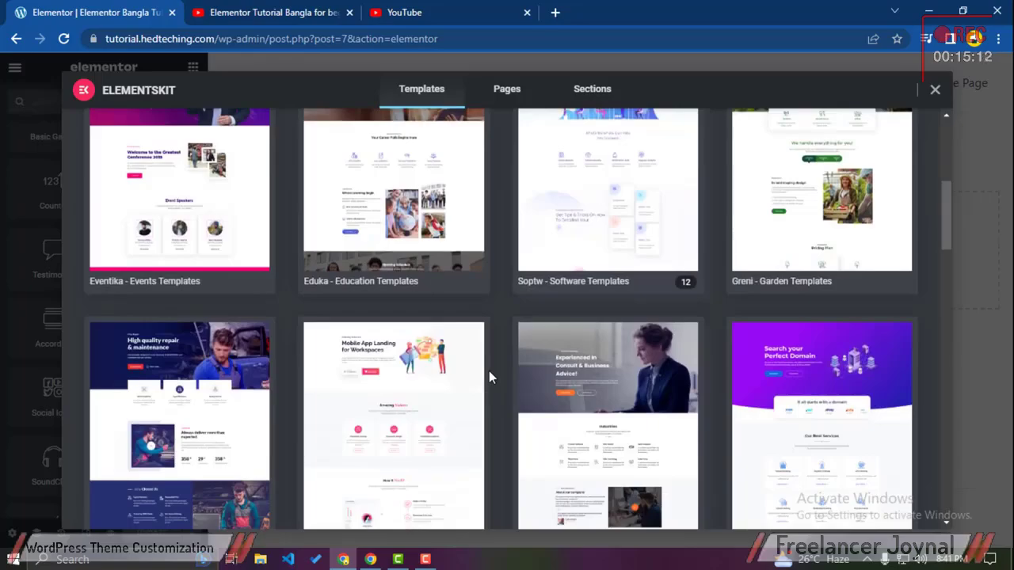
pyautogui.scroll(-3, 489, 371)
# Step: Open the ElementsKit Pages collection and examine the ready-made page designs across its different business categories
pyautogui.click(507, 89)
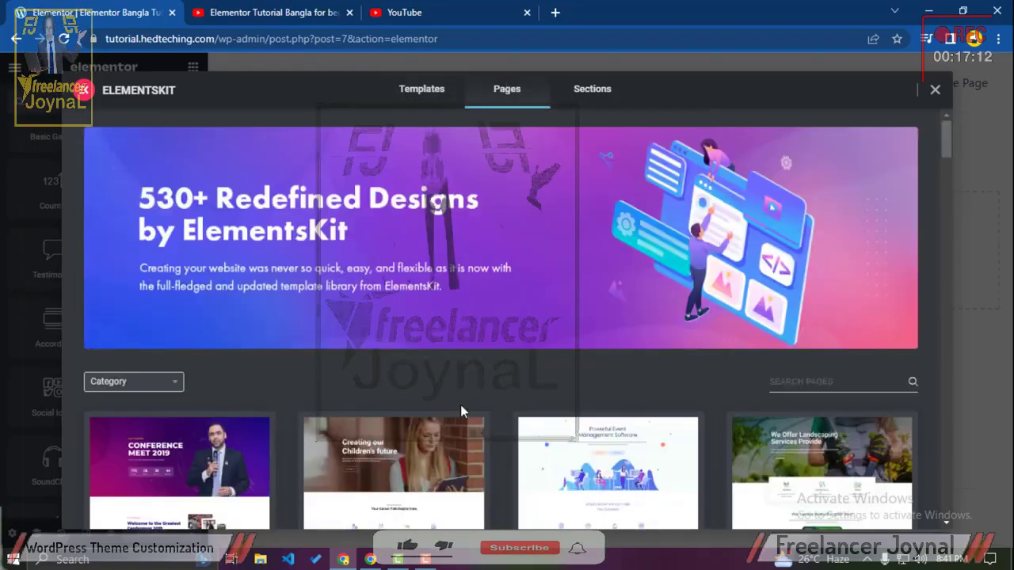
pyautogui.scroll(-5, 462, 411)
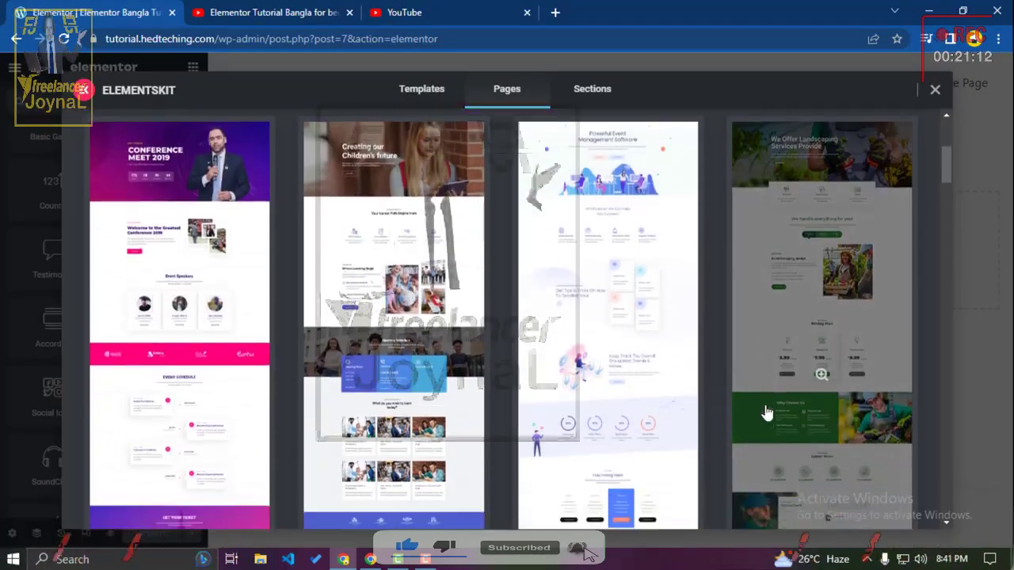
pyautogui.scroll(-5, 766, 413)
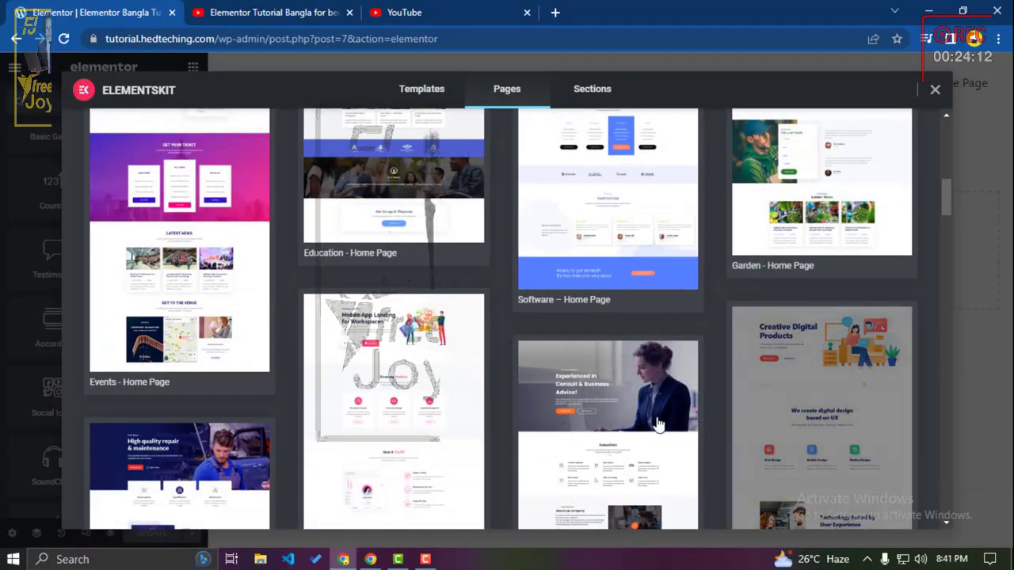
pyautogui.scroll(-2, 661, 425)
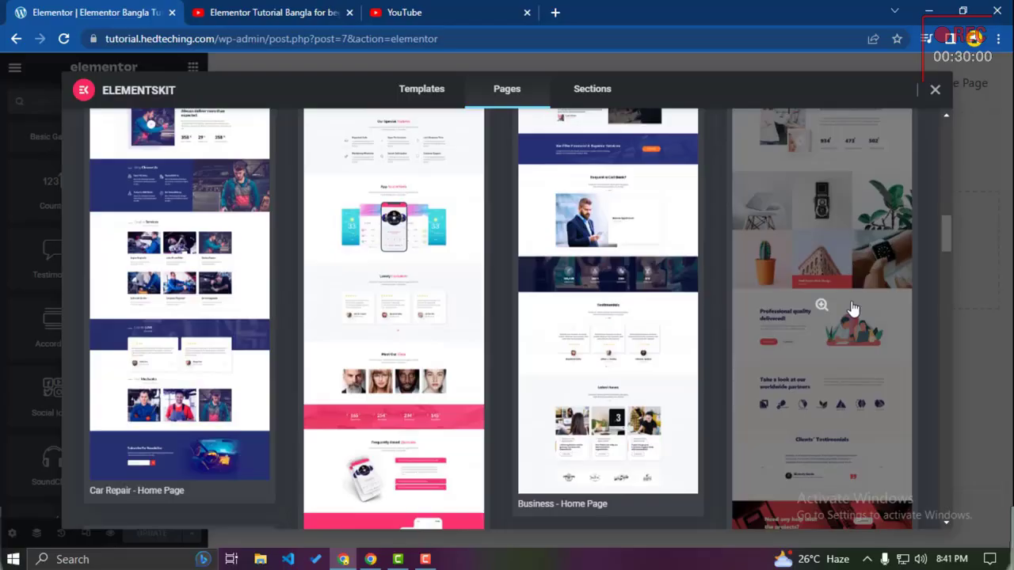
pyautogui.scroll(-1, 851, 310)
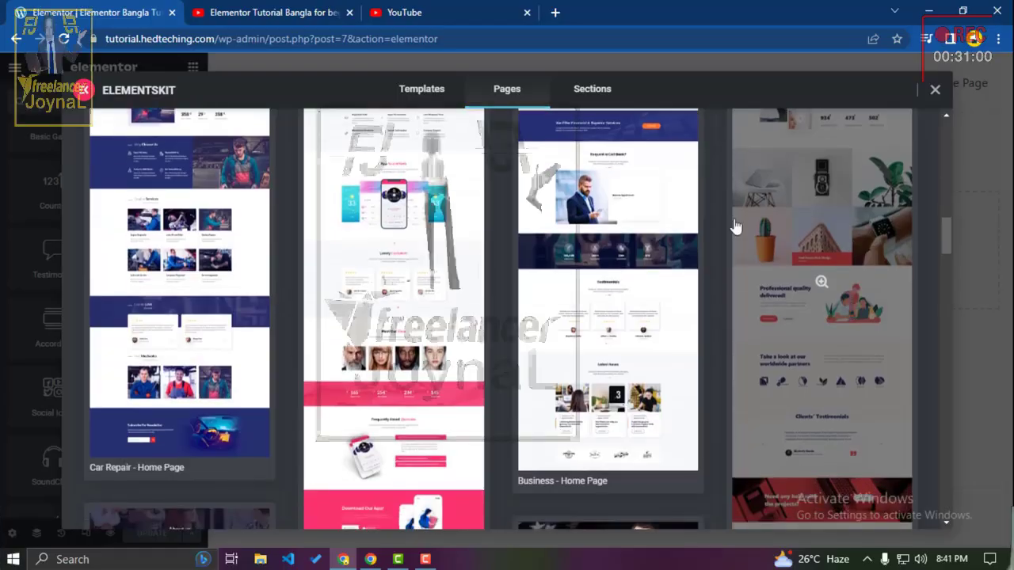
pyautogui.scroll(-4, 734, 226)
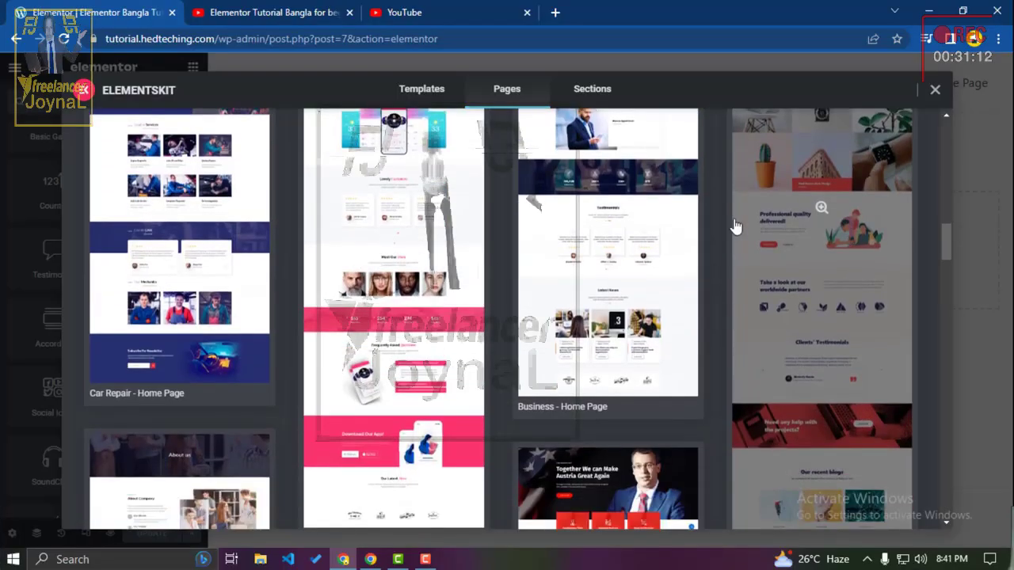
pyautogui.scroll(-6, 609, 386)
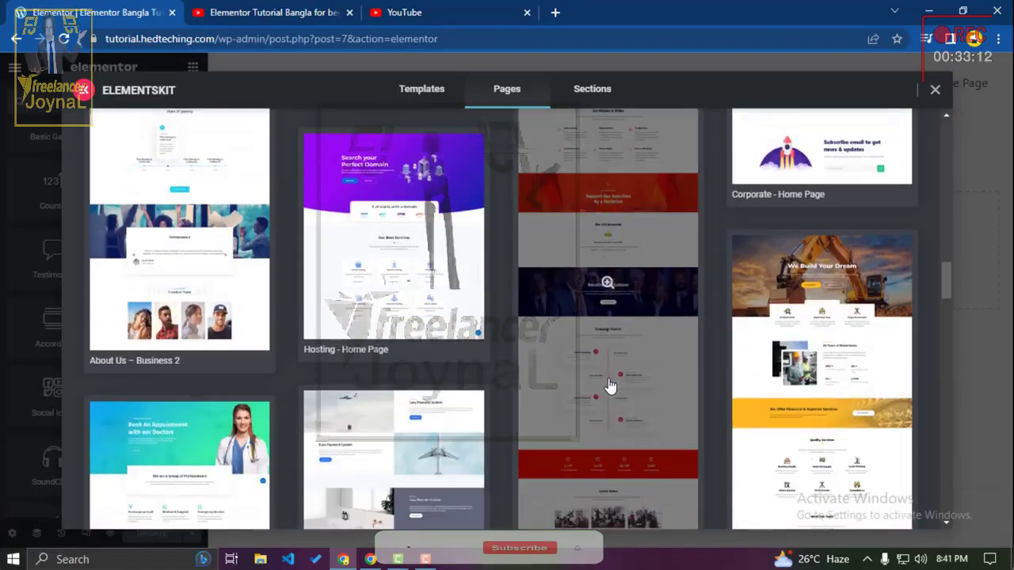
pyautogui.scroll(-1, 611, 386)
pyautogui.scroll(-3, 609, 378)
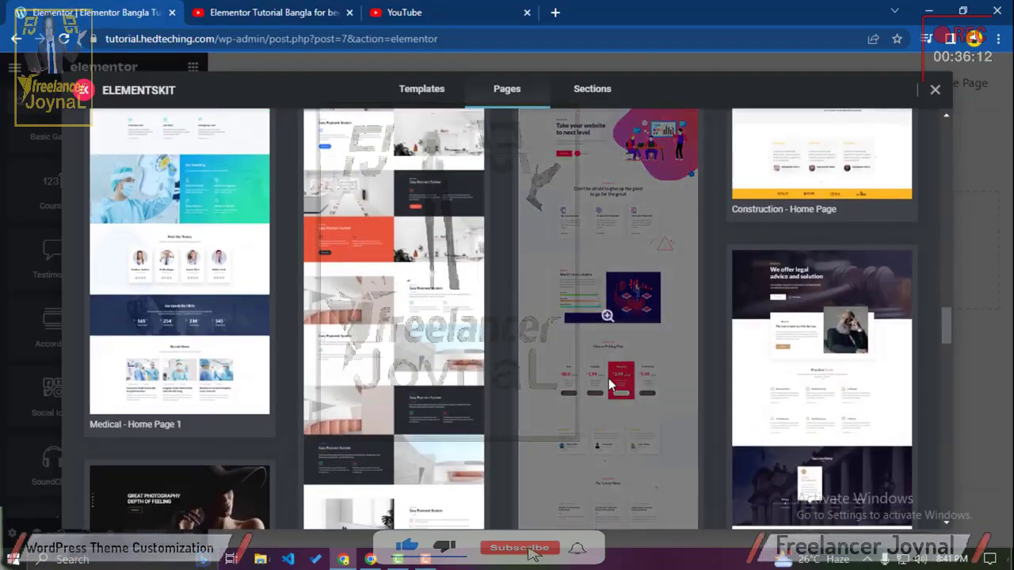
pyautogui.scroll(-3, 610, 386)
pyautogui.scroll(-3, 610, 386)
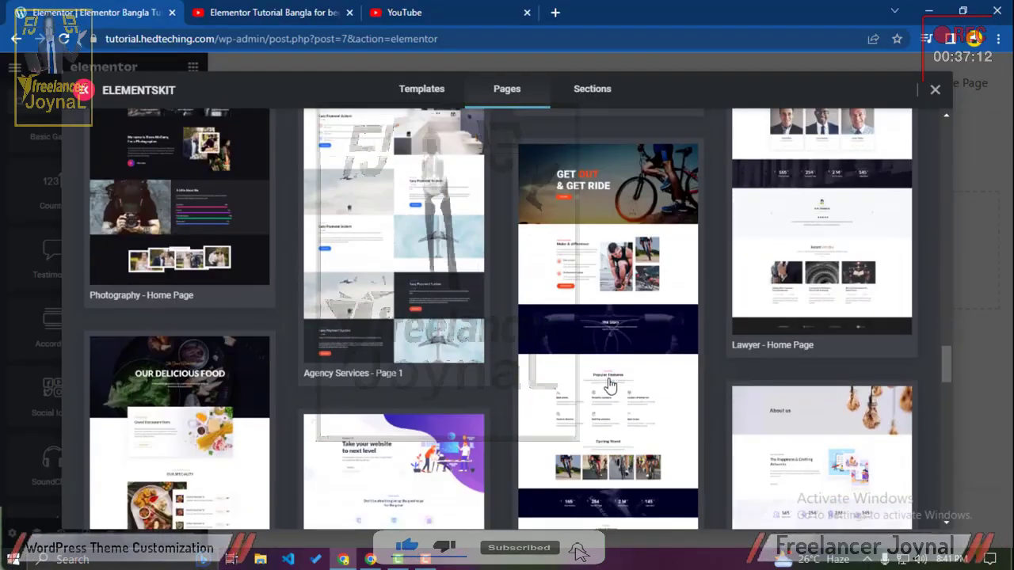
pyautogui.scroll(-4, 609, 386)
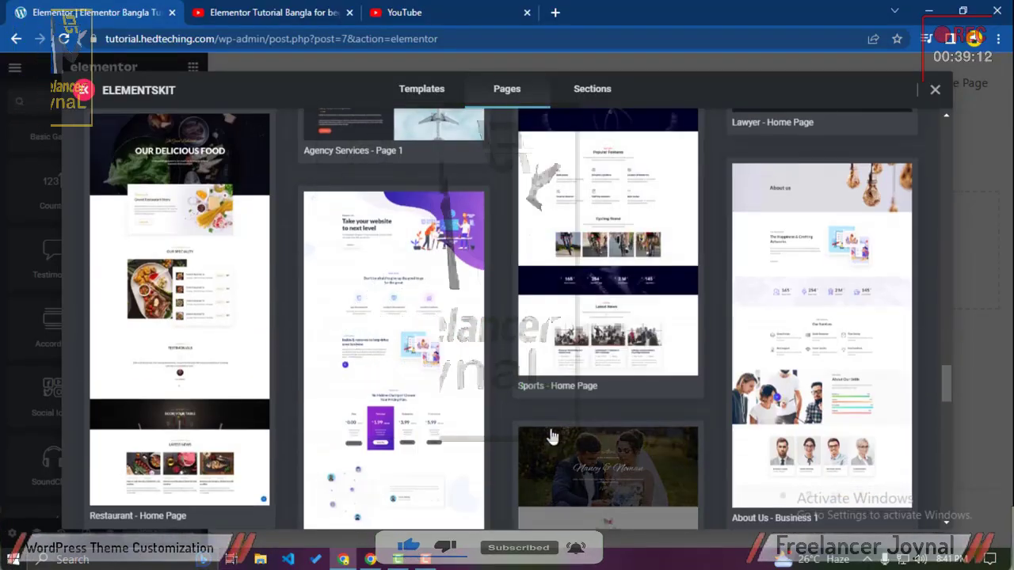
pyautogui.scroll(-1, 505, 340)
pyautogui.scroll(2, 428, 380)
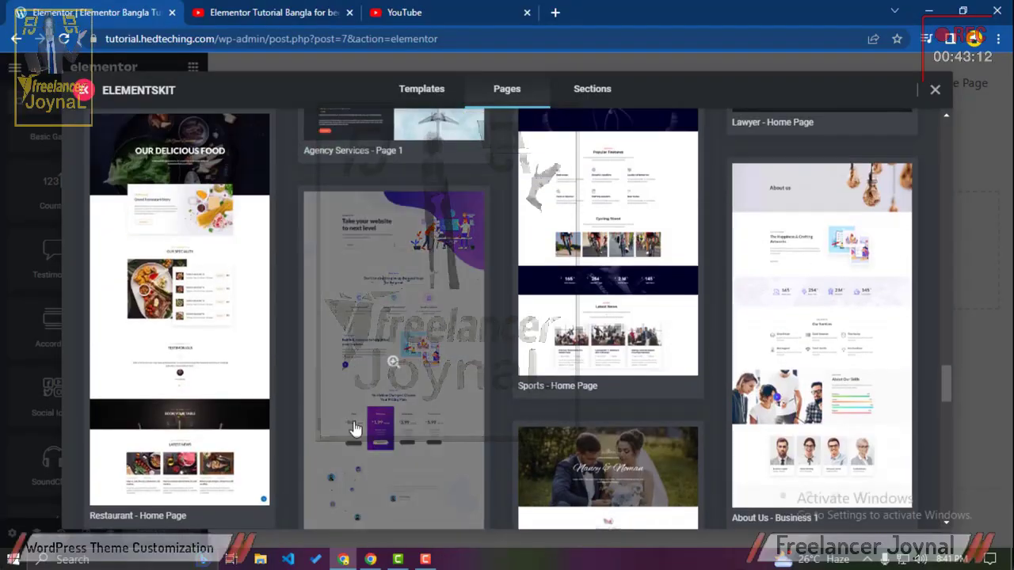
pyautogui.scroll(-5, 447, 385)
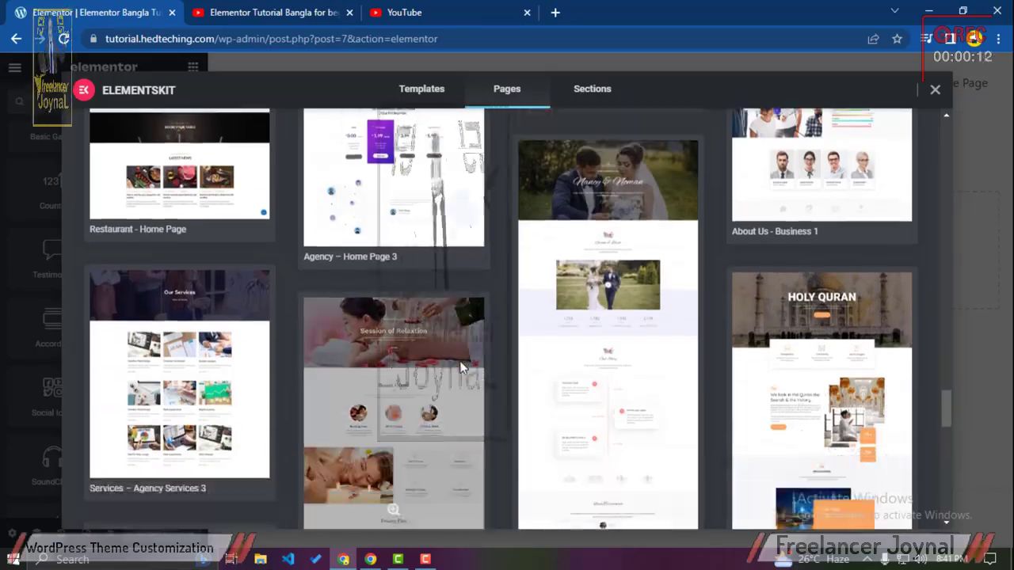
pyautogui.scroll(-4, 451, 392)
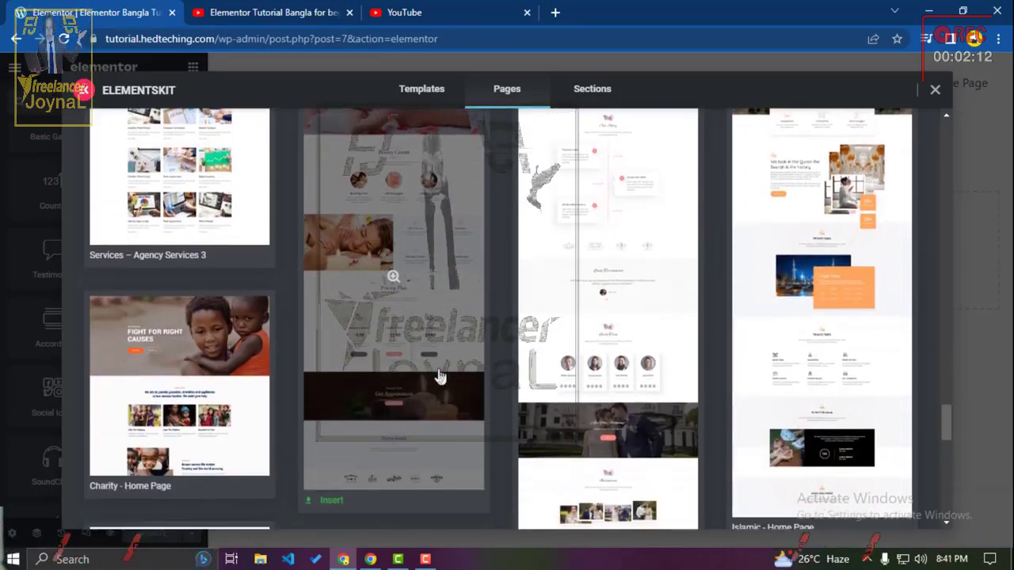
pyautogui.scroll(-3, 441, 377)
pyautogui.scroll(-1, 446, 380)
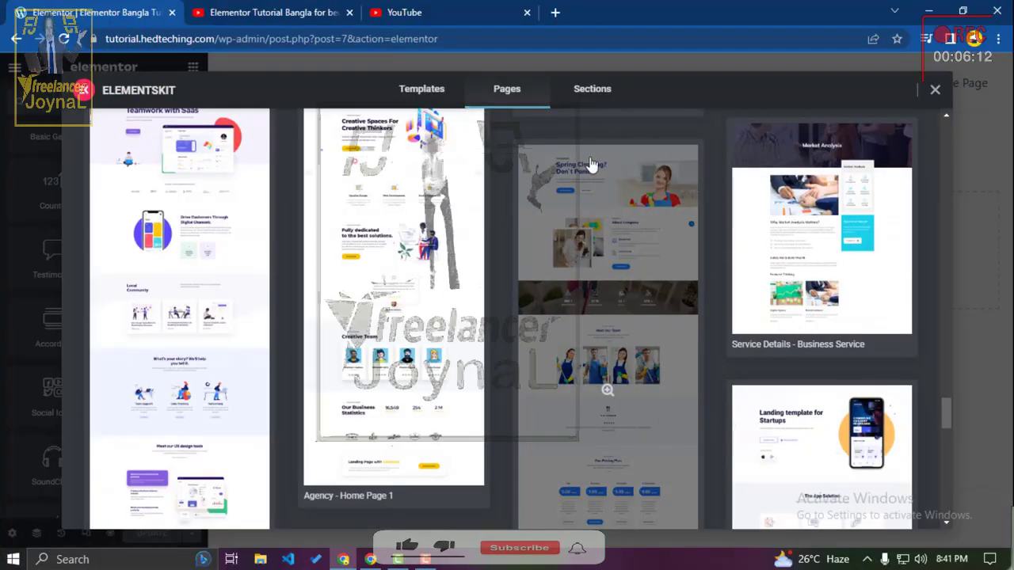
pyautogui.scroll(-8, 592, 238)
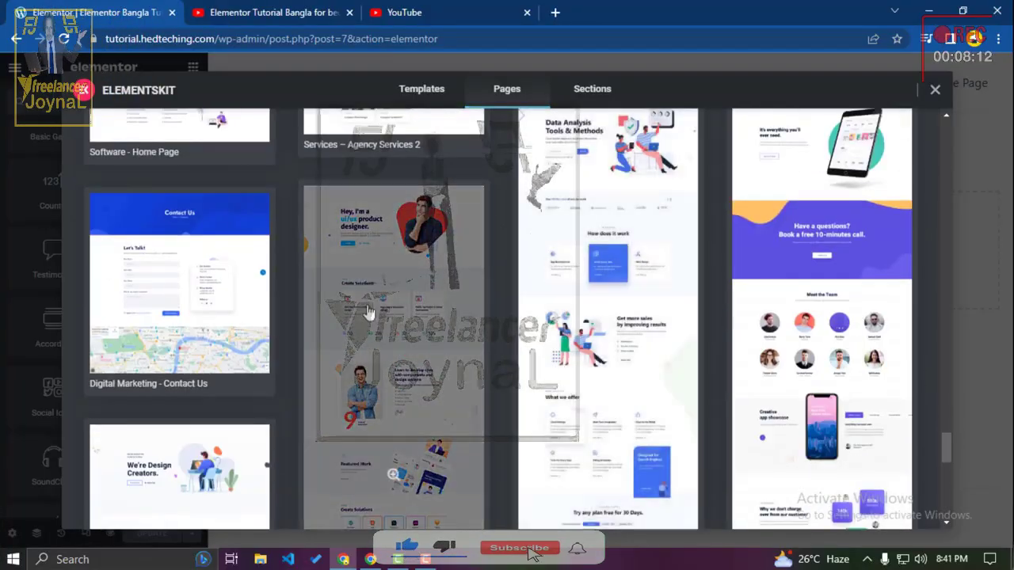
pyautogui.scroll(-2, 398, 308)
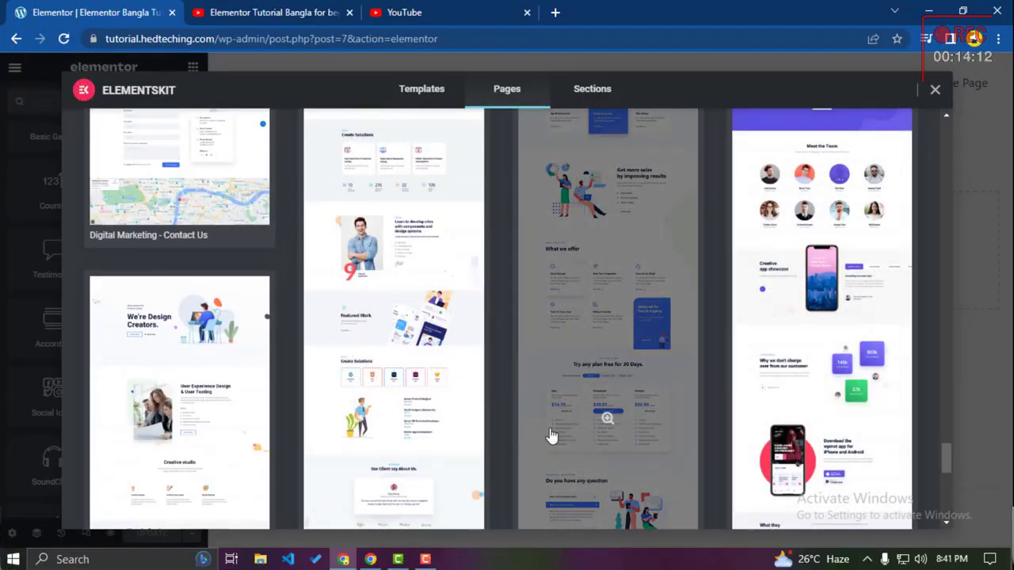
pyautogui.scroll(-10, 599, 380)
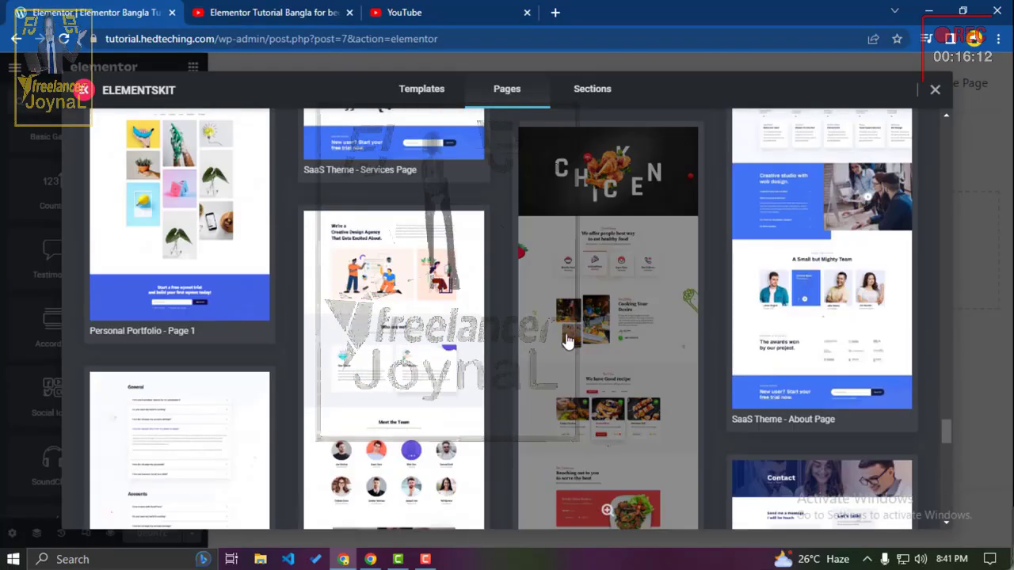
pyautogui.scroll(-5, 648, 395)
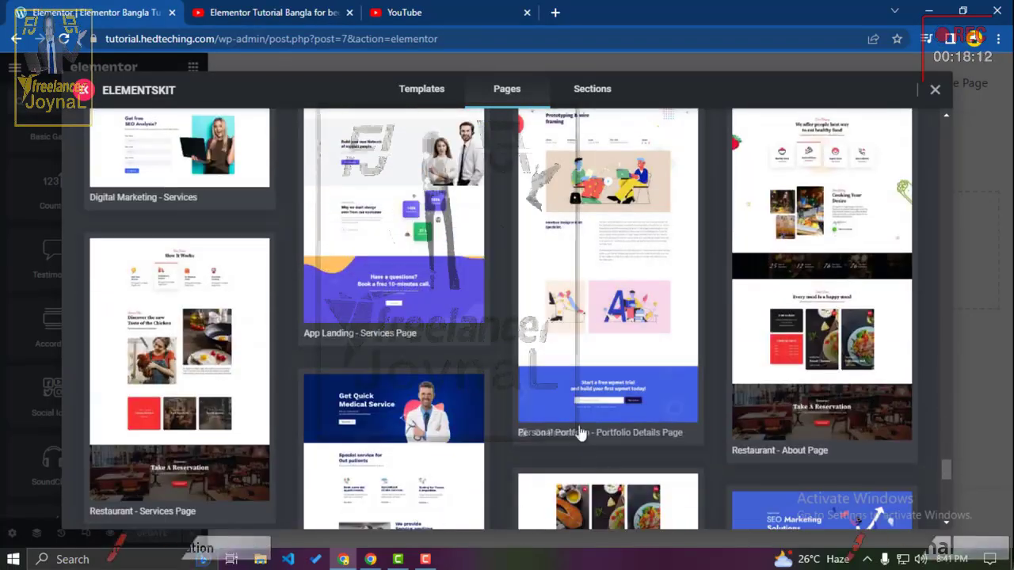
# Step: Check which of the service, portfolio, software and app landing page designs require the premium version
pyautogui.scroll(3, 650, 407)
pyautogui.scroll(-4, 650, 407)
pyautogui.scroll(9, 607, 332)
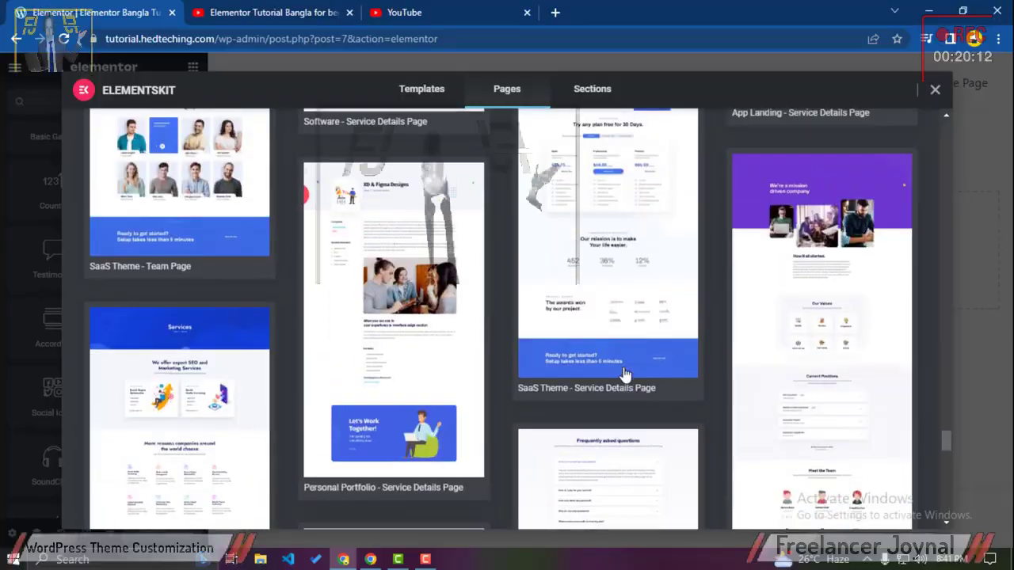
pyautogui.scroll(-3, 414, 276)
pyautogui.scroll(3, 389, 249)
pyautogui.scroll(-3, 401, 256)
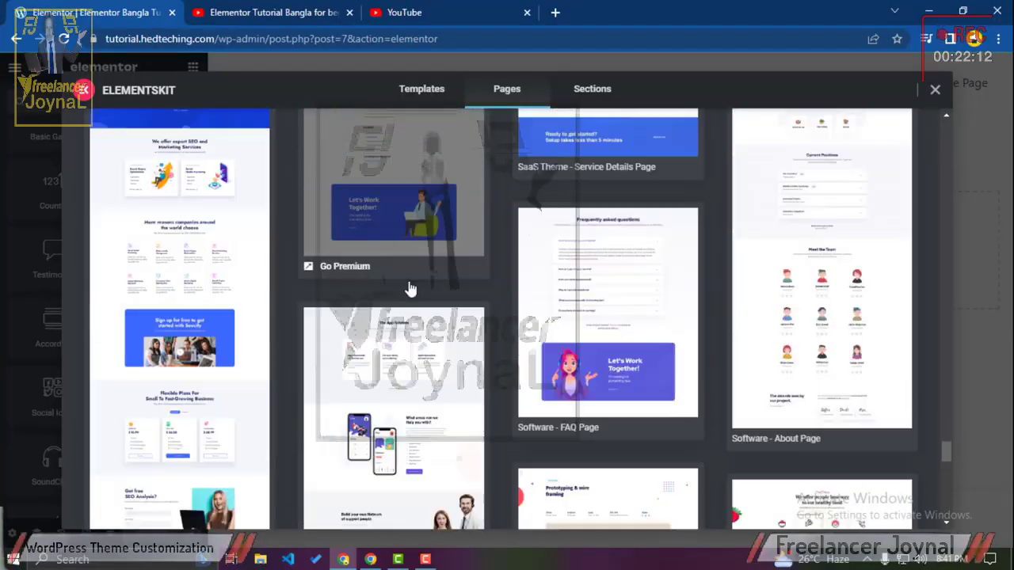
pyautogui.scroll(3, 412, 287)
pyautogui.scroll(-3, 325, 396)
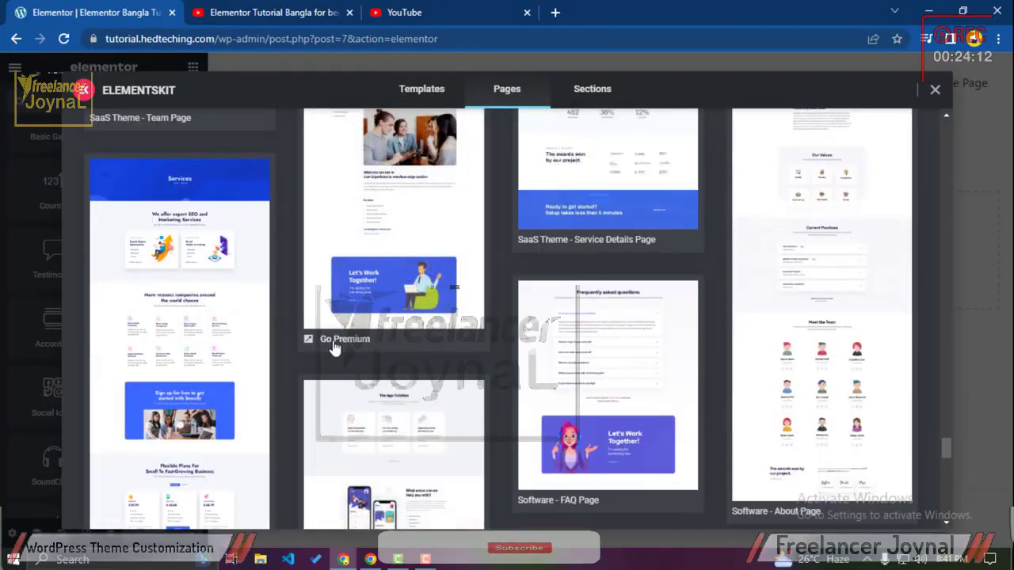
pyautogui.scroll(7, 333, 349)
pyautogui.scroll(15, 334, 347)
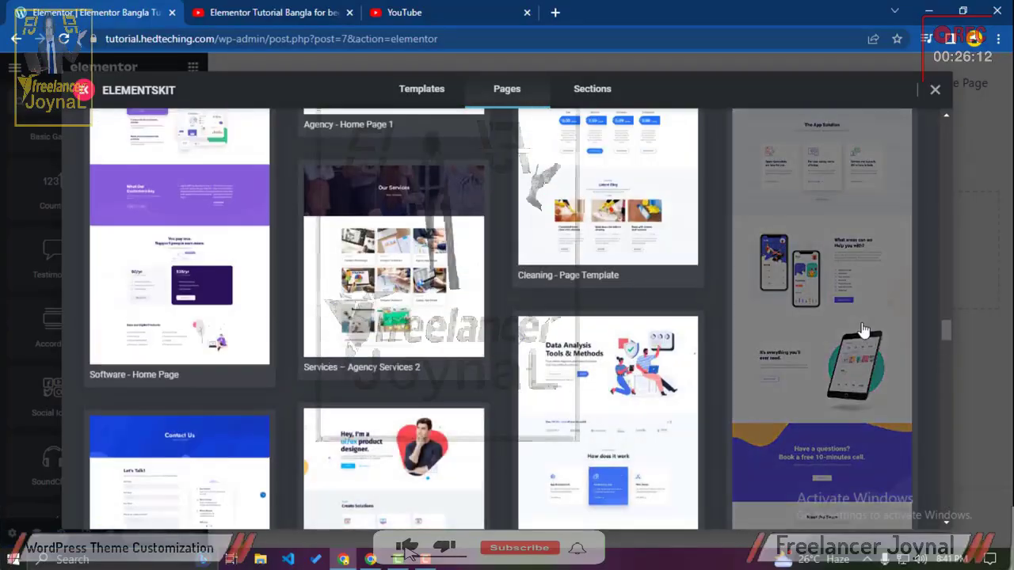
pyautogui.scroll(-3, 843, 406)
pyautogui.scroll(-10, 836, 409)
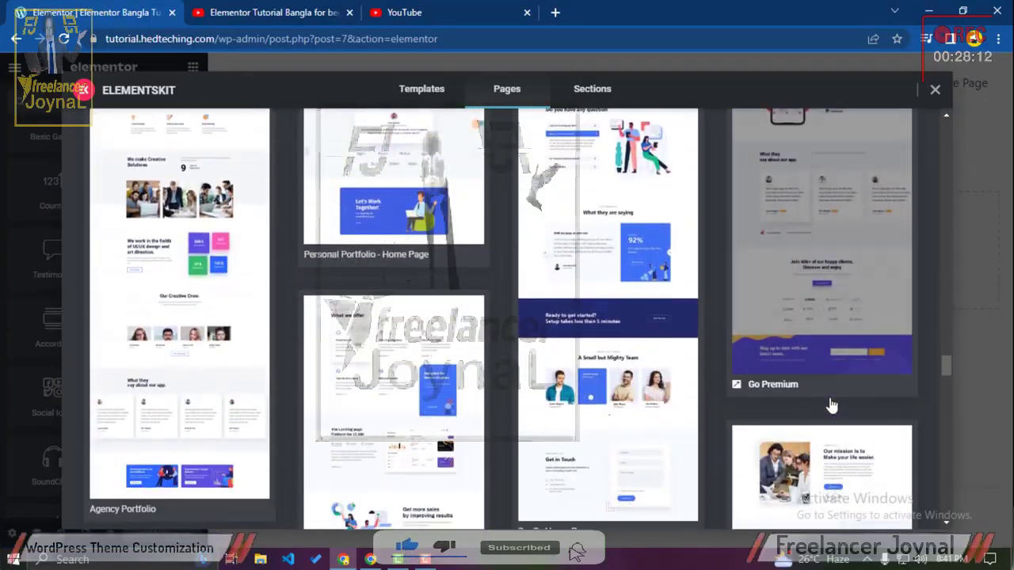
# Step: View the Sections collection of the ElementsKit library and close the library
pyautogui.moveTo(945, 360); pyautogui.dragTo(846, 53)
pyautogui.click(594, 91)
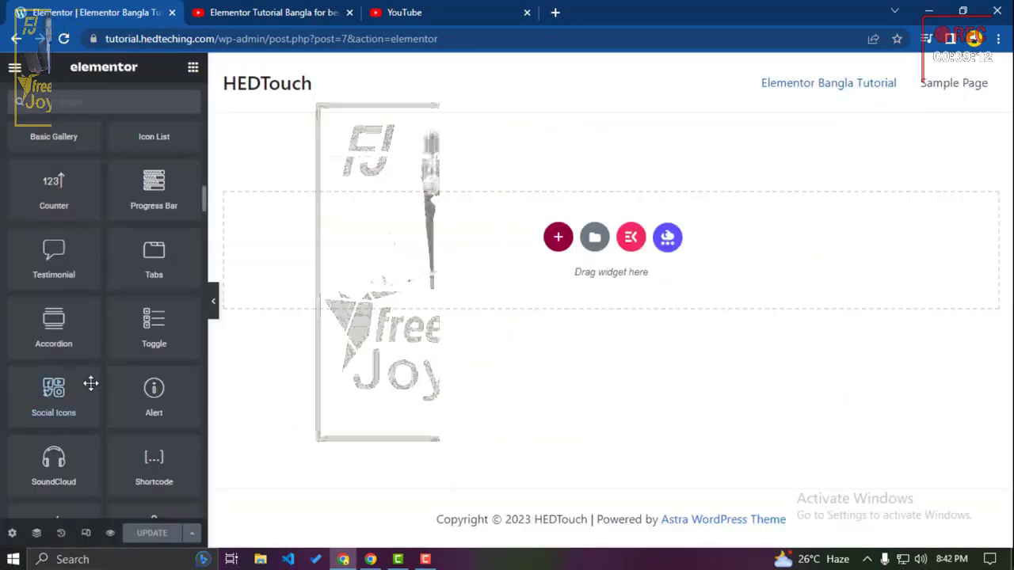
# Step: Look through the Elementor widget list around the Essential Addons widgets
pyautogui.scroll(-10, 113, 396)
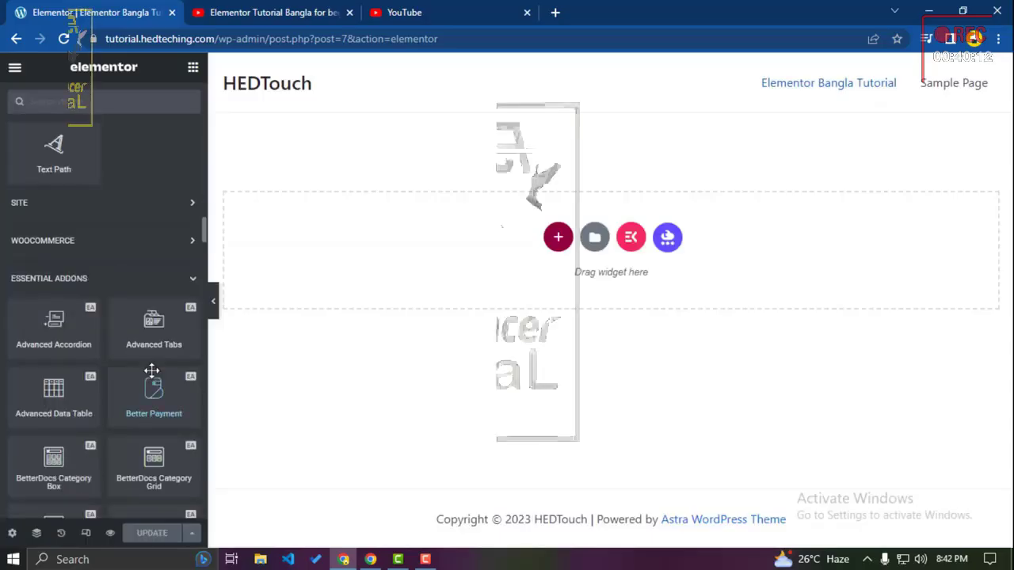
pyautogui.scroll(-8, 151, 371)
pyautogui.scroll(10, 71, 410)
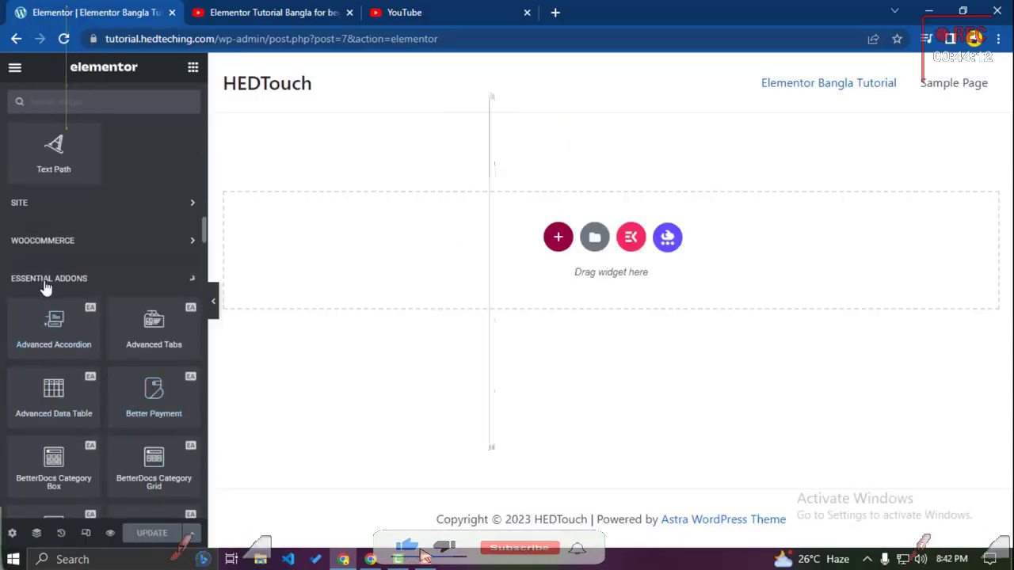
# Step: Collapse the Essential Addons widgets and expand the ElementsKit category to view its widgets
pyautogui.click(47, 282)
pyautogui.click(45, 321)
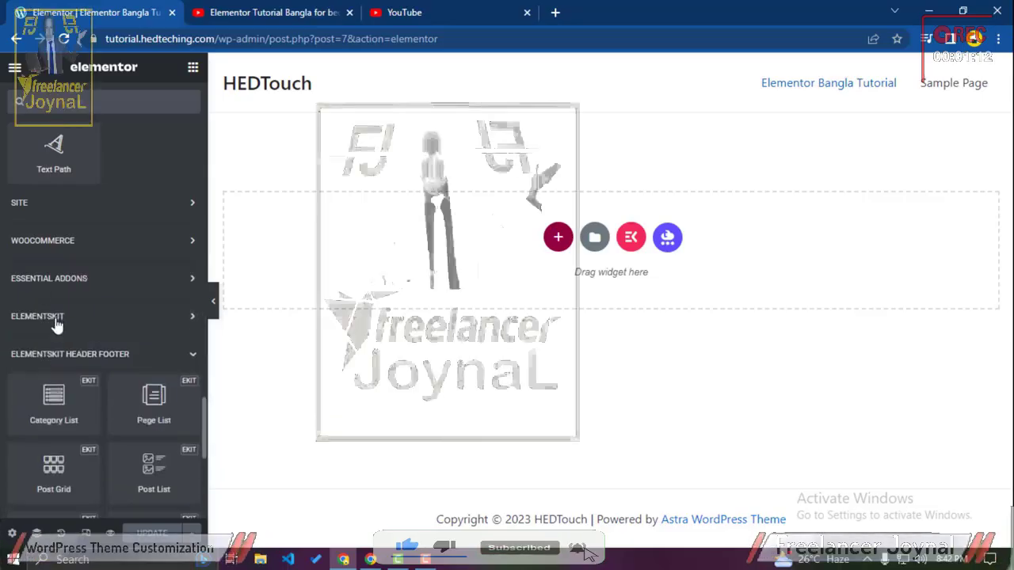
pyautogui.click(61, 318)
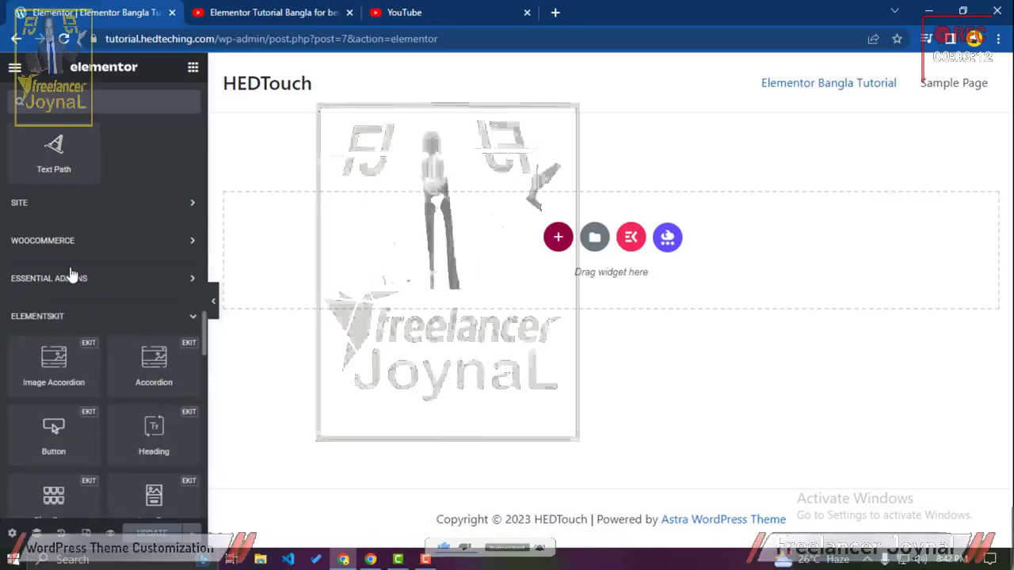
pyautogui.click(69, 287)
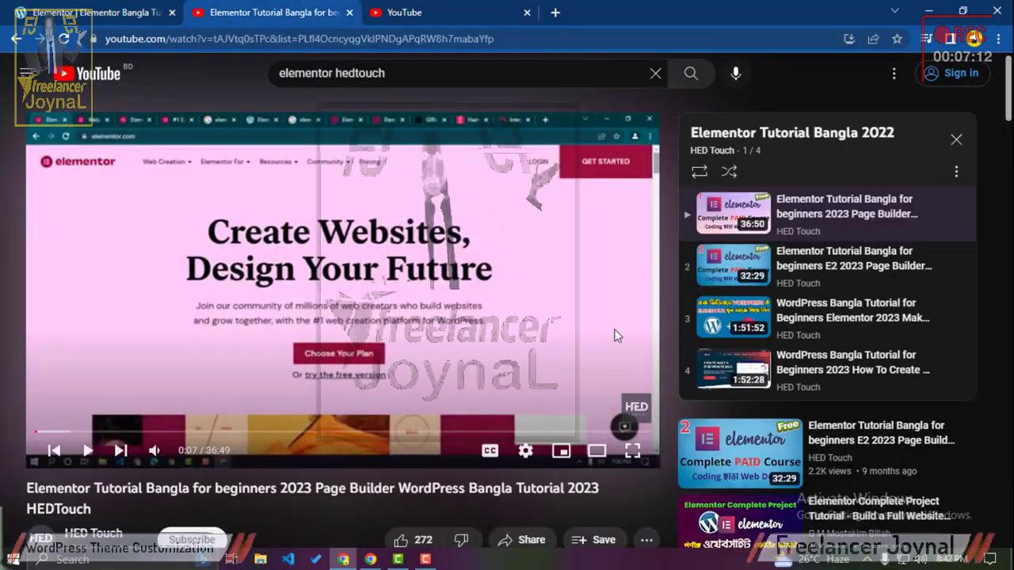
# Step: Look through the comments and recommended videos on the HED Touch Elementor tutorial's YouTube page
pyautogui.scroll(-15, 475, 325)
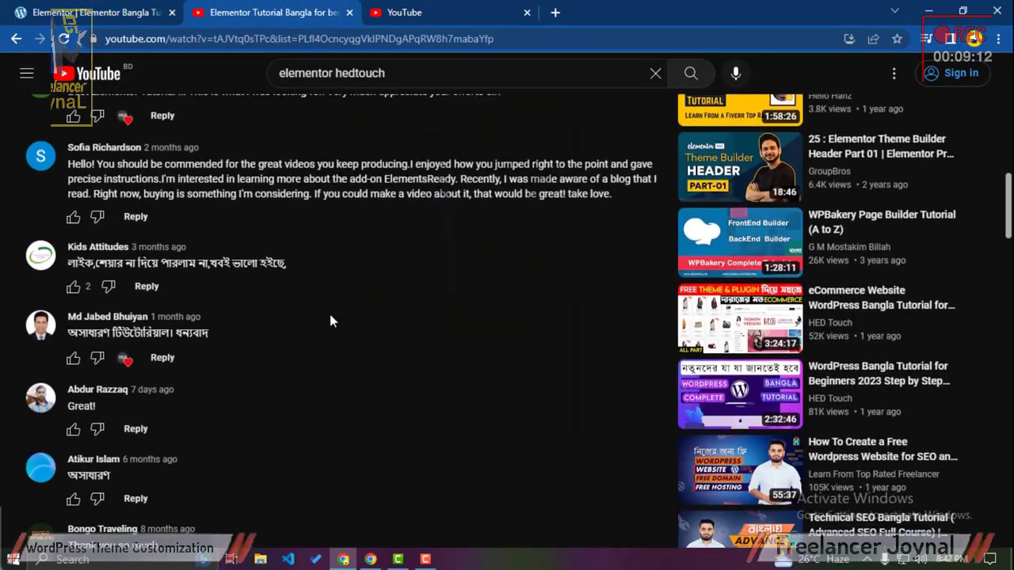
pyautogui.scroll(-10, 328, 317)
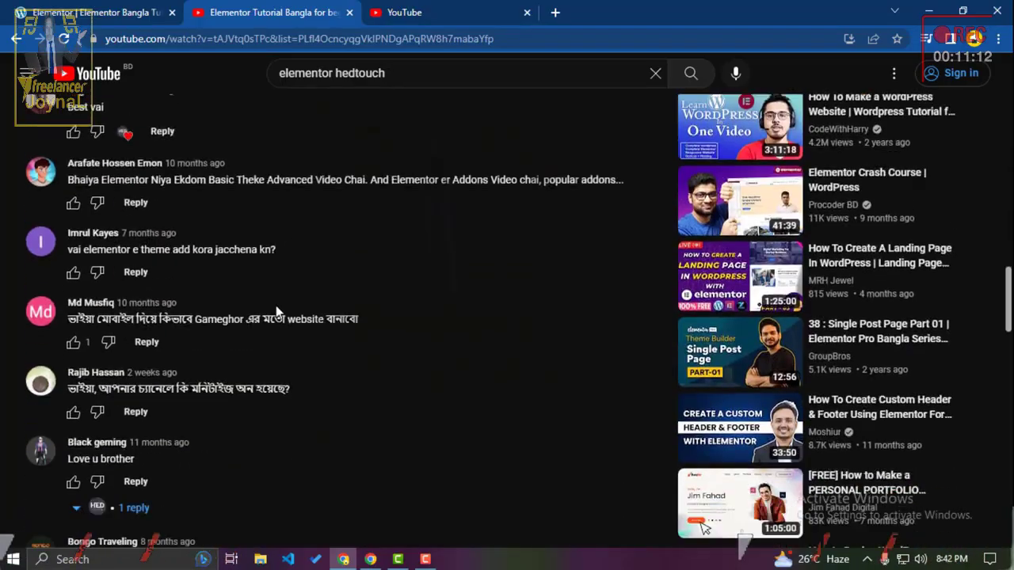
pyautogui.scroll(-8, 277, 309)
pyautogui.scroll(20, 291, 309)
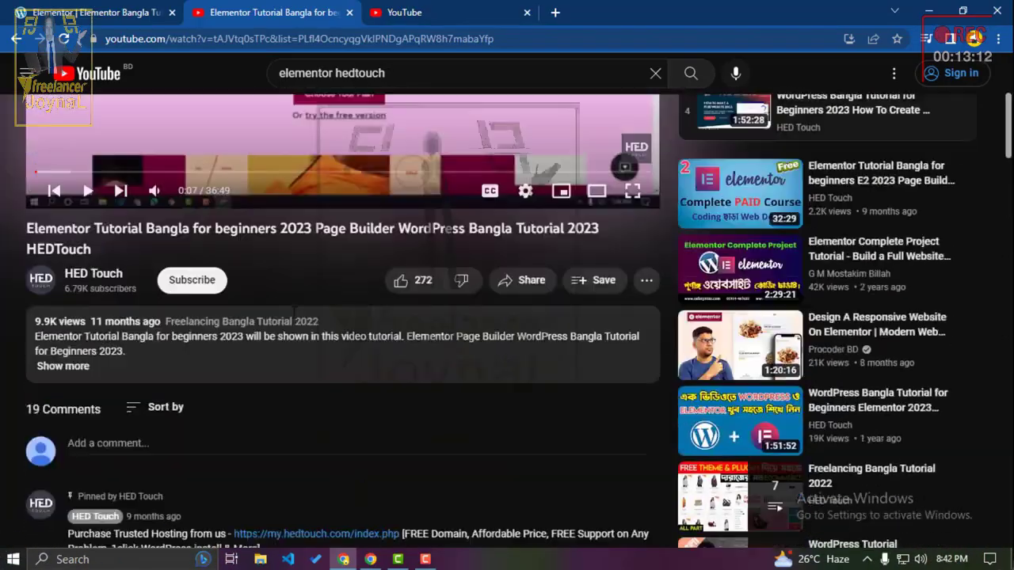
pyautogui.scroll(-7, 298, 304)
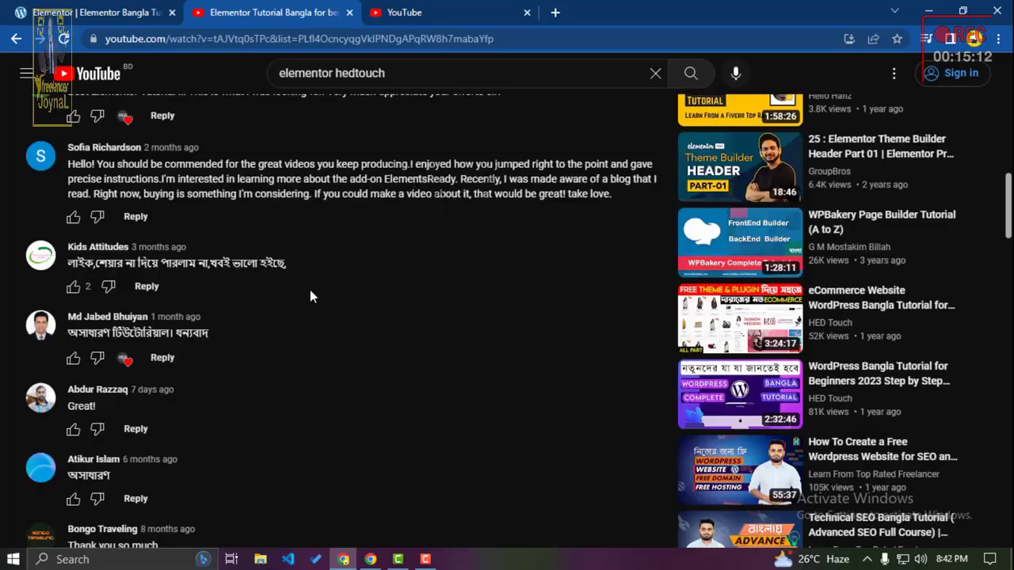
pyautogui.scroll(2, 315, 298)
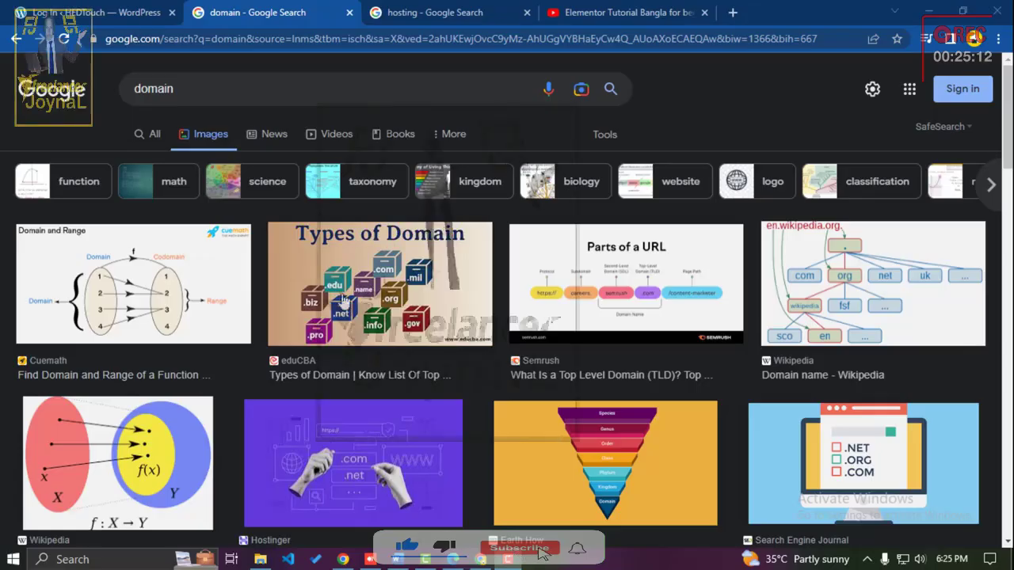
# Step: View the Elementor tutorial video page and highlight part of its youtube.com web address
pyautogui.click(545, 11)
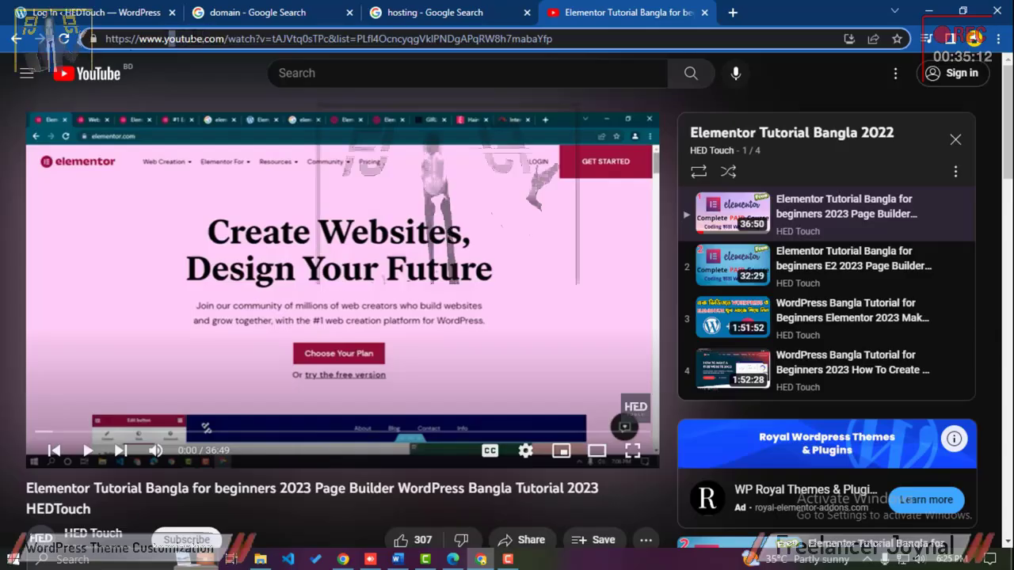
pyautogui.moveTo(169, 39); pyautogui.dragTo(233, 39)
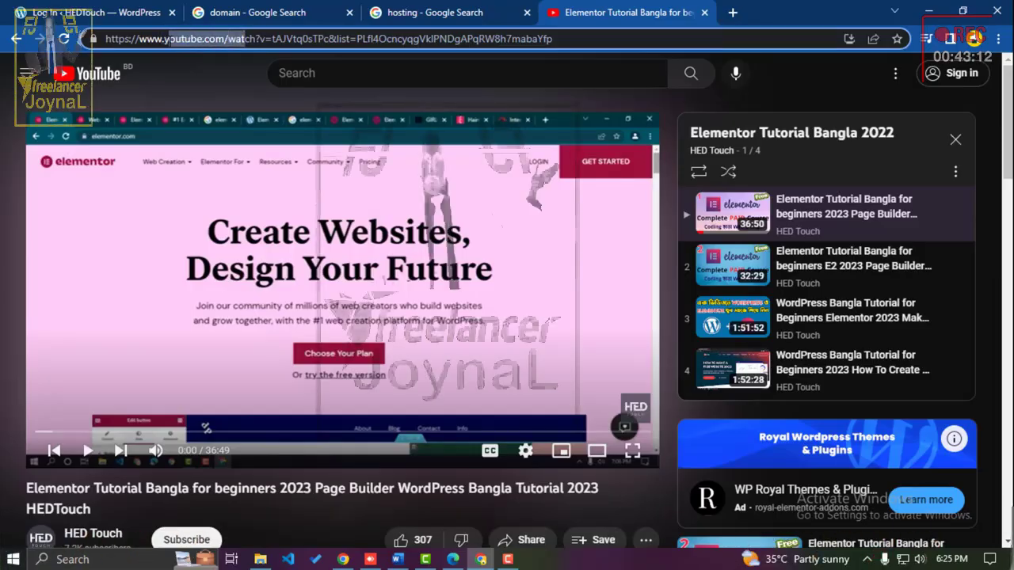
# Step: Compare the Google image results for "domain" with those for "hosting"
pyautogui.click(270, 10)
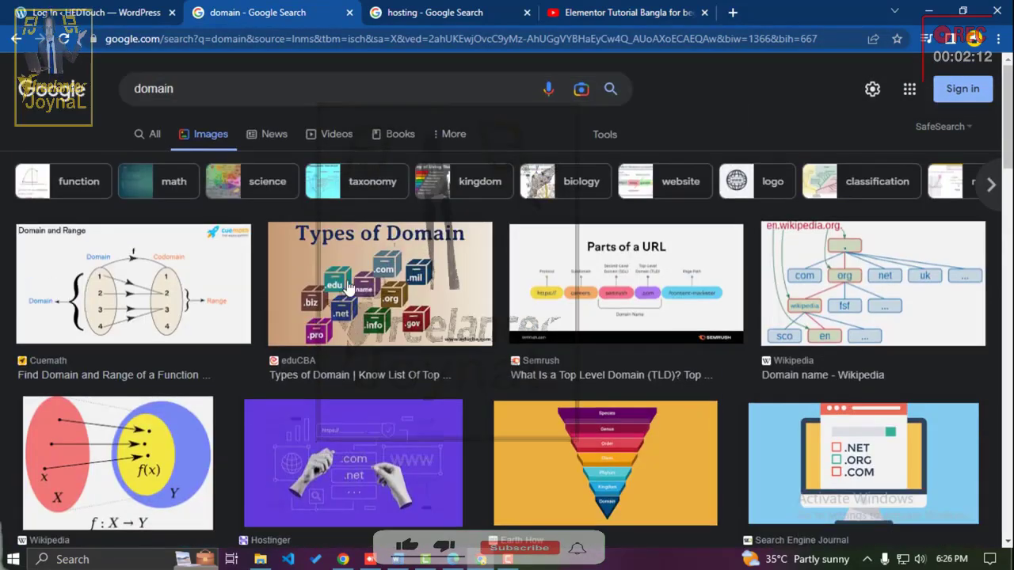
pyautogui.click(418, 11)
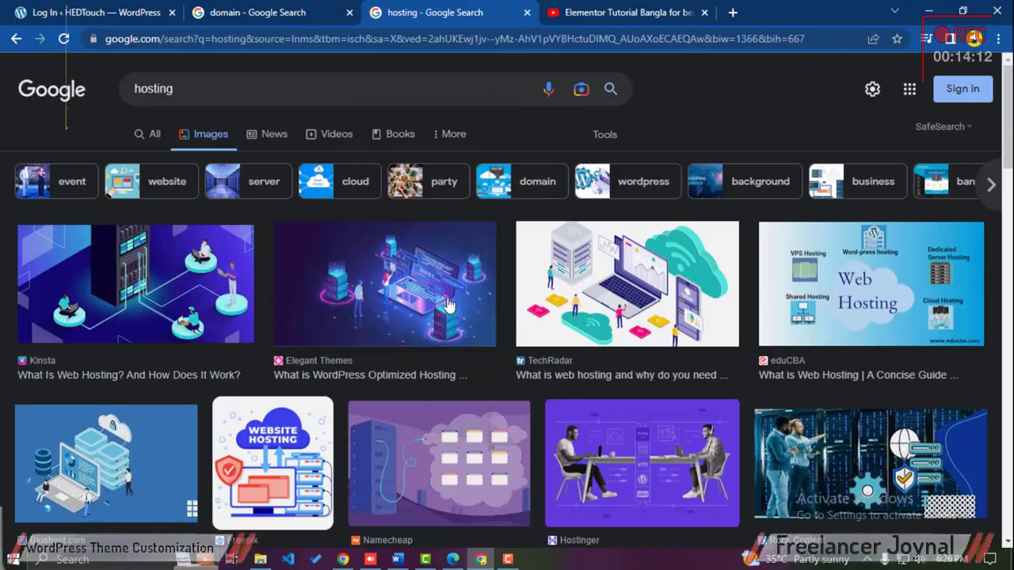
pyautogui.click(325, 11)
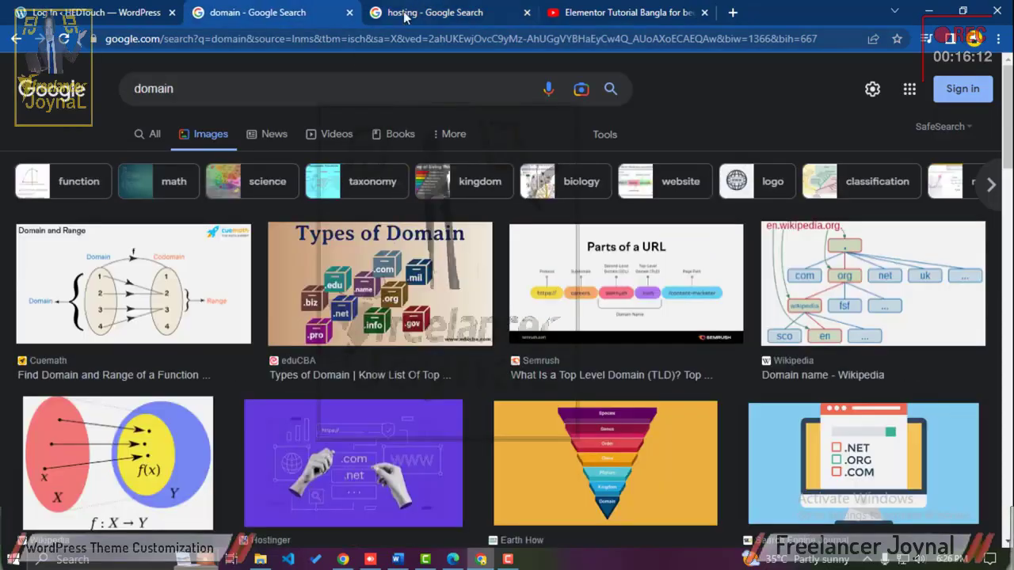
pyautogui.click(400, 13)
pyautogui.click(283, 11)
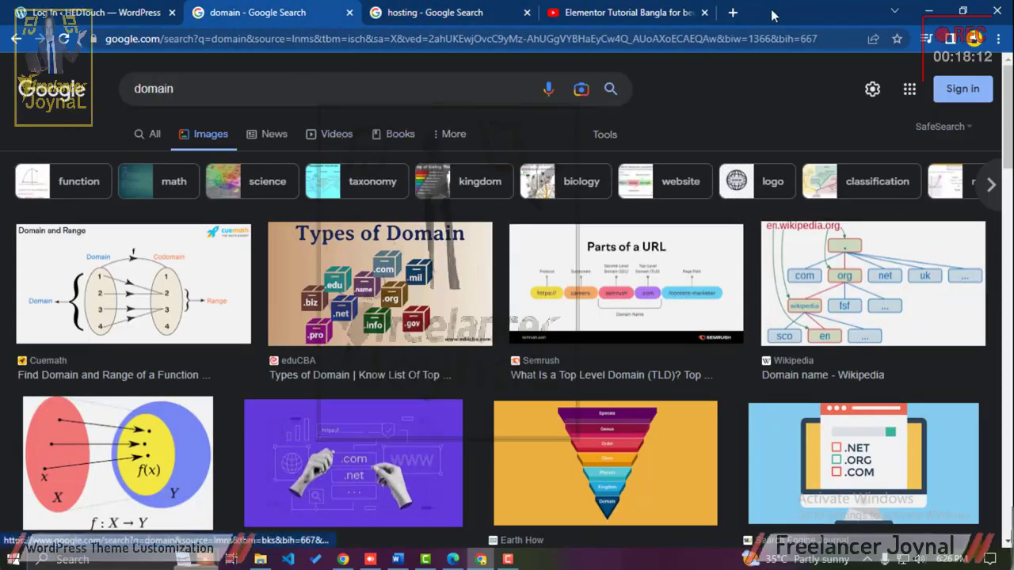
pyautogui.click(427, 12)
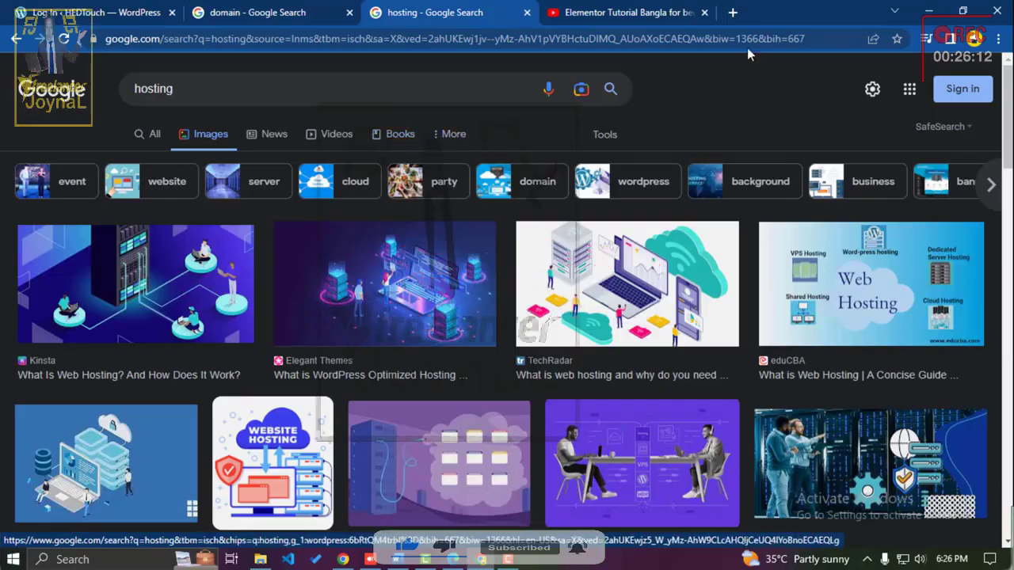
# Step: Open the my.hedtouch.com website in a new browser tab
pyautogui.click(733, 13)
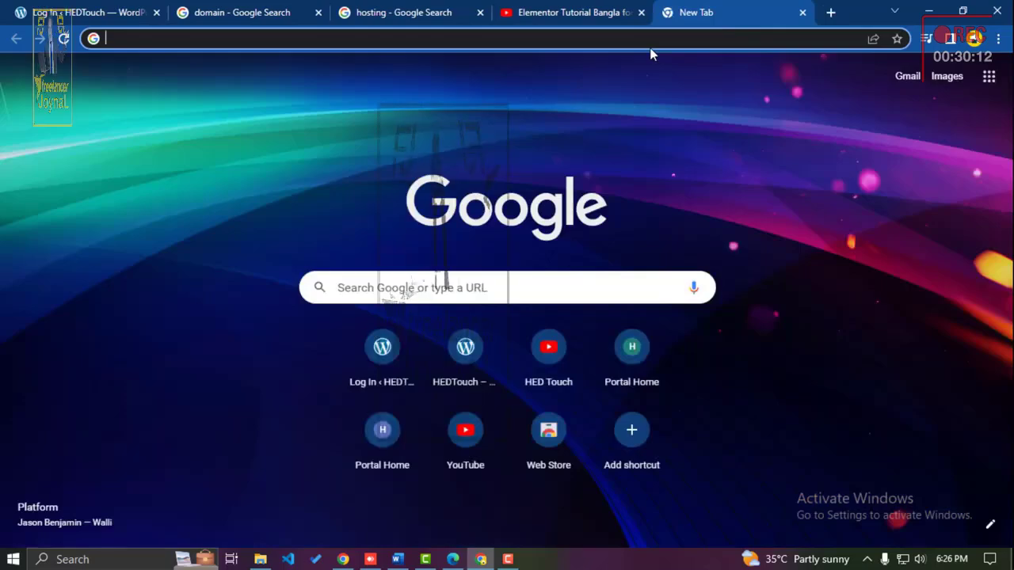
pyautogui.write('my.hedtouch')
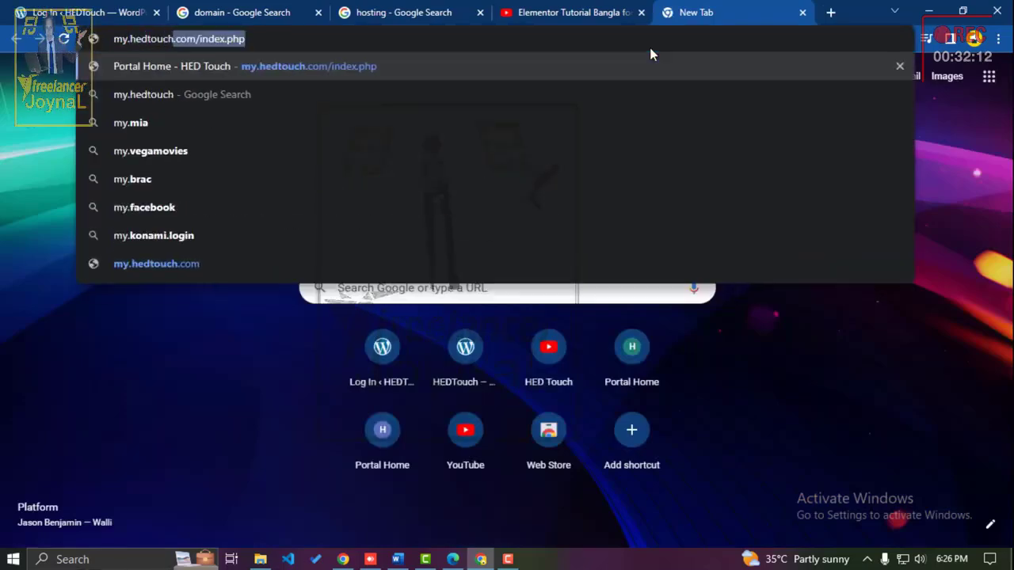
pyautogui.write('.com')
pyautogui.press('Return')
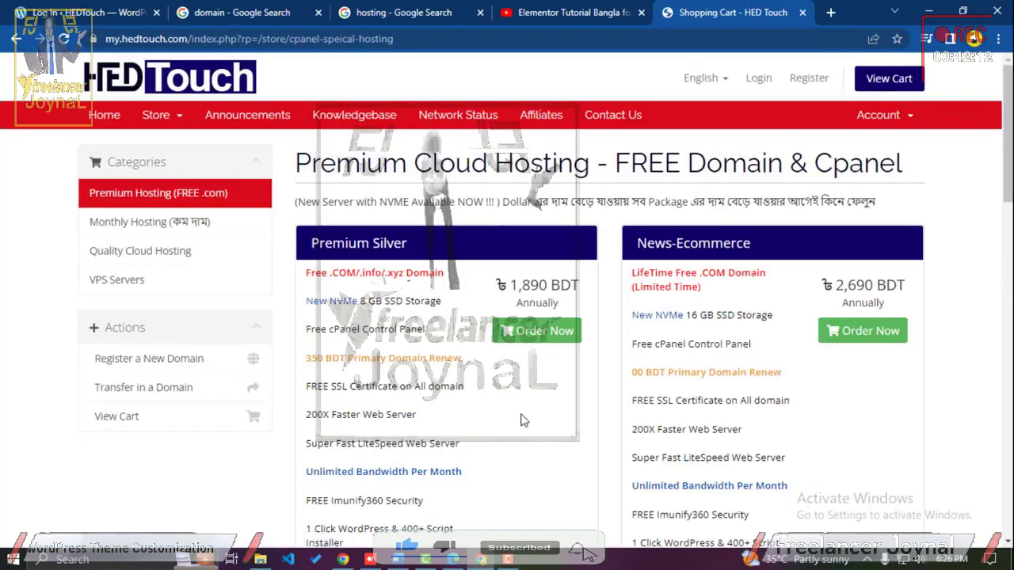
# Step: Review the Premium Cloud Hosting plans and highlight the free domain offer of the Premium Silver plan
pyautogui.scroll(-9, 521, 419)
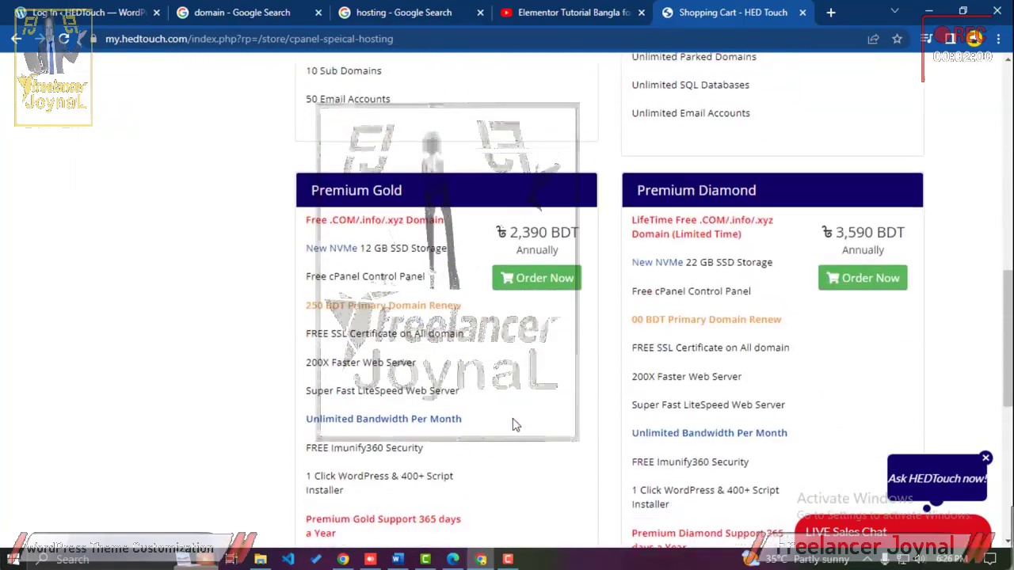
pyautogui.scroll(9, 511, 475)
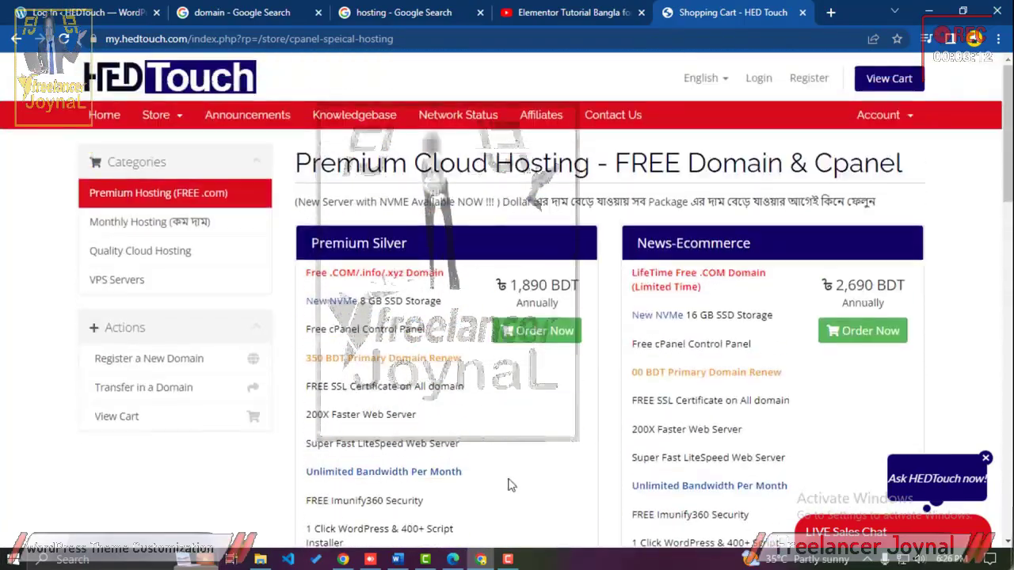
pyautogui.moveTo(332, 273); pyautogui.dragTo(375, 275)
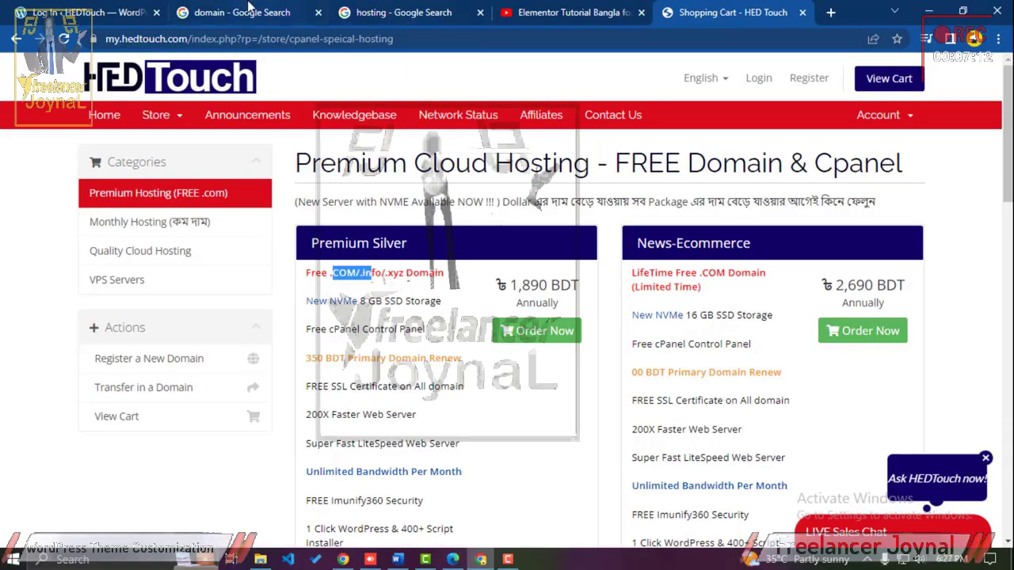
# Step: Open the domain registration page and check the yearly prices of .com and .net domains
pyautogui.click(202, 361)
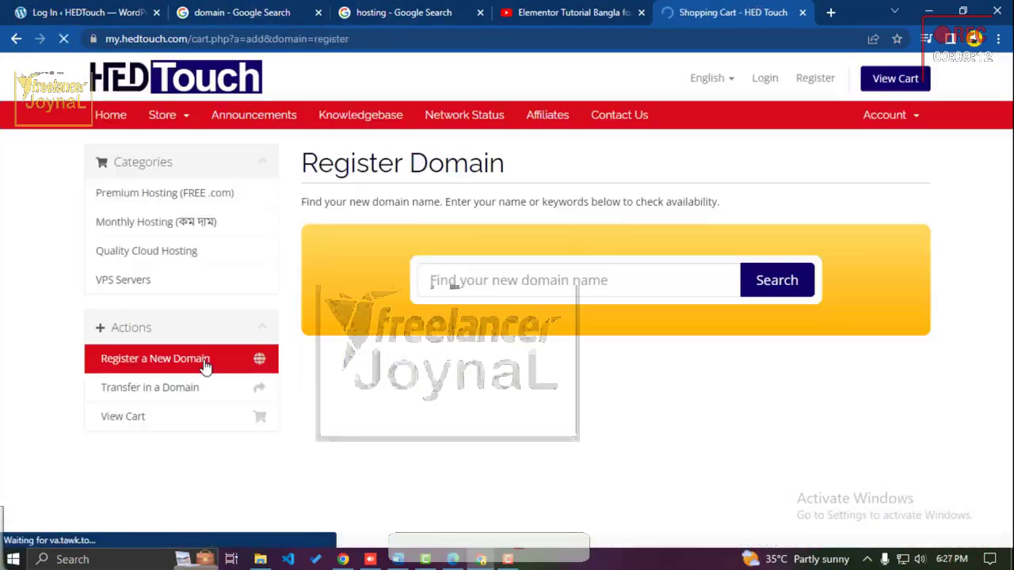
pyautogui.moveTo(381, 460); pyautogui.dragTo(417, 462)
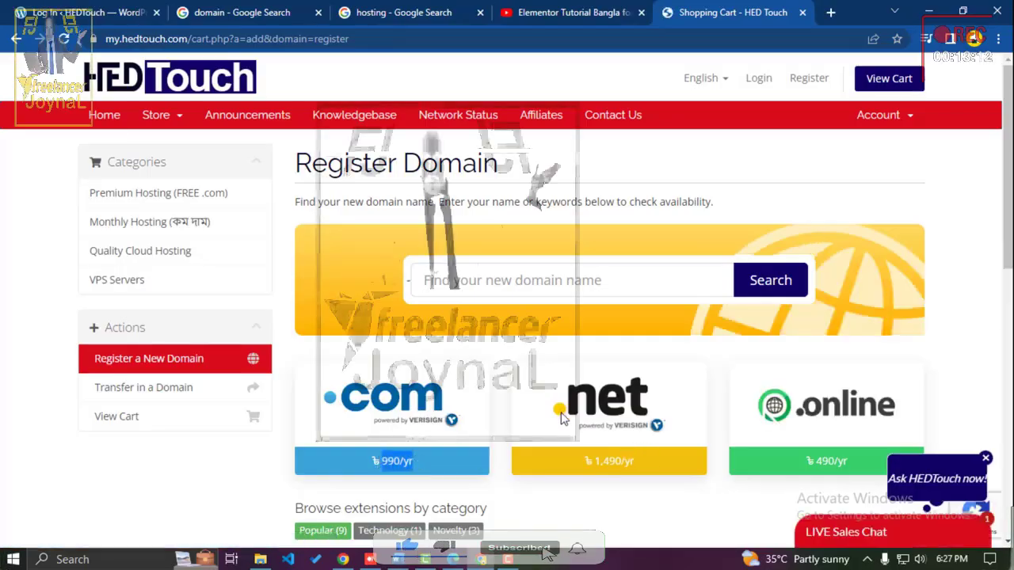
pyautogui.moveTo(591, 466); pyautogui.dragTo(631, 461)
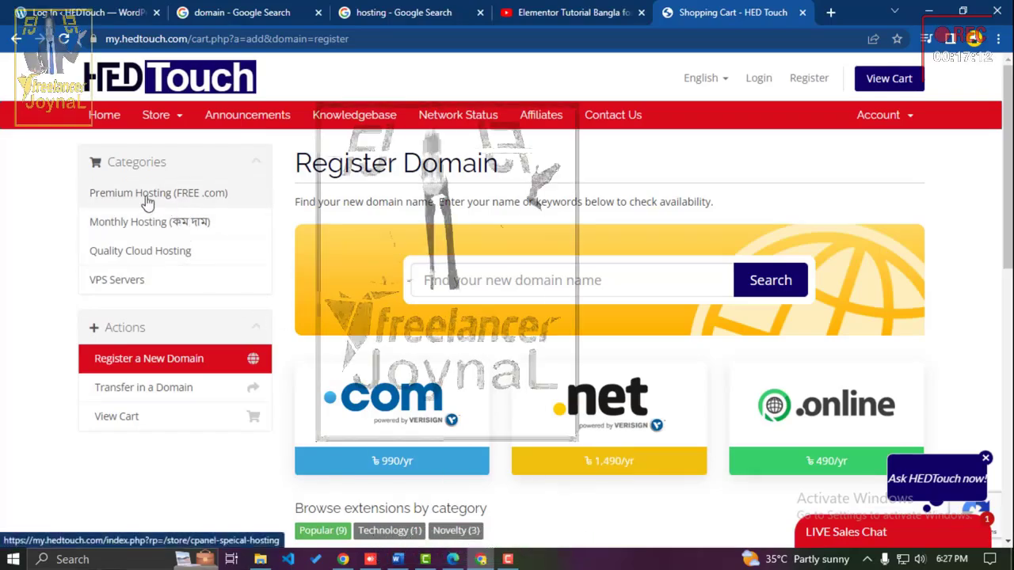
# Step: Pass through the Premium Hosting category to Quality Cloud Hosting and examine the features and yearly prices from Bronze to Business
pyautogui.click(146, 198)
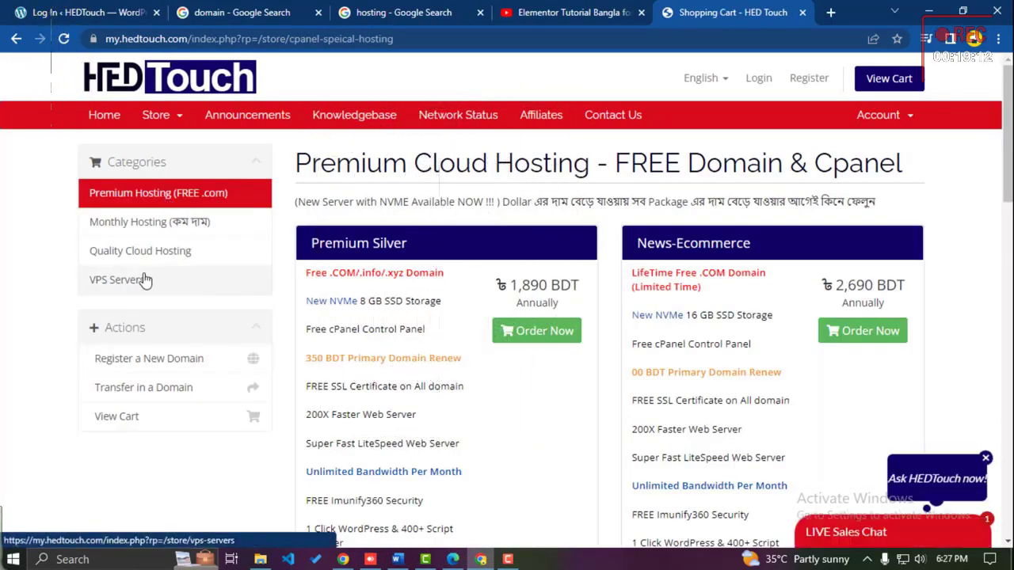
pyautogui.click(163, 251)
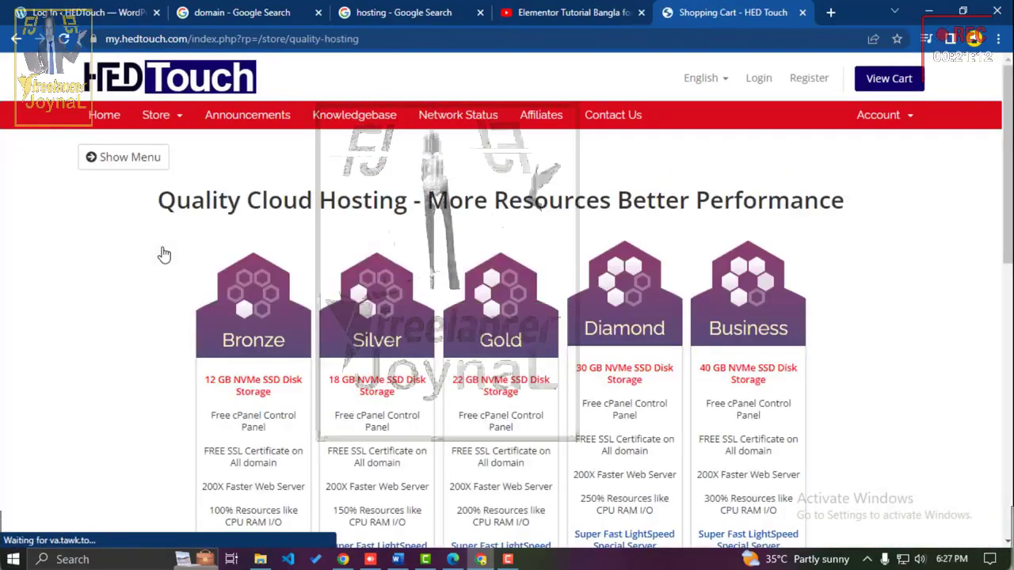
pyautogui.scroll(-10, 190, 293)
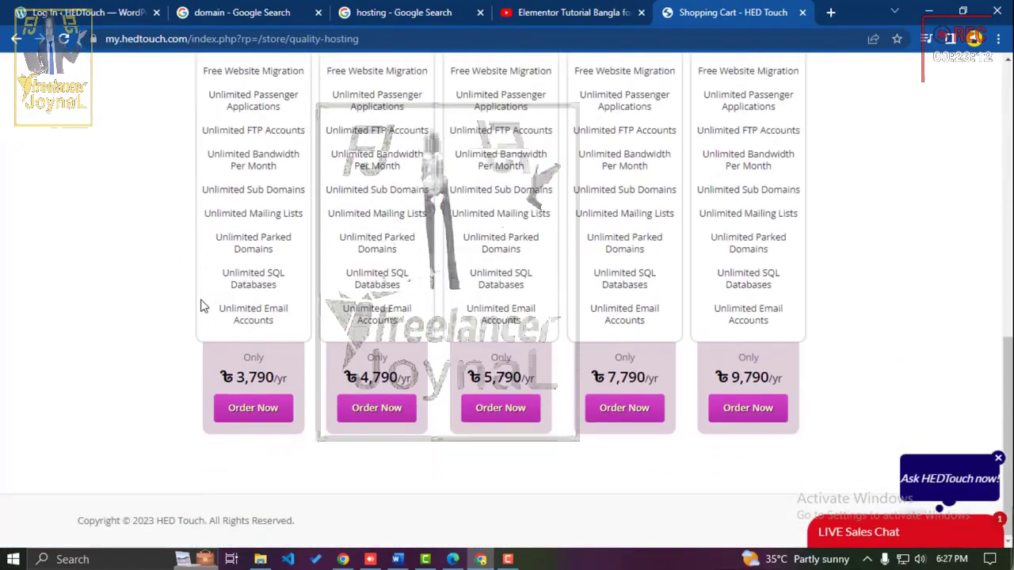
pyautogui.scroll(10, 421, 424)
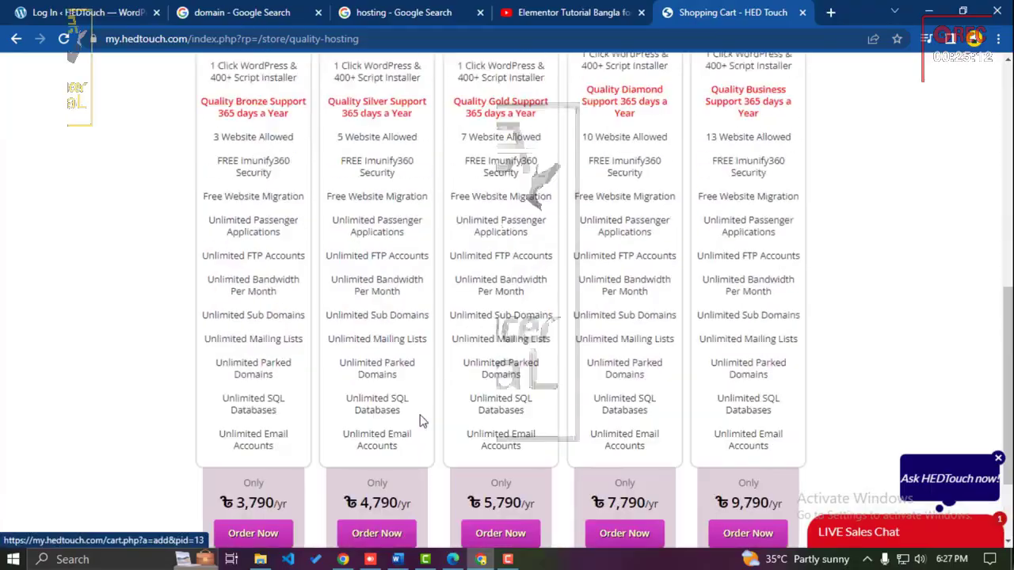
pyautogui.click(119, 157)
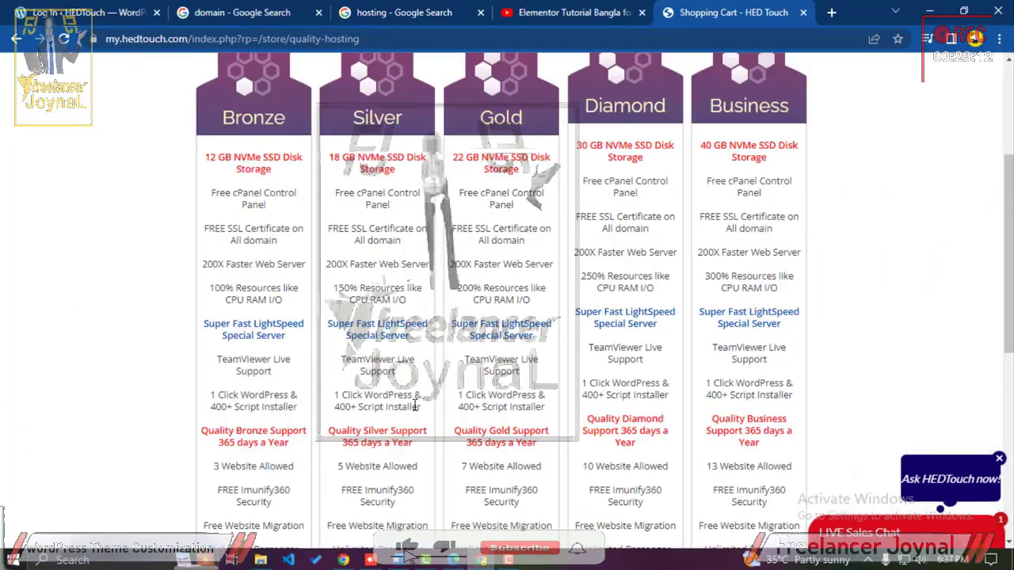
pyautogui.scroll(10, 414, 407)
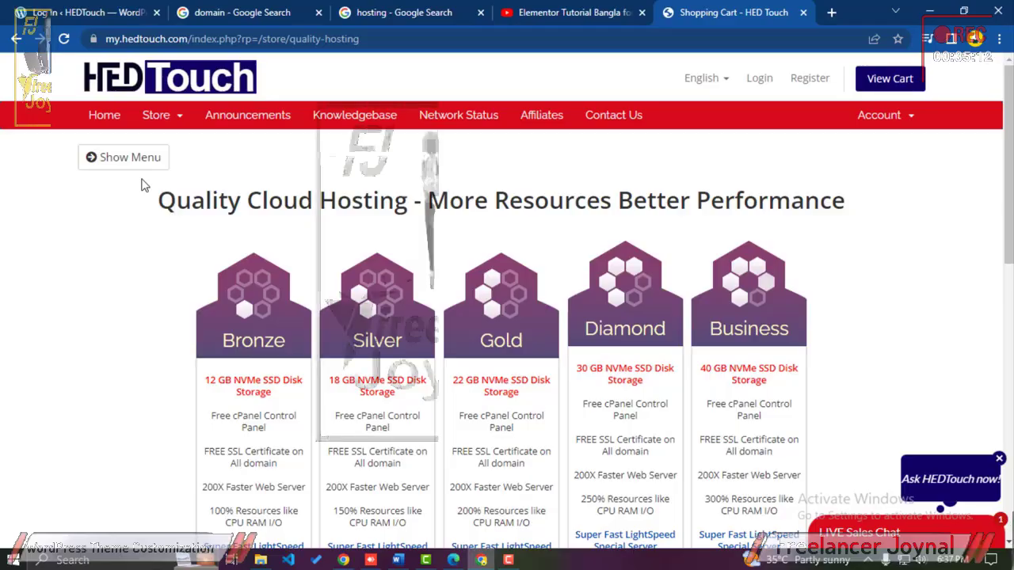
pyautogui.scroll(-8, 144, 185)
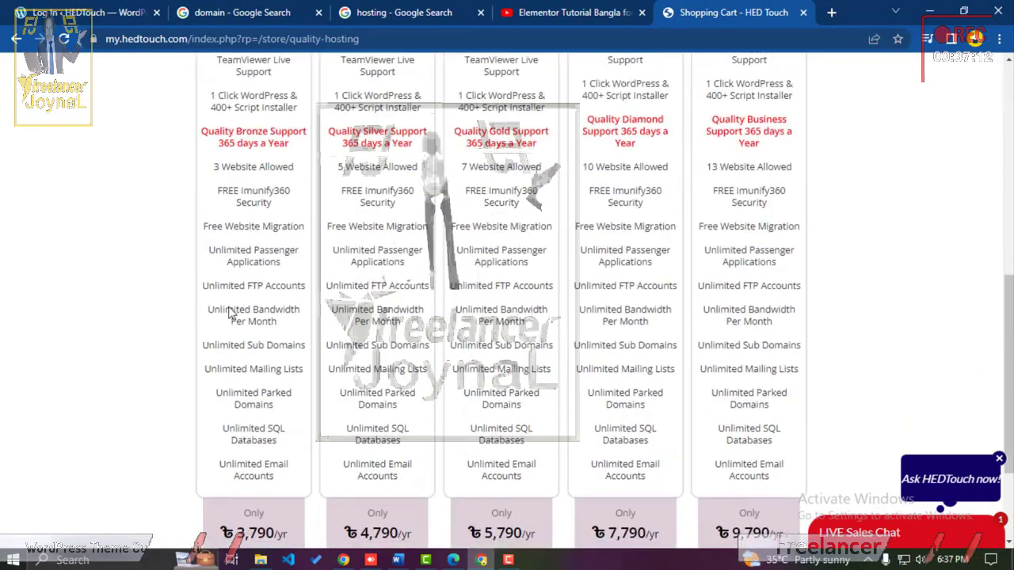
pyautogui.scroll(3, 230, 313)
pyautogui.scroll(6, 229, 313)
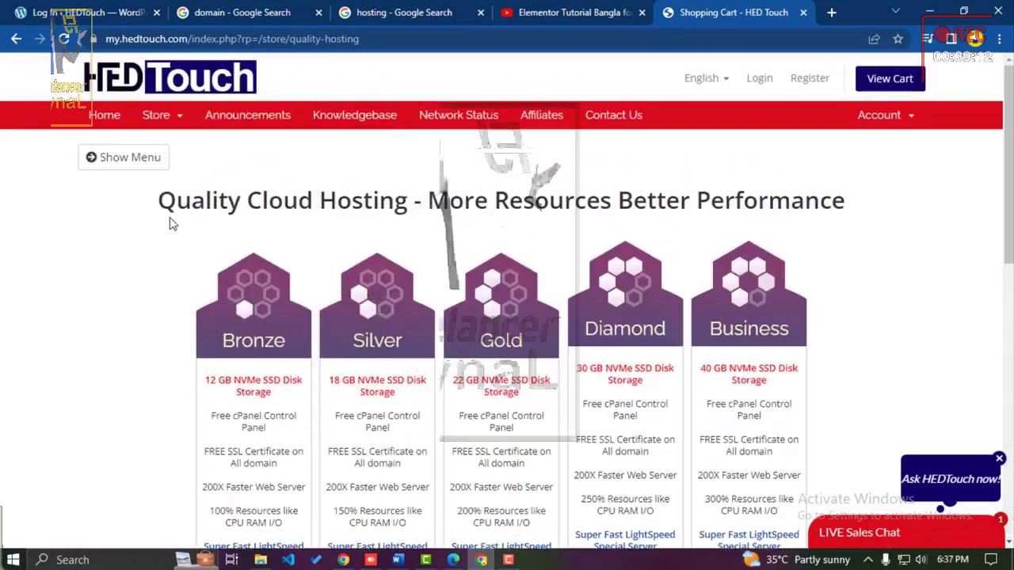
# Step: Return to the Premium Hosting plans and highlight the News-Ecommerce plan name and the Premium Silver price
pyautogui.click(123, 157)
pyautogui.click(181, 238)
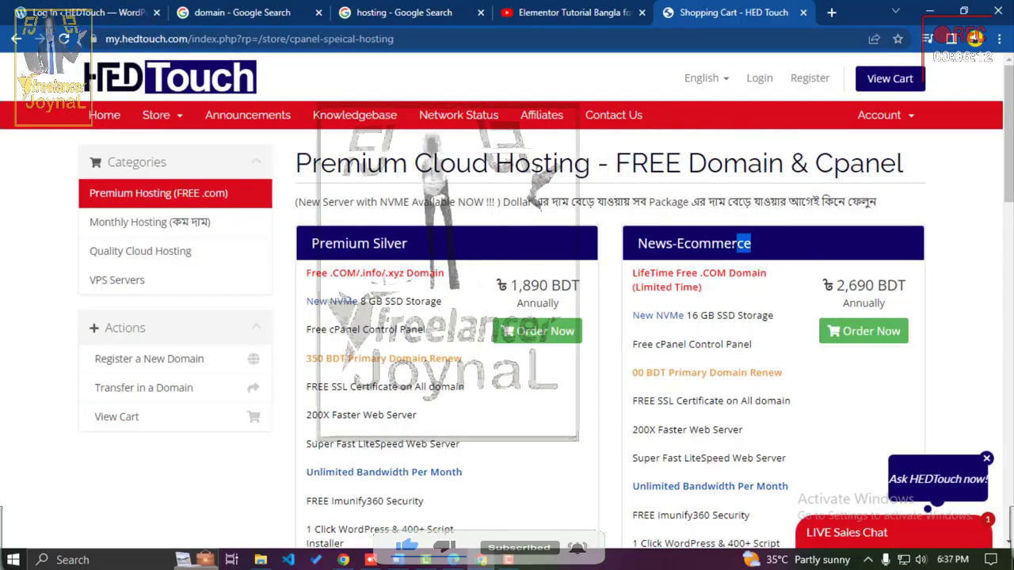
pyautogui.moveTo(737, 243); pyautogui.dragTo(643, 243)
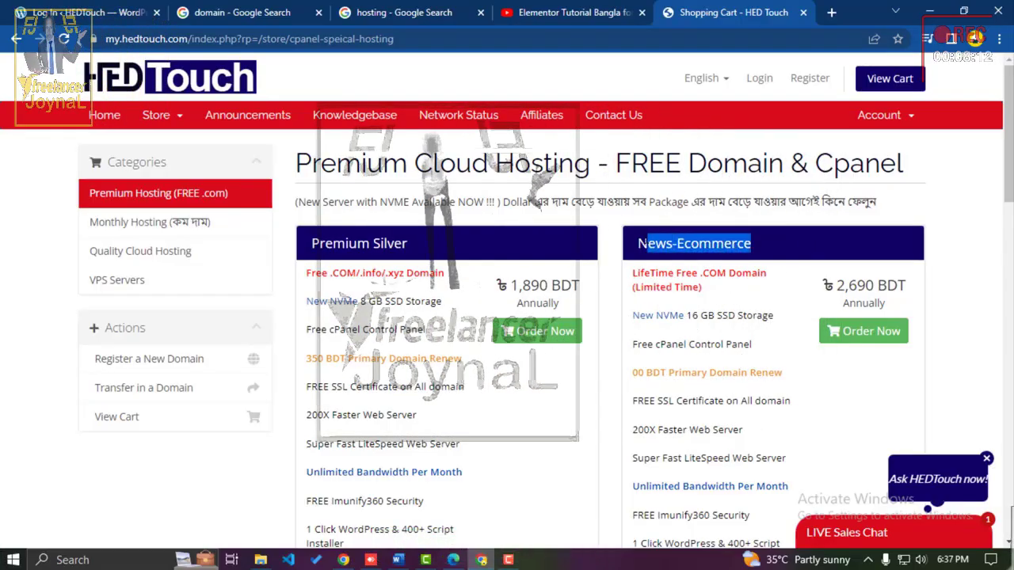
pyautogui.scroll(-1, 645, 240)
pyautogui.click(594, 219)
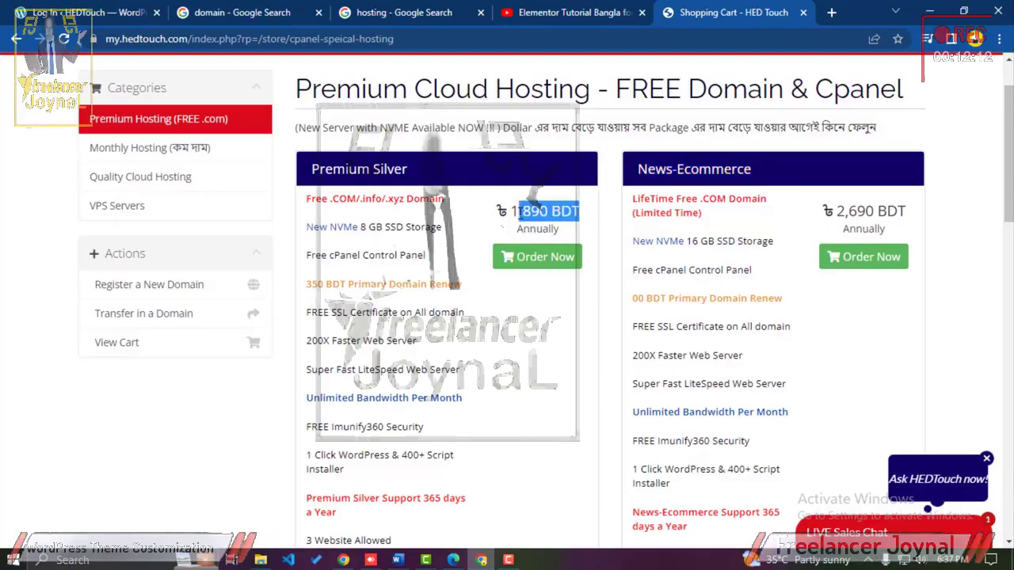
# Step: Highlight the Premium Silver annual price and compare it with the Monthly Silver price among the Monthly Hosting plans
pyautogui.click(503, 226)
pyautogui.scroll(1, 452, 183)
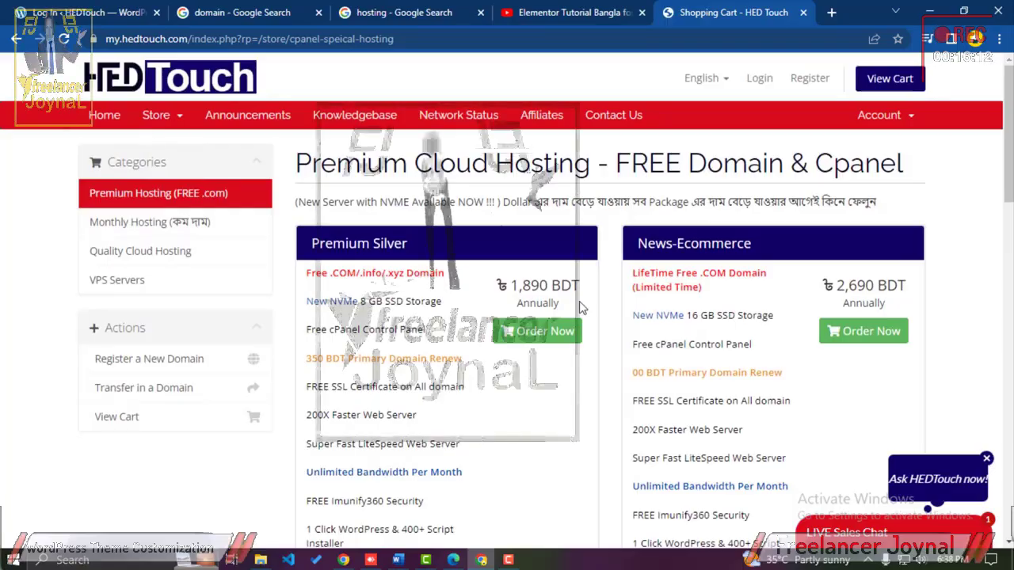
pyautogui.moveTo(553, 298); pyautogui.dragTo(515, 287)
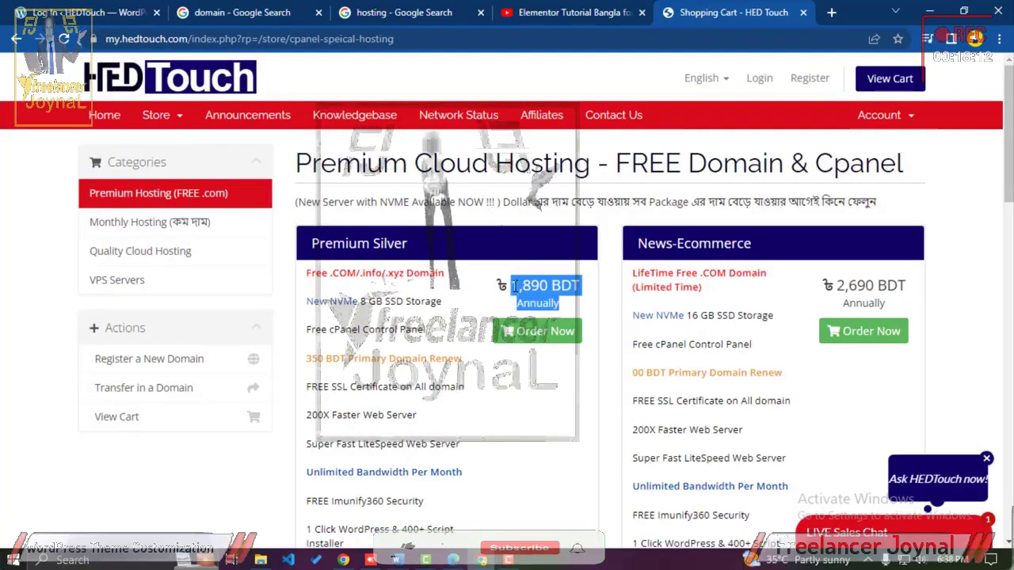
pyautogui.click(225, 227)
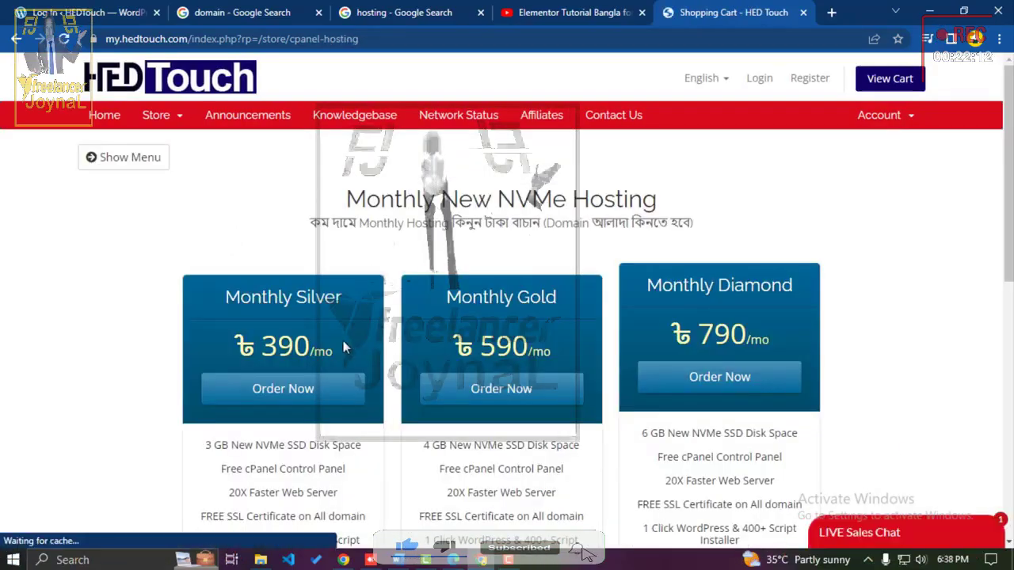
pyautogui.moveTo(343, 340); pyautogui.dragTo(236, 349)
pyautogui.click(236, 349)
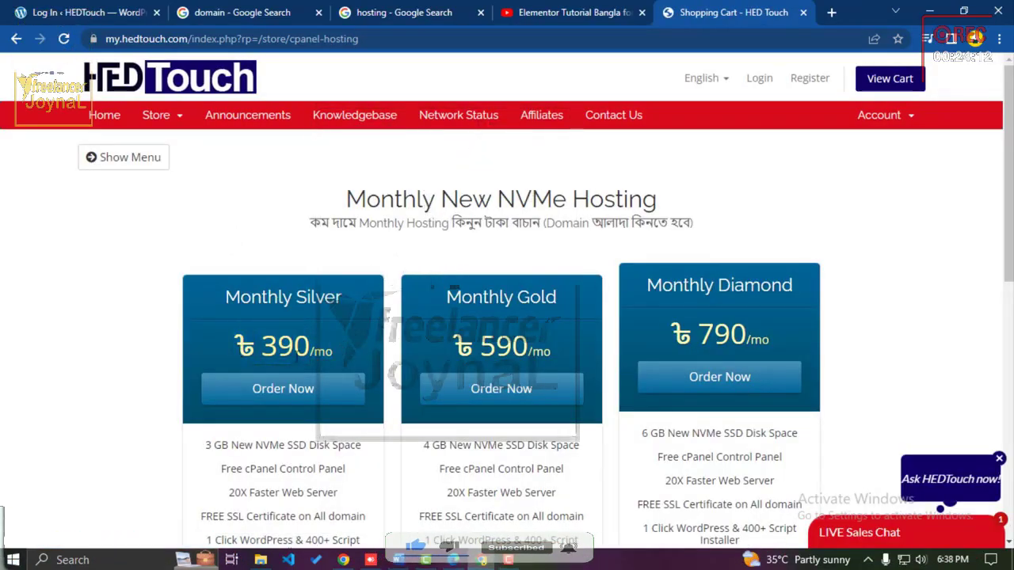
# Step: Return to the Premium Hosting plans and highlight the Premium Silver free domain offer and the News-Ecommerce NVMe storage line
pyautogui.click(125, 157)
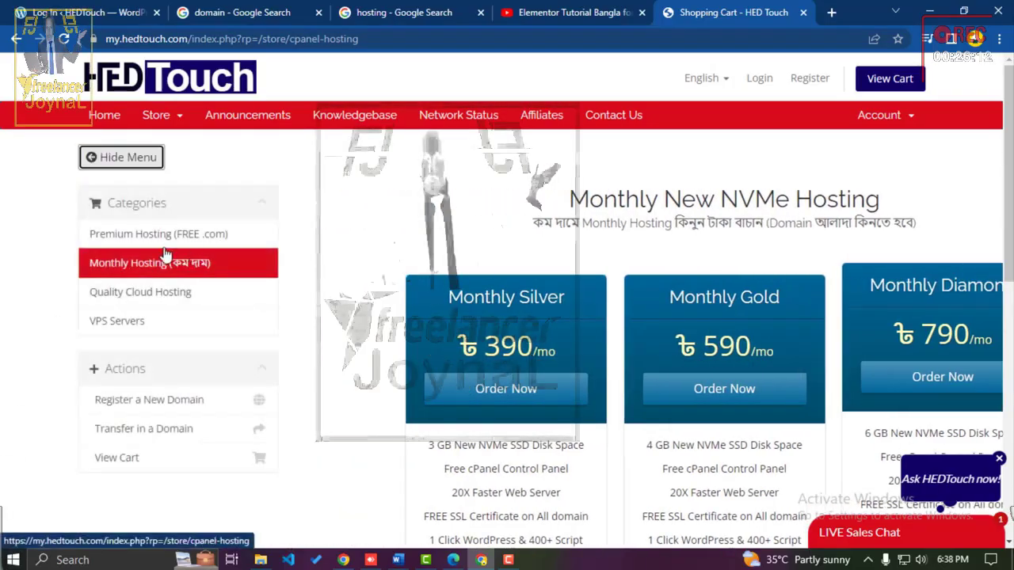
pyautogui.click(133, 236)
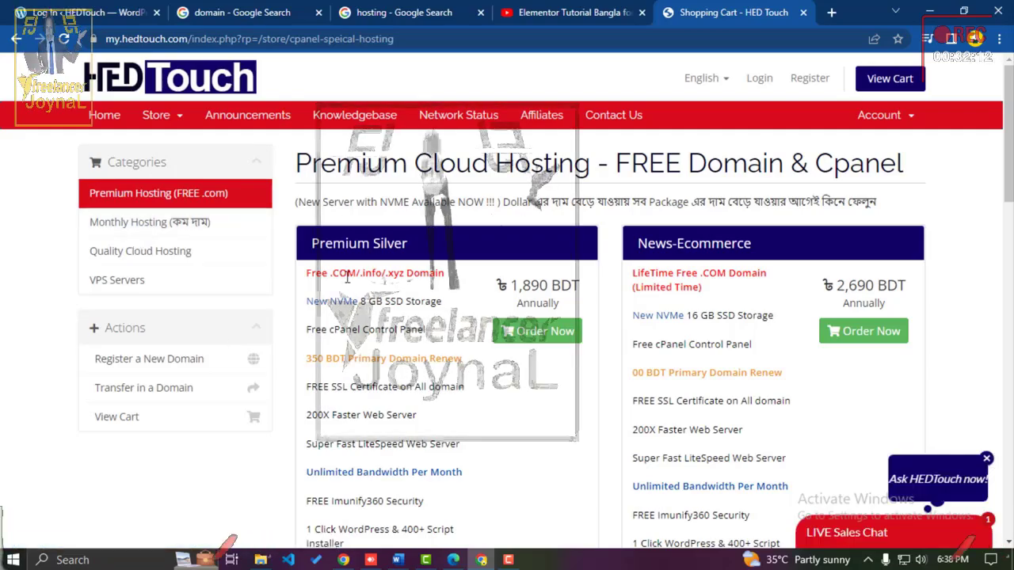
pyautogui.moveTo(346, 277); pyautogui.dragTo(381, 274)
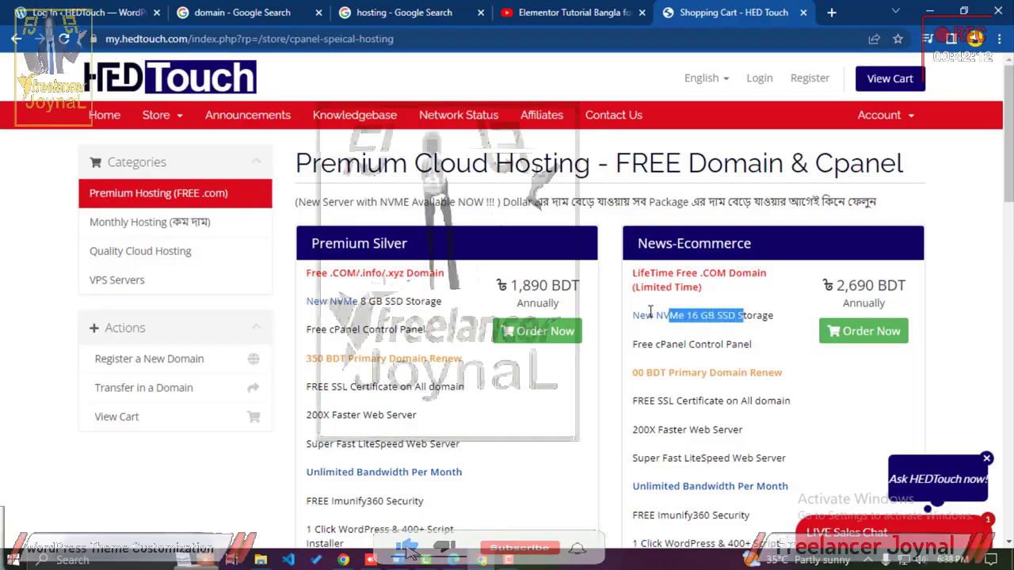
pyautogui.moveTo(687, 315); pyautogui.dragTo(690, 316)
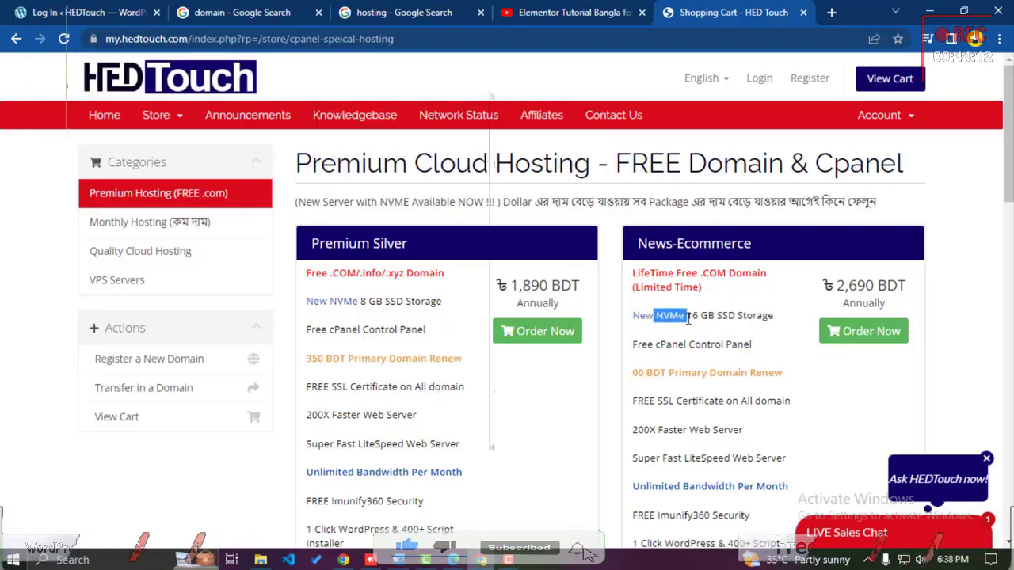
pyautogui.click(708, 316)
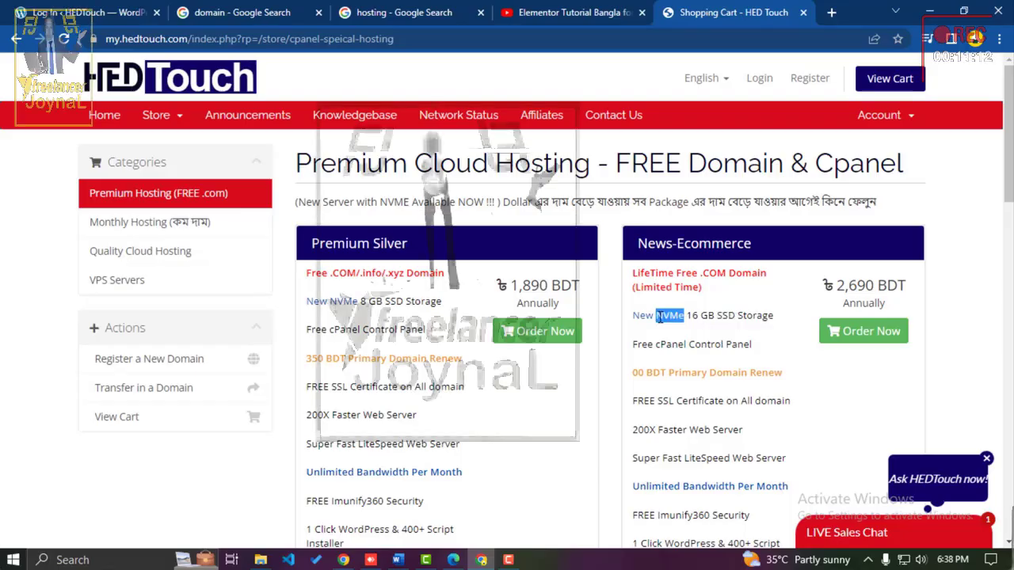
pyautogui.tripleClick(659, 318)
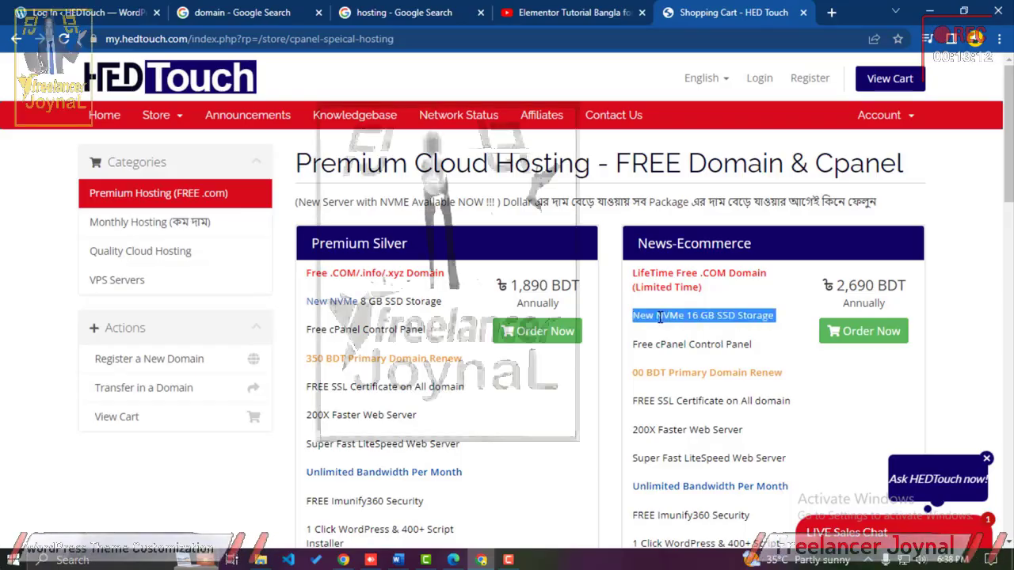
pyautogui.click(660, 318)
pyautogui.scroll(-1, 694, 248)
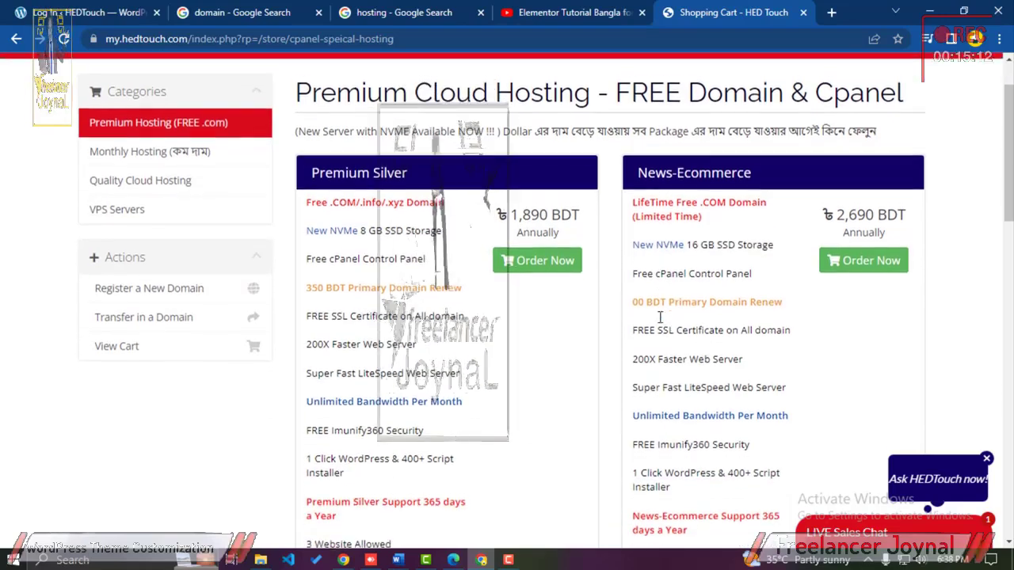
pyautogui.click(656, 241)
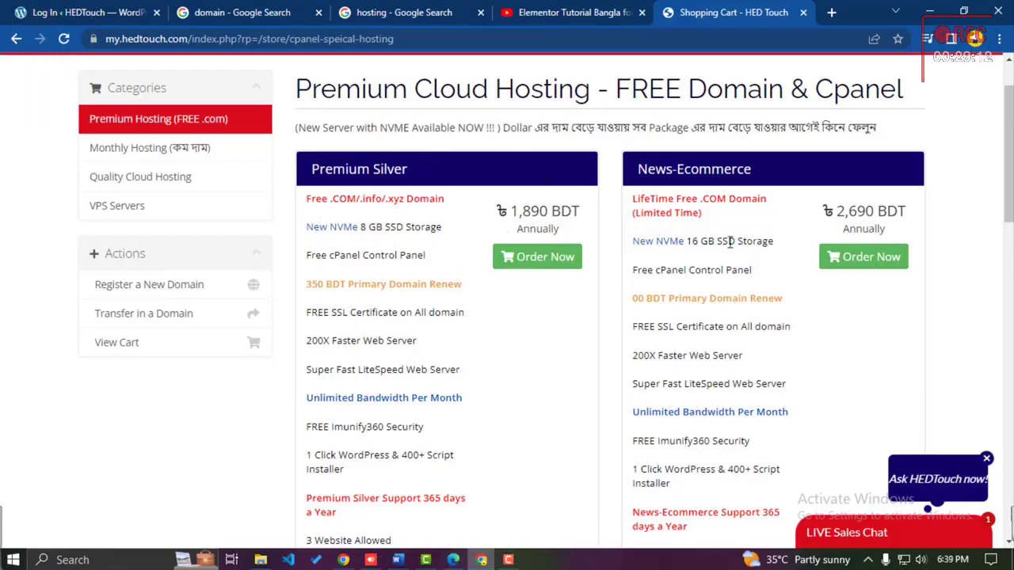
# Step: Show the Elementor Tutorial Bangla video on YouTube, and highlight the storage size unit in the News-Ecommerce plan
pyautogui.click(610, 24)
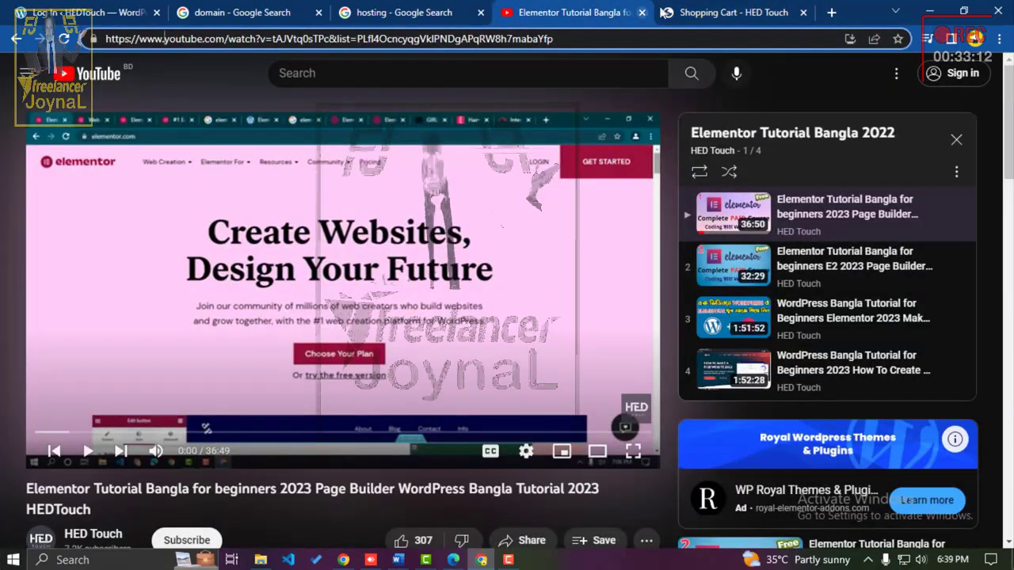
pyautogui.click(669, 10)
pyautogui.click(605, 14)
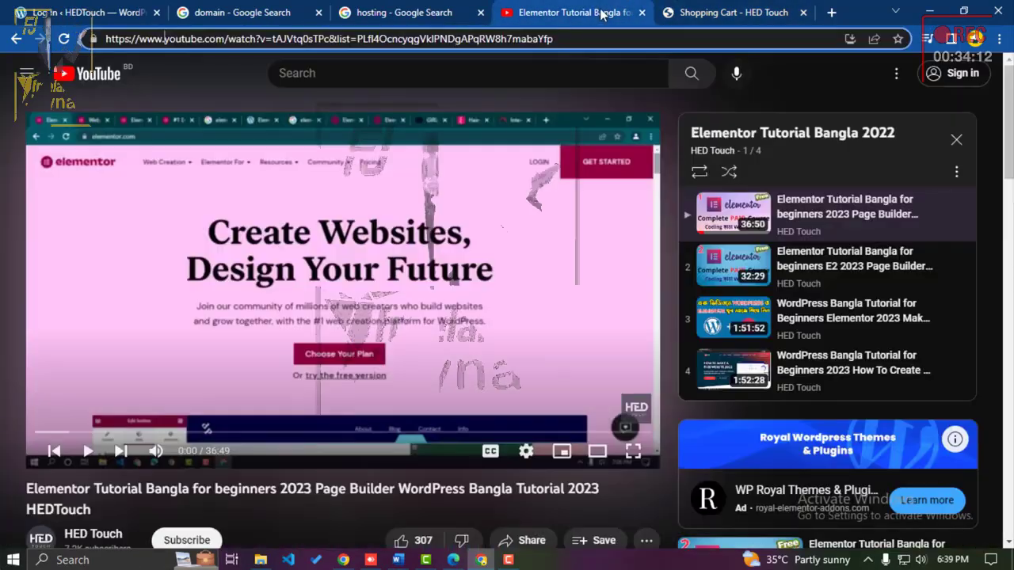
pyautogui.click(735, 8)
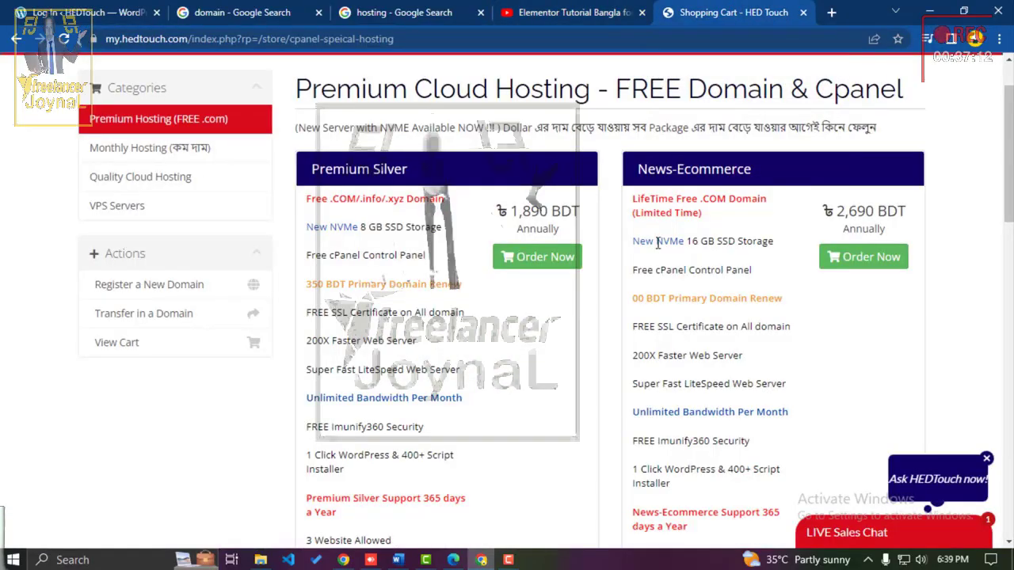
pyautogui.doubleClick(698, 242)
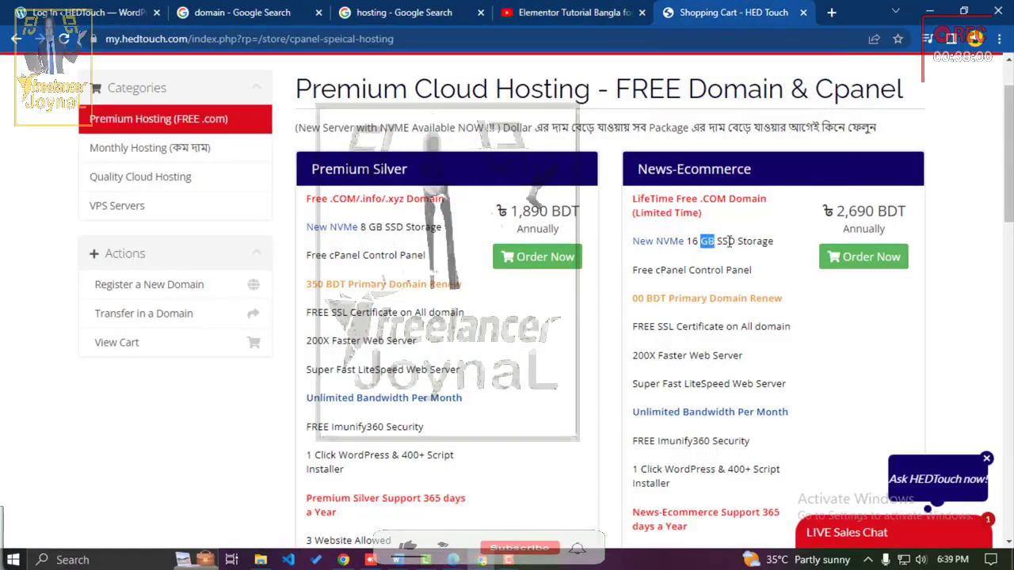
pyautogui.click(587, 14)
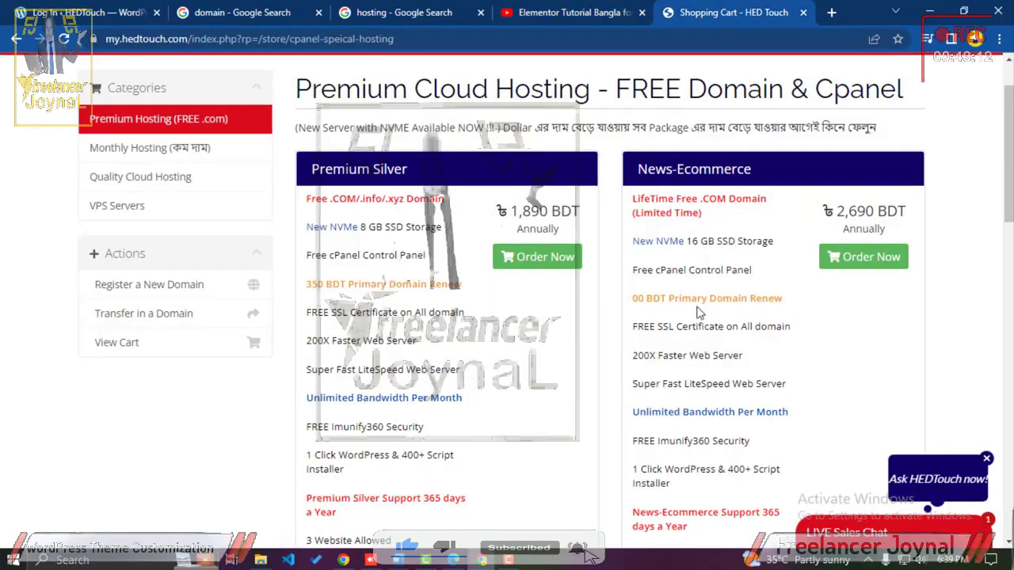
# Step: Review the feature lists of the Premium Silver and News-Ecommerce plans side by side
pyautogui.scroll(1, 699, 313)
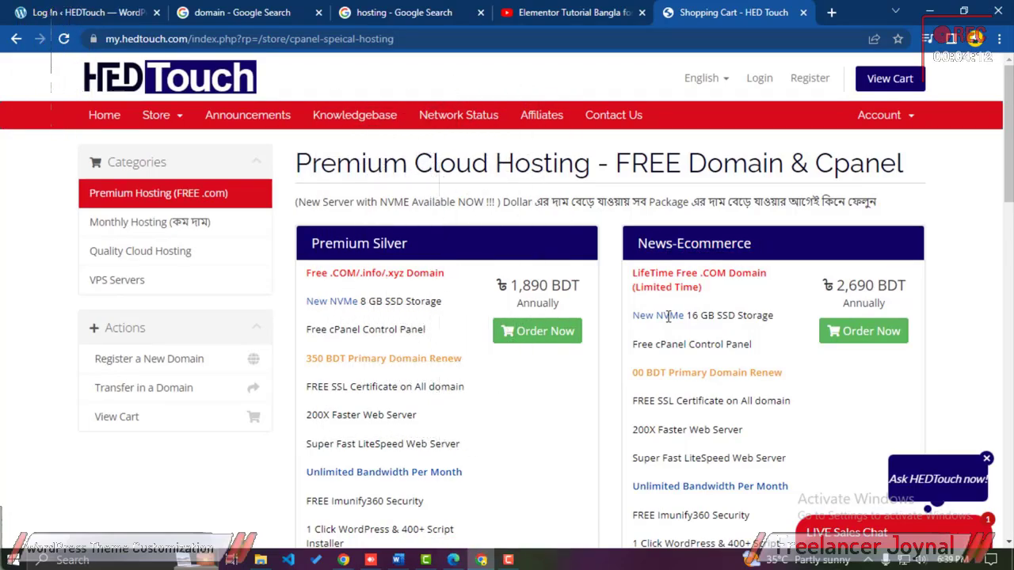
pyautogui.scroll(-2, 674, 321)
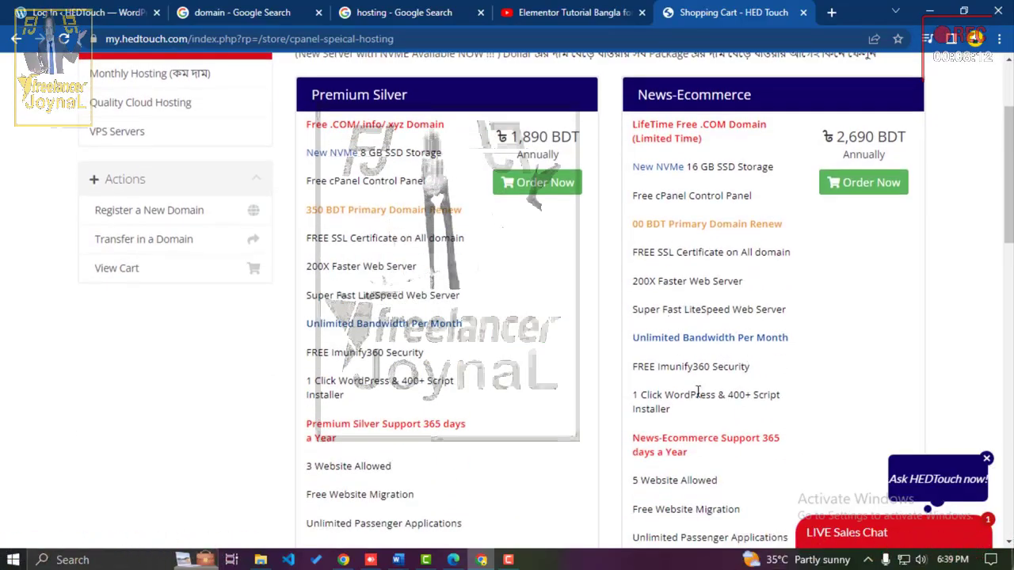
pyautogui.scroll(2, 730, 457)
pyautogui.scroll(-2, 718, 443)
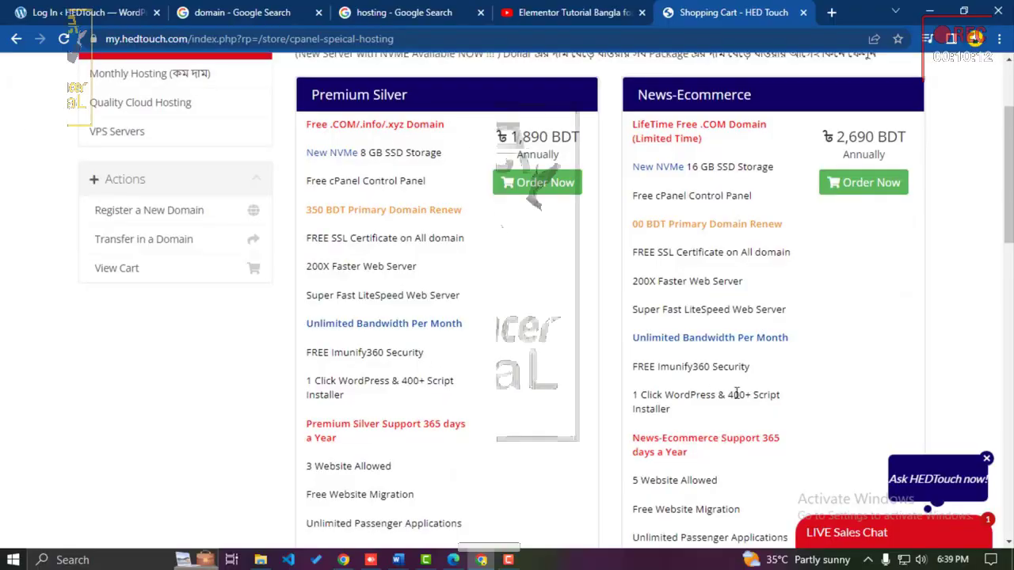
pyautogui.scroll(1, 705, 379)
pyautogui.scroll(2, 706, 379)
# Step: Switch to the YouTube Elementor playlist page twice, returning each time to the Premium Hosting plans
pyautogui.click(574, 12)
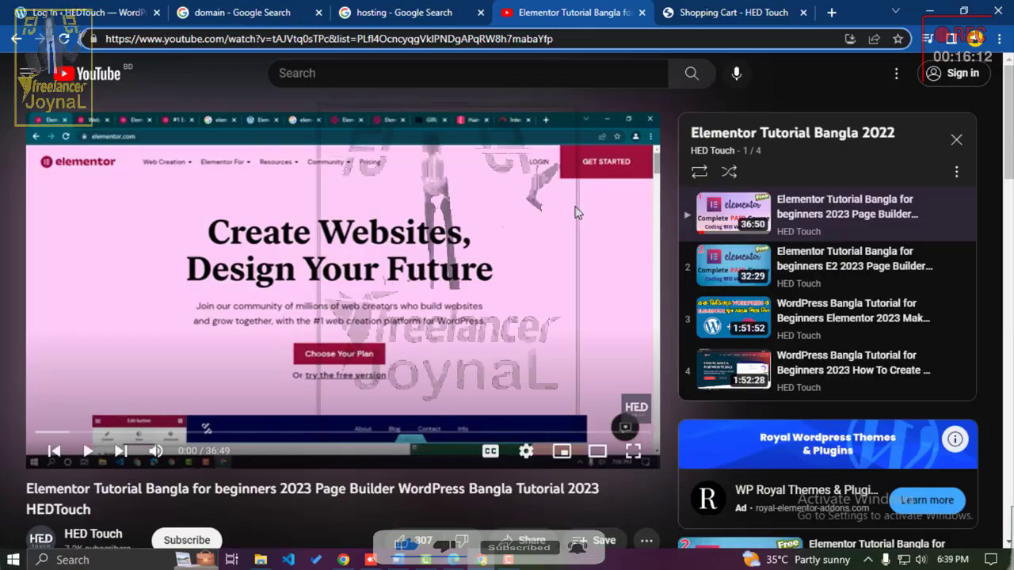
pyautogui.click(736, 12)
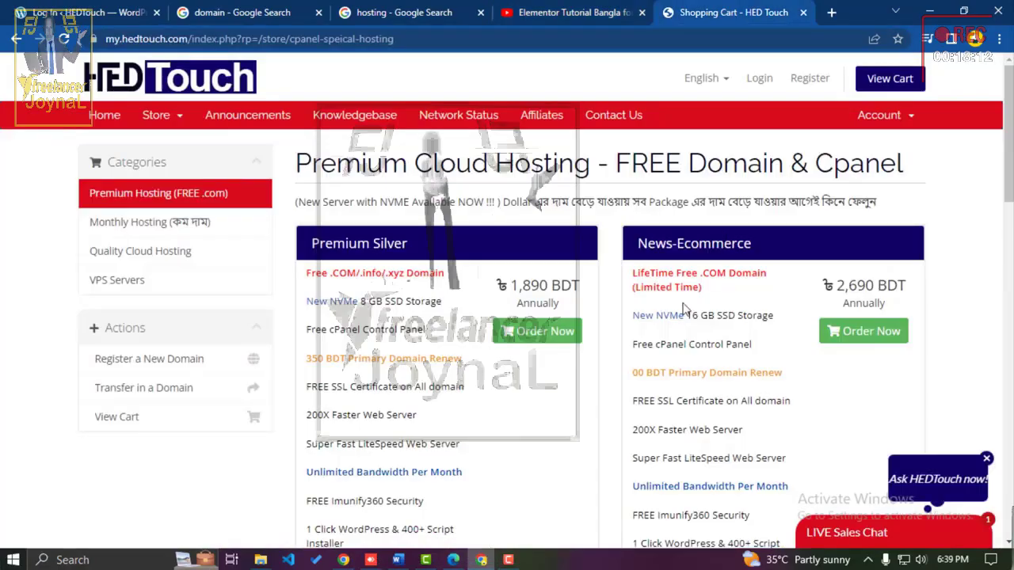
pyautogui.scroll(-1, 685, 309)
pyautogui.scroll(1, 687, 312)
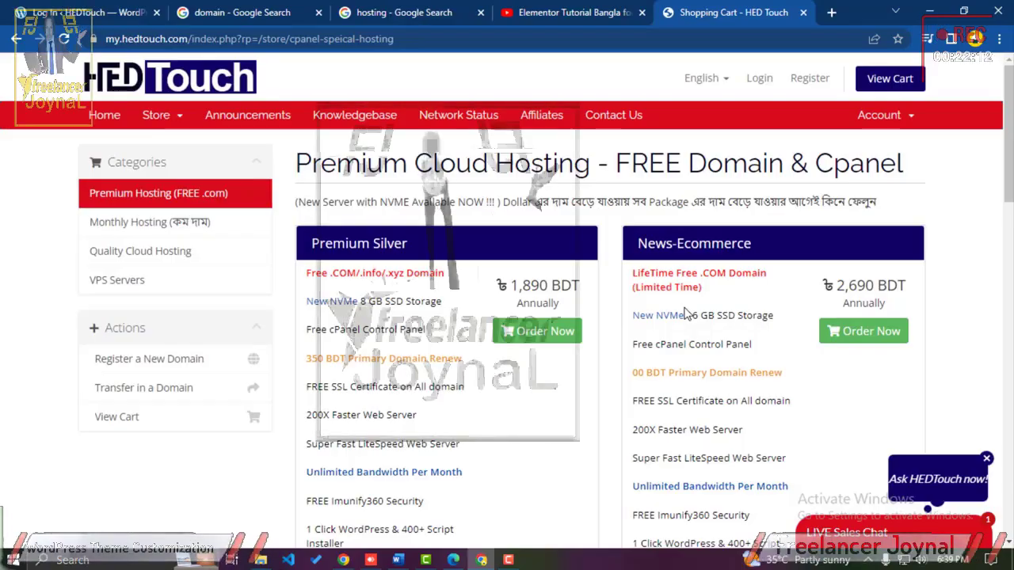
pyautogui.click(575, 12)
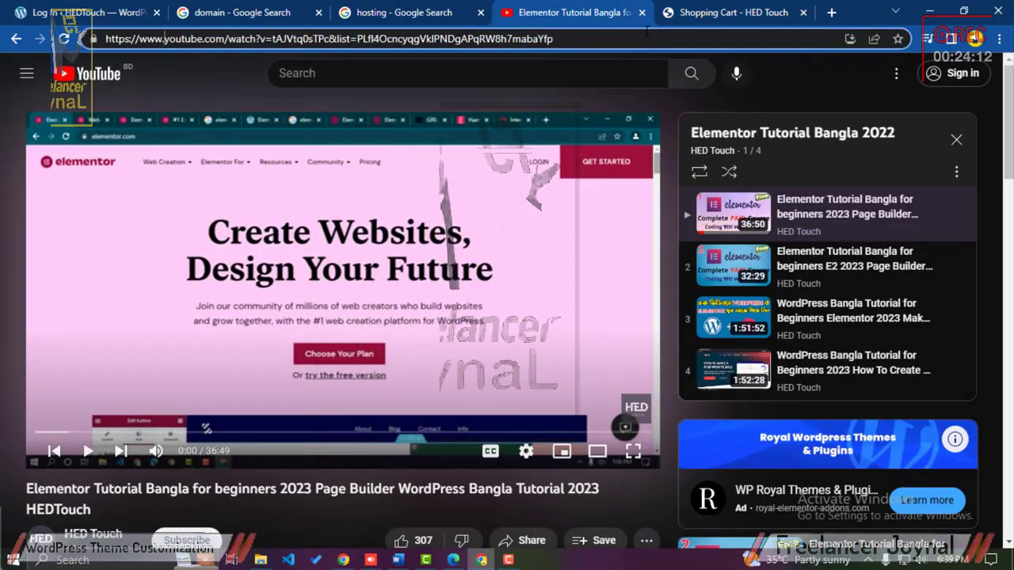
pyautogui.click(697, 12)
# Step: Highlight the News-Ecommerce plan name and examine its features down to the support and website allowance
pyautogui.scroll(-2, 735, 359)
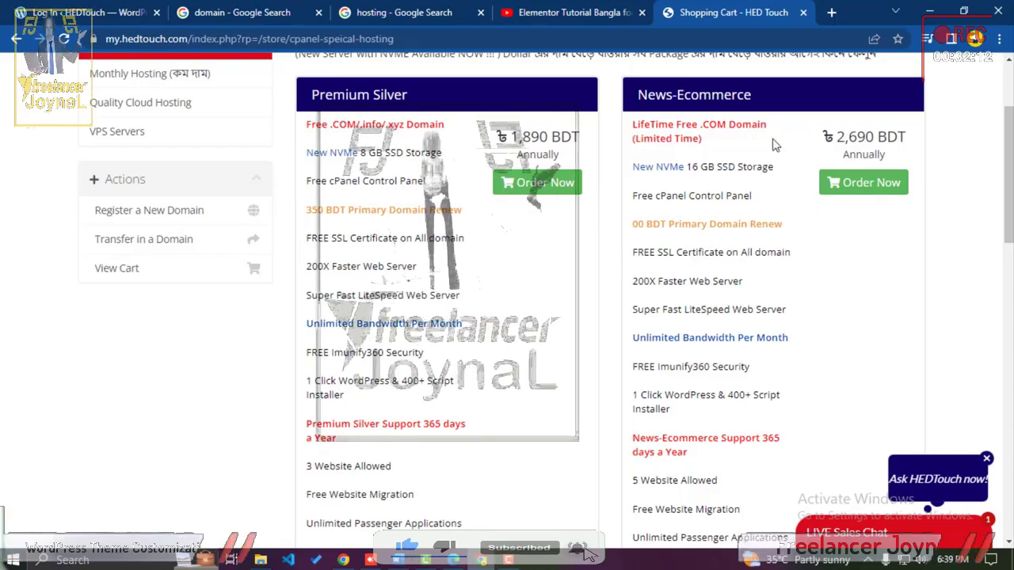
pyautogui.moveTo(769, 91); pyautogui.dragTo(648, 94)
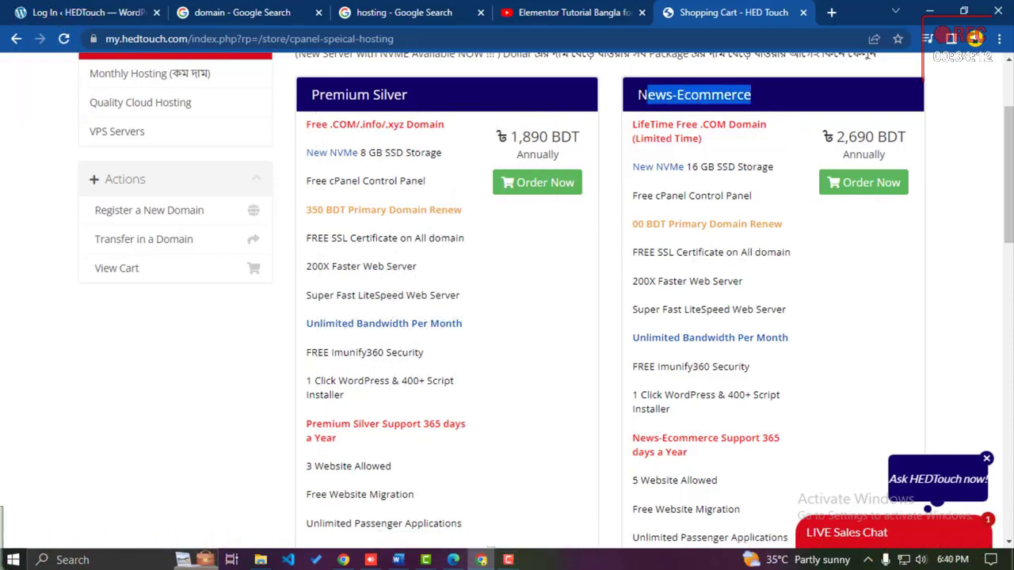
pyautogui.click(751, 395)
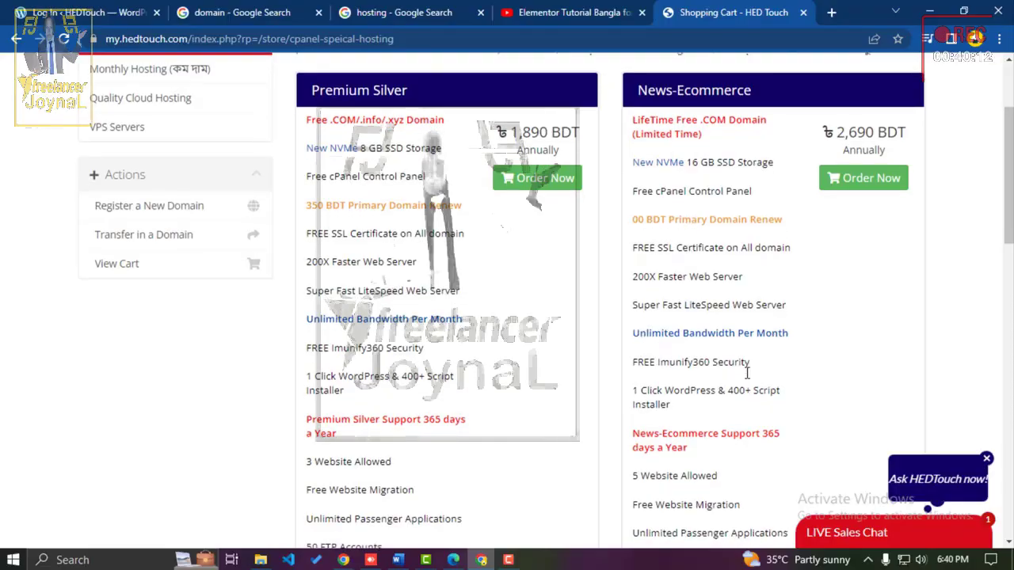
pyautogui.scroll(-1, 746, 372)
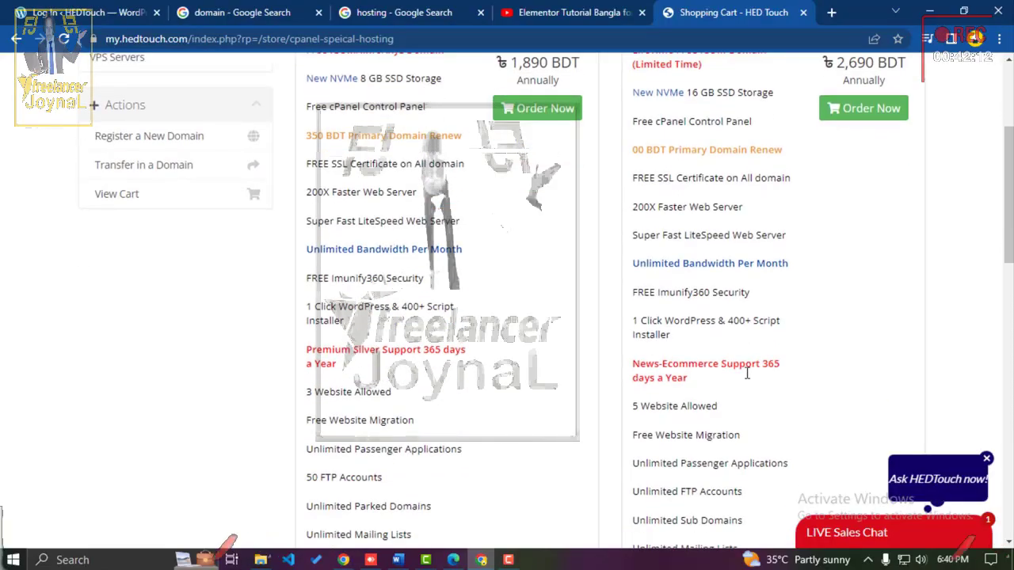
pyautogui.scroll(3, 747, 378)
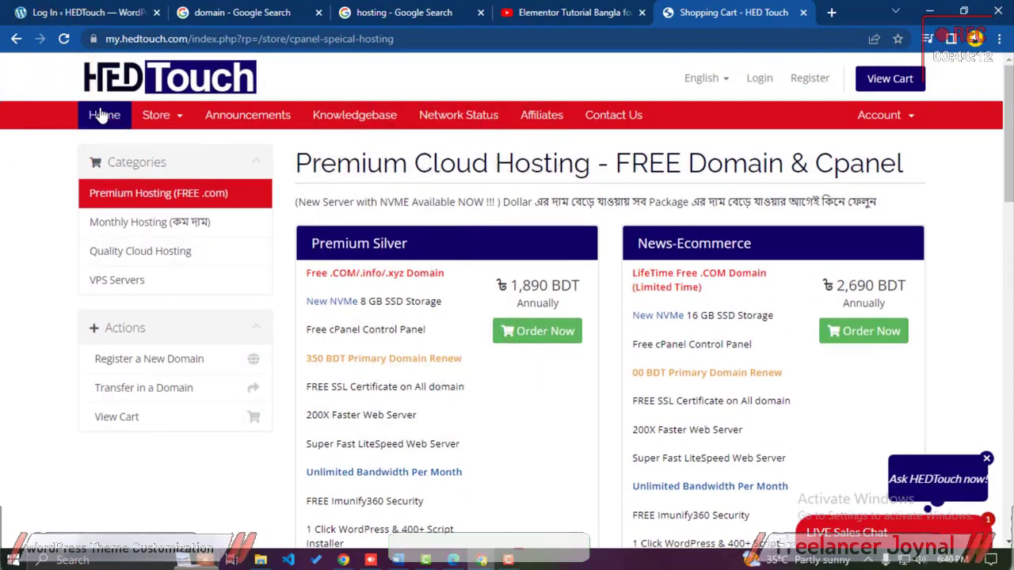
# Step: Open the HED Touch home page in a new browser tab and switch to it
pyautogui.rightClick(101, 116)
pyautogui.click(147, 119)
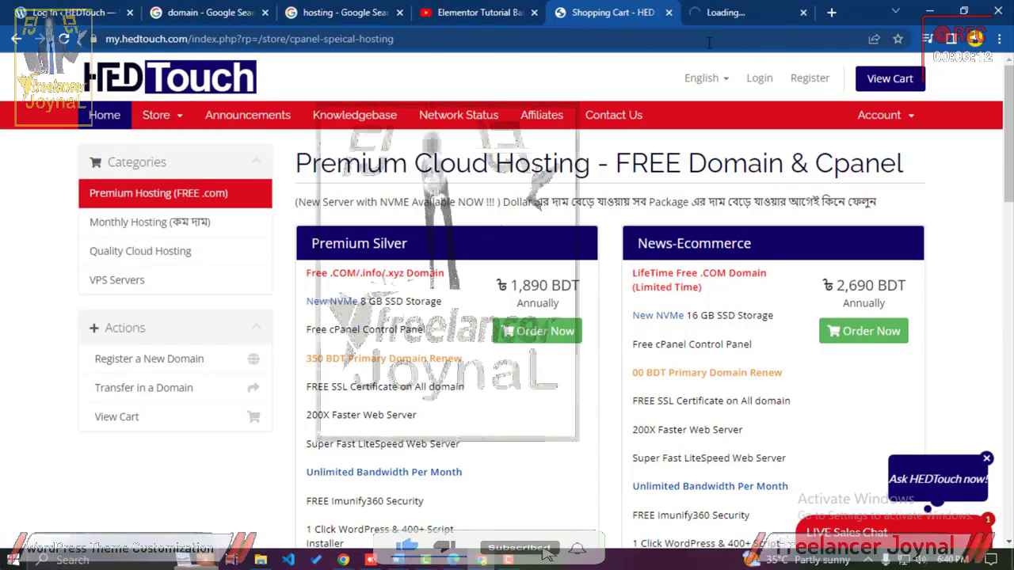
pyautogui.click(740, 14)
pyautogui.click(615, 16)
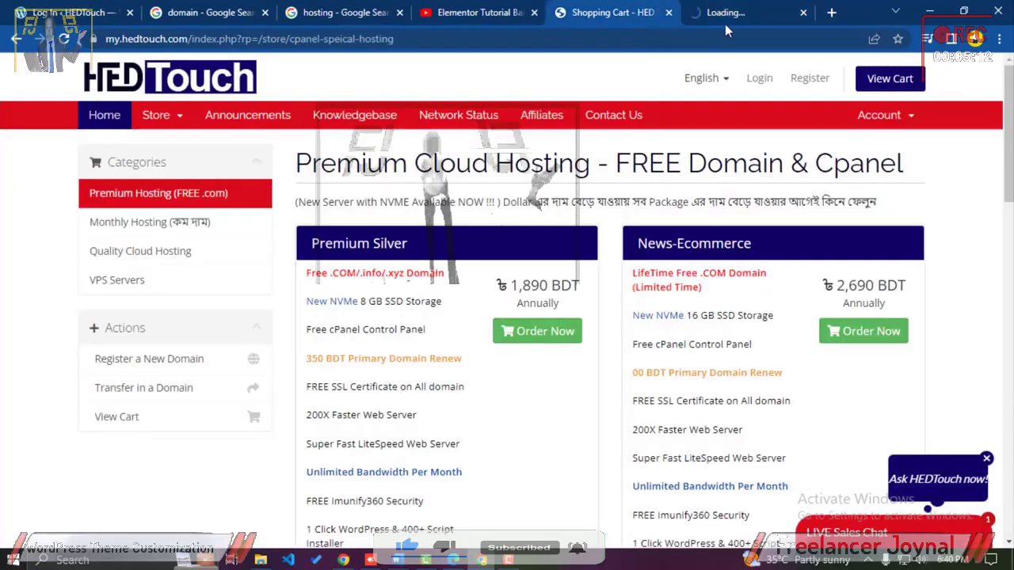
pyautogui.click(725, 24)
# Step: Look through the domain search, help options and news on the portal home page, and return to the Premium Hosting plans
pyautogui.scroll(-3, 677, 175)
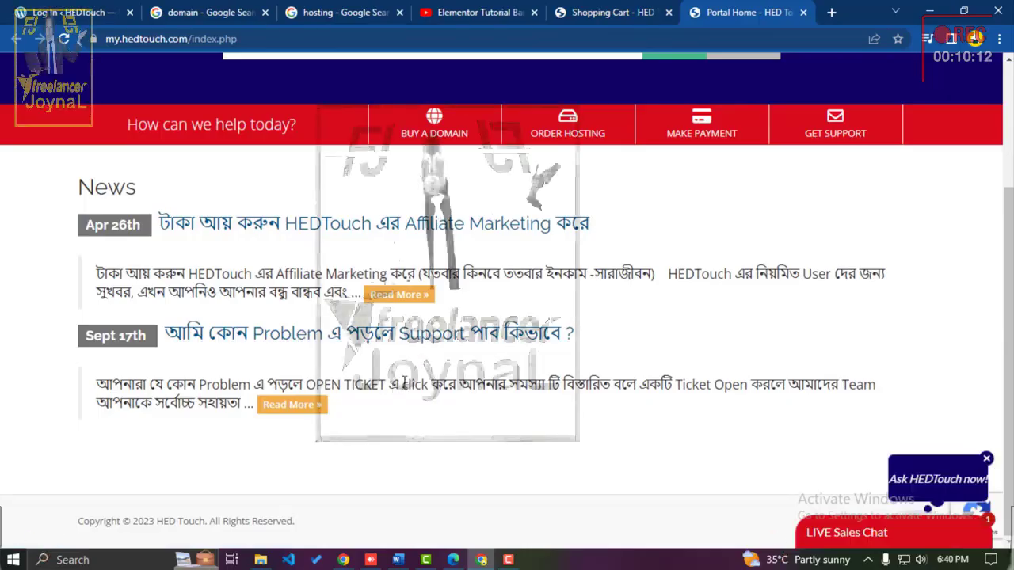
pyautogui.scroll(2, 404, 384)
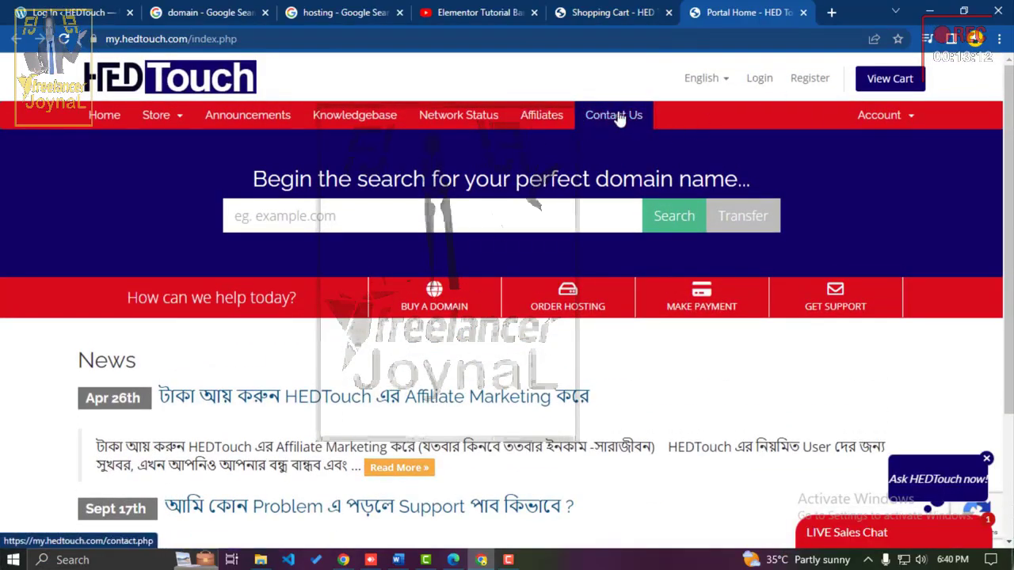
pyautogui.scroll(-2, 589, 128)
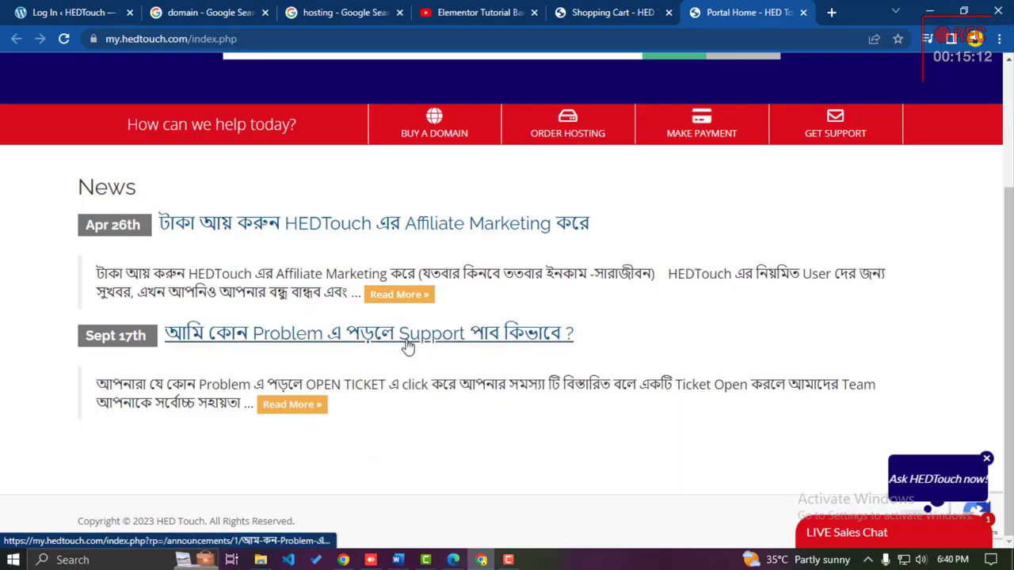
pyautogui.scroll(2, 435, 345)
pyautogui.click(678, 8)
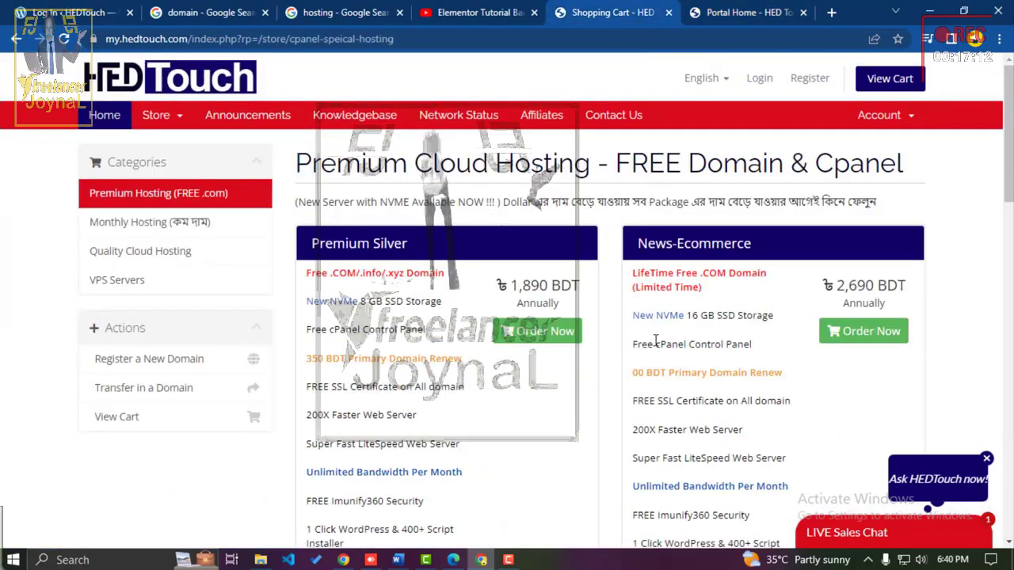
# Step: Examine the News-Ecommerce plan's full feature list, highlighting the script installer, unlimited bandwidth and LiteSpeed web server entries
pyautogui.scroll(-3, 656, 341)
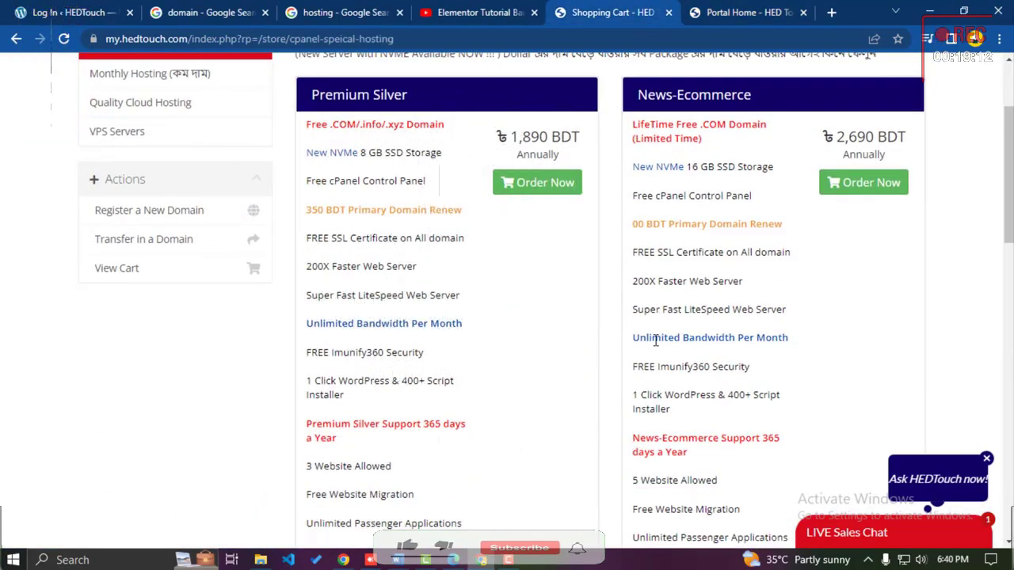
pyautogui.scroll(-3, 656, 341)
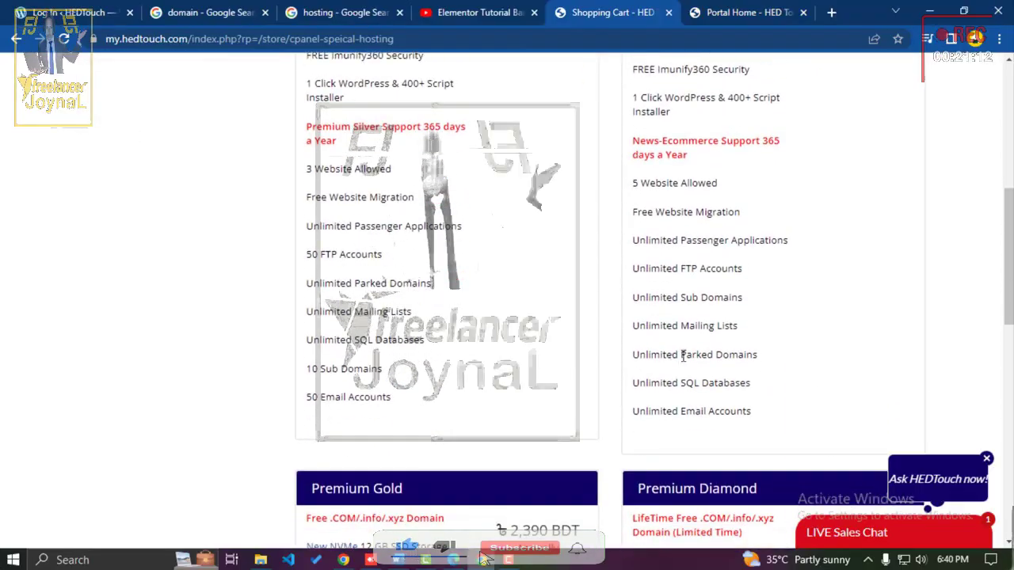
pyautogui.scroll(2, 720, 402)
pyautogui.scroll(2, 719, 401)
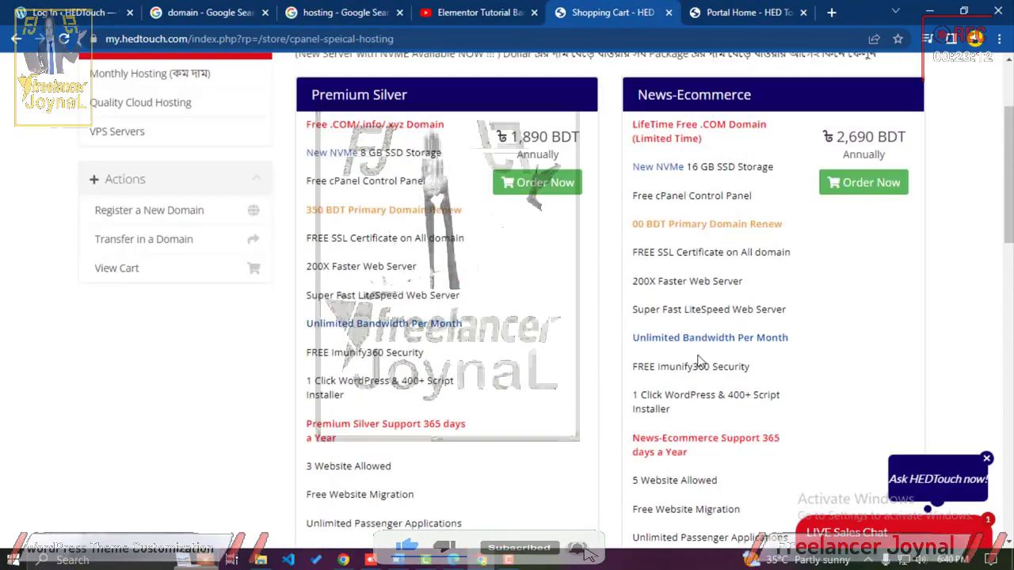
pyautogui.scroll(-1, 730, 366)
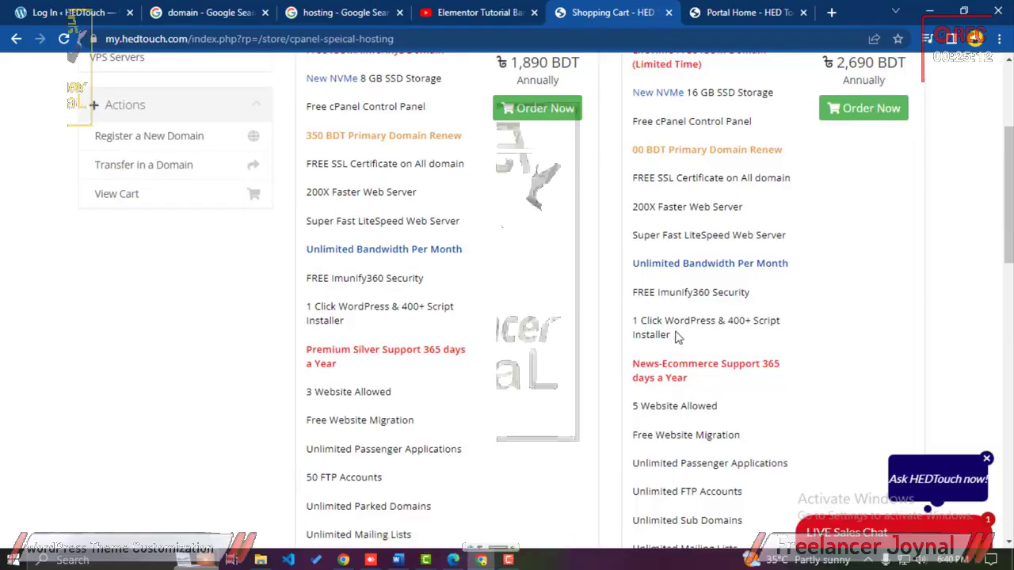
pyautogui.moveTo(740, 335); pyautogui.dragTo(645, 317)
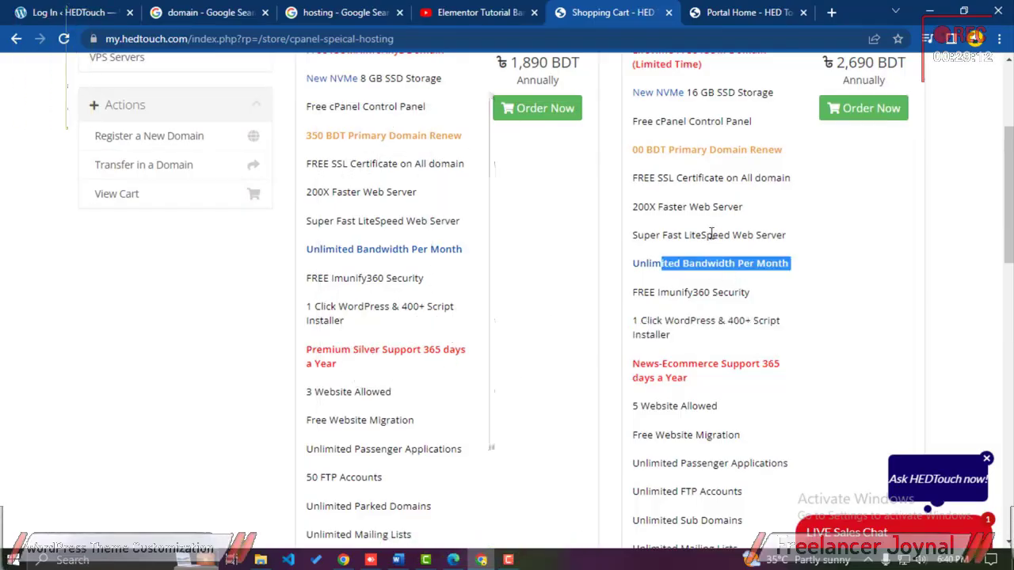
pyautogui.moveTo(731, 235); pyautogui.dragTo(787, 236)
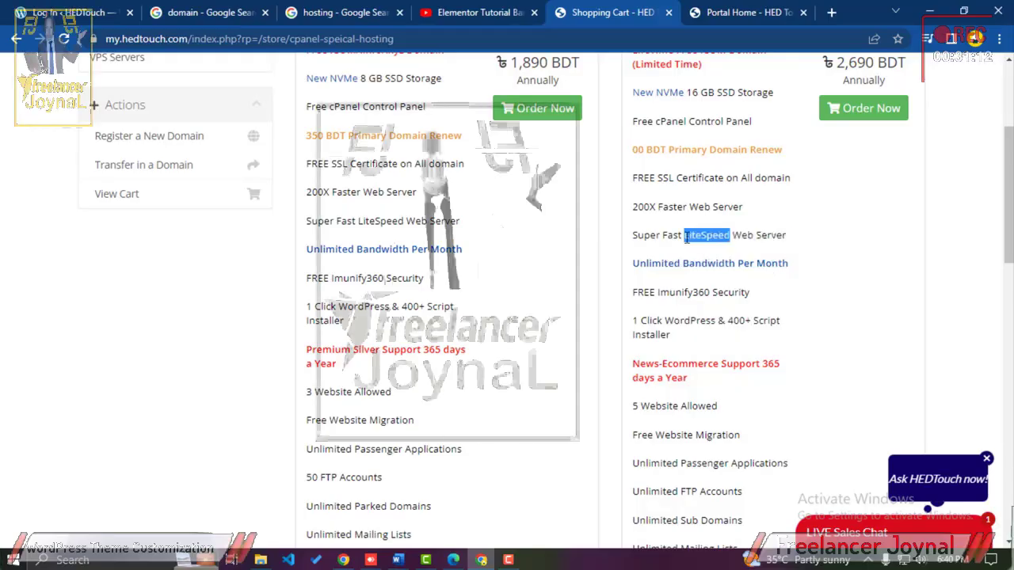
pyautogui.scroll(2, 686, 240)
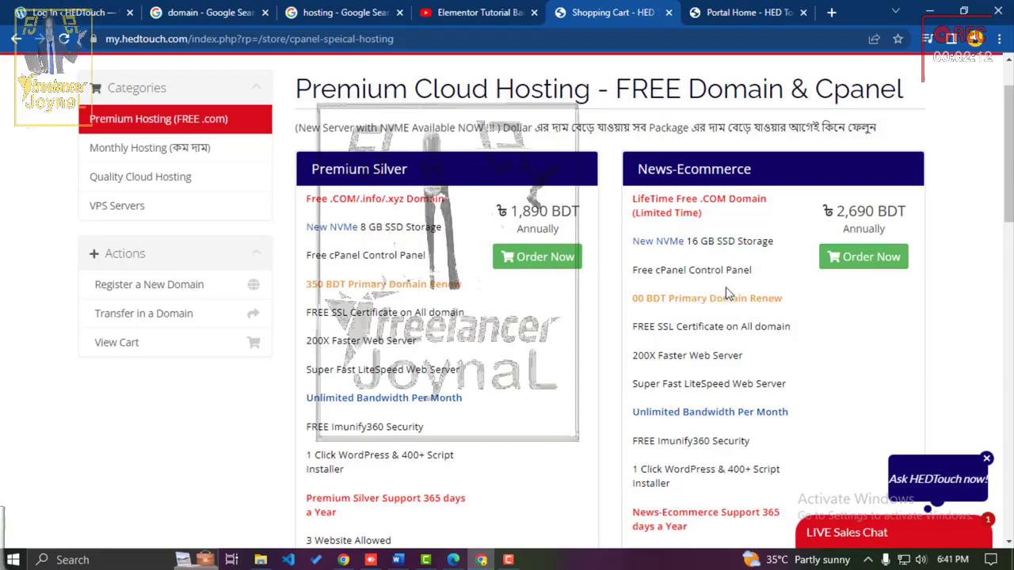
# Step: Compare the free domain offer of News-Ecommerce with the primary domain renewal terms of Premium Silver, highlighting the relevant text
pyautogui.moveTo(644, 199); pyautogui.dragTo(670, 194)
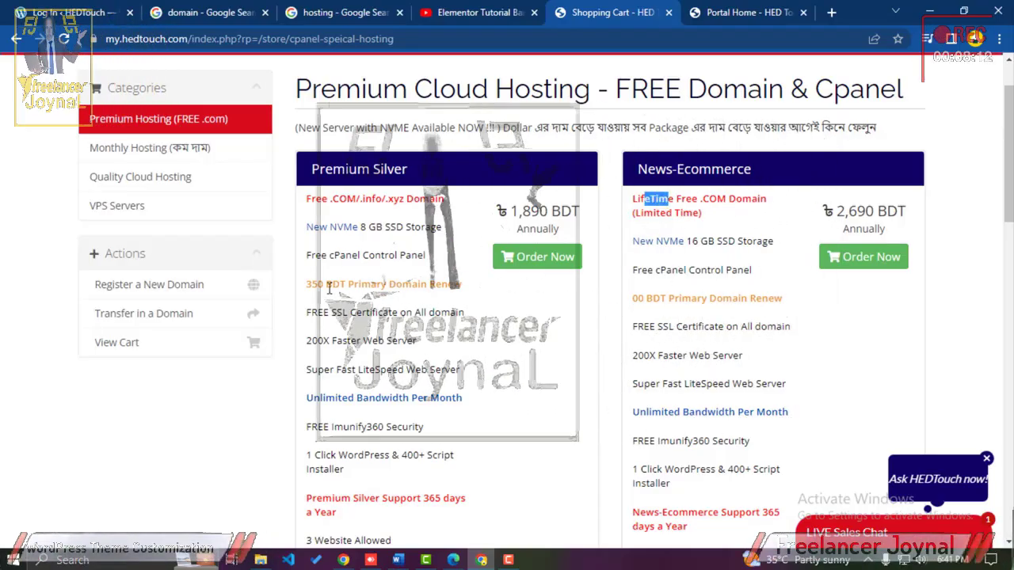
pyautogui.moveTo(385, 284); pyautogui.dragTo(417, 274)
pyautogui.click(410, 225)
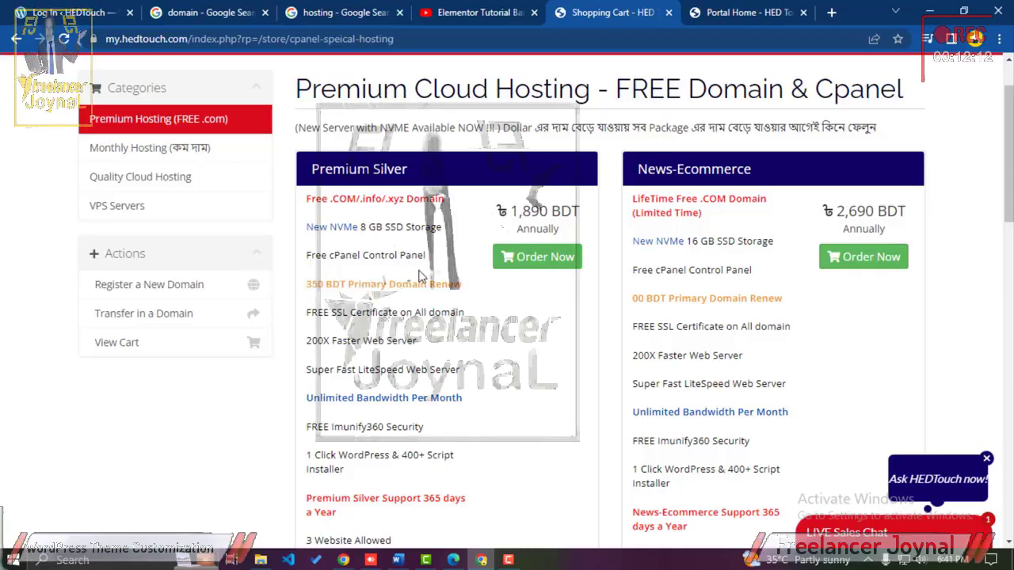
pyautogui.moveTo(625, 214); pyautogui.dragTo(628, 212)
pyautogui.click(645, 200)
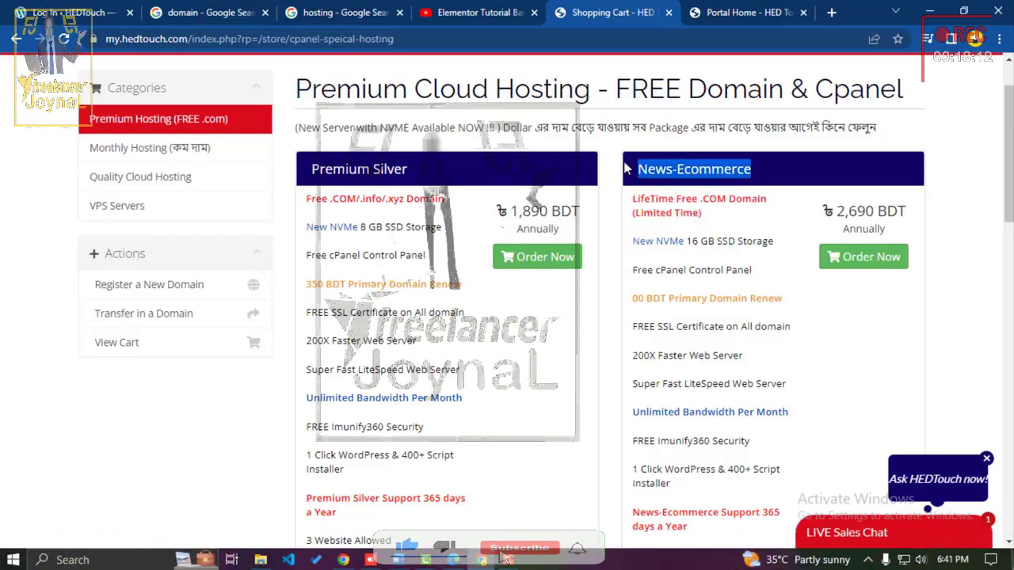
# Step: Highlight the limited-time note of the News-Ecommerce free domain and review the plan's features down to the account limits
pyautogui.moveTo(702, 211); pyautogui.dragTo(675, 224)
pyautogui.scroll(-1, 675, 223)
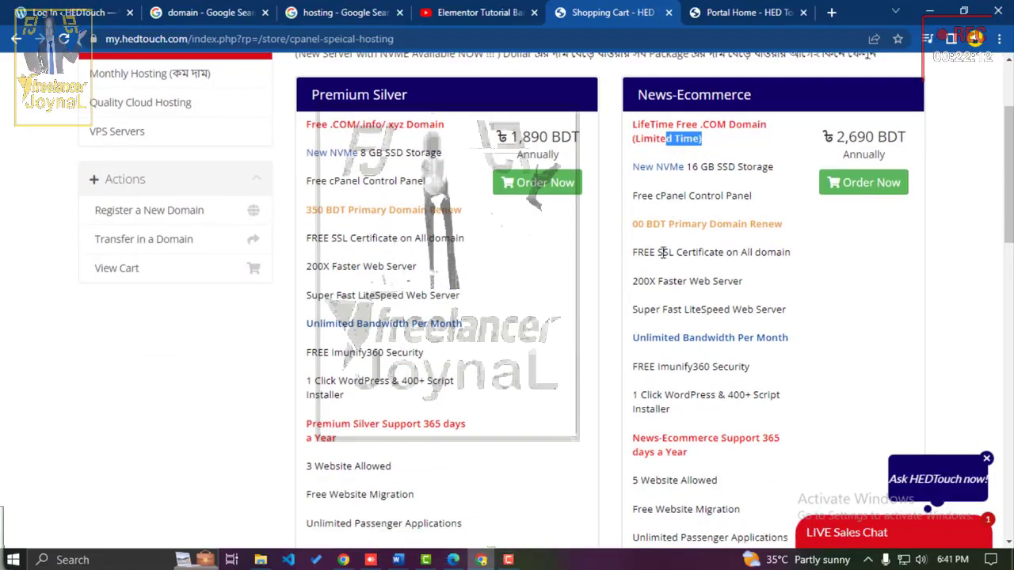
pyautogui.scroll(-2, 661, 255)
pyautogui.scroll(1, 656, 261)
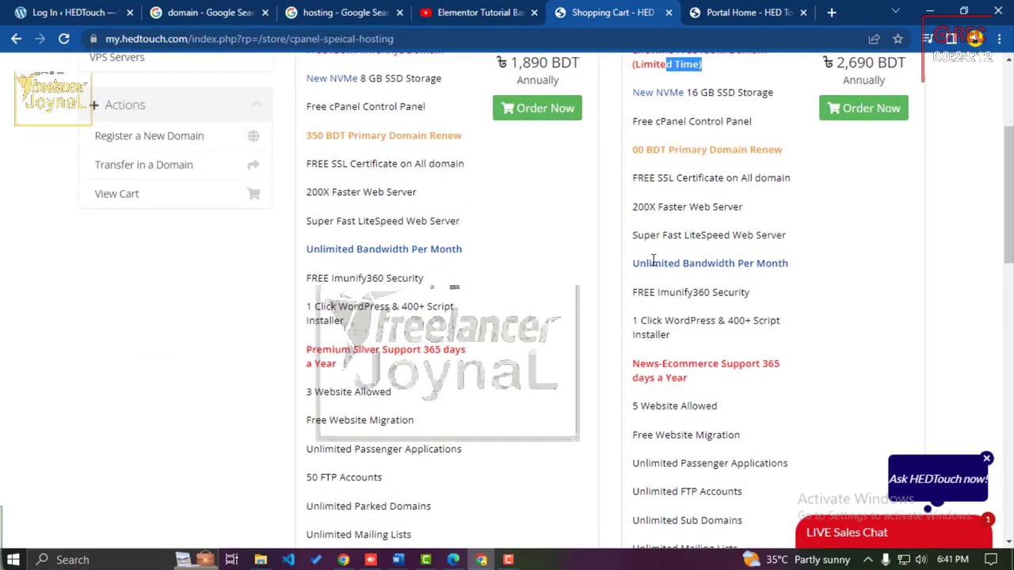
pyautogui.scroll(-1, 652, 260)
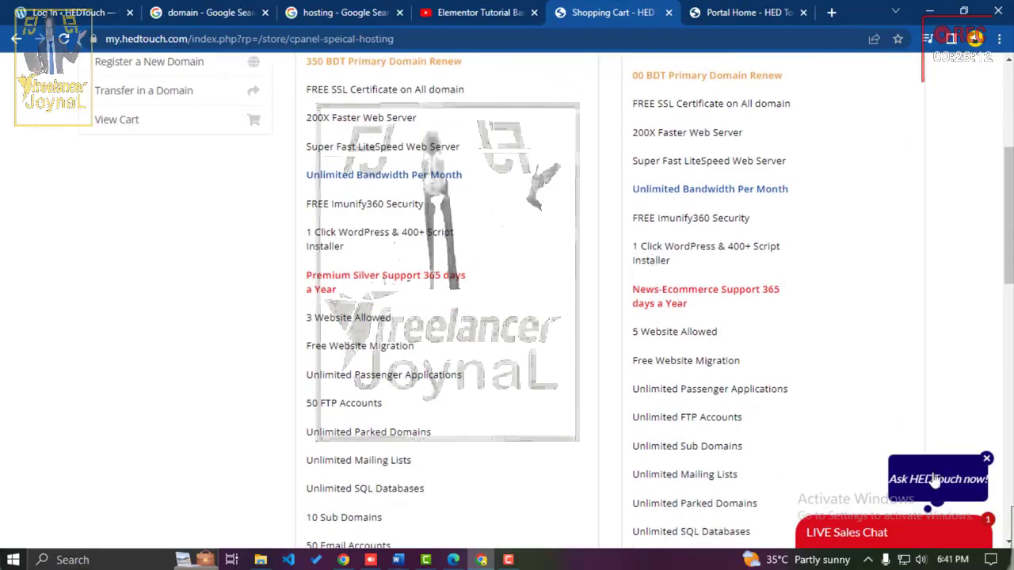
pyautogui.click(982, 191)
# Step: Order the News-Ecommerce plan and check the availability of tutorialhedtouch.com as a new domain
pyautogui.scroll(4, 827, 454)
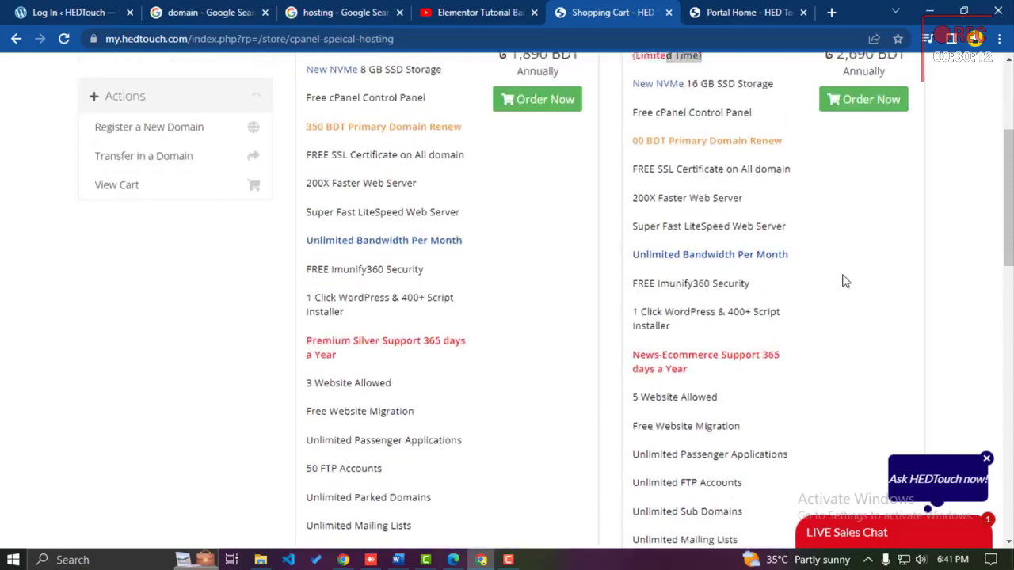
pyautogui.click(828, 337)
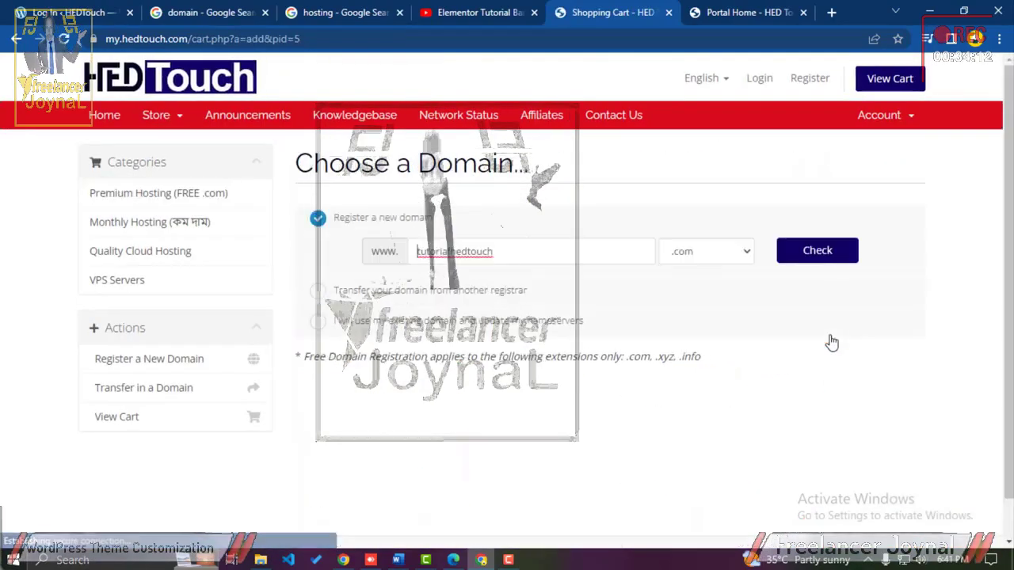
pyautogui.click(816, 251)
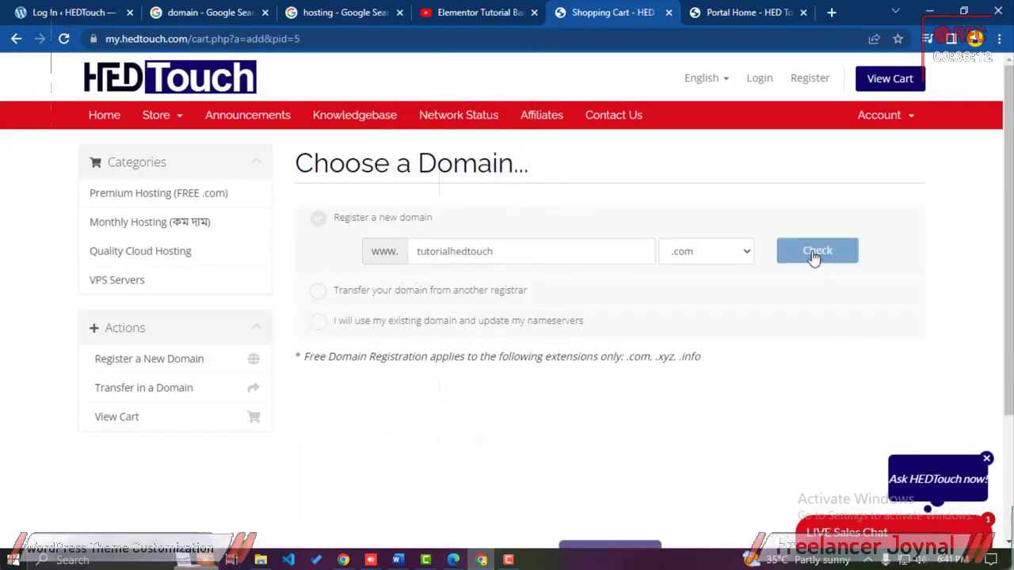
# Step: Replace the domain name with facebook and check the availability of facebook.com
pyautogui.doubleClick(511, 254)
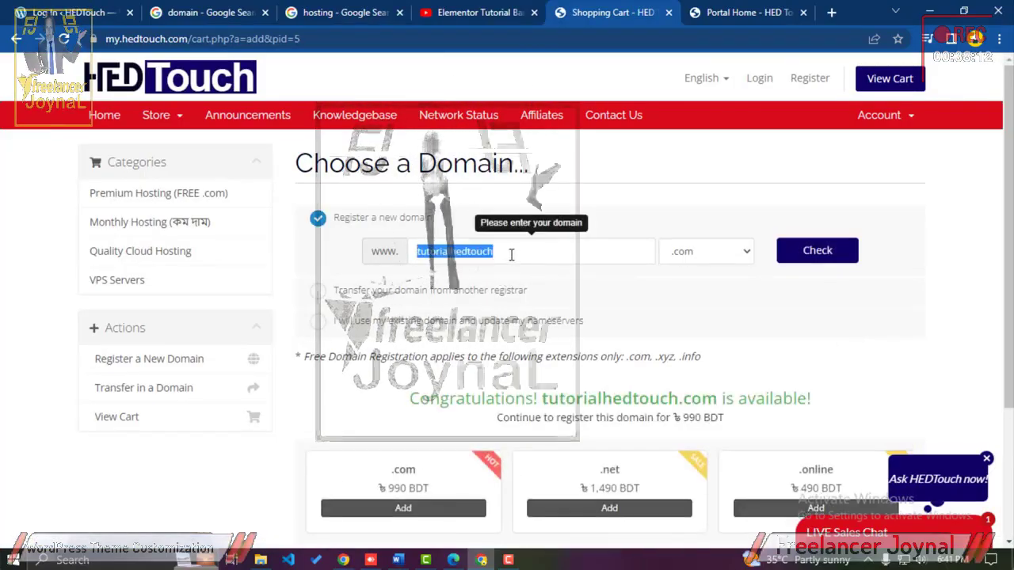
pyautogui.write('FA')
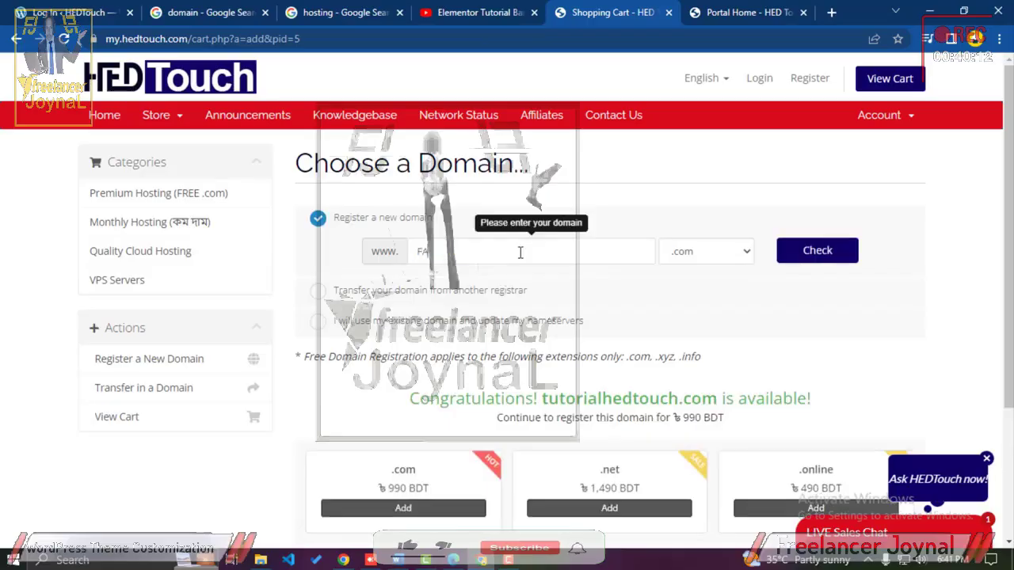
pyautogui.write('CEB')
pyautogui.press('BackSpace')
pyautogui.press('BackSpace')
pyautogui.press('BackSpace')
pyautogui.press('BackSpace')
pyautogui.press('BackSpace')
pyautogui.press('capslock')
pyautogui.write('f')
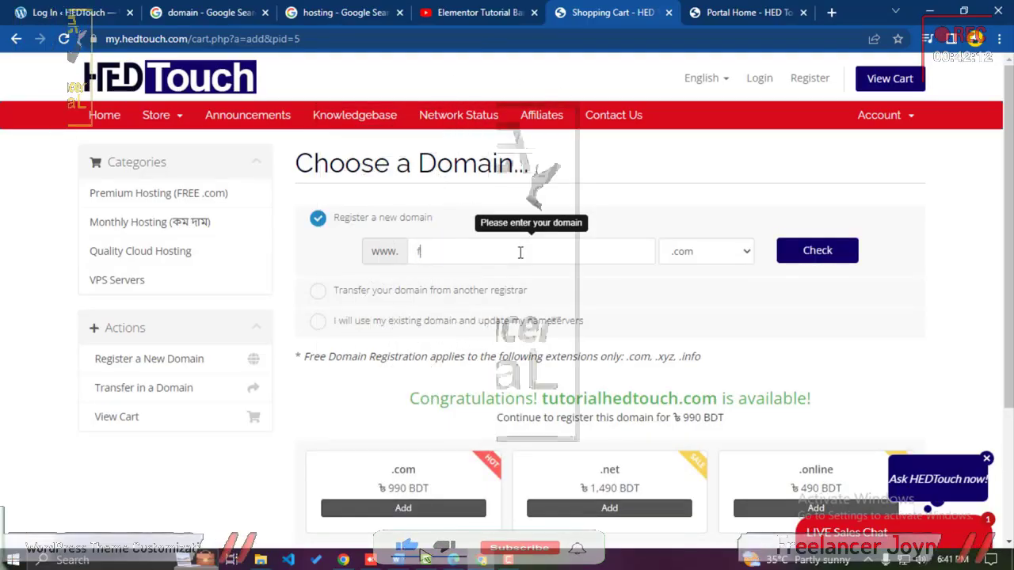
pyautogui.write('acebook')
pyautogui.press('Return')
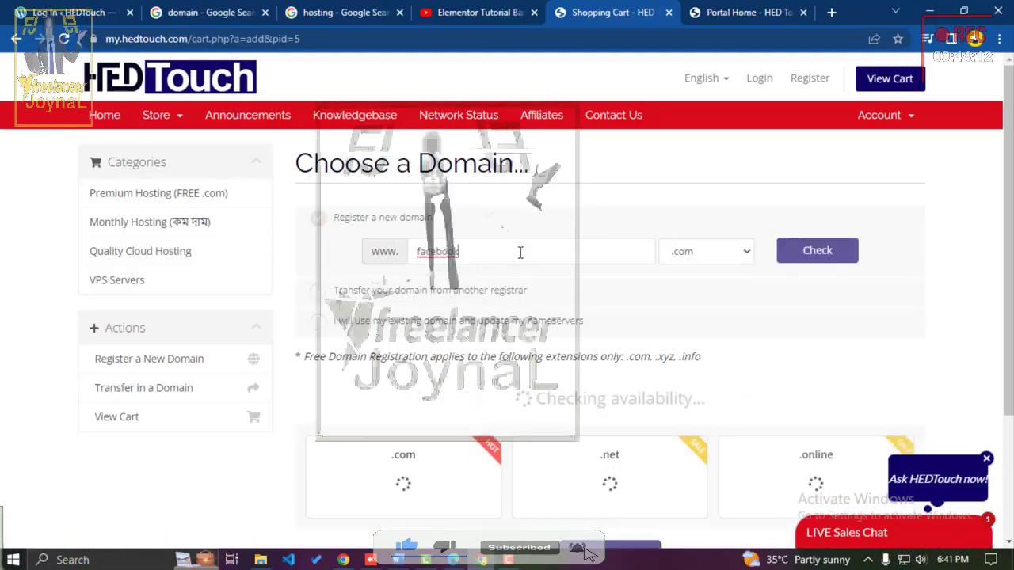
# Step: Check the availability of facebook.rocks and set the domain extension back to .com
pyautogui.click(695, 258)
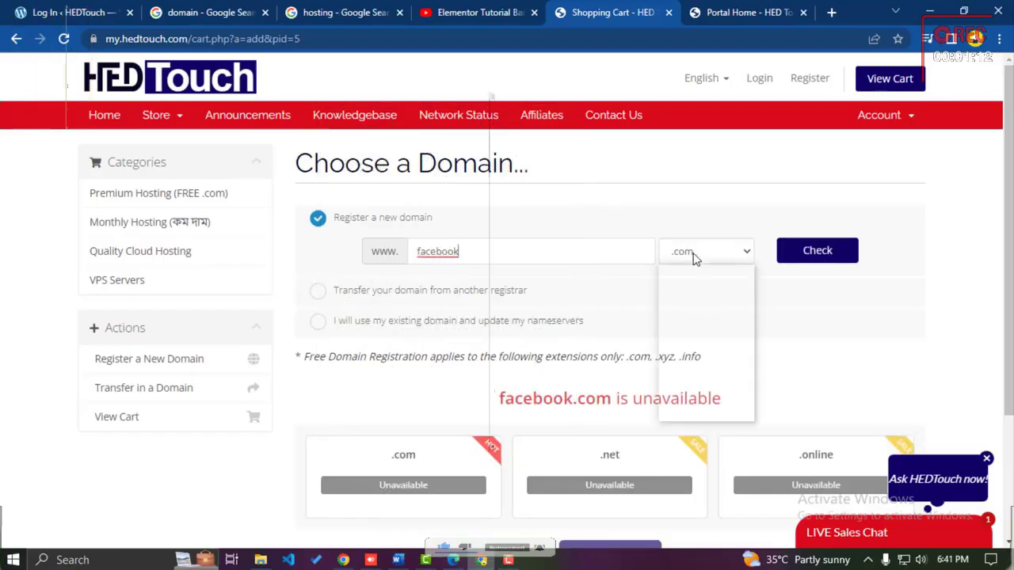
pyautogui.click(679, 254)
pyautogui.click(681, 252)
# Step: Replace the domain name with tutorialhedtouch and check the availability of the .com domain
pyautogui.click(538, 257)
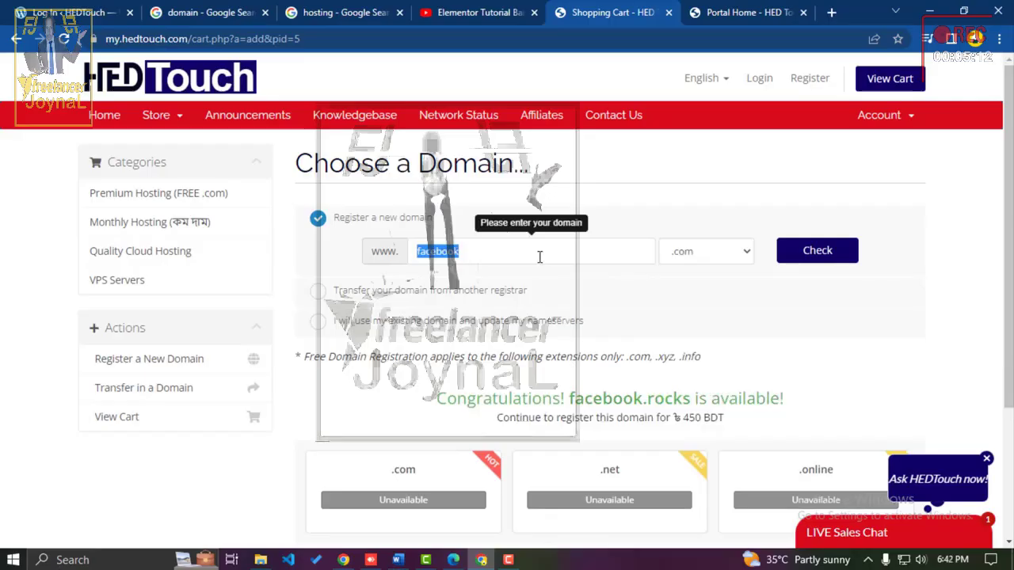
pyautogui.write('tutoria')
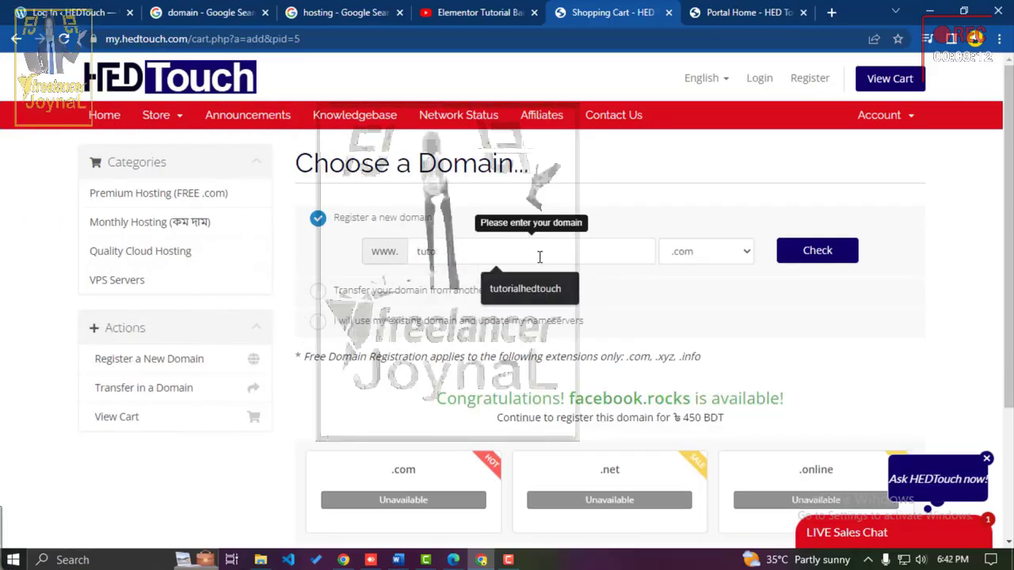
pyautogui.press('BackSpace')
pyautogui.press('BackSpace')
pyautogui.press('BackSpace')
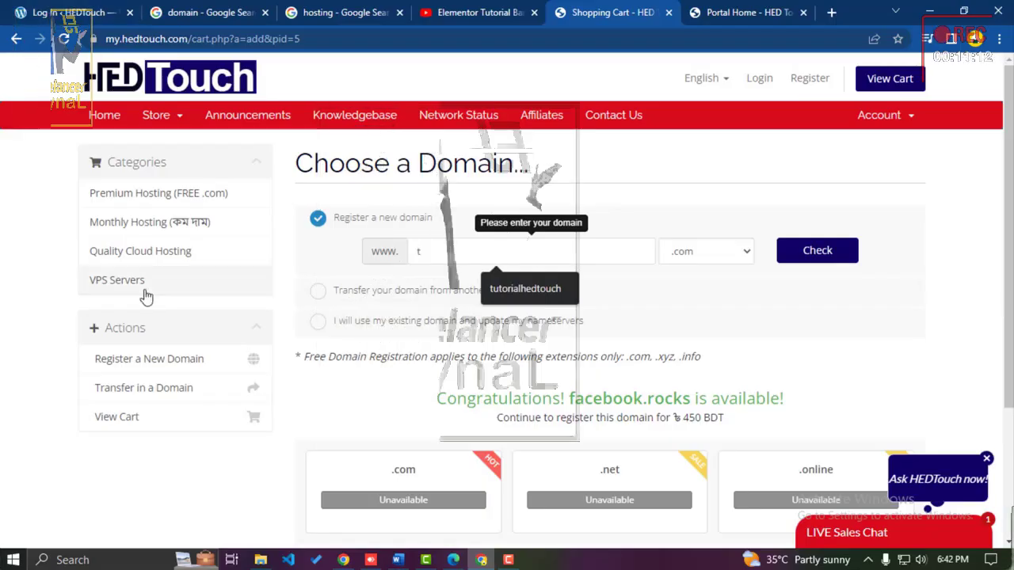
pyautogui.click(559, 290)
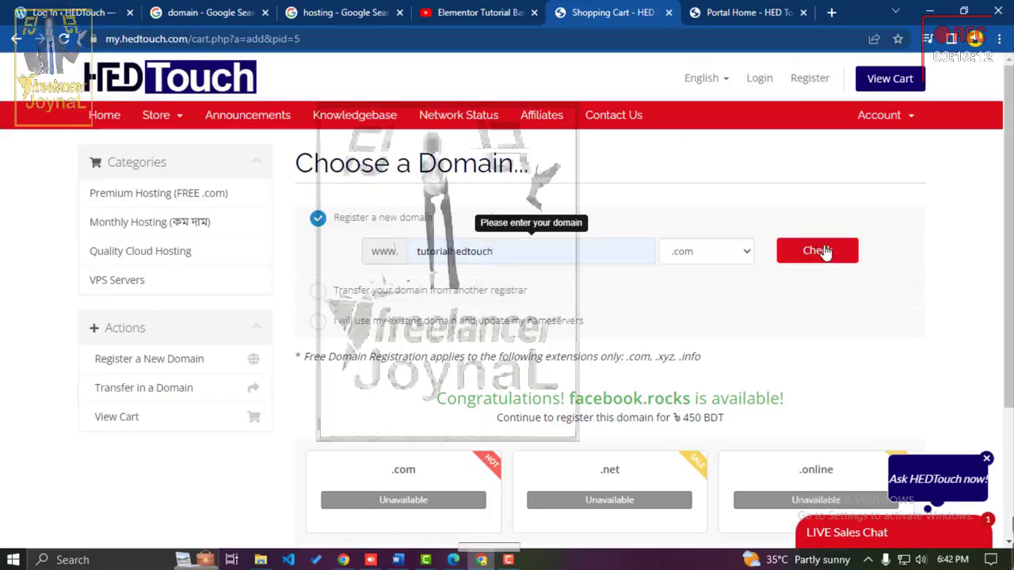
pyautogui.click(824, 251)
pyautogui.scroll(-3, 824, 251)
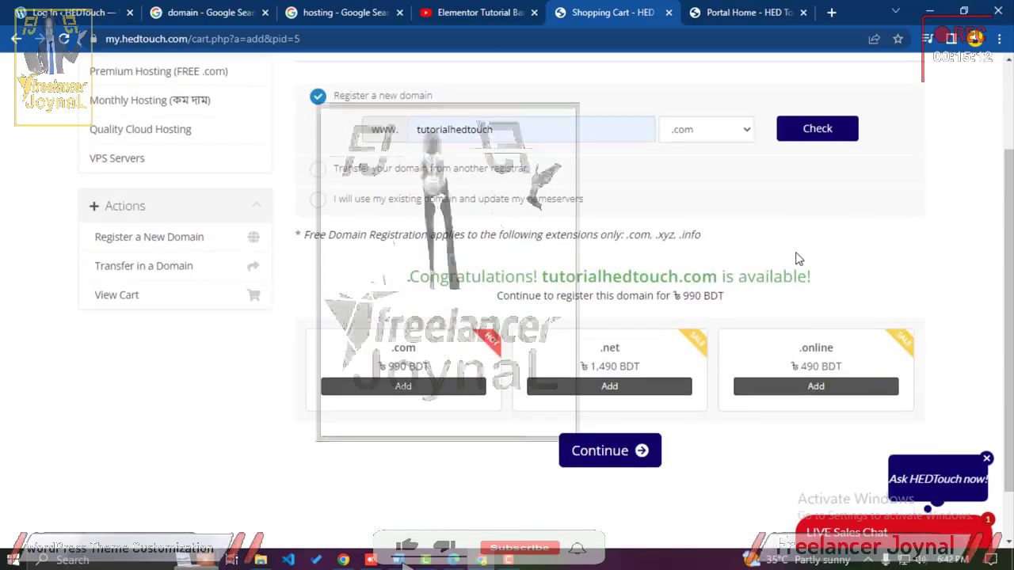
# Step: Continue the order with tutorialhedtouch.com and review the News-Ecommerce features on the configuration page down to the billing options
pyautogui.click(593, 387)
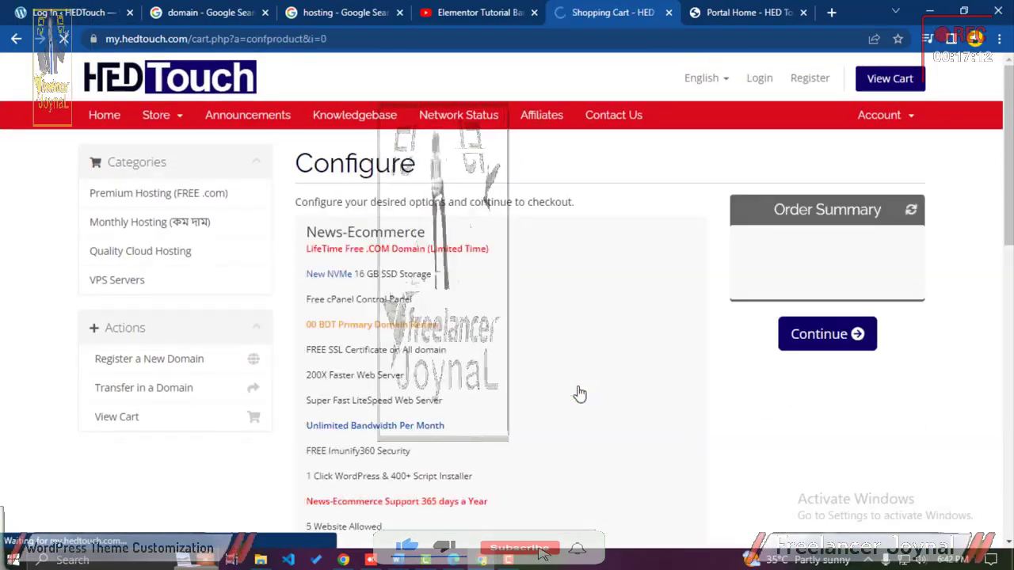
pyautogui.scroll(-5, 578, 392)
pyautogui.scroll(5, 578, 392)
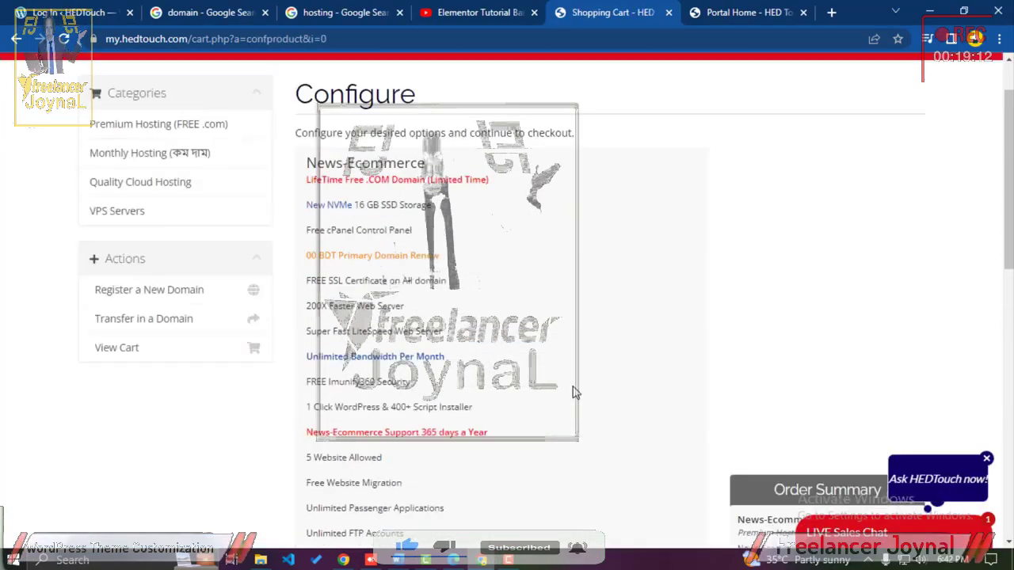
pyautogui.scroll(-6, 341, 238)
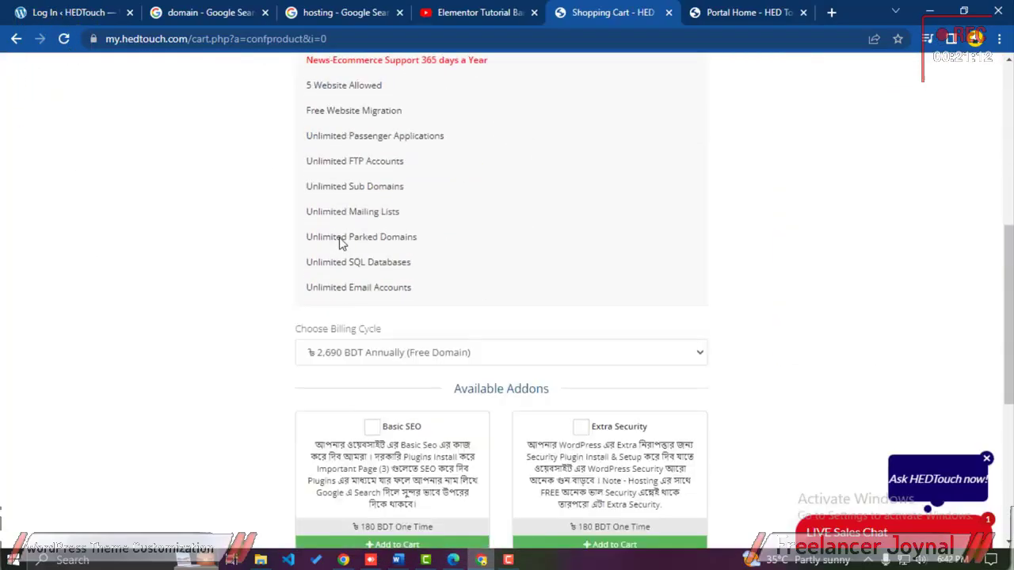
# Step: Switch the billing cycle to 4,700 BDT Biennially and return it to 2,690 BDT Annually (Free Domain)
pyautogui.click(340, 233)
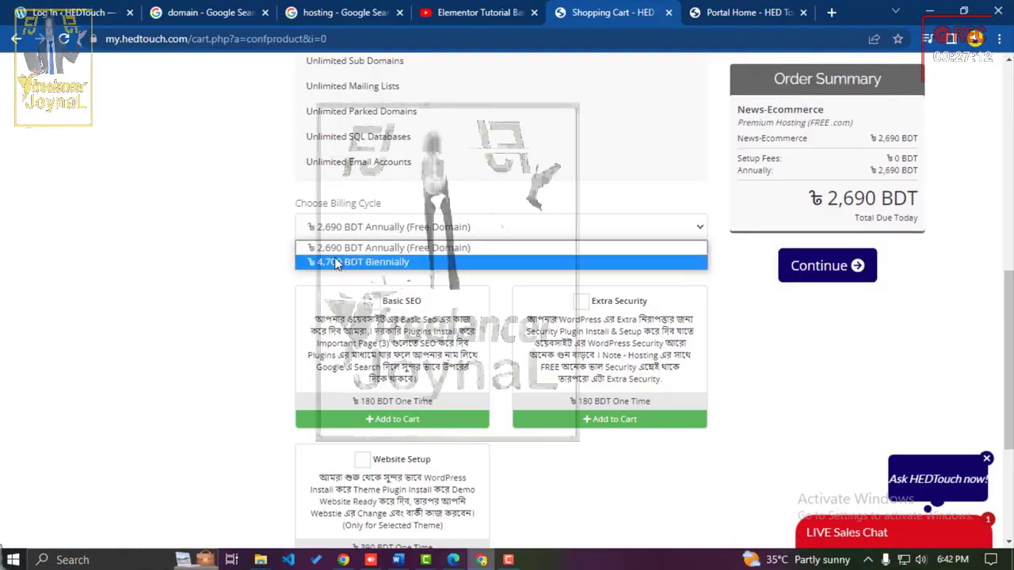
pyautogui.click(339, 262)
pyautogui.click(358, 228)
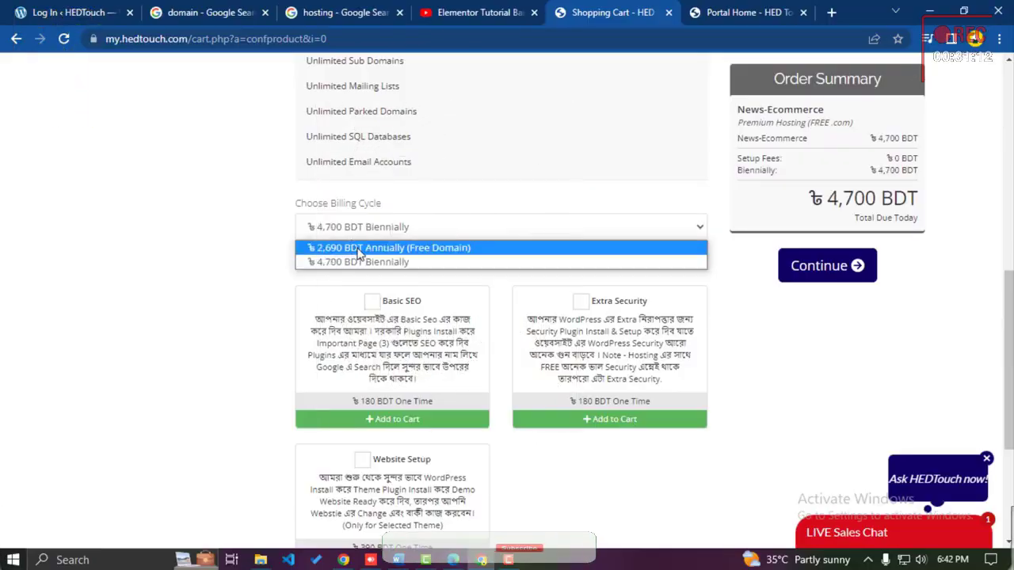
pyautogui.click(359, 248)
pyautogui.scroll(-1, 358, 252)
pyautogui.scroll(1, 358, 252)
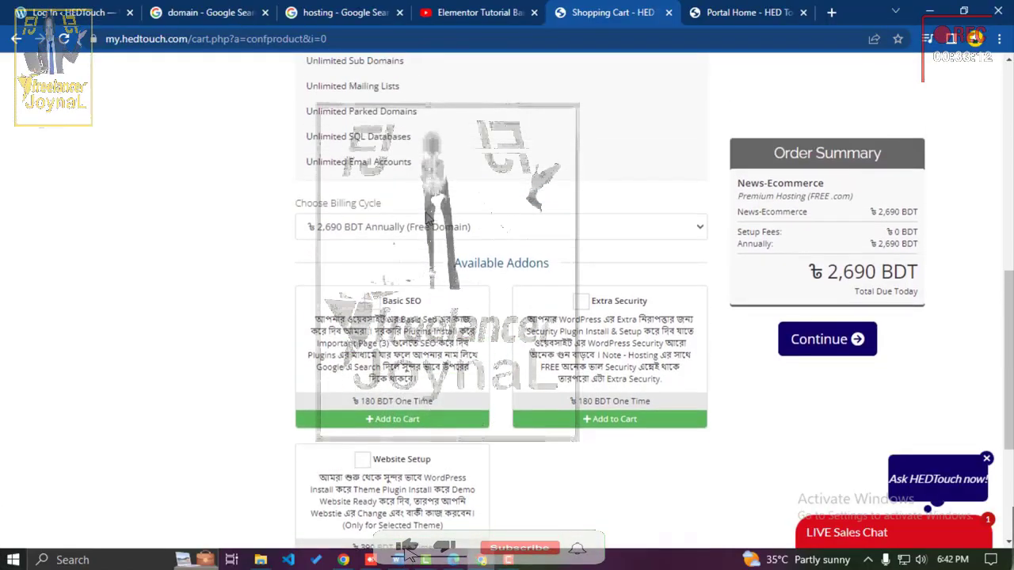
# Step: Try the biennial billing cycle once more, reselect Annually (Free Domain), and look over the available add-ons
pyautogui.click(412, 228)
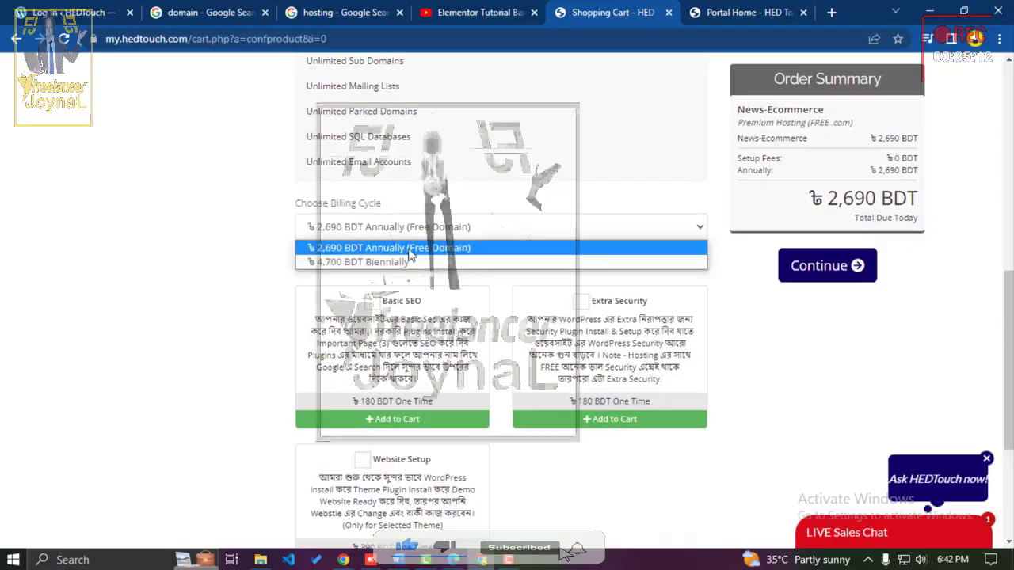
pyautogui.click(412, 261)
pyautogui.click(411, 230)
pyautogui.click(407, 246)
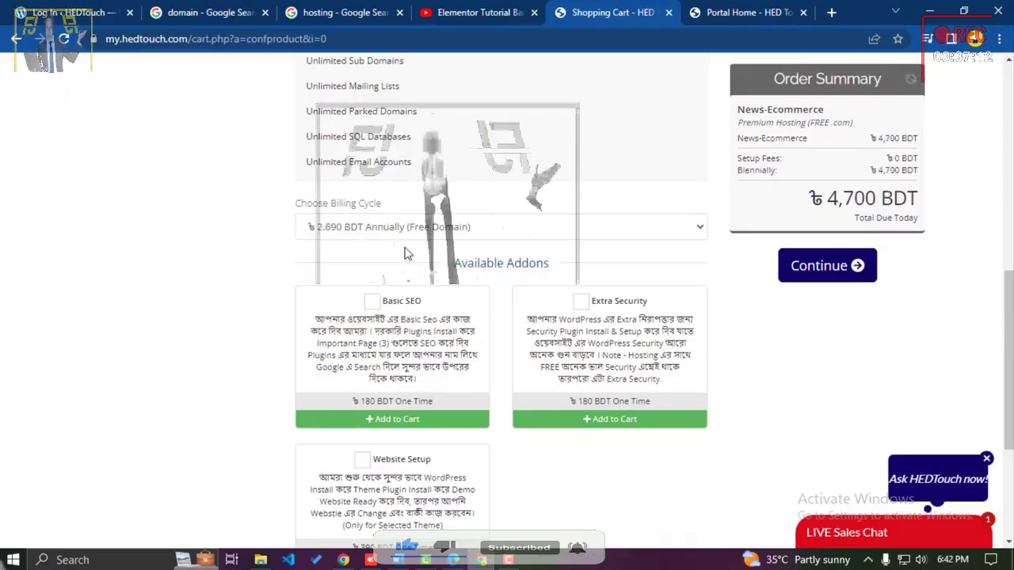
pyautogui.scroll(-3, 406, 259)
pyautogui.scroll(2, 407, 259)
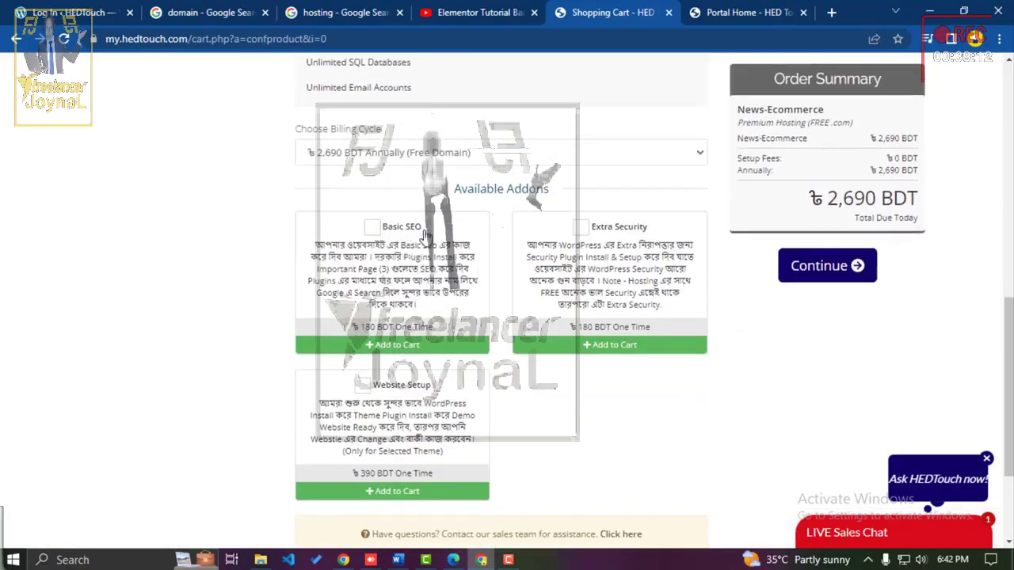
# Step: Look over the Basic SEO, Extra Security and Website Setup add-ons, adding Extra Security to the cart and removing it again
pyautogui.moveTo(467, 189); pyautogui.dragTo(557, 195)
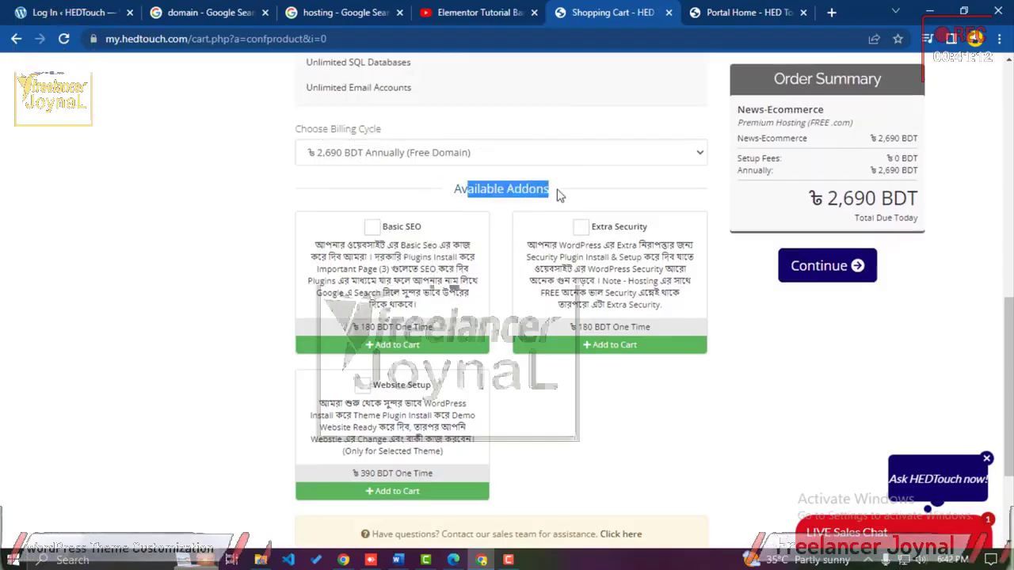
pyautogui.click(537, 186)
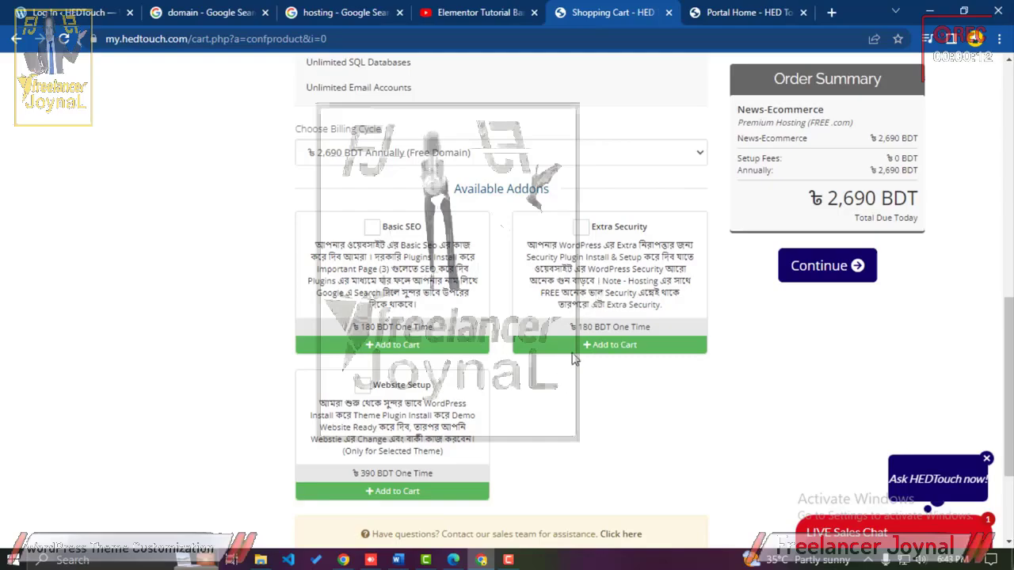
pyautogui.moveTo(579, 328); pyautogui.dragTo(604, 332)
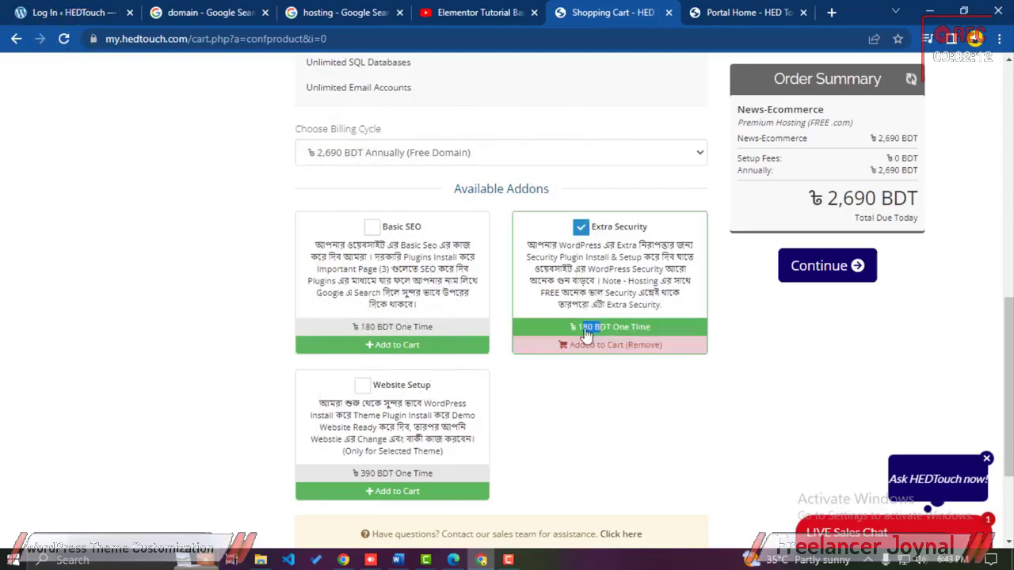
pyautogui.click(586, 336)
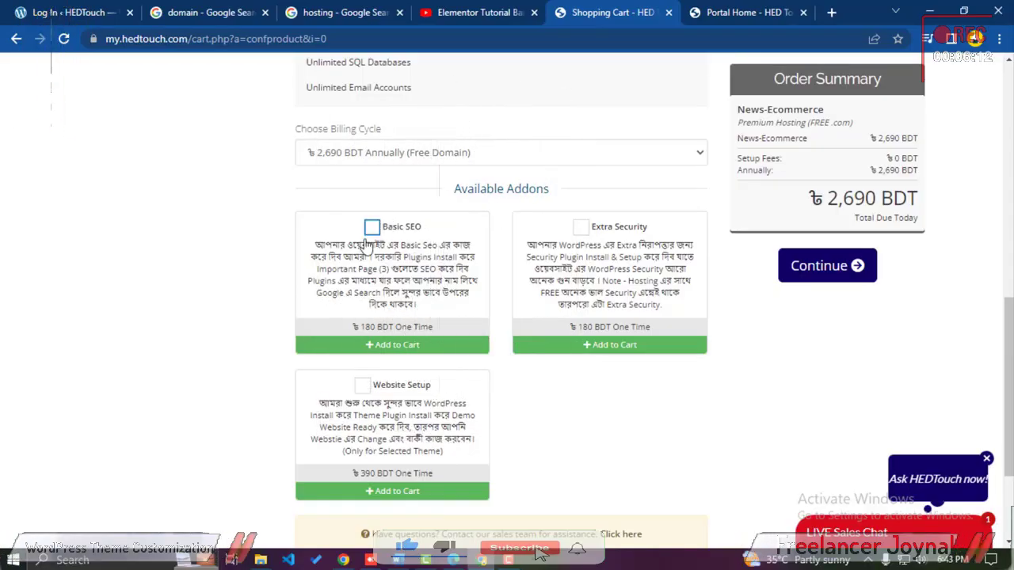
pyautogui.scroll(-1, 435, 381)
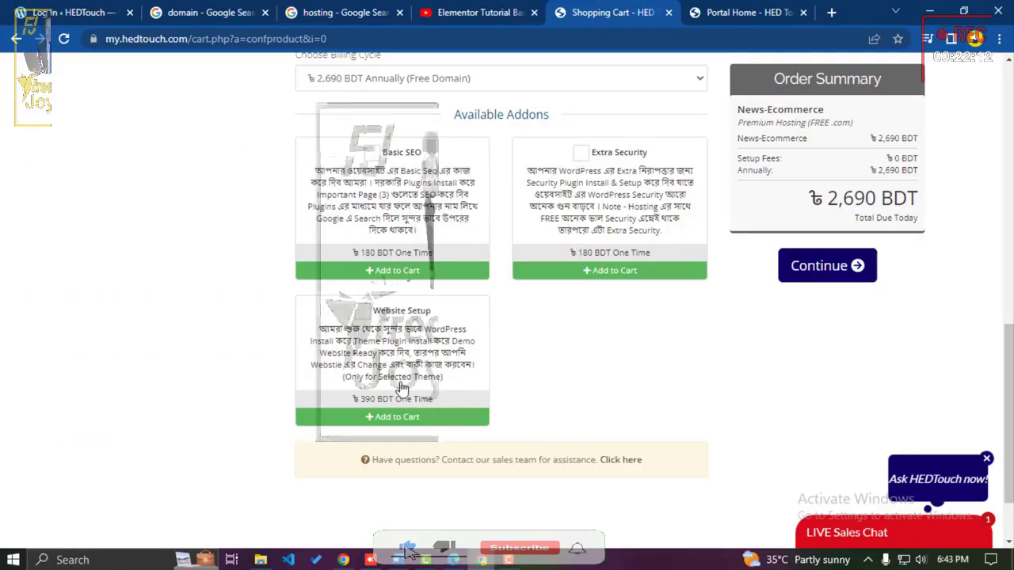
pyautogui.scroll(3, 402, 388)
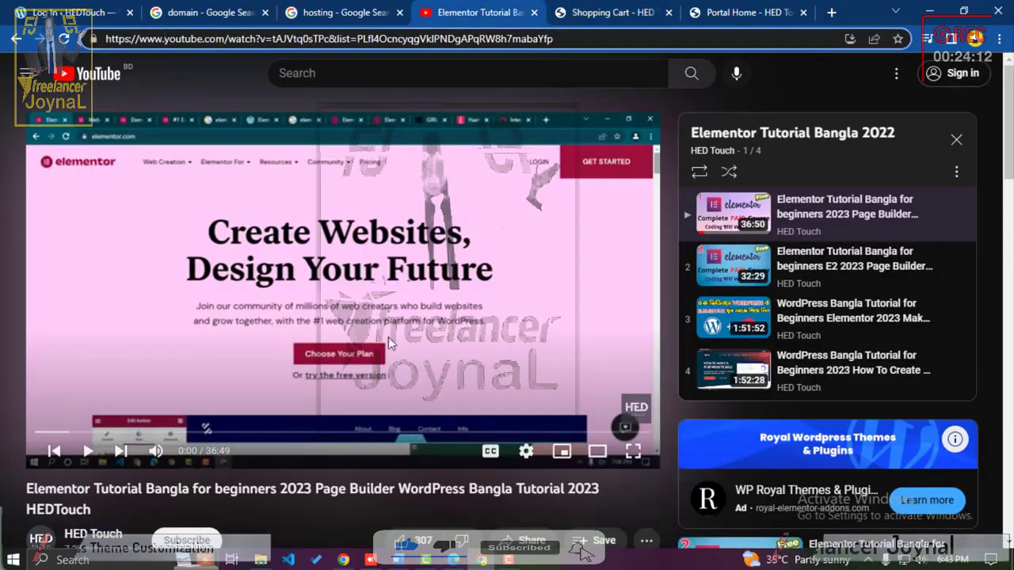
# Step: Switch to YouTube and search for hedtouch ecommerce
pyautogui.click(337, 73)
pyautogui.write('hedt')
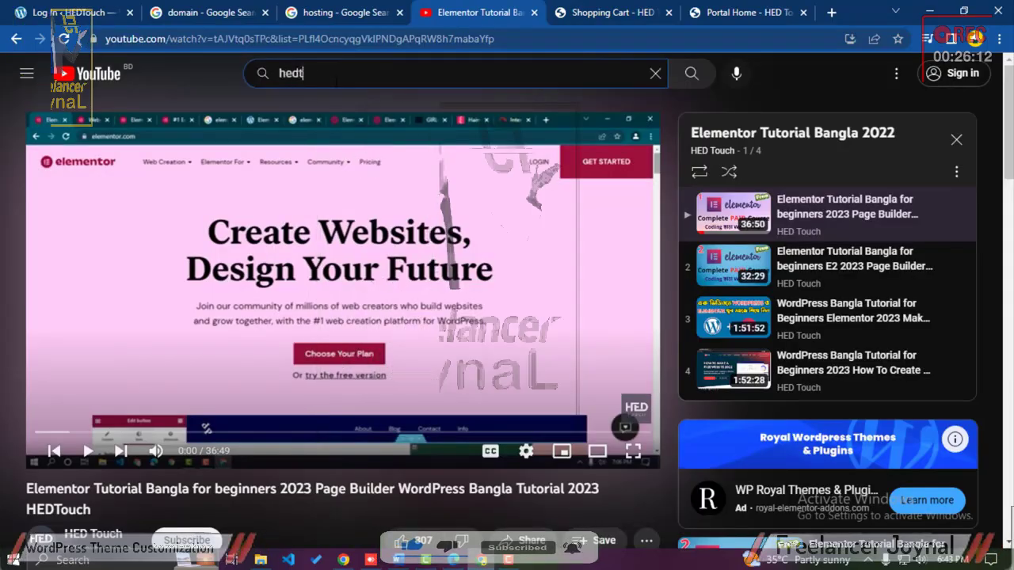
pyautogui.write('ouch ecommerce')
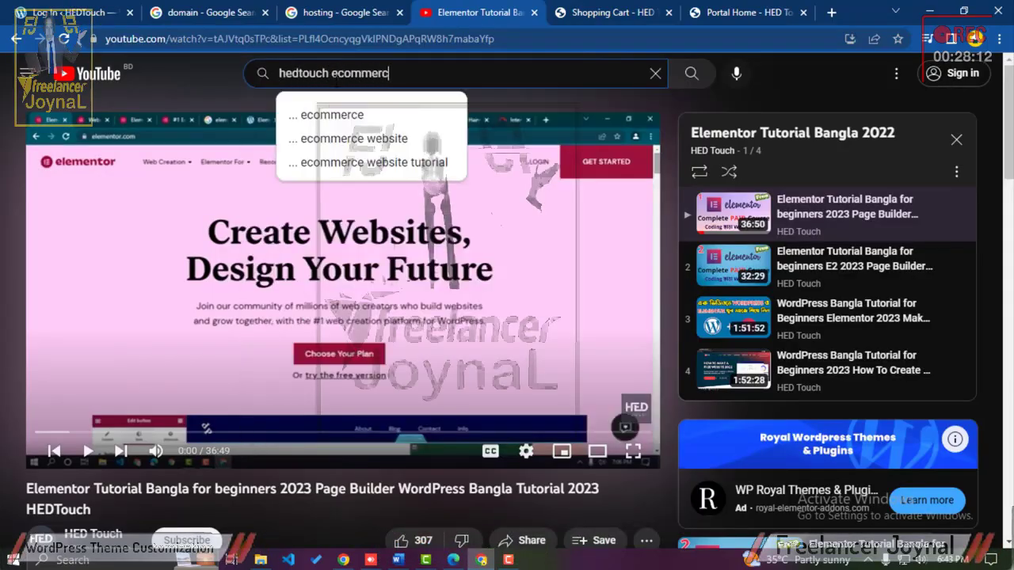
pyautogui.press('Return')
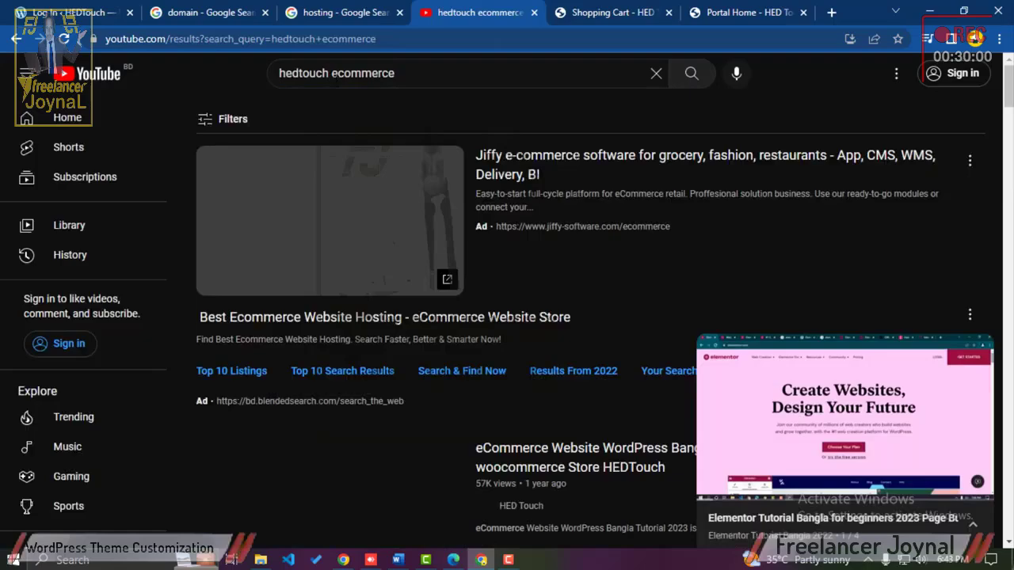
# Step: Search YouTube for ecommerce hedtouch and browse the resulting tutorials
pyautogui.doubleClick(363, 73)
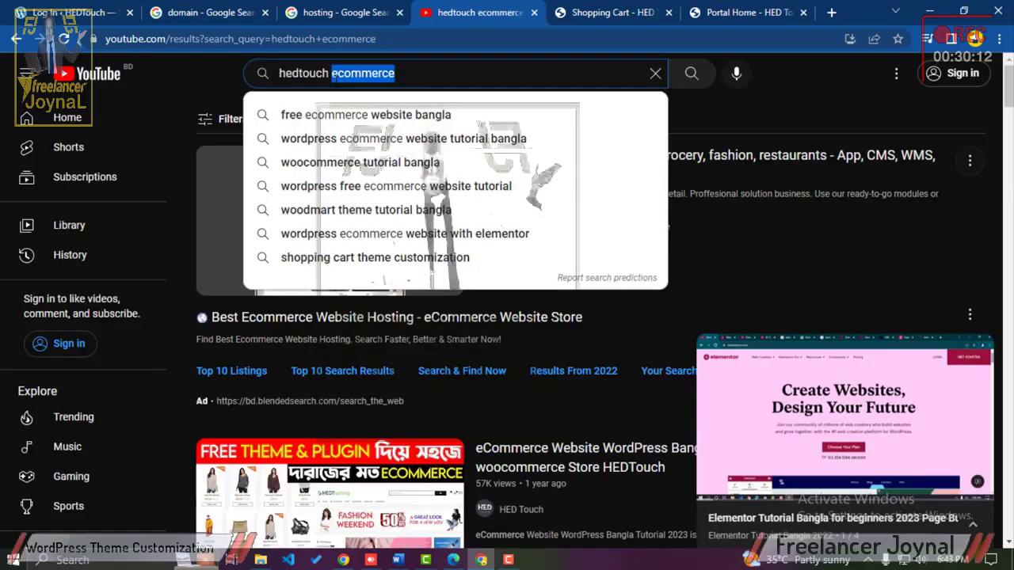
pyautogui.write('ecomme')
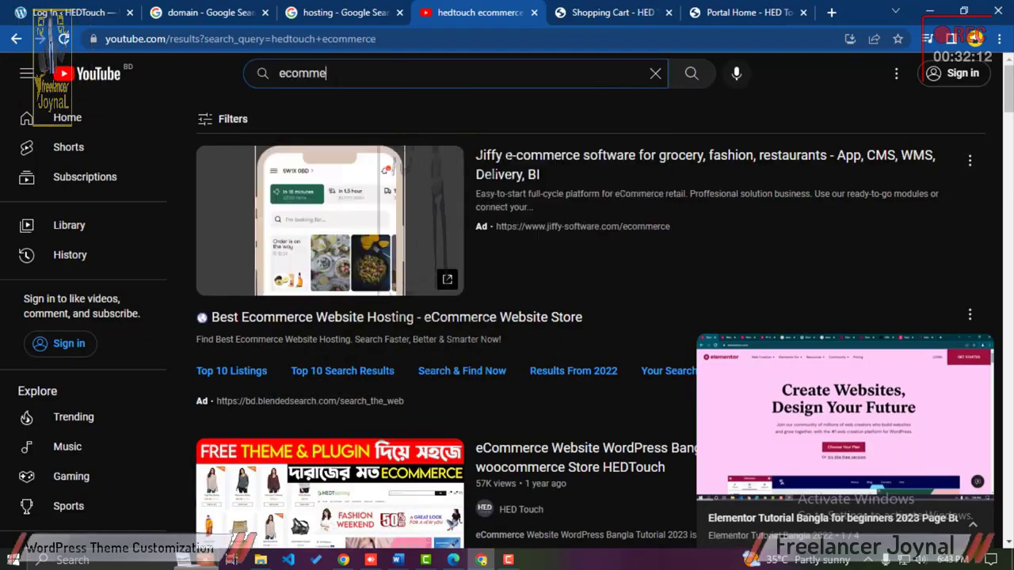
pyautogui.write('rce hedtouch')
pyautogui.press('Return')
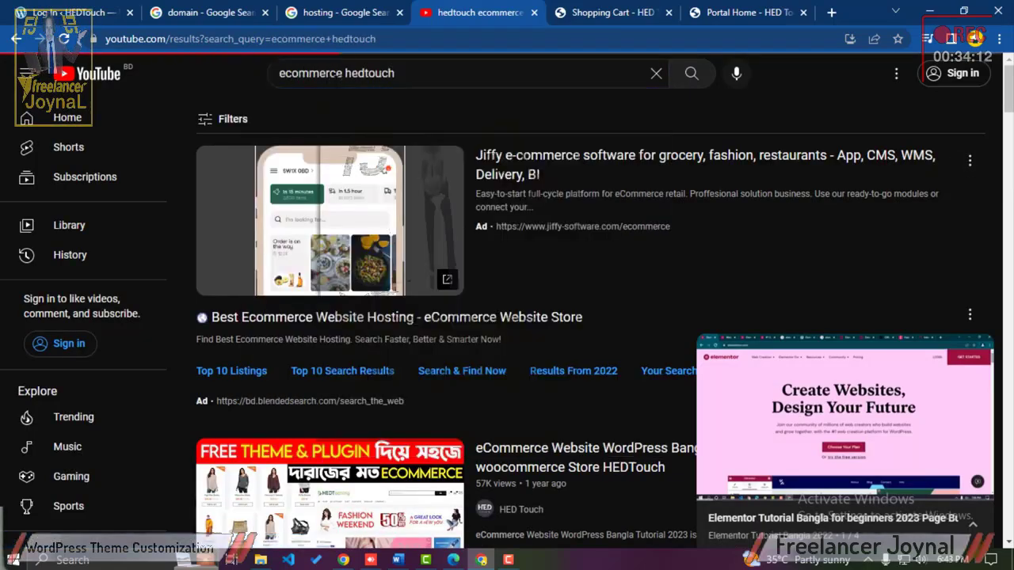
pyautogui.scroll(-5, 471, 219)
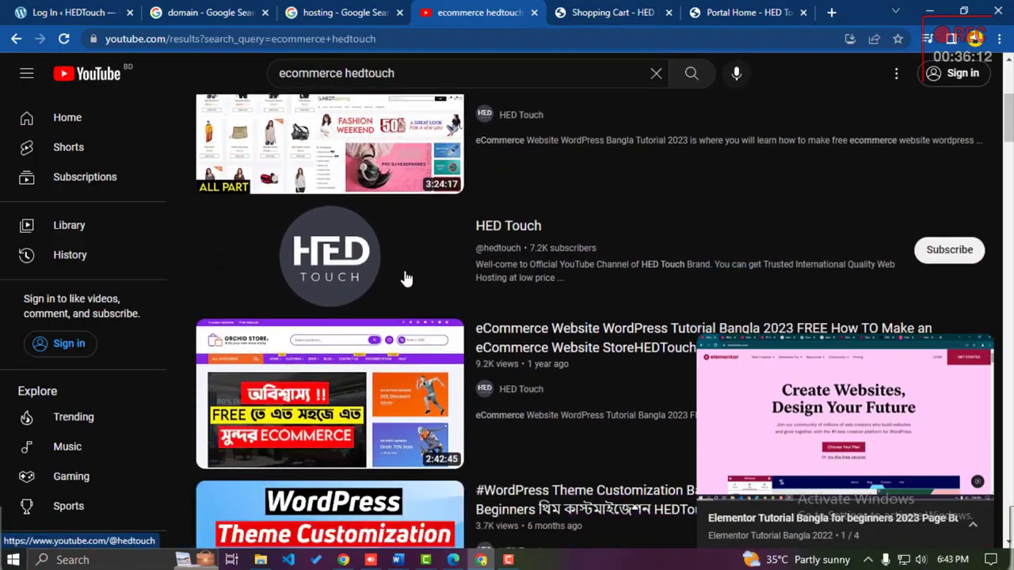
pyautogui.scroll(4, 401, 285)
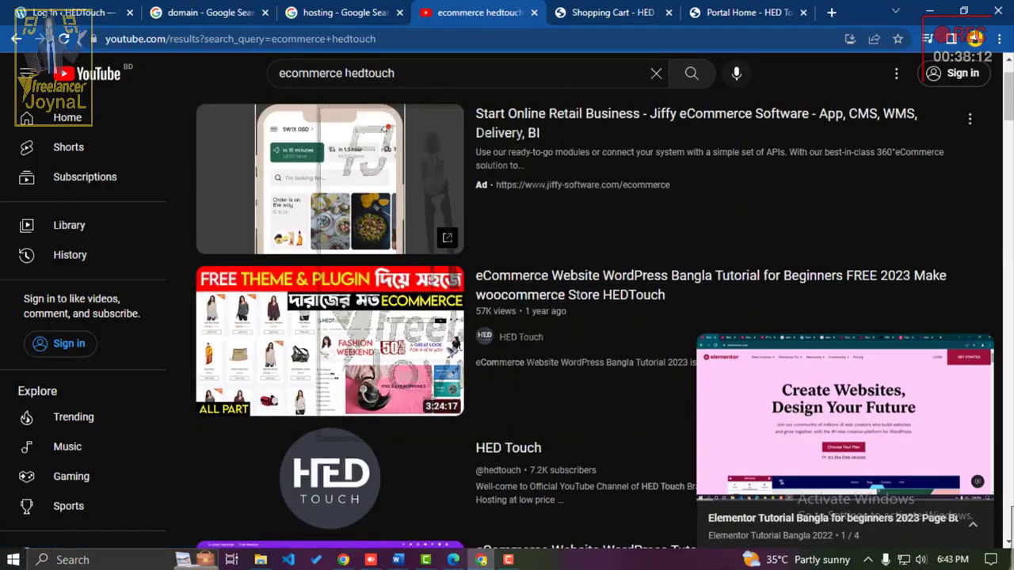
# Step: Search YouTube for ecommerce news portal
pyautogui.doubleClick(369, 72)
pyautogui.write('news portal;')
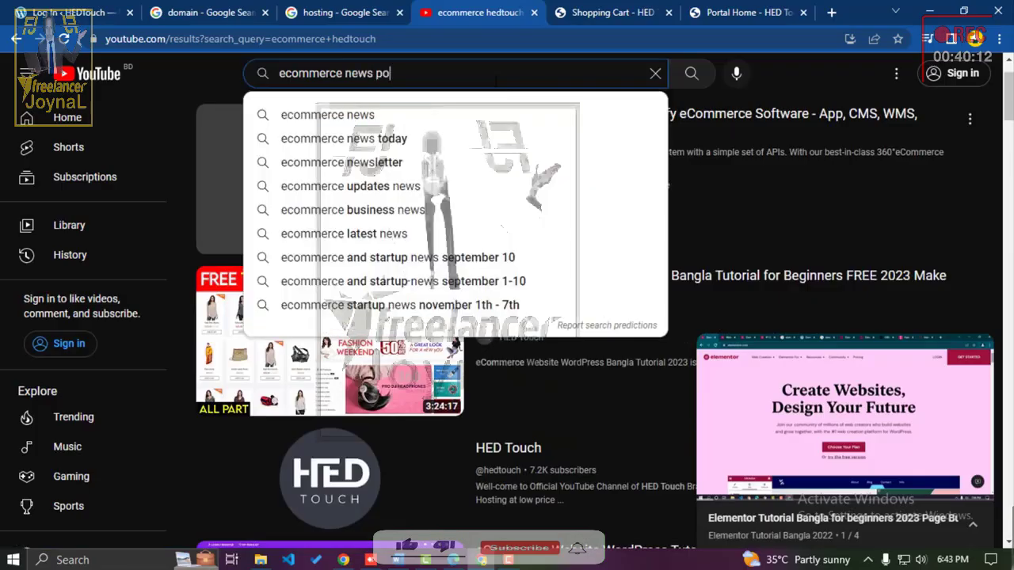
pyautogui.press('Return')
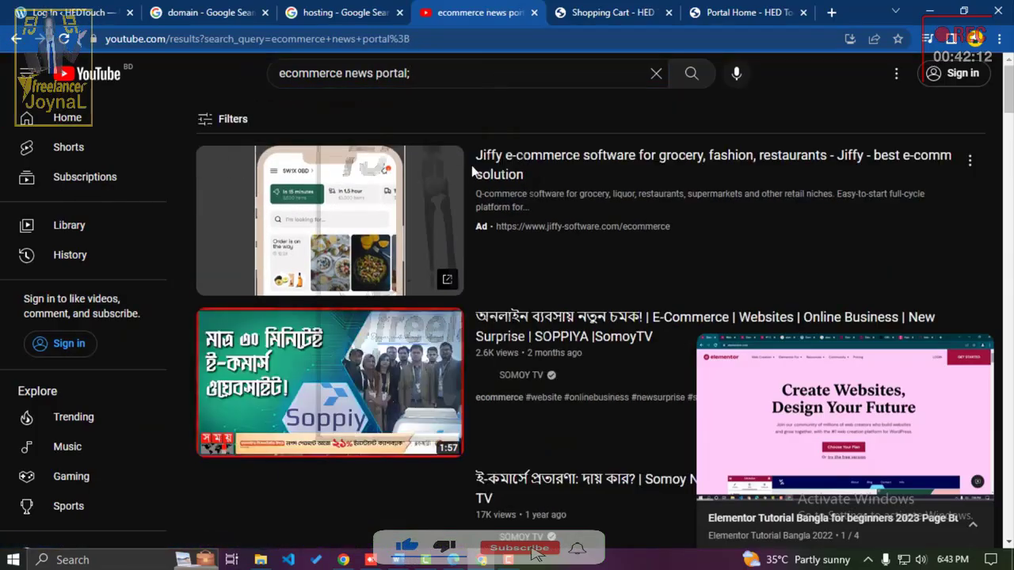
pyautogui.press('BackSpace')
pyautogui.press('Return')
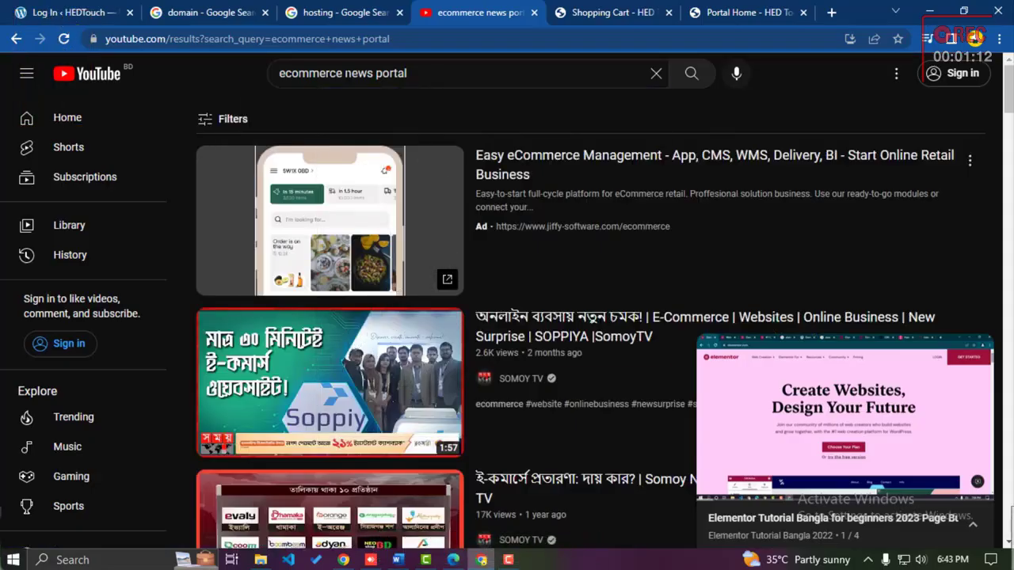
# Step: Change the YouTube search to news portal hedtouch and run it
pyautogui.doubleClick(305, 73)
pyautogui.press('BackSpace')
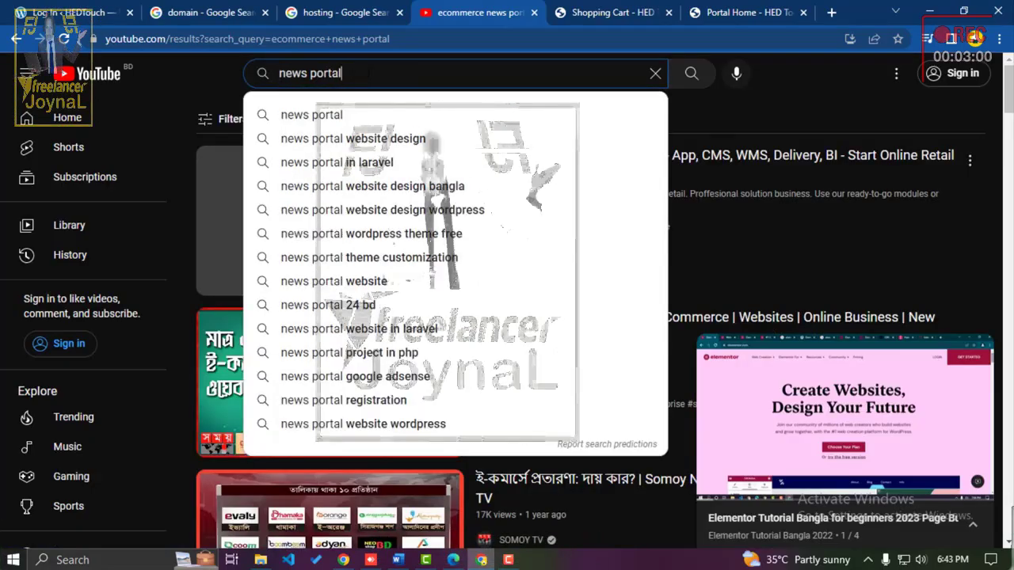
pyautogui.write('hedtouch')
pyautogui.press('Return')
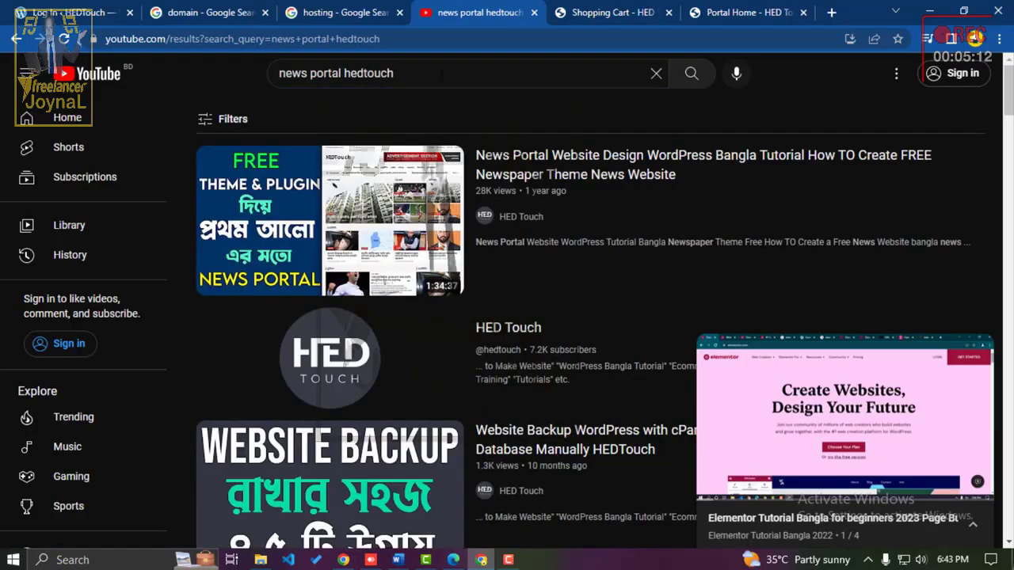
# Step: Return to the HED Touch shopping cart, include the Basic SEO and Extra Security add-ons in the order, and proceed to checkout
pyautogui.click(608, 11)
pyautogui.scroll(-1, 522, 218)
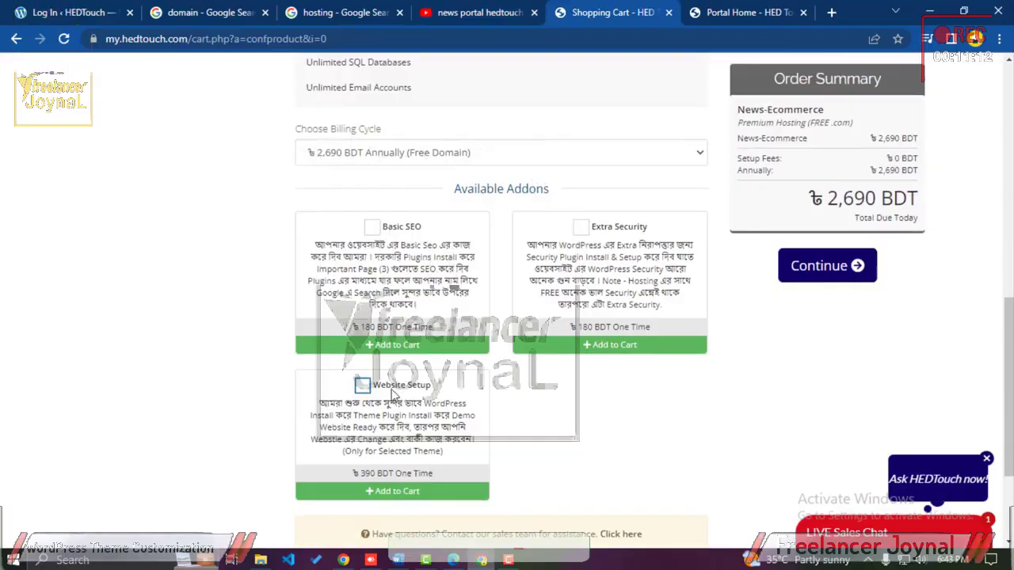
pyautogui.scroll(3, 486, 366)
pyautogui.scroll(1, 485, 366)
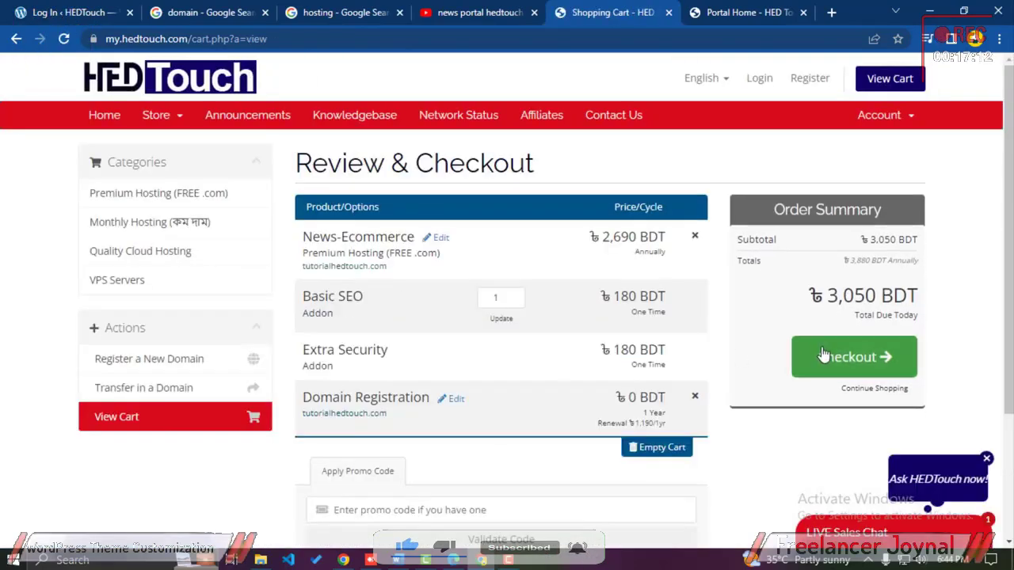
pyautogui.click(824, 356)
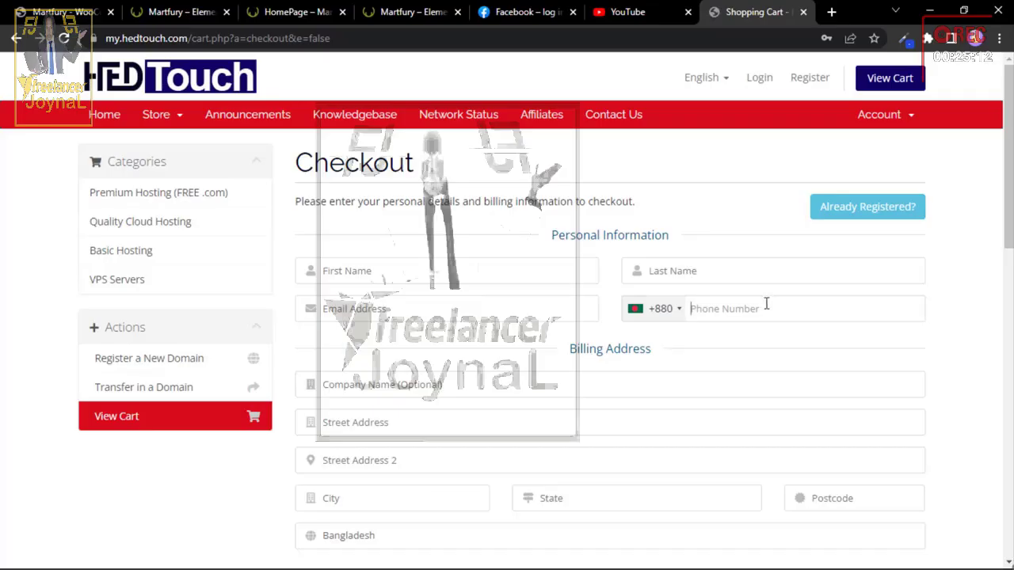
# Step: Examine the checkout form's personal information, billing address and country choices, down to the terms of service and order completion
pyautogui.scroll(-2, 465, 301)
pyautogui.click(377, 273)
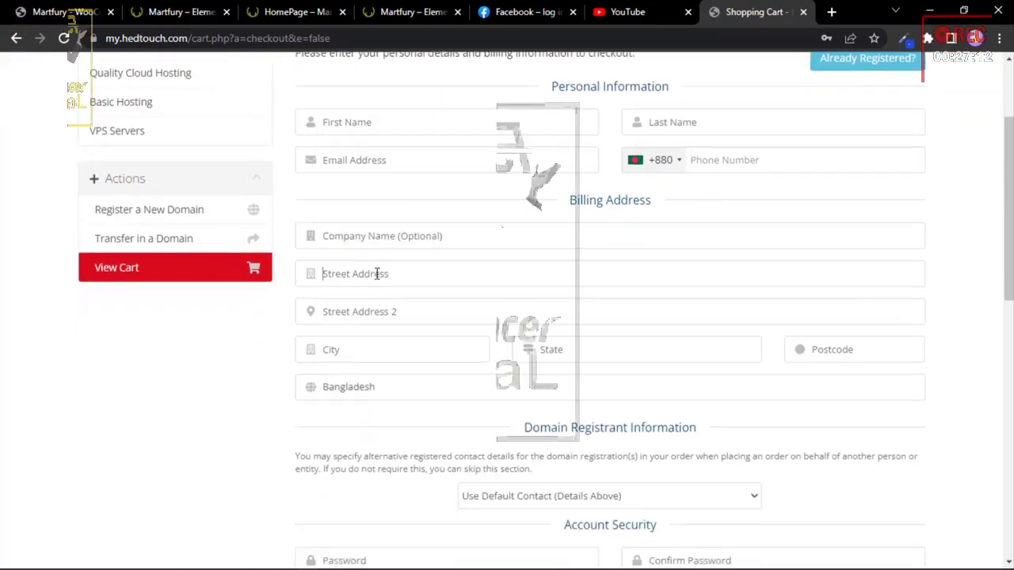
pyautogui.scroll(-1, 377, 273)
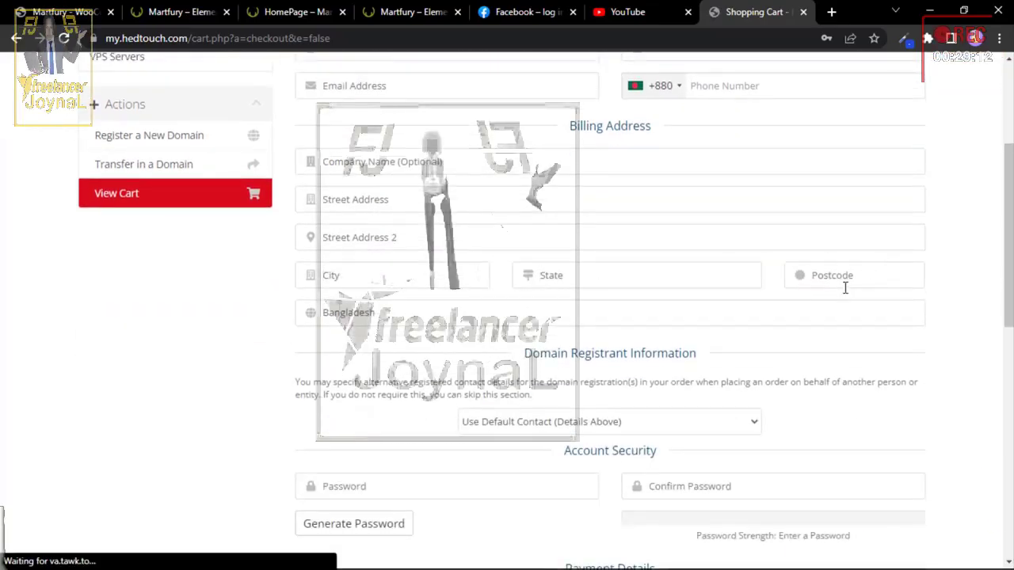
pyautogui.click(428, 324)
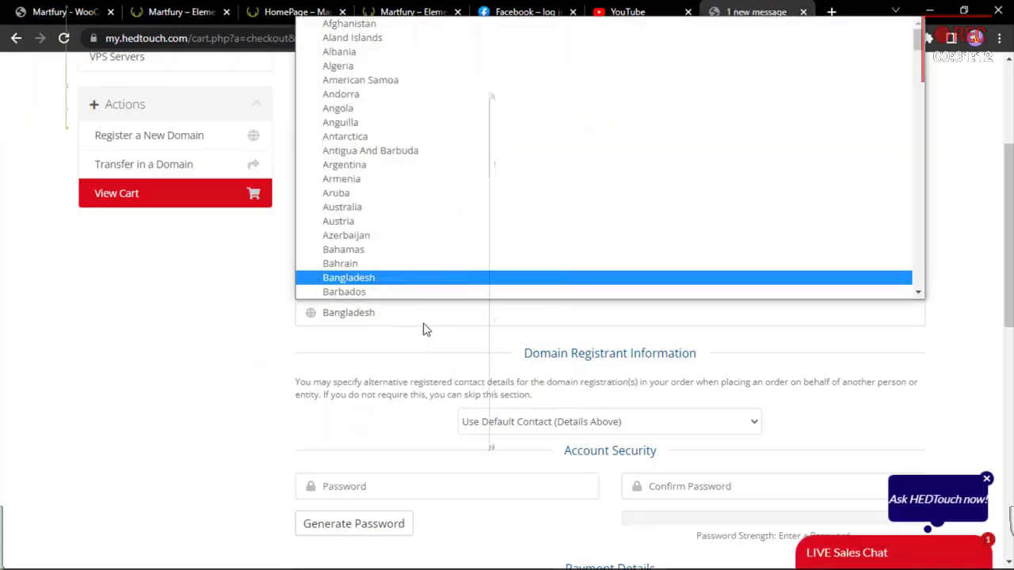
pyautogui.click(420, 349)
pyautogui.scroll(-3, 418, 352)
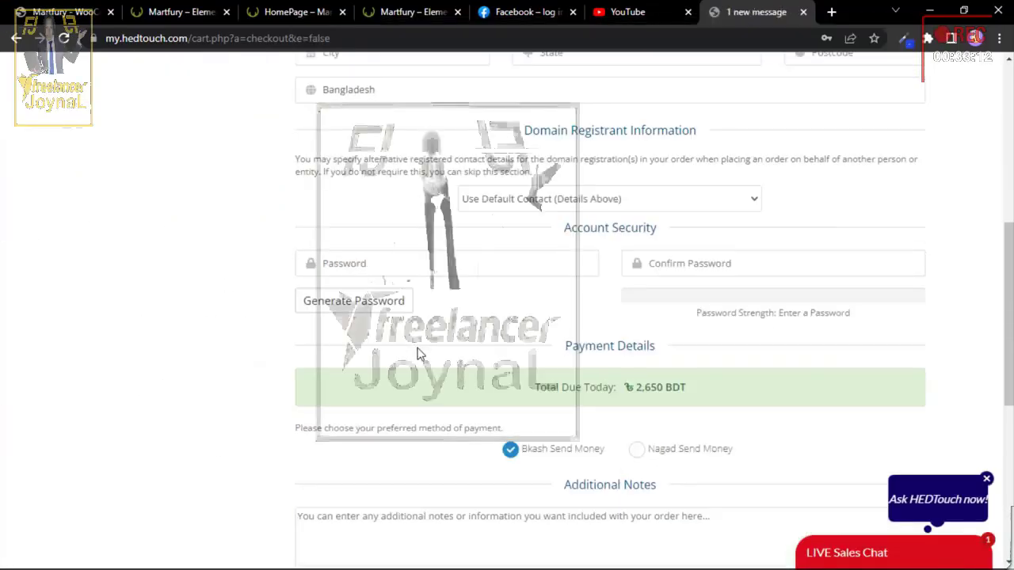
pyautogui.scroll(6, 420, 354)
pyautogui.scroll(-4, 420, 355)
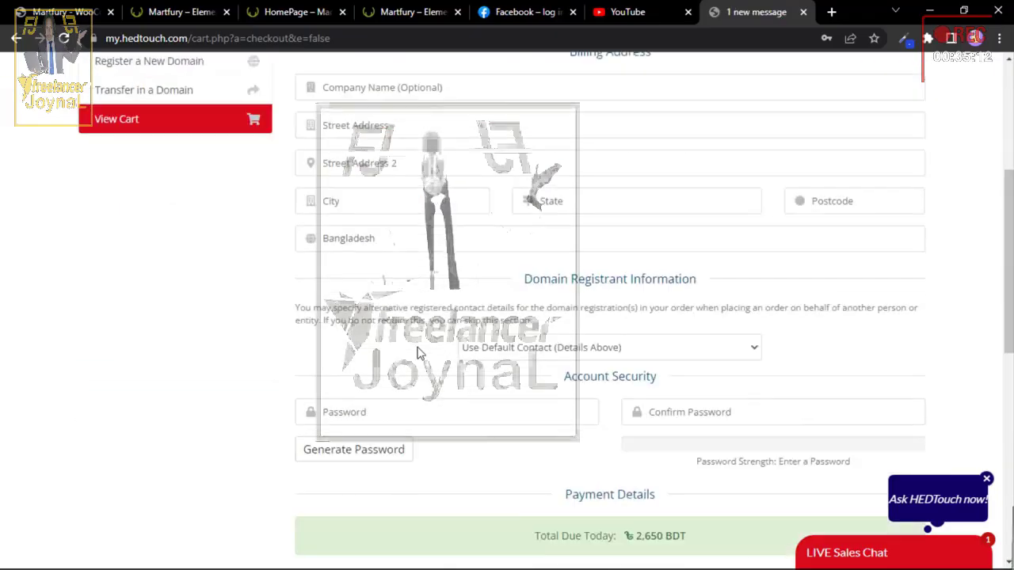
pyautogui.scroll(-2, 420, 354)
pyautogui.scroll(6, 420, 354)
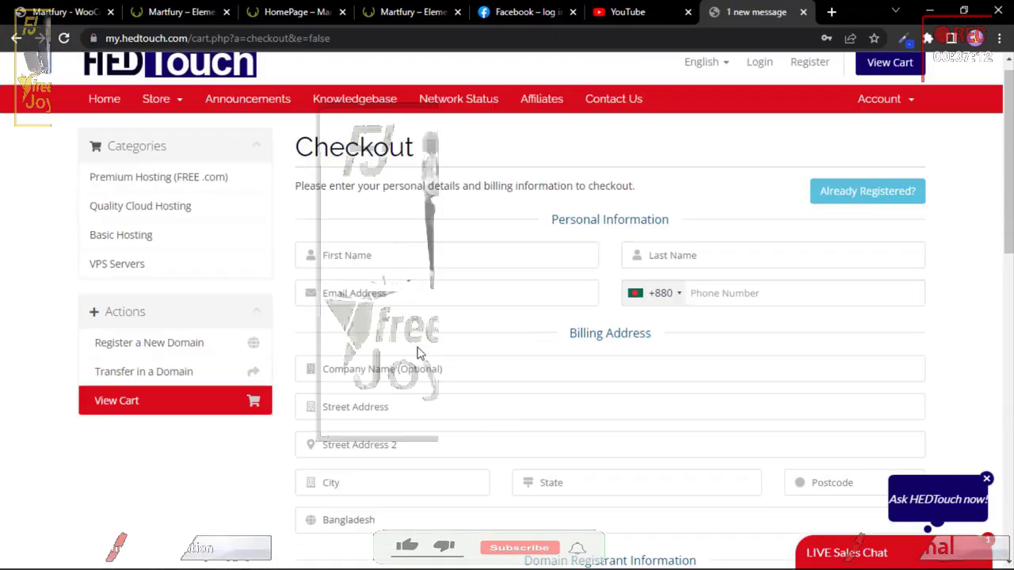
pyautogui.scroll(-10, 420, 354)
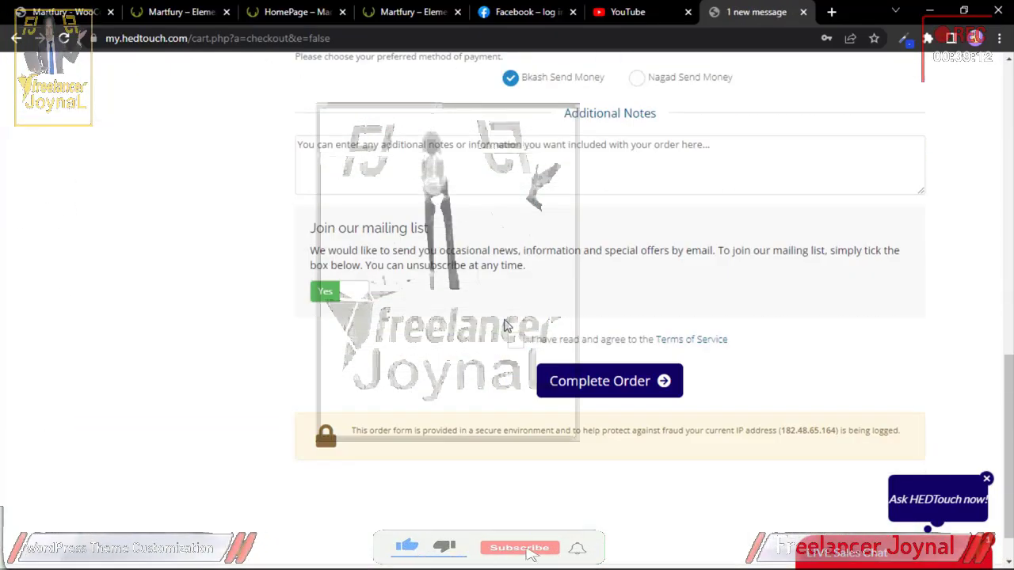
# Step: Review the checkout's country and account password fields, the Bkash and Nagad payment options, and the mailing list and terms sections
pyautogui.scroll(5, 507, 325)
pyautogui.click(381, 164)
pyautogui.press('Escape')
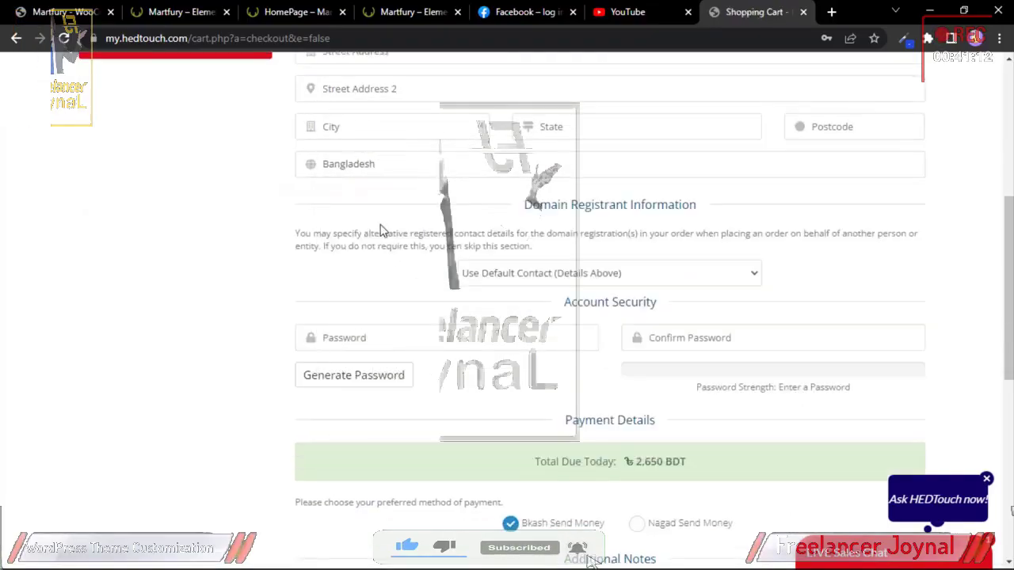
pyautogui.scroll(-1, 380, 230)
pyautogui.click(385, 262)
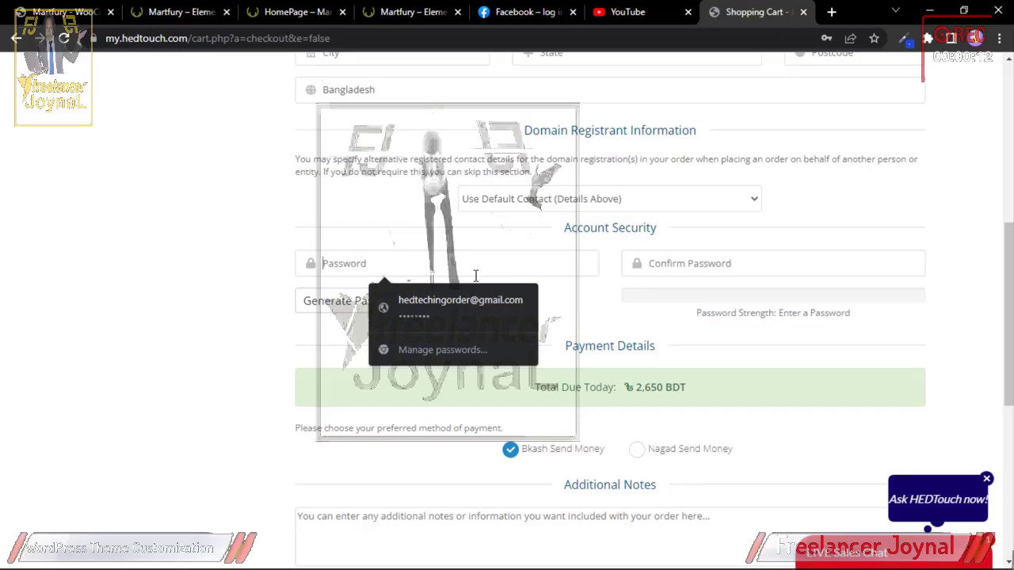
pyautogui.scroll(-2, 467, 261)
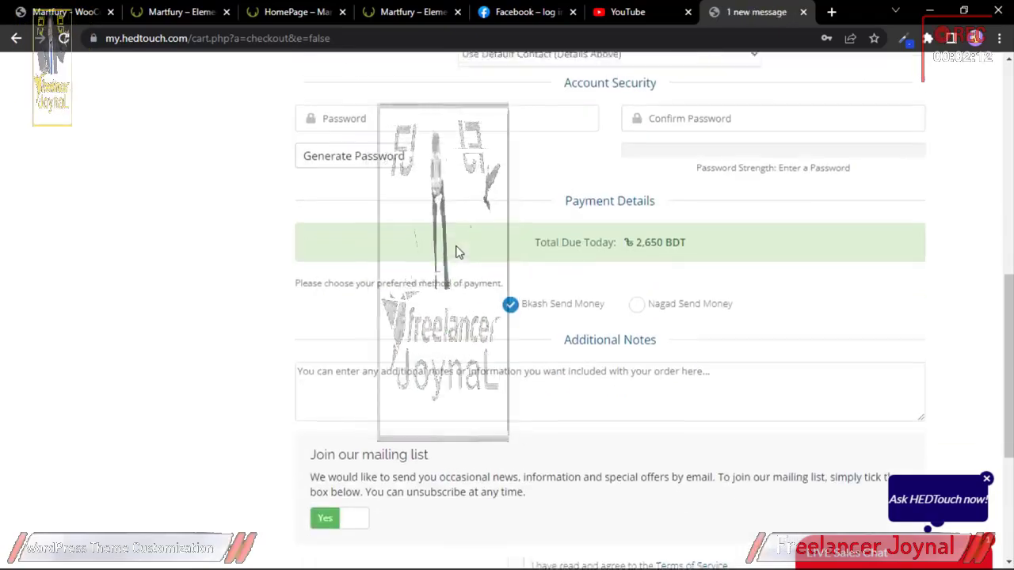
pyautogui.click(638, 300)
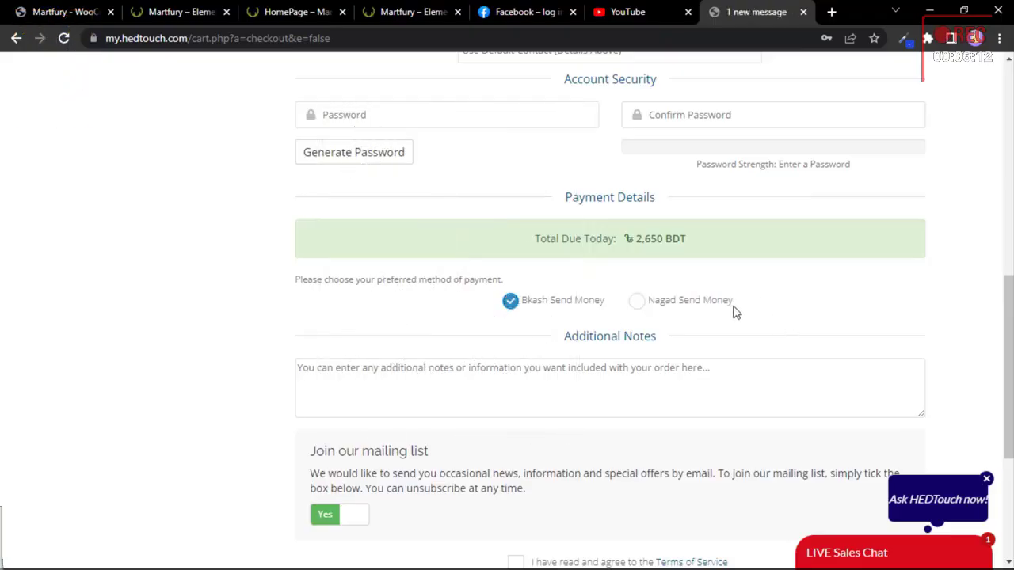
pyautogui.scroll(-1, 736, 312)
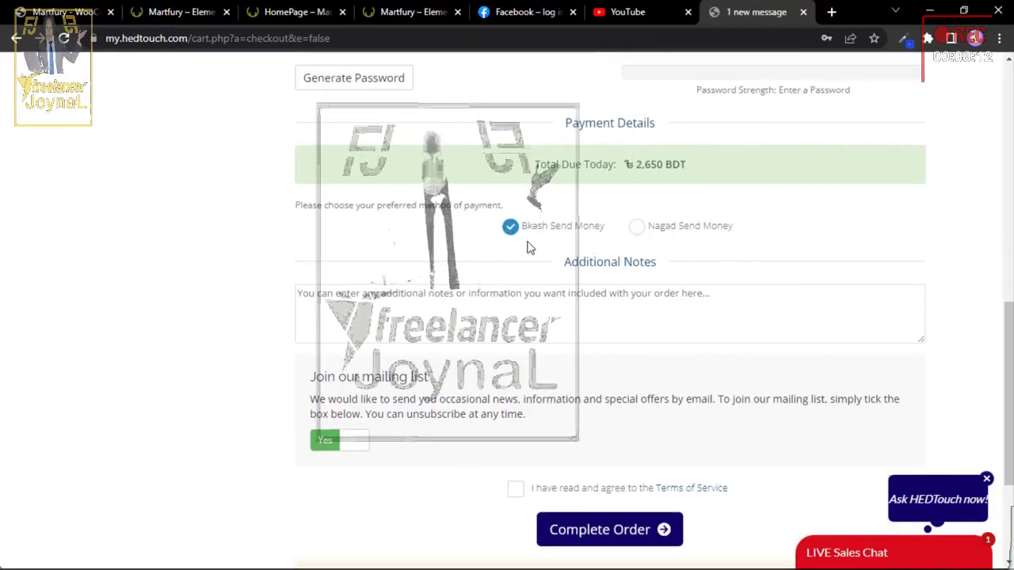
pyautogui.scroll(-1, 578, 254)
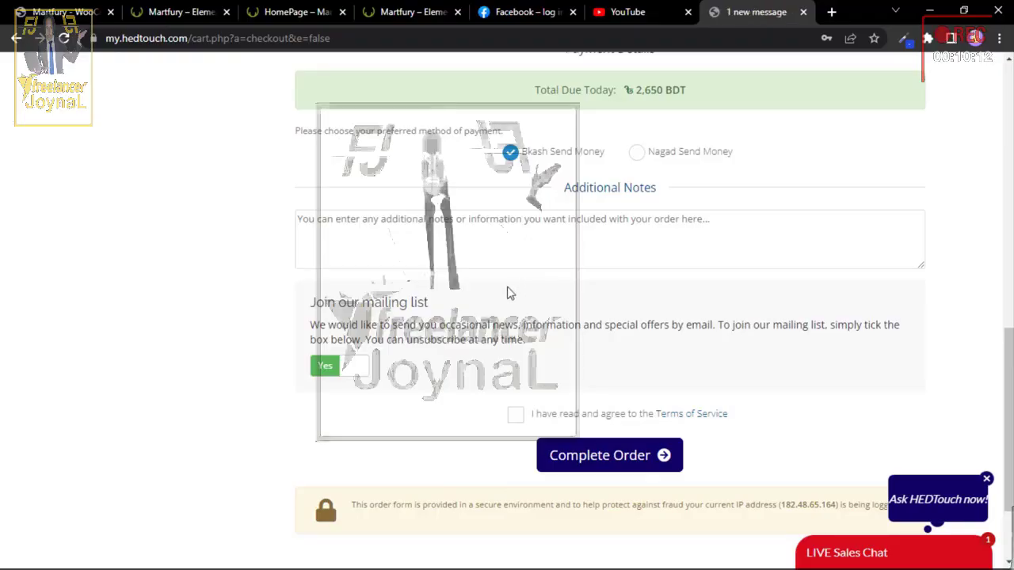
# Step: Open the Terms of Service in a separate tab, then return to the checkout and try to complete the order with the personal details blank
pyautogui.scroll(-1, 510, 293)
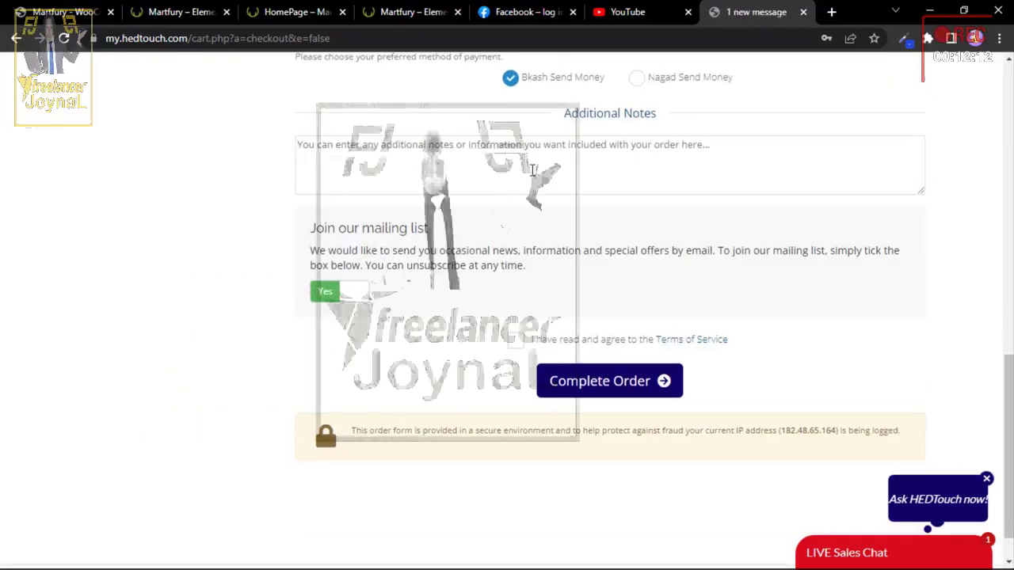
pyautogui.scroll(-1, 536, 167)
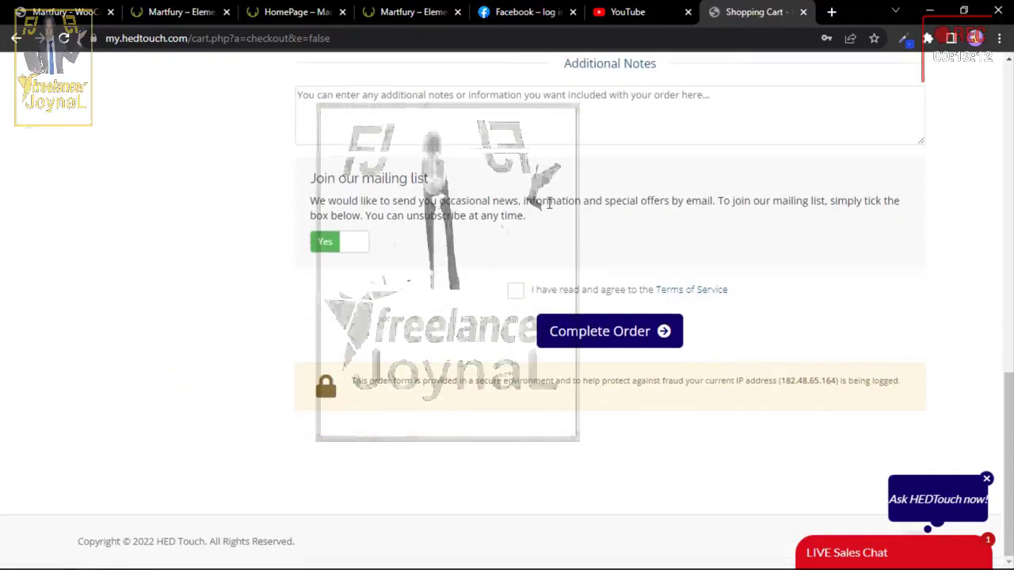
pyautogui.rightClick(701, 293)
pyautogui.click(718, 300)
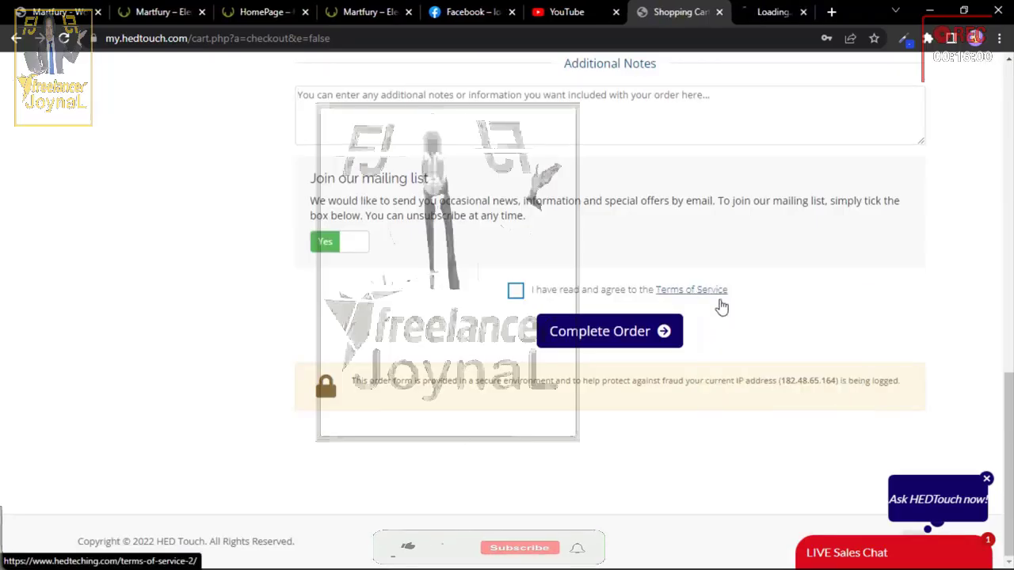
pyautogui.click(754, 12)
pyautogui.click(633, 12)
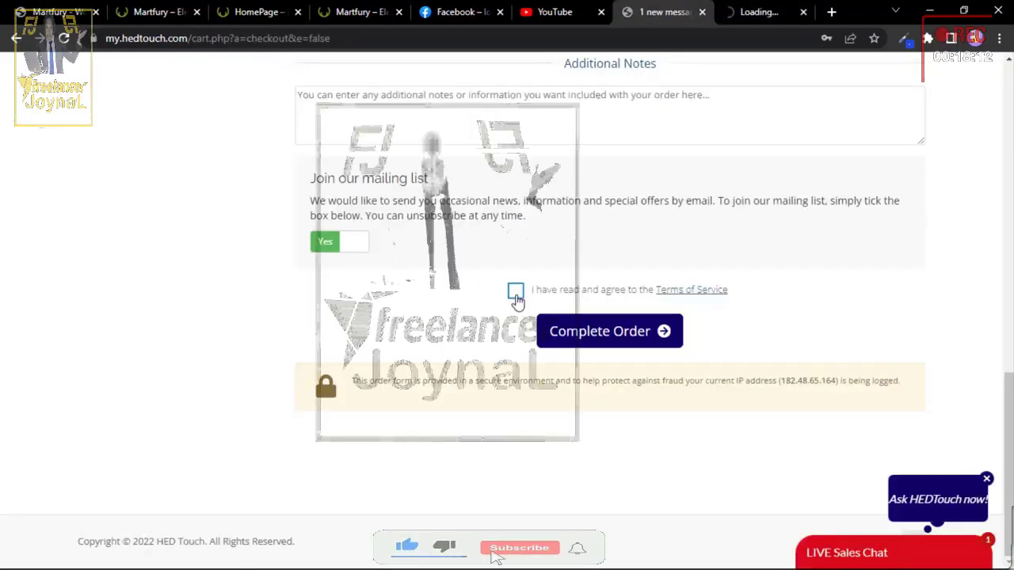
pyautogui.click(628, 326)
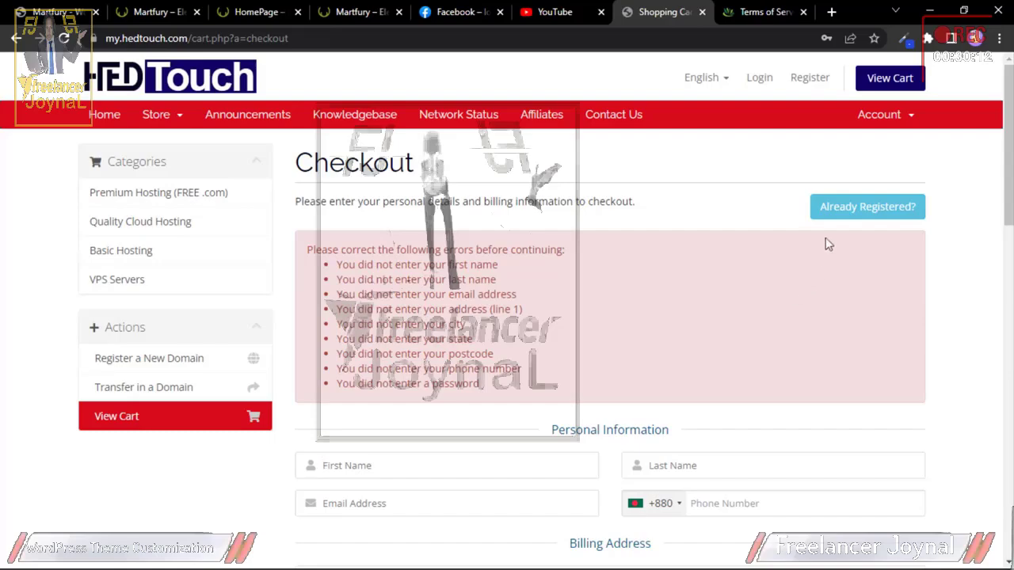
# Step: Switch the checkout to existing customer login and fill in the saved account email and password
pyautogui.click(817, 206)
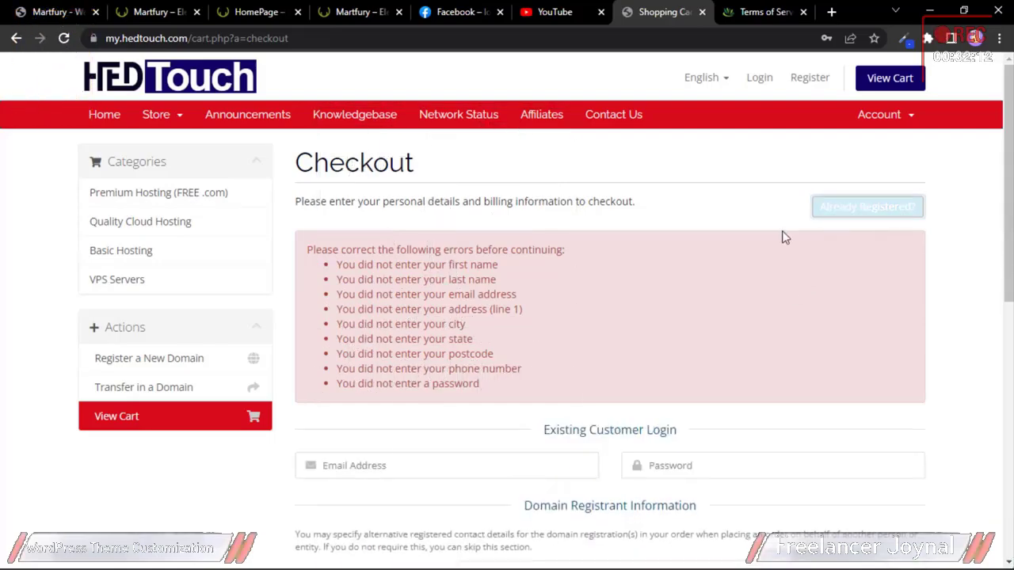
pyautogui.scroll(-1, 377, 394)
pyautogui.click(377, 393)
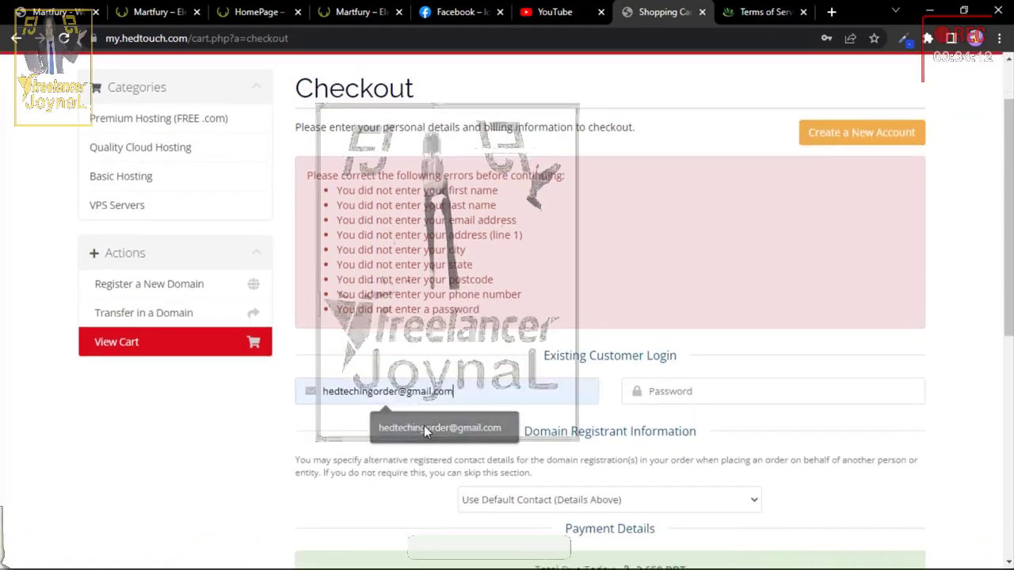
pyautogui.click(423, 426)
pyautogui.click(668, 394)
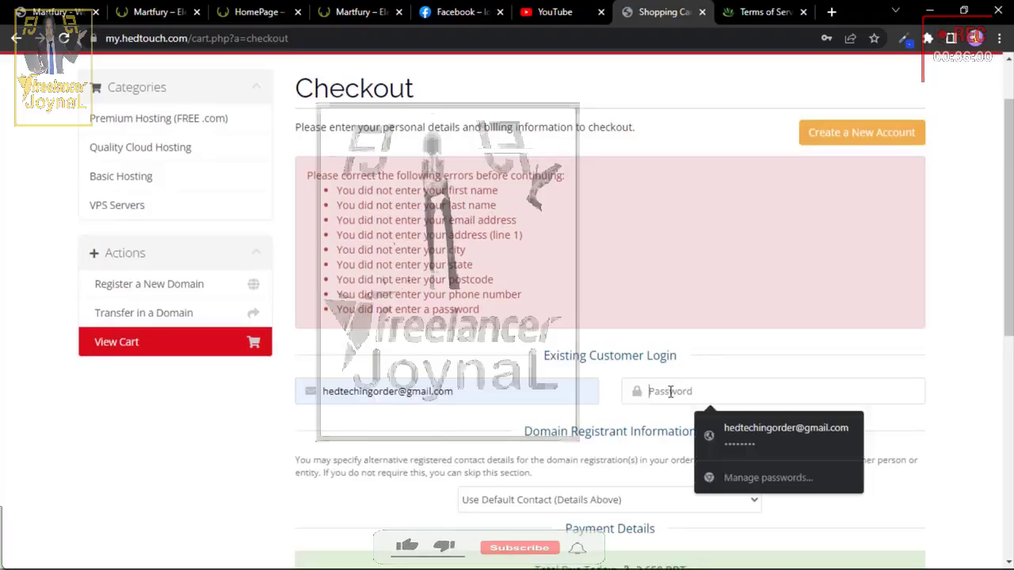
pyautogui.click(737, 442)
# Step: Open the HED Touch login page in a separate tab and look over its email and password fields
pyautogui.scroll(1, 736, 448)
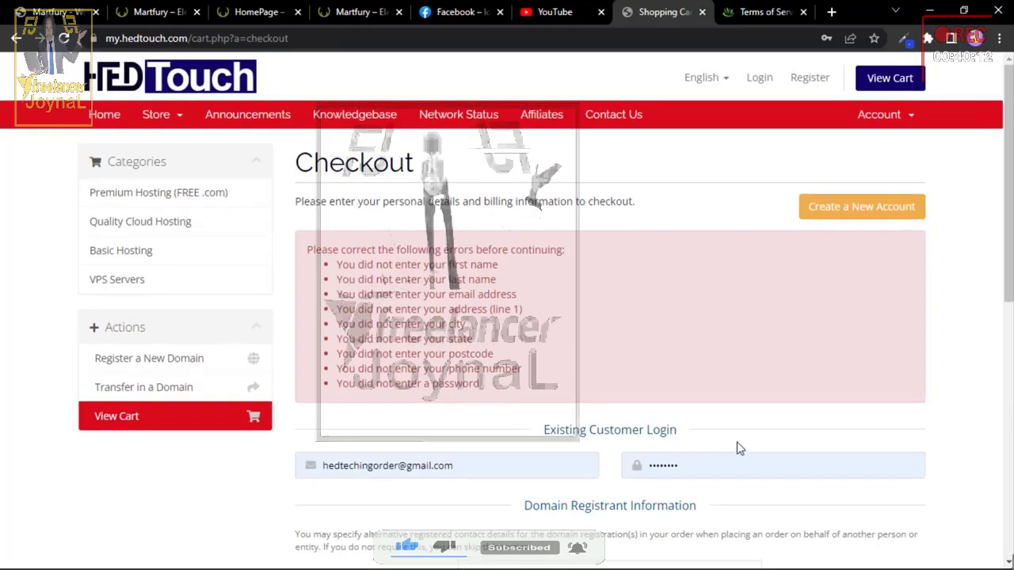
pyautogui.rightClick(759, 82)
pyautogui.click(773, 86)
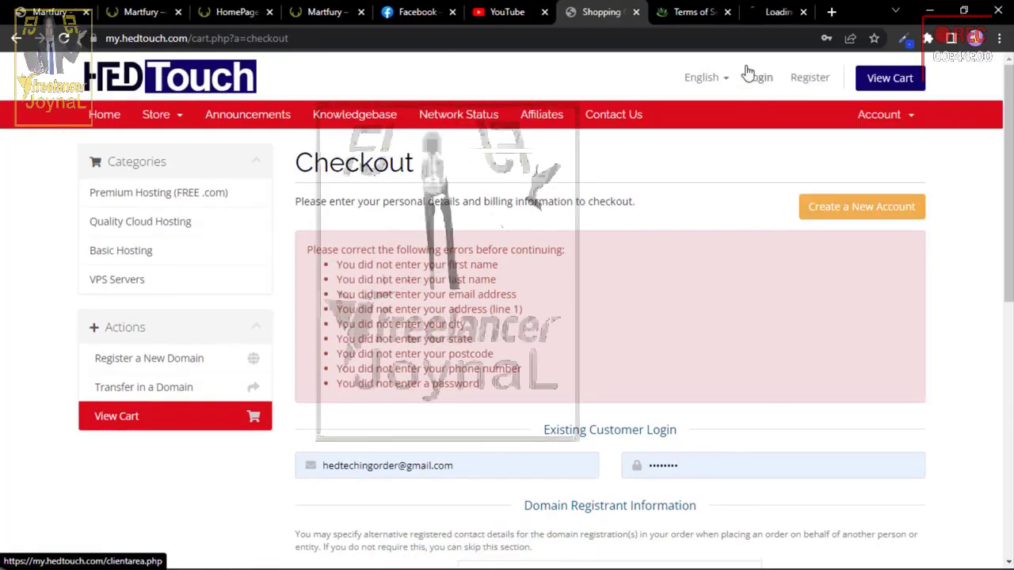
pyautogui.click(765, 11)
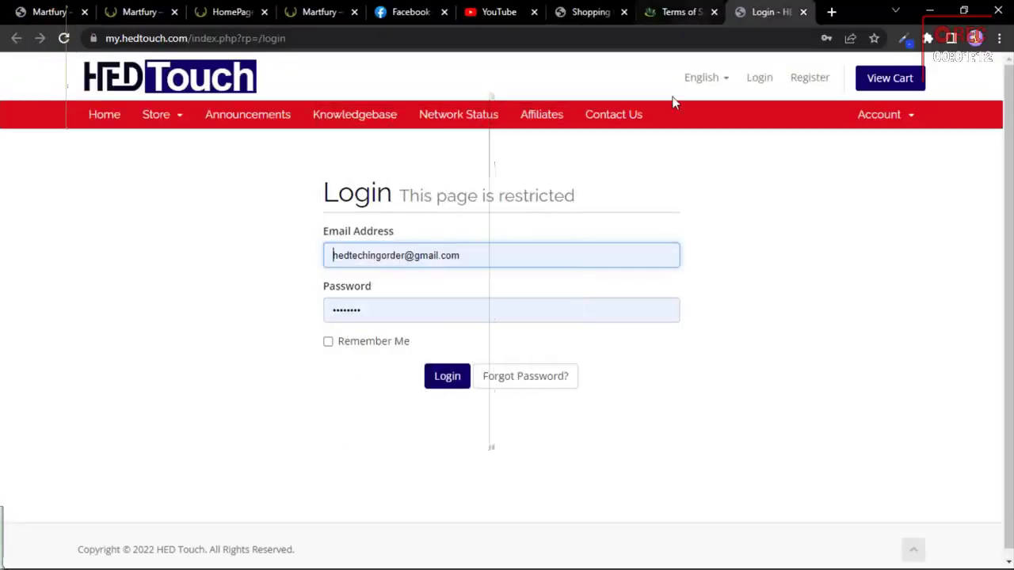
pyautogui.click(415, 259)
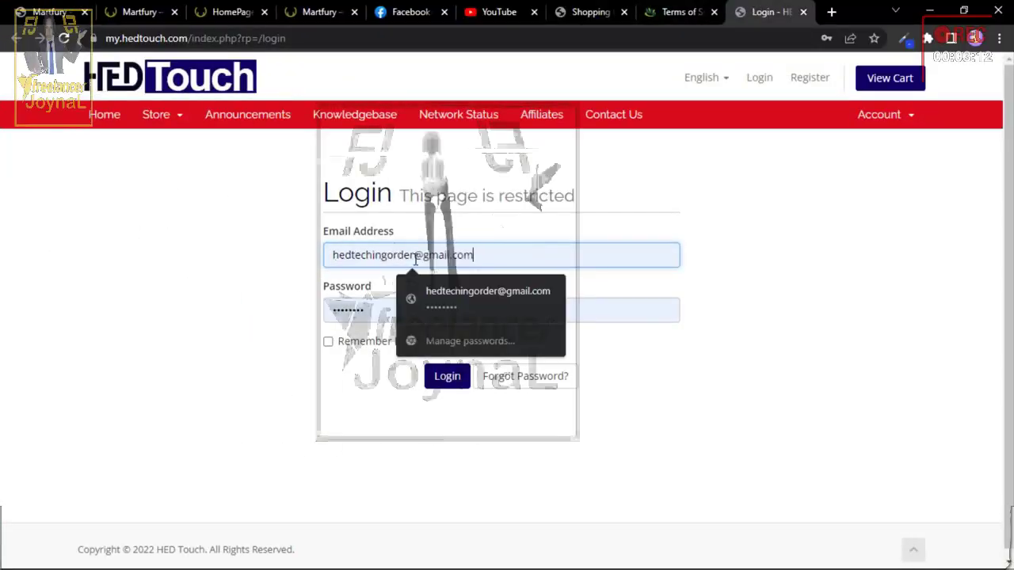
pyautogui.click(412, 310)
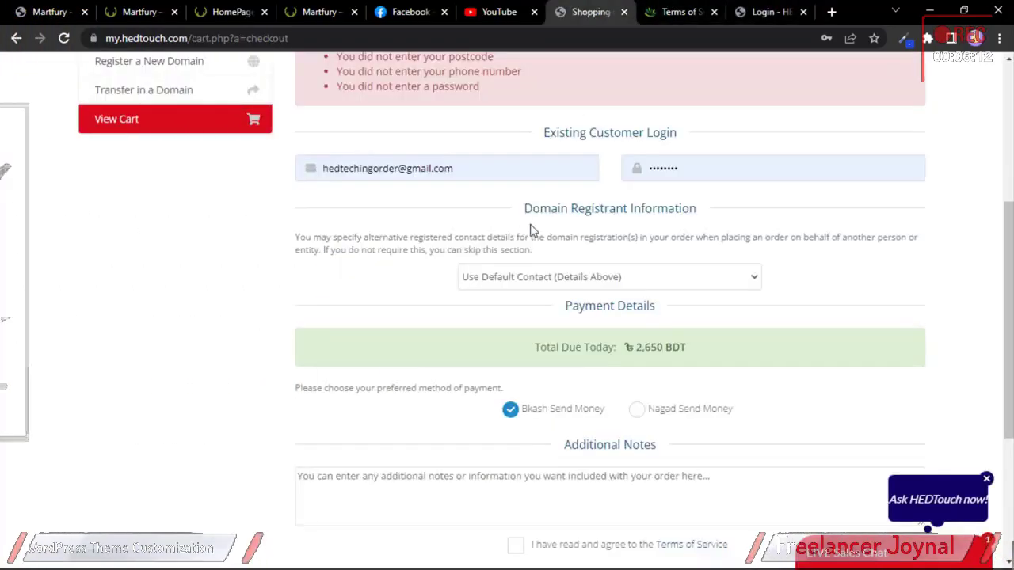
# Step: Return to the checkout, agree to the Terms of Service, and complete the order with Bkash Send Money
pyautogui.scroll(-2, 531, 237)
pyautogui.click(515, 396)
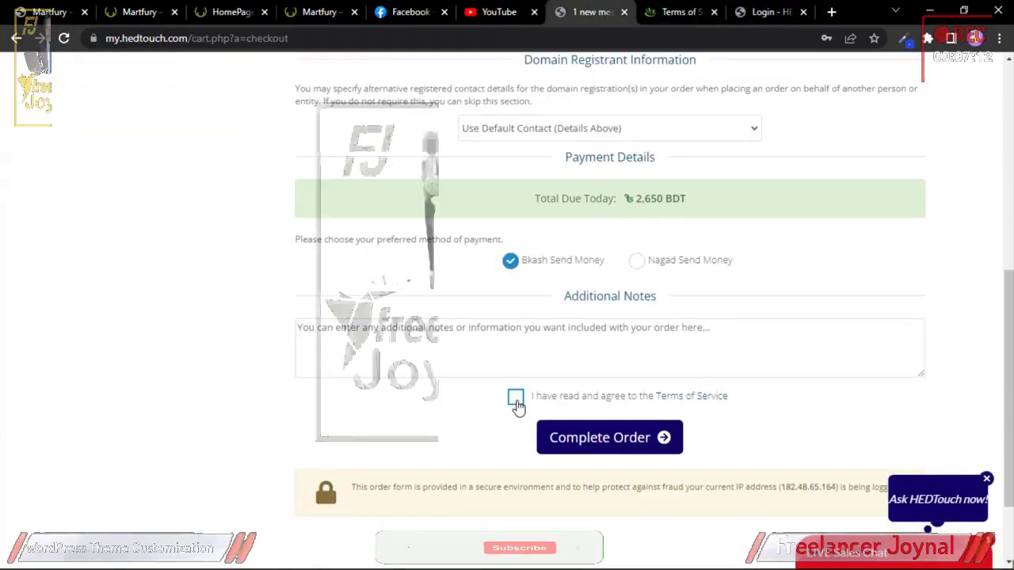
pyautogui.click(569, 432)
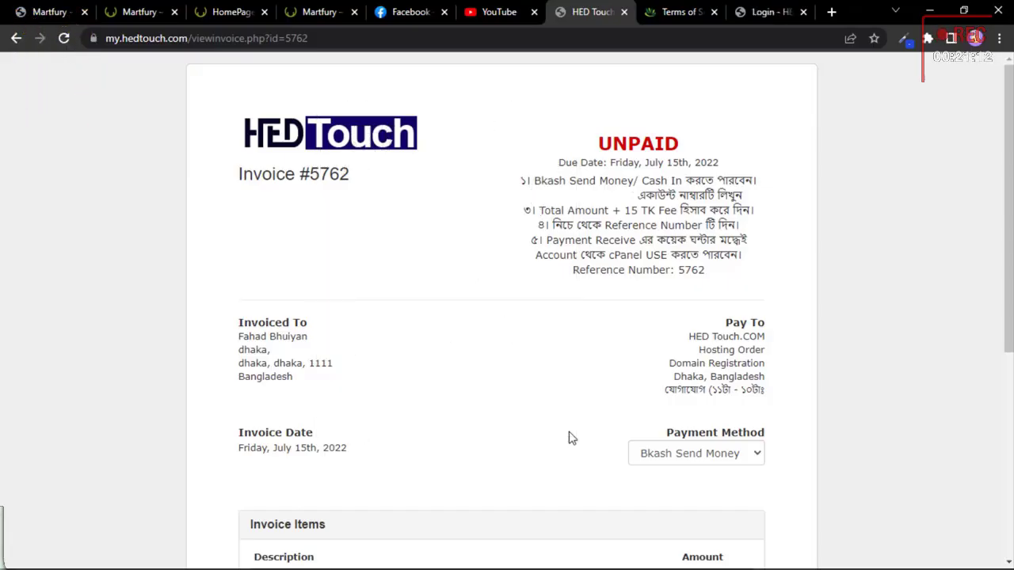
# Step: Review the invoice's payment method choices, Bkash payment instructions, invoice items and total, and the reference number for the payment
pyautogui.click(683, 465)
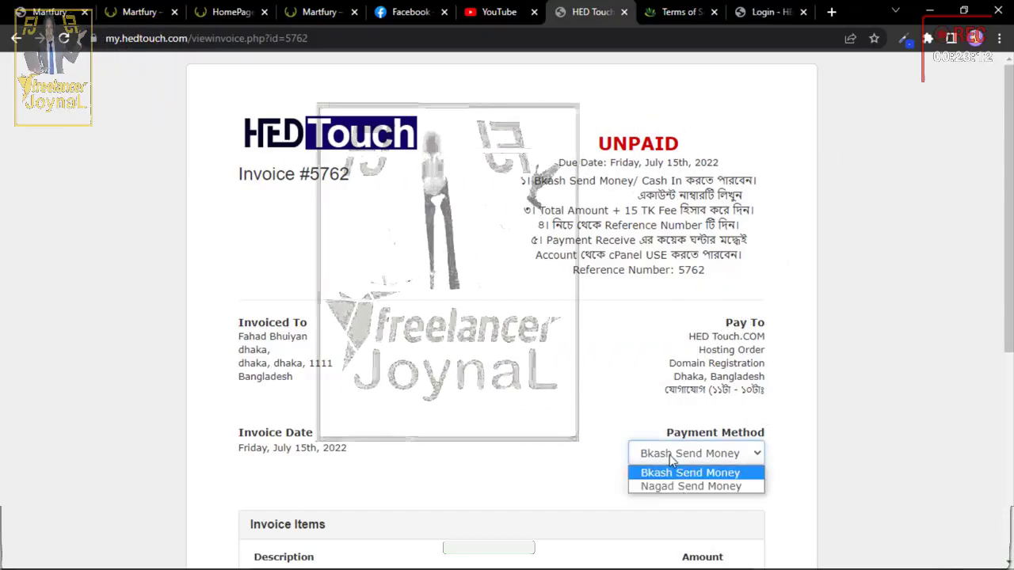
pyautogui.click(670, 455)
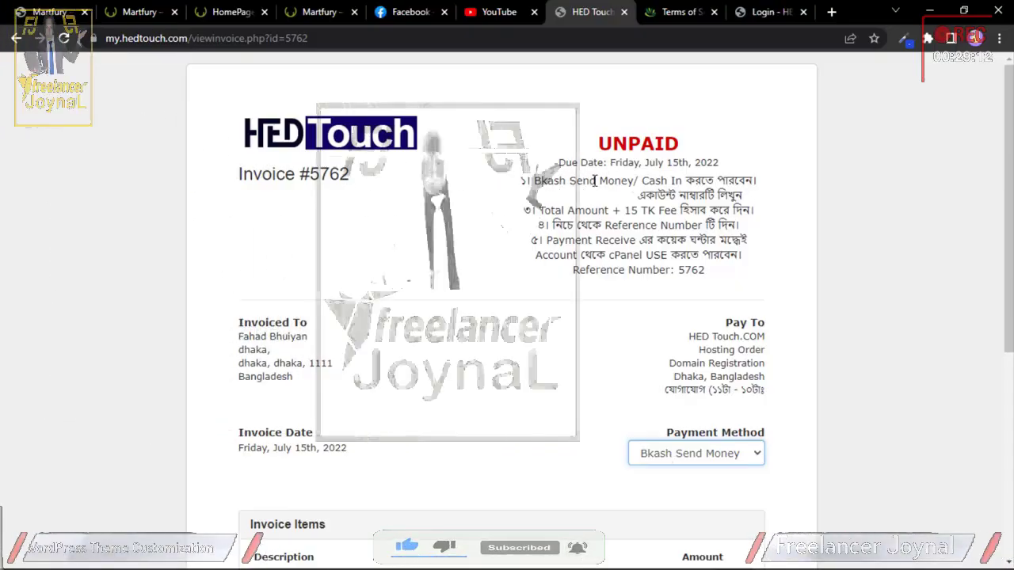
pyautogui.click(590, 222)
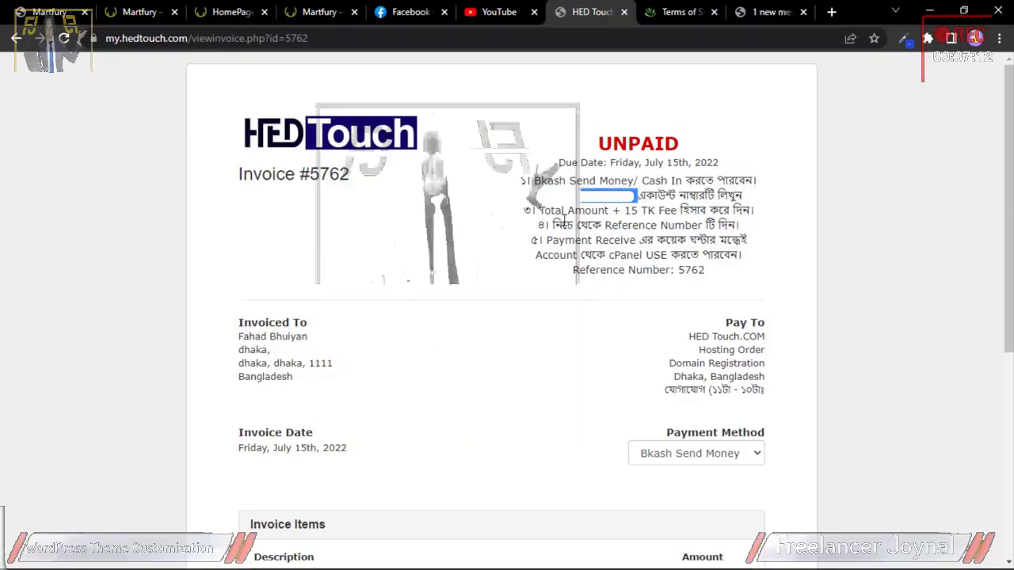
pyautogui.scroll(-5, 578, 453)
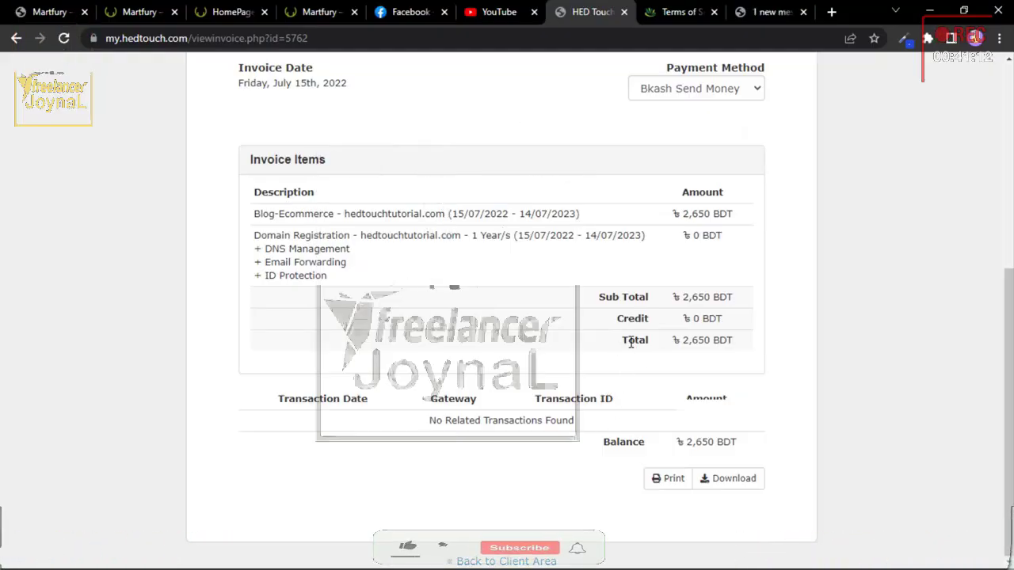
pyautogui.moveTo(629, 340); pyautogui.dragTo(767, 355)
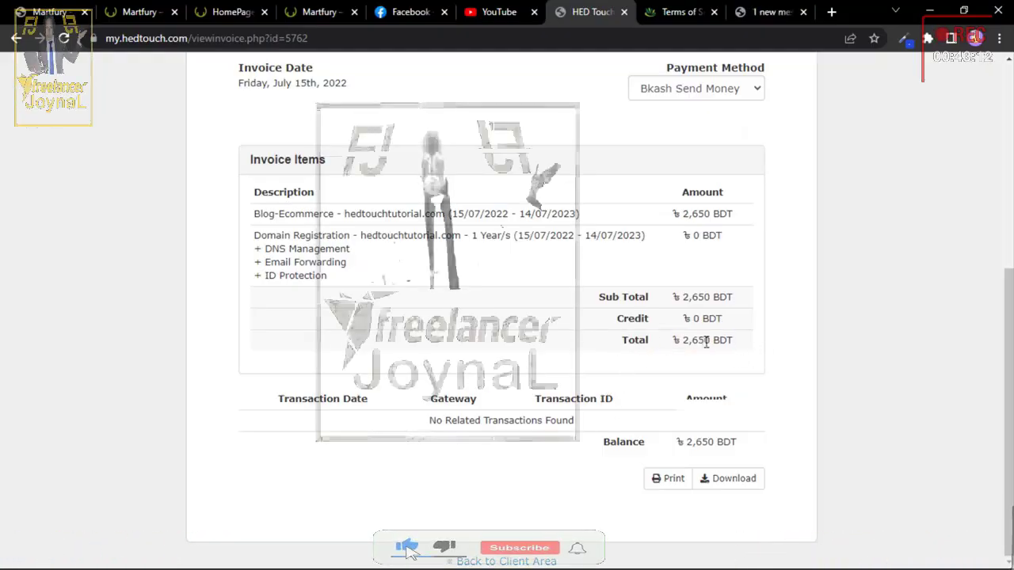
pyautogui.scroll(5, 691, 345)
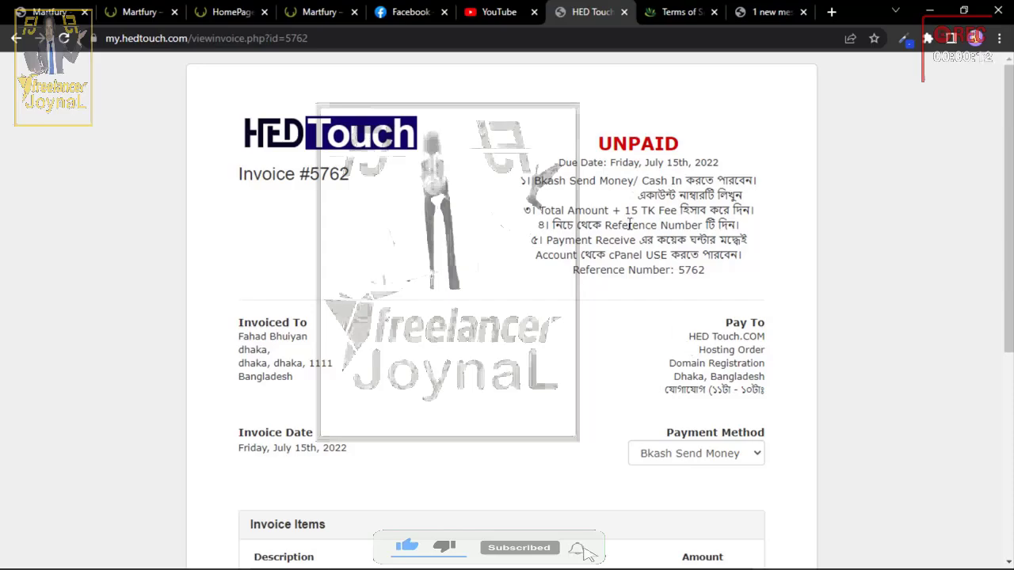
pyautogui.moveTo(634, 204); pyautogui.dragTo(652, 204)
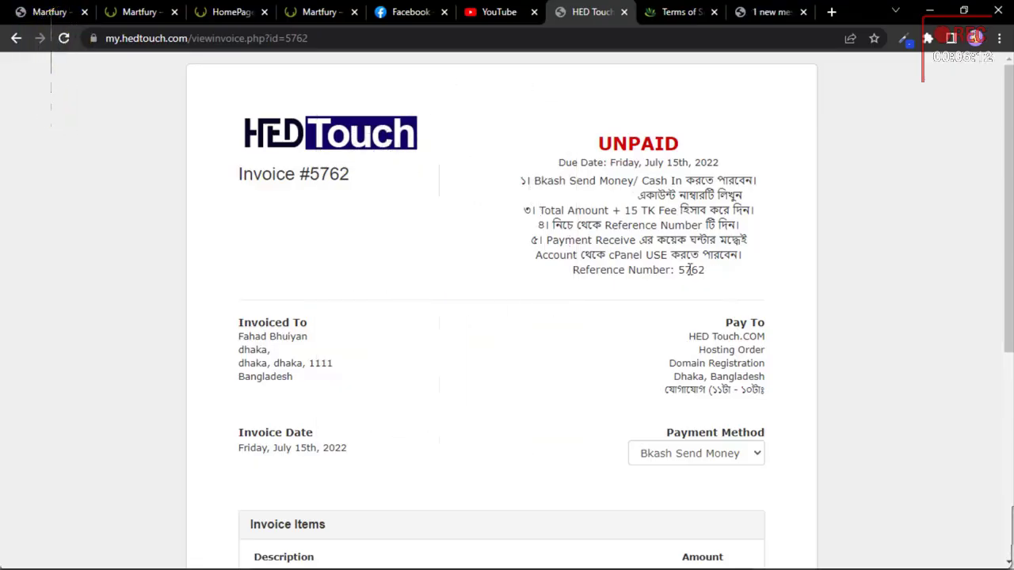
pyautogui.moveTo(664, 263); pyautogui.dragTo(679, 270)
pyautogui.click(679, 270)
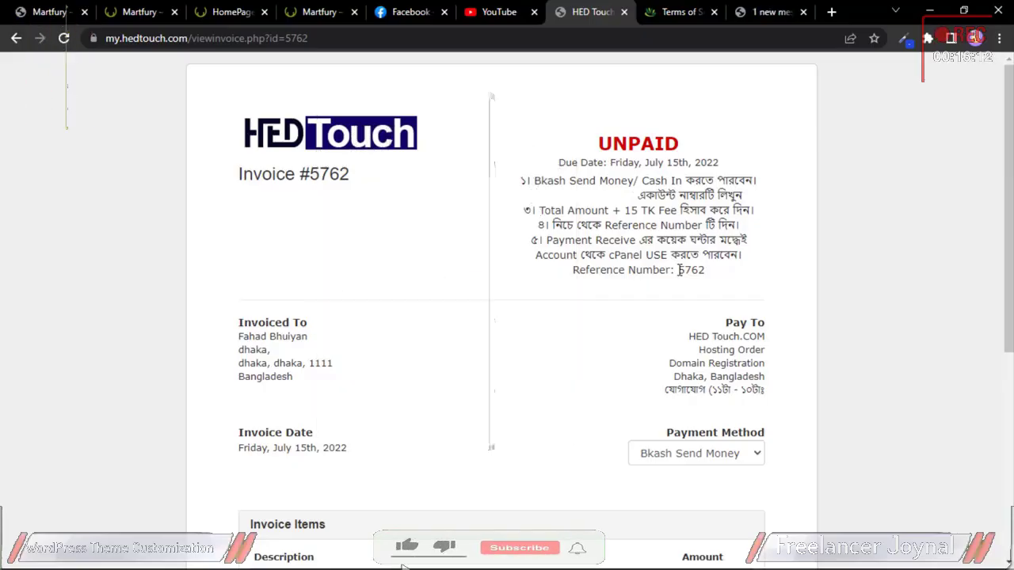
# Step: Leave the invoice for the client area and look through the invoice history and its statuses
pyautogui.scroll(-5, 515, 475)
pyautogui.click(515, 560)
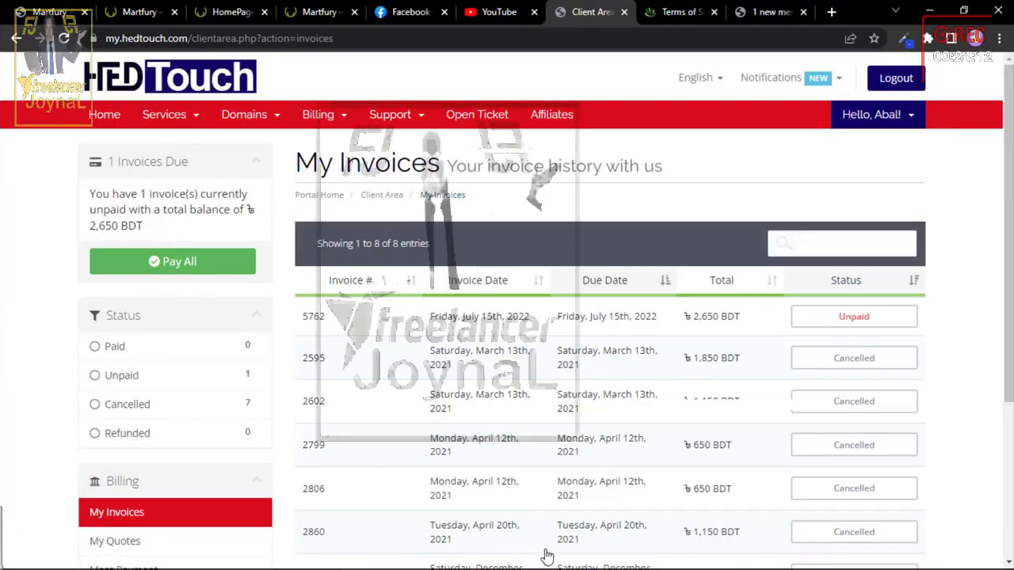
pyautogui.scroll(-2, 547, 554)
pyautogui.scroll(2, 547, 548)
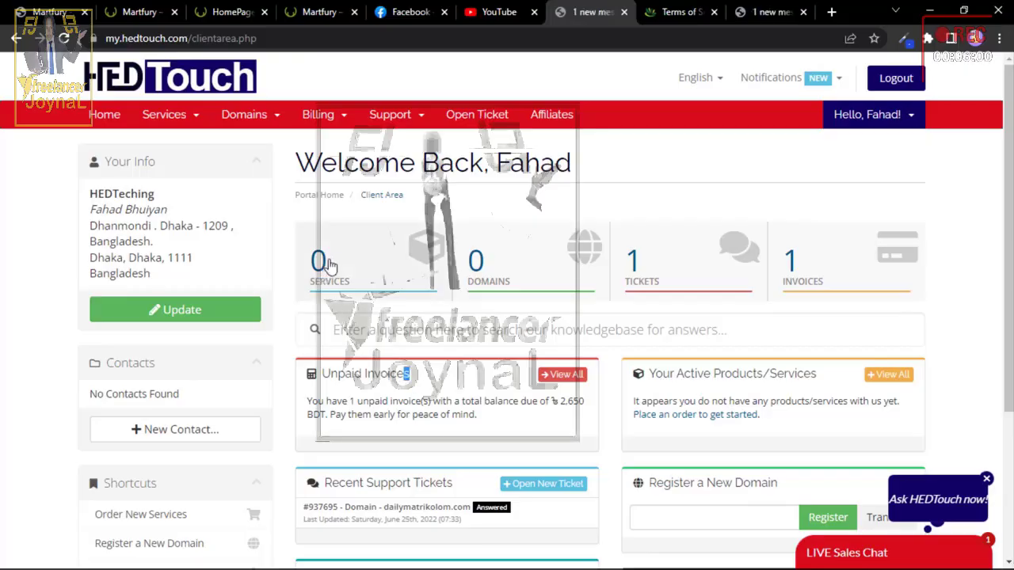
# Step: Examine the client area overview's invoice notice, active products and services, and page address
pyautogui.click(432, 392)
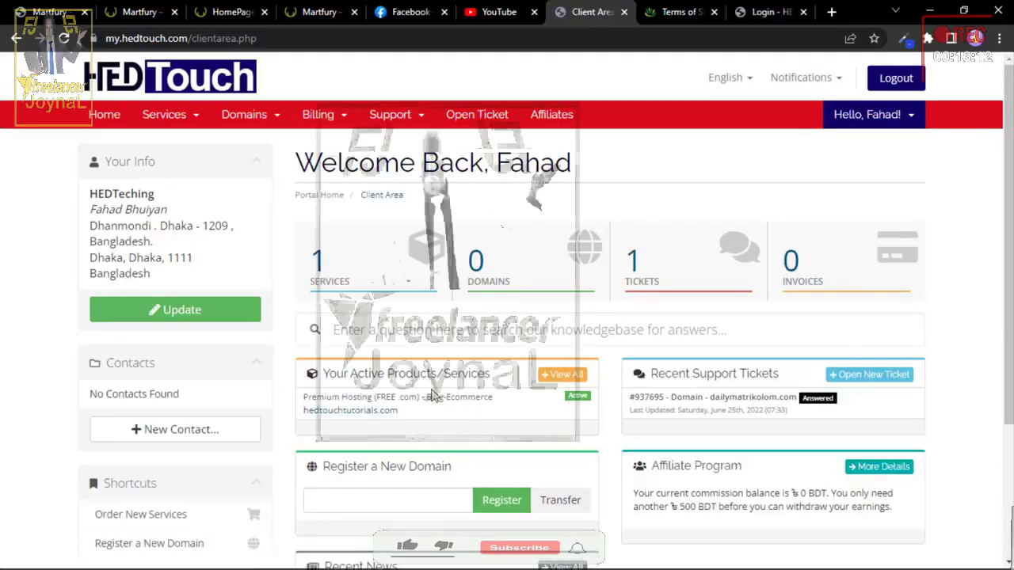
pyautogui.moveTo(377, 373); pyautogui.dragTo(397, 373)
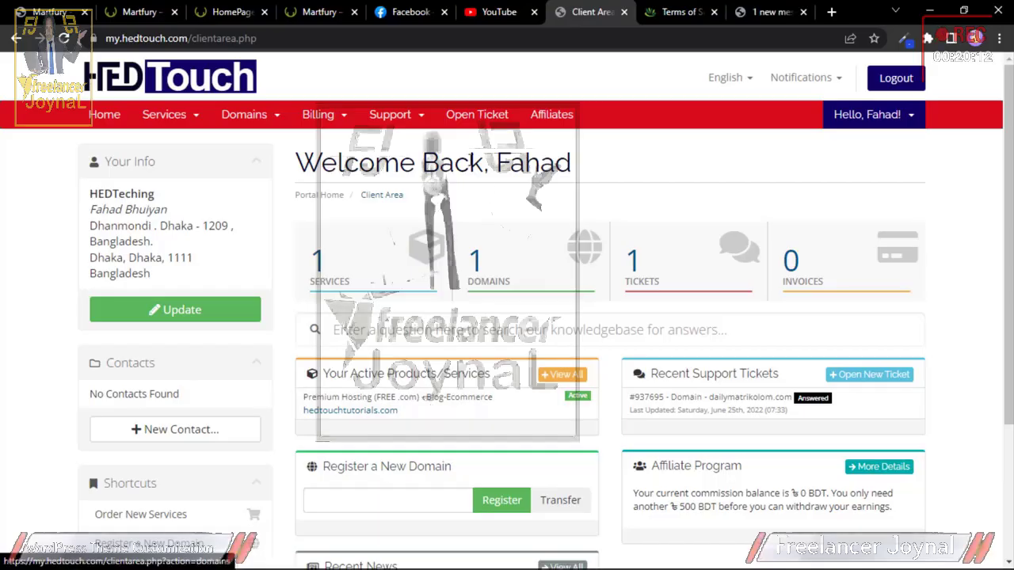
pyautogui.click(429, 44)
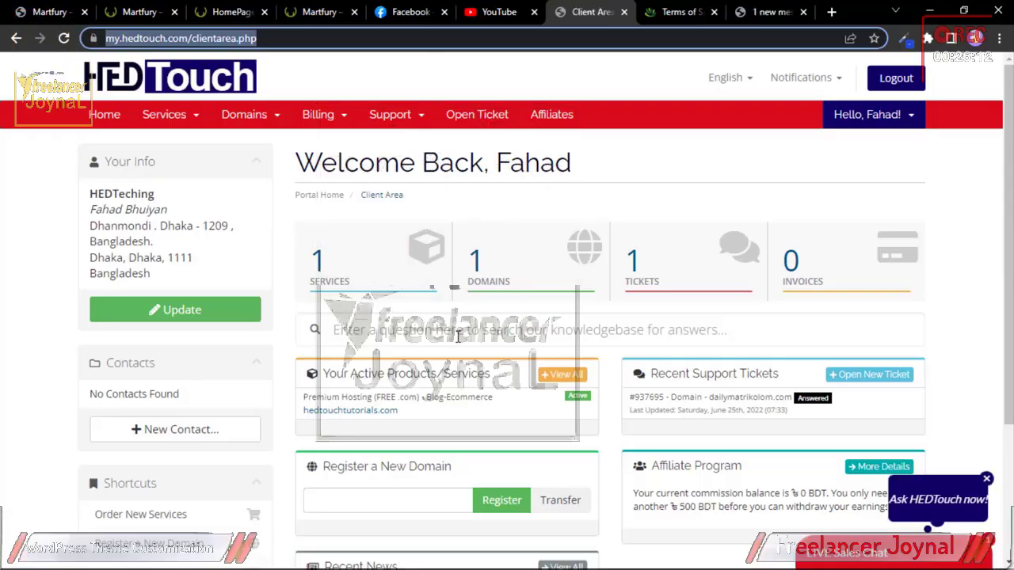
pyautogui.click(828, 143)
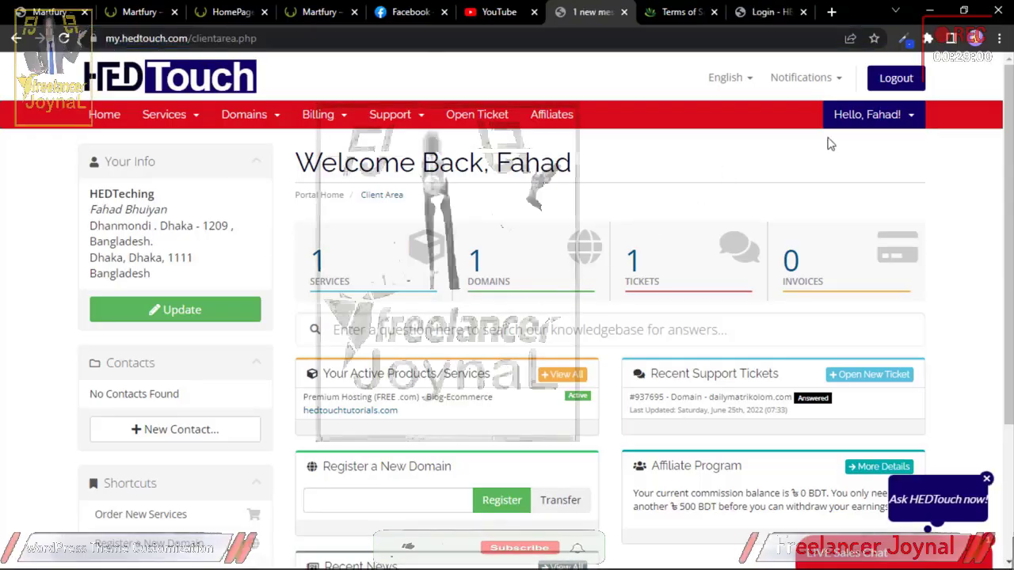
# Step: Open the New Account Information message from the account's email history
pyautogui.click(866, 116)
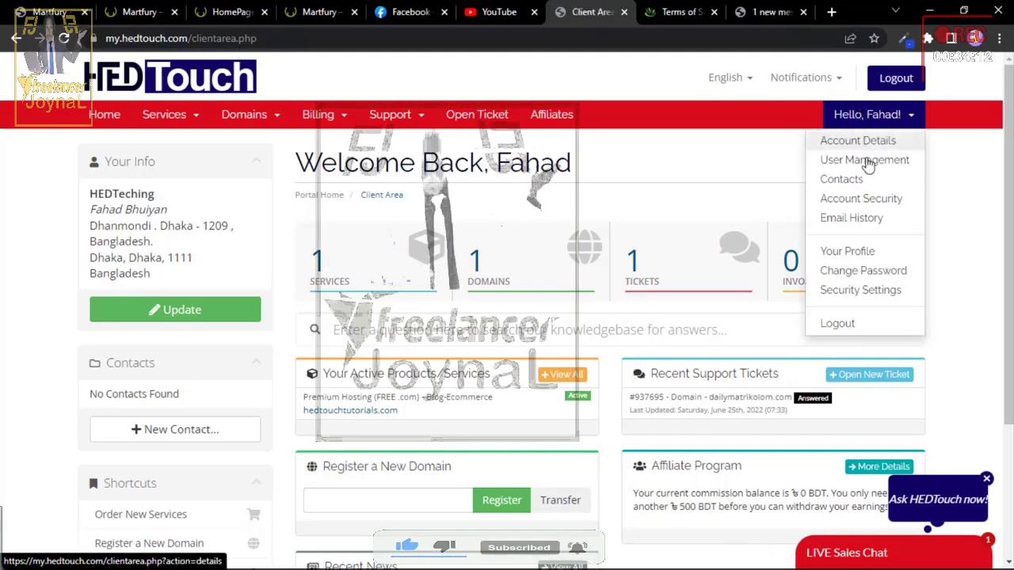
pyautogui.click(849, 222)
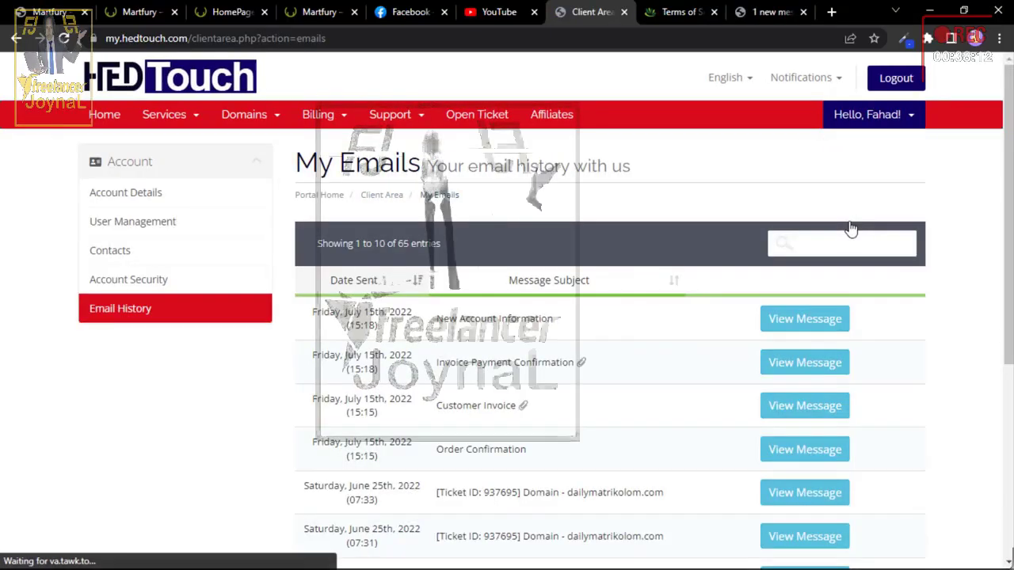
pyautogui.click(795, 324)
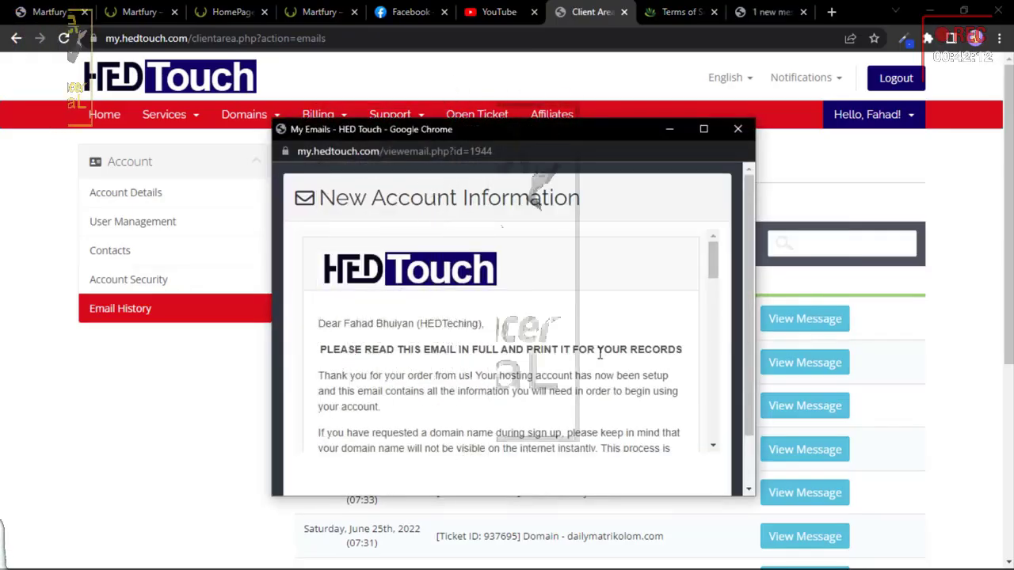
# Step: Review the message's hosting package details, login details and control panel URL
pyautogui.scroll(-2, 600, 354)
pyautogui.scroll(-4, 599, 354)
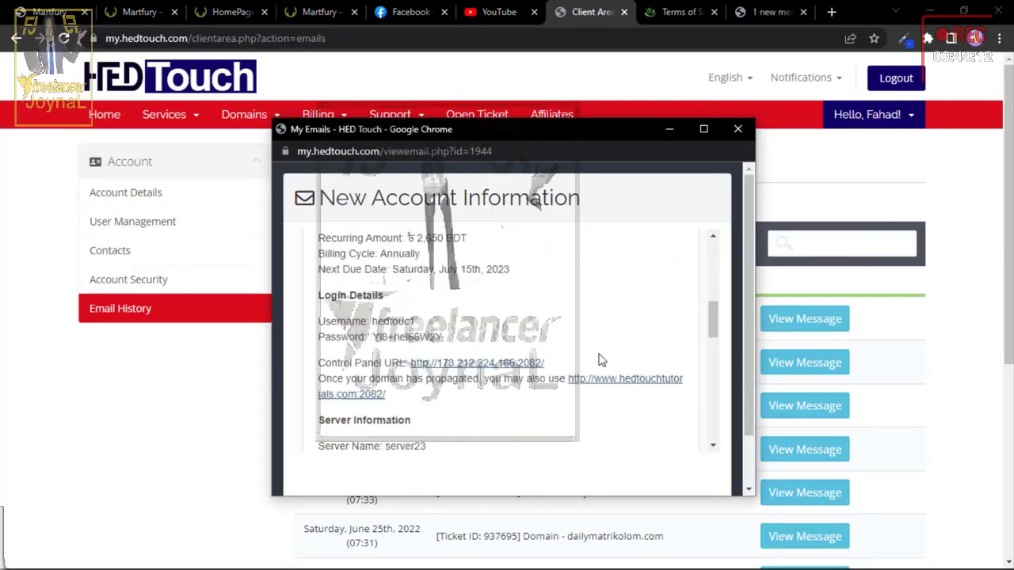
pyautogui.scroll(4, 599, 360)
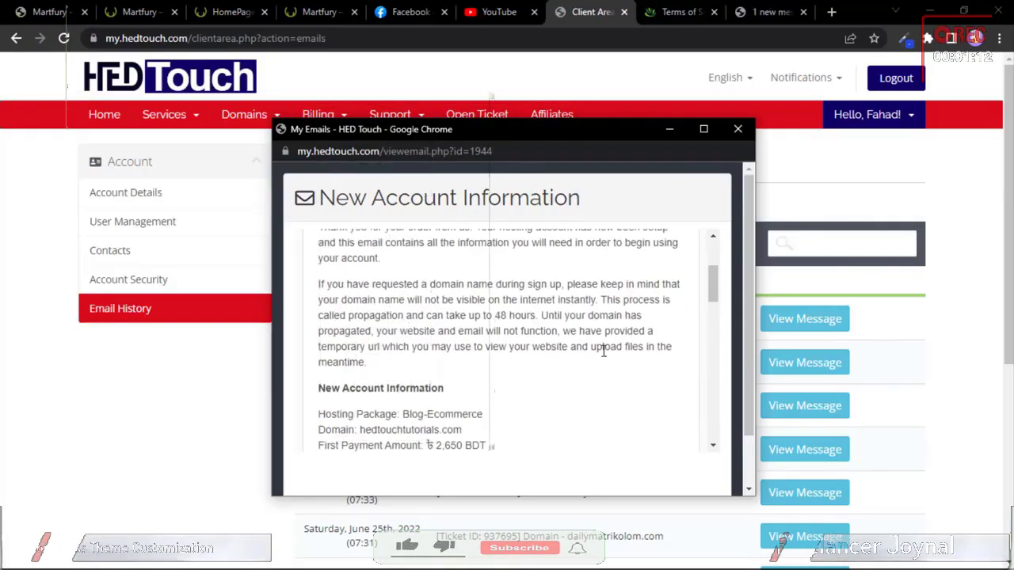
pyautogui.scroll(-2, 603, 365)
pyautogui.scroll(-1, 598, 369)
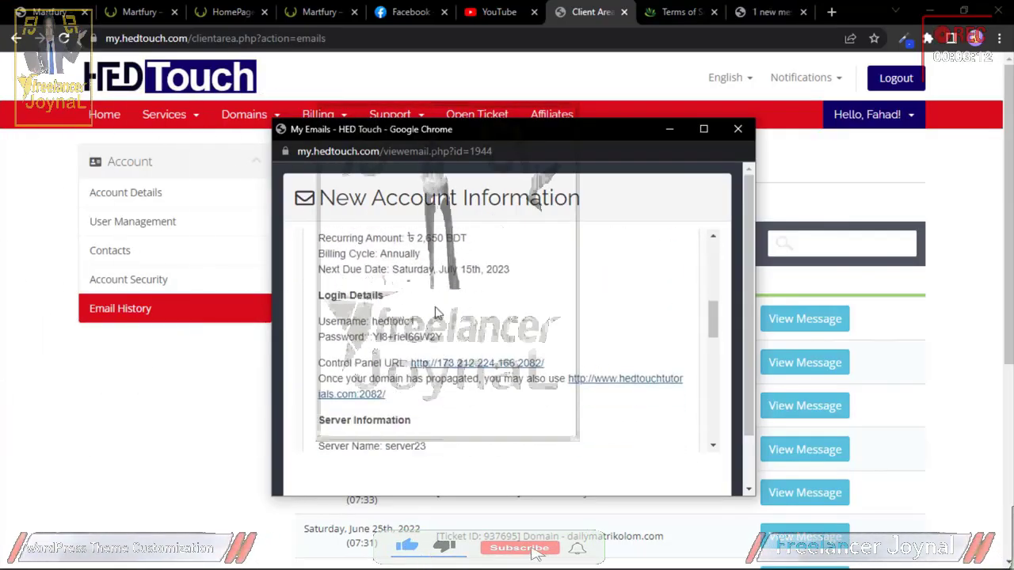
# Step: Copy the hosting account password from the New Account Information message and paste it into the cPanel login's password field
pyautogui.scroll(-2, 428, 368)
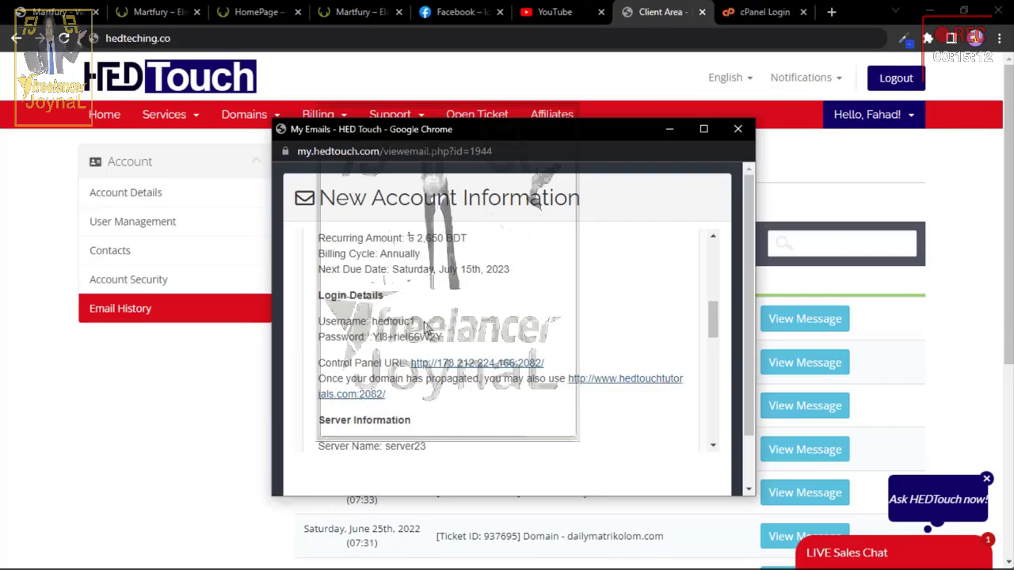
pyautogui.moveTo(379, 321); pyautogui.dragTo(372, 321)
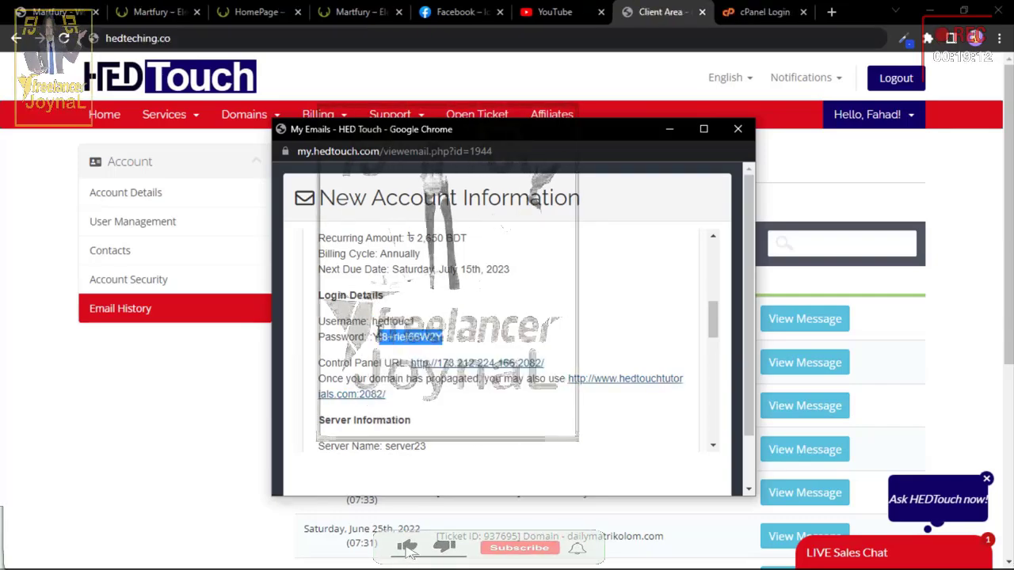
pyautogui.moveTo(378, 332); pyautogui.dragTo(373, 336)
pyautogui.rightClick(378, 331)
pyautogui.click(402, 344)
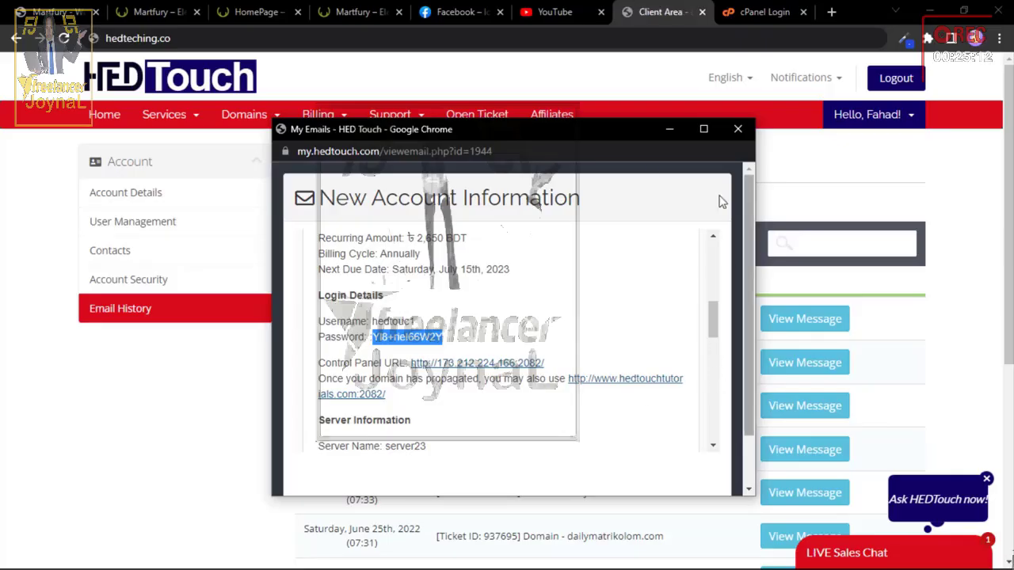
pyautogui.click(779, 11)
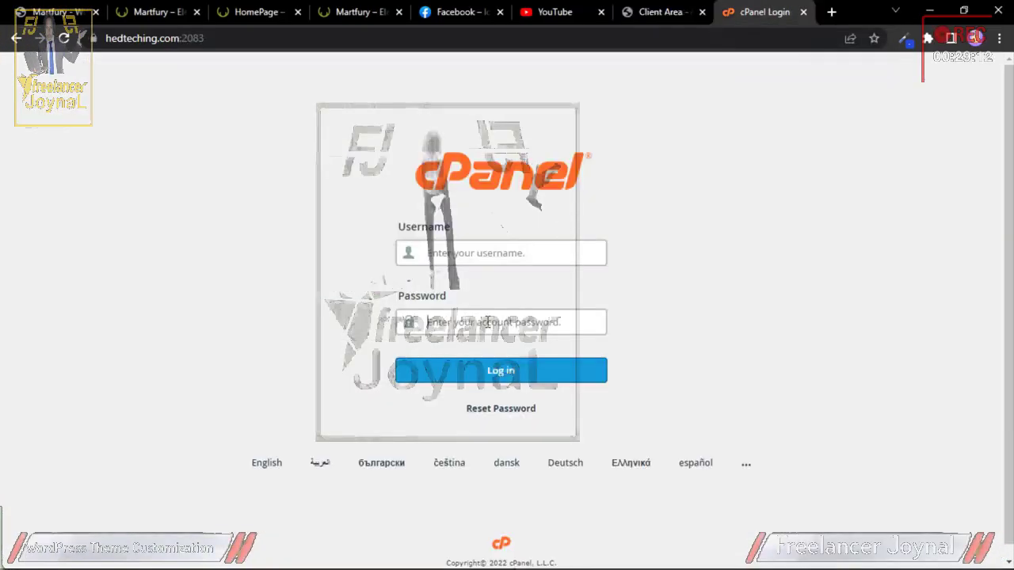
pyautogui.hotkey('ctrl', 'v')
# Step: Copy the username from the New Account Information message into the cPanel login, log in, and dismiss the browser's offer to save the password
pyautogui.click(664, 12)
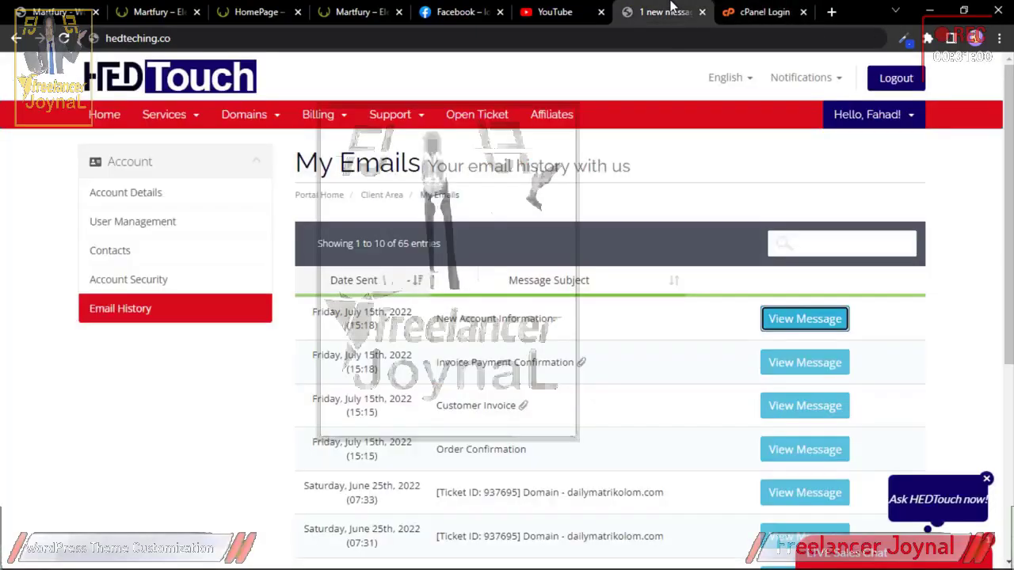
pyautogui.click(784, 318)
pyautogui.scroll(-5, 427, 325)
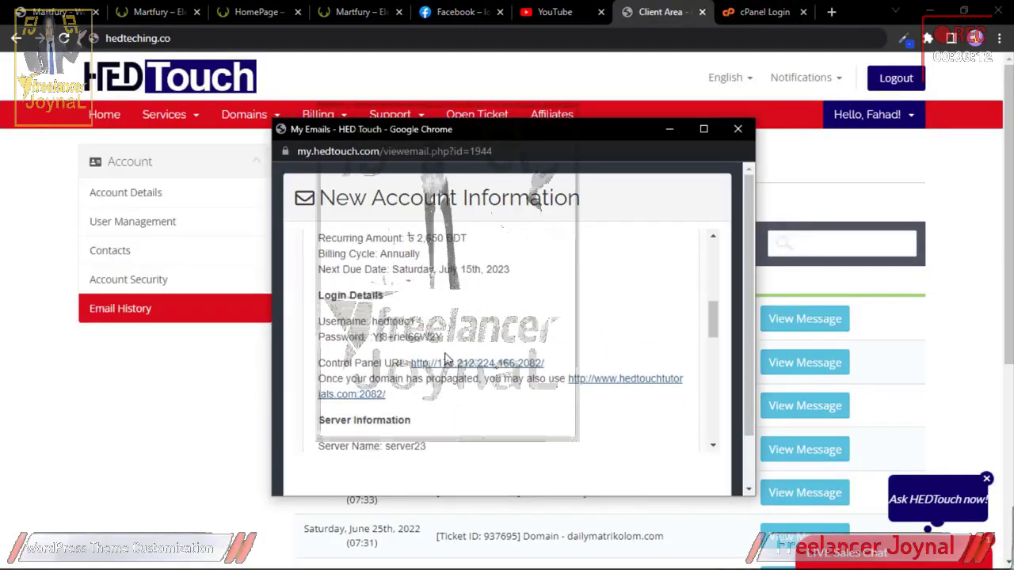
pyautogui.moveTo(375, 321); pyautogui.dragTo(370, 322)
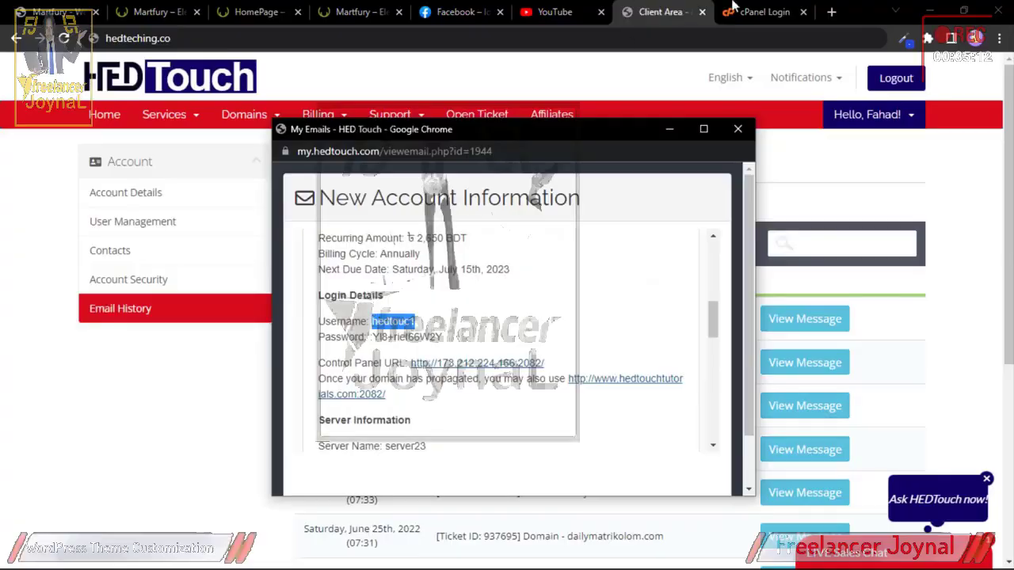
pyautogui.click(734, 8)
pyautogui.click(470, 368)
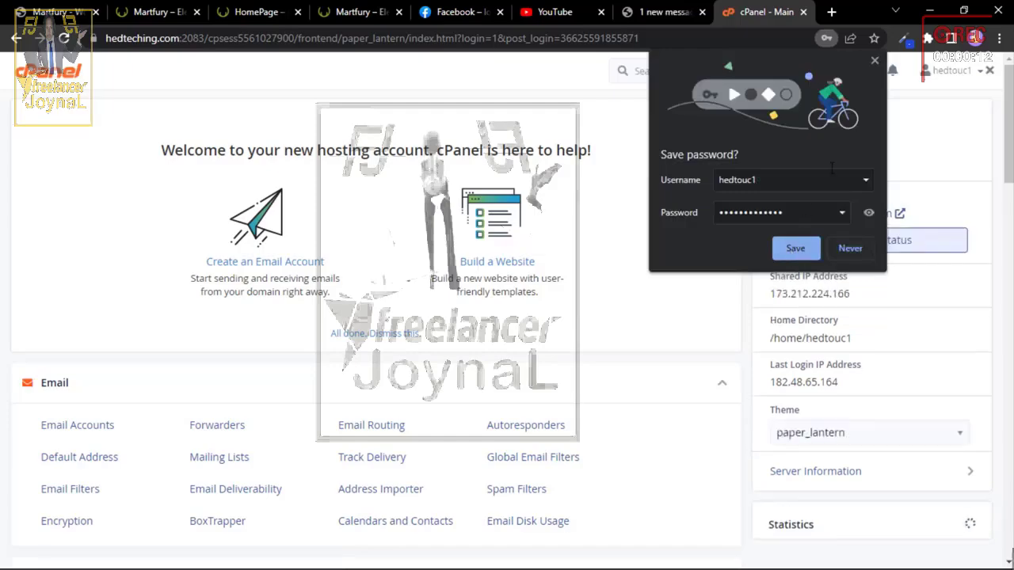
pyautogui.click(872, 61)
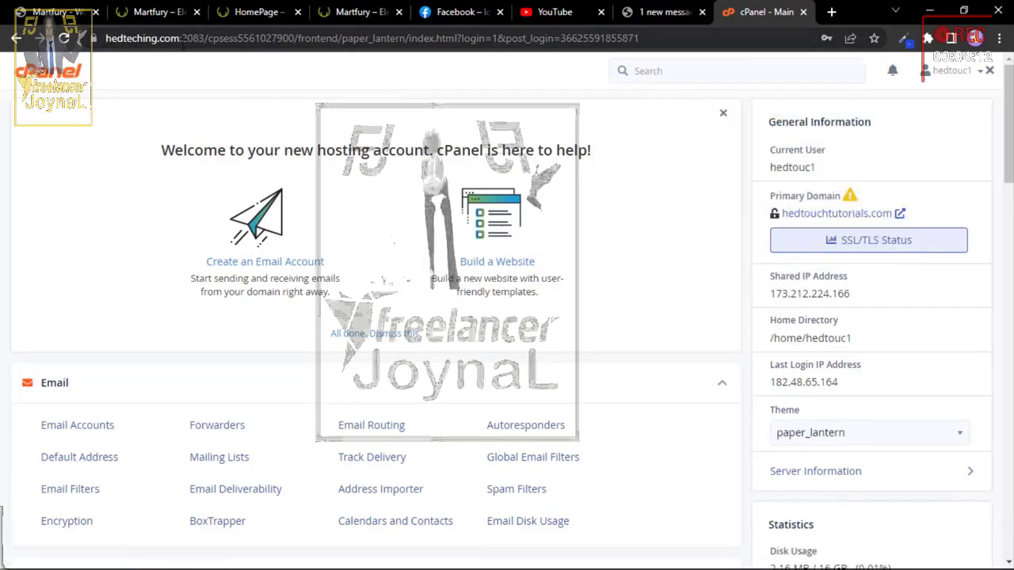
# Step: Examine the port number in the control panel's address and look over the cPanel dashboard's tool sections
pyautogui.click(183, 40)
pyautogui.moveTo(198, 38); pyautogui.dragTo(205, 38)
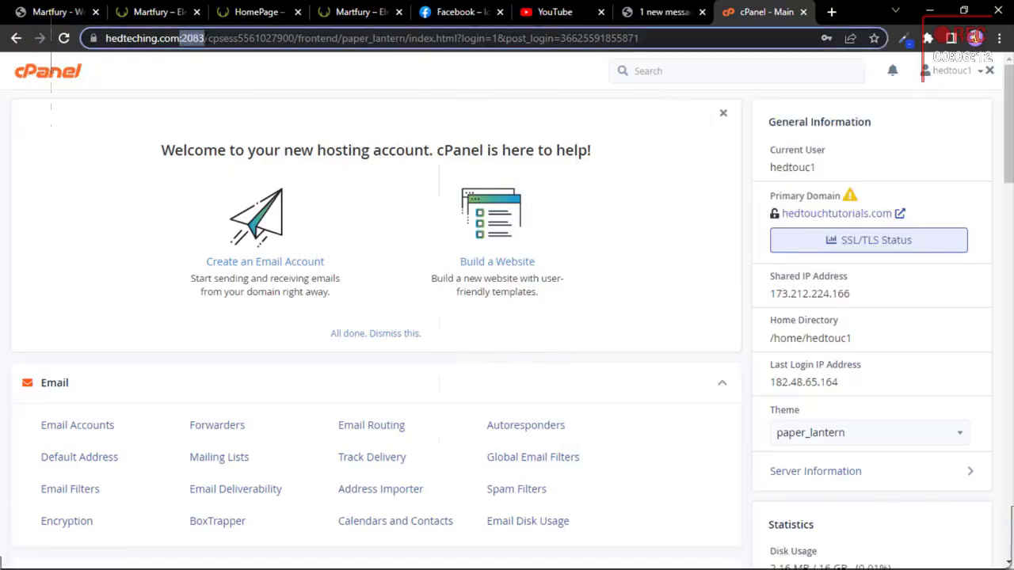
pyautogui.moveTo(323, 49); pyautogui.dragTo(326, 49)
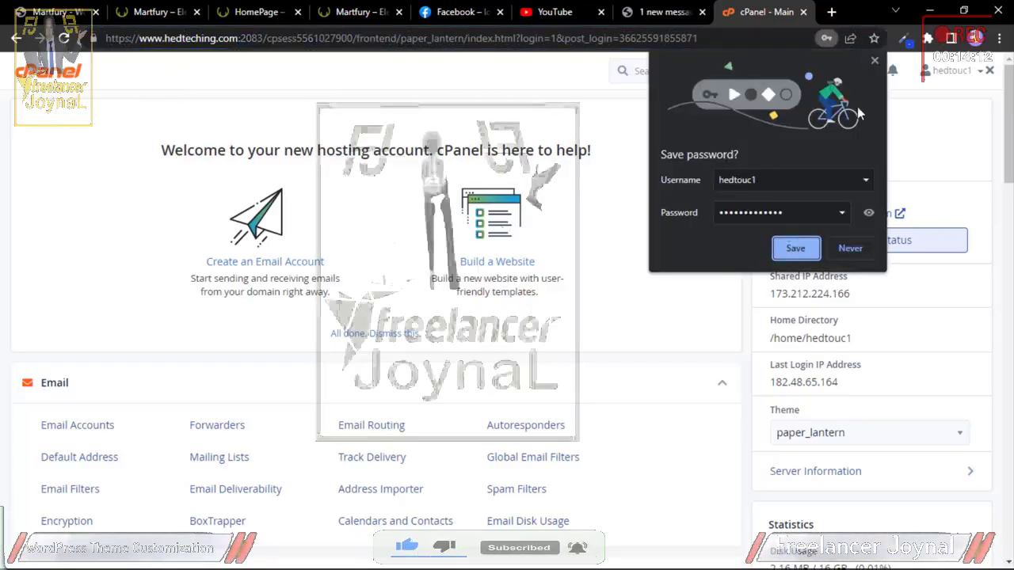
pyautogui.click(874, 61)
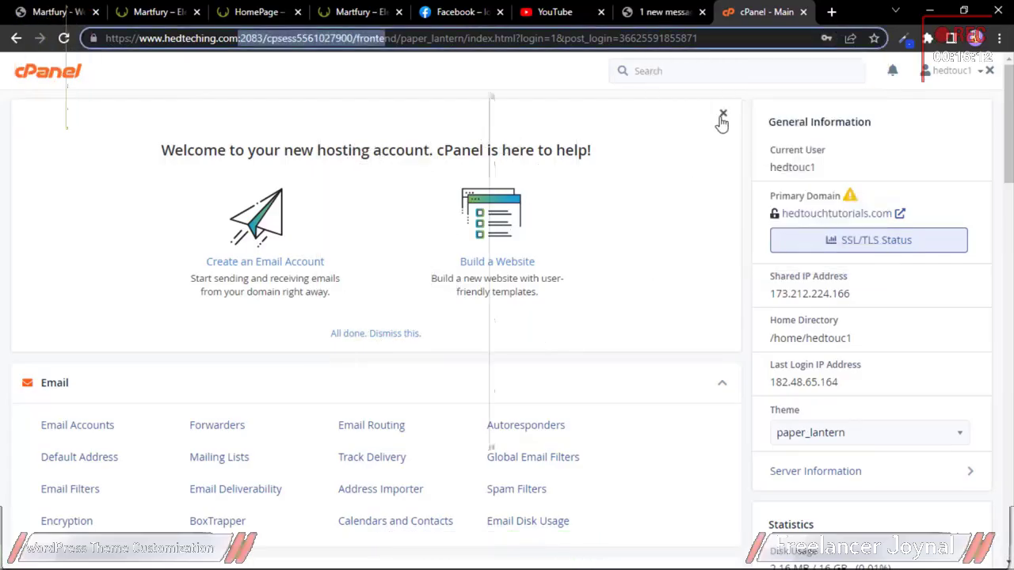
pyautogui.scroll(-3, 629, 233)
pyautogui.scroll(3, 632, 230)
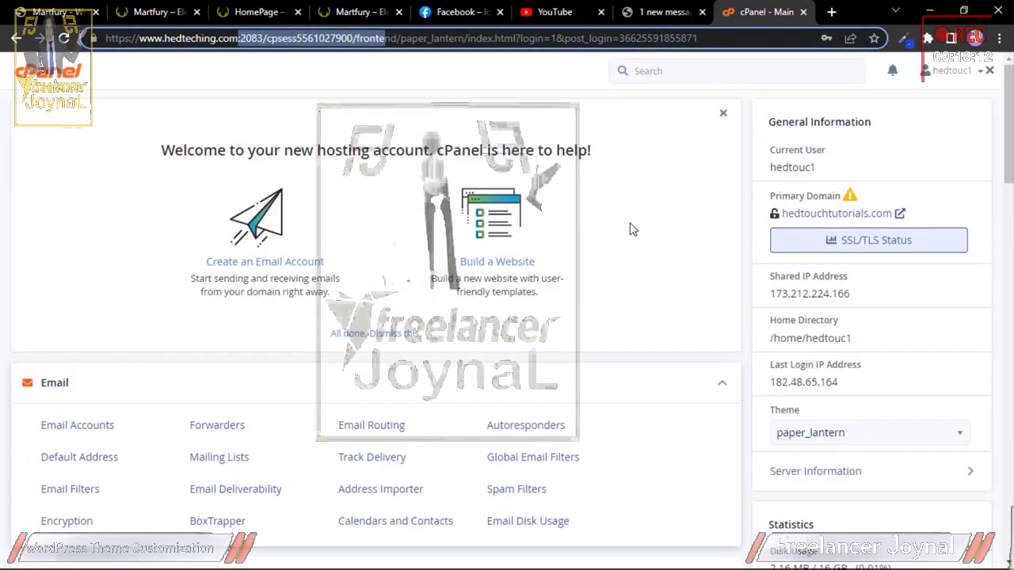
pyautogui.scroll(-3, 634, 242)
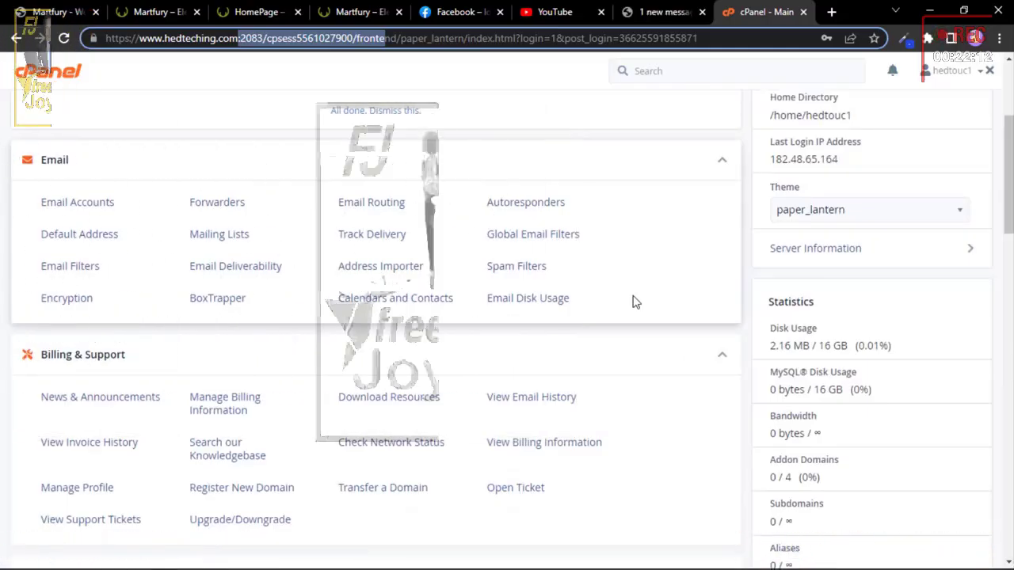
pyautogui.scroll(3, 633, 303)
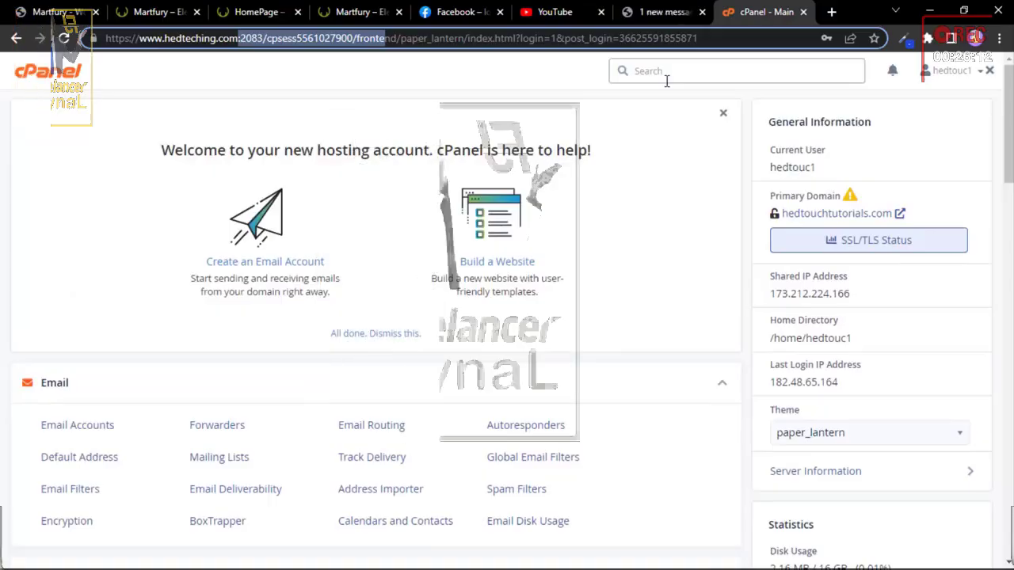
# Step: Search cPanel for "soft", open WordPress Manager by Softaculous, and start a new WordPress installation
pyautogui.click(664, 73)
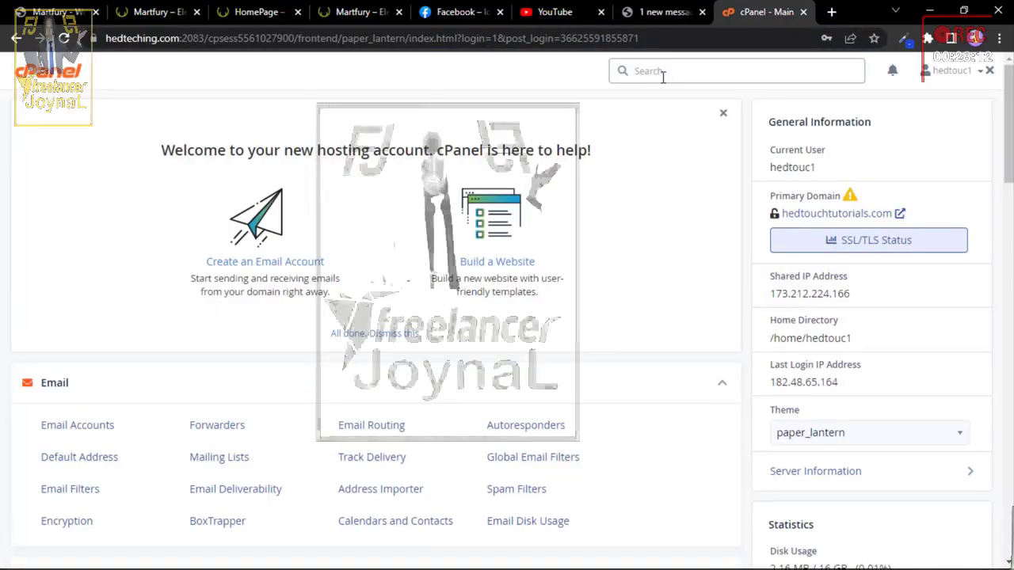
pyautogui.write('soft')
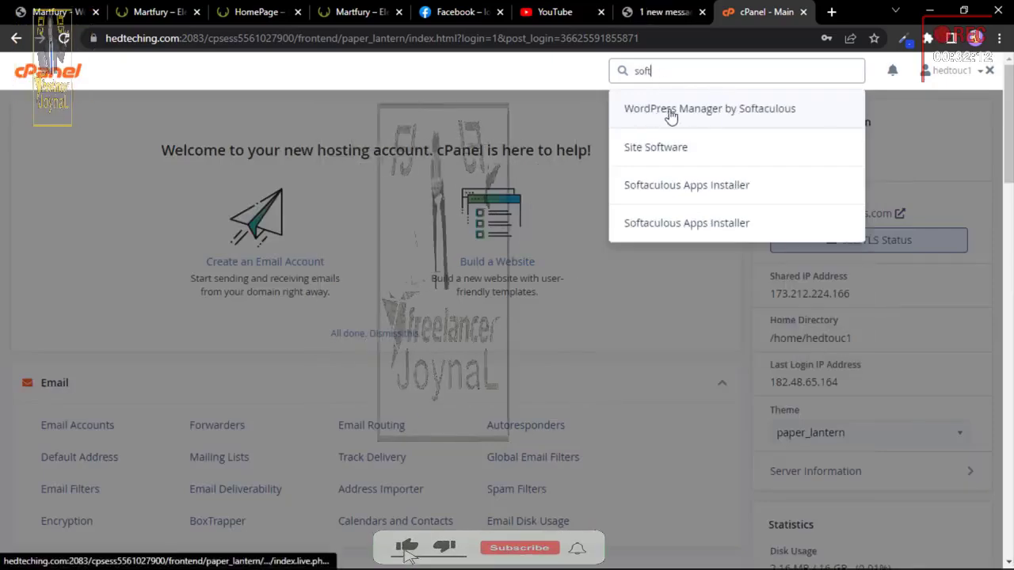
pyautogui.click(721, 113)
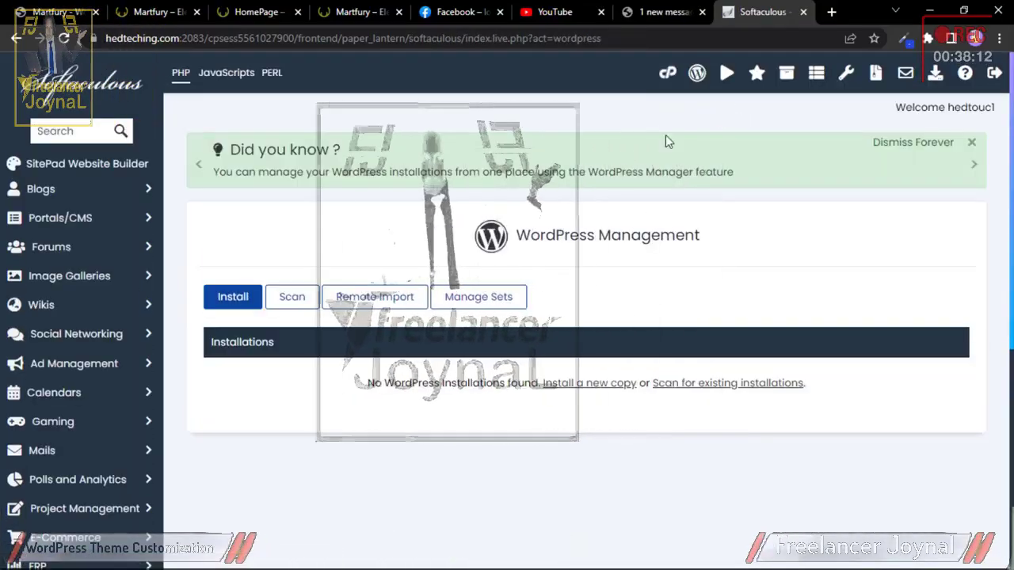
pyautogui.click(230, 301)
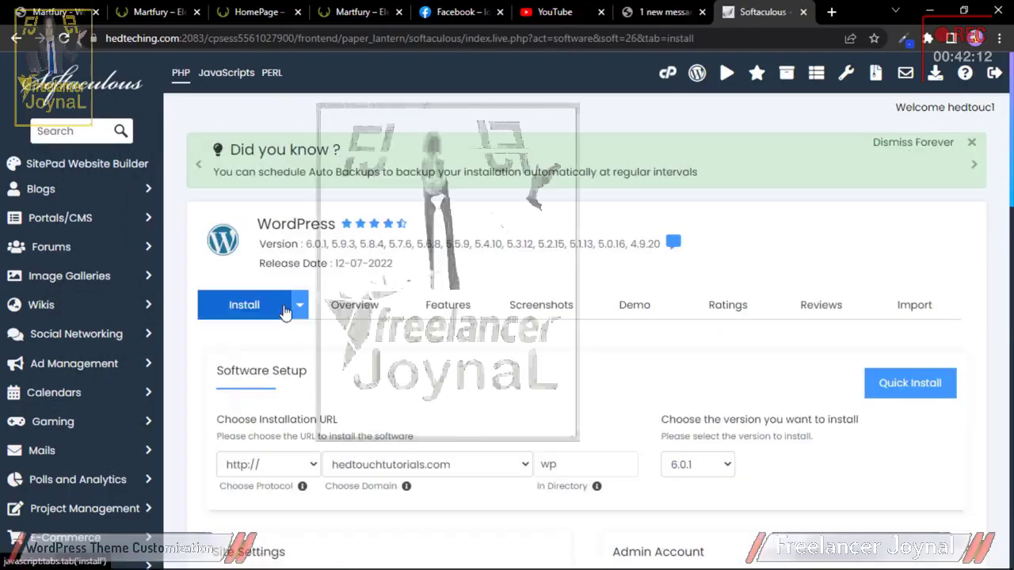
pyautogui.scroll(-1, 347, 408)
pyautogui.scroll(-2, 329, 311)
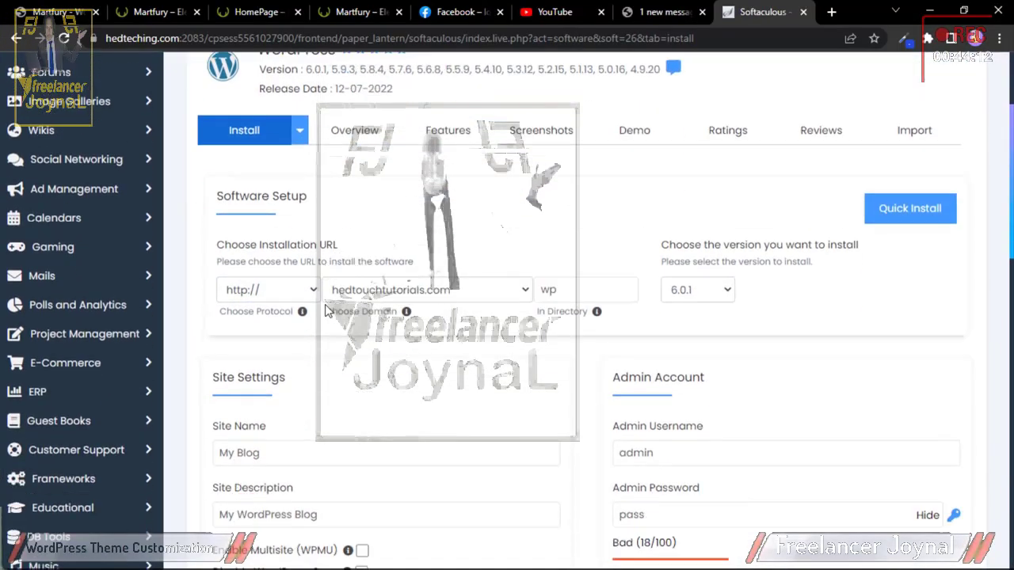
pyautogui.click(235, 247)
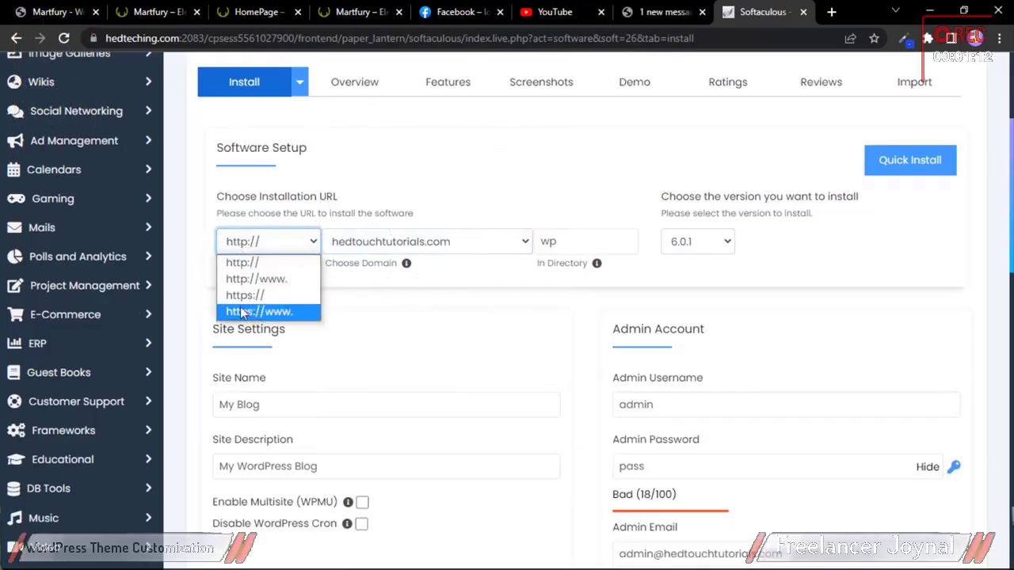
pyautogui.click(265, 313)
pyautogui.click(261, 242)
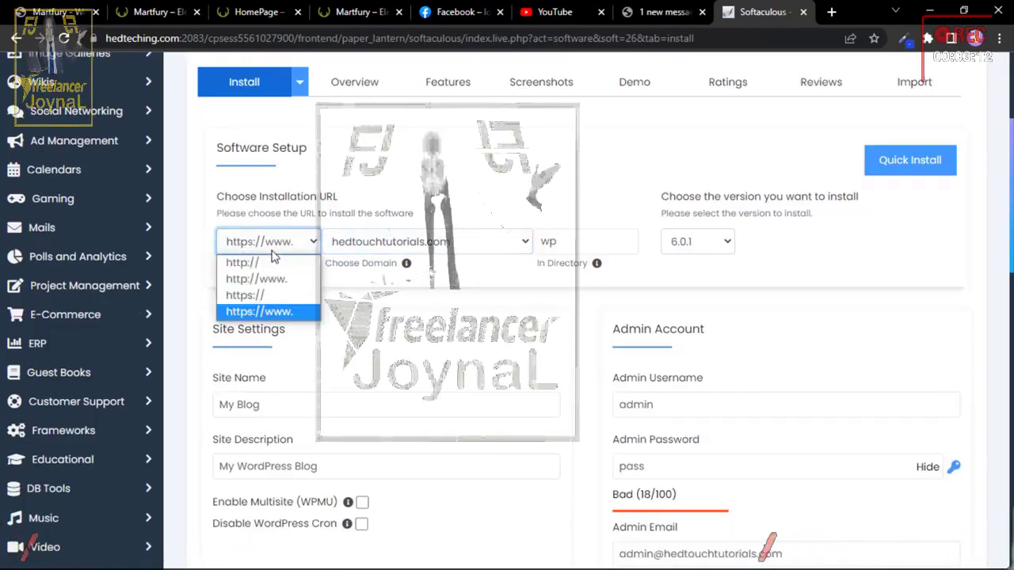
pyautogui.click(248, 300)
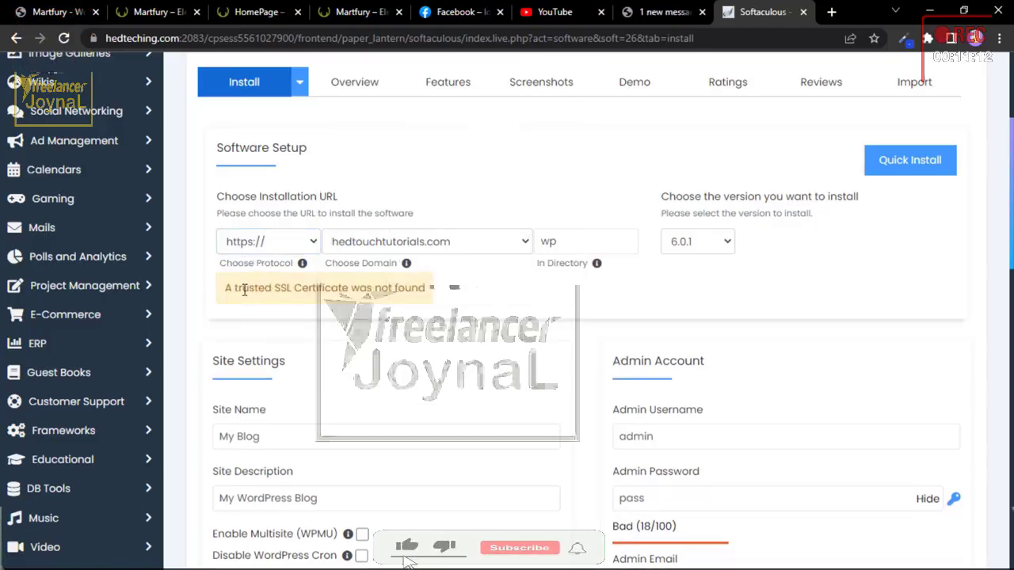
pyautogui.moveTo(241, 288); pyautogui.dragTo(379, 293)
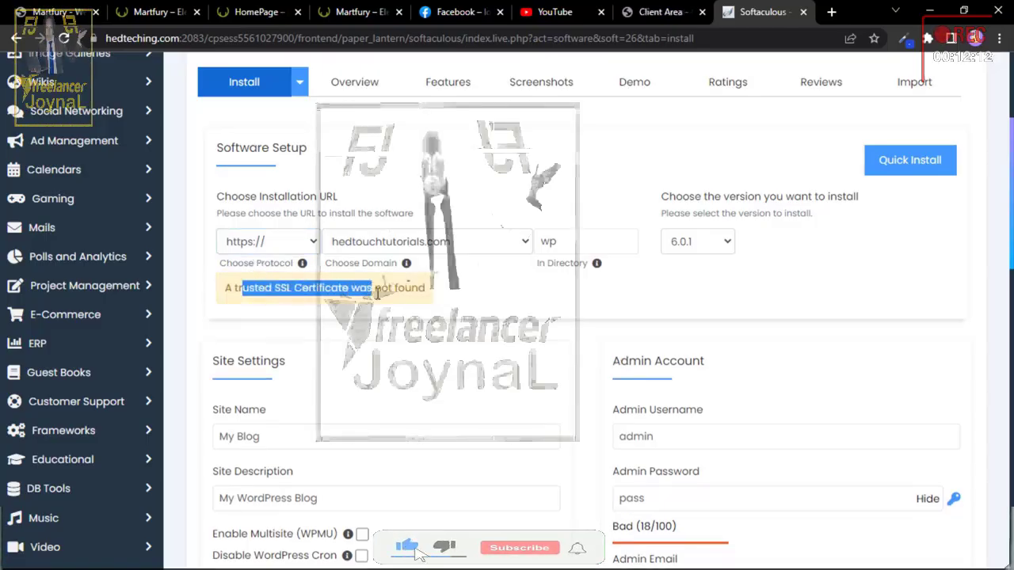
pyautogui.click(253, 248)
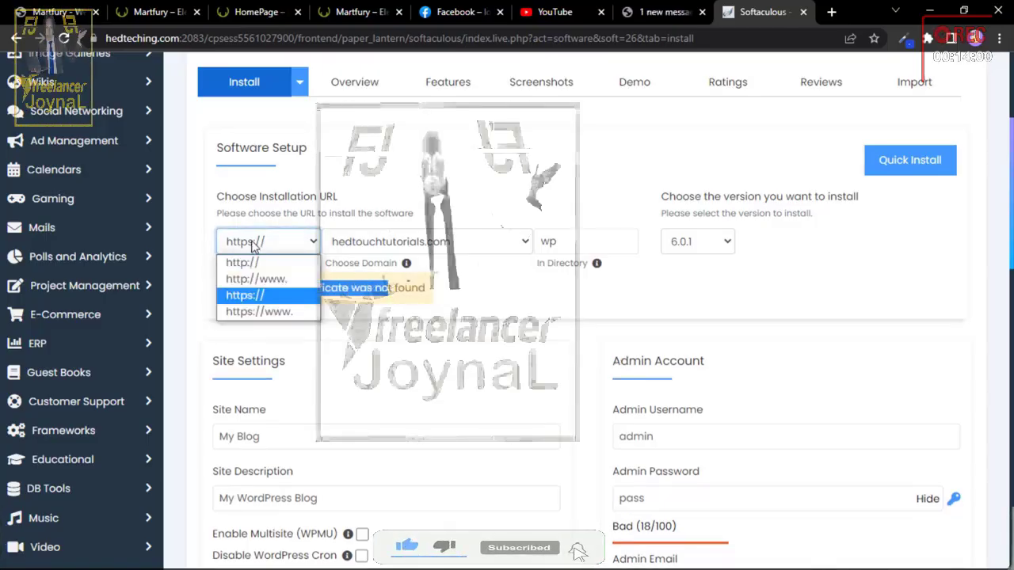
pyautogui.click(268, 309)
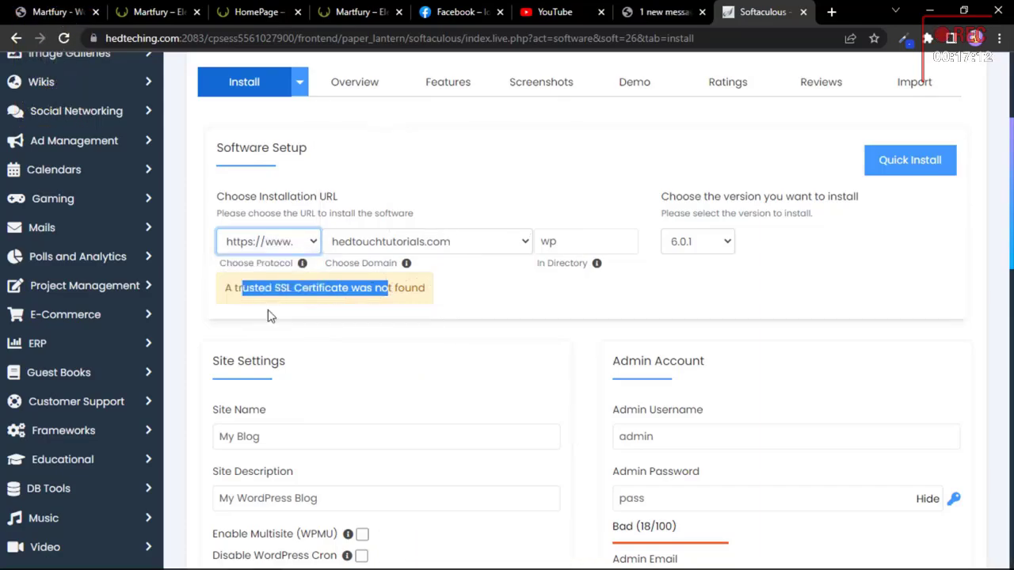
# Step: Keep hedtouchtutorials.com as the installation domain, clear the directory name, and choose WordPress version 6.0.1
pyautogui.click(376, 242)
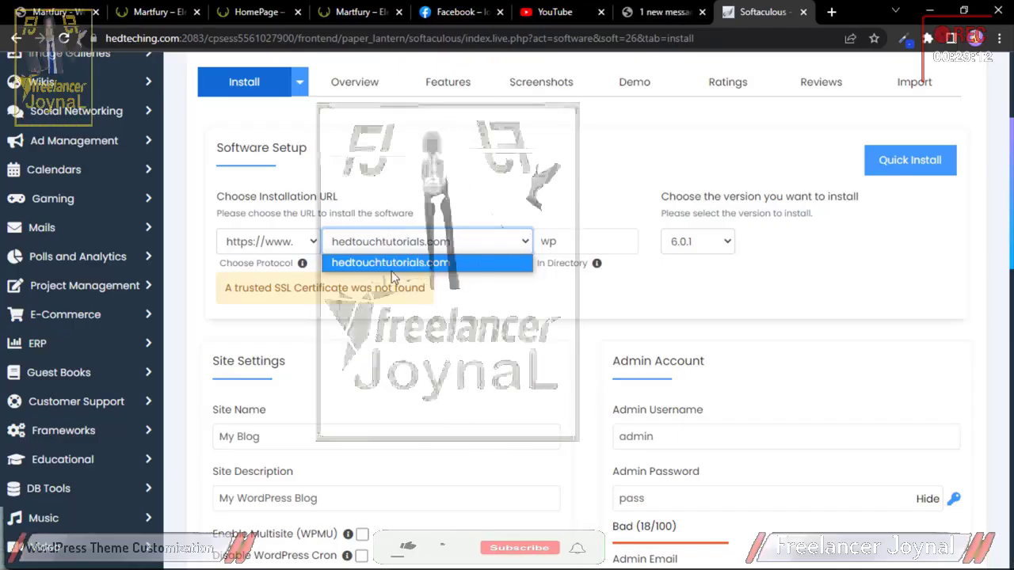
pyautogui.click(541, 248)
pyautogui.doubleClick(558, 244)
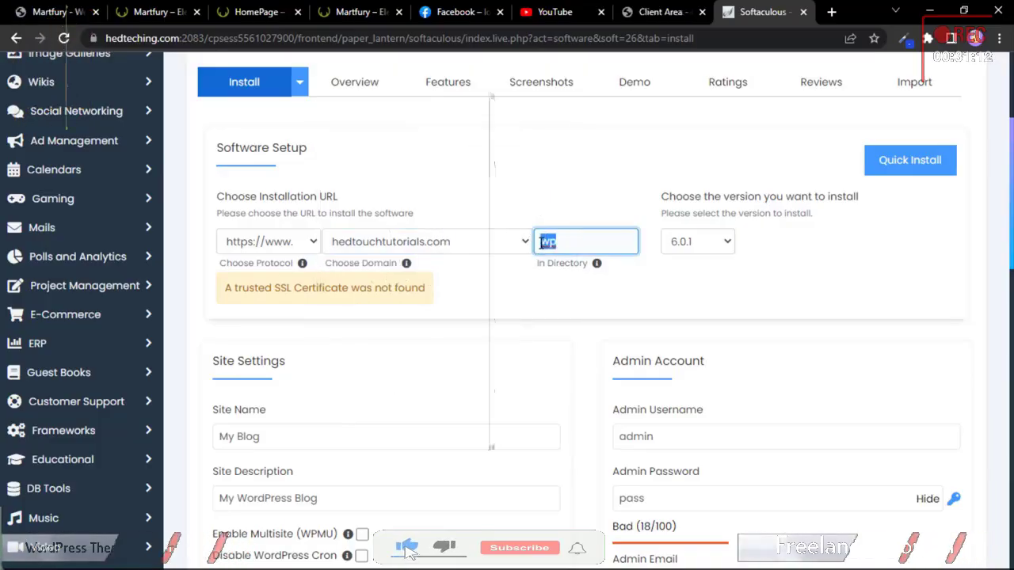
pyautogui.press('BackSpace')
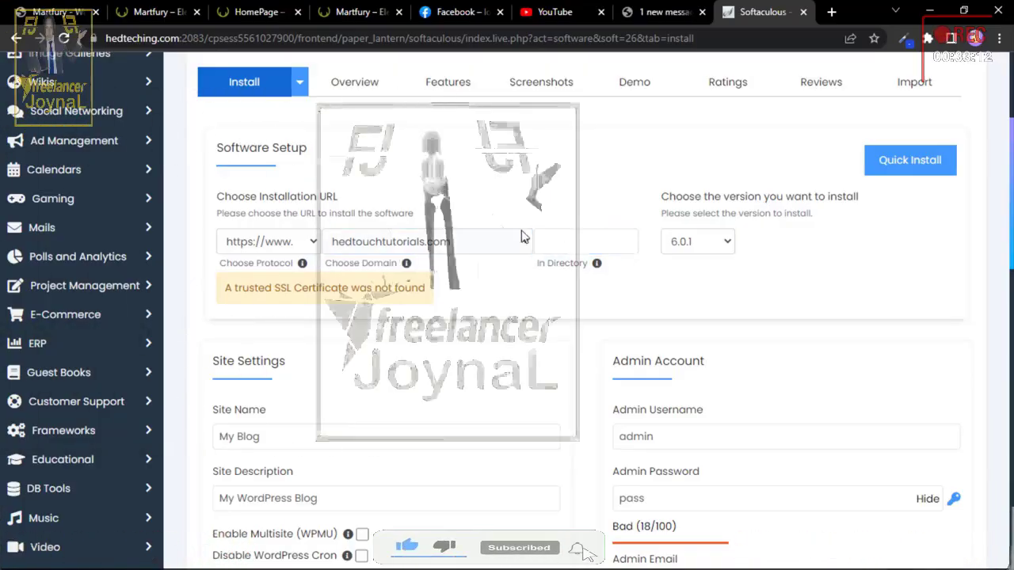
pyautogui.click(553, 243)
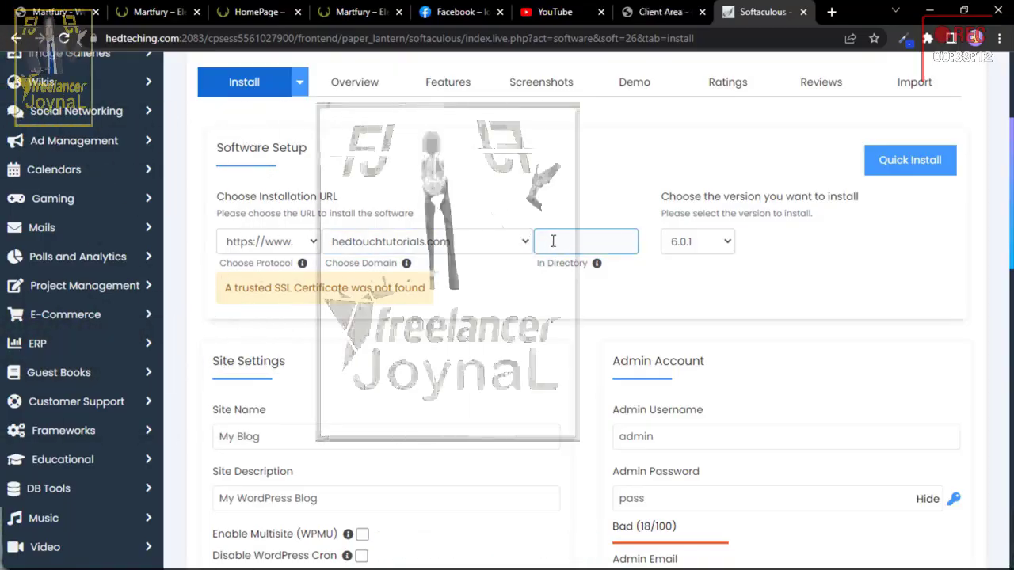
pyautogui.click(680, 244)
pyautogui.click(679, 263)
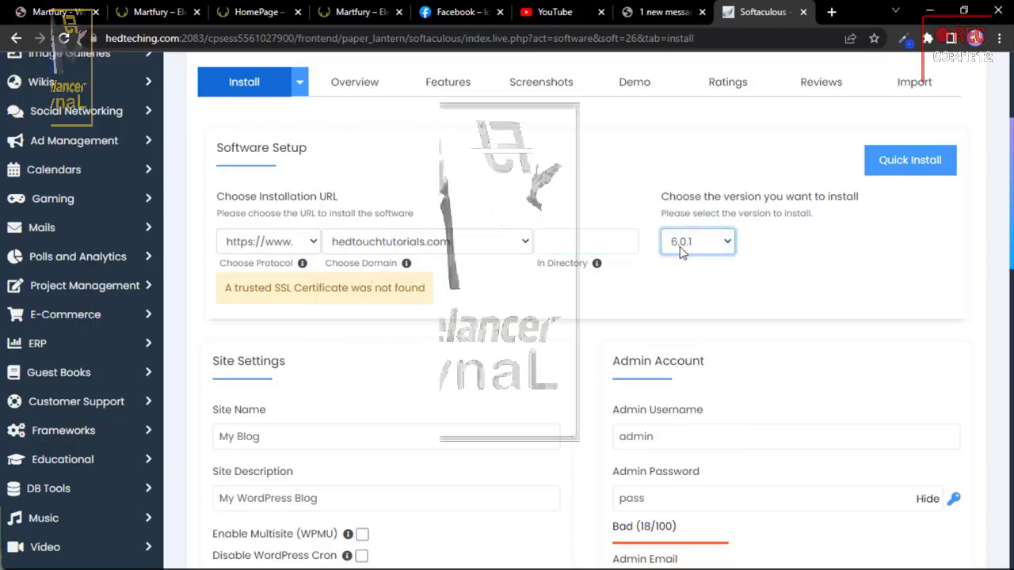
# Step: Replace the site name in the site settings with "Ecommerce Website WordpRess"
pyautogui.scroll(-2, 412, 328)
pyautogui.moveTo(280, 290); pyautogui.dragTo(205, 294)
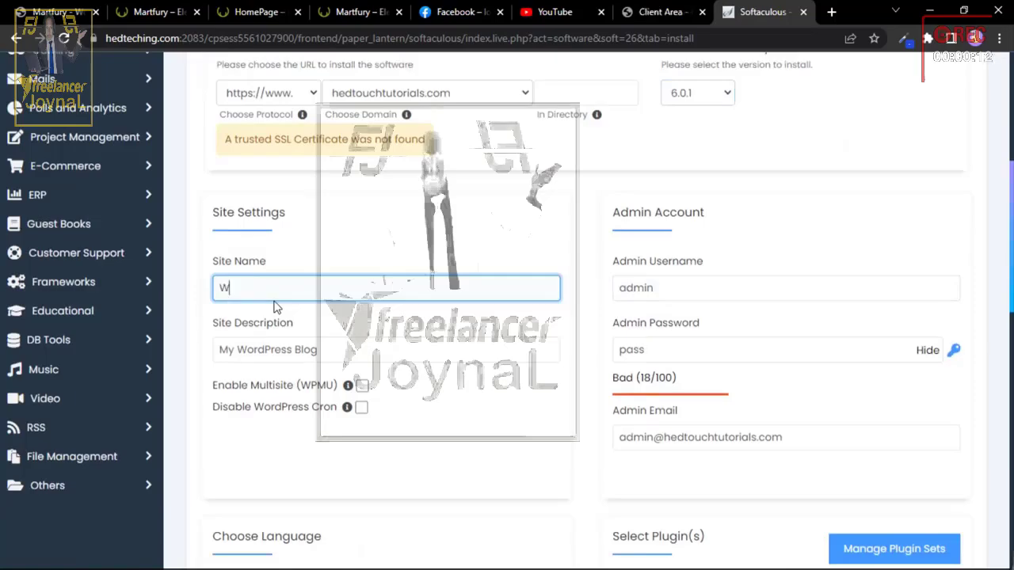
pyautogui.write('Ecommerce')
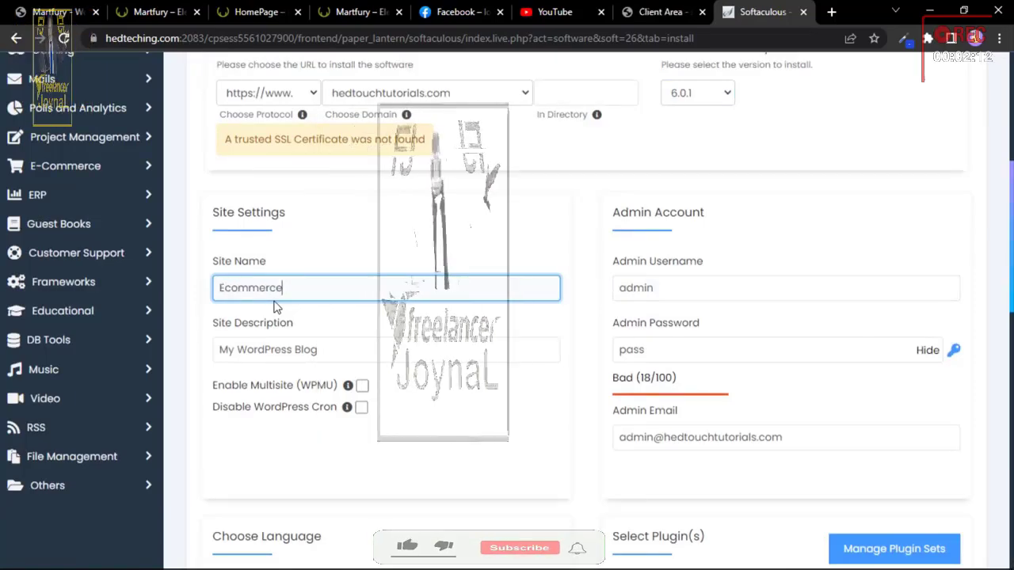
pyautogui.write(' Website Wor')
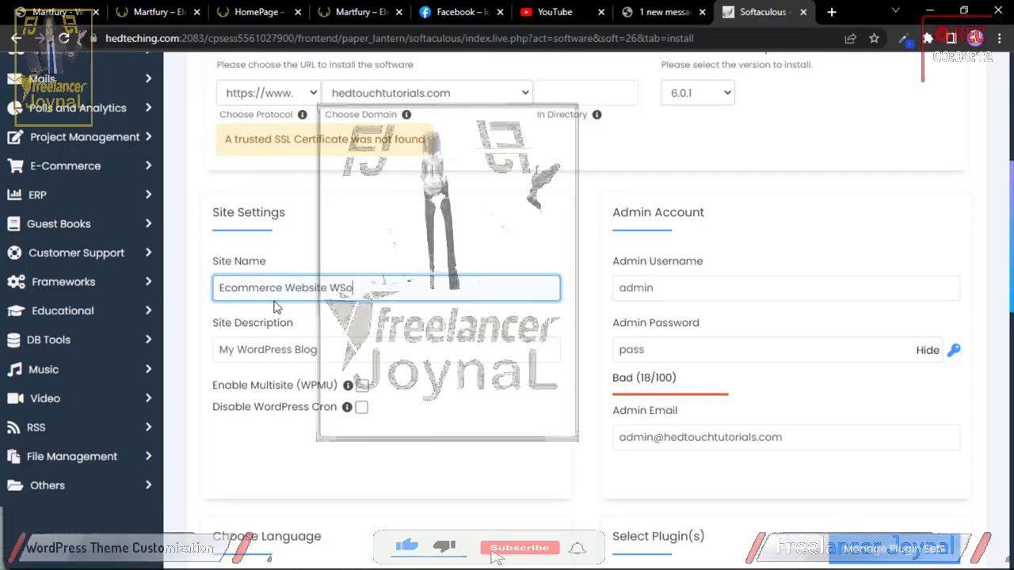
pyautogui.write('dPress')
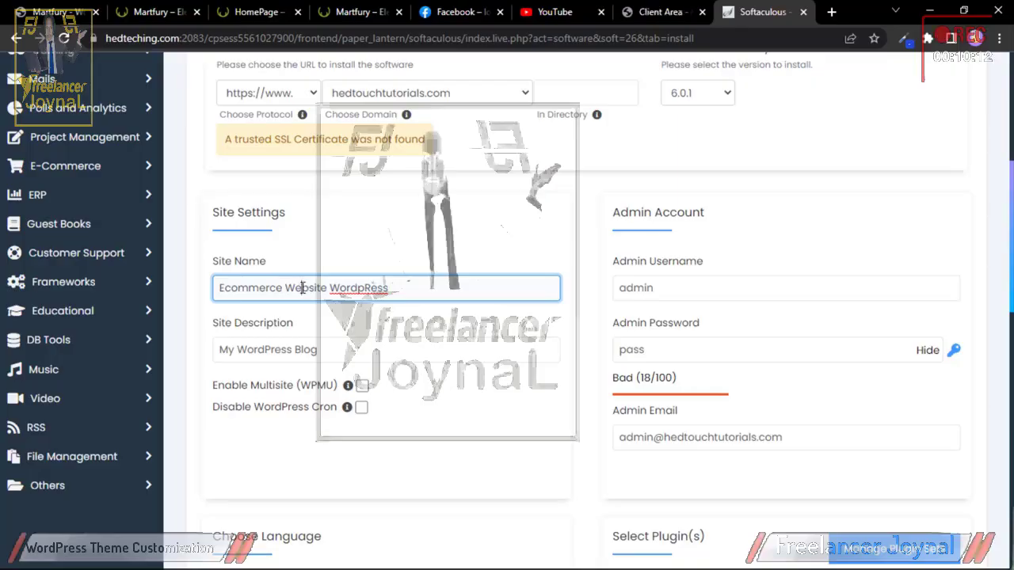
# Step: Replace the site name with "HEDTouch" and set the site description to "Ecommerce Website WordpRess"
pyautogui.press('BackSpace')
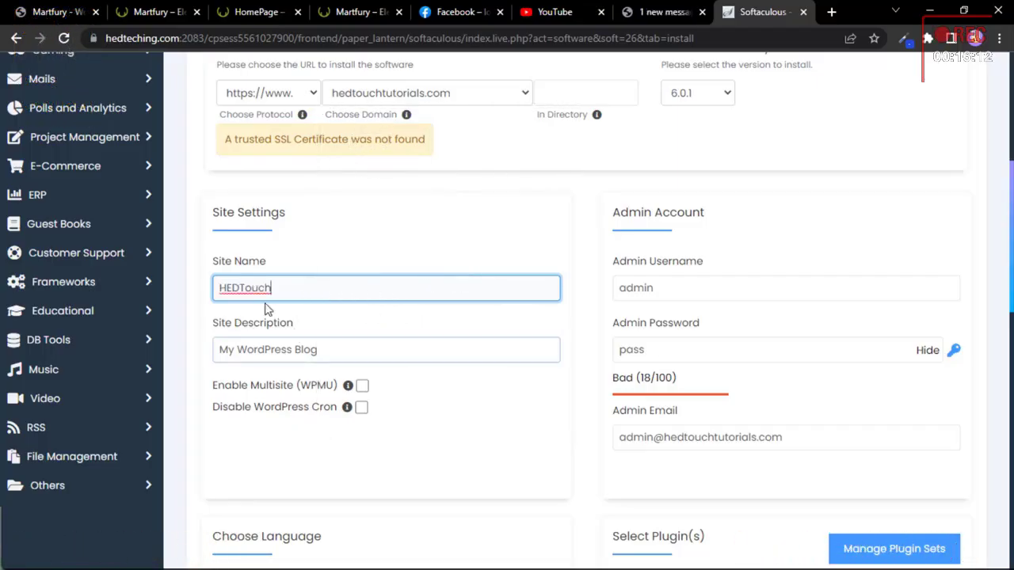
pyautogui.click(292, 349)
pyautogui.tripleClick(292, 349)
pyautogui.write('Ecommerce Website WordPRess')
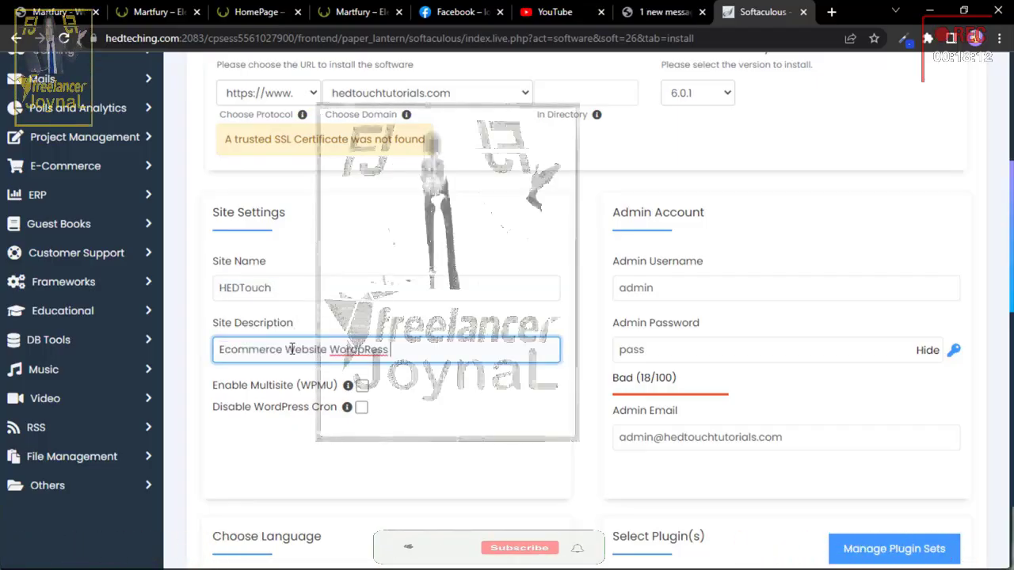
pyautogui.click(285, 287)
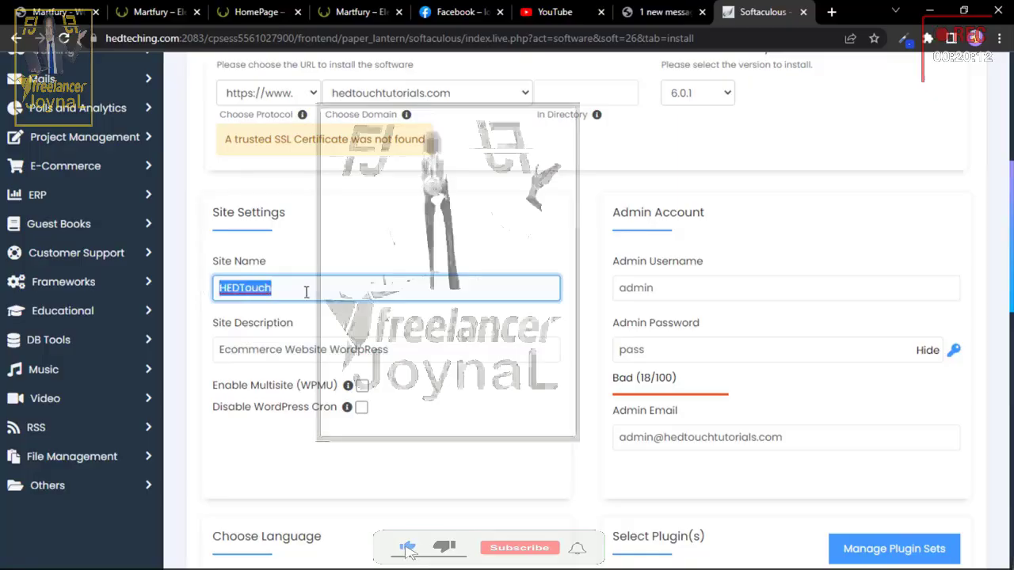
pyautogui.scroll(2, 306, 291)
pyautogui.scroll(-1, 267, 370)
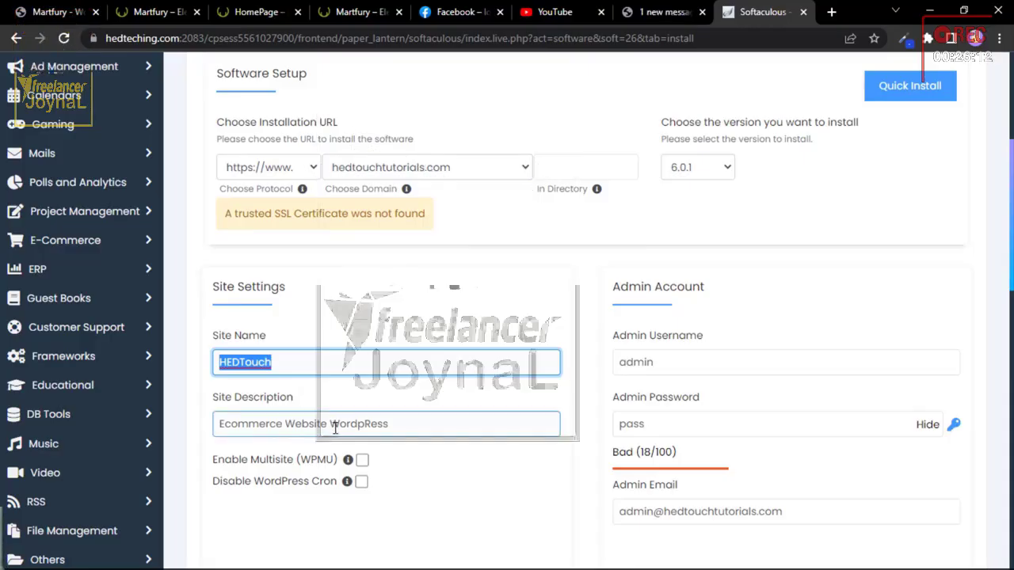
pyautogui.scroll(-1, 396, 448)
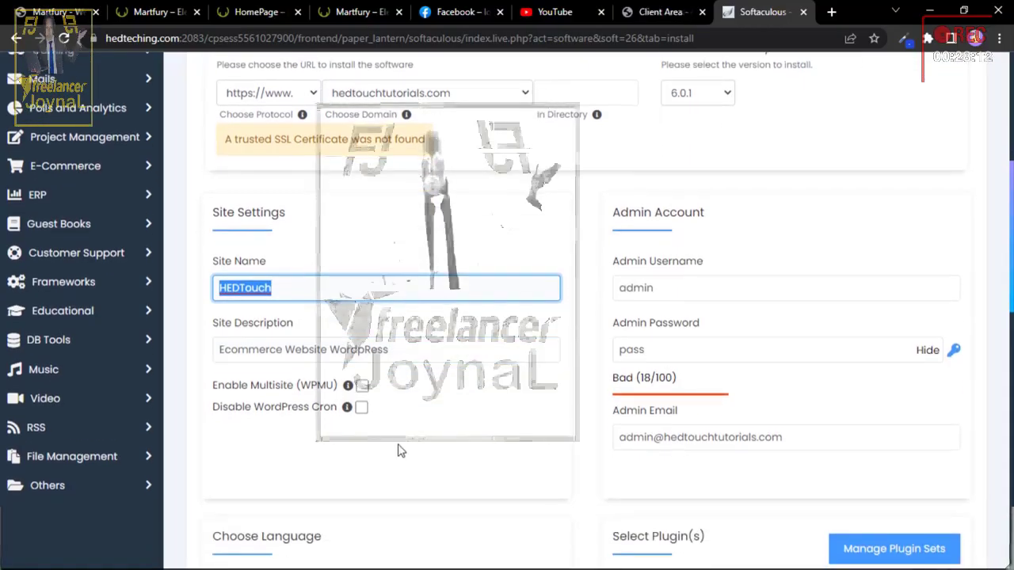
# Step: Set the admin username to "hedtouch", generate a random admin password, and select the generated password
pyautogui.doubleClick(681, 287)
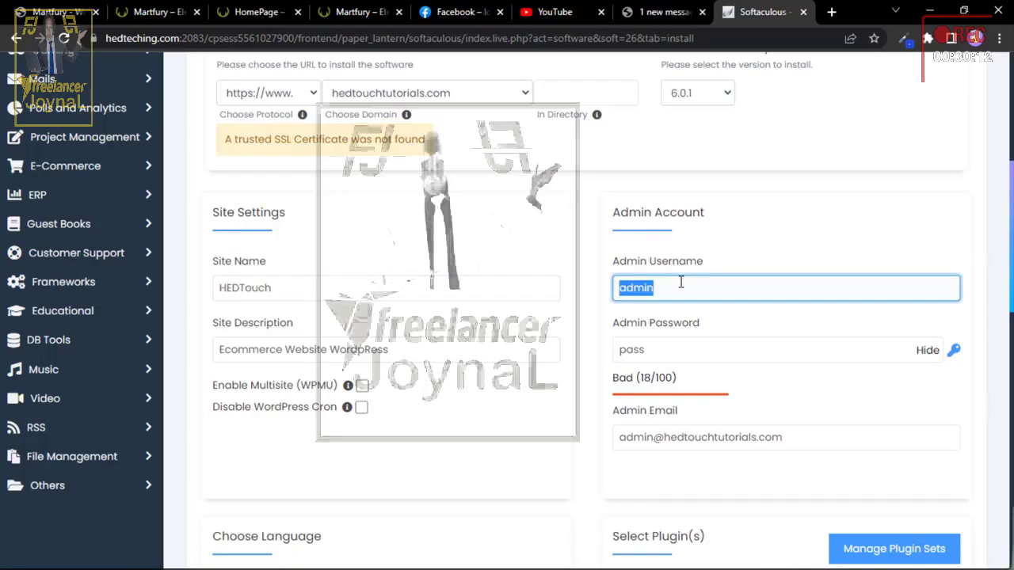
pyautogui.write('hedtou')
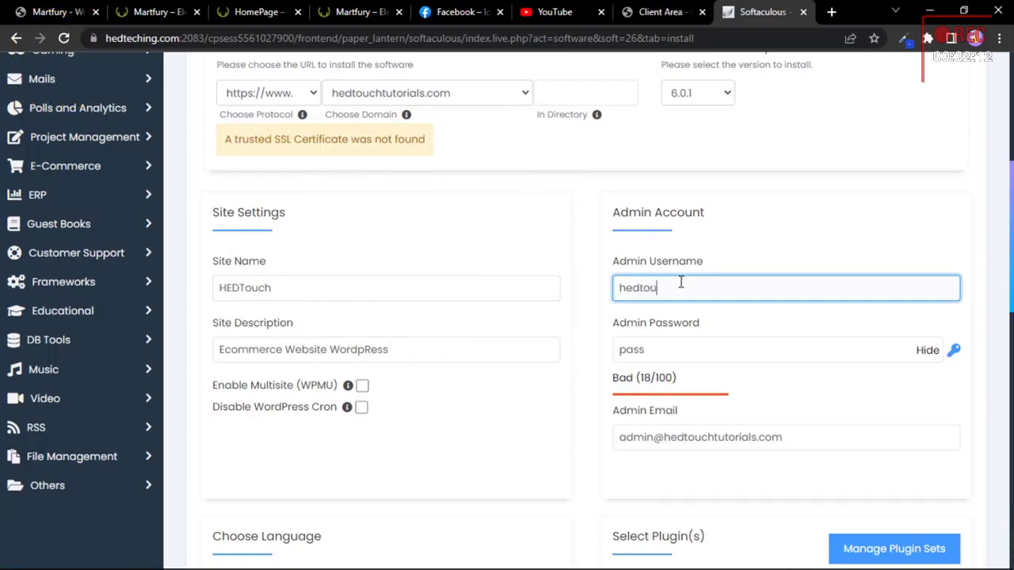
pyautogui.write('ch')
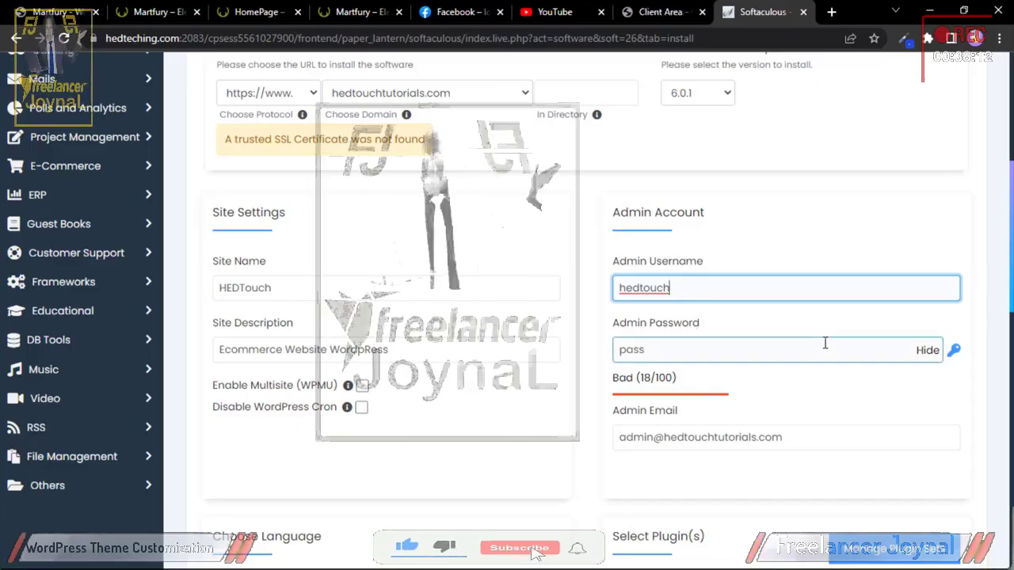
pyautogui.click(955, 352)
pyautogui.click(955, 353)
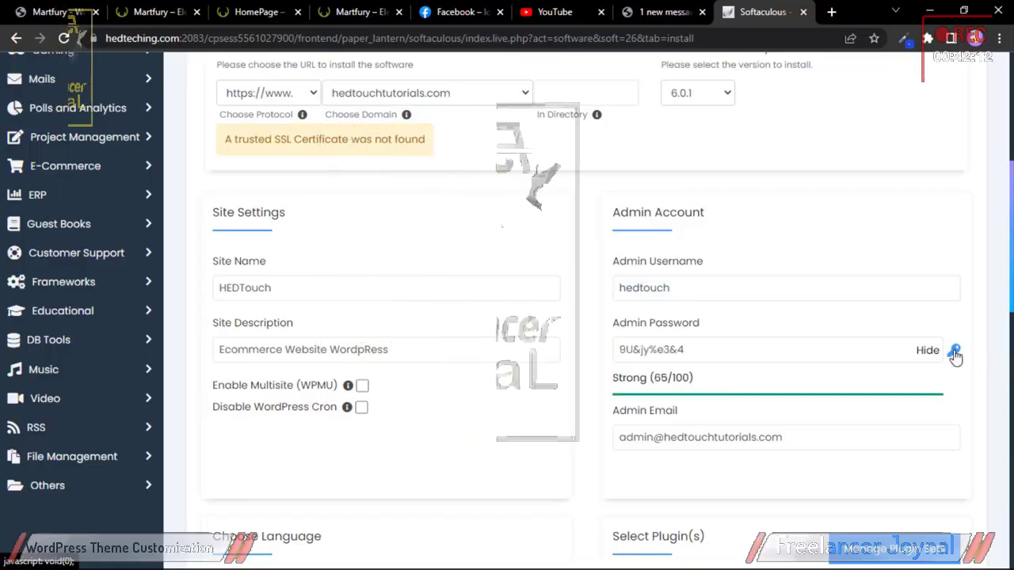
pyautogui.click(954, 352)
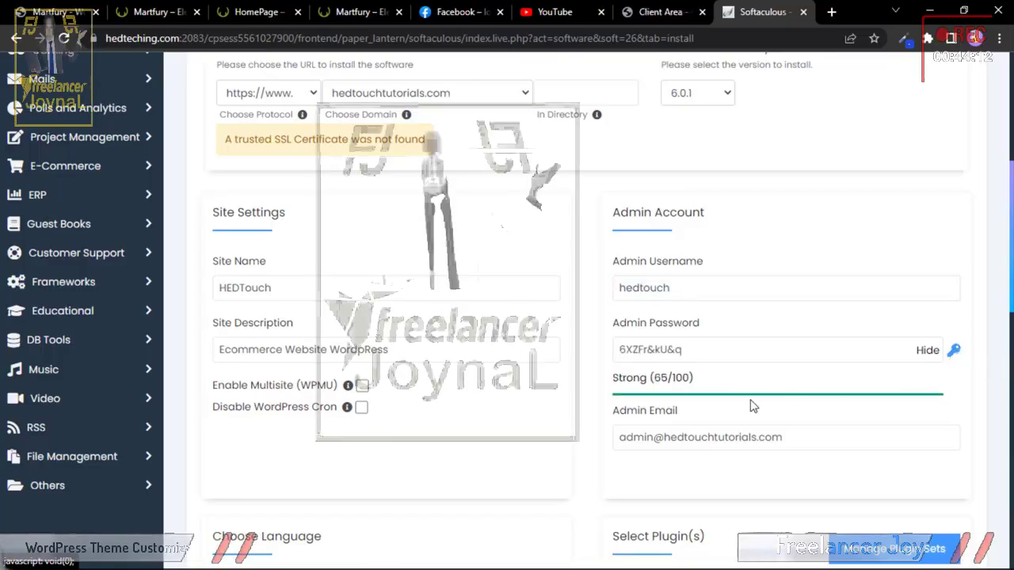
pyautogui.moveTo(700, 351); pyautogui.dragTo(628, 355)
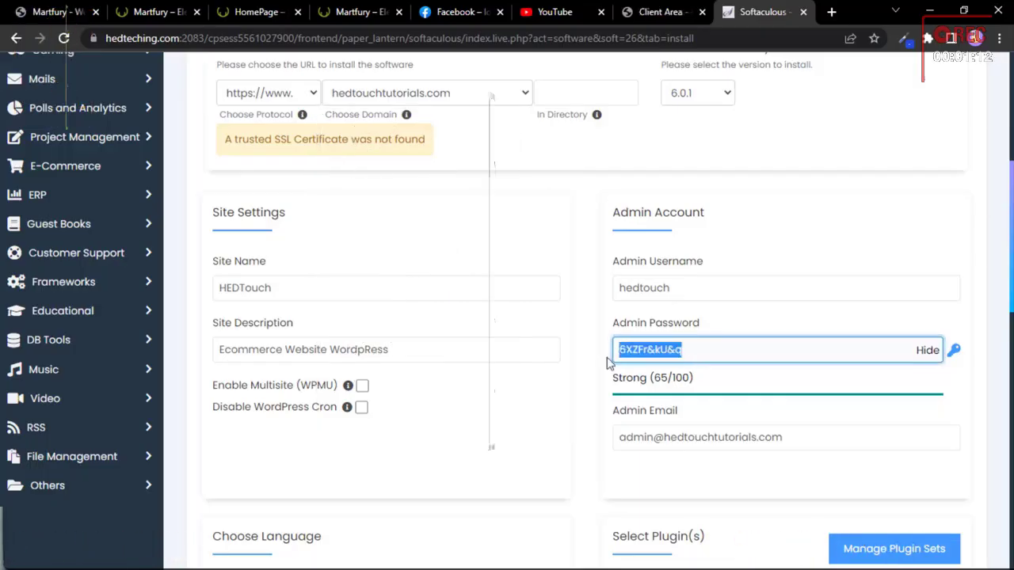
# Step: Check the hosting login details in the New Account Information email in the HED Touch client area, and return to Softaculous
pyautogui.click(661, 12)
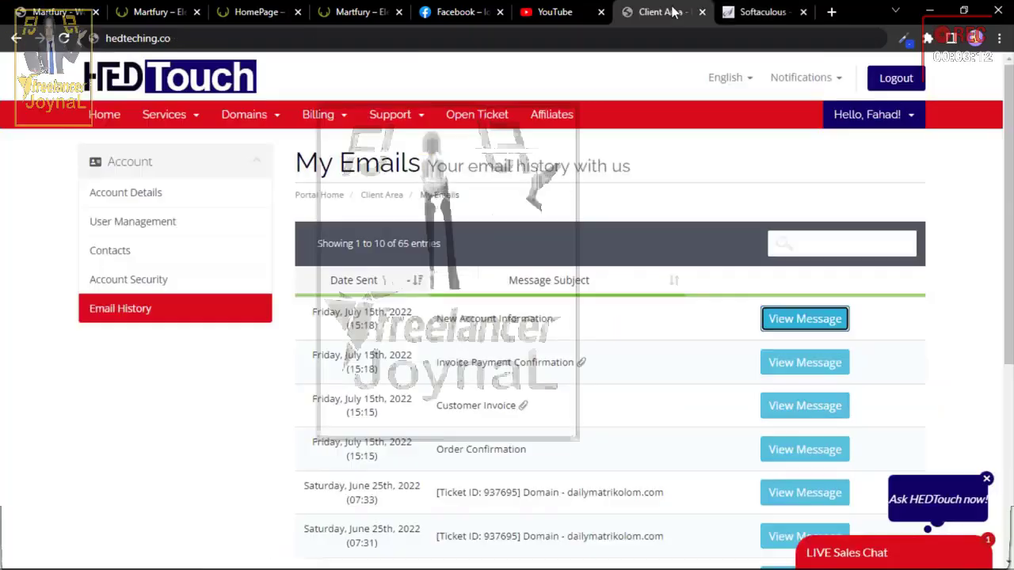
pyautogui.click(796, 318)
pyautogui.scroll(-5, 485, 353)
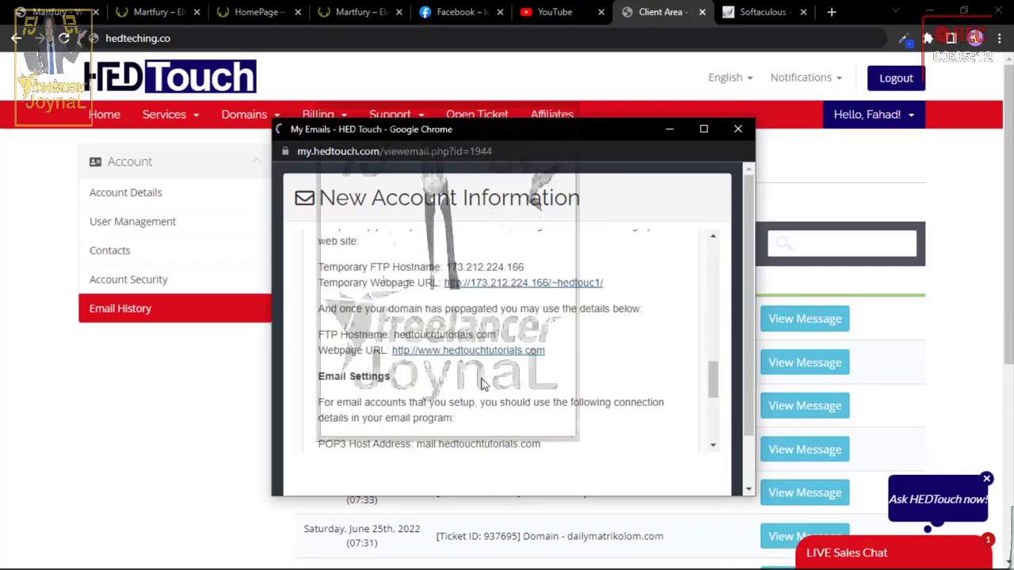
pyautogui.scroll(15, 475, 349)
pyautogui.scroll(-8, 456, 351)
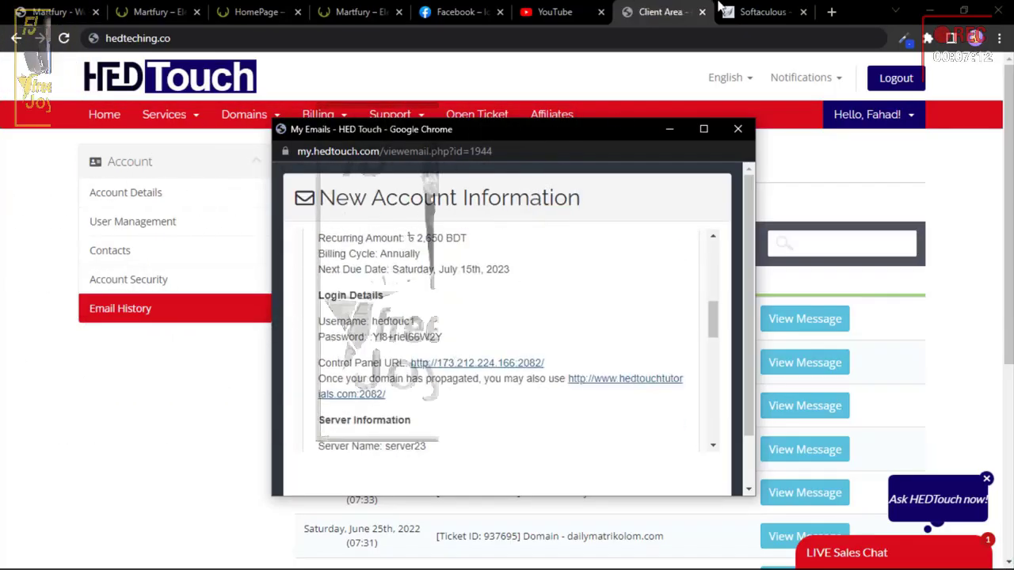
pyautogui.click(745, 10)
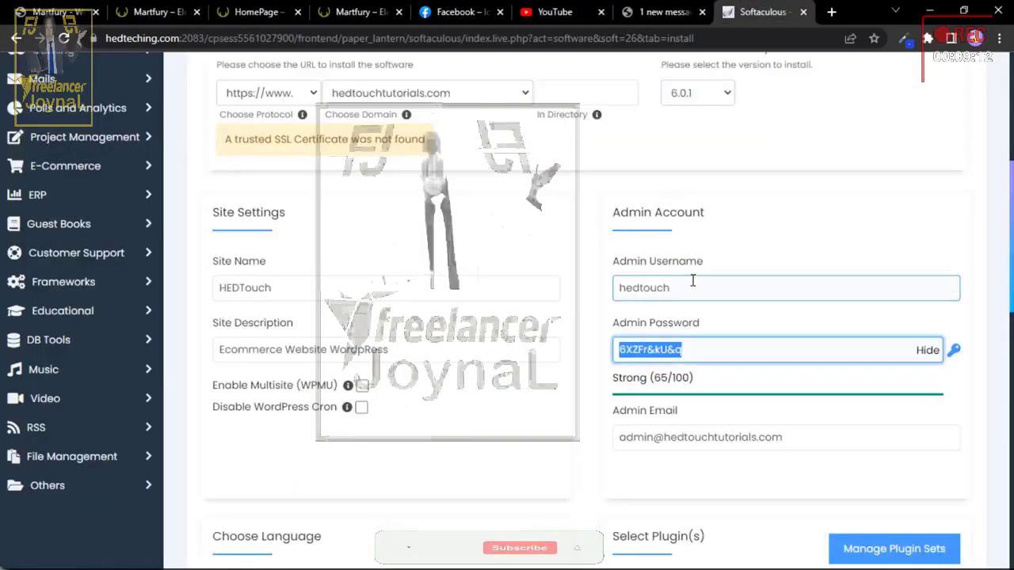
# Step: Leave the language, plugin and theme options at their defaults, install WordPress, and return to the Softaculous installation page
pyautogui.scroll(1, 688, 383)
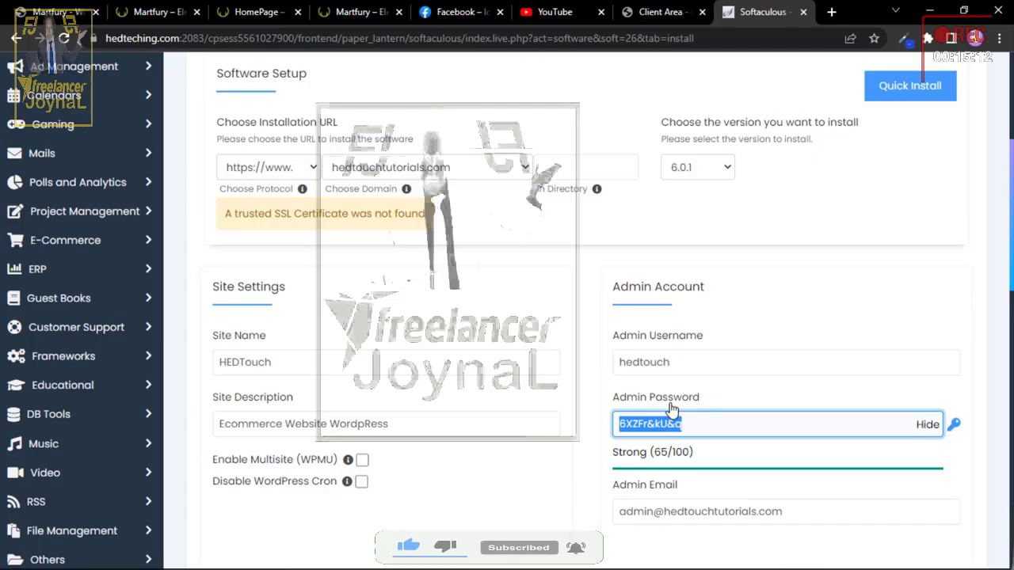
pyautogui.scroll(-4, 672, 409)
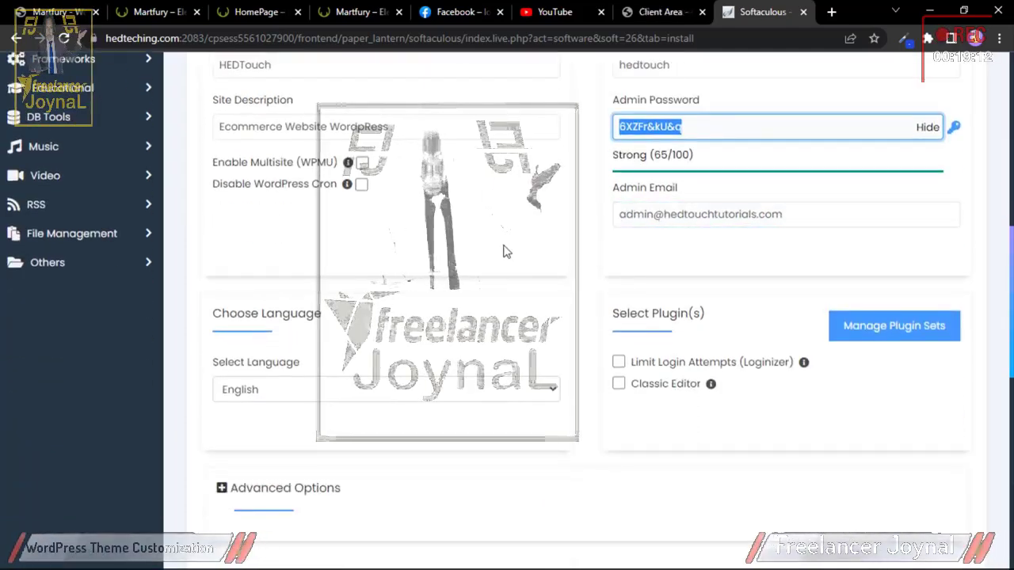
pyautogui.scroll(2, 534, 258)
pyautogui.click(584, 315)
pyautogui.scroll(-2, 584, 314)
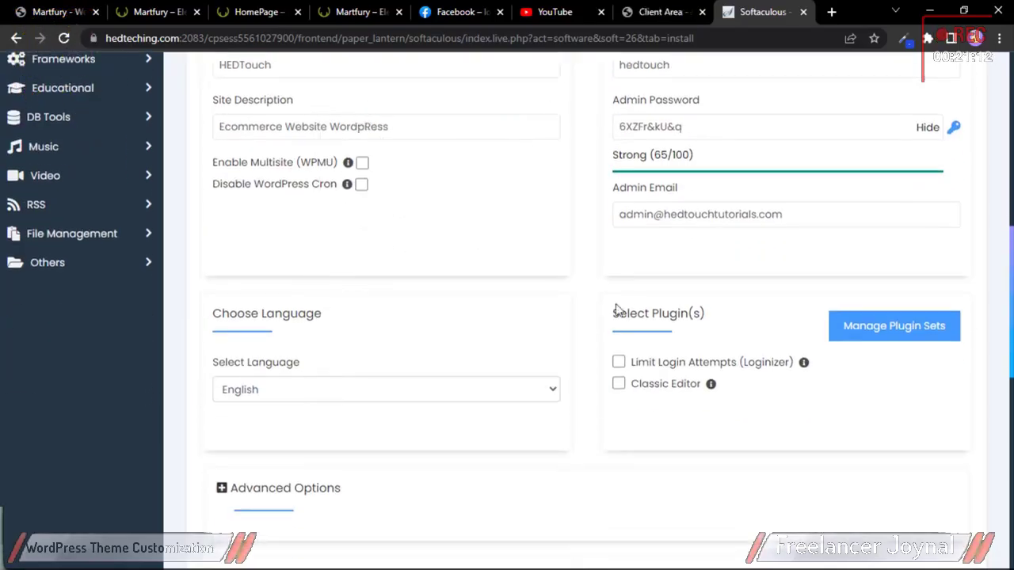
pyautogui.scroll(-8, 586, 301)
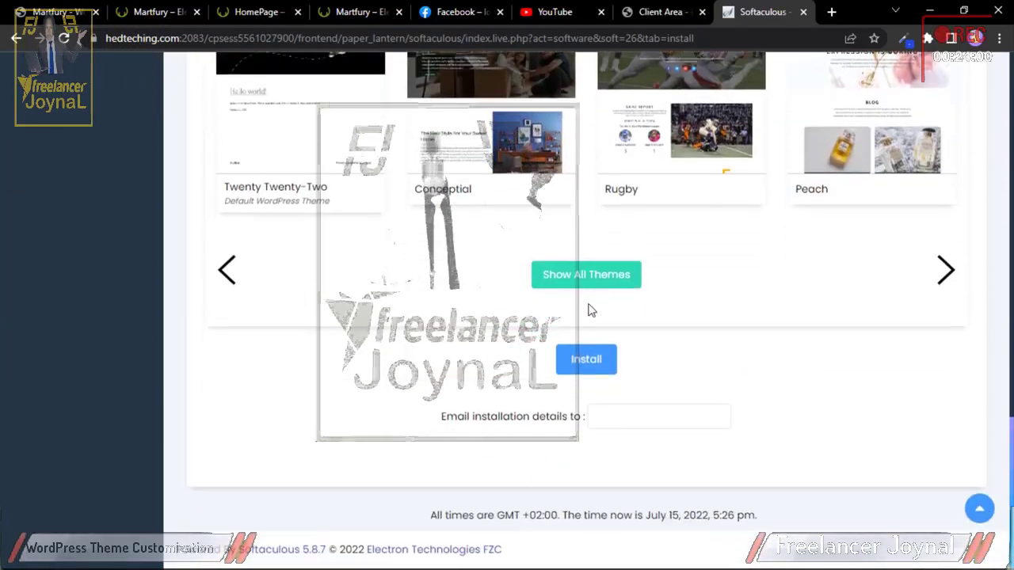
pyautogui.click(582, 357)
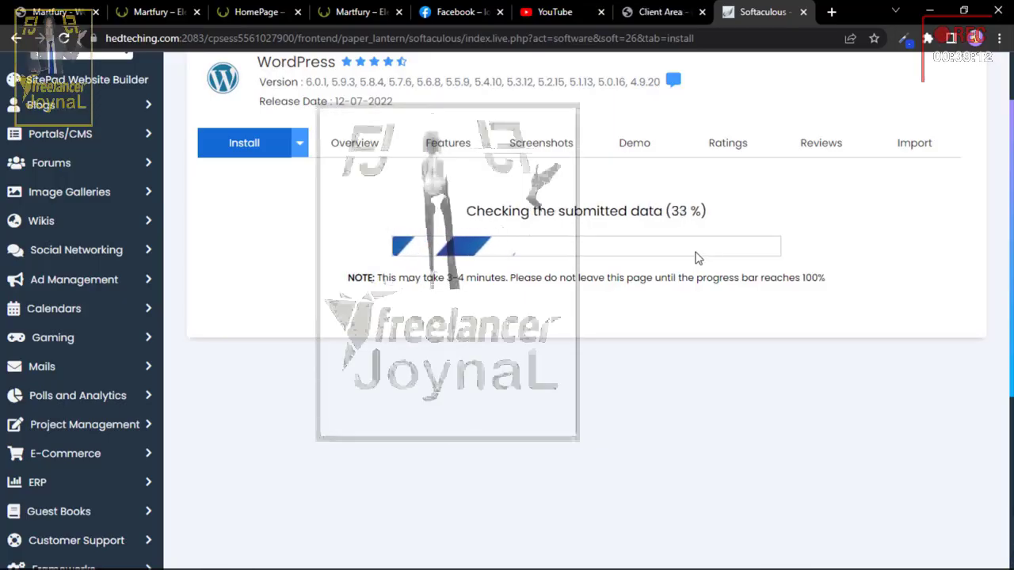
pyautogui.moveTo(448, 278); pyautogui.dragTo(508, 278)
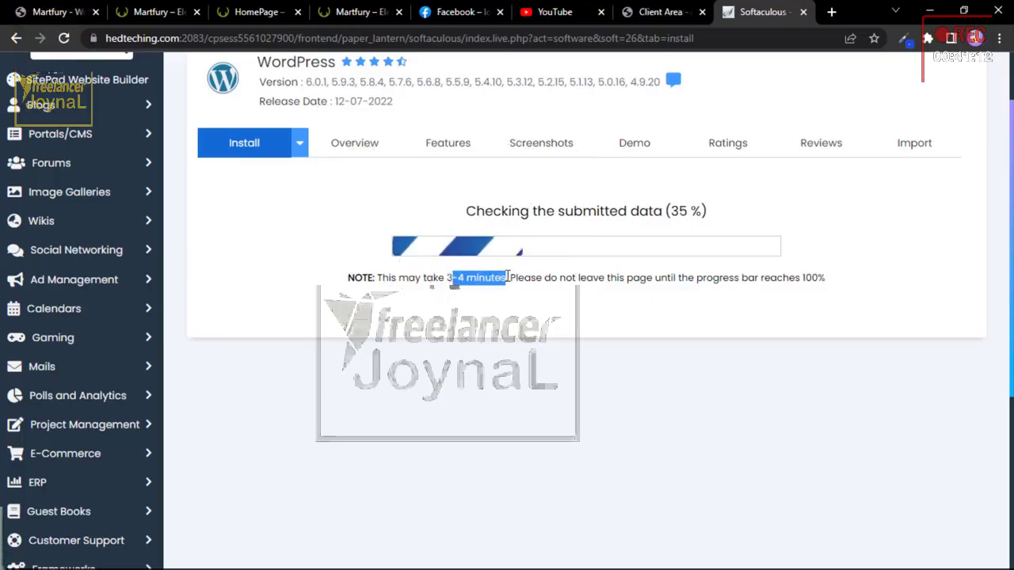
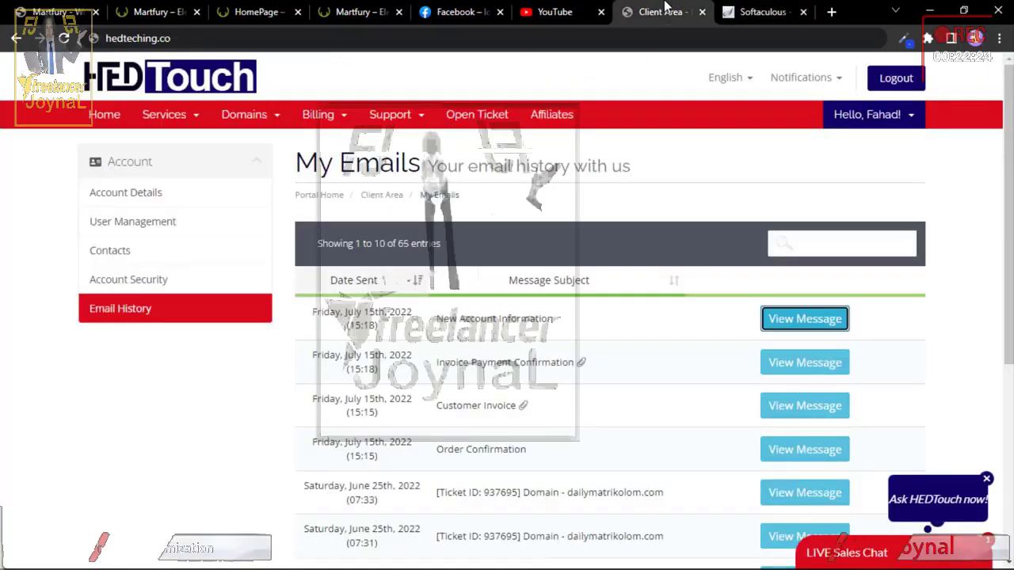
pyautogui.click(729, 11)
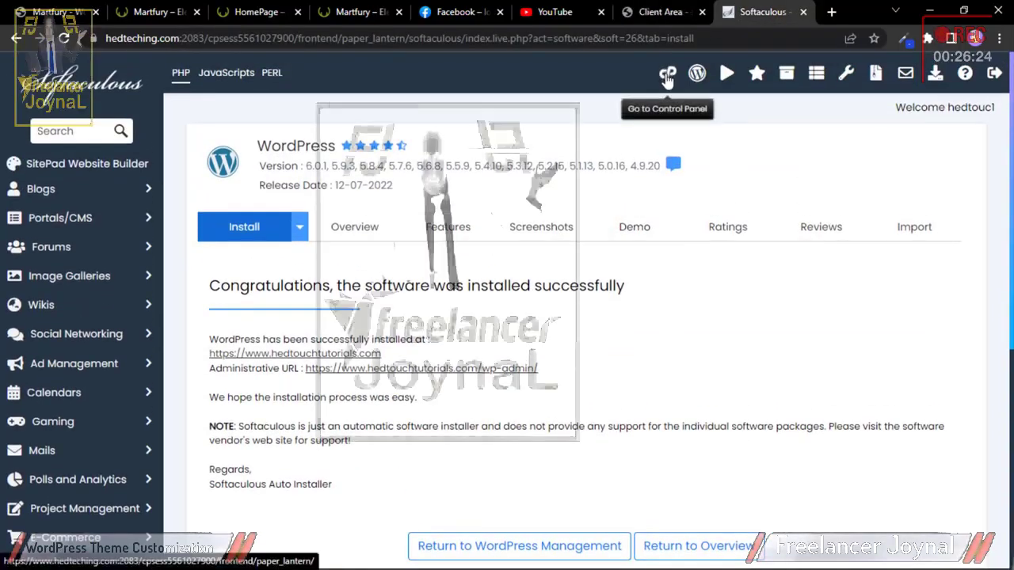
# Step: Open the cPanel control panel in a new browser tab and go to the account's Password & Security page
pyautogui.rightClick(667, 77)
pyautogui.click(689, 86)
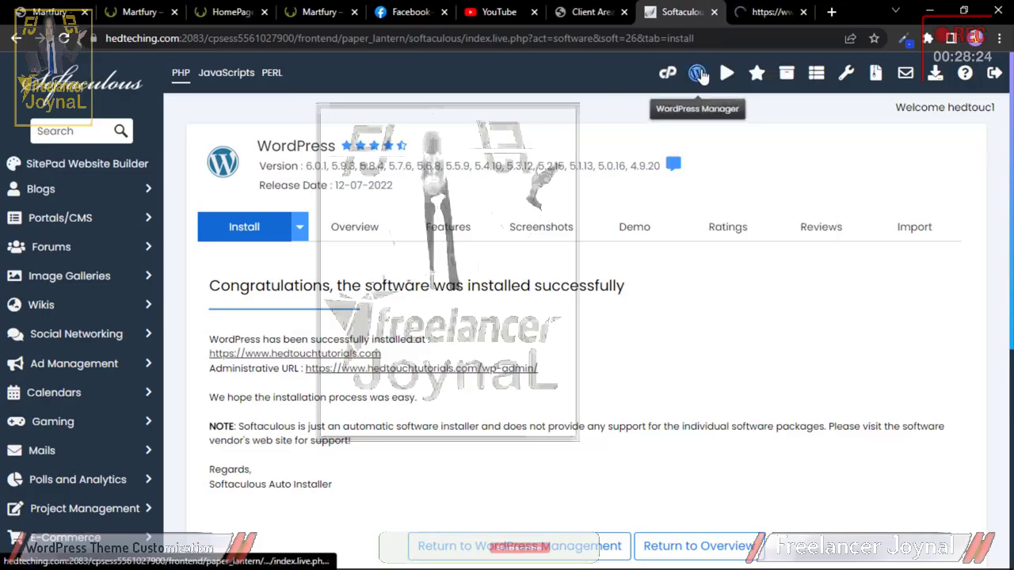
pyautogui.click(761, 11)
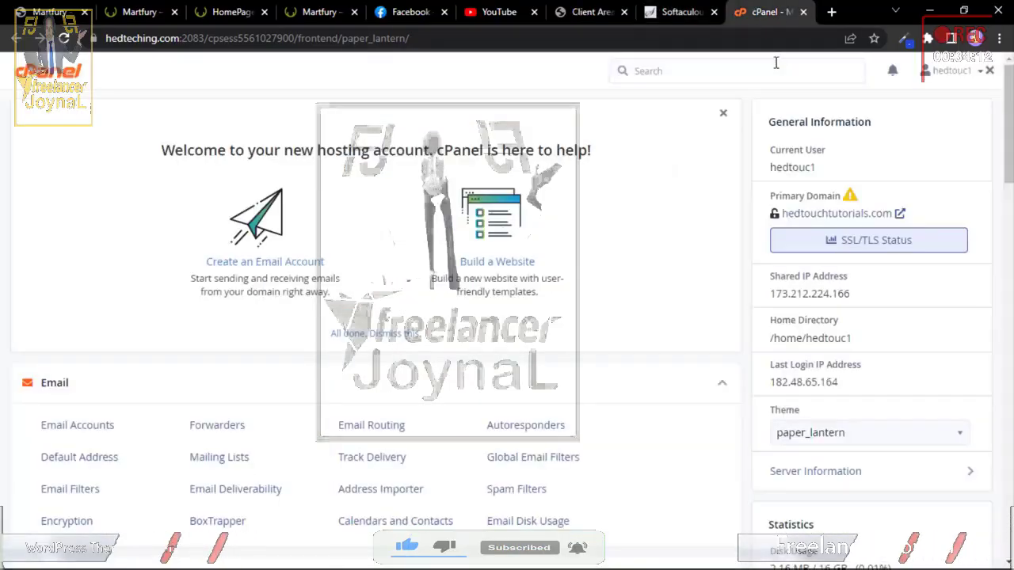
pyautogui.click(947, 71)
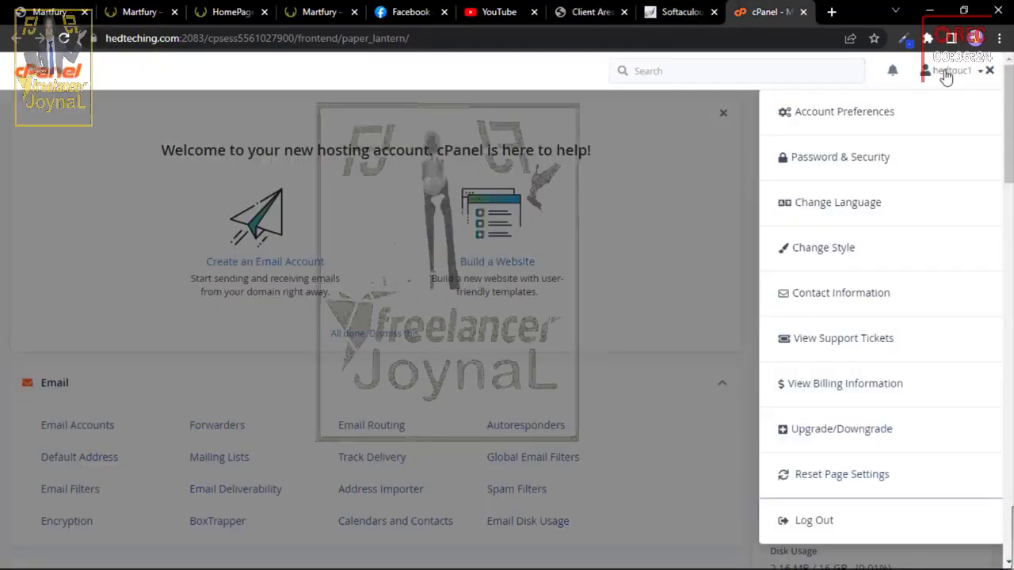
pyautogui.click(832, 163)
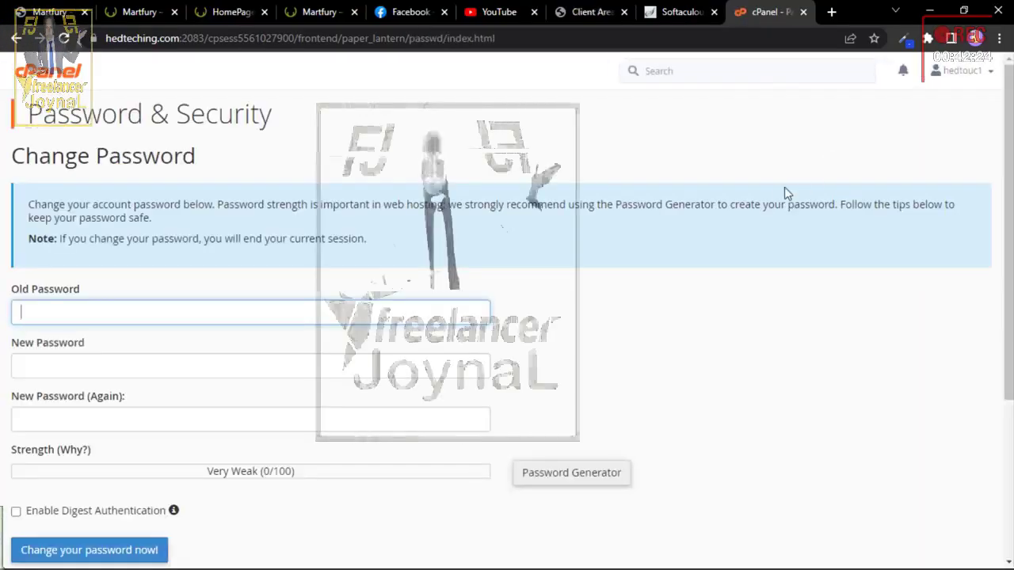
# Step: Check the current login details in the New Account Information email and return to the cPanel password form
pyautogui.scroll(-2, 785, 187)
pyautogui.click(602, 11)
pyautogui.click(802, 319)
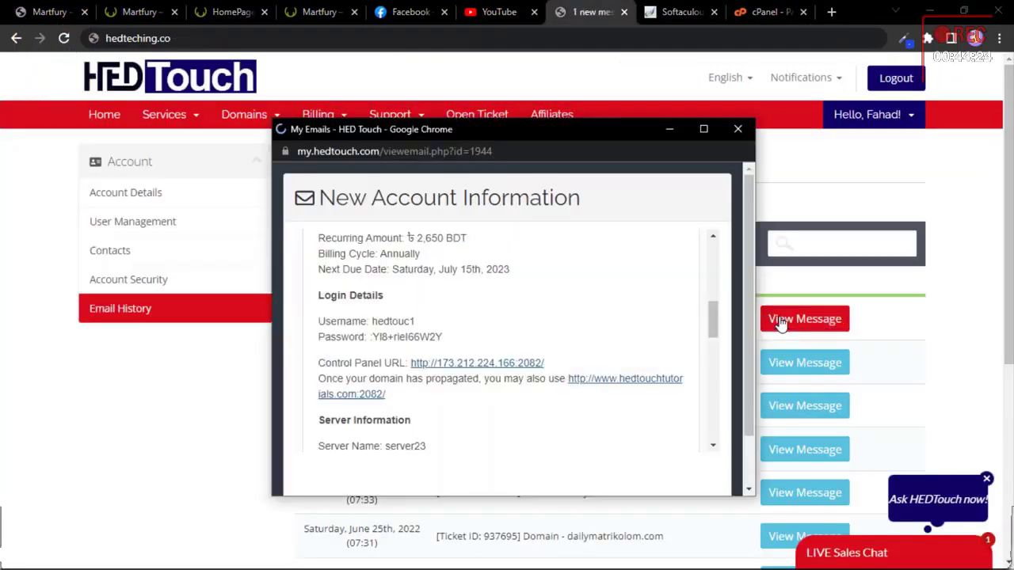
pyautogui.click(750, 13)
pyautogui.click(166, 294)
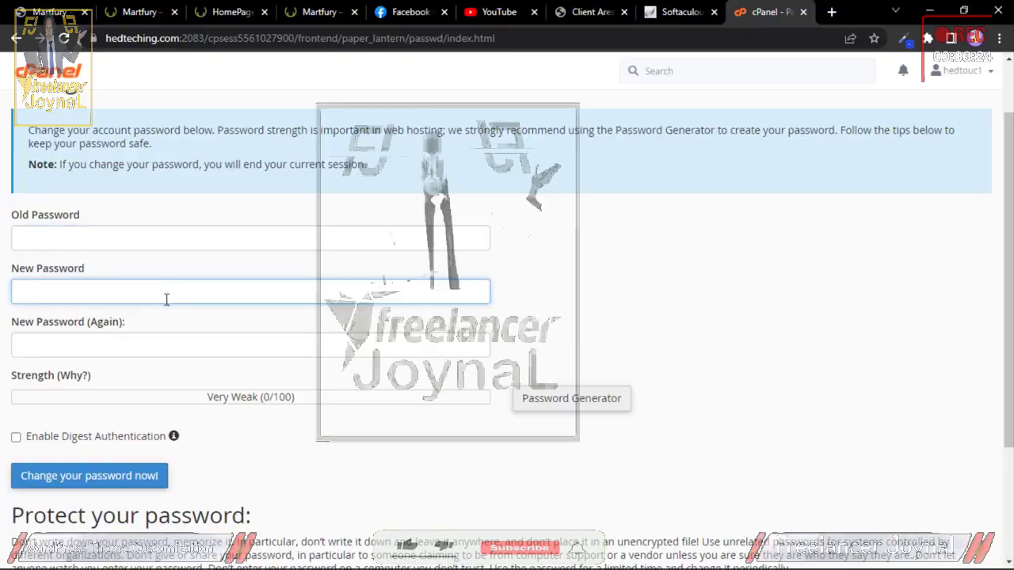
pyautogui.write('*******')
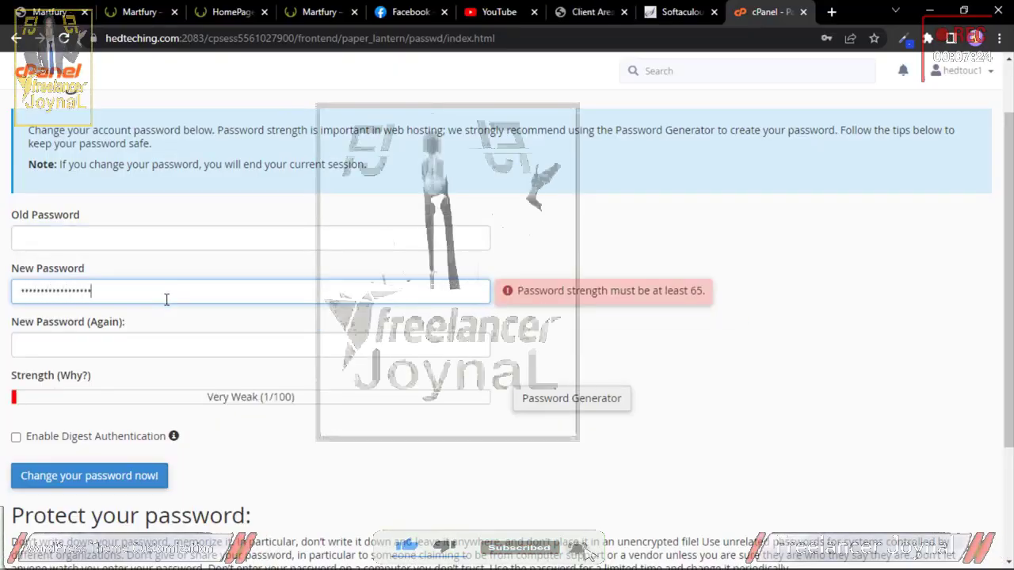
pyautogui.press('BackSpace')
pyautogui.press('BackSpace')
pyautogui.press('BackSpace')
pyautogui.press('BackSpace')
pyautogui.press('BackSpace')
pyautogui.press('BackSpace')
pyautogui.press('BackSpace')
pyautogui.press('BackSpace')
pyautogui.press('BackSpace')
pyautogui.press('BackSpace')
pyautogui.press('BackSpace')
pyautogui.press('BackSpace')
pyautogui.press('BackSpace')
pyautogui.press('BackSpace')
pyautogui.press('BackSpace')
pyautogui.press('BackSpace')
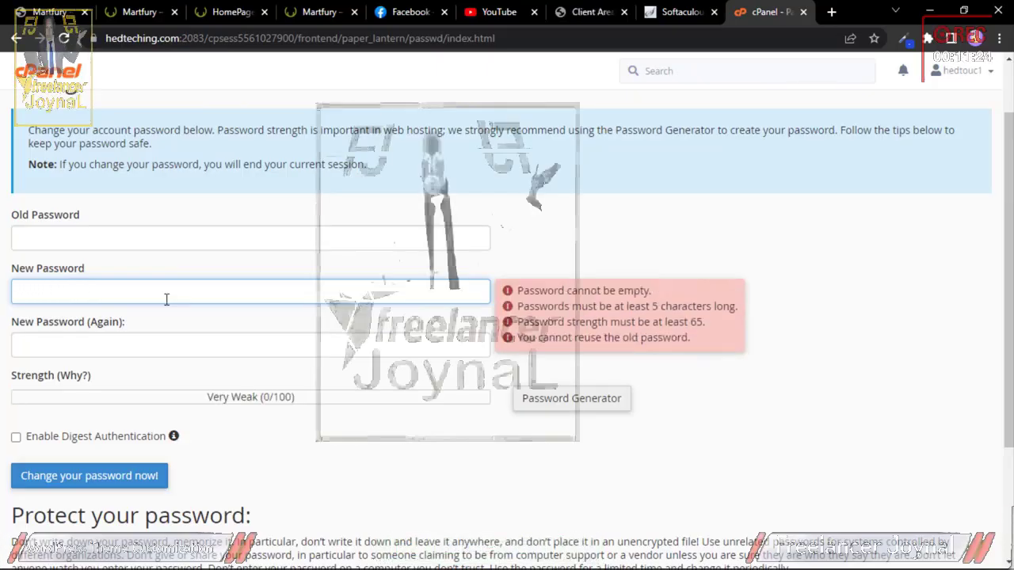
# Step: Enter a stronger new cPanel account password in the New Password field of the password change form
pyautogui.write('**')
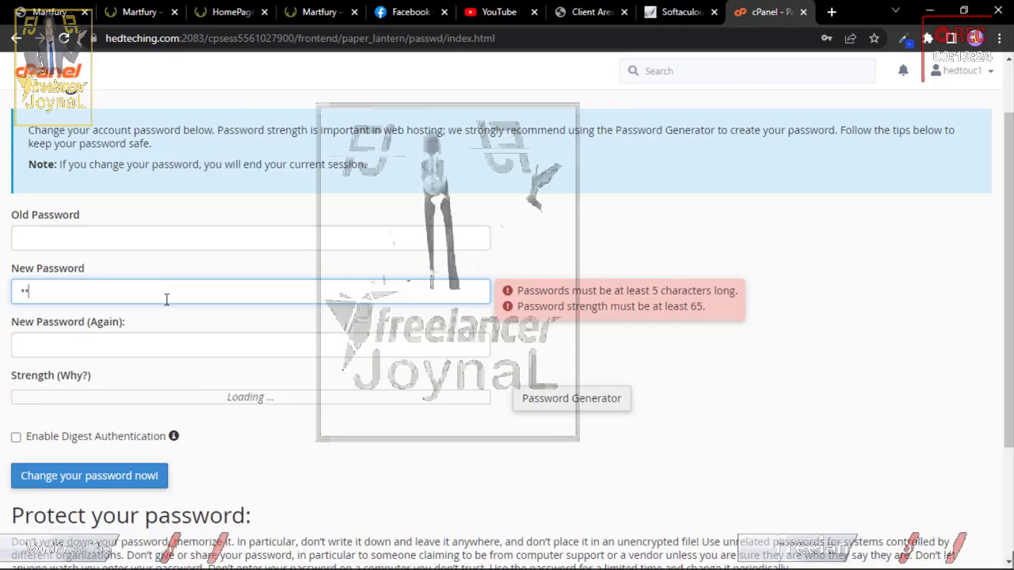
pyautogui.write('******')
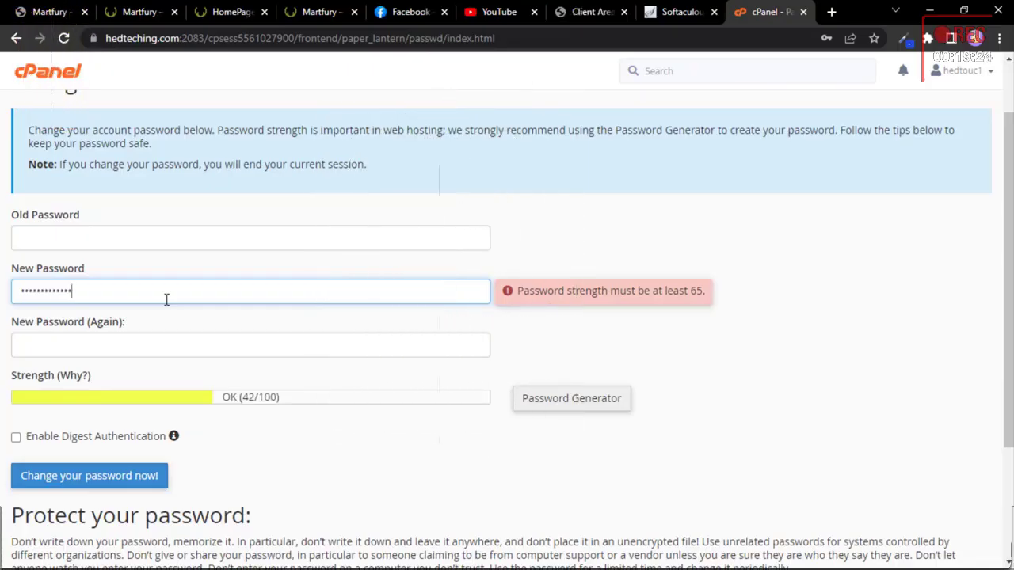
pyautogui.write('**********')
pyautogui.press('super')
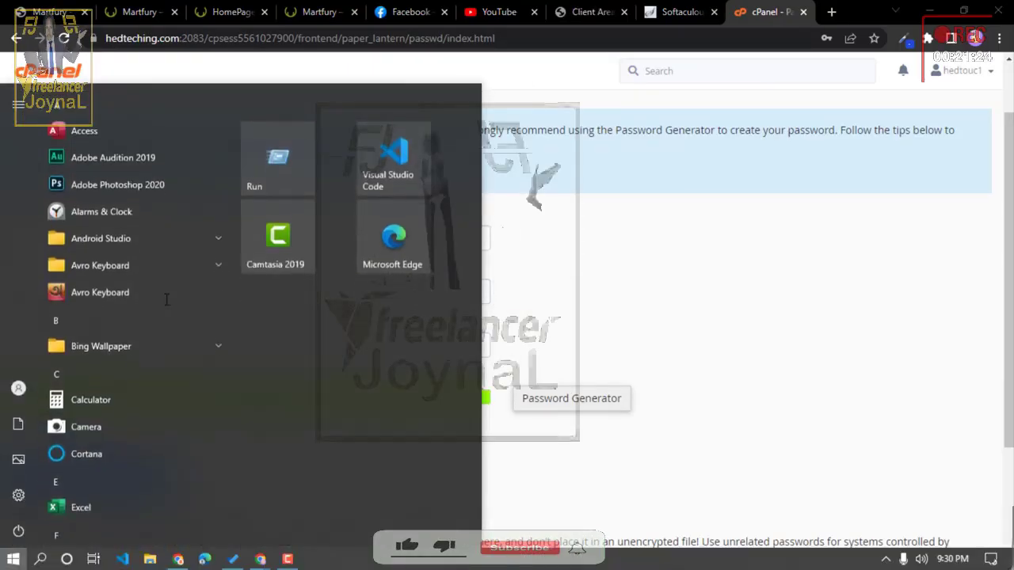
pyautogui.click(772, 276)
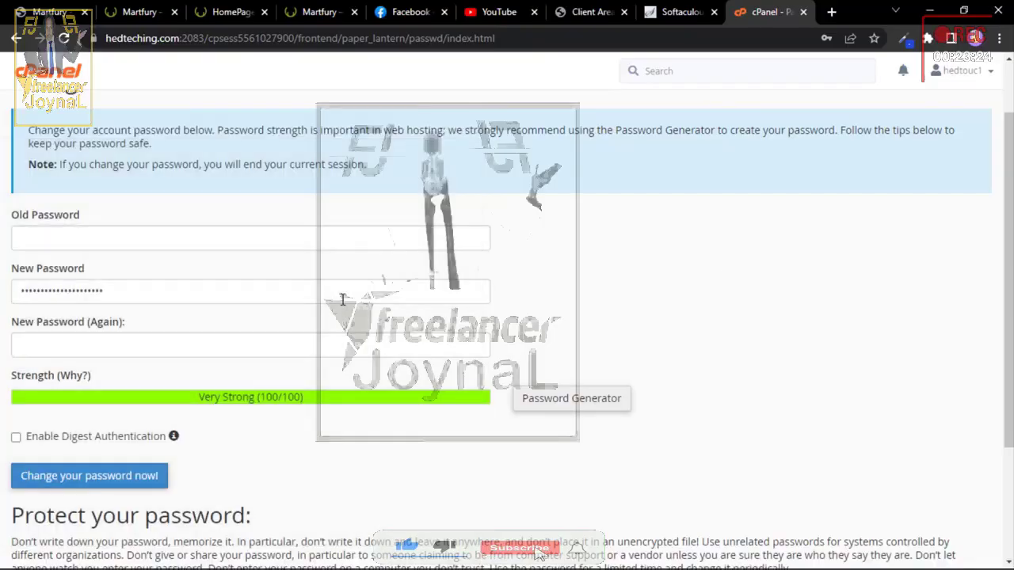
# Step: Extend the new cPanel account password by one character in the New Password field and select the whole entry
pyautogui.click(342, 298)
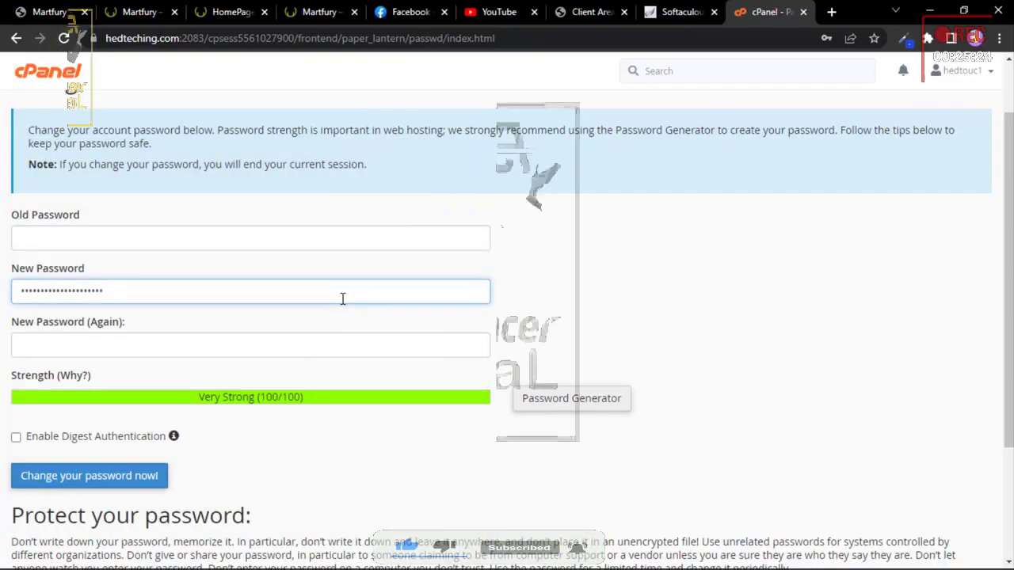
pyautogui.write('*')
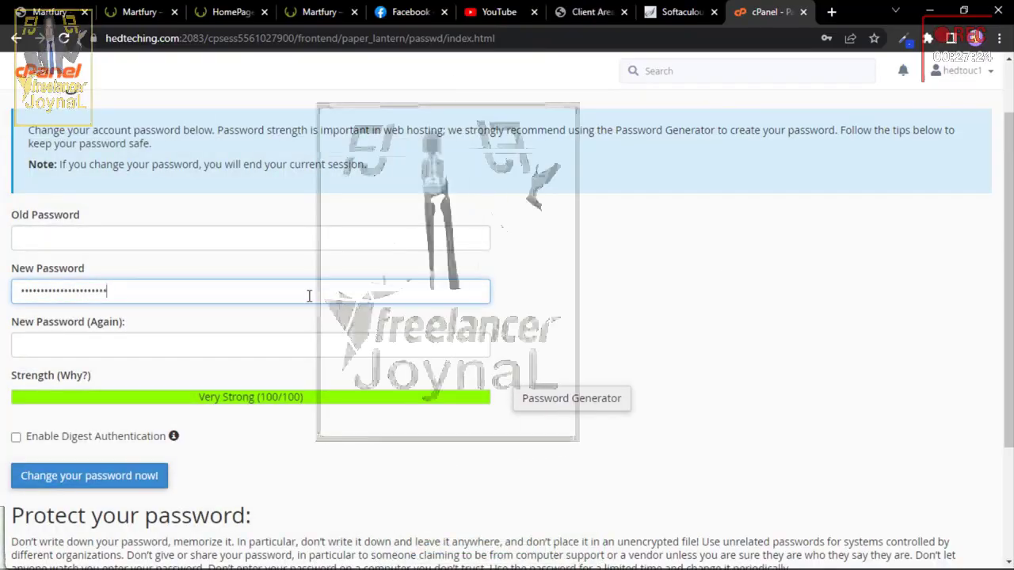
pyautogui.moveTo(309, 295); pyautogui.dragTo(8, 315)
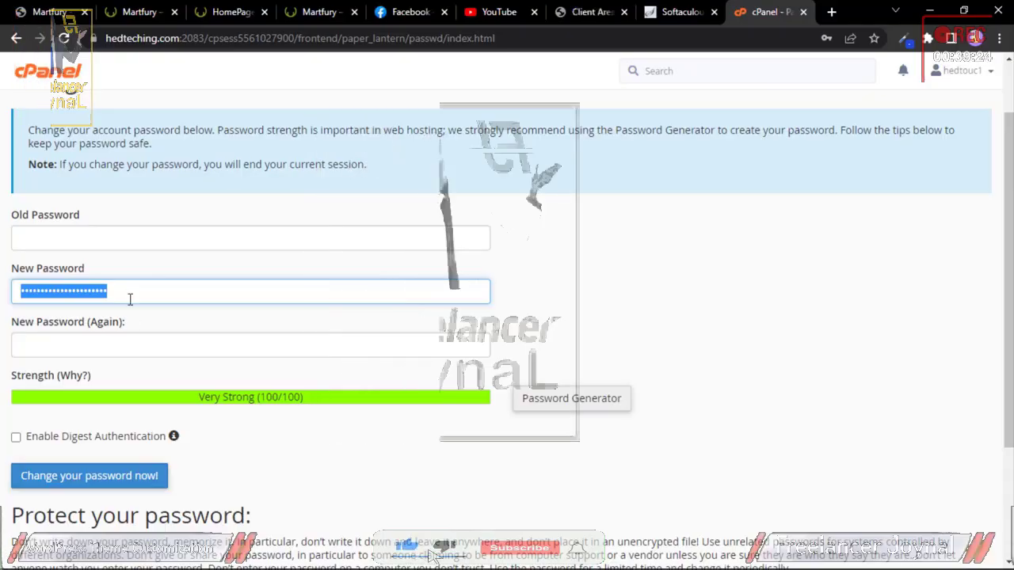
pyautogui.press('Tab')
# Step: Return to the Softaculous page and look over the WordPress installation result with its site and administrative URLs
pyautogui.click(662, 8)
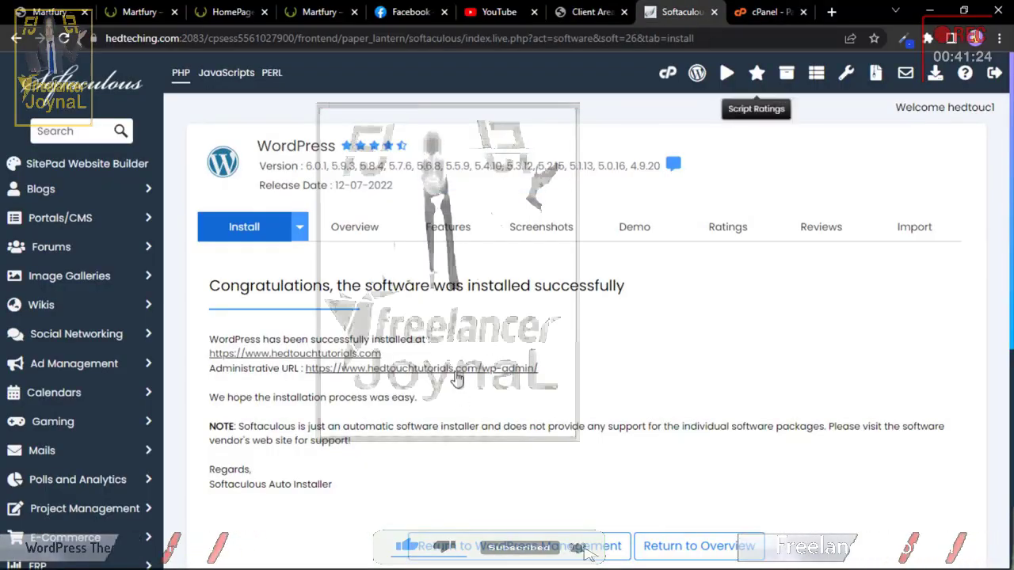
pyautogui.scroll(-3, 457, 373)
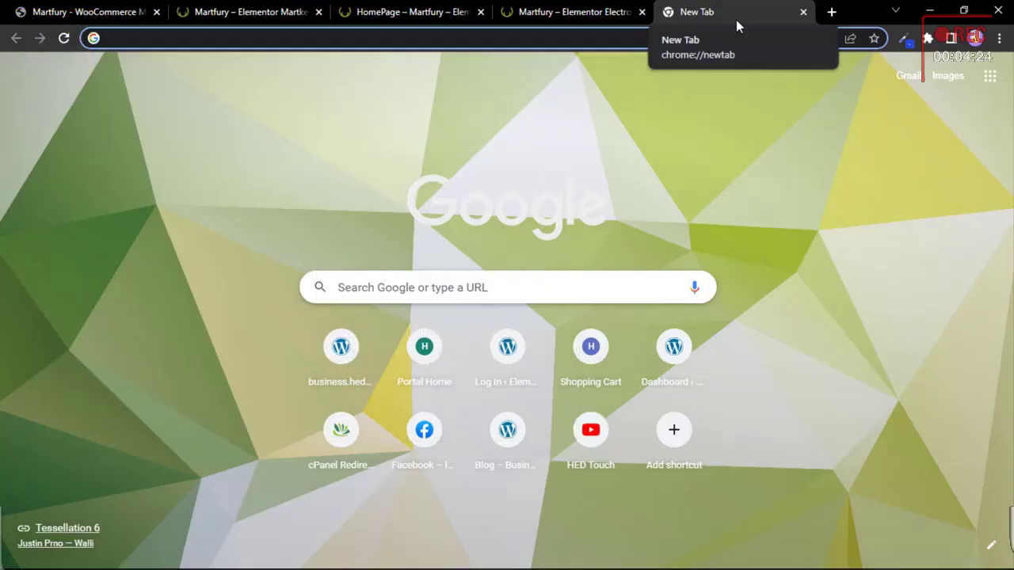
# Step: Open the WordPress login page at hedteching.com/ecom/login in the new browser tab
pyautogui.write('domainnam')
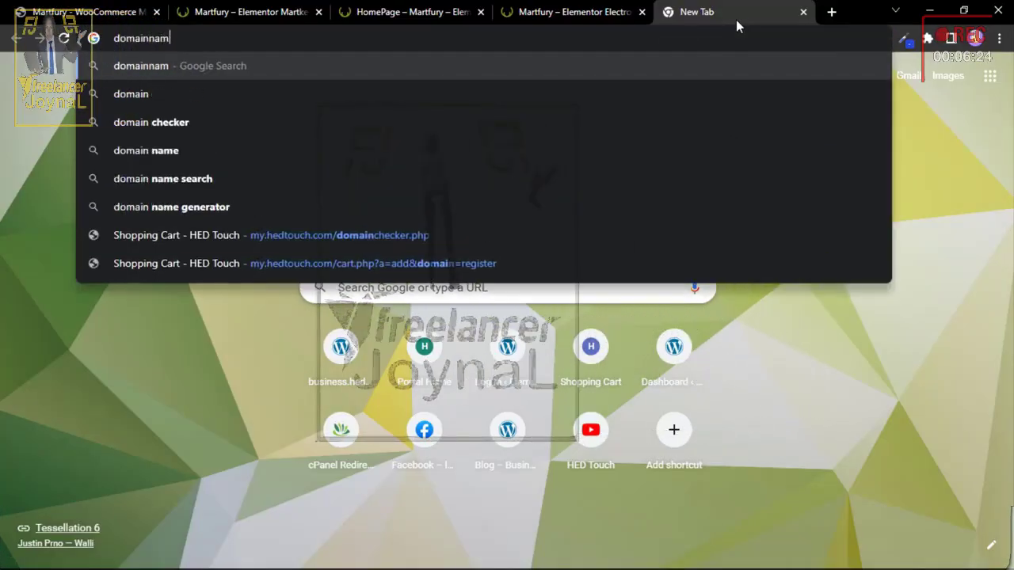
pyautogui.write('e.com/cp')
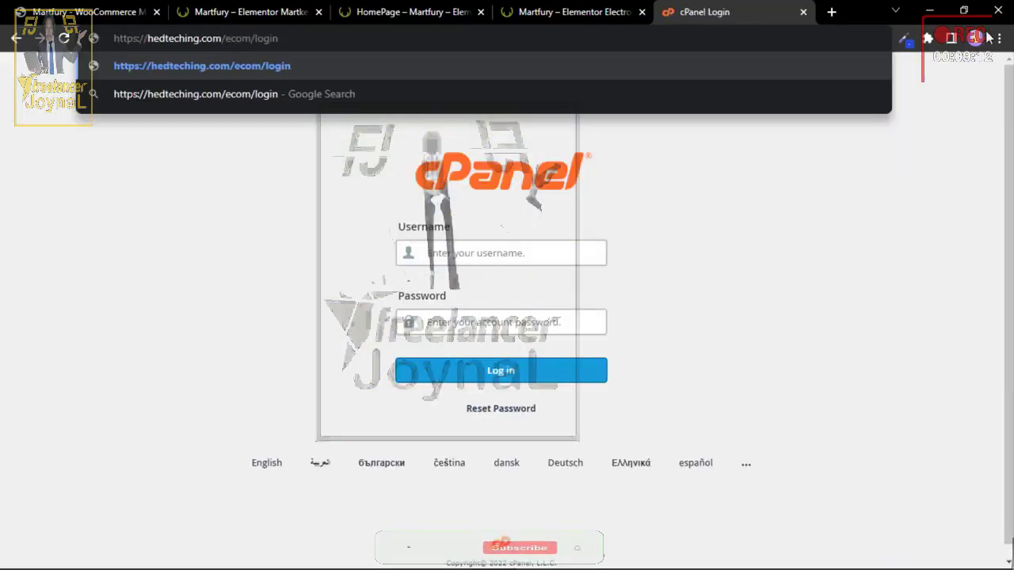
pyautogui.click(888, 64)
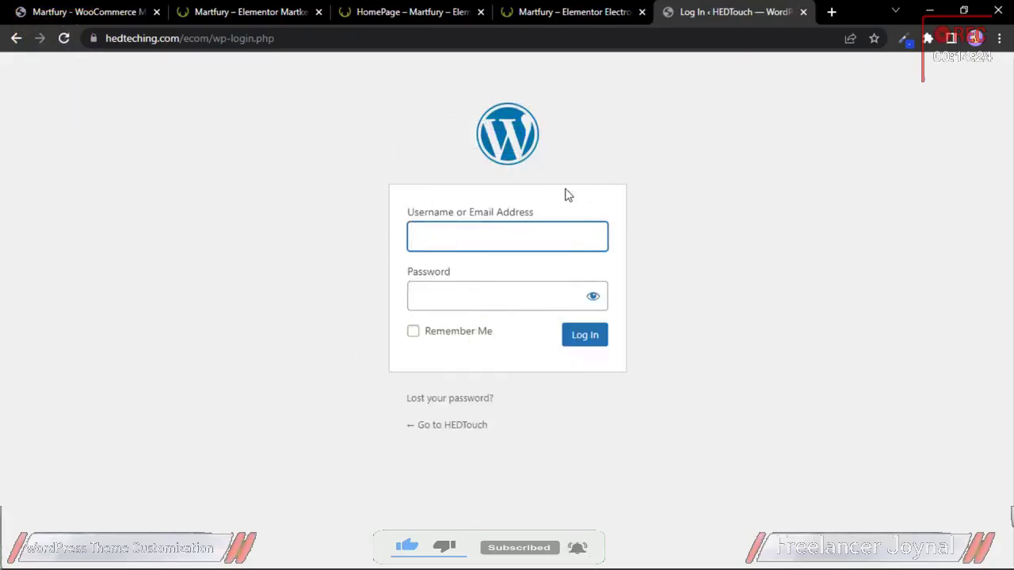
# Step: Log in to WordPress with the administrator username and the saved account password, with Remember Me enabled
pyautogui.click(485, 241)
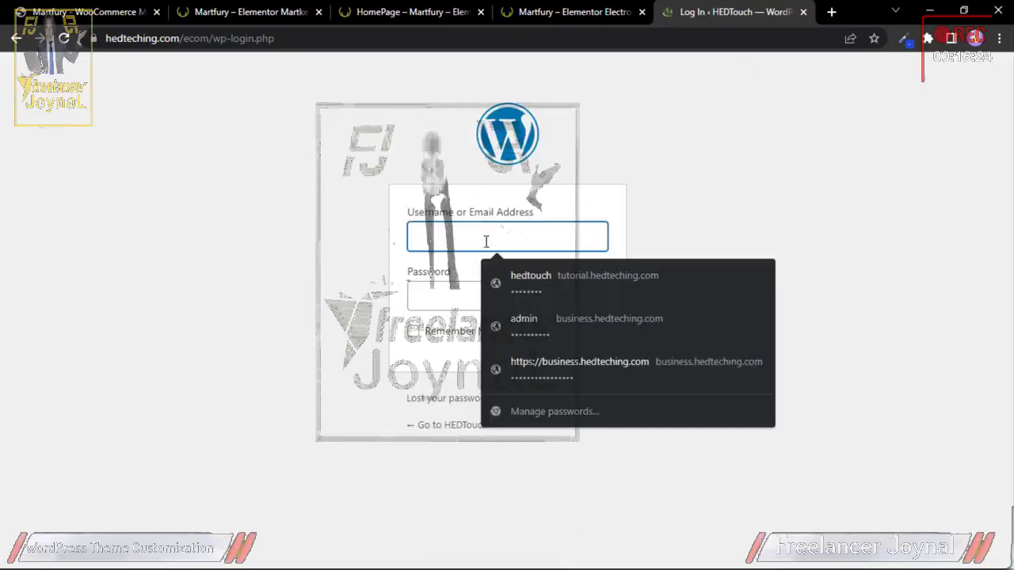
pyautogui.write('hedtouch')
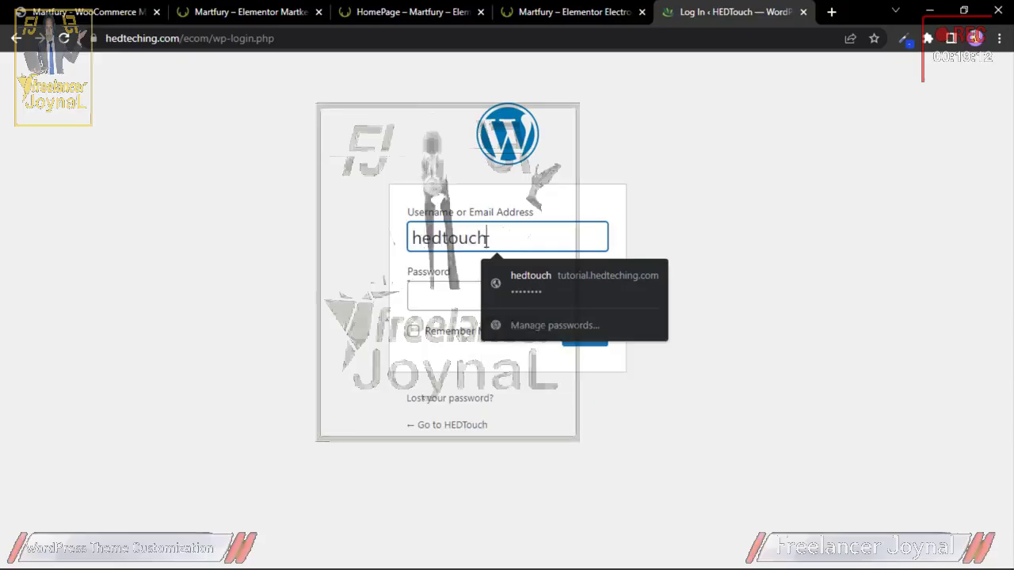
pyautogui.click(435, 289)
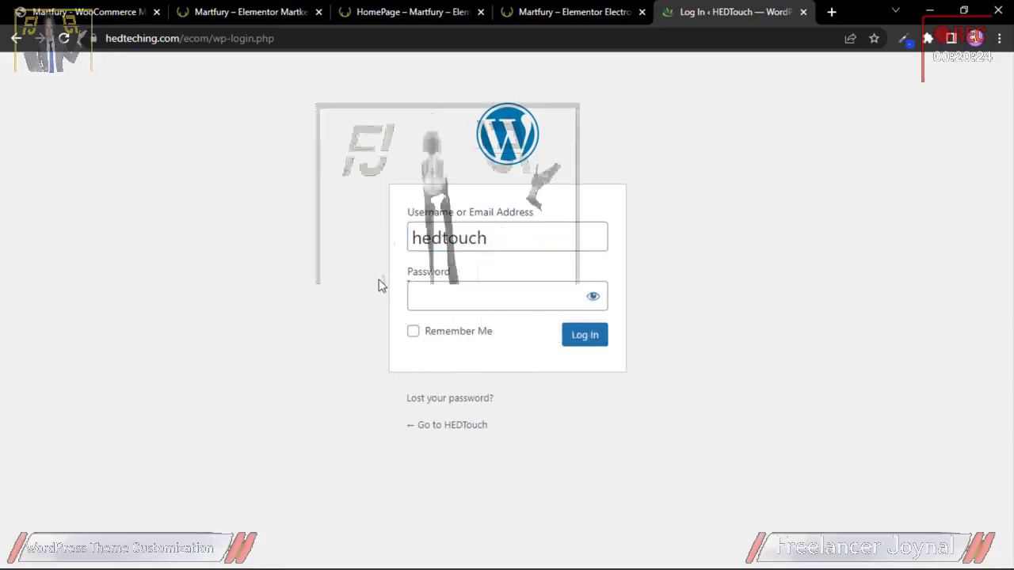
pyautogui.click(515, 337)
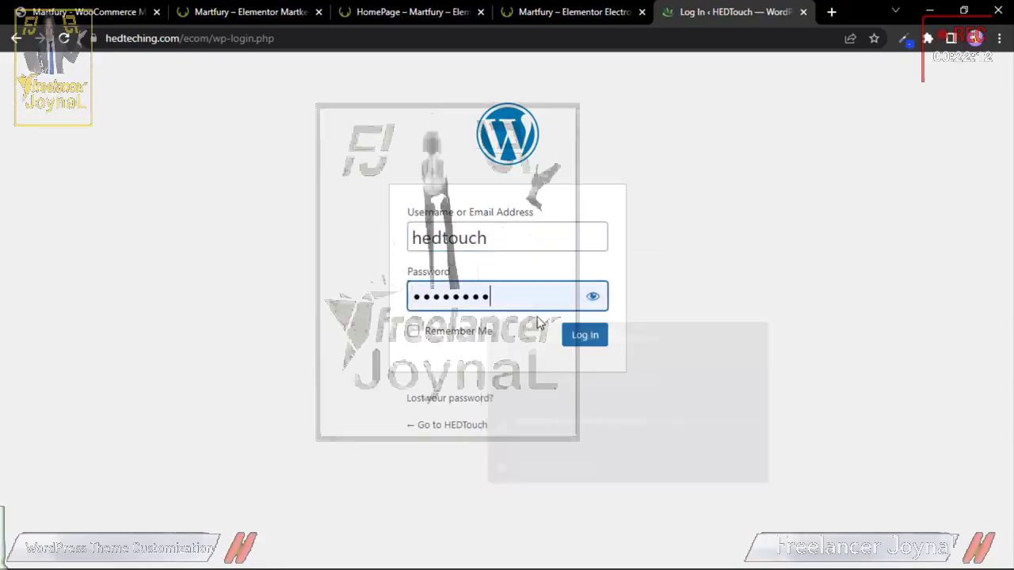
pyautogui.click(481, 336)
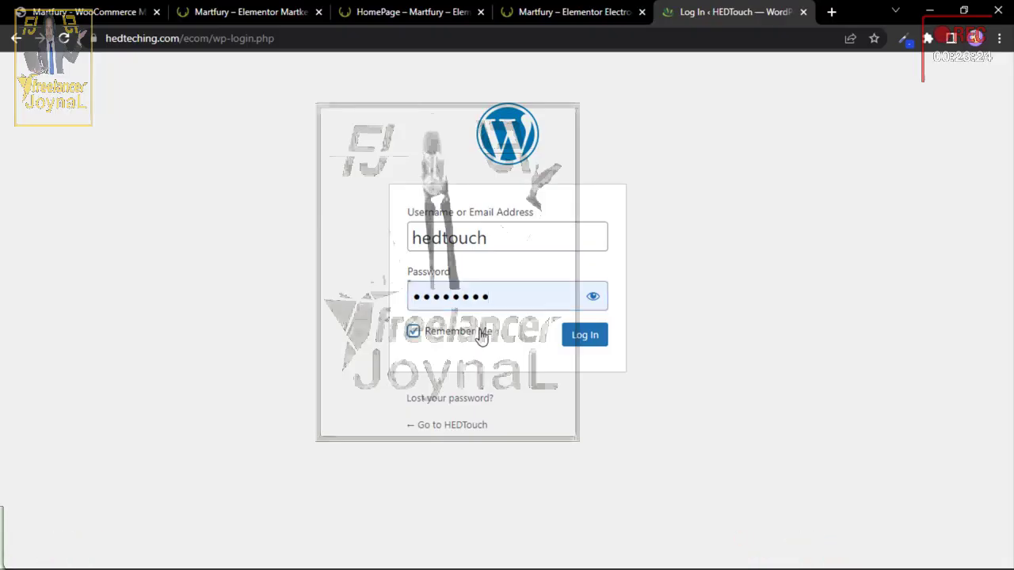
pyautogui.click(581, 335)
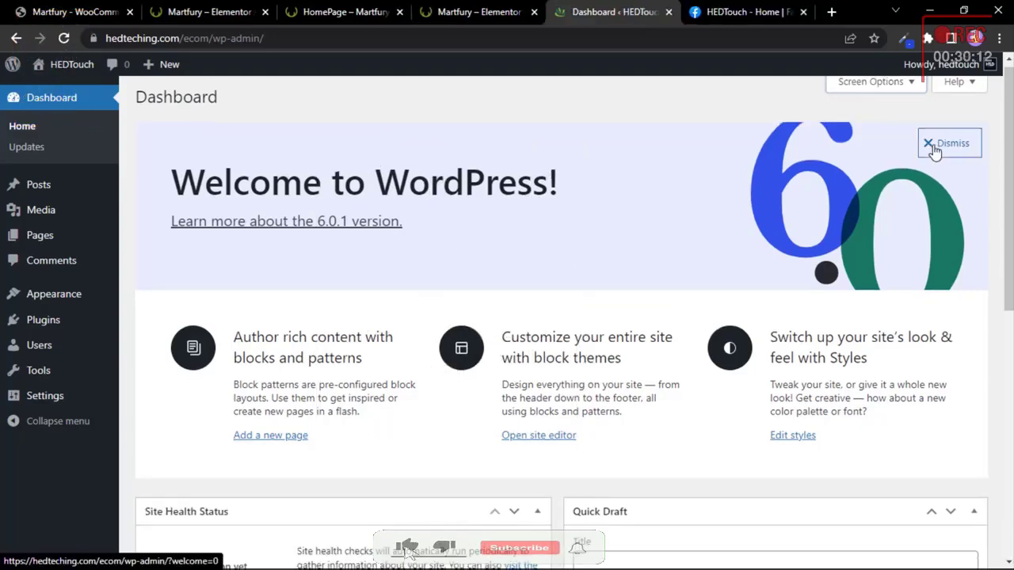
# Step: Dismiss the WordPress welcome banner and hide the remaining dashboard boxes, including Quick Draft, At a Glance, Site Health Status and Activity
pyautogui.click(935, 147)
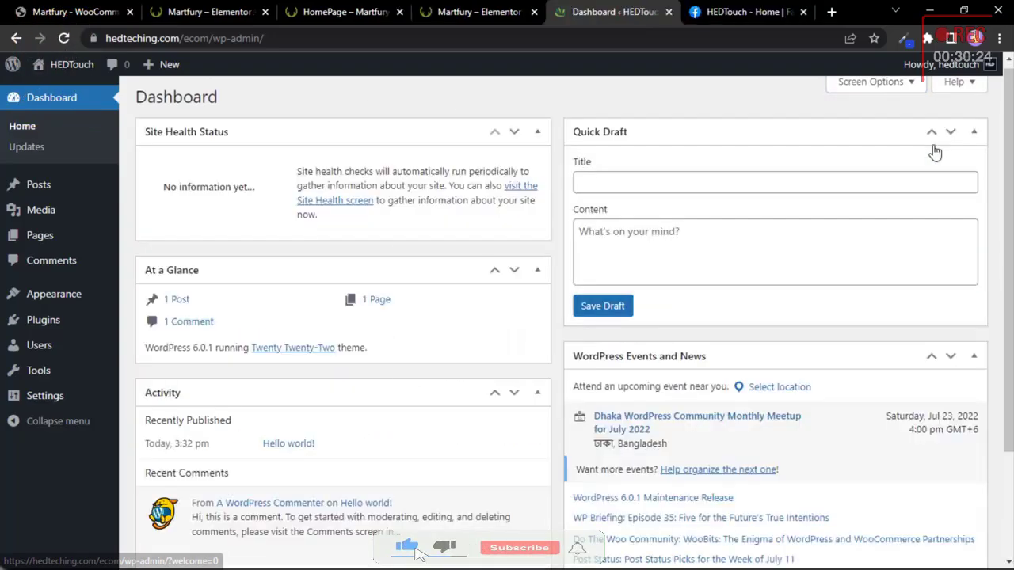
pyautogui.click(872, 82)
pyautogui.click(535, 166)
pyautogui.click(610, 166)
pyautogui.click(401, 166)
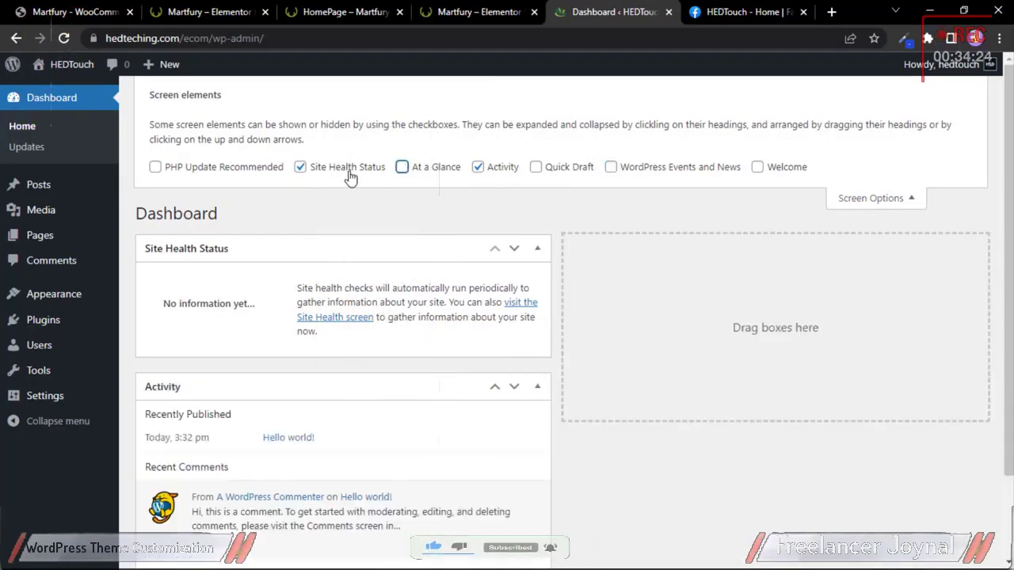
pyautogui.click(301, 166)
pyautogui.click(477, 167)
pyautogui.click(884, 198)
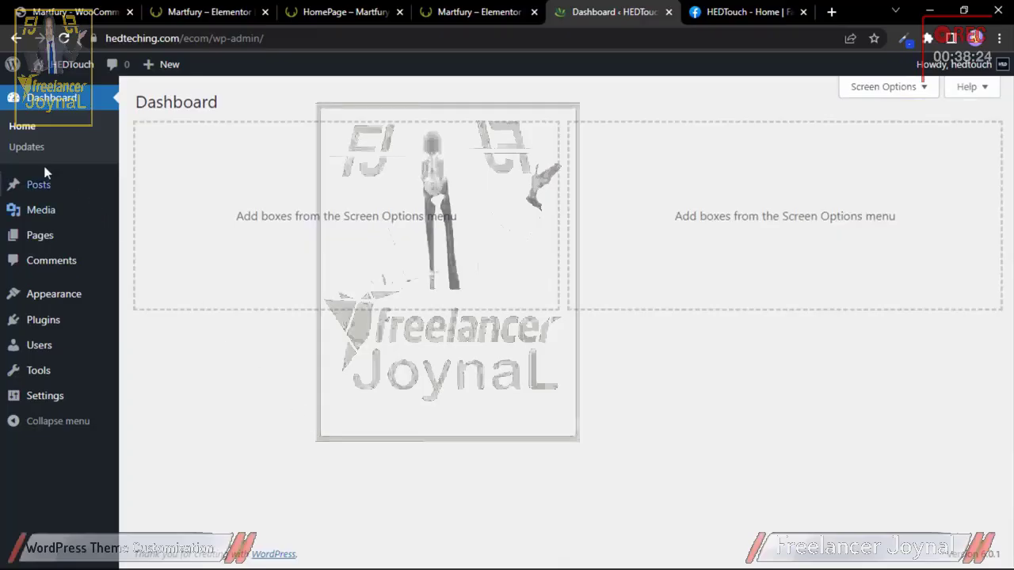
# Step: Move the "Hello world!" post to the trash and empty the posts trash
pyautogui.click(18, 191)
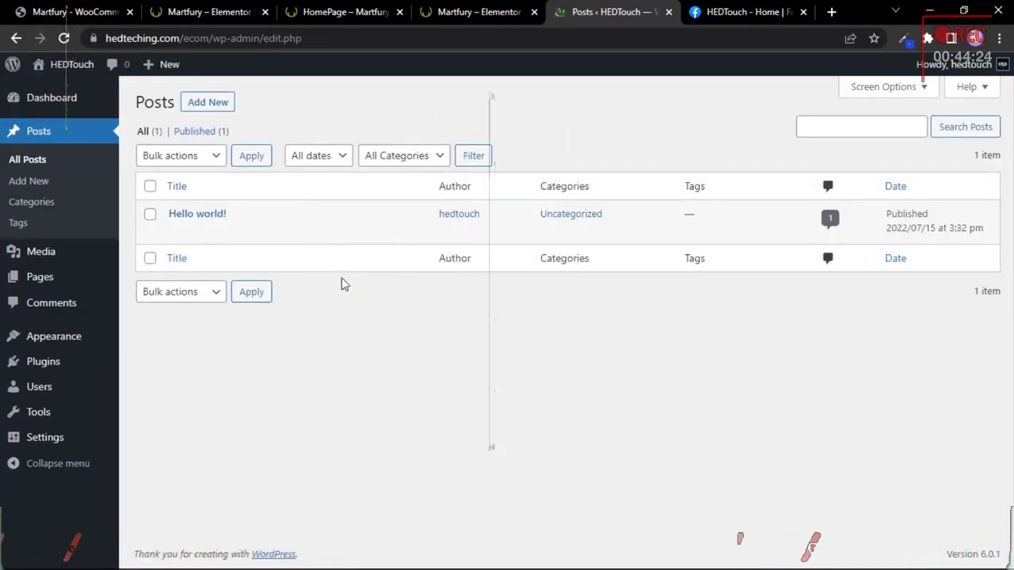
pyautogui.moveTo(264, 230)
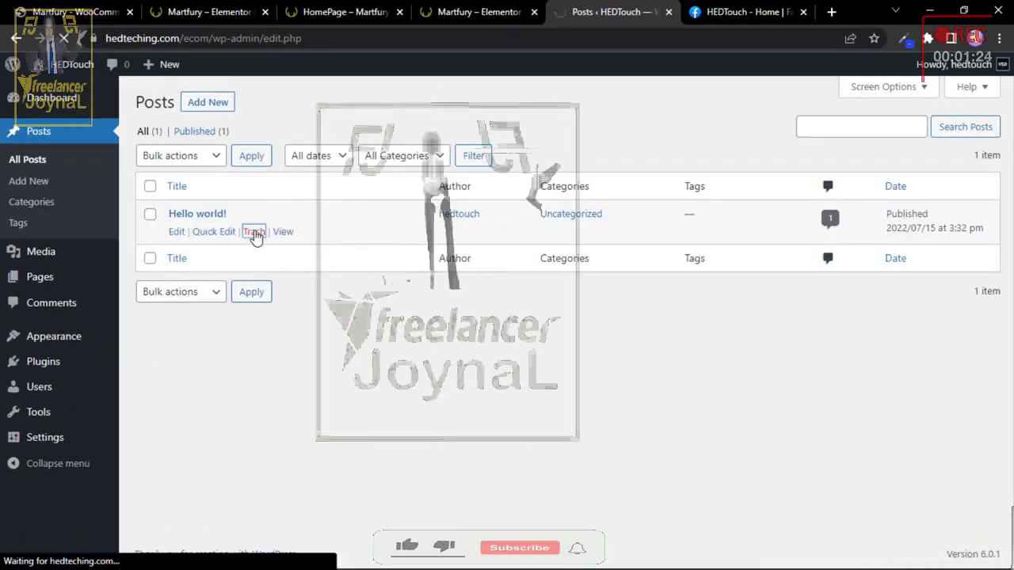
pyautogui.click(254, 232)
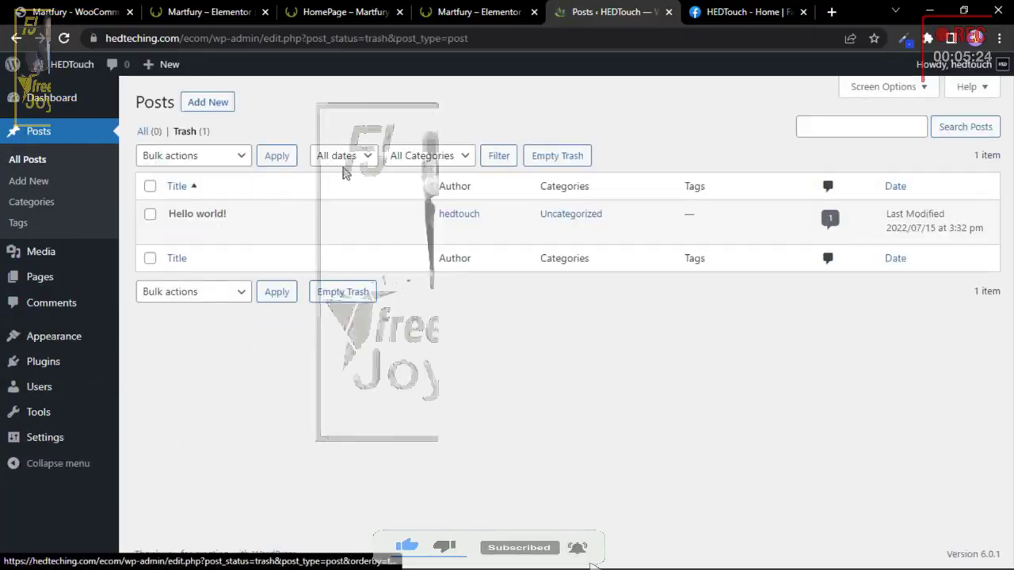
pyautogui.click(531, 155)
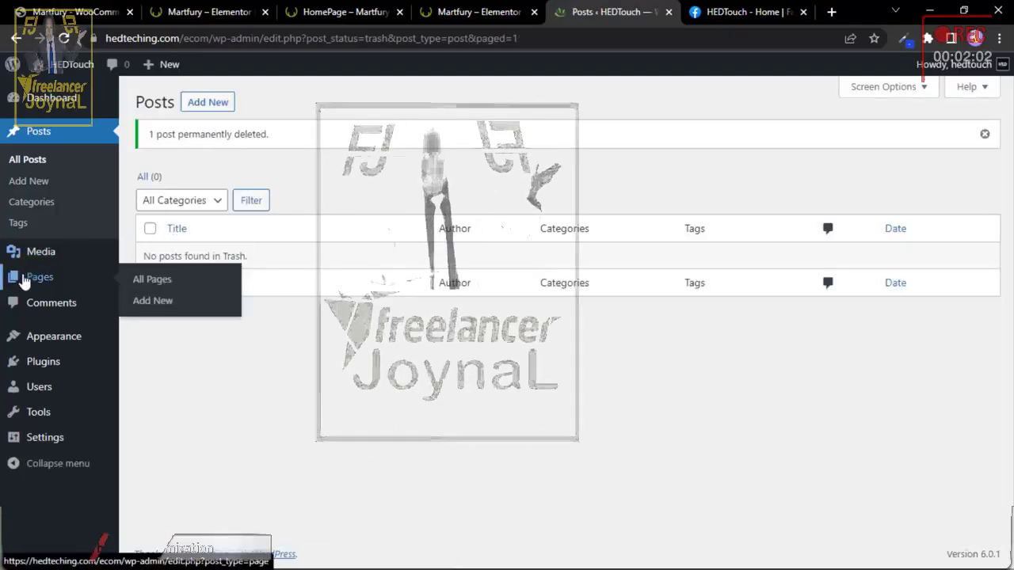
# Step: Move the Sample Page to the trash and publish the Privacy Policy draft page
pyautogui.click(35, 276)
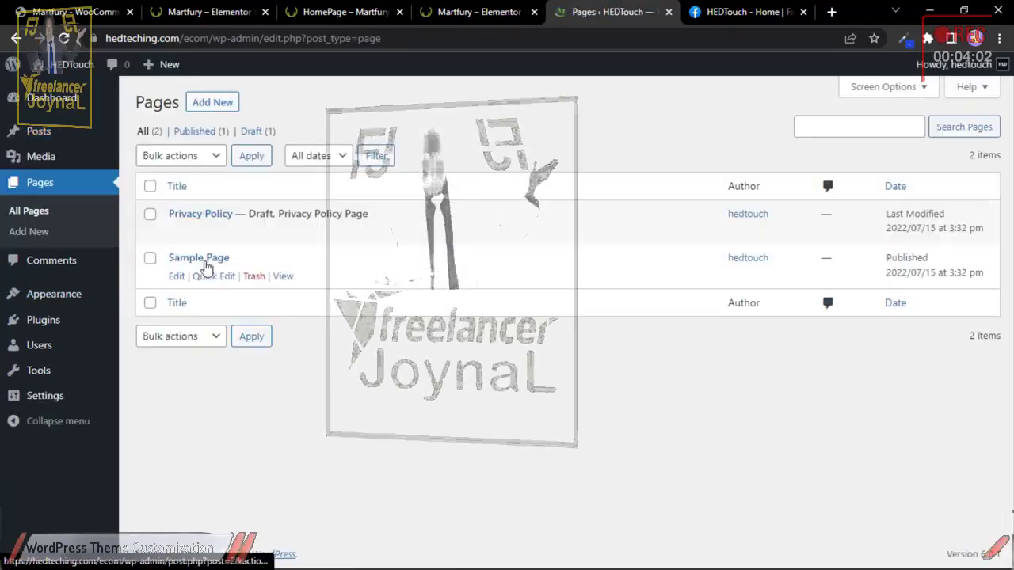
pyautogui.click(253, 276)
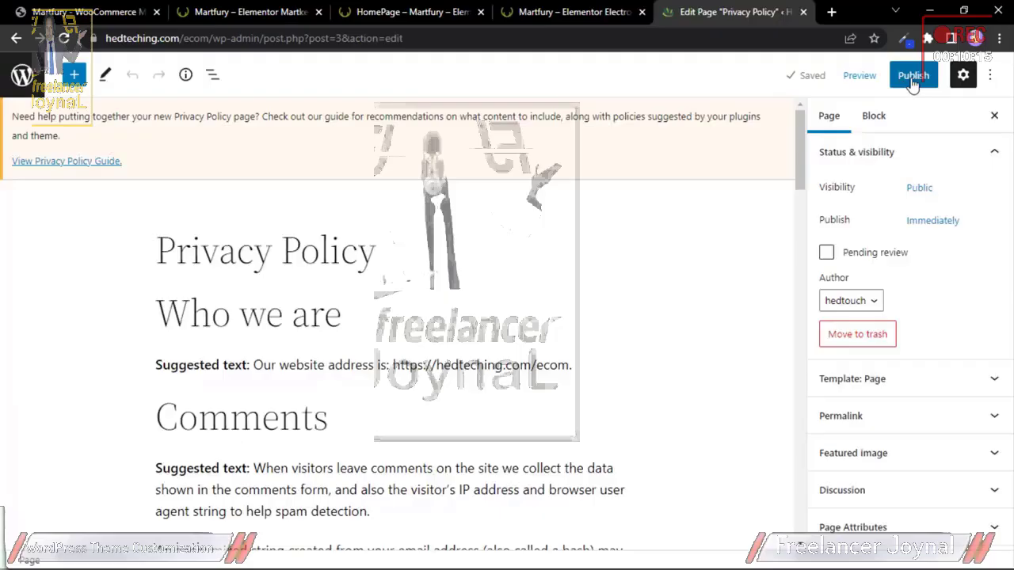
pyautogui.click(912, 75)
pyautogui.click(865, 76)
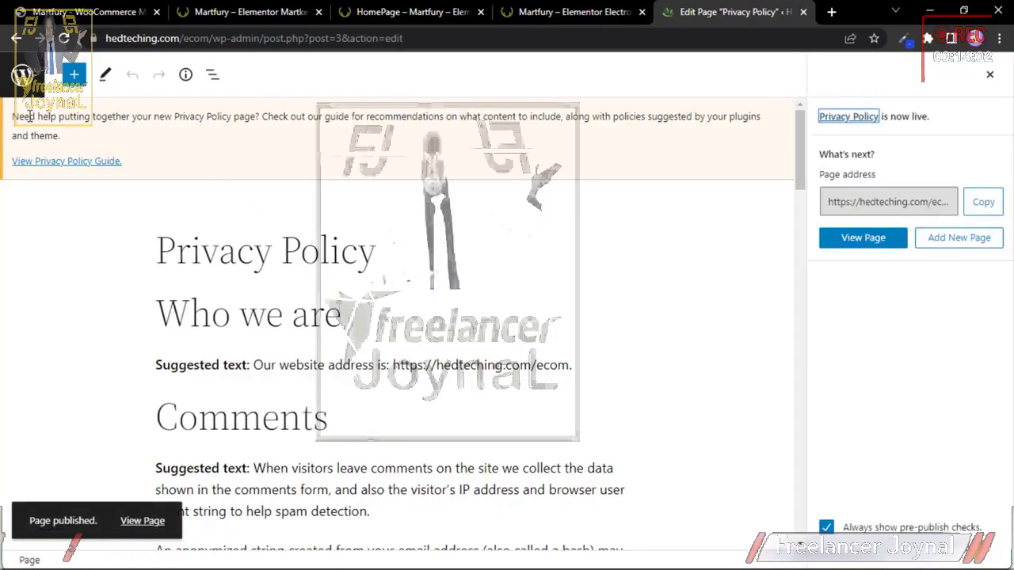
pyautogui.click(23, 75)
pyautogui.moveTo(24, 76)
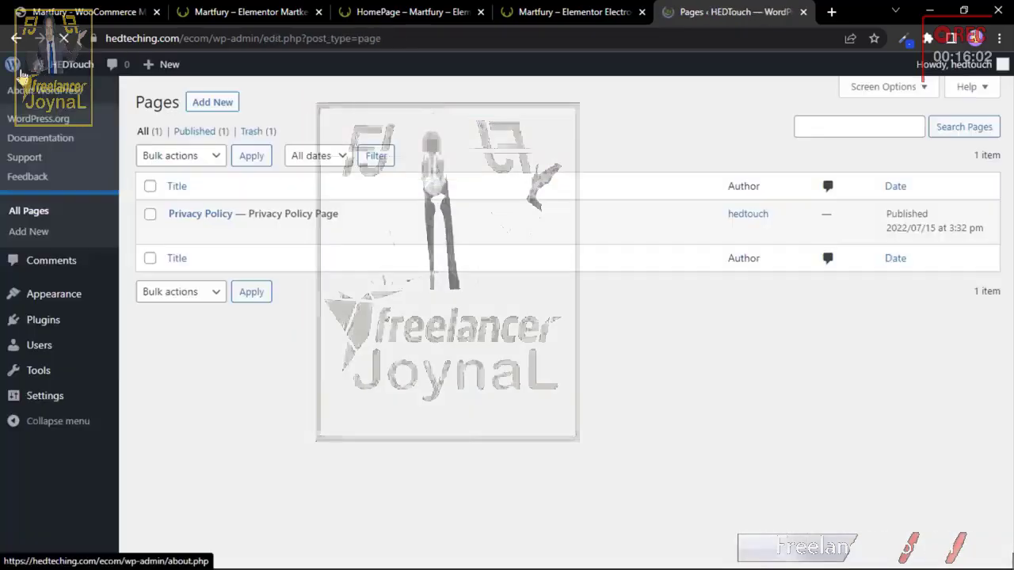
# Step: Delete the installed Akismet Anti-Spam and Hello Dolly plugins with a bulk action
pyautogui.moveTo(28, 299)
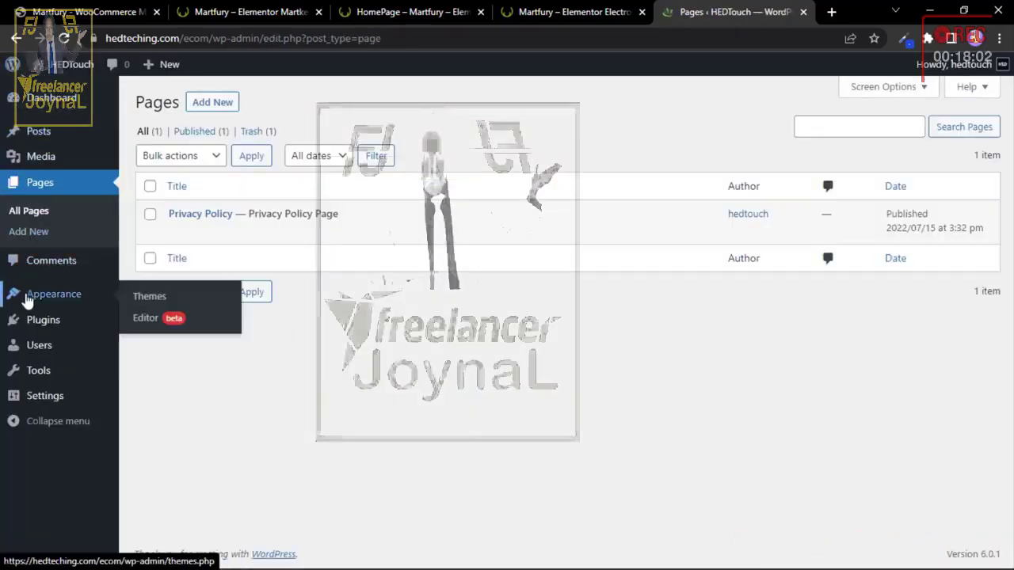
pyautogui.click(19, 321)
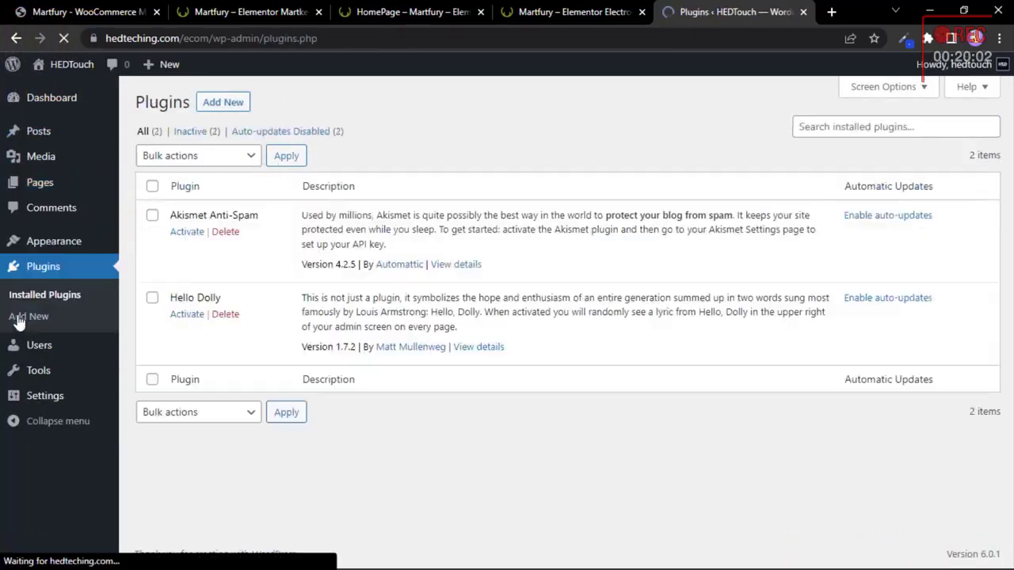
pyautogui.click(171, 156)
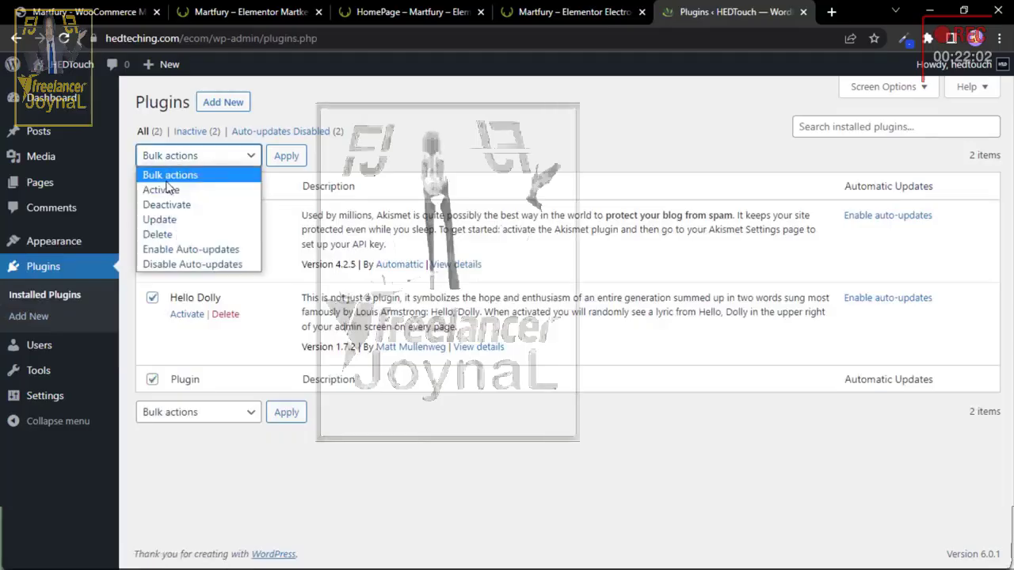
pyautogui.click(158, 235)
pyautogui.click(286, 155)
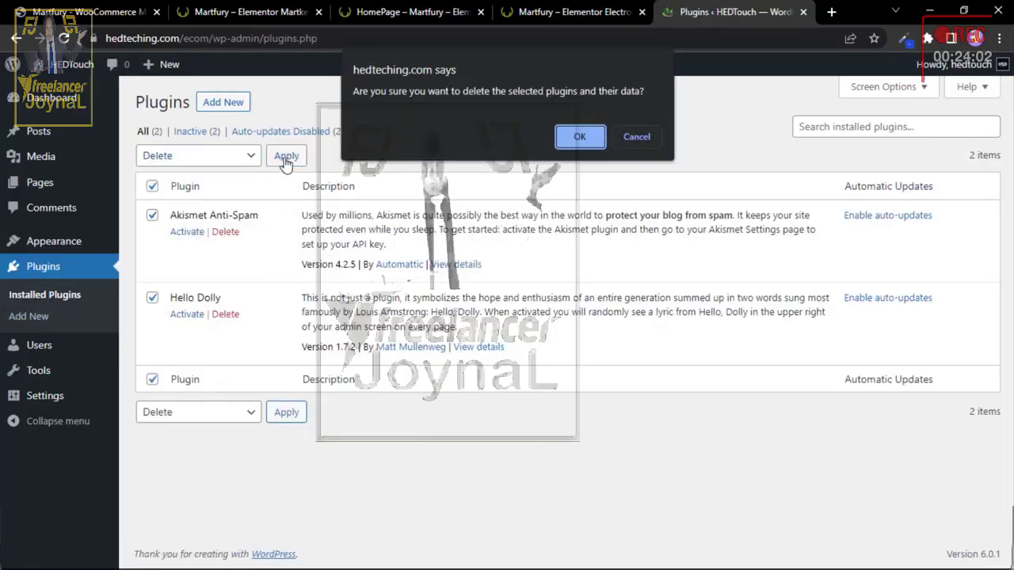
pyautogui.click(570, 145)
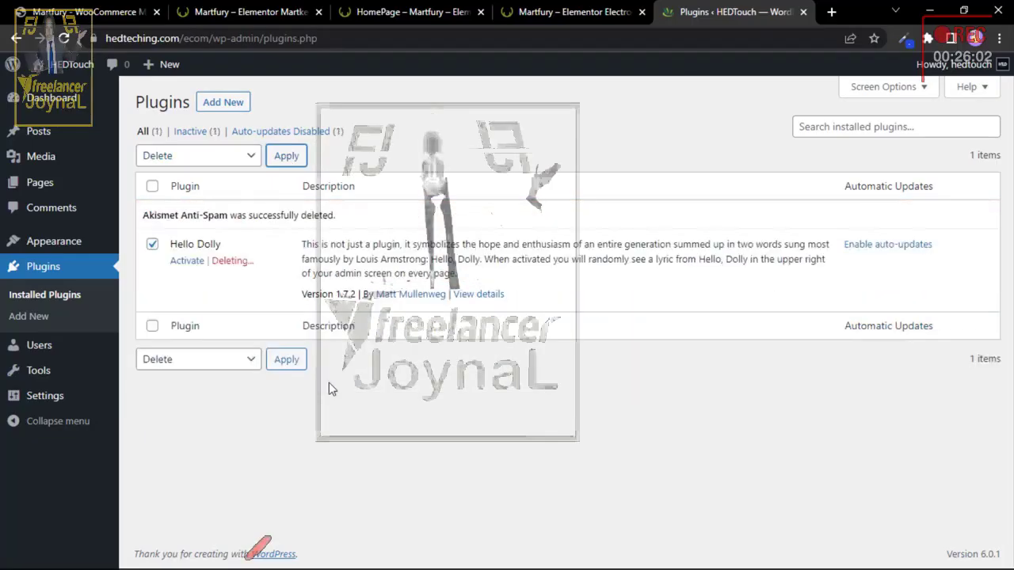
# Step: Open the Add Themes page on tutorial.hedteching.com and search for the theme "astra"
pyautogui.moveTo(50, 250)
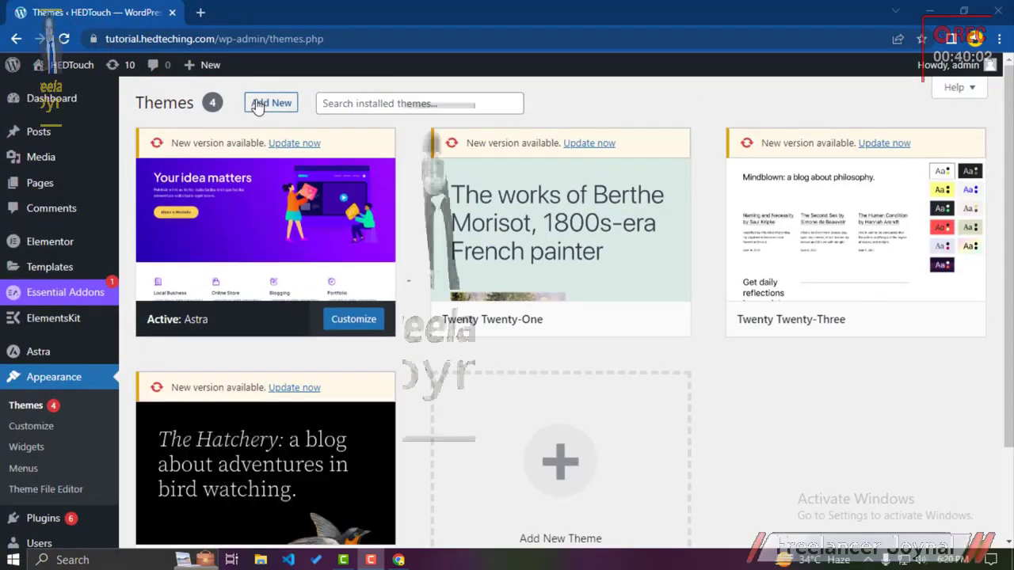
pyautogui.click(266, 104)
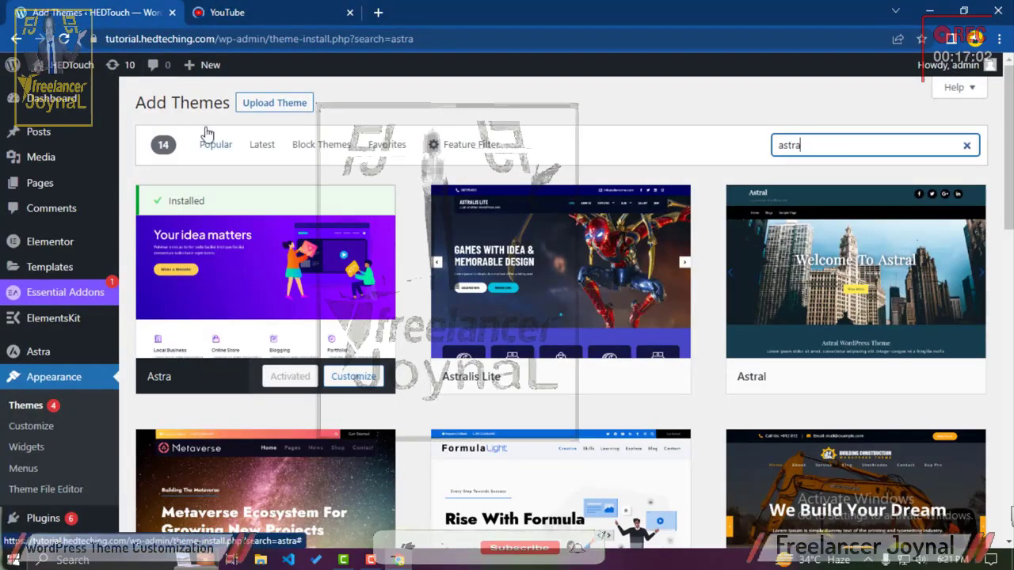
# Step: Switch to YouTube in the other browser tab and search for "elementor hedtouch"
pyautogui.click(273, 12)
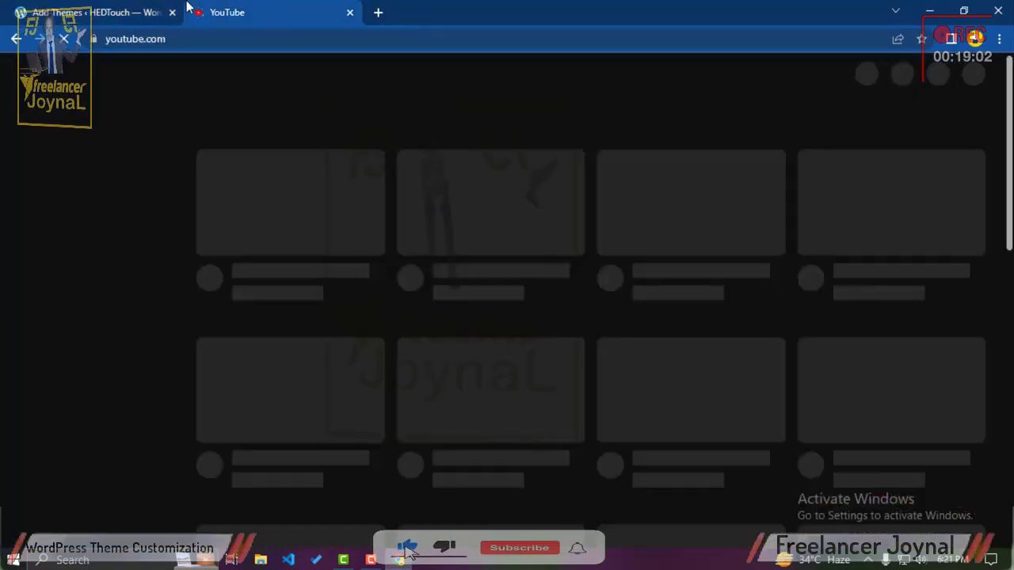
pyautogui.click(155, 9)
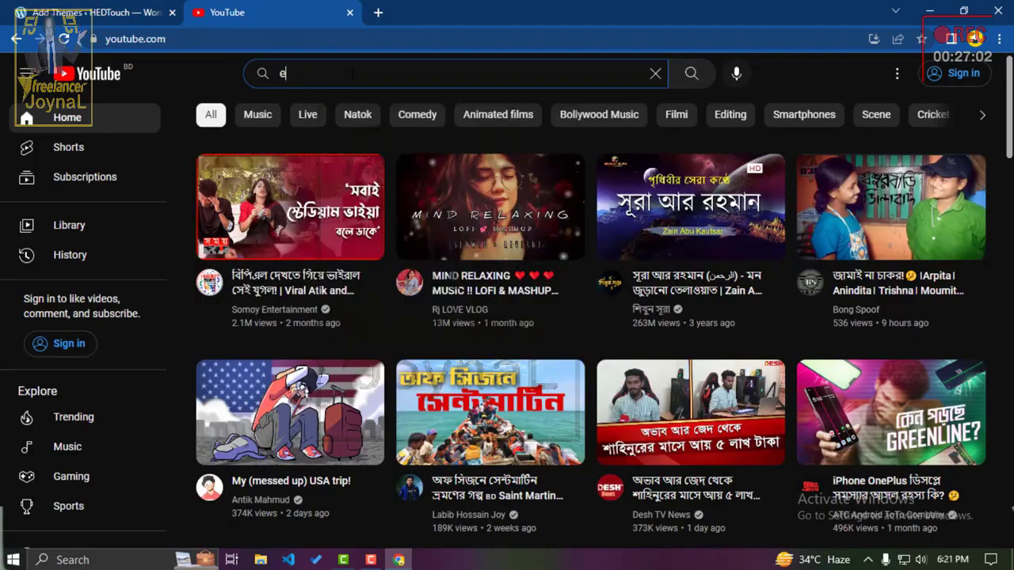
pyautogui.write('uch')
pyautogui.press('Return')
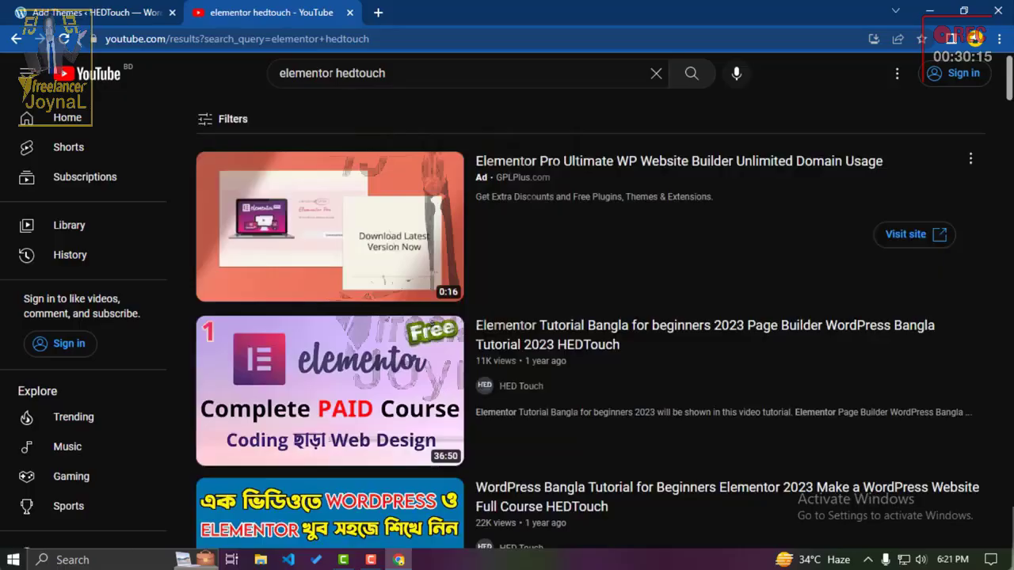
# Step: Open the HED Touch channel from the search results and show its playlists
pyautogui.scroll(-3, 412, 176)
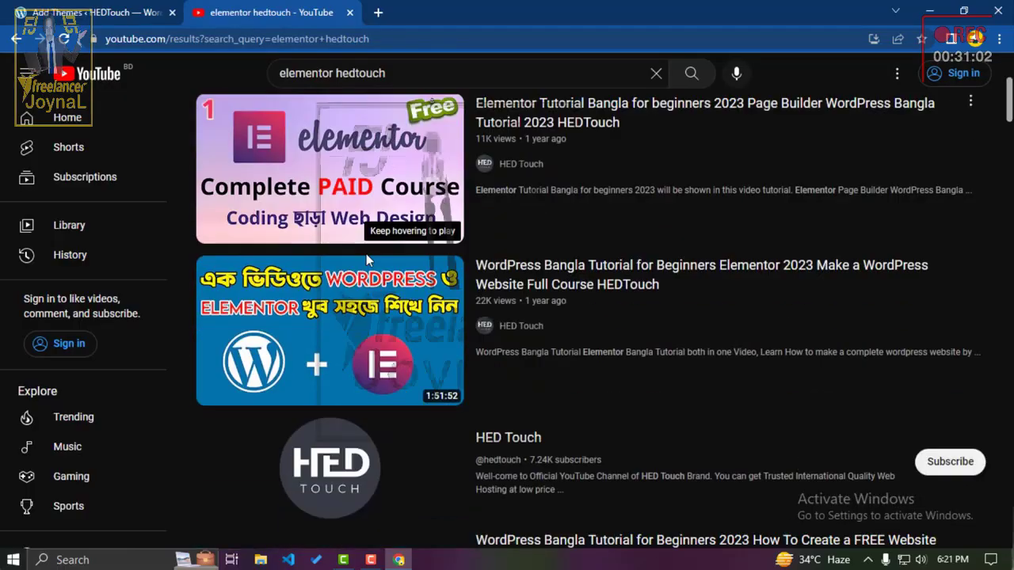
pyautogui.scroll(-4, 412, 176)
pyautogui.click(342, 177)
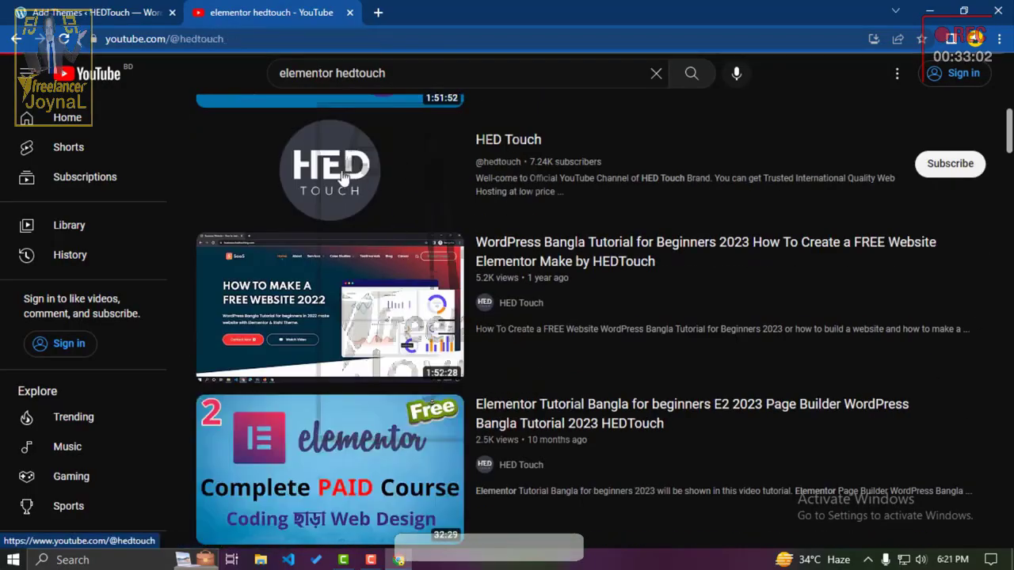
pyautogui.click(415, 385)
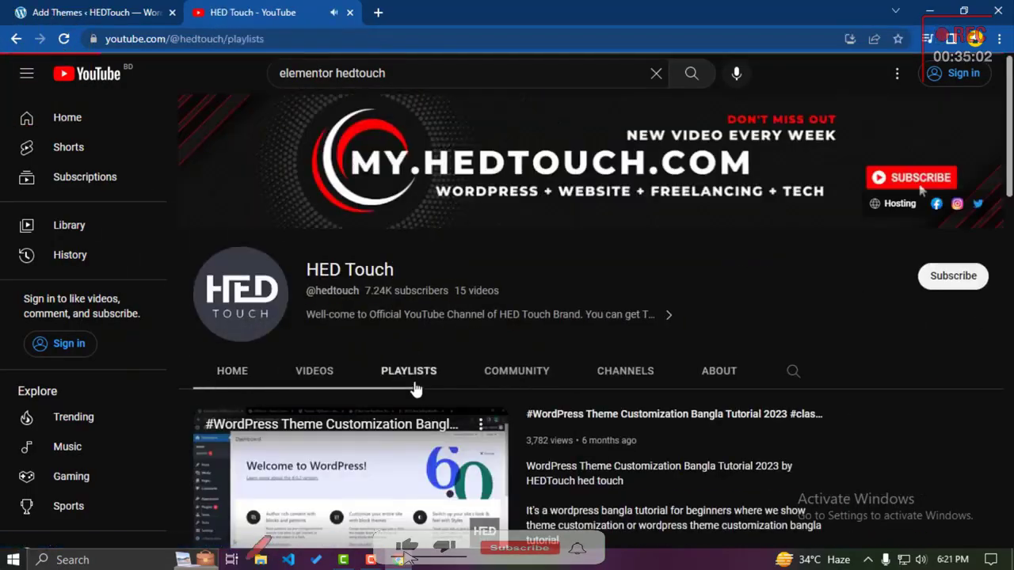
# Step: Open the Elementor Tutorial Bangla 2022 playlist from the HED Touch channel and play its first video
pyautogui.scroll(-3, 417, 386)
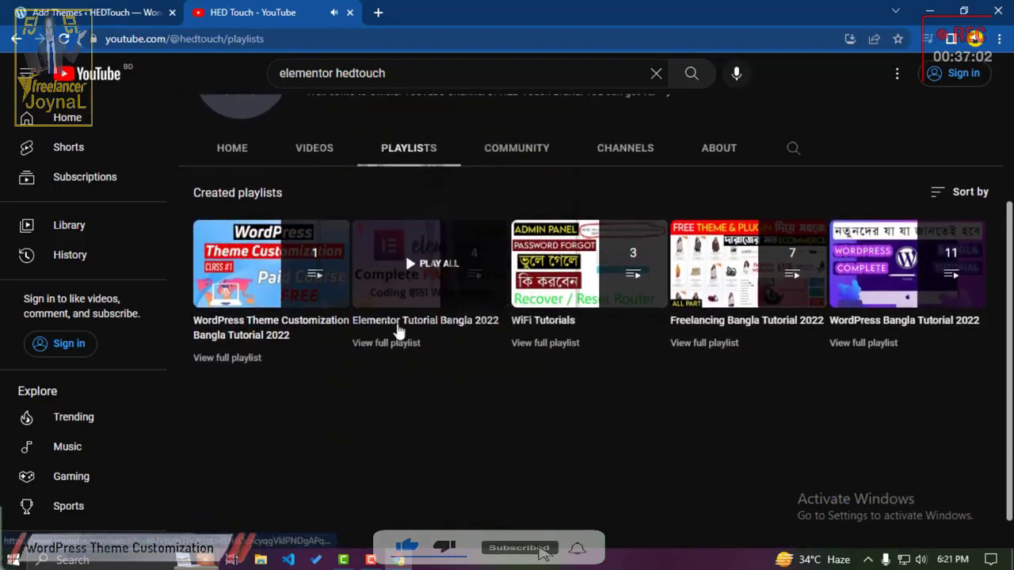
pyautogui.click(429, 317)
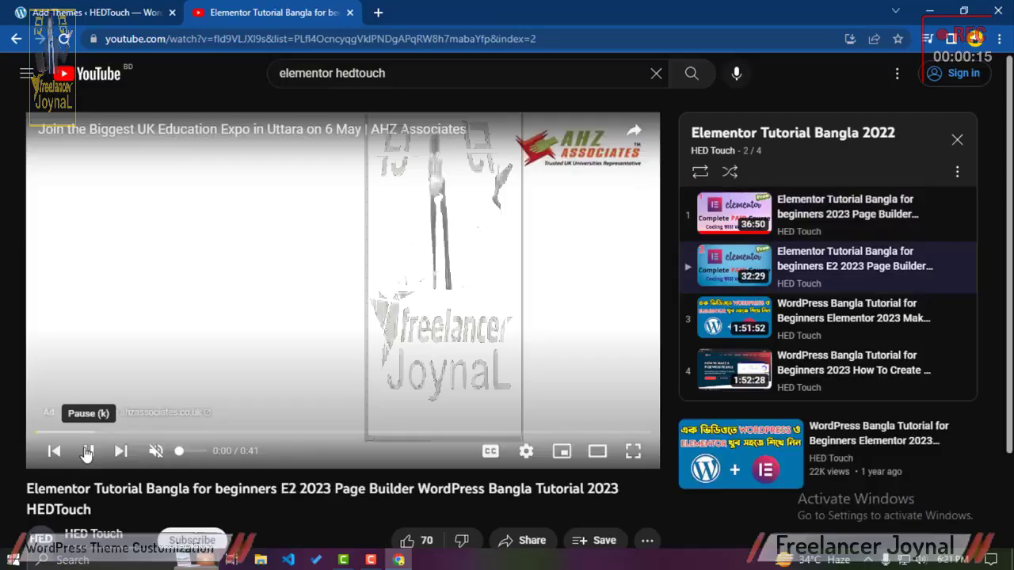
pyautogui.click(54, 451)
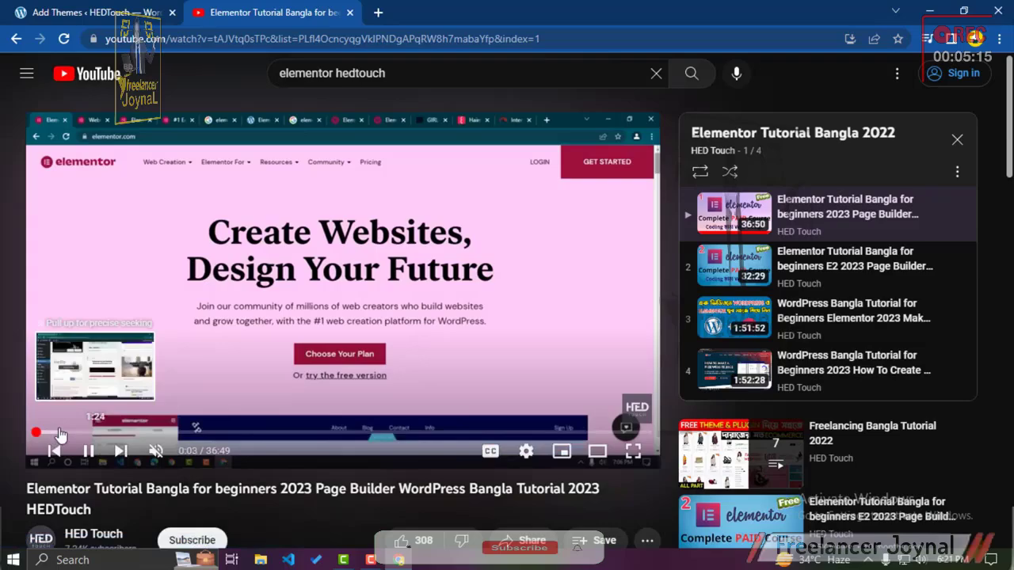
# Step: Skim the first minutes of the Elementor tutorial video up to about 2:54 and pause it
pyautogui.click(60, 435)
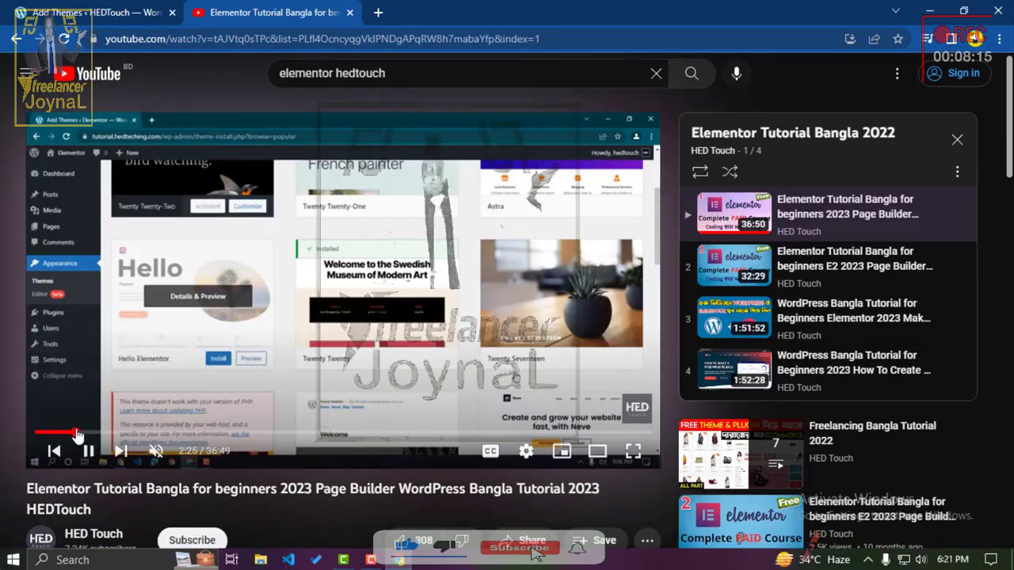
pyautogui.click(73, 434)
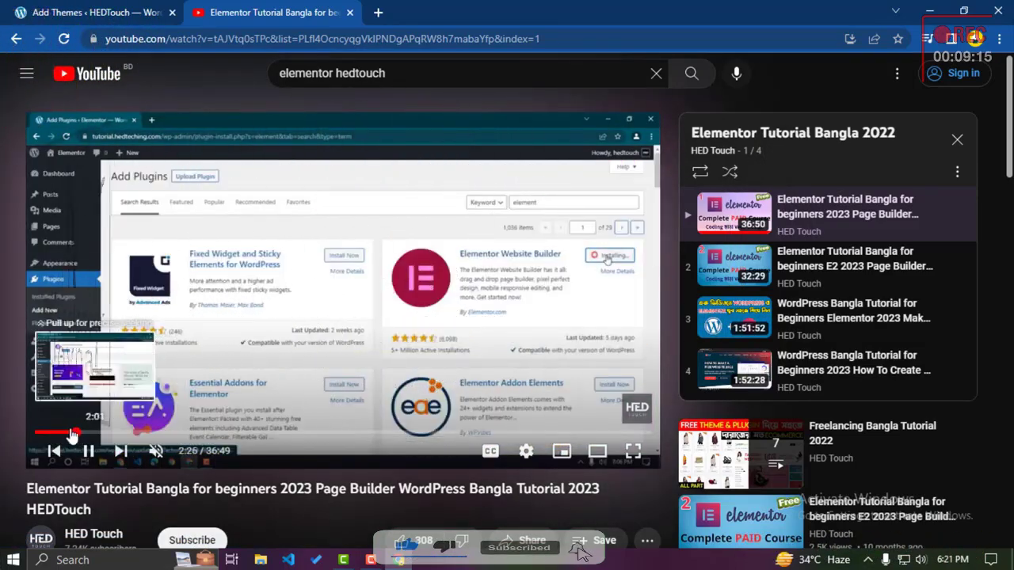
pyautogui.click(71, 434)
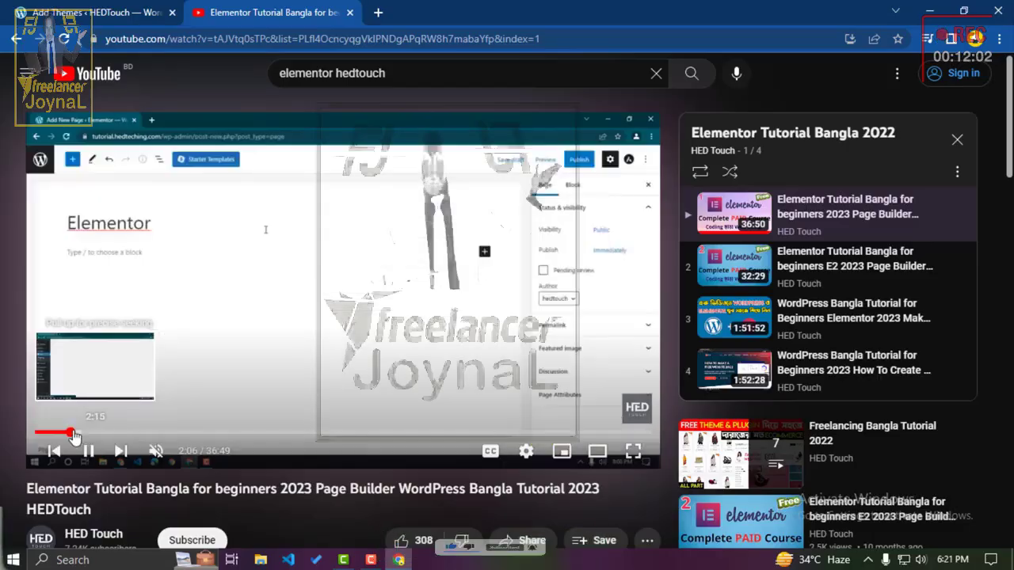
pyautogui.click(84, 434)
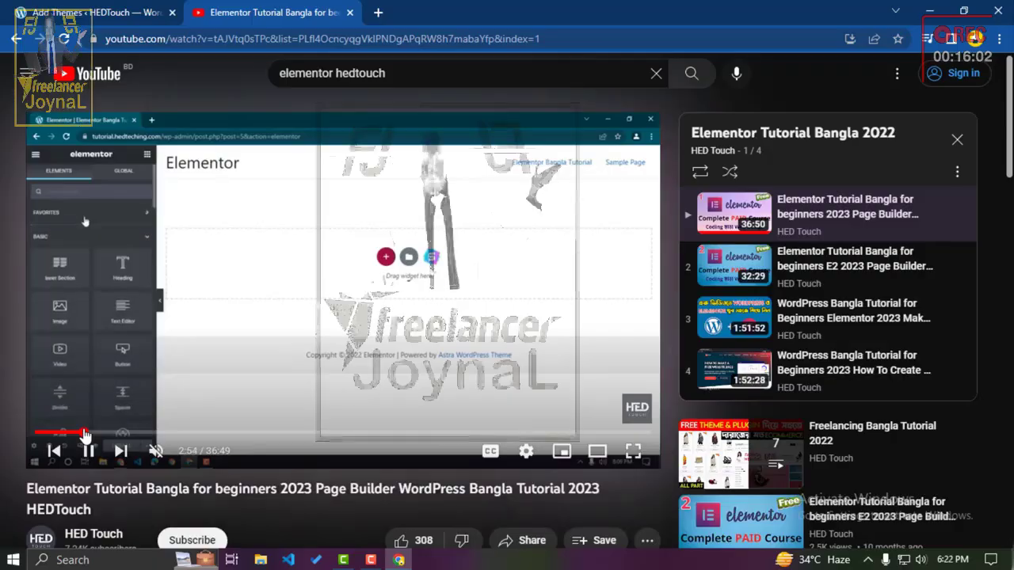
pyautogui.click(268, 357)
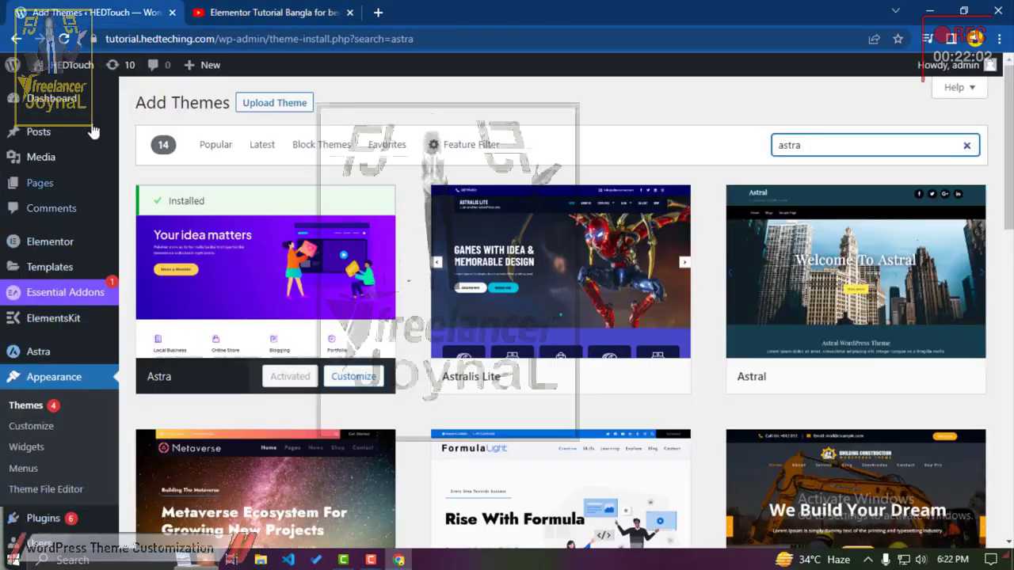
# Step: Search YouTube for "wordpress hedtouch" and look through the HED Touch tutorials in the results
pyautogui.moveTo(94, 132)
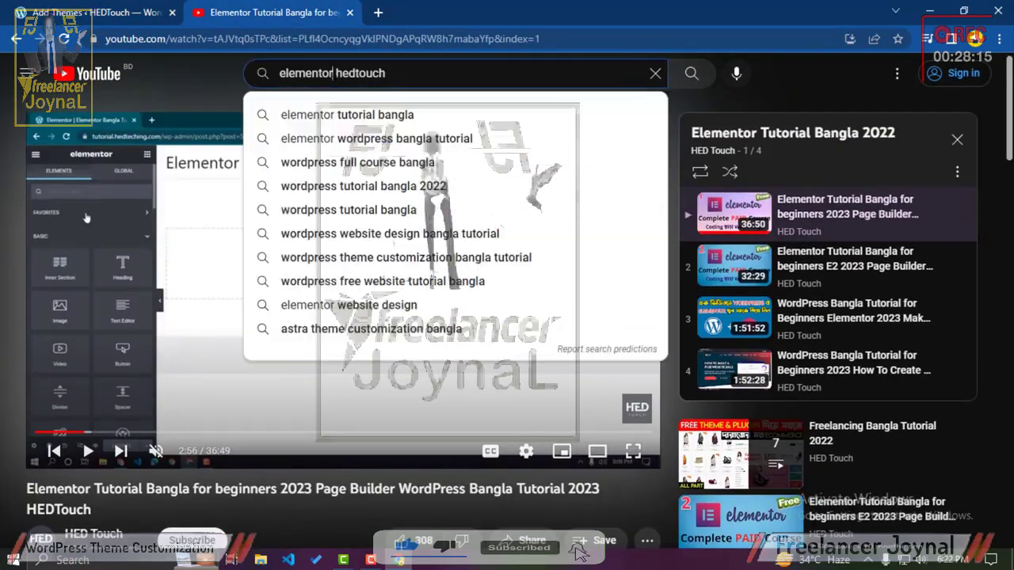
pyautogui.hotkey('ctrl', 'a')
pyautogui.write('wordpre')
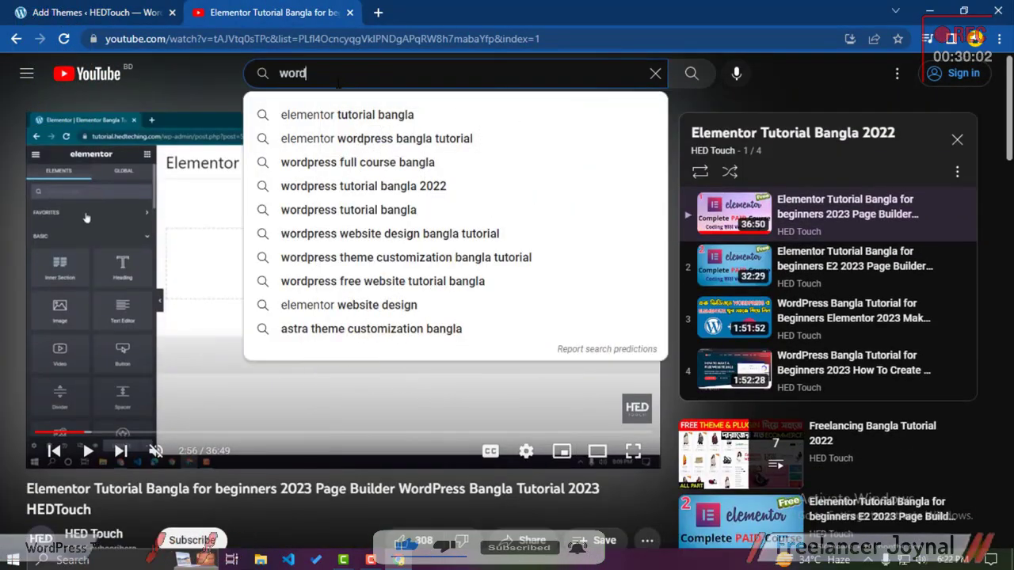
pyautogui.write('ss he')
pyautogui.write('dtou')
pyautogui.write('ch')
pyautogui.press('Return')
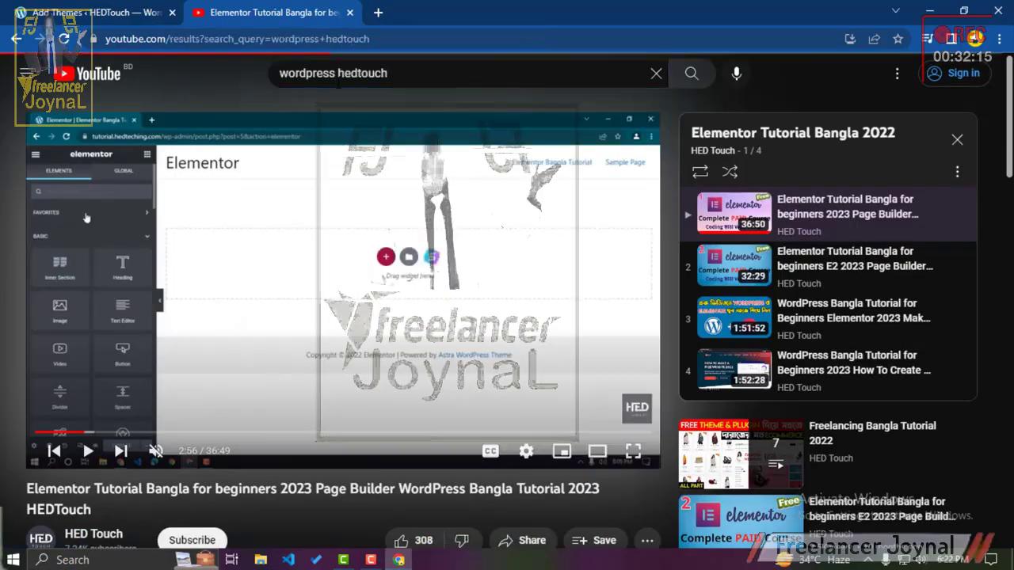
pyautogui.hotkey('alt', 'Left')
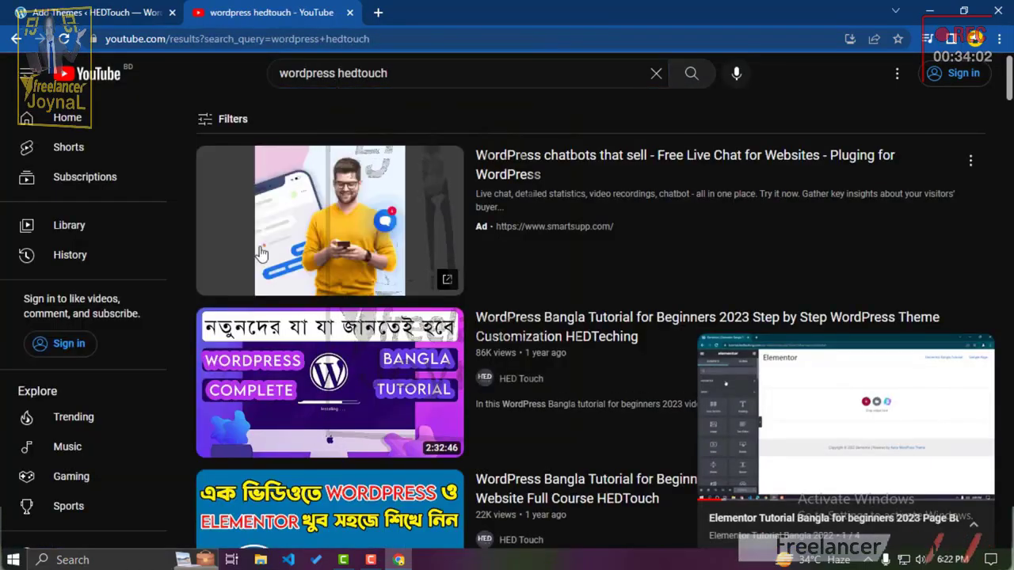
pyautogui.scroll(-3, 417, 349)
pyautogui.scroll(2, 512, 238)
pyautogui.scroll(-1, 286, 288)
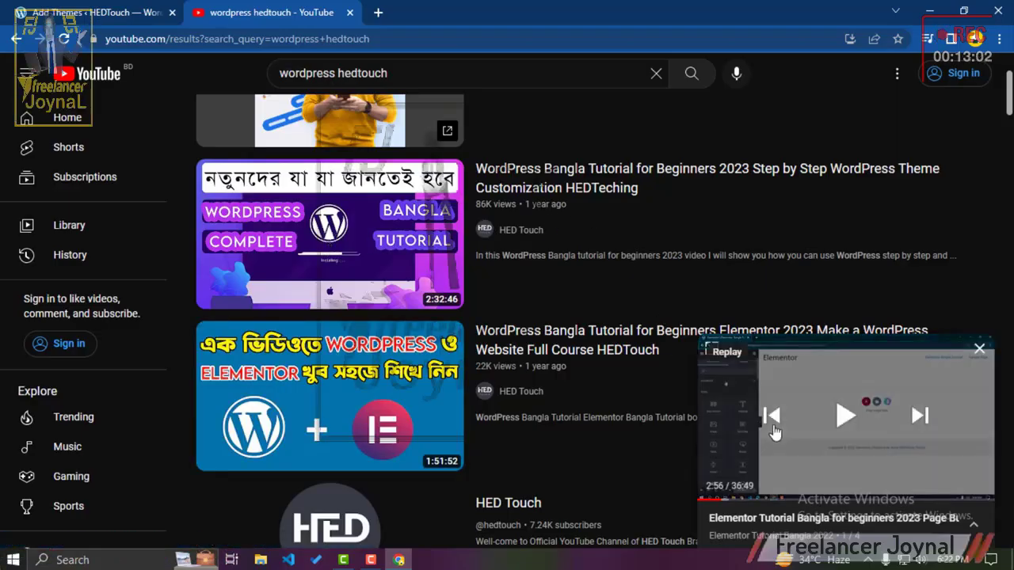
# Step: Search the WordPress plugin directory for "elementor" and activate Elementor Website Builder
pyautogui.click(832, 144)
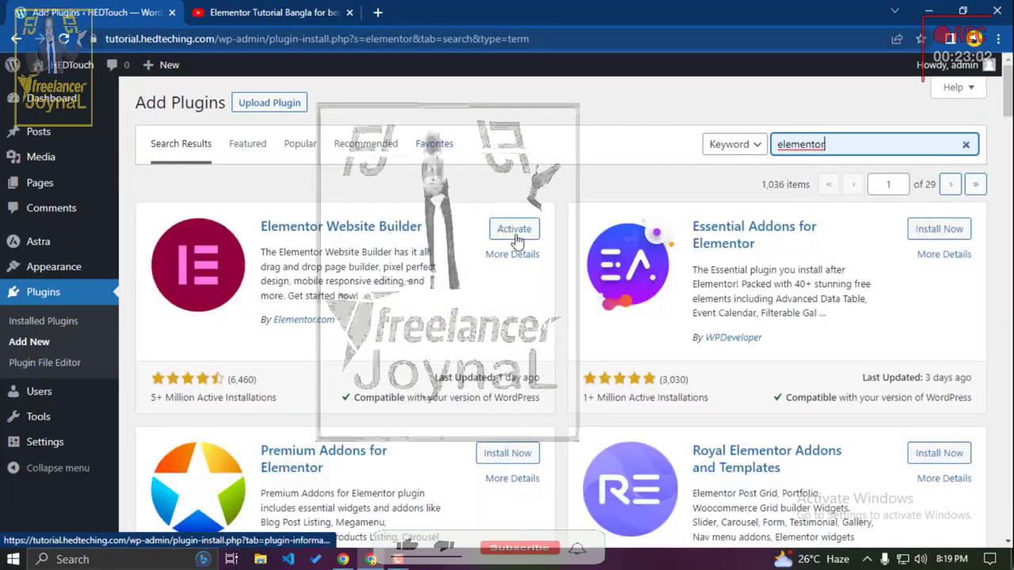
pyautogui.click(514, 229)
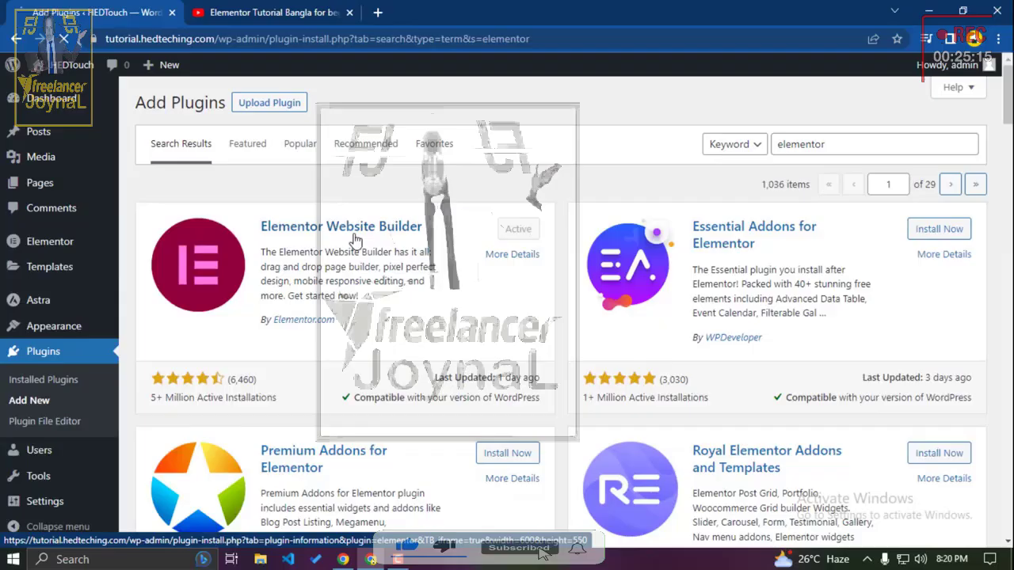
pyautogui.scroll(-2, 356, 240)
pyautogui.scroll(-2, 356, 240)
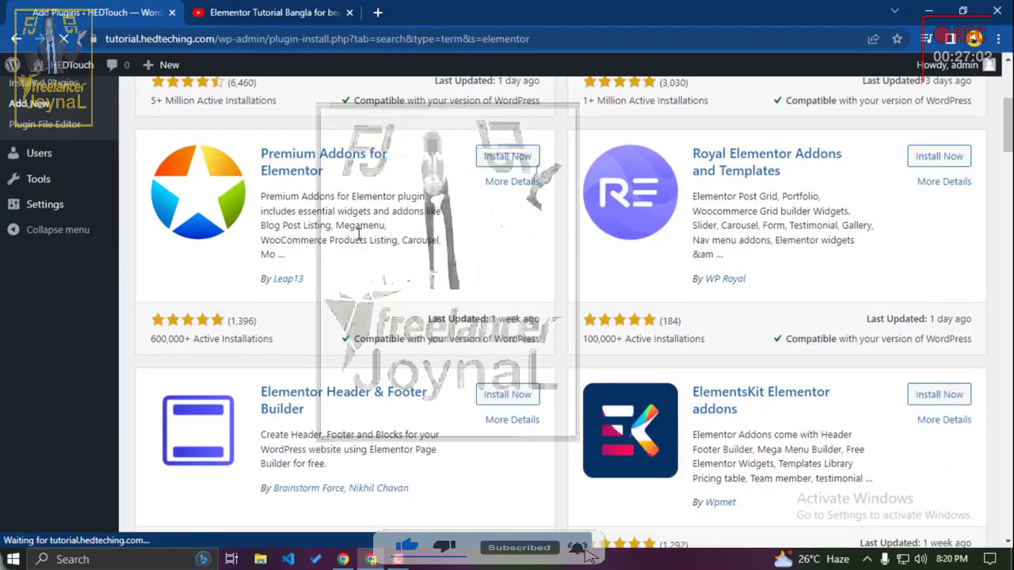
pyautogui.scroll(-2, 414, 279)
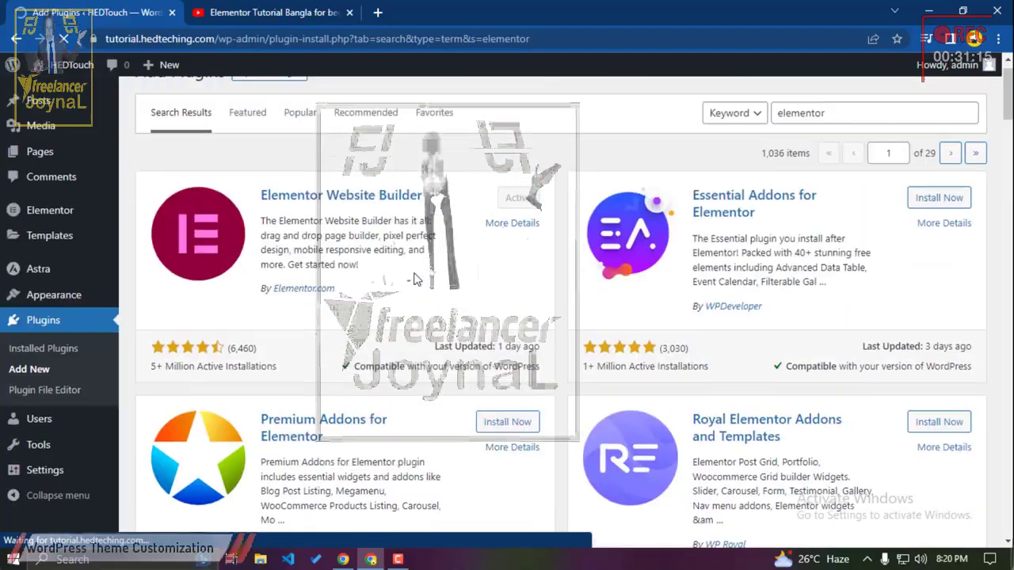
pyautogui.scroll(1, 413, 279)
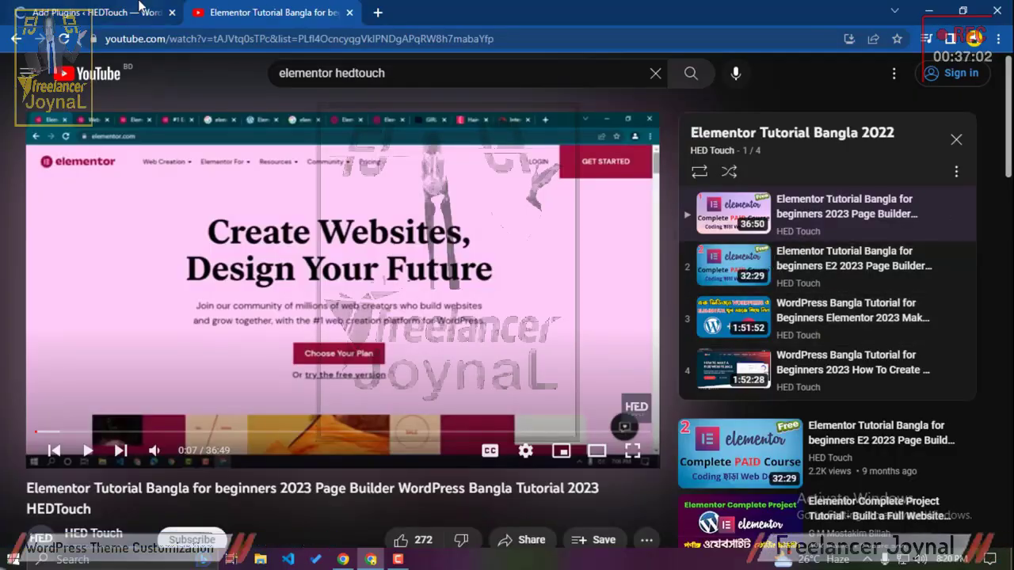
# Step: Return to the WordPress Add Plugins page and install Premium Addons for Elementor and ElementsKit Elementor addons
pyautogui.click(95, 11)
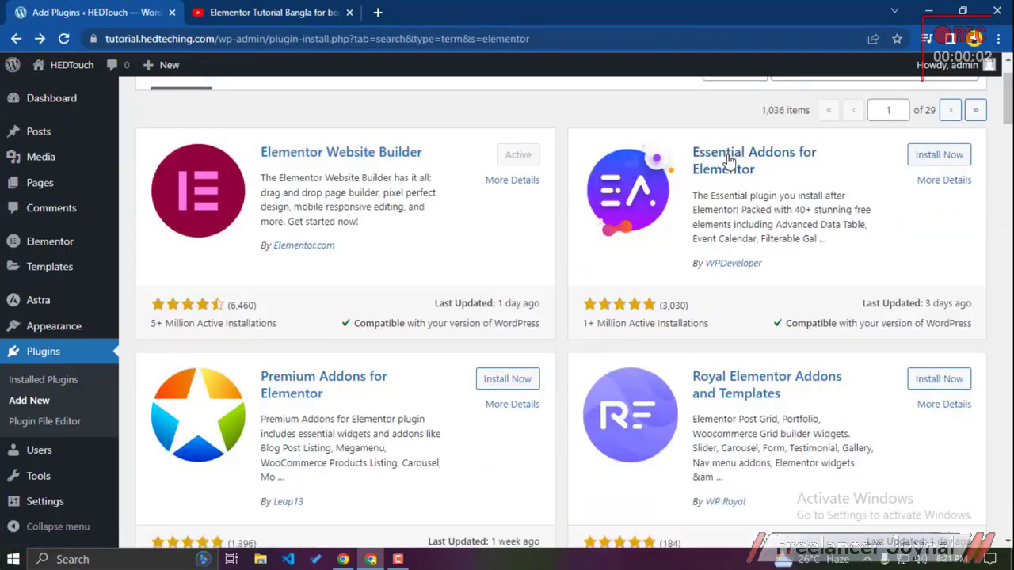
pyautogui.click(495, 380)
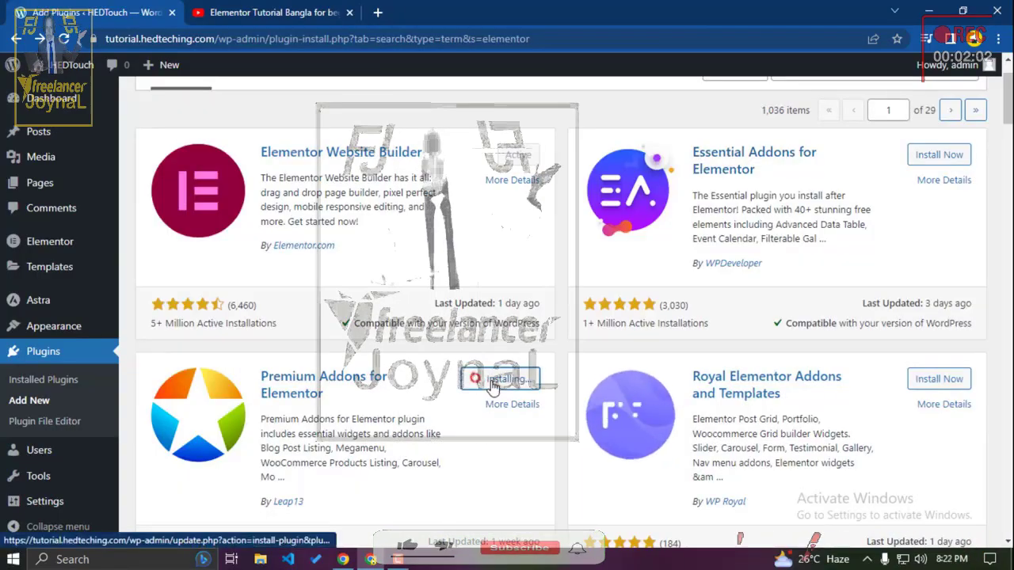
pyautogui.scroll(-2, 613, 160)
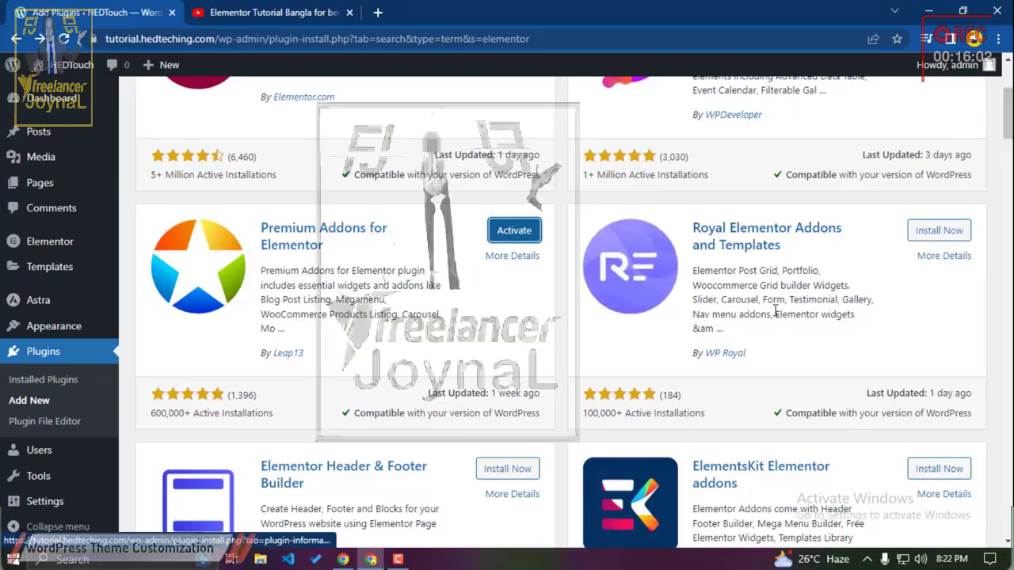
pyautogui.scroll(-2, 800, 319)
pyautogui.scroll(1, 777, 322)
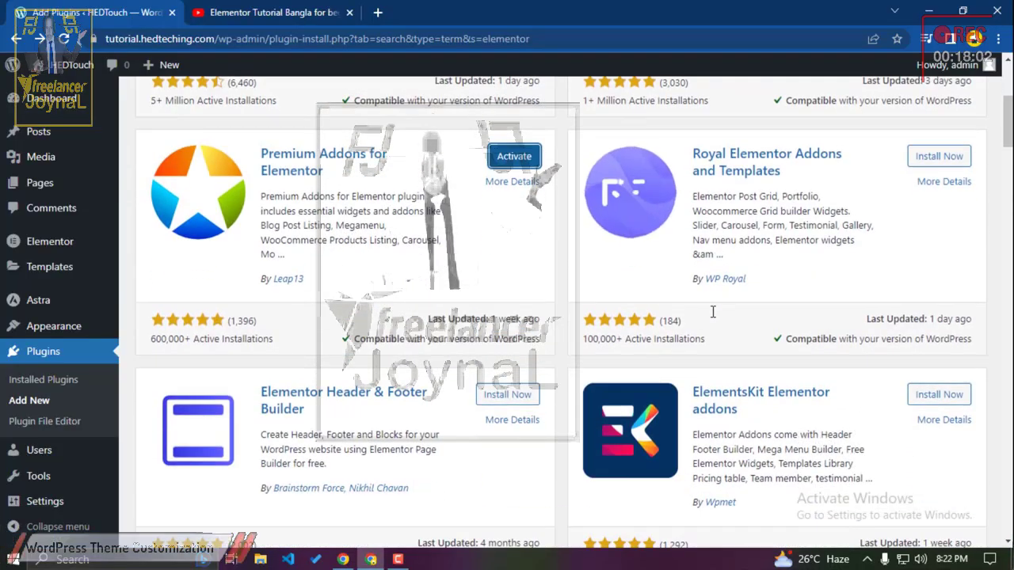
pyautogui.click(928, 396)
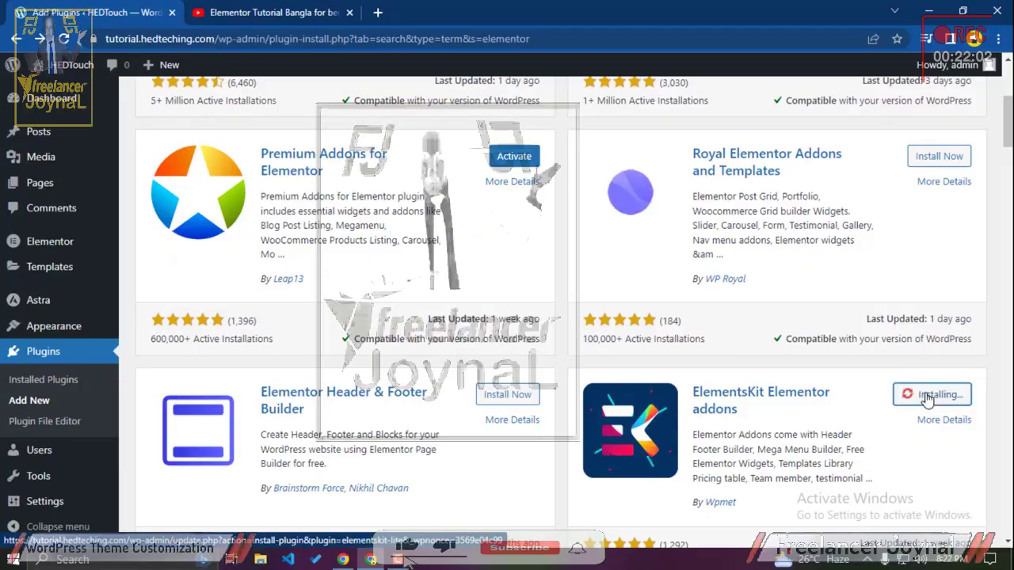
# Step: Install the Royal Elementor Addons and Templates and Happy Addons for Elementor plugins
pyautogui.scroll(-1, 760, 256)
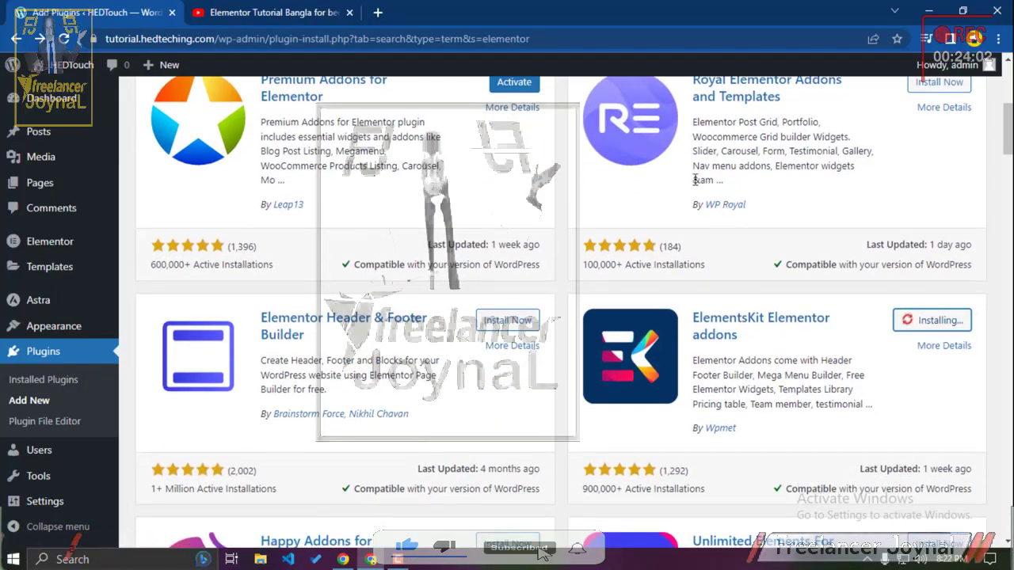
pyautogui.scroll(2, 713, 263)
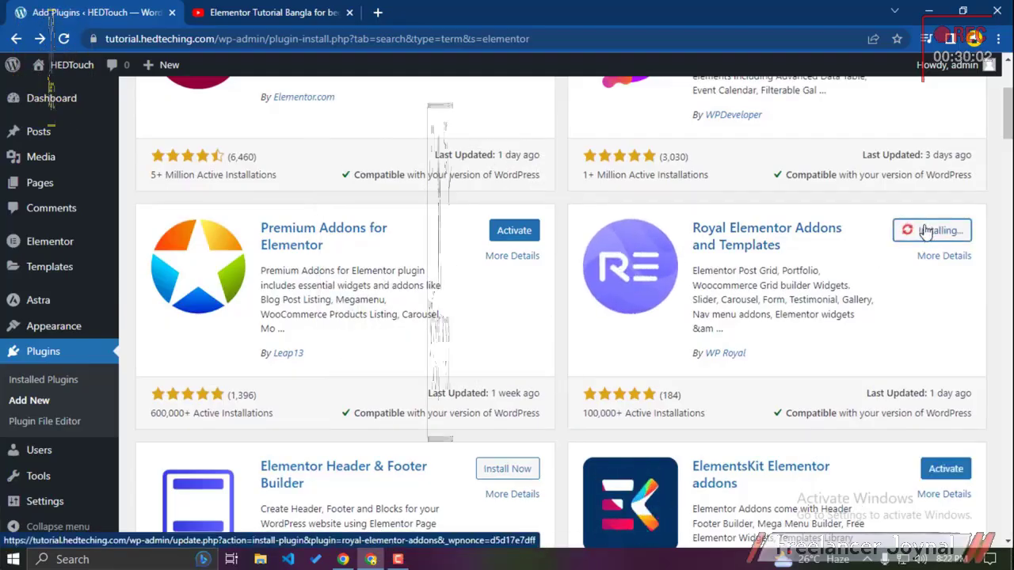
pyautogui.scroll(-2, 927, 230)
pyautogui.scroll(-1, 927, 231)
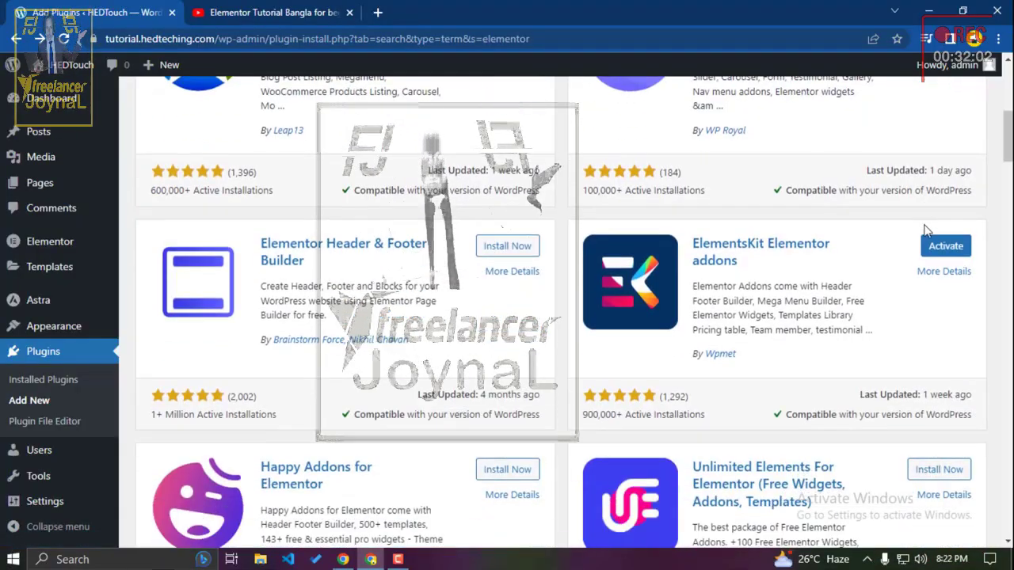
pyautogui.scroll(-2, 927, 231)
pyautogui.scroll(5, 925, 227)
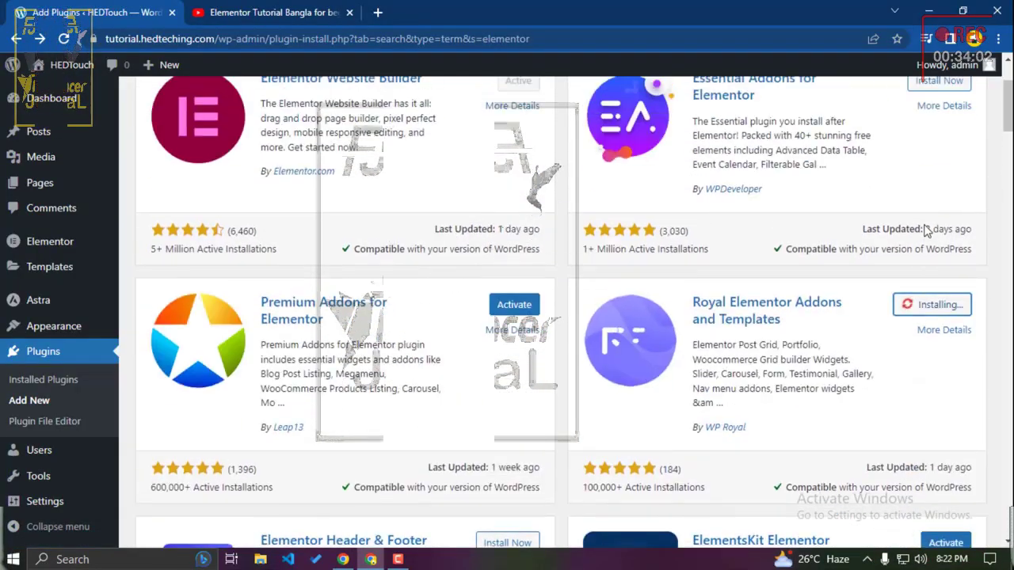
pyautogui.scroll(-1, 926, 225)
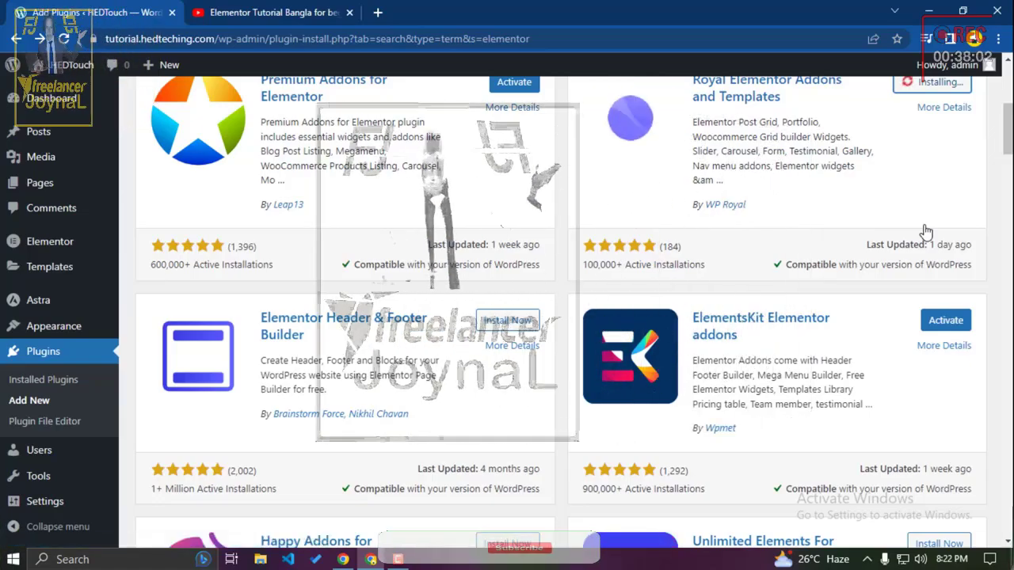
pyautogui.scroll(-1, 926, 230)
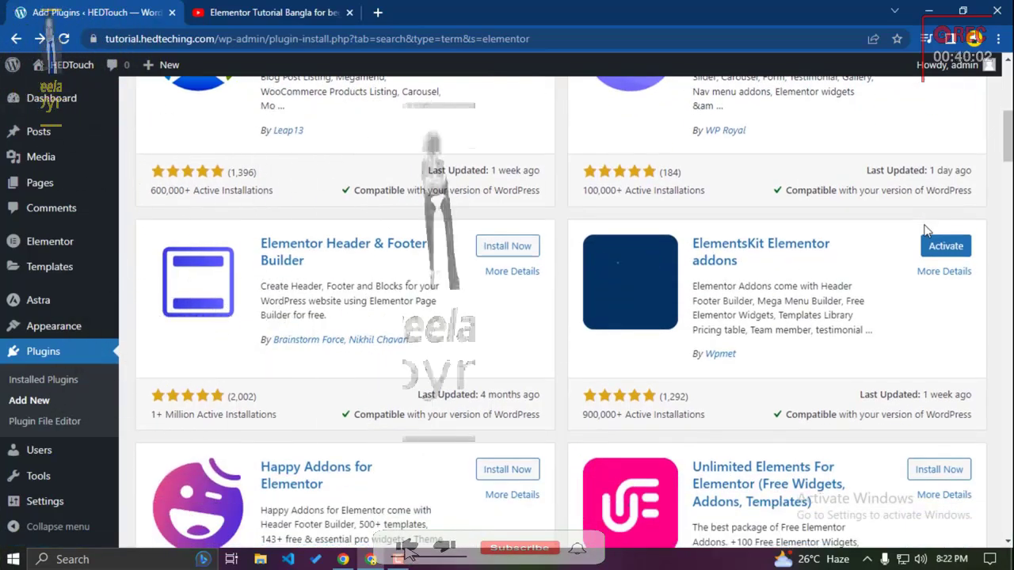
pyautogui.scroll(-1, 927, 231)
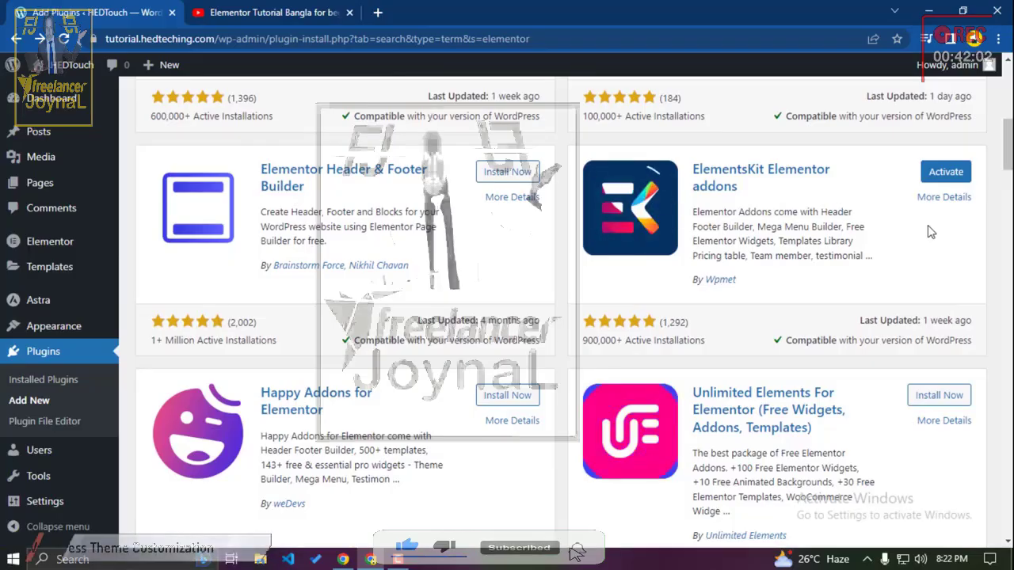
pyautogui.scroll(-2, 929, 230)
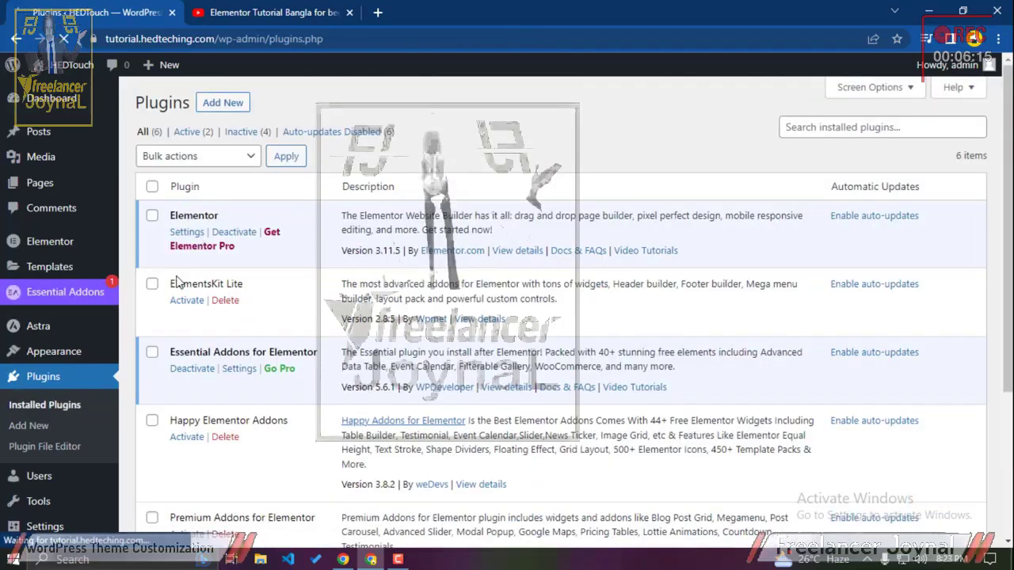
# Step: Select Happy Elementor Addons, Premium Addons for Elementor and Royal Elementor Addons among the installed plugins, and activate ElementsKit Lite
pyautogui.scroll(-3, 178, 282)
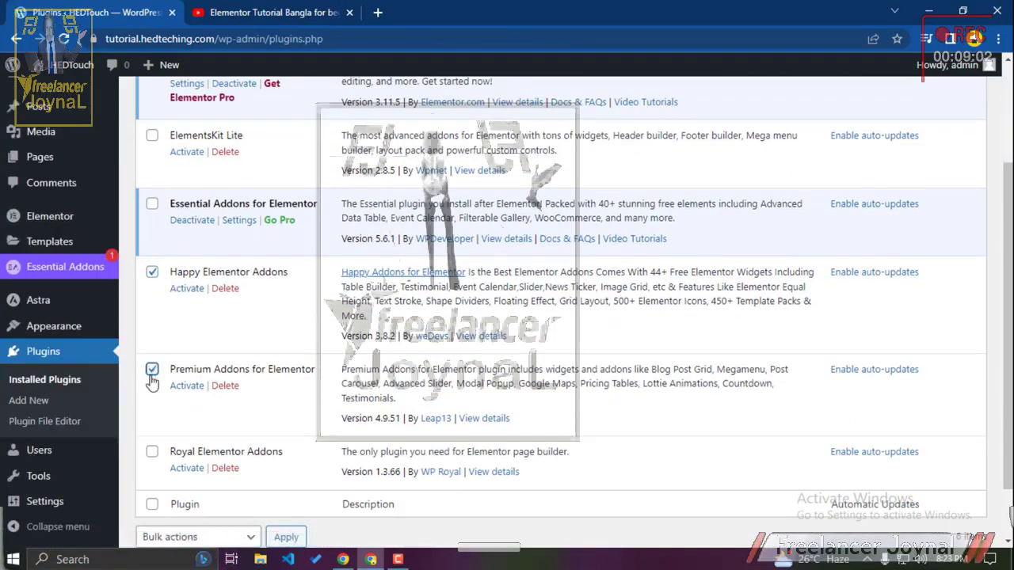
pyautogui.click(151, 451)
pyautogui.scroll(1, 185, 337)
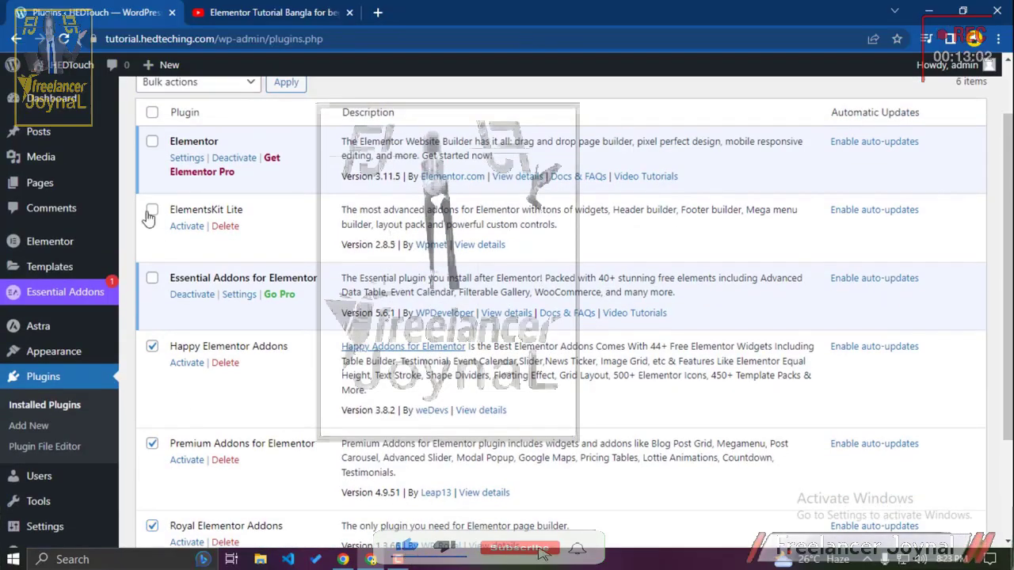
pyautogui.scroll(-2, 179, 309)
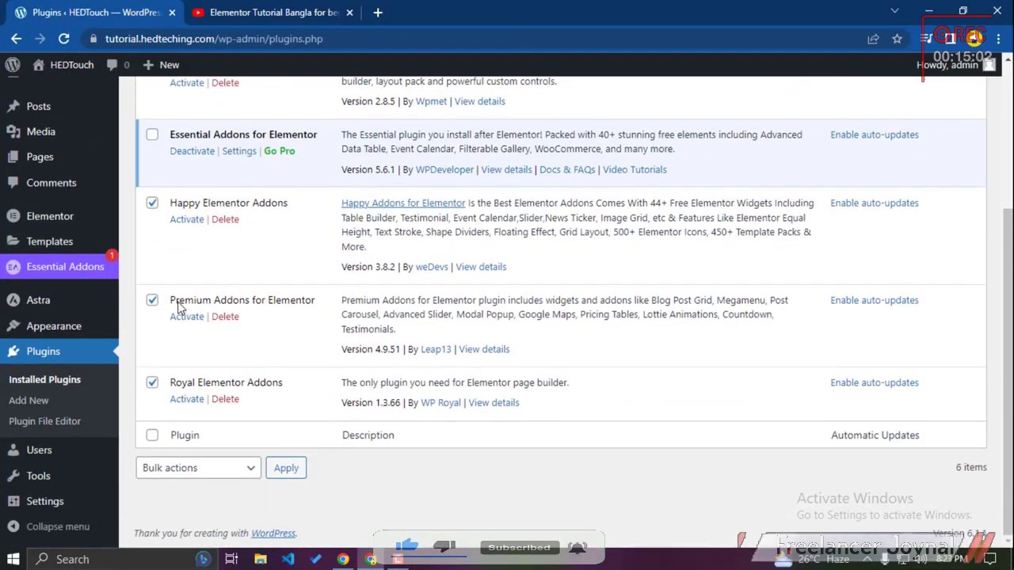
pyautogui.scroll(4, 181, 305)
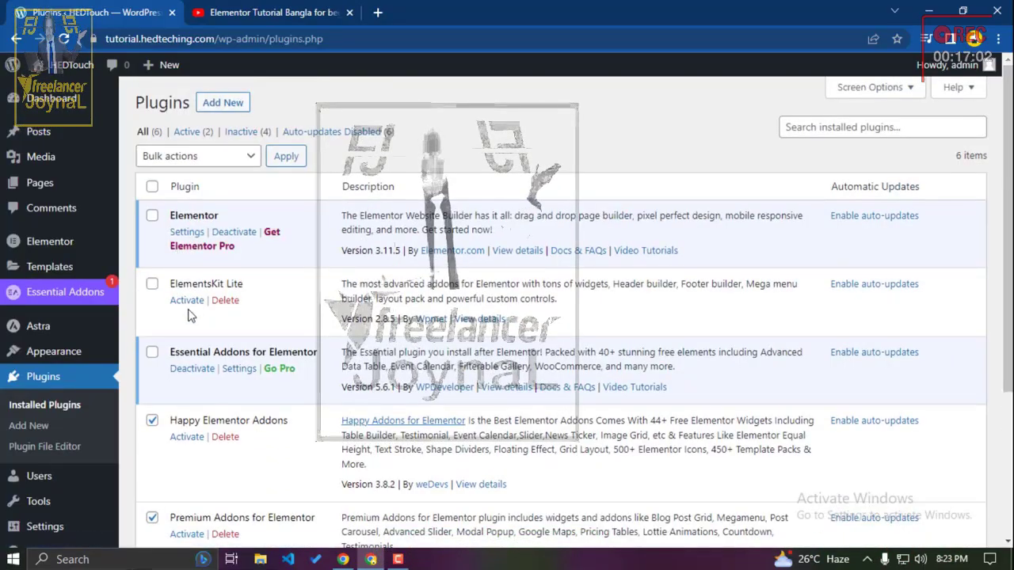
pyautogui.click(187, 301)
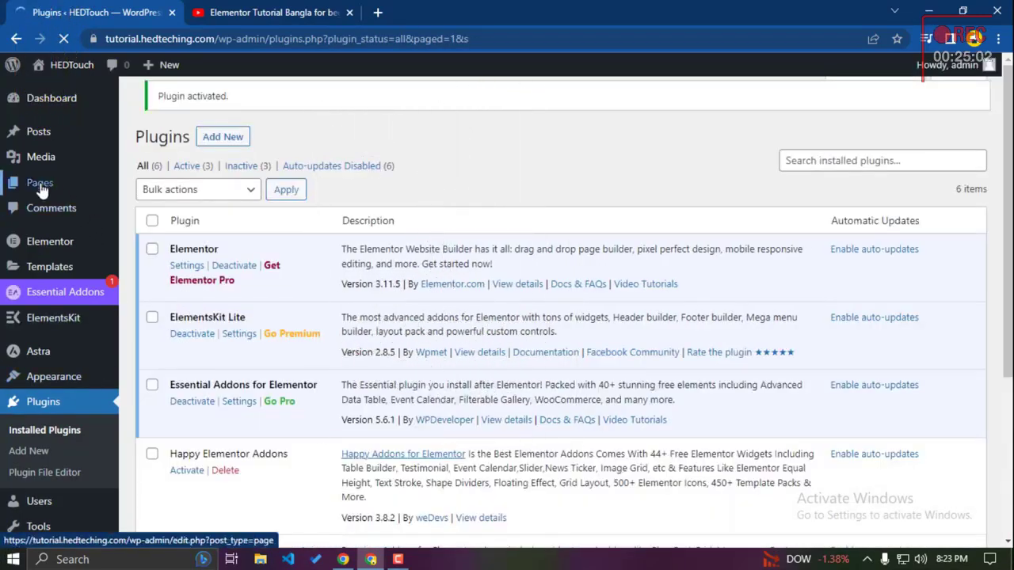
# Step: Open the Elementor Bangla Tutorial page from the site's pages for editing with Elementor
pyautogui.click(40, 186)
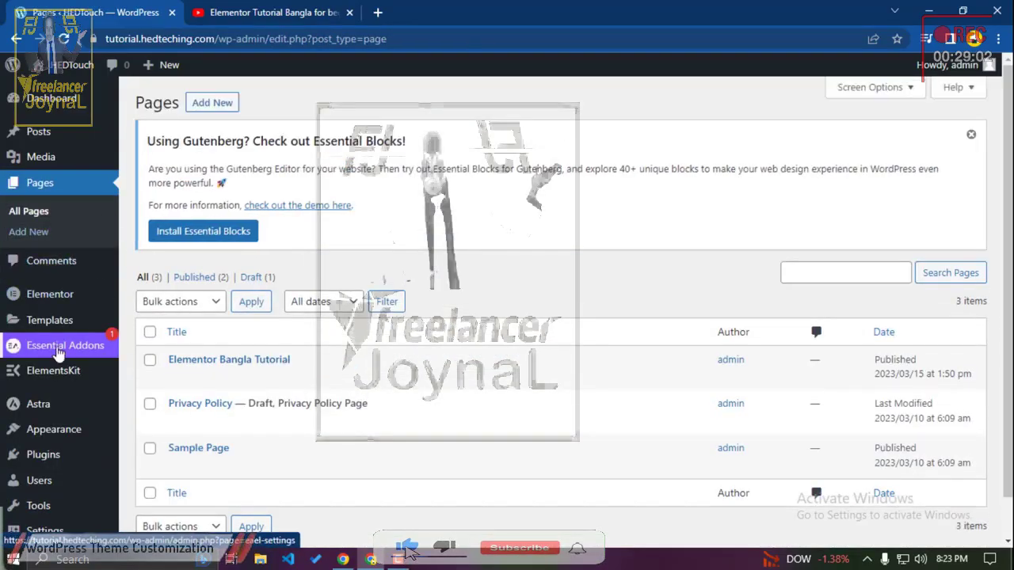
pyautogui.scroll(-1, 89, 428)
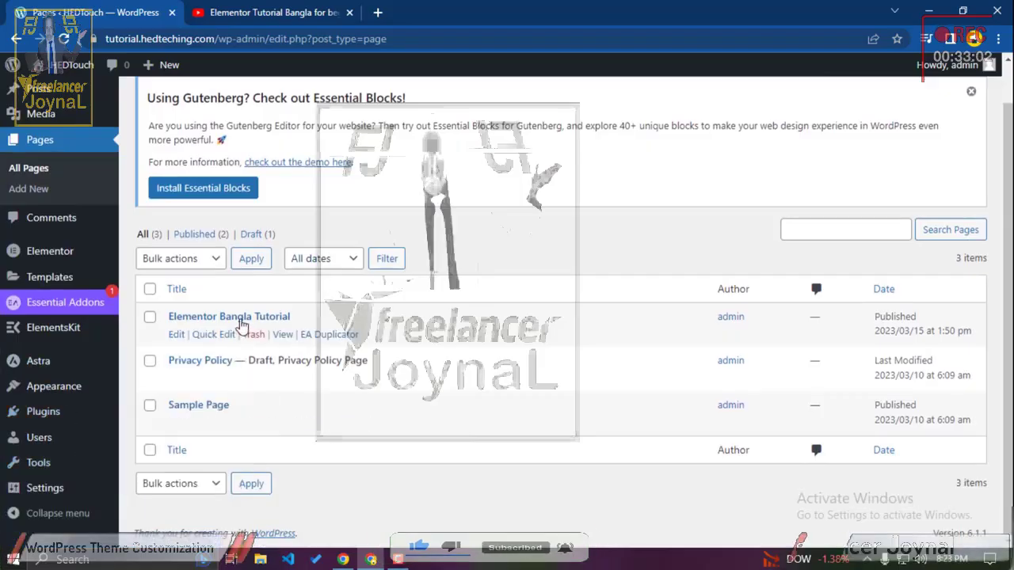
pyautogui.click(239, 324)
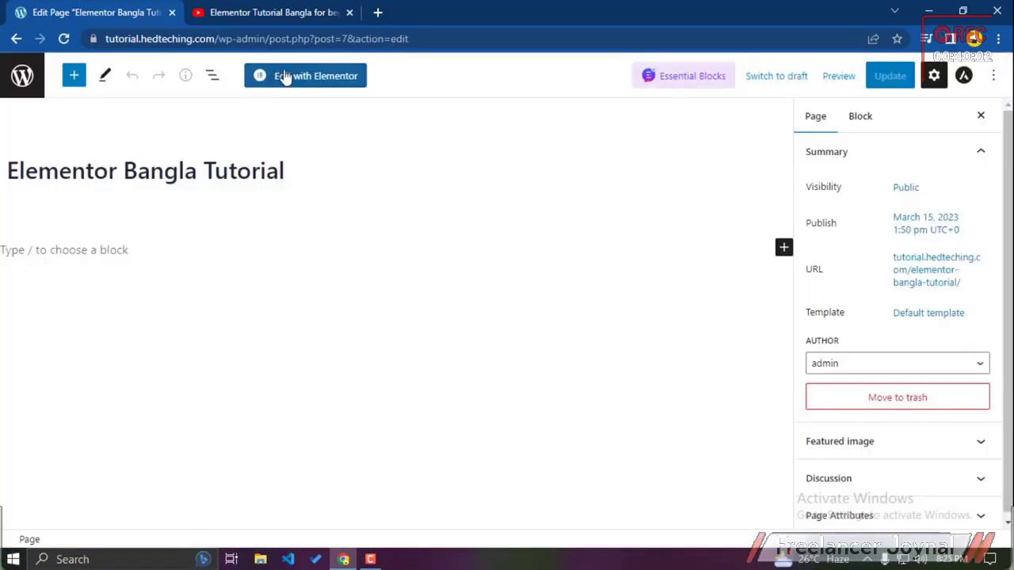
pyautogui.click(279, 76)
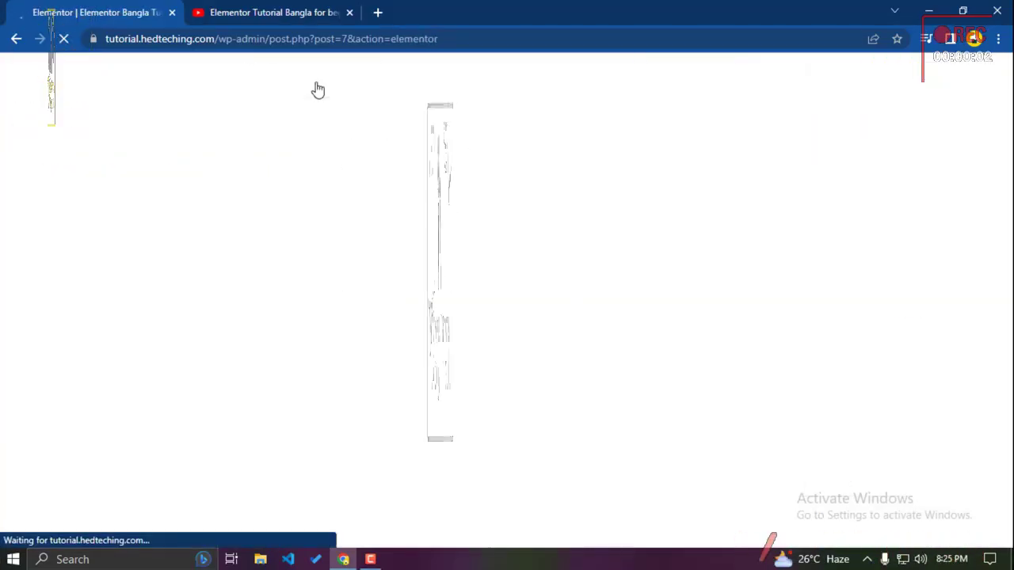
# Step: Check the HED Touch Elementor playlist on YouTube and look through the available widgets in the Elementor editor
pyautogui.click(266, 12)
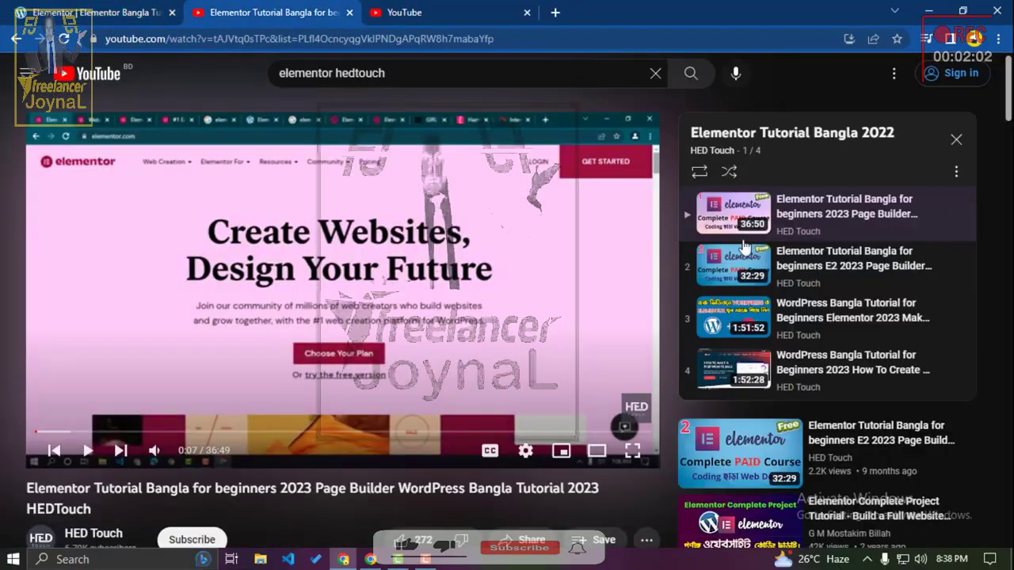
pyautogui.click(95, 12)
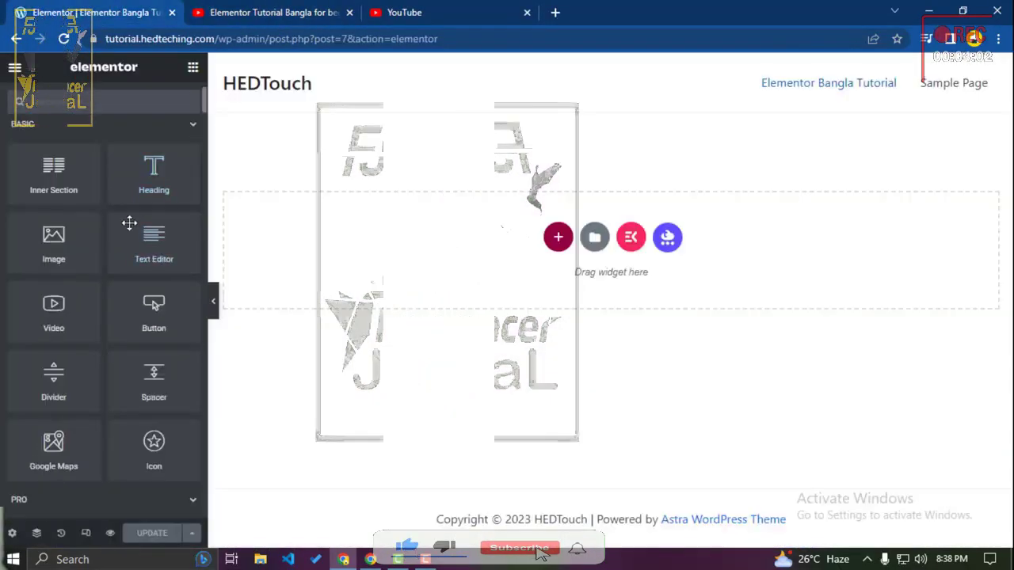
pyautogui.scroll(-3, 132, 221)
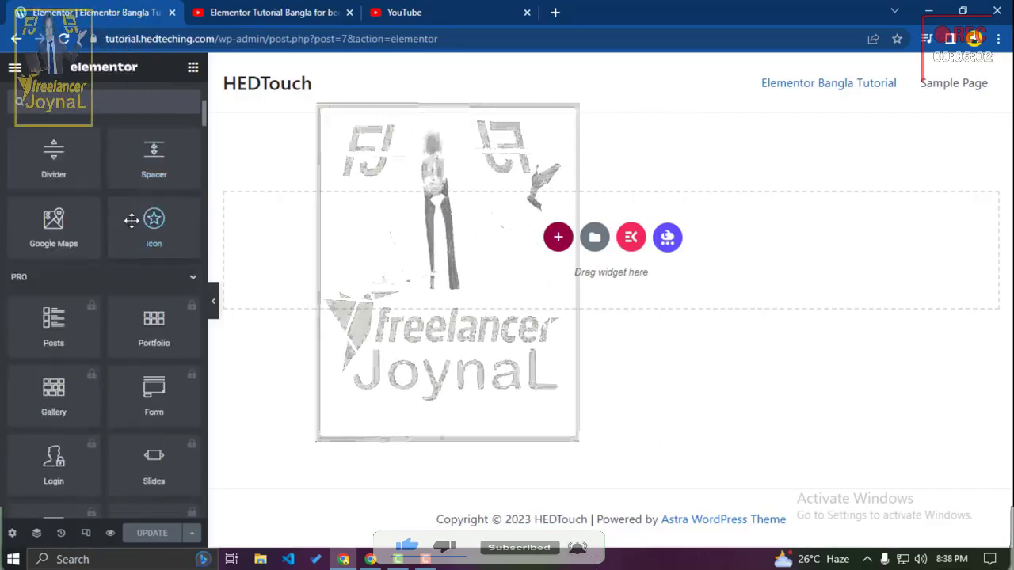
pyautogui.scroll(-1, 132, 222)
pyautogui.scroll(1, 132, 220)
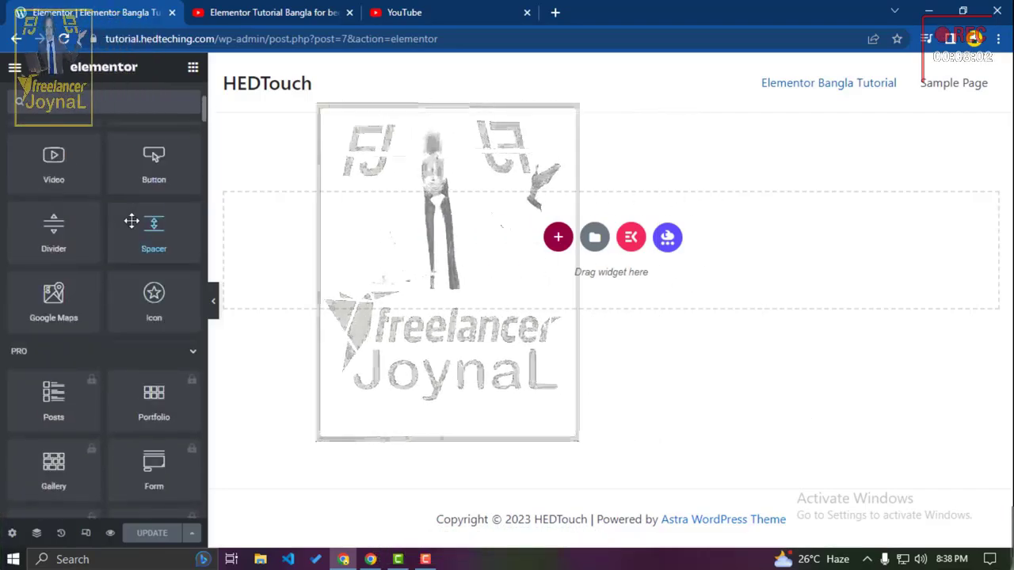
pyautogui.scroll(-5, 134, 388)
pyautogui.scroll(-8, 134, 387)
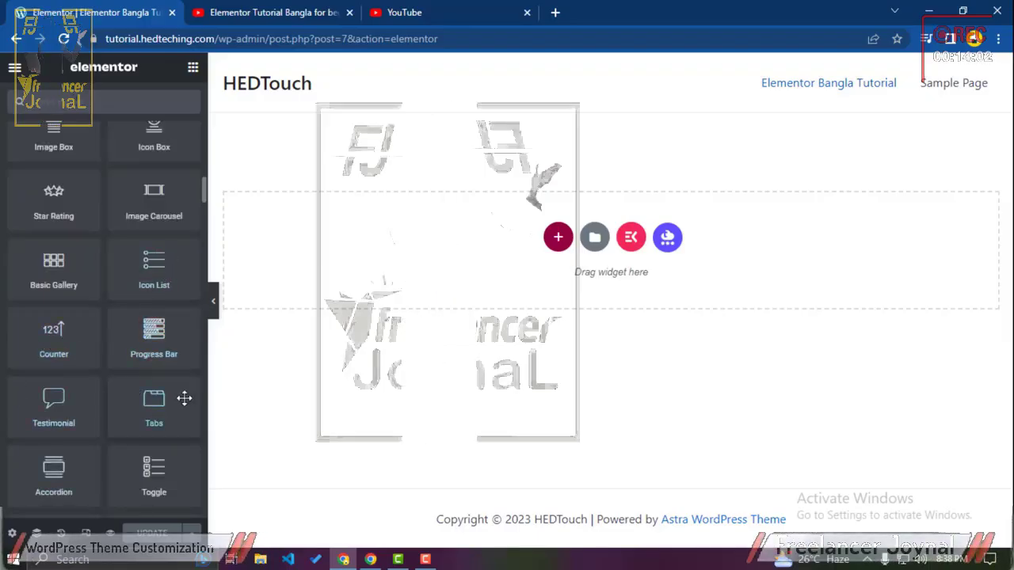
pyautogui.scroll(-2, 179, 398)
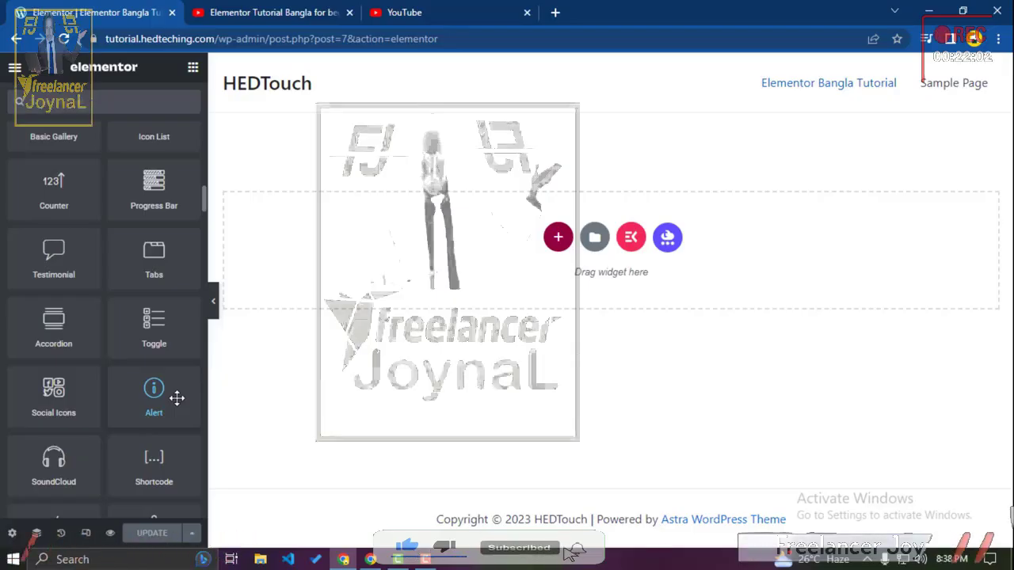
# Step: Open the ElementsKit template library, browse its ready-made page designs such as the conference home page, and close the library
pyautogui.click(638, 236)
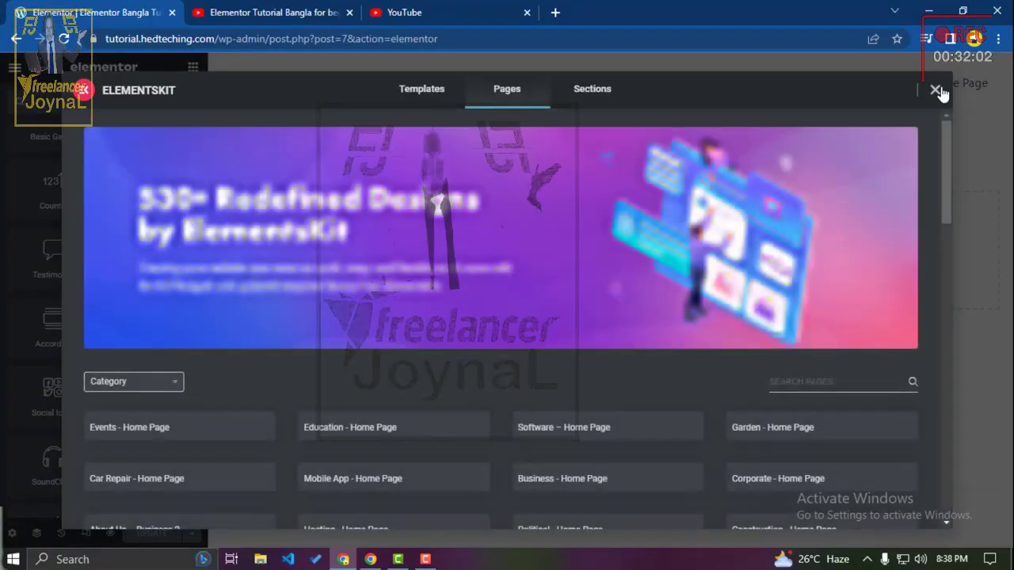
pyautogui.scroll(-2, 679, 309)
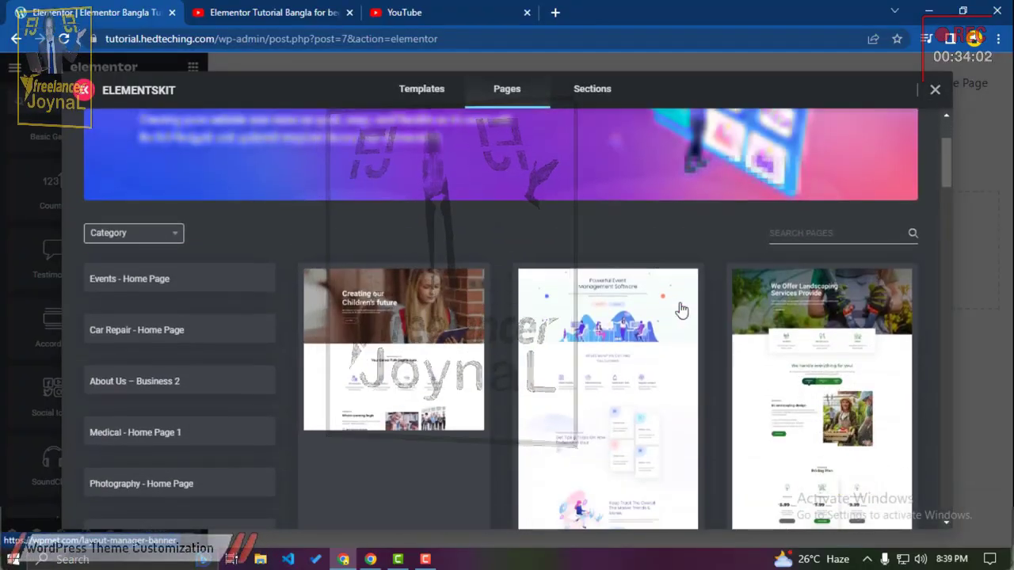
pyautogui.scroll(-2, 682, 310)
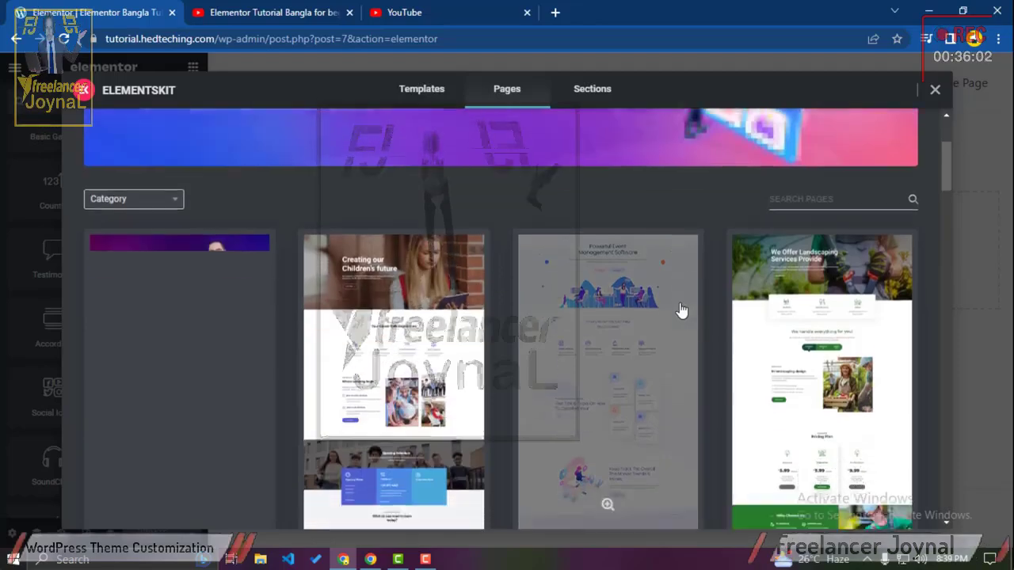
pyautogui.scroll(-2, 682, 310)
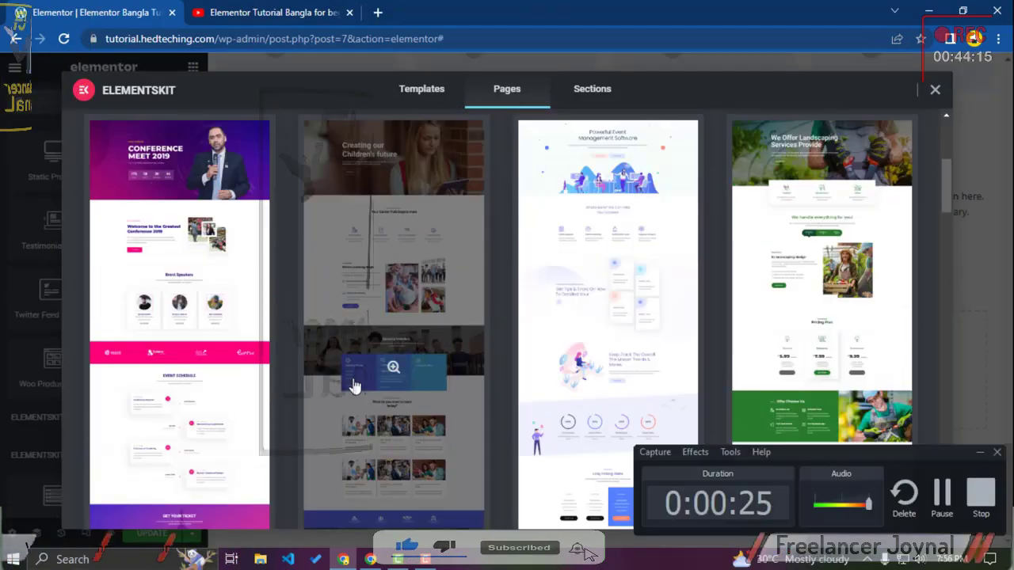
pyautogui.scroll(-3, 354, 386)
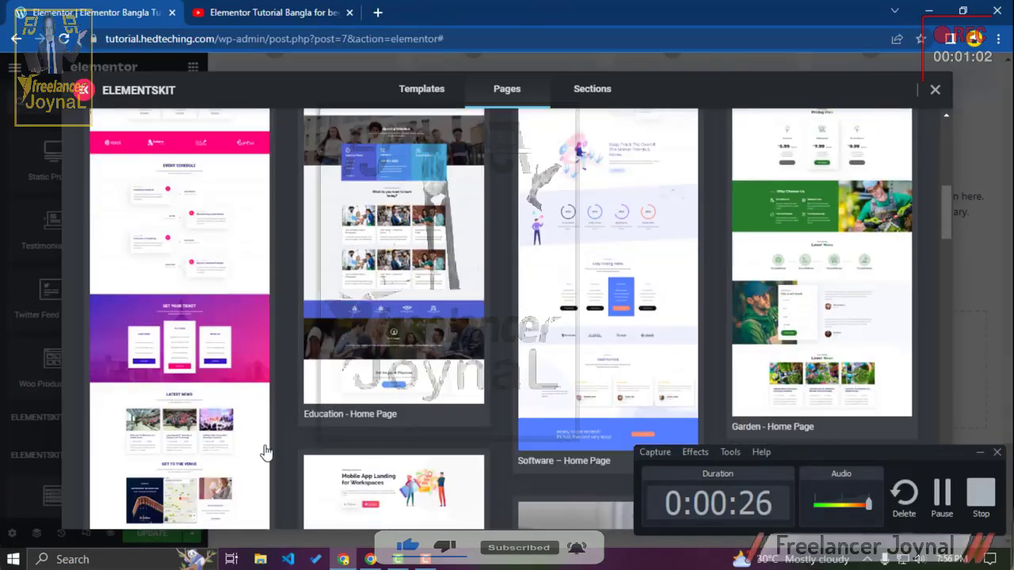
pyautogui.scroll(-1, 99, 484)
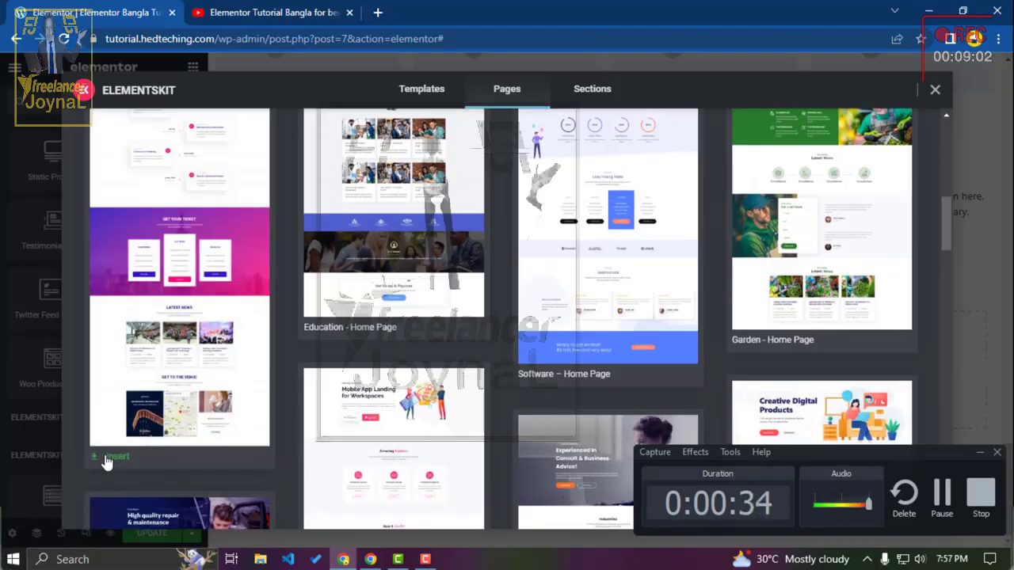
pyautogui.scroll(2, 148, 448)
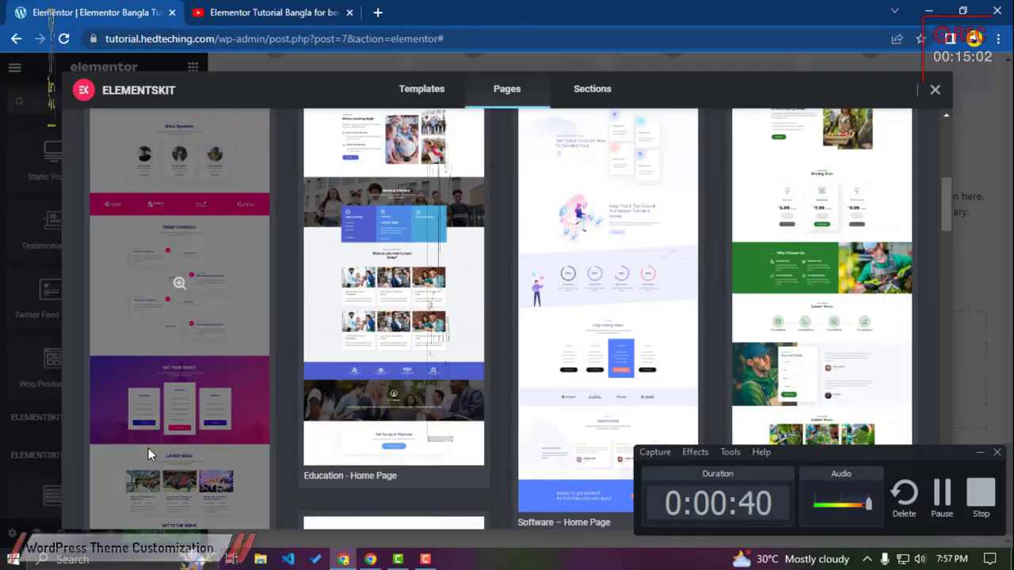
pyautogui.scroll(1, 148, 448)
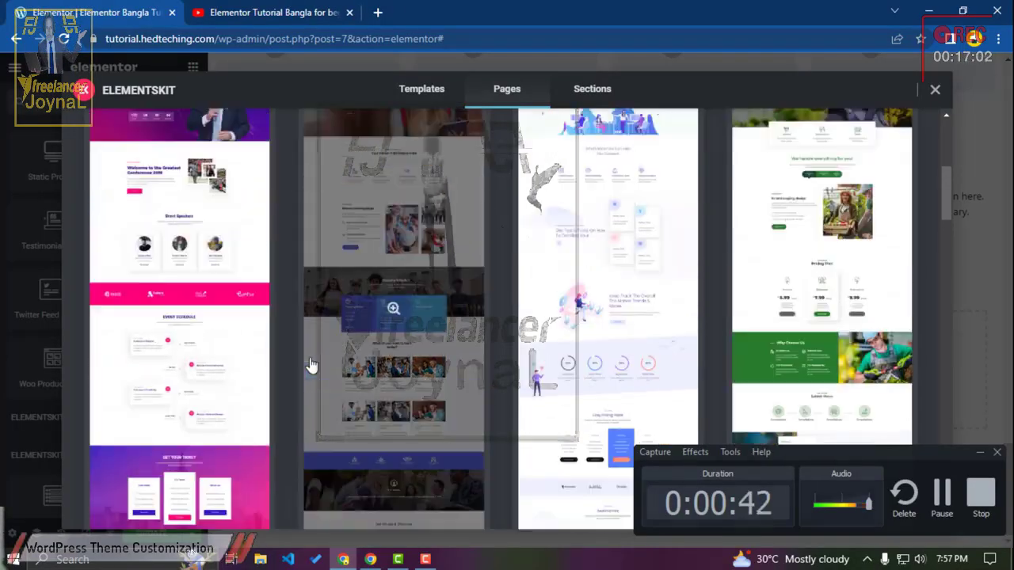
pyautogui.scroll(2, 311, 364)
pyautogui.scroll(1, 312, 364)
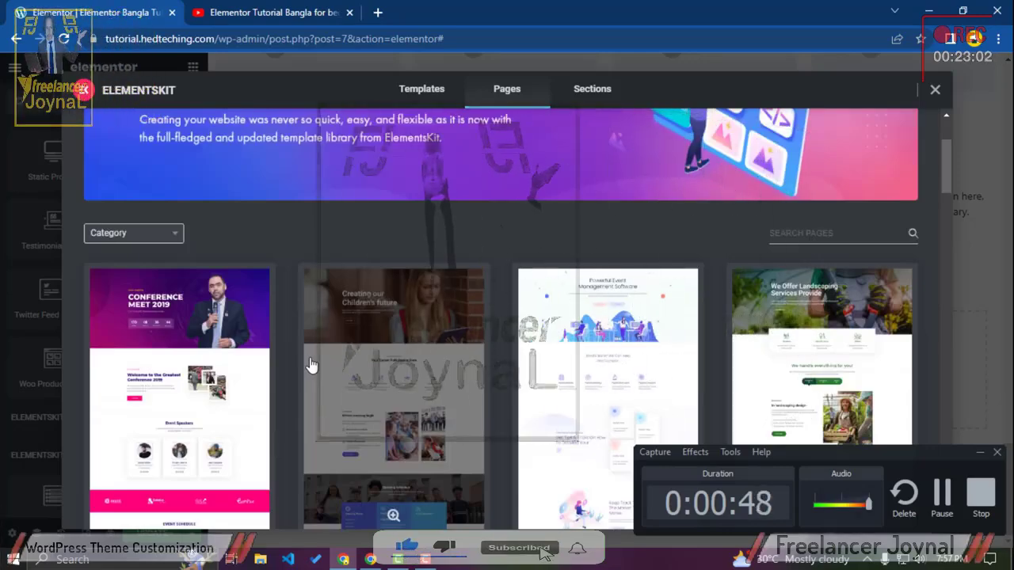
pyautogui.scroll(-3, 311, 364)
pyautogui.scroll(2, 316, 369)
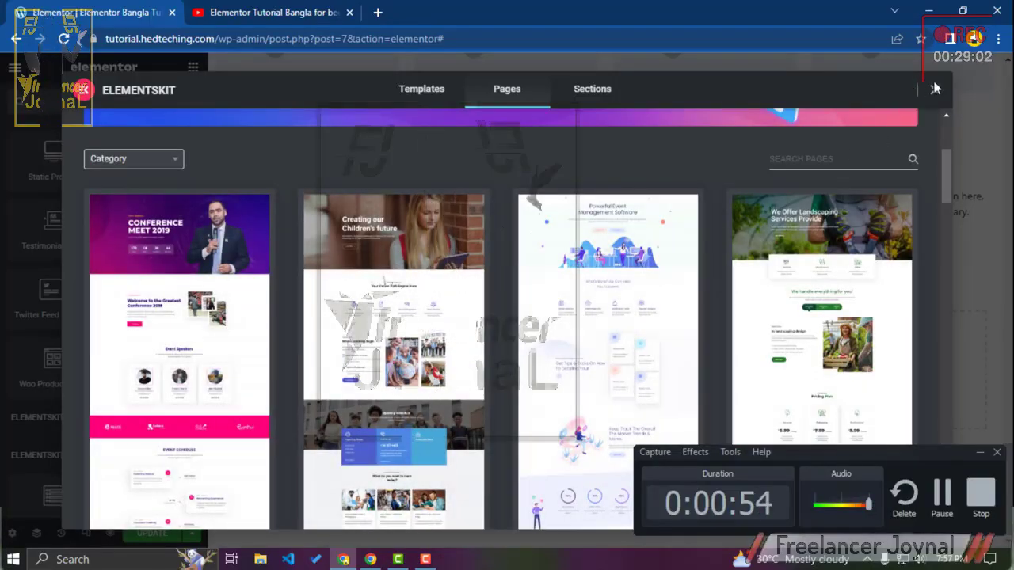
pyautogui.click(935, 88)
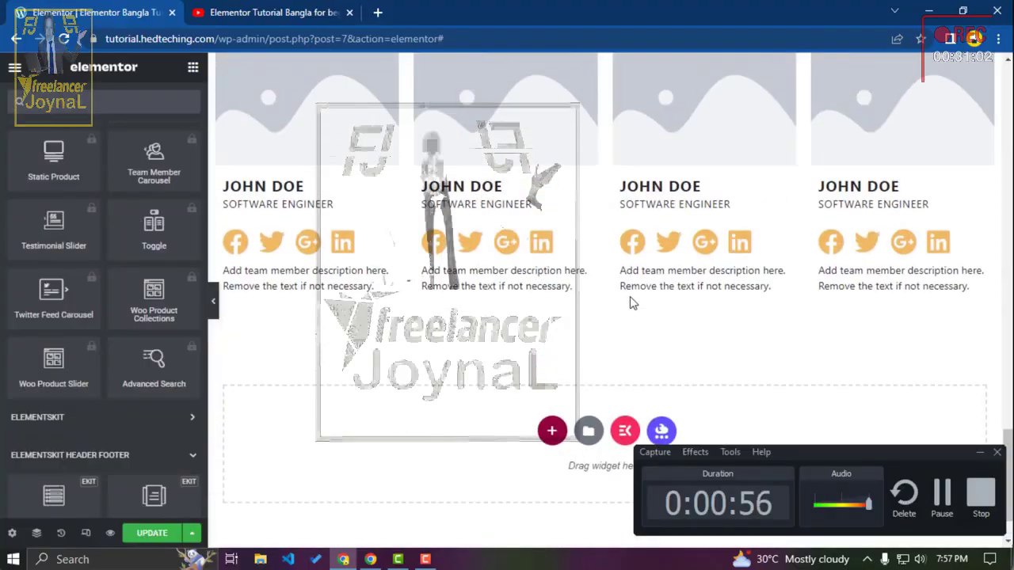
# Step: Review the widgets already placed on the Elementor Bangla Tutorial page, from the accordion at its beginning to the team members at its end
pyautogui.scroll(10, 631, 303)
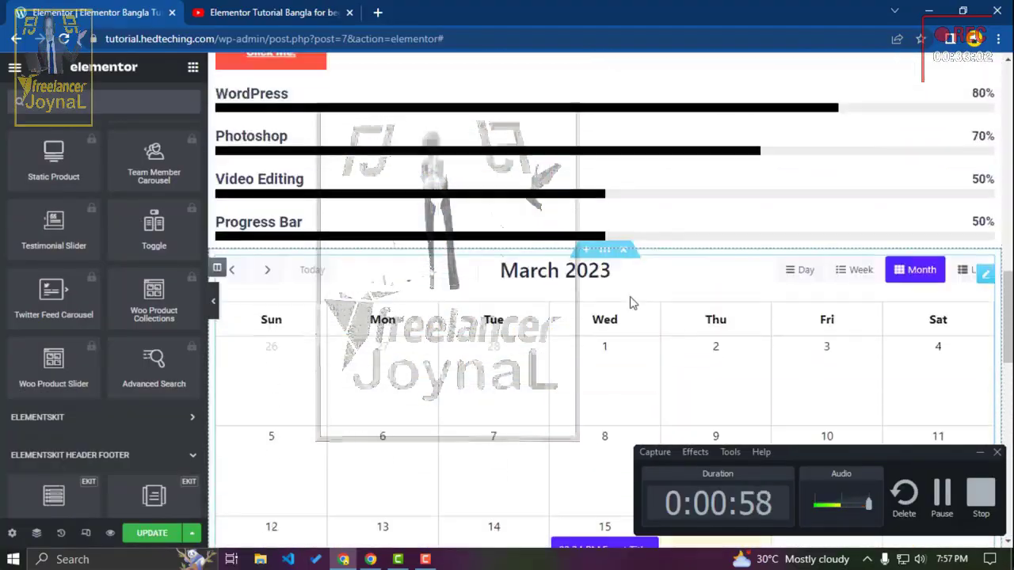
pyautogui.scroll(15, 632, 303)
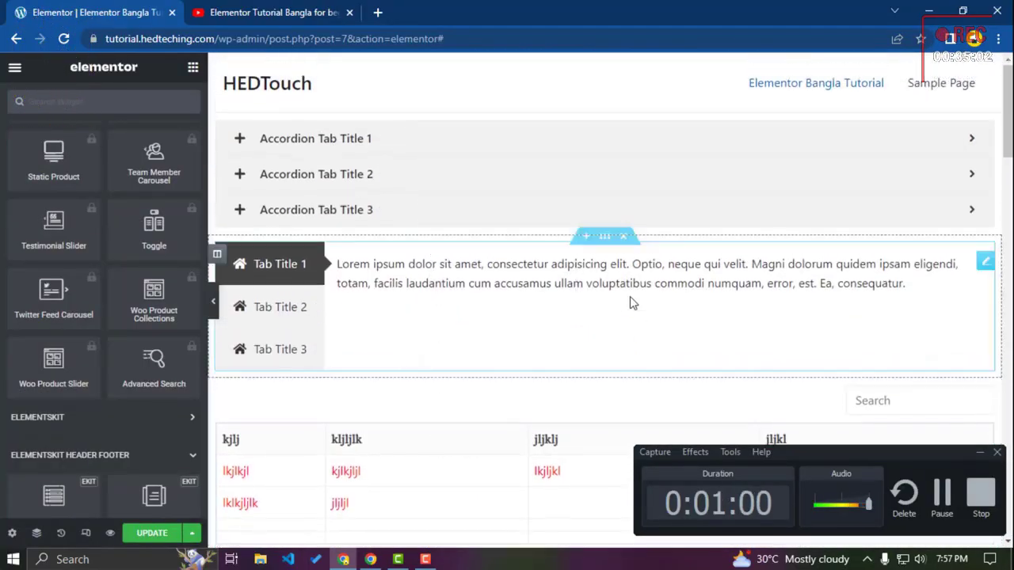
pyautogui.scroll(-5, 632, 304)
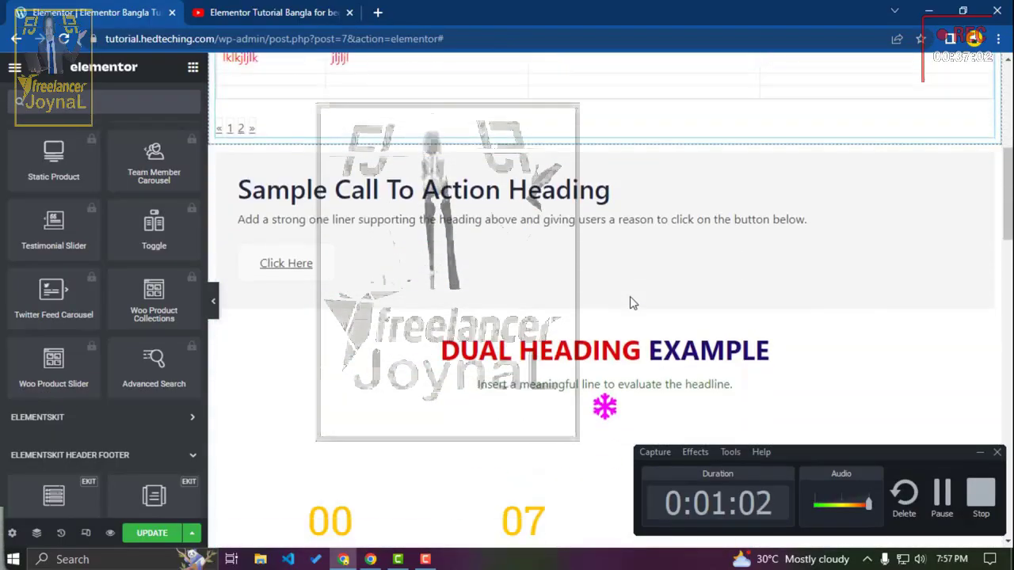
pyautogui.scroll(-6, 632, 303)
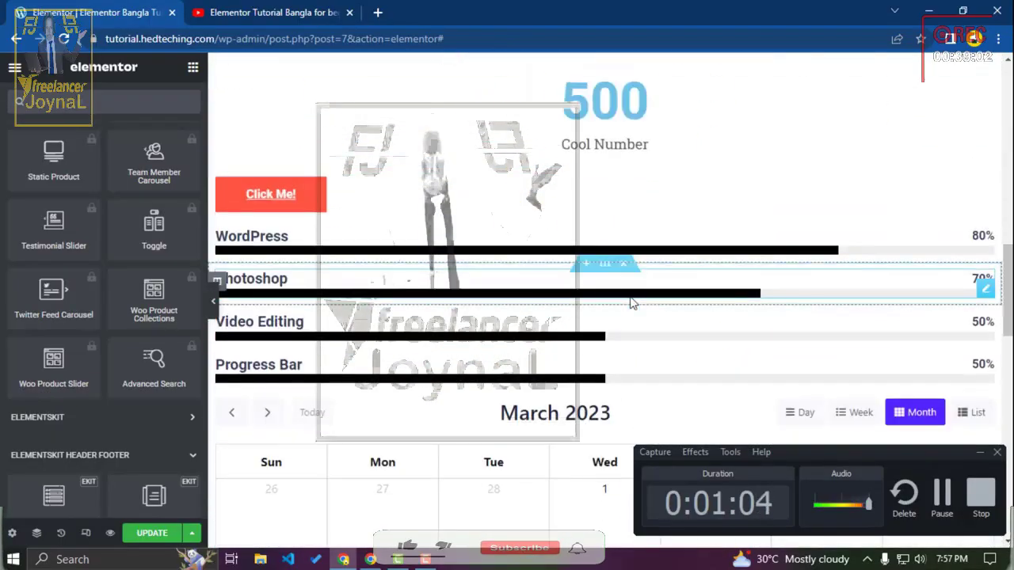
pyautogui.scroll(-2, 631, 303)
pyautogui.scroll(-3, 631, 304)
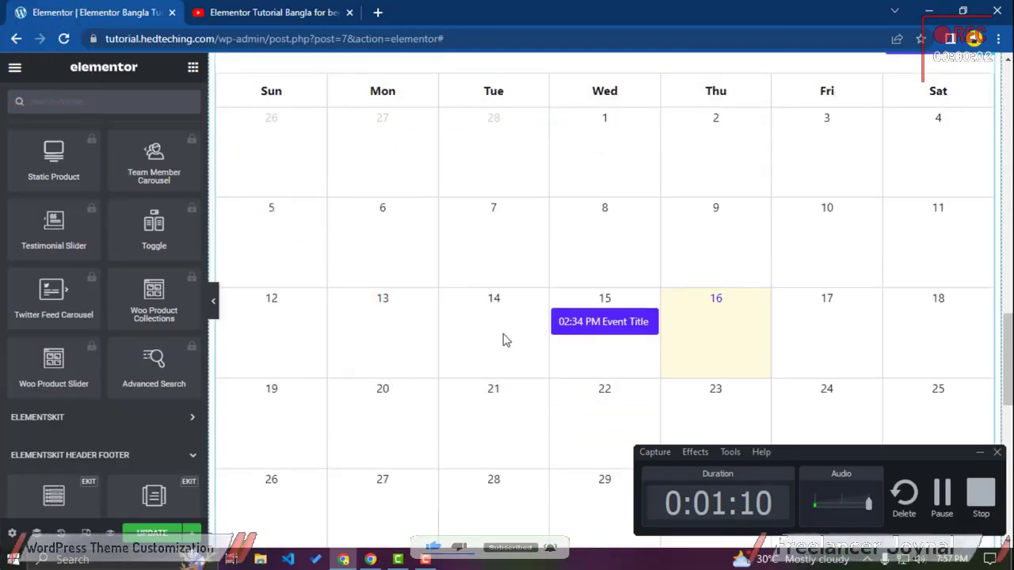
pyautogui.scroll(-2, 505, 331)
pyautogui.scroll(-4, 504, 331)
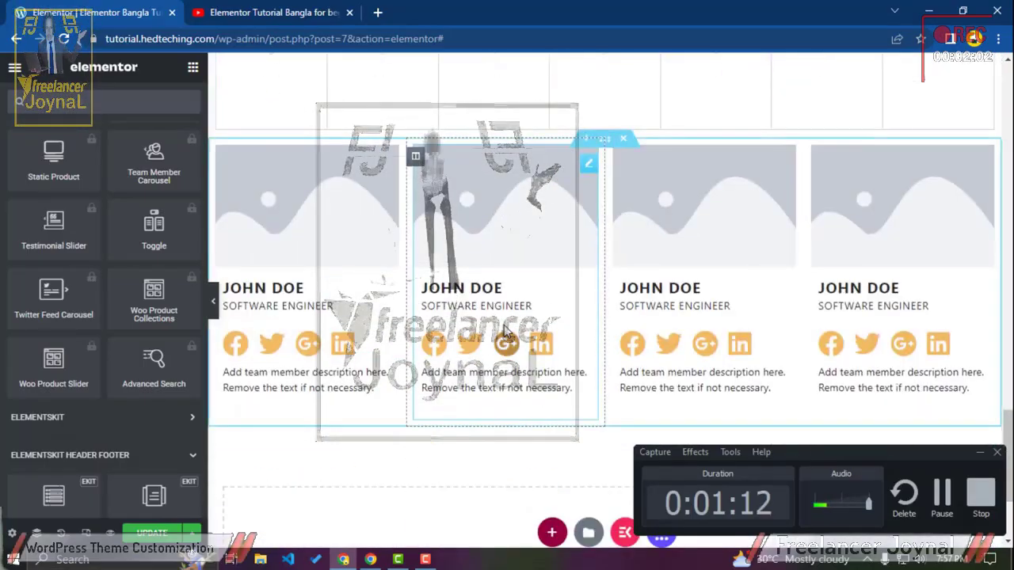
pyautogui.scroll(-1, 507, 333)
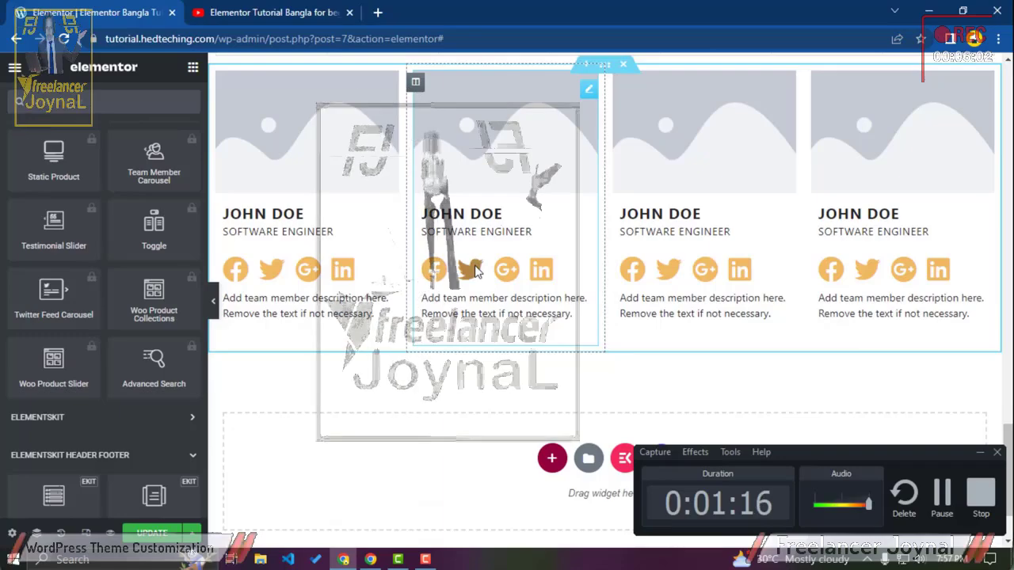
pyautogui.scroll(-1, 491, 297)
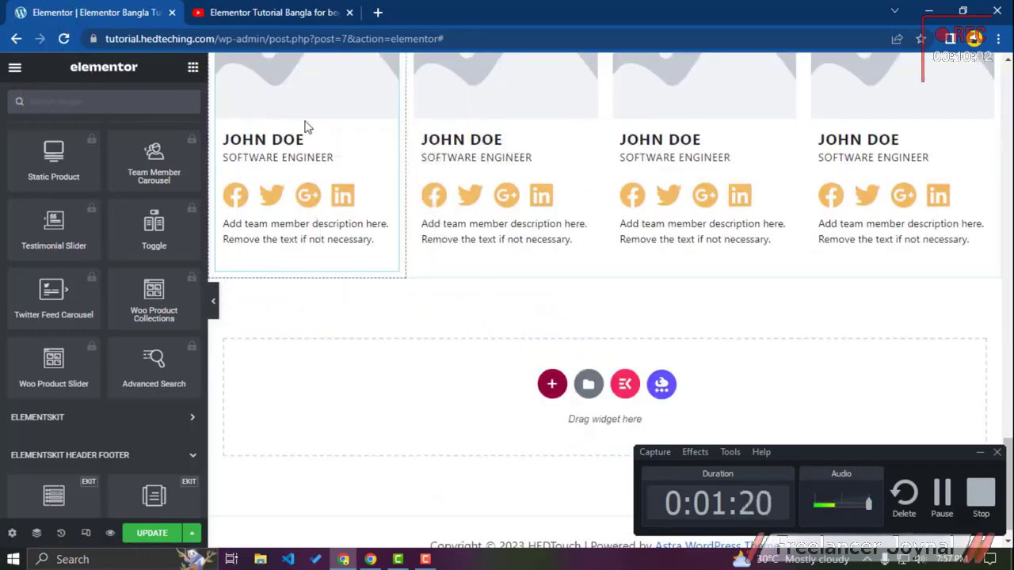
# Step: Switch to the HED Touch Elementor tutorial video on YouTube and view its title and channel details
pyautogui.click(323, 11)
pyautogui.scroll(-1, 334, 297)
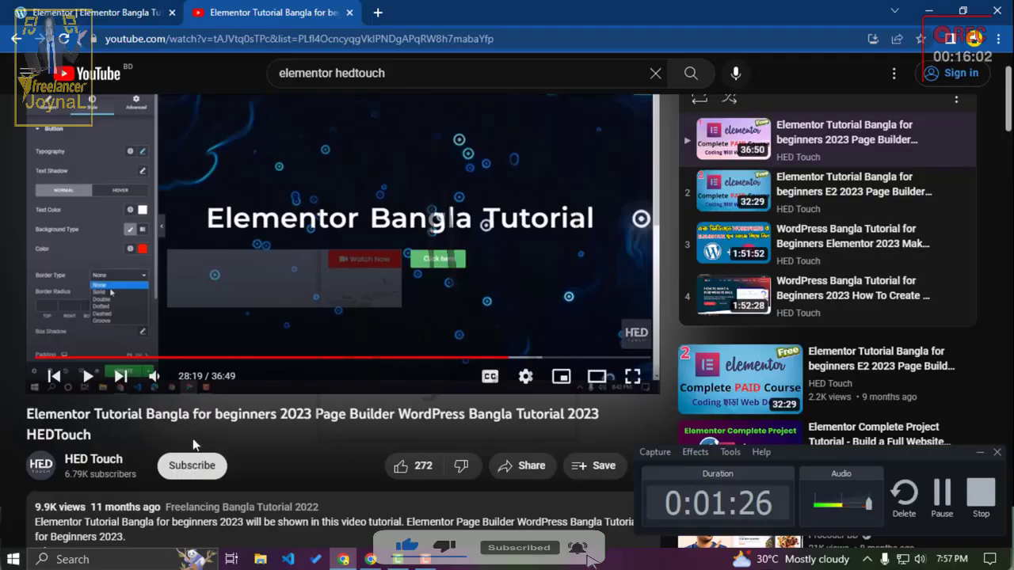
# Step: Switch back to the Elementor editor and look through the Essential Addons and Basic widgets
pyautogui.click(143, 7)
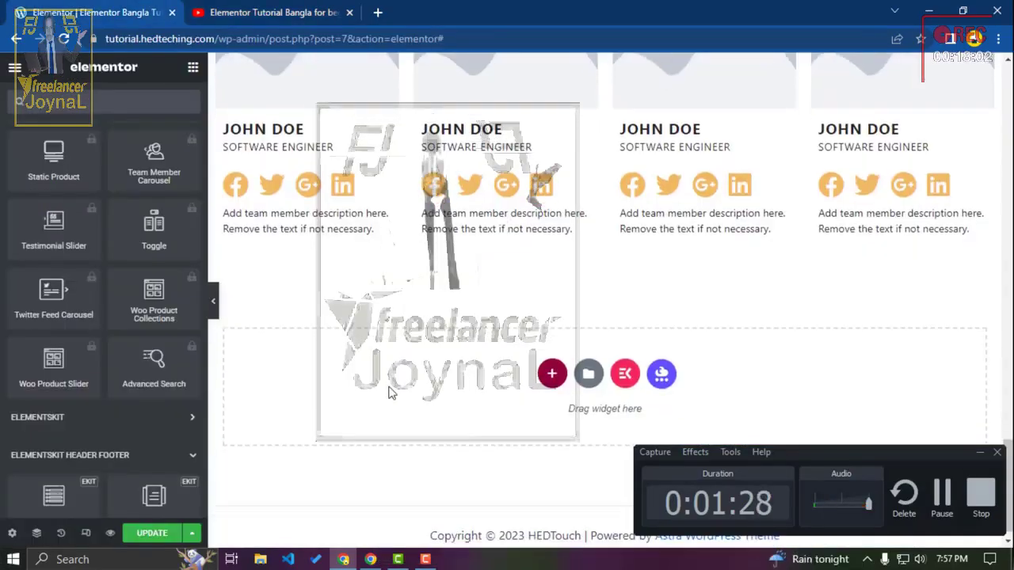
pyautogui.scroll(-10, 142, 380)
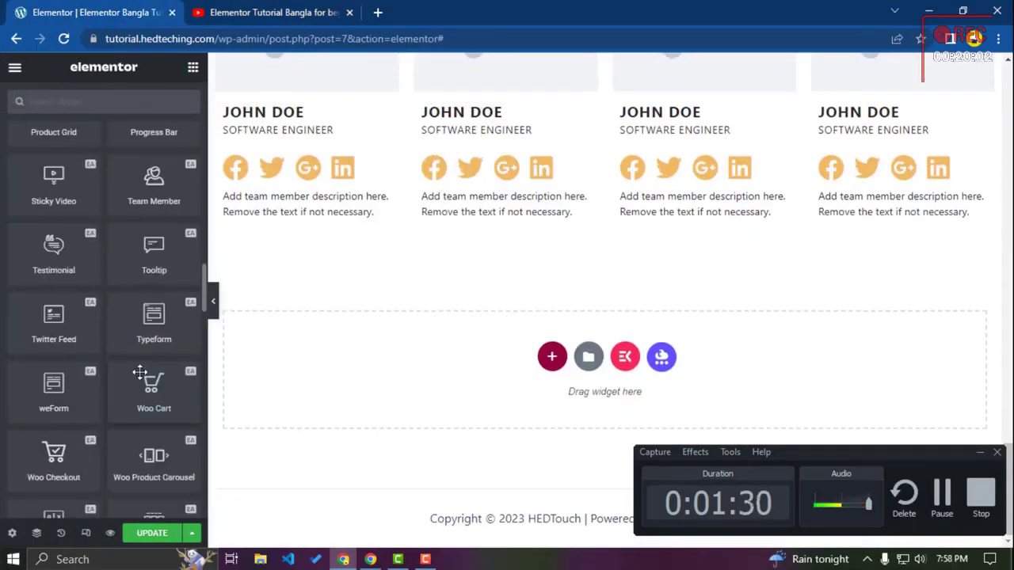
pyautogui.scroll(2, 272, 416)
pyautogui.scroll(-5, 271, 416)
pyautogui.scroll(10, 136, 404)
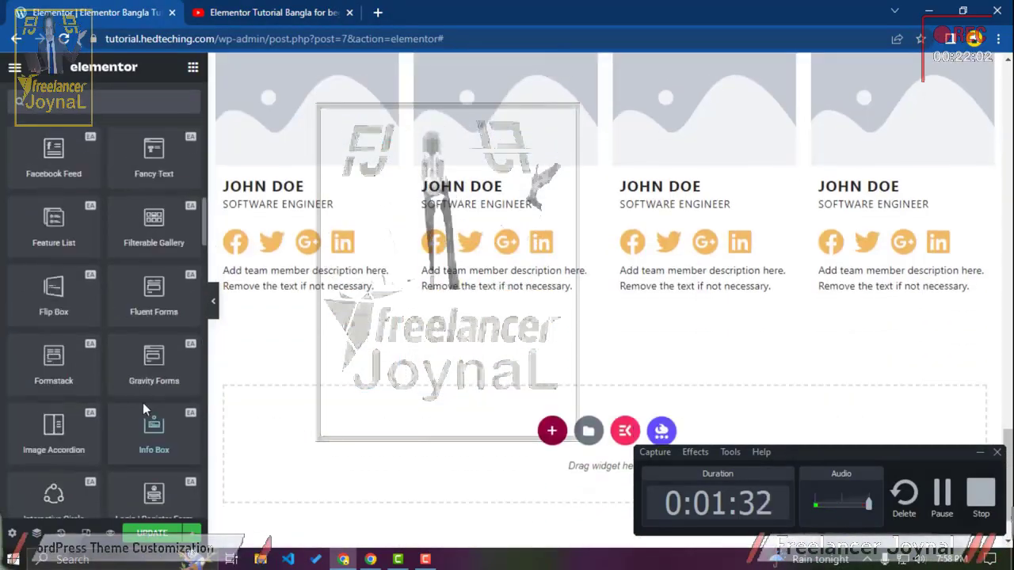
pyautogui.scroll(10, 136, 404)
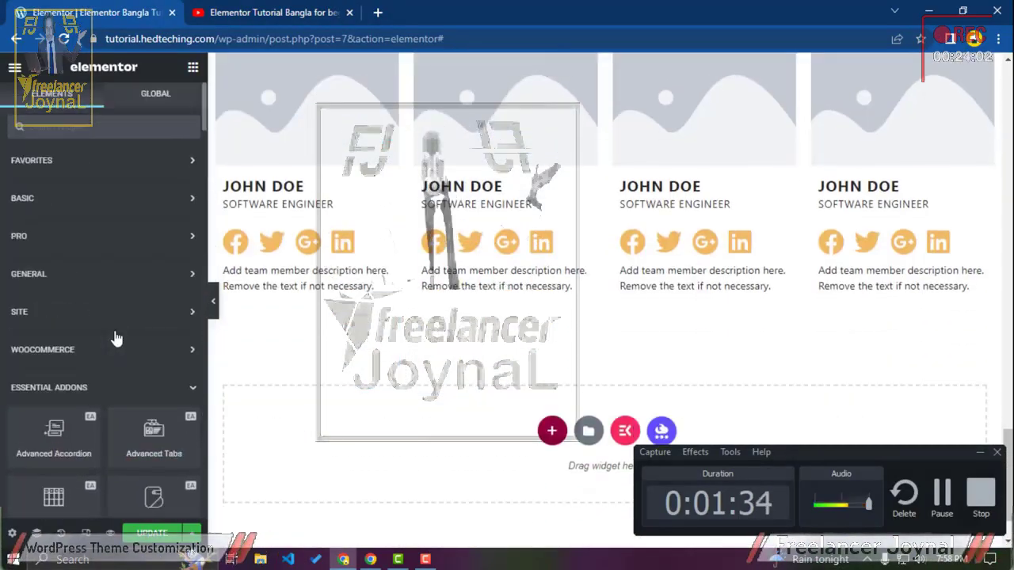
pyautogui.scroll(-6, 116, 353)
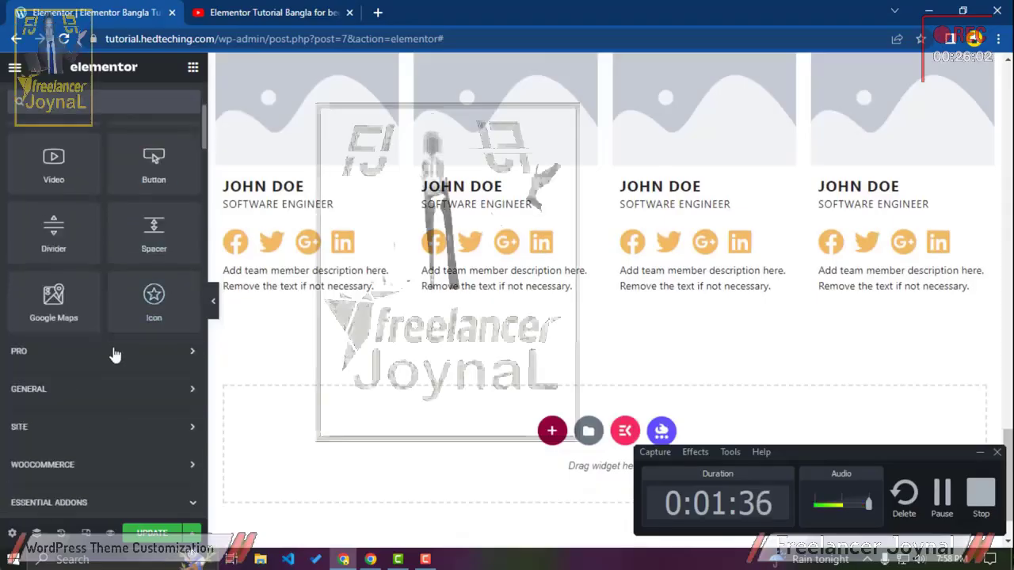
pyautogui.scroll(6, 113, 353)
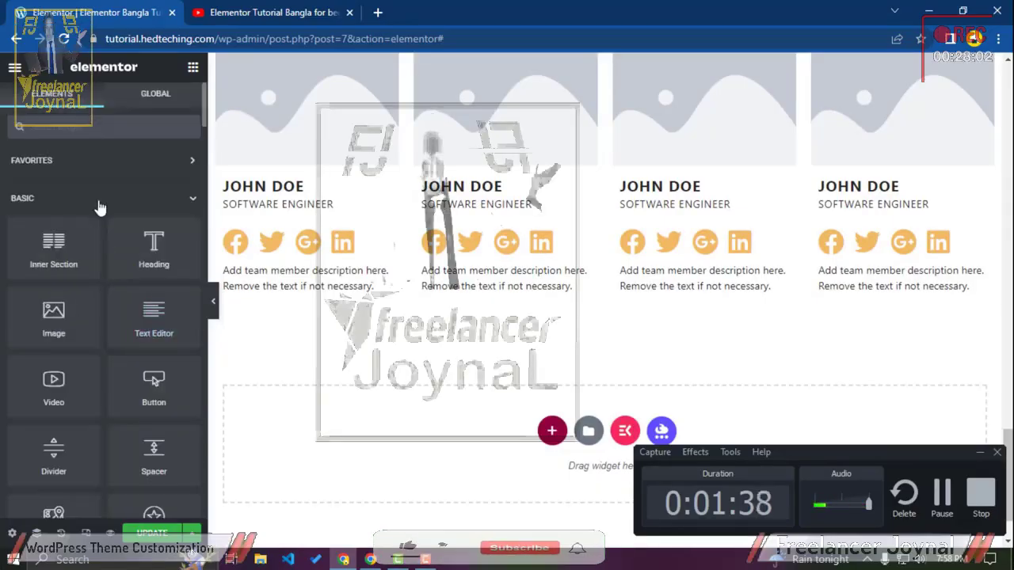
# Step: Collapse the Basic widgets and check the HED Touch Elementor playlist on YouTube before returning to the editor
pyautogui.click(99, 208)
pyautogui.click(273, 12)
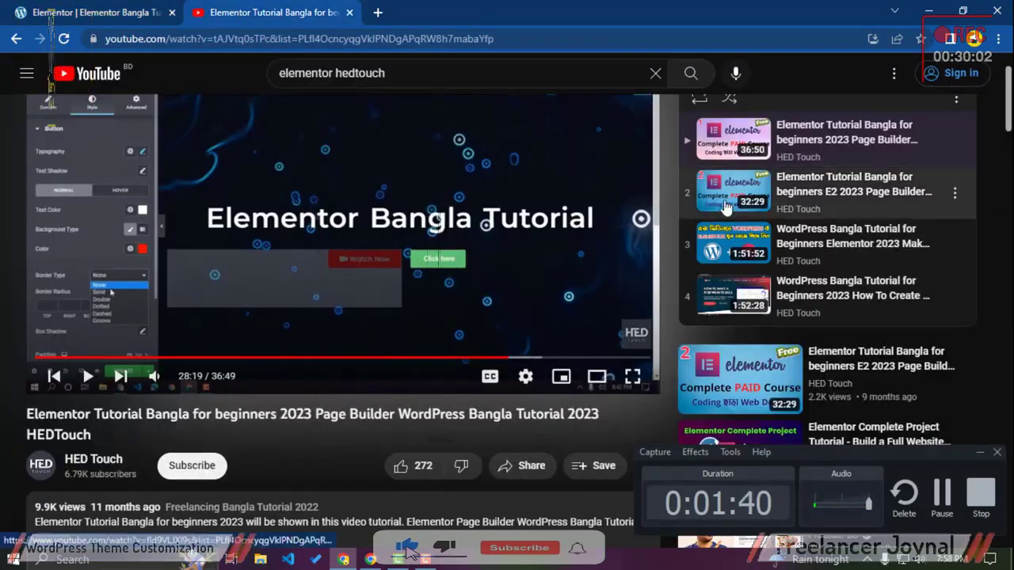
pyautogui.click(35, 7)
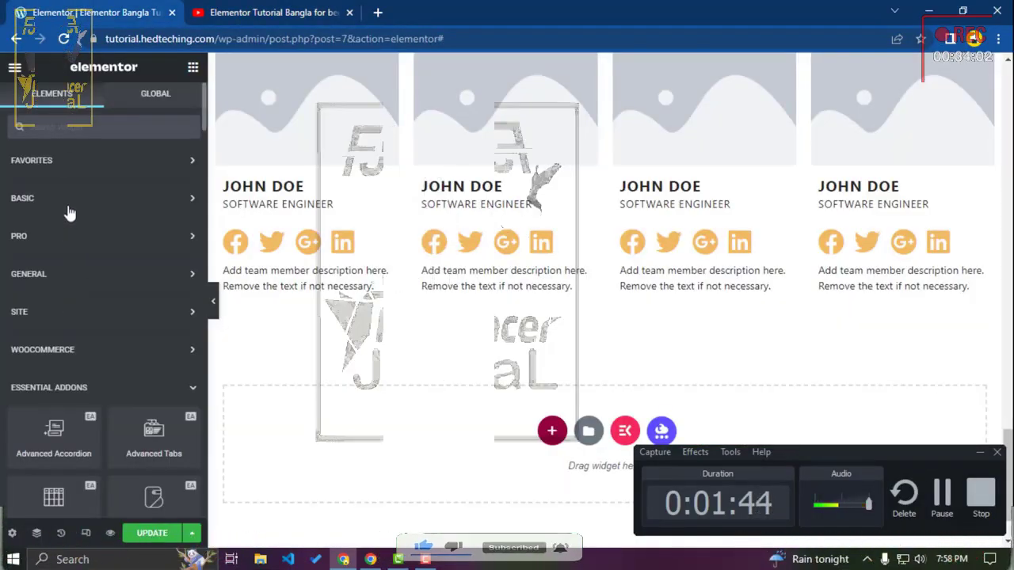
# Step: Expand the General widgets and look through them, including Accordion, Toggle, Tabs, Alert and Shortcode
pyautogui.click(52, 279)
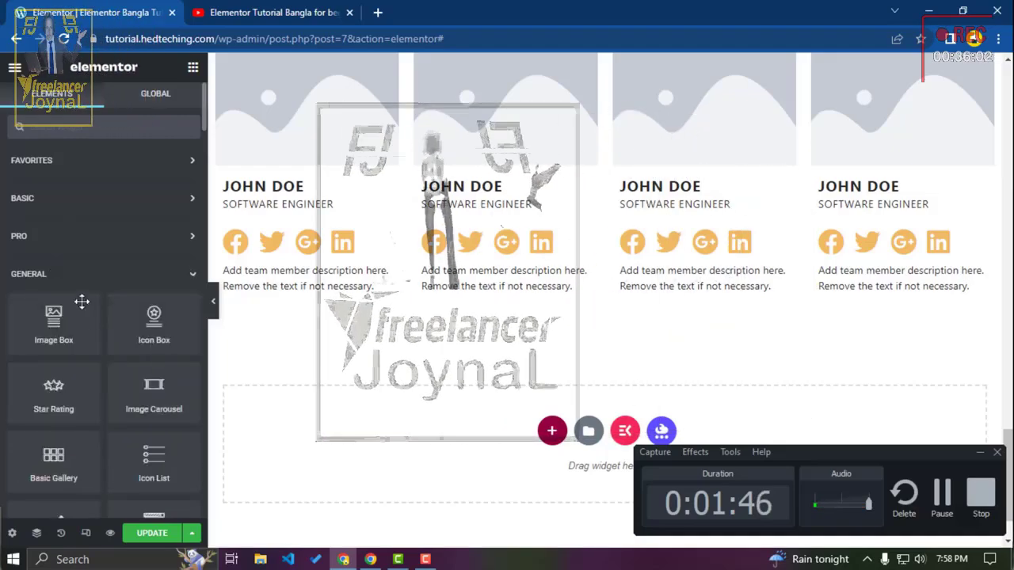
pyautogui.scroll(-7, 81, 301)
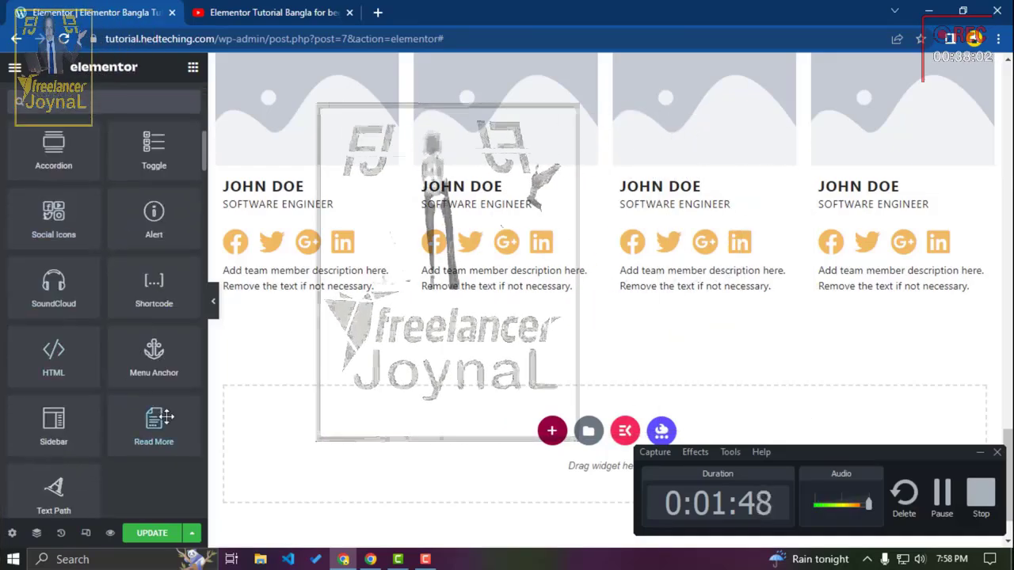
pyautogui.scroll(5, 77, 387)
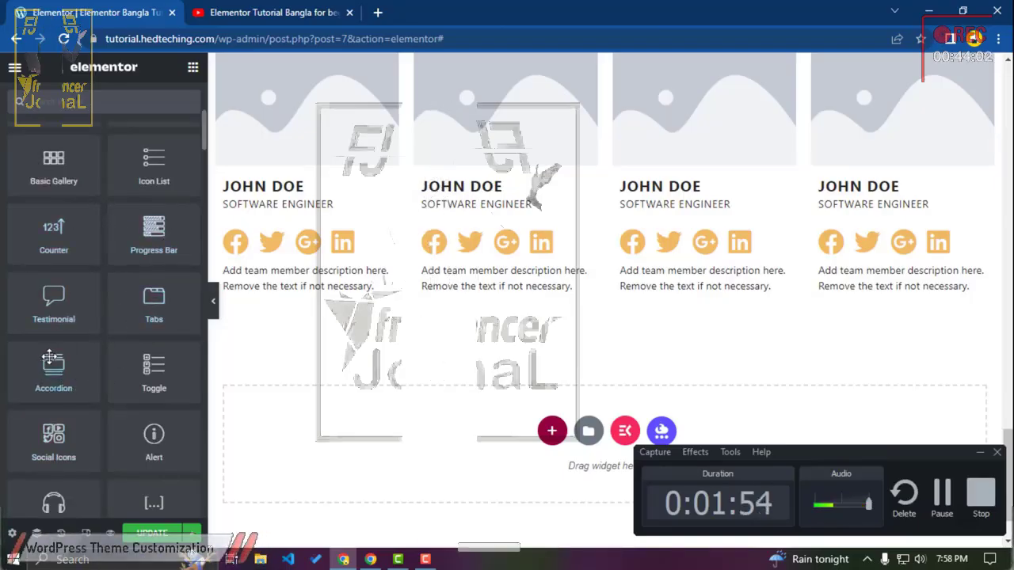
pyautogui.scroll(-1, 179, 373)
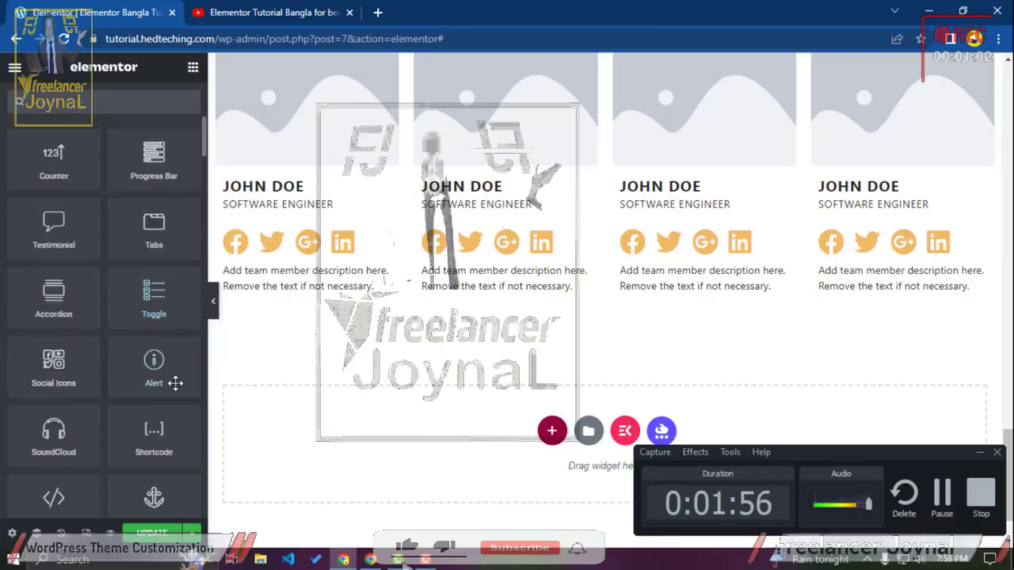
pyautogui.scroll(-3, 27, 430)
pyautogui.scroll(7, 27, 432)
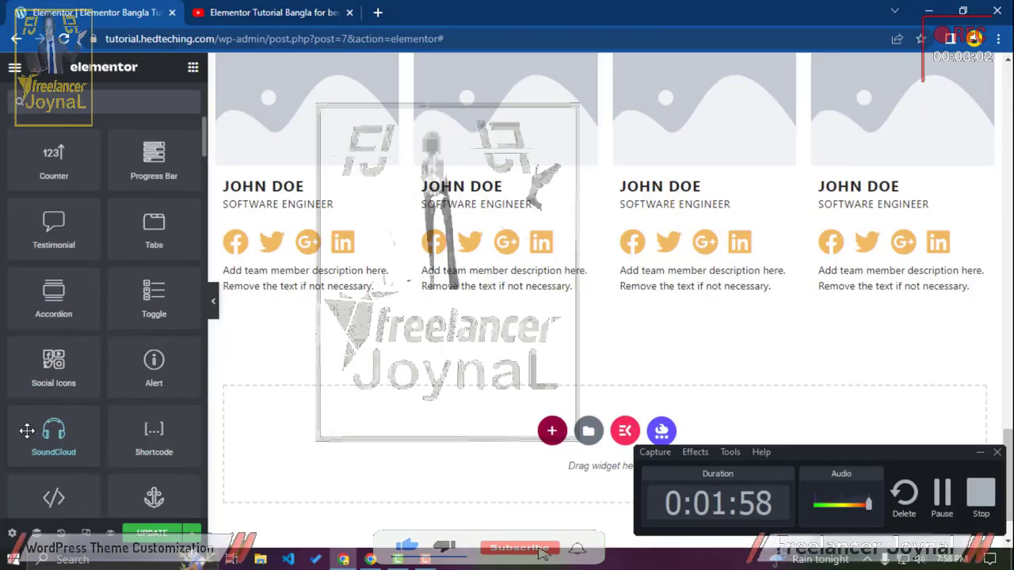
# Step: Add an Essential Addons Advanced Accordion widget to the empty area below the team members
pyautogui.scroll(-8, 27, 432)
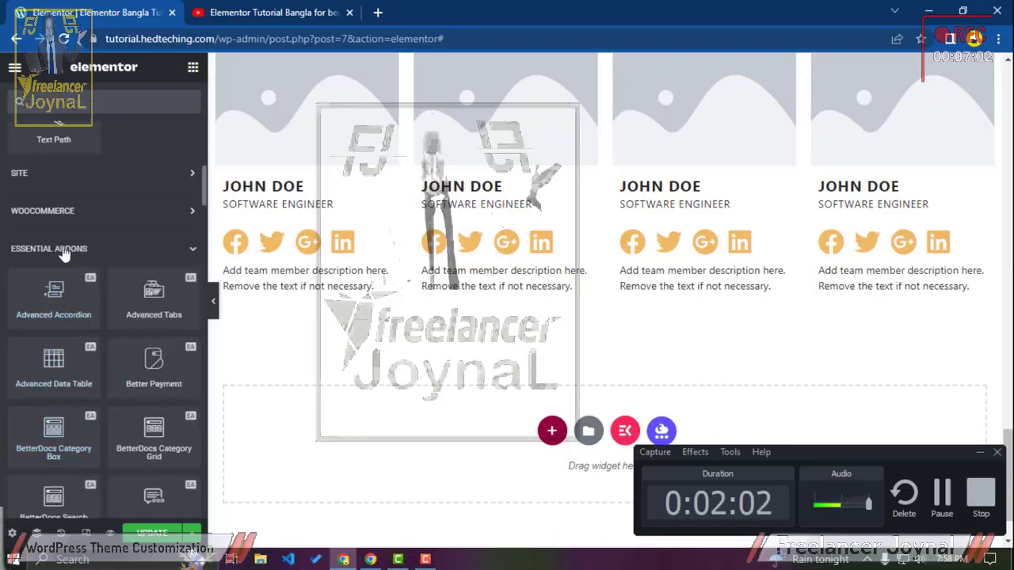
pyautogui.scroll(-1, 441, 464)
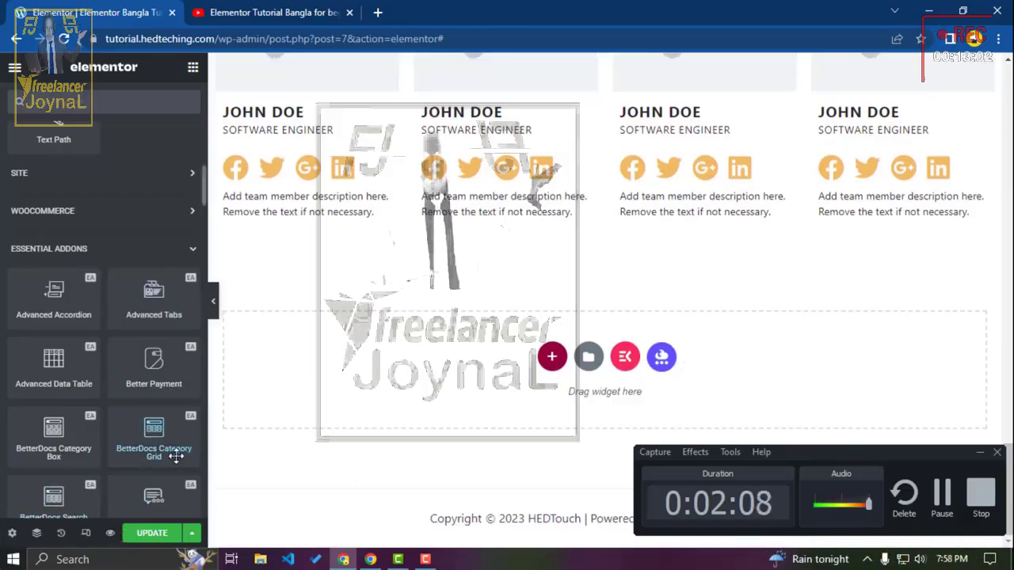
pyautogui.moveTo(32, 315); pyautogui.dragTo(383, 373)
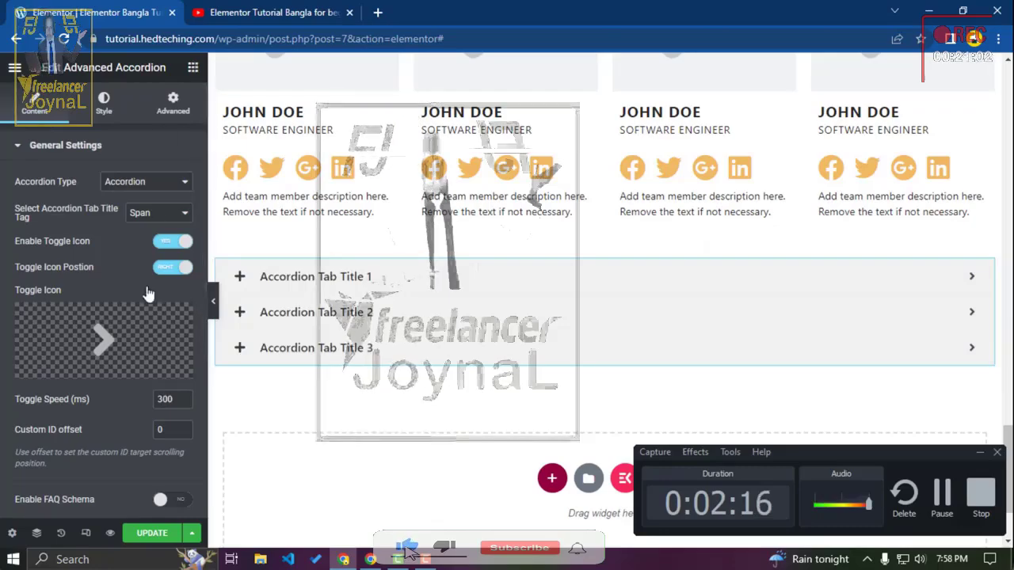
# Step: Add a General Toggle widget below the Advanced Accordion and try its first item
pyautogui.click(193, 69)
pyautogui.scroll(-5, 103, 286)
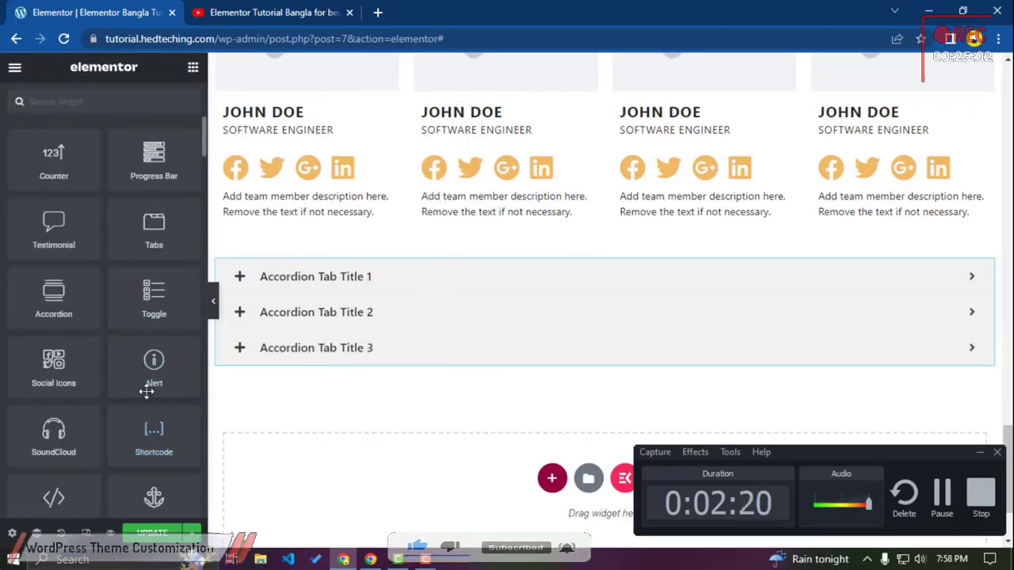
pyautogui.moveTo(153, 295); pyautogui.dragTo(342, 475)
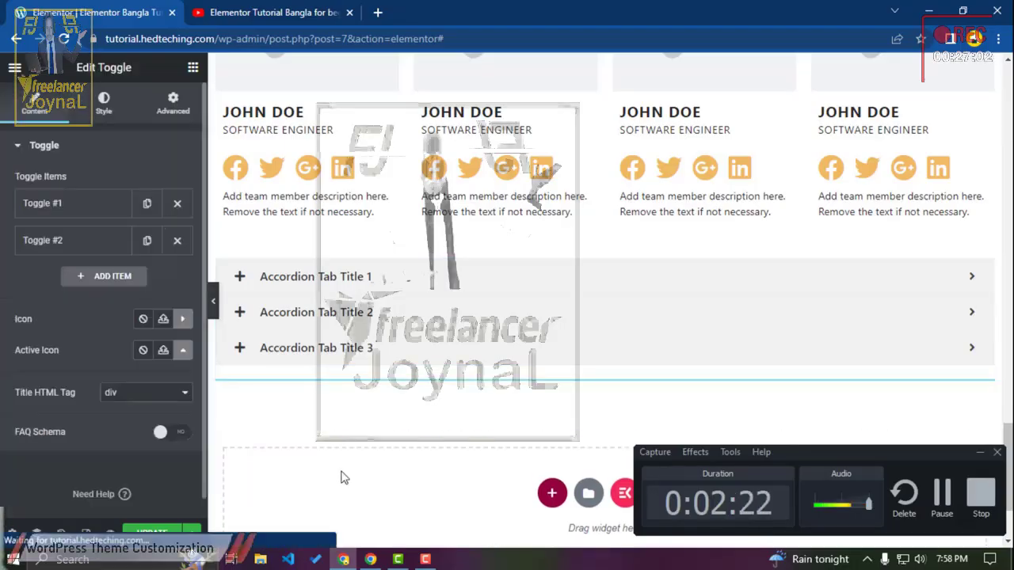
pyautogui.click(307, 404)
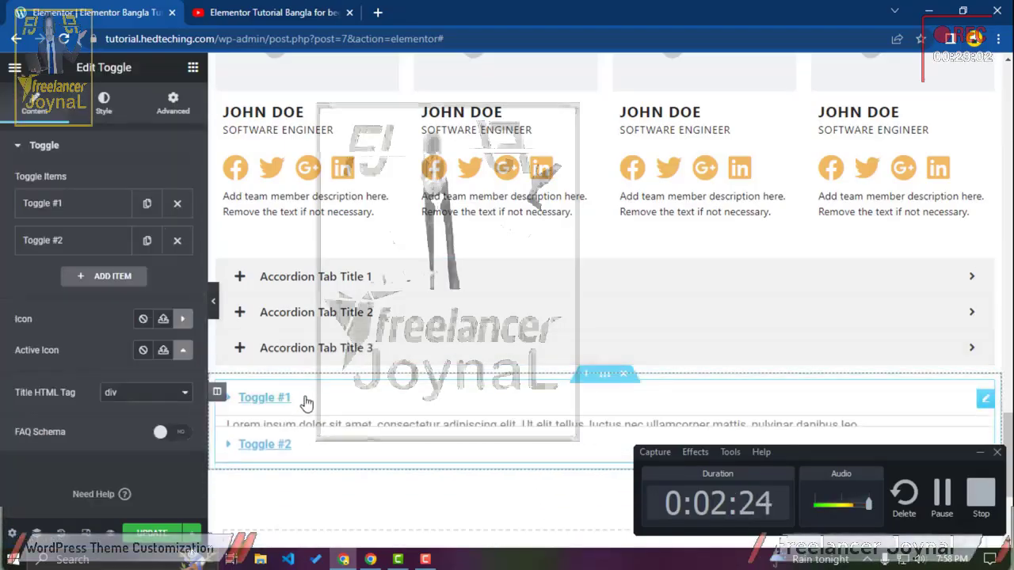
# Step: Add a General Accordion widget below the Toggle widget
pyautogui.click(192, 70)
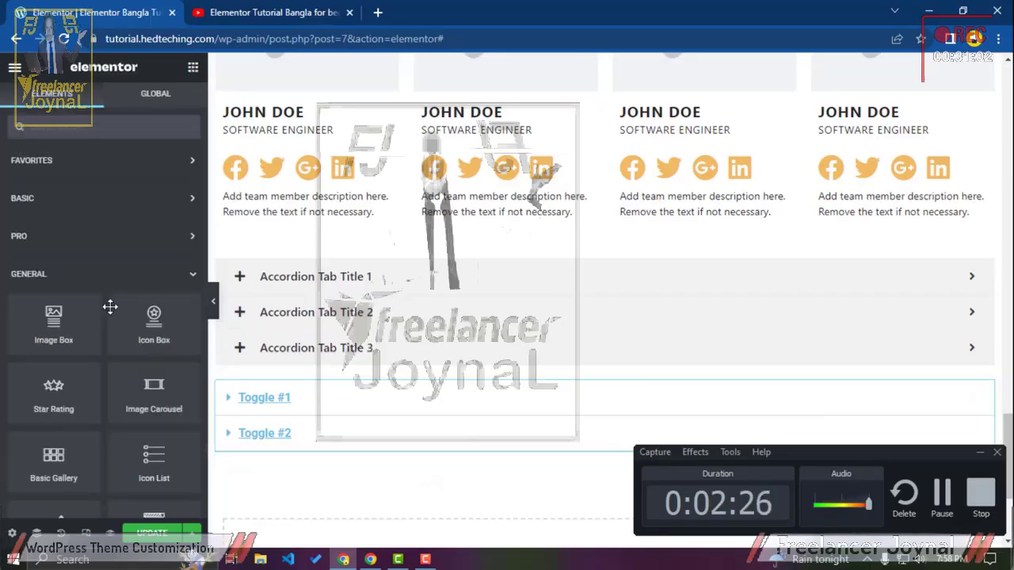
pyautogui.scroll(-6, 107, 317)
pyautogui.scroll(-3, 106, 344)
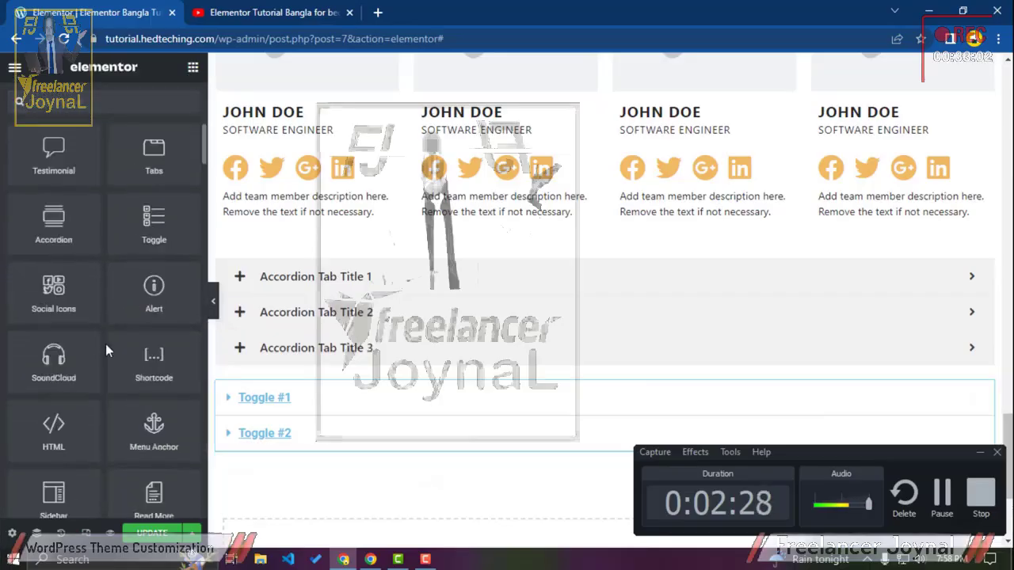
pyautogui.scroll(3, 130, 442)
pyautogui.moveTo(50, 215); pyautogui.dragTo(322, 499)
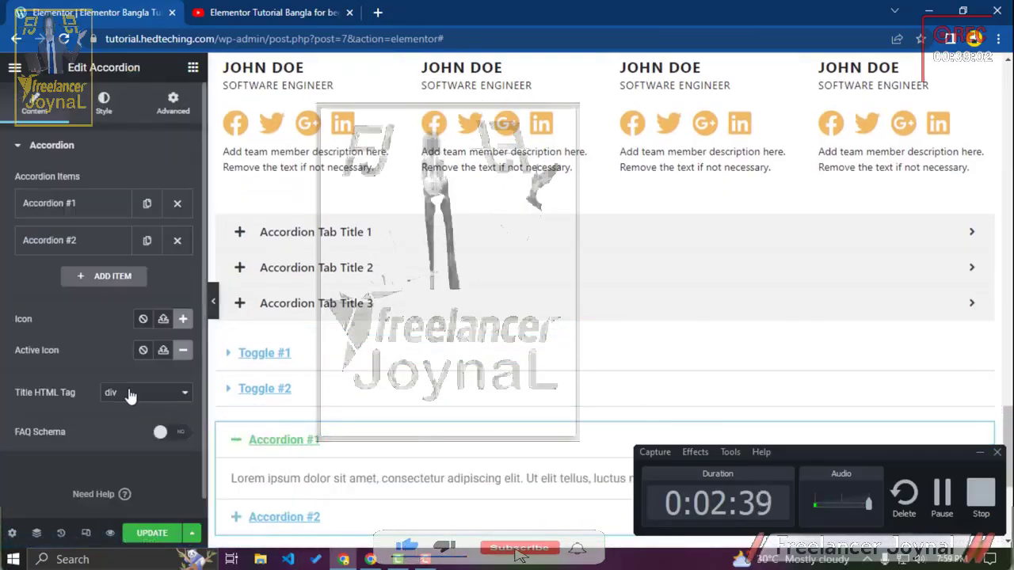
# Step: Preview the page without the editing panel and test the Accordion widget by collapsing and expanding its two items
pyautogui.scroll(-1, 131, 396)
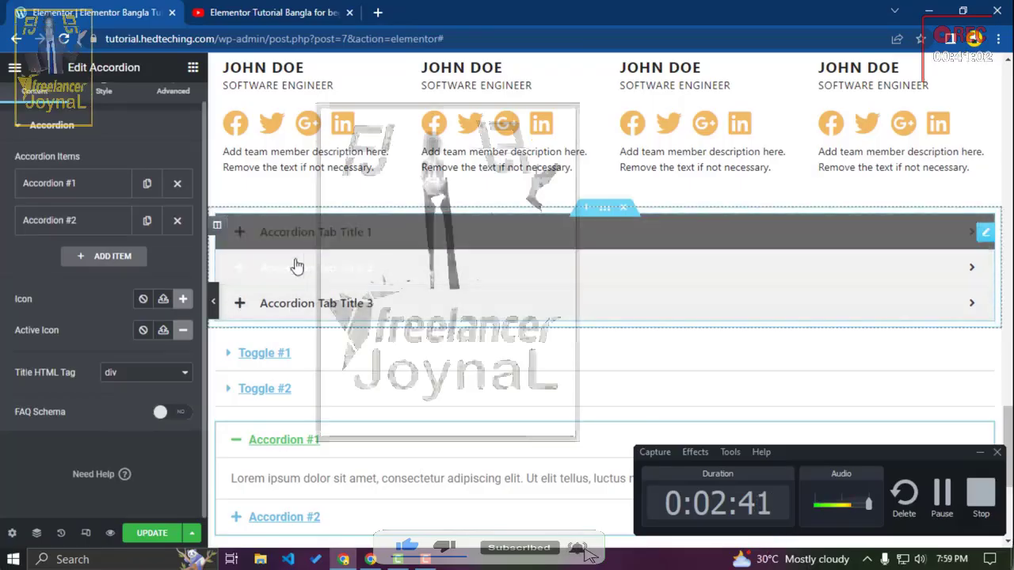
pyautogui.click(216, 306)
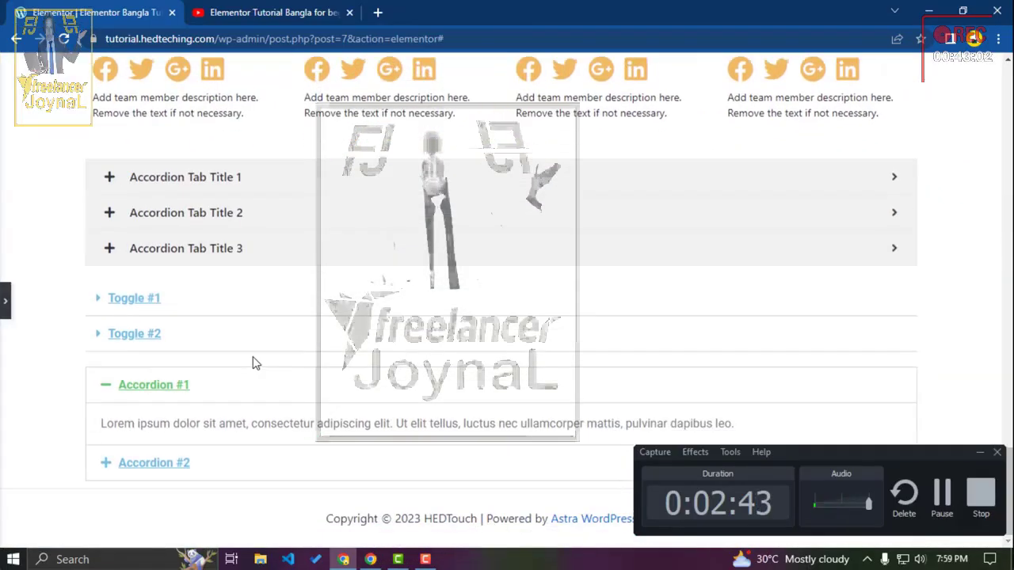
pyautogui.click(247, 384)
pyautogui.click(254, 430)
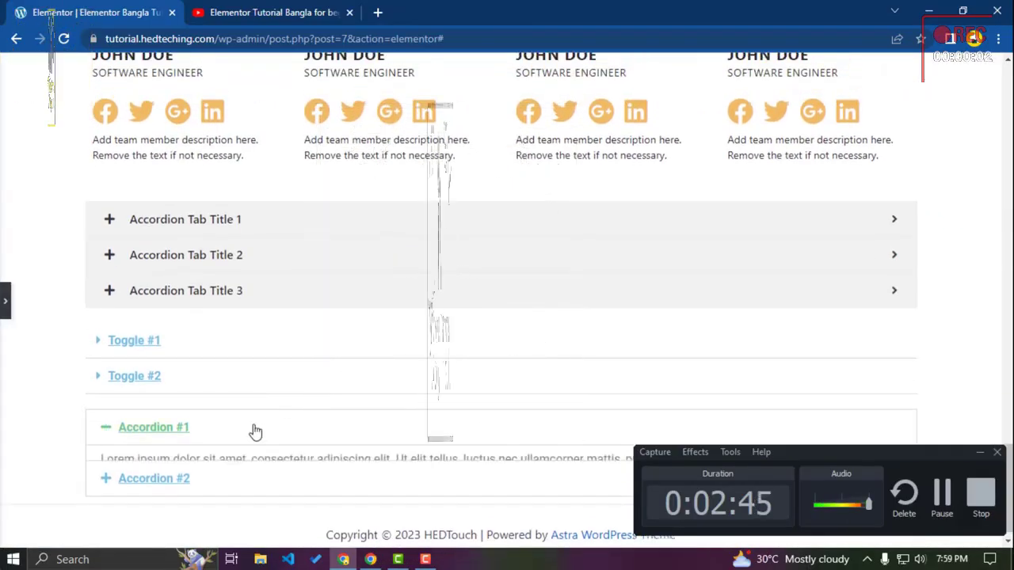
pyautogui.click(257, 462)
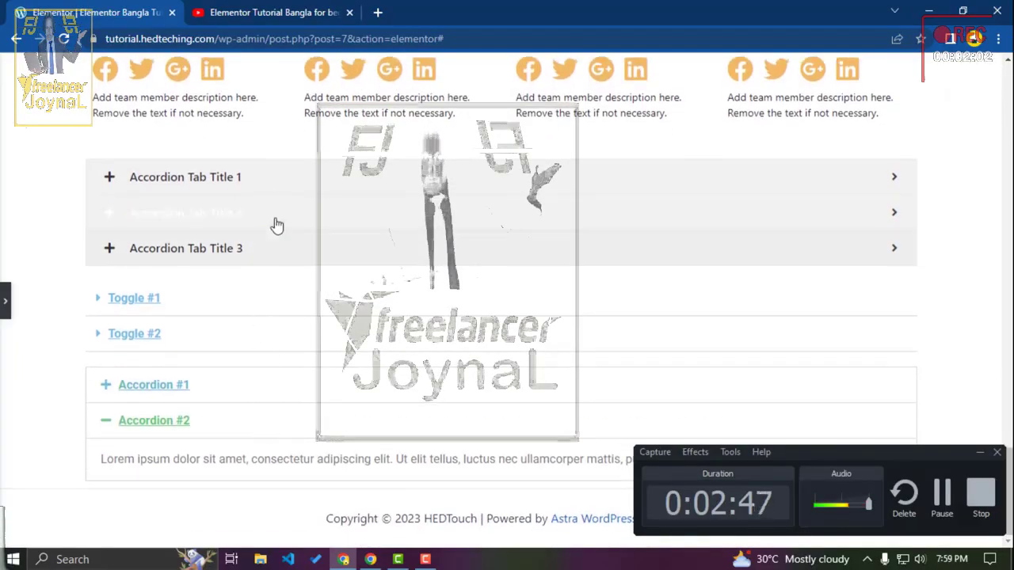
# Step: Test expanding and collapsing the first item of the Advanced Accordion, and collapse the second item of the Accordion widget
pyautogui.click(276, 188)
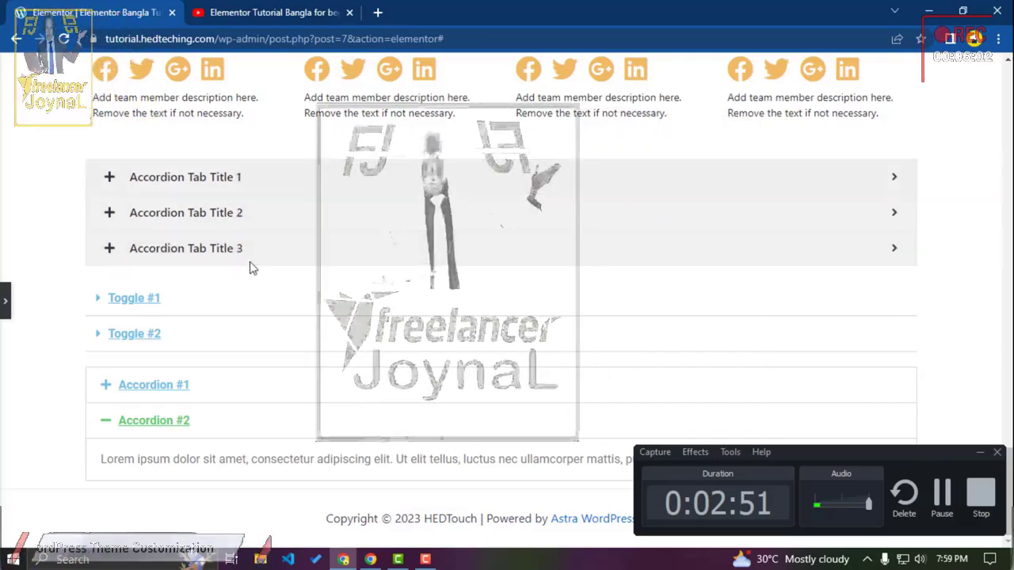
pyautogui.click(248, 175)
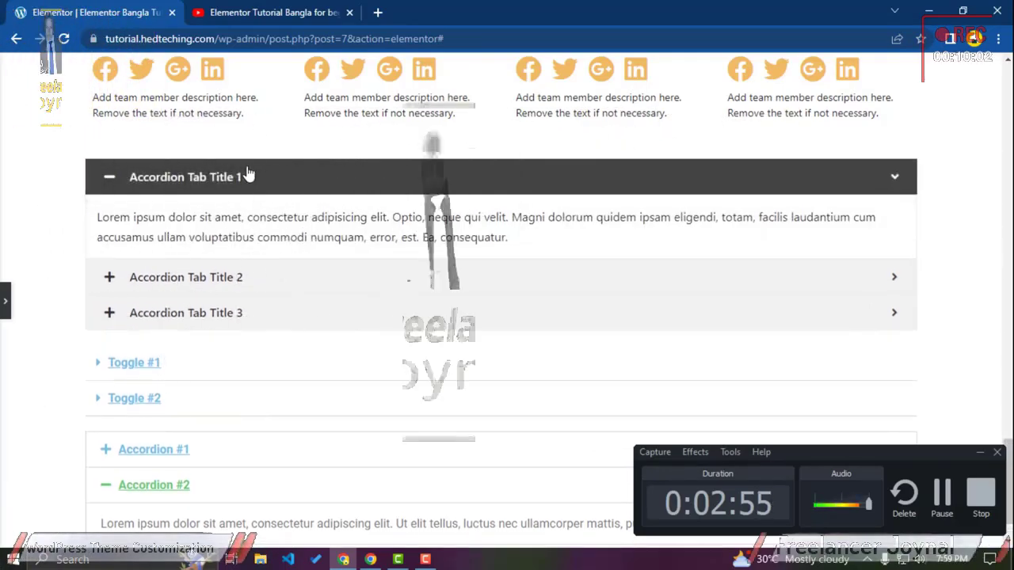
pyautogui.click(248, 175)
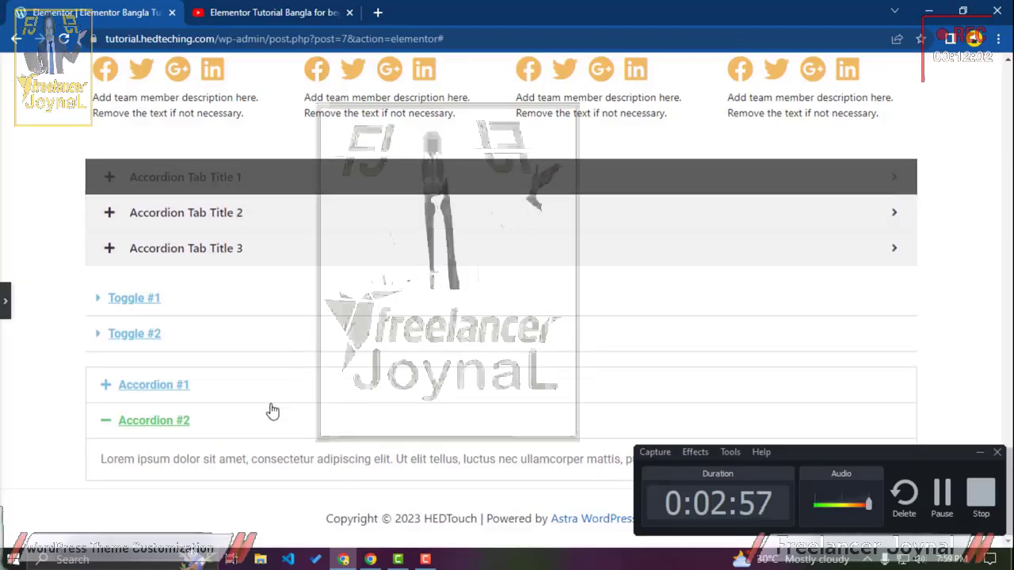
pyautogui.click(285, 432)
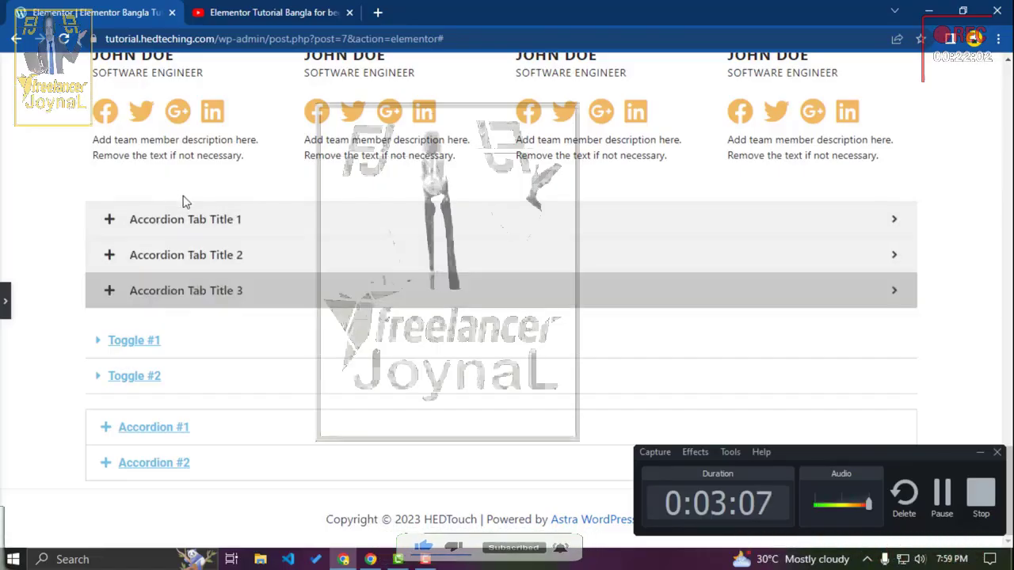
pyautogui.click(175, 227)
pyautogui.click(176, 228)
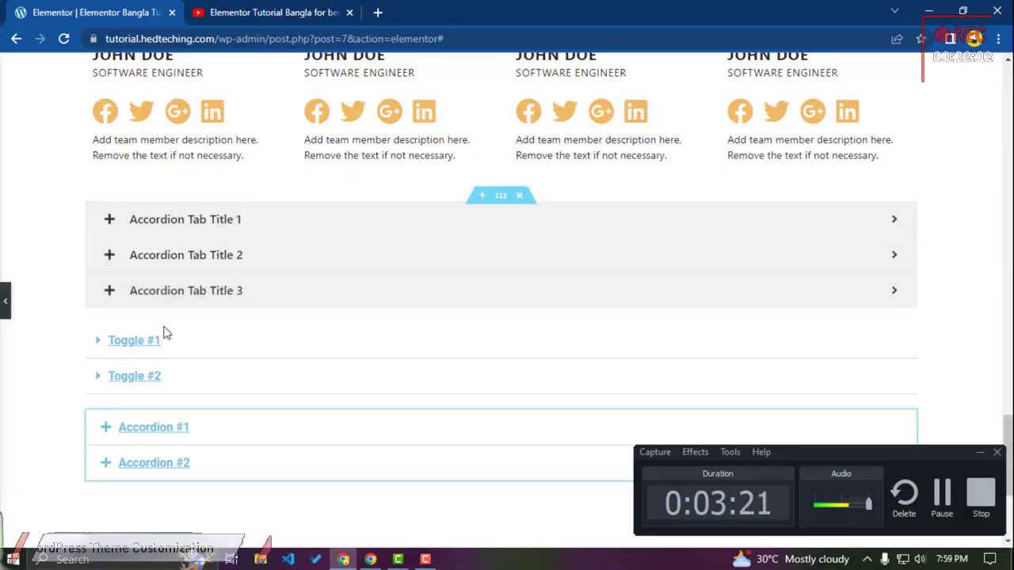
# Step: Leave the preview and add an Essential Addons Advanced Tabs widget below the Accordion widget
pyautogui.hotkey('ctrl', 'p')
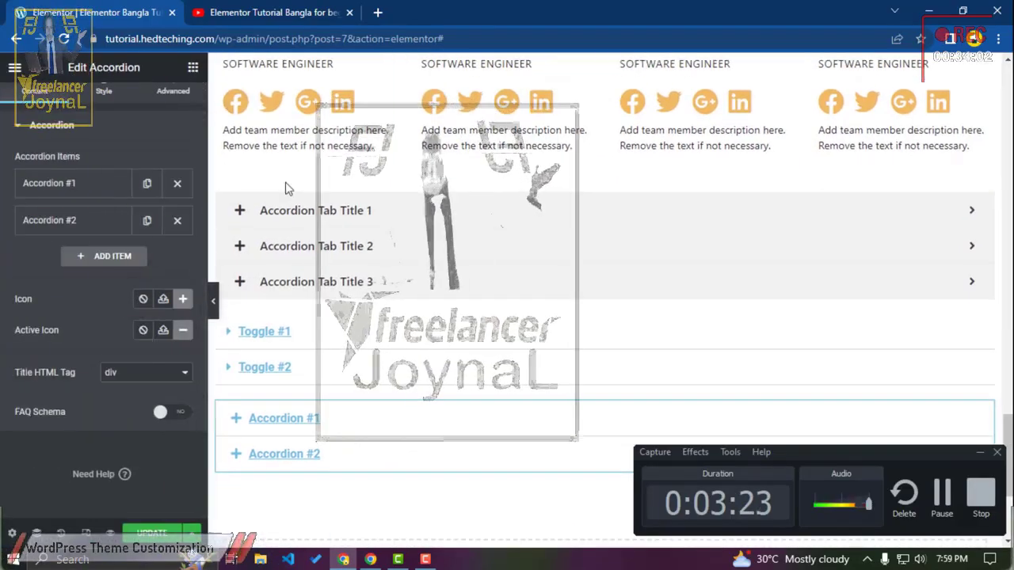
pyautogui.scroll(-3, 285, 188)
pyautogui.scroll(-10, 128, 332)
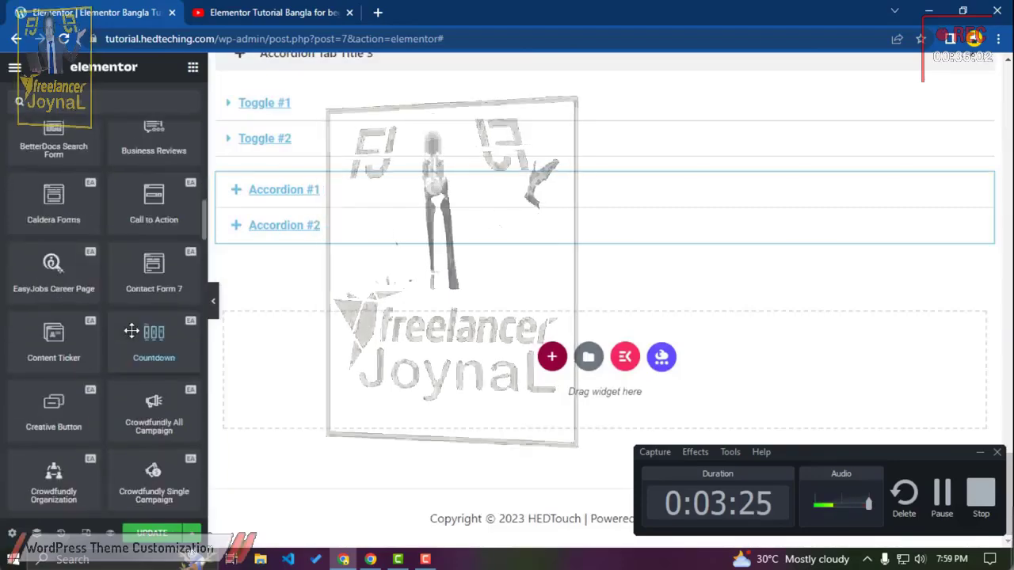
pyautogui.scroll(8, 131, 331)
pyautogui.moveTo(149, 295); pyautogui.dragTo(313, 384)
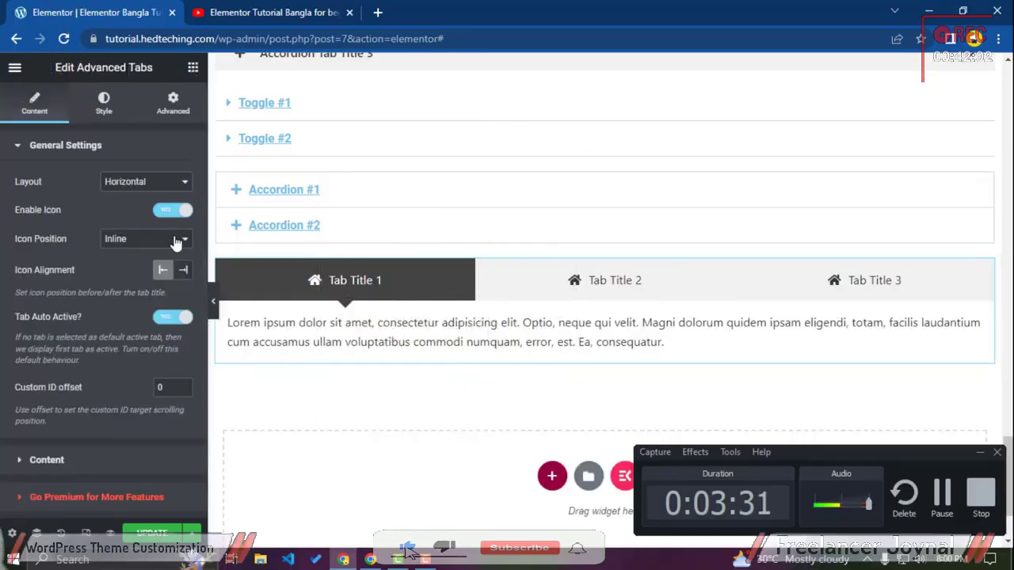
# Step: Add a standard Tabs widget below the Advanced Tabs widget
pyautogui.click(193, 69)
pyautogui.scroll(-5, 112, 306)
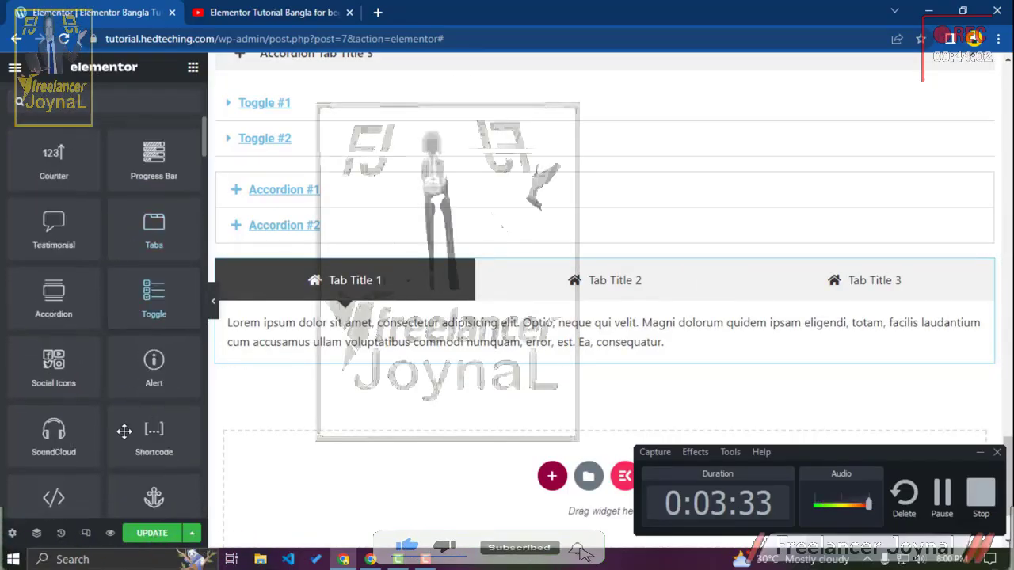
pyautogui.scroll(1, 129, 338)
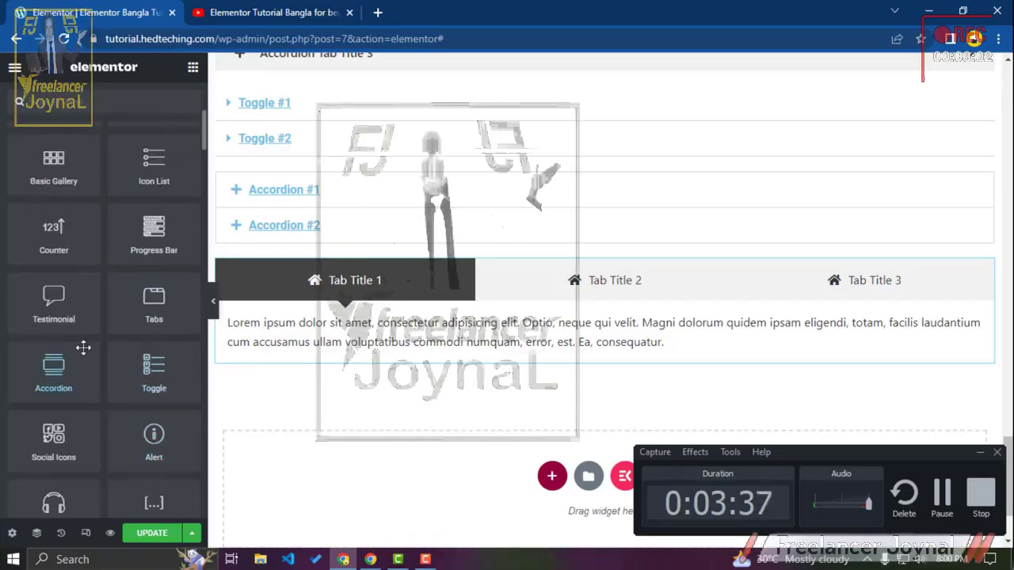
pyautogui.scroll(2, 72, 331)
pyautogui.scroll(-3, 75, 332)
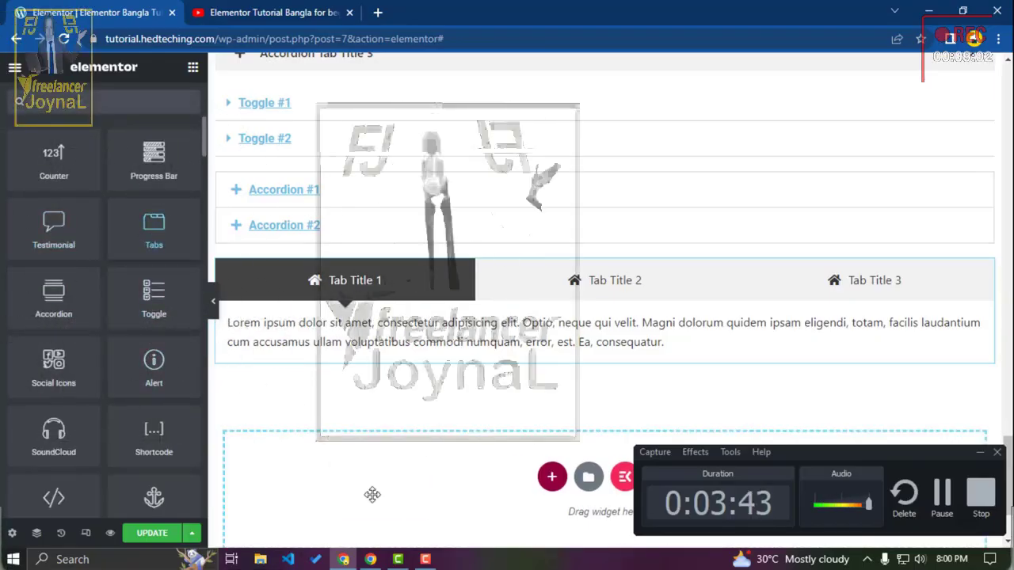
pyautogui.moveTo(372, 495); pyautogui.dragTo(351, 464)
pyautogui.scroll(-1, 340, 453)
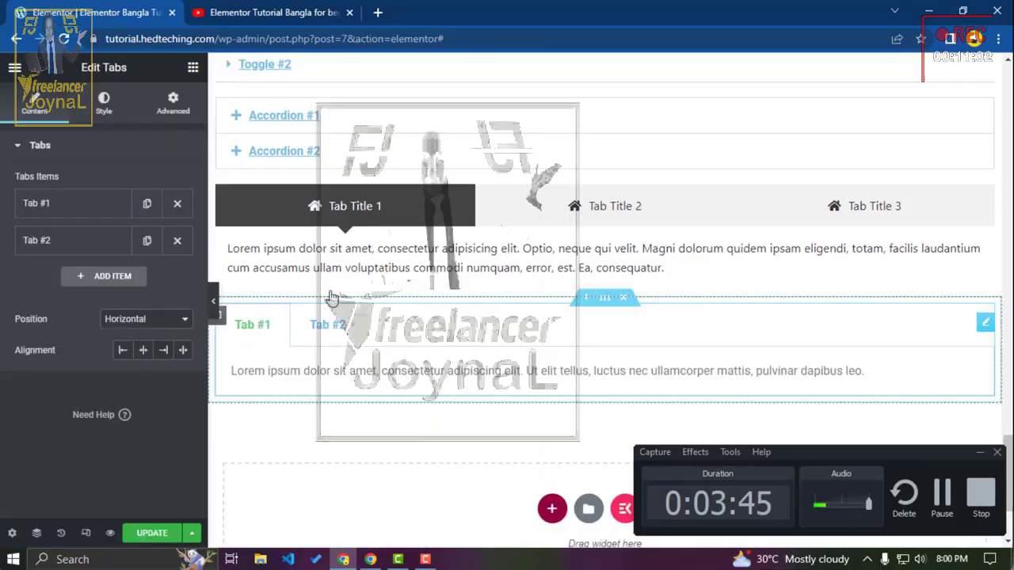
# Step: Preview the page without the editing panel and test switching between the tabs of the Advanced Tabs and standard Tabs widgets
pyautogui.click(214, 299)
pyautogui.scroll(4, 254, 324)
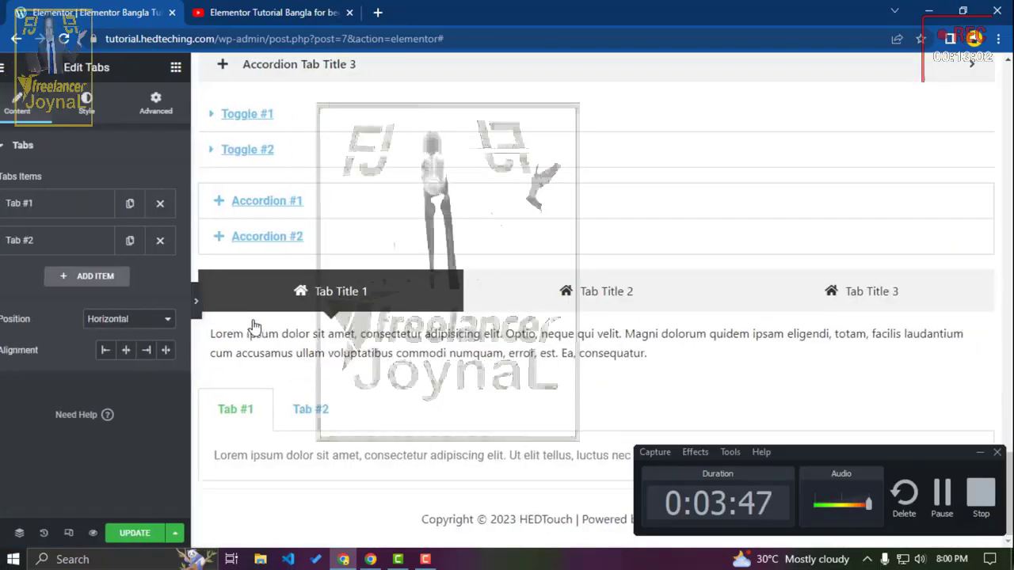
pyautogui.scroll(-2, 256, 353)
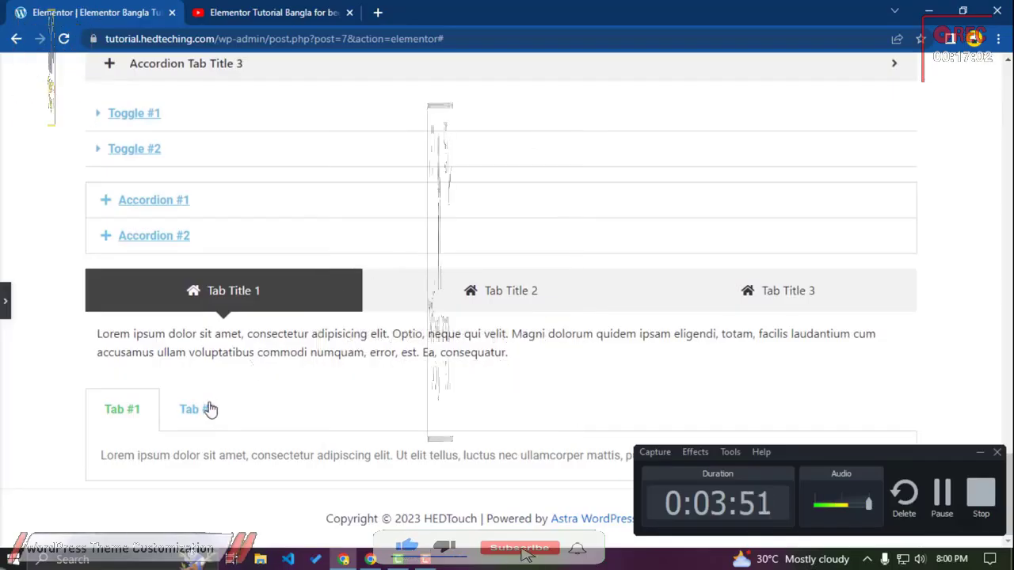
pyautogui.click(461, 281)
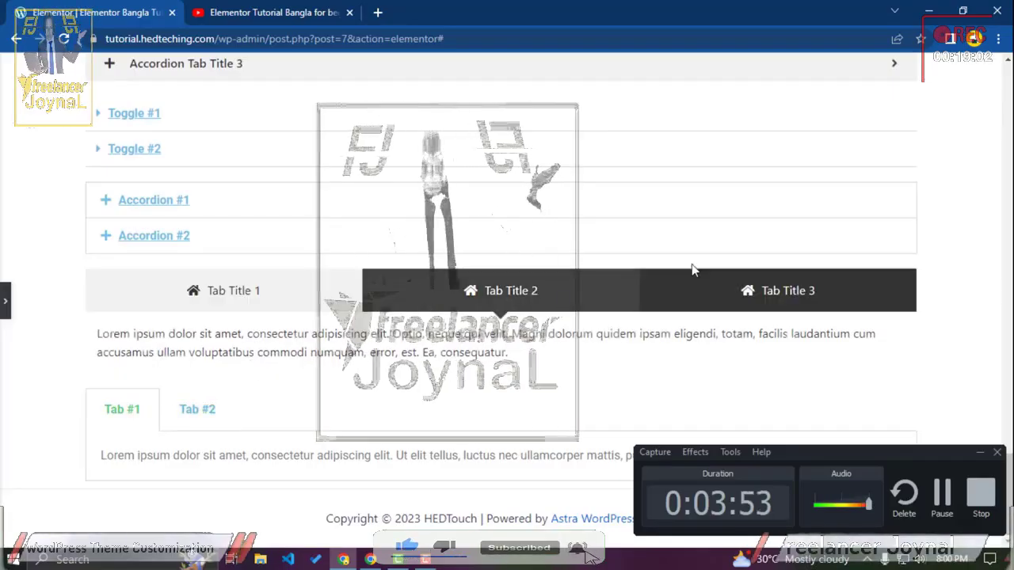
pyautogui.click(738, 290)
pyautogui.click(238, 301)
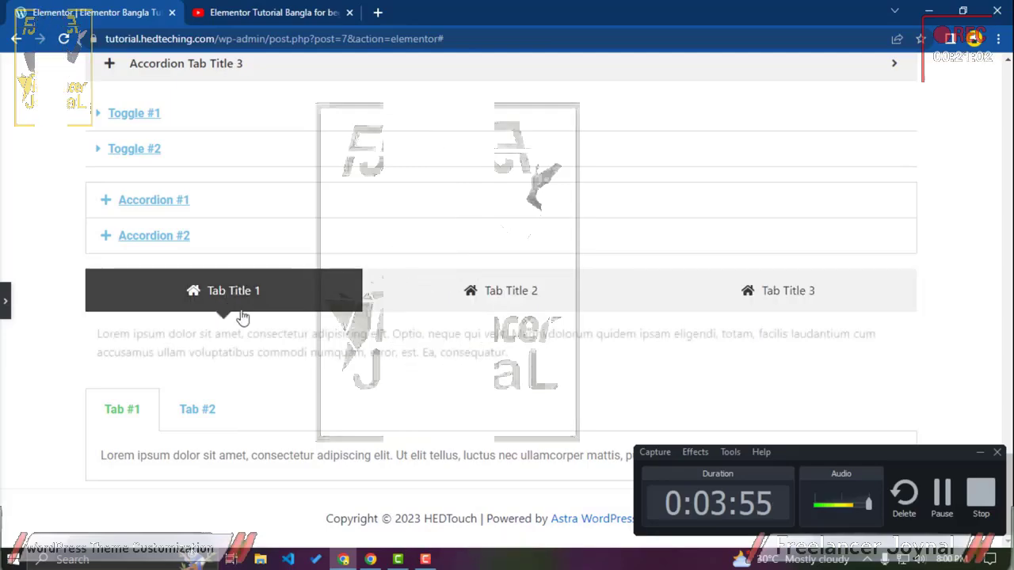
pyautogui.click(471, 292)
pyautogui.click(663, 287)
pyautogui.click(187, 418)
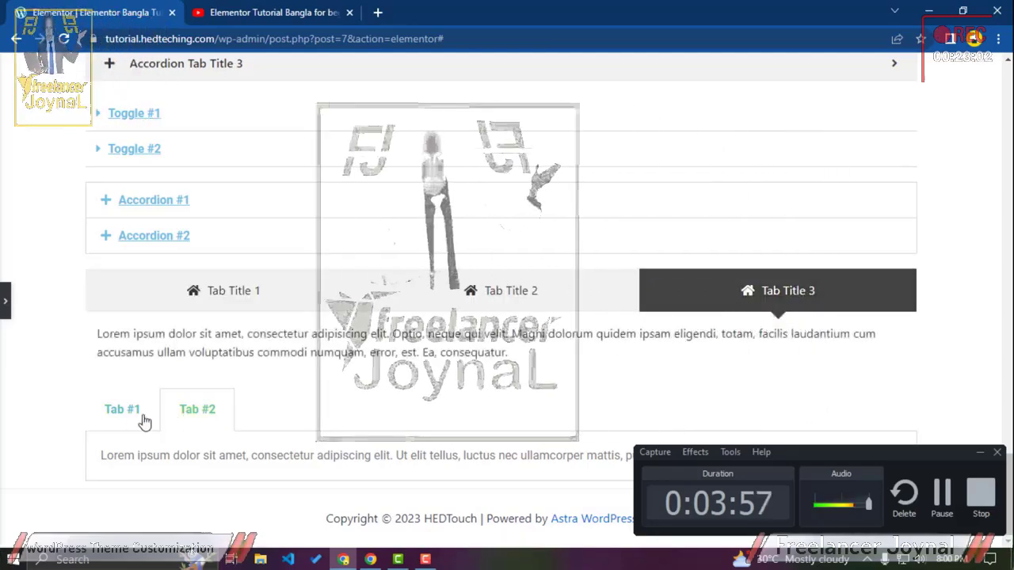
pyautogui.click(230, 299)
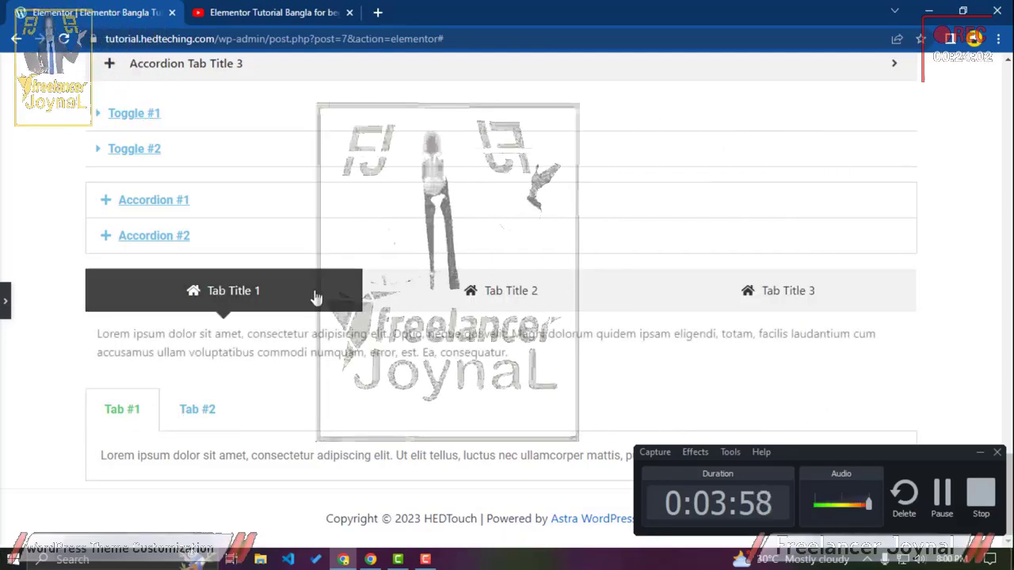
# Step: Leave the preview, open the Advanced Tabs widget for editing and set its layout to Vertical
pyautogui.click(6, 308)
pyautogui.click(640, 290)
pyautogui.click(968, 309)
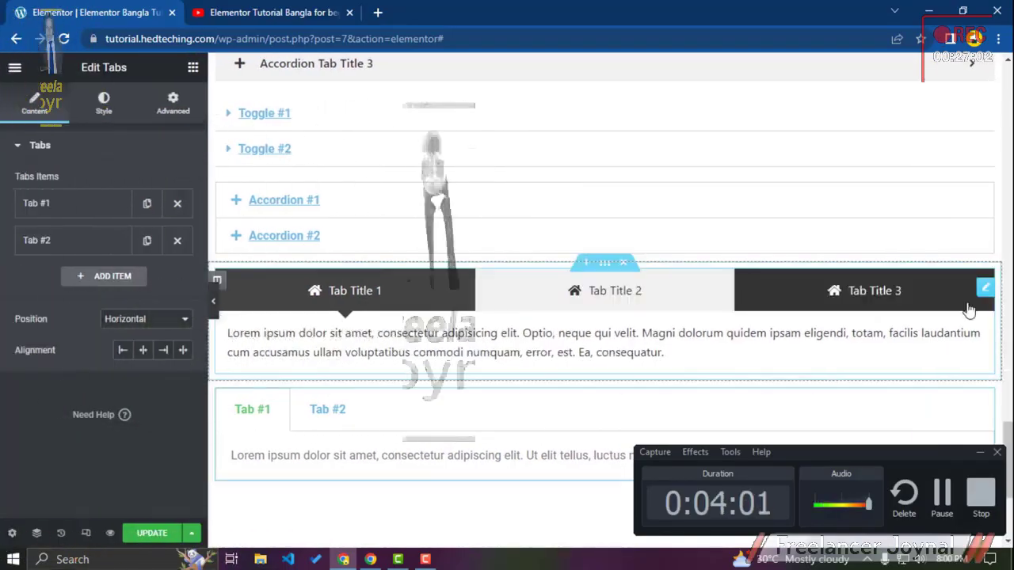
pyautogui.click(984, 290)
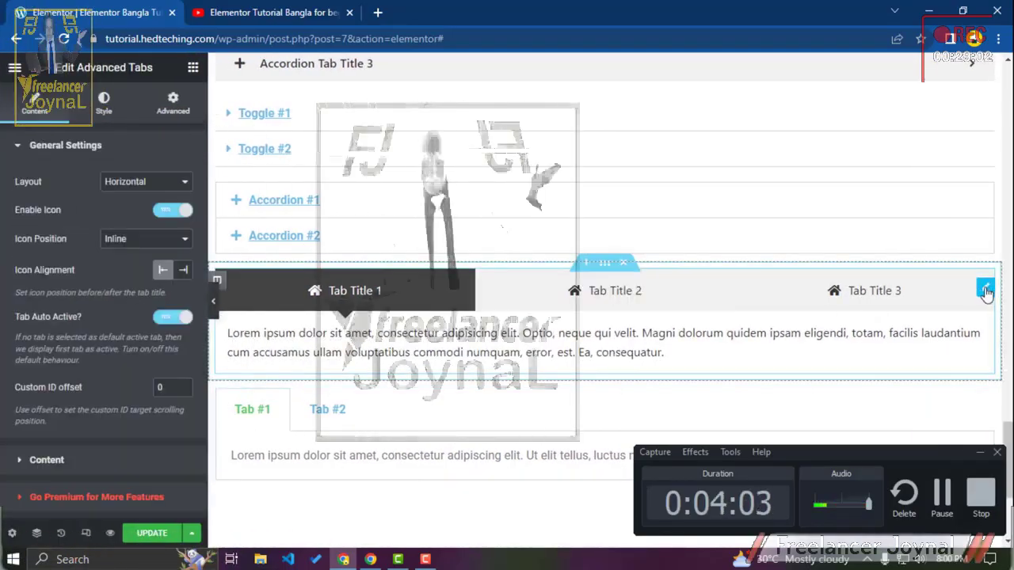
pyautogui.click(131, 182)
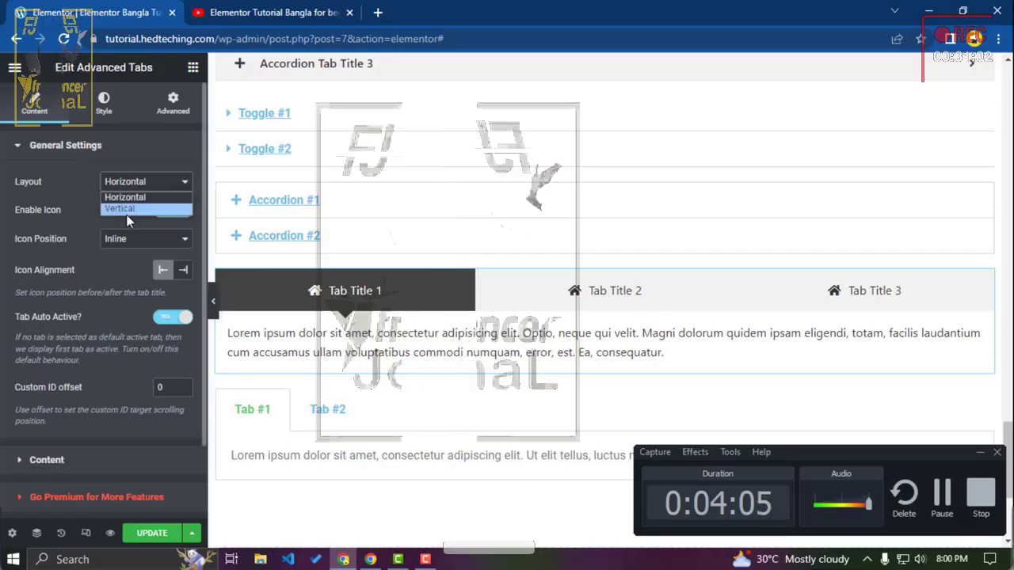
pyautogui.click(126, 212)
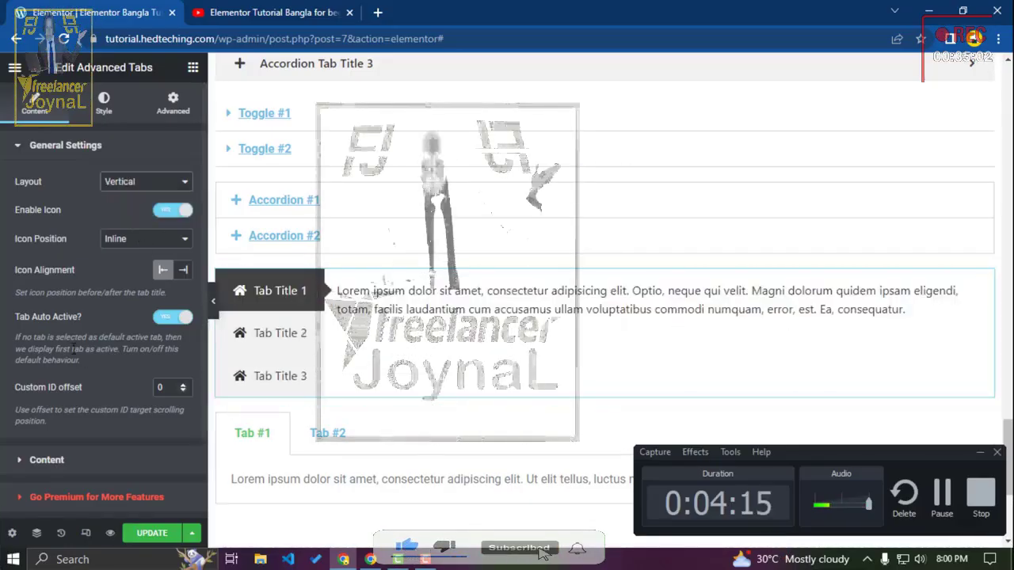
# Step: Try Tab Auto Active off and on for the Advanced Tabs widget, and test switching between its three vertical tabs
pyautogui.click(178, 320)
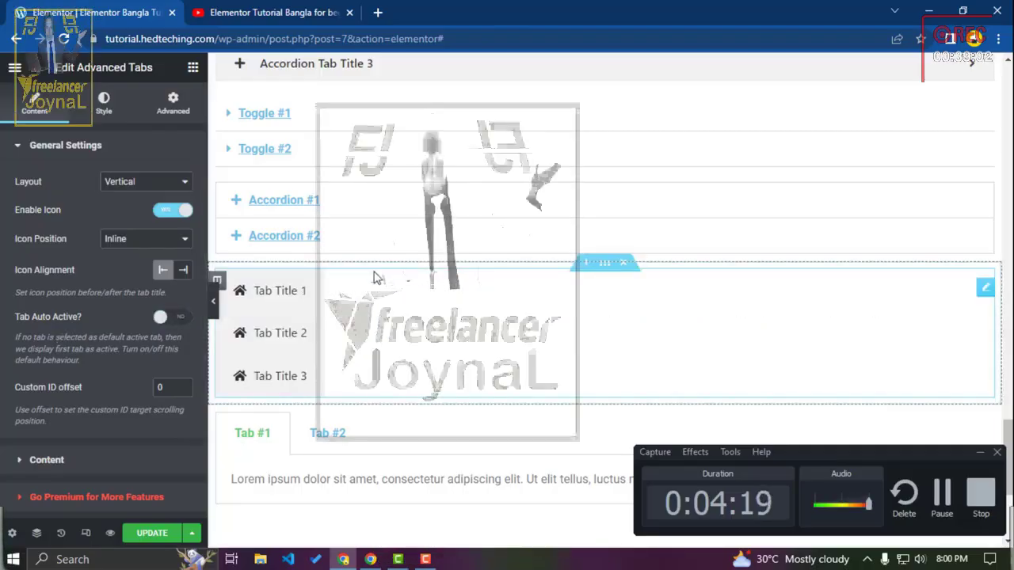
pyautogui.click(178, 320)
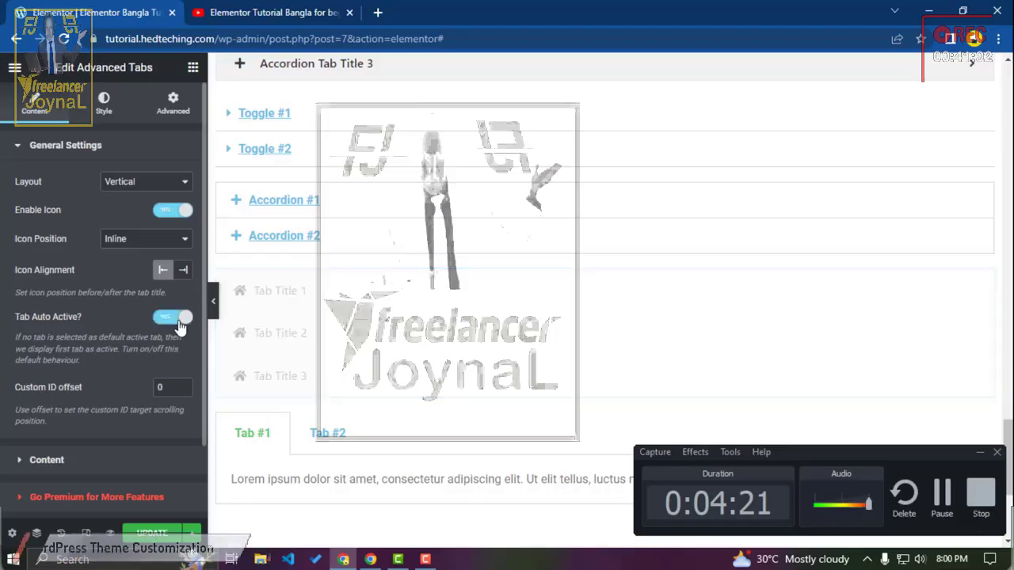
pyautogui.click(263, 328)
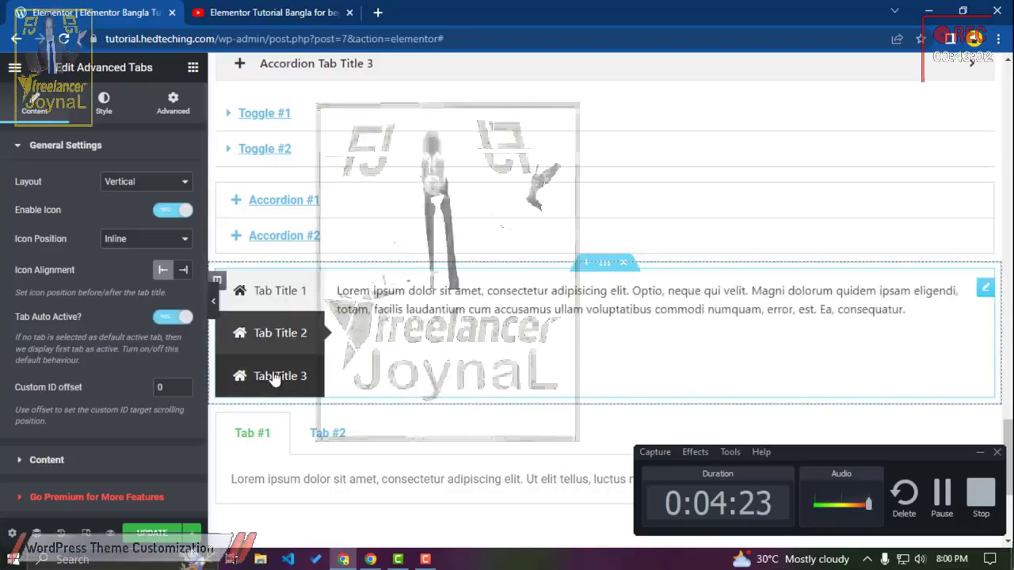
pyautogui.click(272, 373)
pyautogui.click(266, 303)
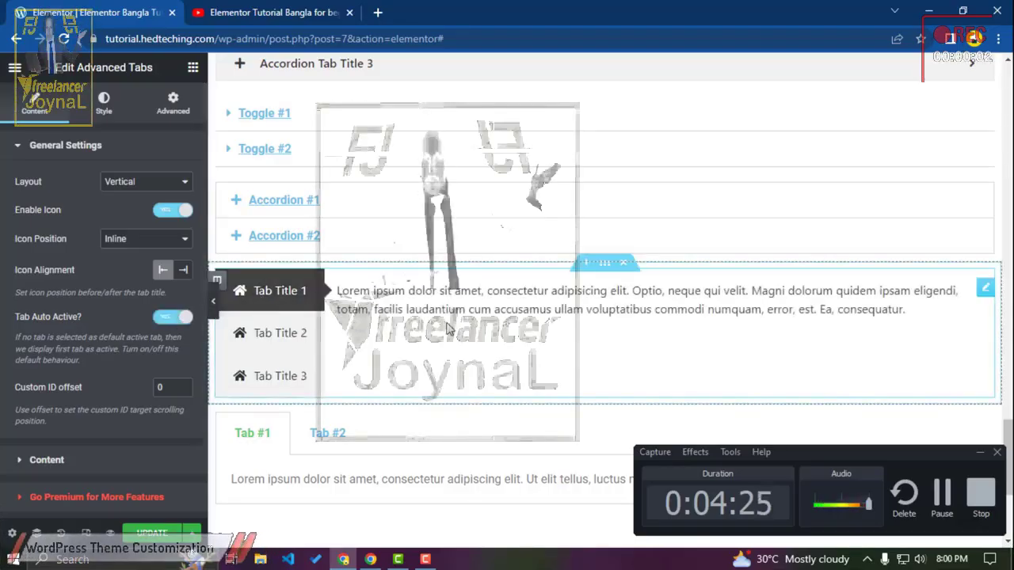
pyautogui.scroll(2, 430, 354)
pyautogui.scroll(-2, 430, 354)
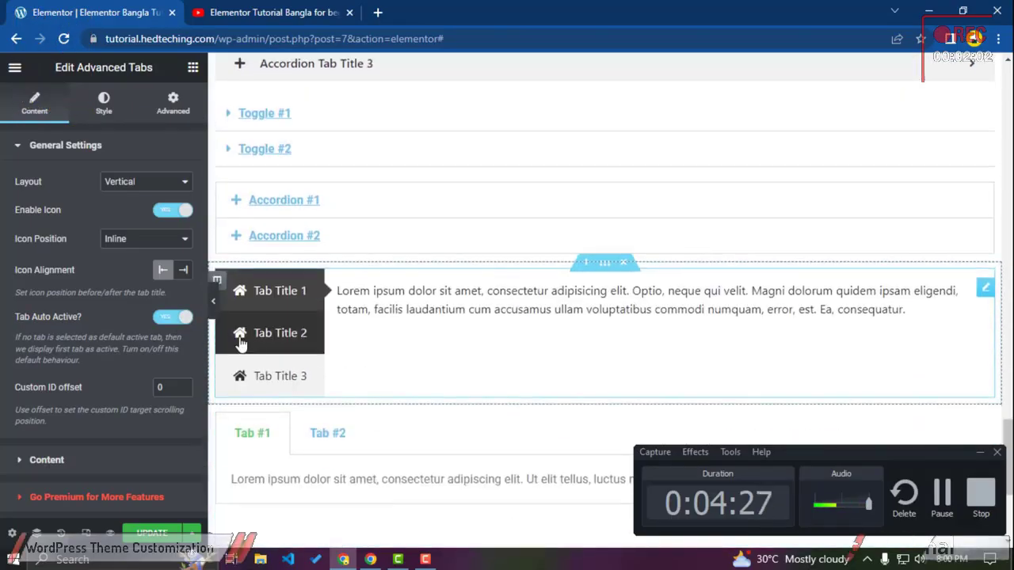
pyautogui.click(167, 317)
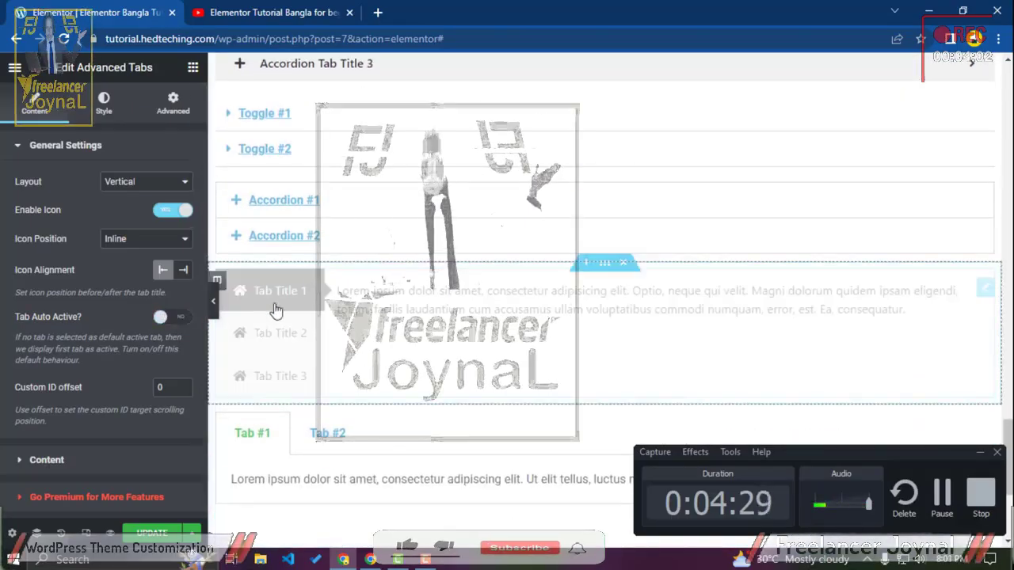
pyautogui.click(166, 318)
# Step: Open the content settings of the Advanced Tabs widget and examine the icon, title and content options of Tab Title 1
pyautogui.click(103, 459)
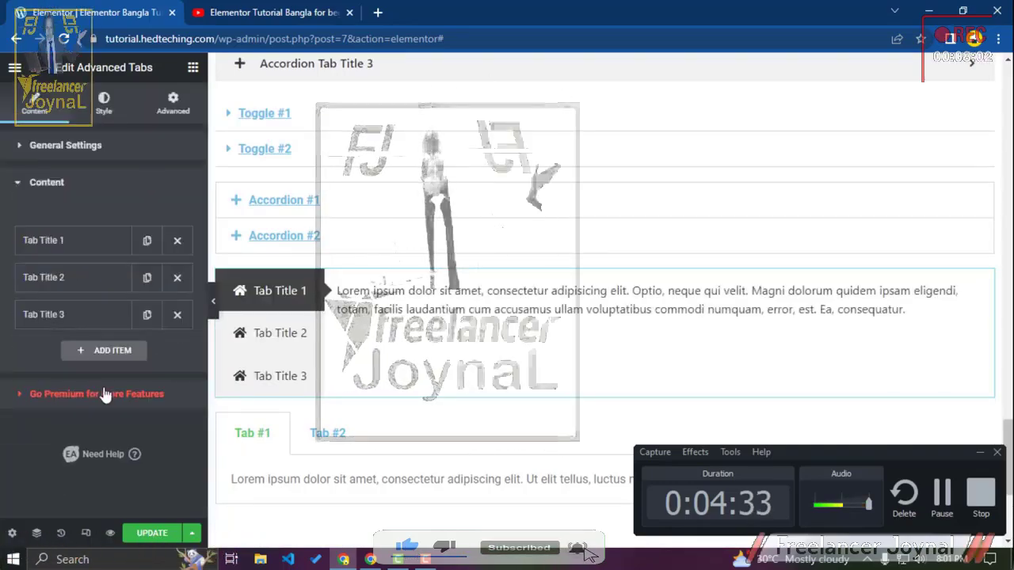
pyautogui.click(73, 242)
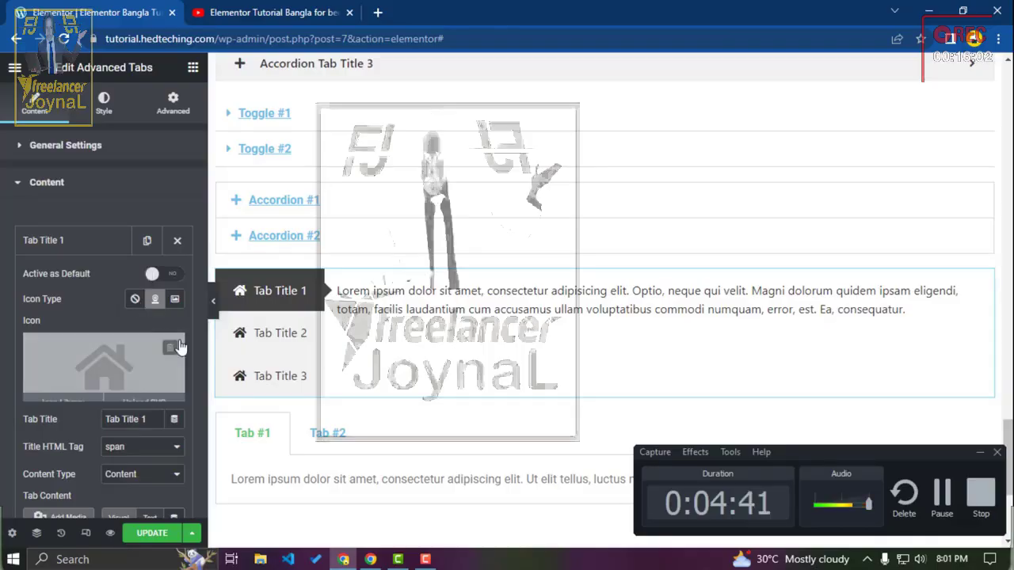
pyautogui.scroll(-1, 181, 347)
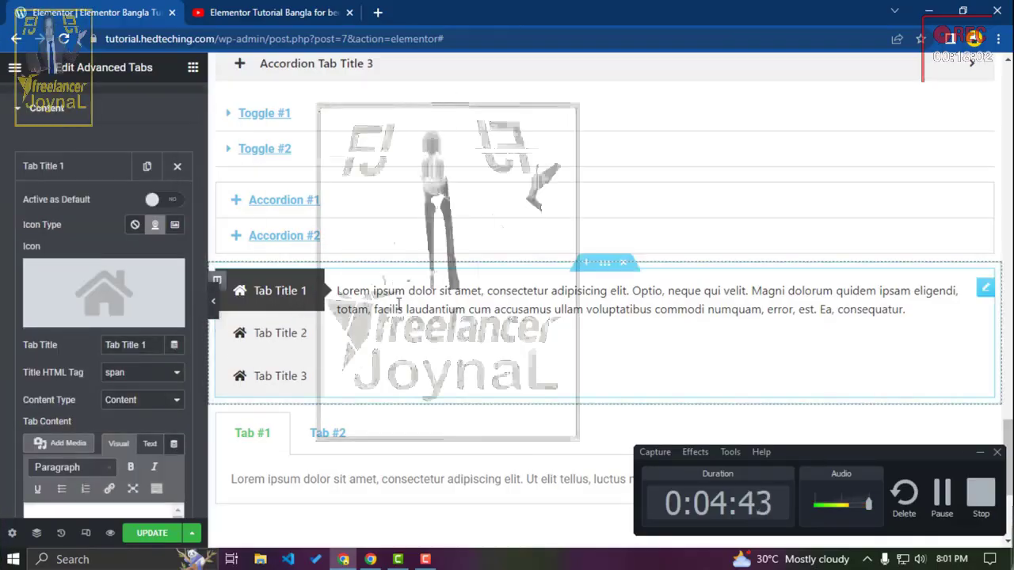
# Step: Add an Essential Addons Advanced Data Table widget below the standard Tabs widget
pyautogui.scroll(-3, 398, 305)
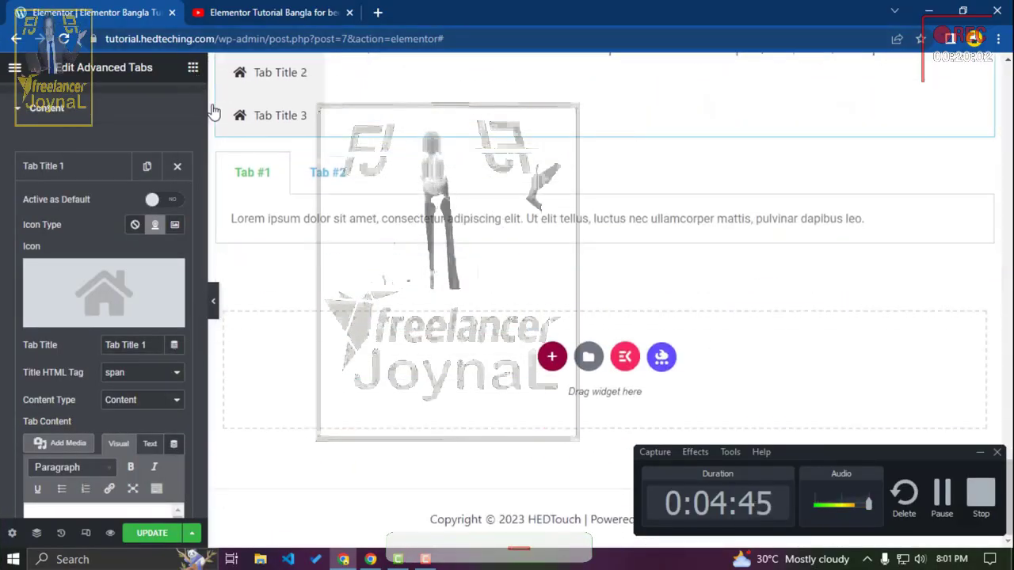
pyautogui.click(192, 68)
pyautogui.scroll(-10, 138, 386)
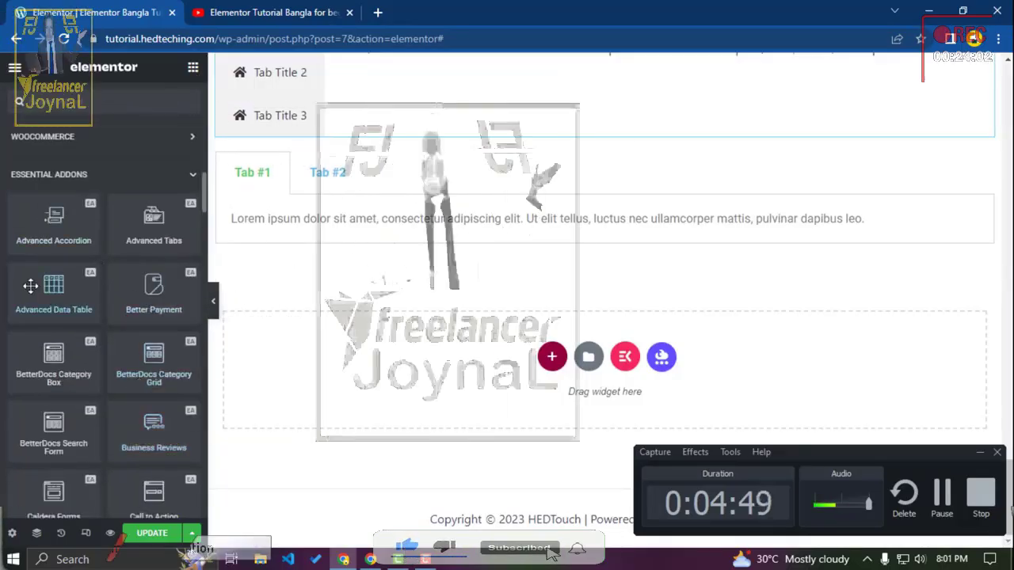
pyautogui.moveTo(200, 343); pyautogui.dragTo(337, 378)
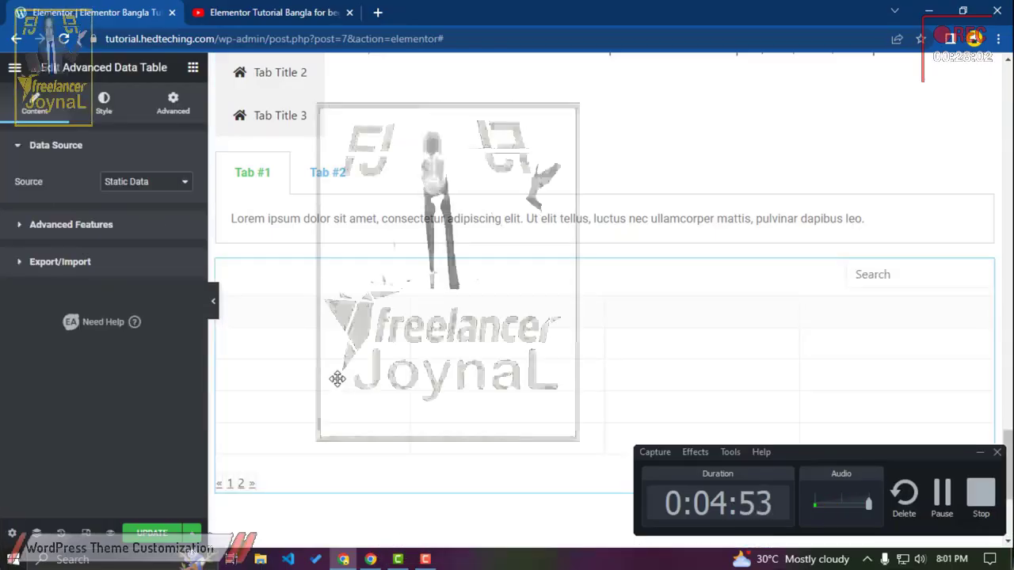
pyautogui.scroll(-1, 302, 351)
# Step: Preview the page without the editing panel and examine the filled data table near the top of the page
pyautogui.click(215, 301)
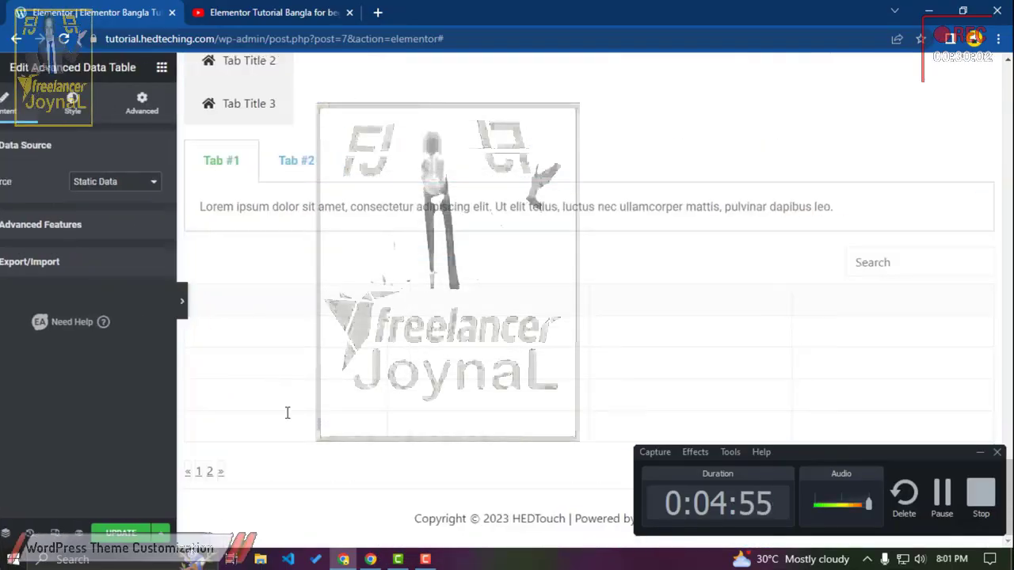
pyautogui.scroll(15, 253, 297)
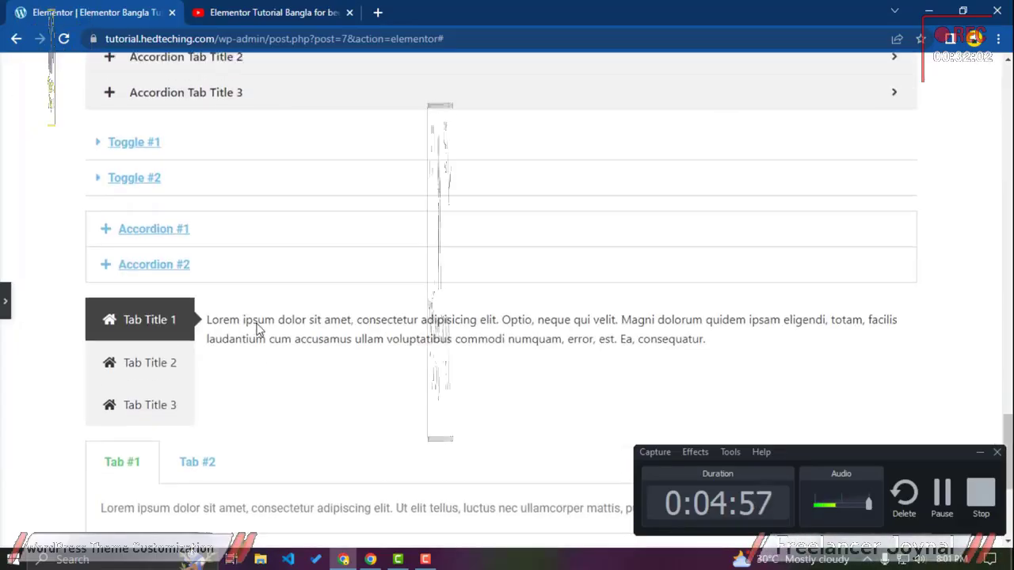
pyautogui.scroll(10, 204, 217)
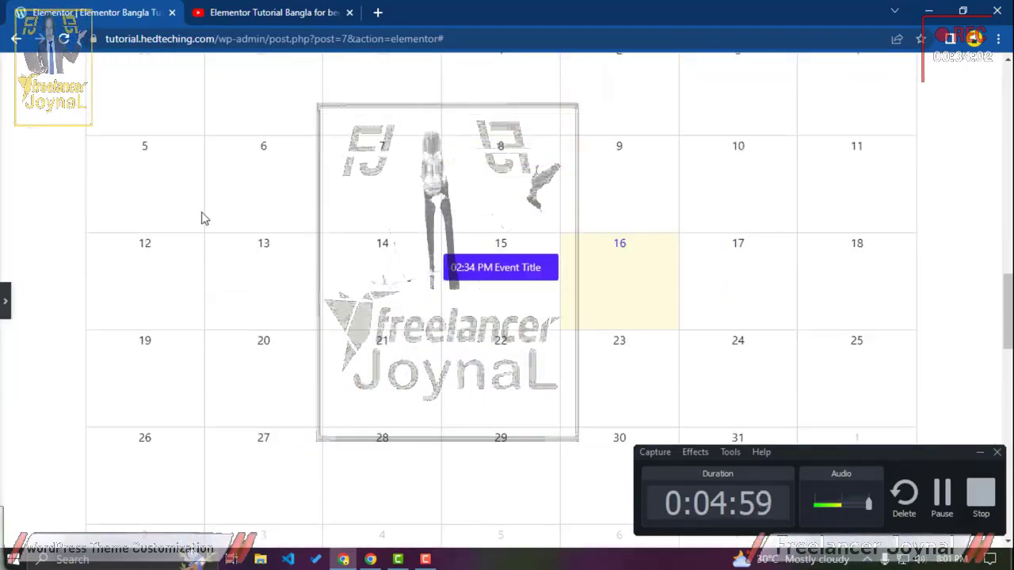
pyautogui.scroll(-20, 222, 266)
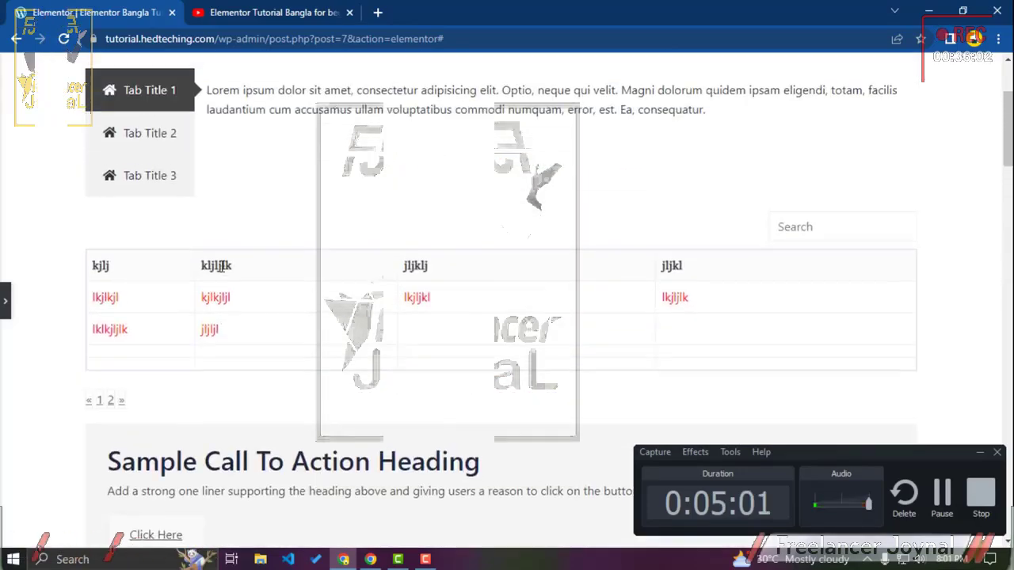
pyautogui.scroll(2, 198, 254)
pyautogui.scroll(-3, 188, 249)
pyautogui.scroll(1, 151, 278)
pyautogui.scroll(1, 126, 317)
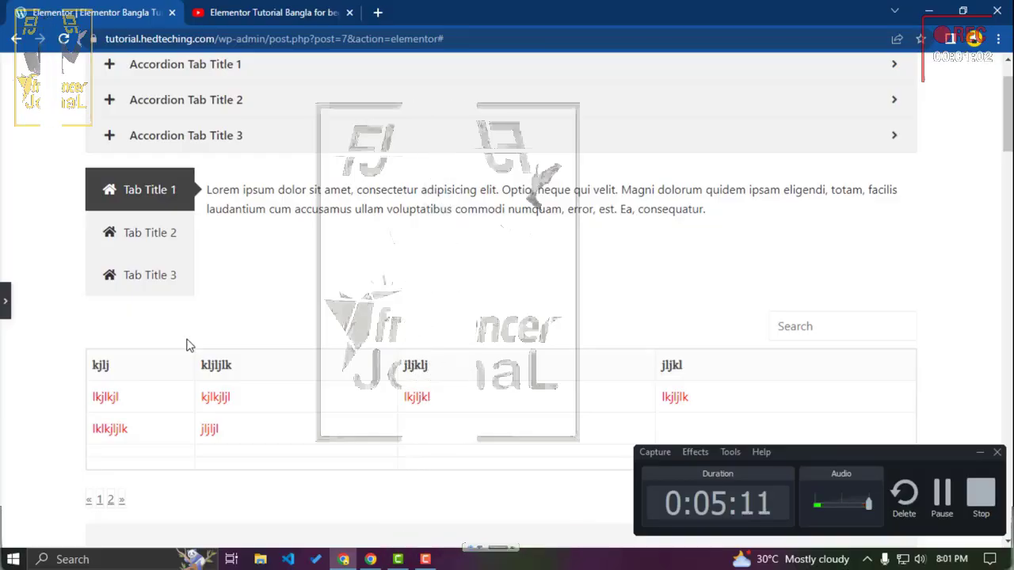
# Step: Leave the preview, minimize the screen recorder and return to the empty Advanced Data Table at the end of the page
pyautogui.click(6, 299)
pyautogui.scroll(1, 507, 293)
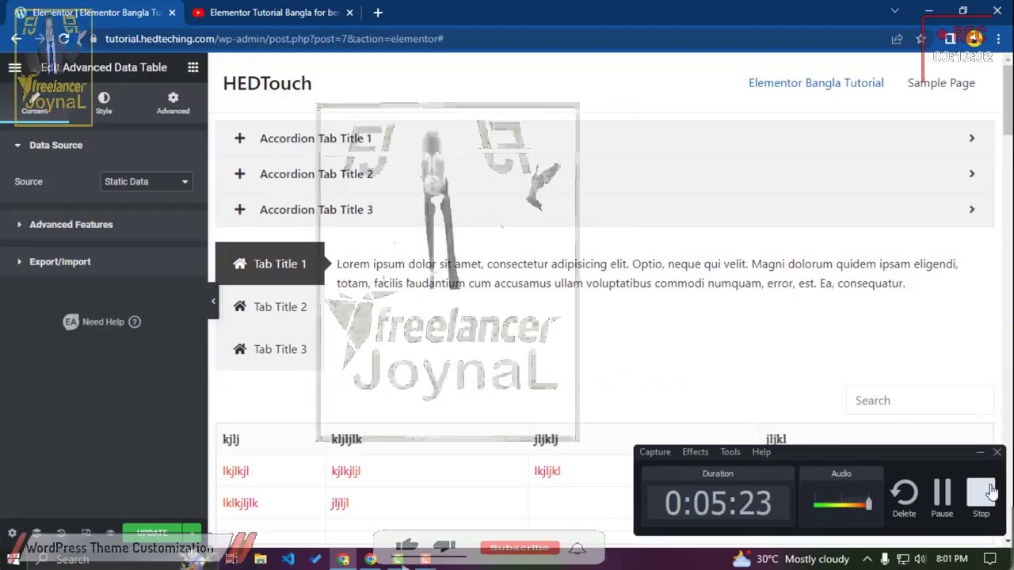
pyautogui.click(980, 454)
pyautogui.scroll(-10, 589, 270)
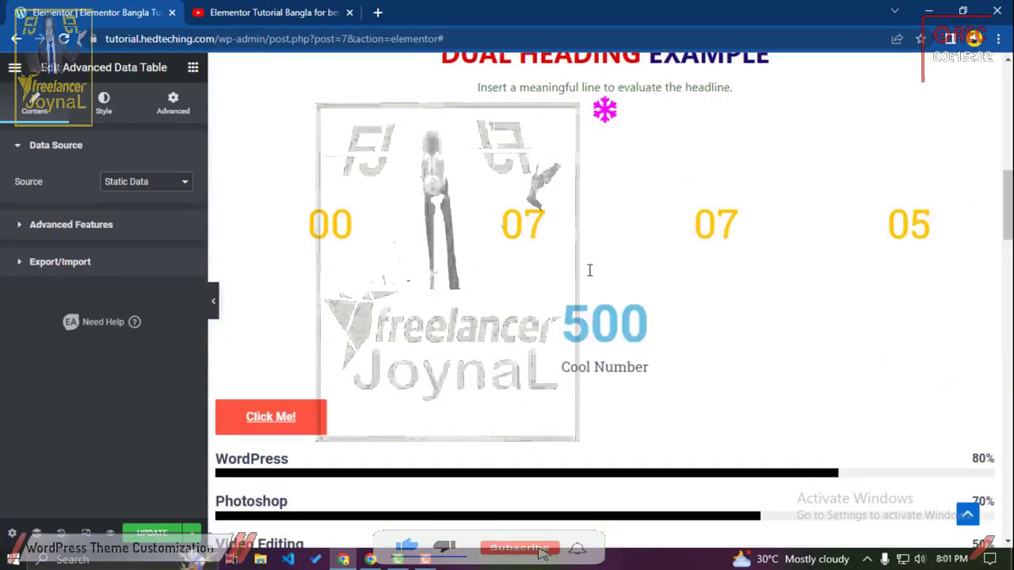
pyautogui.scroll(-15, 590, 270)
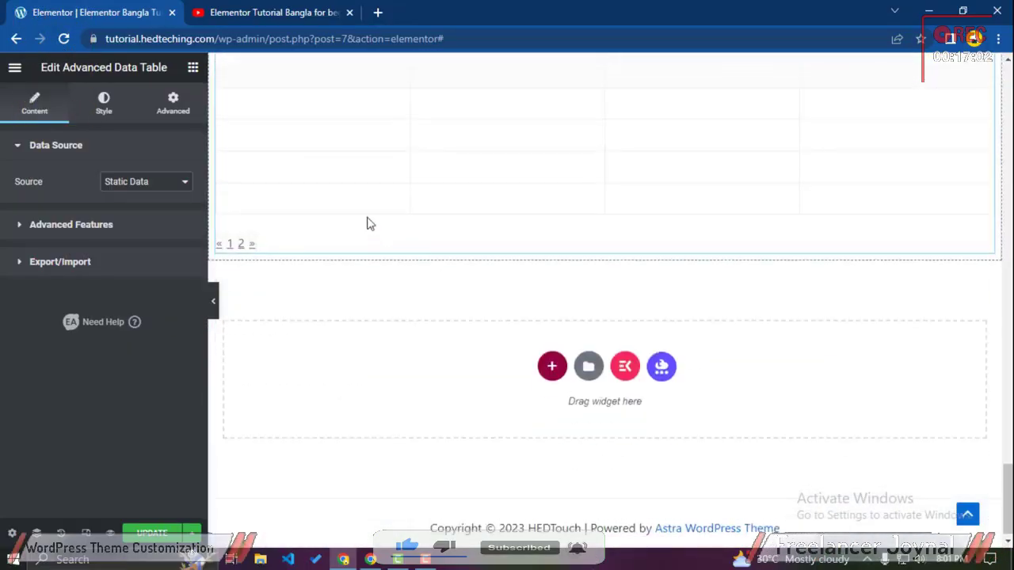
pyautogui.scroll(2, 329, 330)
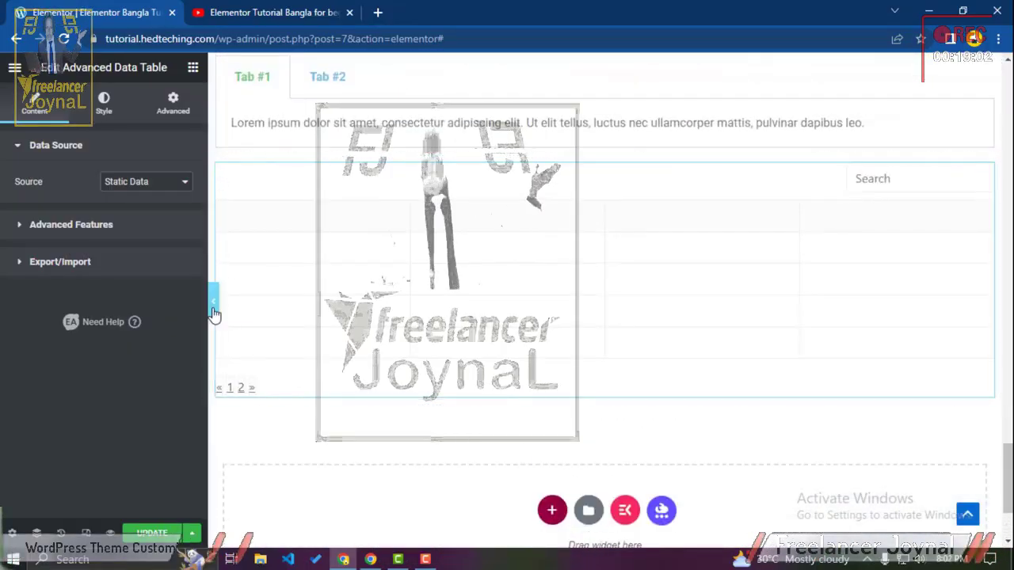
# Step: Preview the empty Advanced Data Table without the editing panel, try its page 2 link and return to editing
pyautogui.click(213, 301)
pyautogui.click(111, 474)
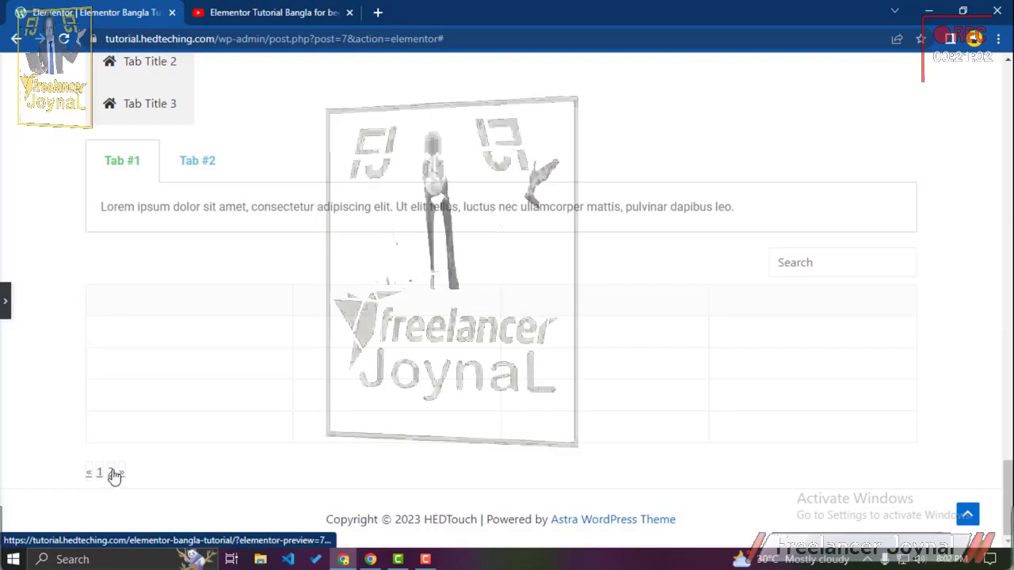
pyautogui.click(6, 315)
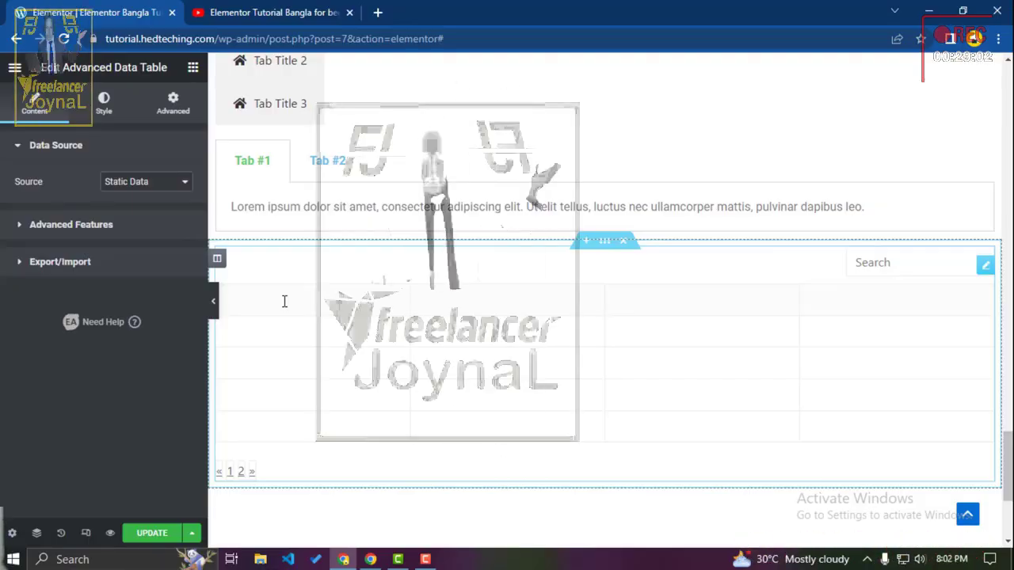
# Step: Fill the header row of the Advanced Data Table with Name, Roll, Class and GPA
pyautogui.write('me')
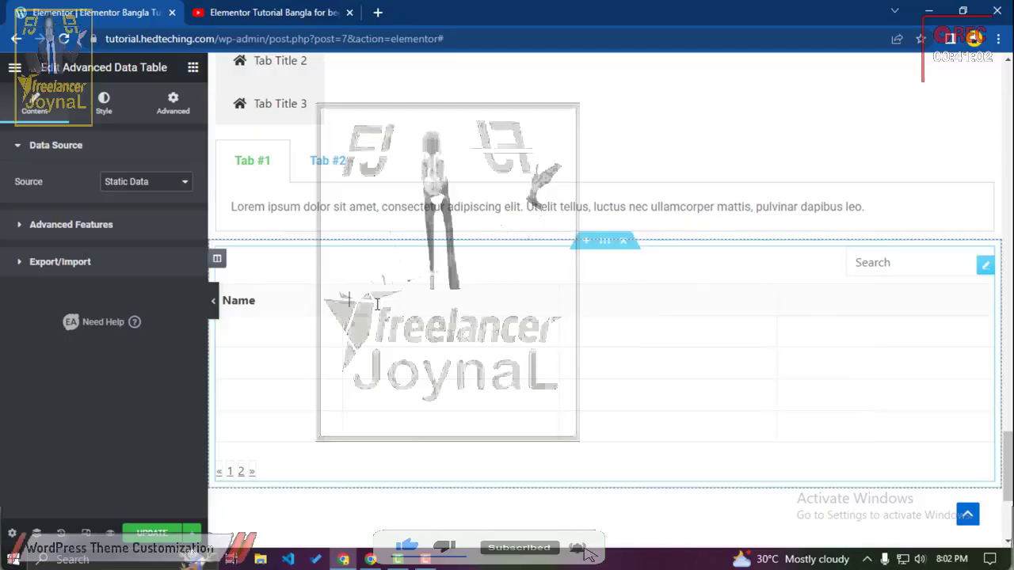
pyautogui.write('Roll')
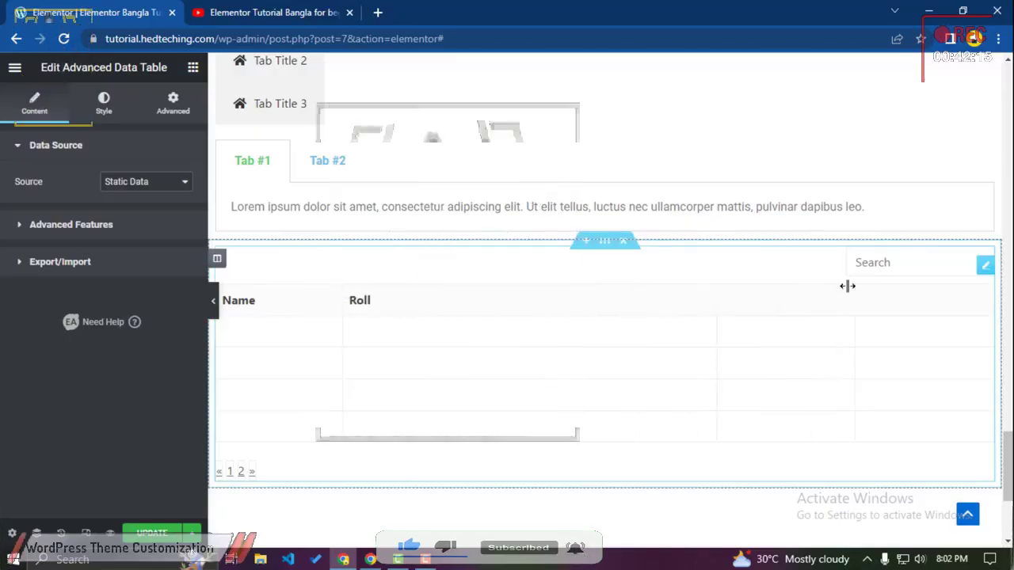
pyautogui.click(773, 307)
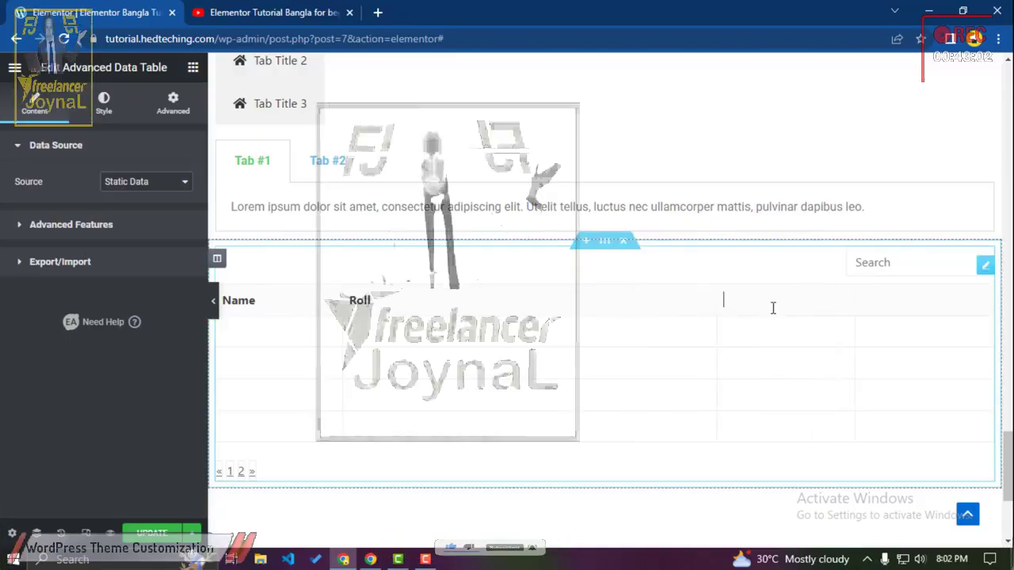
pyautogui.write('Class')
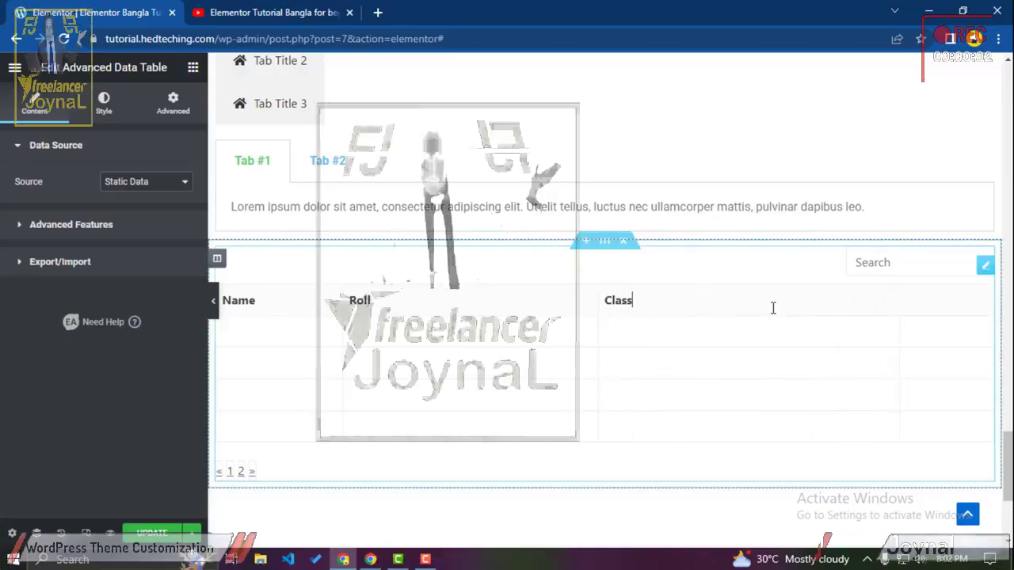
pyautogui.click(935, 299)
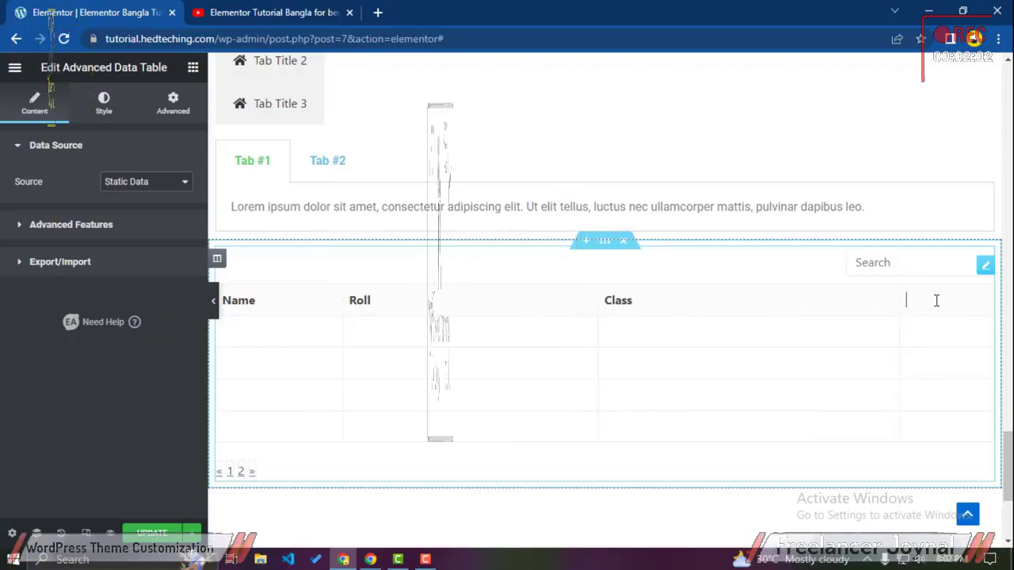
pyautogui.write('C')
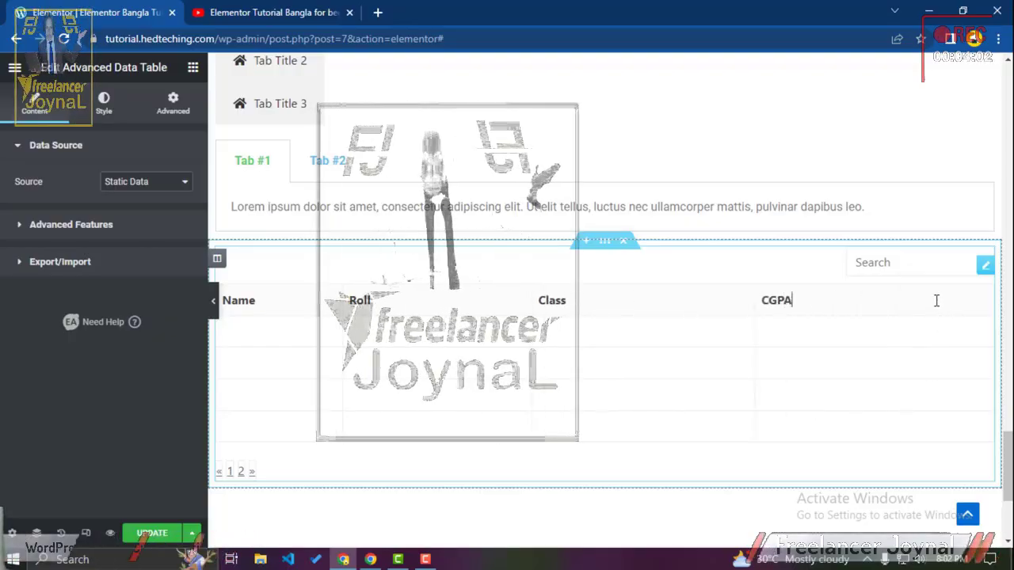
pyautogui.write('GPA')
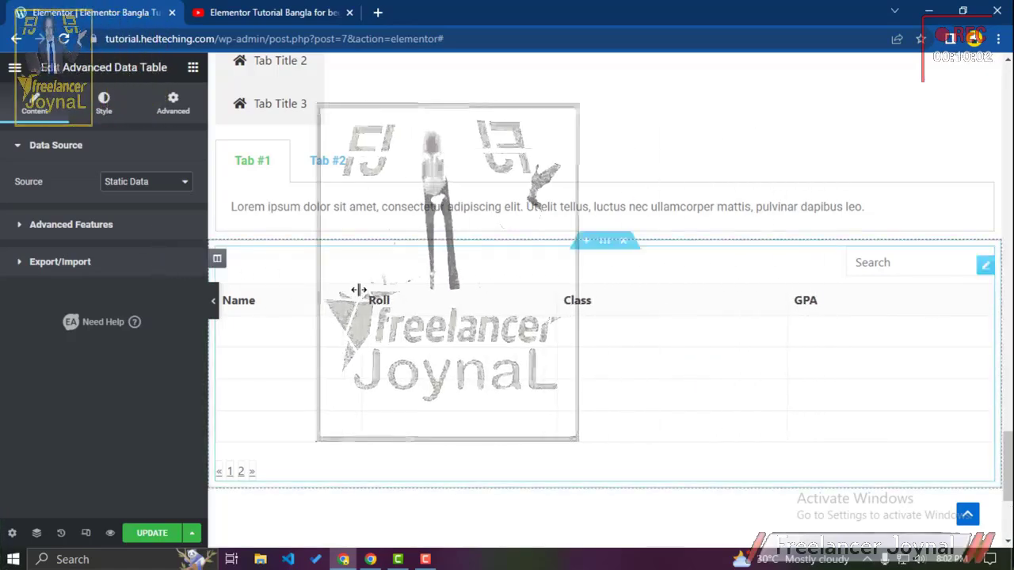
# Step: Enter a student's first name and roll number in the first data row under Name and Roll
pyautogui.click(290, 326)
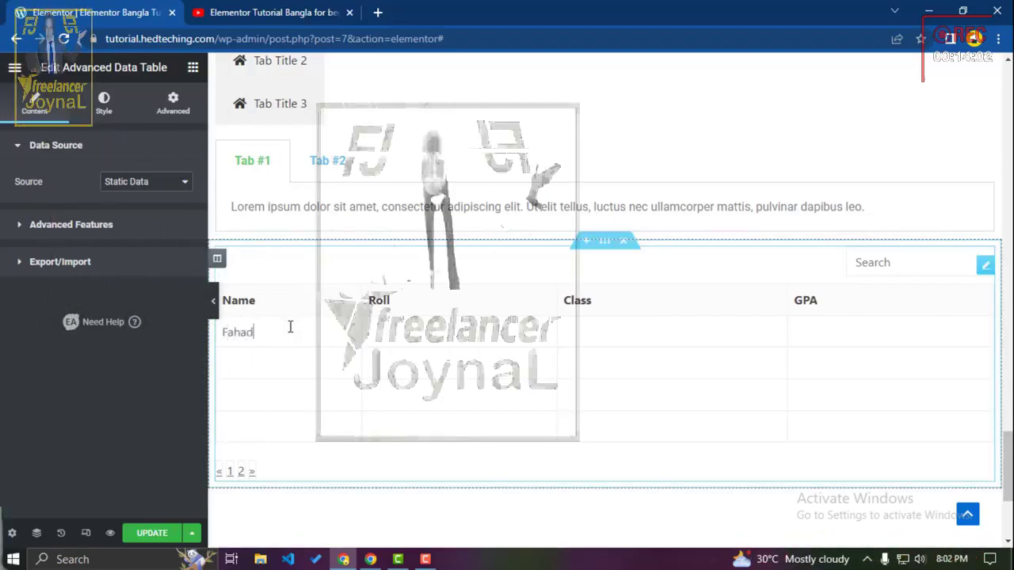
pyautogui.click(404, 332)
pyautogui.write('48903')
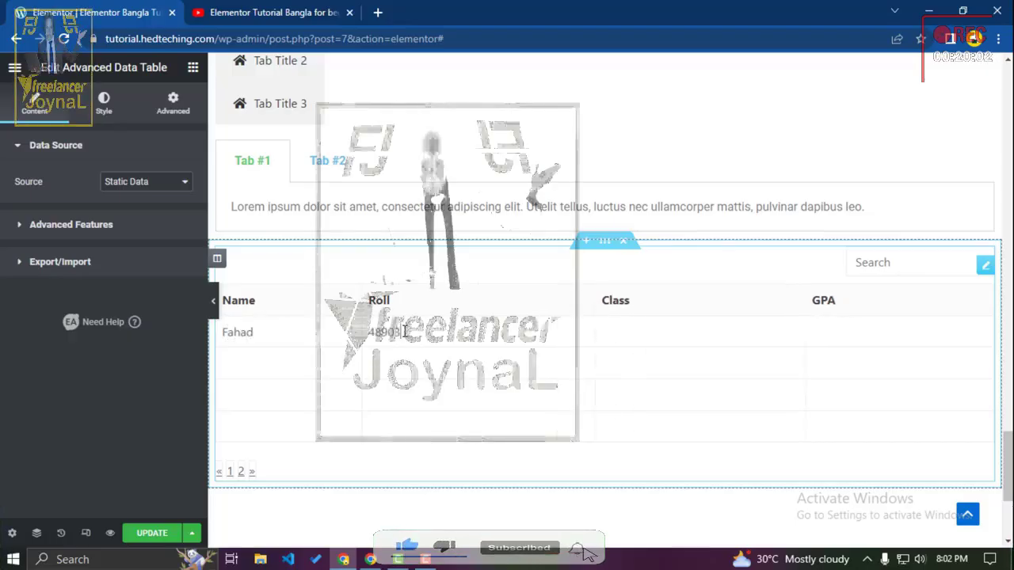
pyautogui.write('8')
# Step: Complete the first data row with 3 under Class and 3.50 under GPA
pyautogui.click(671, 339)
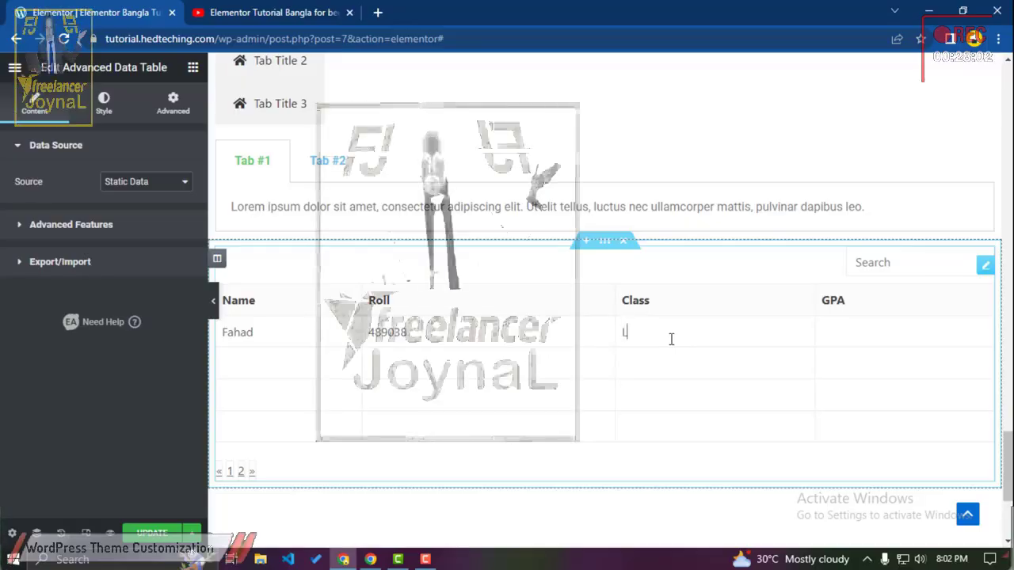
pyautogui.press('BackSpace')
pyautogui.press('BackSpace')
pyautogui.press('BackSpace')
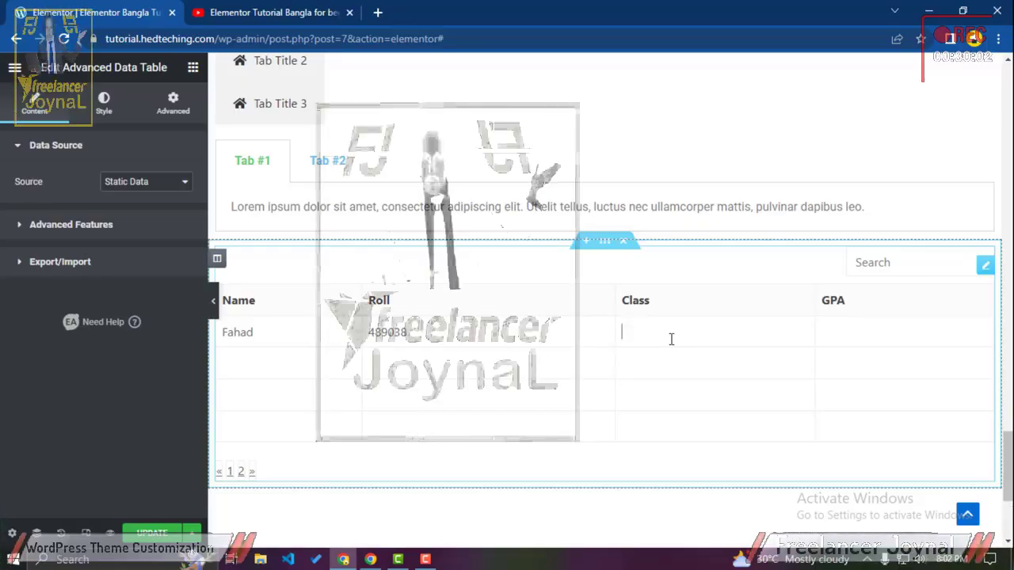
pyautogui.write('3')
pyautogui.click(841, 330)
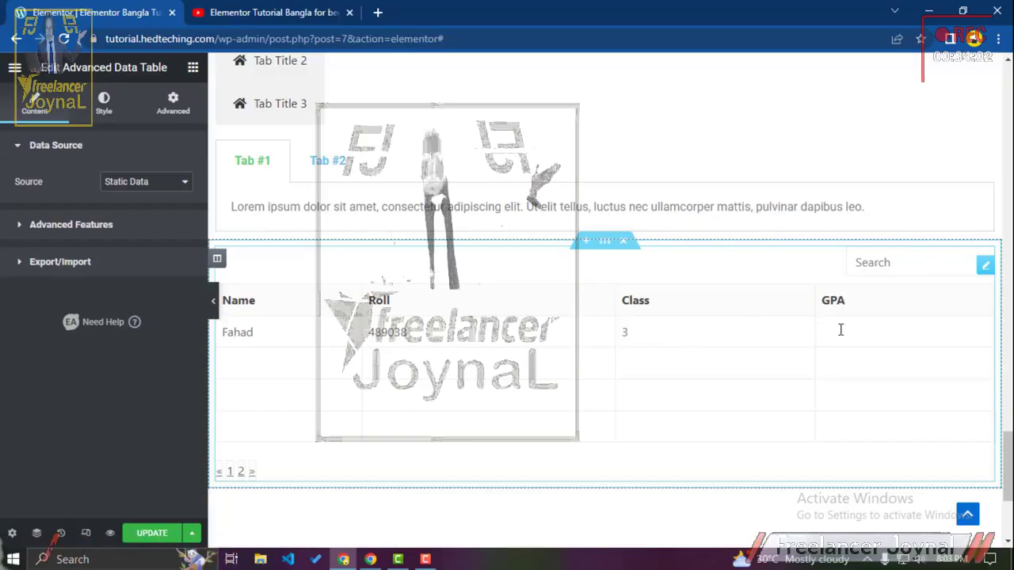
pyautogui.write('4.50')
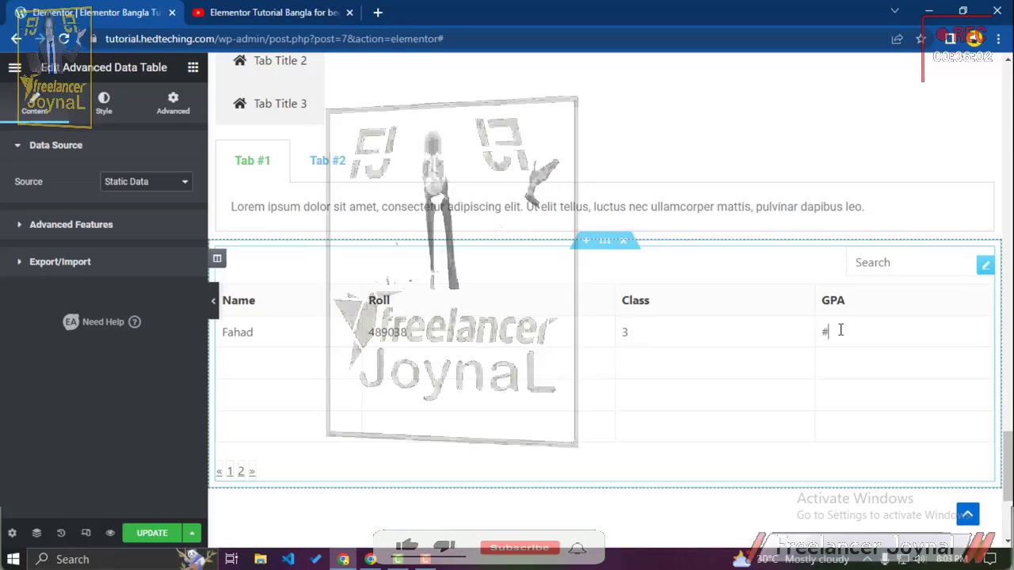
pyautogui.press('BackSpace')
pyautogui.press('BackSpace')
pyautogui.press('BackSpace')
pyautogui.press('BackSpace')
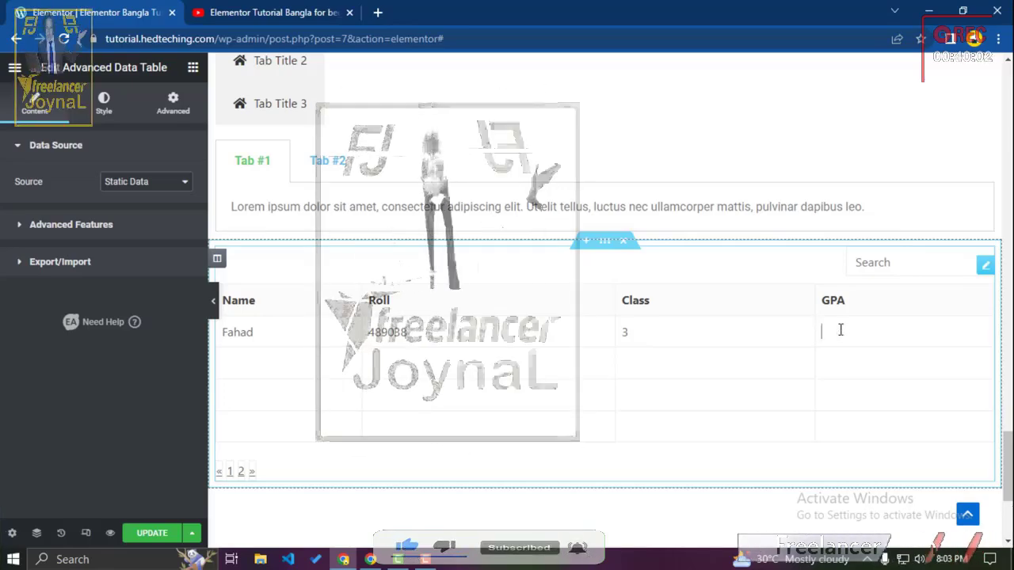
pyautogui.write('3.50')
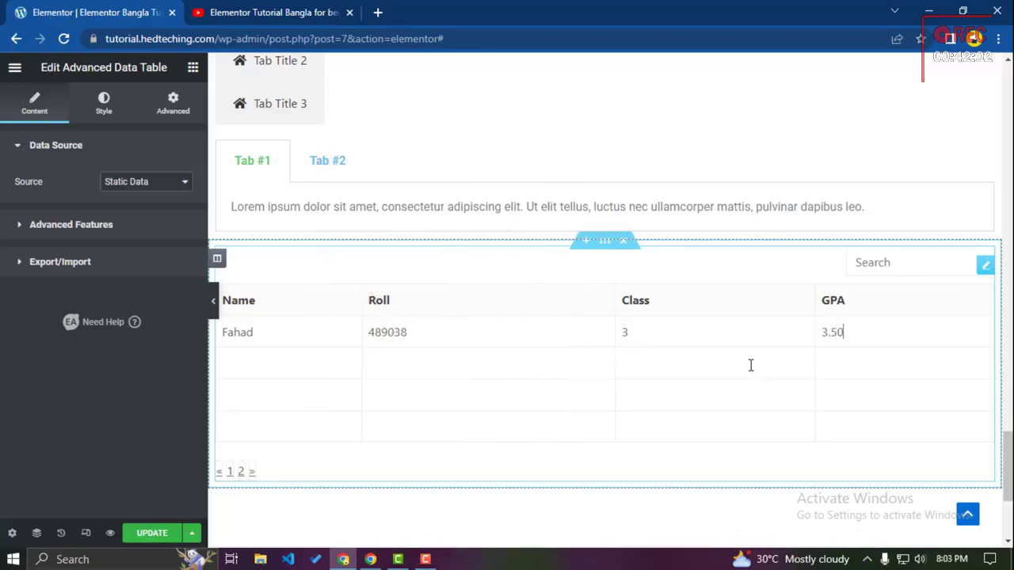
# Step: Preview the filled data table without the editing panel and return to editing
pyautogui.scroll(-1, 499, 388)
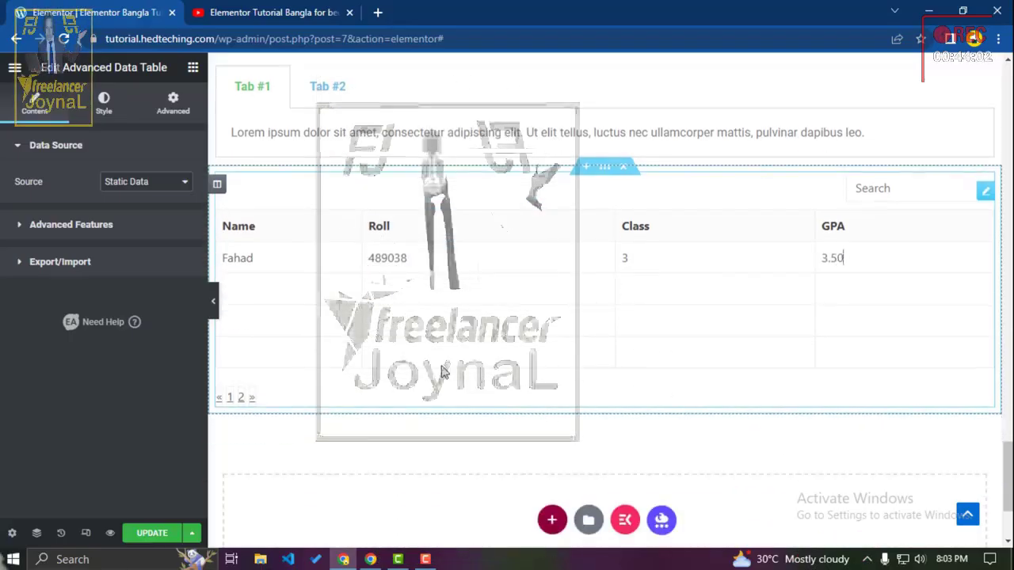
pyautogui.click(282, 287)
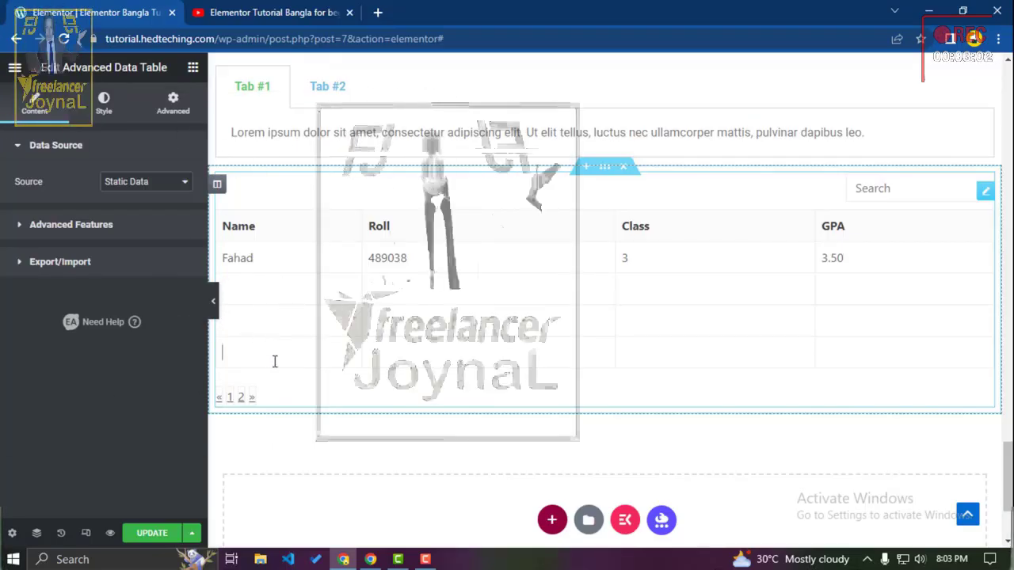
pyautogui.click(214, 300)
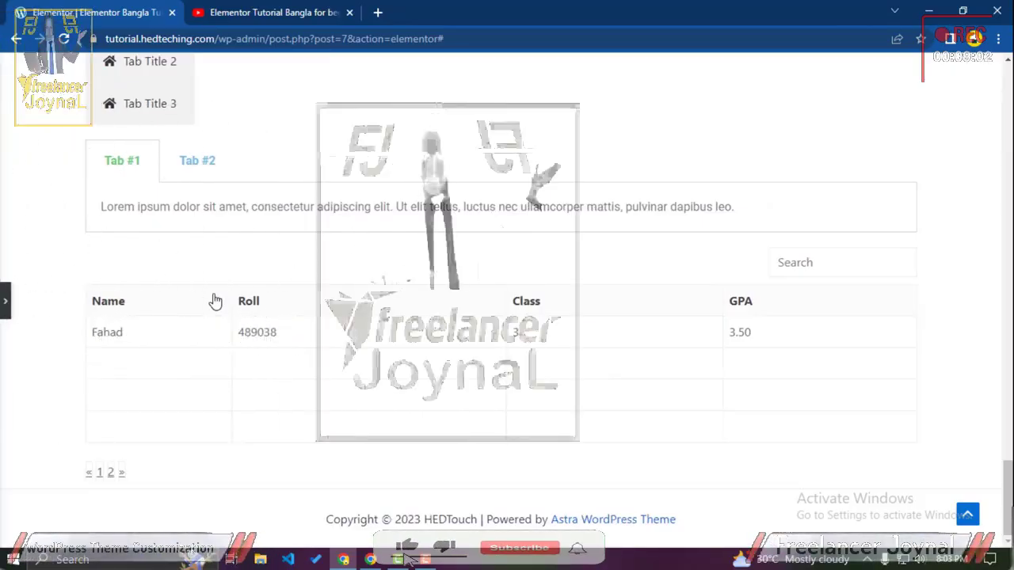
pyautogui.click(5, 303)
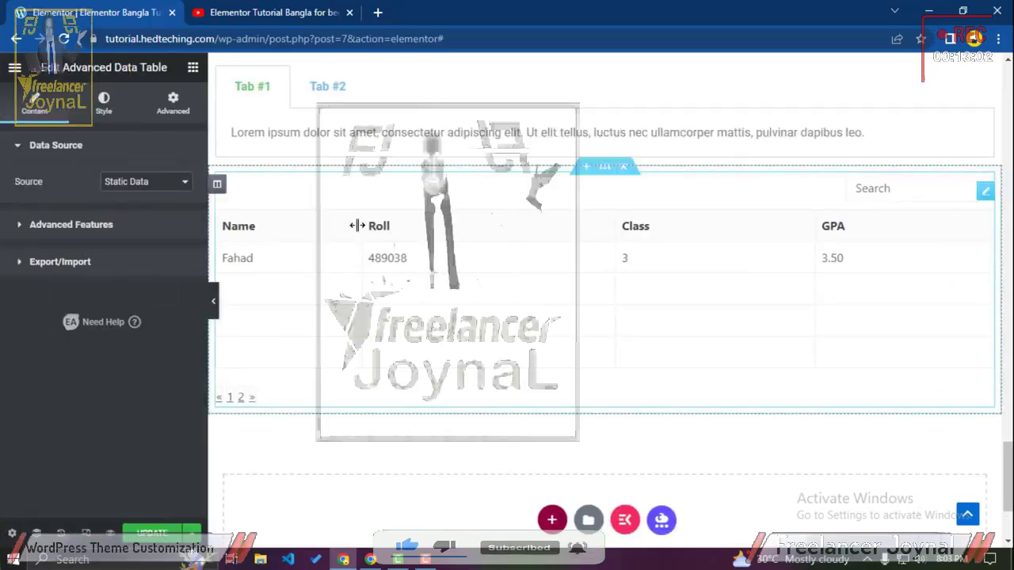
# Step: Try a BetterDocs Category Grid widget below the Advanced Data Table and delete its section again
pyautogui.click(192, 67)
pyautogui.scroll(-10, 138, 314)
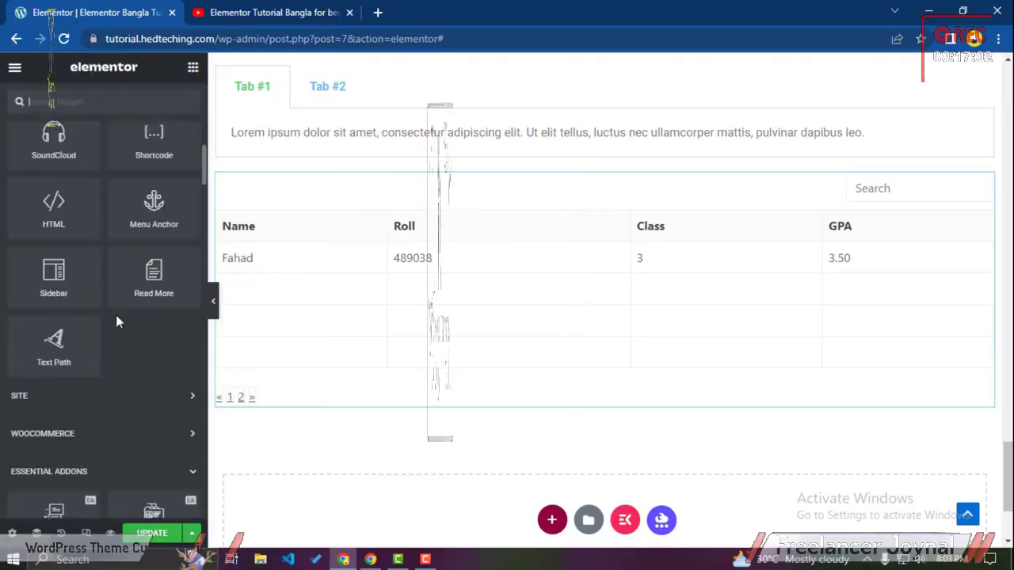
pyautogui.scroll(15, 116, 315)
pyautogui.scroll(-10, 105, 254)
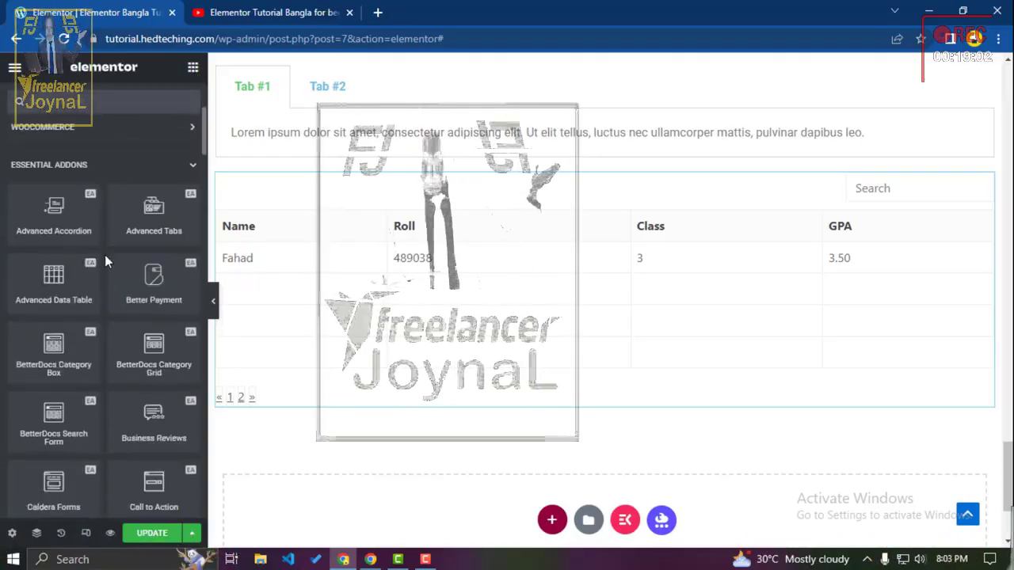
pyautogui.scroll(-2, 387, 439)
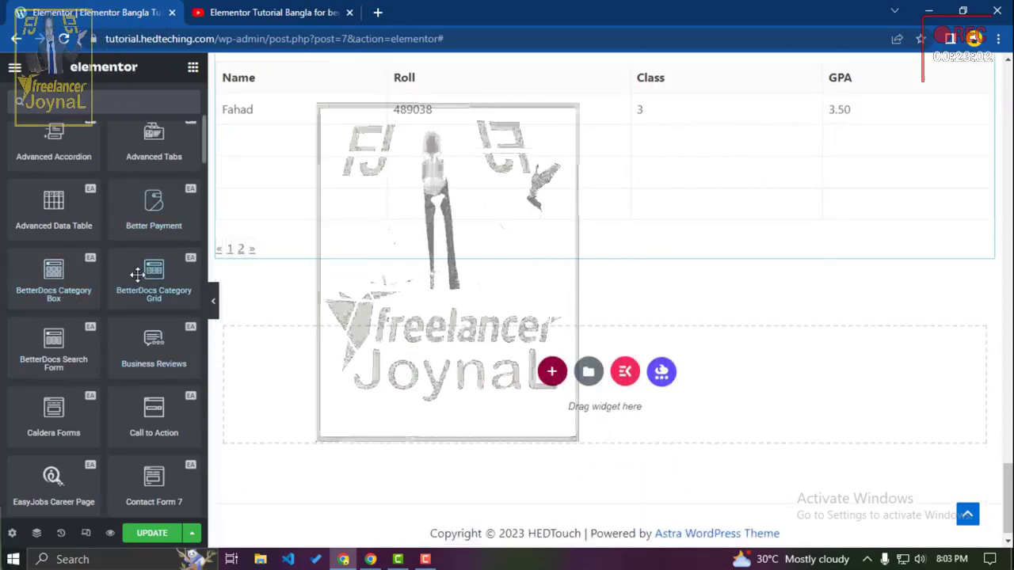
pyautogui.moveTo(138, 276); pyautogui.dragTo(374, 418)
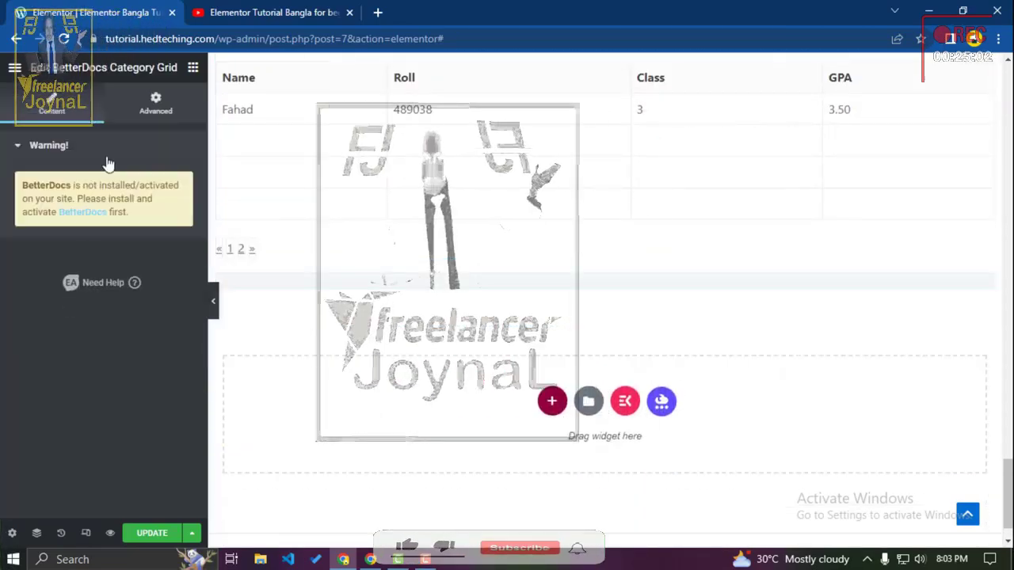
pyautogui.click(192, 67)
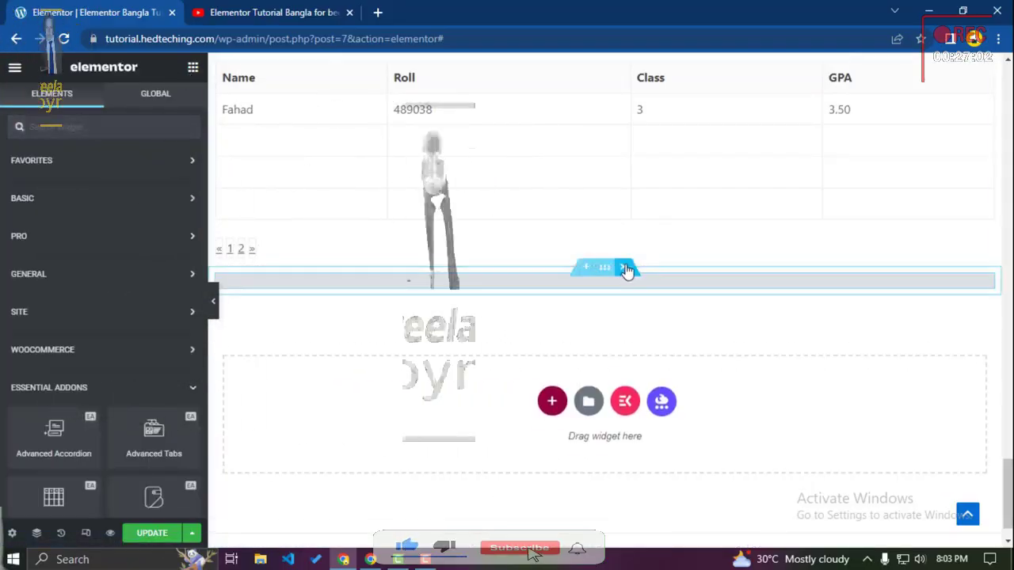
pyautogui.click(626, 270)
# Step: Add a BetterDocs Search Form widget below the data table and check the BetterDocs plugin's installation page in a new tab
pyautogui.scroll(-5, 119, 297)
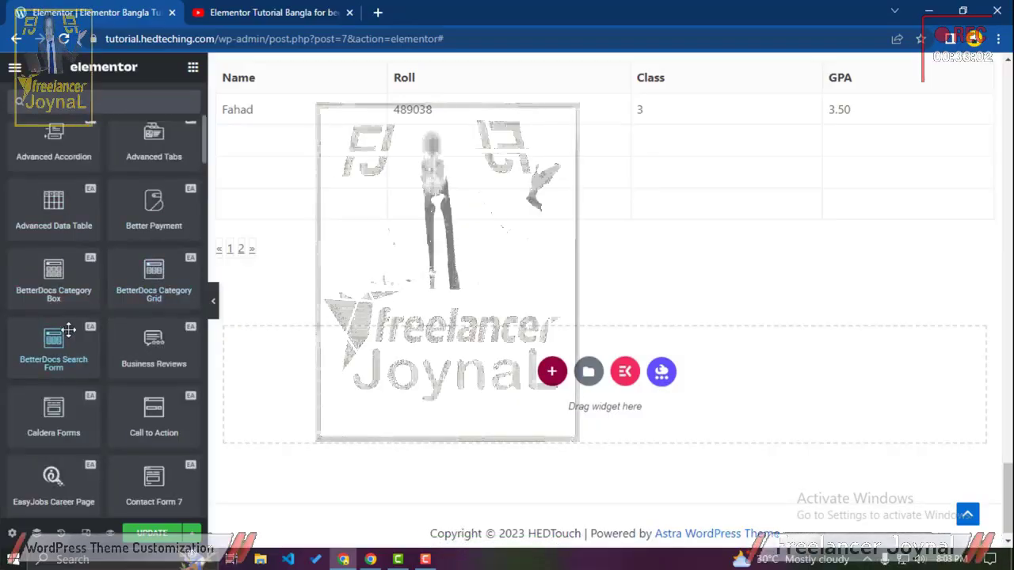
pyautogui.moveTo(62, 327); pyautogui.dragTo(359, 346)
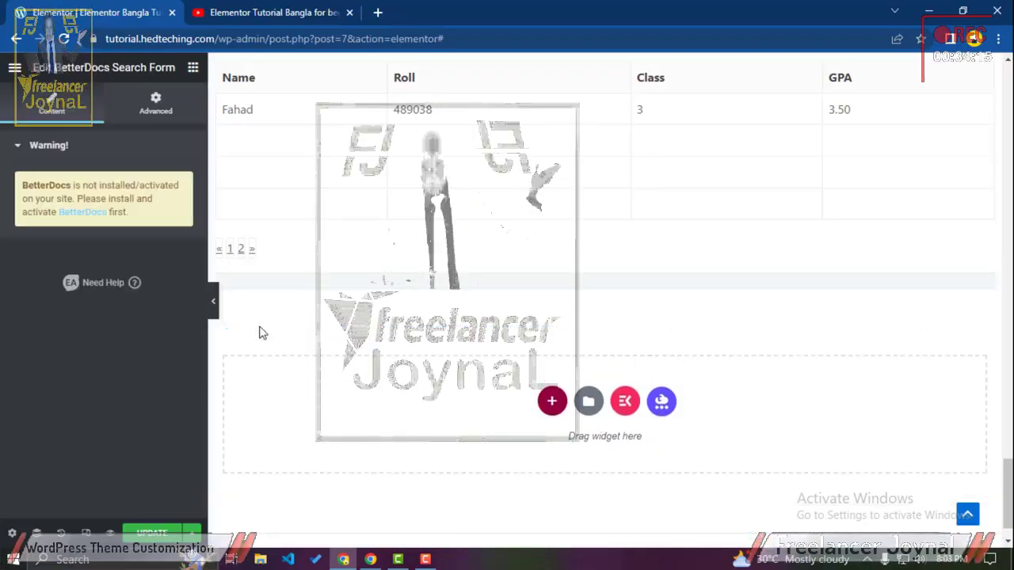
pyautogui.rightClick(77, 216)
pyautogui.click(119, 224)
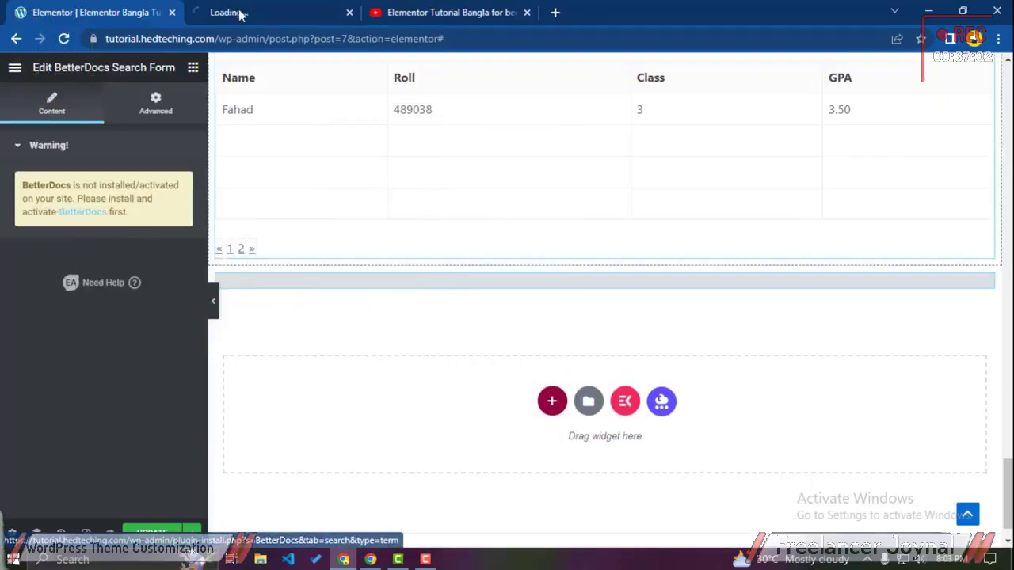
pyautogui.click(240, 14)
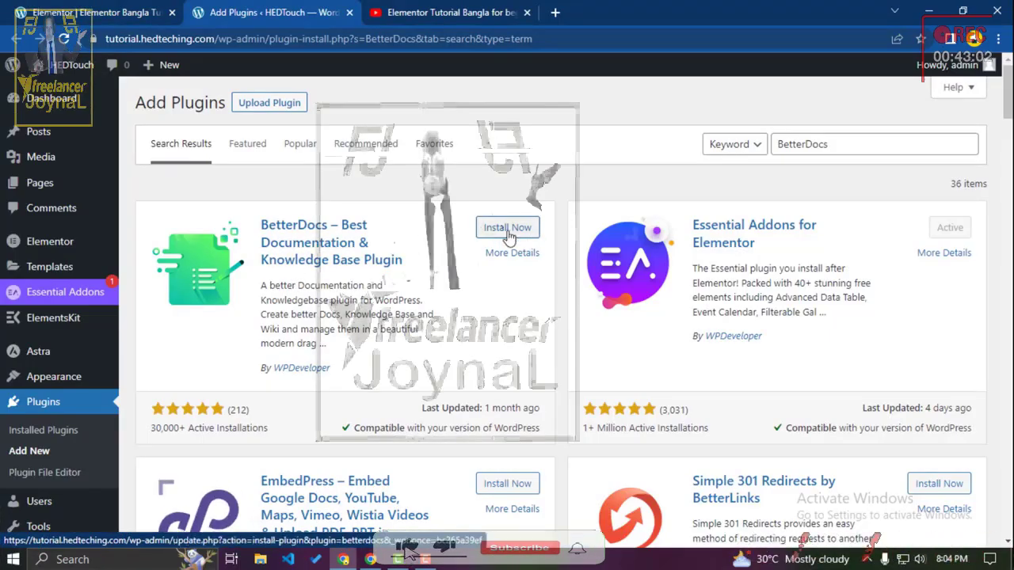
pyautogui.click(37, 12)
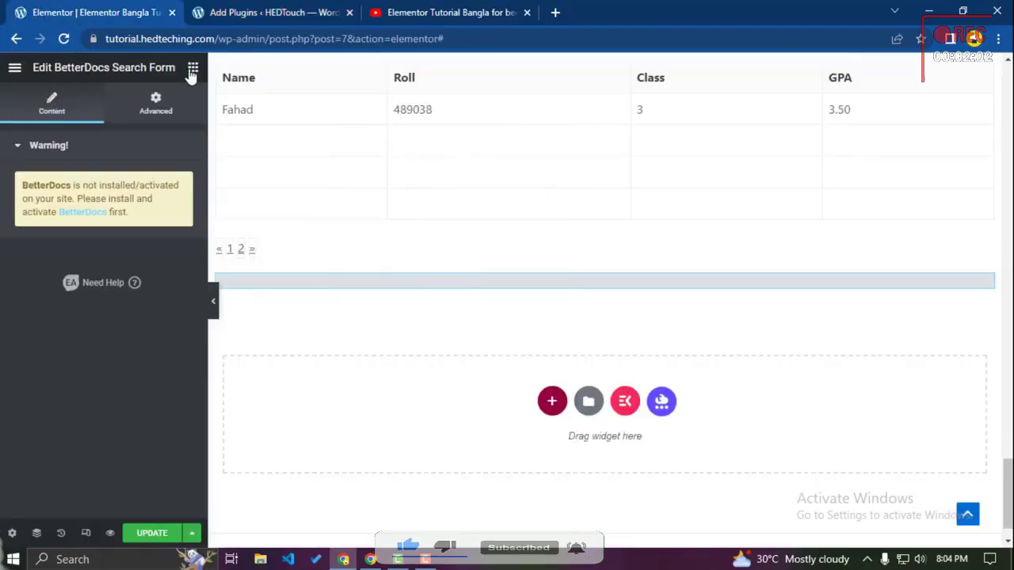
# Step: Add a Business Reviews widget below the BetterDocs Search Form and examine its Source setting
pyautogui.click(192, 70)
pyautogui.scroll(-5, 158, 349)
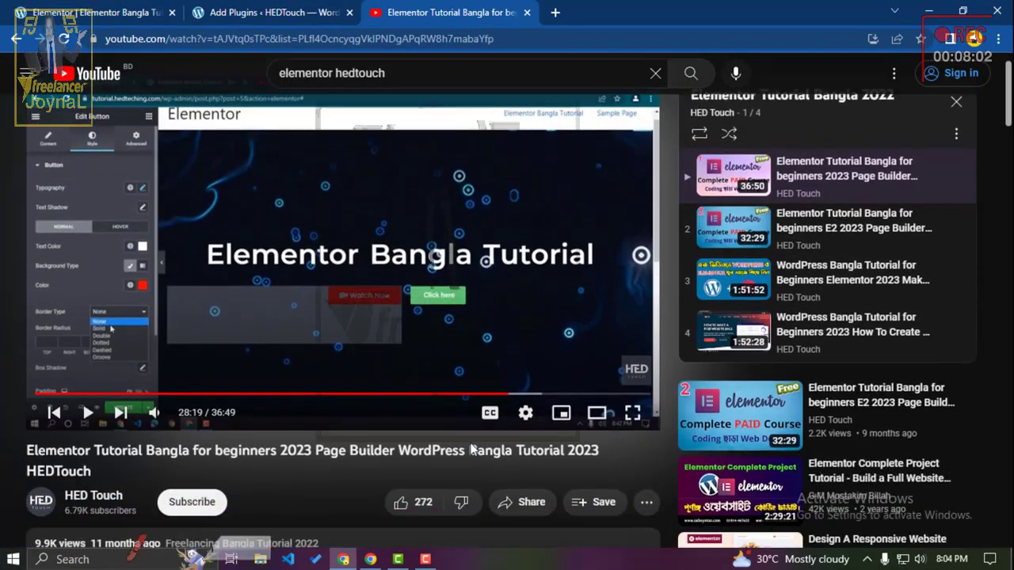
pyautogui.click(131, 9)
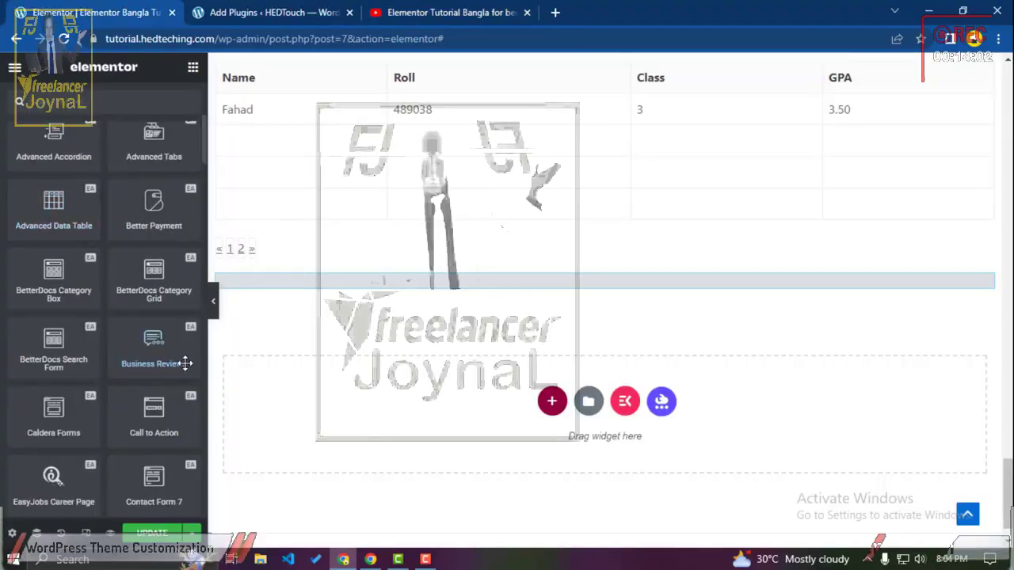
pyautogui.moveTo(186, 364); pyautogui.dragTo(314, 403)
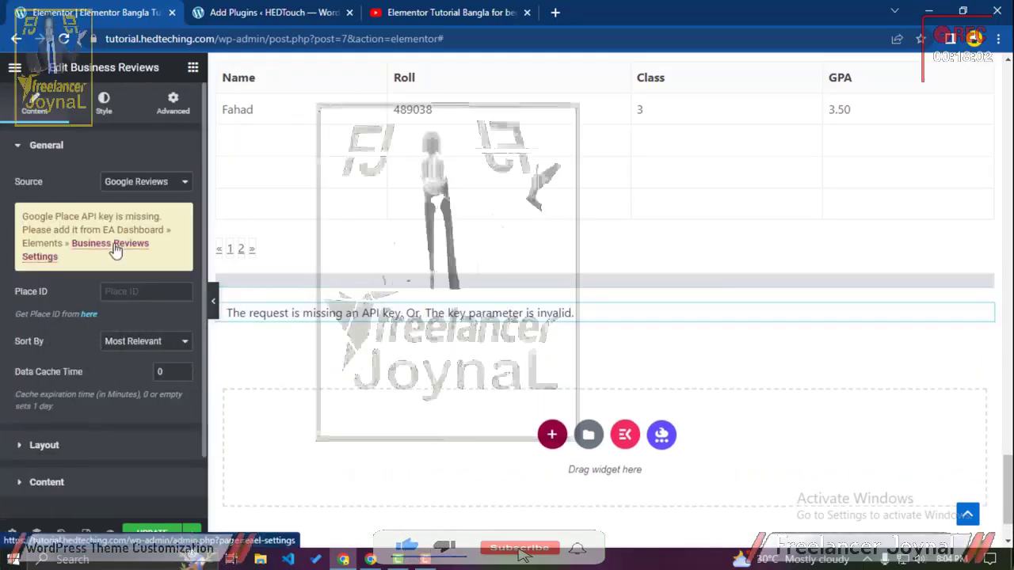
pyautogui.click(120, 183)
pyautogui.click(120, 183)
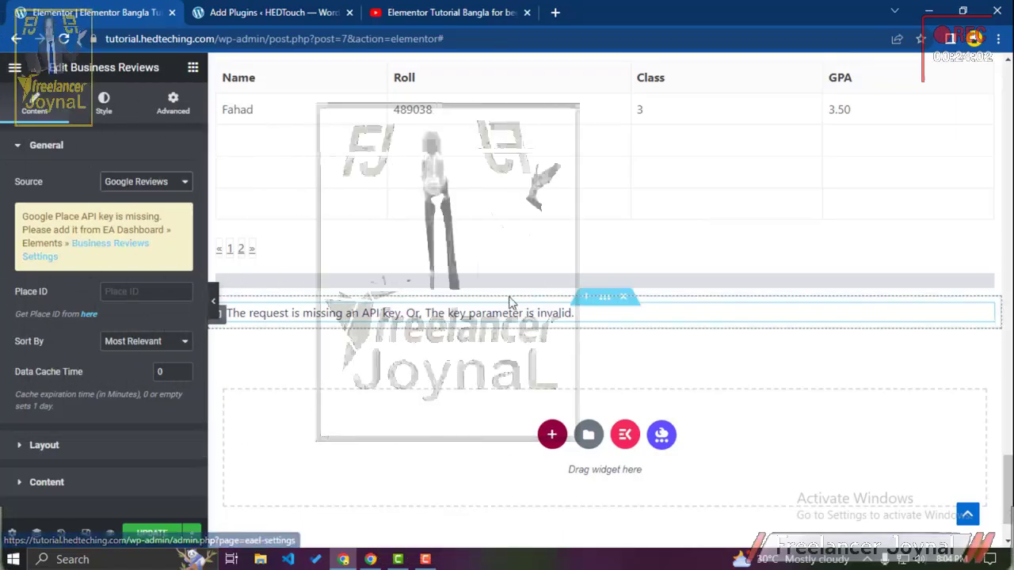
# Step: Delete the Business Reviews section and add a Call to Action widget below the Advanced Data Table
pyautogui.click(623, 297)
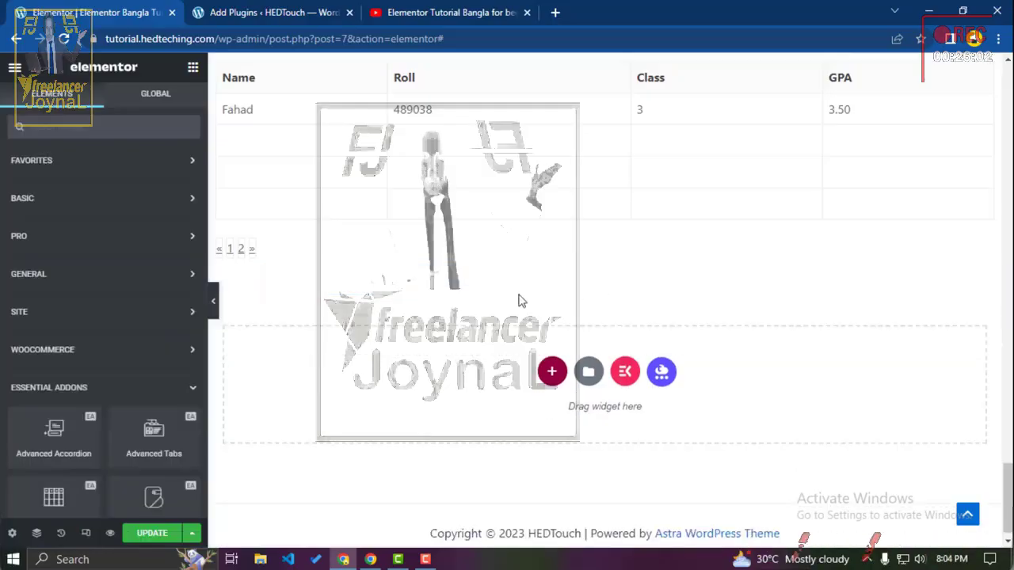
pyautogui.scroll(-3, 93, 317)
pyautogui.scroll(-2, 92, 312)
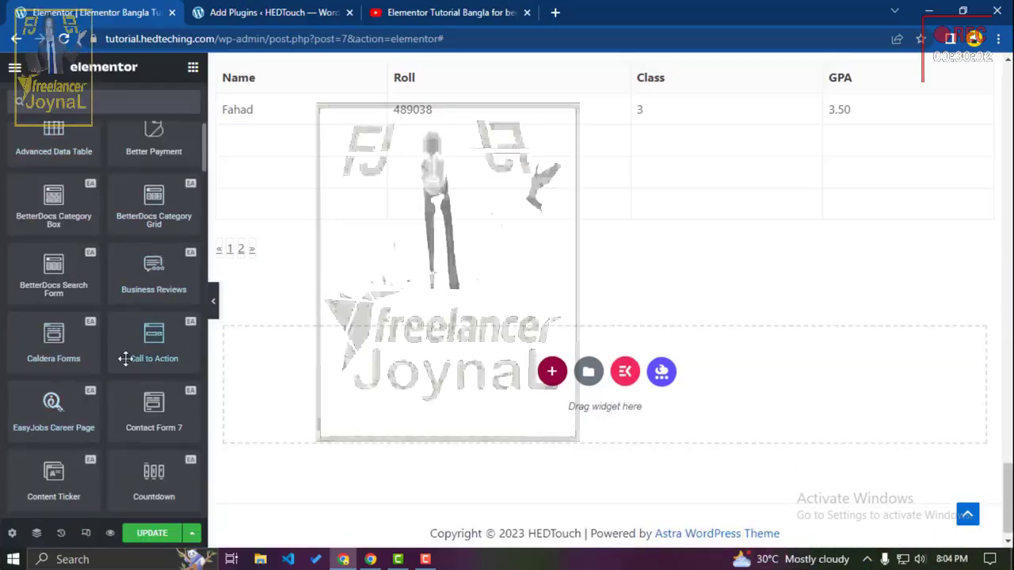
pyautogui.scroll(-1, 79, 341)
pyautogui.moveTo(150, 270); pyautogui.dragTo(347, 404)
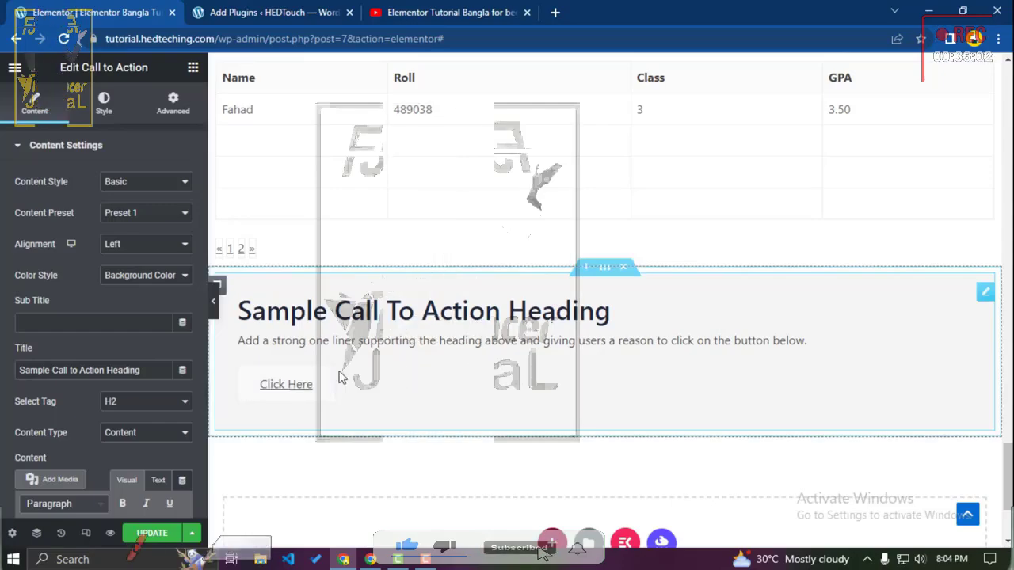
# Step: Search Google for bootstrap 5 in a new tab and look through the Bootstrap v5.0 Introduction page down to its footer
pyautogui.click(557, 11)
pyautogui.write('bo')
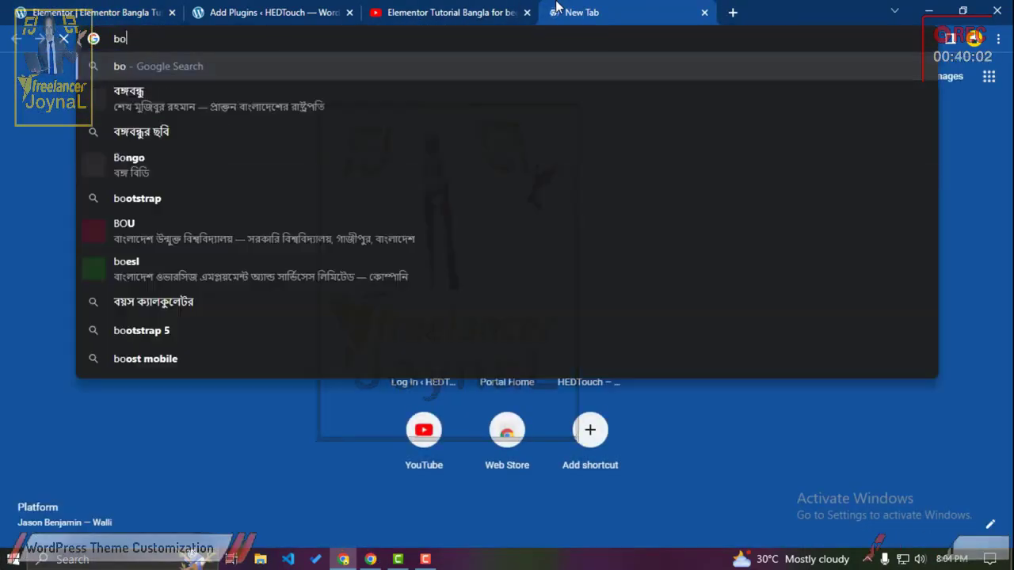
pyautogui.write('ost')
pyautogui.press('BackSpace')
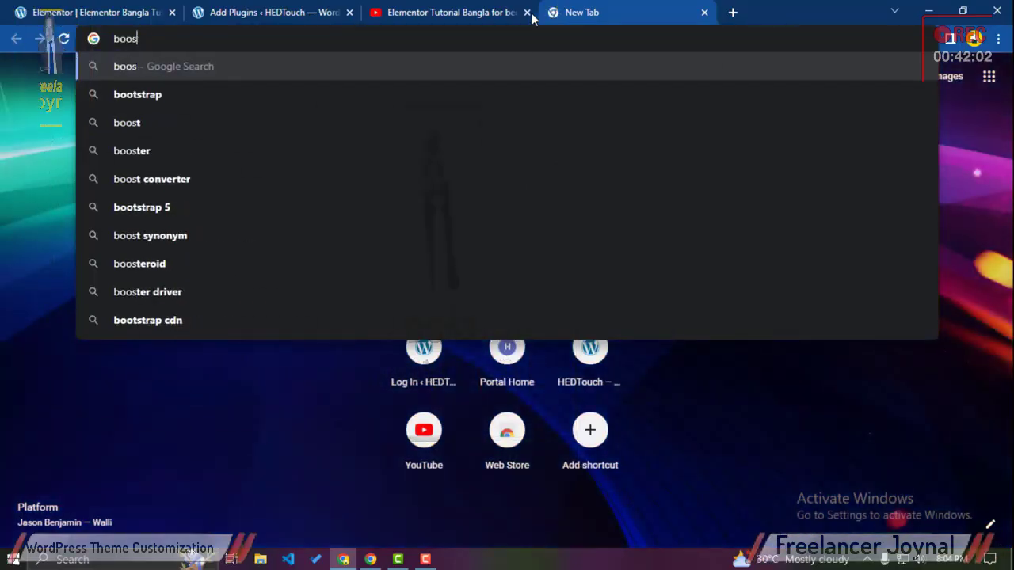
pyautogui.click(204, 212)
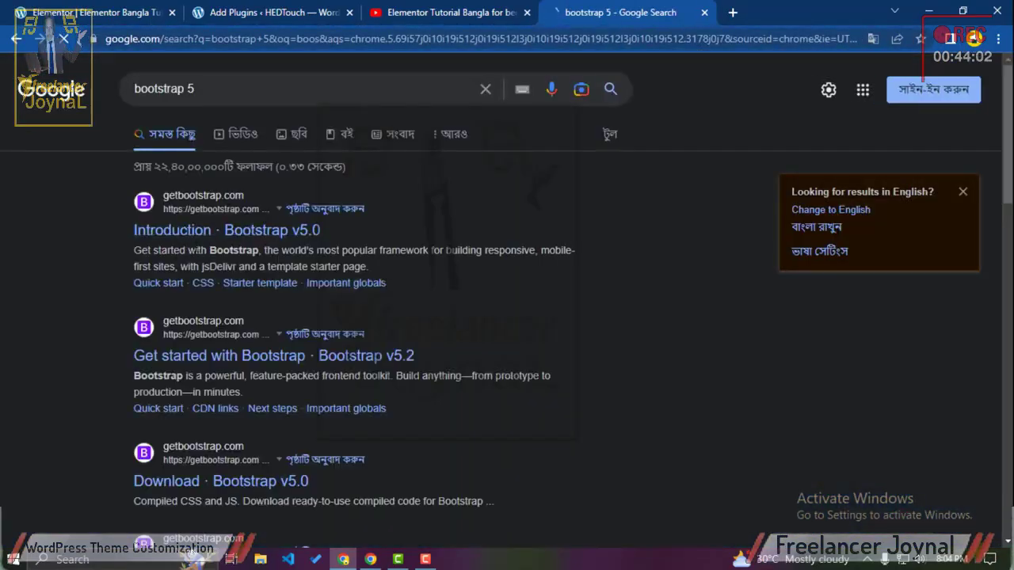
pyautogui.click(117, 11)
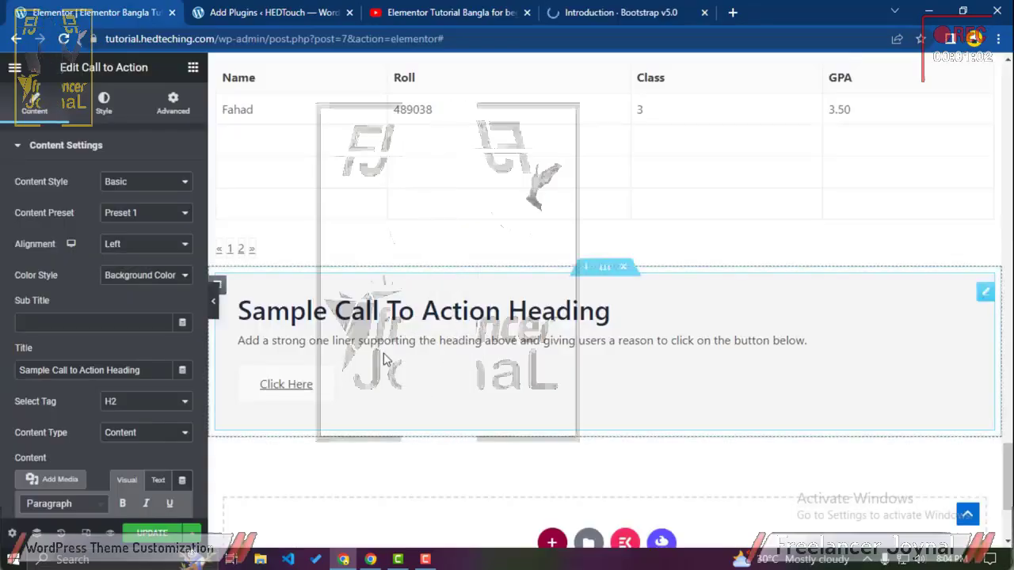
pyautogui.click(596, 13)
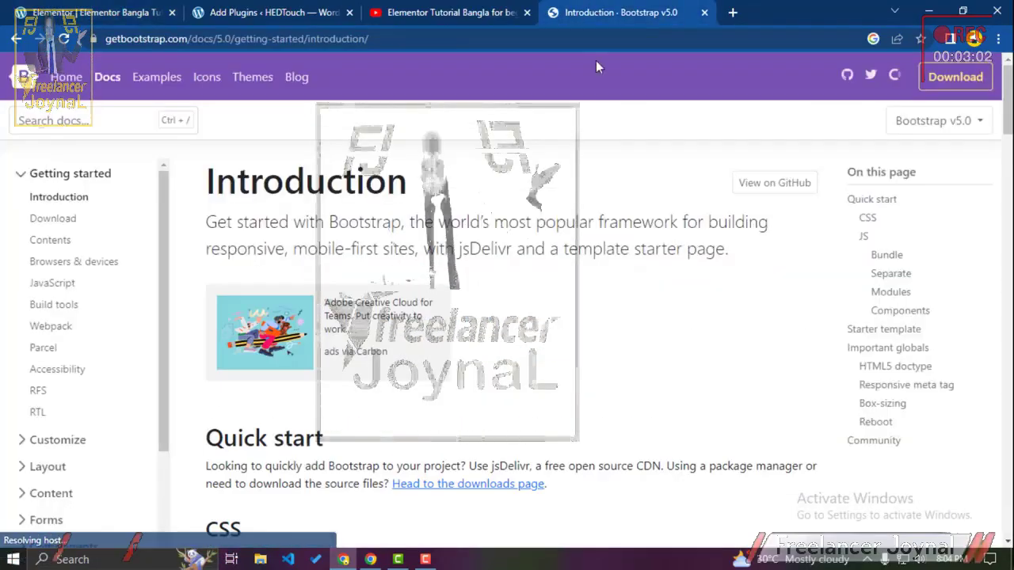
pyautogui.scroll(-3, 491, 238)
pyautogui.scroll(-15, 492, 238)
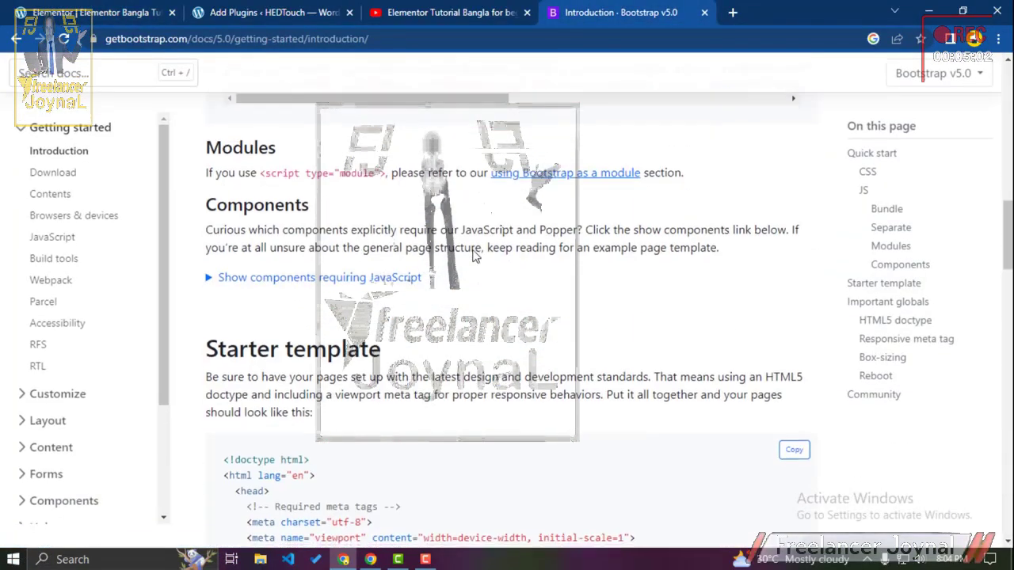
pyautogui.scroll(-10, 475, 255)
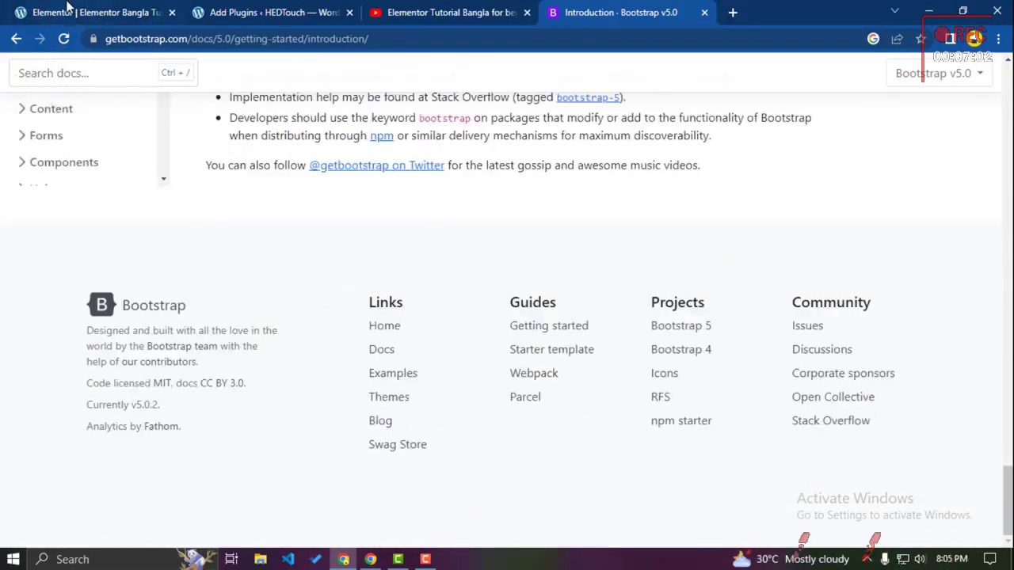
# Step: Return to the Elementor editor and set the Call to Action's alignment to Center
pyautogui.click(69, 9)
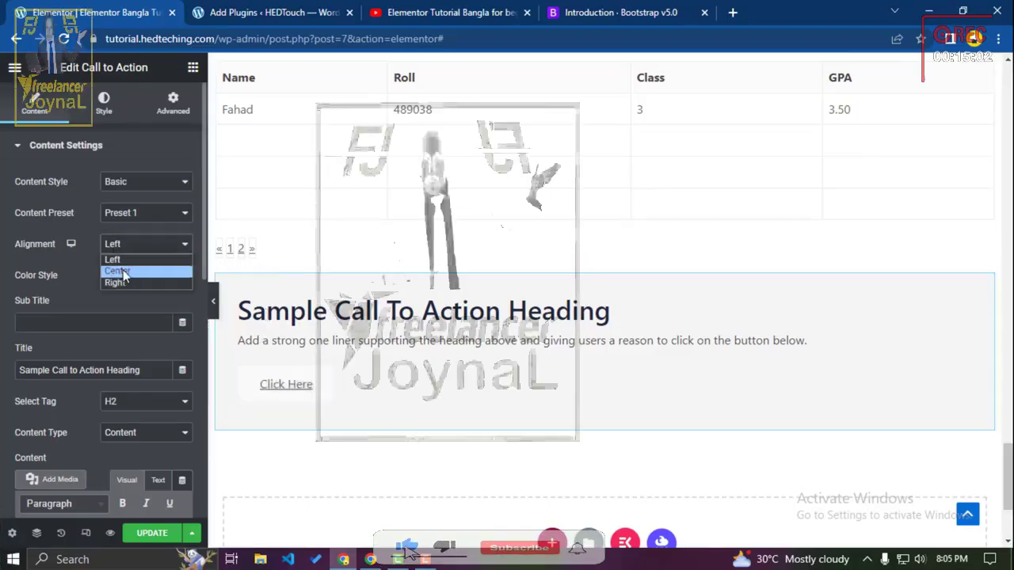
pyautogui.click(119, 271)
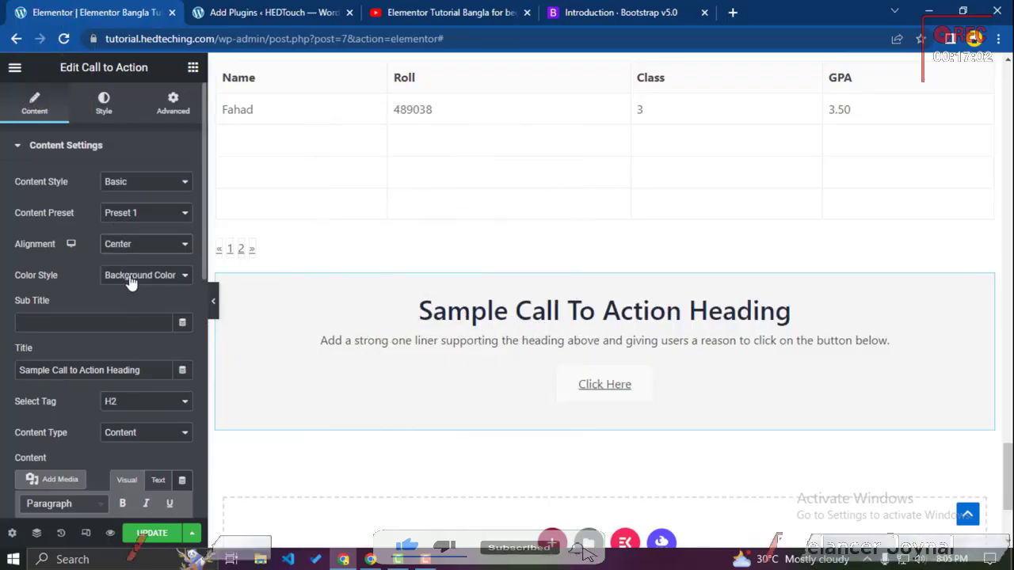
# Step: Try the Background Image and Background Fixed Image color styles on the Call to Action, clearing the placeholder image, and restore Background Color
pyautogui.click(130, 283)
pyautogui.click(136, 303)
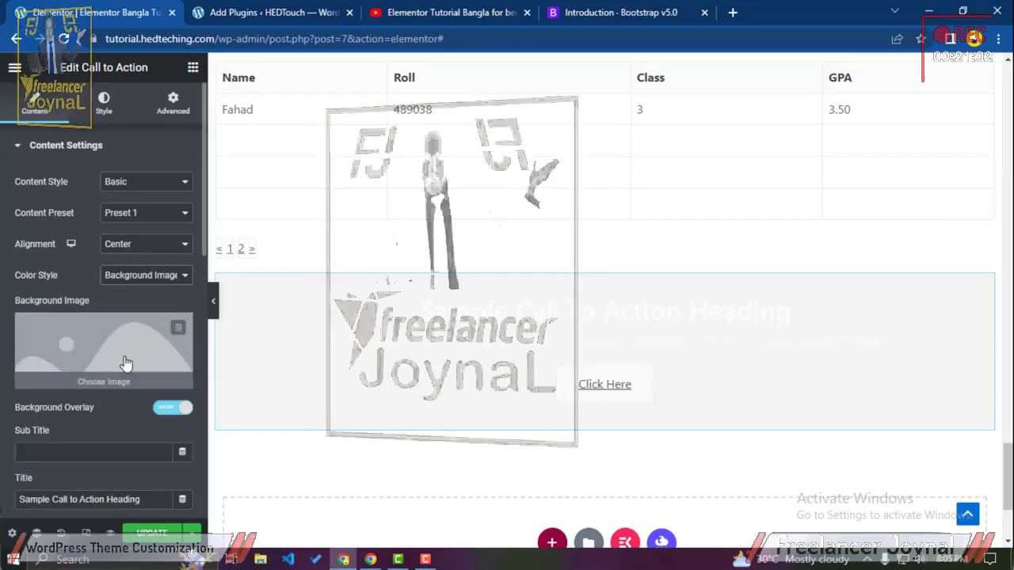
pyautogui.click(179, 330)
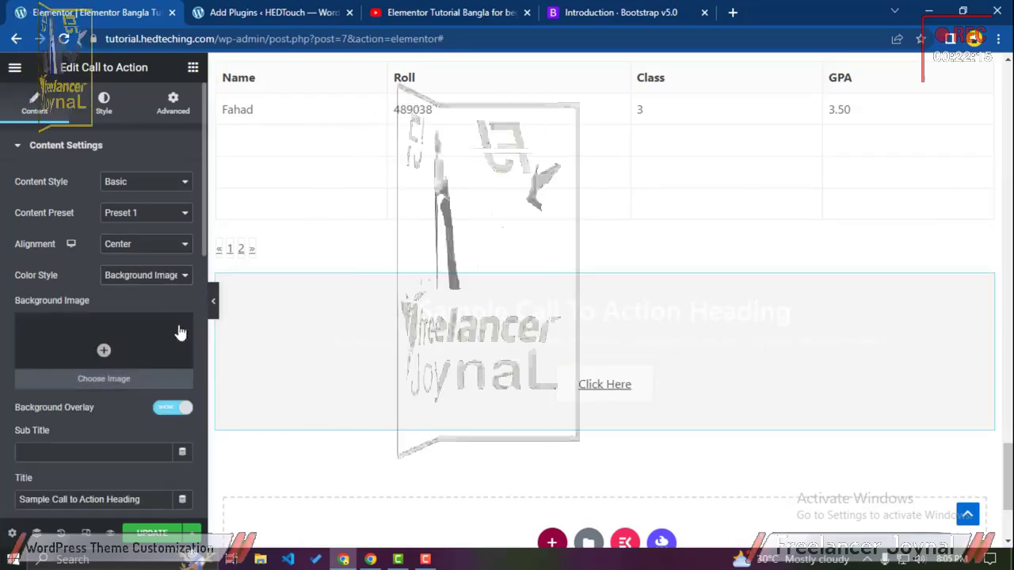
pyautogui.click(146, 290)
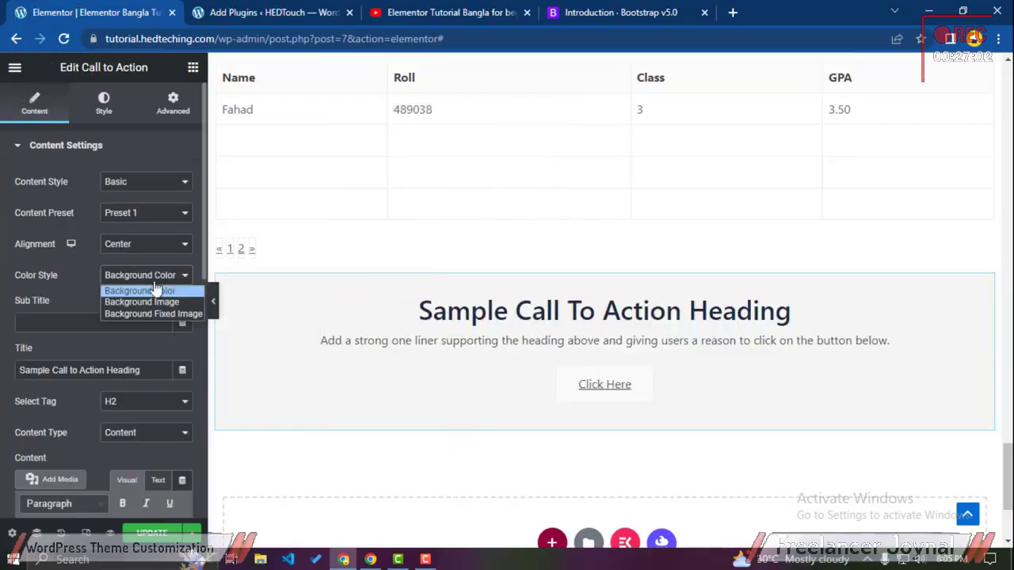
pyautogui.click(146, 314)
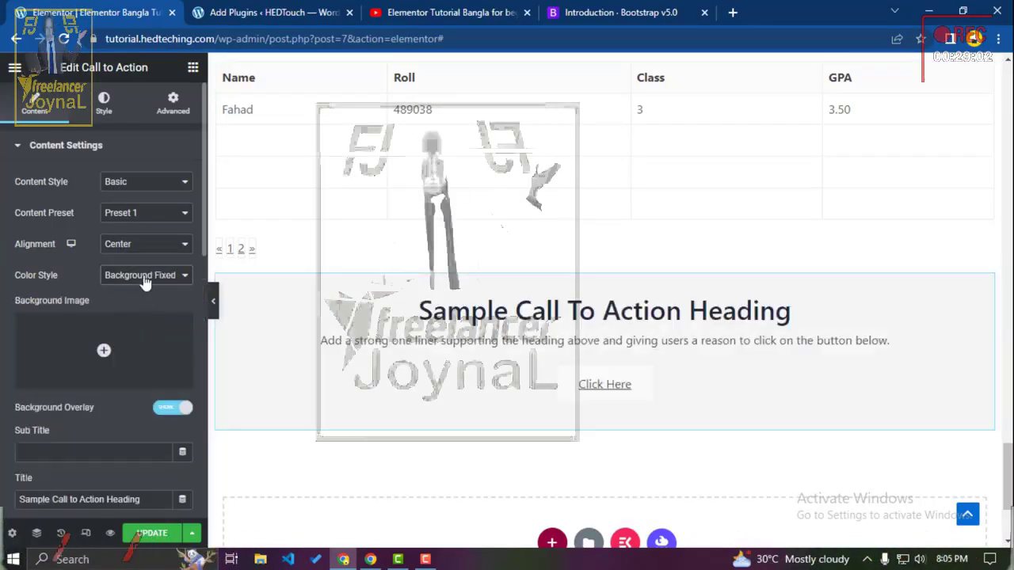
pyautogui.click(145, 275)
pyautogui.click(145, 290)
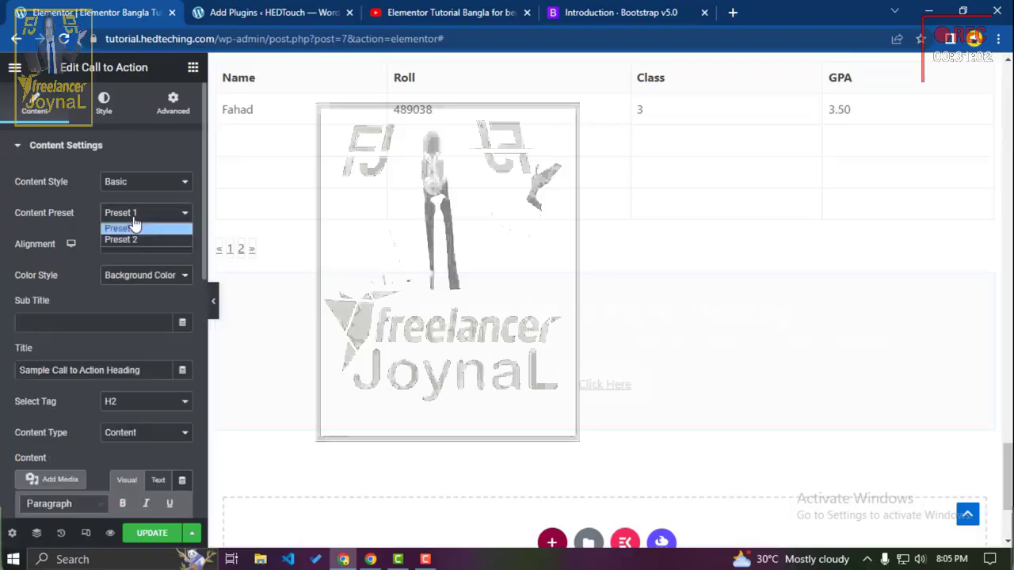
# Step: Switch the Call to Action's content preset to Preset 2 and check its button on the page
pyautogui.click(131, 239)
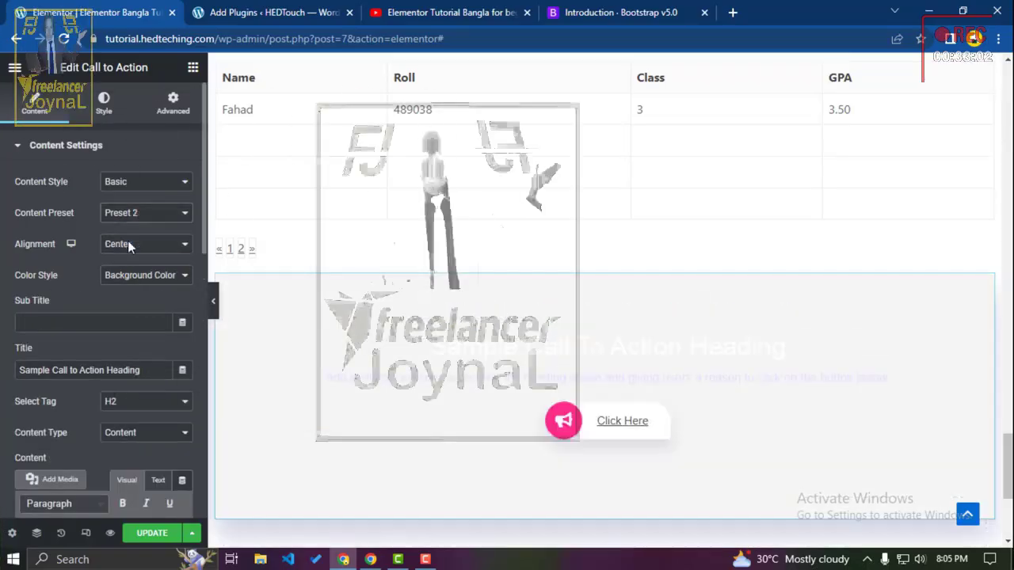
pyautogui.scroll(-1, 657, 357)
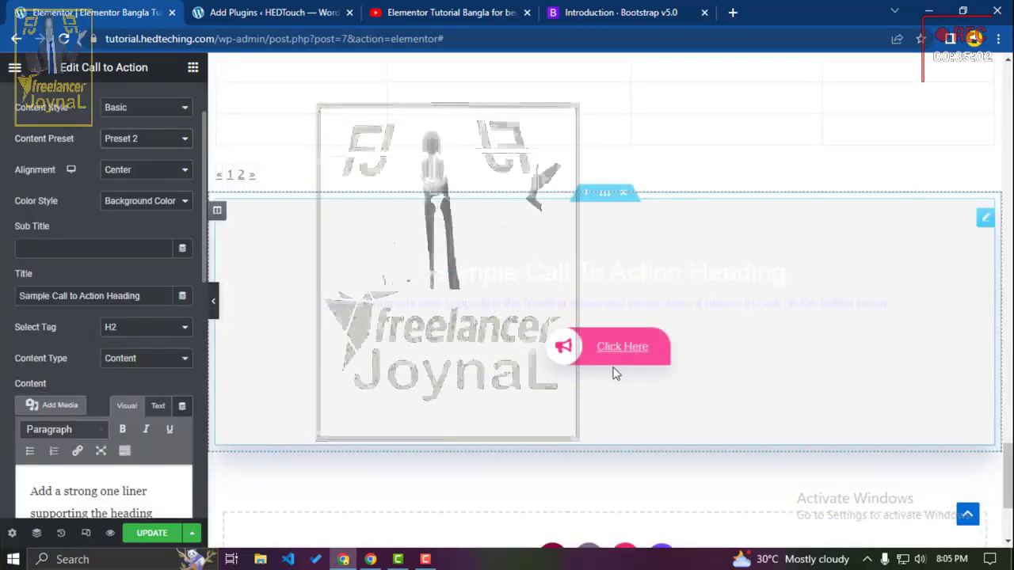
pyautogui.click(240, 409)
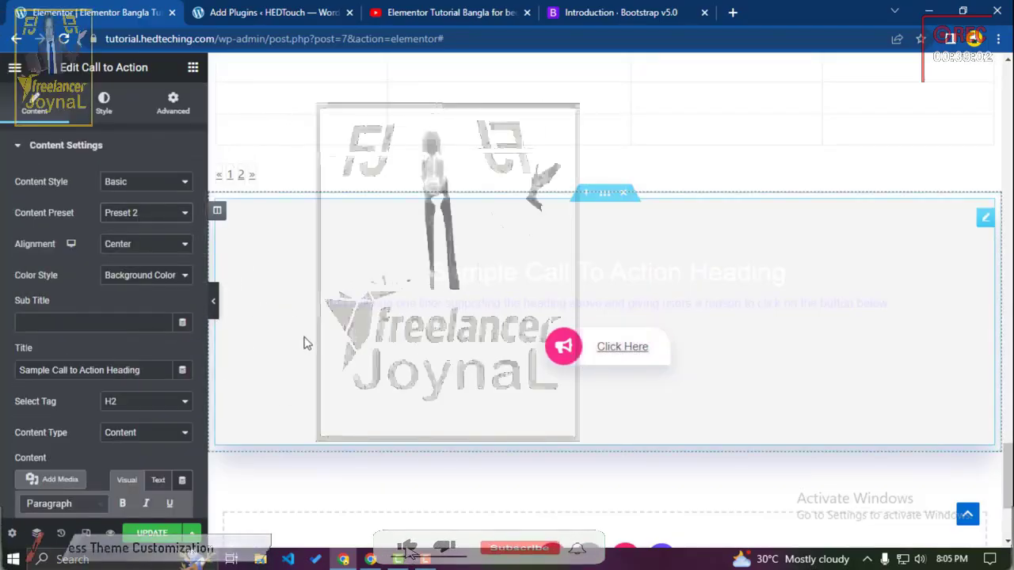
# Step: Look at the Pages and Sections designs in the ElementsKit template library and close it without inserting anything
pyautogui.scroll(-3, 364, 321)
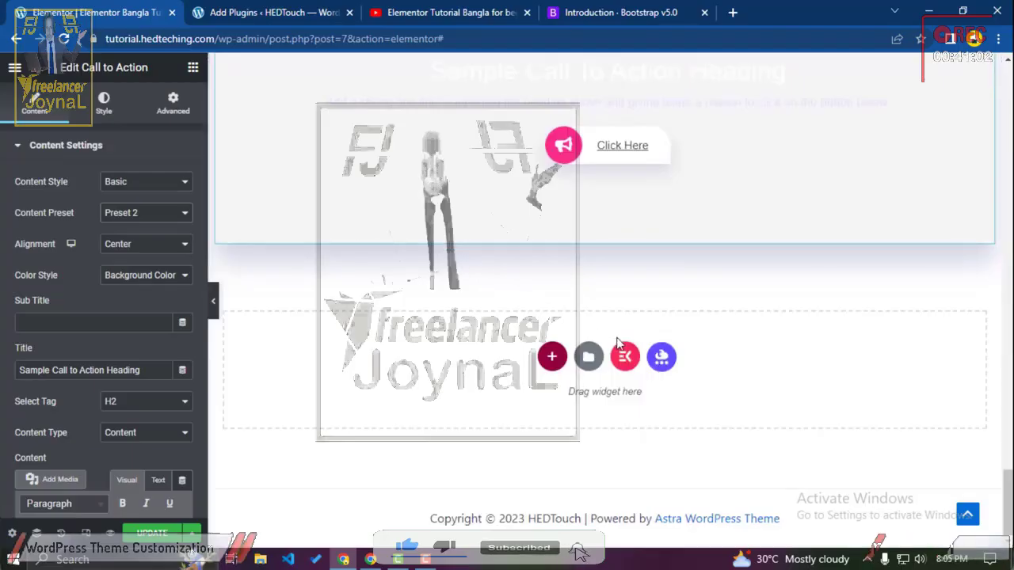
pyautogui.click(623, 356)
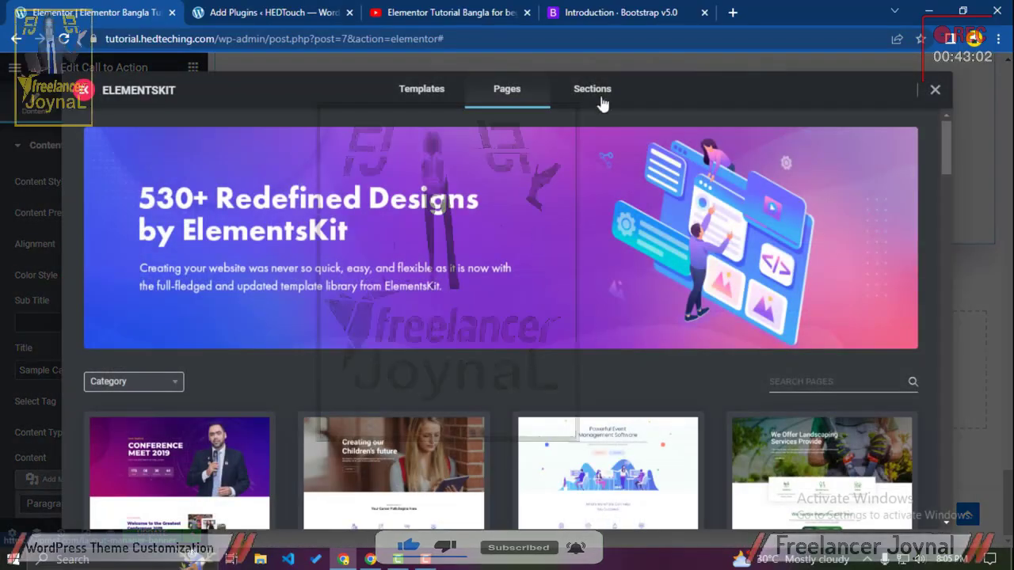
pyautogui.click(633, 92)
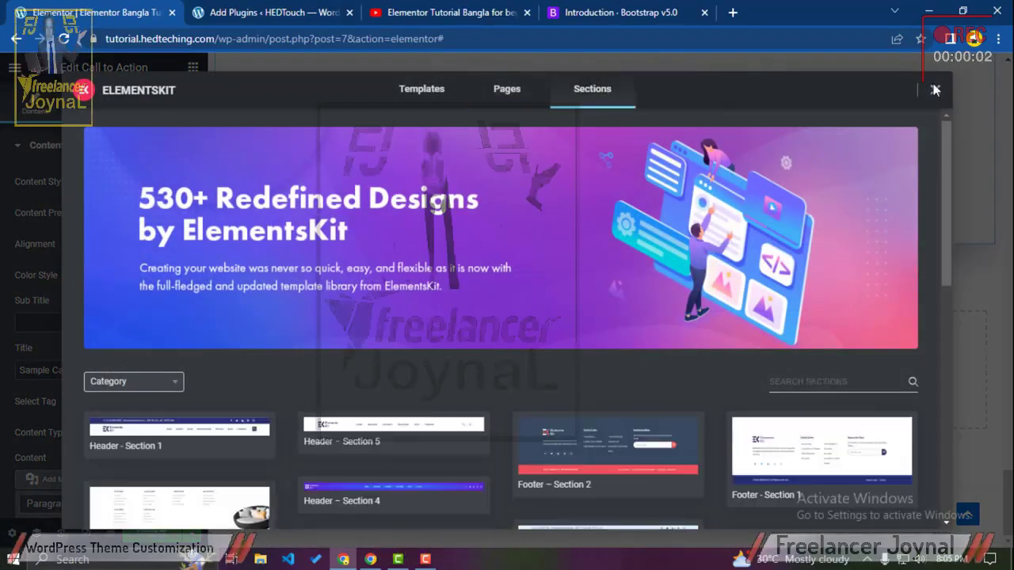
pyautogui.click(934, 90)
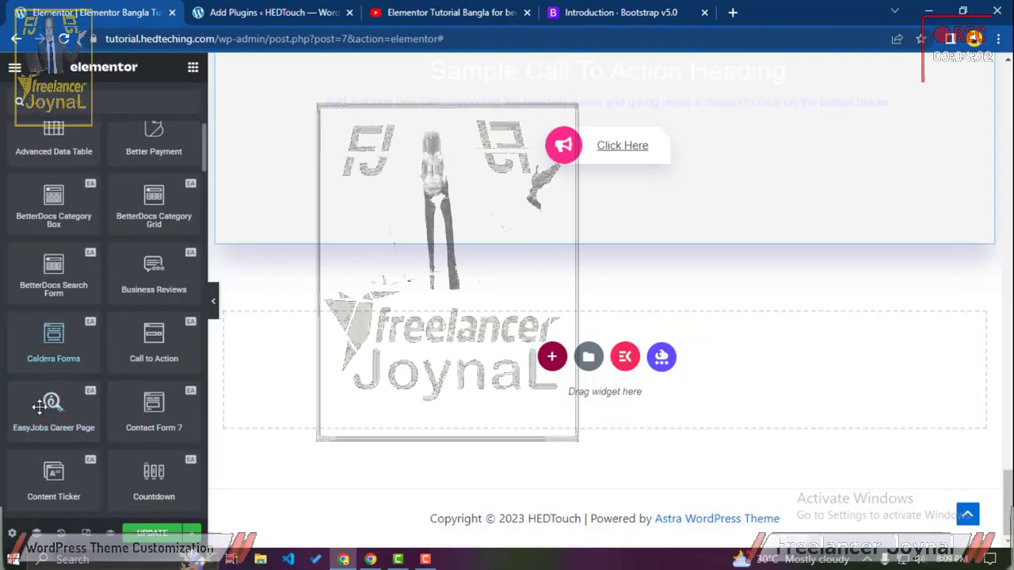
# Step: Add a Content Ticker widget below the Call to Action and preview it without the editing panel
pyautogui.scroll(-1, 32, 427)
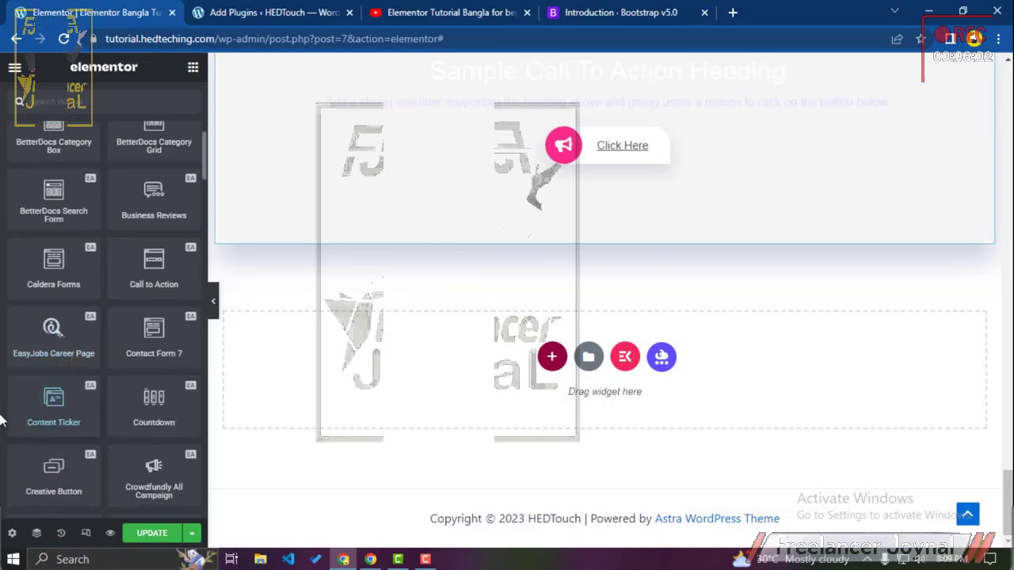
pyautogui.moveTo(38, 403); pyautogui.dragTo(378, 374)
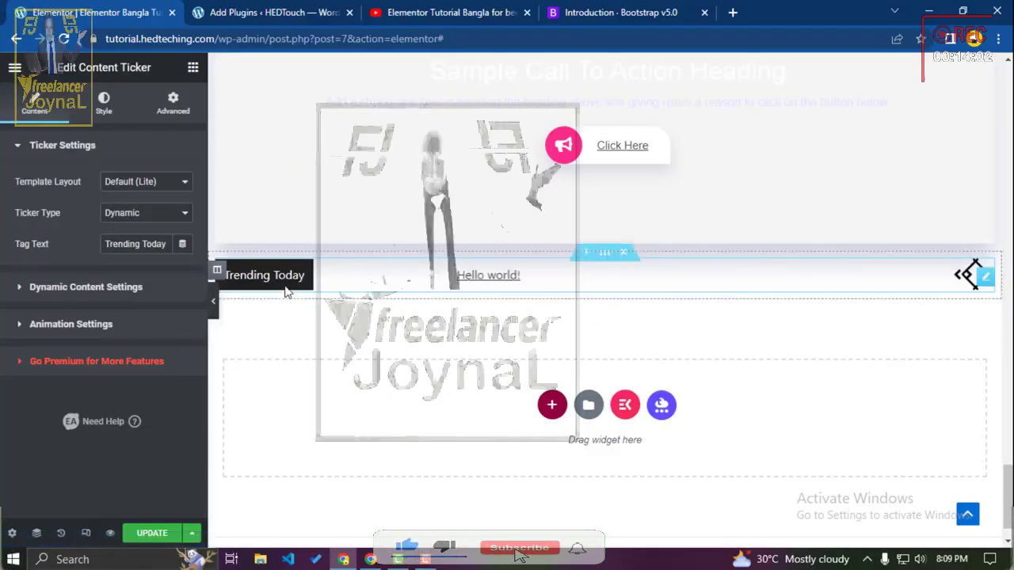
pyautogui.click(214, 301)
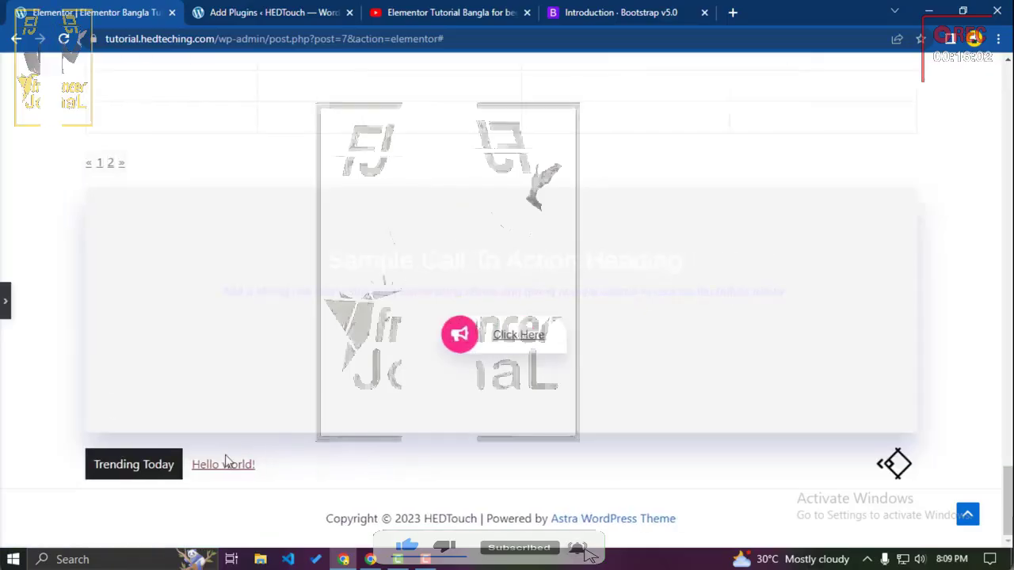
pyautogui.click(6, 301)
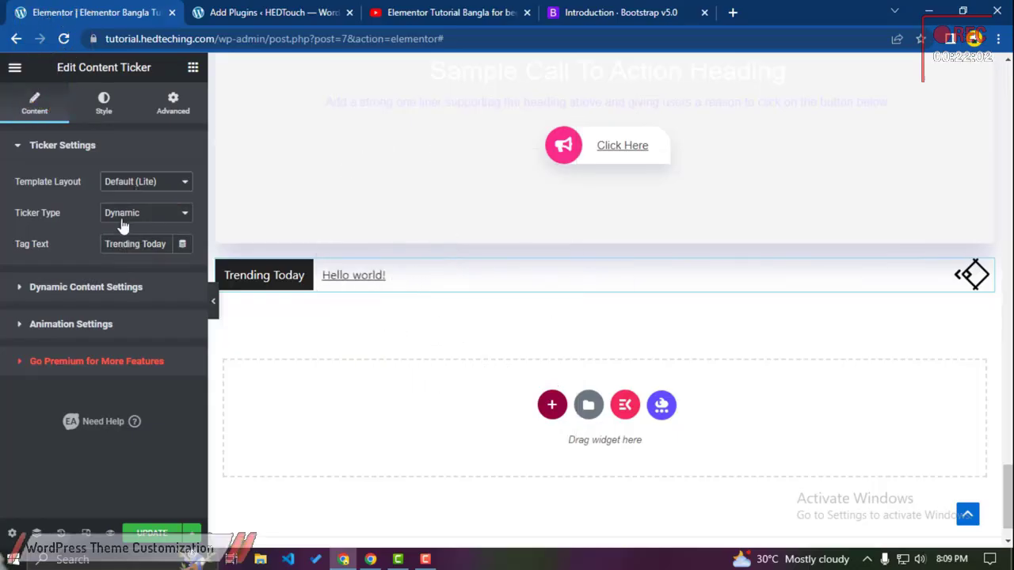
# Step: Try the Custom ticker type on the Content Ticker and switch it back to Dynamic
pyautogui.click(123, 216)
pyautogui.click(122, 236)
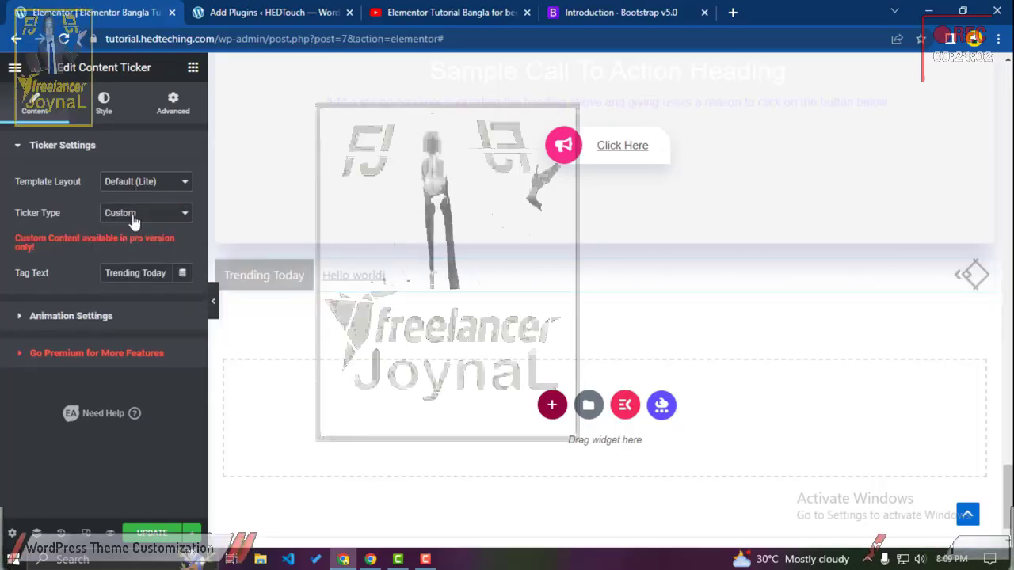
pyautogui.click(135, 222)
pyautogui.click(134, 226)
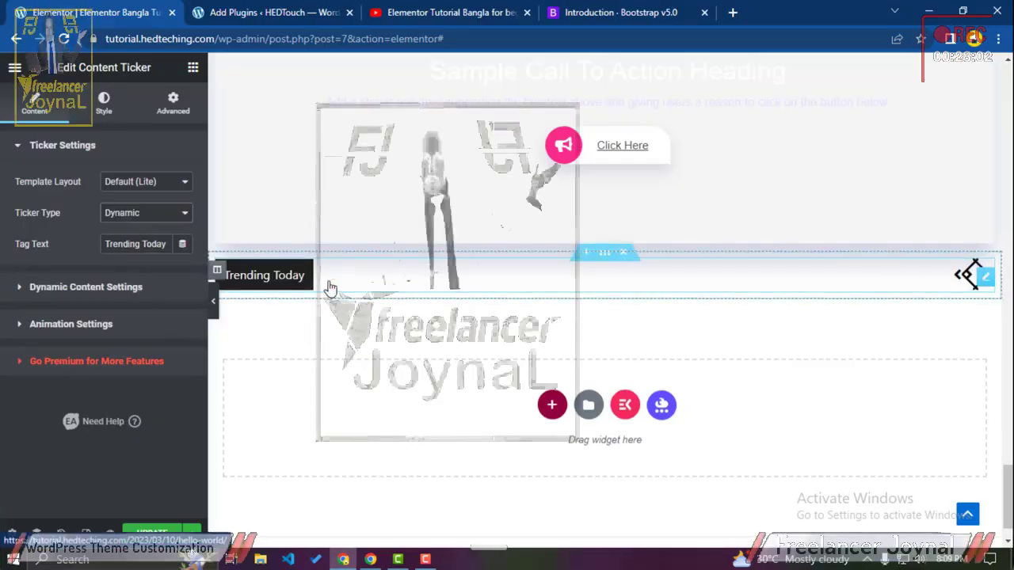
# Step: Examine the Content Ticker's dynamic content Source and Author settings, keep Posts as the source, and preview the ticker without the editing panel
pyautogui.click(101, 286)
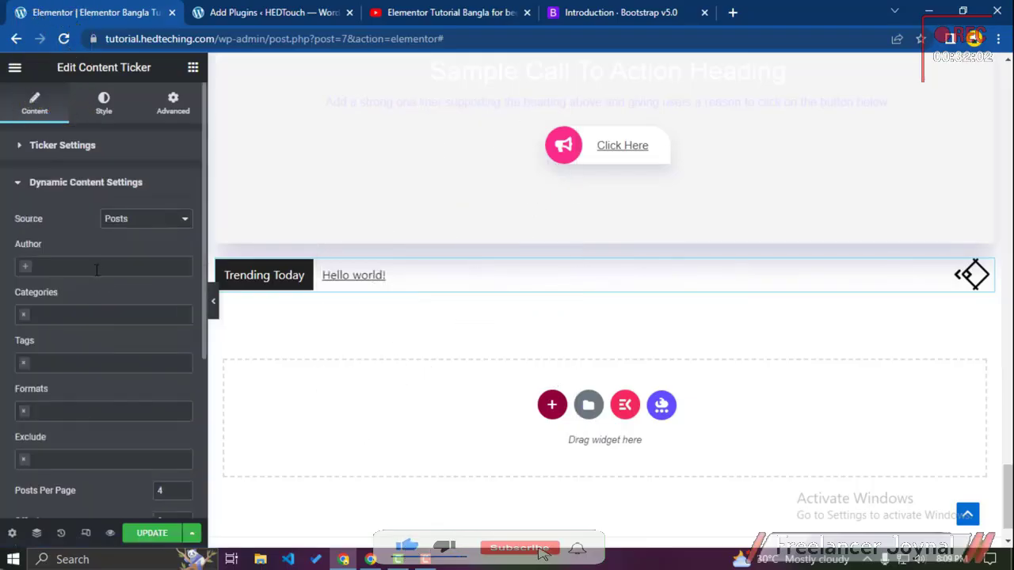
pyautogui.click(97, 268)
pyautogui.click(147, 226)
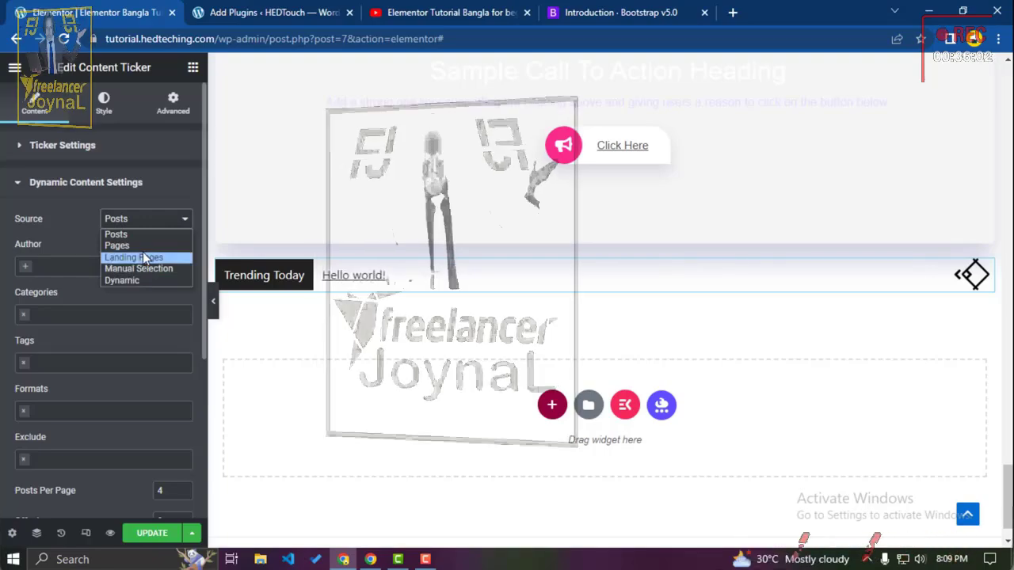
pyautogui.click(139, 237)
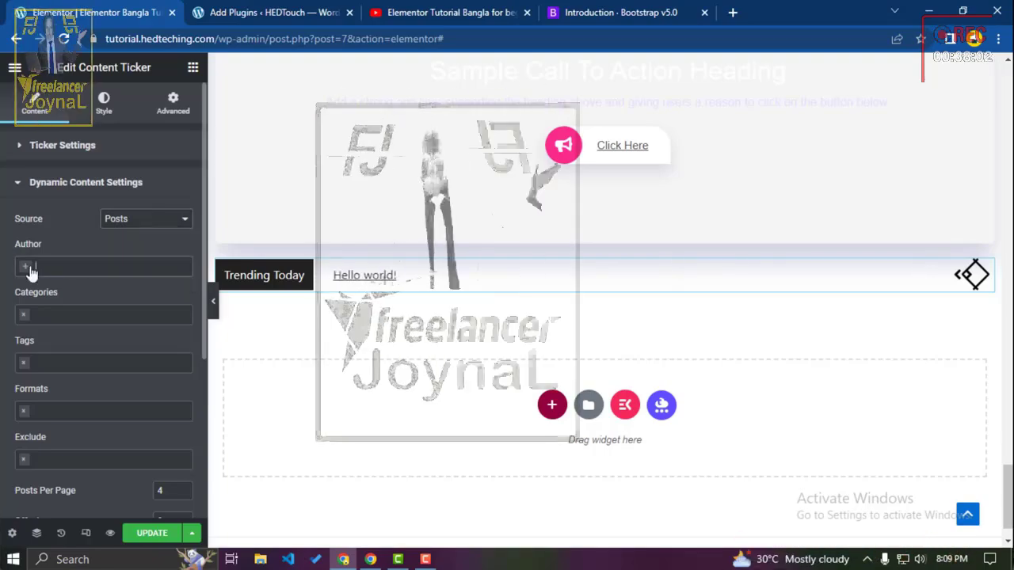
pyautogui.click(69, 259)
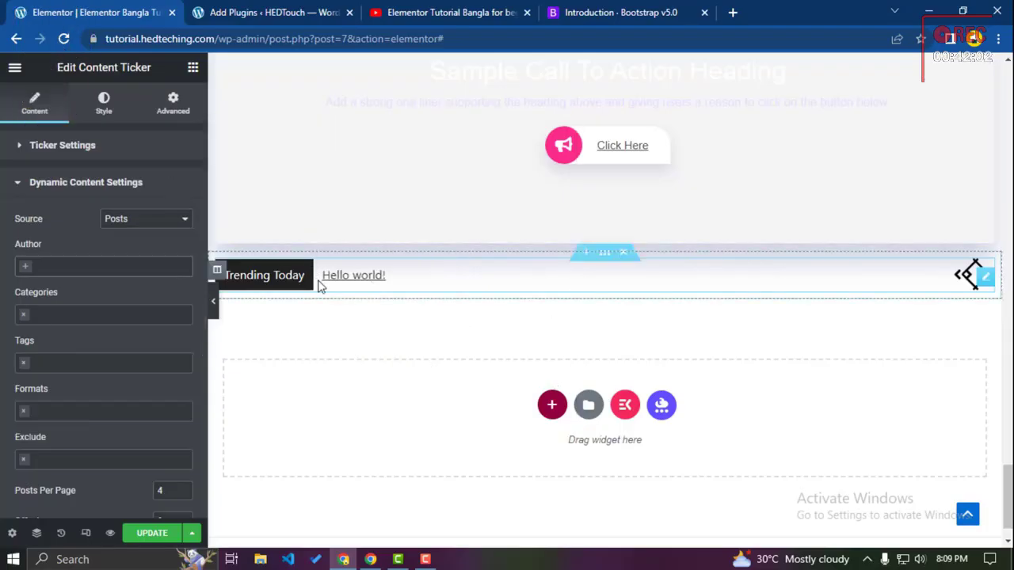
pyautogui.click(212, 301)
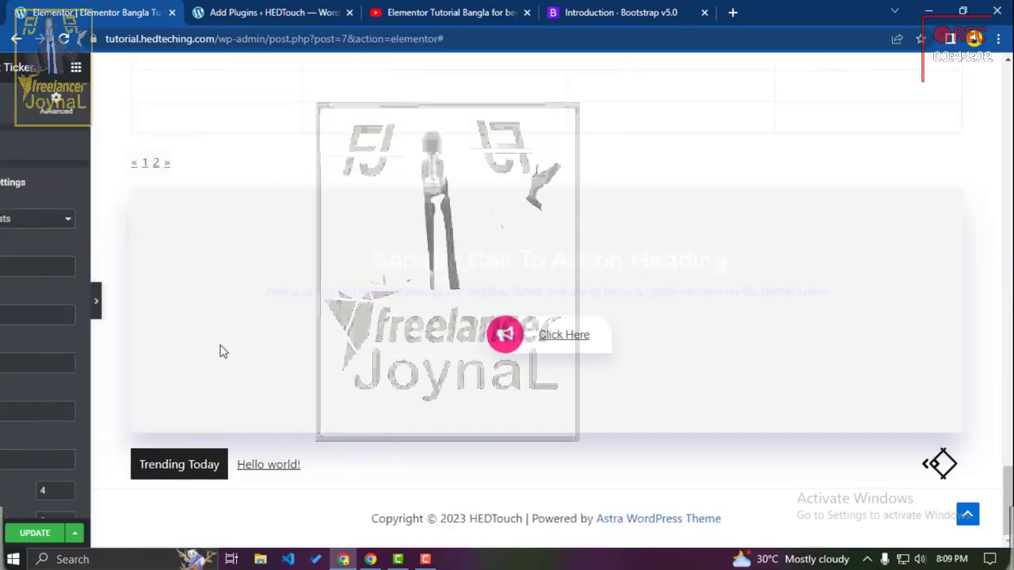
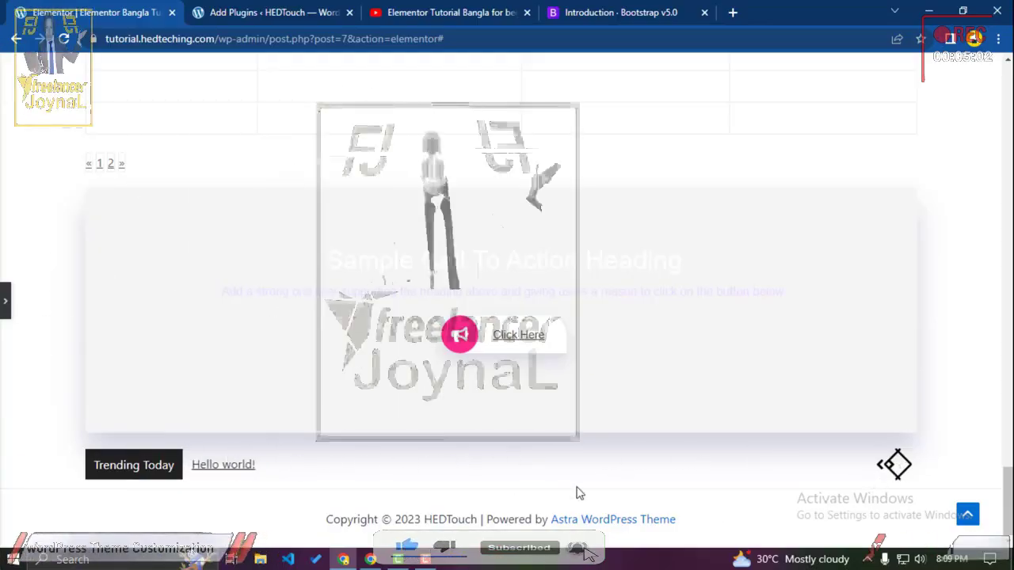
# Step: Bring back the editing panel and examine the Content Ticker's dynamic content settings, keeping Posts as the source
pyautogui.click(7, 309)
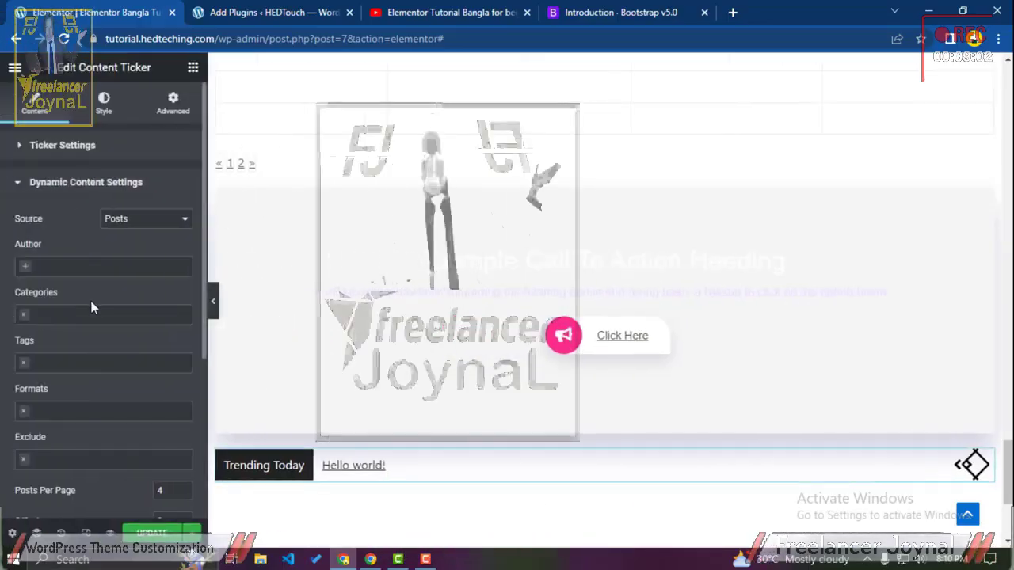
pyautogui.click(128, 219)
pyautogui.click(122, 230)
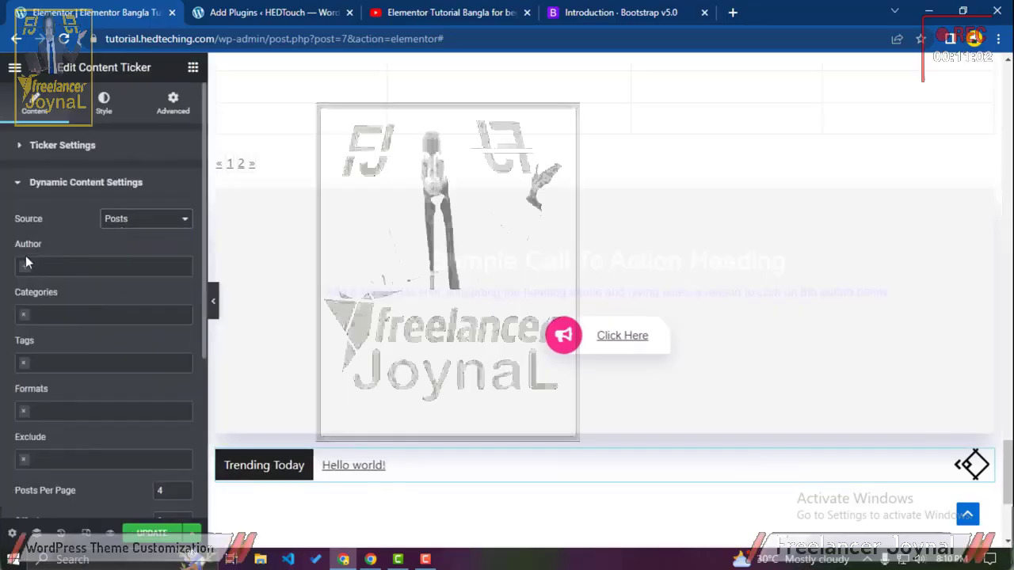
pyautogui.scroll(-1, 58, 318)
pyautogui.click(80, 248)
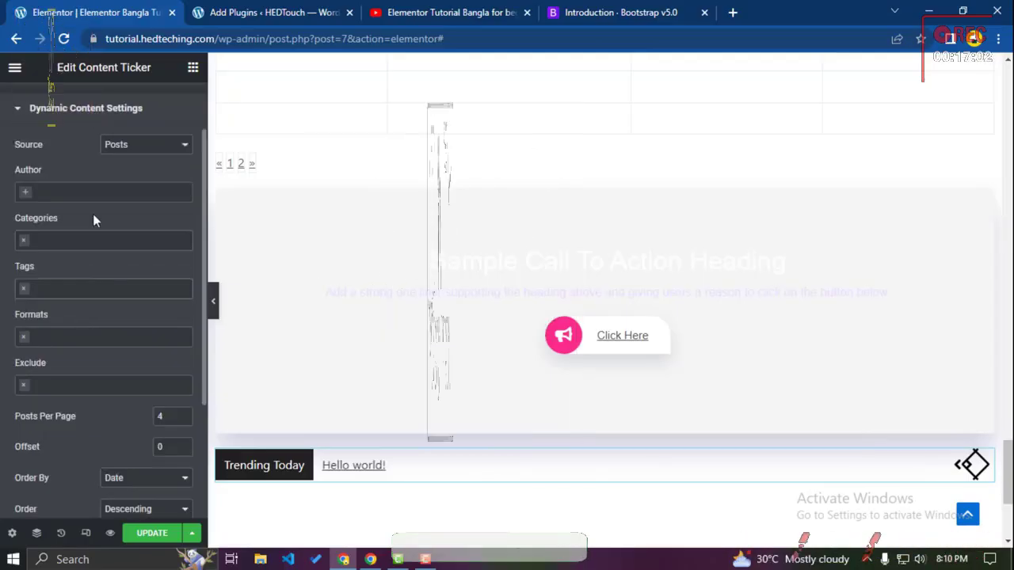
pyautogui.scroll(-2, 79, 326)
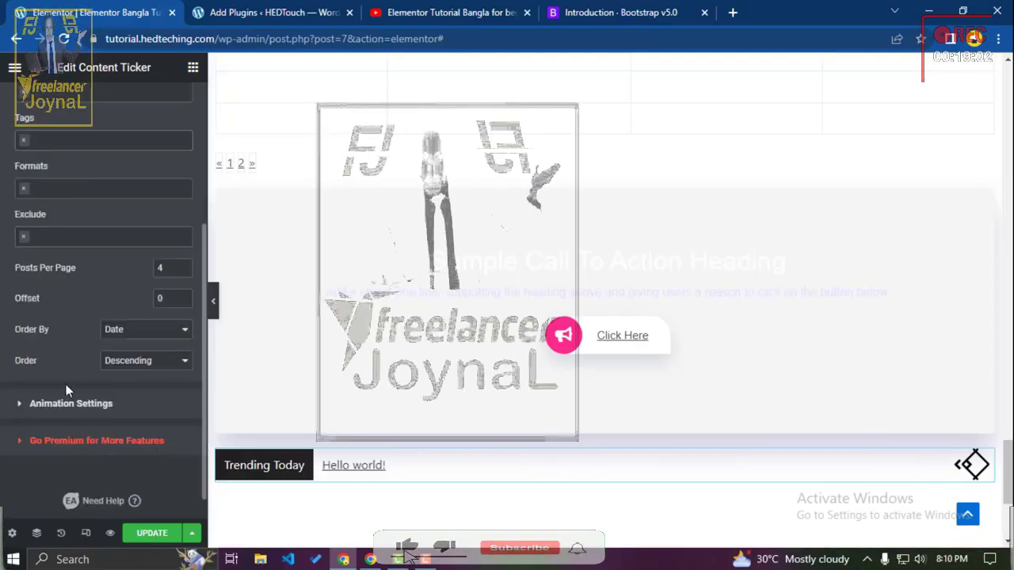
# Step: Try the Fade effect and the Right direction in the Content Ticker's animation settings, returning to Slide and Left
pyautogui.click(58, 412)
pyautogui.click(108, 258)
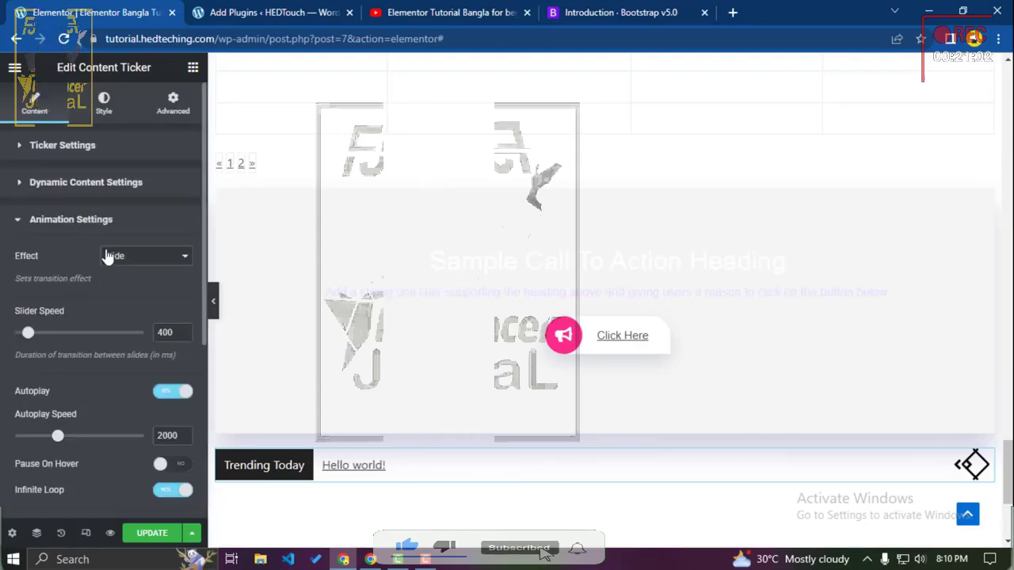
pyautogui.click(112, 285)
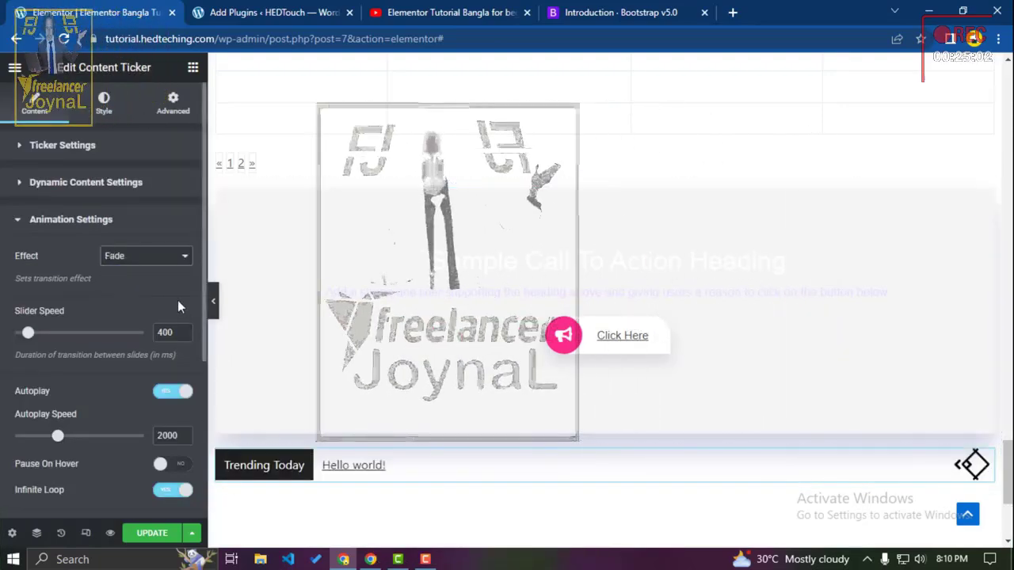
pyautogui.click(152, 256)
pyautogui.click(147, 271)
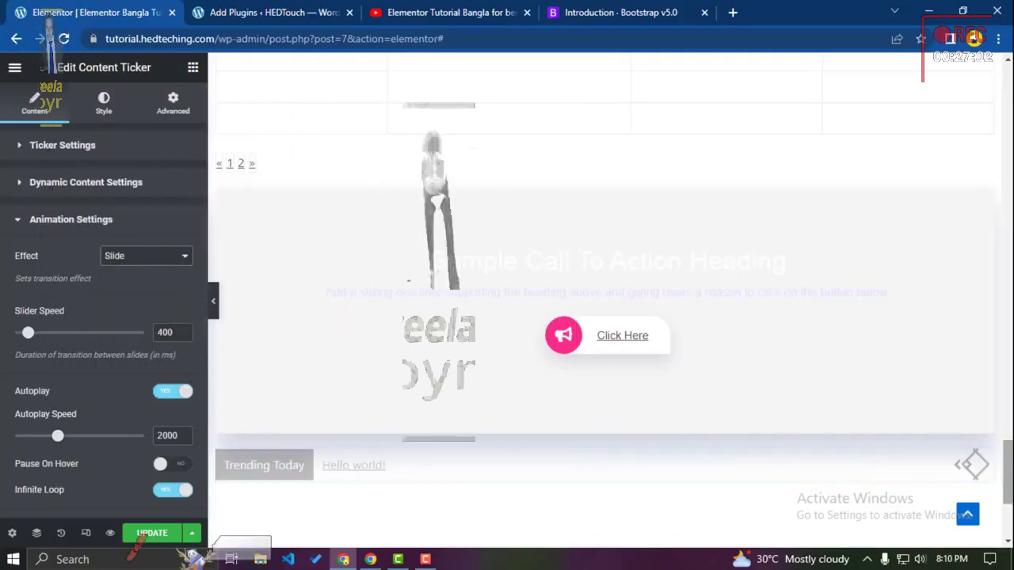
pyautogui.scroll(-4, 130, 411)
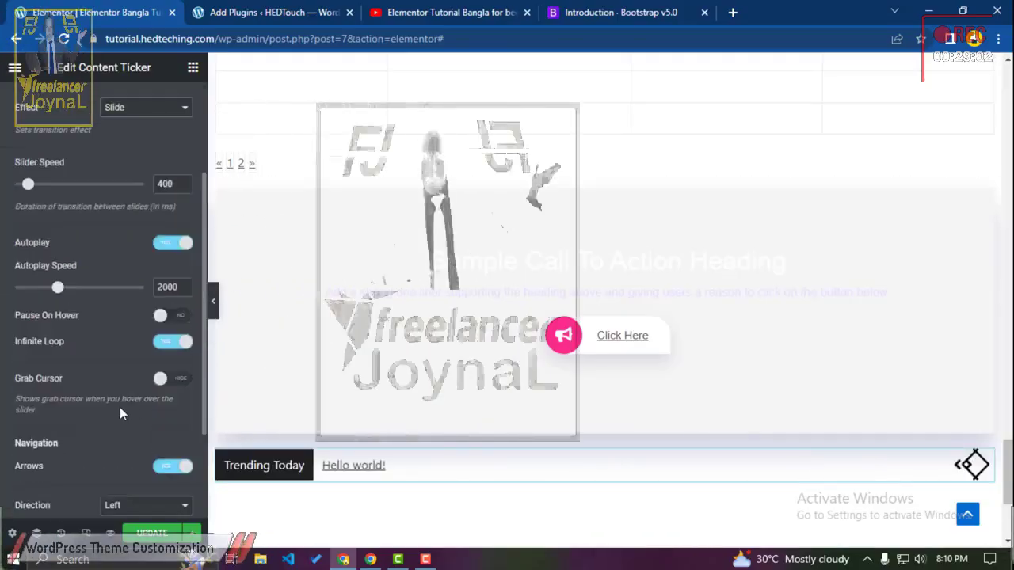
pyautogui.click(125, 371)
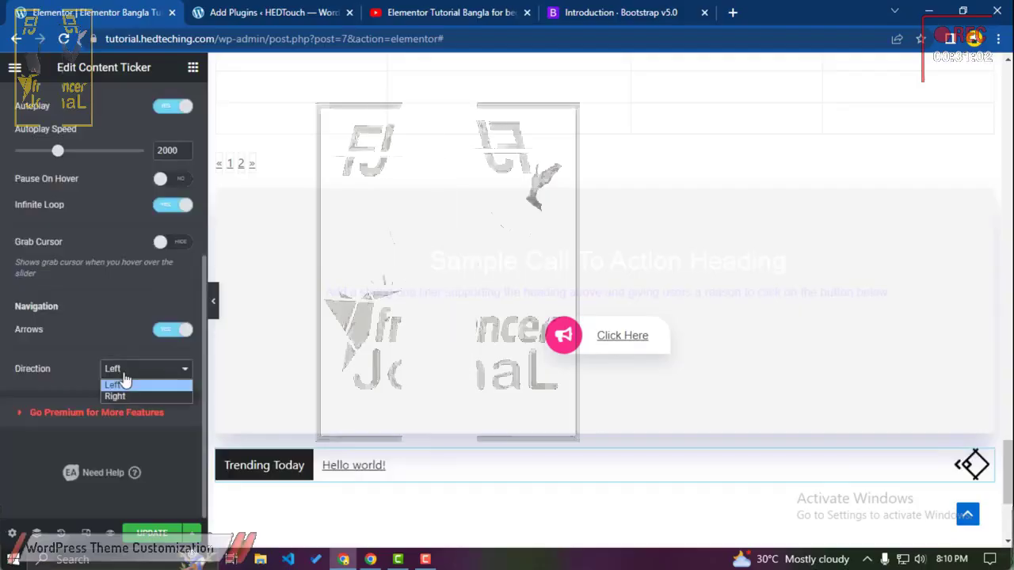
pyautogui.click(121, 398)
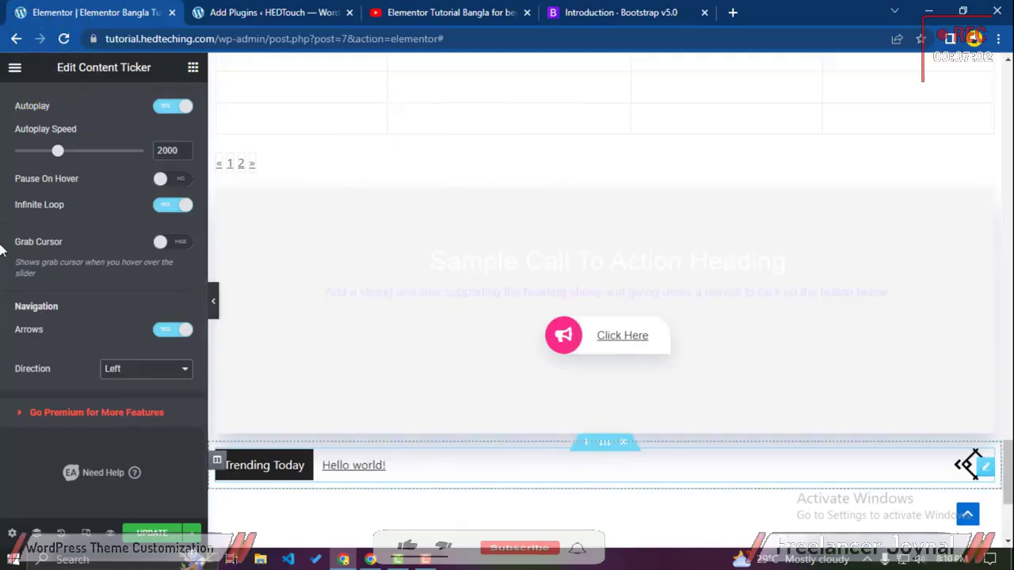
# Step: Add an Essential Addons Countdown widget in a new section below the Content Ticker
pyautogui.click(193, 68)
pyautogui.scroll(-2, 105, 353)
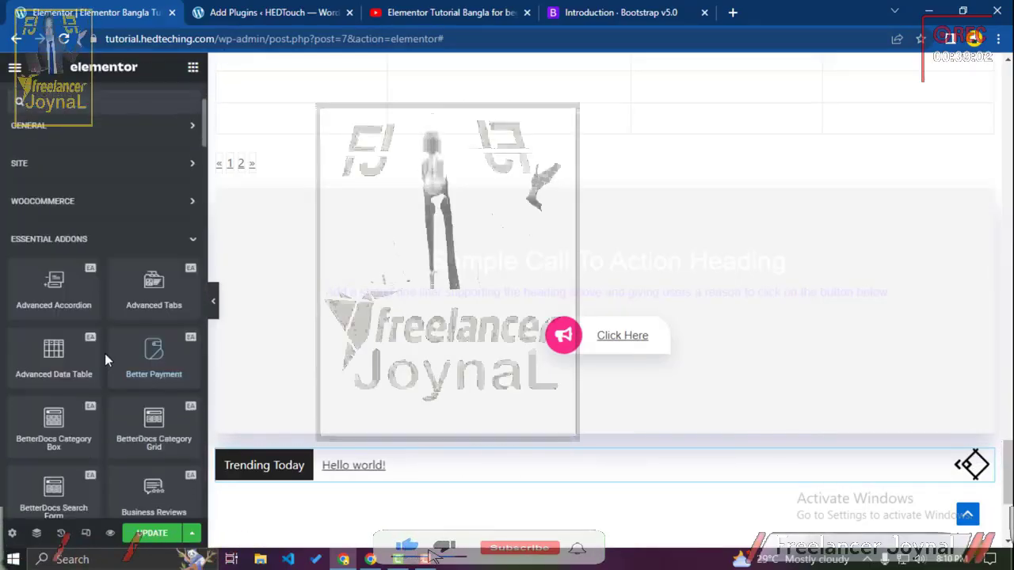
pyautogui.scroll(-1, 105, 354)
pyautogui.scroll(-1, 105, 354)
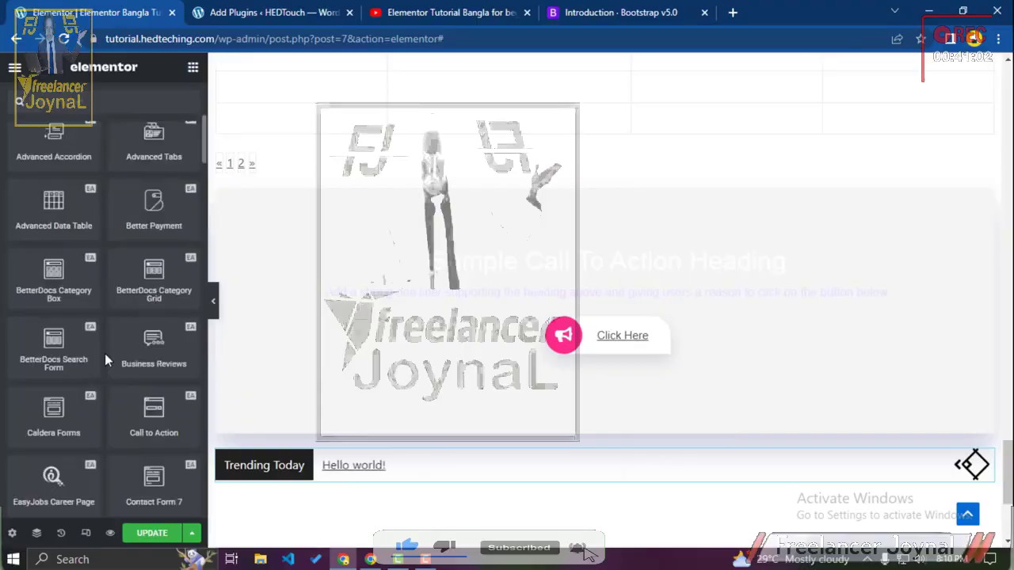
pyautogui.scroll(-2, 105, 354)
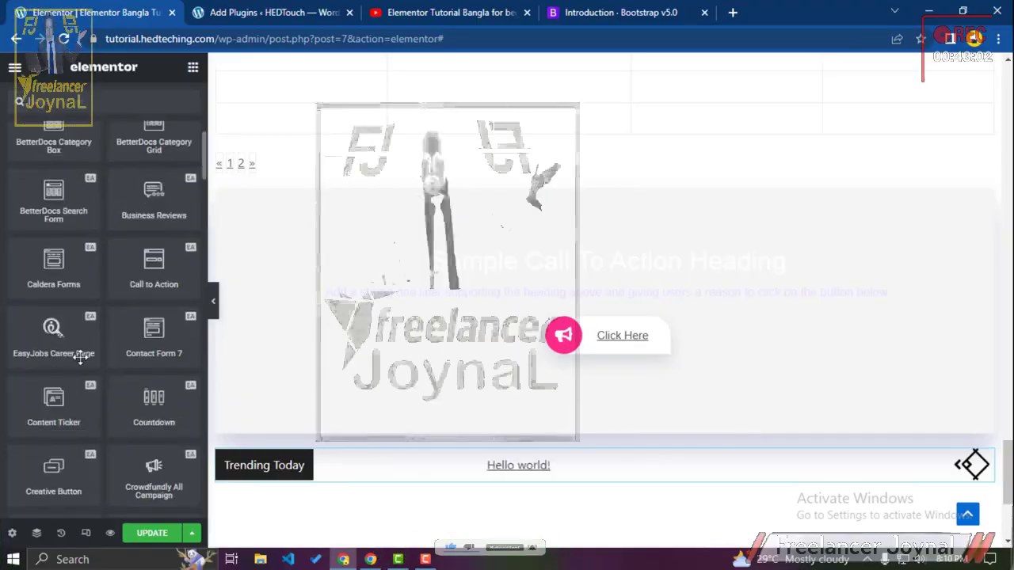
pyautogui.scroll(-2, 277, 432)
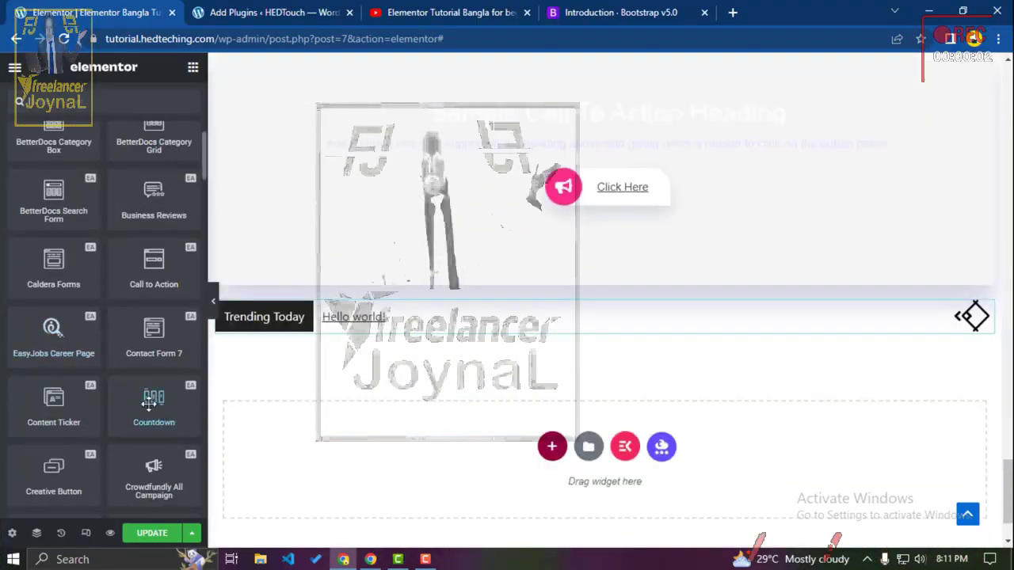
pyautogui.moveTo(149, 404); pyautogui.dragTo(451, 459)
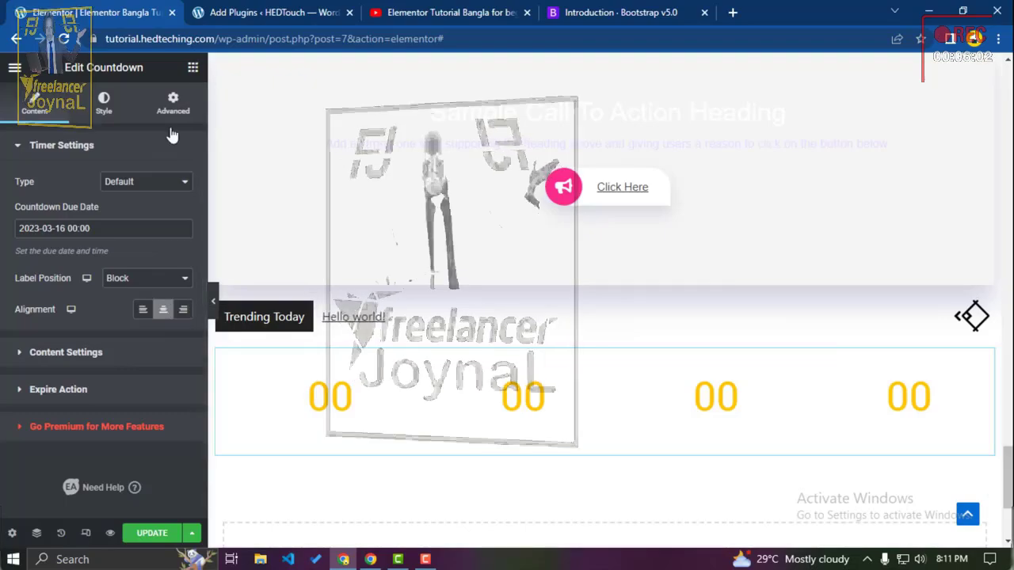
# Step: Add a Counter widget from the General elements in a new section below the Countdown
pyautogui.click(192, 67)
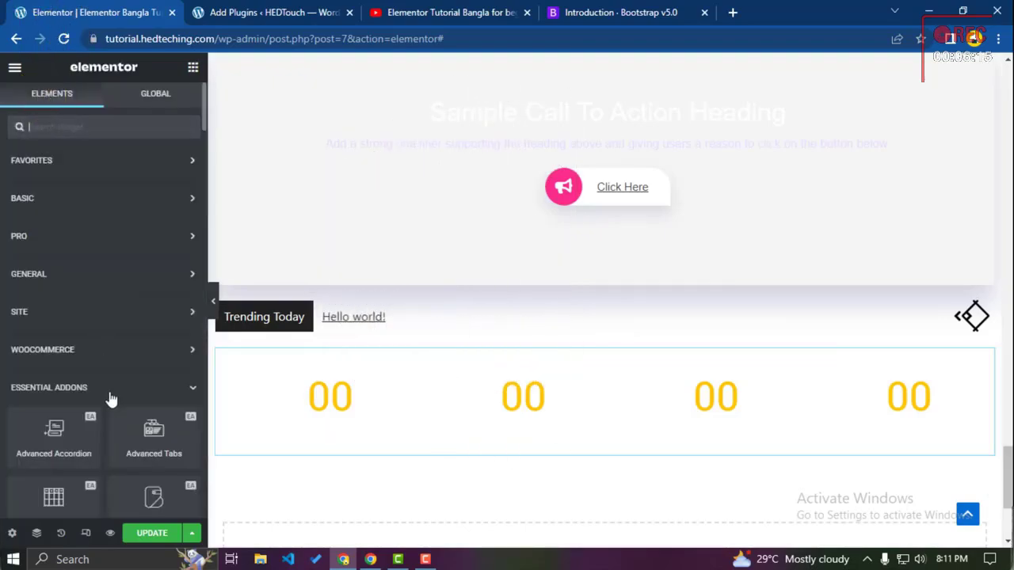
pyautogui.click(39, 275)
pyautogui.scroll(-6, 44, 282)
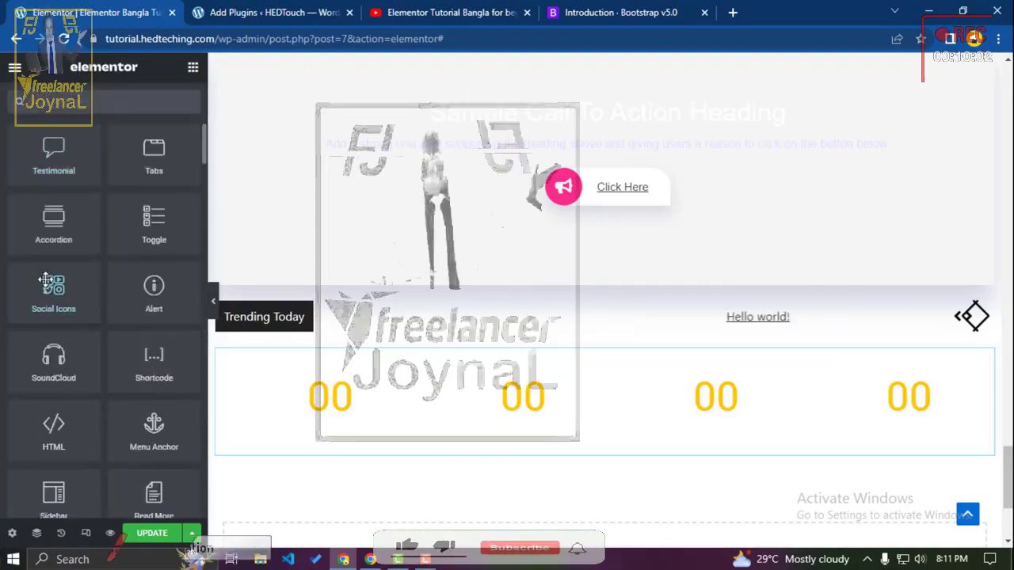
pyautogui.scroll(-2, 301, 396)
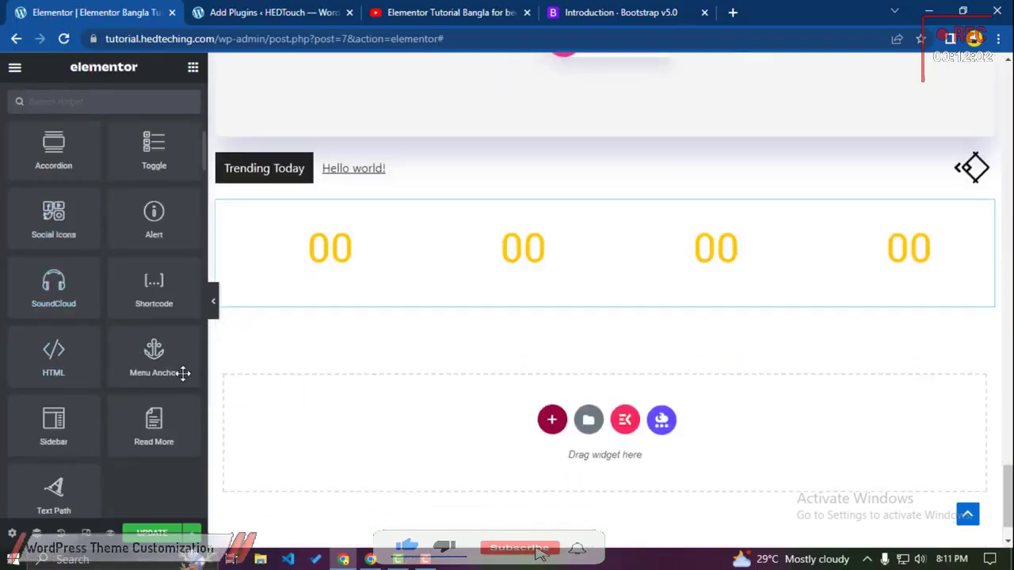
pyautogui.scroll(1, 179, 370)
pyautogui.scroll(1, 104, 312)
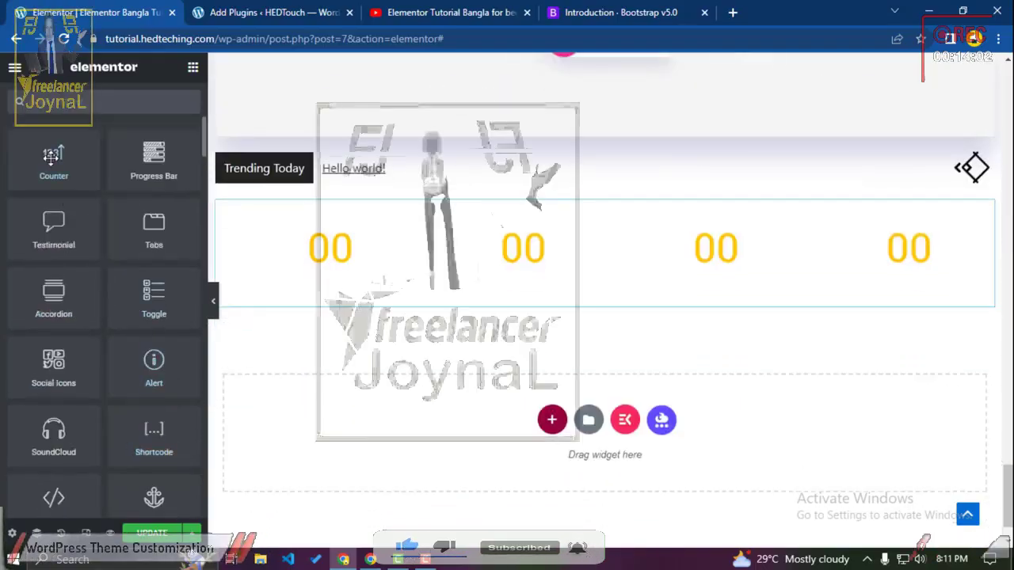
pyautogui.moveTo(50, 156); pyautogui.dragTo(415, 441)
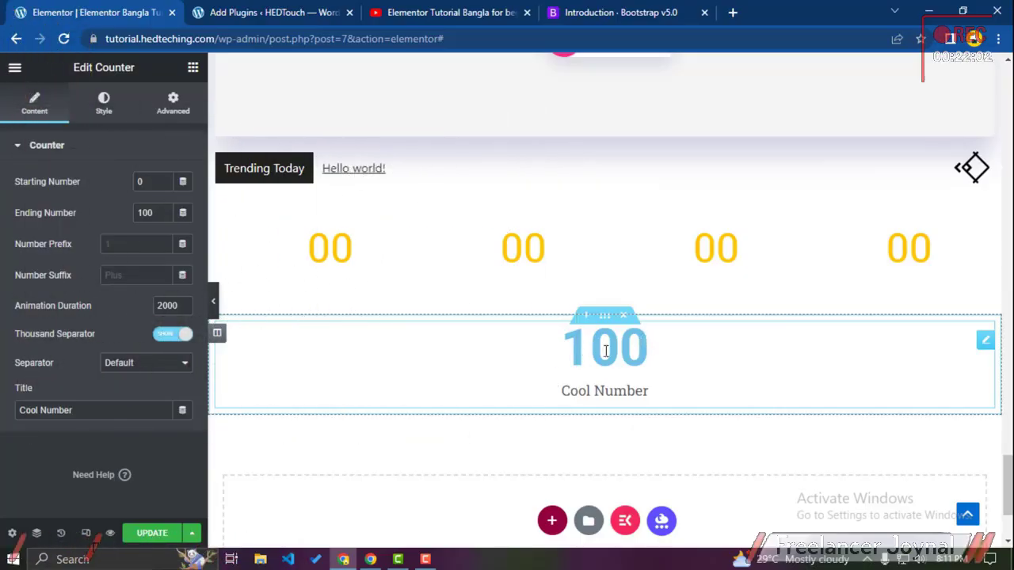
# Step: Move the Countdown into the Counter's section and undo the move
pyautogui.moveTo(568, 265); pyautogui.dragTo(555, 244)
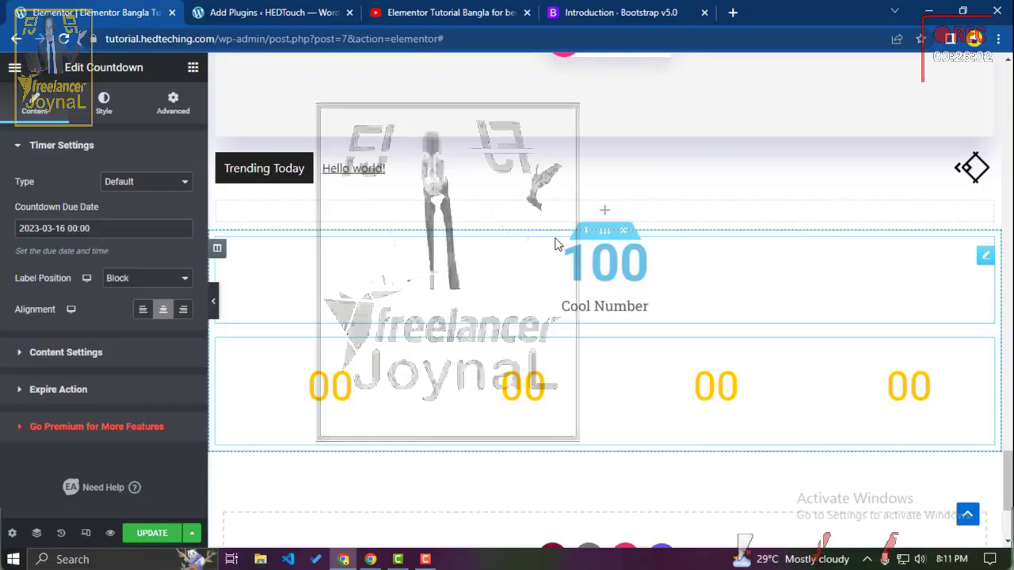
pyautogui.hotkey('ctrl', 'z')
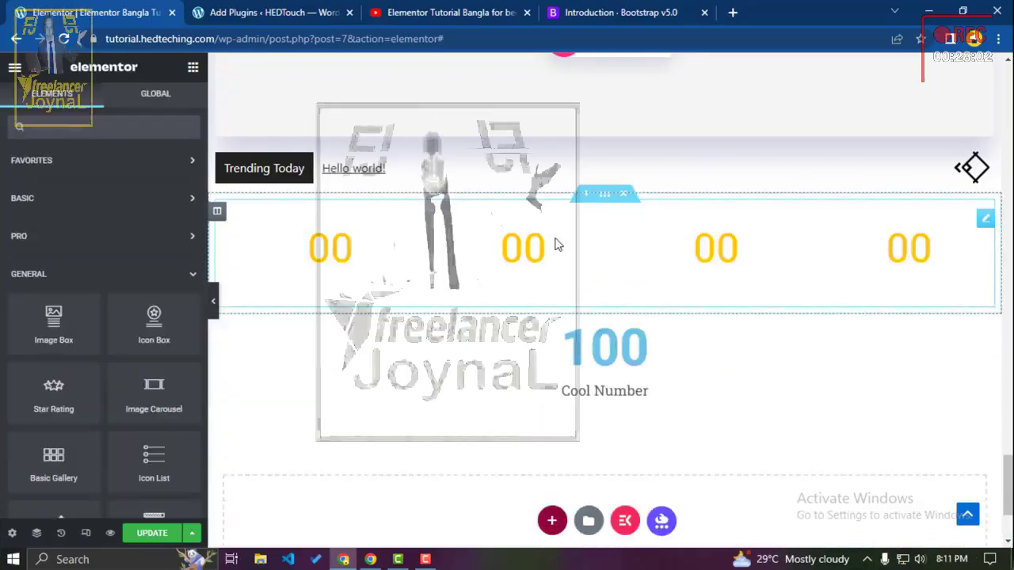
pyautogui.click(546, 241)
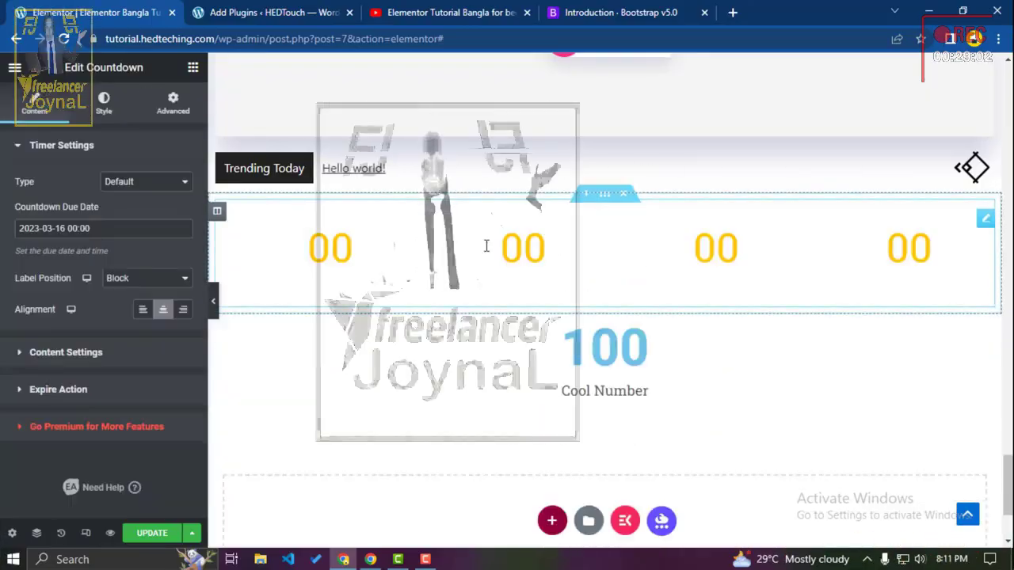
pyautogui.click(46, 229)
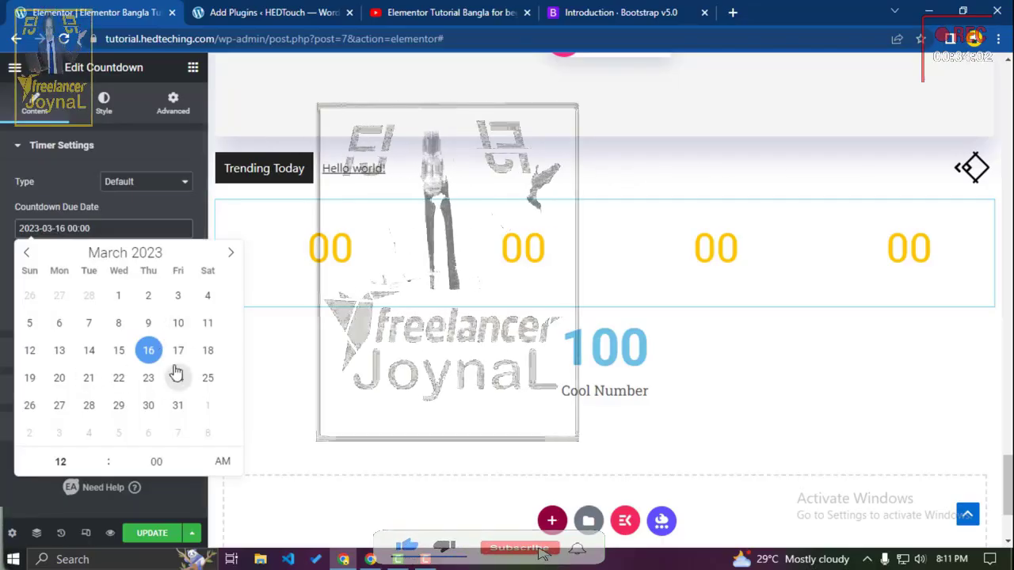
pyautogui.click(59, 379)
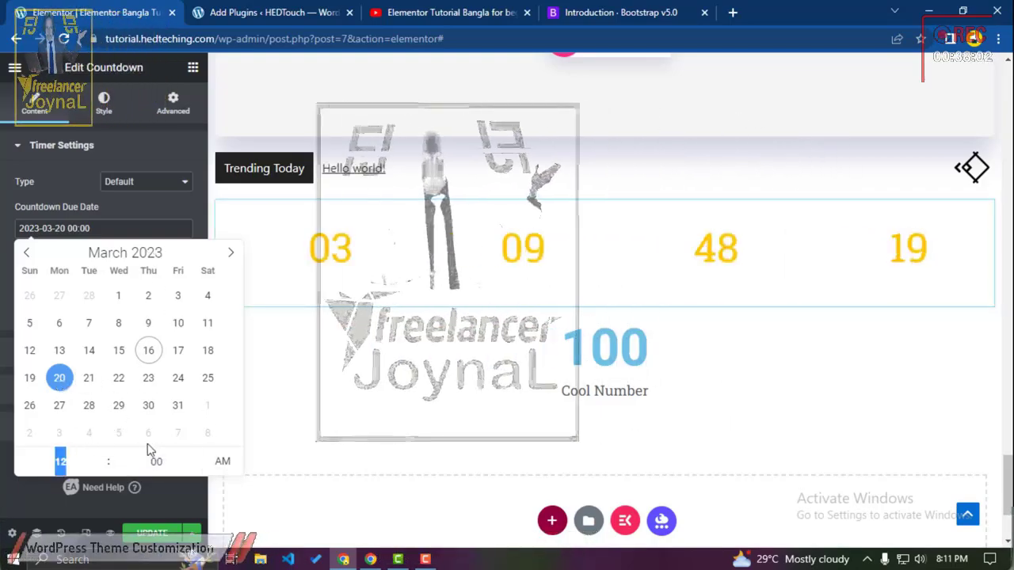
pyautogui.click(177, 209)
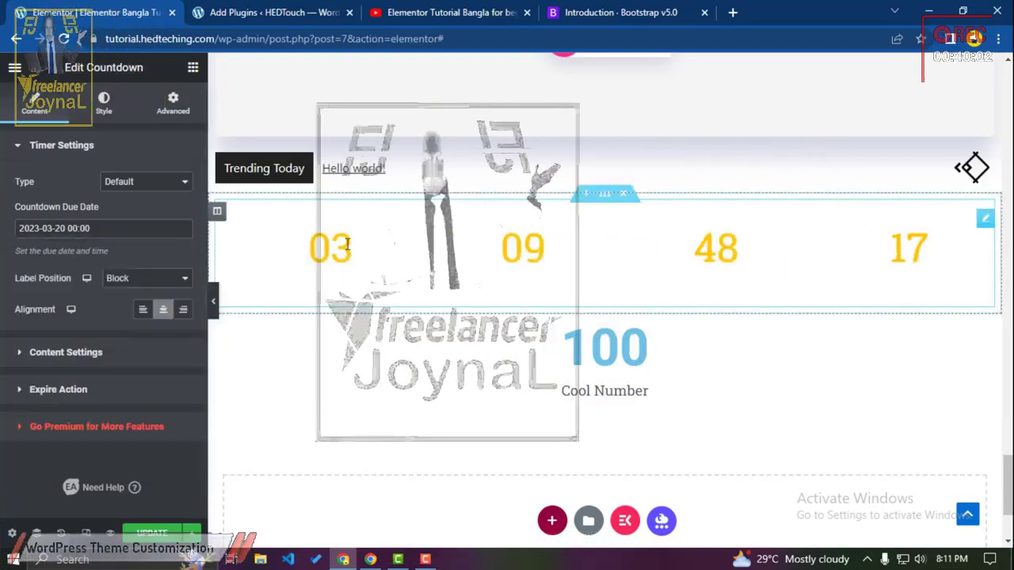
# Step: Try the Evergreen Timer type and the Inline label position on the Countdown, returning to Default and Block
pyautogui.click(131, 183)
pyautogui.click(128, 209)
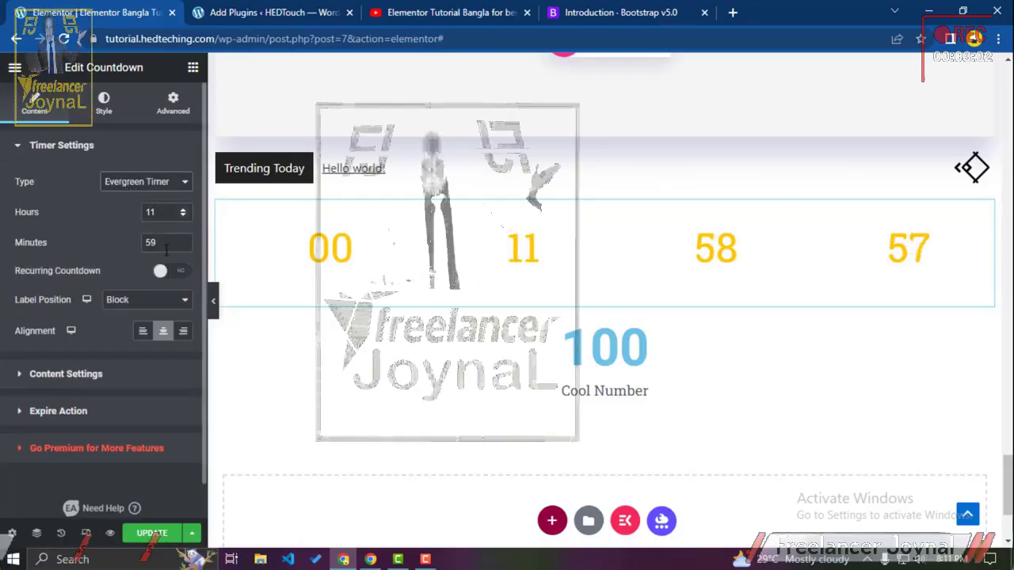
pyautogui.click(146, 197)
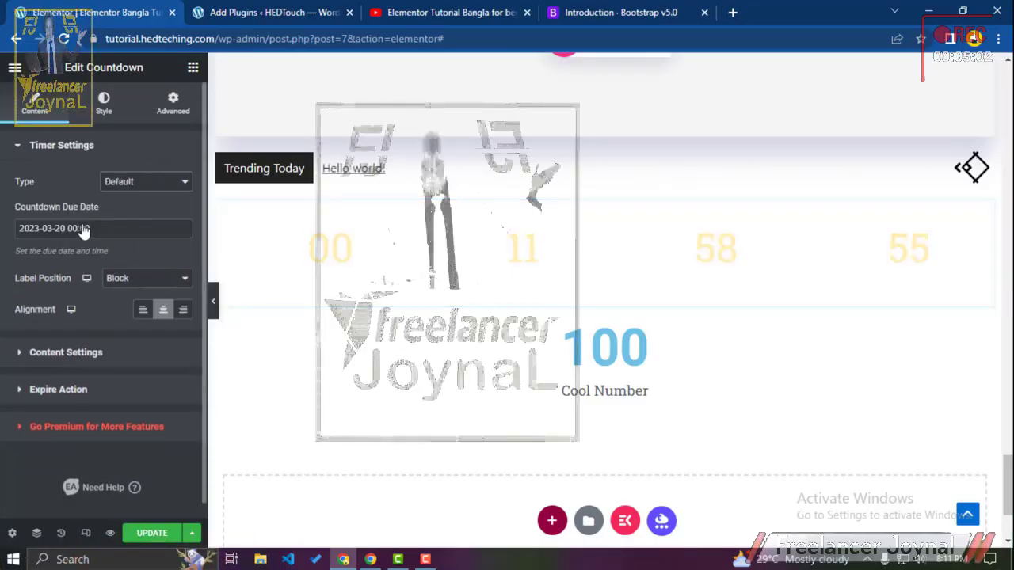
pyautogui.click(136, 279)
pyautogui.click(131, 306)
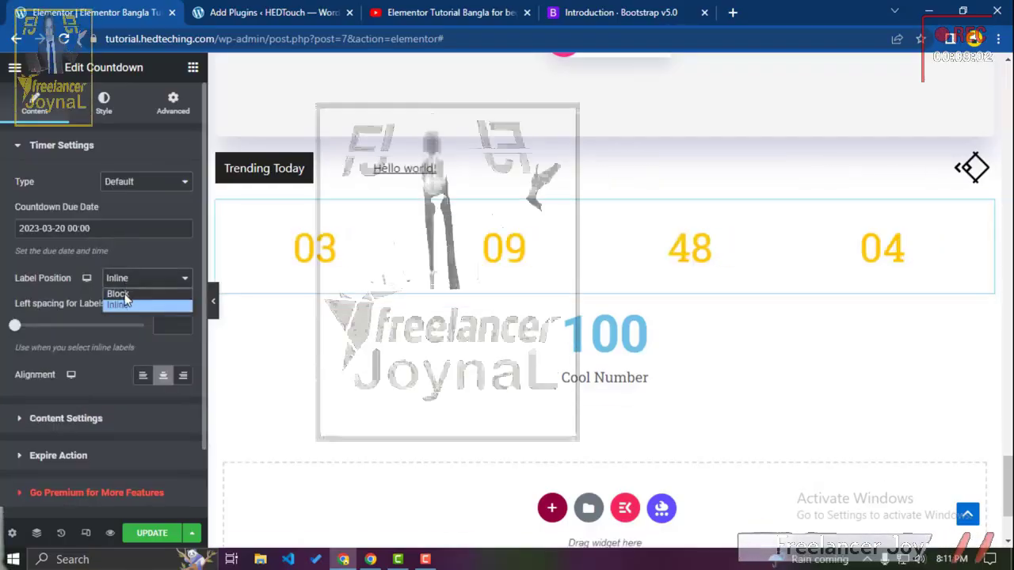
pyautogui.click(118, 294)
# Step: Try hiding the days in the Countdown's content settings and switch Display Days back on
pyautogui.click(80, 351)
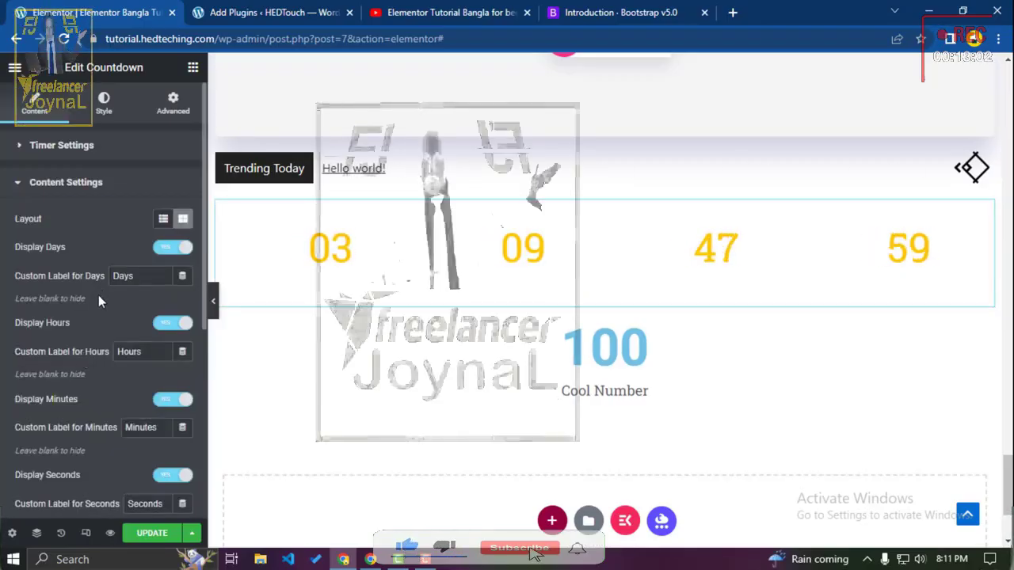
pyautogui.click(167, 249)
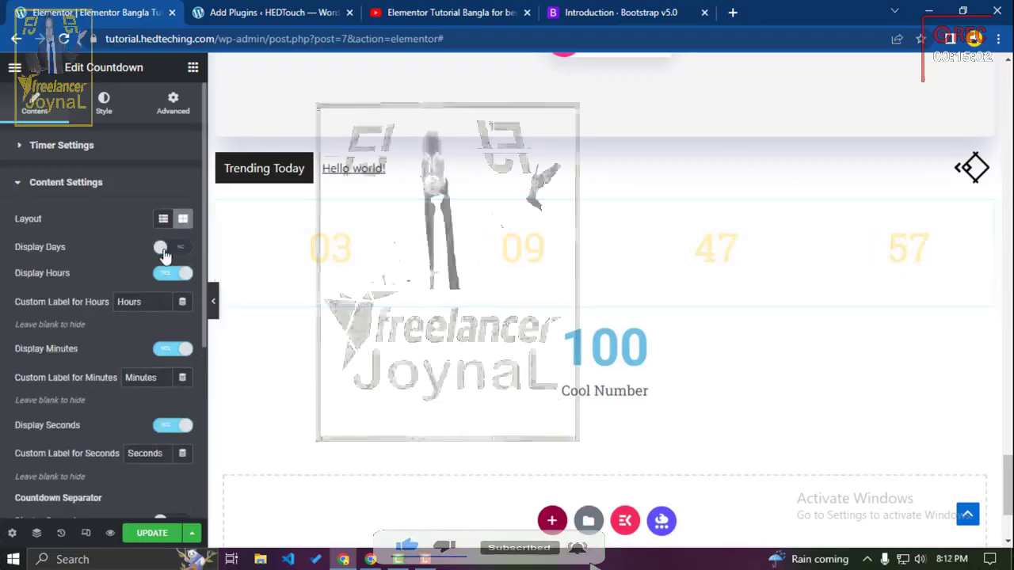
pyautogui.click(164, 251)
pyautogui.scroll(-3, 150, 305)
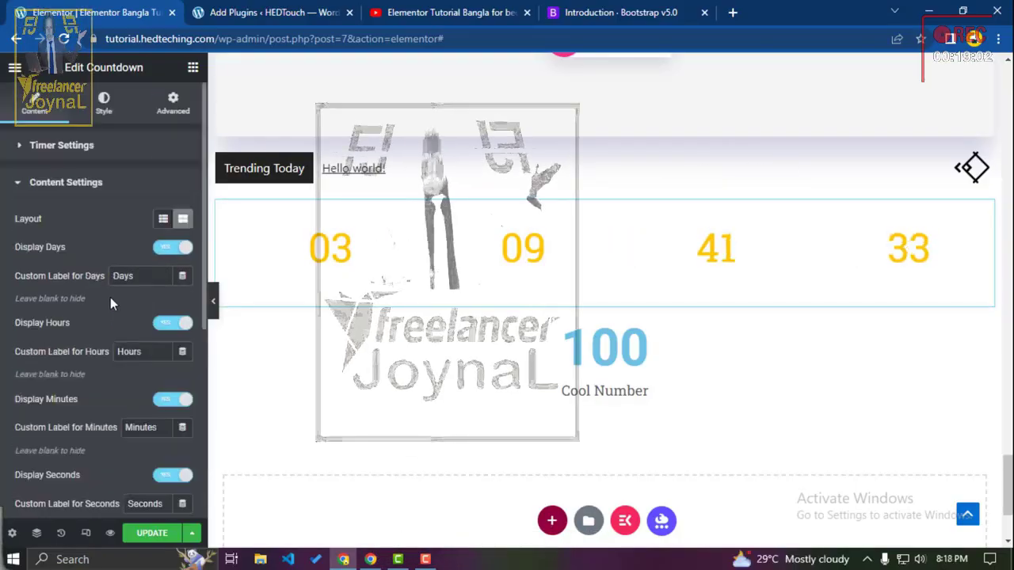
pyautogui.click(177, 249)
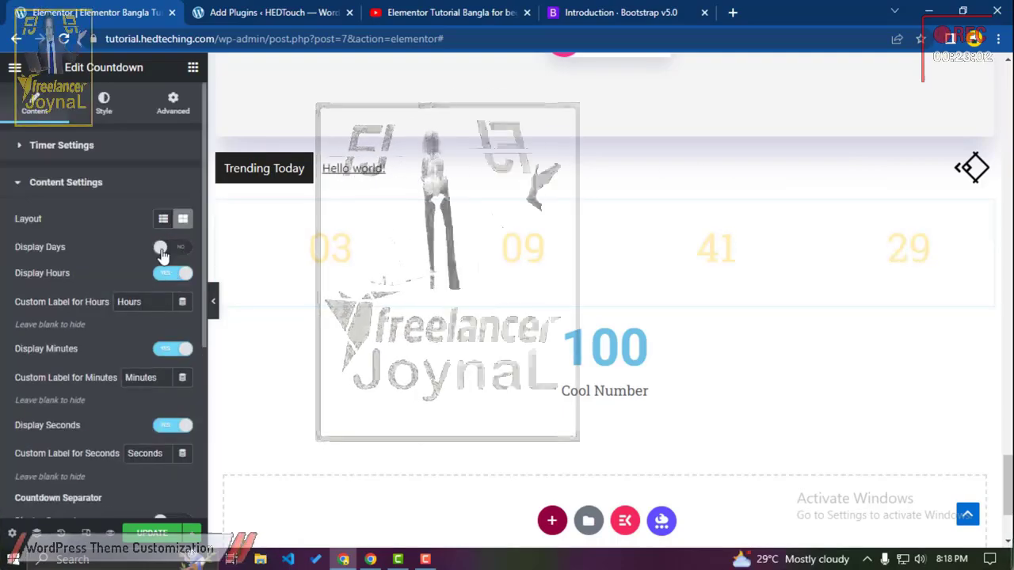
pyautogui.click(164, 250)
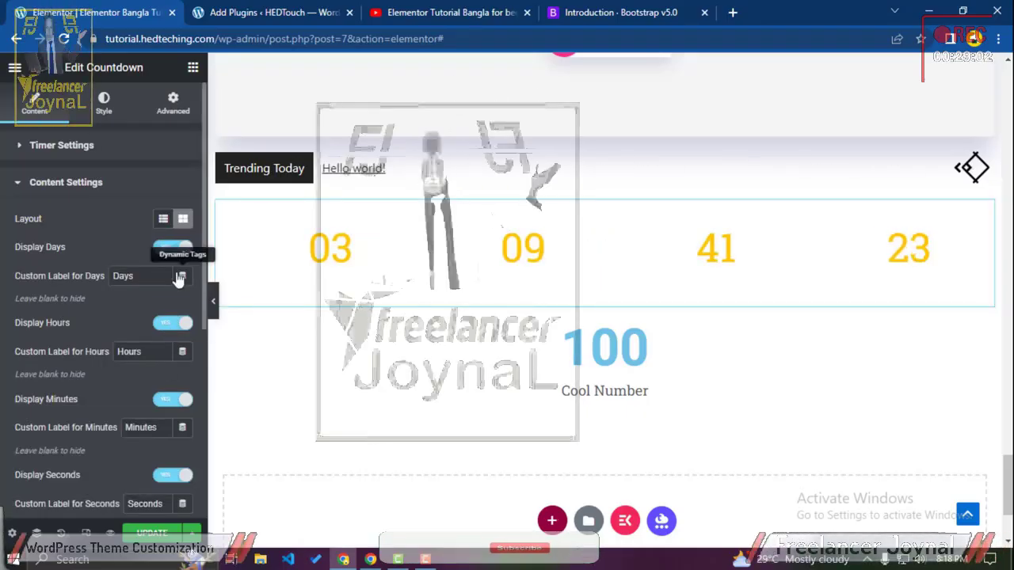
# Step: Turn on the separator display between the Countdown's time units
pyautogui.click(181, 275)
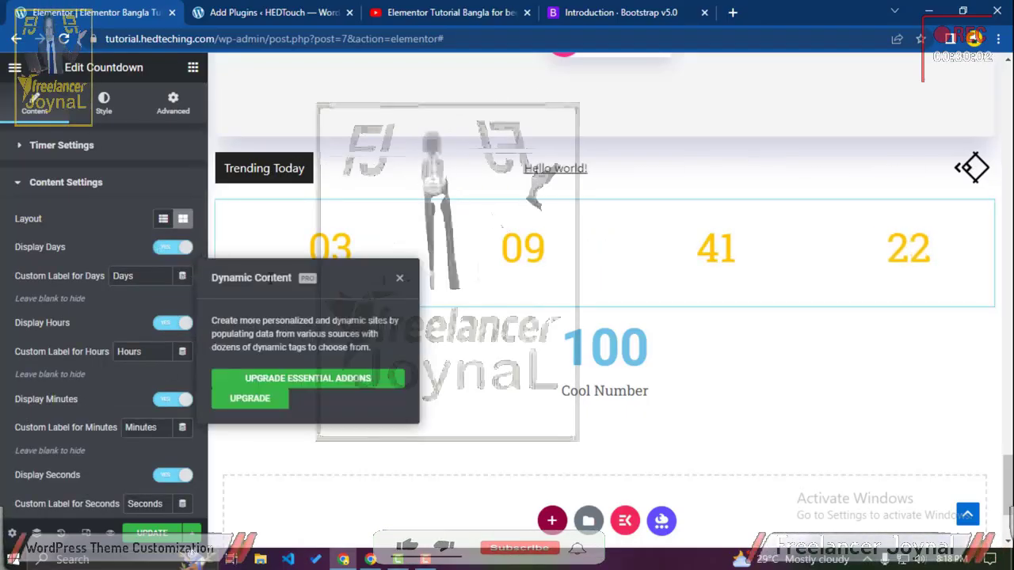
pyautogui.click(151, 292)
pyautogui.scroll(-1, 153, 305)
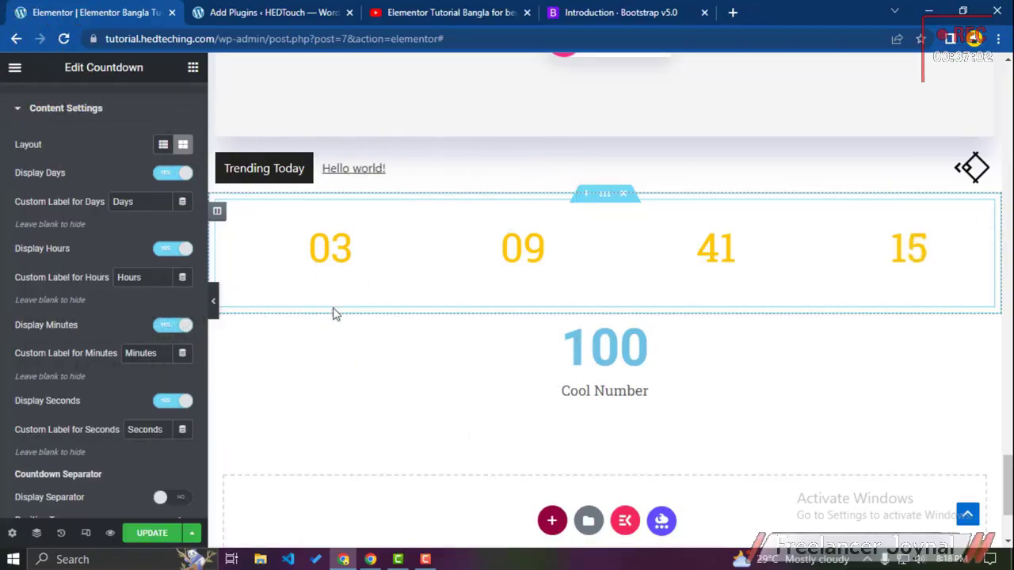
pyautogui.scroll(-1, 105, 341)
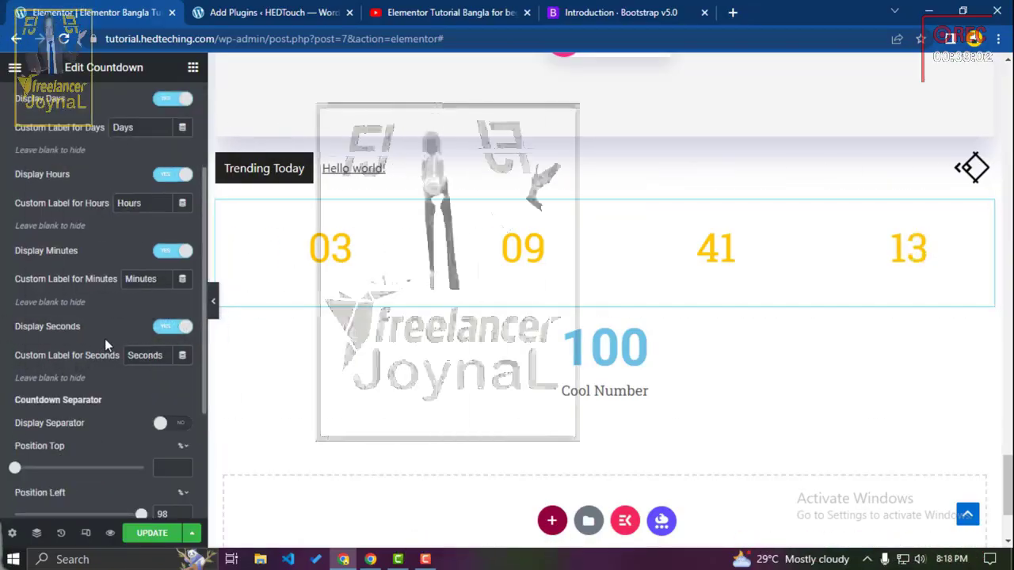
pyautogui.scroll(-1, 105, 345)
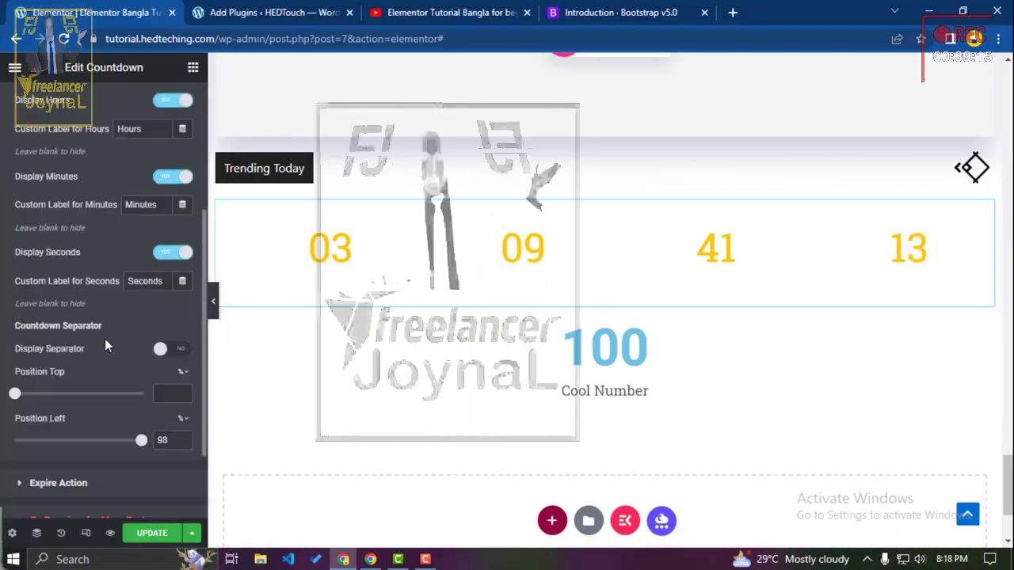
pyautogui.click(161, 349)
pyautogui.click(167, 353)
pyautogui.click(166, 353)
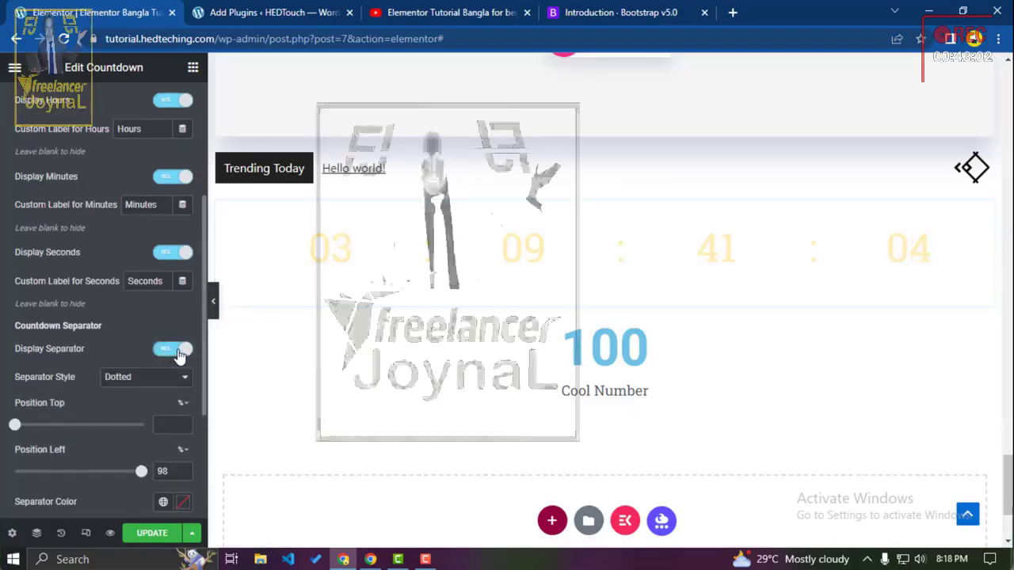
# Step: Try the Solid separator style on the Countdown and return it to Dotted
pyautogui.click(126, 377)
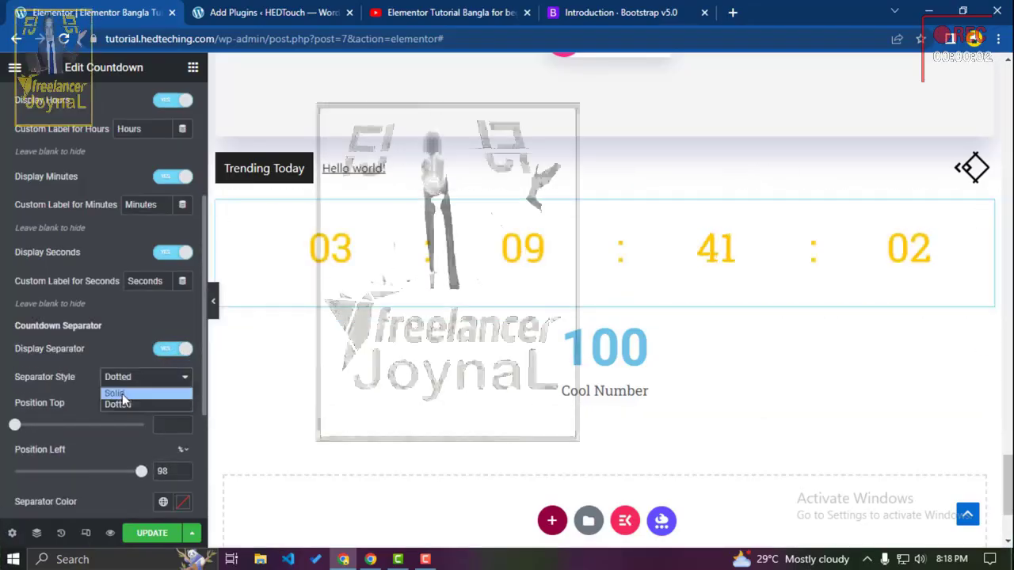
pyautogui.click(121, 395)
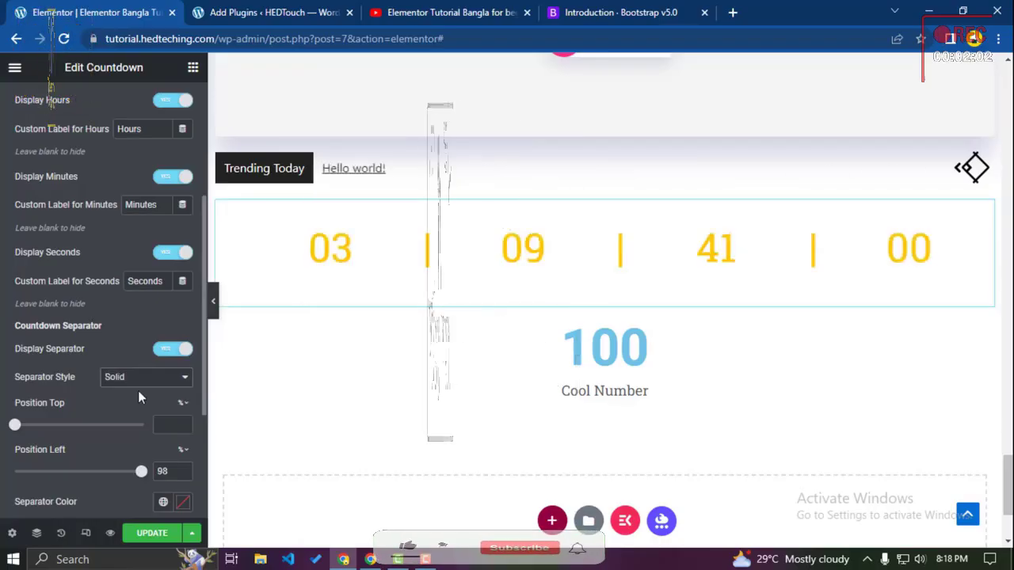
pyautogui.click(137, 381)
pyautogui.click(131, 404)
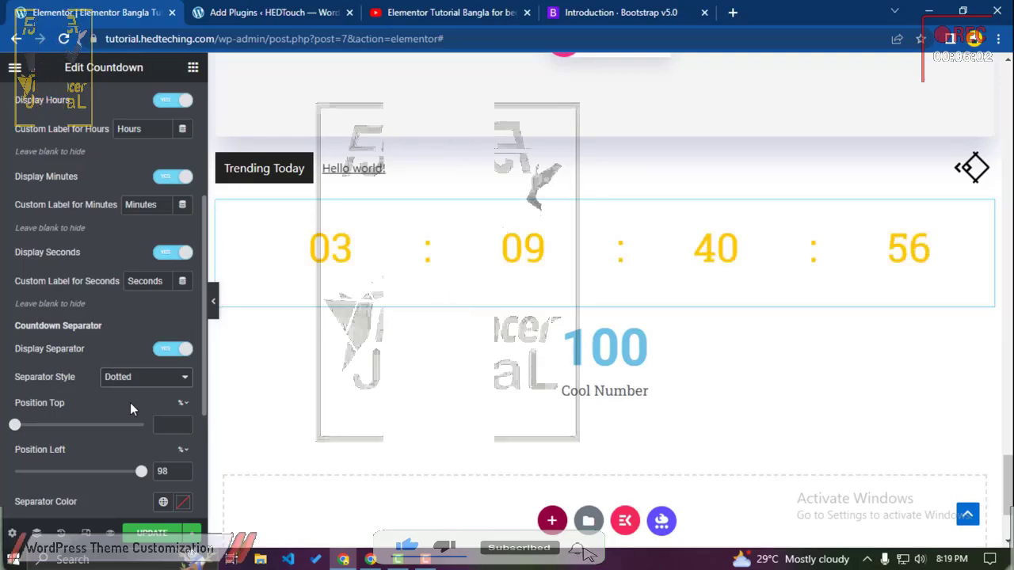
# Step: Set the Countdown's expire type to Message and review its expiry title and content fields
pyautogui.scroll(-1, 129, 402)
pyautogui.scroll(-1, 130, 403)
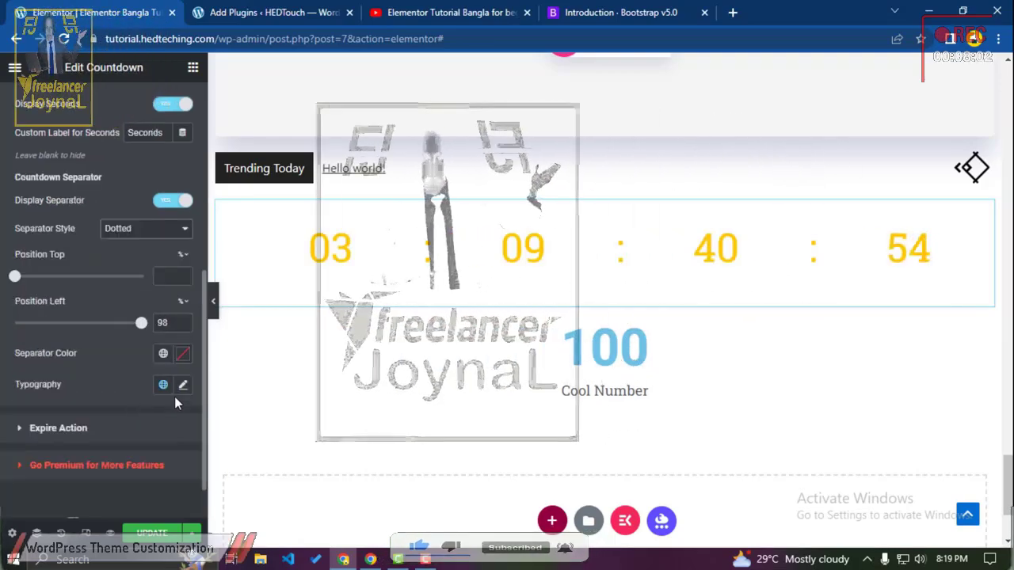
pyautogui.click(75, 429)
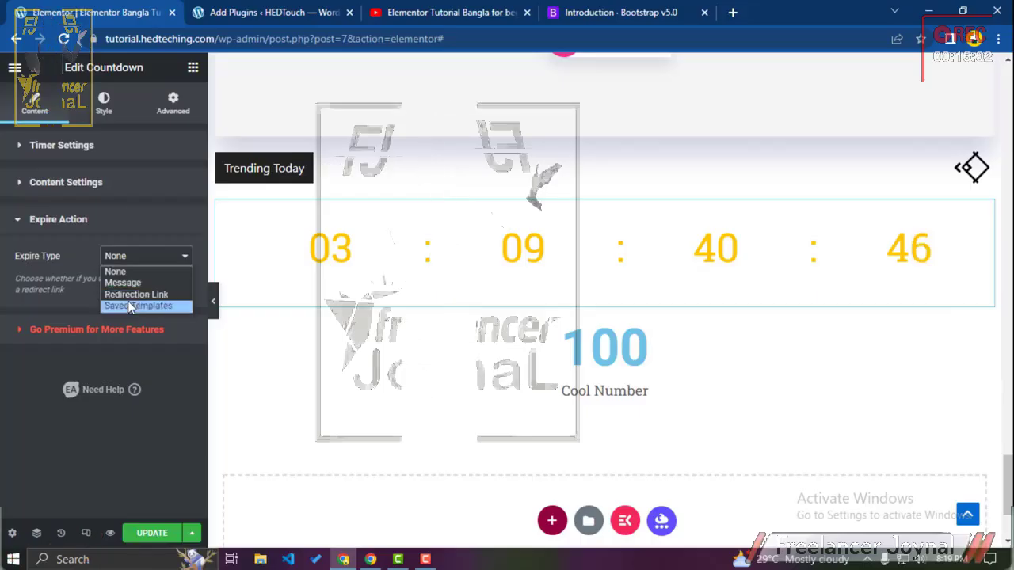
pyautogui.click(133, 283)
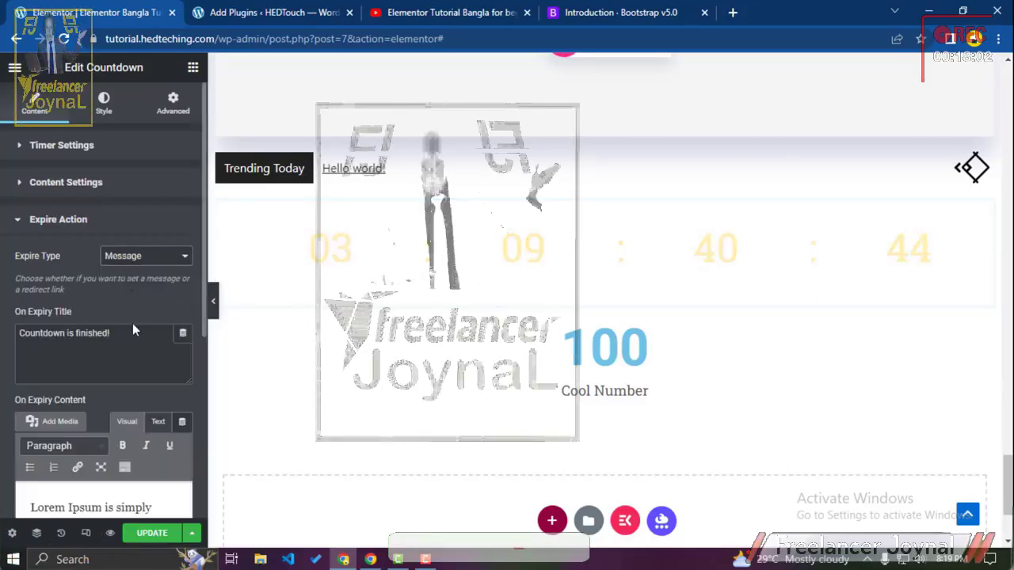
pyautogui.scroll(-2, 132, 323)
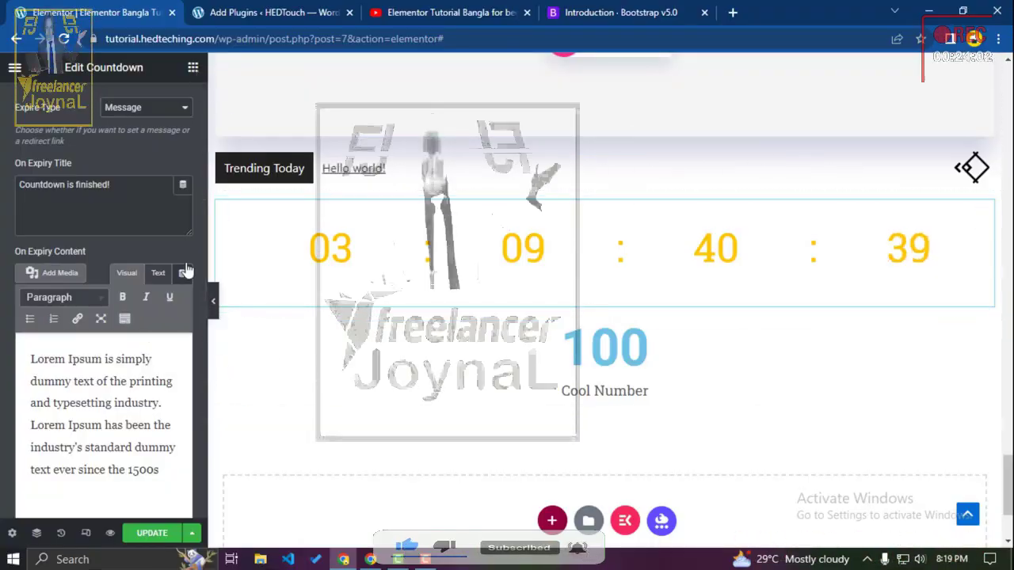
# Step: Add the Essential Addons Creative Button widget in a new section below the Counter
pyautogui.click(106, 275)
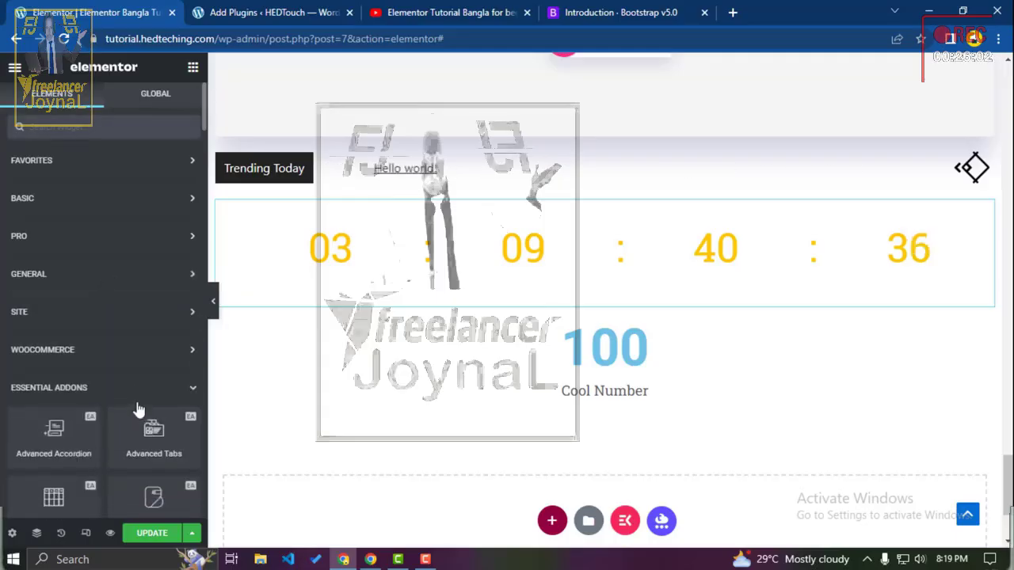
pyautogui.scroll(-2, 140, 408)
pyautogui.scroll(-1, 391, 442)
pyautogui.scroll(-2, 390, 441)
pyautogui.scroll(-1, 149, 399)
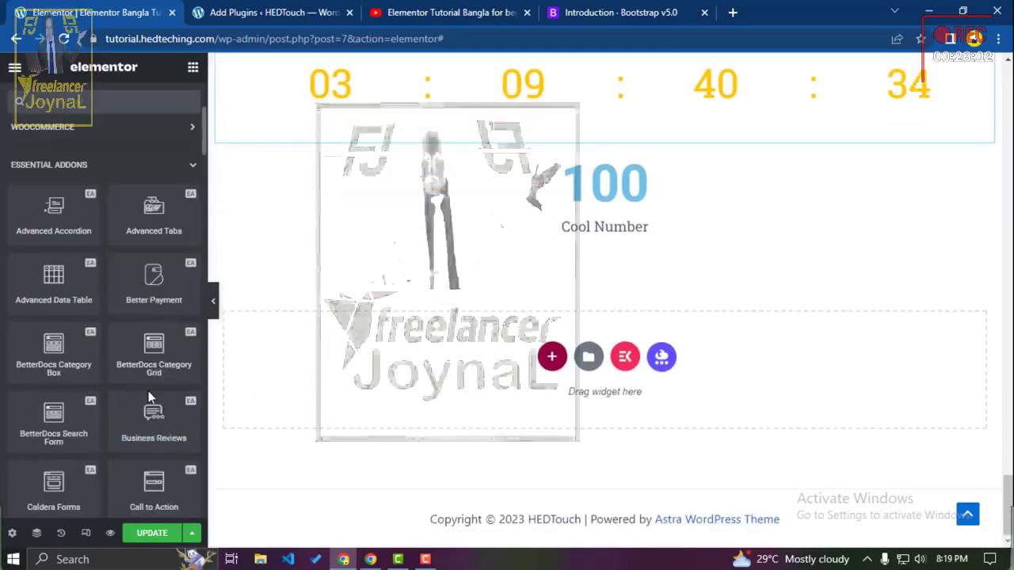
pyautogui.scroll(-2, 116, 397)
pyautogui.scroll(-1, 115, 396)
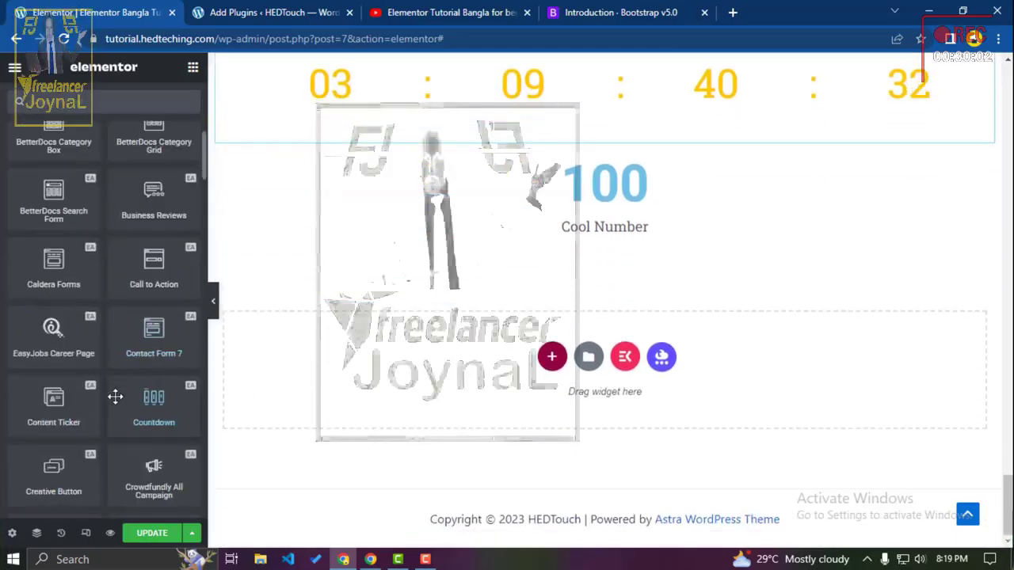
pyautogui.scroll(-1, 126, 389)
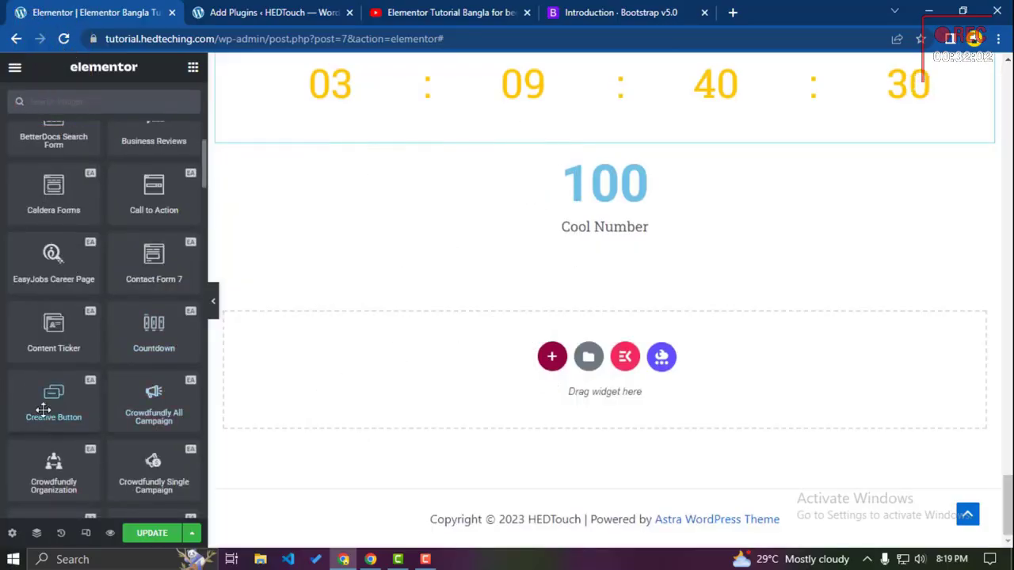
pyautogui.moveTo(43, 409); pyautogui.dragTo(389, 388)
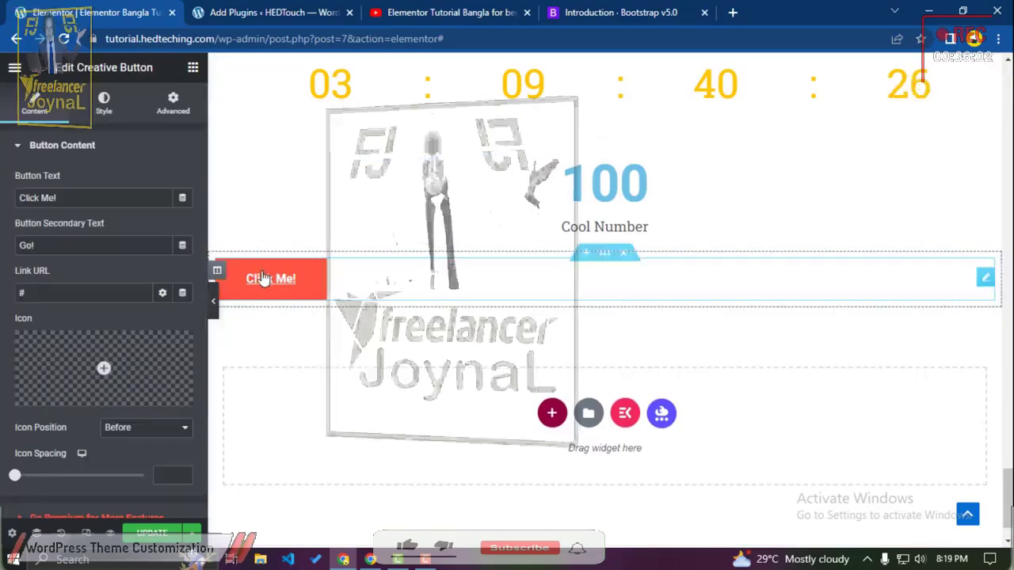
# Step: Apply the Winona button effect to the Creative Button
pyautogui.click(146, 204)
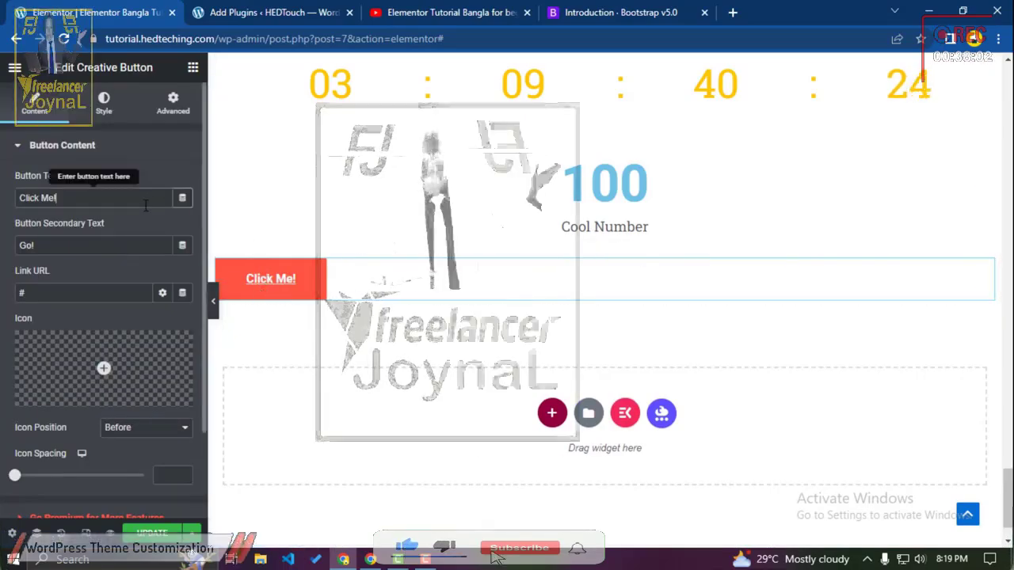
pyautogui.scroll(-2, 129, 249)
pyautogui.scroll(2, 129, 355)
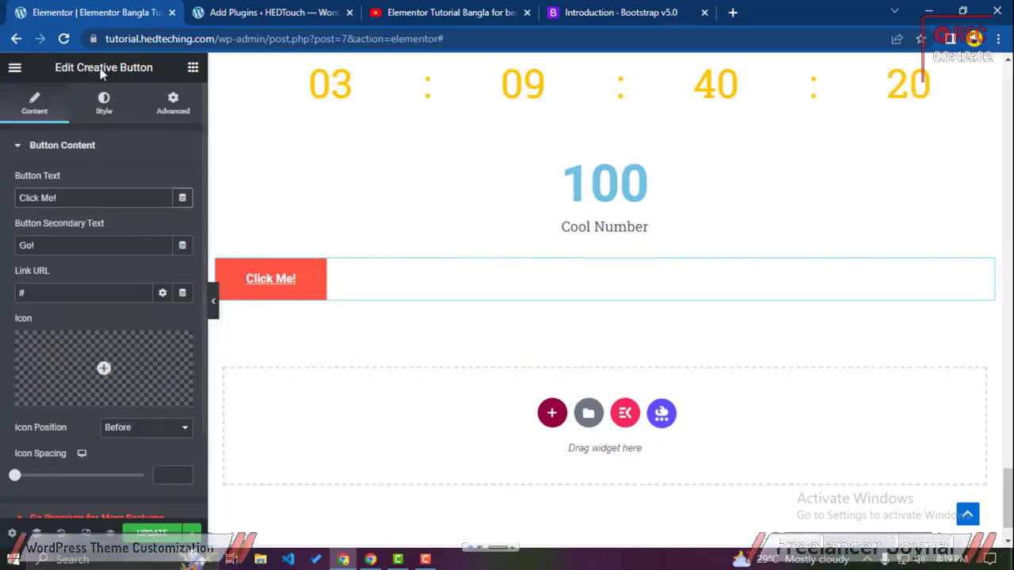
pyautogui.click(106, 103)
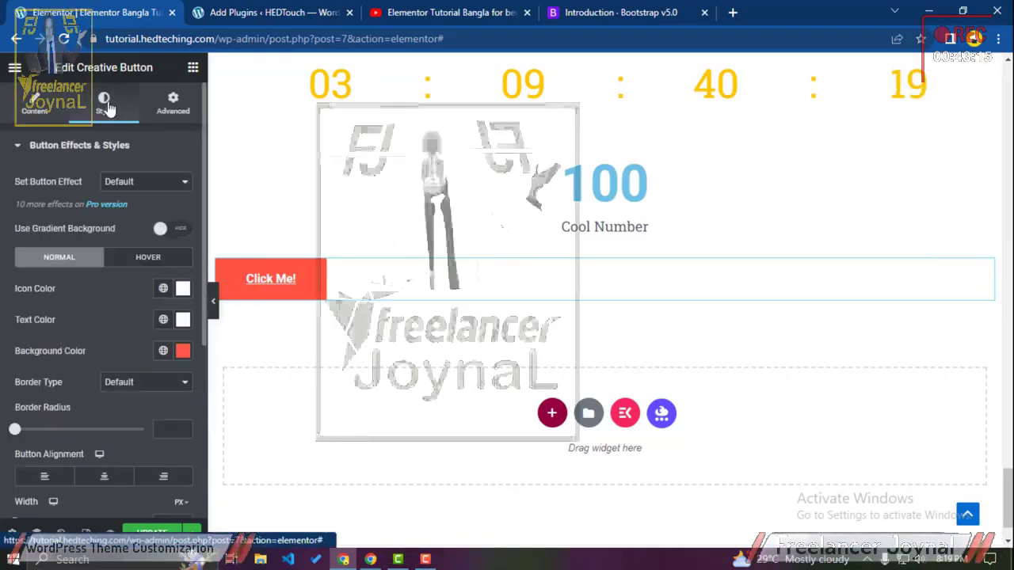
pyautogui.click(120, 183)
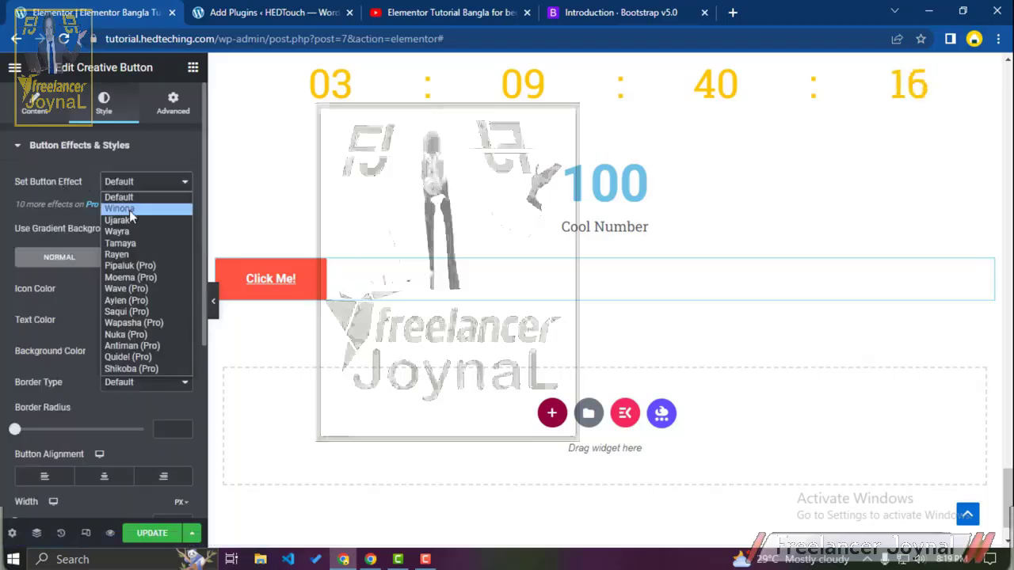
pyautogui.click(129, 211)
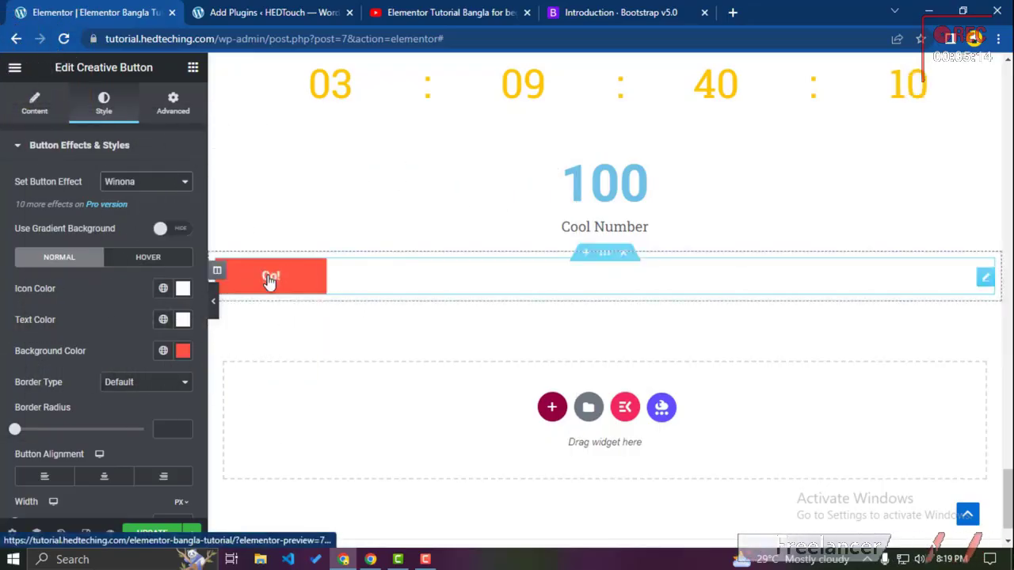
# Step: Set the Creative Button's text to "HED Touch" and its secondary text to "SUBSCRIBE"
pyautogui.click(25, 107)
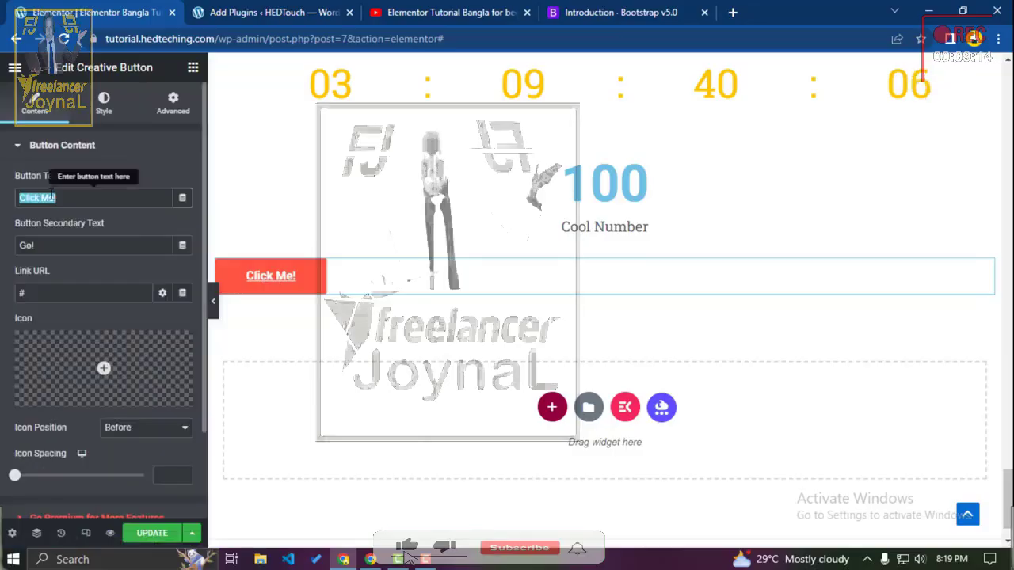
pyautogui.write('HED Tex')
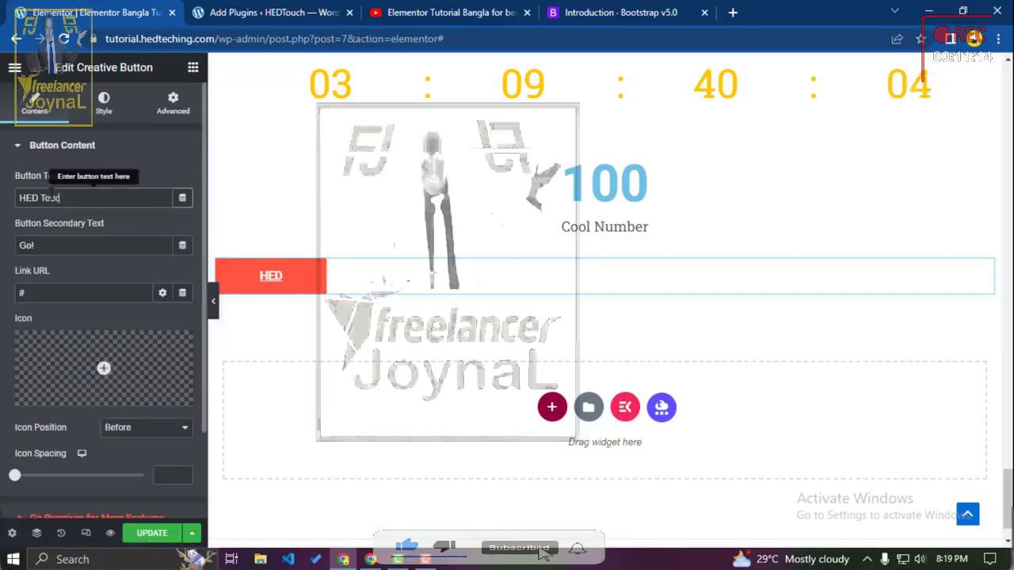
pyautogui.write('h')
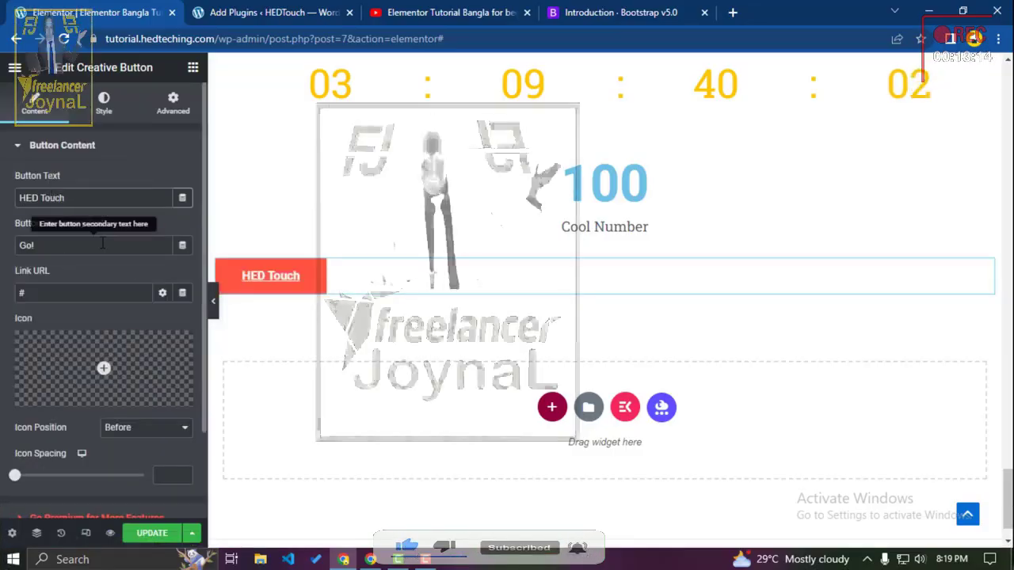
pyautogui.tripleClick(103, 244)
pyautogui.write('SUBSCRIBE')
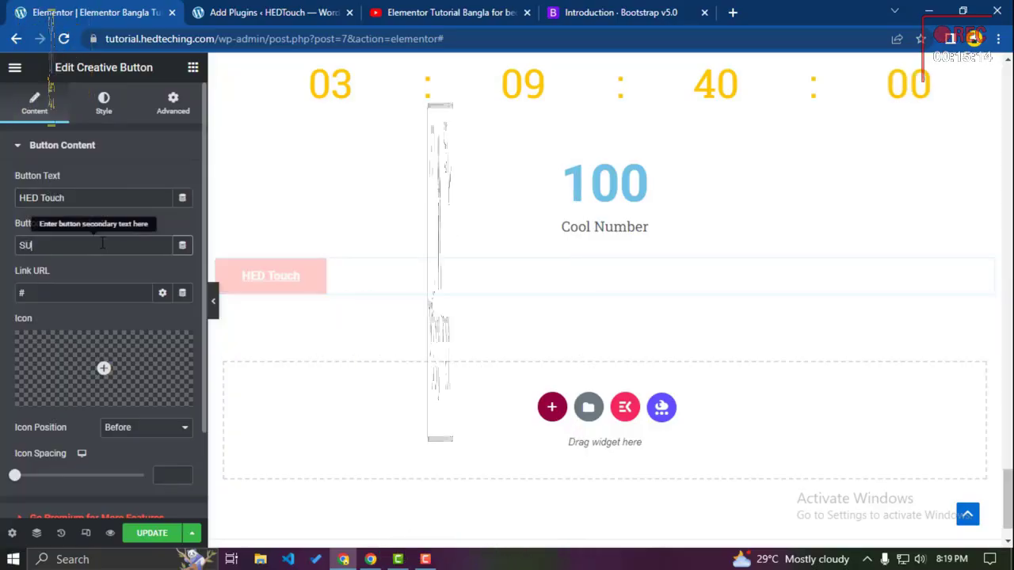
# Step: Preview the Creative Button's Winona hover effect on the canvas and in the full-width page view
pyautogui.click(103, 107)
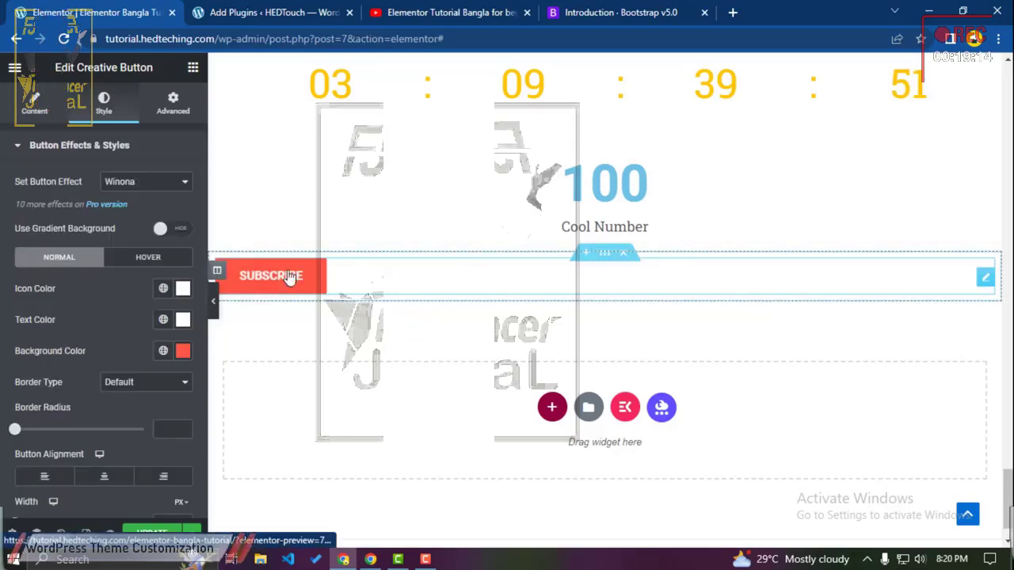
pyautogui.click(213, 299)
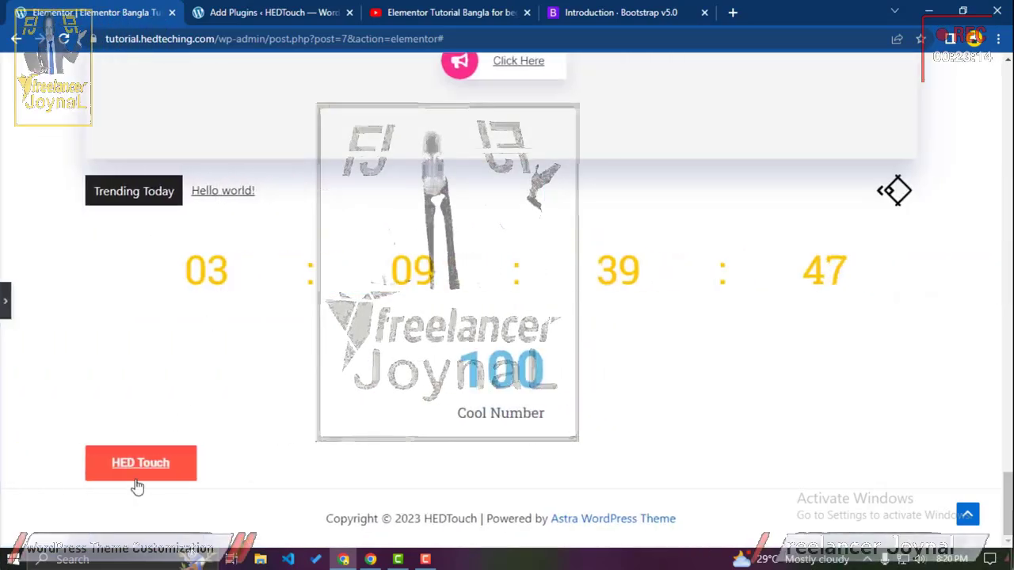
pyautogui.click(6, 299)
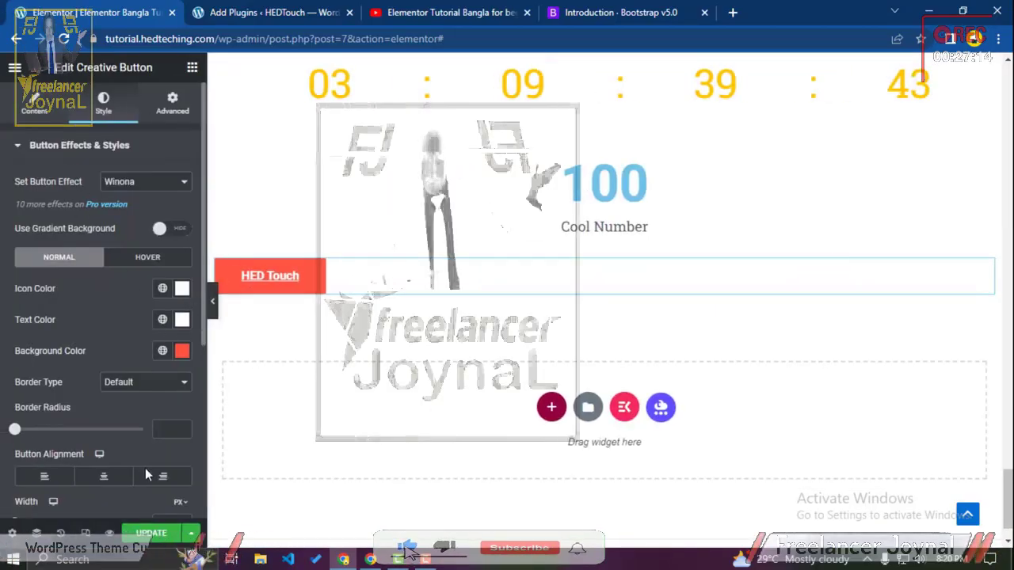
# Step: Centre-align the Creative Button and preview it in the full-width page view
pyautogui.click(103, 477)
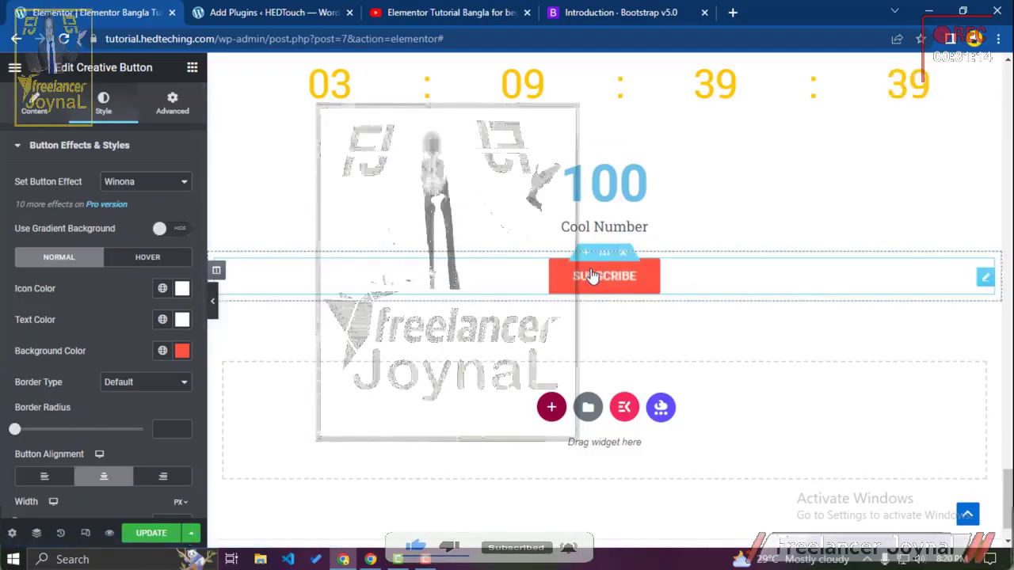
pyautogui.click(214, 303)
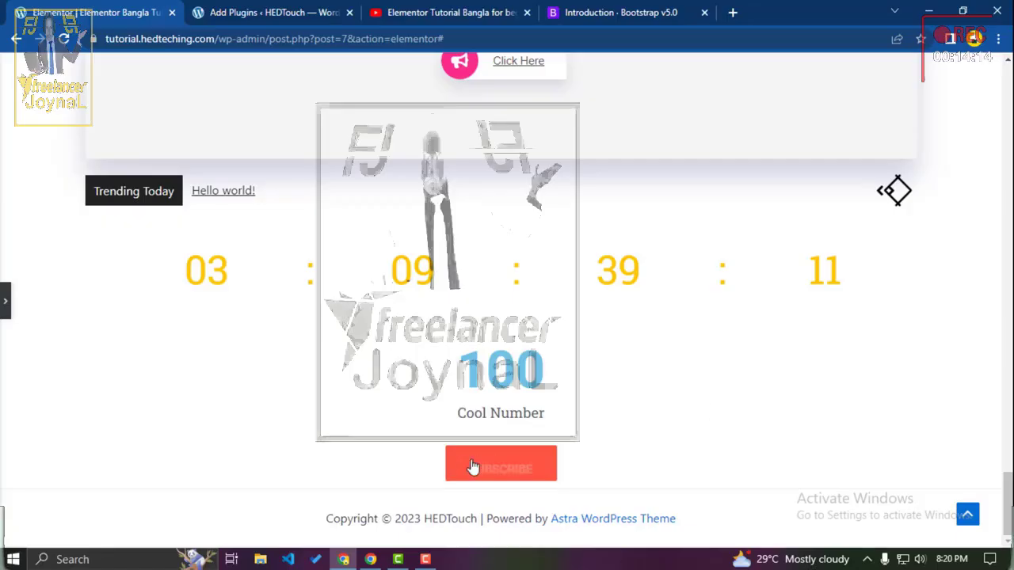
pyautogui.click(4, 303)
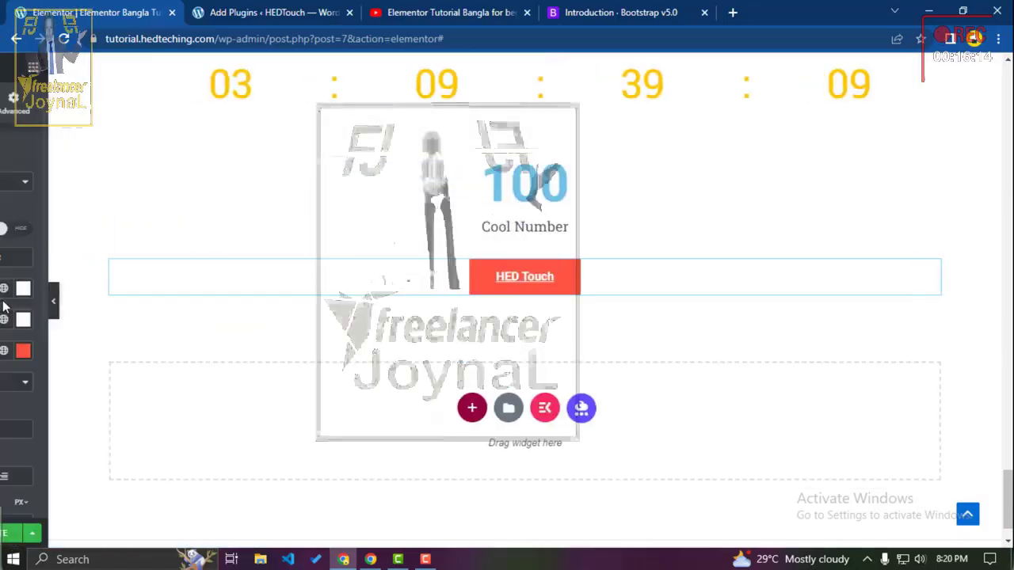
# Step: Change the Creative Button's effect to Ujarak and preview it in the full-width page view
pyautogui.click(141, 182)
pyautogui.click(133, 210)
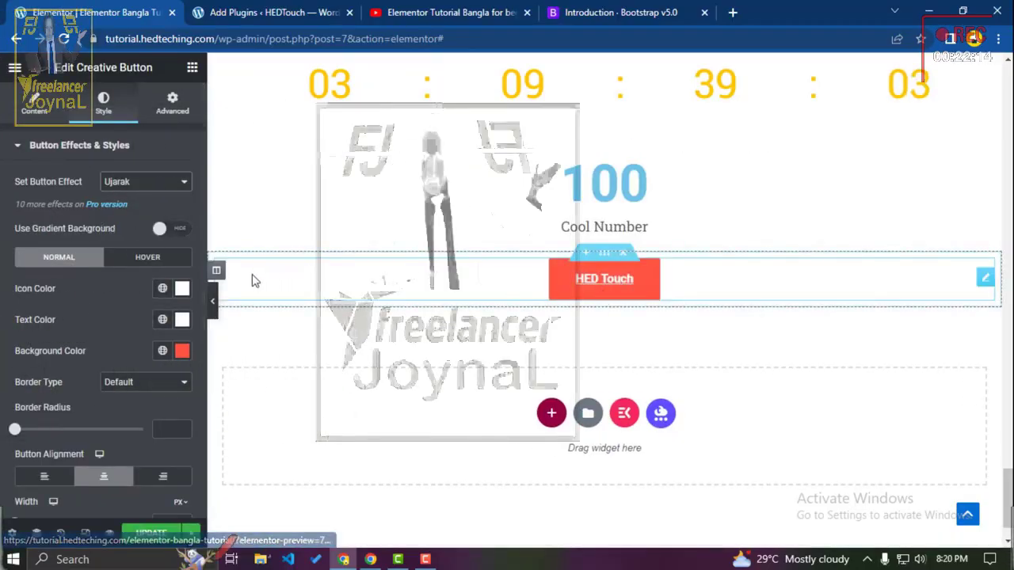
pyautogui.click(213, 302)
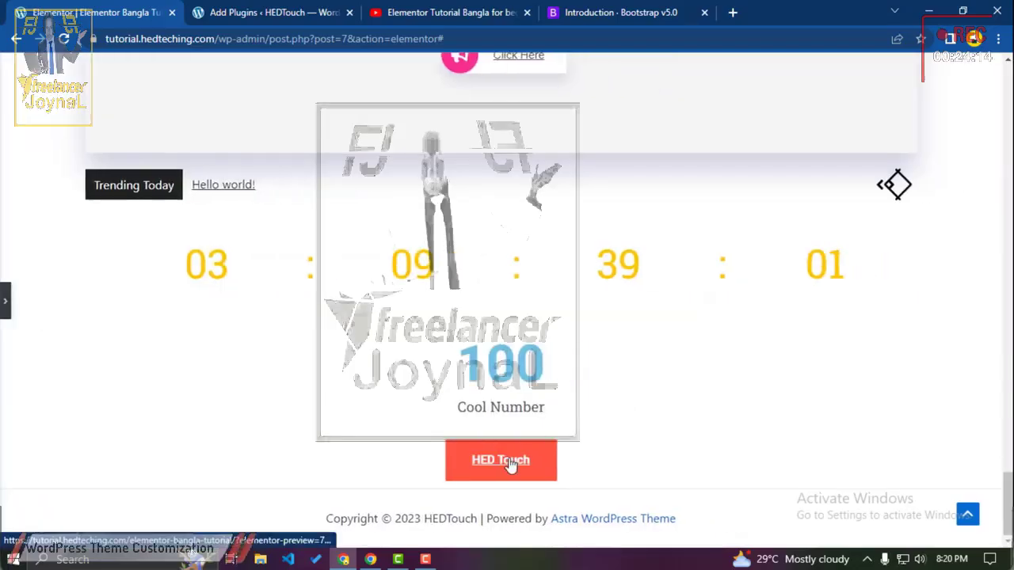
pyautogui.click(4, 319)
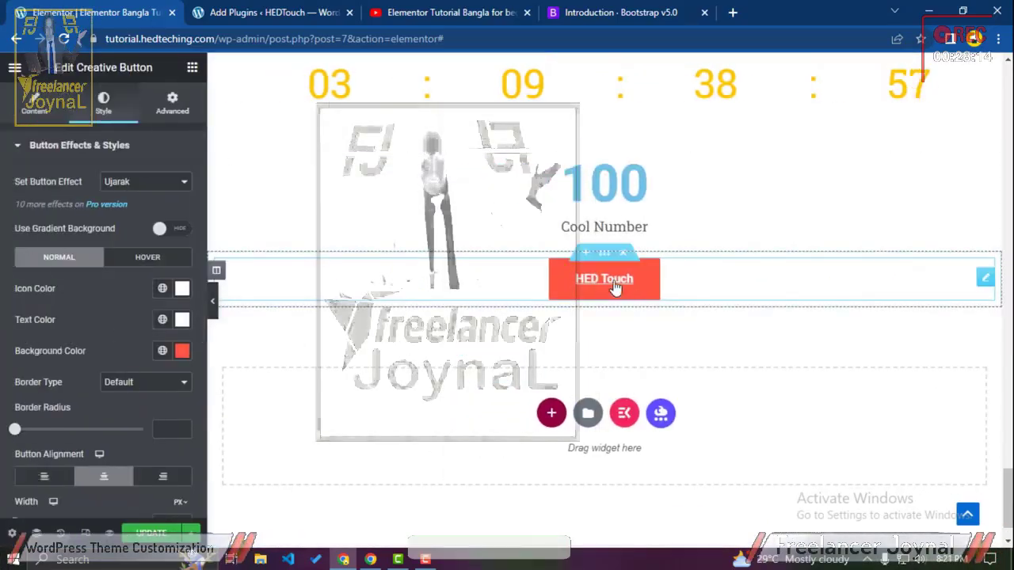
# Step: Change the Creative Button's effect to Wayra and preview it in the full-width page view
pyautogui.click(170, 181)
pyautogui.click(129, 223)
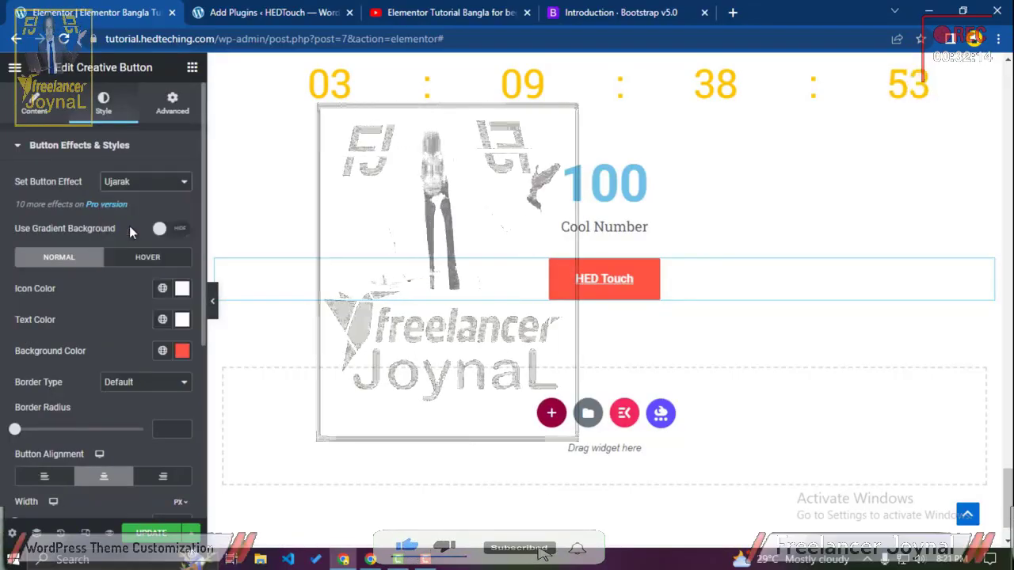
pyautogui.click(132, 187)
pyautogui.click(127, 231)
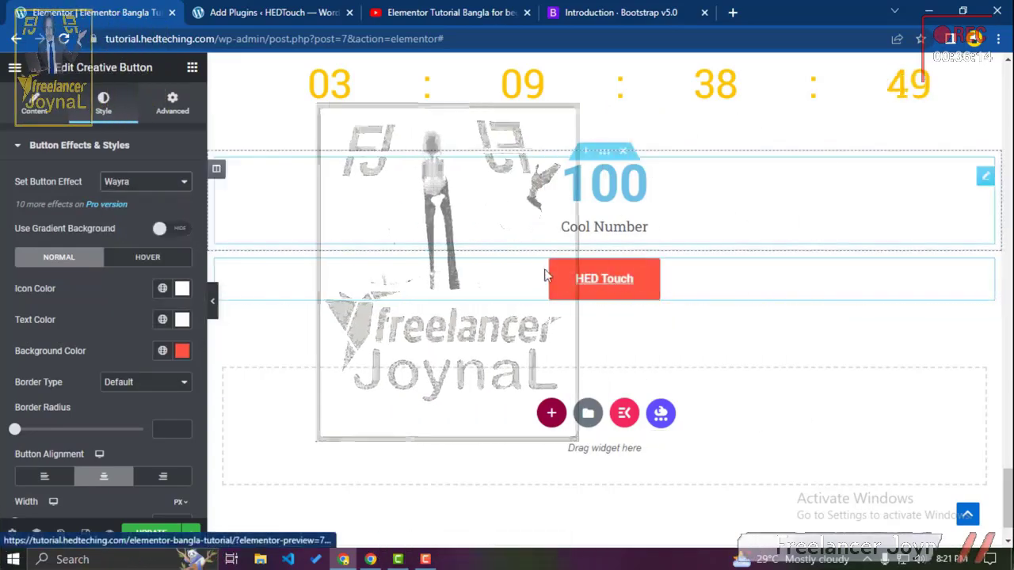
pyautogui.click(211, 299)
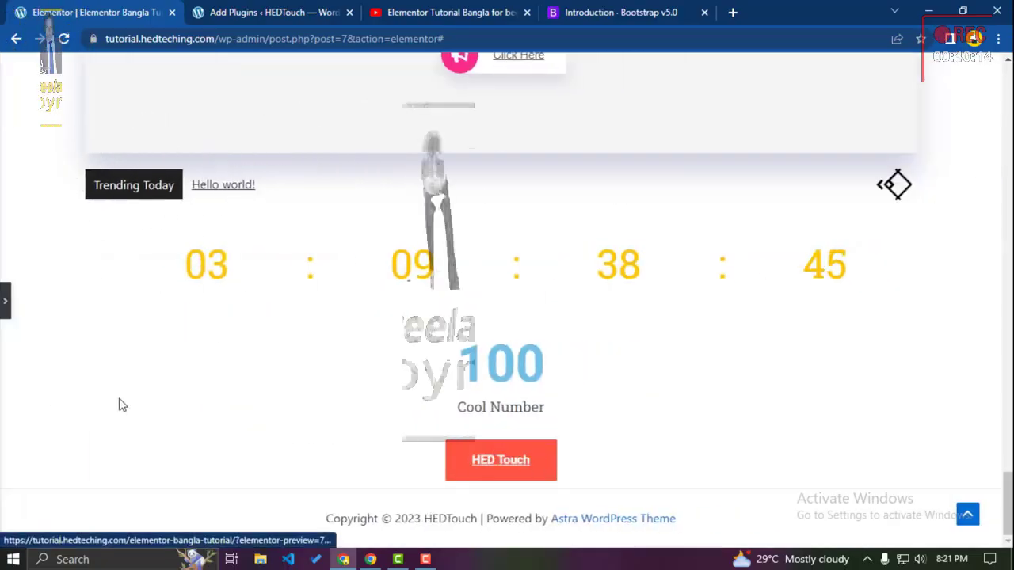
pyautogui.click(6, 308)
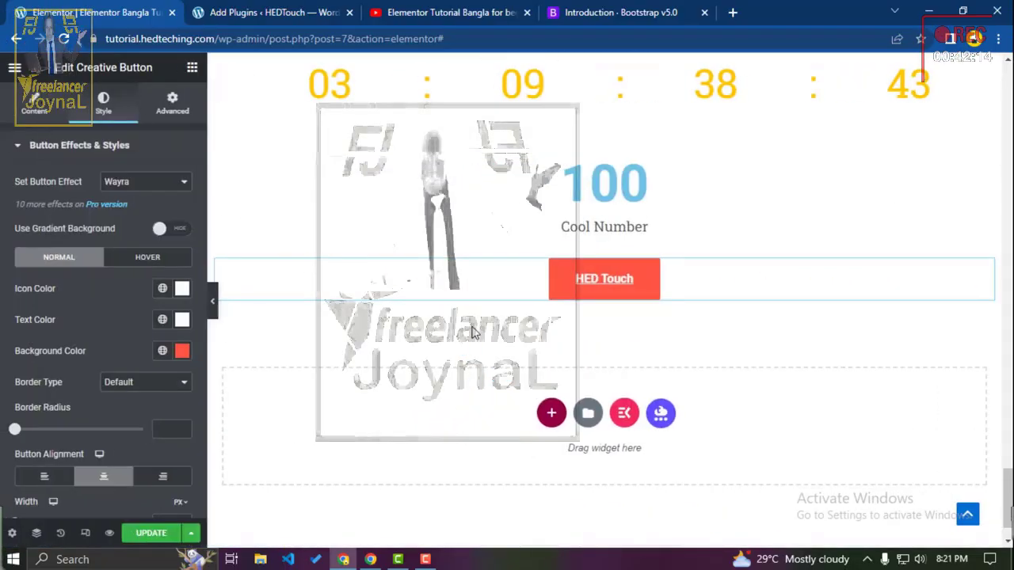
# Step: Add the Essential Addons Data Table widget to the page below the Creative Button
pyautogui.click(192, 67)
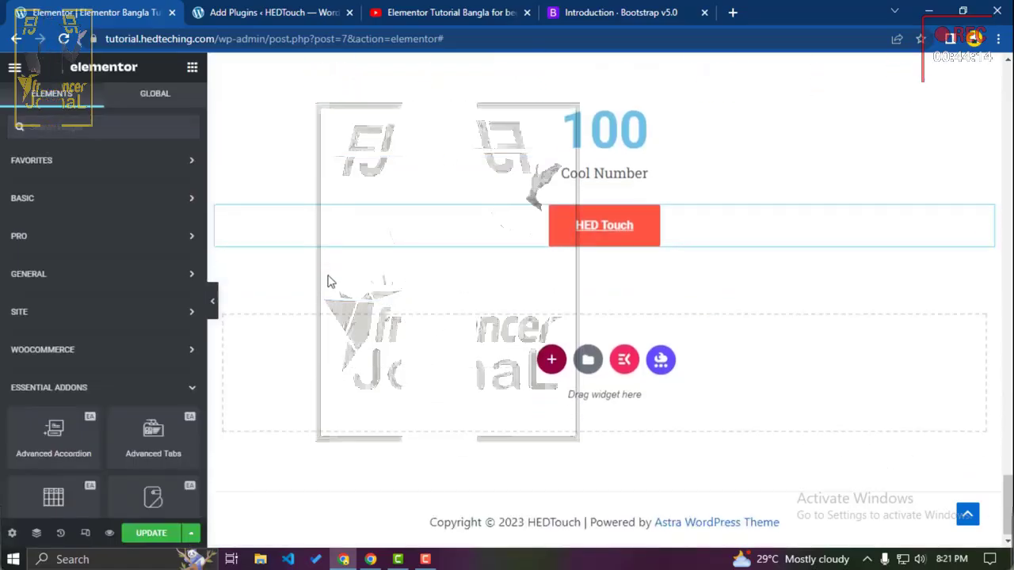
pyautogui.click(332, 284)
pyautogui.click(628, 258)
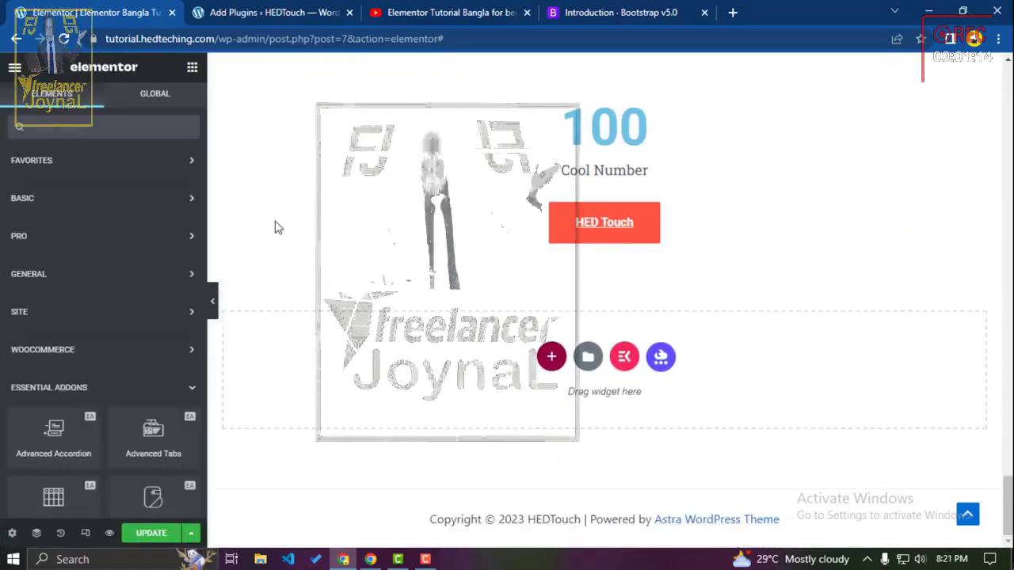
pyautogui.scroll(-10, 155, 253)
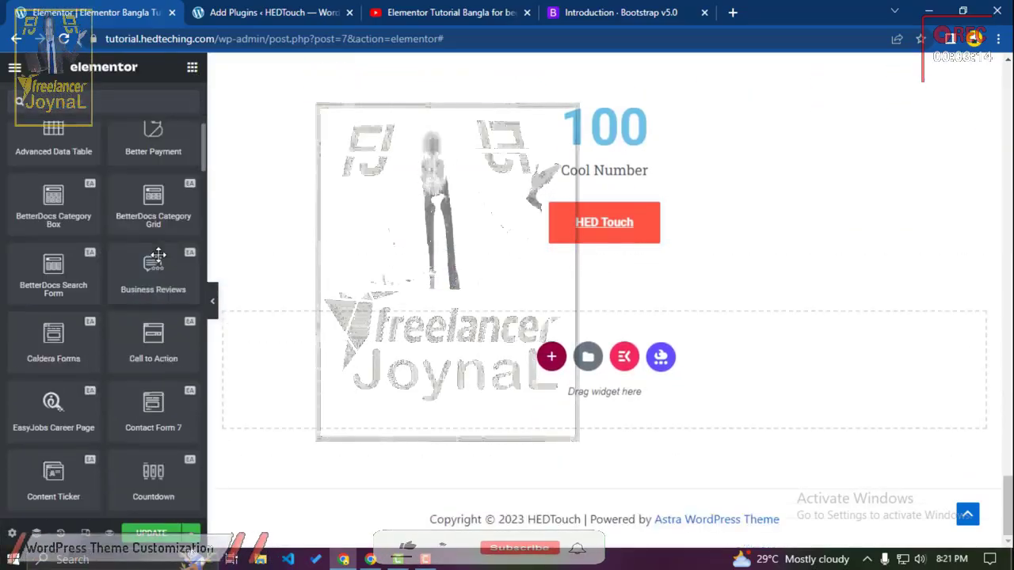
pyautogui.scroll(-2, 155, 254)
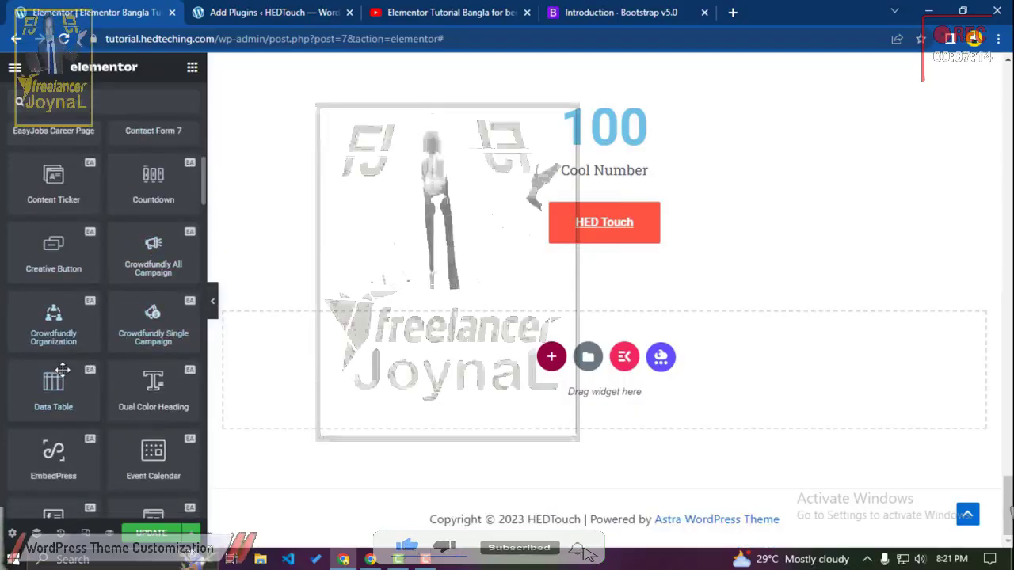
pyautogui.moveTo(52, 396); pyautogui.dragTo(439, 420)
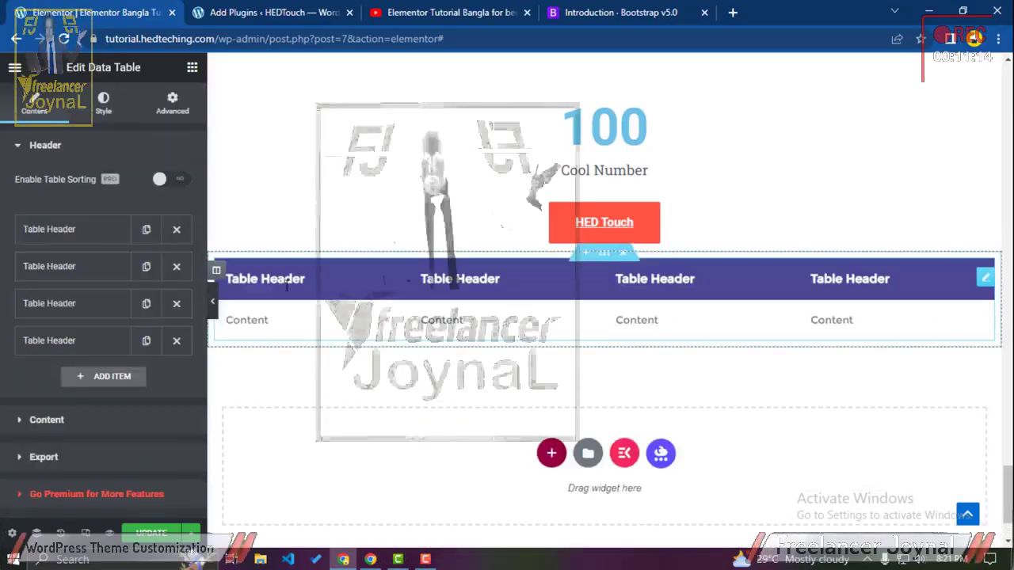
# Step: Look over the page around the new table, and expand the first row item in the Data Table's content settings
pyautogui.scroll(5, 394, 263)
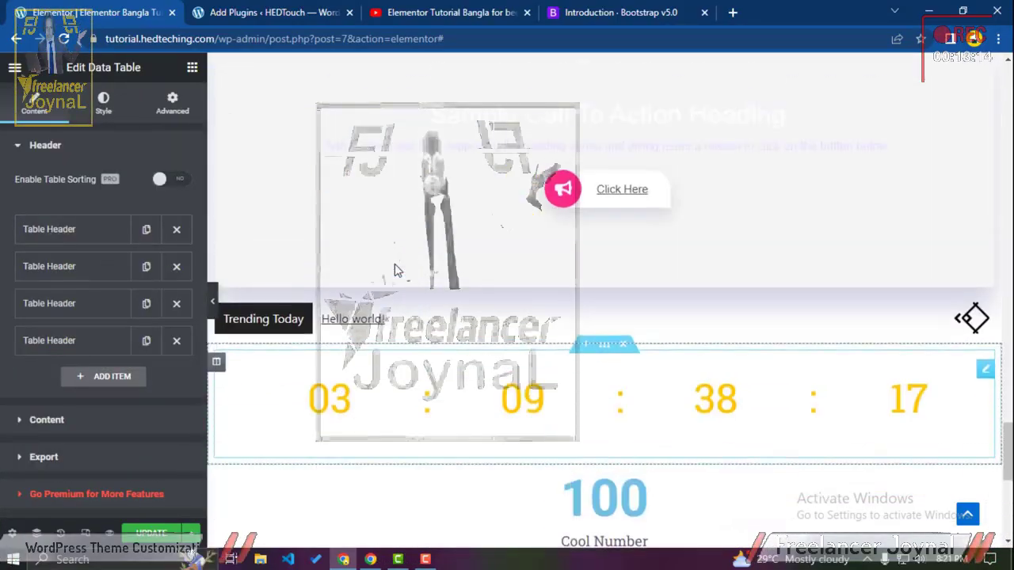
pyautogui.scroll(6, 396, 271)
pyautogui.scroll(-9, 602, 344)
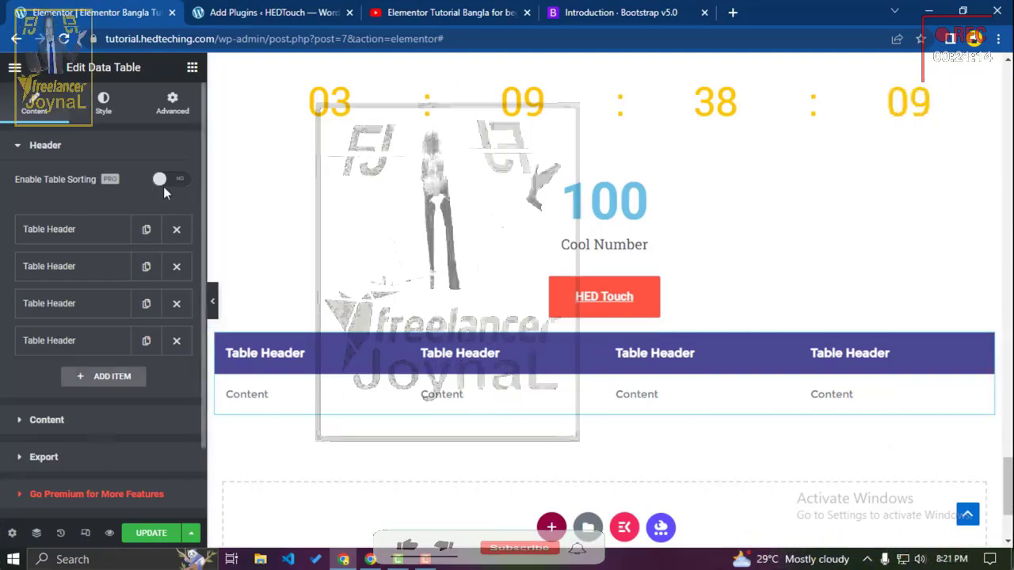
pyautogui.scroll(-1, 92, 315)
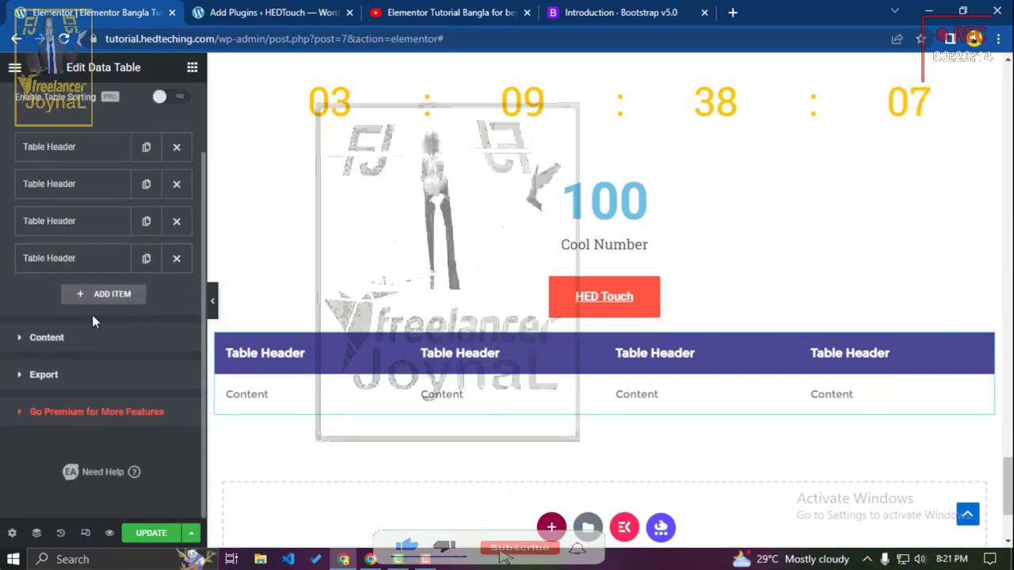
pyautogui.click(80, 342)
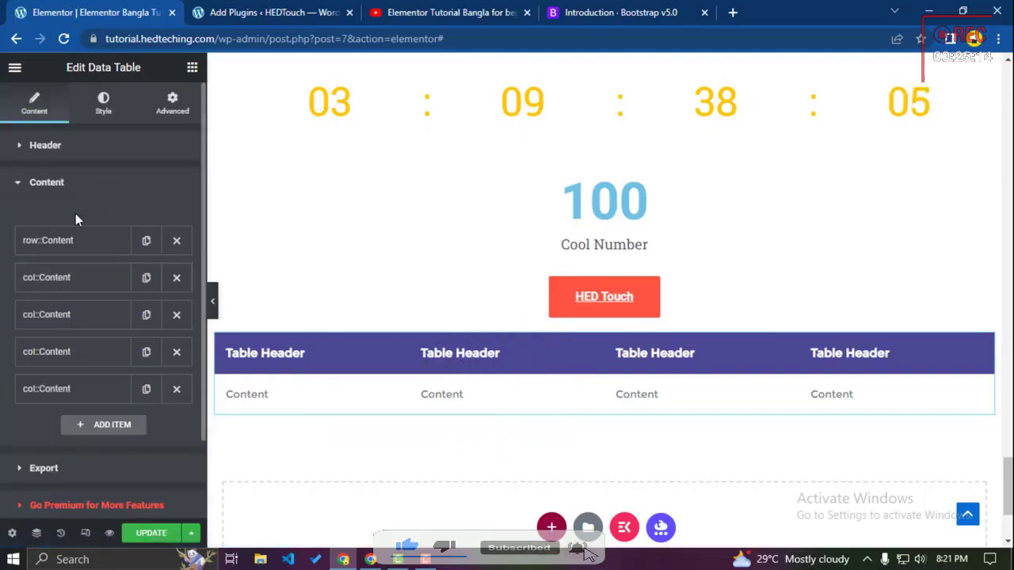
pyautogui.click(80, 241)
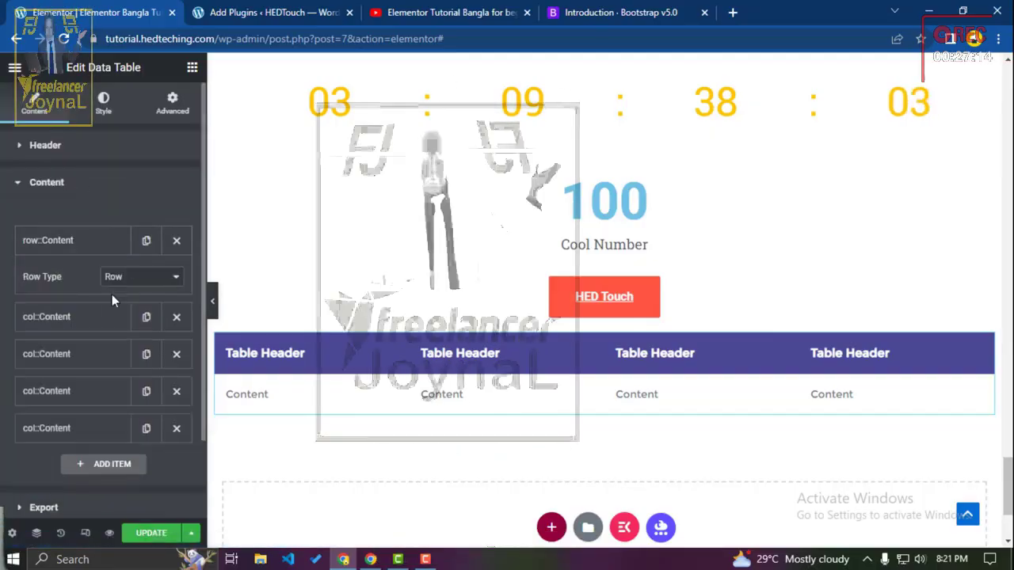
# Step: Try the Row type on the Data Table's first column item, restore it to Column, and review the item's options
pyautogui.click(90, 317)
pyautogui.click(126, 329)
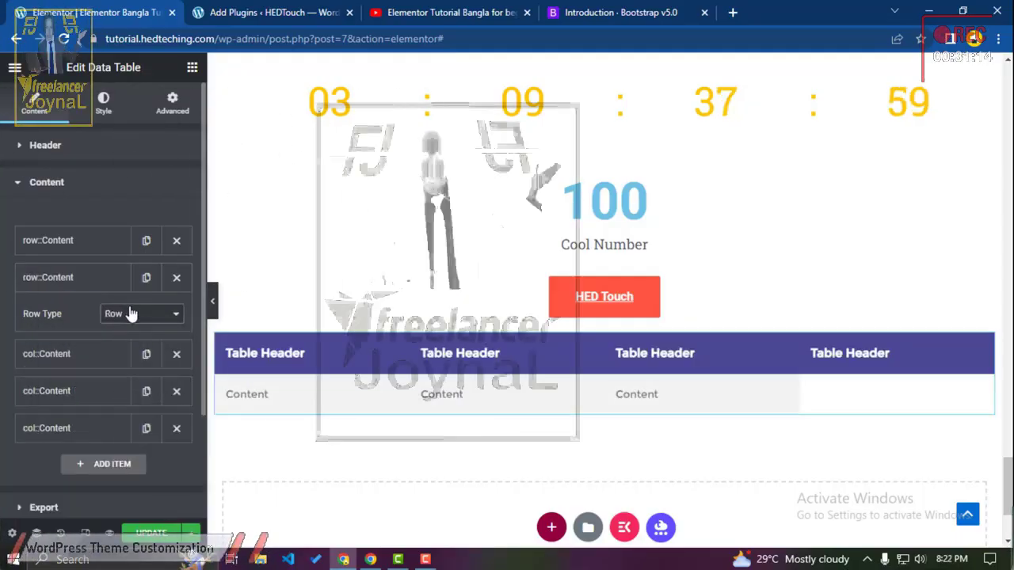
pyautogui.click(122, 341)
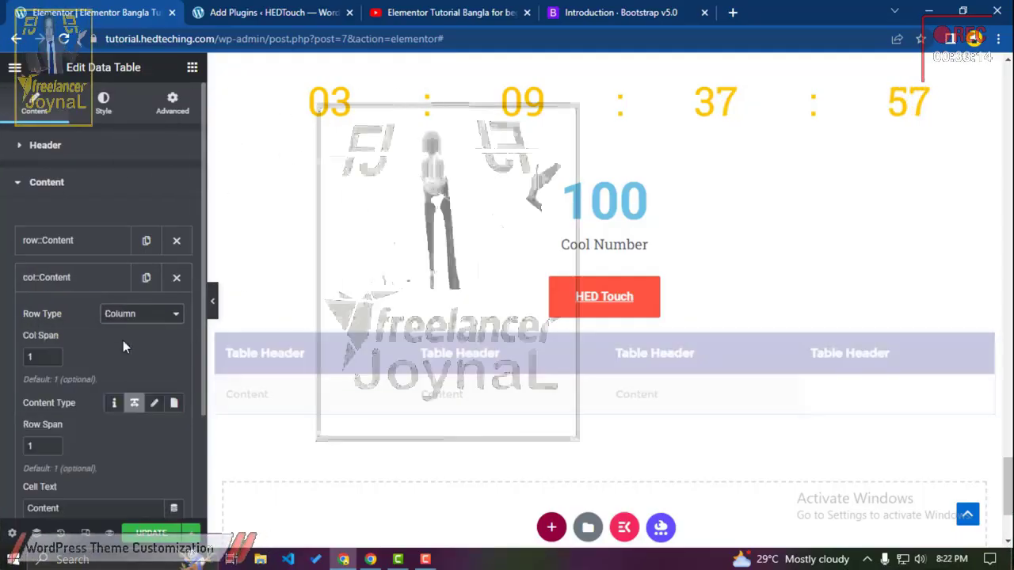
pyautogui.scroll(-3, 115, 333)
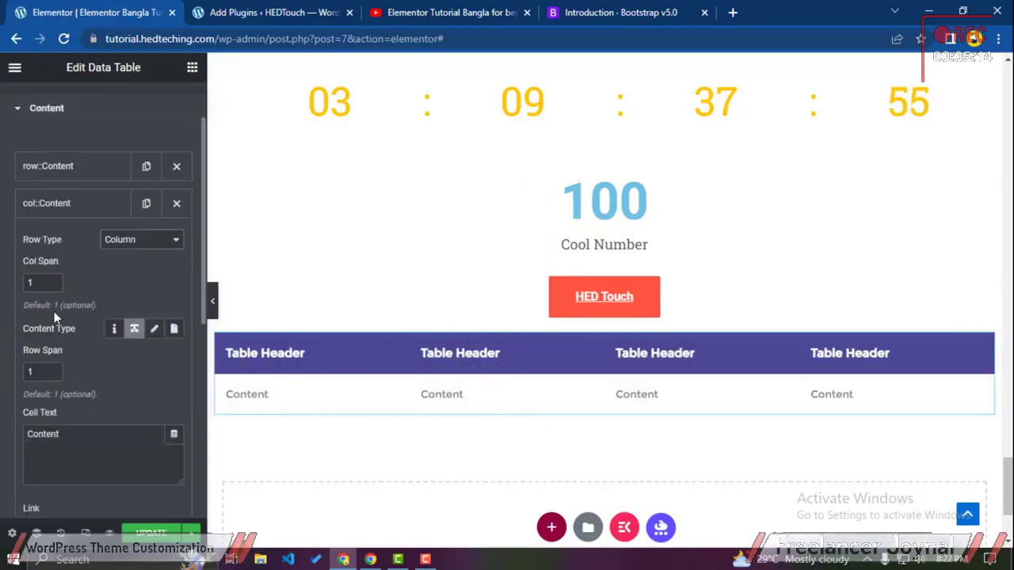
pyautogui.scroll(-2, 75, 363)
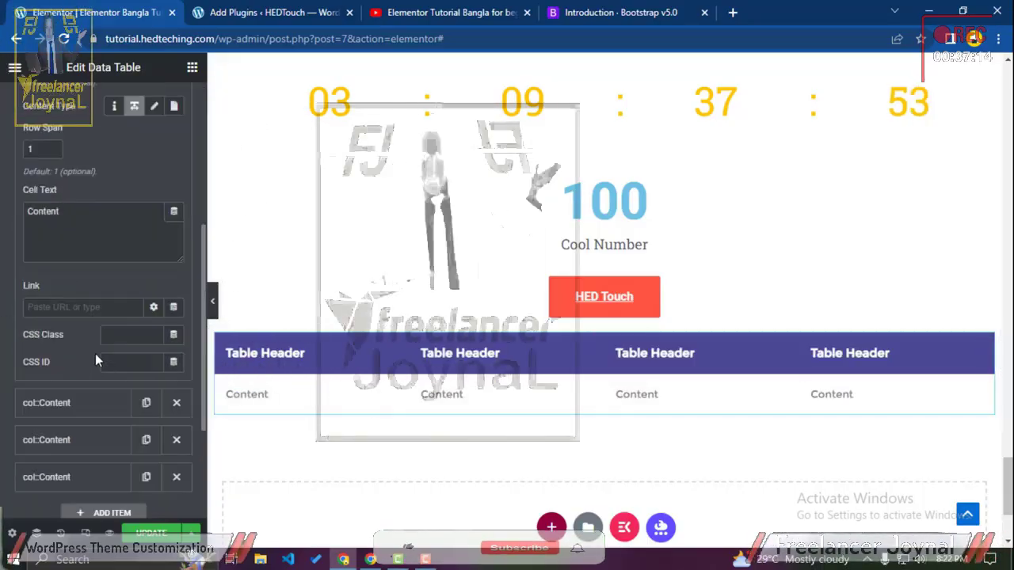
pyautogui.scroll(5, 87, 333)
pyautogui.click(84, 147)
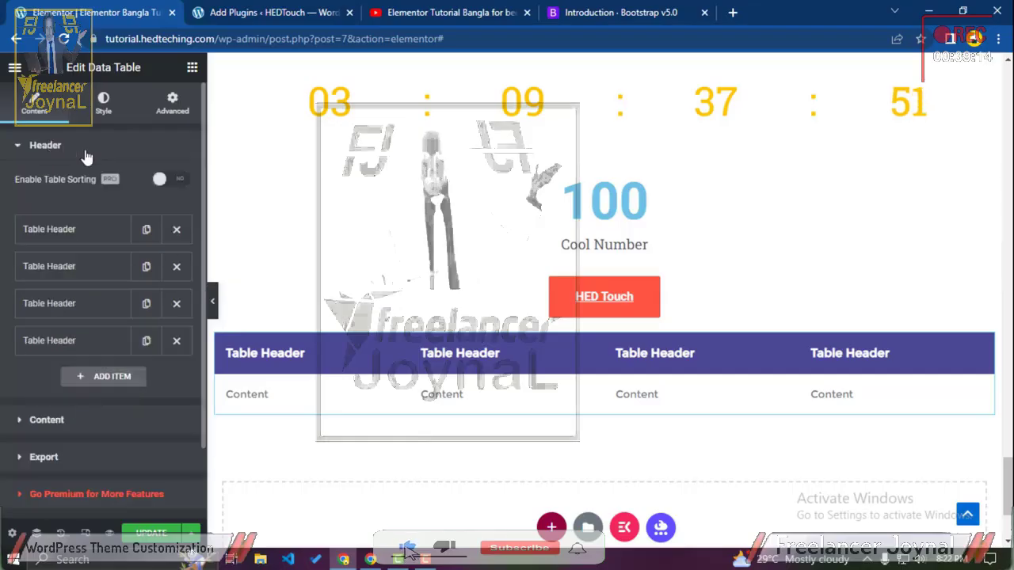
# Step: Open the Data Table's style settings and compare the table with the student table higher up the page
pyautogui.click(118, 102)
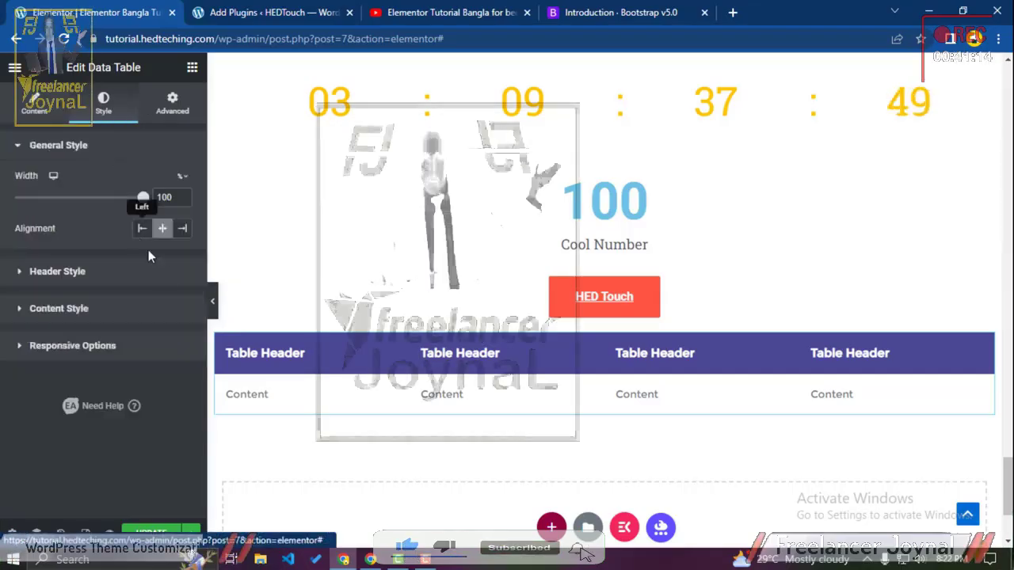
pyautogui.scroll(5, 423, 366)
pyautogui.scroll(6, 422, 366)
pyautogui.scroll(-7, 417, 425)
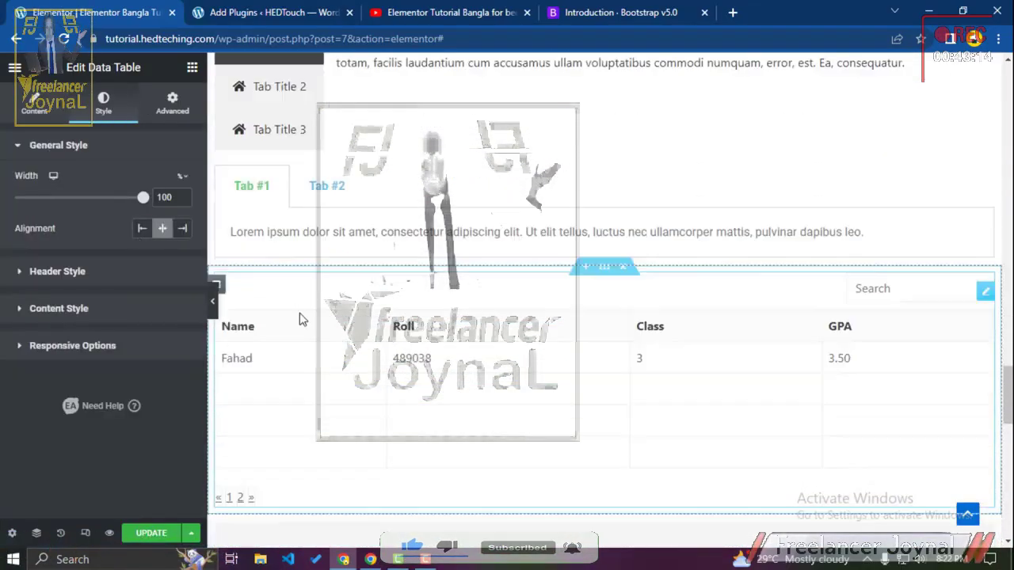
pyautogui.scroll(-10, 487, 309)
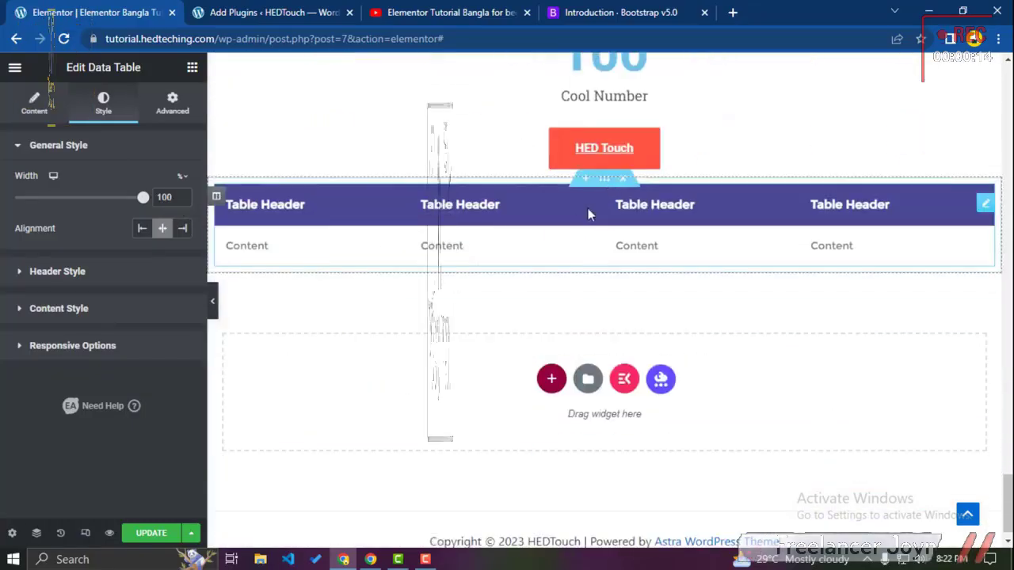
# Step: Set the Data Table's header background color to the bright red #FF271E
pyautogui.click(108, 272)
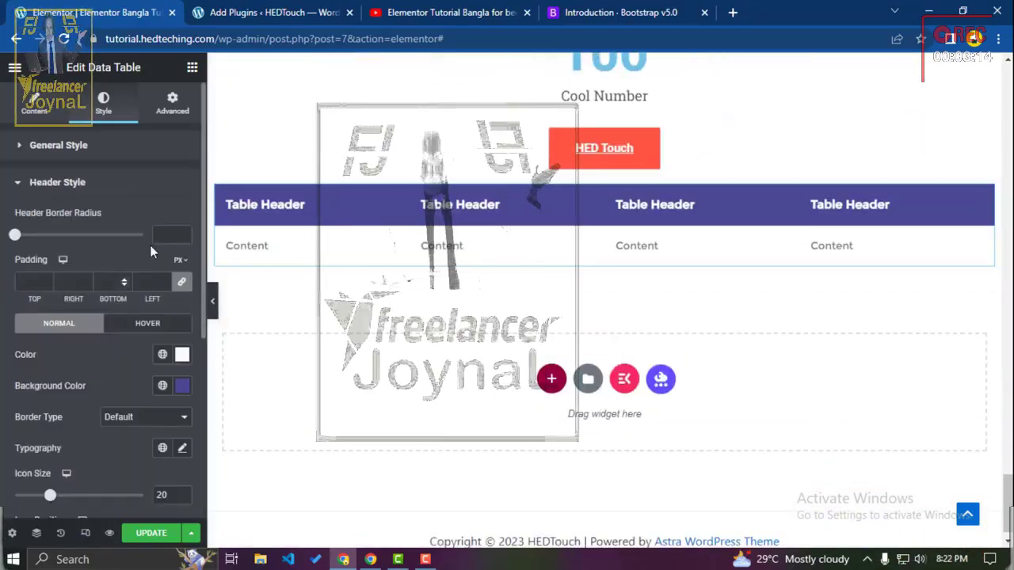
pyautogui.click(182, 386)
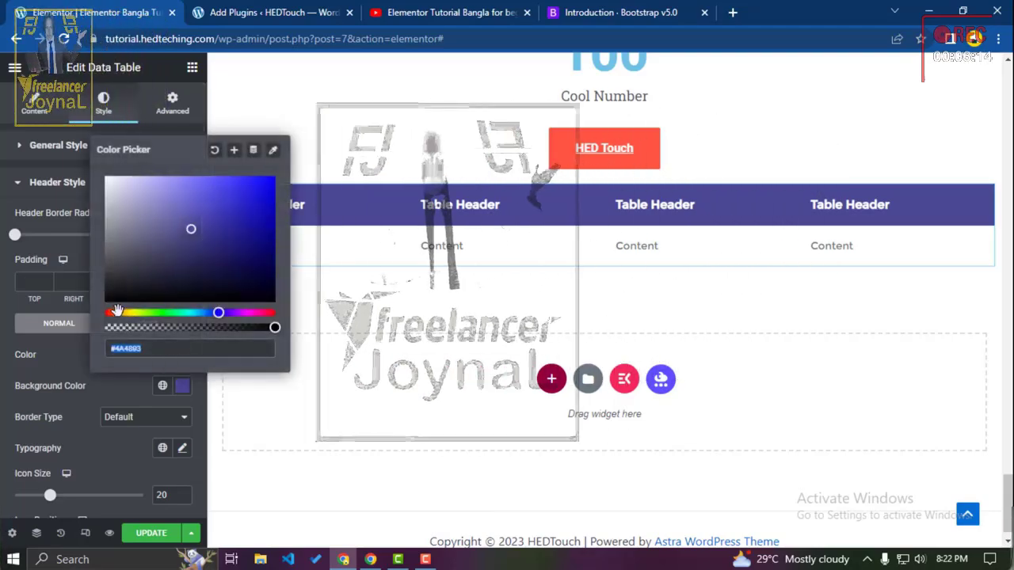
pyautogui.click(113, 313)
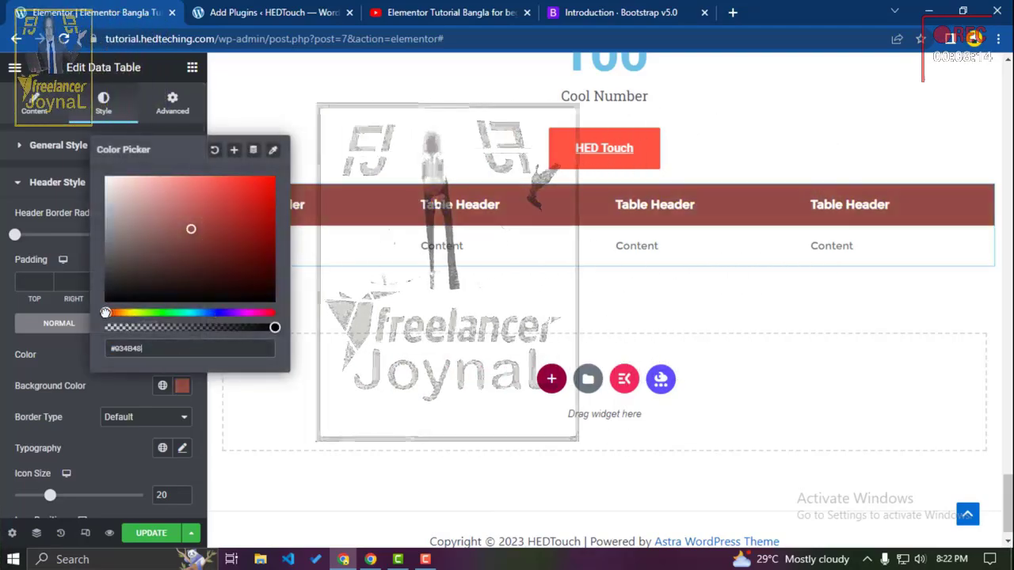
pyautogui.moveTo(191, 229); pyautogui.dragTo(255, 172)
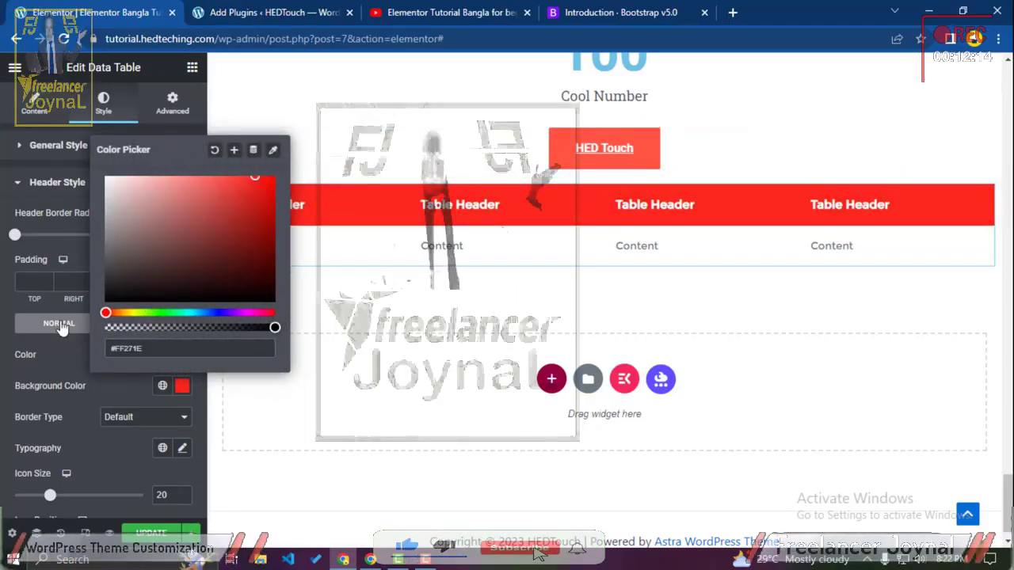
pyautogui.click(54, 383)
# Step: Give the Data Table's content cells a Solid border with a width of 1 on all sides
pyautogui.scroll(-2, 54, 384)
pyautogui.scroll(-1, 54, 387)
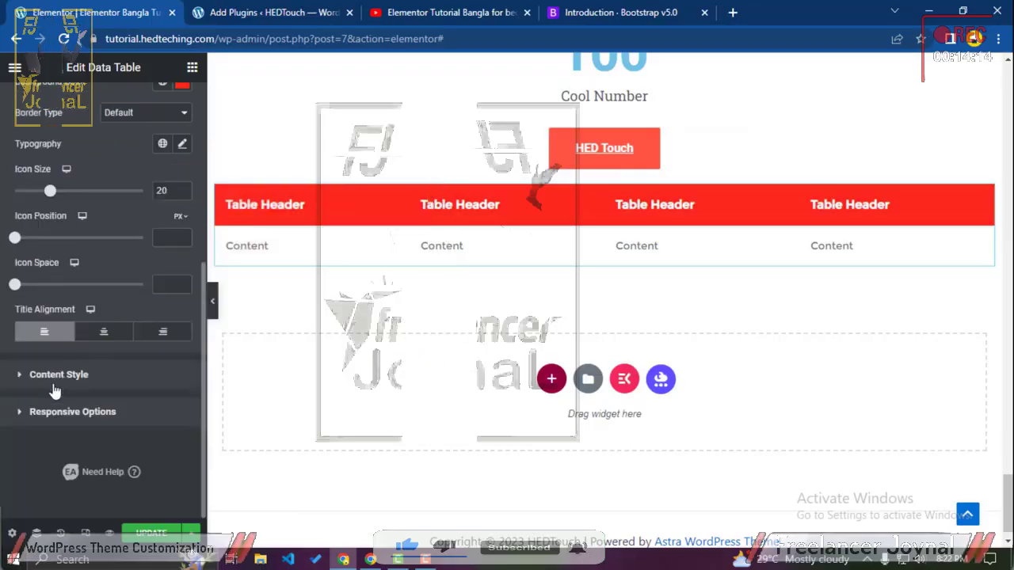
pyautogui.click(55, 380)
pyautogui.scroll(-2, 95, 340)
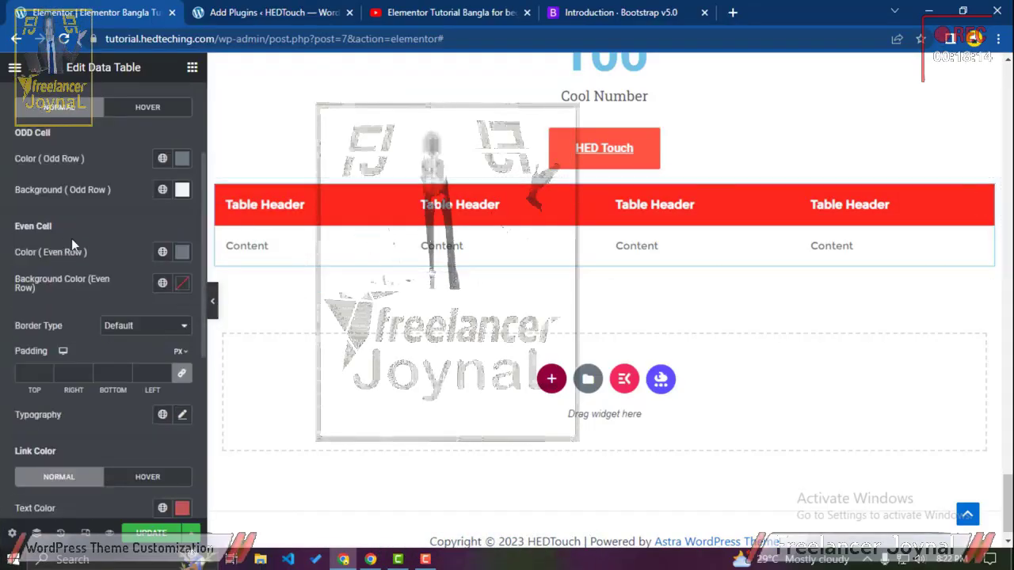
pyautogui.scroll(-2, 154, 282)
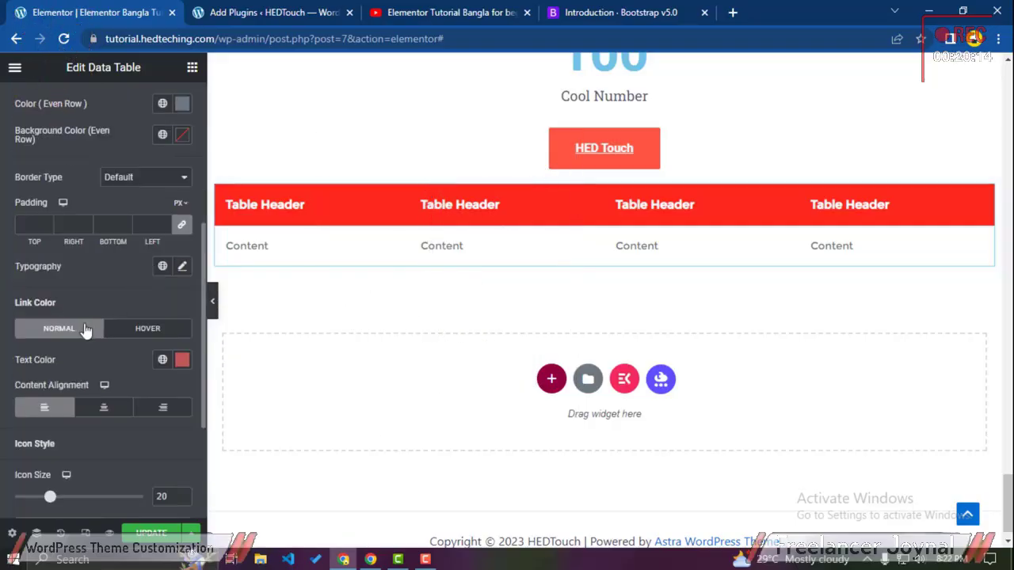
pyautogui.scroll(1, 92, 269)
pyautogui.click(145, 251)
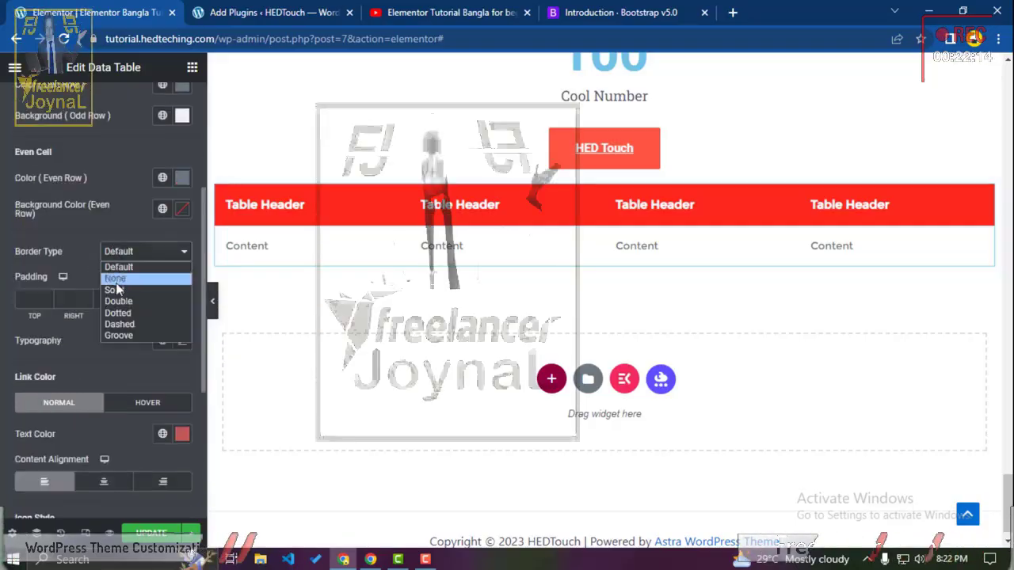
pyautogui.click(118, 289)
pyautogui.click(43, 297)
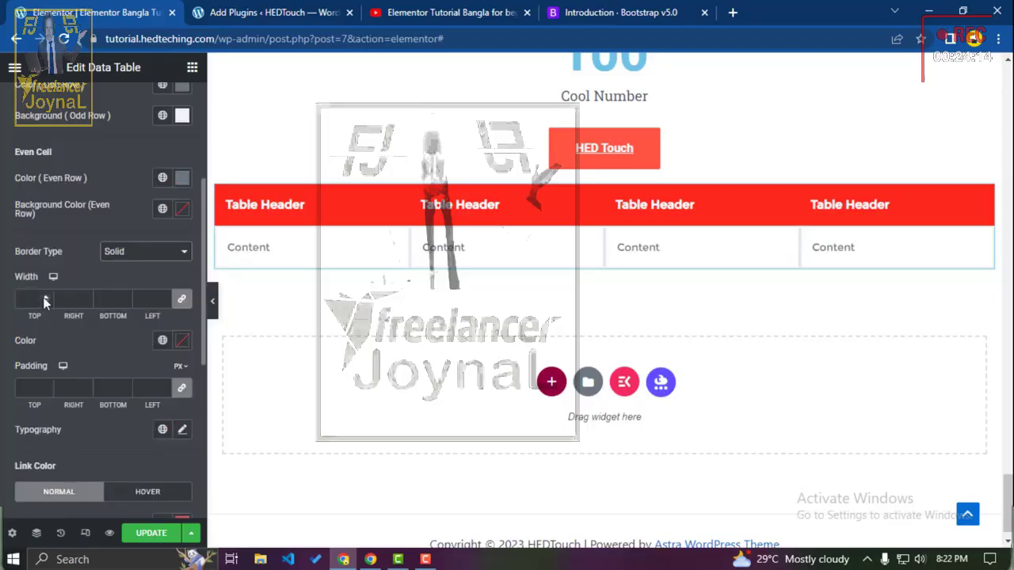
pyautogui.write('1')
# Step: Preview the bordered Data Table in the full-width page view
pyautogui.click(213, 299)
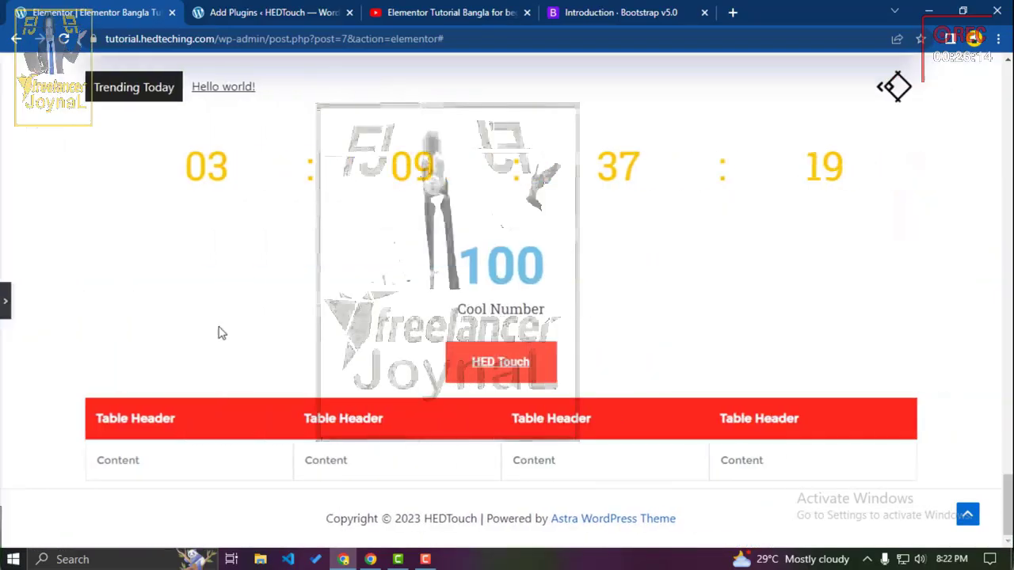
pyautogui.scroll(-3, 6, 320)
pyautogui.click(6, 313)
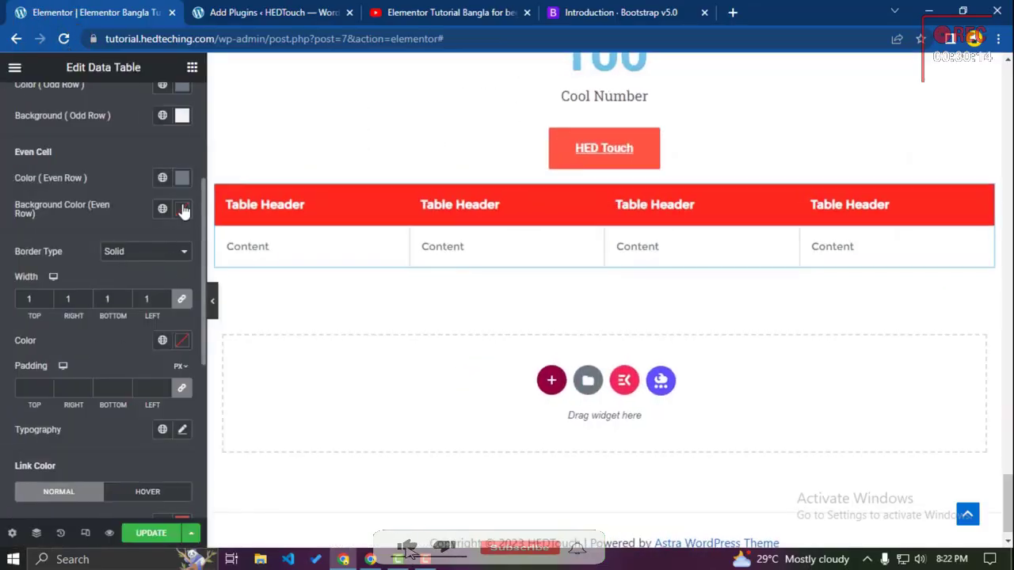
# Step: Set the border color of the Data Table's content cells to the bright red #FF0202
pyautogui.scroll(1, 165, 249)
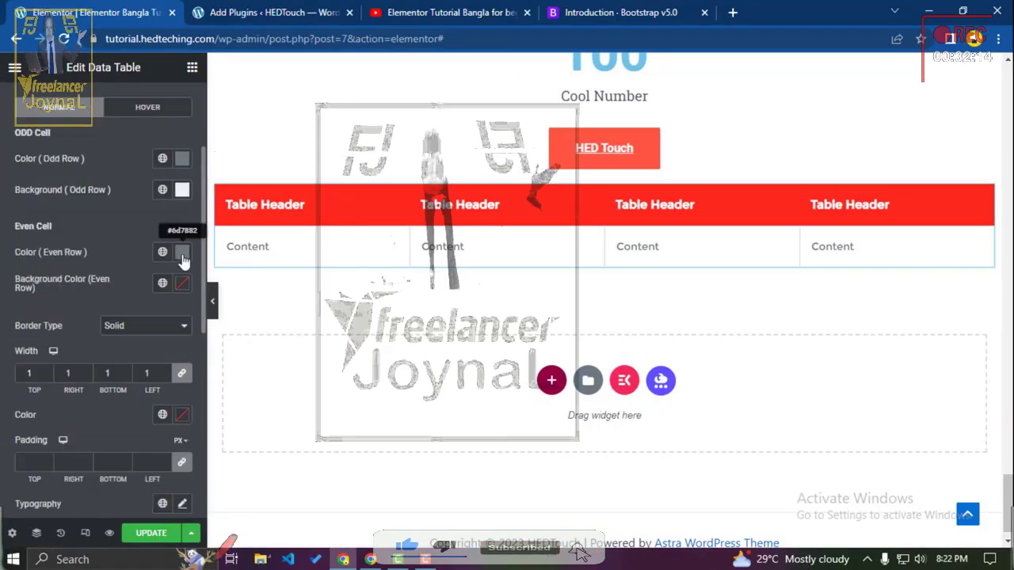
pyautogui.click(182, 414)
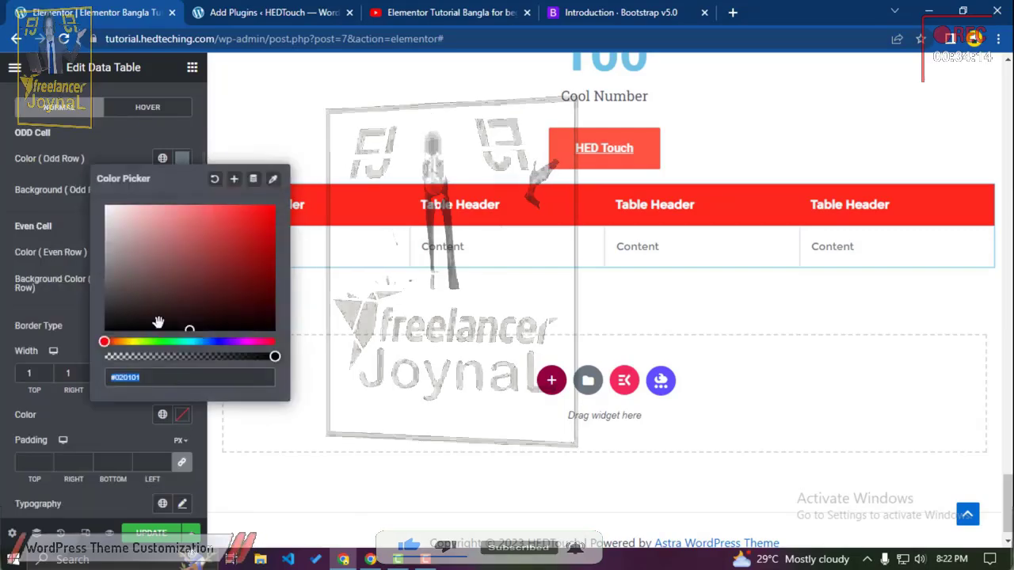
pyautogui.click(273, 216)
pyautogui.click(274, 206)
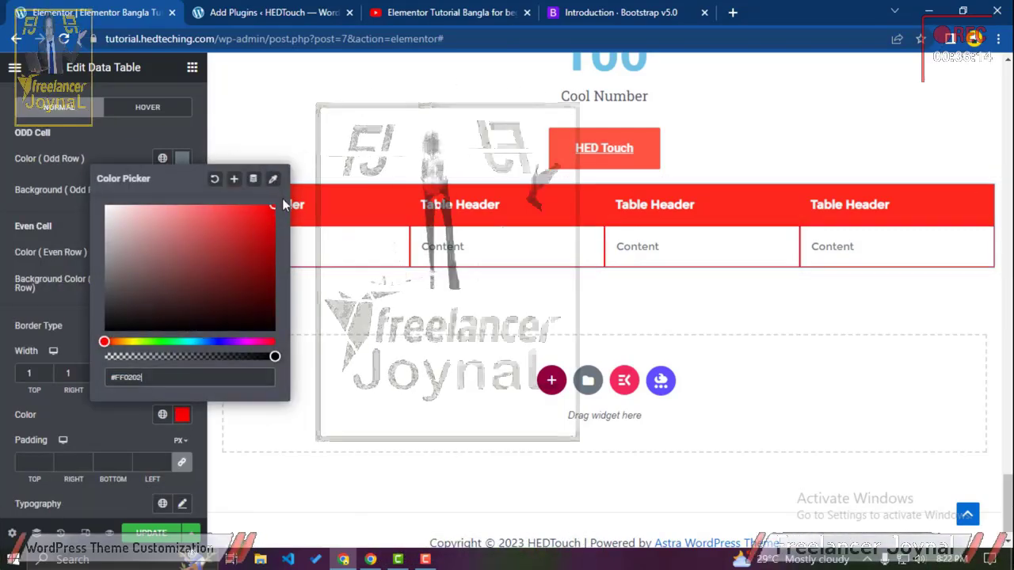
pyautogui.click(124, 400)
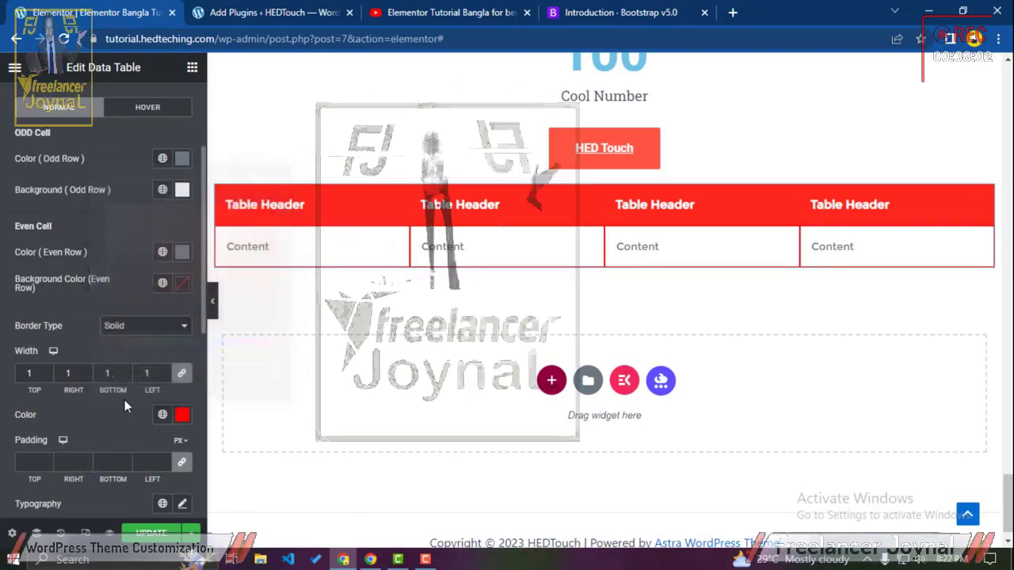
# Step: Preview the red-bordered Data Table in the full-width page view, then return to the editing view
pyautogui.click(213, 299)
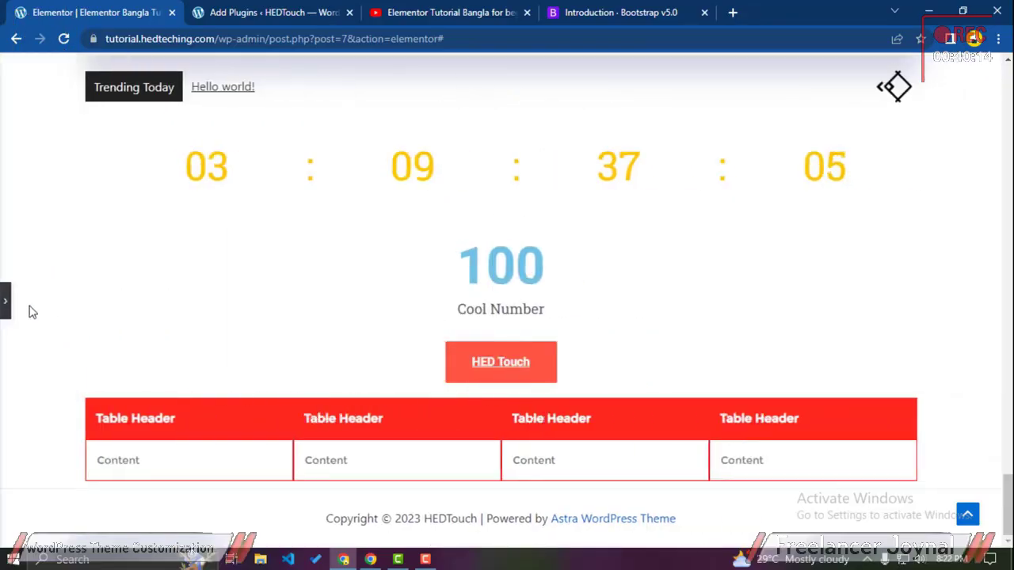
pyautogui.scroll(-3, 4, 292)
pyautogui.click(4, 292)
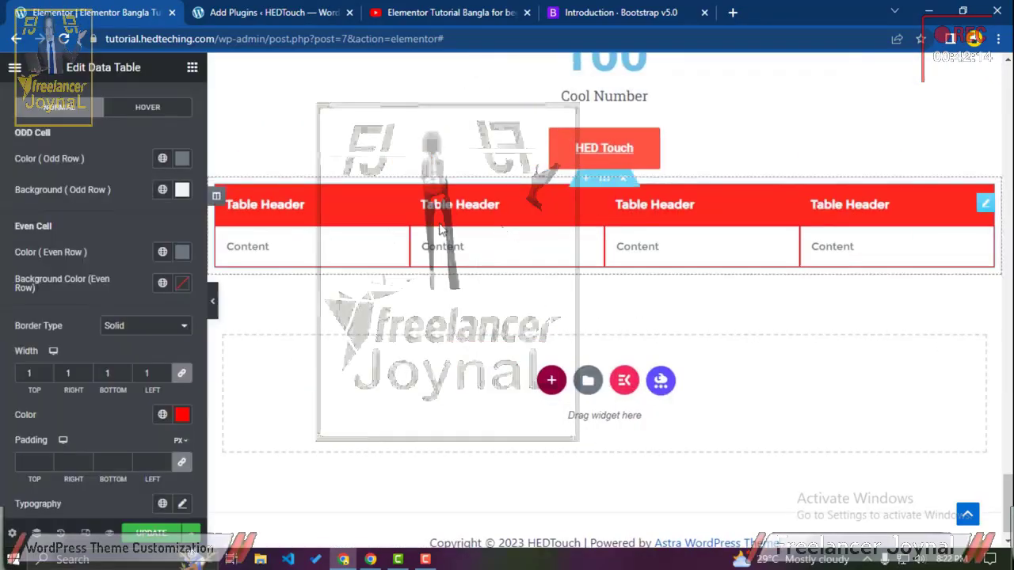
pyautogui.scroll(-1, 446, 253)
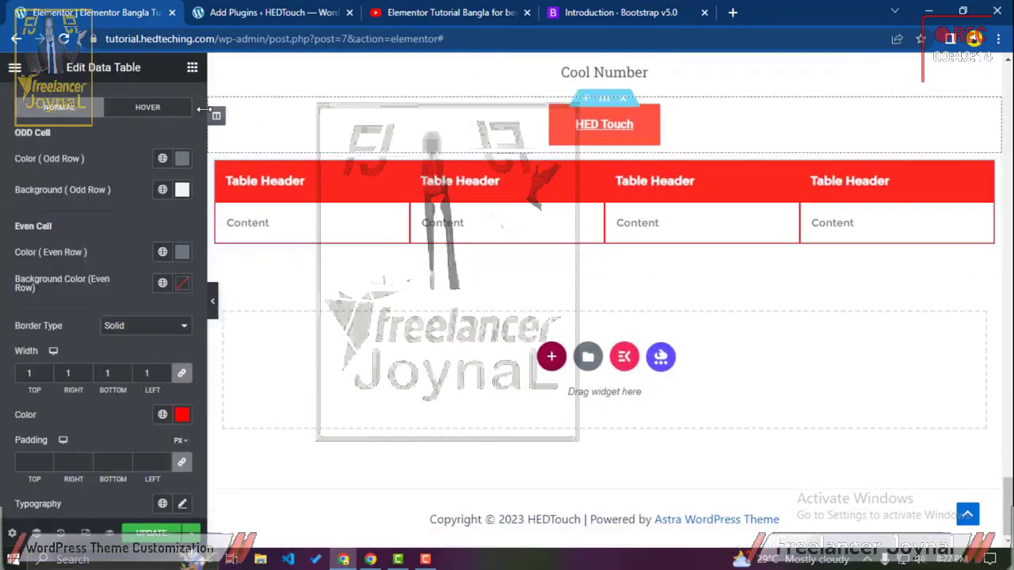
# Step: Return to the widget list and compare the student table higher up the page with the styled Data Table
pyautogui.click(192, 70)
pyautogui.scroll(10, 317, 227)
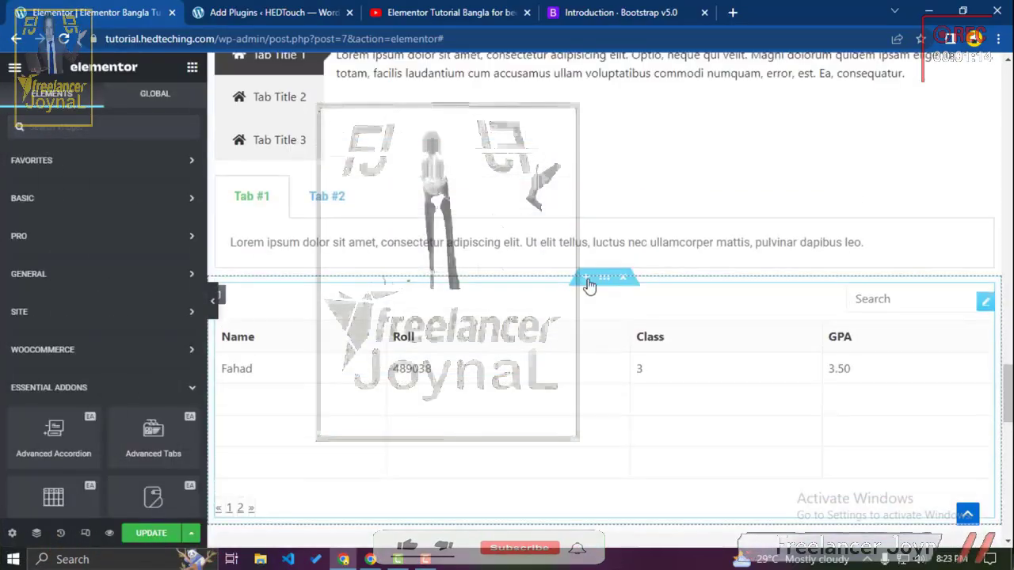
pyautogui.scroll(-10, 589, 301)
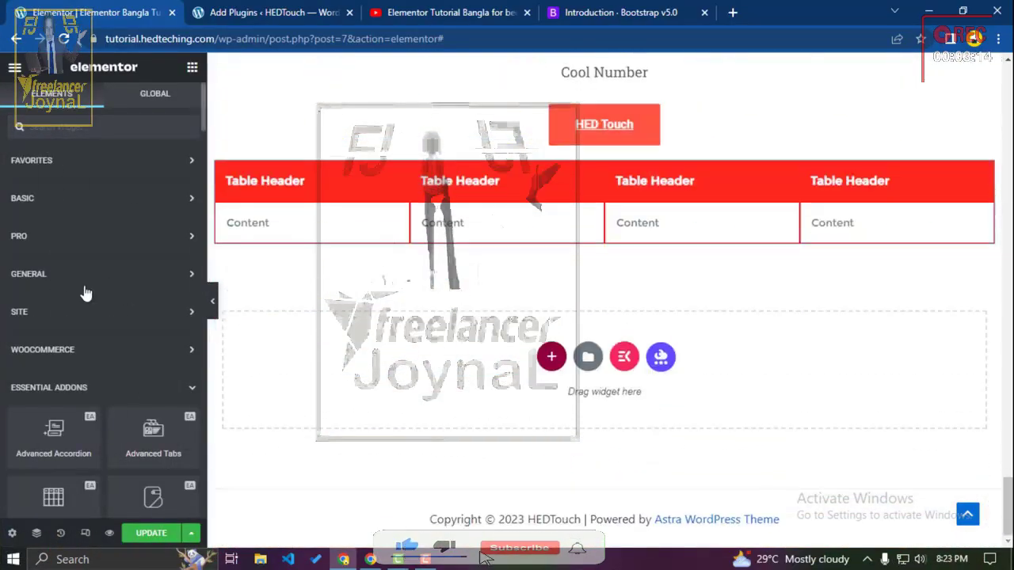
# Step: Add the Essential Addons Dual Color Heading widget in a new section below the table
pyautogui.scroll(-6, 86, 294)
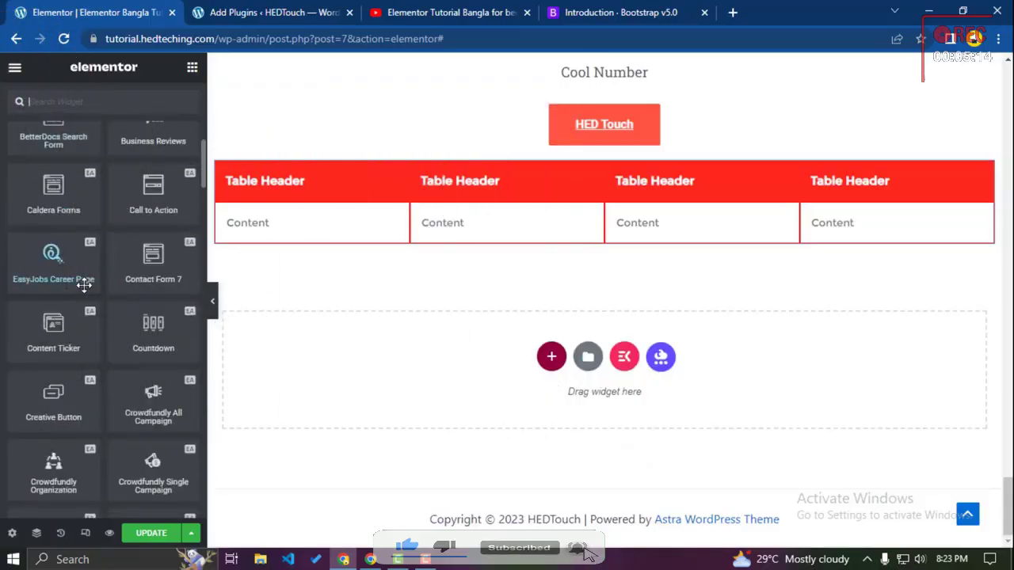
pyautogui.scroll(-2, 84, 285)
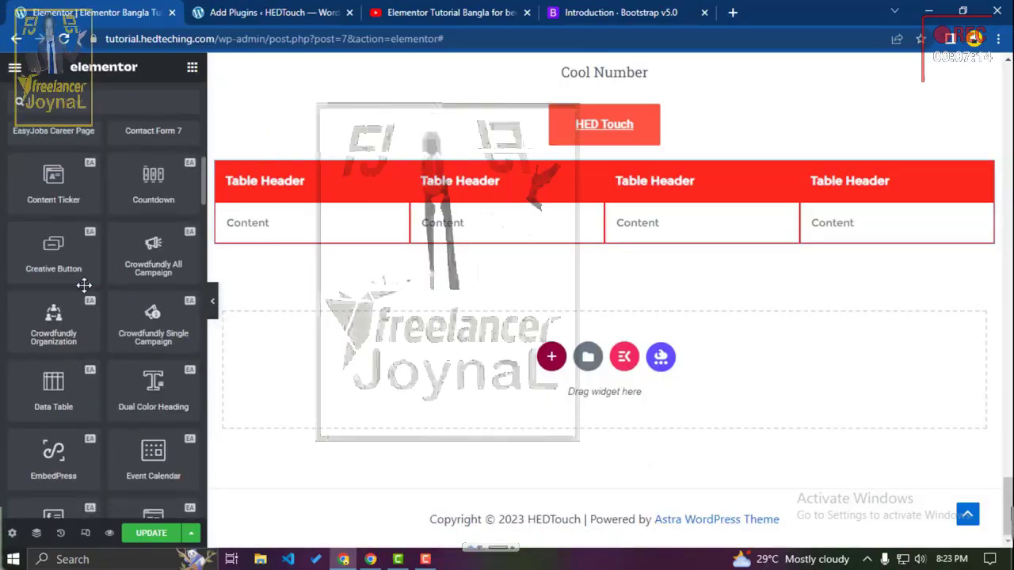
pyautogui.scroll(-1, 84, 285)
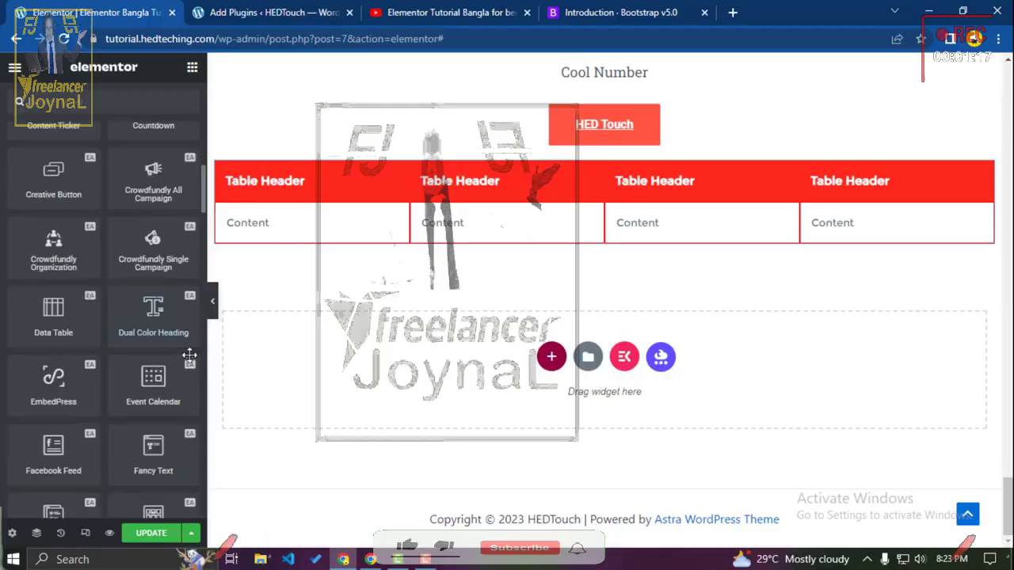
pyautogui.moveTo(189, 355); pyautogui.dragTo(380, 403)
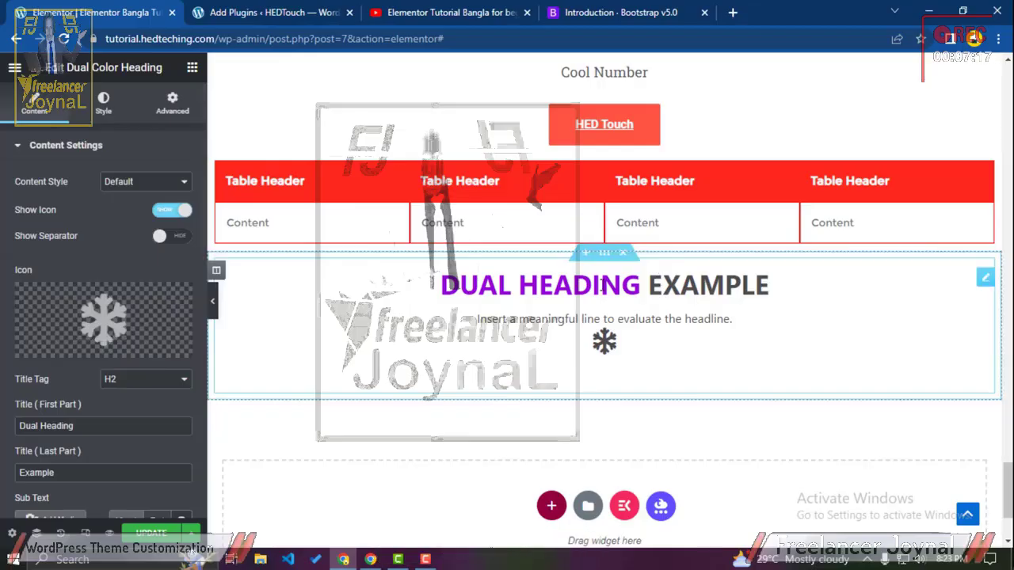
# Step: Set the main title color of the dual color heading to red, #FF0000
pyautogui.scroll(2, 603, 284)
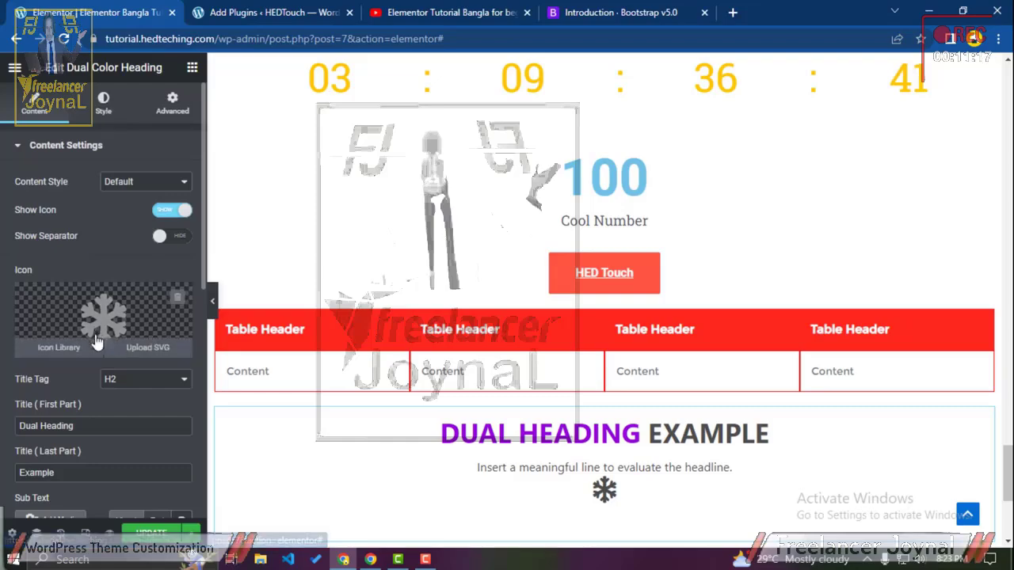
pyautogui.scroll(-2, 99, 237)
pyautogui.scroll(3, 93, 214)
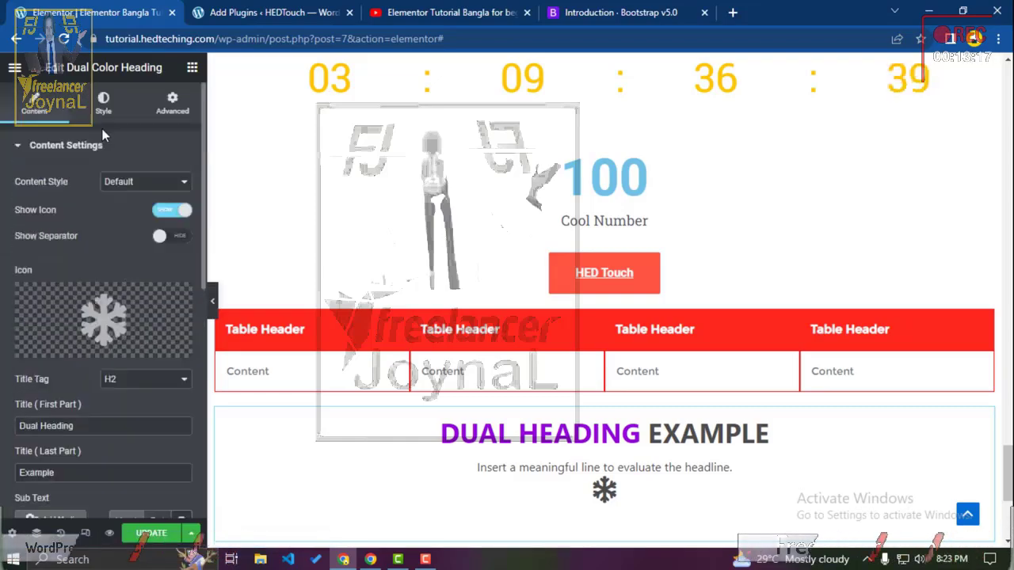
pyautogui.click(103, 103)
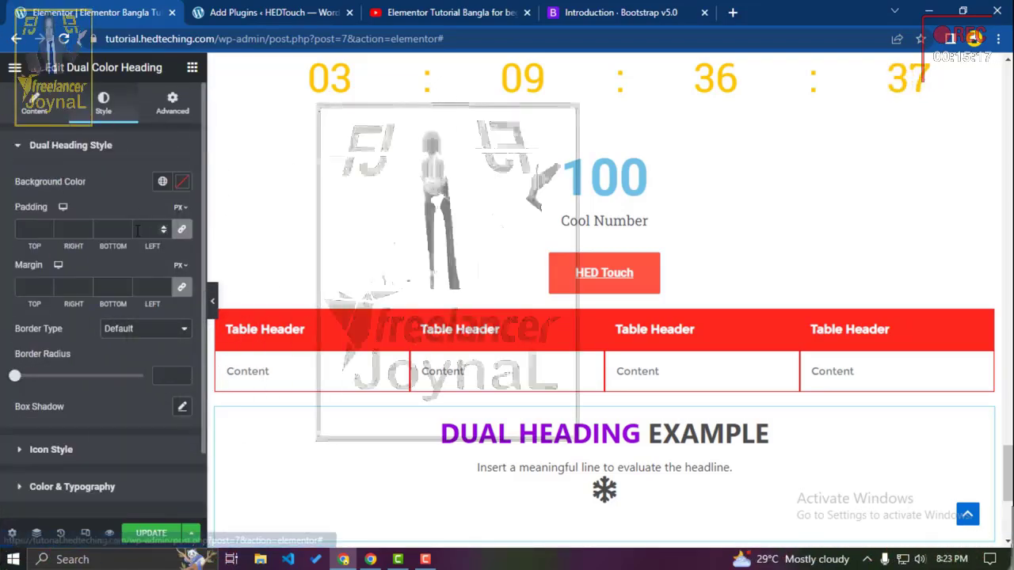
pyautogui.scroll(-2, 68, 332)
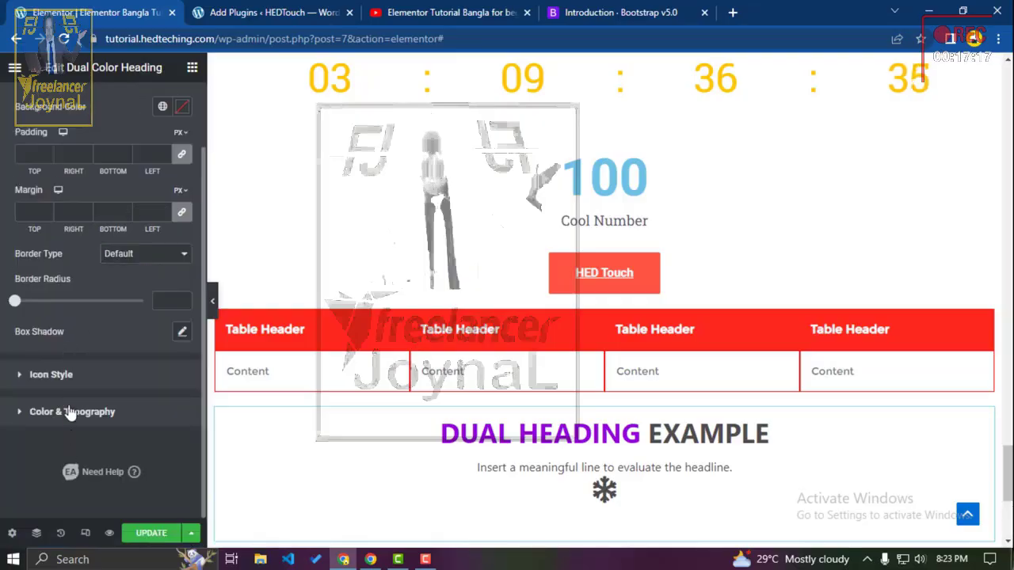
pyautogui.click(96, 349)
pyautogui.scroll(-1, 84, 392)
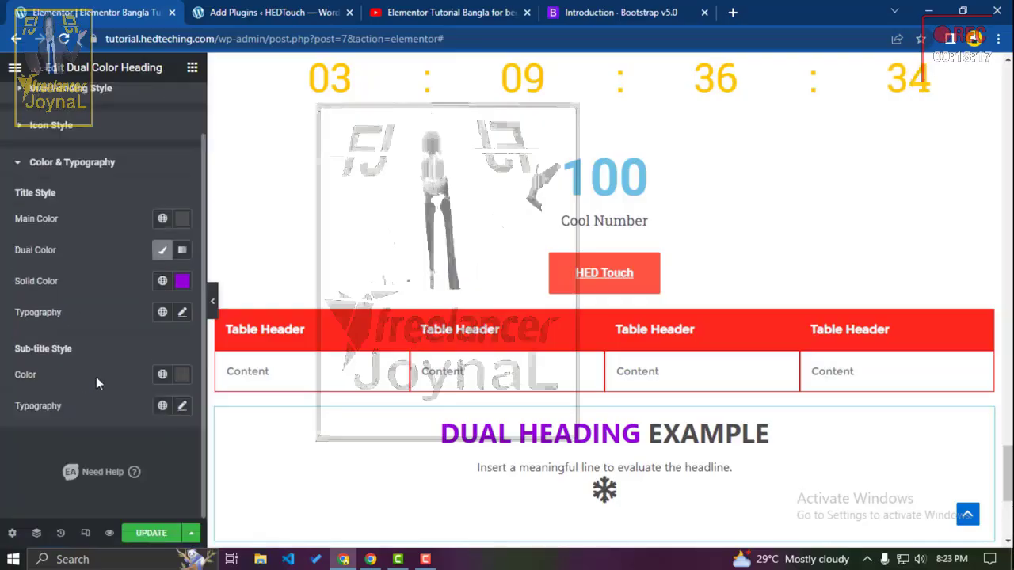
pyautogui.click(182, 219)
pyautogui.moveTo(272, 278); pyautogui.dragTo(223, 282)
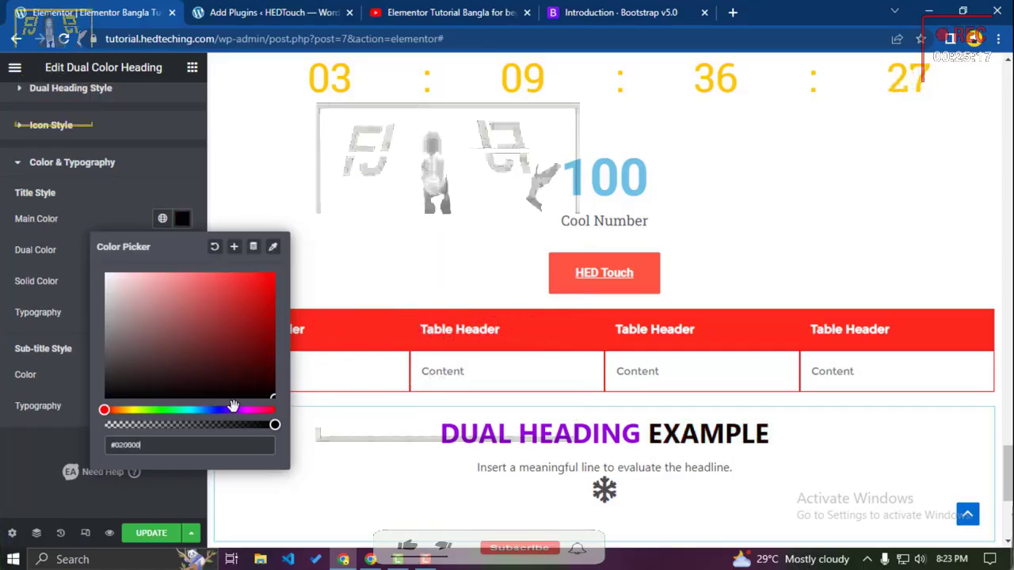
pyautogui.moveTo(238, 410)
pyautogui.mouseDown()
pyautogui.moveTo(257, 410)
pyautogui.moveTo(234, 409)
pyautogui.mouseUp()
pyautogui.click(275, 273)
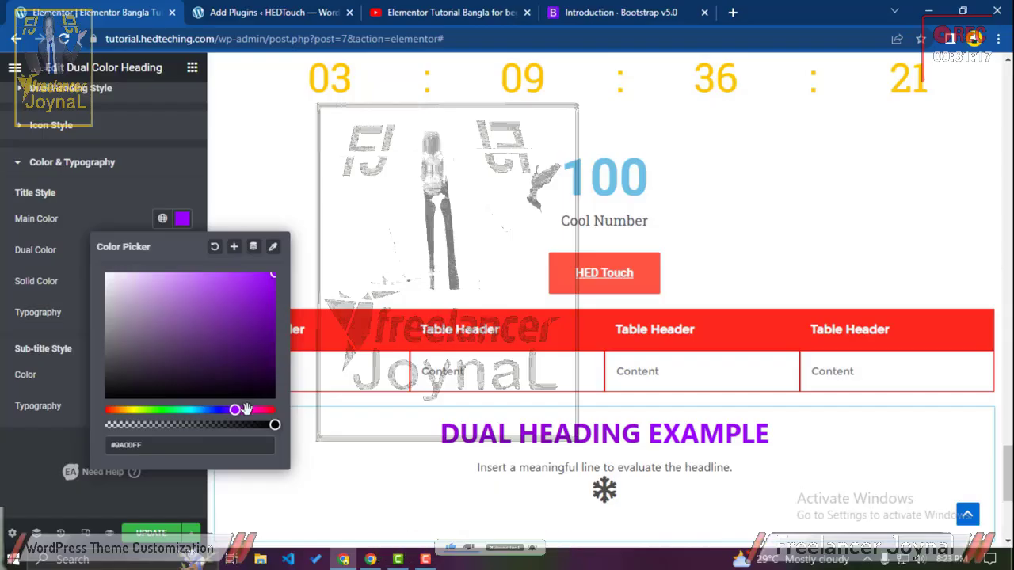
pyautogui.moveTo(171, 411); pyautogui.dragTo(265, 412)
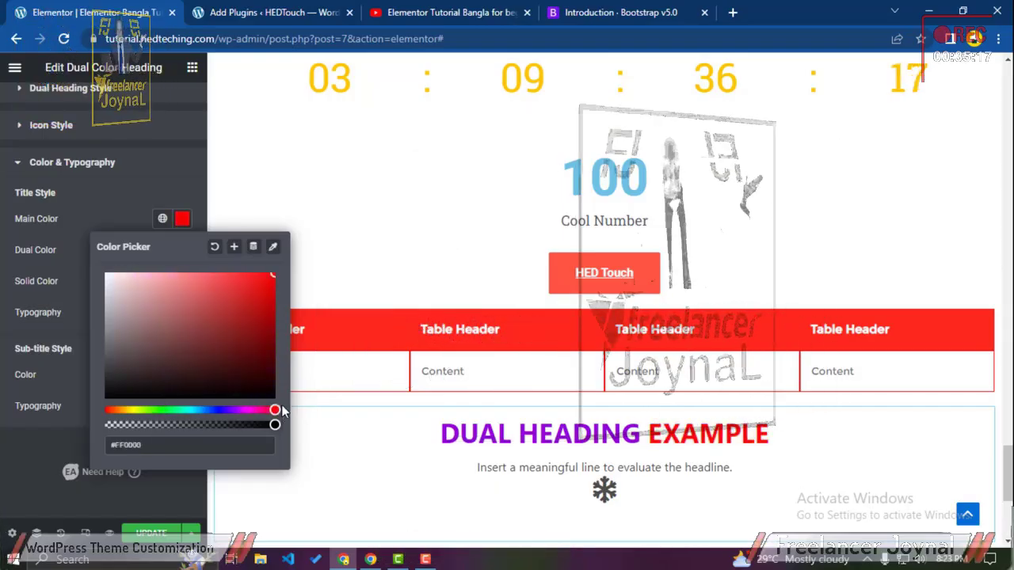
pyautogui.click(122, 208)
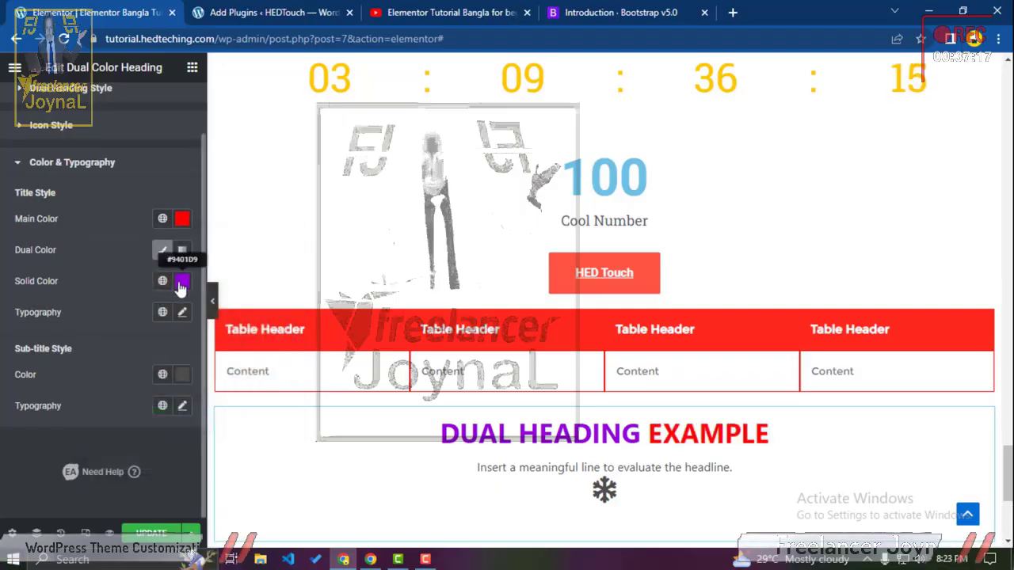
# Step: Change the solid color of the heading's first title part to a dark green, about #24A110
pyautogui.click(181, 282)
pyautogui.click(160, 474)
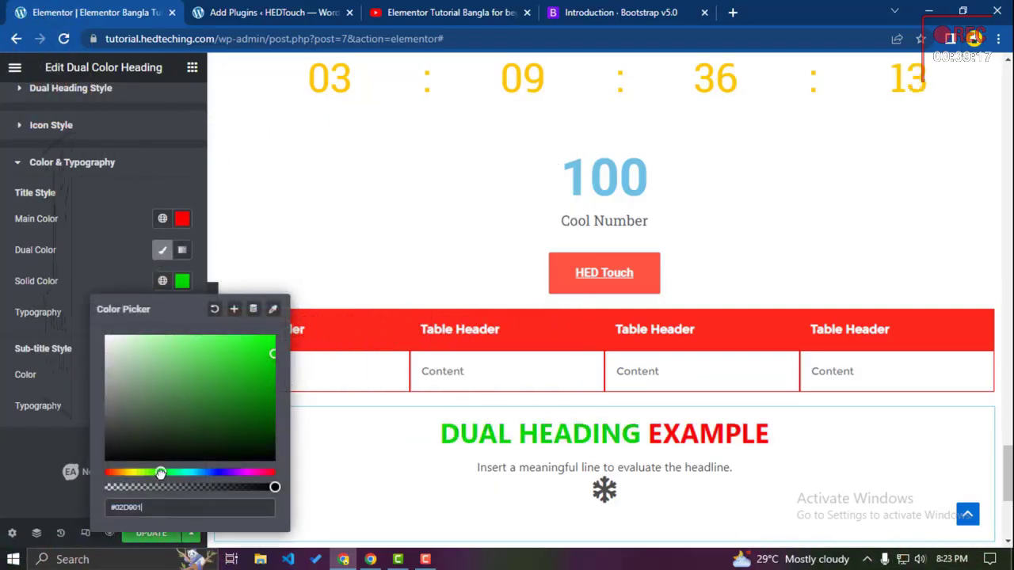
pyautogui.moveTo(160, 474); pyautogui.dragTo(158, 473)
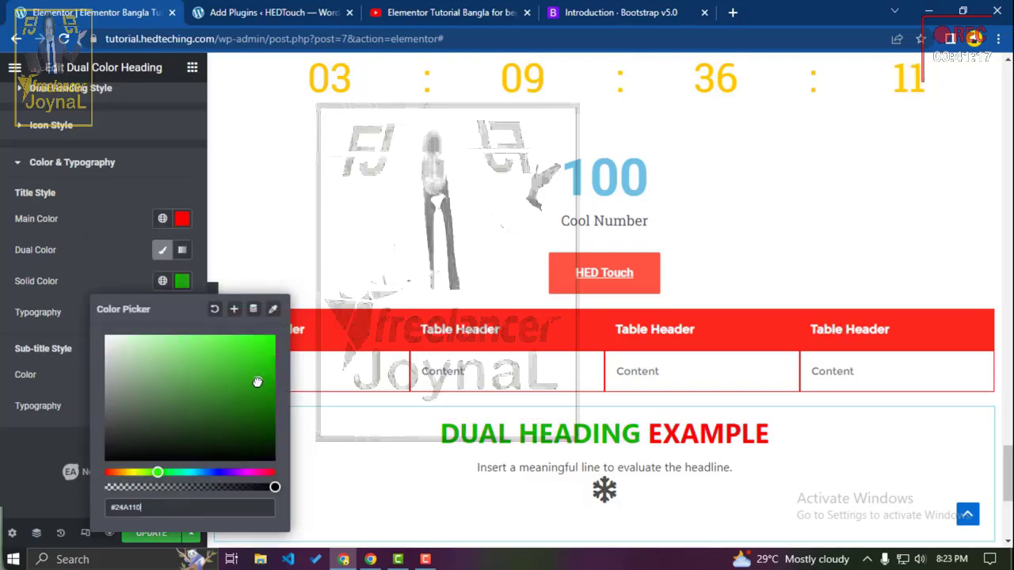
pyautogui.click(163, 250)
pyautogui.scroll(-2, 294, 436)
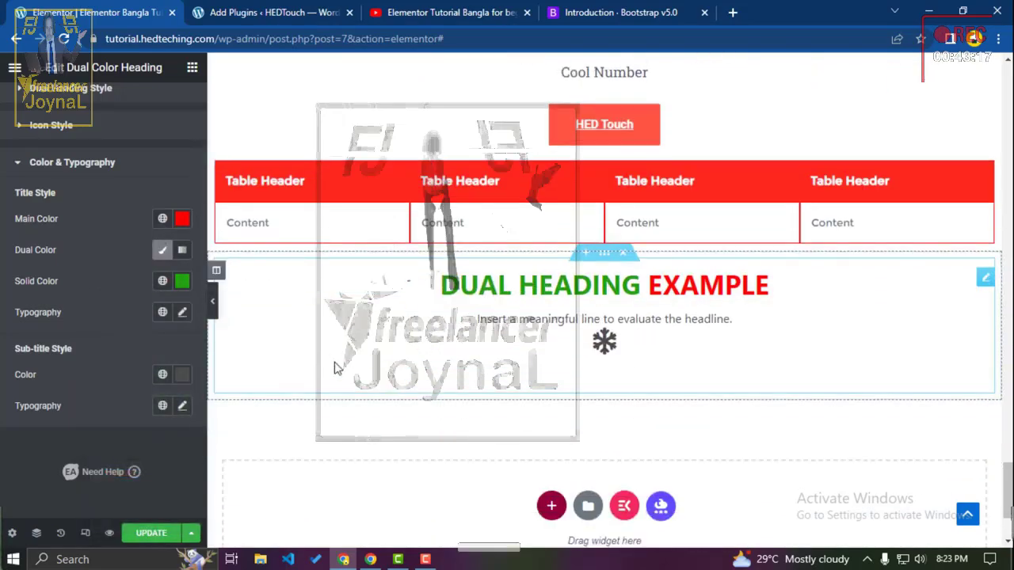
# Step: Set the sub-title color of the dual color heading to black
pyautogui.click(182, 375)
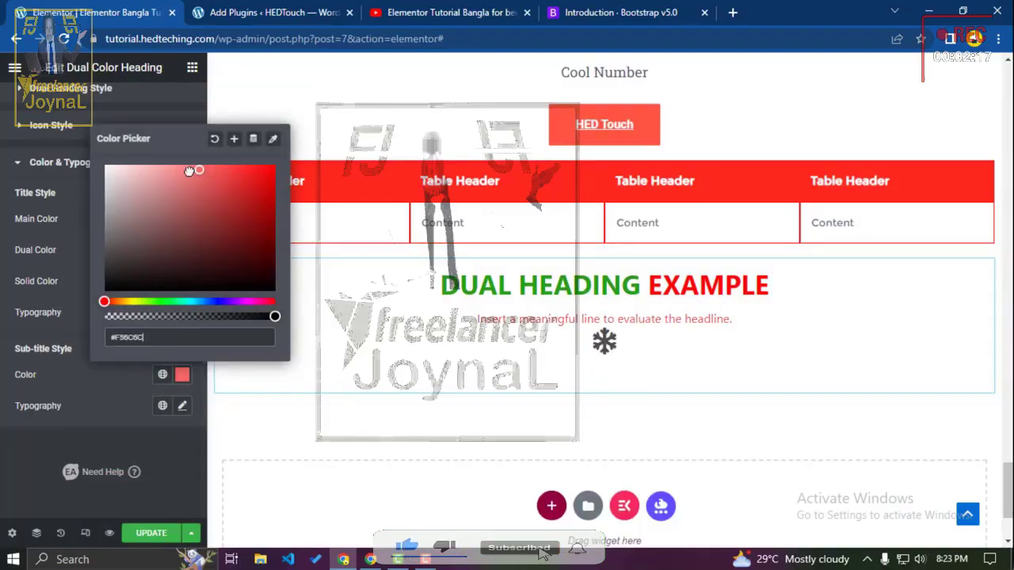
pyautogui.moveTo(251, 204); pyautogui.dragTo(111, 290)
pyautogui.click(92, 396)
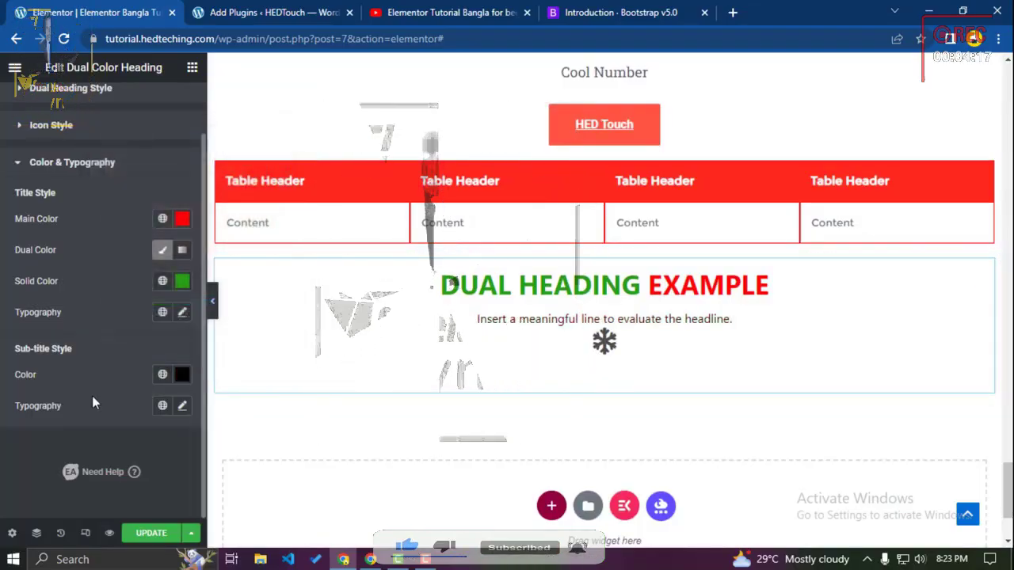
# Step: Set the color of the dual color heading's snowflake icon to blue, #036BFF
pyautogui.scroll(1, 140, 218)
pyautogui.click(119, 182)
pyautogui.click(181, 265)
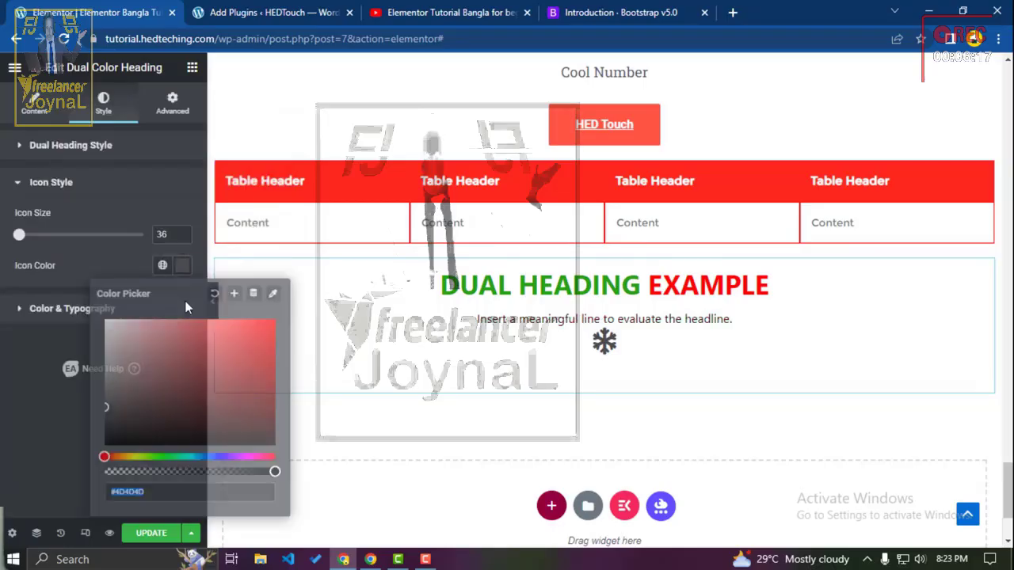
pyautogui.moveTo(225, 458); pyautogui.dragTo(206, 457)
pyautogui.click(247, 338)
pyautogui.moveTo(261, 329); pyautogui.dragTo(271, 317)
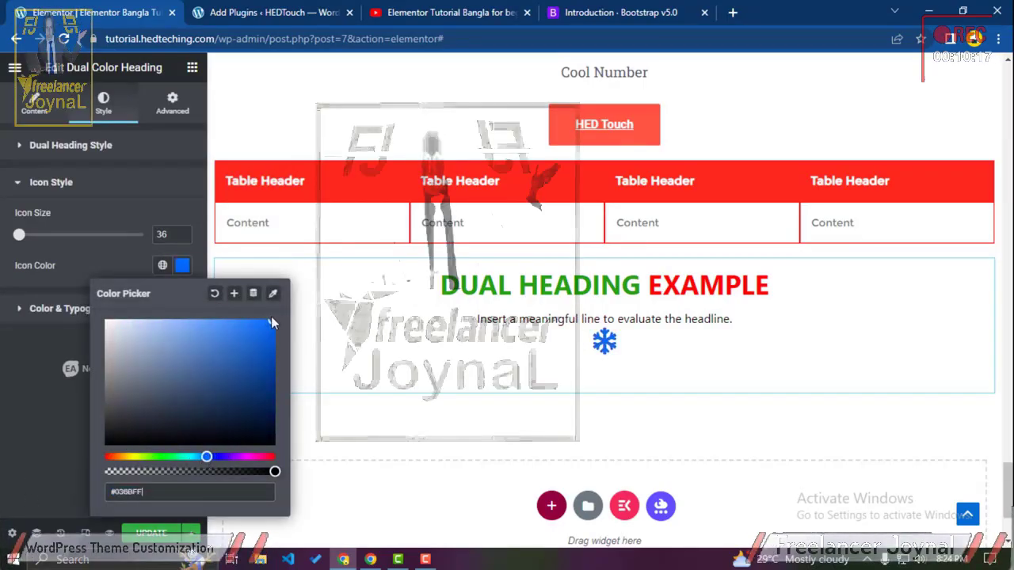
# Step: Add the Essential Addons Event Calendar widget in a new section below the dual color heading
pyautogui.click(192, 67)
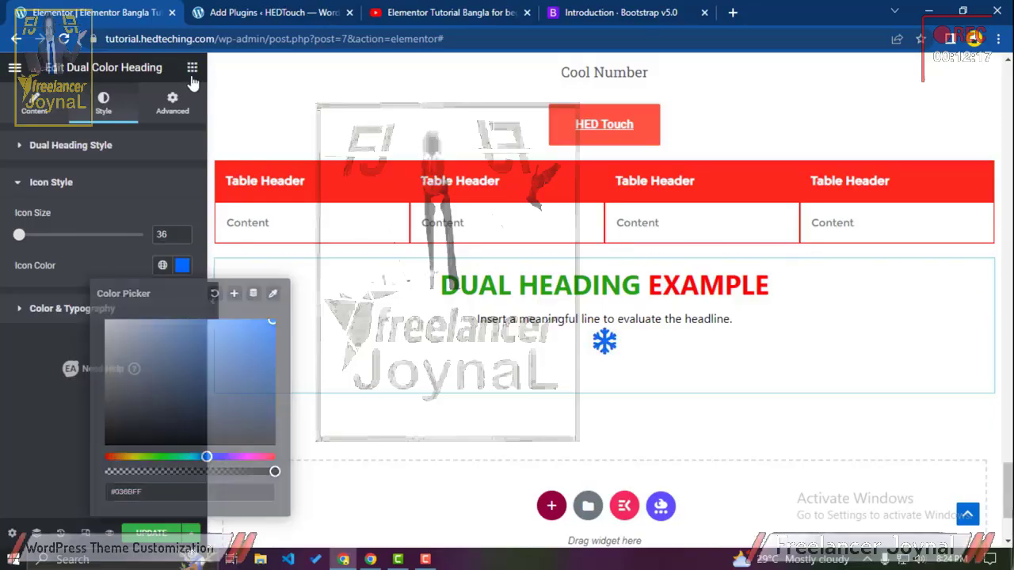
pyautogui.click(192, 67)
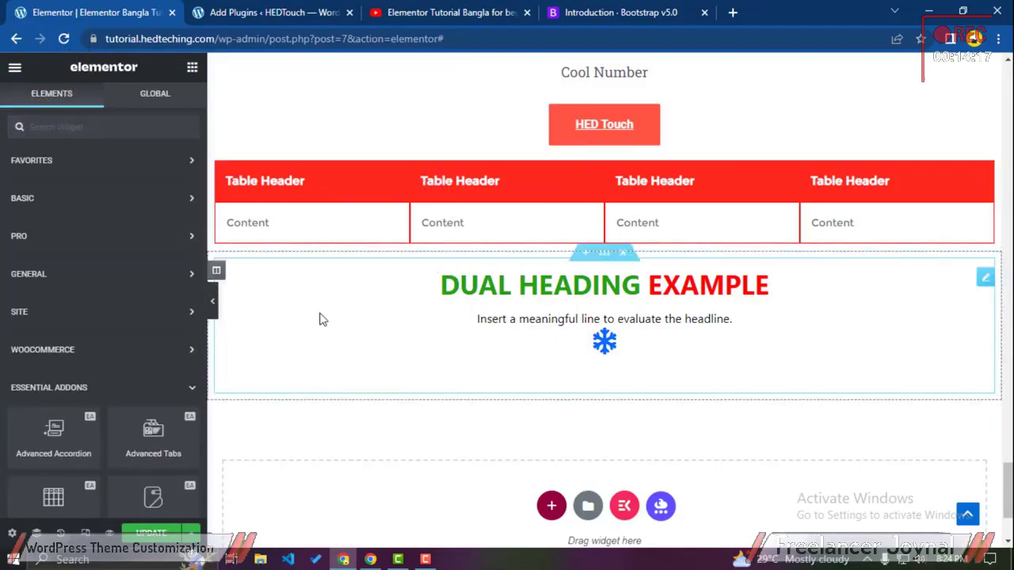
pyautogui.scroll(-4, 106, 331)
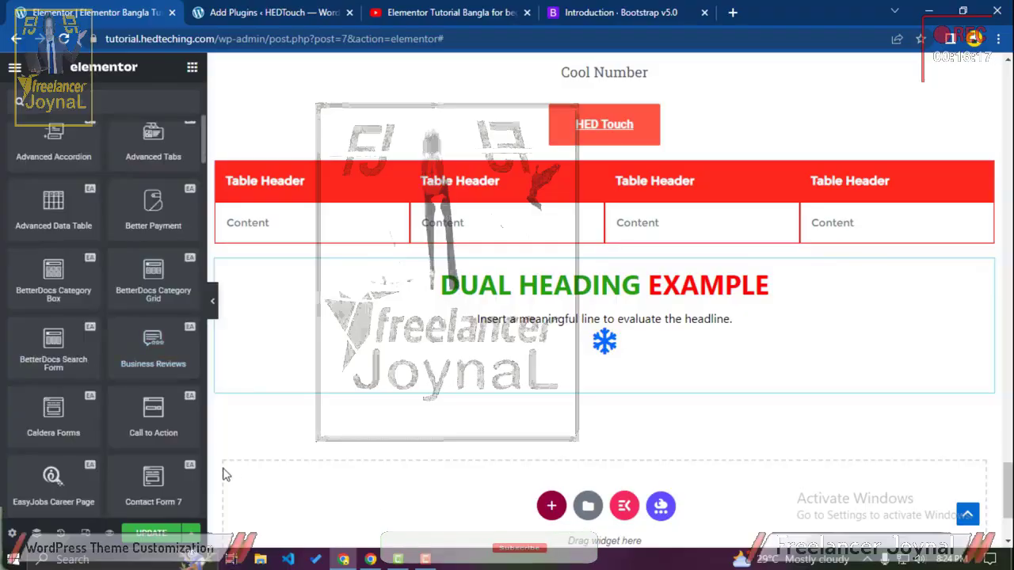
pyautogui.scroll(-1, 223, 474)
pyautogui.scroll(-3, 141, 468)
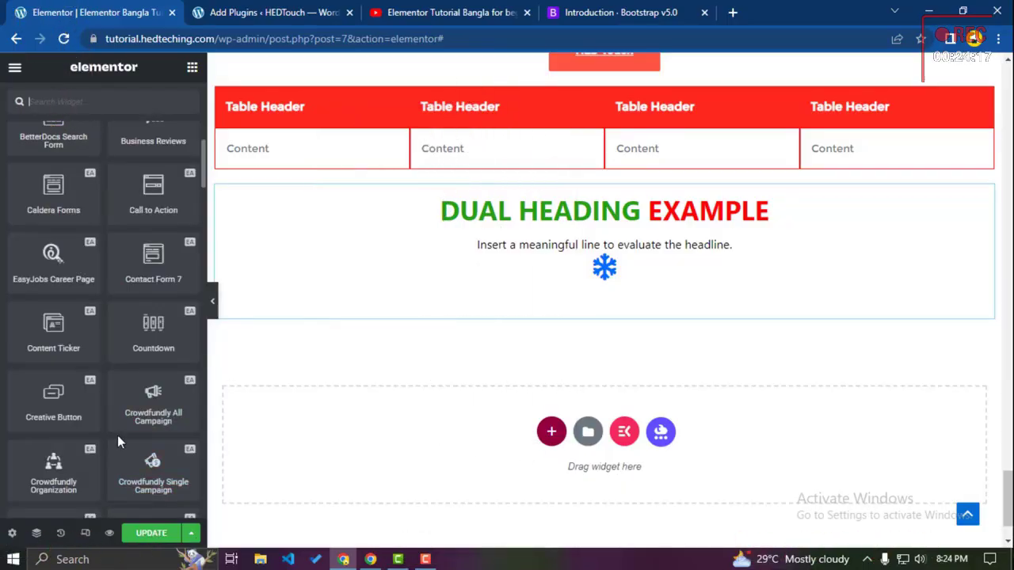
pyautogui.scroll(-1, 119, 437)
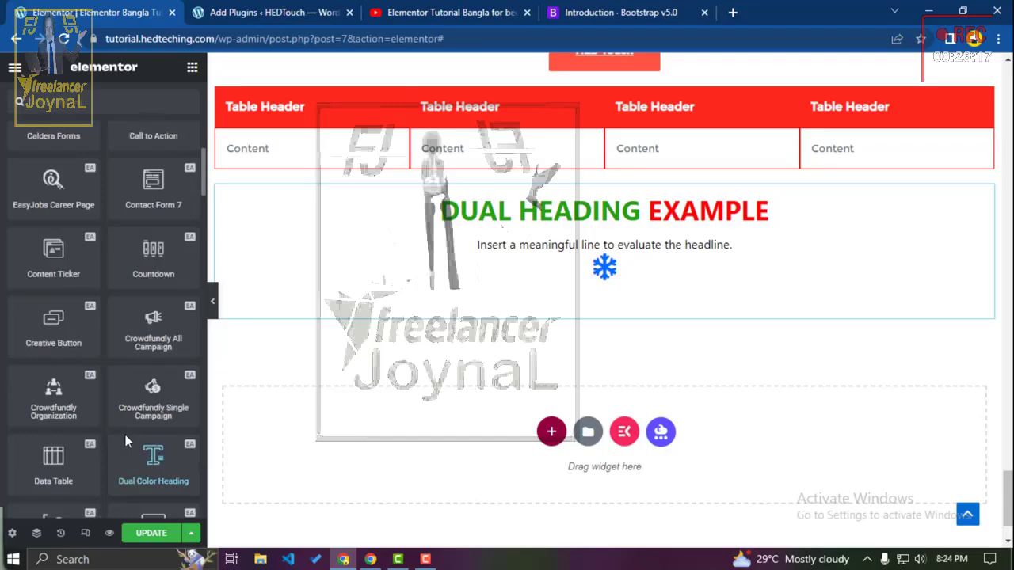
pyautogui.scroll(-2, 145, 384)
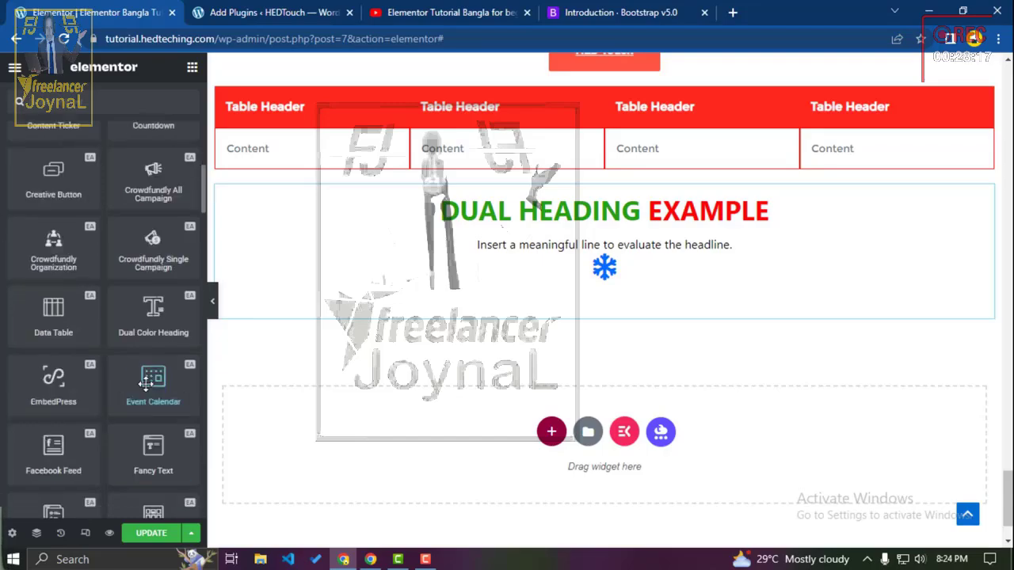
pyautogui.moveTo(161, 380); pyautogui.dragTo(371, 455)
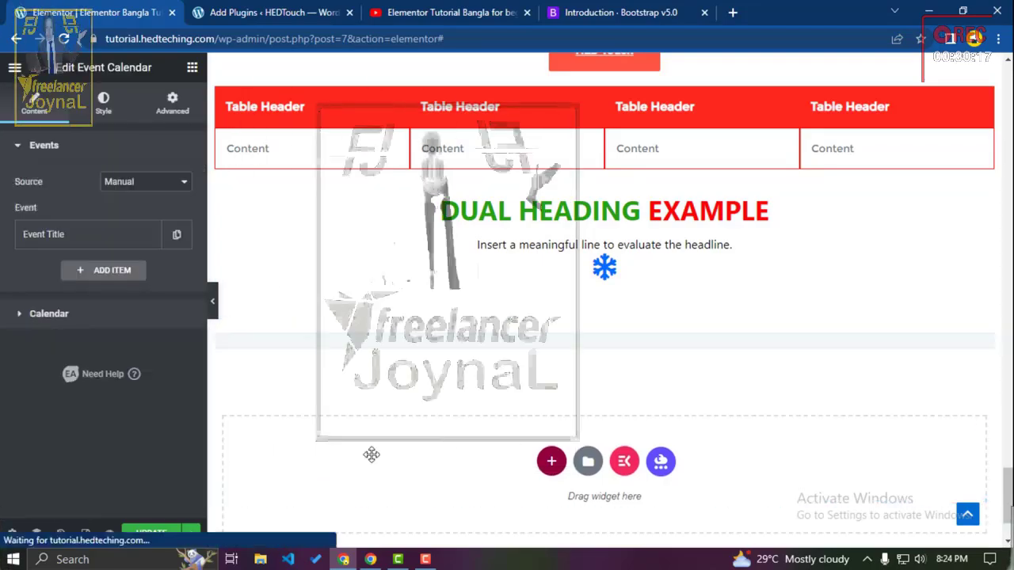
# Step: Examine the event calendar below the progress bars in week, day and month views, and return to the new calendar under the dual heading
pyautogui.scroll(15, 371, 455)
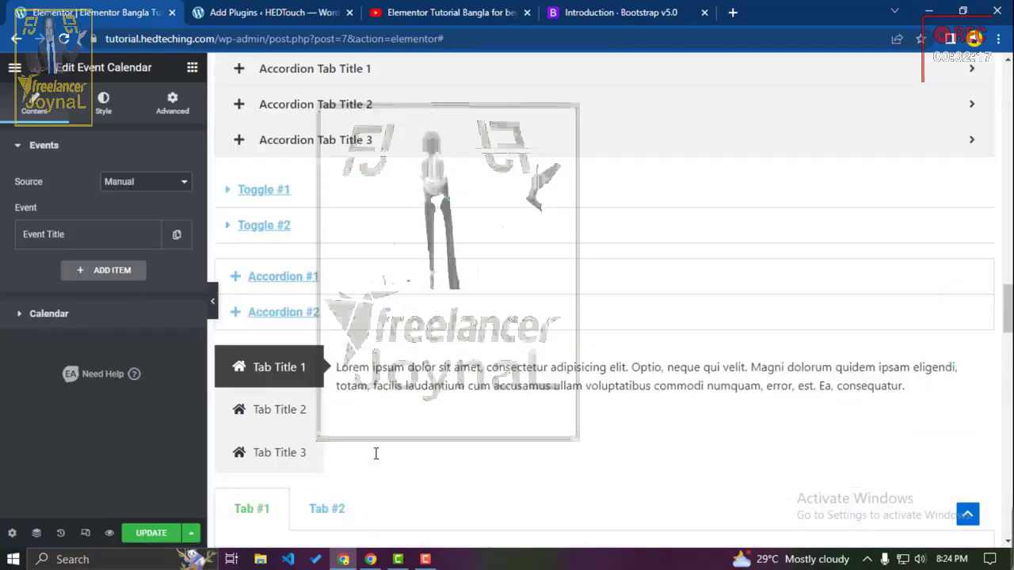
pyautogui.scroll(-12, 378, 459)
pyautogui.scroll(4, 563, 235)
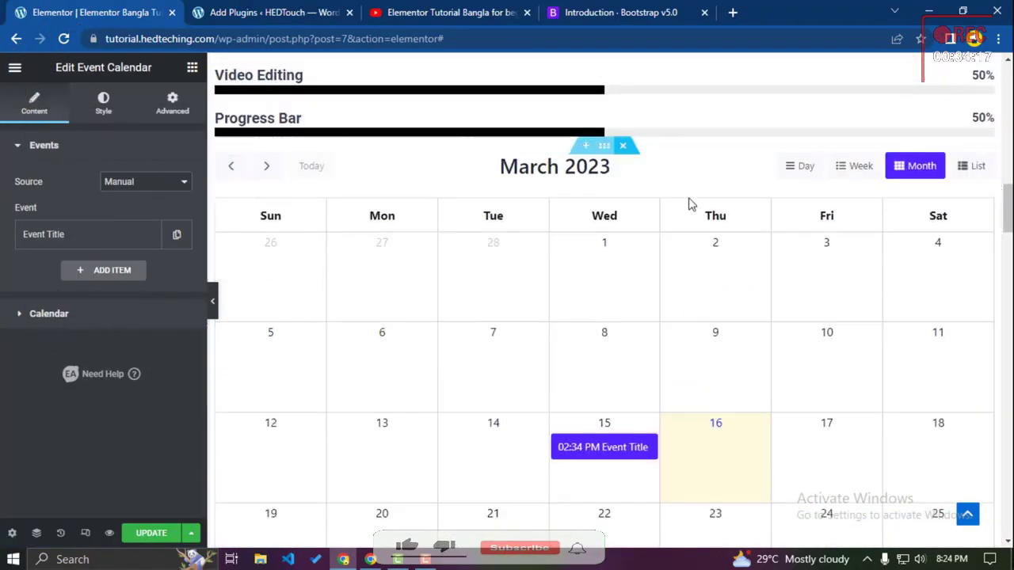
pyautogui.click(856, 165)
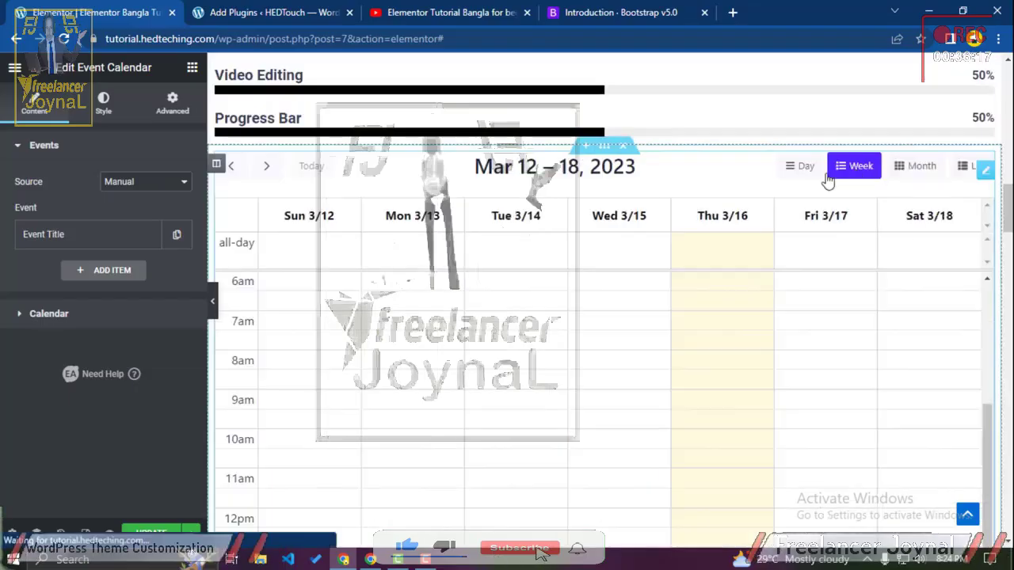
pyautogui.click(812, 170)
pyautogui.scroll(-1, 792, 230)
pyautogui.scroll(1, 781, 248)
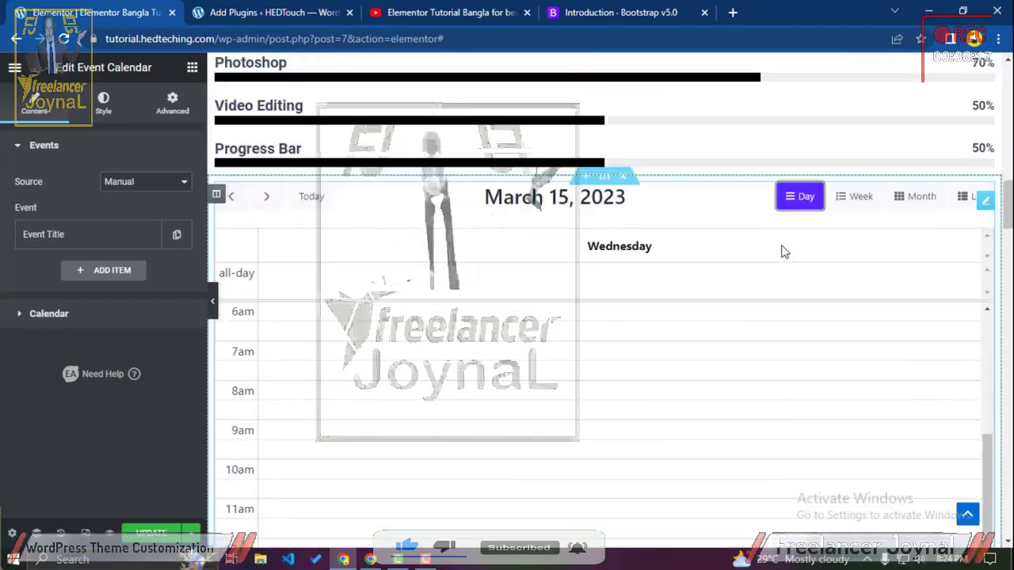
pyautogui.scroll(-5, 719, 249)
pyautogui.scroll(6, 658, 313)
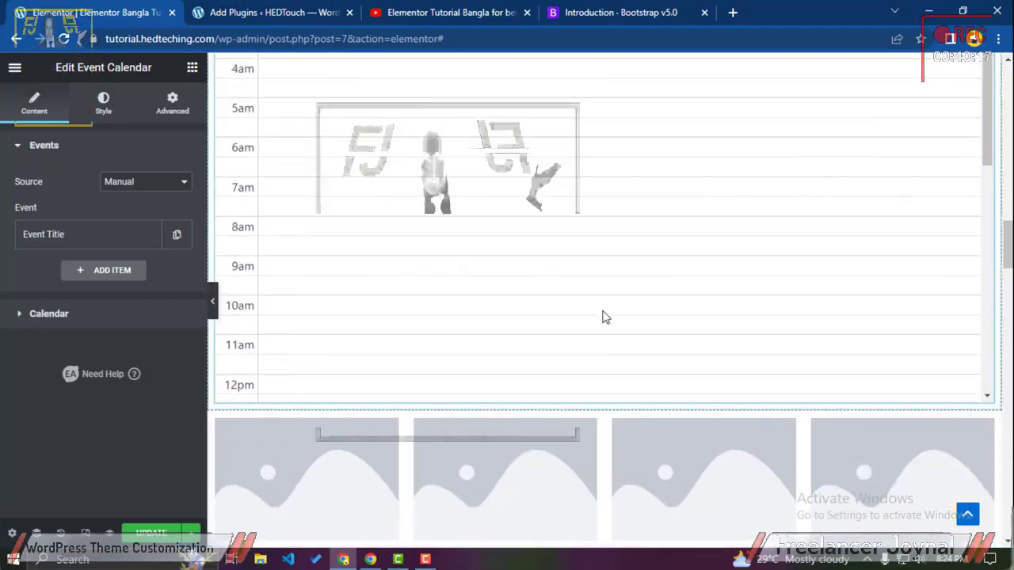
pyautogui.scroll(4, 536, 255)
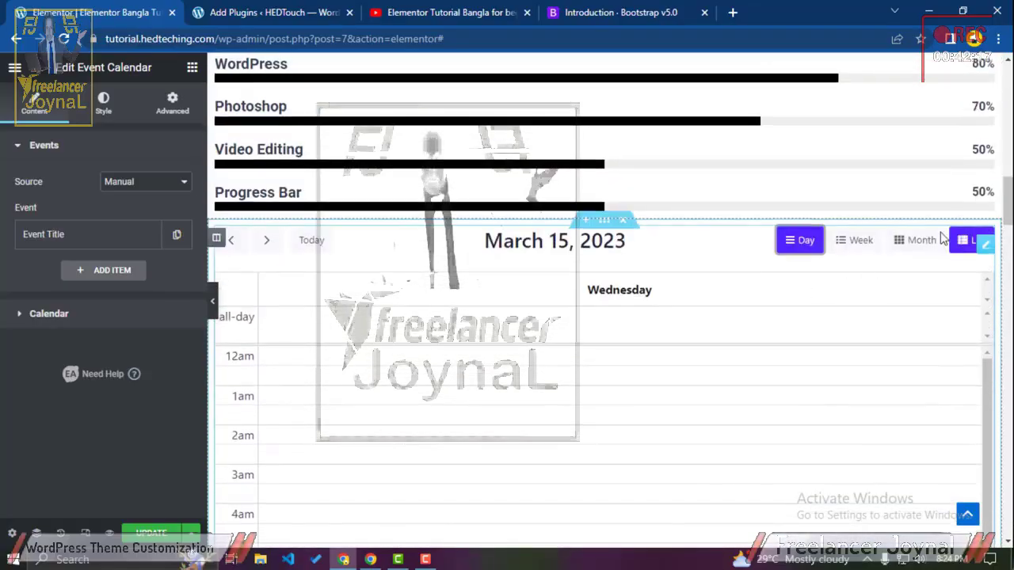
pyautogui.click(918, 240)
pyautogui.scroll(-15, 698, 317)
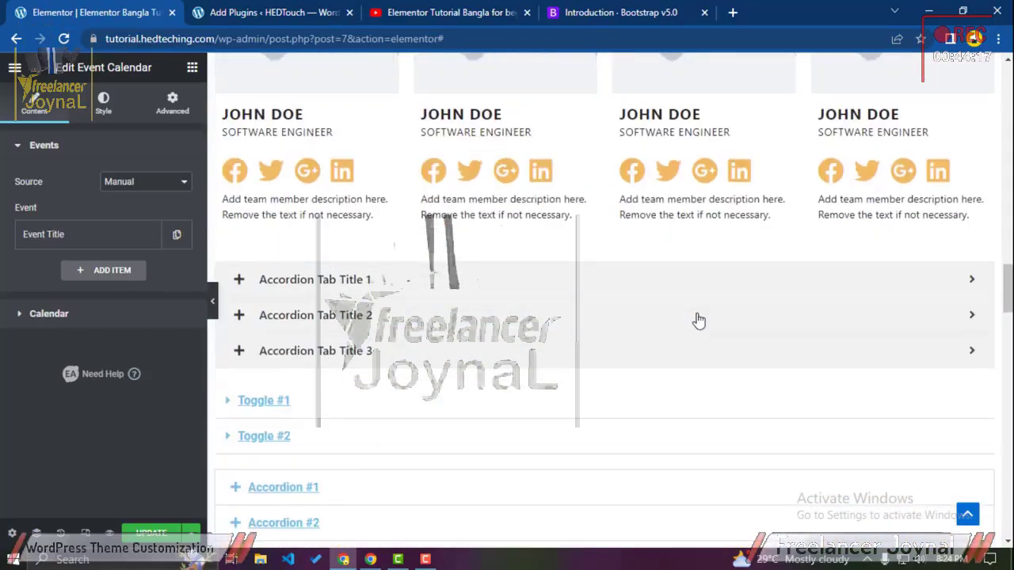
pyautogui.scroll(-12, 699, 318)
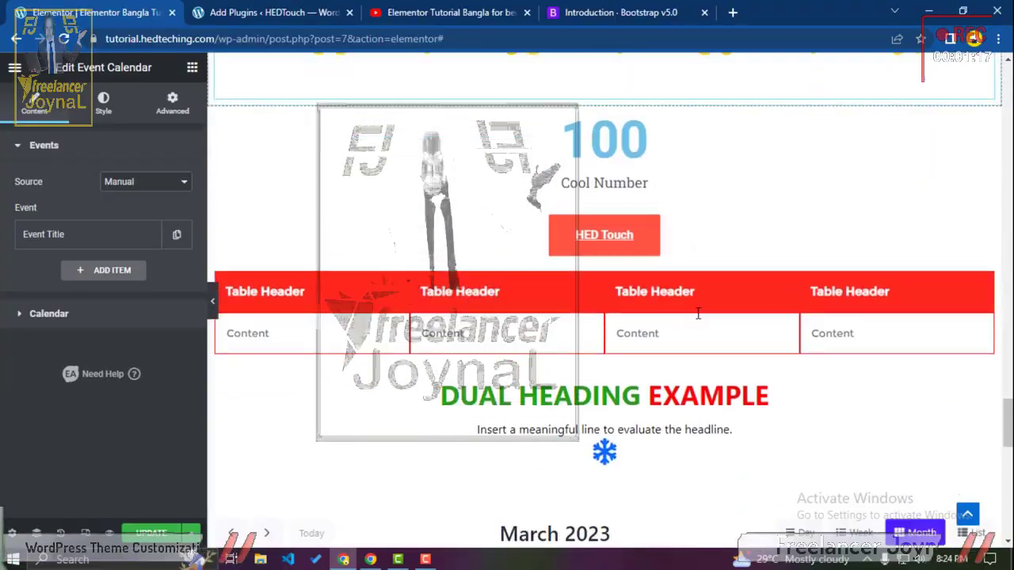
# Step: Examine the new event calendar under the dual heading in list, month and day views
pyautogui.scroll(-1, 748, 274)
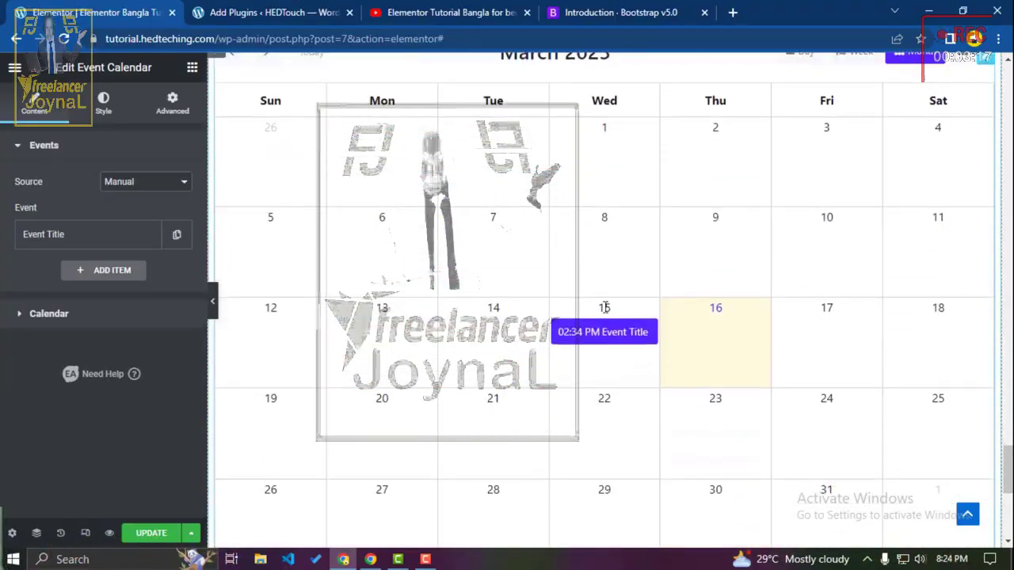
pyautogui.scroll(2, 592, 260)
pyautogui.click(968, 201)
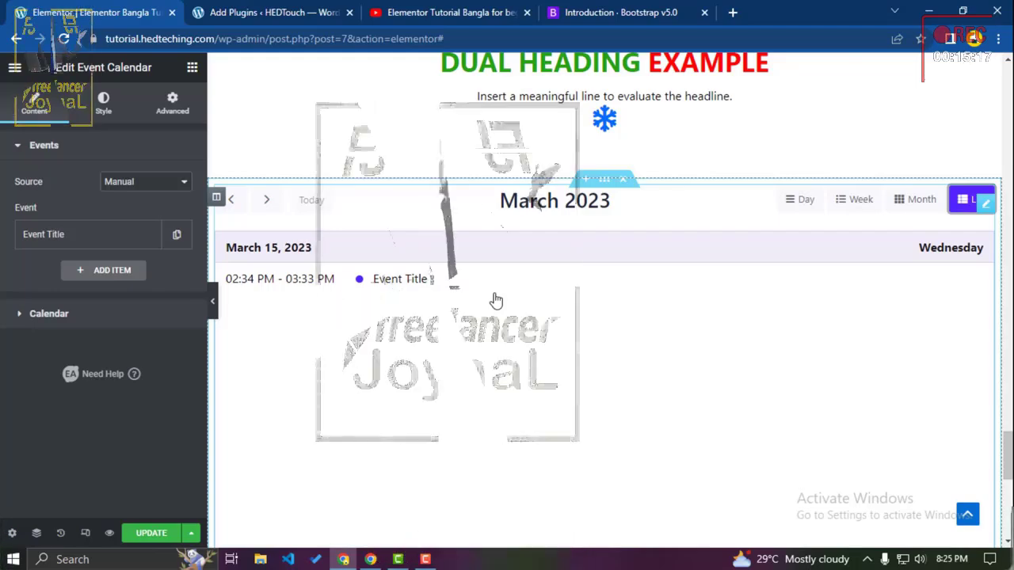
pyautogui.click(916, 200)
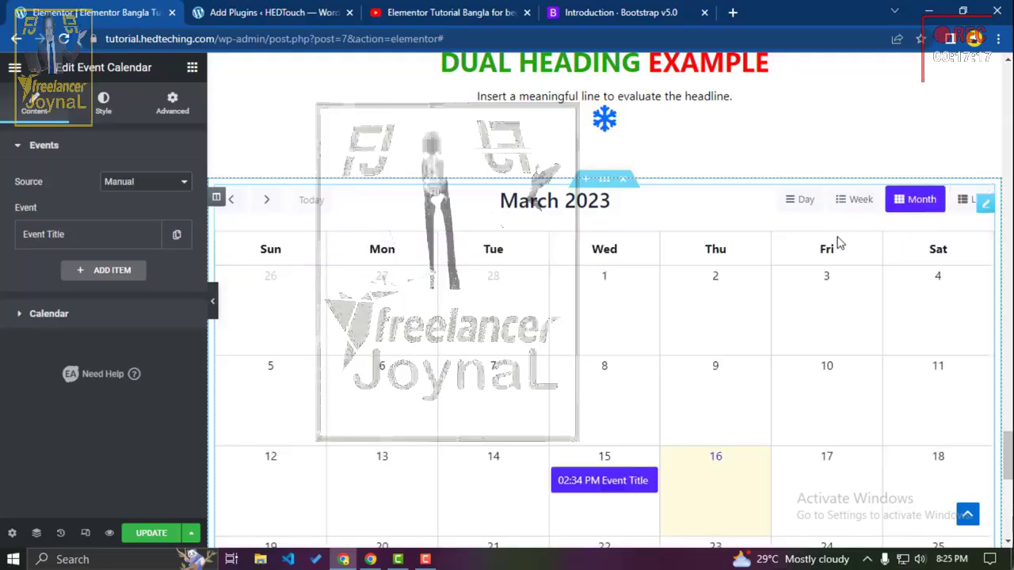
pyautogui.click(845, 204)
pyautogui.click(621, 248)
pyautogui.scroll(-1, 694, 245)
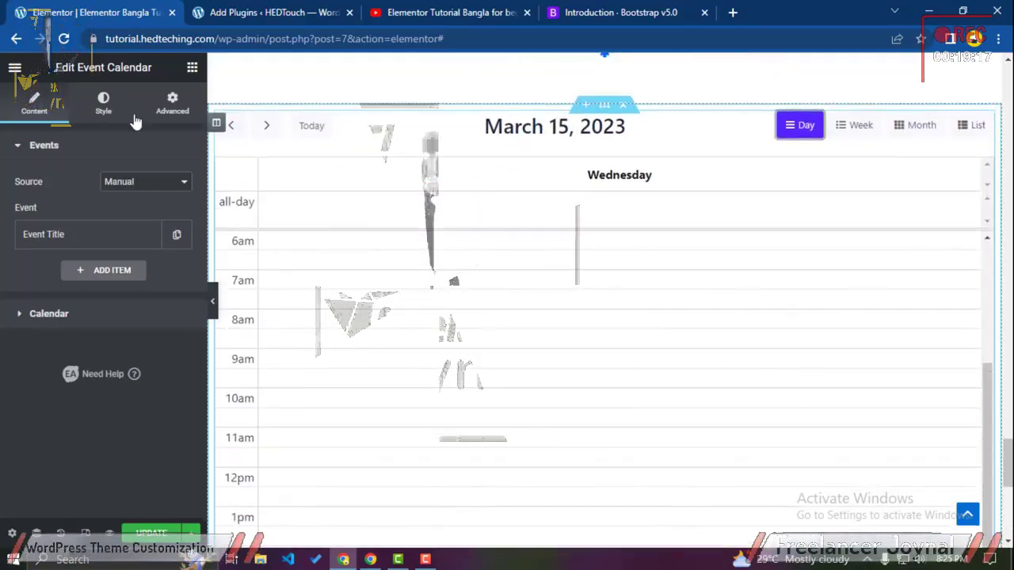
# Step: Add a second event to the calendar and set its start date to March 14, 2023
pyautogui.click(101, 272)
pyautogui.scroll(-1, 107, 329)
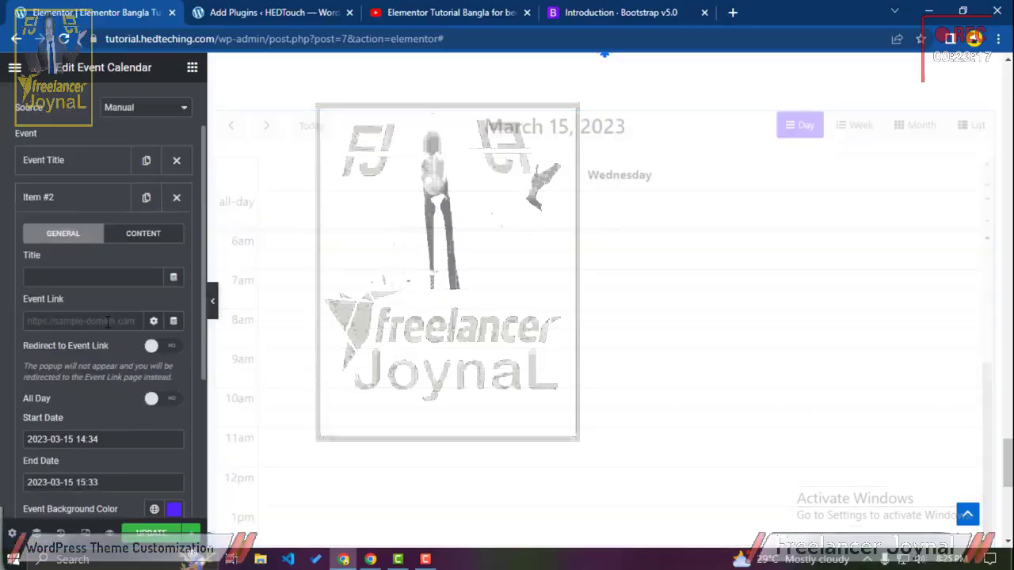
pyautogui.scroll(-1, 108, 321)
pyautogui.click(68, 369)
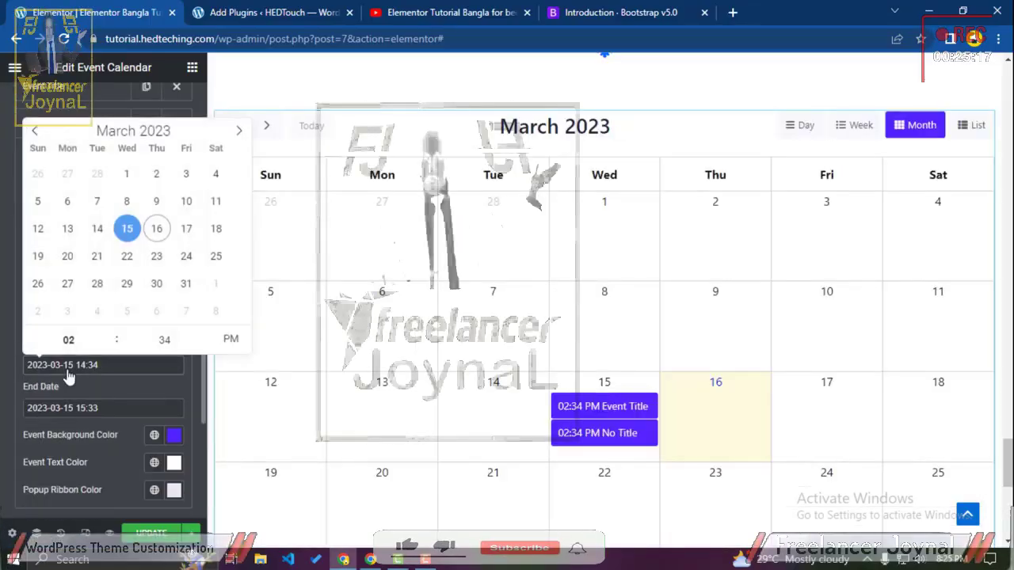
pyautogui.click(97, 230)
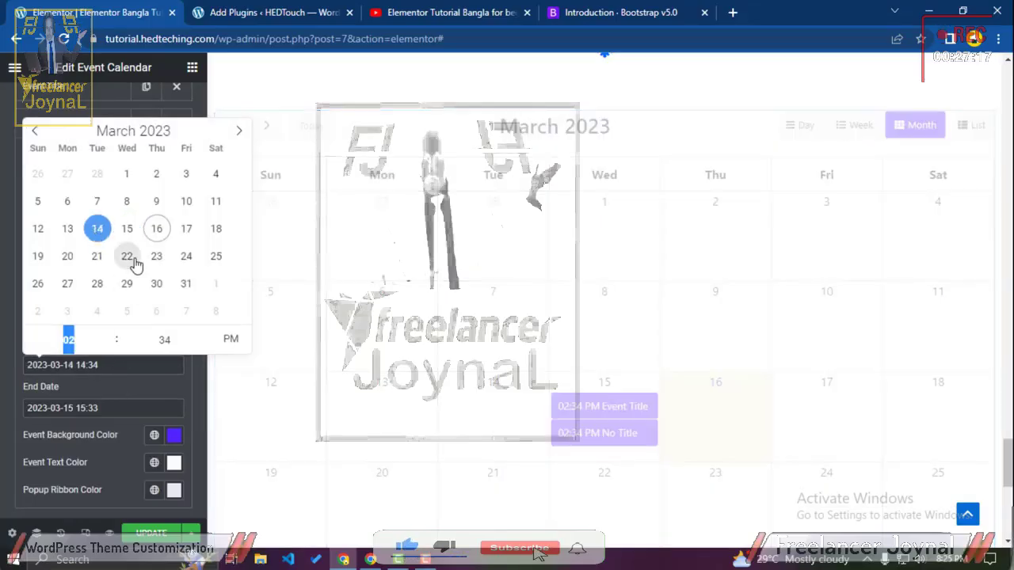
# Step: Set the second event's start time to 20:34 (08:34 PM)
pyautogui.click(108, 333)
pyautogui.click(108, 333)
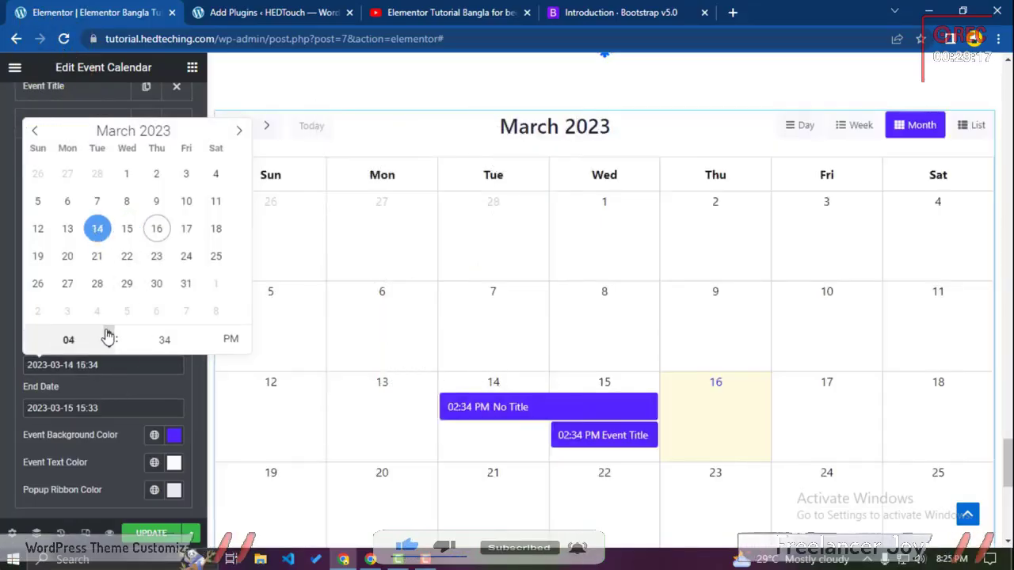
pyautogui.click(108, 334)
pyautogui.click(108, 334)
pyautogui.click(107, 334)
pyautogui.click(107, 333)
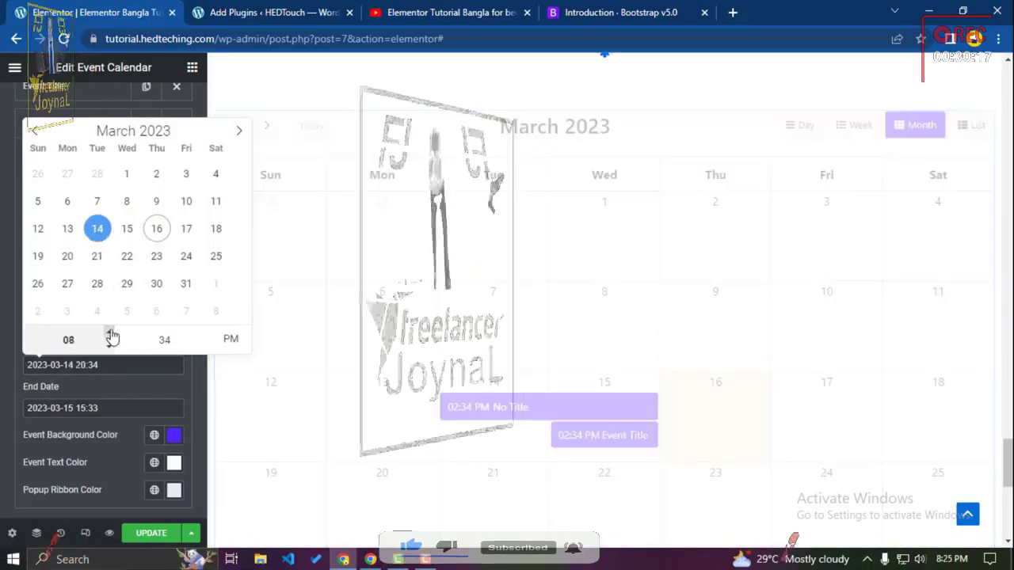
pyautogui.click(136, 389)
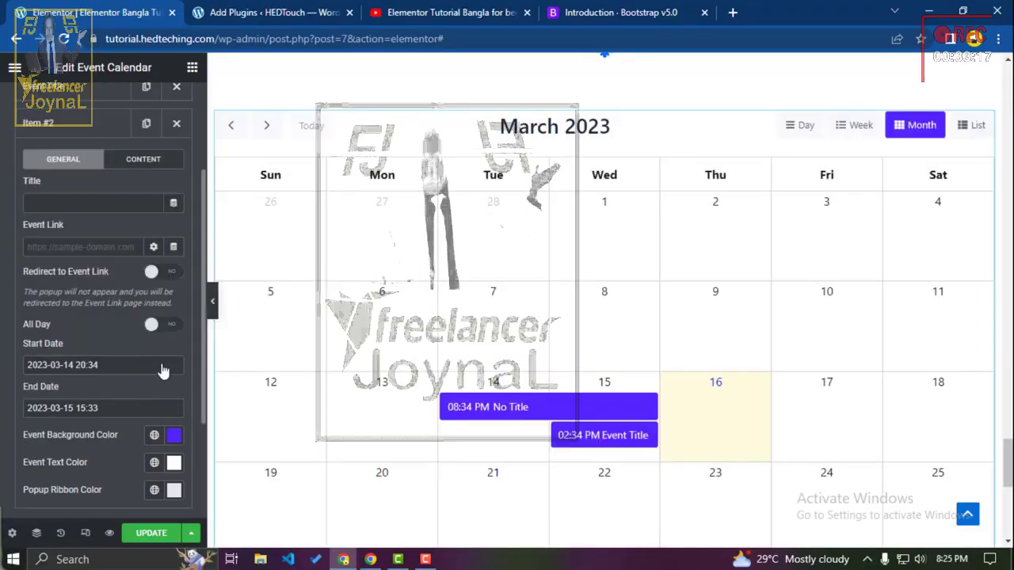
# Step: Change the second event's start date to March 10, 2023
pyautogui.click(82, 367)
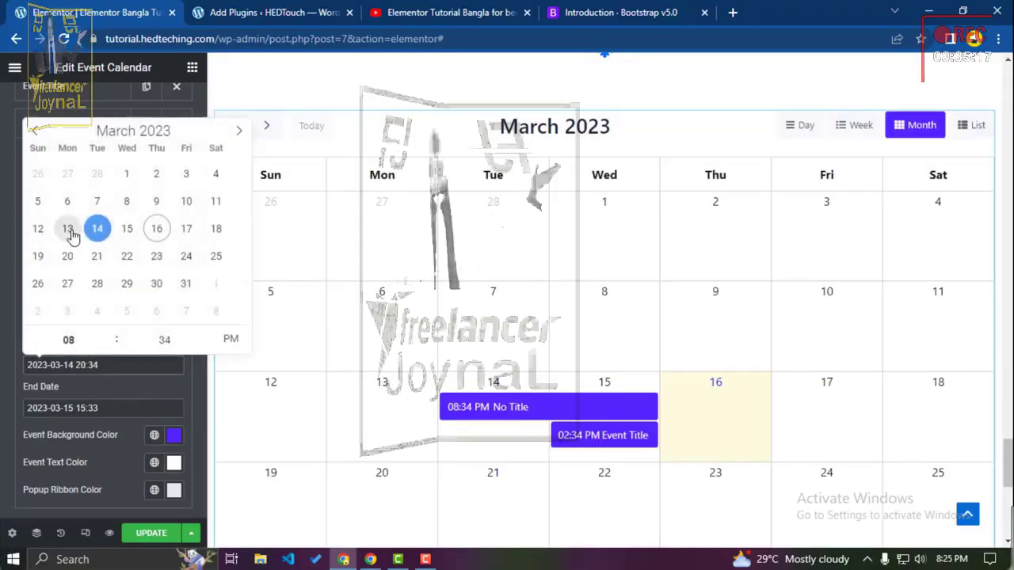
pyautogui.click(187, 202)
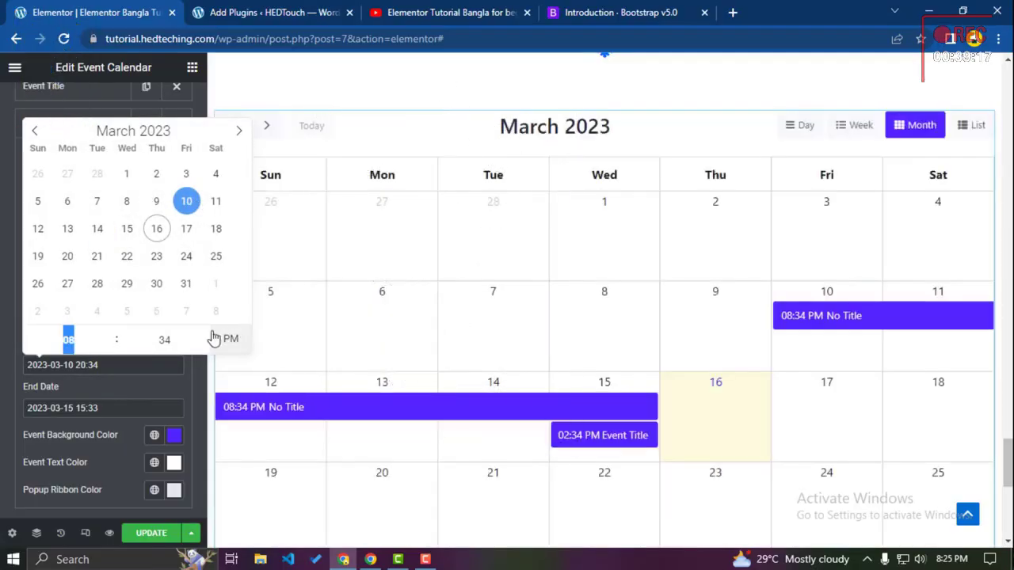
pyautogui.click(114, 377)
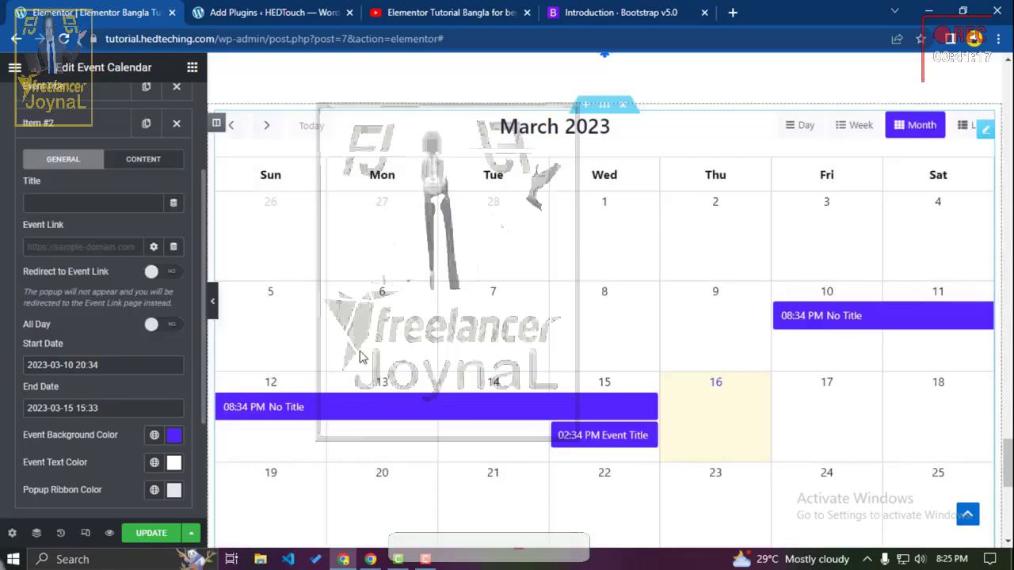
pyautogui.scroll(-3, 354, 351)
pyautogui.scroll(1, 77, 259)
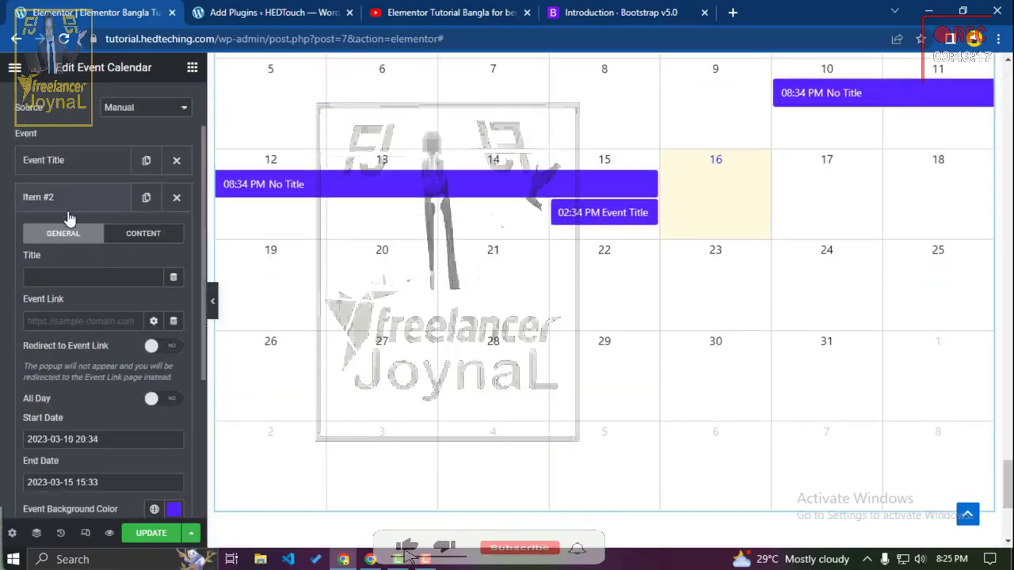
# Step: Try the title "GFDGD" for the second event and clear it again
pyautogui.click(77, 284)
pyautogui.write('GFDGD')
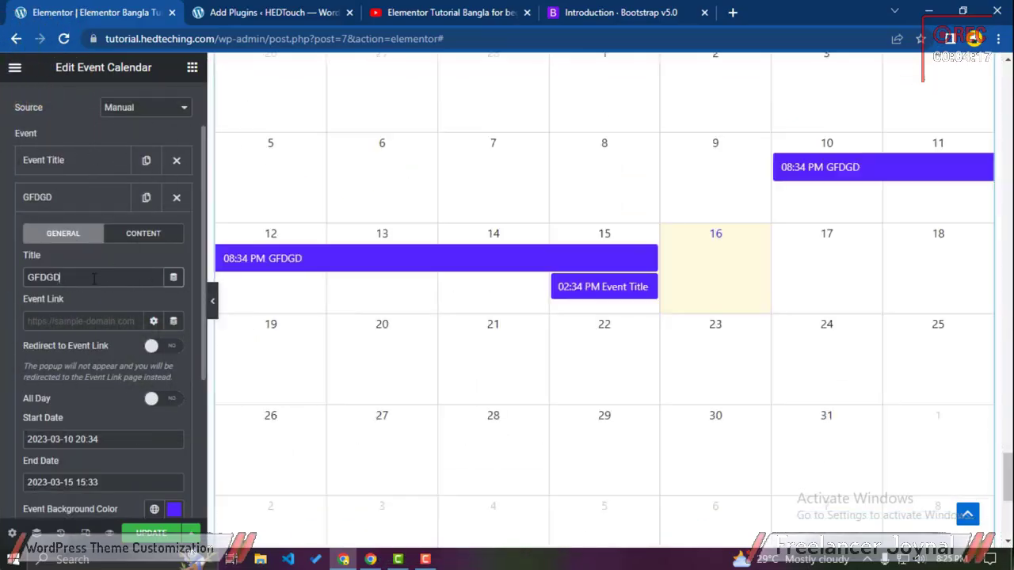
pyautogui.write('nE')
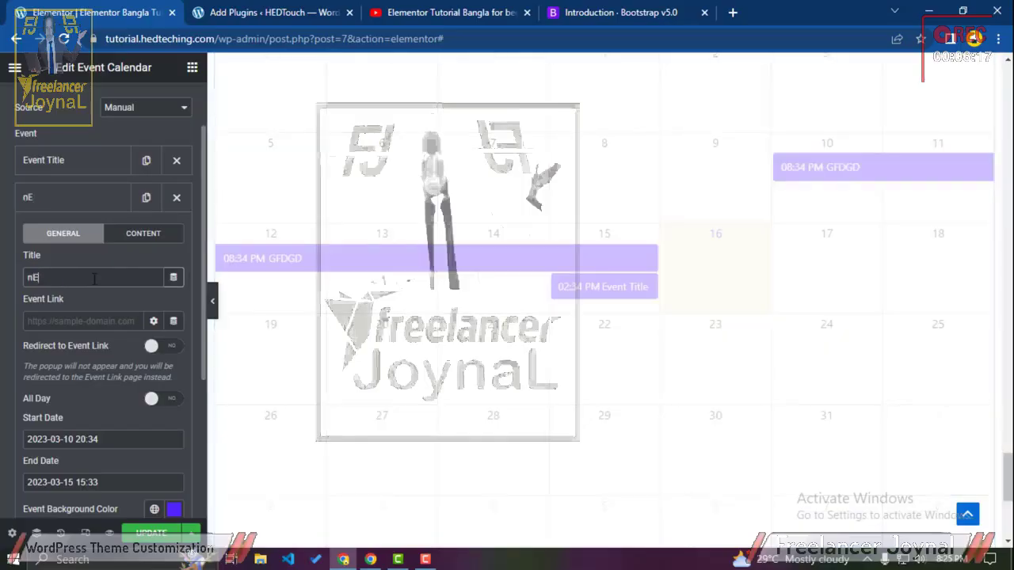
pyautogui.write('W')
pyautogui.press('BackSpace')
pyautogui.press('BackSpace')
pyautogui.press('BackSpace')
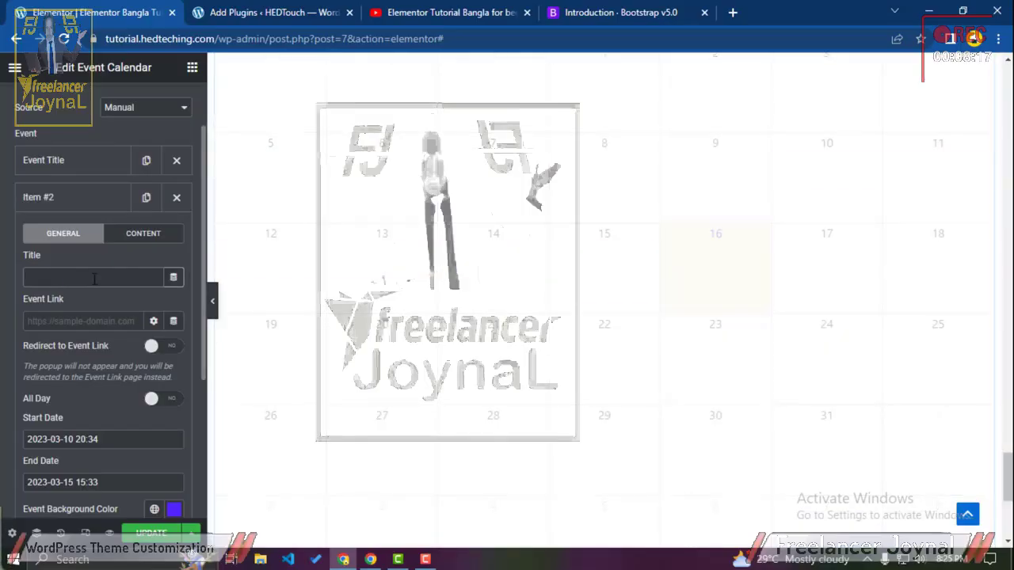
# Step: Title the second calendar event "Concert"
pyautogui.write('CONVER')
pyautogui.press('BackSpace')
pyautogui.press('BackSpace')
pyautogui.press('BackSpace')
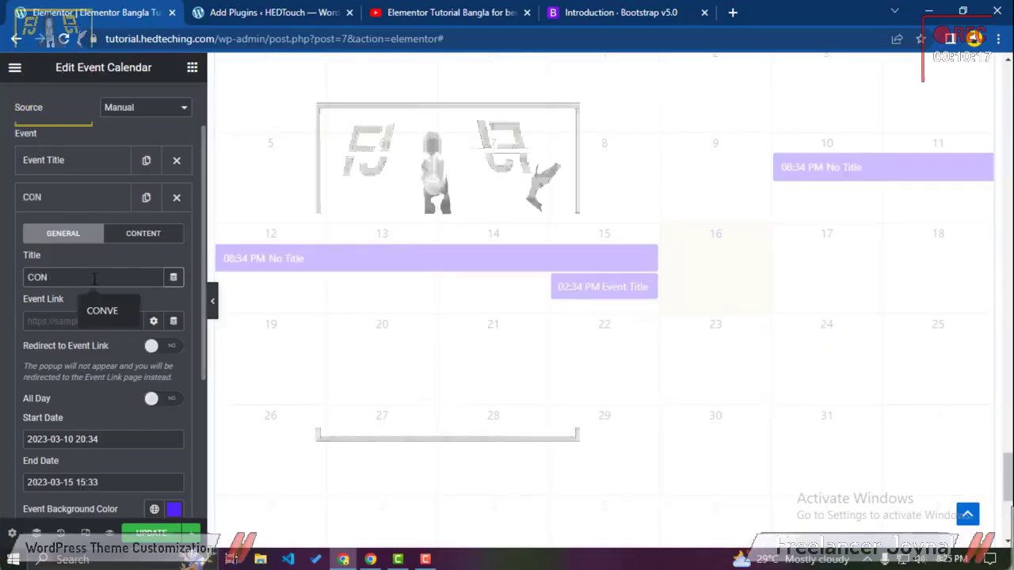
pyautogui.write('CERT')
pyautogui.press('BackSpace')
pyautogui.press('BackSpace')
pyautogui.press('BackSpace')
pyautogui.press('BackSpace')
pyautogui.press('BackSpace')
pyautogui.press('BackSpace')
pyautogui.press('BackSpace')
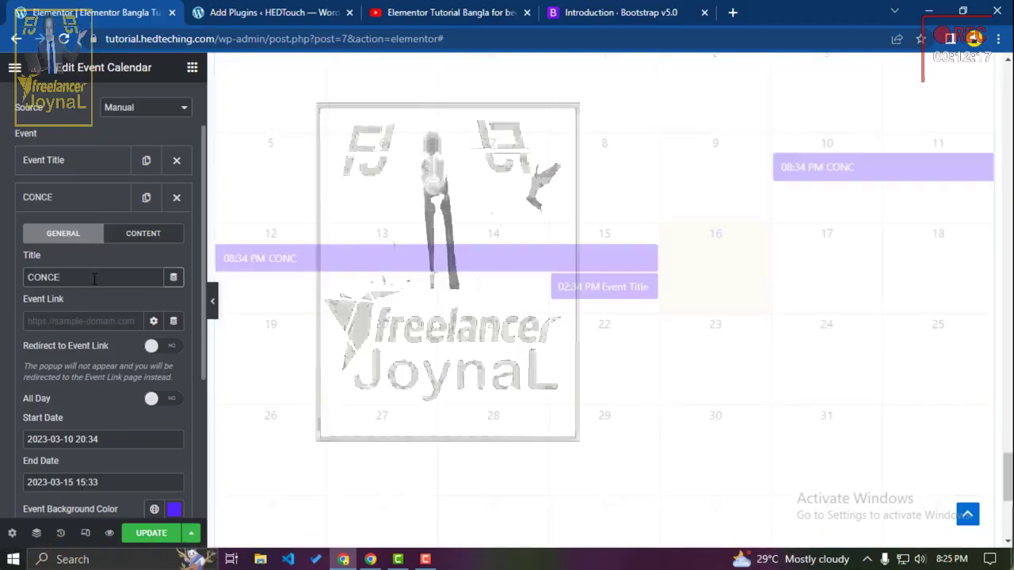
pyautogui.write('Con')
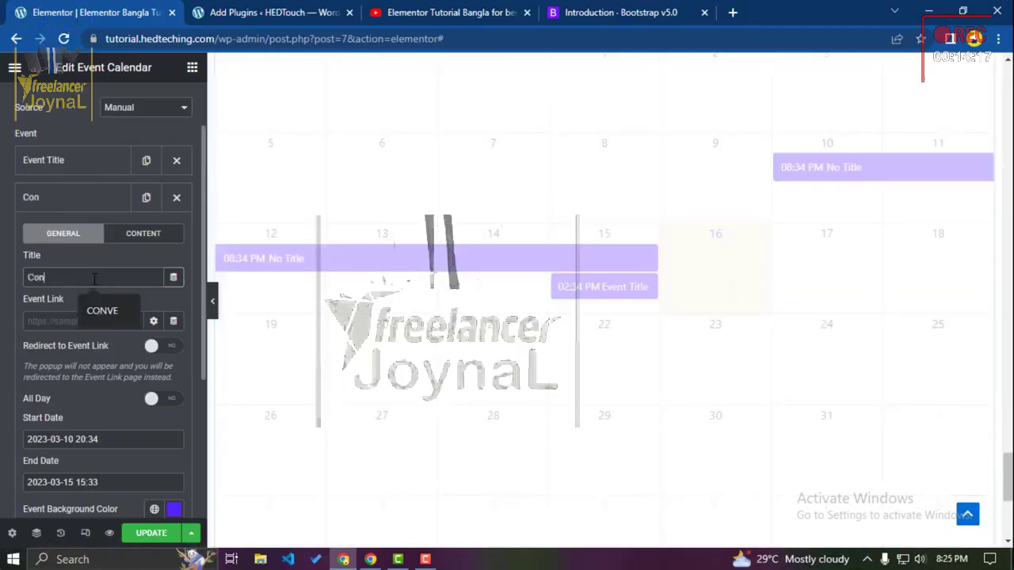
pyautogui.write('cert')
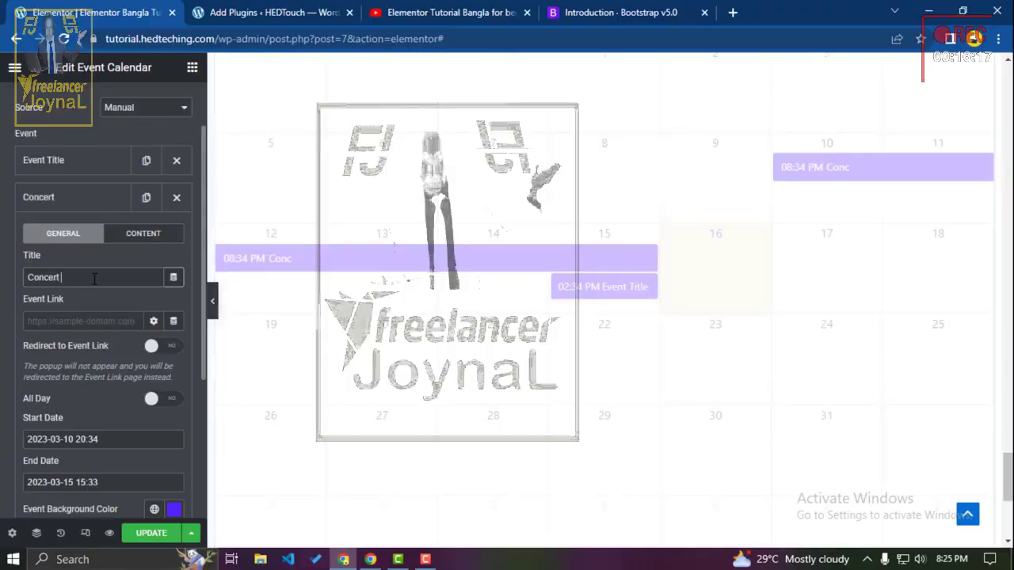
pyautogui.scroll(1, 137, 285)
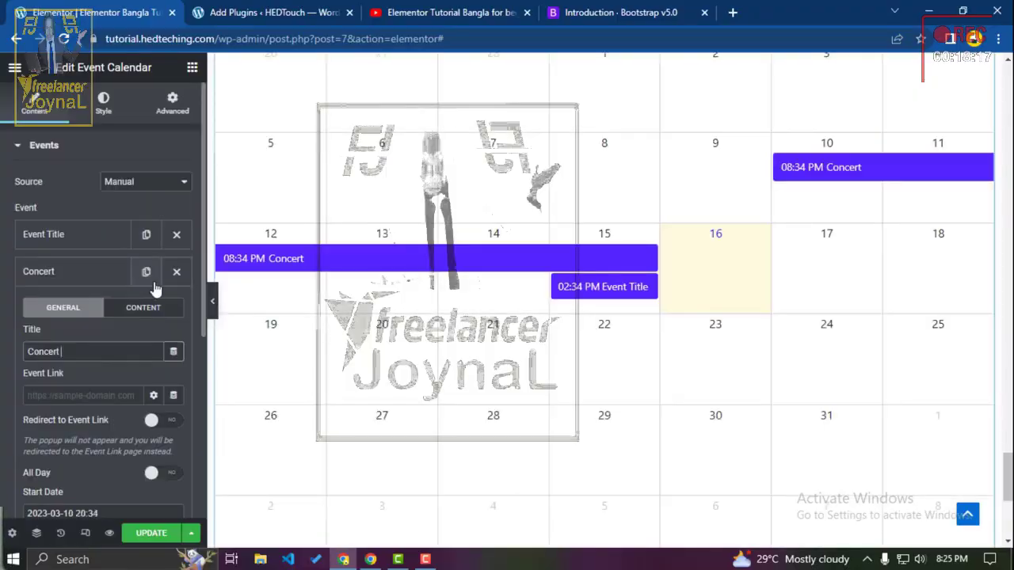
# Step: Set the language of the event calendar to Bengali
pyautogui.scroll(-5, 79, 323)
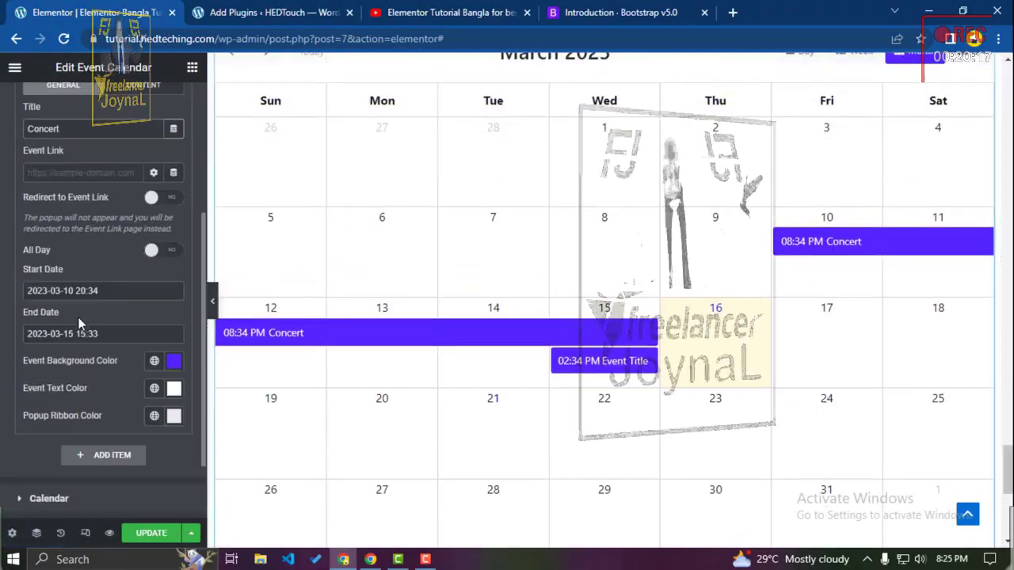
pyautogui.scroll(-2, 80, 322)
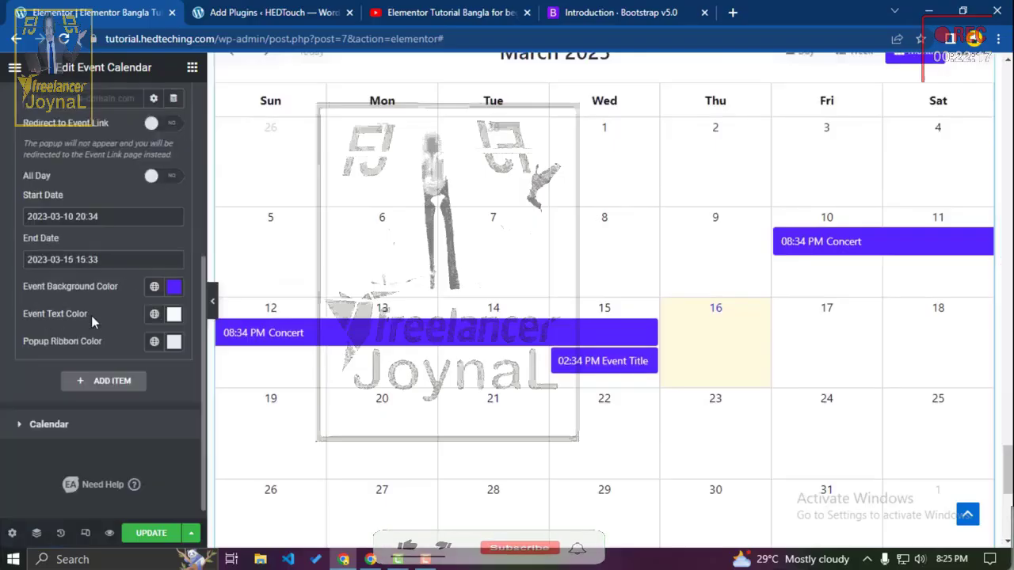
pyautogui.click(83, 425)
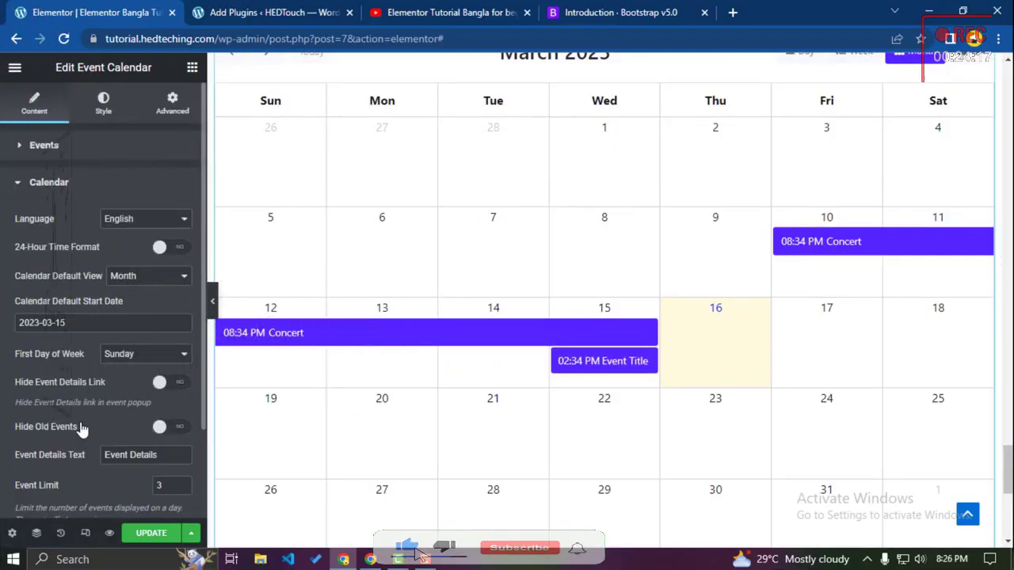
pyautogui.click(141, 219)
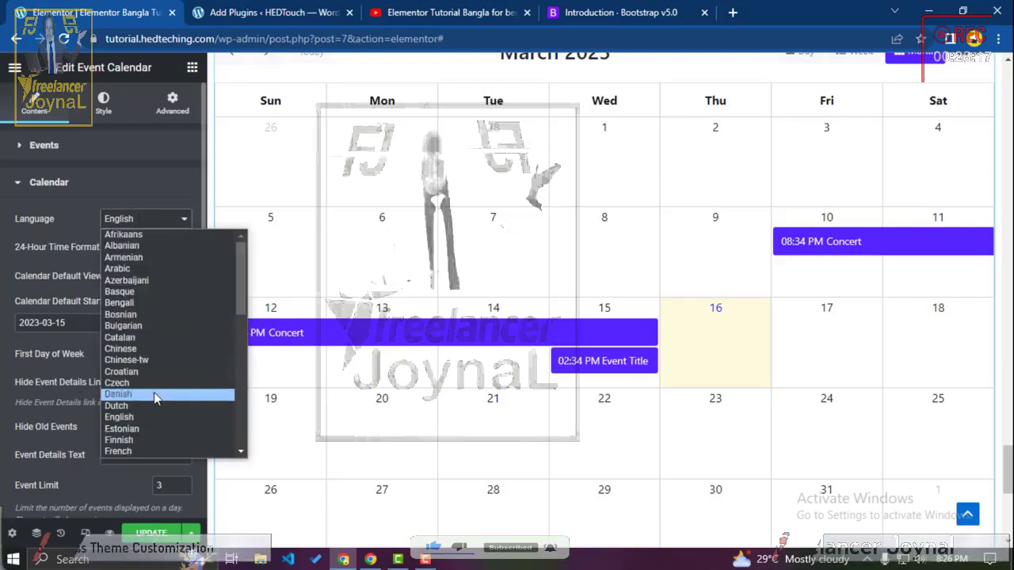
pyautogui.click(147, 302)
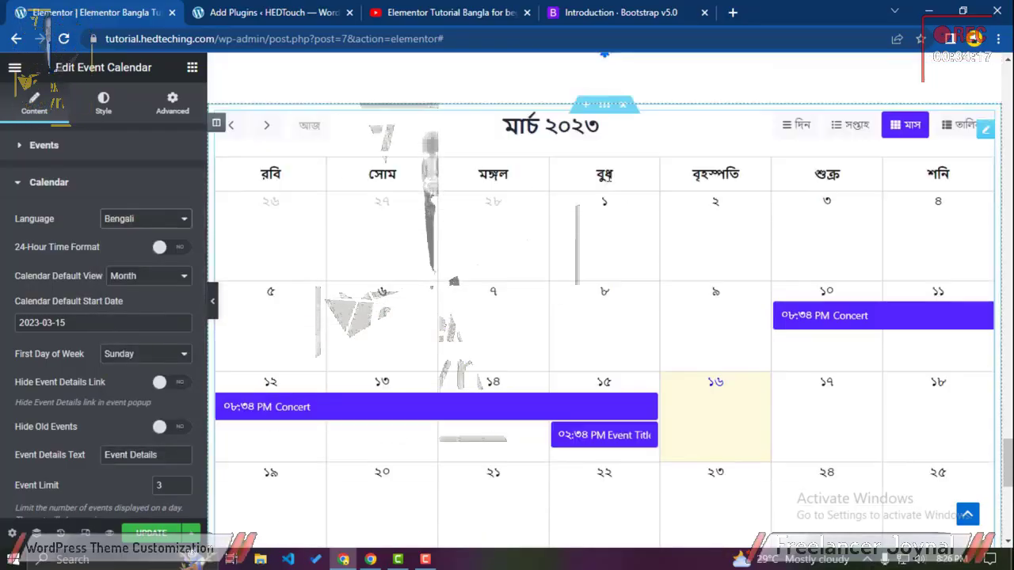
# Step: Try the 24-hour time format on the calendar and switch it back off
pyautogui.scroll(-1, 475, 277)
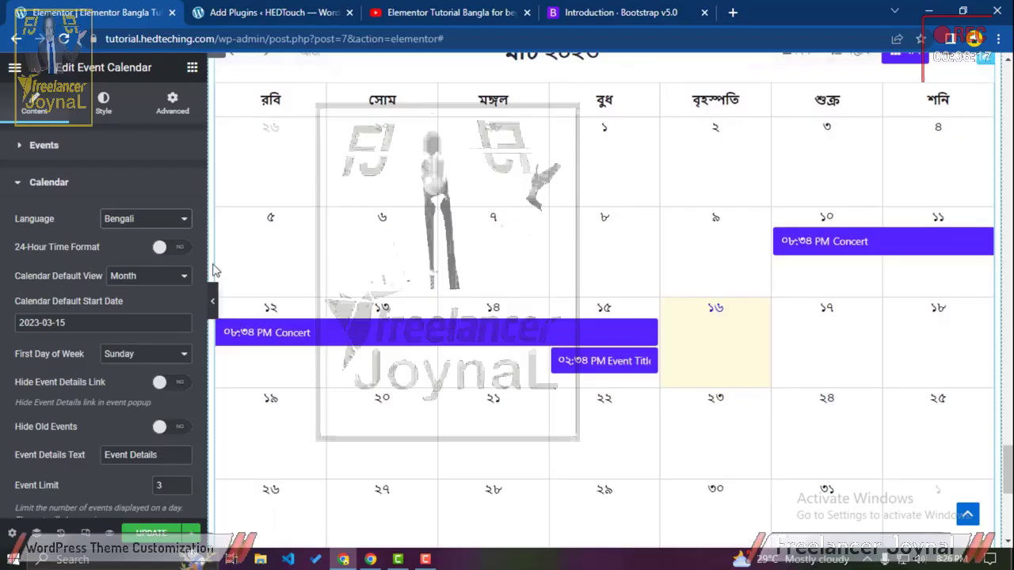
pyautogui.click(160, 250)
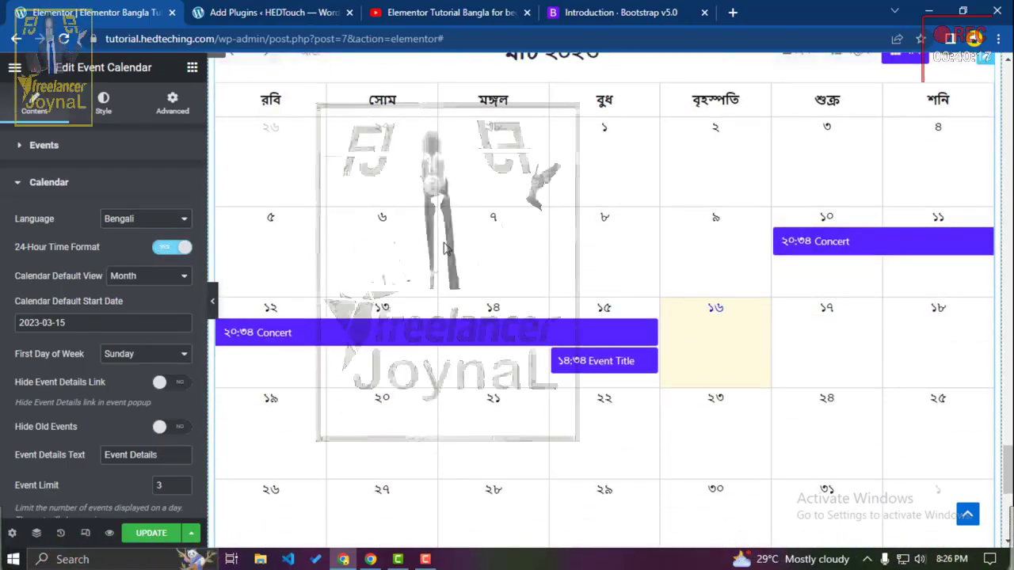
pyautogui.click(175, 250)
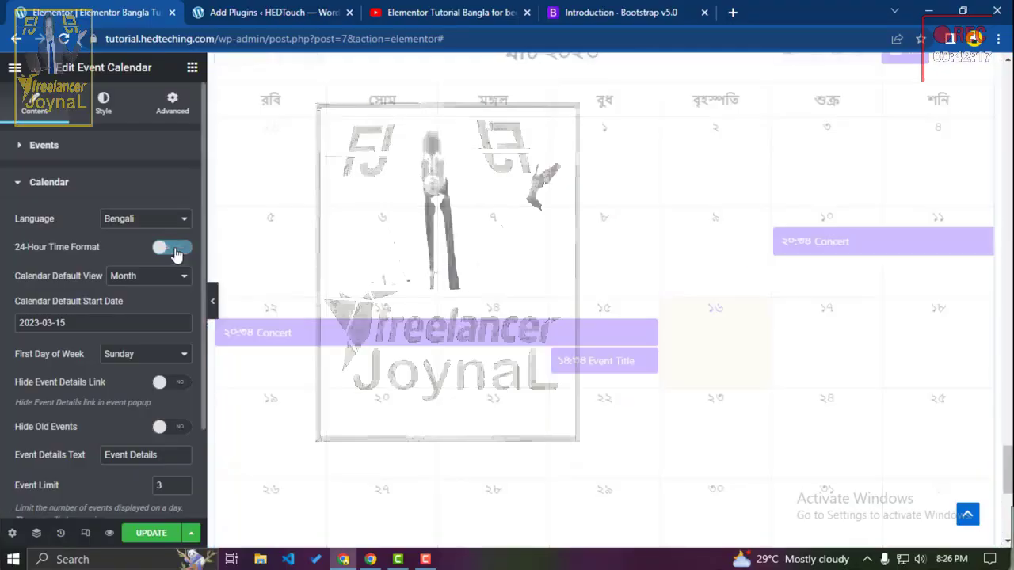
# Step: Check the options for the calendar's default view and compare them with the calendar's own view switcher
pyautogui.click(133, 277)
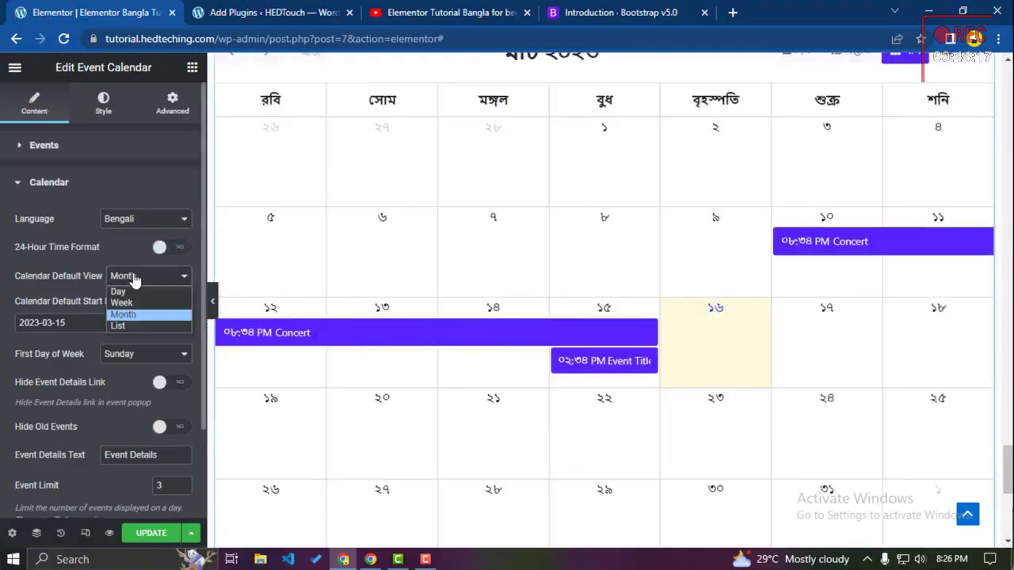
pyautogui.click(132, 255)
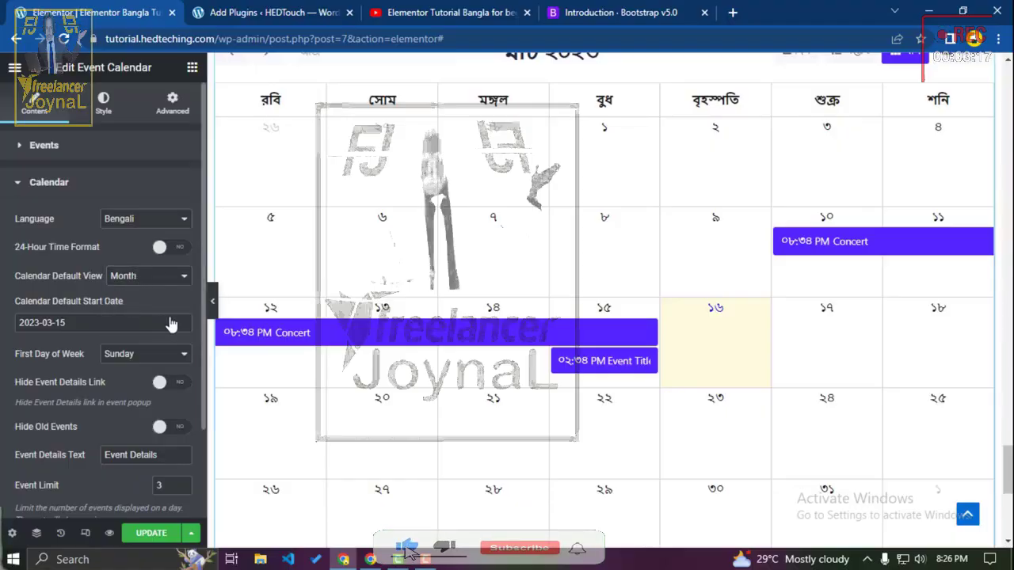
pyautogui.scroll(3, 554, 277)
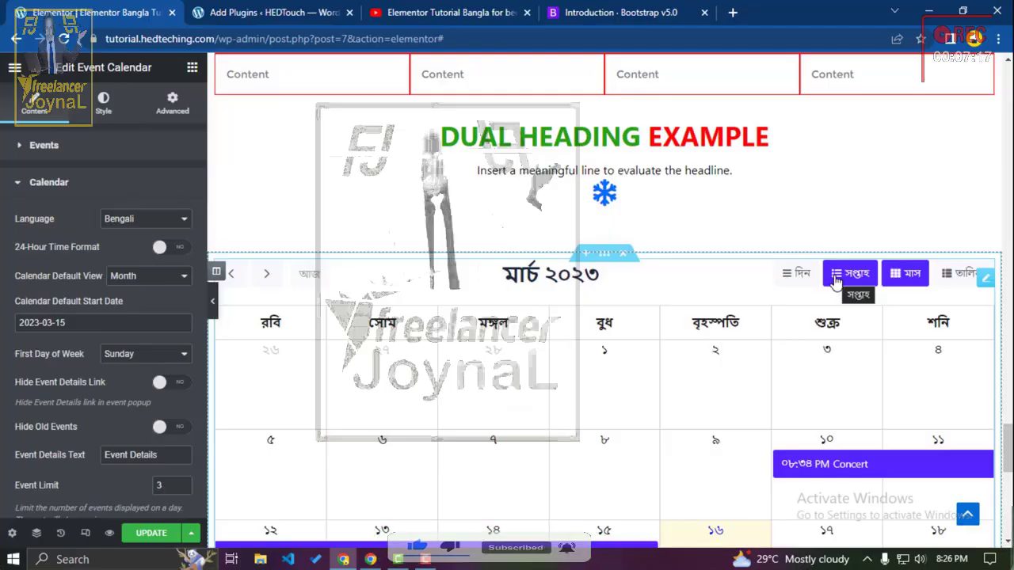
pyautogui.scroll(-1, 185, 407)
# Step: Set the calendar's daily event limit to 4
pyautogui.scroll(-2, 555, 317)
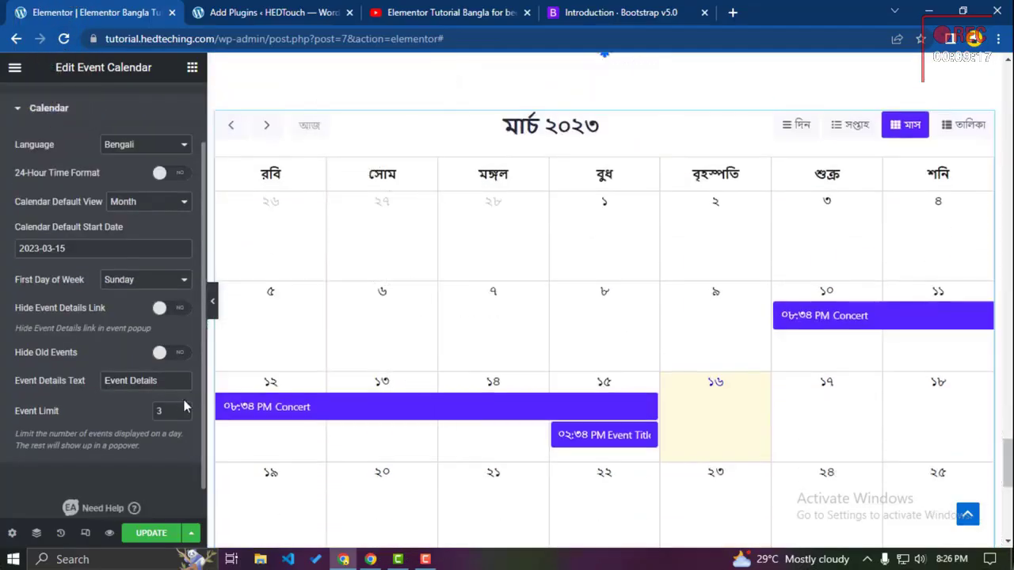
pyautogui.click(181, 408)
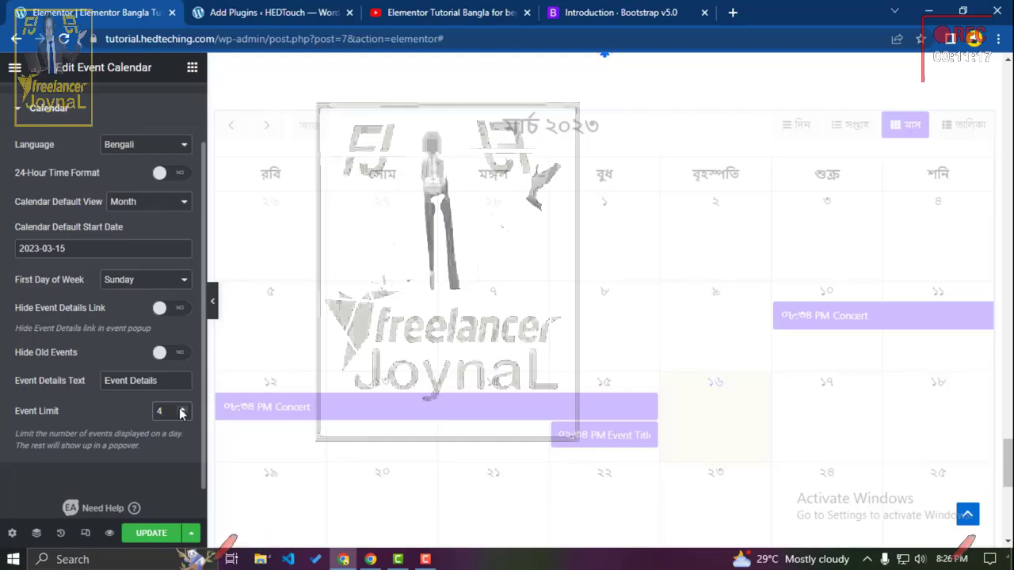
# Step: Reduce the calendar's event limit to 2 events per day
pyautogui.click(182, 416)
pyautogui.click(182, 416)
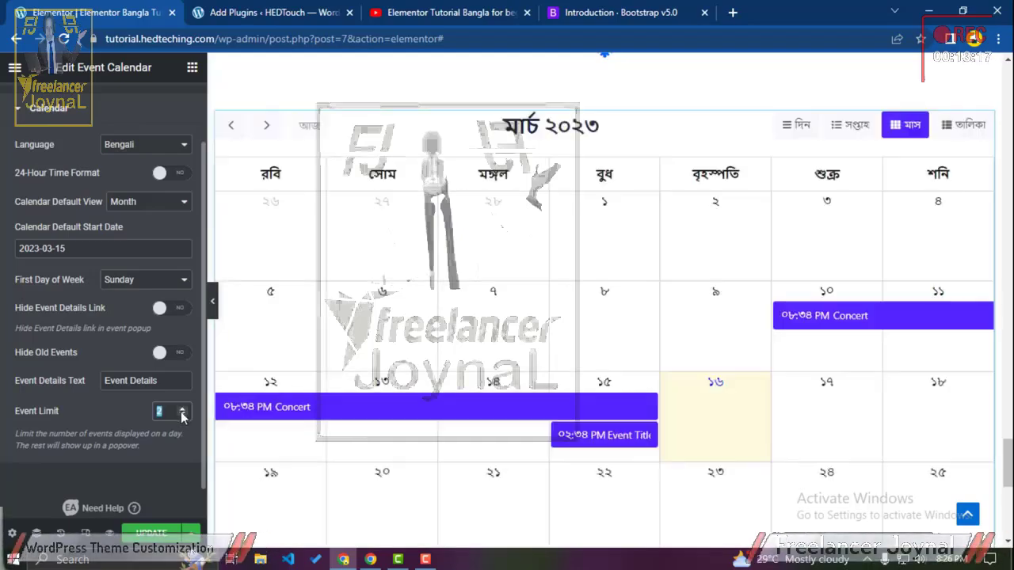
pyautogui.scroll(1, 150, 427)
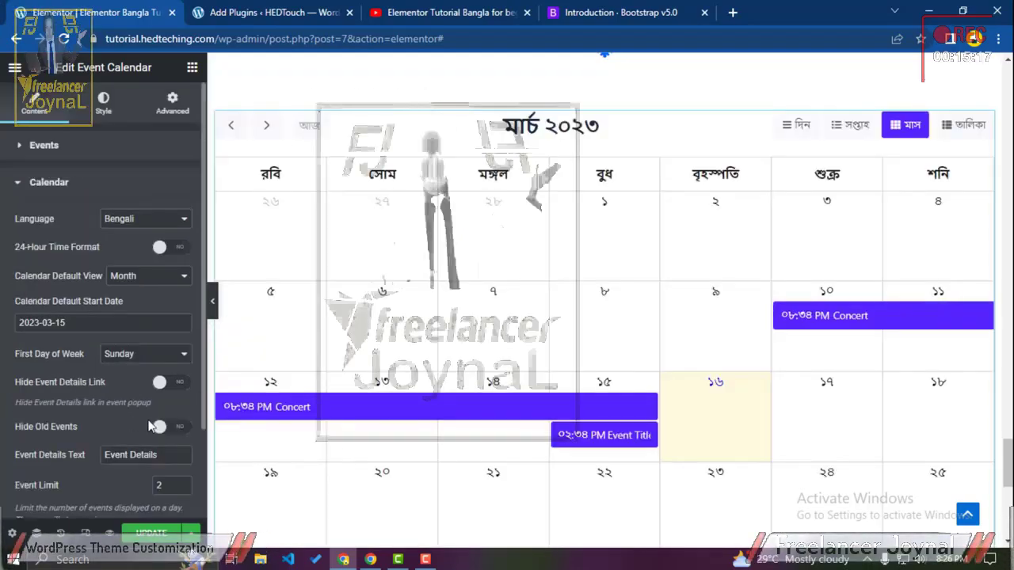
pyautogui.scroll(-2, 132, 413)
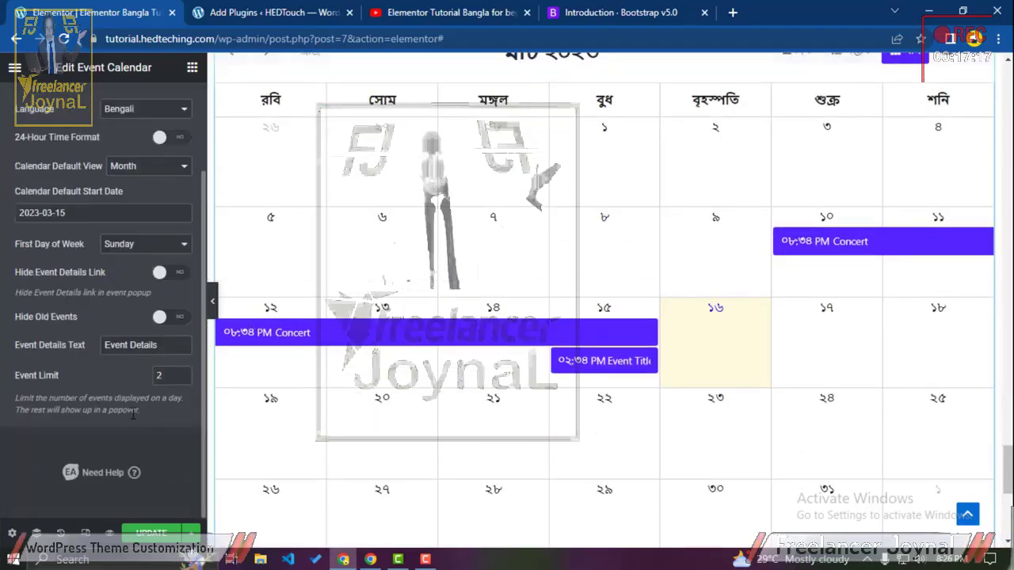
pyautogui.scroll(2, 132, 414)
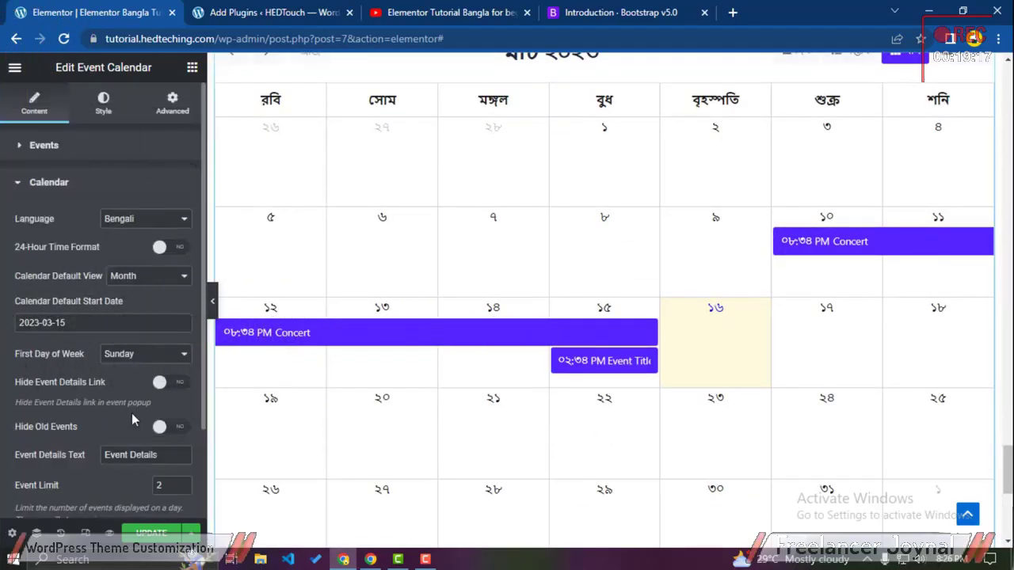
pyautogui.click(111, 145)
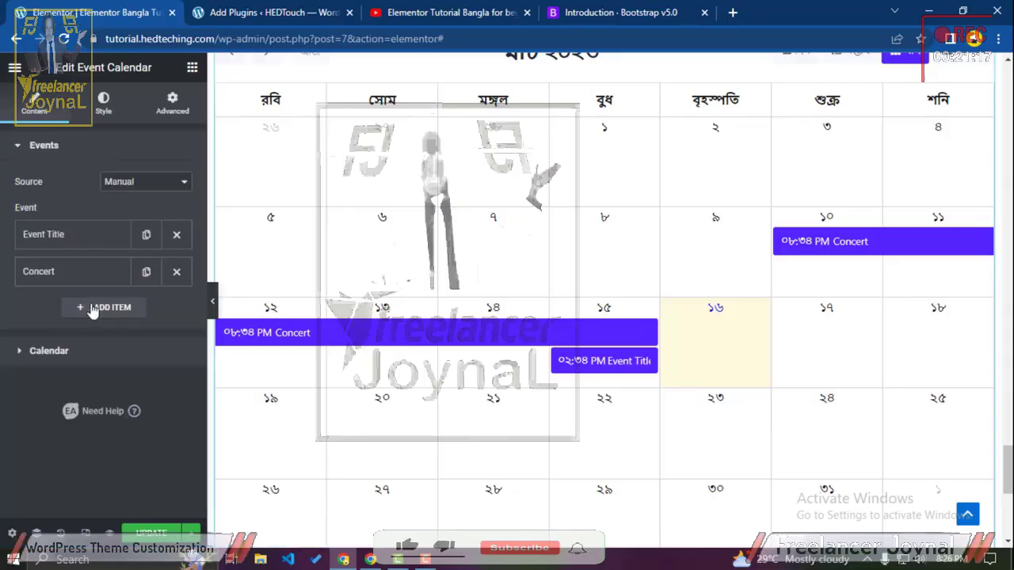
pyautogui.click(103, 309)
pyautogui.scroll(-3, 102, 323)
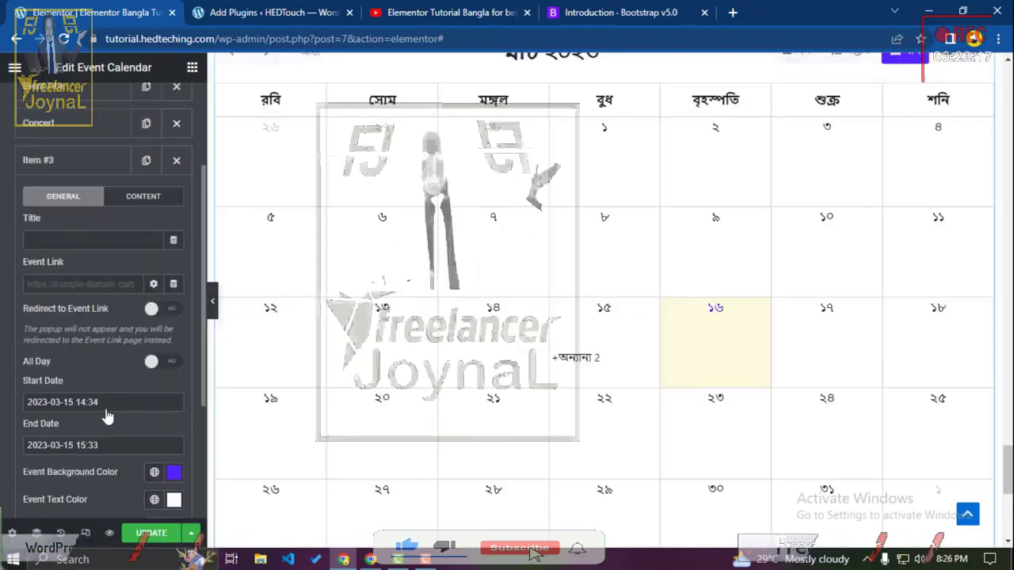
pyautogui.click(72, 401)
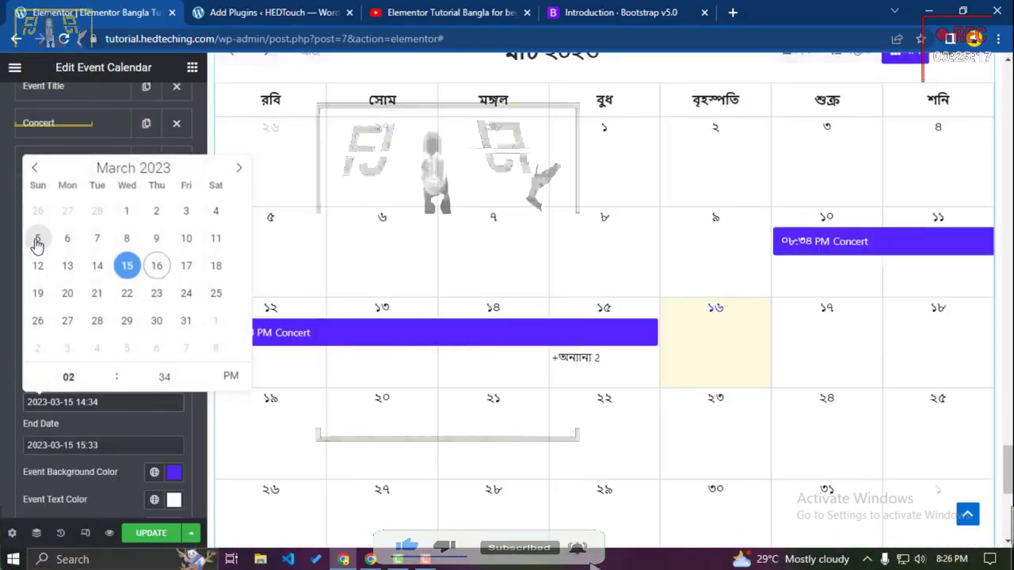
pyautogui.click(37, 238)
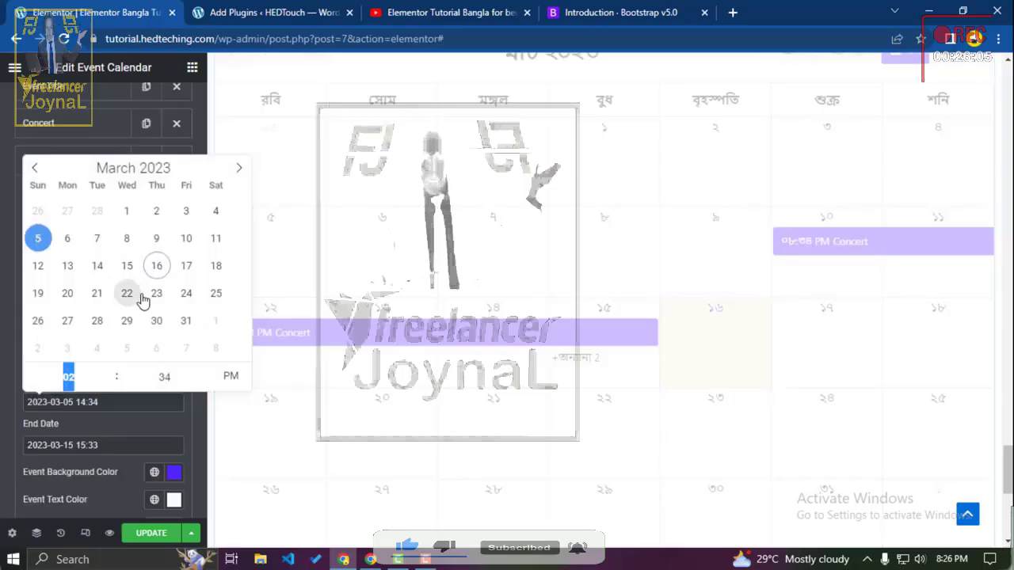
pyautogui.click(128, 433)
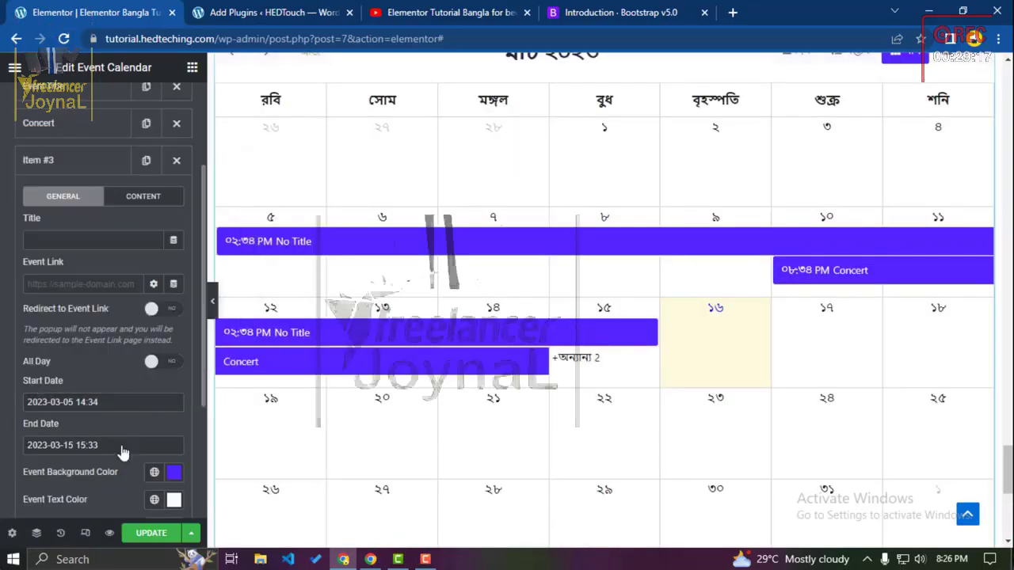
pyautogui.click(127, 441)
pyautogui.click(38, 281)
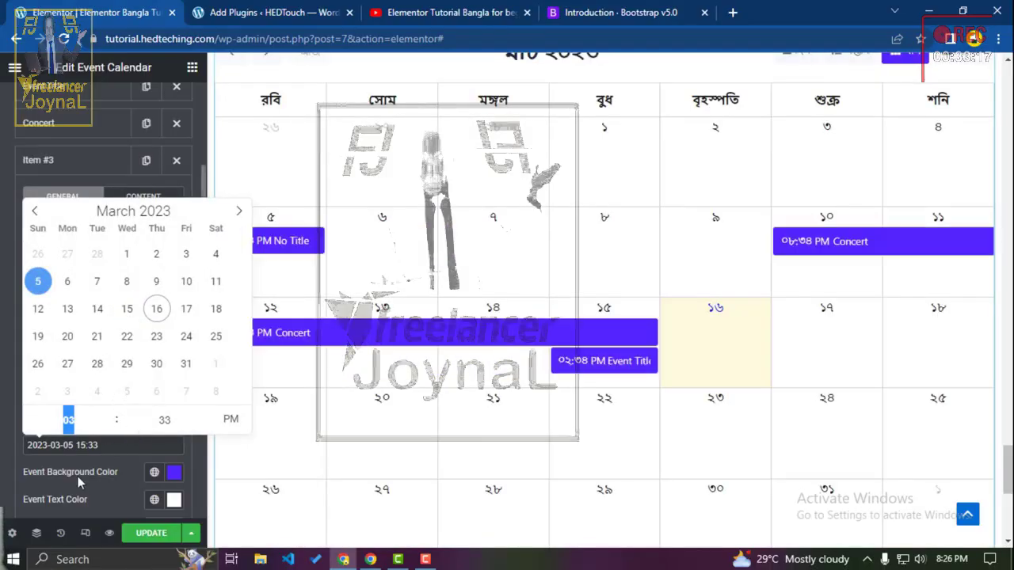
pyautogui.click(77, 476)
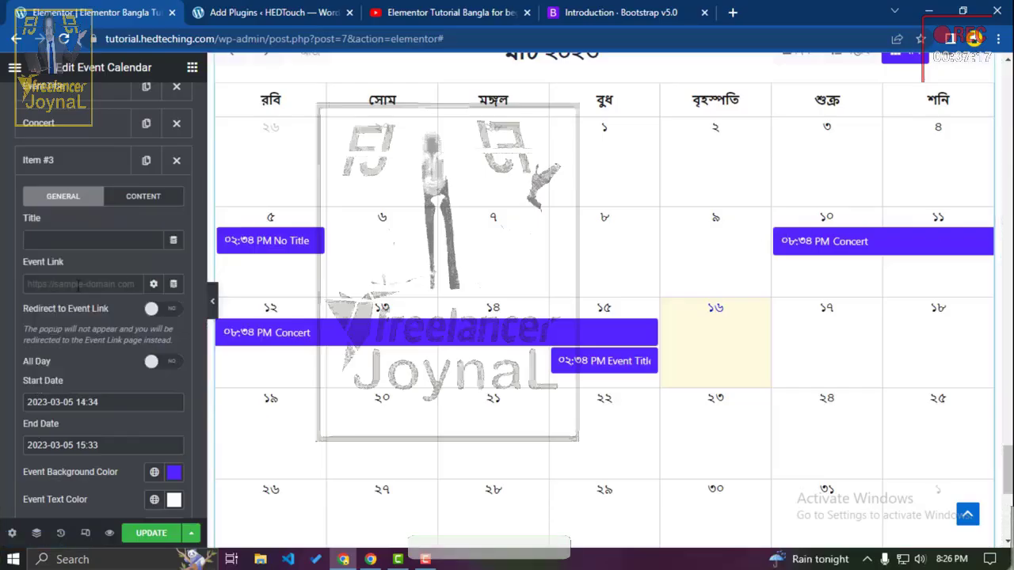
# Step: View the details popup of the Concert event in the calendar preview and close it
pyautogui.click(776, 242)
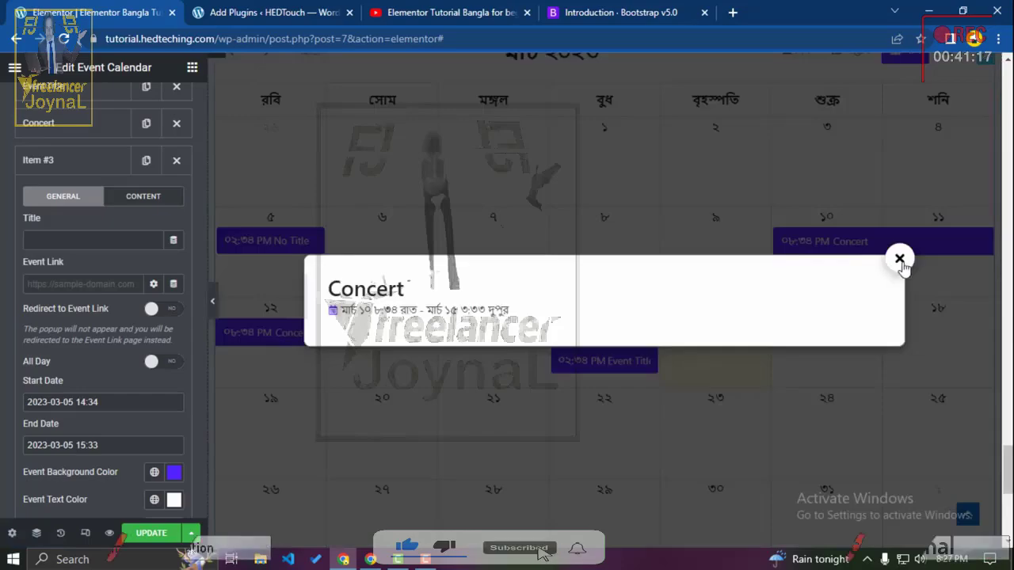
pyautogui.click(899, 258)
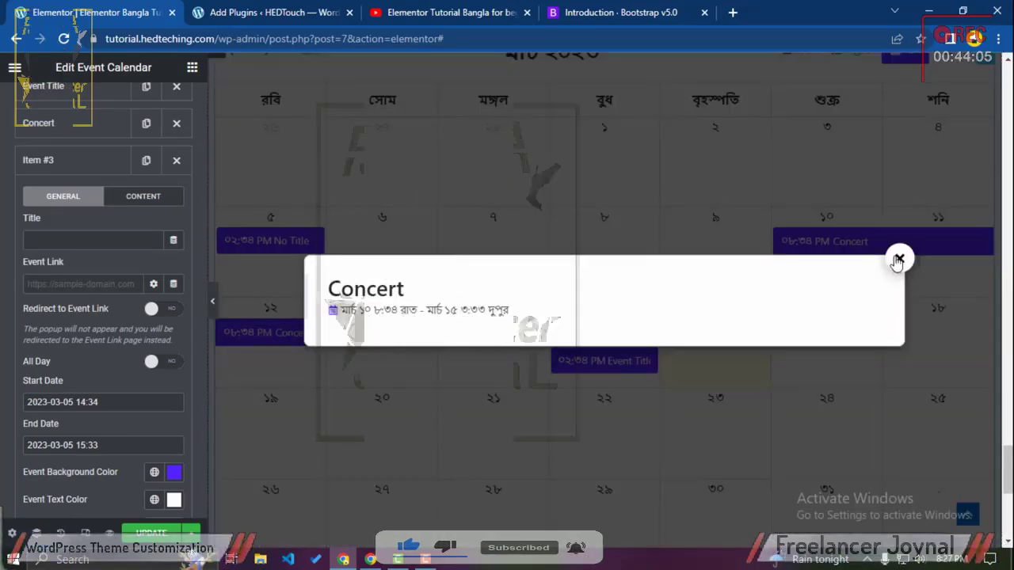
pyautogui.click(899, 258)
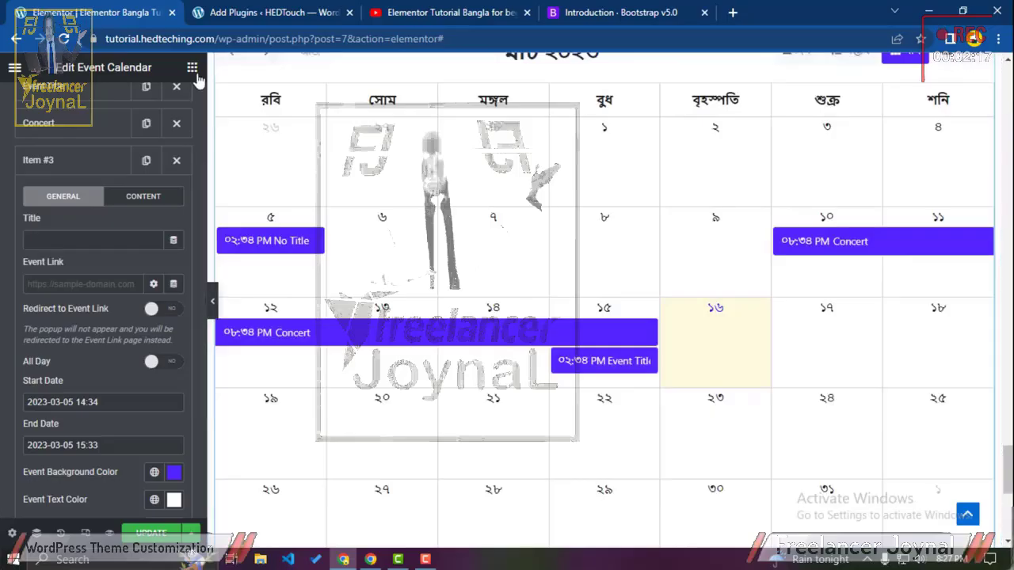
# Step: Add the Essential Addons EmbedPress widget to the page below the event calendar
pyautogui.click(193, 68)
pyautogui.scroll(-3, 370, 424)
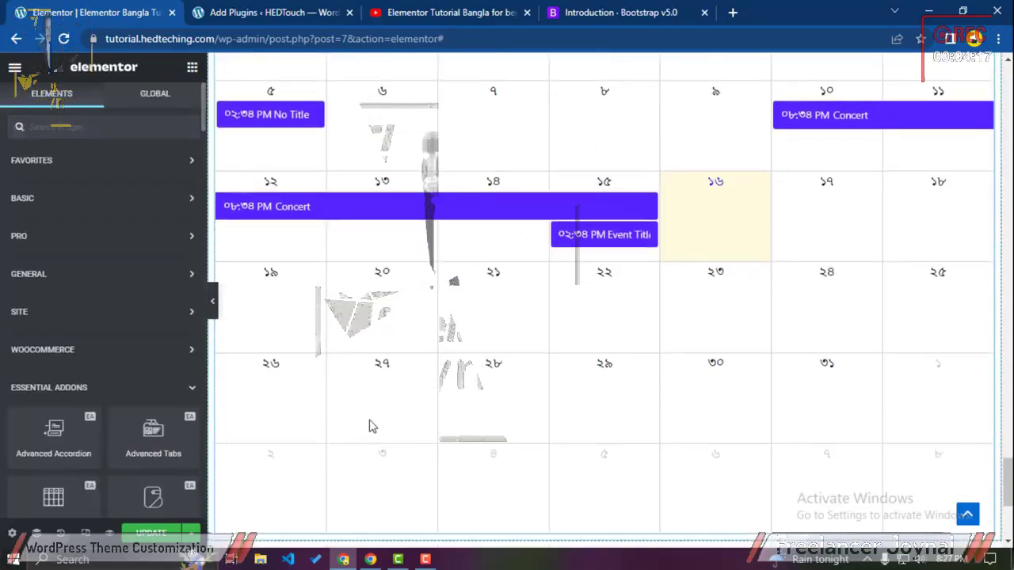
pyautogui.scroll(-2, 194, 439)
pyautogui.scroll(-2, 167, 447)
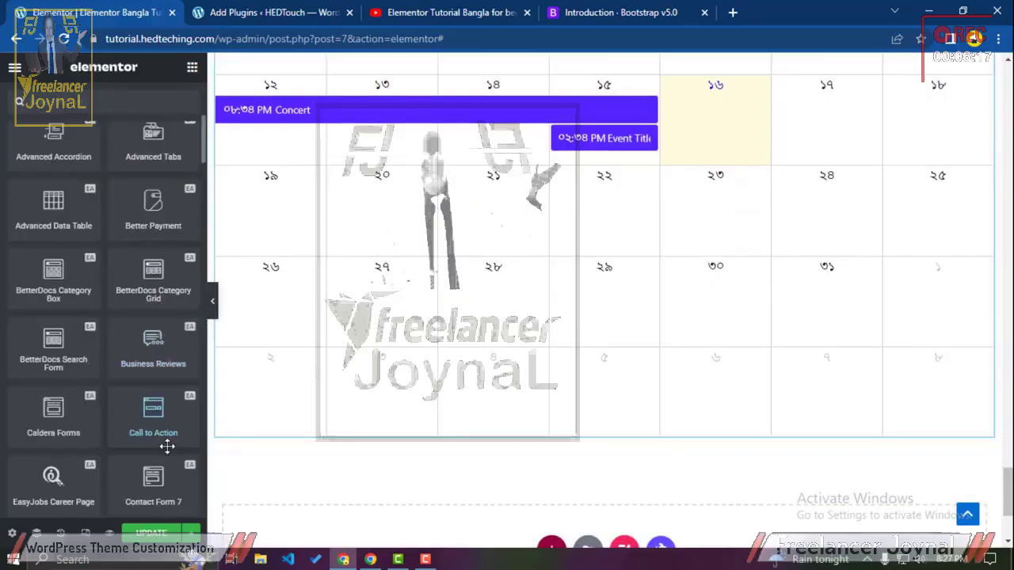
pyautogui.scroll(-4, 167, 447)
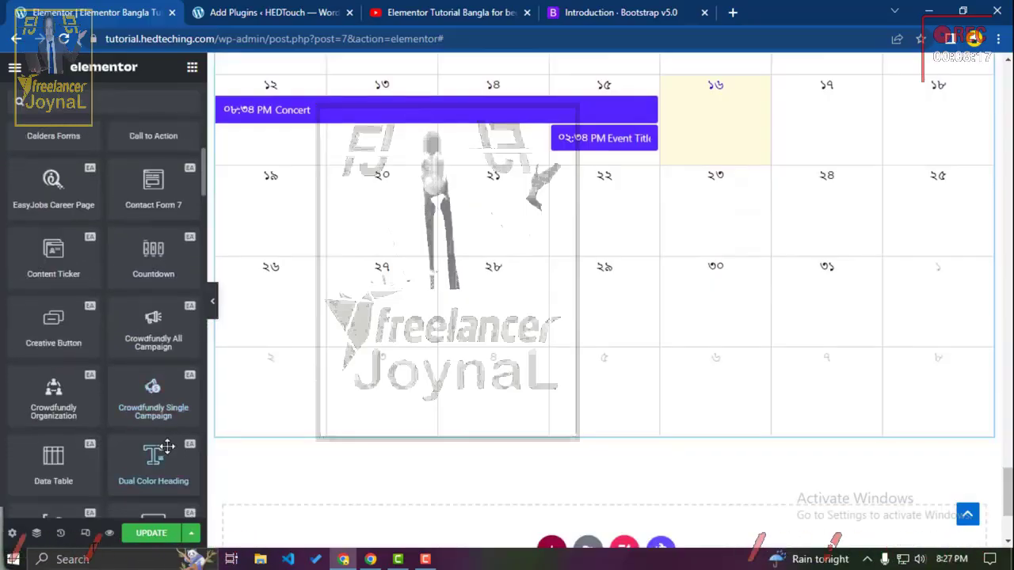
pyautogui.scroll(-1, 168, 448)
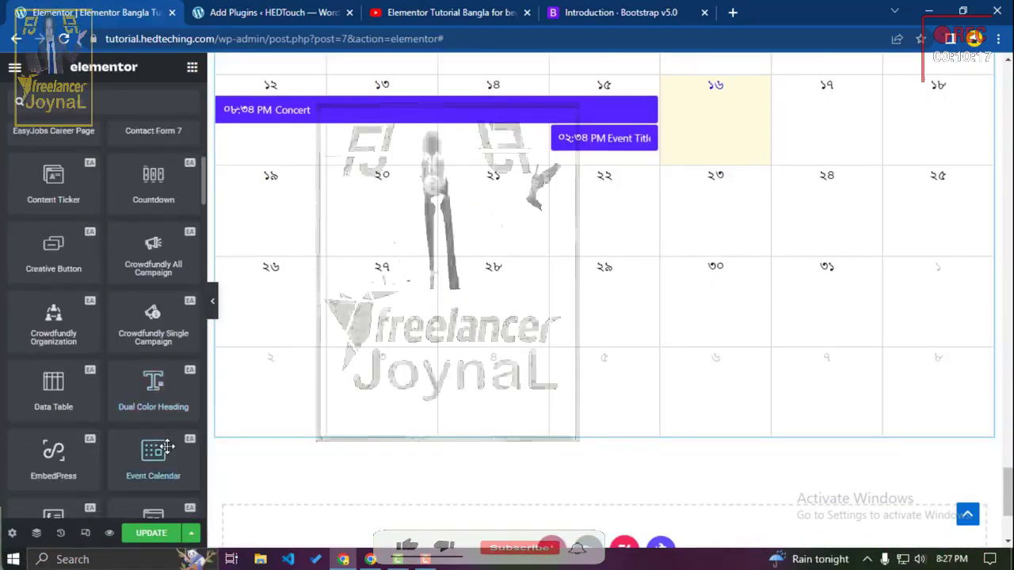
pyautogui.scroll(-2, 167, 448)
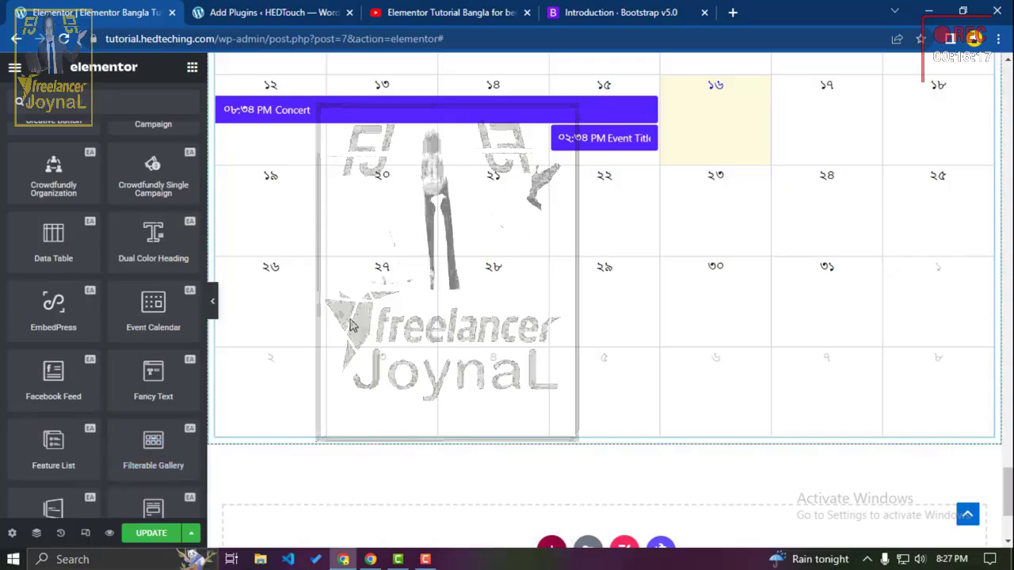
pyautogui.scroll(-2, 319, 414)
pyautogui.scroll(-1, 142, 428)
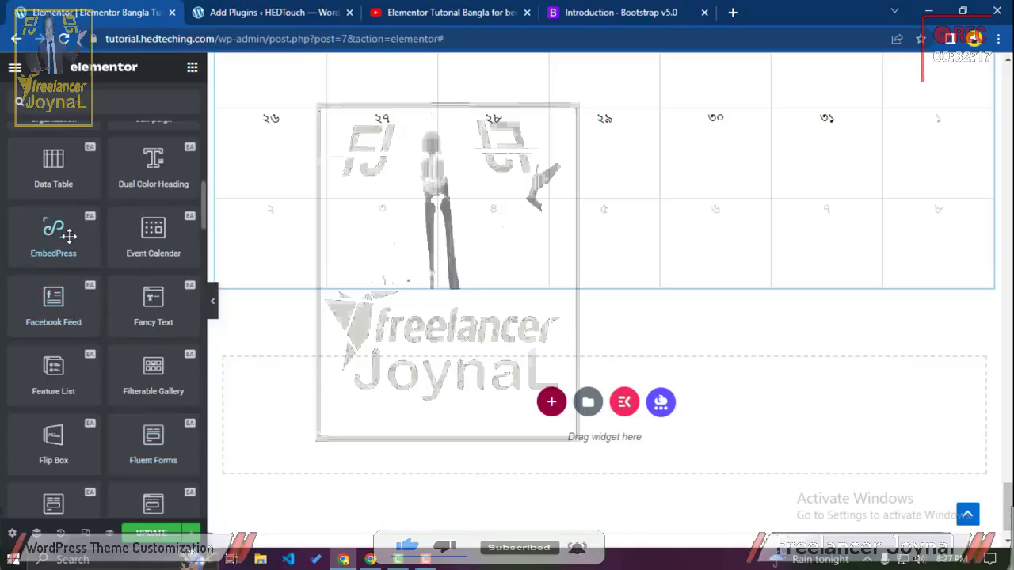
pyautogui.moveTo(69, 236); pyautogui.dragTo(385, 441)
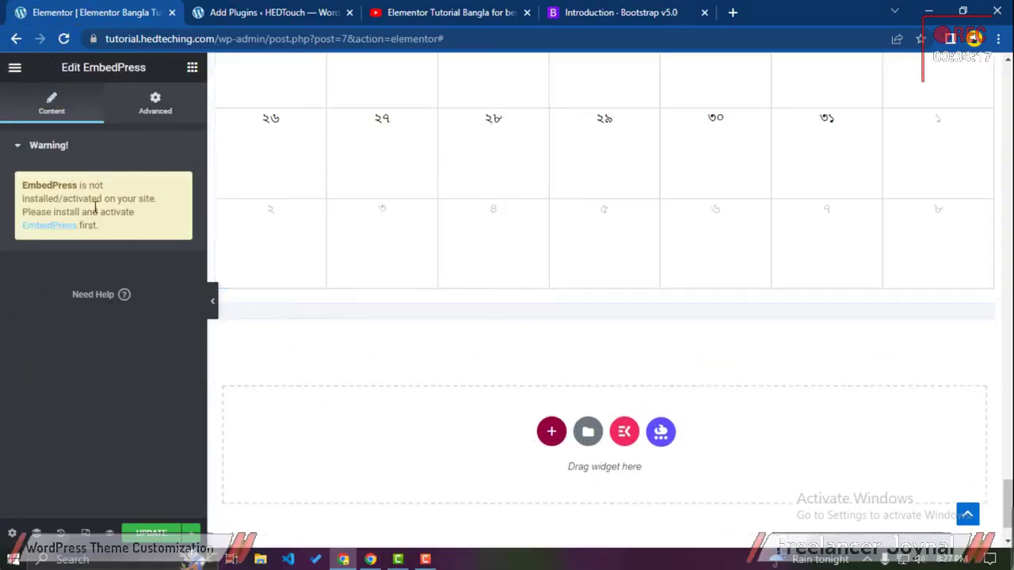
# Step: Add the Essential Addons Fancy Text widget below the EmbedPress block
pyautogui.click(193, 68)
pyautogui.scroll(-4, 121, 340)
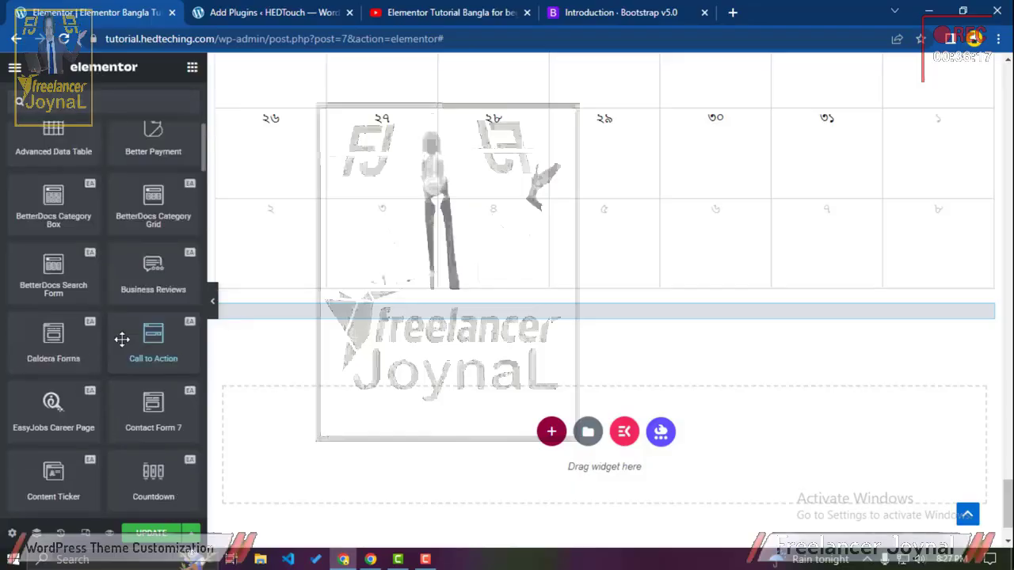
pyautogui.scroll(-10, 121, 339)
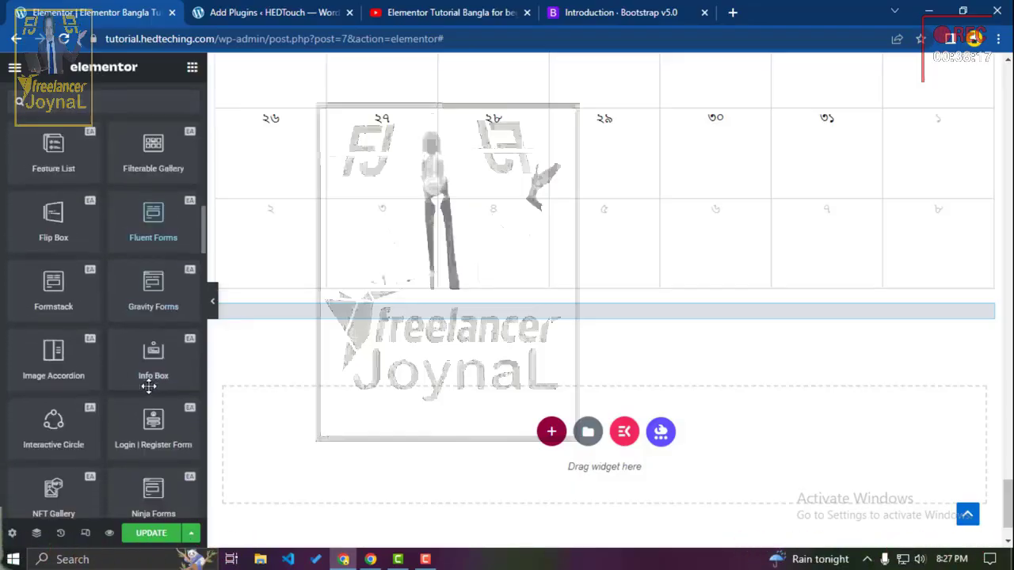
pyautogui.scroll(3, 149, 386)
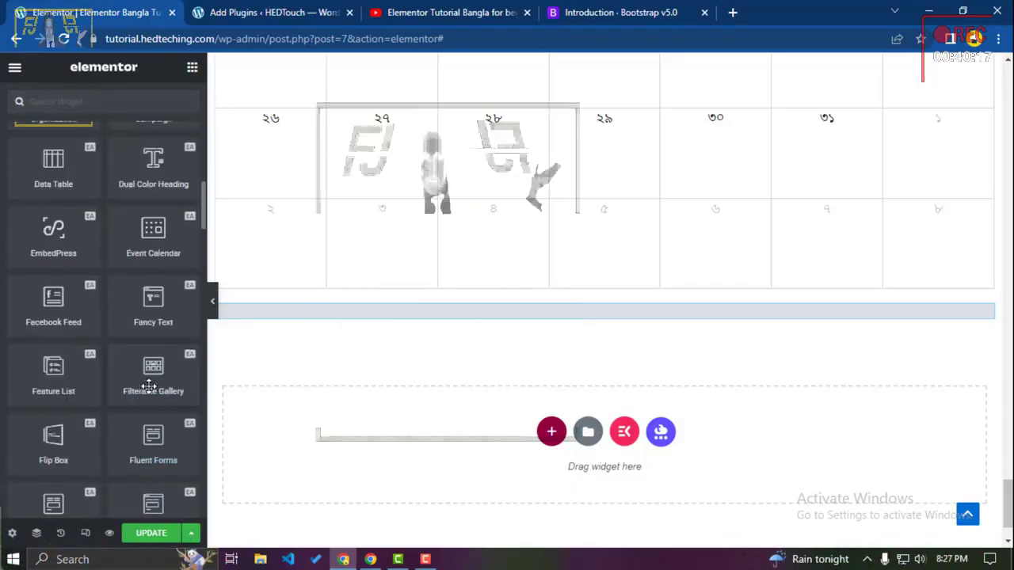
pyautogui.scroll(-1, 151, 482)
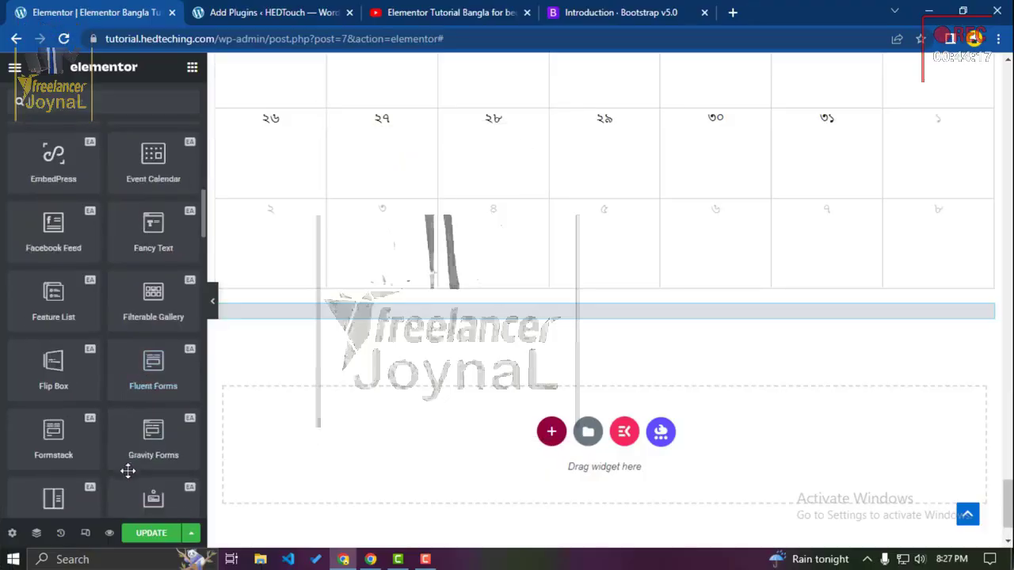
pyautogui.moveTo(153, 231); pyautogui.dragTo(309, 492)
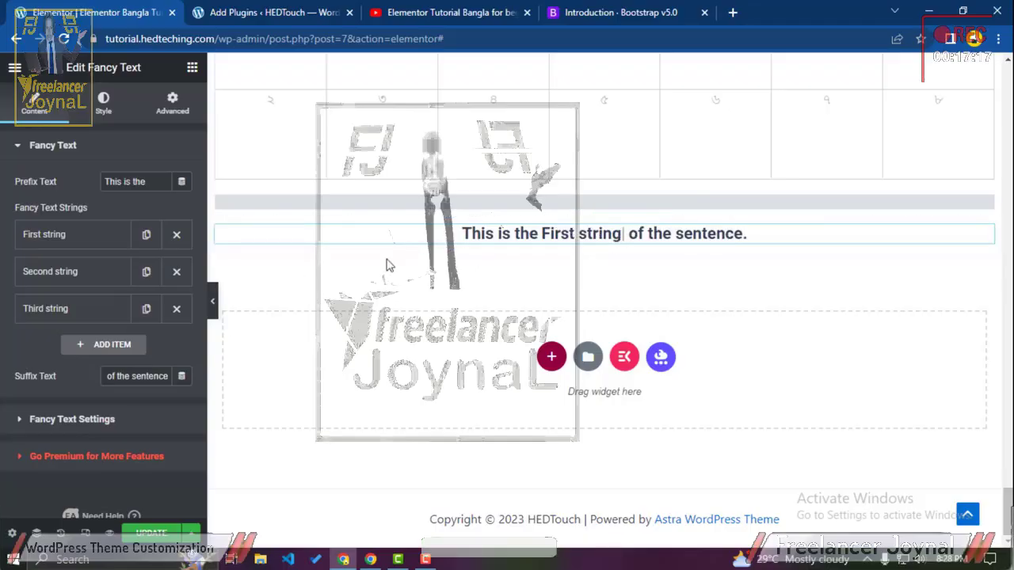
# Step: Search Google for "elementor pro" in a new browser tab, view the Elementor Pro plugin pricing plans, and return to the page editor
pyautogui.click(732, 13)
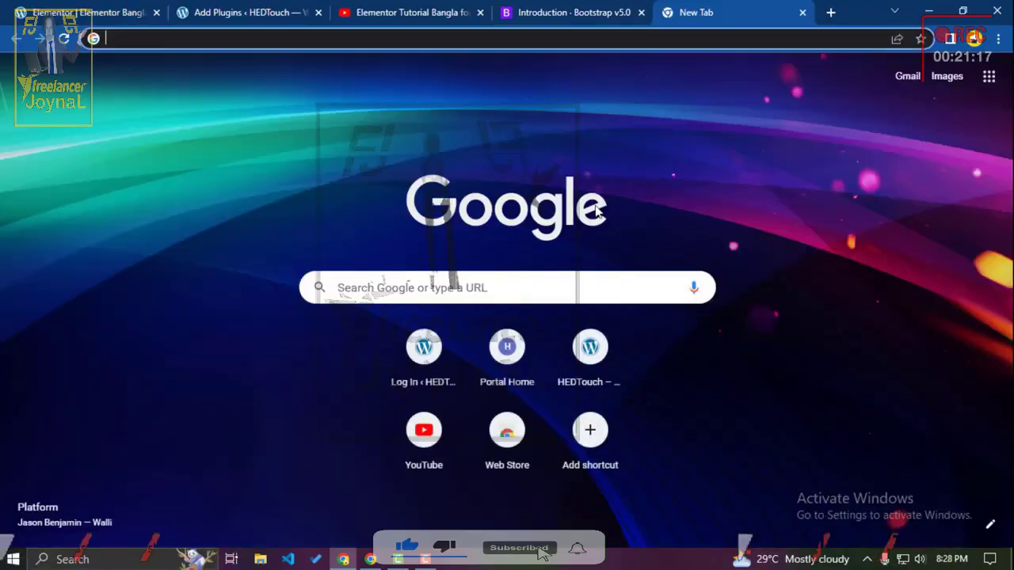
pyautogui.write('elementor pro')
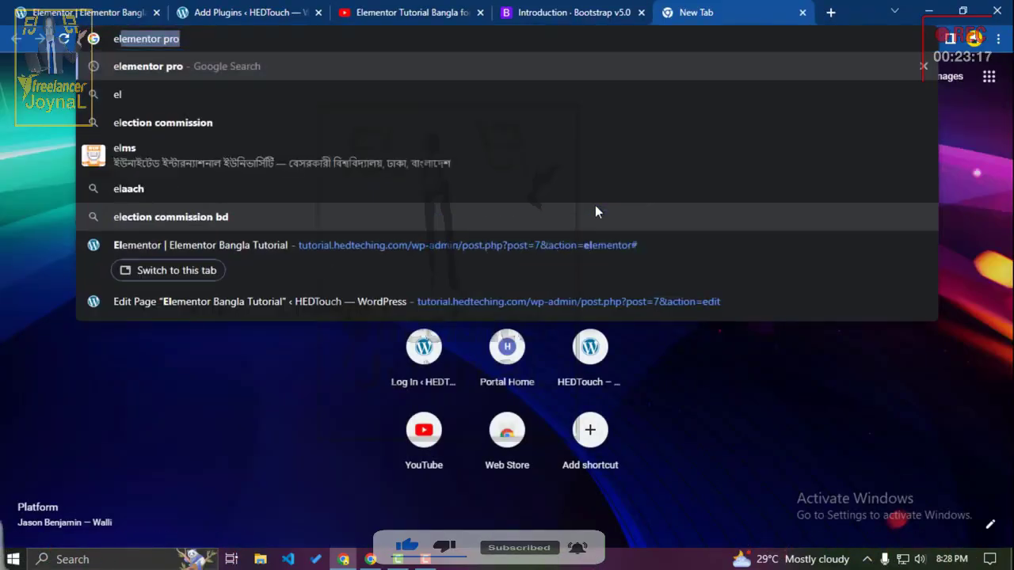
pyautogui.press('Return')
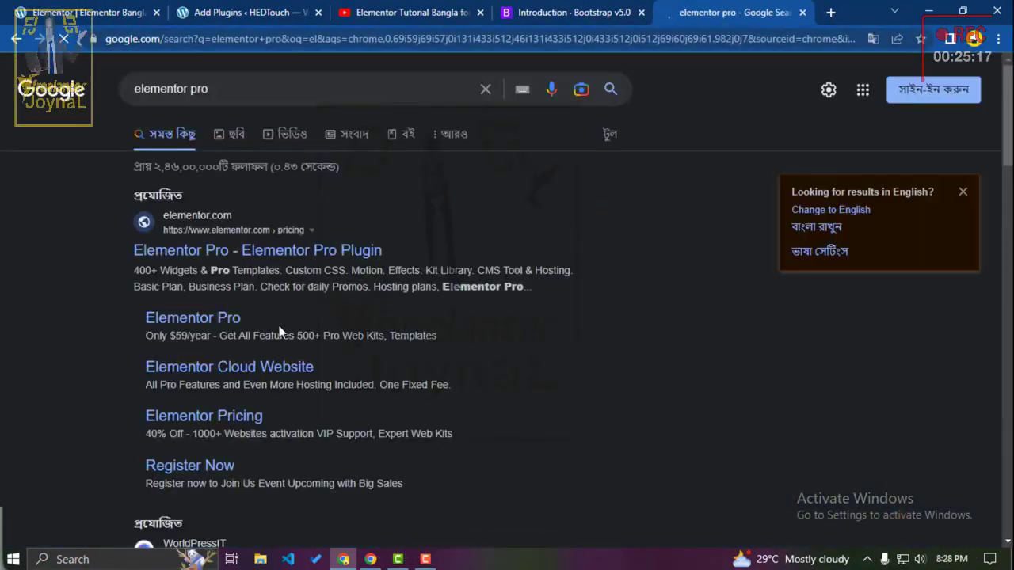
pyautogui.click(264, 261)
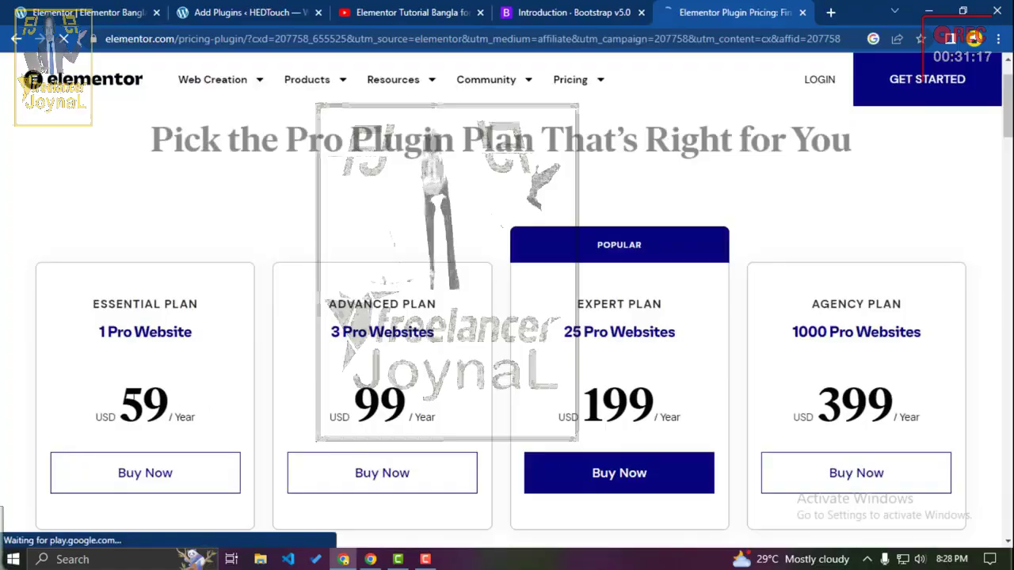
pyautogui.click(199, 396)
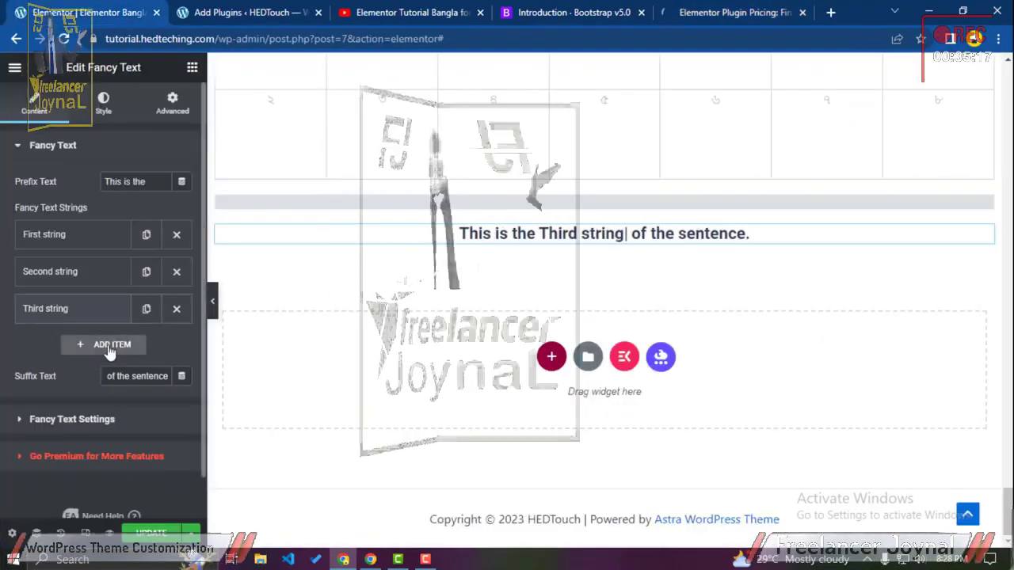
# Step: Add a fourth, empty item to the fancy text strings and replace the first string with "WordPress"
pyautogui.click(98, 343)
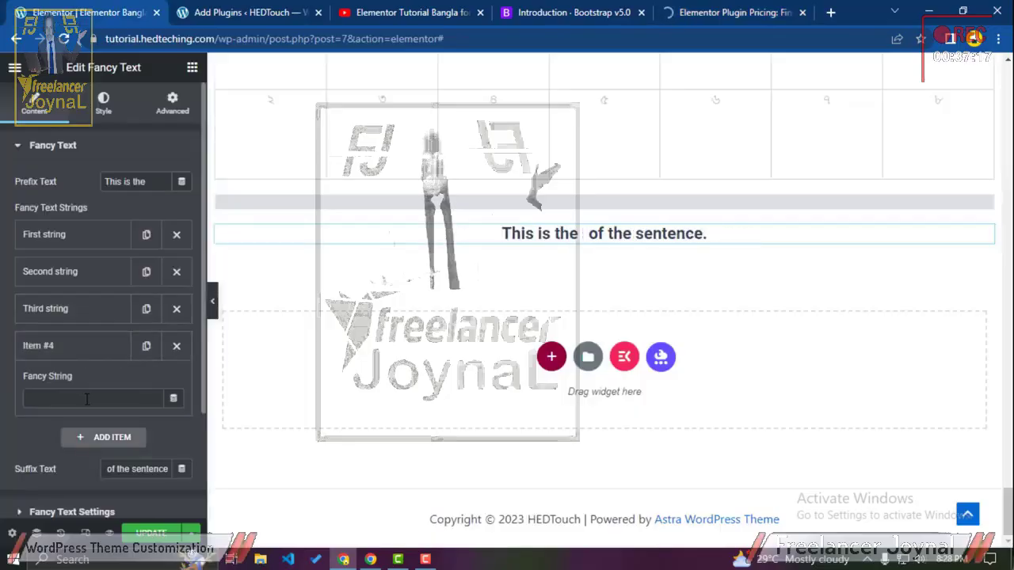
pyautogui.click(87, 242)
pyautogui.doubleClick(80, 287)
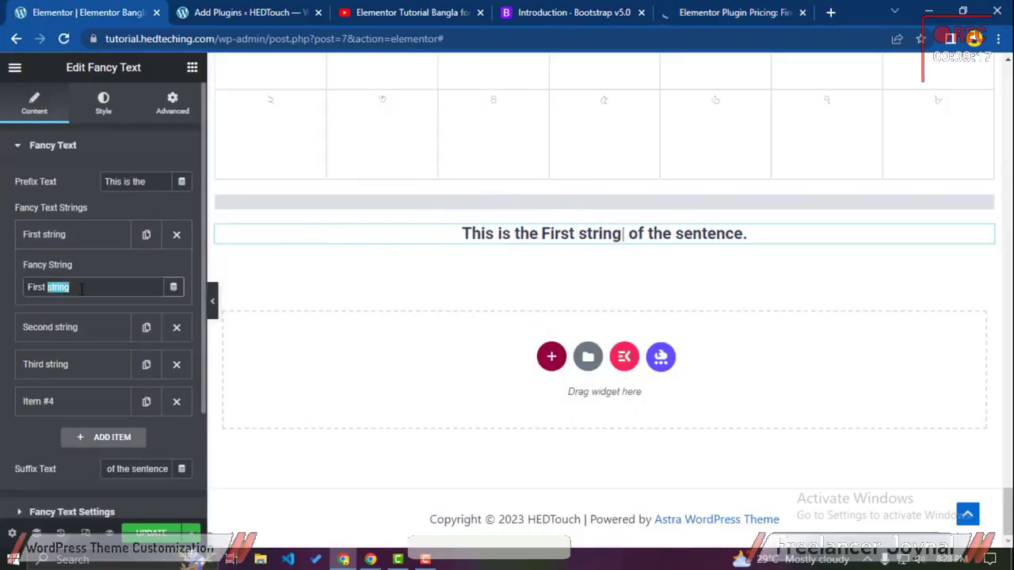
pyautogui.write('WordPress')
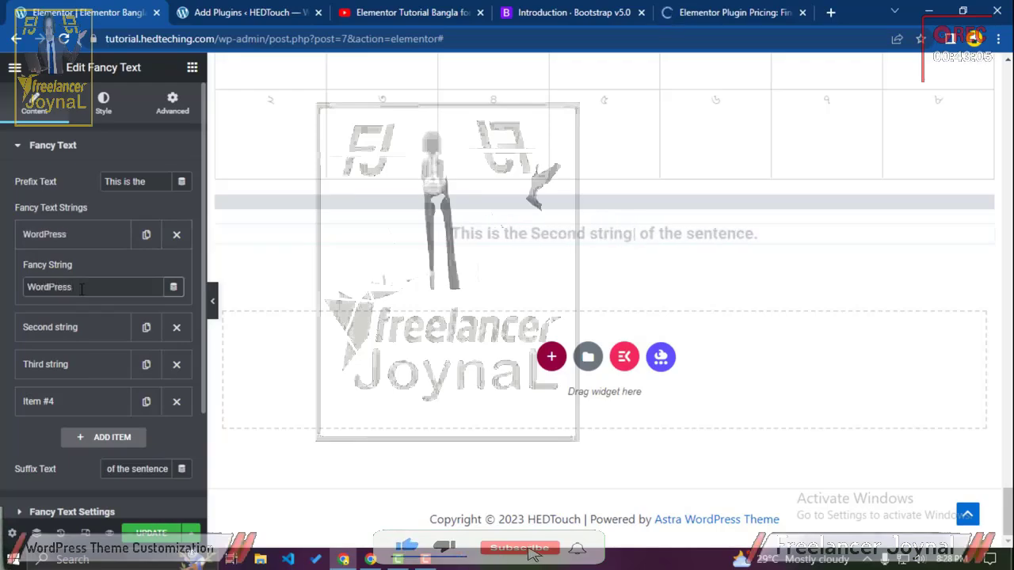
# Step: Replace the second fancy text string with "Ecommerce"
pyautogui.click(50, 327)
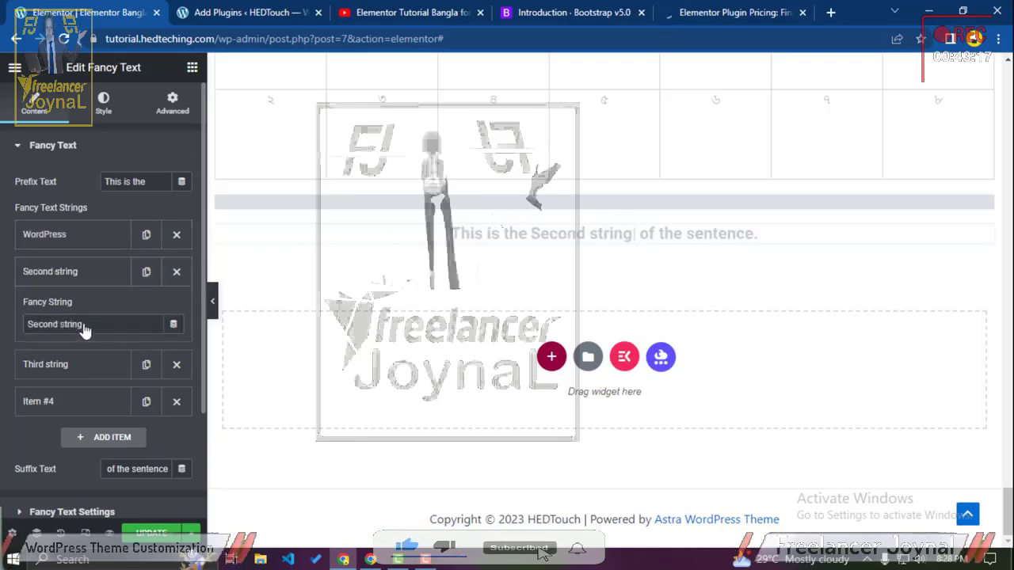
pyautogui.tripleClick(54, 324)
pyautogui.write('E')
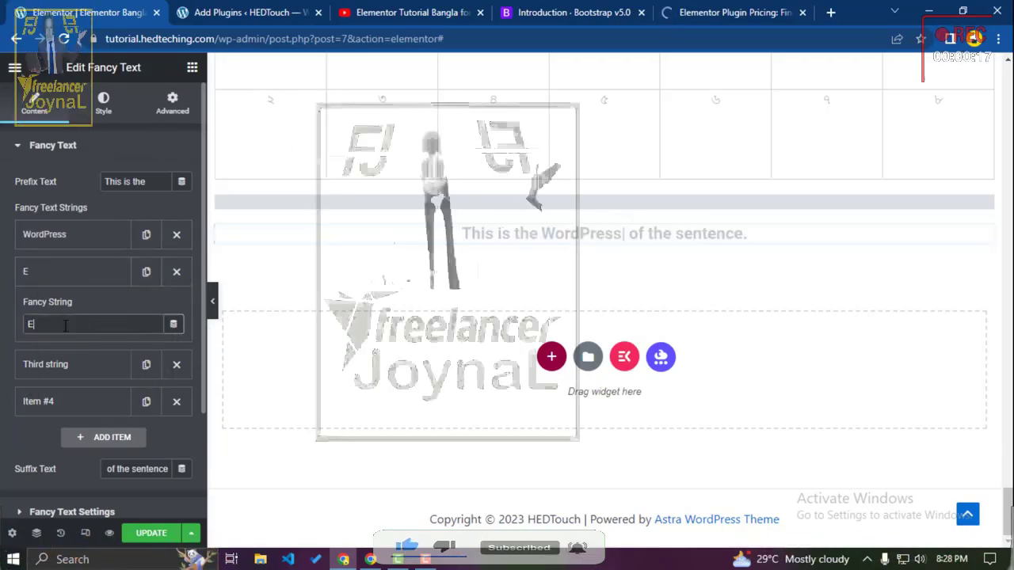
pyautogui.write('commerce')
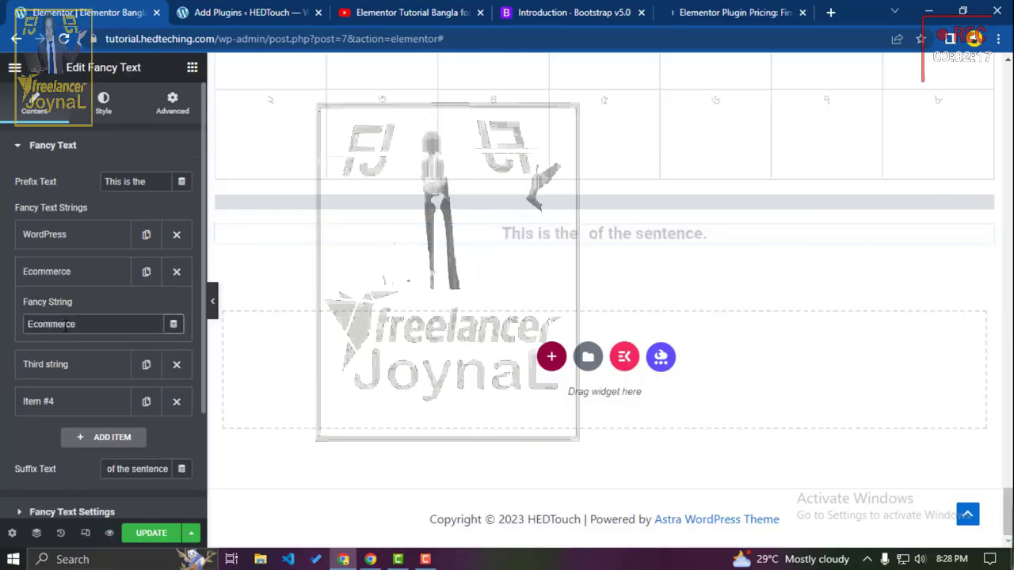
# Step: Set the Fancy Text widget's prefix text to "HEDTouch Makes videos on"
pyautogui.tripleClick(127, 182)
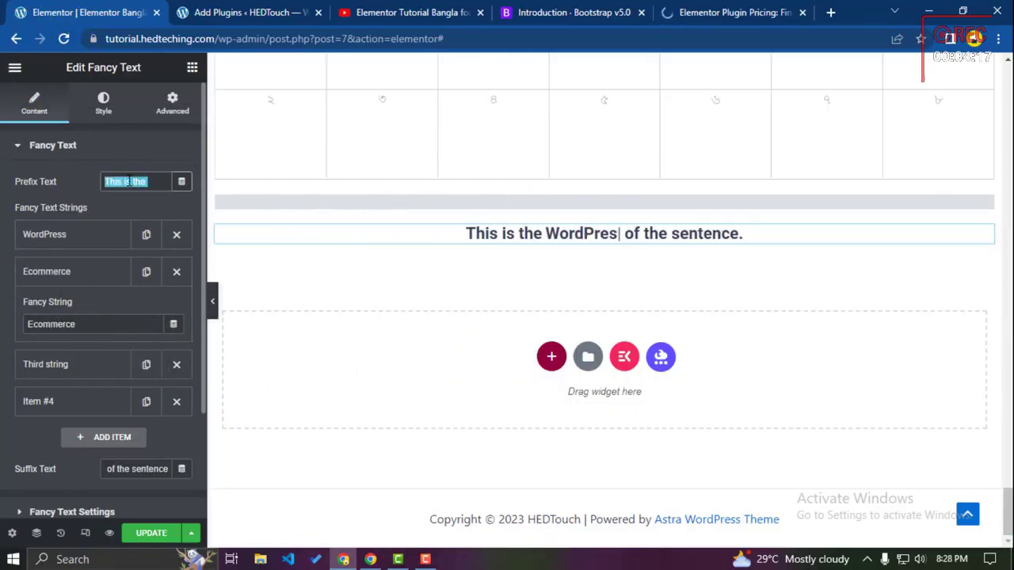
pyautogui.write('HRE')
pyautogui.press('BackSpace')
pyautogui.write('D')
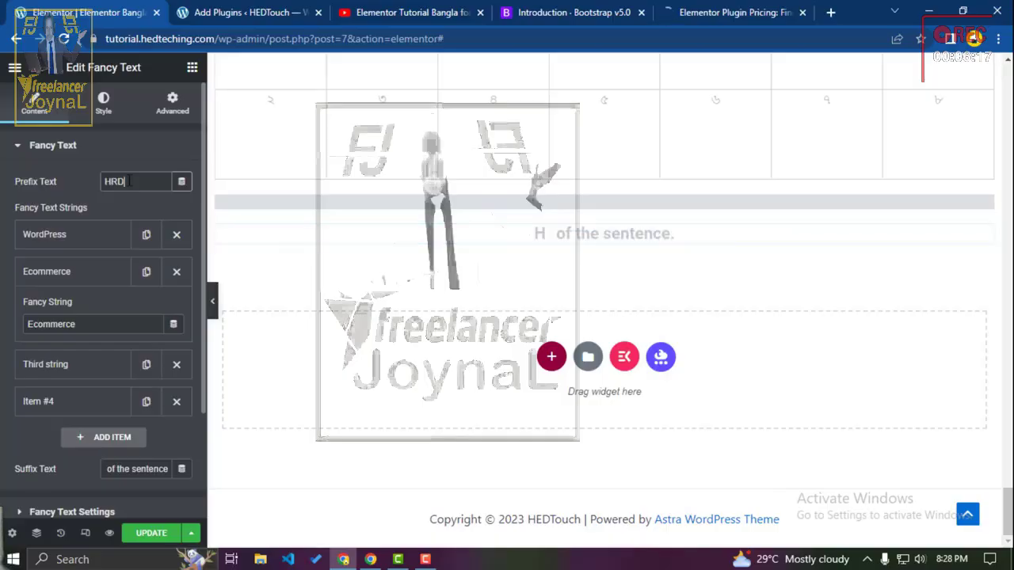
pyautogui.write('Touch Mak')
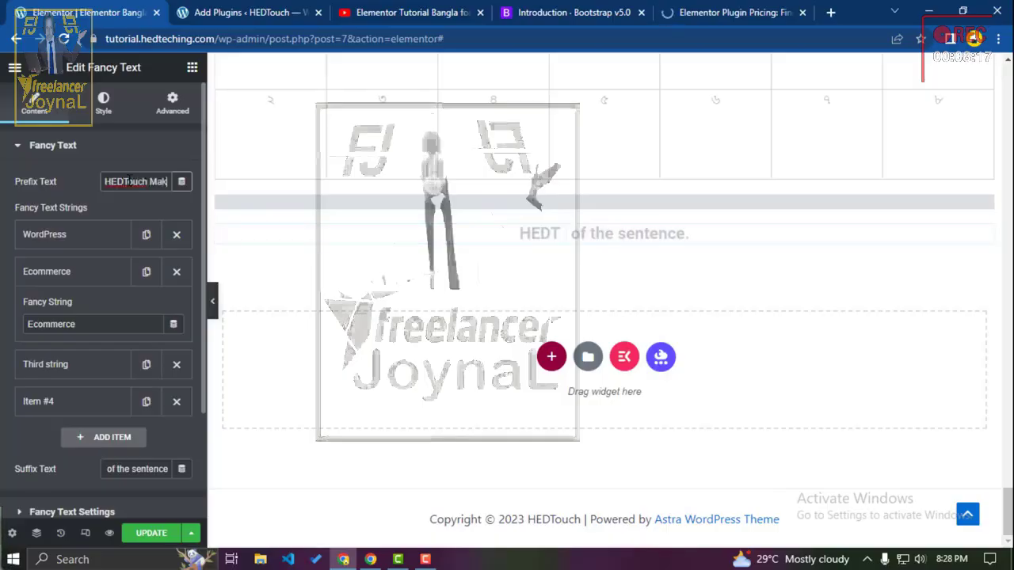
pyautogui.write('es wideos on')
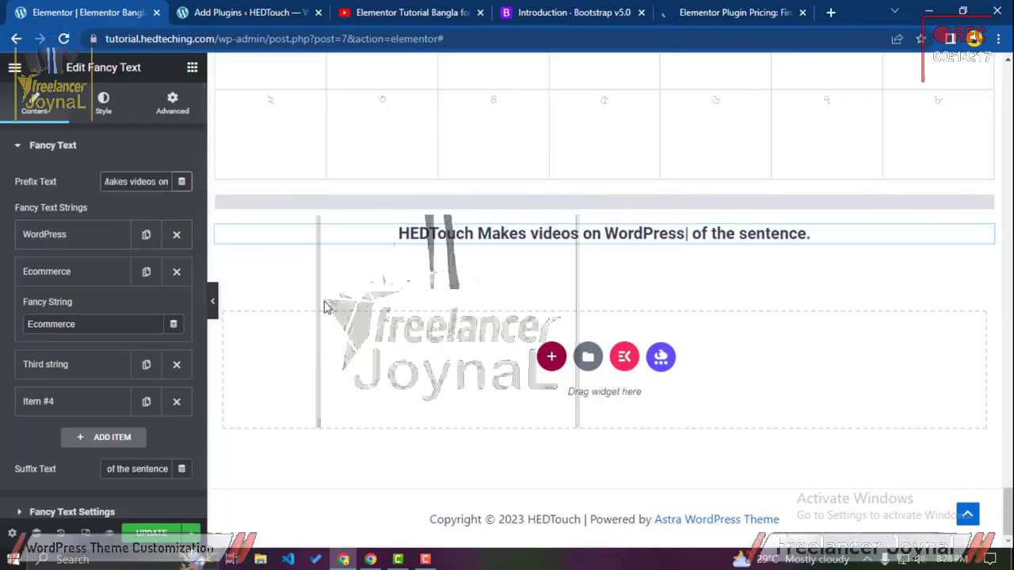
# Step: Replace the Fancy Text widget's suffix text with "so please SUBSCRIBE"
pyautogui.click(65, 274)
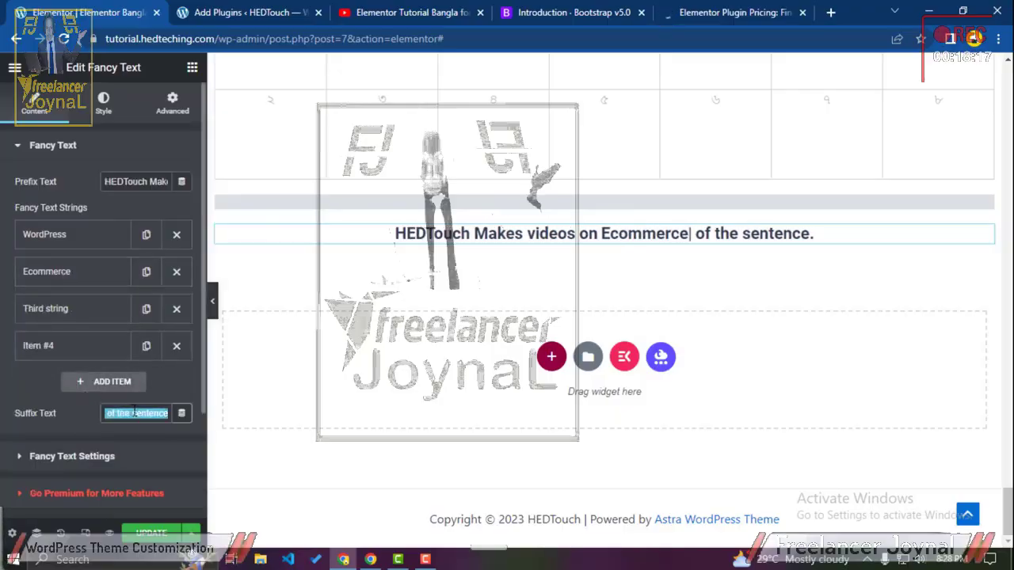
pyautogui.write('so please ')
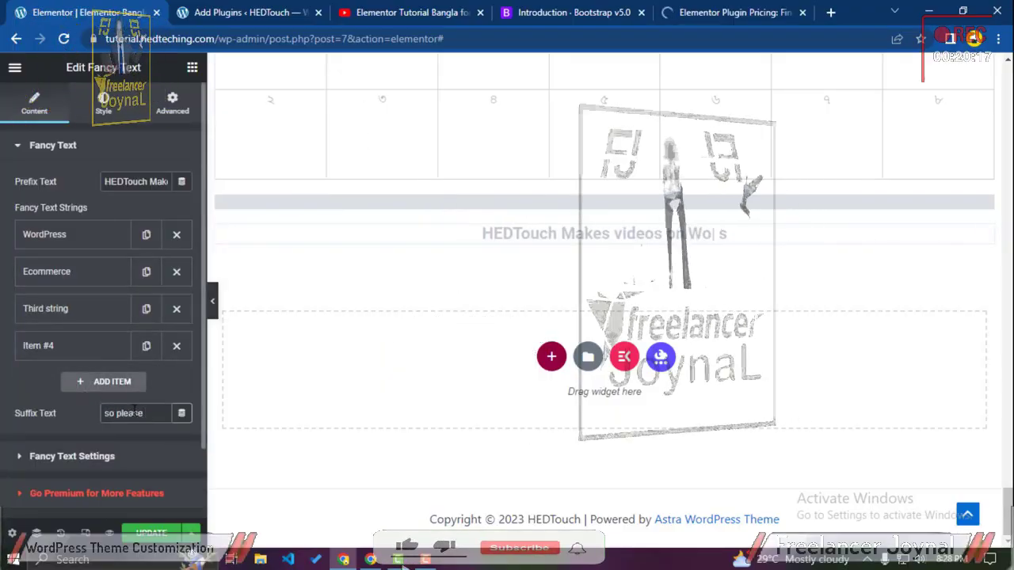
pyautogui.write('s')
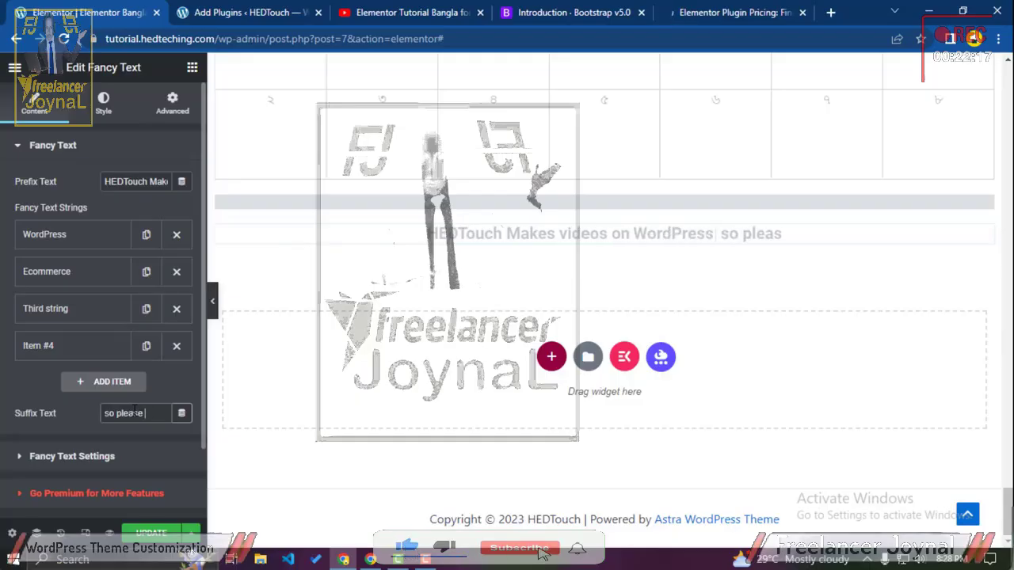
pyautogui.write('UBSCRIBE')
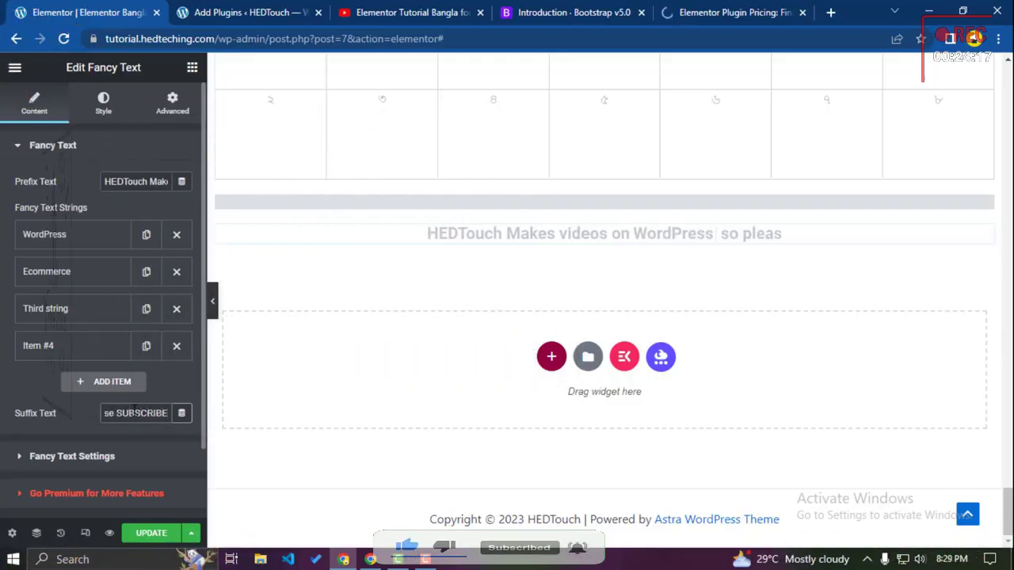
# Step: Examine the style type options in the Fancy Text settings, leaving Style 1 selected
pyautogui.click(78, 458)
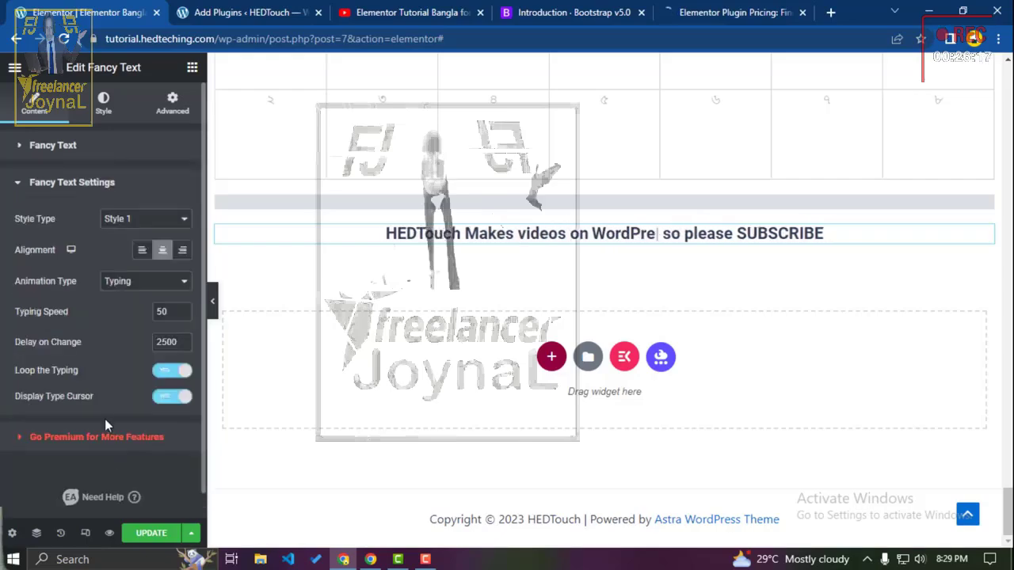
pyautogui.click(120, 222)
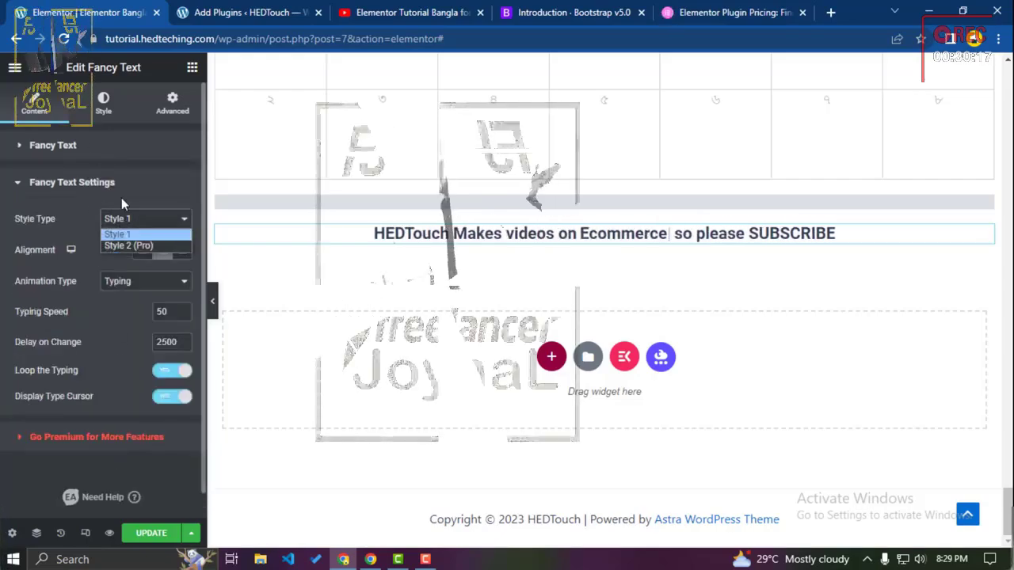
pyautogui.click(122, 197)
# Step: Set the prefix text color of the Fancy Text widget to red (#FF0000)
pyautogui.click(104, 103)
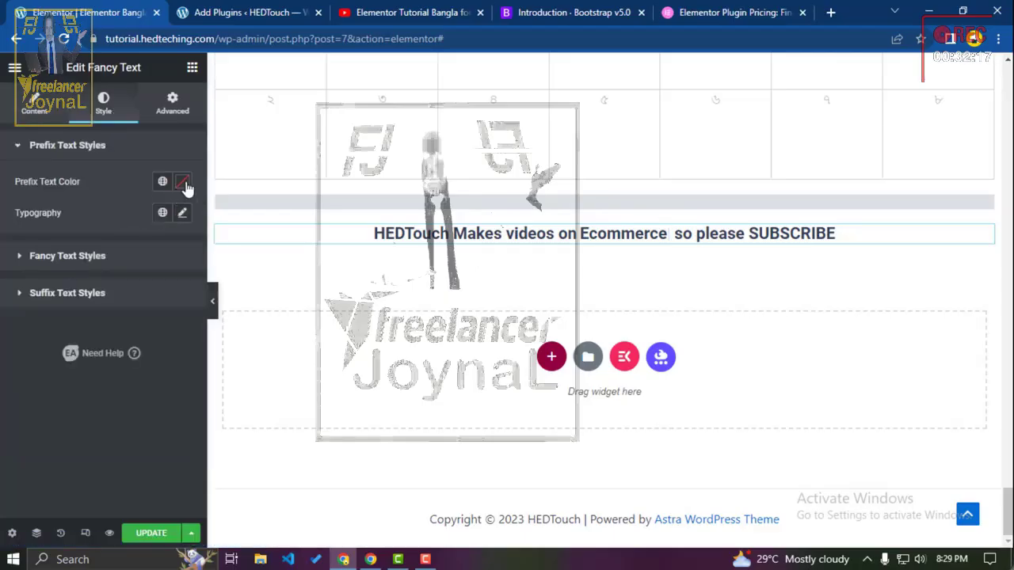
pyautogui.click(182, 182)
pyautogui.moveTo(188, 264); pyautogui.dragTo(285, 231)
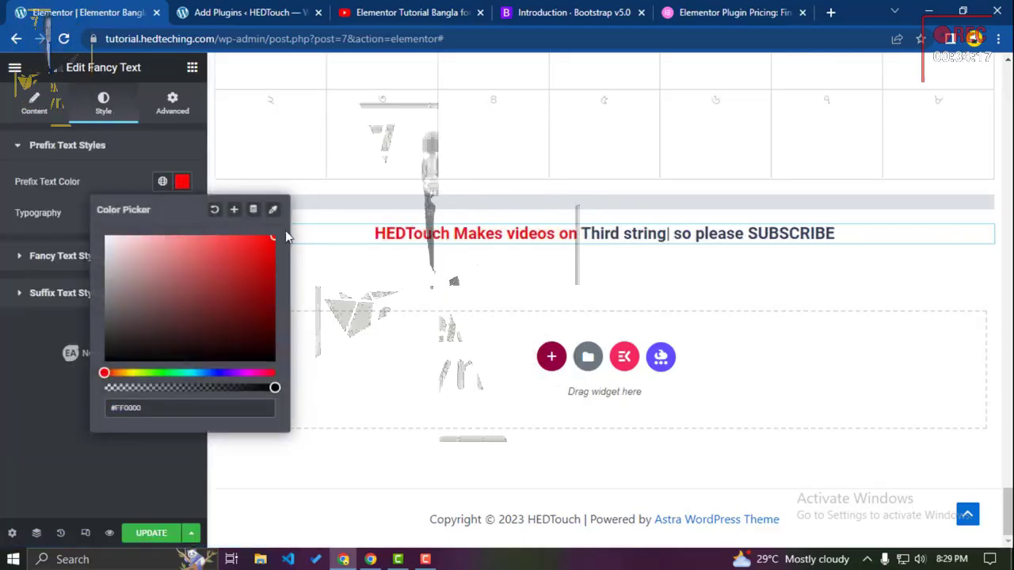
pyautogui.click(78, 216)
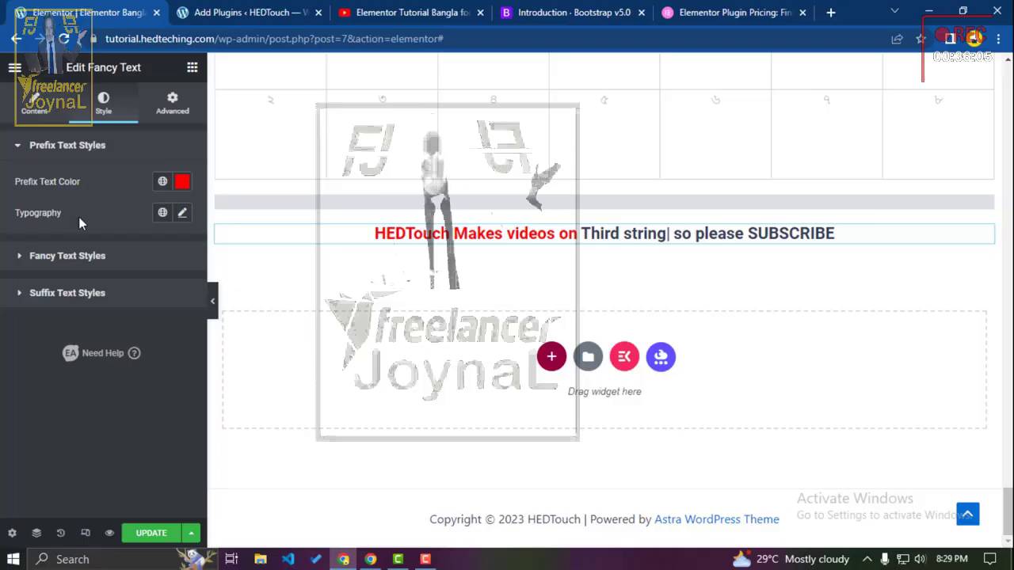
# Step: Try a very pale pink (#FFF3F3) as the suffix text color and look through the other text style settings
pyautogui.click(88, 300)
pyautogui.click(183, 256)
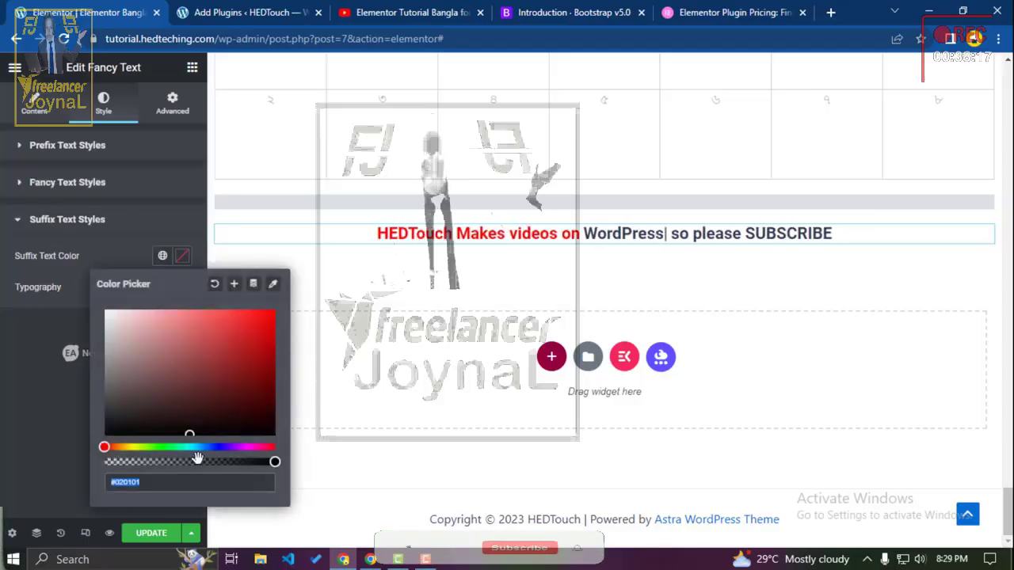
pyautogui.moveTo(259, 324)
pyautogui.mouseDown()
pyautogui.moveTo(304, 296)
pyautogui.moveTo(116, 187)
pyautogui.mouseUp()
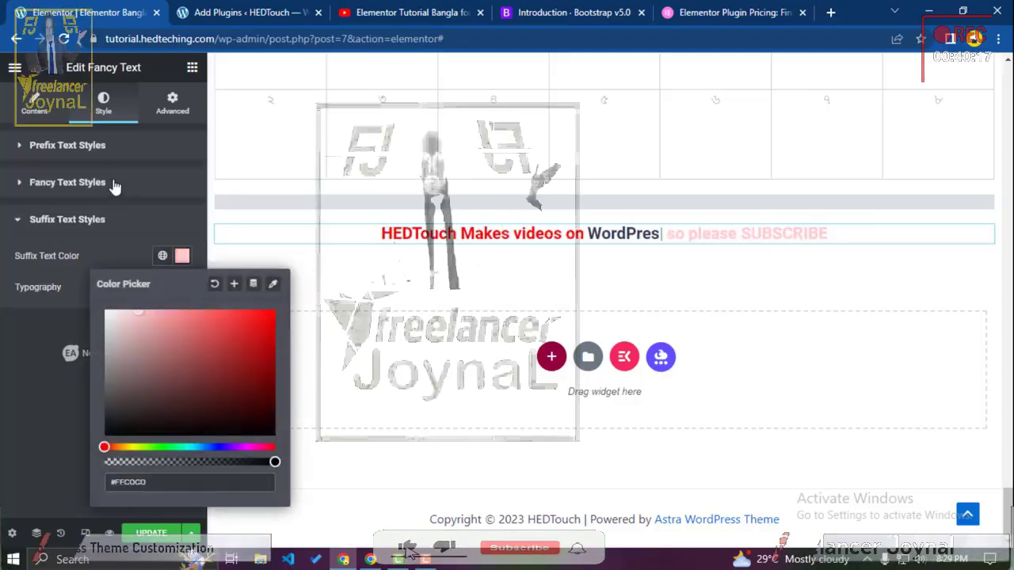
pyautogui.click(132, 210)
pyautogui.click(142, 184)
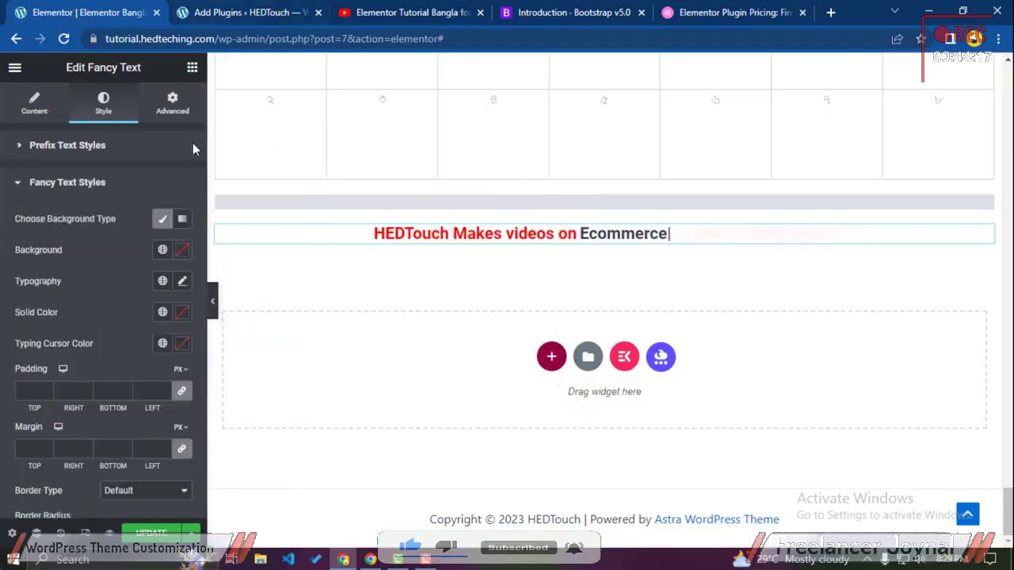
pyautogui.click(164, 147)
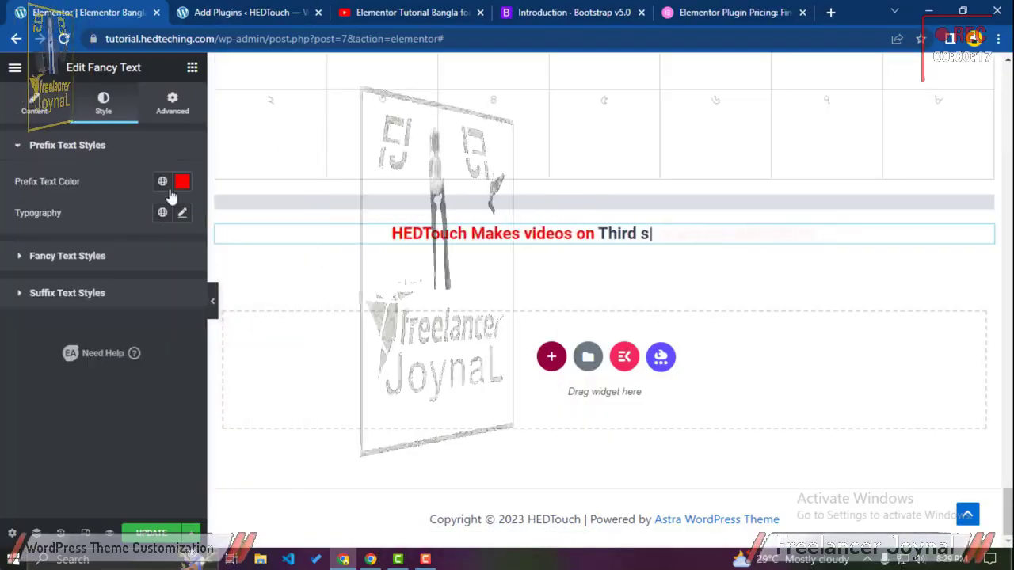
# Step: Set the suffix text color of the Fancy Text widget to bright red
pyautogui.click(124, 300)
pyautogui.click(182, 258)
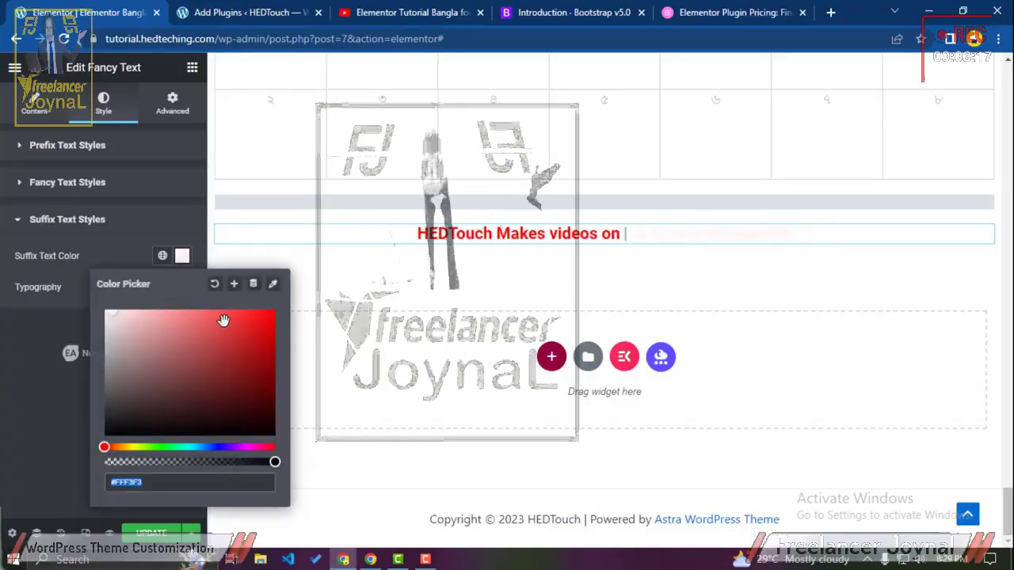
pyautogui.moveTo(223, 320); pyautogui.dragTo(271, 312)
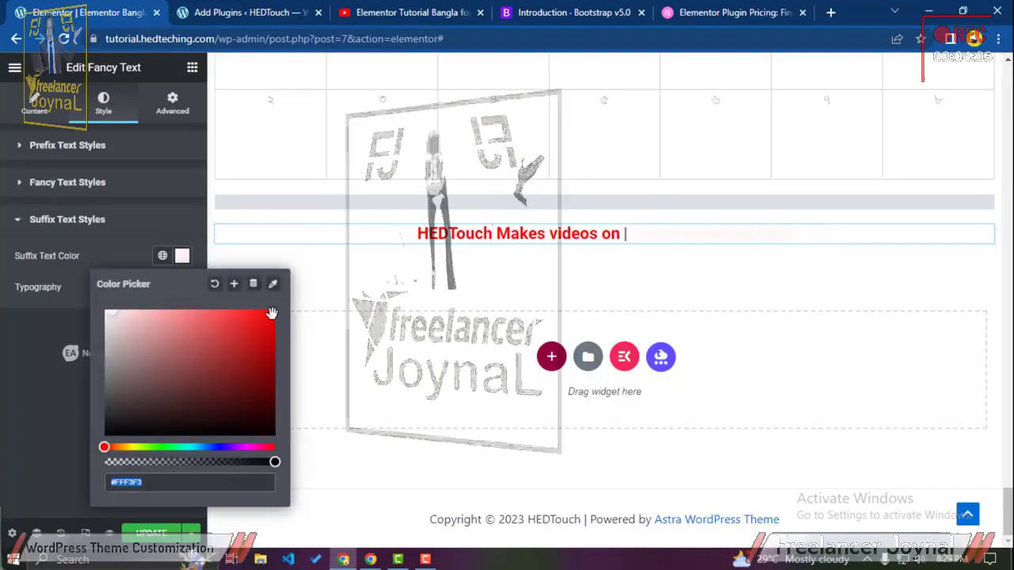
# Step: Give the animated fancy strings a solid light grey background
pyautogui.click(125, 188)
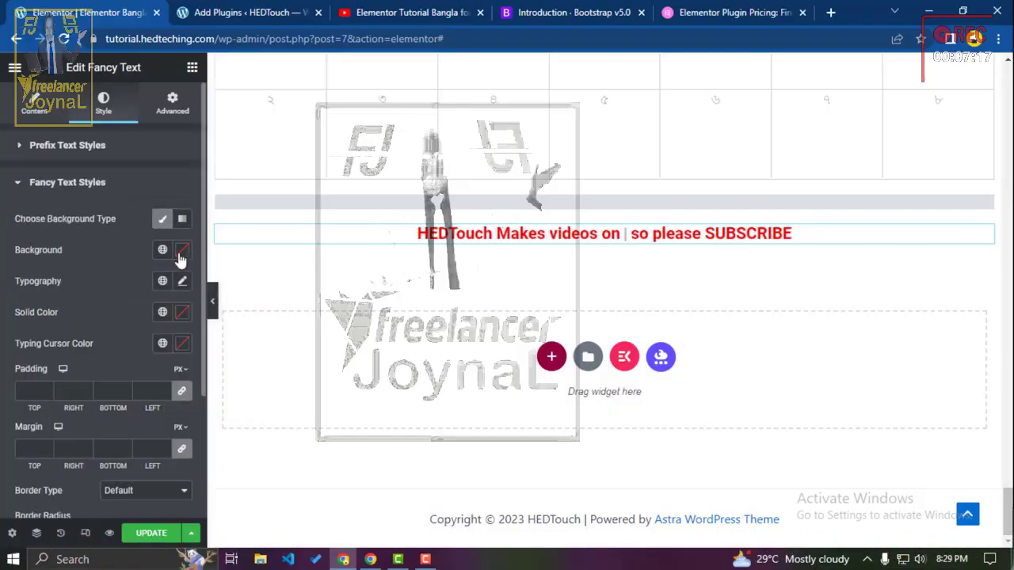
pyautogui.click(183, 252)
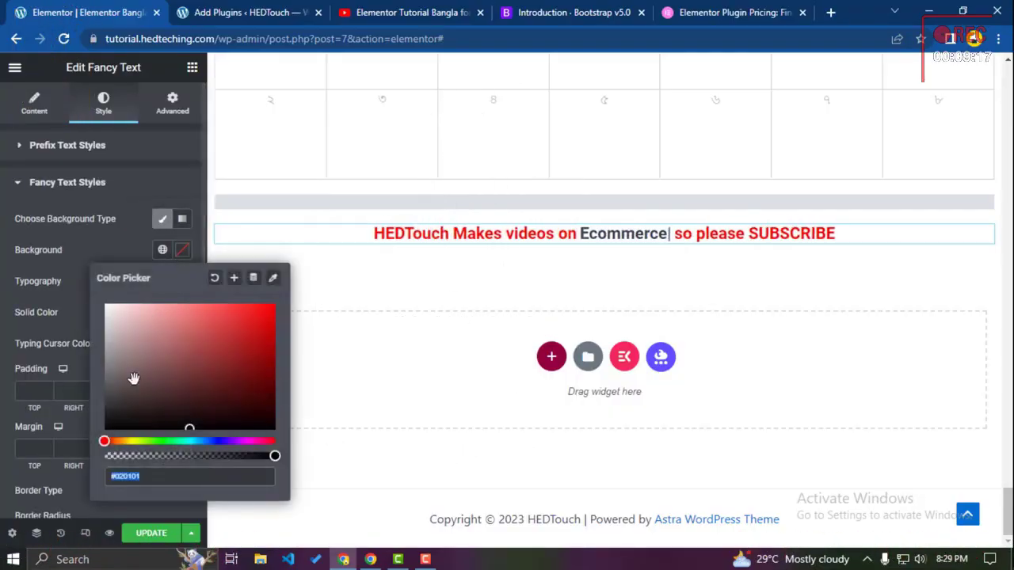
pyautogui.moveTo(118, 324); pyautogui.dragTo(110, 320)
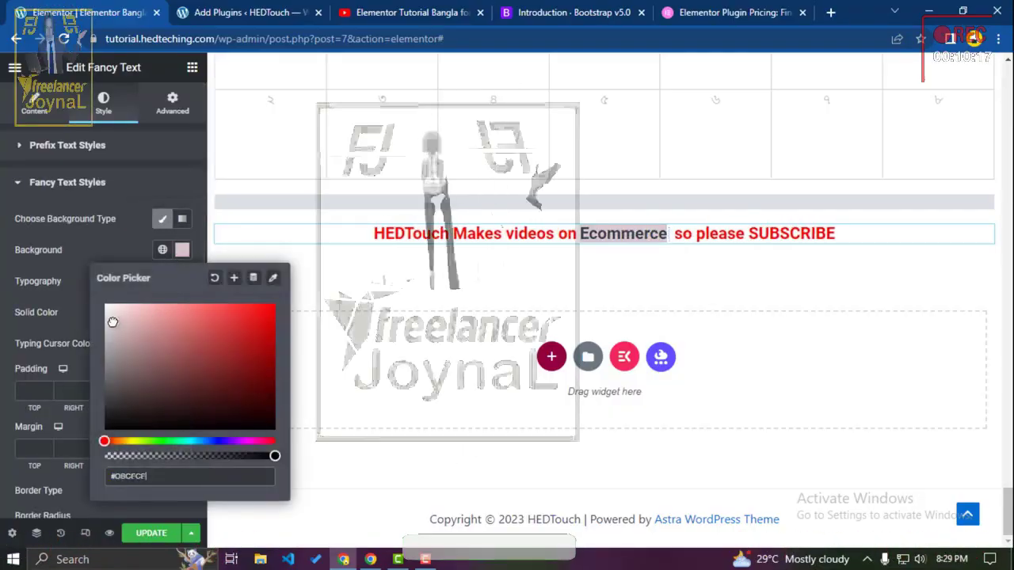
pyautogui.click(90, 254)
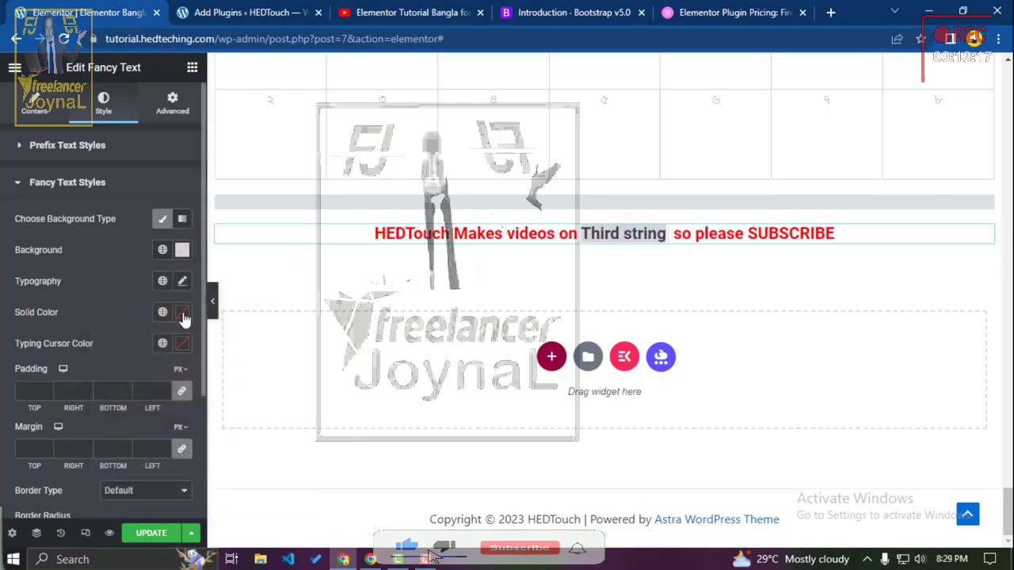
# Step: Set the solid text color of the fancy strings to blue (#2D1AFF)
pyautogui.click(183, 317)
pyautogui.moveTo(131, 174)
pyautogui.mouseDown()
pyautogui.moveTo(235, 99)
pyautogui.moveTo(247, 103)
pyautogui.mouseUp()
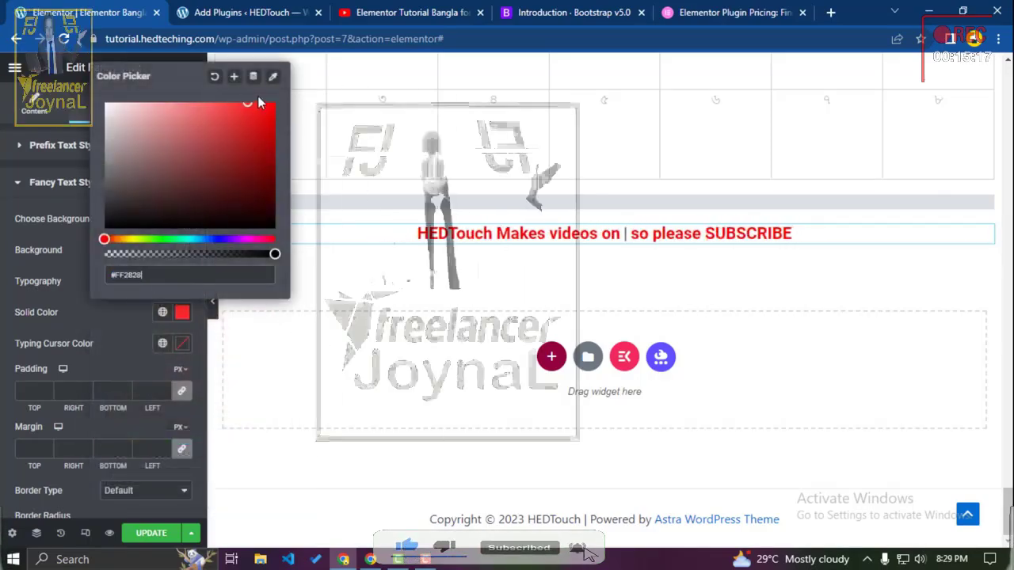
pyautogui.moveTo(212, 239); pyautogui.dragTo(219, 239)
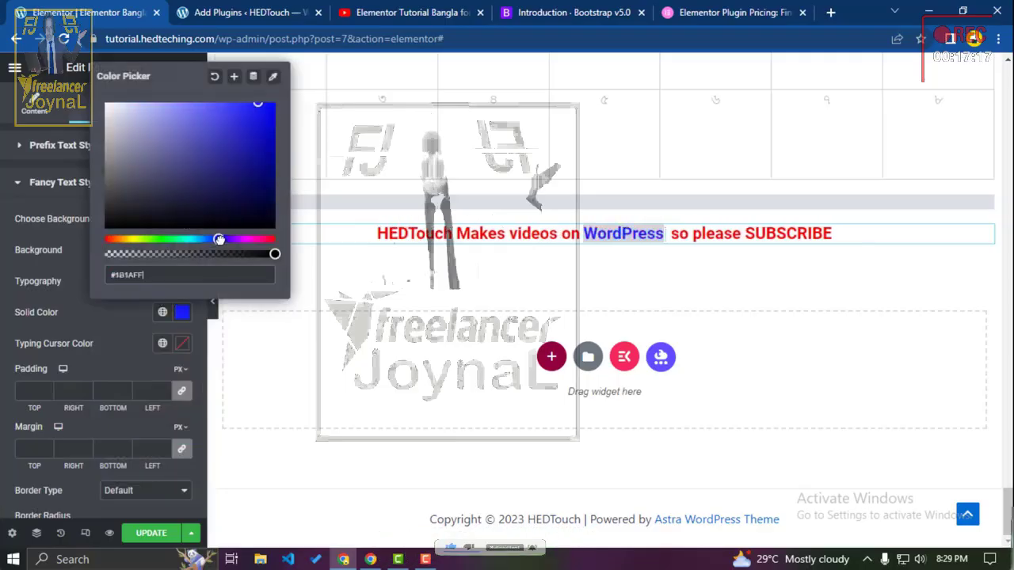
pyautogui.click(183, 312)
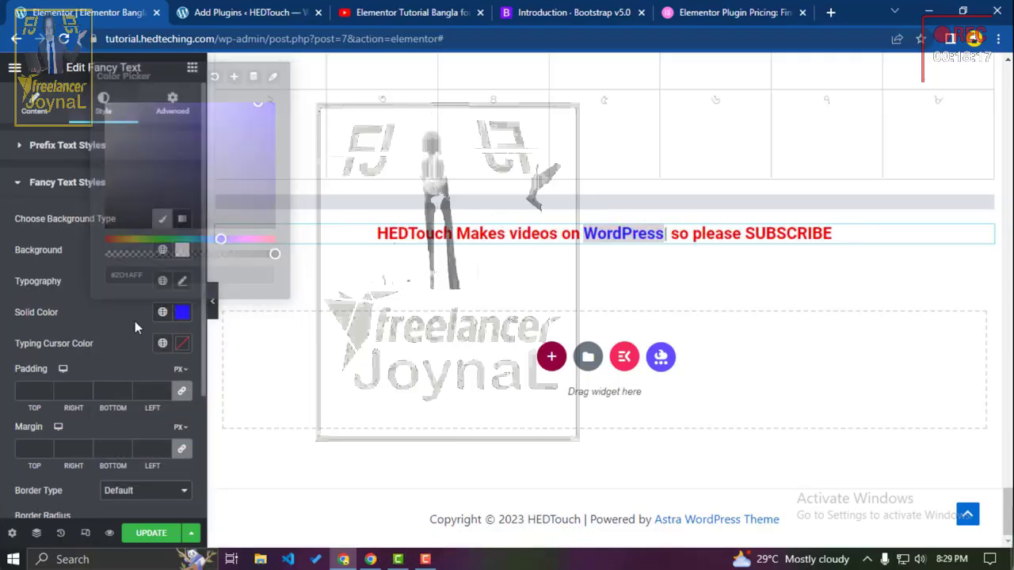
# Step: Set the typing cursor color to black (#000000) and preview the styled text with the editor panel briefly hidden
pyautogui.click(182, 343)
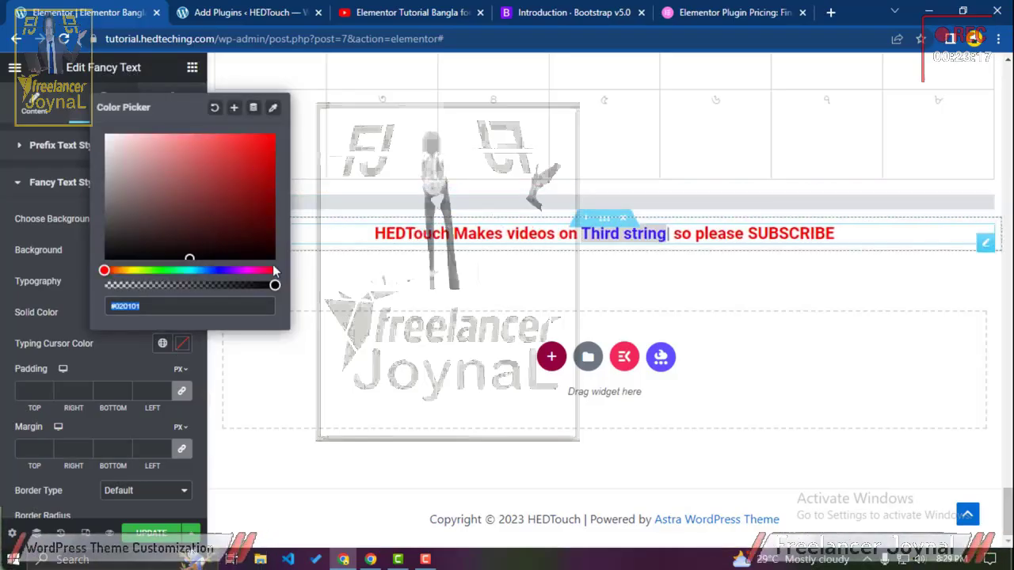
pyautogui.moveTo(251, 242); pyautogui.dragTo(280, 268)
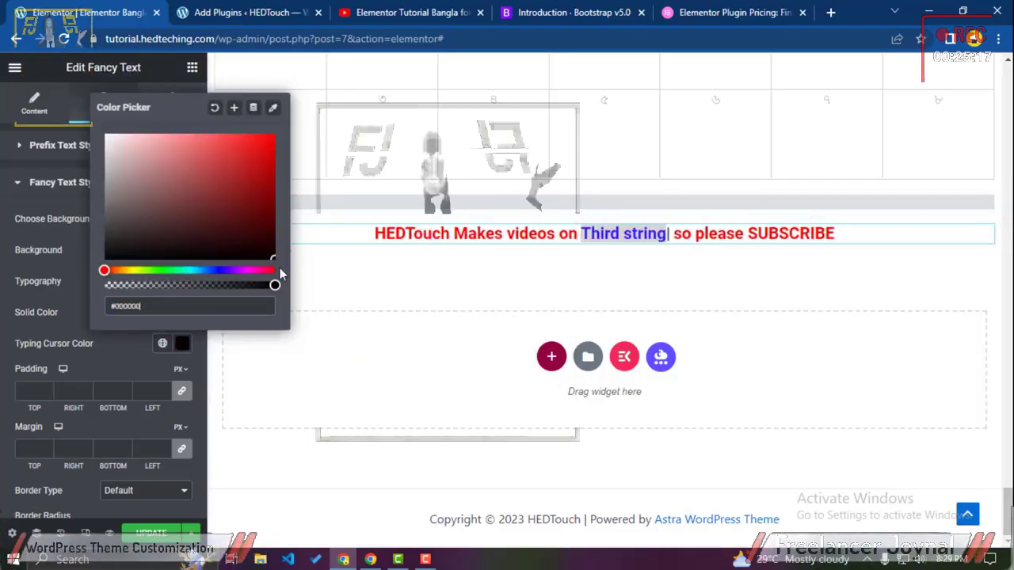
pyautogui.click(120, 347)
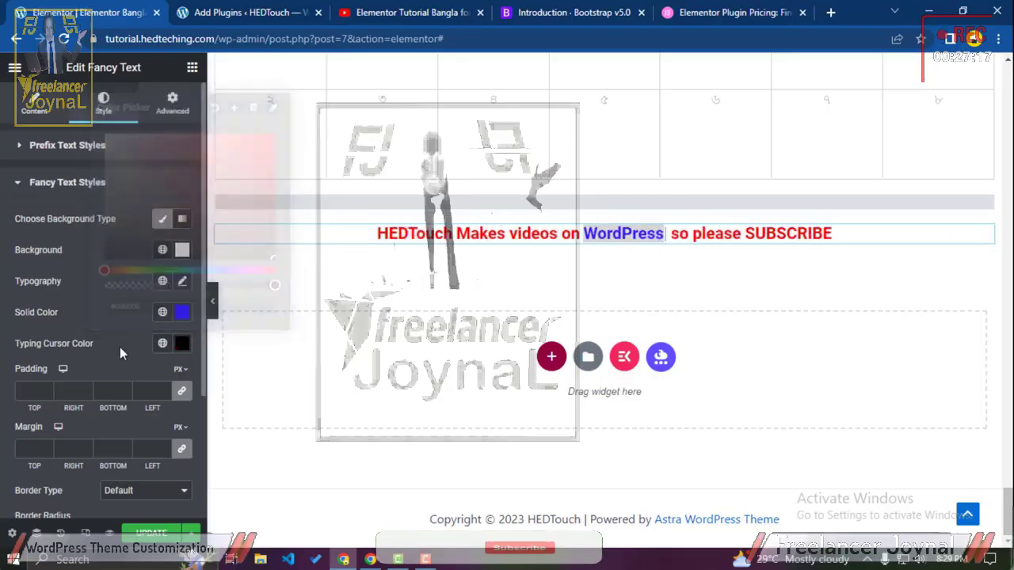
pyautogui.click(211, 305)
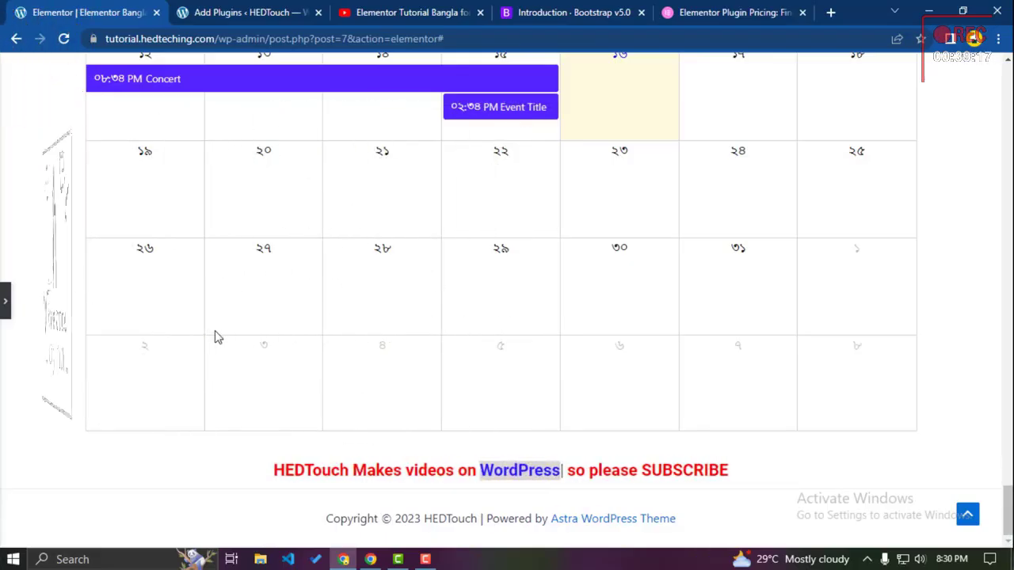
pyautogui.click(4, 291)
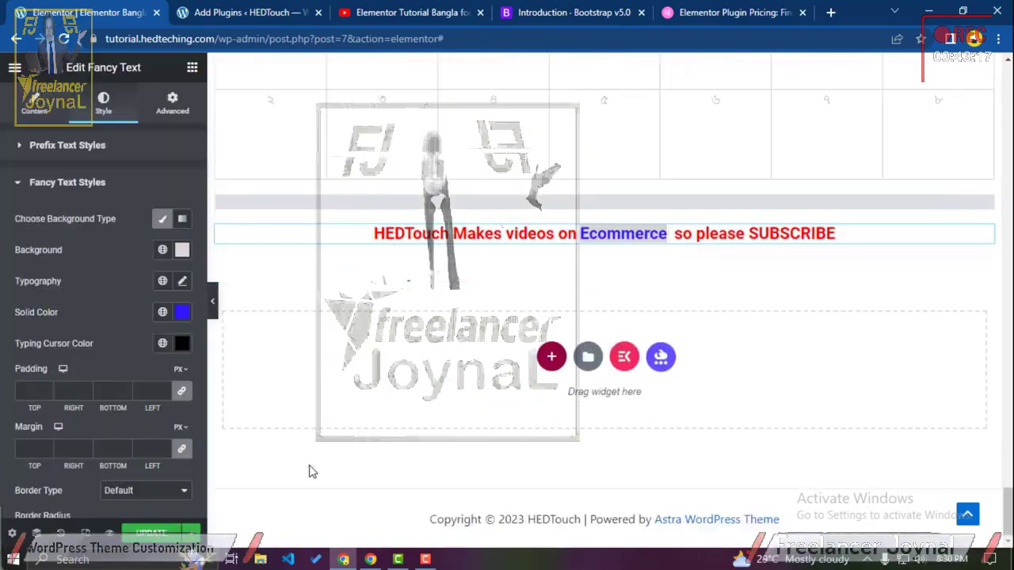
# Step: Add the Essential Addons Facebook Feed widget below the Fancy Text widget
pyautogui.moveTo(55, 373); pyautogui.dragTo(324, 385)
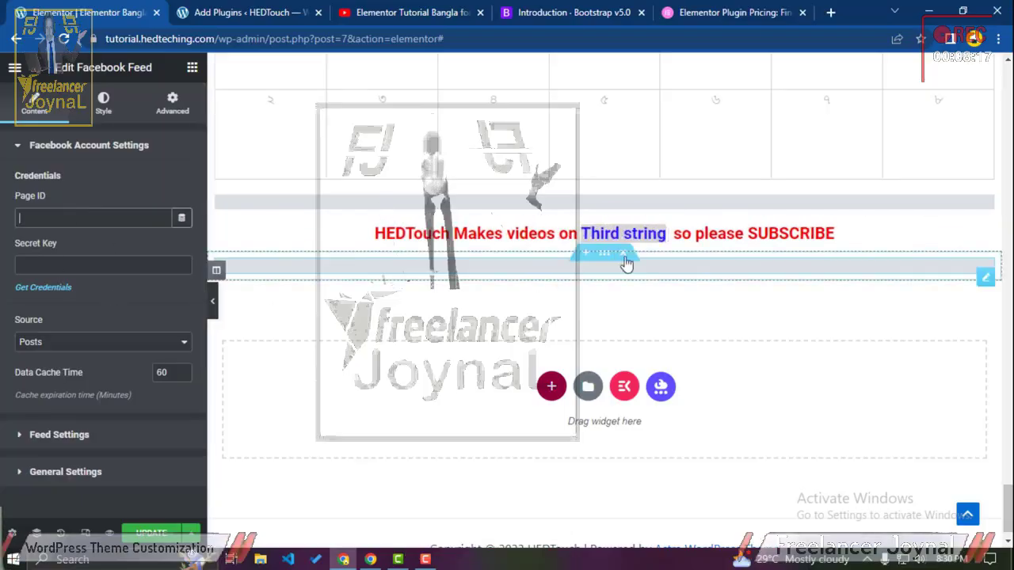
# Step: Delete the Facebook Feed section and add the Essential Addons Feature List widget below the Fancy Text
pyautogui.click(623, 253)
pyautogui.scroll(-8, 100, 309)
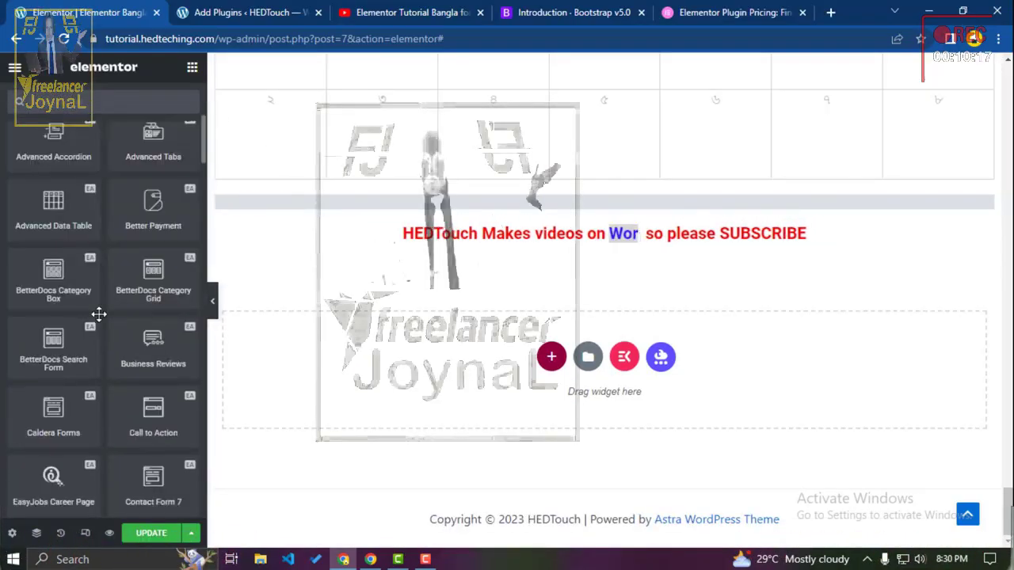
pyautogui.scroll(-2, 98, 314)
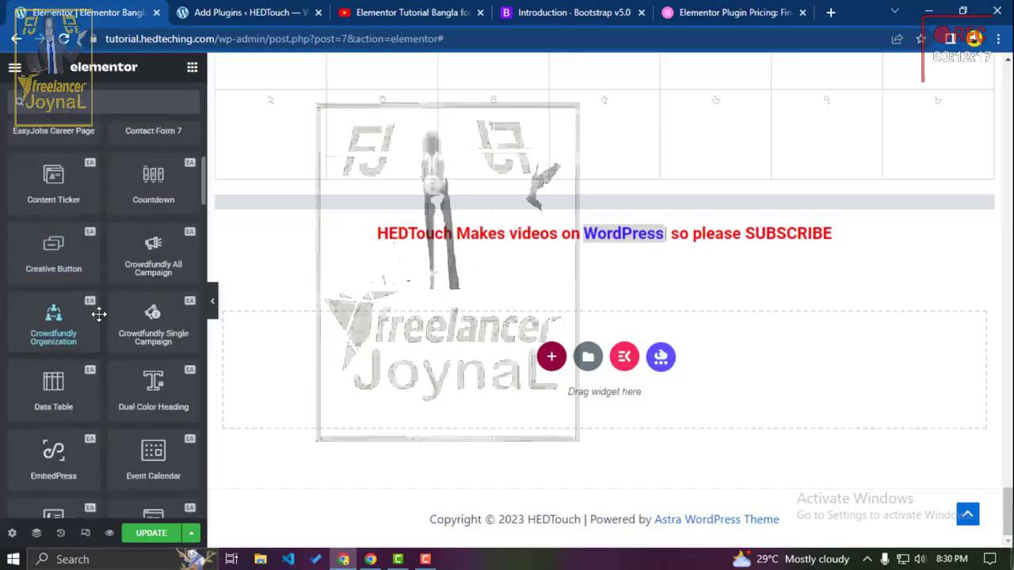
pyautogui.scroll(-6, 98, 314)
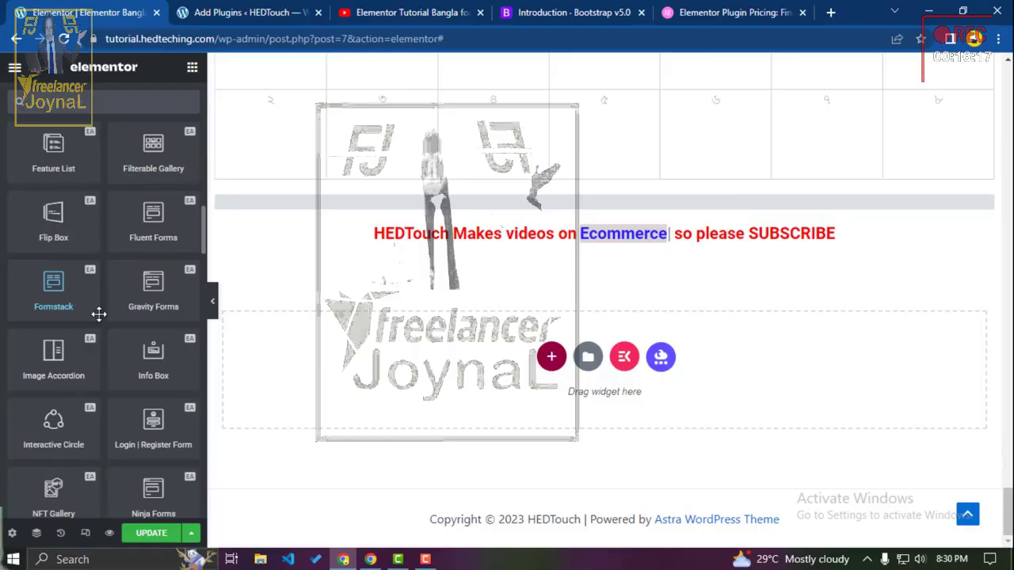
pyautogui.scroll(4, 98, 314)
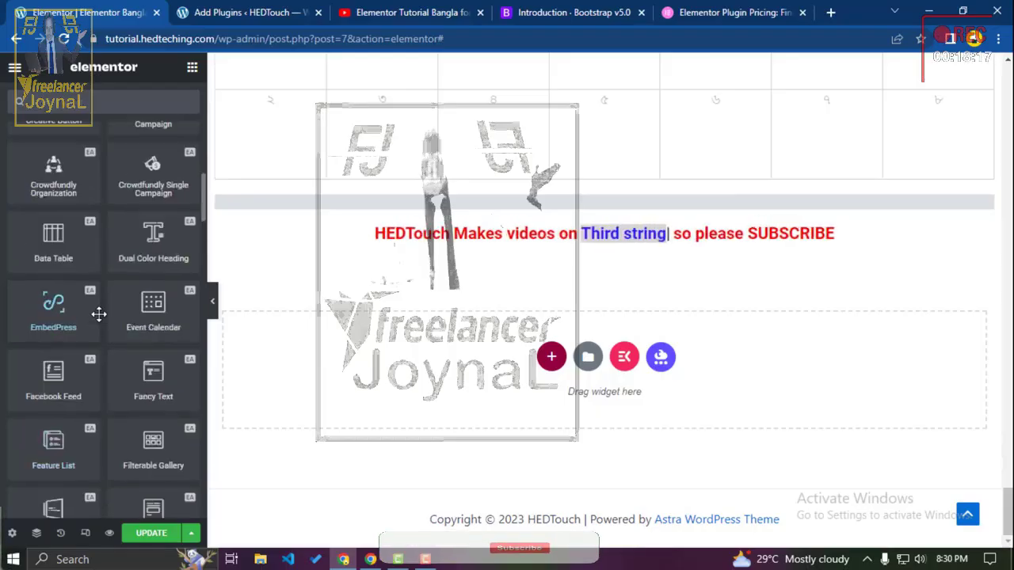
pyautogui.moveTo(53, 444); pyautogui.dragTo(510, 389)
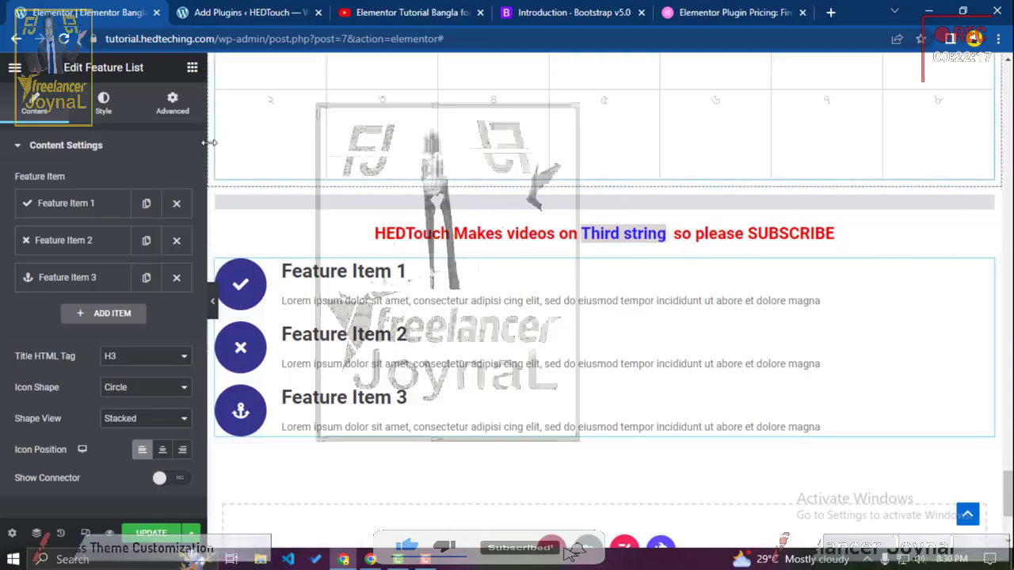
# Step: Add the Essential Addons Filterable Gallery widget below the Feature List
pyautogui.click(192, 67)
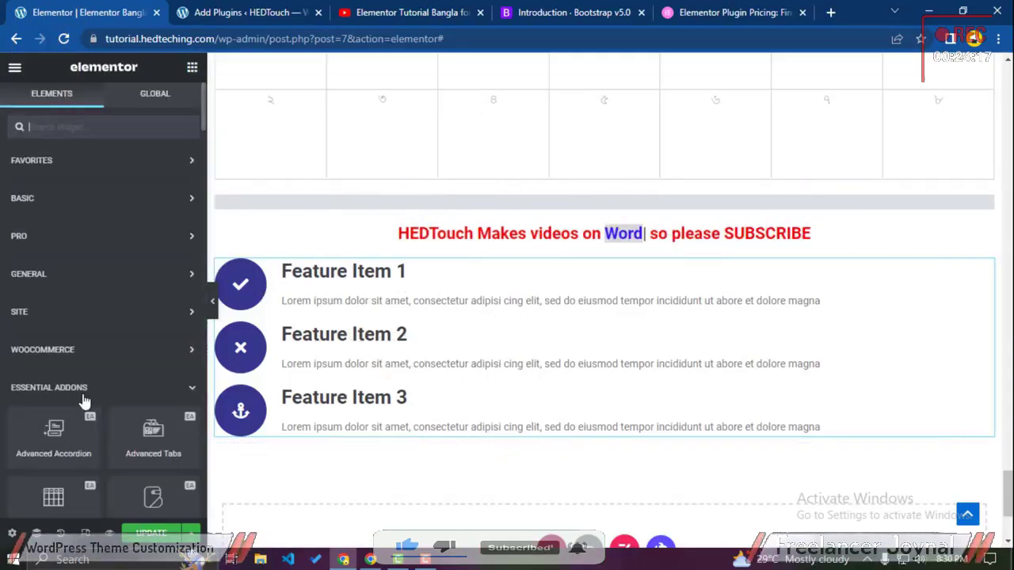
pyautogui.scroll(-10, 82, 393)
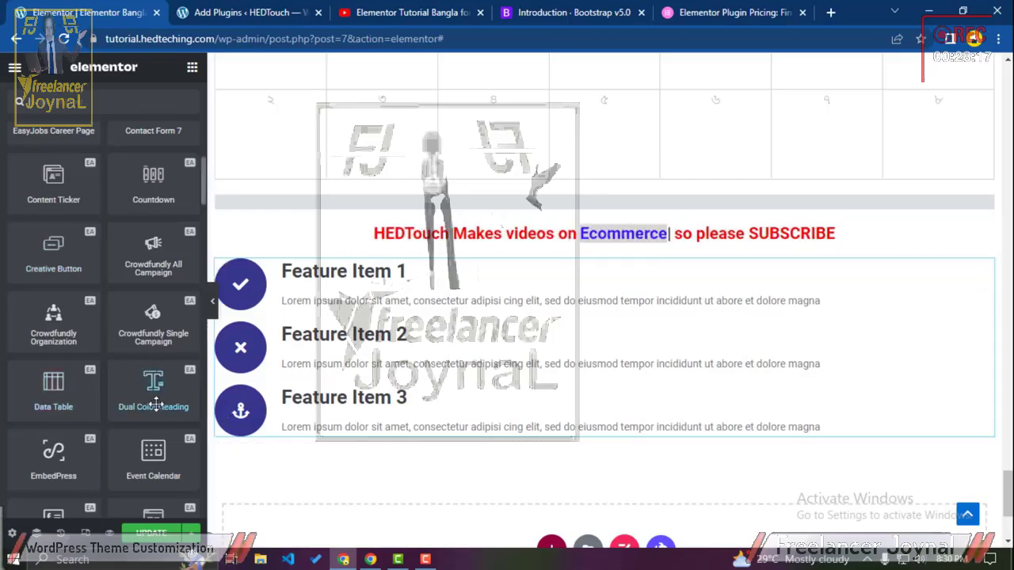
pyautogui.scroll(-2, 156, 404)
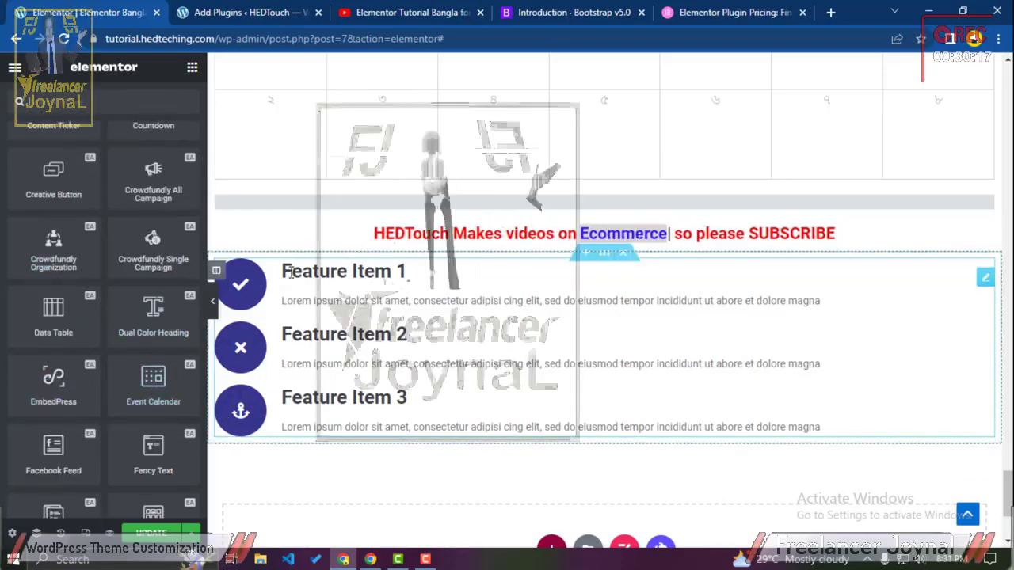
pyautogui.scroll(-1, 337, 300)
pyautogui.scroll(-3, 164, 375)
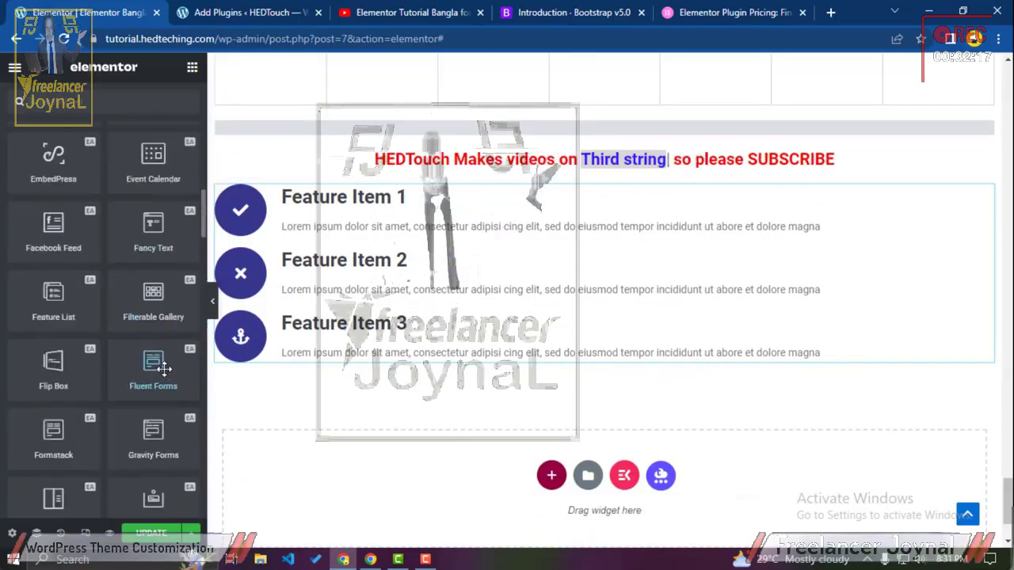
pyautogui.moveTo(124, 329); pyautogui.dragTo(341, 560)
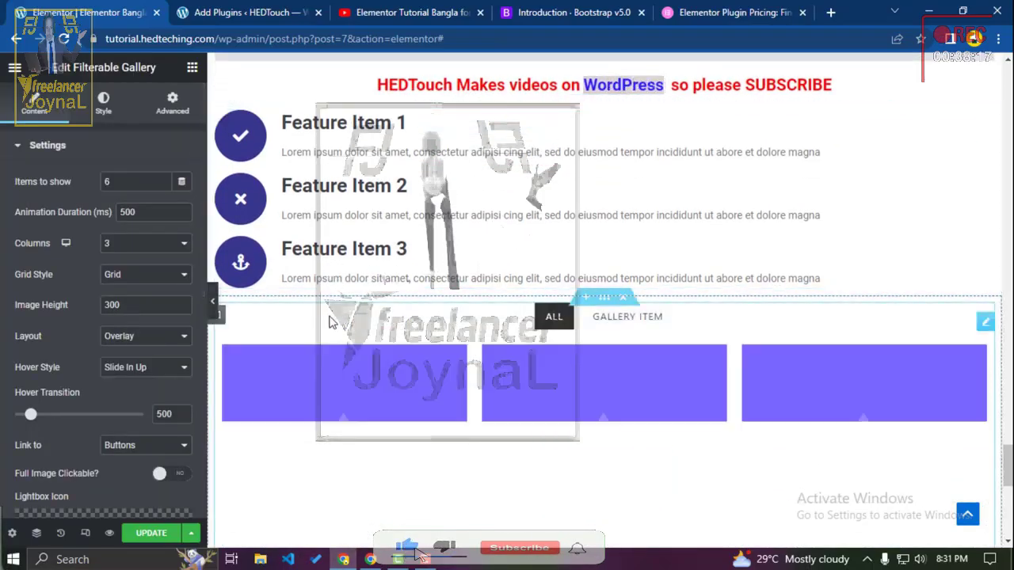
# Step: Preview the gallery with the editor panel hidden, view the fourth image in the lightbox, and restore the panel
pyautogui.scroll(-2, 340, 317)
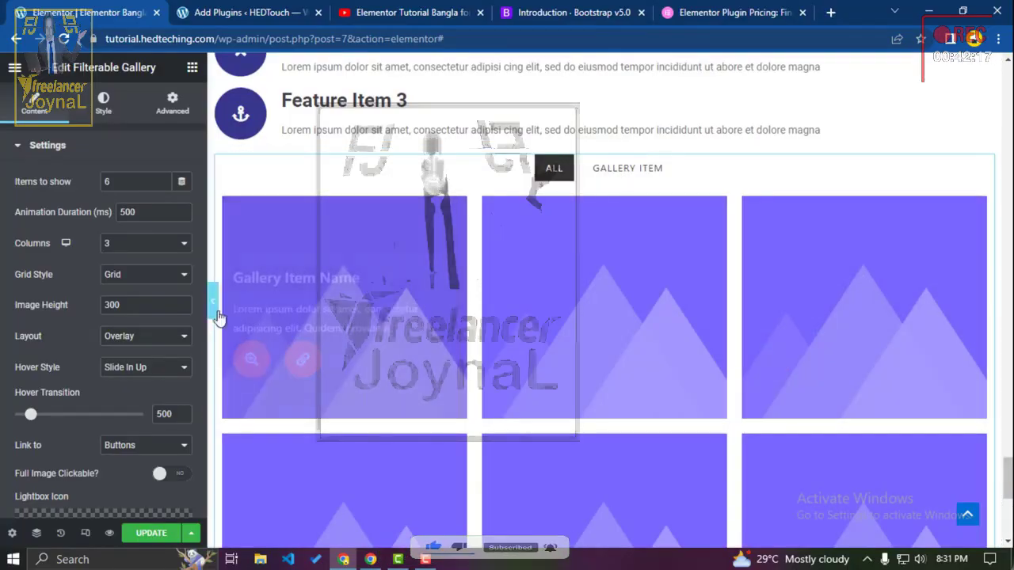
pyautogui.click(214, 313)
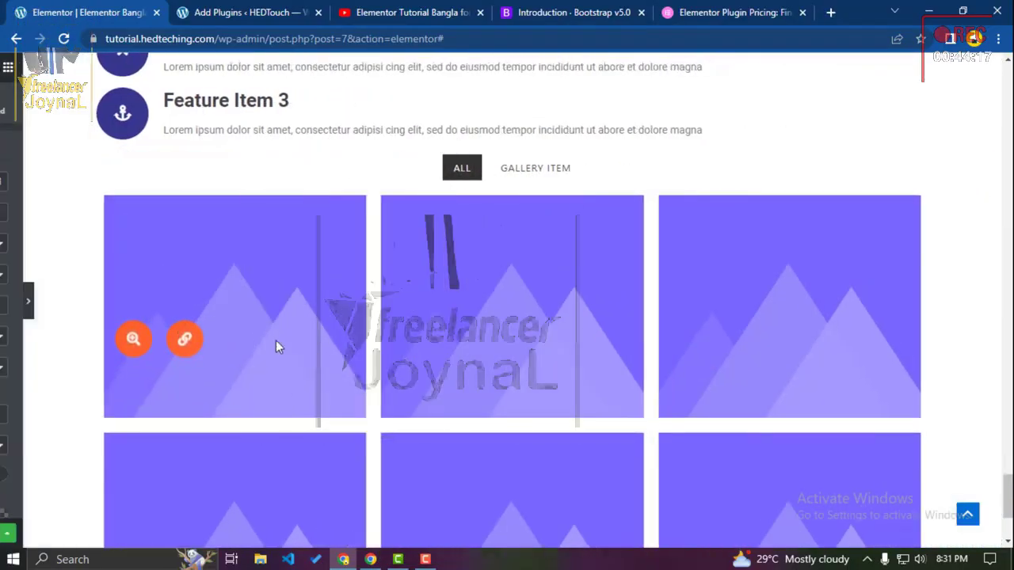
pyautogui.scroll(-2, 663, 313)
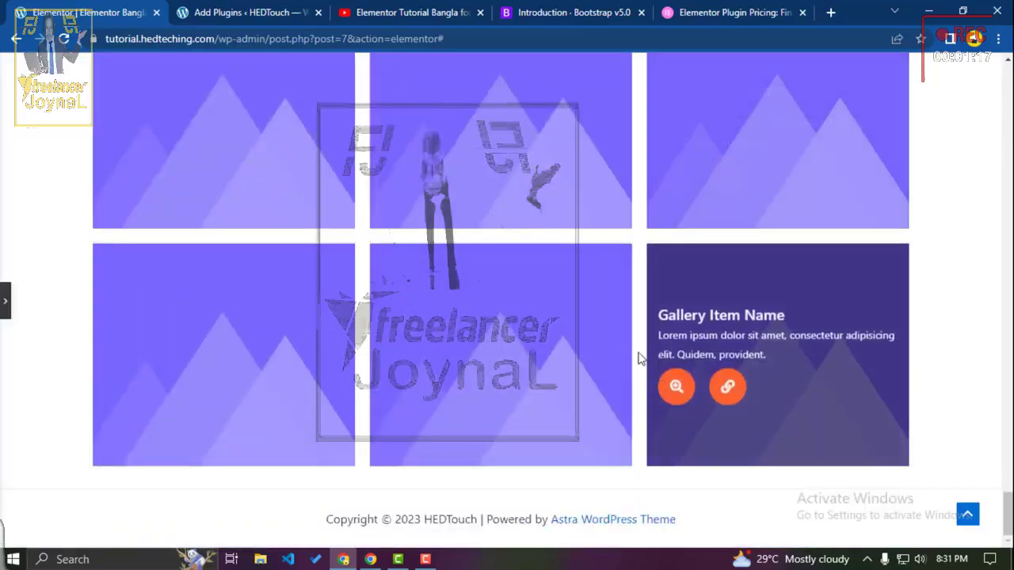
pyautogui.click(122, 386)
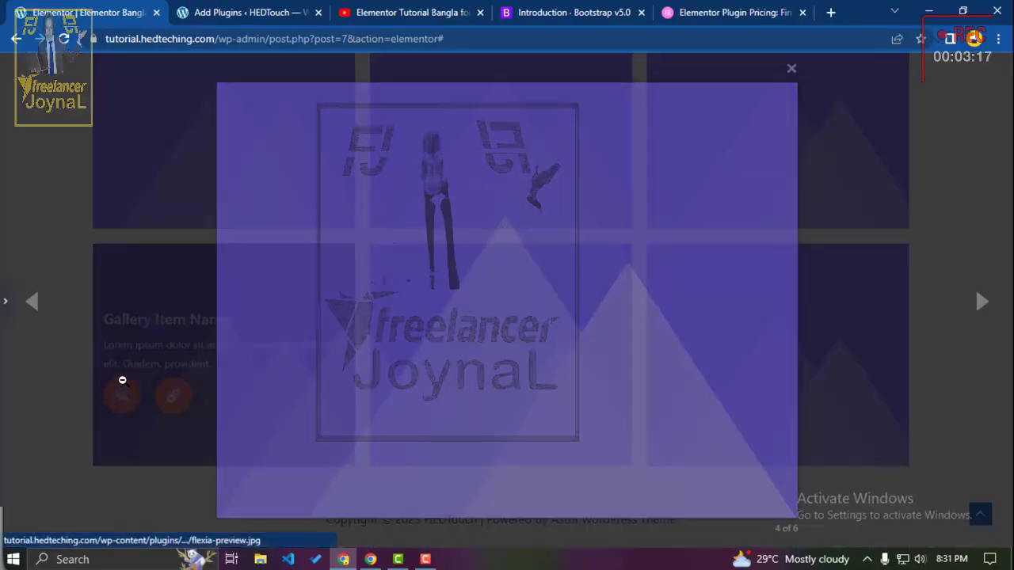
pyautogui.click(793, 71)
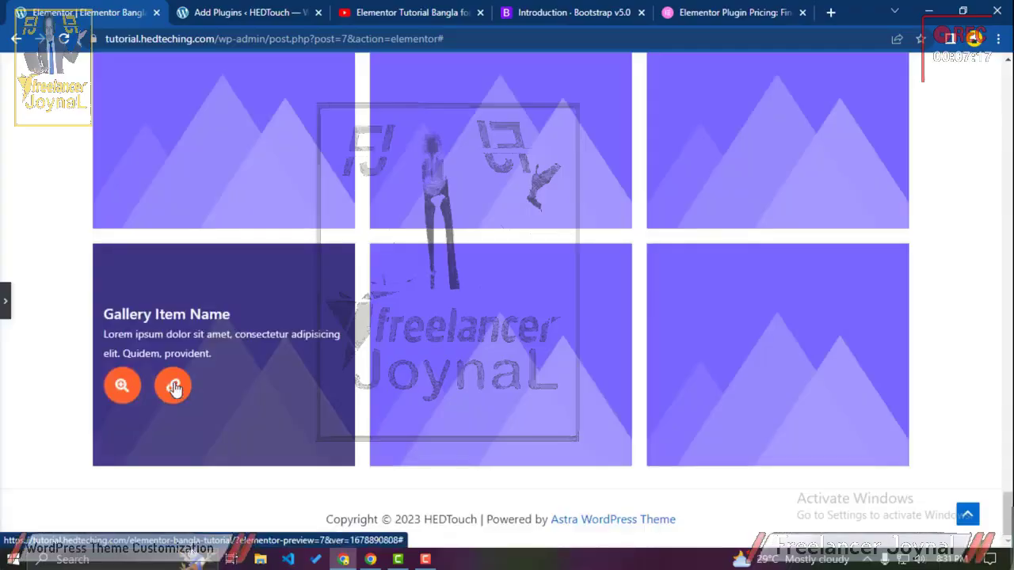
pyautogui.scroll(2, 40, 333)
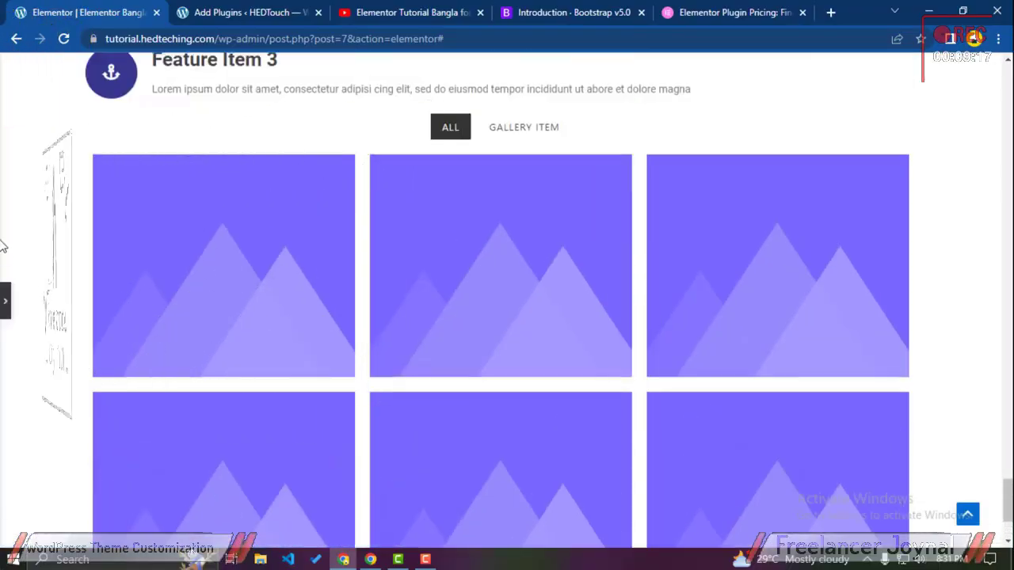
pyautogui.click(379, 289)
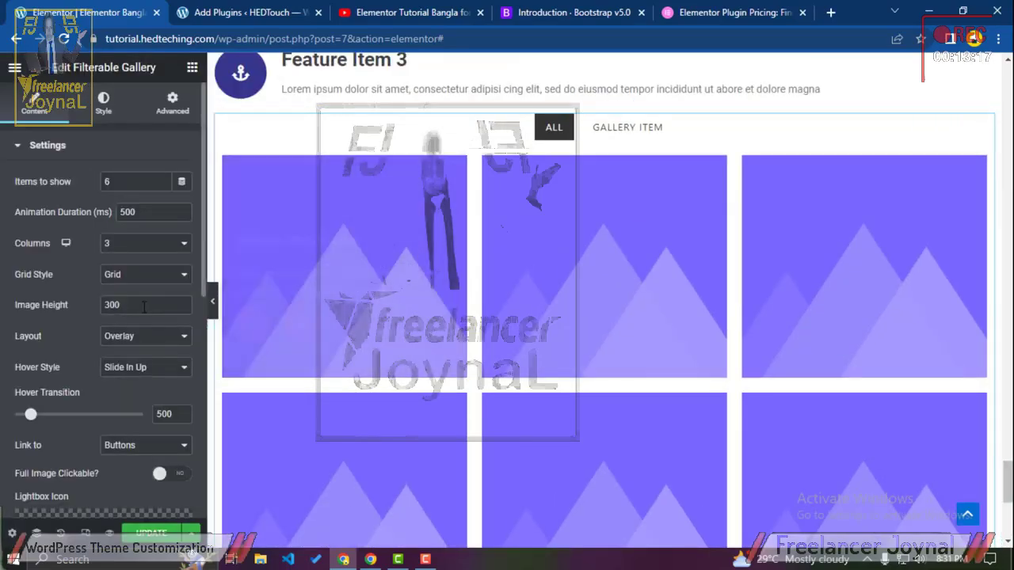
# Step: Set the Filterable Gallery's items to show to 9 and review its Gallery Items list
pyautogui.scroll(-2, 379, 287)
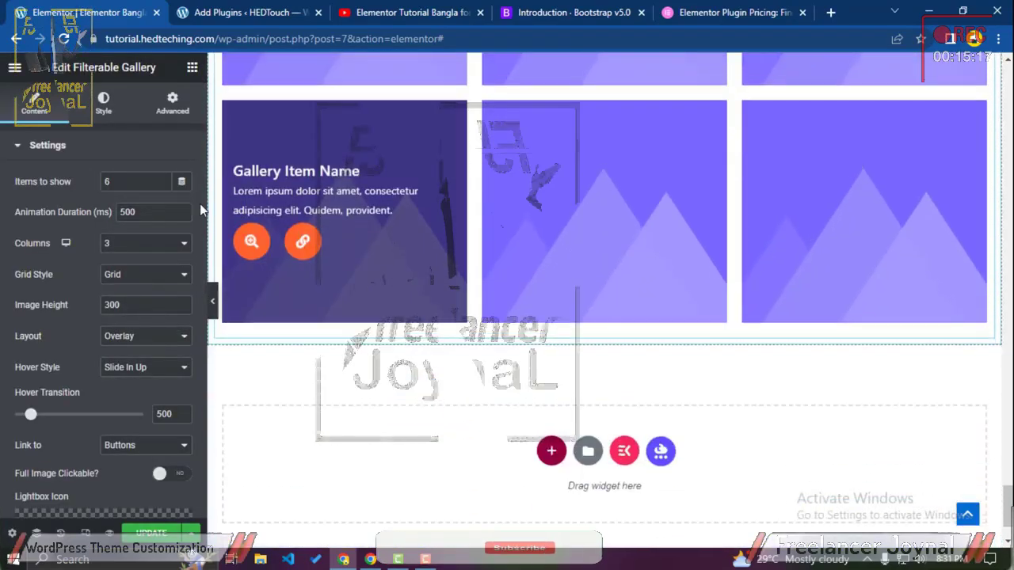
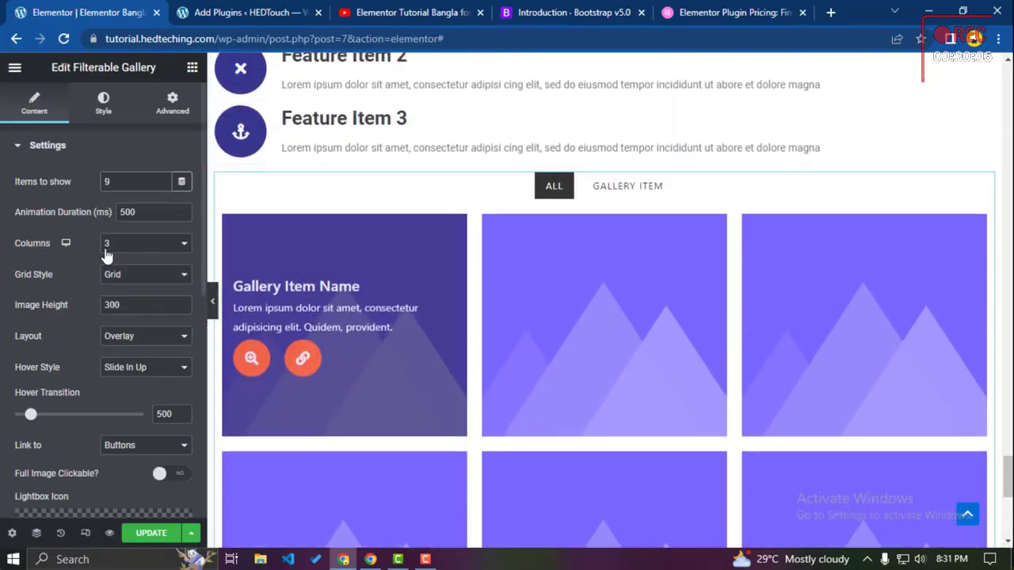
pyautogui.scroll(-3, 101, 317)
pyautogui.scroll(-3, 101, 317)
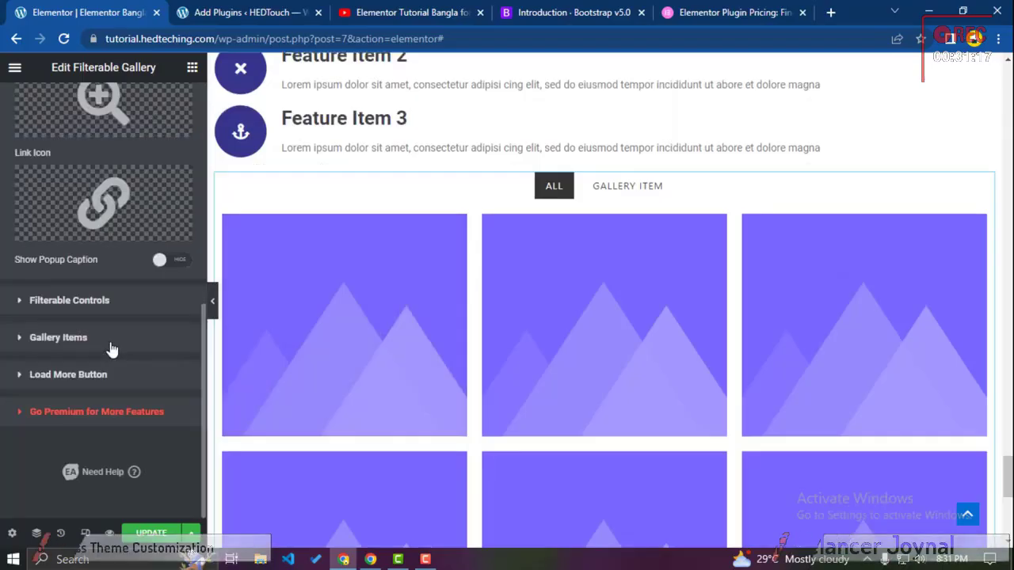
pyautogui.click(77, 335)
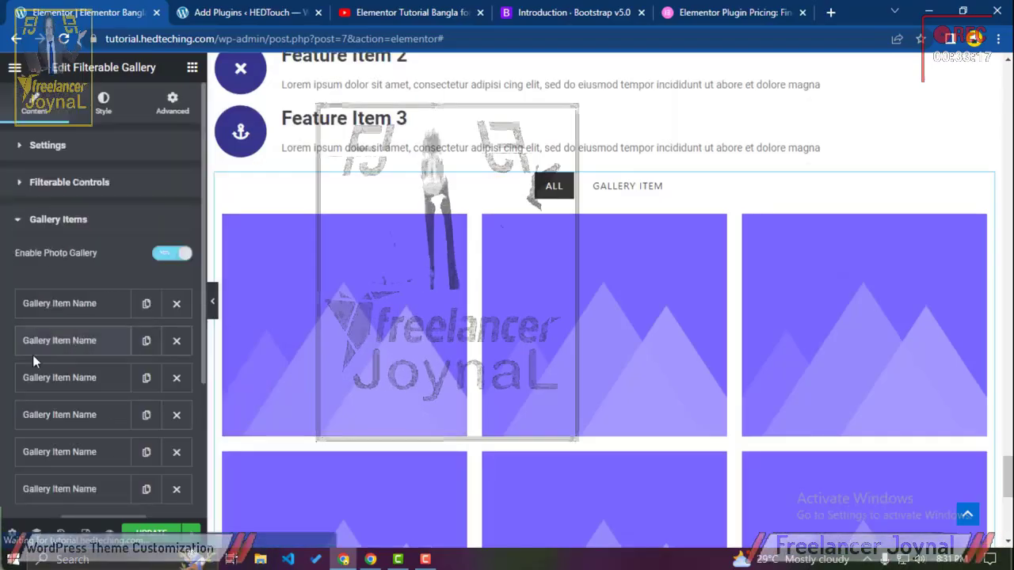
pyautogui.scroll(-5, 84, 312)
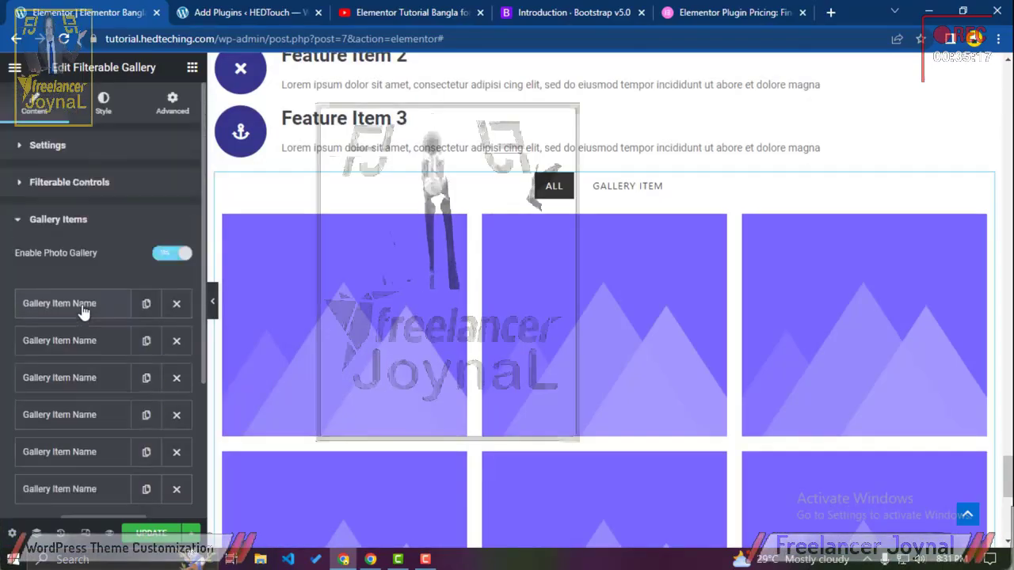
pyautogui.scroll(-5, 75, 316)
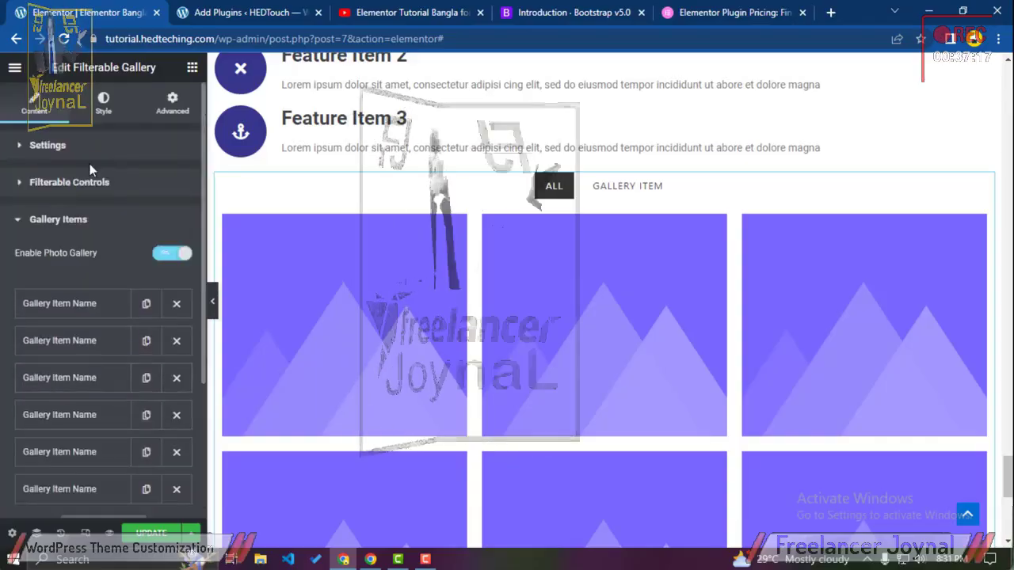
# Step: Rename the existing filter in the gallery's Filterable Controls as "ecommerce"
pyautogui.click(93, 183)
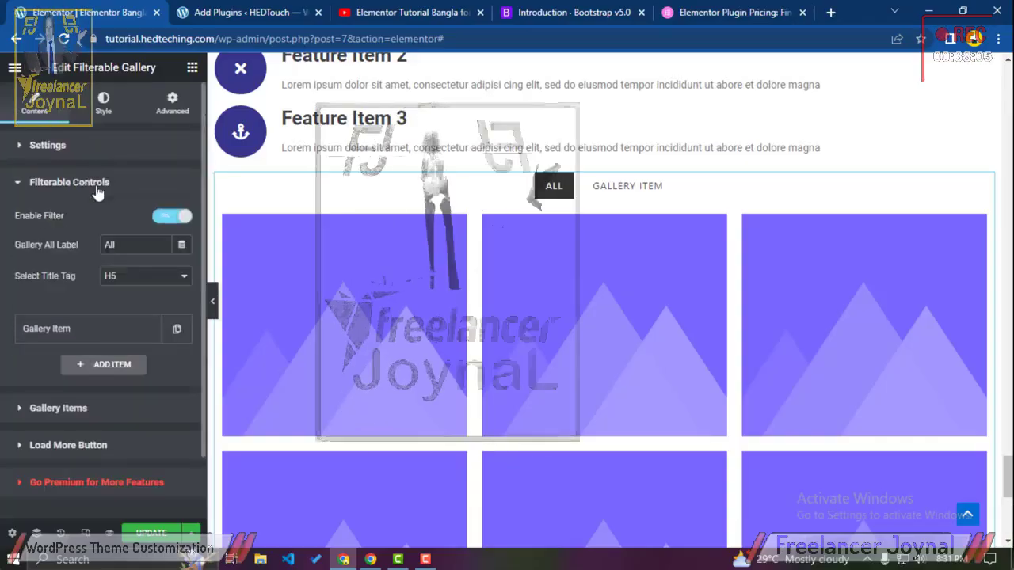
pyautogui.click(98, 191)
pyautogui.click(99, 194)
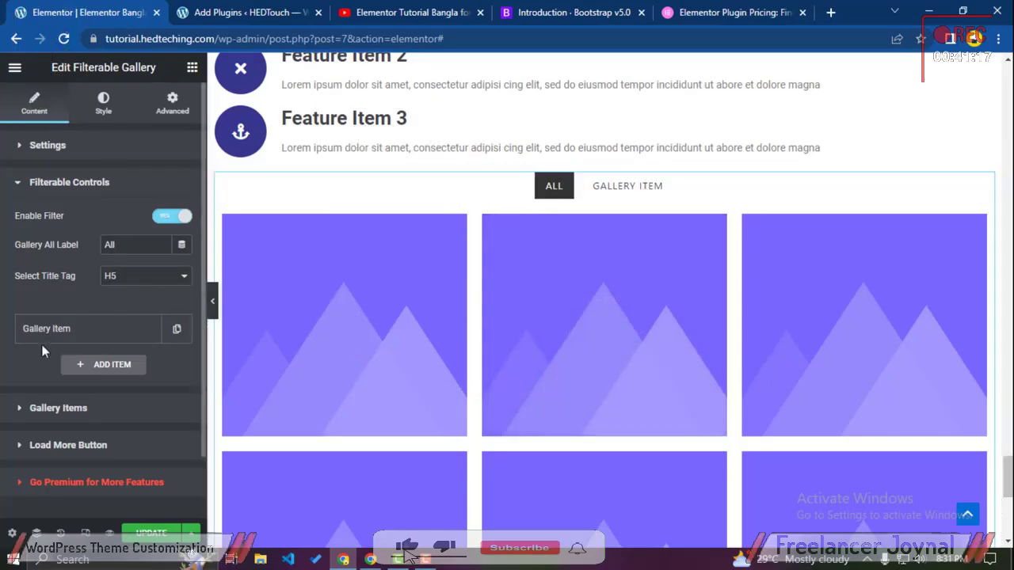
pyautogui.click(68, 329)
pyautogui.tripleClick(83, 381)
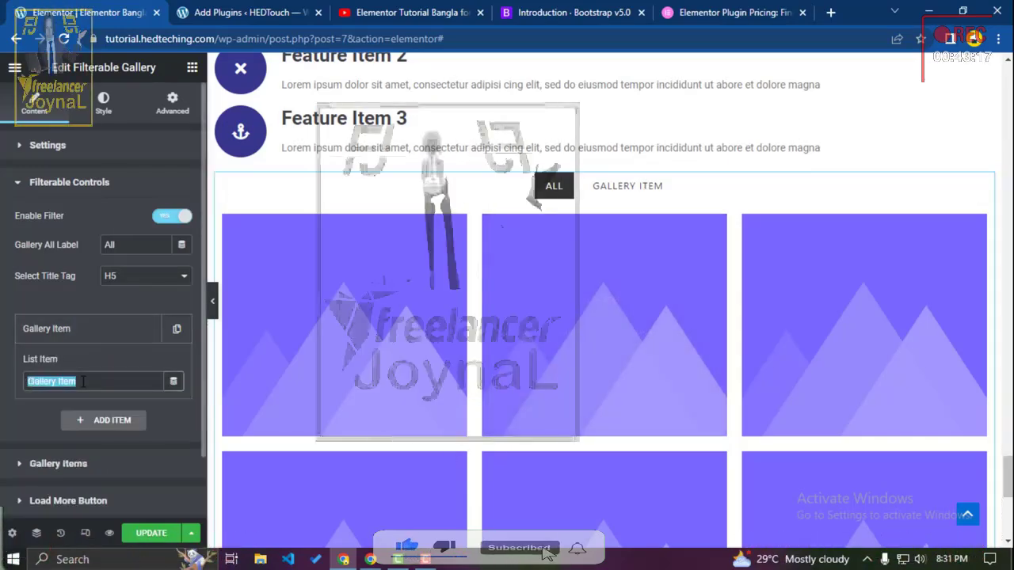
pyautogui.write('ecommerce')
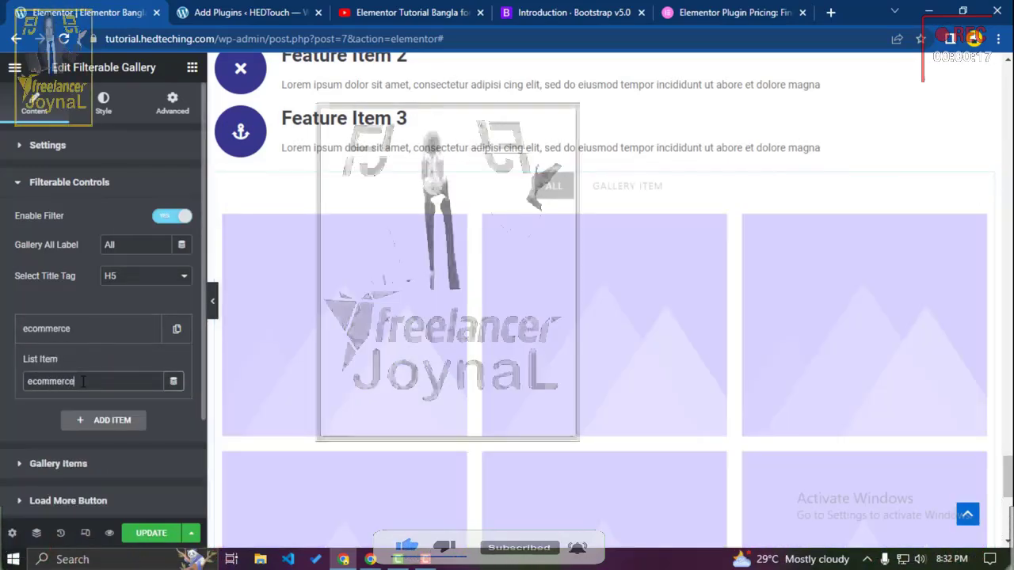
# Step: Add a second gallery filter named "news portal" and test the ecommerce filter on the page
pyautogui.click(127, 422)
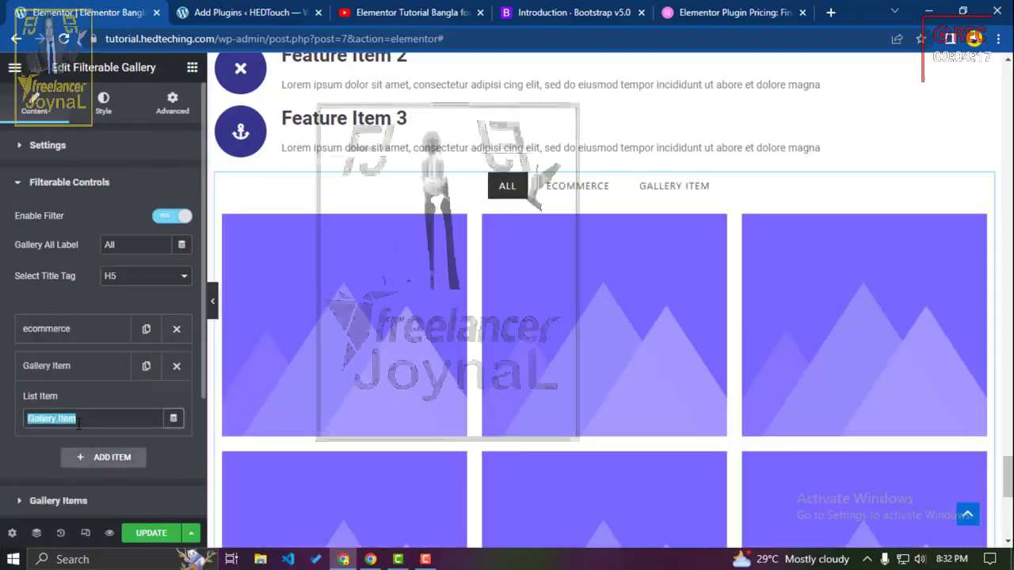
pyautogui.write('news p')
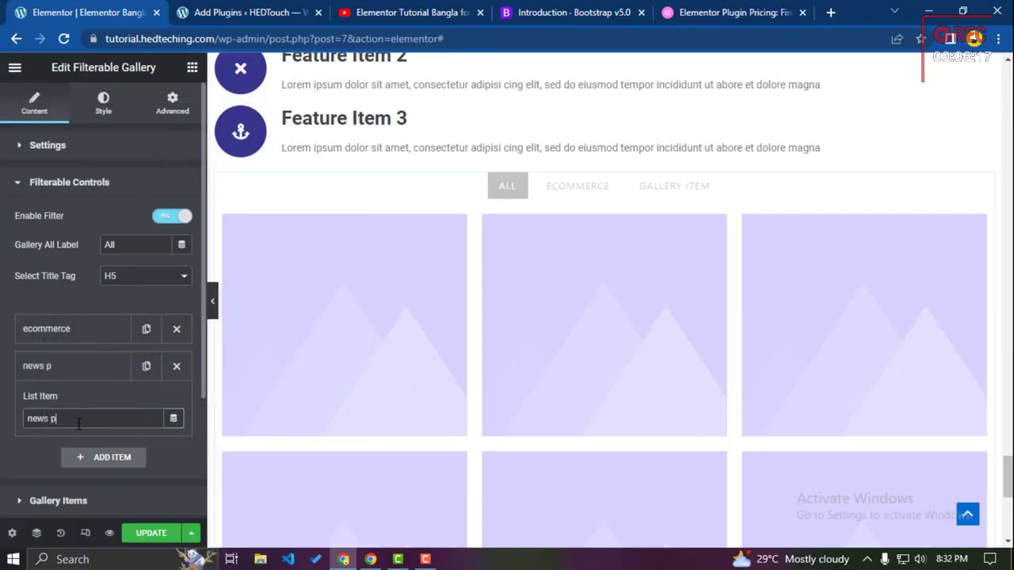
pyautogui.write('ortal')
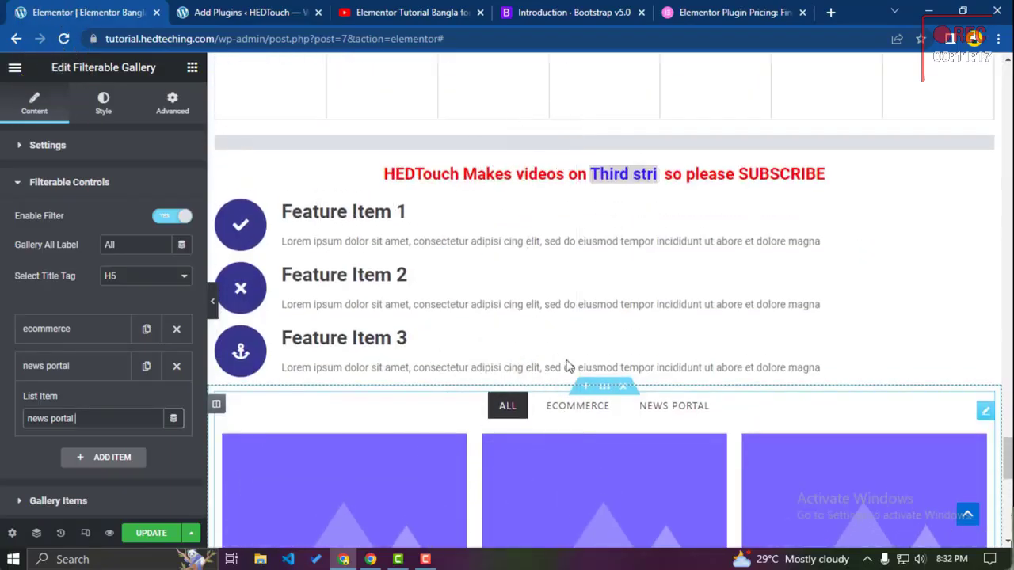
pyautogui.click(568, 405)
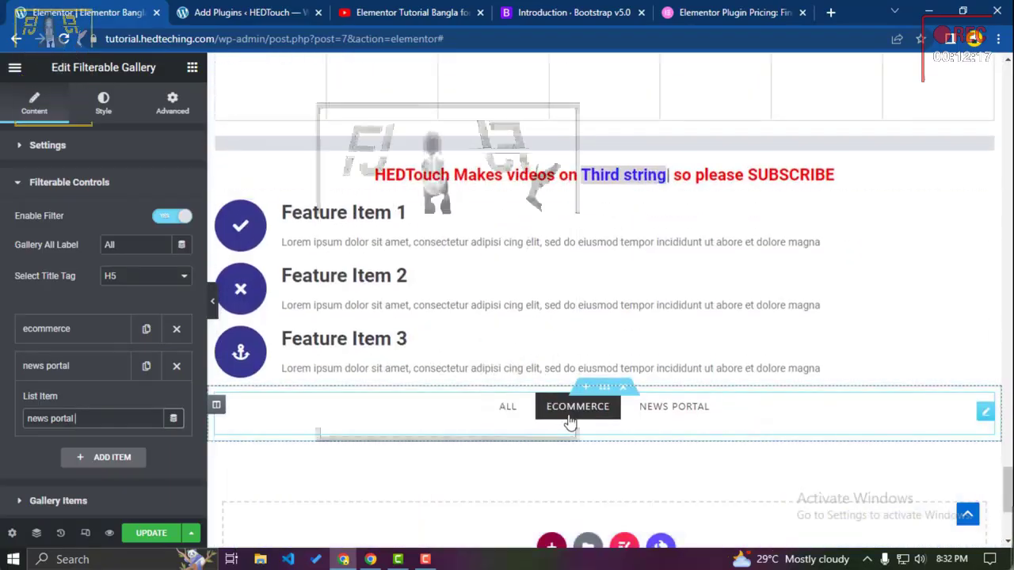
pyautogui.scroll(-2, 568, 419)
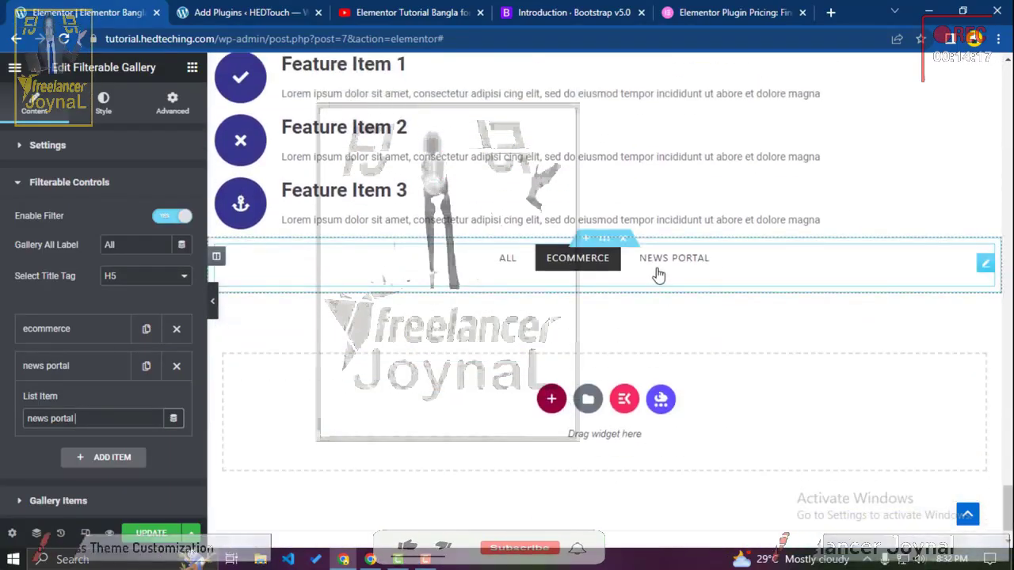
# Step: Review the ecommerce filter entry and the first gallery item's settings, including its Control Name and item content
pyautogui.click(67, 341)
pyautogui.scroll(-1, 66, 275)
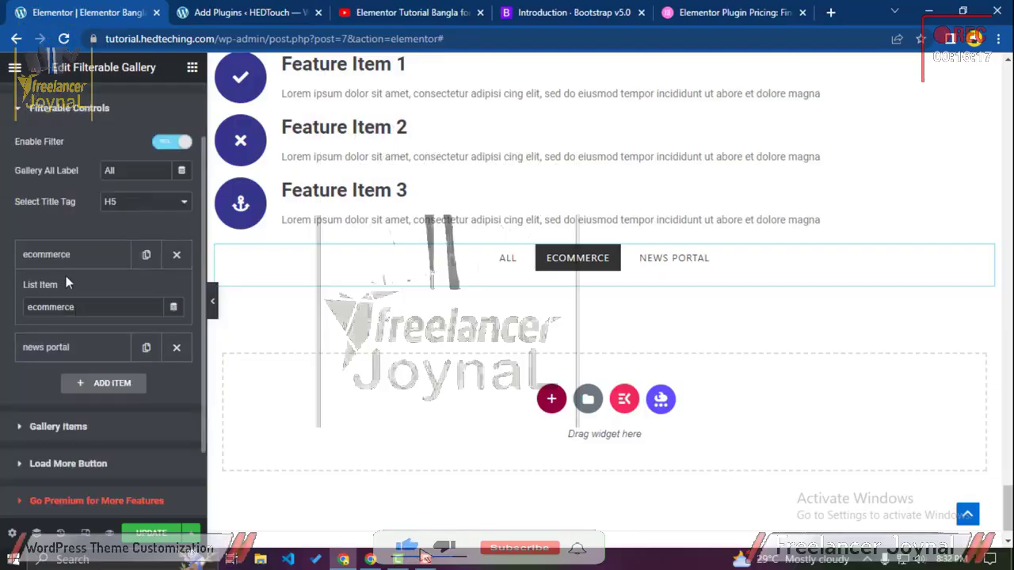
pyautogui.click(63, 265)
pyautogui.click(59, 371)
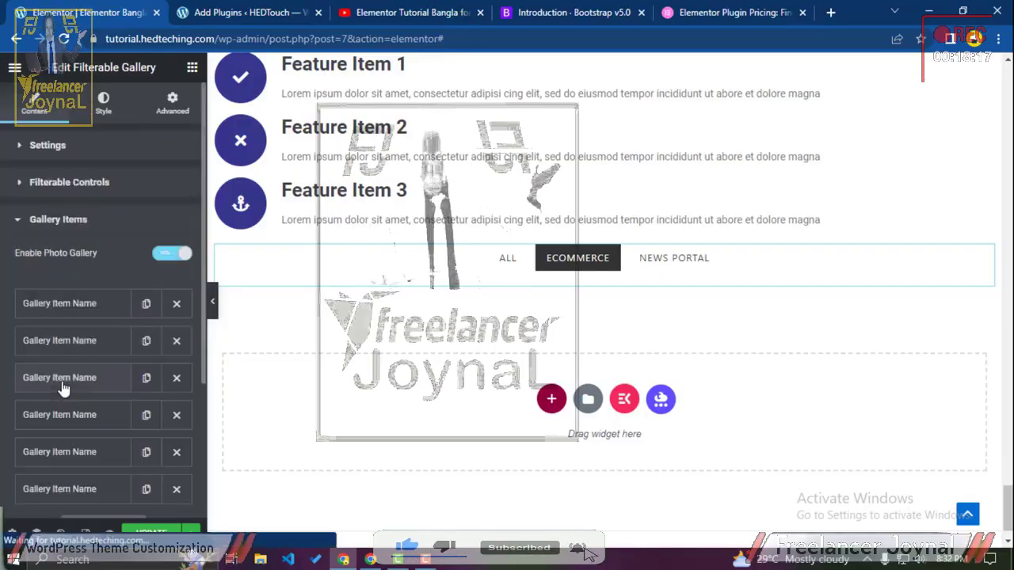
pyautogui.click(51, 313)
pyautogui.scroll(-3, 59, 321)
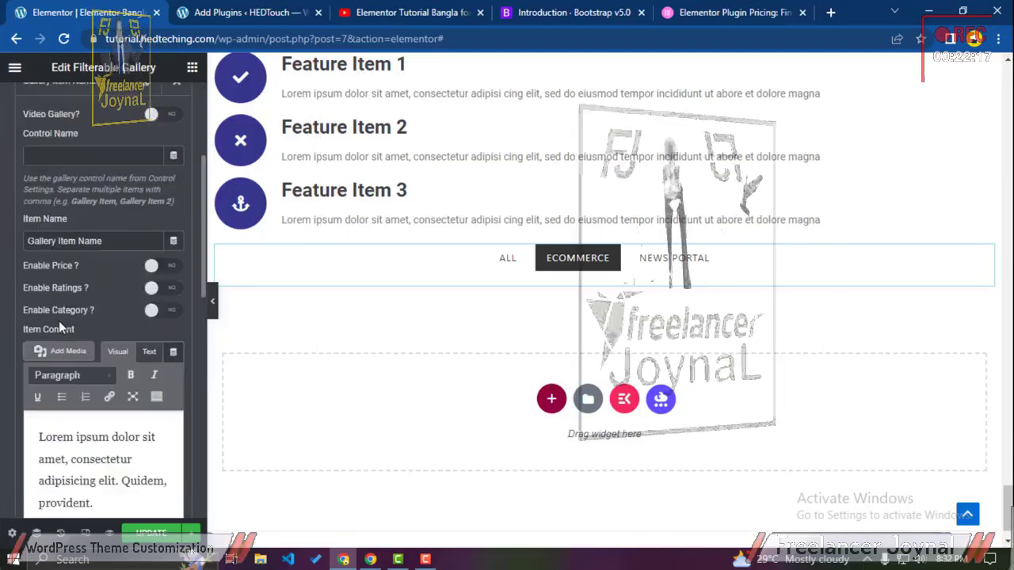
pyautogui.scroll(-1, 153, 393)
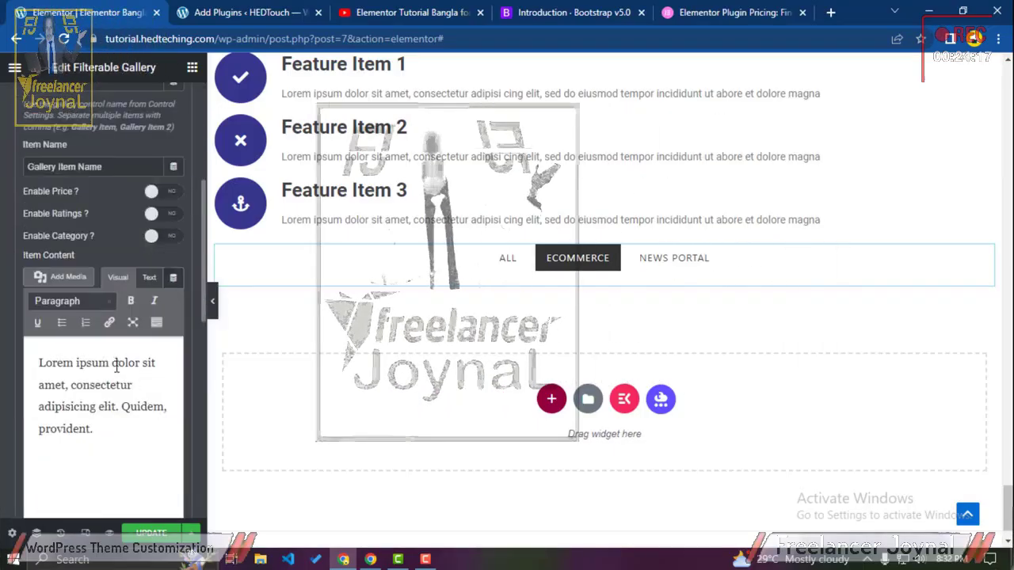
pyautogui.scroll(3, 83, 178)
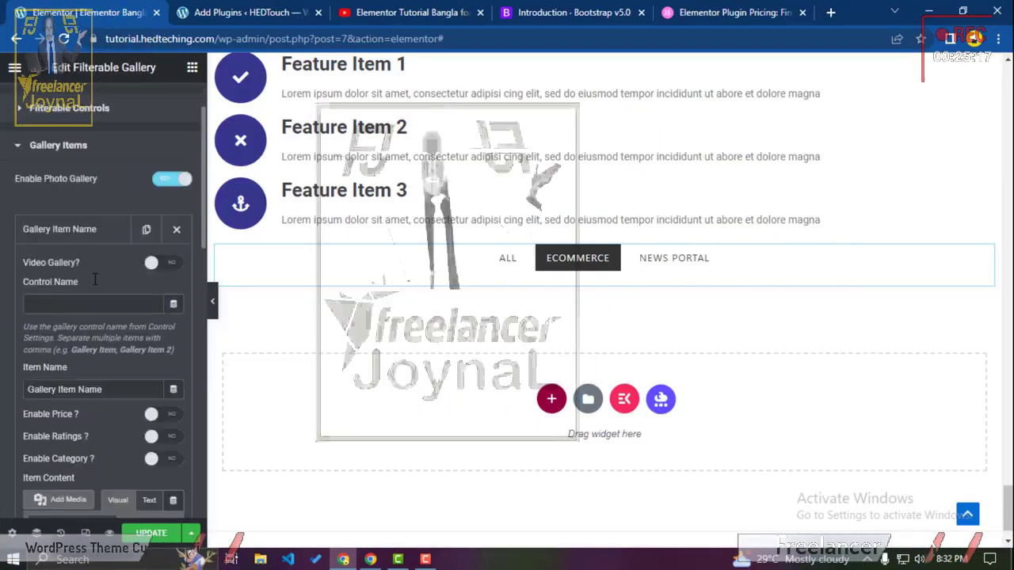
pyautogui.click(76, 156)
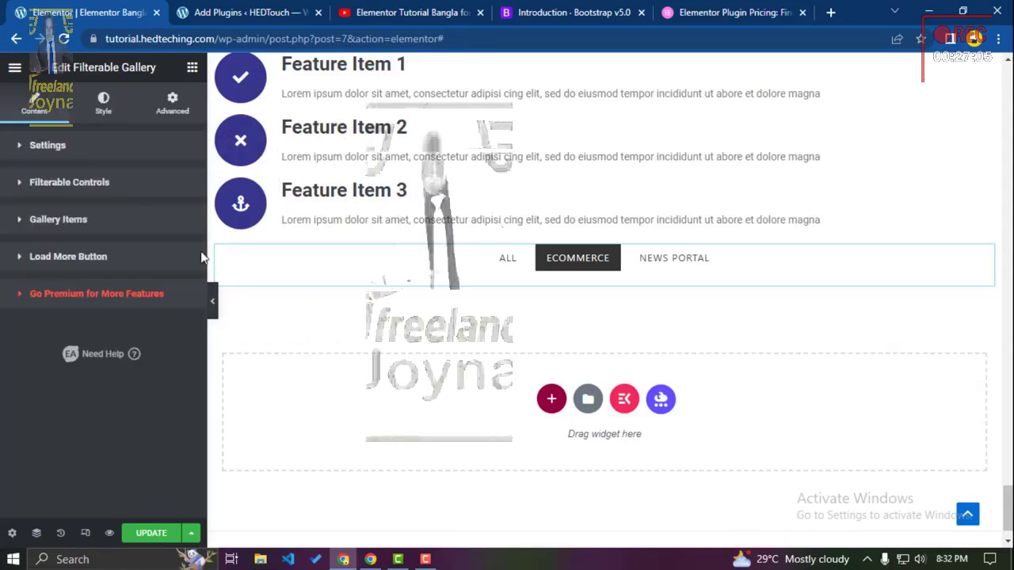
# Step: Show all items in the Filterable Gallery and enable its Load More Button
pyautogui.click(511, 259)
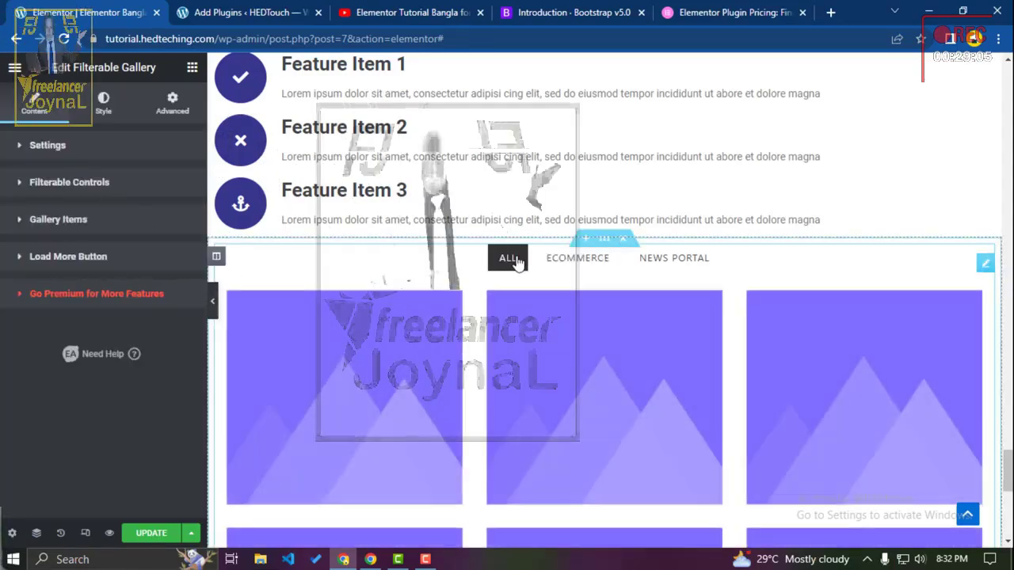
pyautogui.click(85, 157)
pyautogui.scroll(-3, 96, 183)
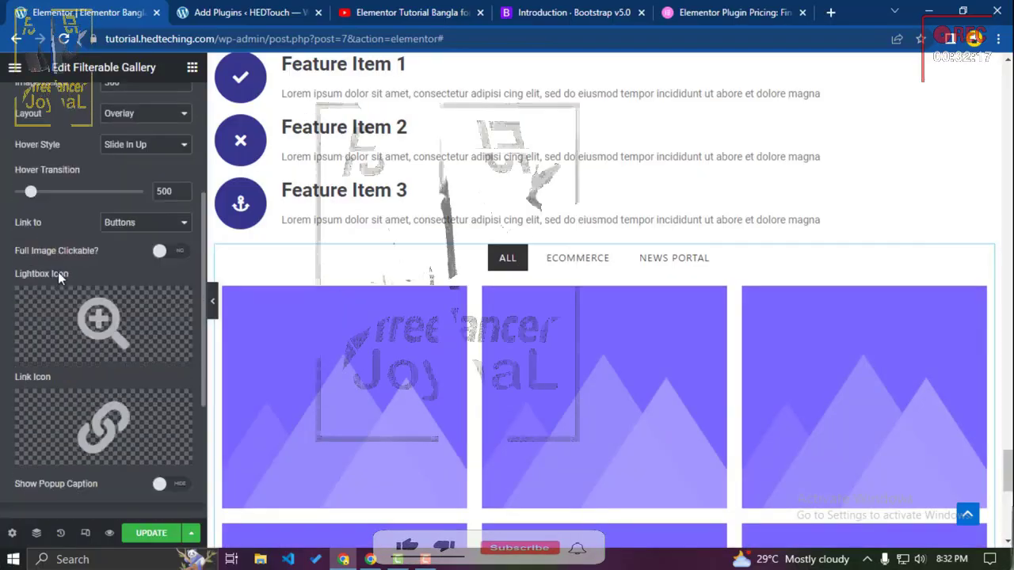
pyautogui.scroll(-5, 58, 271)
pyautogui.click(71, 373)
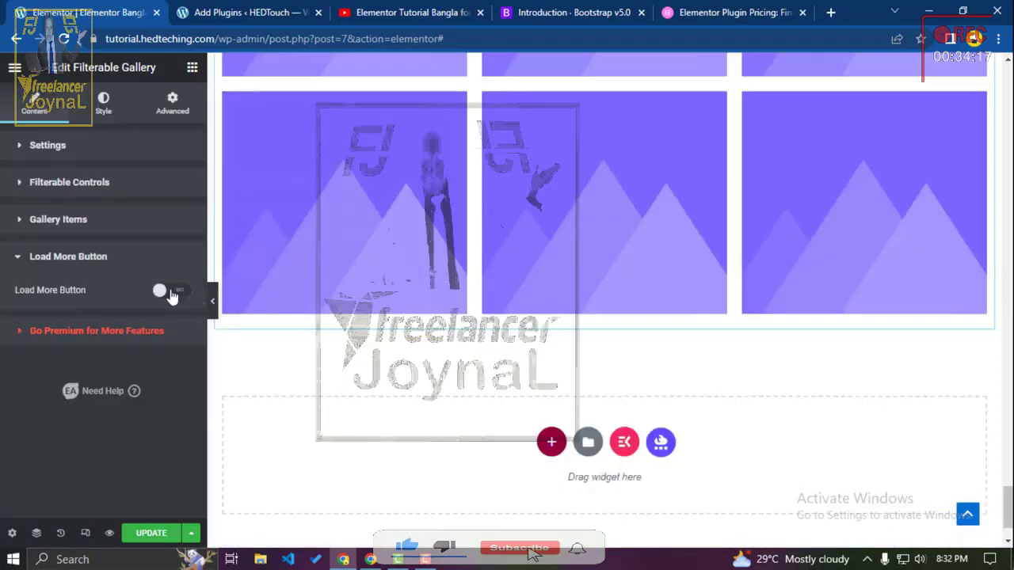
pyautogui.click(168, 291)
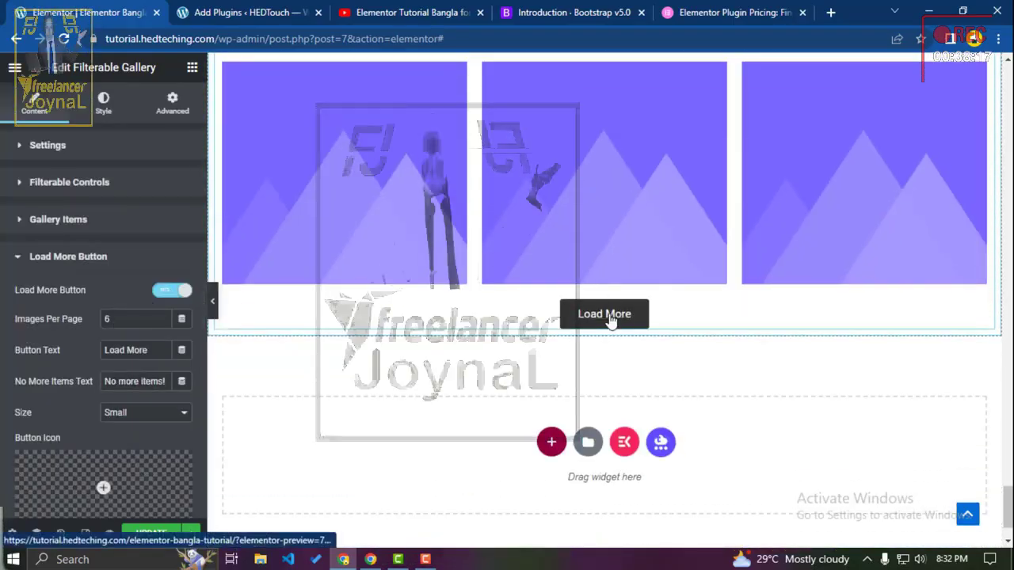
# Step: Test the gallery's Load More button, preview the gallery with the editor panel hidden, and restore the panel
pyautogui.click(608, 316)
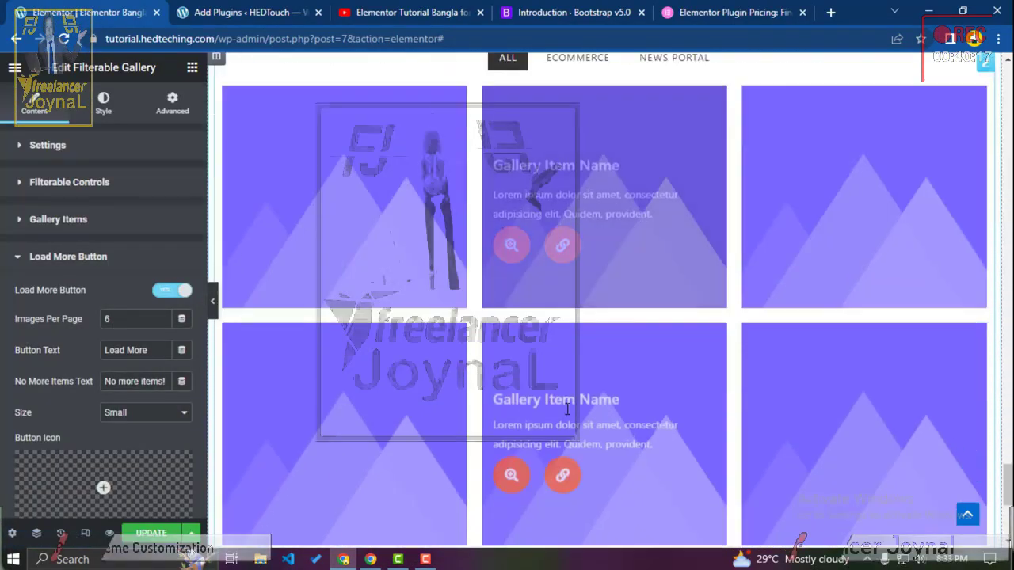
pyautogui.scroll(-4, 567, 410)
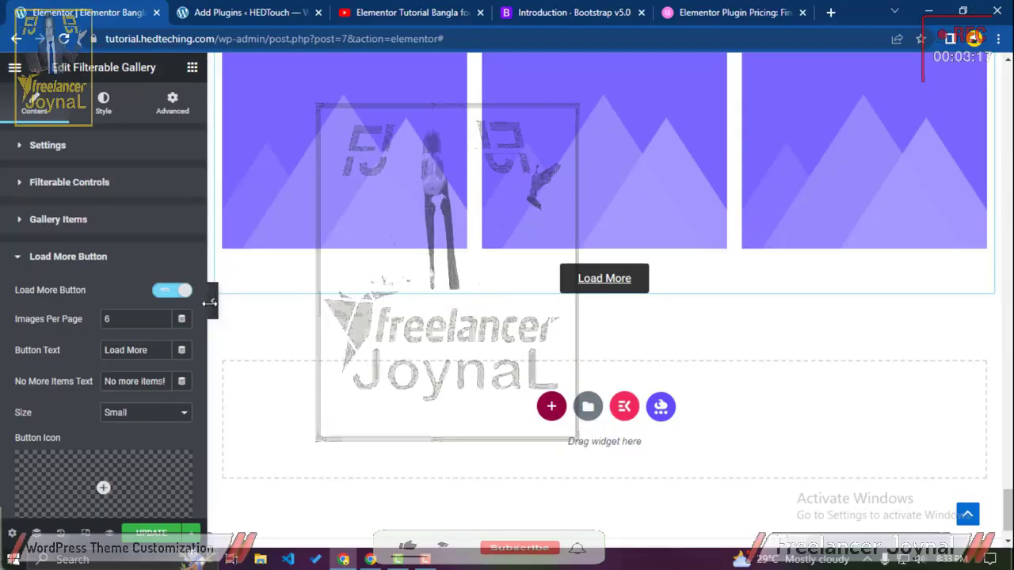
pyautogui.click(214, 303)
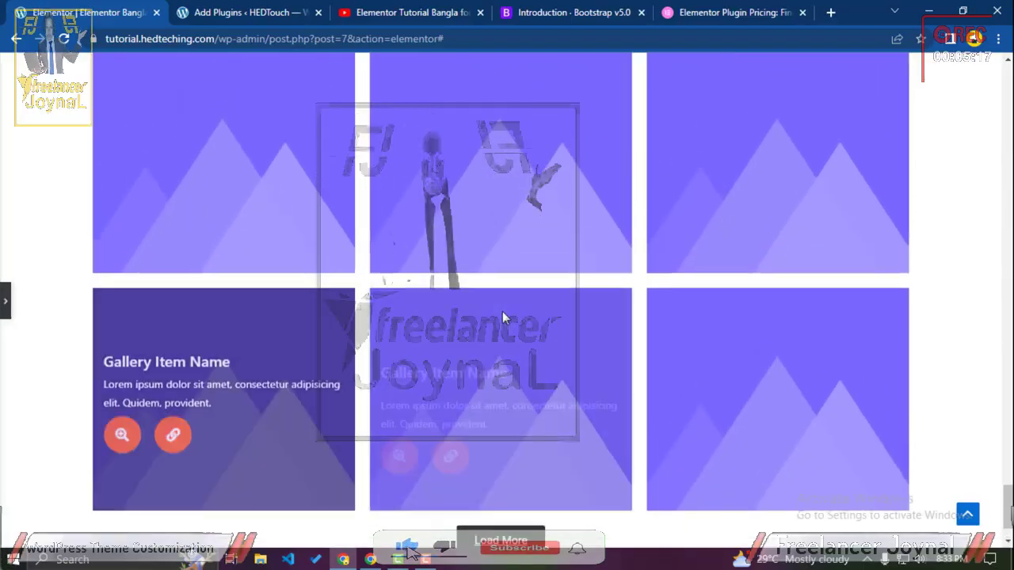
pyautogui.scroll(5, 475, 309)
pyautogui.scroll(-5, 476, 333)
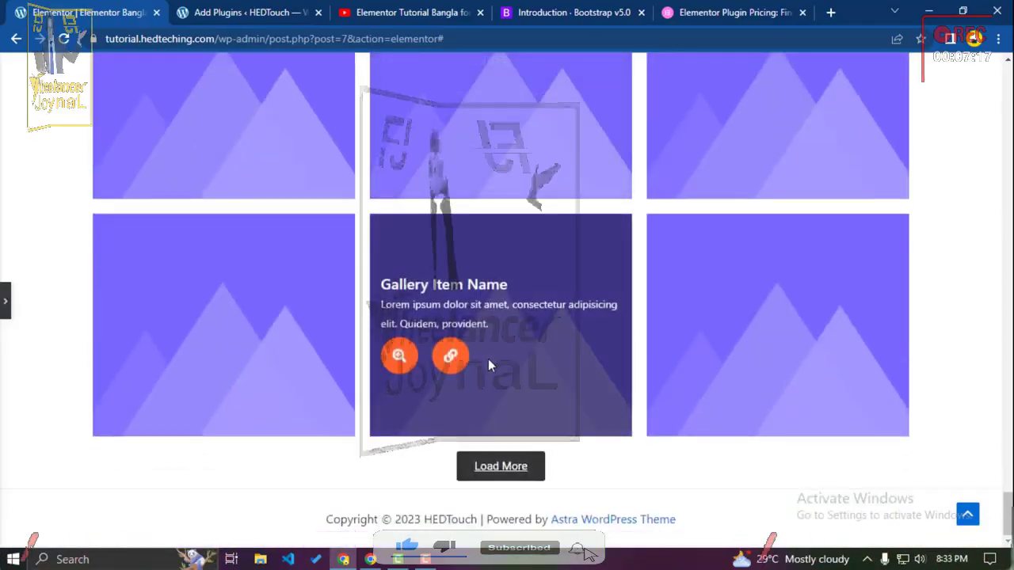
pyautogui.scroll(3, 488, 359)
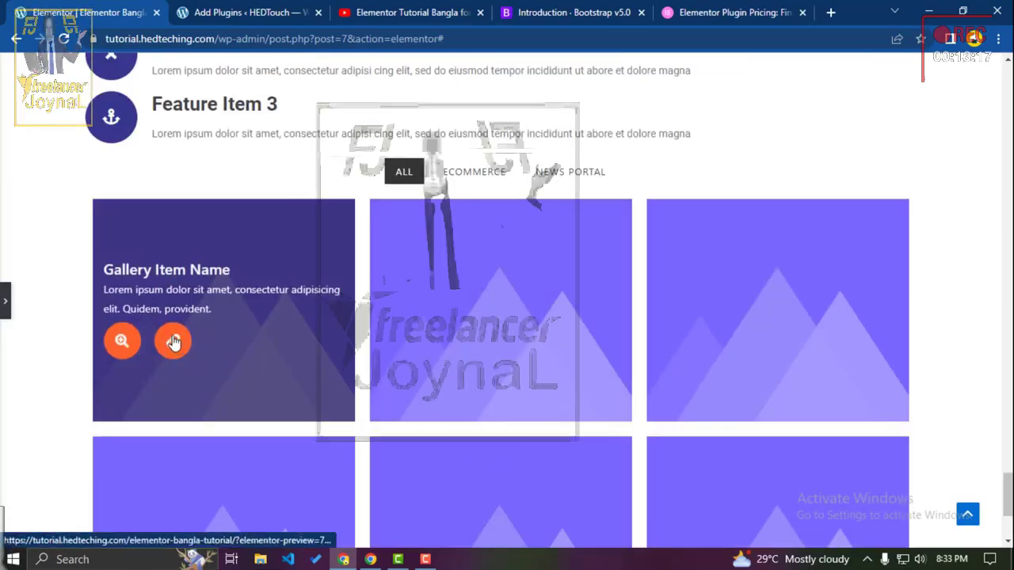
pyautogui.scroll(-3, 175, 346)
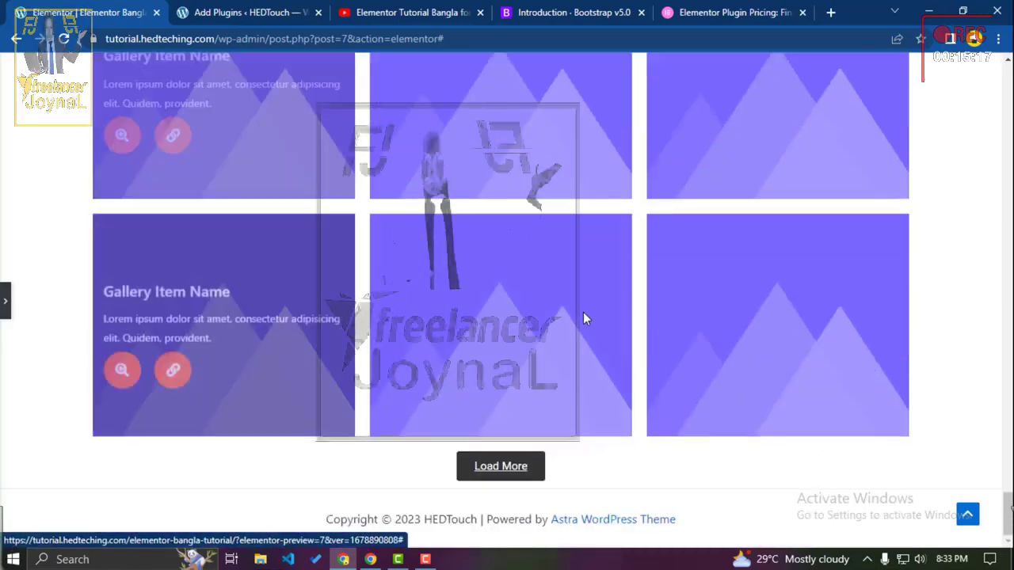
pyautogui.click(6, 300)
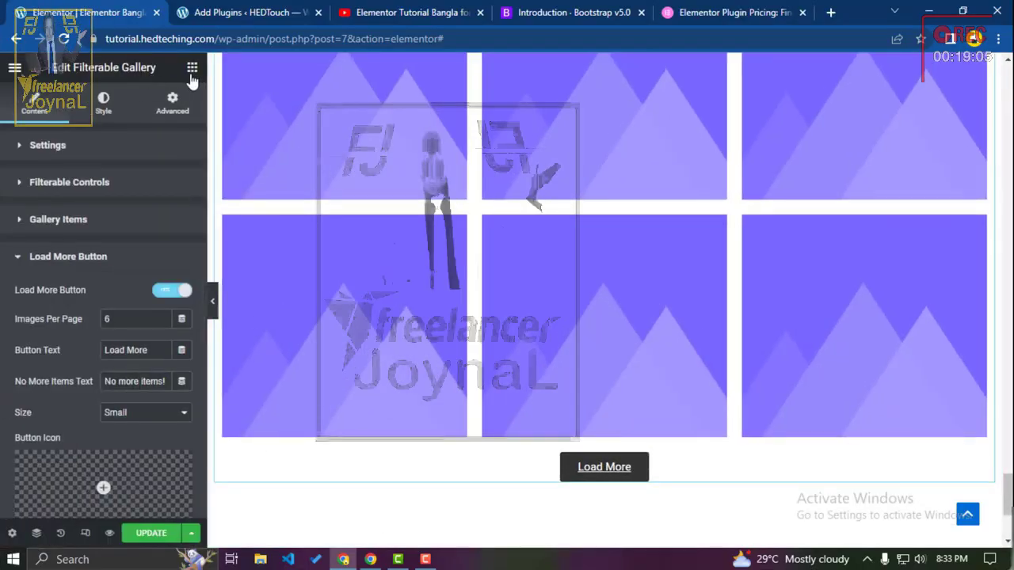
# Step: Add the Essential Addons Flip Box widget to the empty area below the Filterable Gallery
pyautogui.click(192, 67)
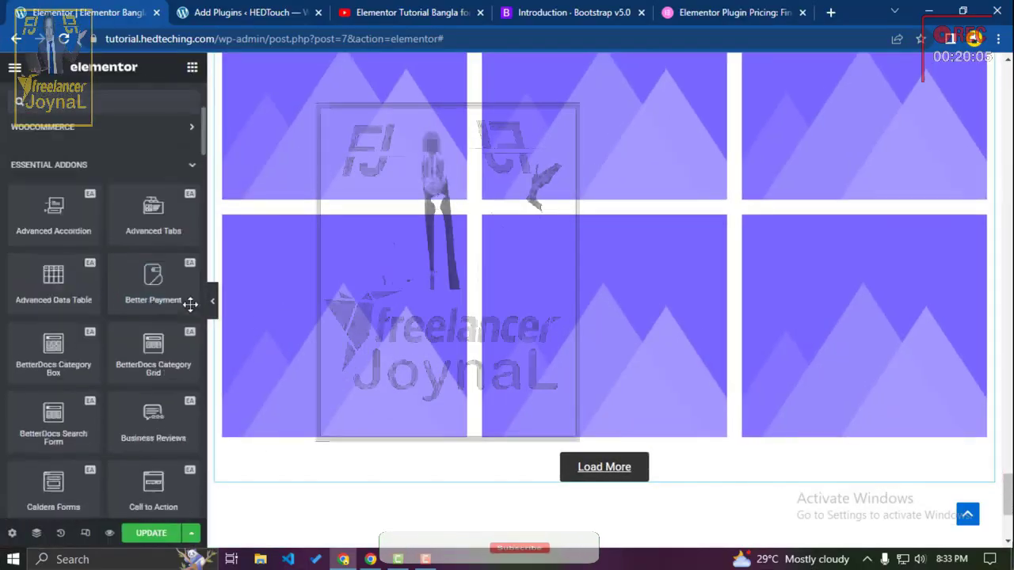
pyautogui.scroll(-2, 192, 301)
pyautogui.scroll(-5, 184, 326)
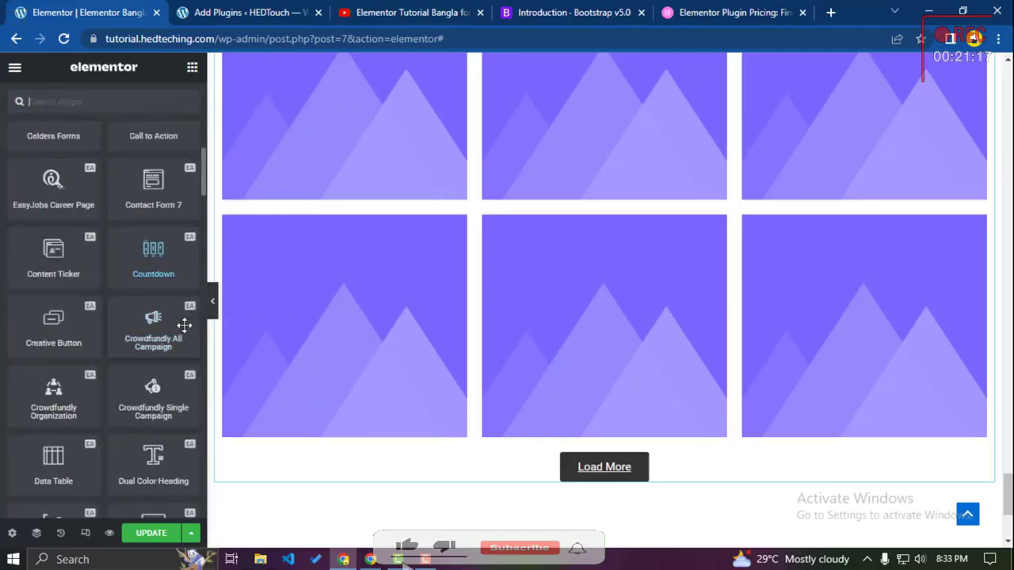
pyautogui.scroll(-2, 229, 340)
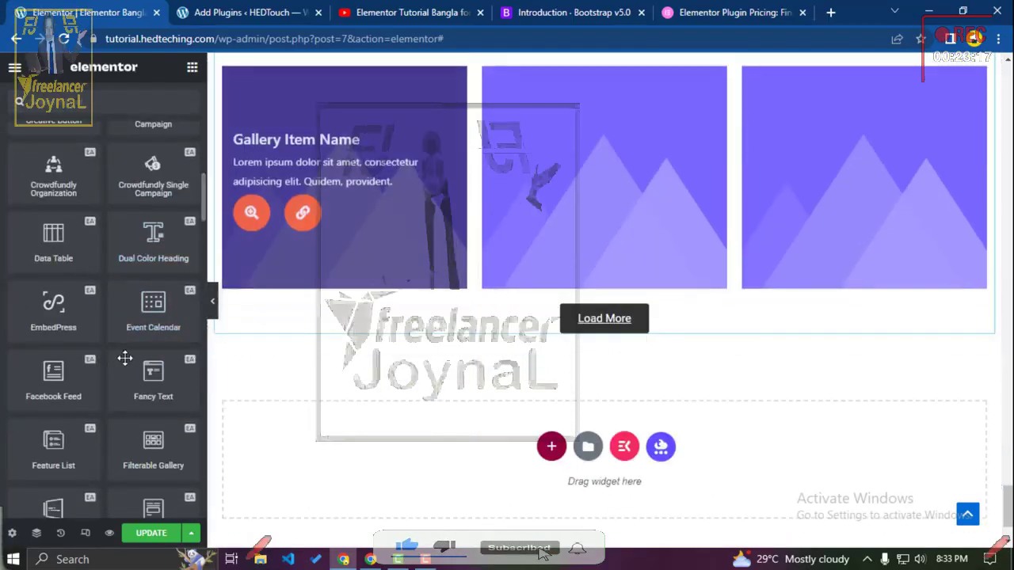
pyautogui.scroll(-3, 121, 356)
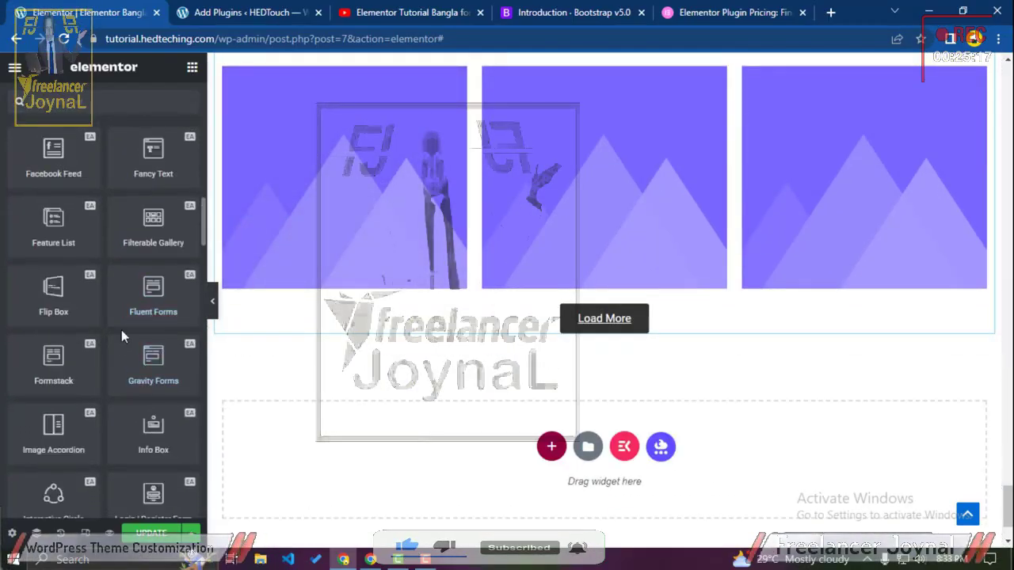
pyautogui.scroll(1, 122, 337)
pyautogui.scroll(-1, 301, 394)
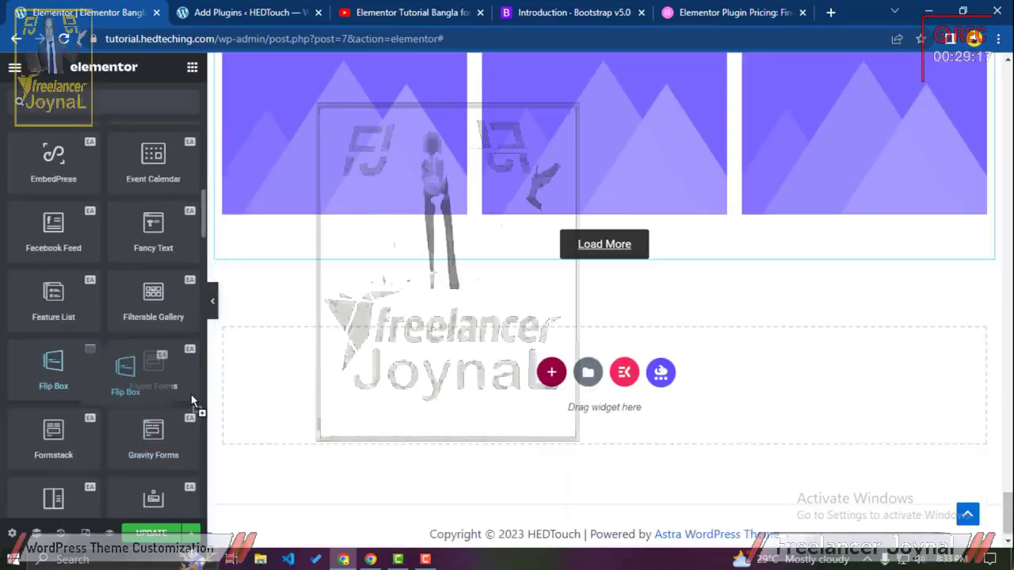
pyautogui.moveTo(192, 401); pyautogui.dragTo(354, 408)
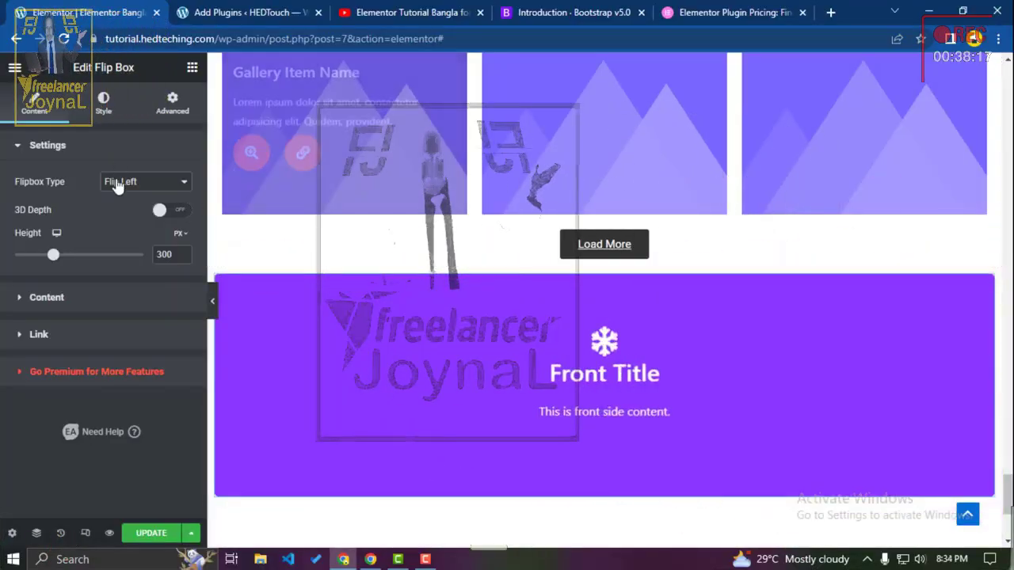
# Step: Set the Flip Box's flipbox type to Flip Right and turn on 3D Depth
pyautogui.click(127, 181)
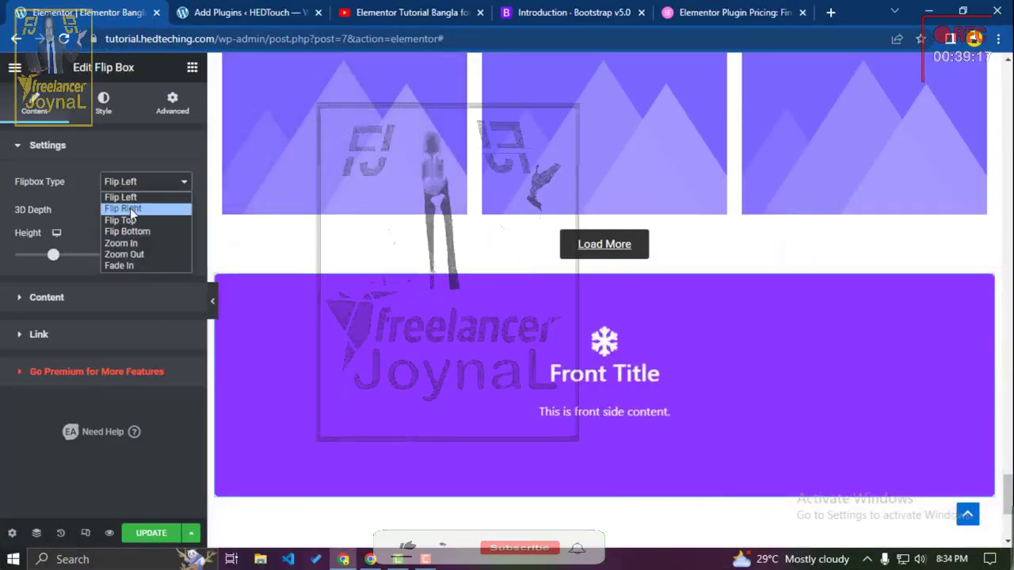
pyautogui.click(130, 208)
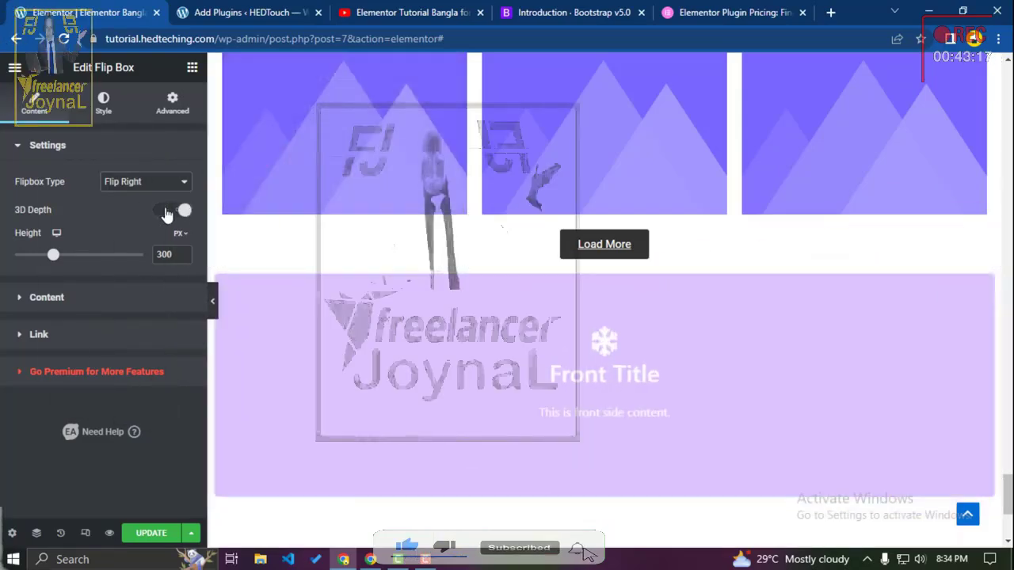
pyautogui.click(181, 214)
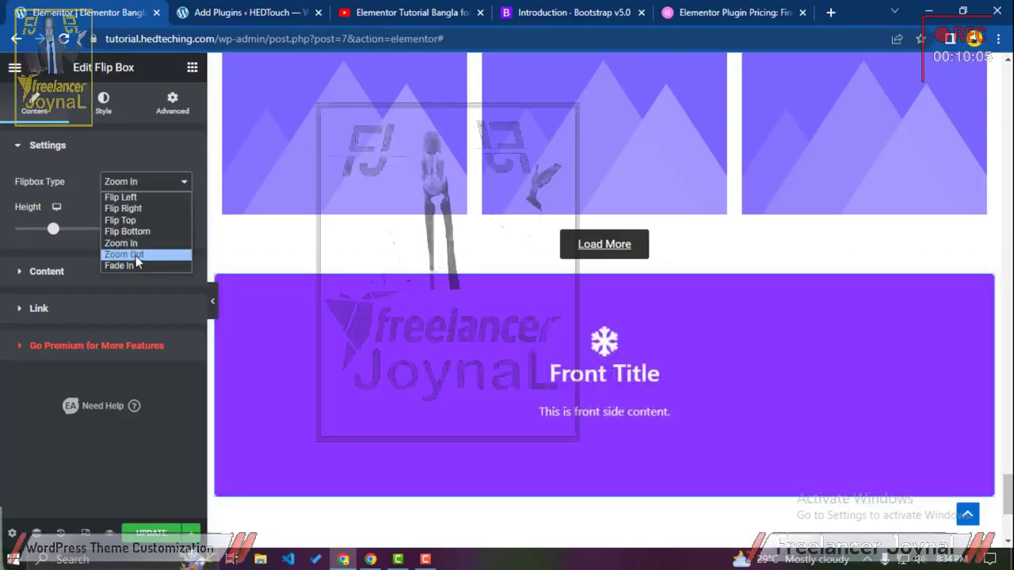
# Step: Try the Zoom Out, Flip Top, Flip Bottom and Flip Right flipbox types, and settle on Flip Top
pyautogui.click(123, 255)
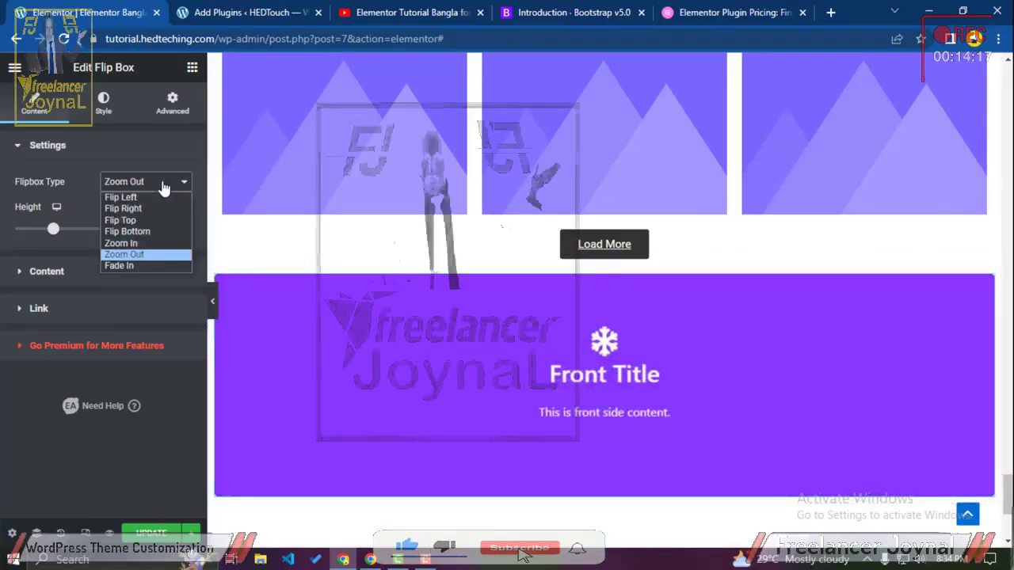
pyautogui.click(155, 221)
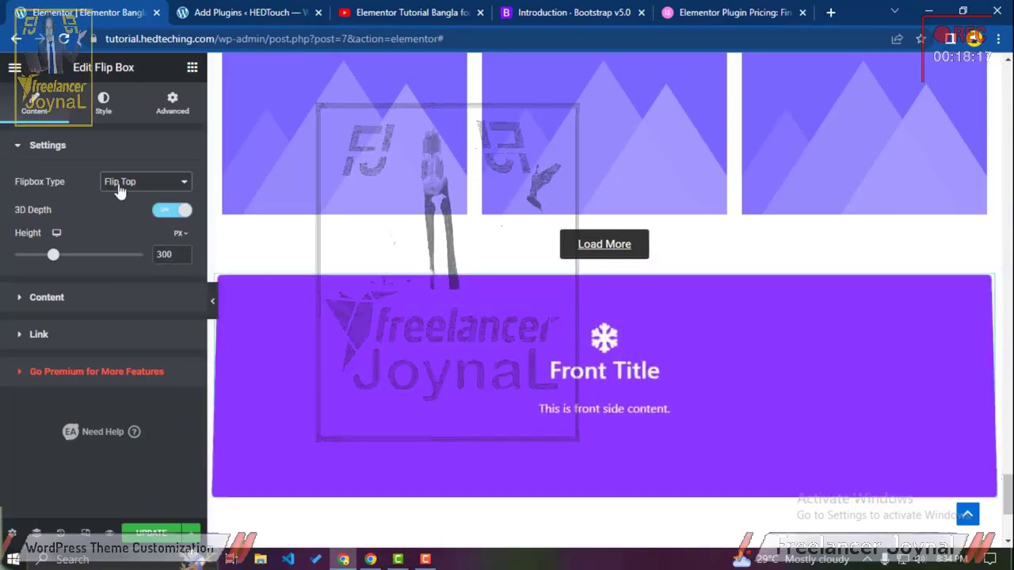
pyautogui.click(119, 185)
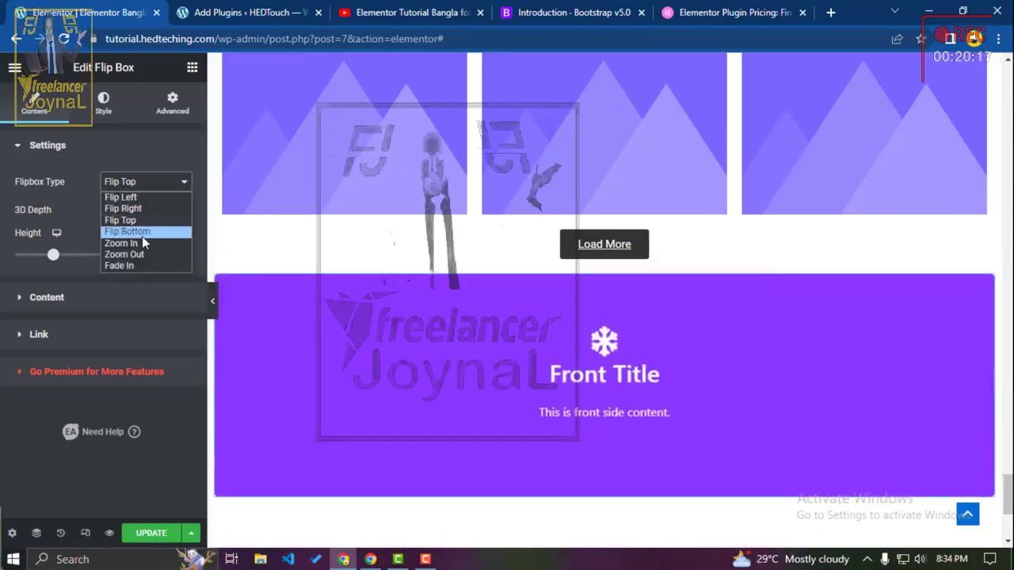
pyautogui.click(141, 232)
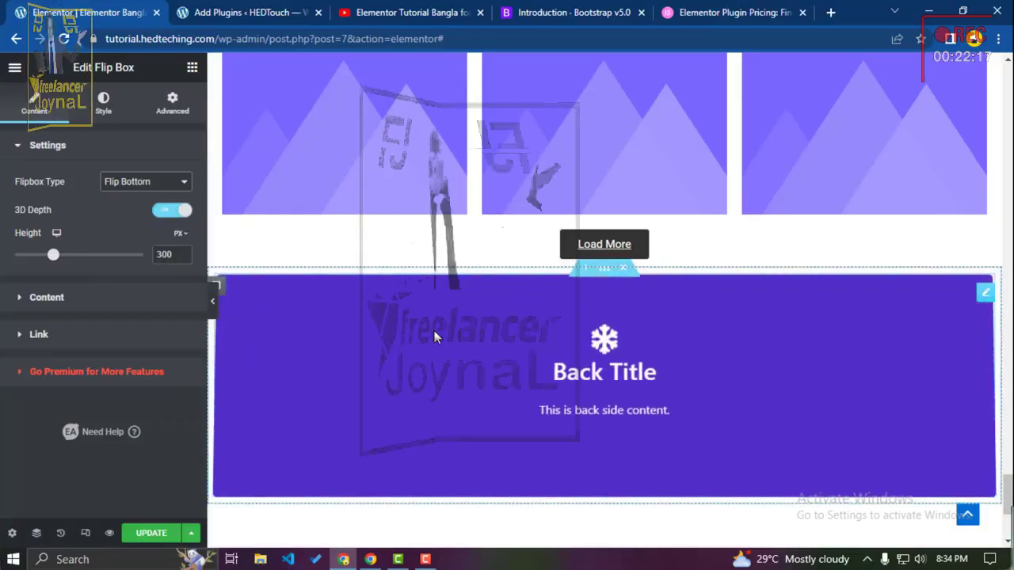
pyautogui.click(141, 182)
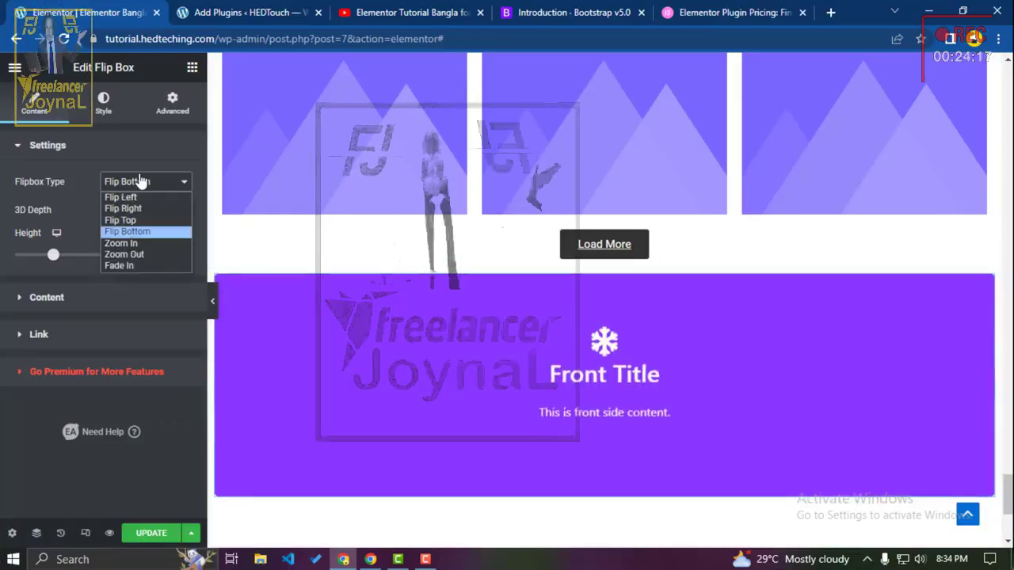
pyautogui.click(156, 209)
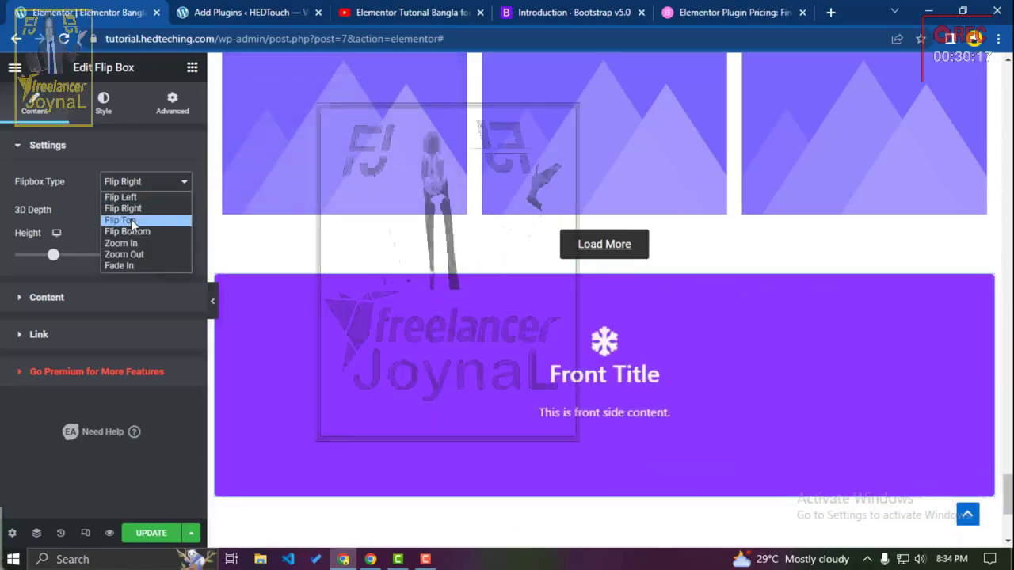
pyautogui.click(123, 220)
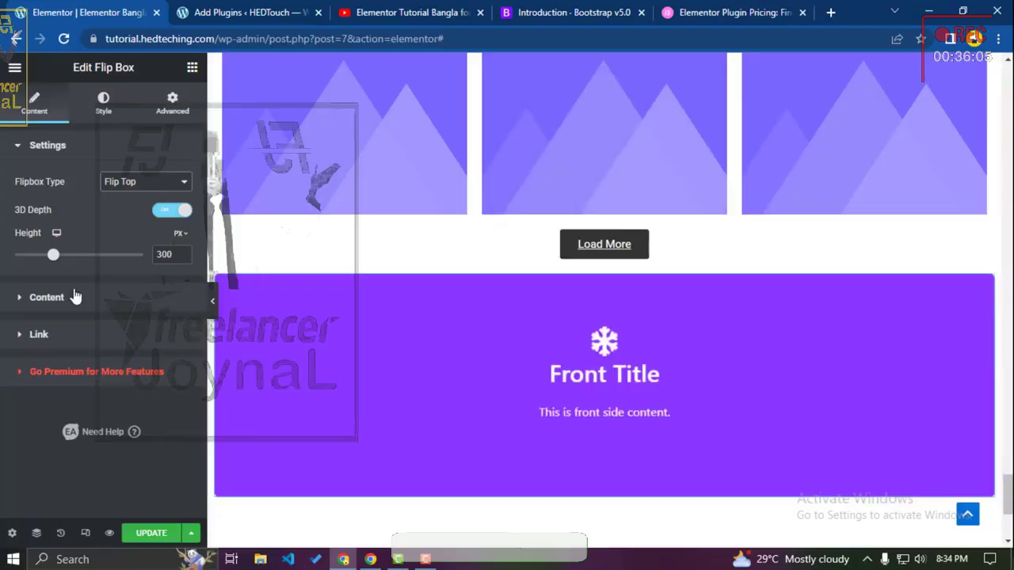
# Step: Open the Flip Box's content settings and review the front side's icon, title and text options
pyautogui.click(74, 298)
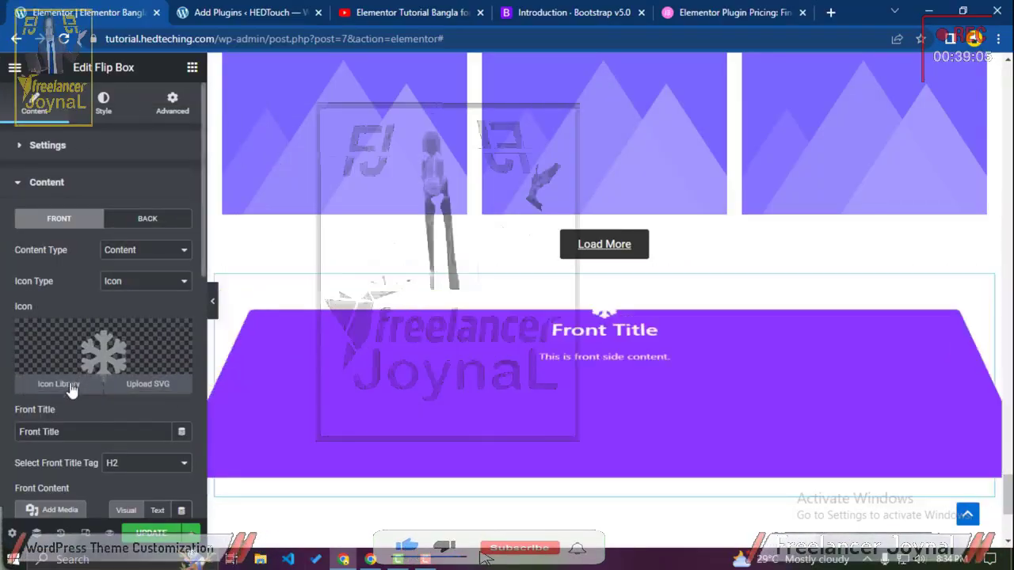
pyautogui.scroll(-2, 69, 388)
pyautogui.scroll(-1, 129, 334)
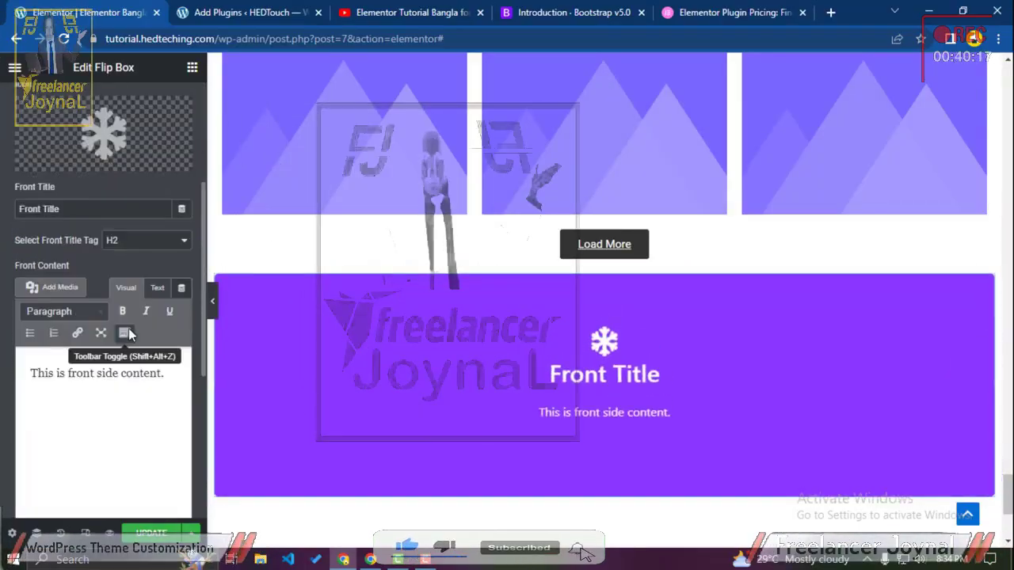
# Step: Try the Title link type for the Flip Box and return it to None
pyautogui.scroll(-1, 129, 373)
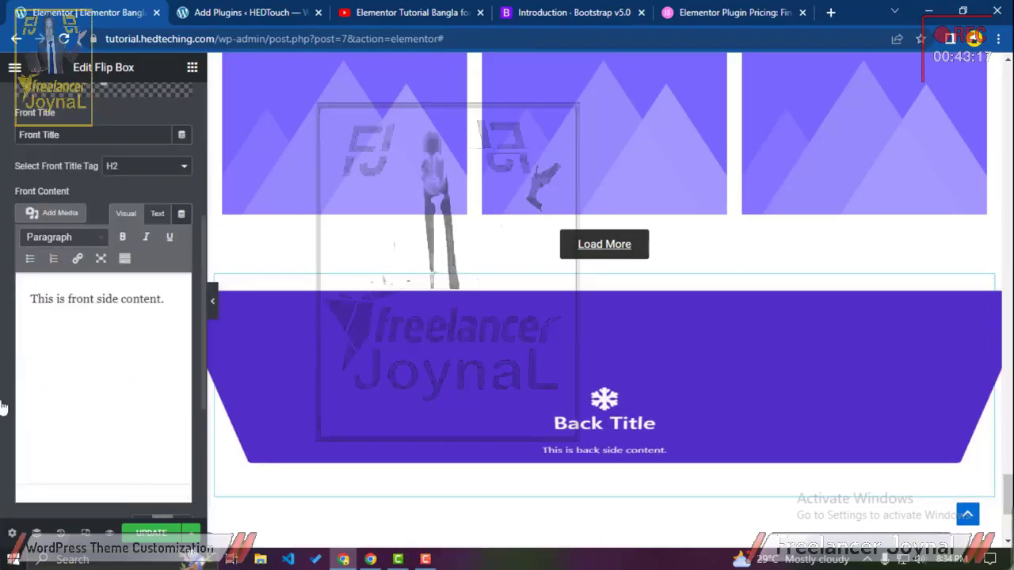
pyautogui.scroll(-3, 99, 388)
pyautogui.moveTo(661, 375)
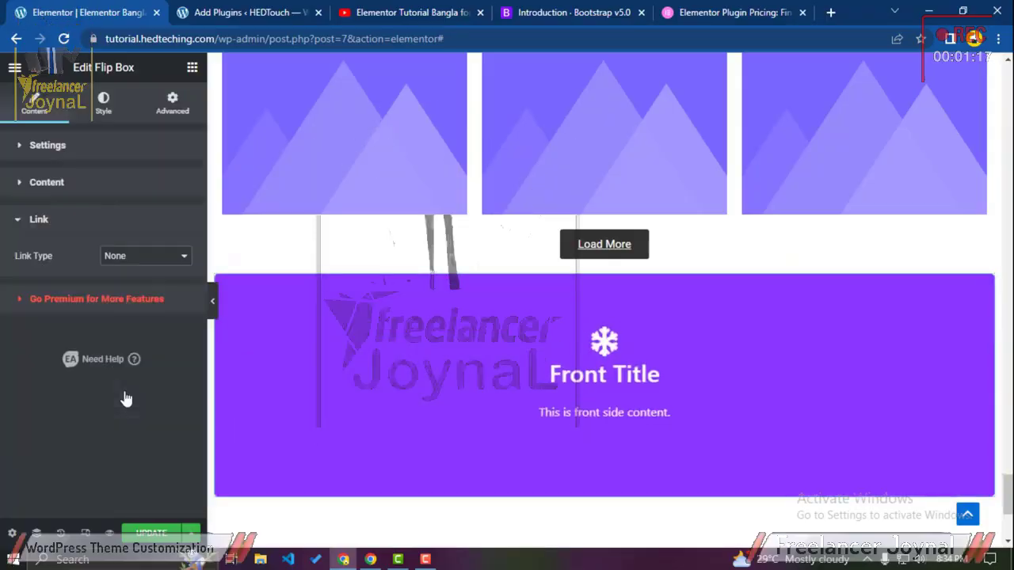
pyautogui.click(137, 257)
pyautogui.click(140, 293)
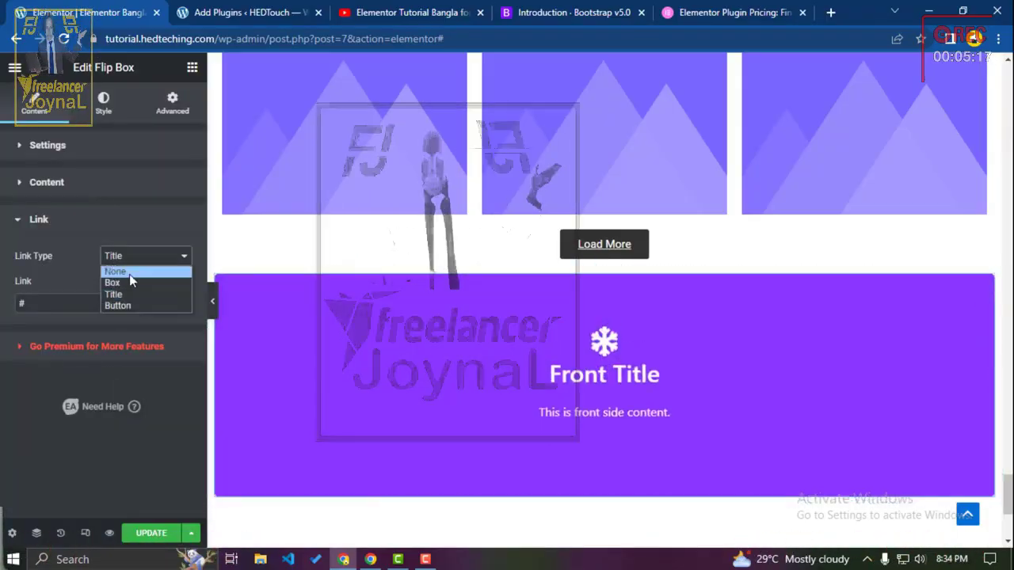
pyautogui.click(127, 273)
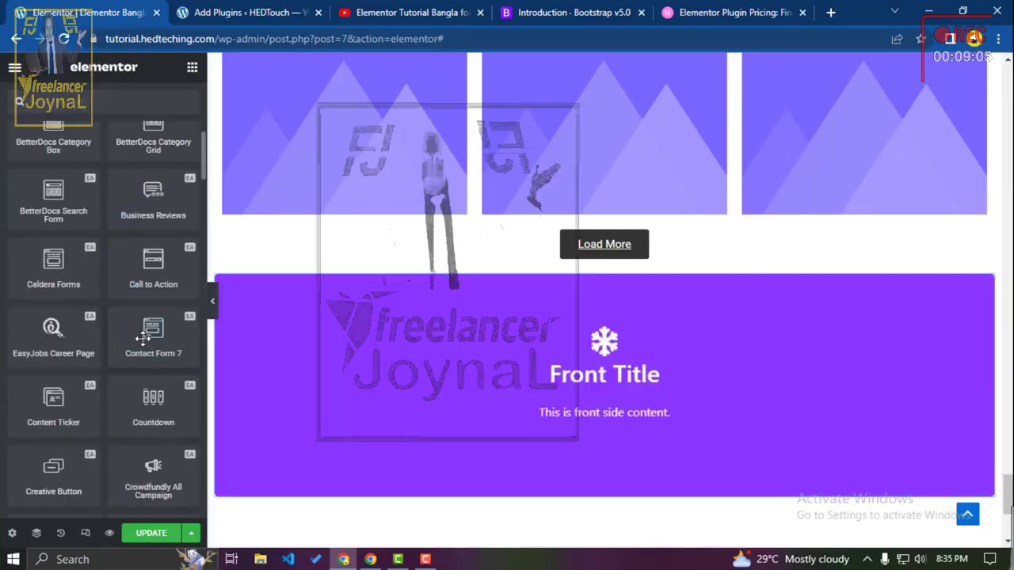
# Step: Add the Essential Addons Fluent Forms and Image Accordion widgets below the Flip Box
pyautogui.scroll(-7, 143, 338)
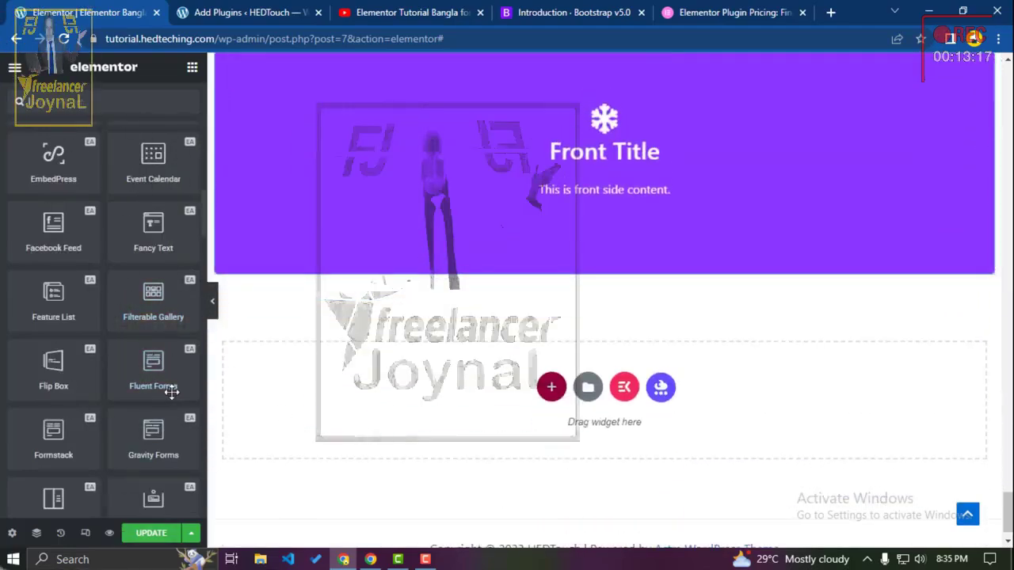
pyautogui.moveTo(281, 394); pyautogui.dragTo(296, 385)
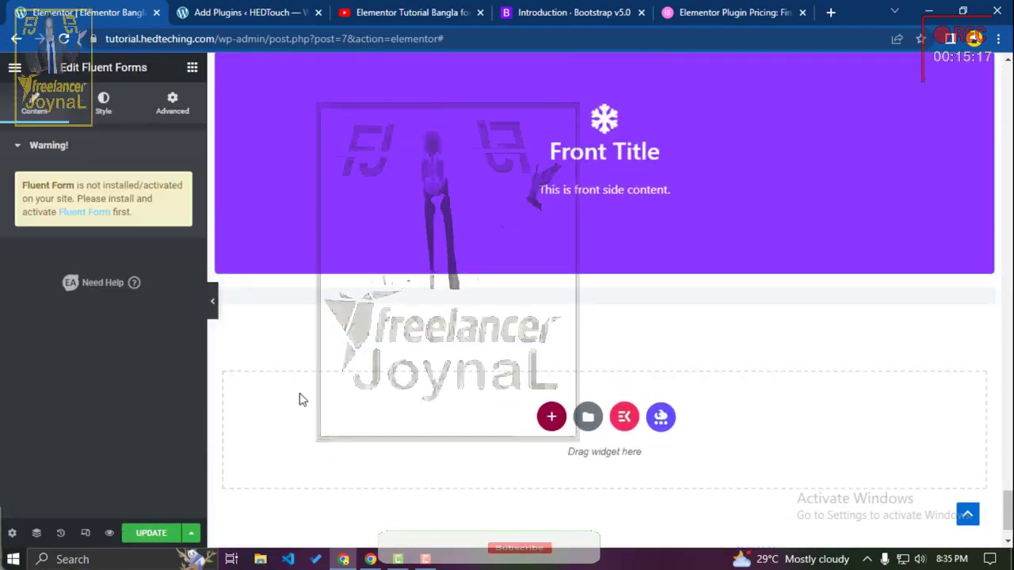
pyautogui.click(193, 69)
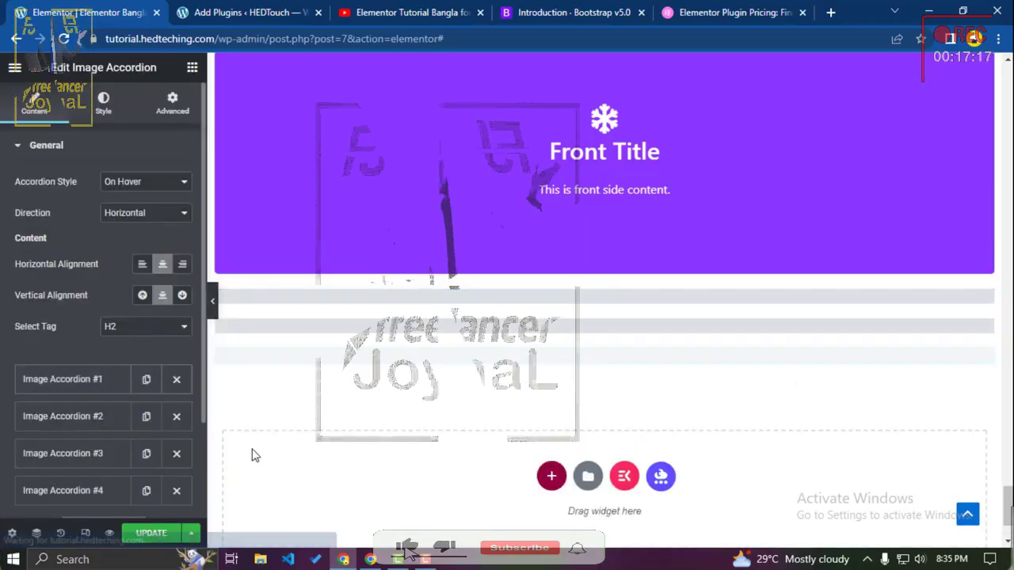
pyautogui.scroll(-3, 440, 430)
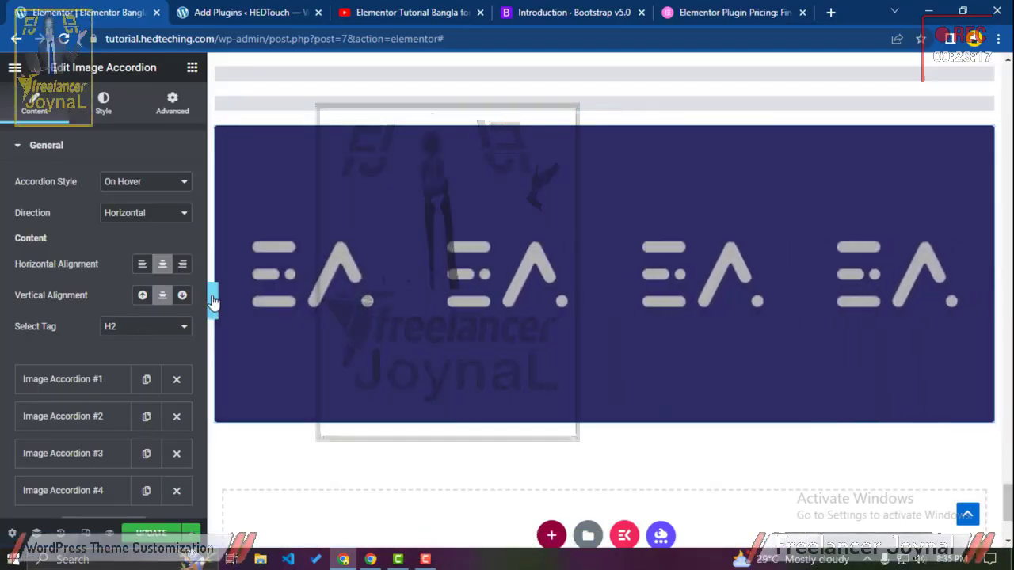
# Step: Preview the Image Accordion's hover expansion with the editor panel hidden, and bring the panel back
pyautogui.click(212, 299)
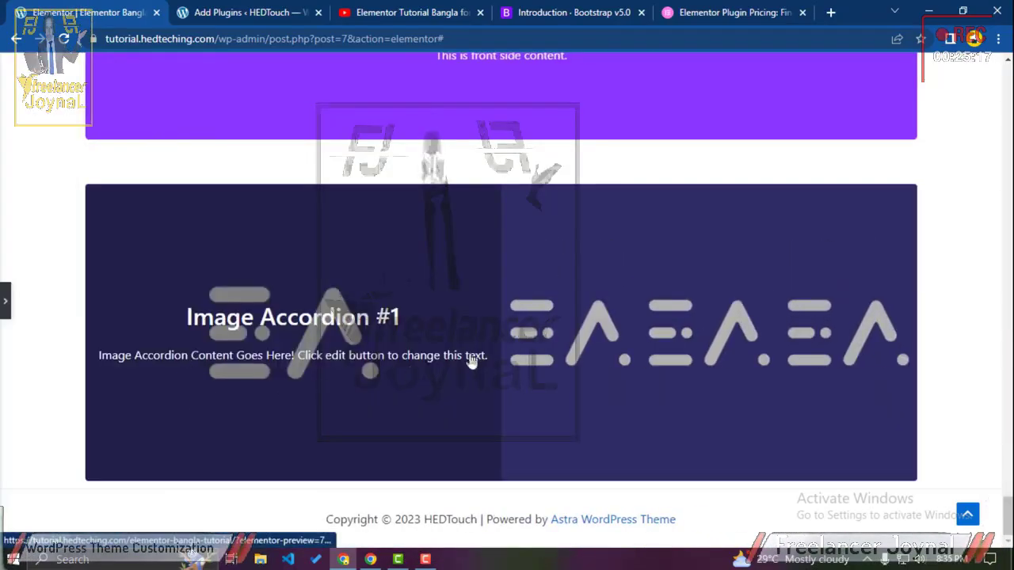
pyautogui.moveTo(426, 559)
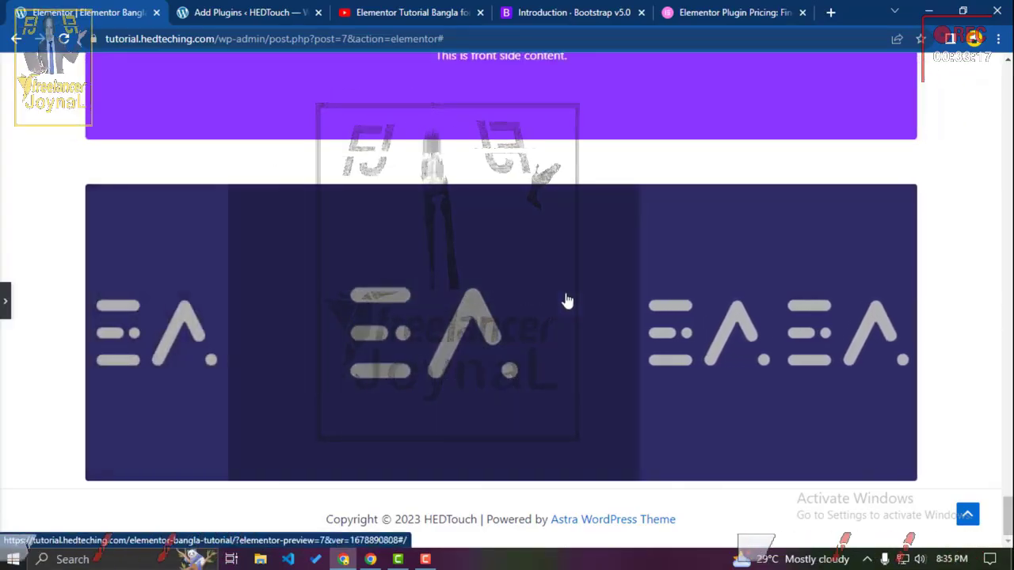
pyautogui.click(4, 315)
pyautogui.click(206, 407)
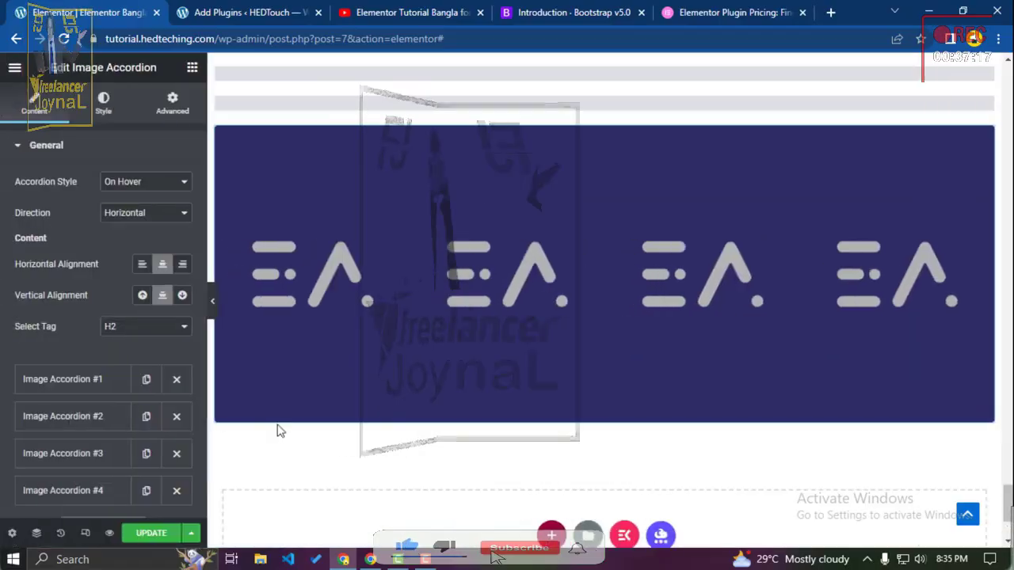
# Step: Browse the Essential Addons widgets to review which ones are available, from the content and form widgets to the WooCommerce ones
pyautogui.click(192, 67)
pyautogui.scroll(-10, 158, 349)
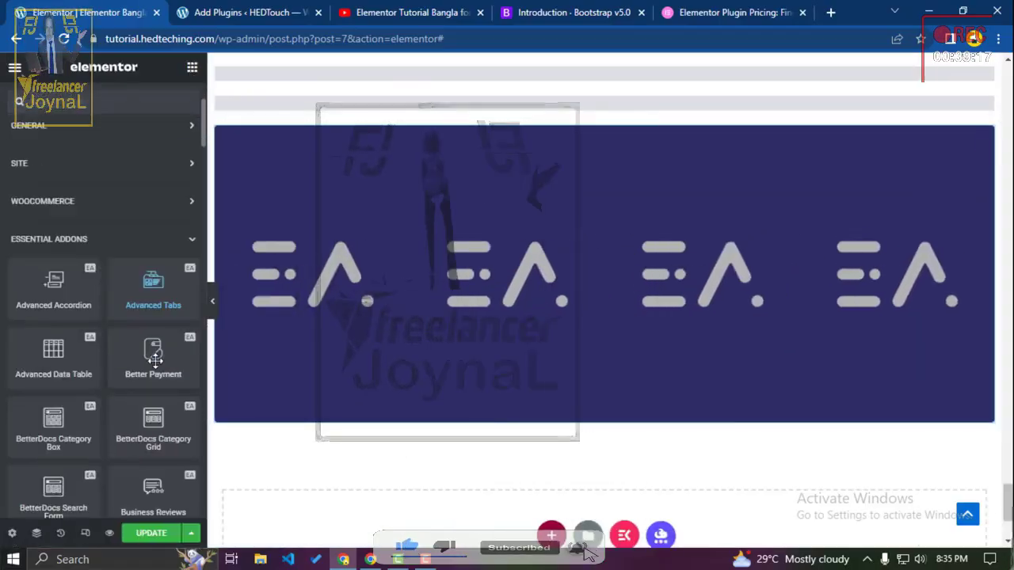
pyautogui.scroll(-5, 156, 357)
pyautogui.scroll(-4, 162, 397)
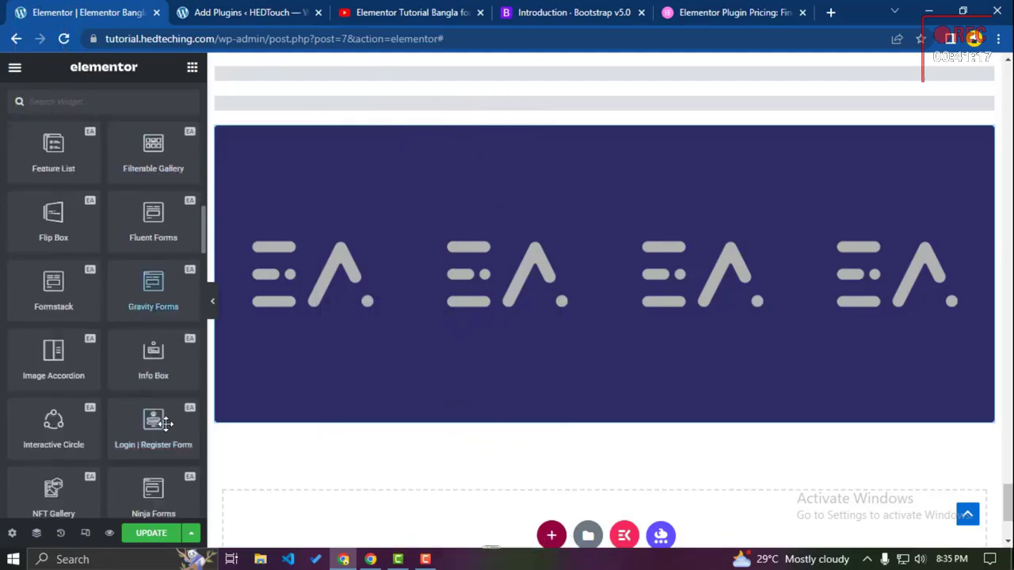
pyautogui.scroll(-3, 164, 424)
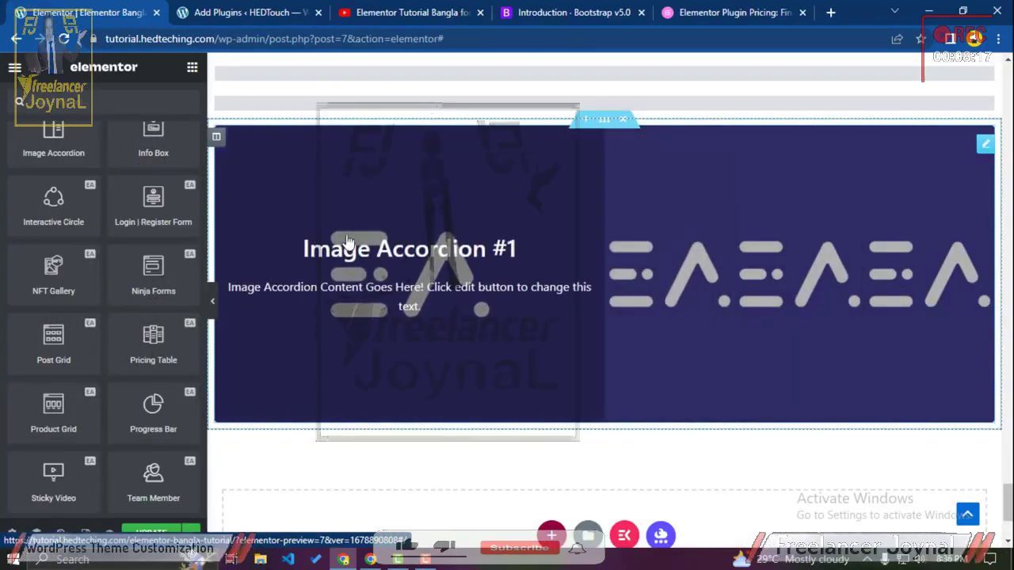
pyautogui.scroll(-6, 153, 372)
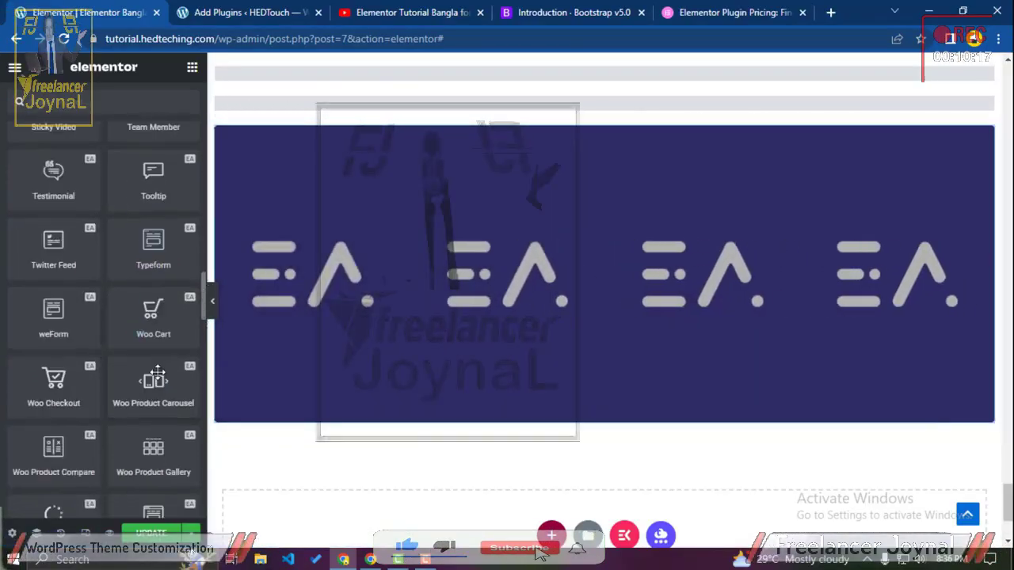
pyautogui.scroll(3, 153, 370)
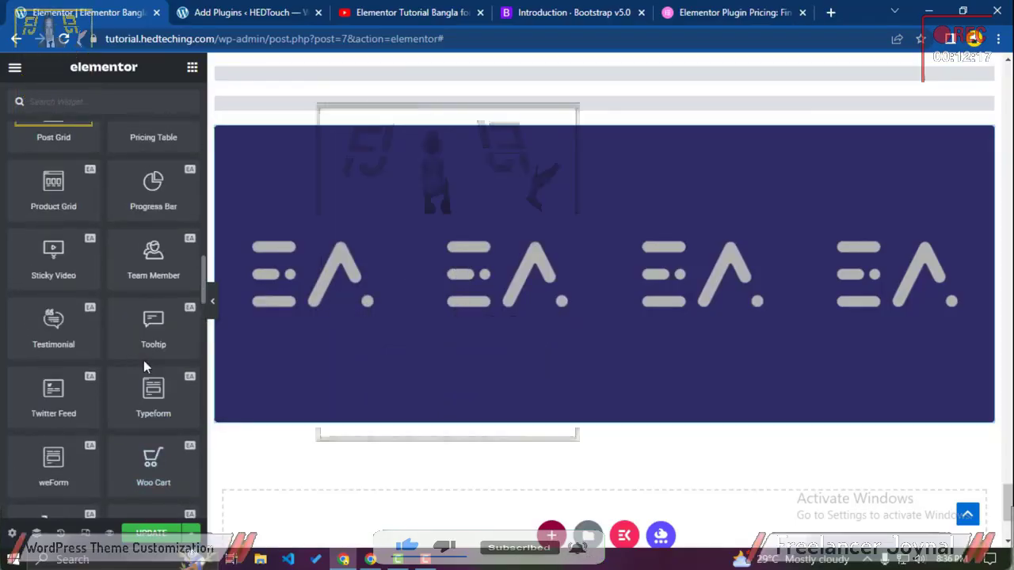
pyautogui.scroll(1, 149, 384)
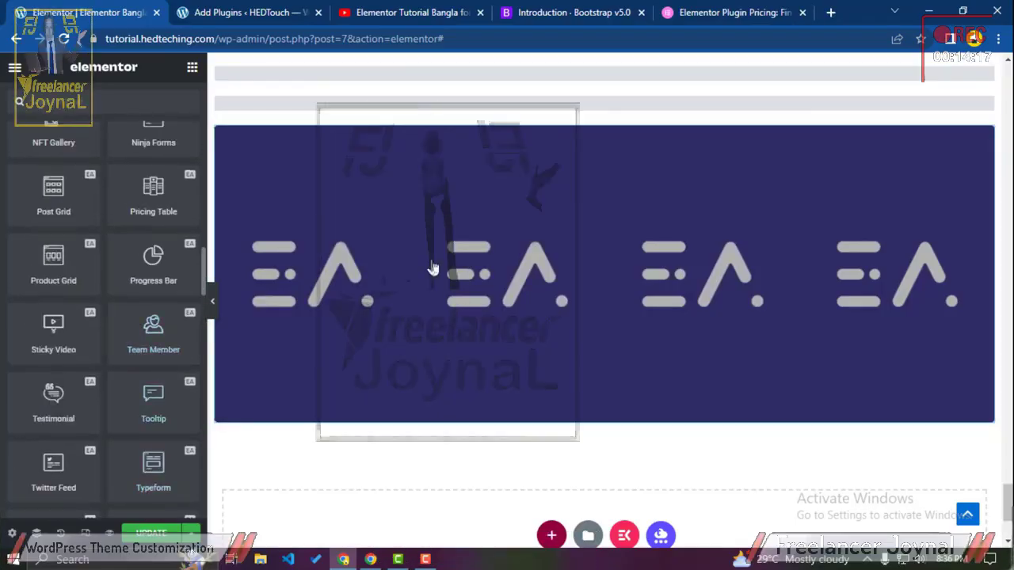
pyautogui.scroll(1, 356, 325)
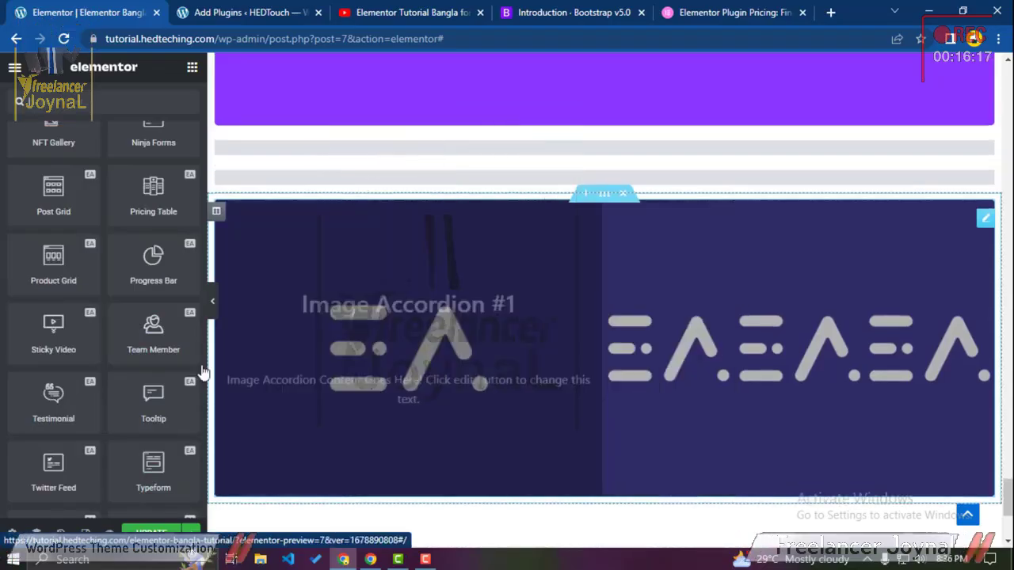
pyautogui.scroll(2, 119, 254)
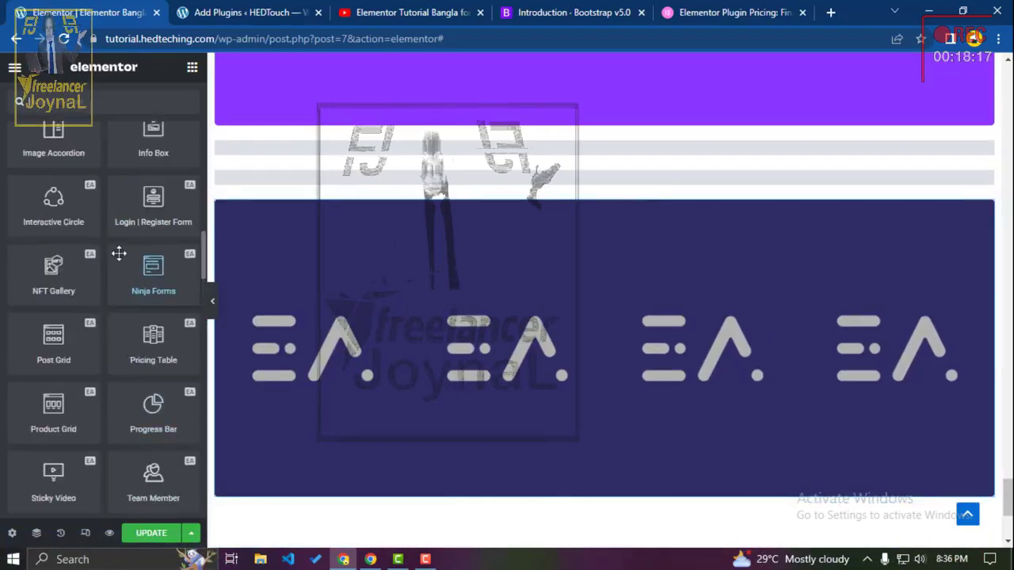
pyautogui.scroll(2, 125, 258)
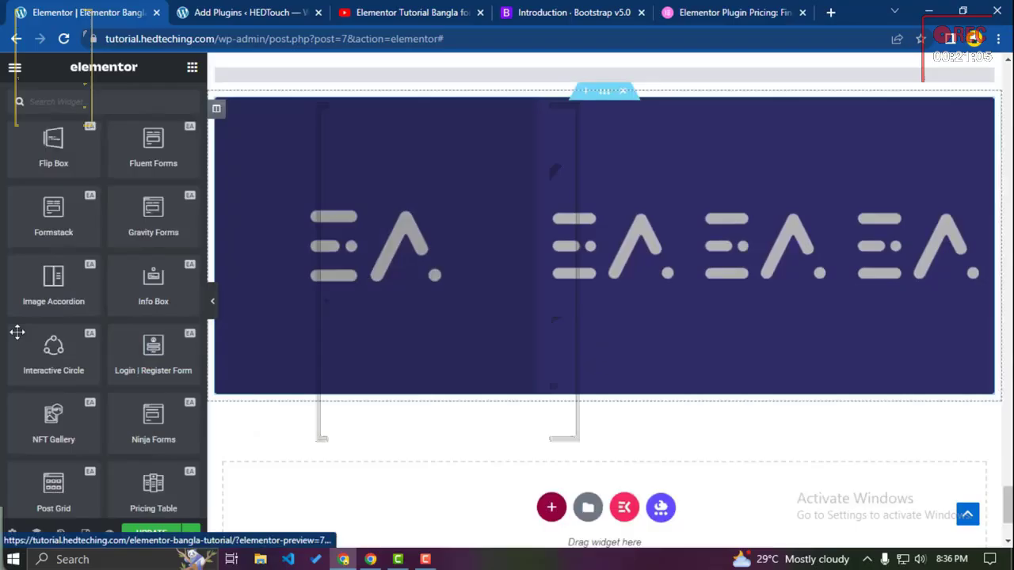
pyautogui.scroll(-1, 575, 400)
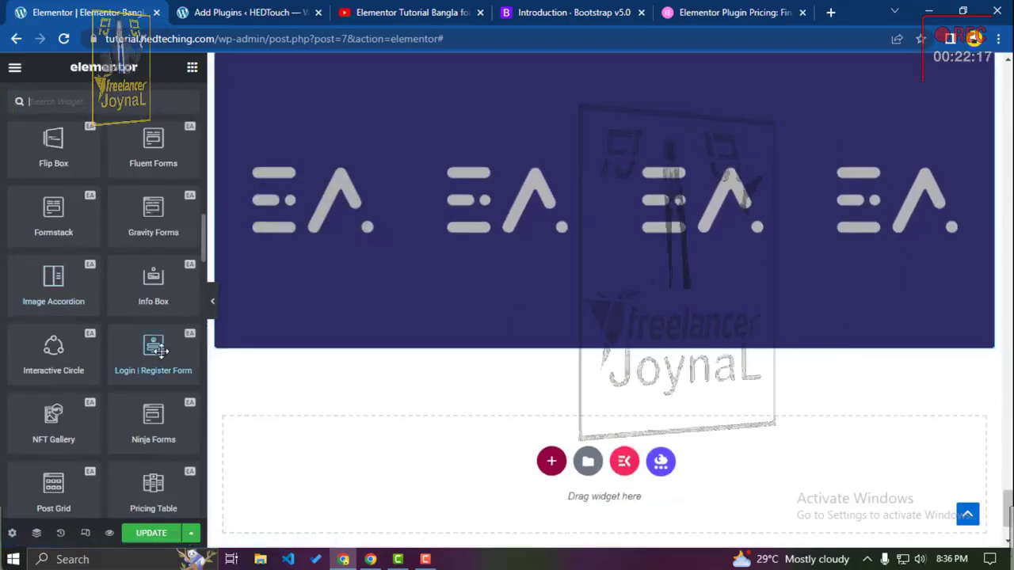
pyautogui.scroll(1, 187, 365)
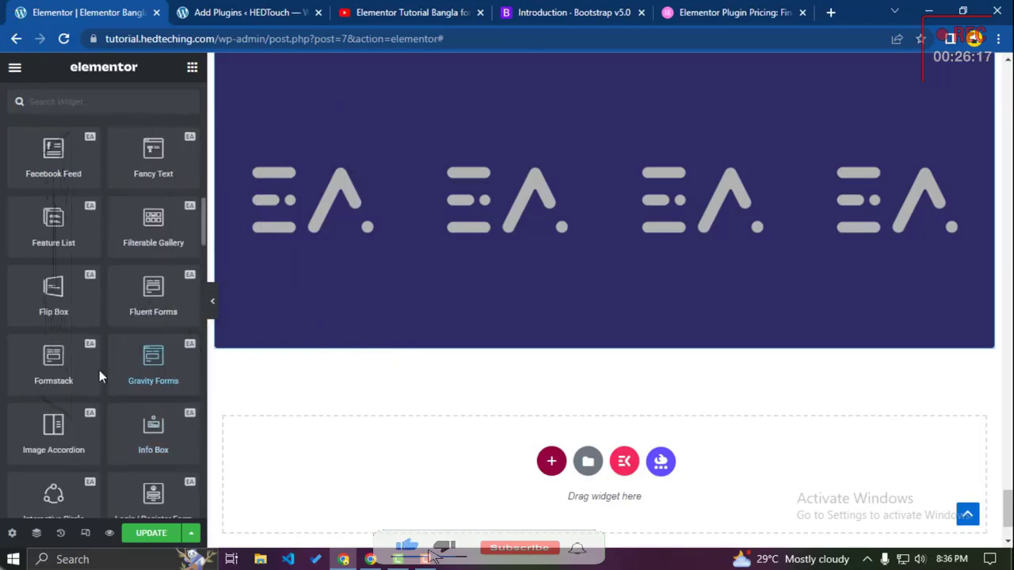
pyautogui.scroll(-1, 95, 370)
pyautogui.scroll(3, 95, 370)
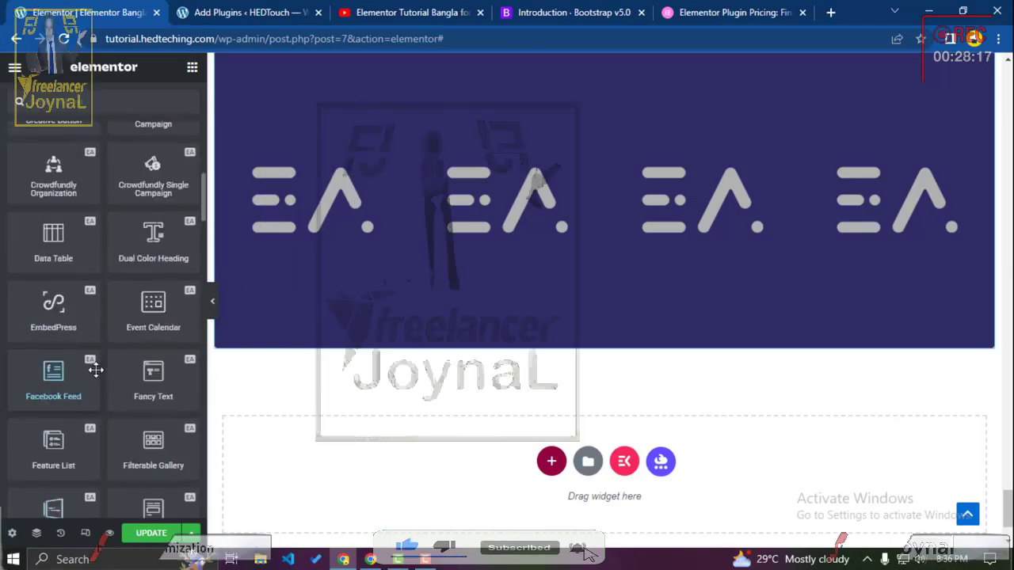
pyautogui.scroll(2, 95, 370)
pyautogui.scroll(1, 95, 370)
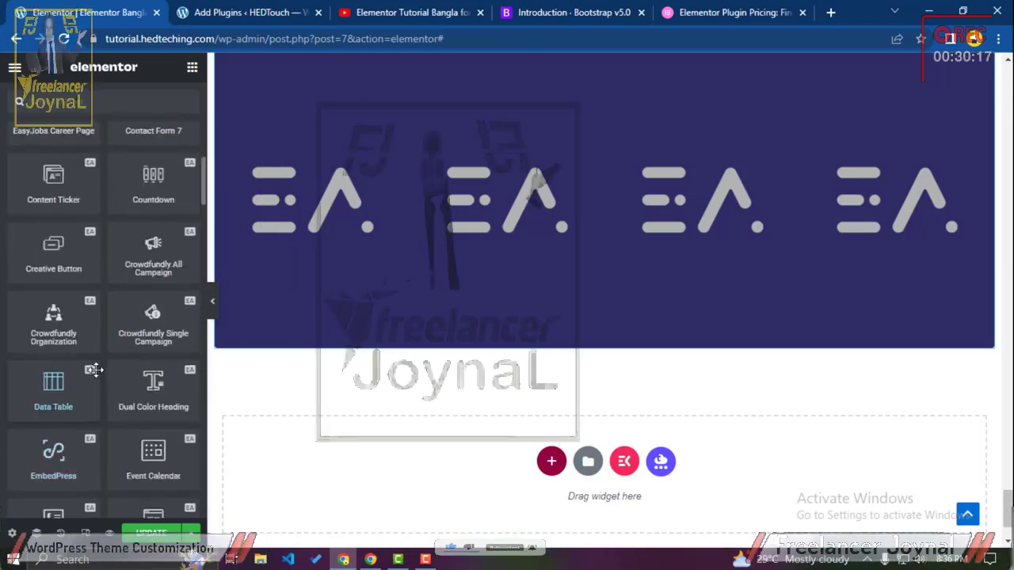
pyautogui.scroll(-4, 95, 370)
pyautogui.scroll(-2, 95, 370)
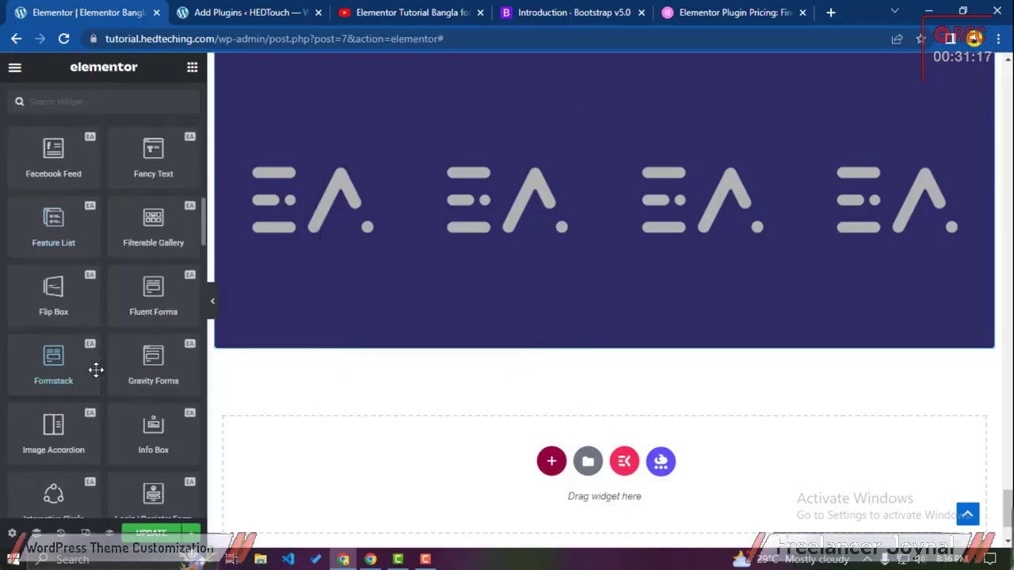
# Step: Add the Essential Addons Info Box widget to the empty area below the Image Accordion
pyautogui.scroll(-4, 96, 370)
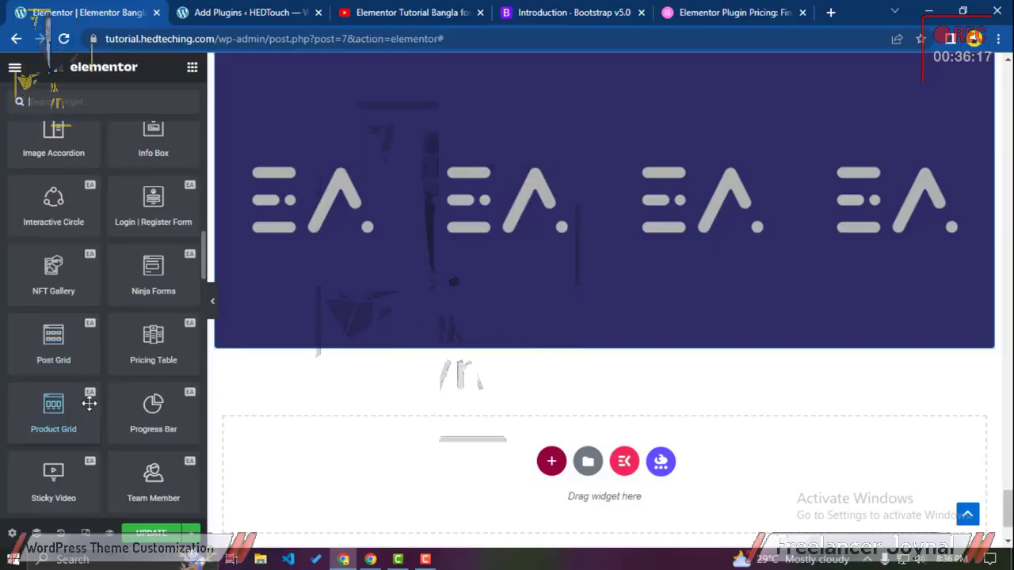
pyautogui.scroll(1, 89, 400)
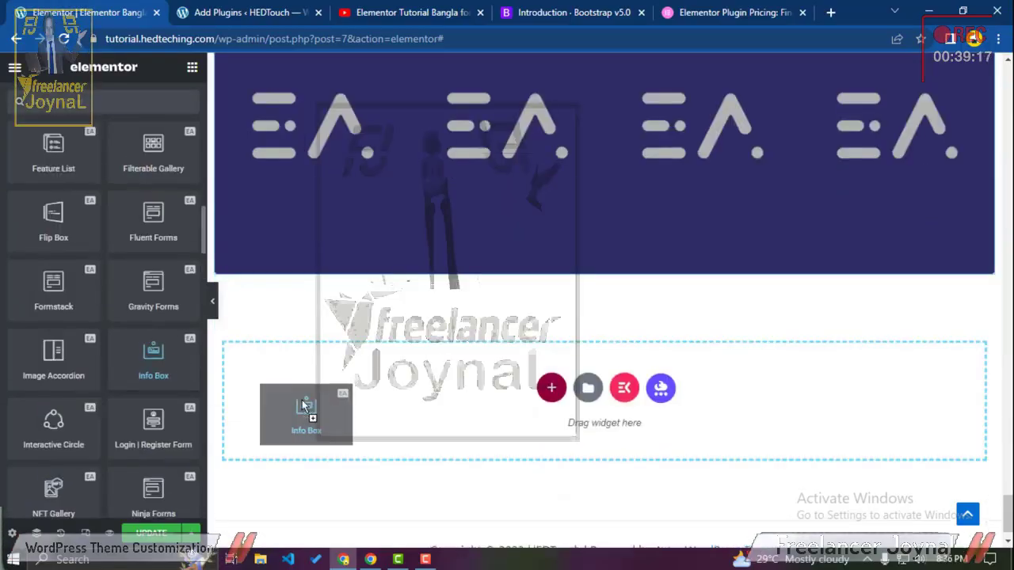
pyautogui.moveTo(306, 415); pyautogui.dragTo(302, 399)
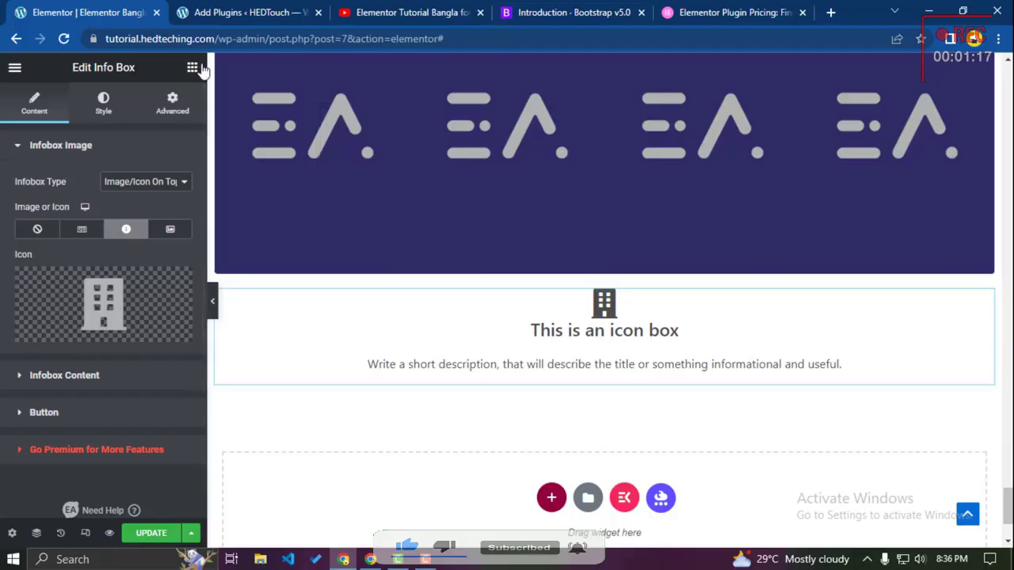
# Step: Add the Essential Addons Interactive Circle widget to the empty area below the Info Box
pyautogui.click(192, 67)
pyautogui.scroll(-8, 140, 396)
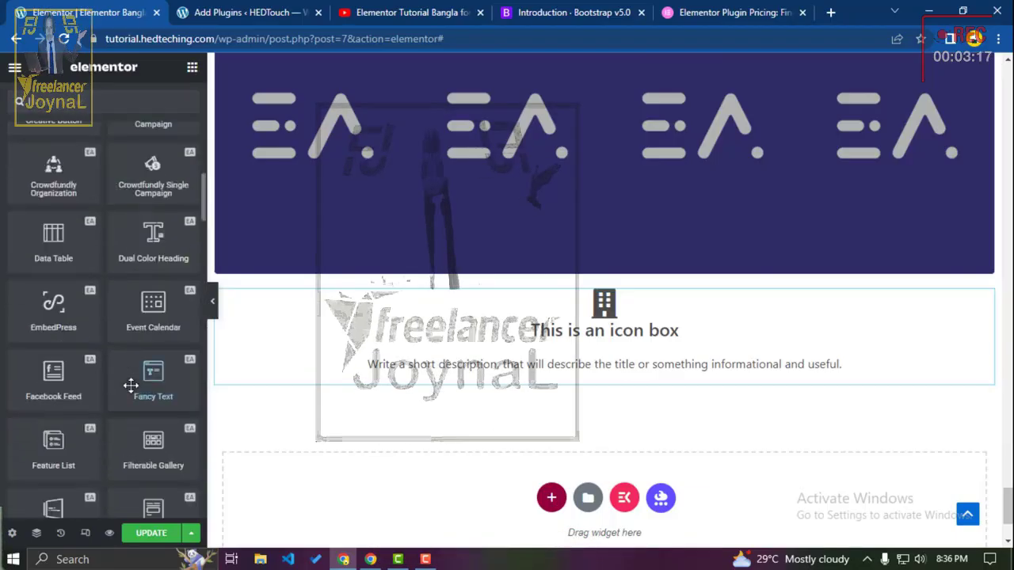
pyautogui.scroll(-5, 131, 385)
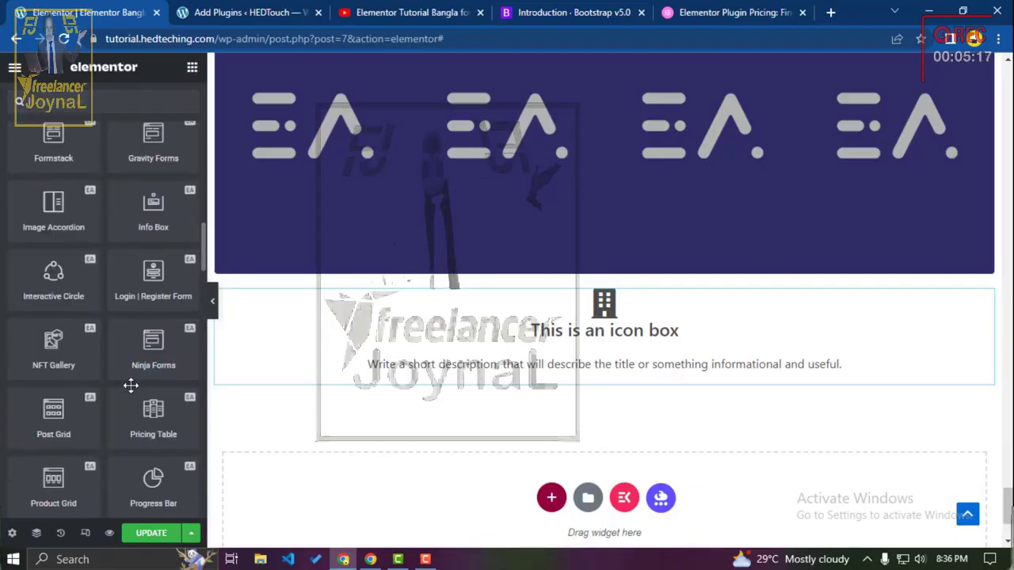
pyautogui.moveTo(53, 279); pyautogui.dragTo(404, 476)
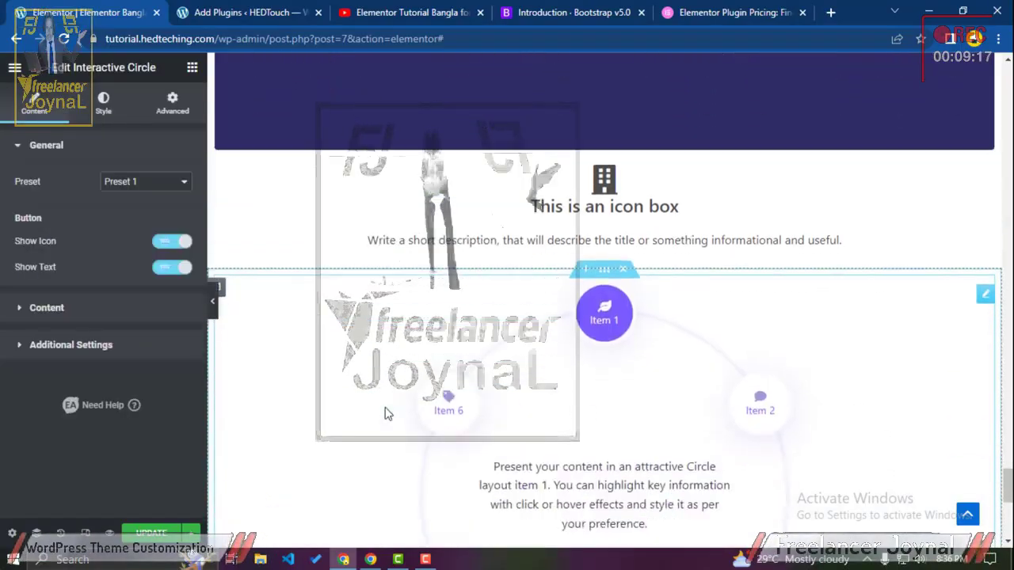
# Step: Preview the Interactive Circle with the editor panel hidden, and highlight the Item 1 description text in its center
pyautogui.scroll(-1, 706, 295)
pyautogui.scroll(-2, 773, 327)
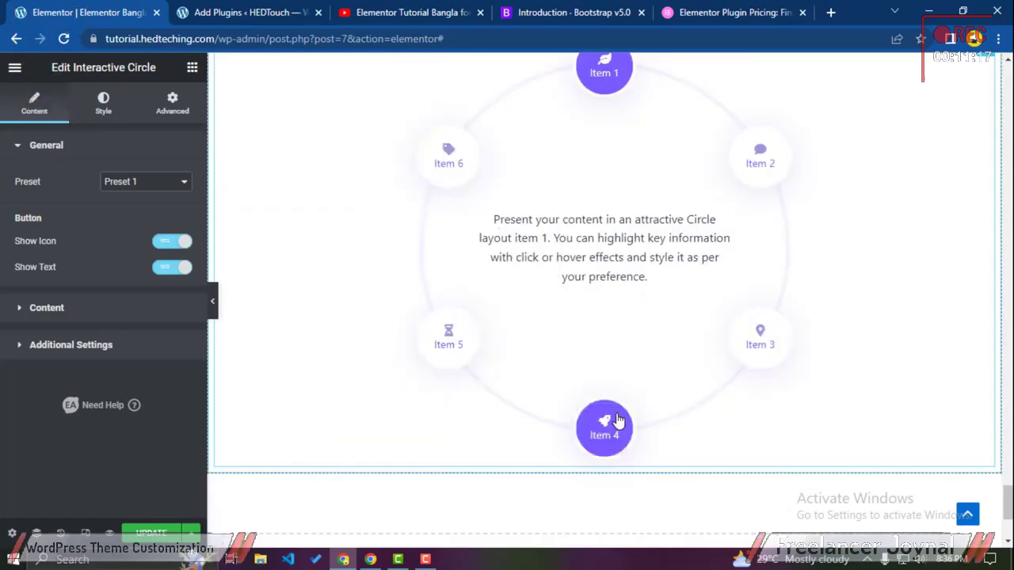
pyautogui.click(215, 302)
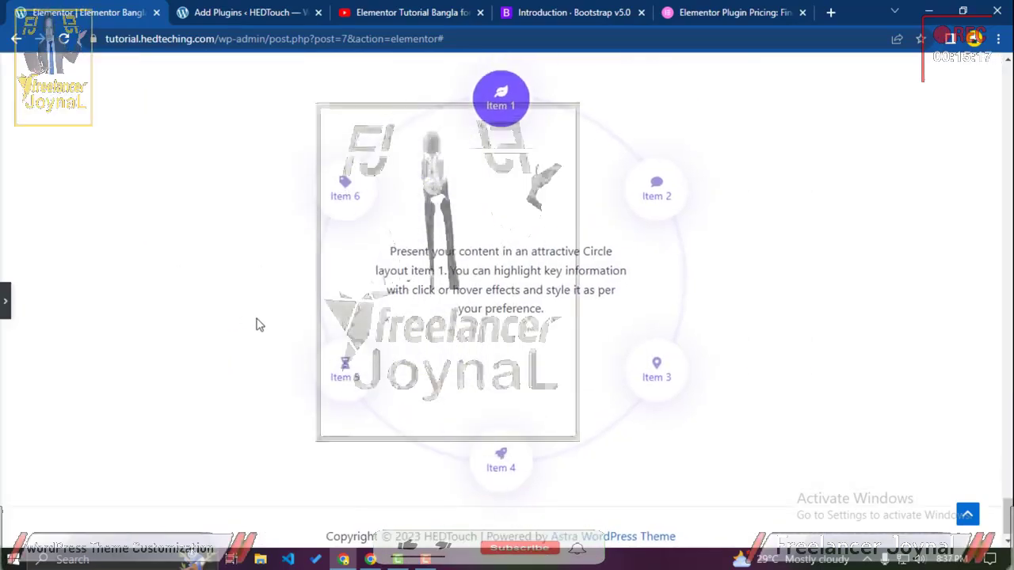
pyautogui.scroll(3, 261, 323)
pyautogui.scroll(-3, 666, 388)
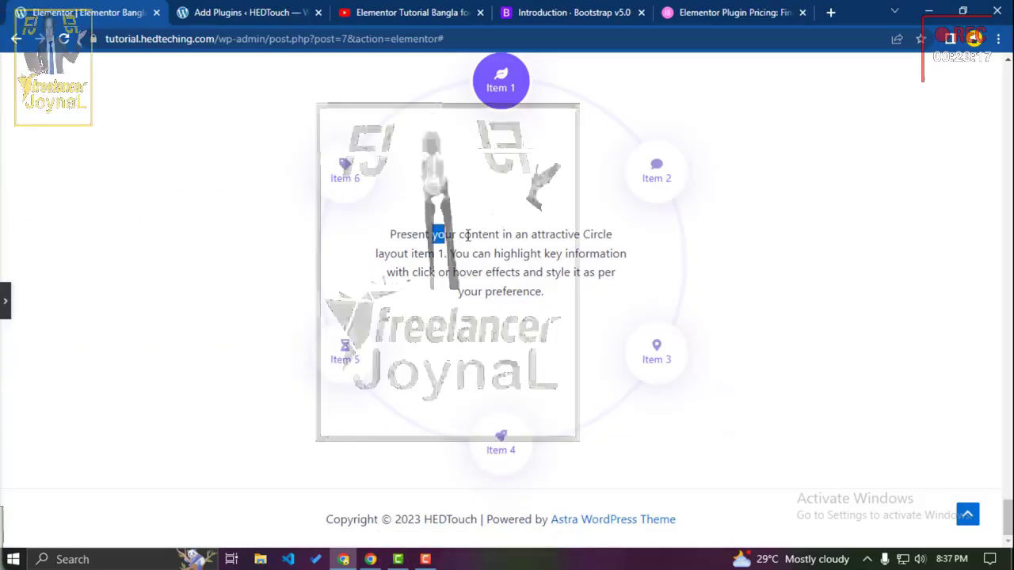
pyautogui.moveTo(467, 236); pyautogui.dragTo(610, 311)
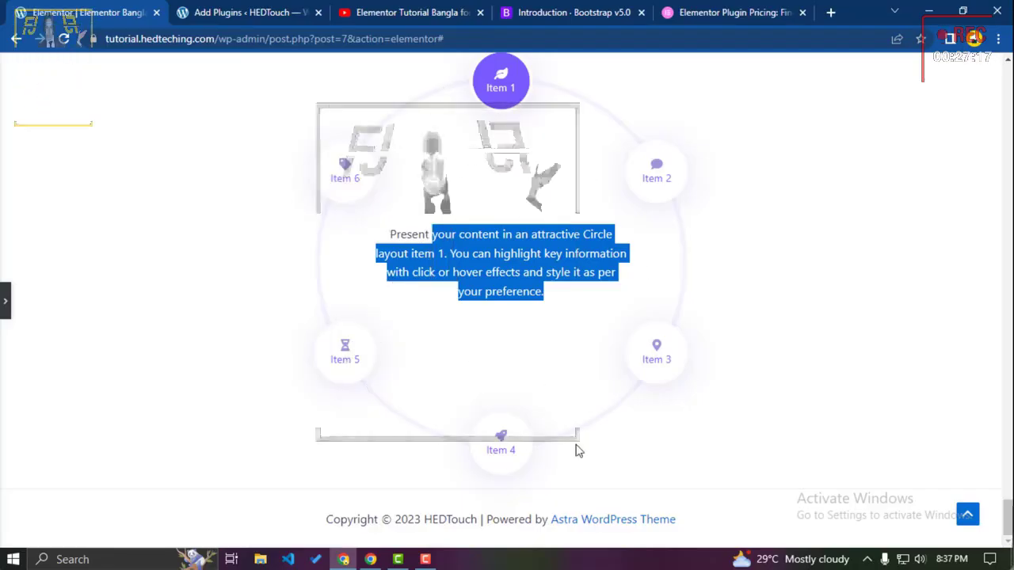
# Step: Bring back the editor panel and open the Item 1 content settings of the Interactive Circle
pyautogui.click(6, 309)
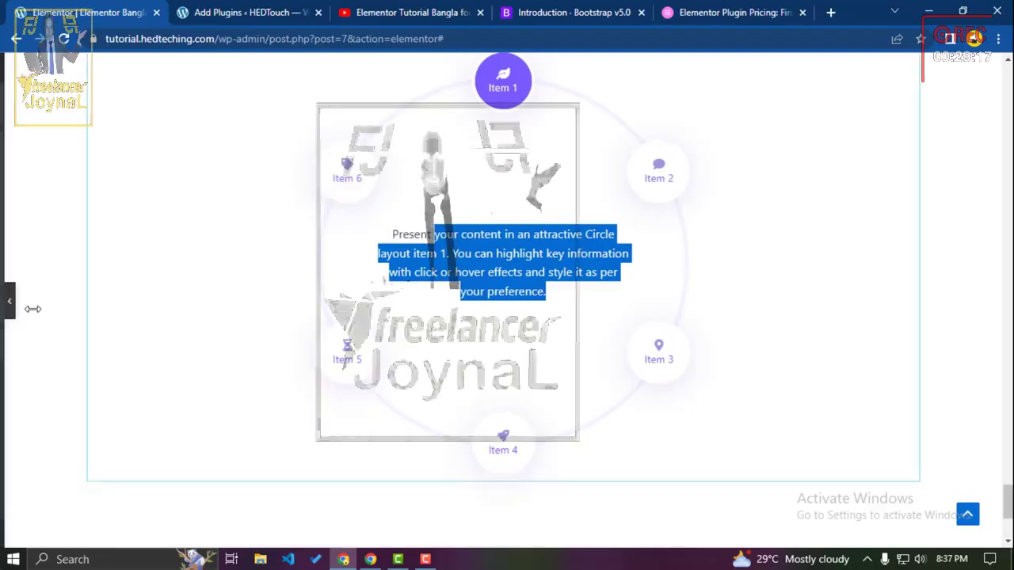
pyautogui.click(193, 68)
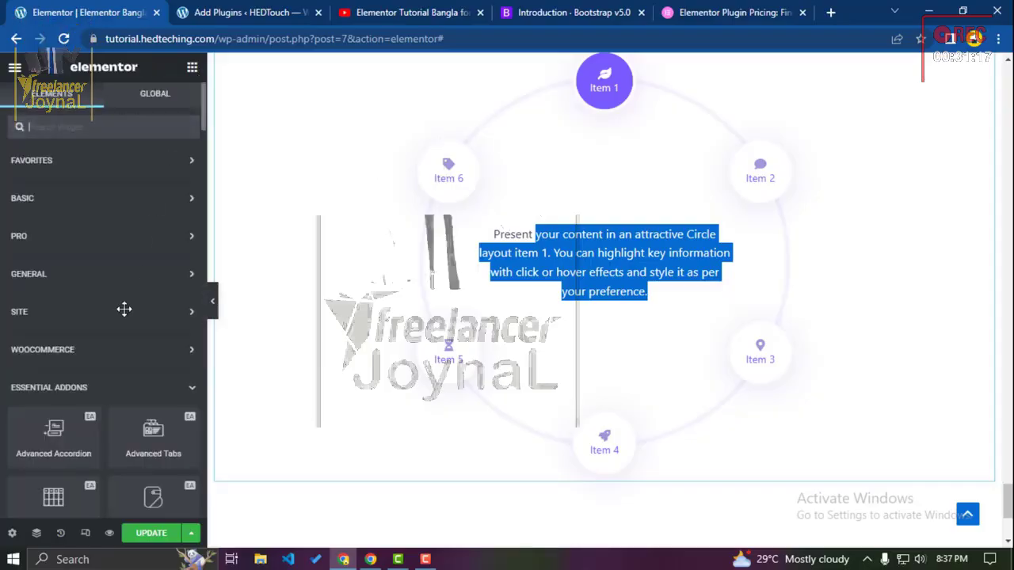
pyautogui.scroll(-10, 124, 309)
pyautogui.scroll(-2, 124, 309)
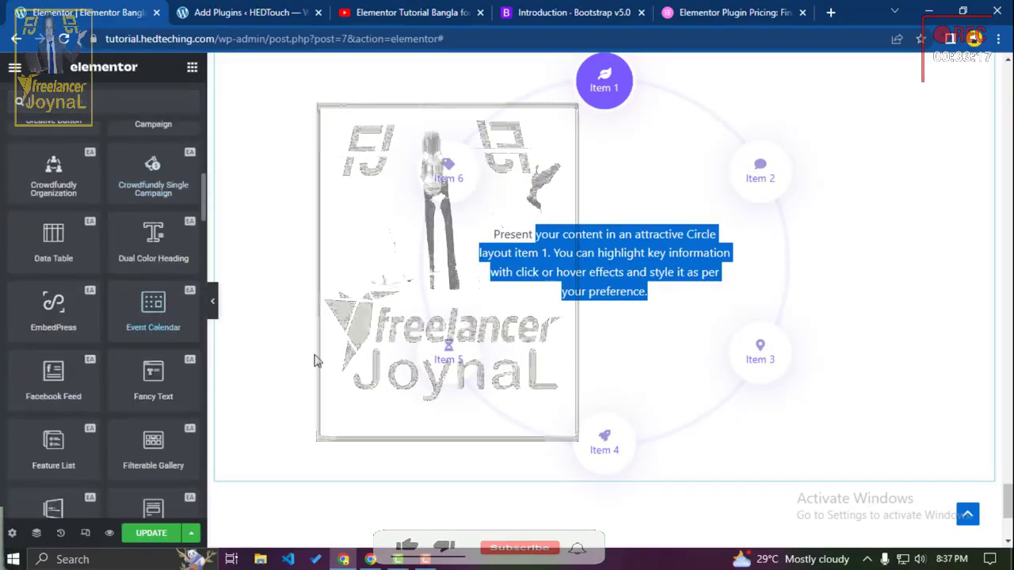
pyautogui.scroll(-2, 317, 358)
pyautogui.scroll(3, 543, 271)
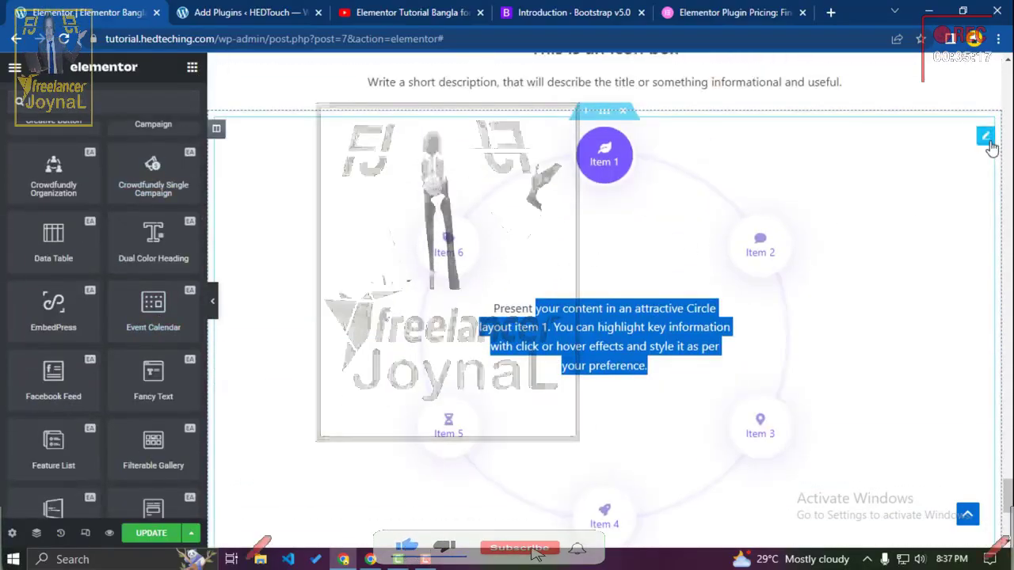
pyautogui.click(987, 138)
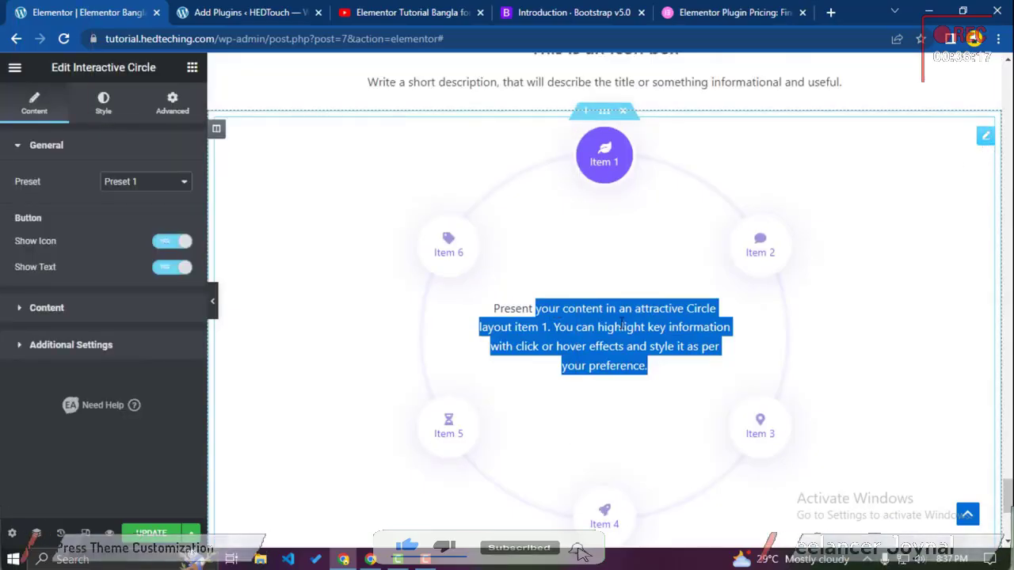
pyautogui.click(49, 308)
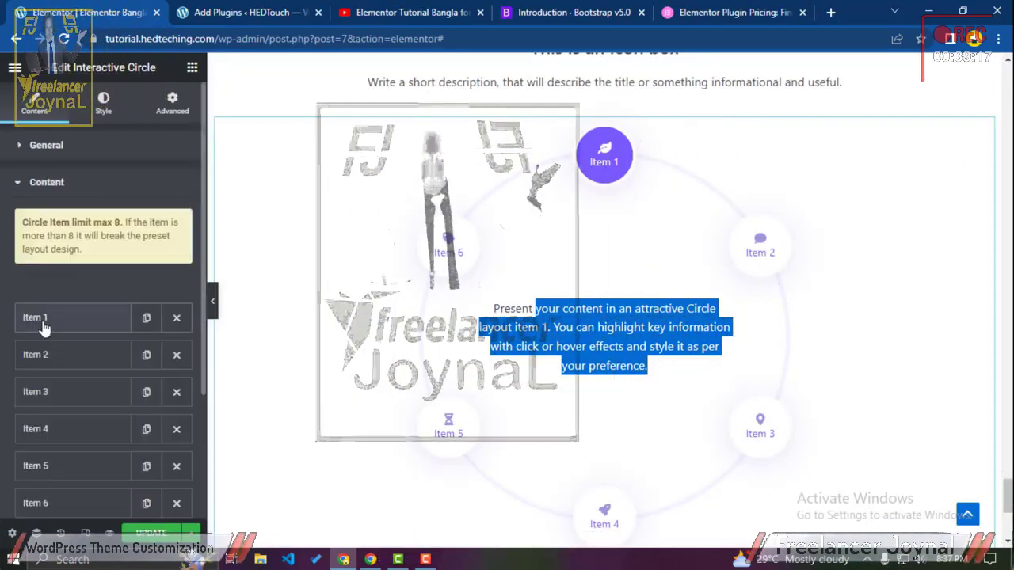
pyautogui.scroll(-1, 47, 284)
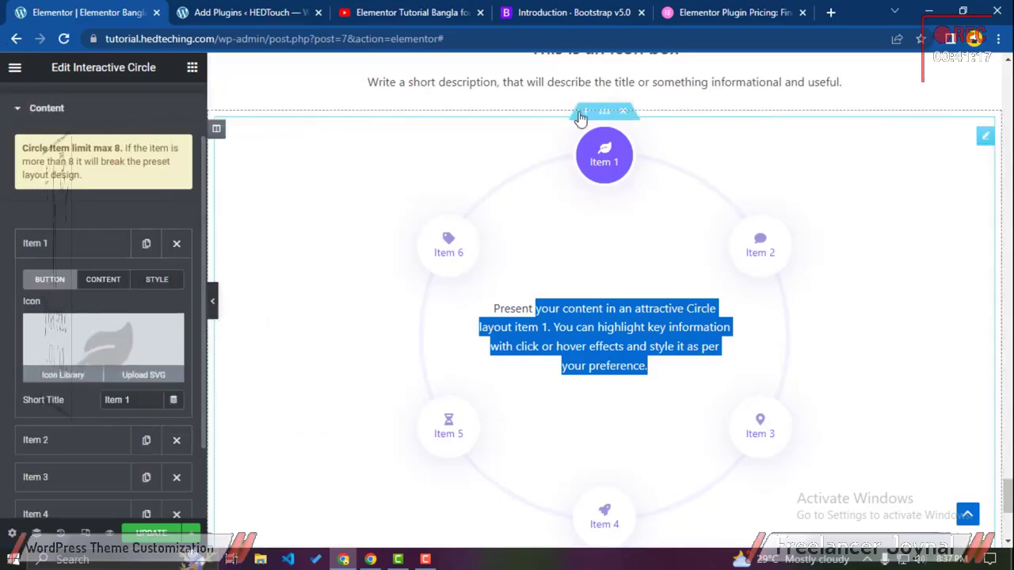
pyautogui.scroll(-1, 72, 280)
# Step: Replace Item 1's icon in the Interactive Circle with the Quran icon from the icon library
pyautogui.click(72, 280)
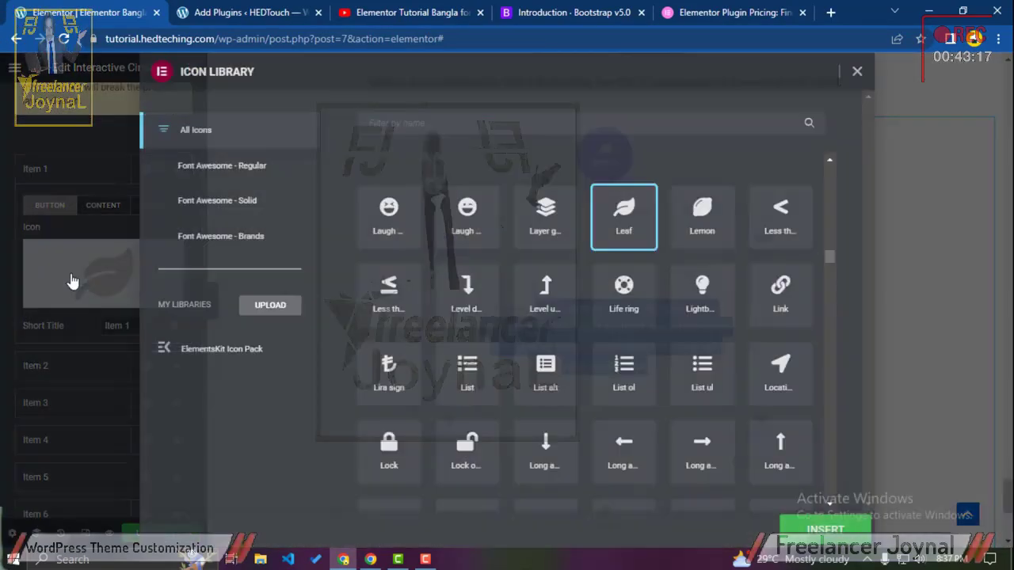
pyautogui.scroll(-3, 477, 401)
pyautogui.scroll(4, 478, 401)
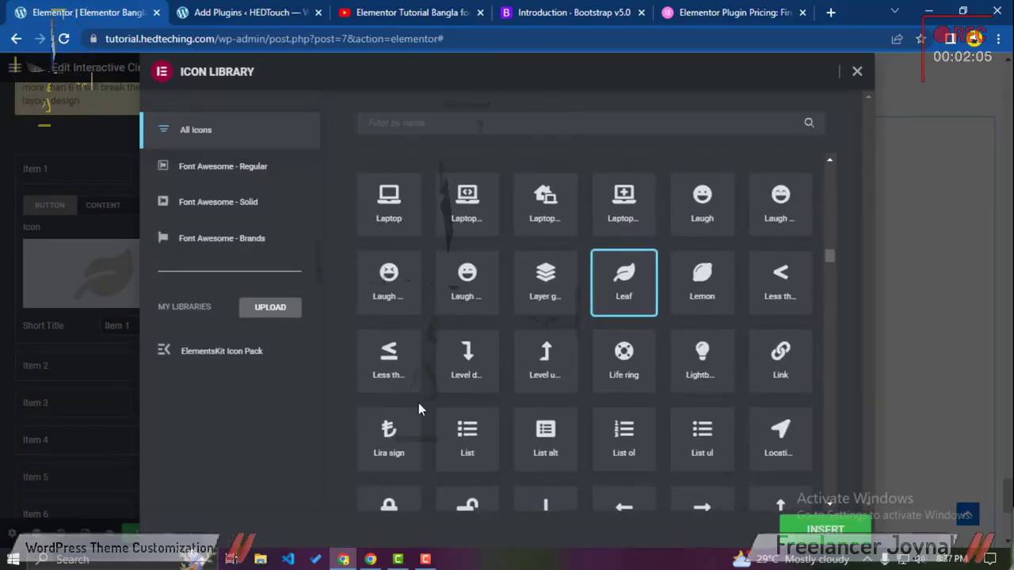
pyautogui.scroll(1, 419, 402)
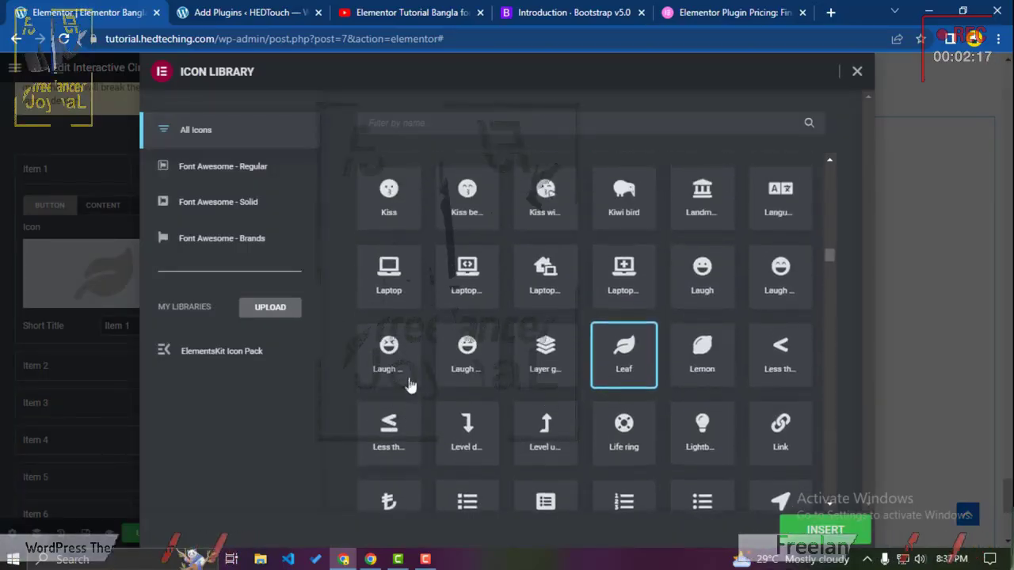
pyautogui.scroll(-13, 410, 385)
pyautogui.scroll(-9, 437, 375)
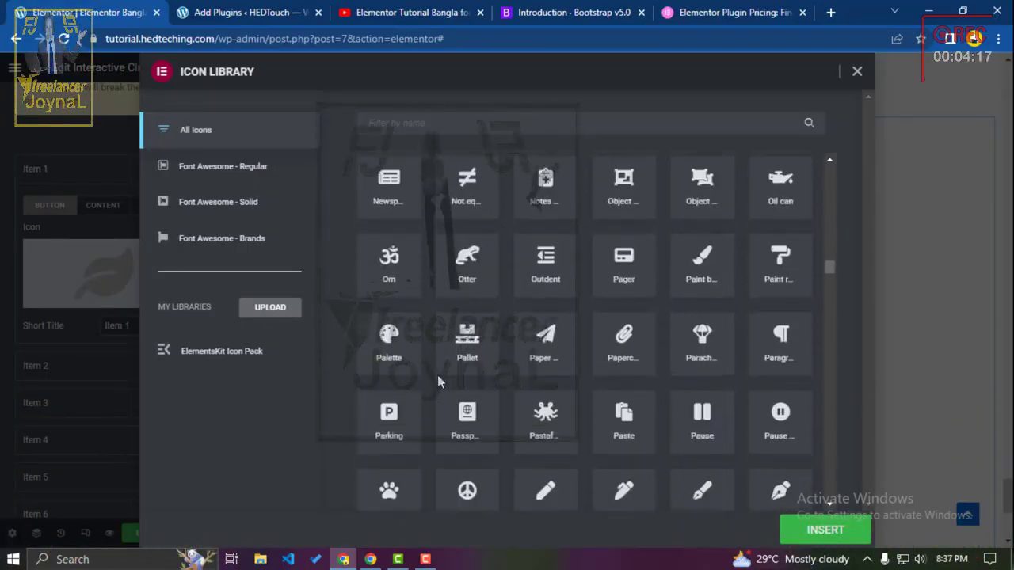
pyautogui.scroll(-7, 428, 190)
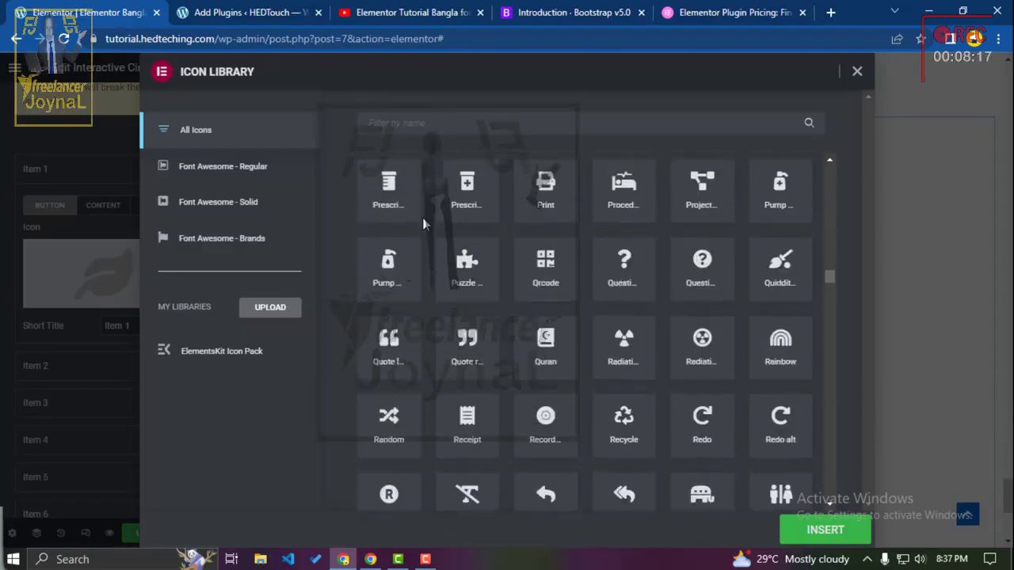
pyautogui.click(464, 122)
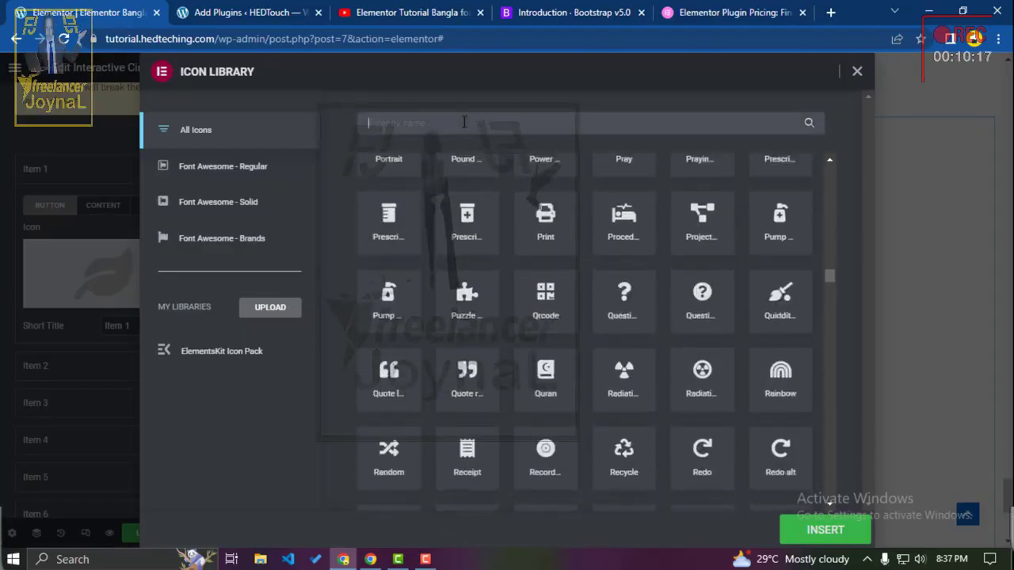
pyautogui.click(546, 372)
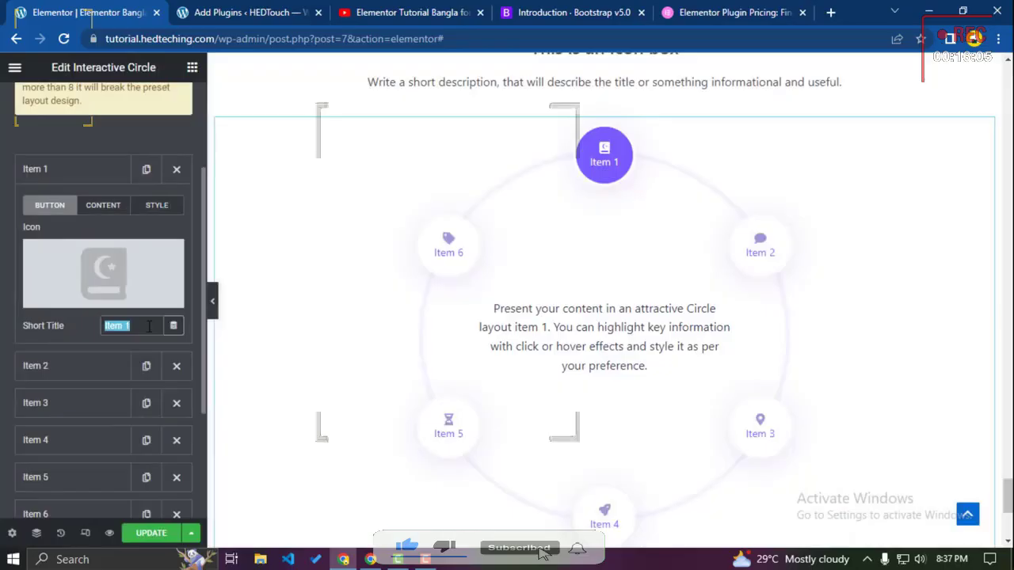
# Step: Set Item 1's short title to "Islam" and collapse the item's settings
pyautogui.write('I')
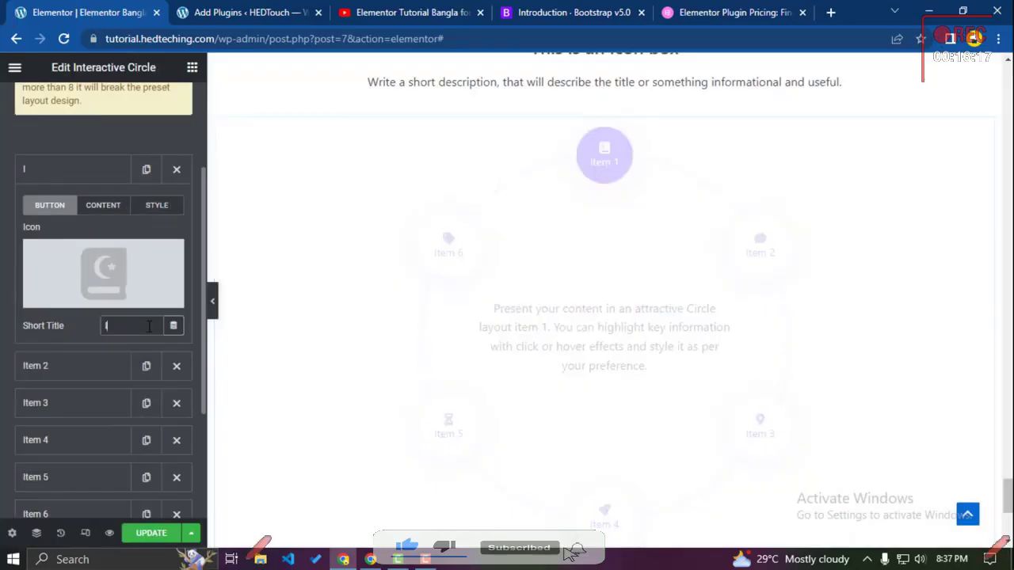
pyautogui.write('sl')
pyautogui.write('am')
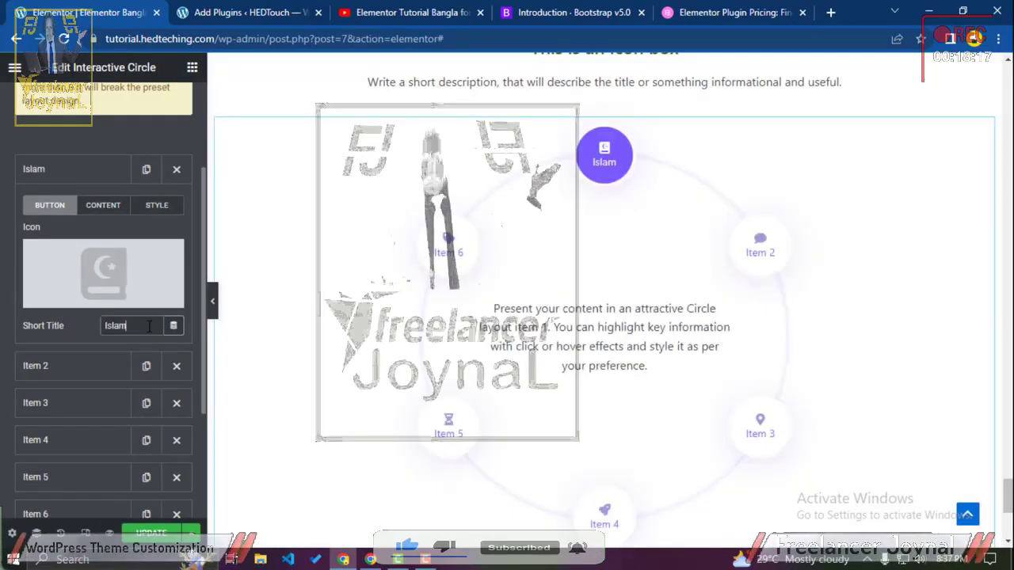
pyautogui.click(89, 170)
# Step: Search the icon library for "cross" and make the cross the icon of Item 2 in the Interactive Circle
pyautogui.click(79, 207)
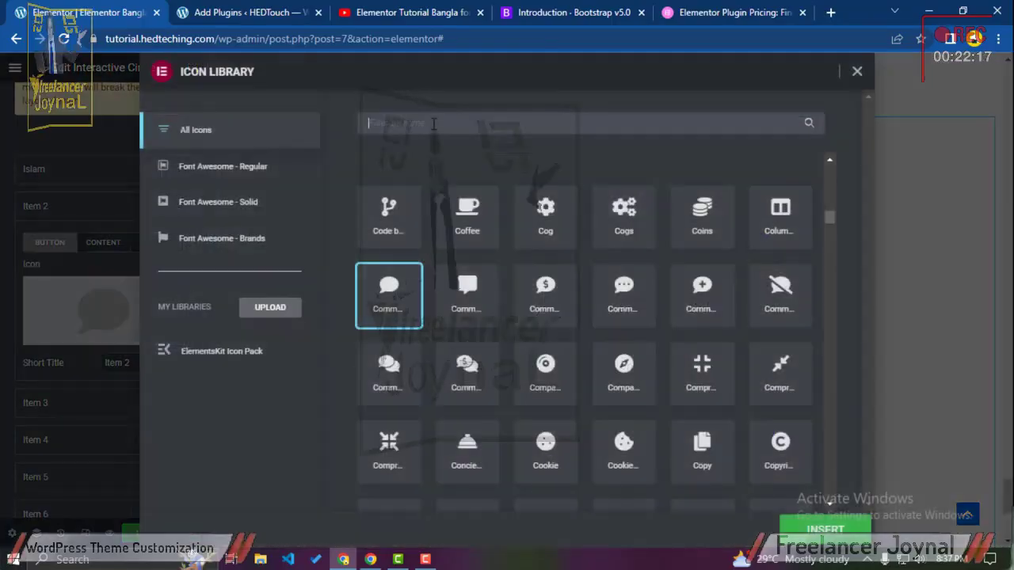
pyautogui.scroll(-20, 438, 376)
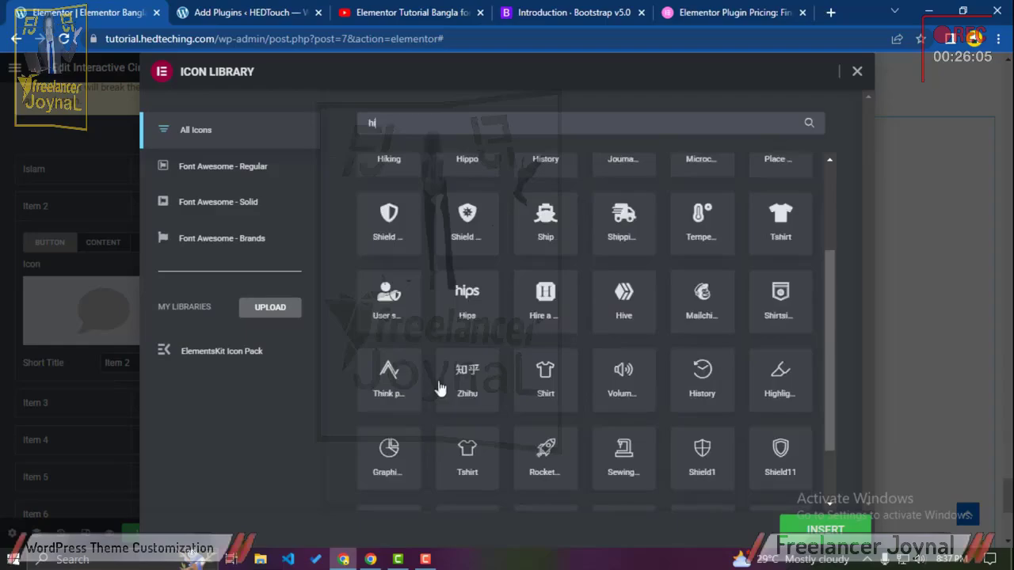
pyautogui.write('hind')
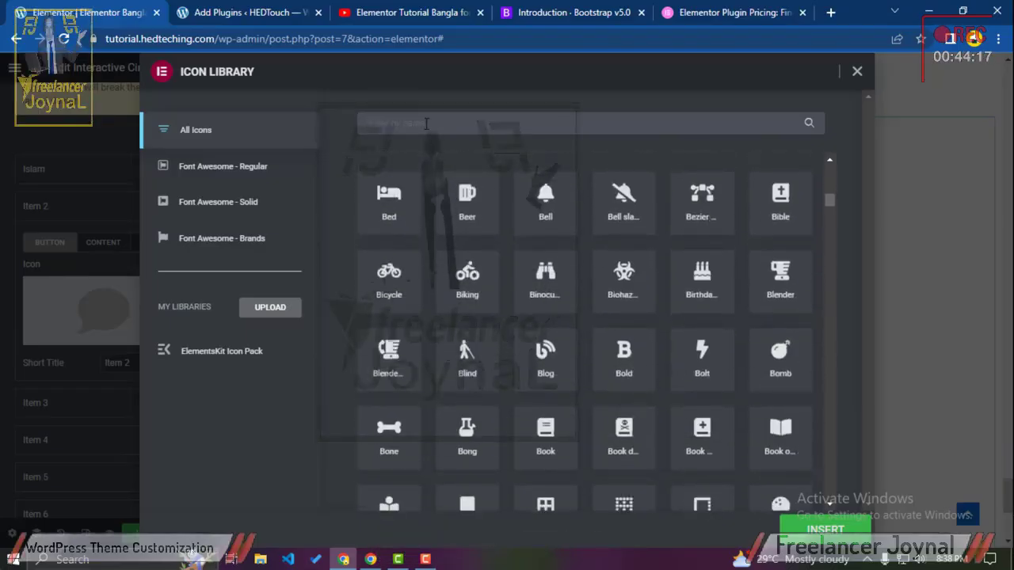
pyautogui.write('cross')
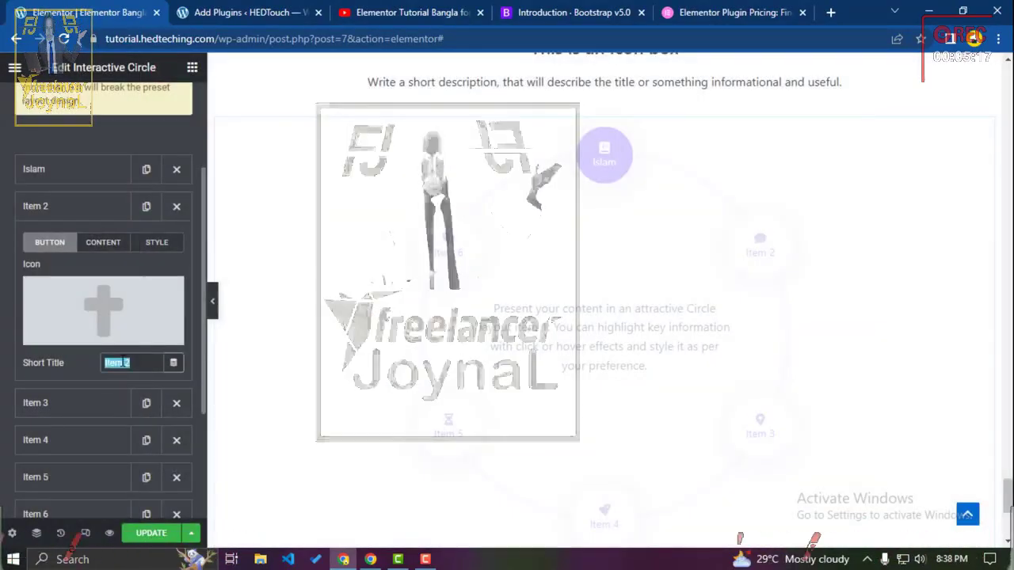
# Step: Set Item 2's short title to "Christianity" with corrected spelling, and collapse the Content settings
pyautogui.tripleClick(119, 362)
pyautogui.write('Christian')
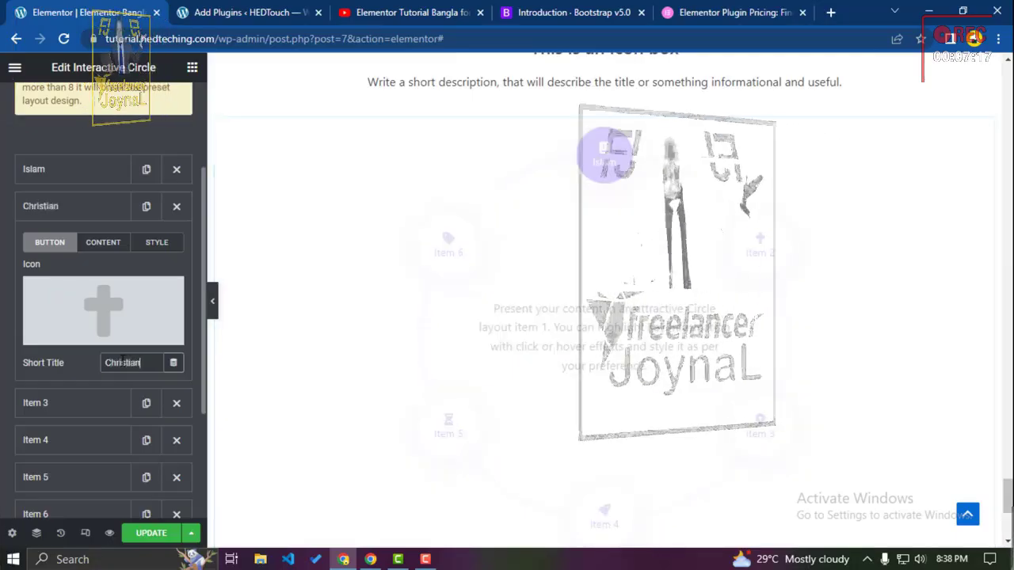
pyautogui.write('ty')
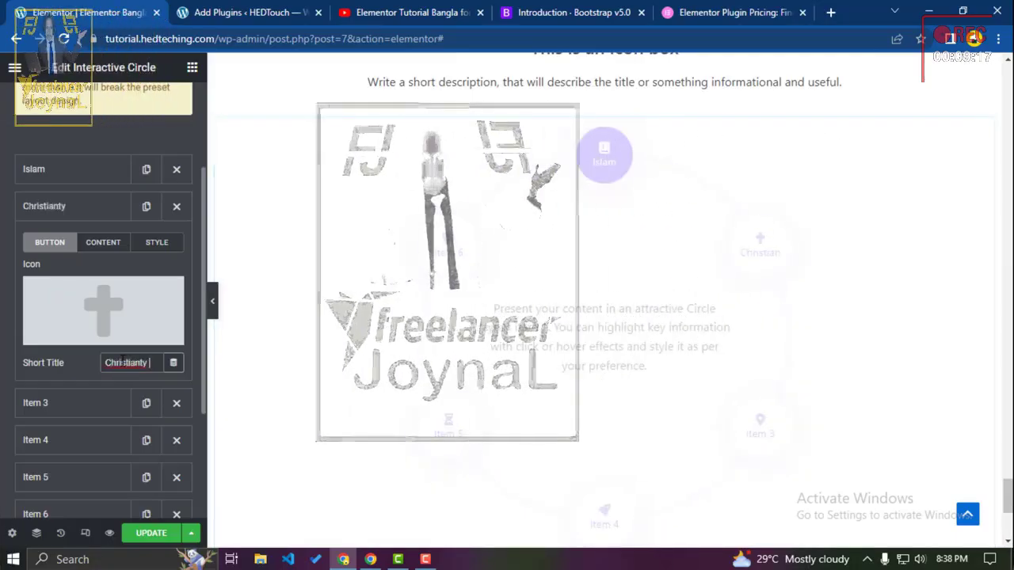
pyautogui.rightClick(125, 362)
pyautogui.click(158, 182)
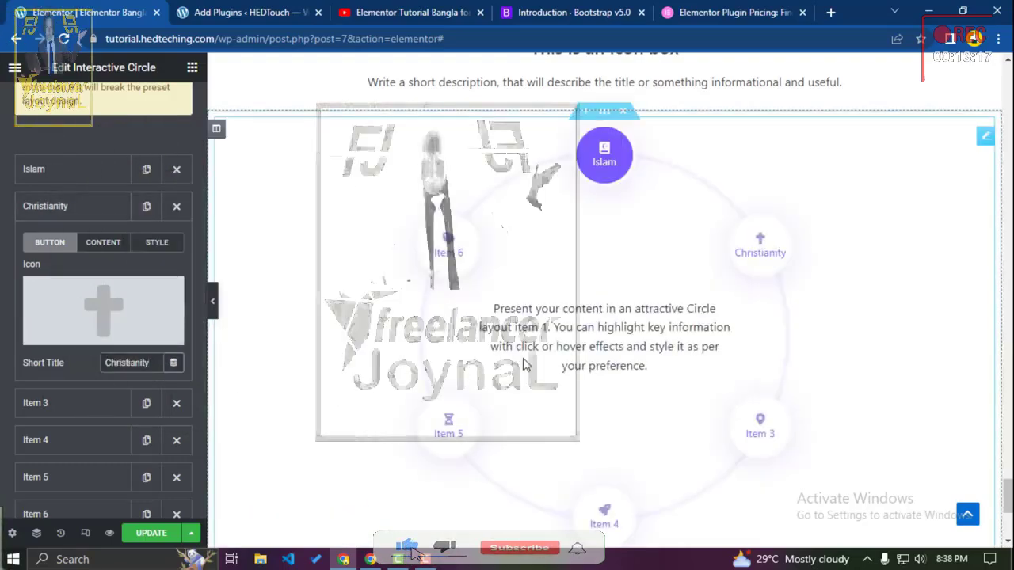
pyautogui.scroll(2, 100, 194)
pyautogui.click(56, 145)
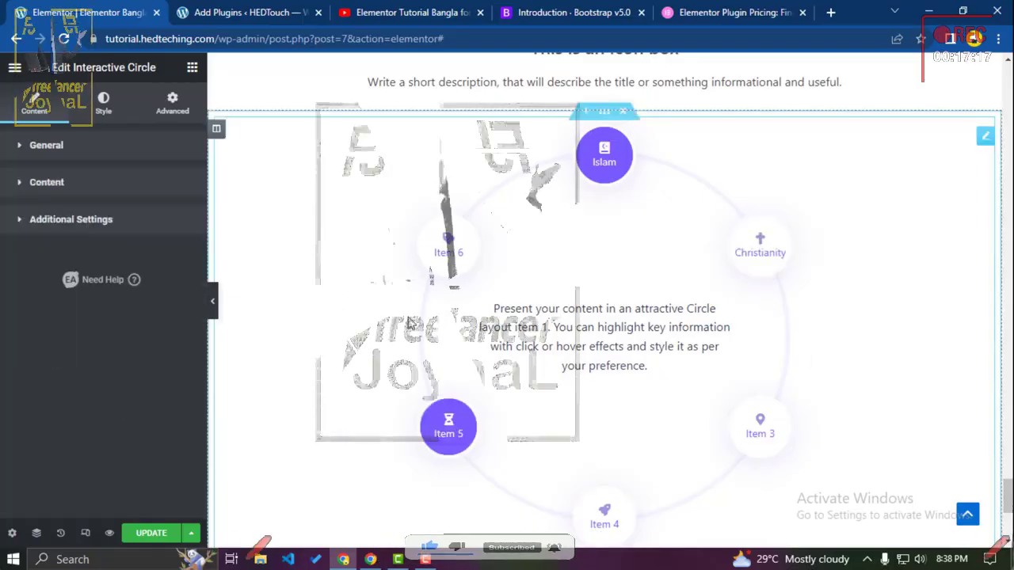
# Step: Add the Essential Addons Login | Register Form widget to the empty area below the Interactive Circle
pyautogui.scroll(-4, 406, 321)
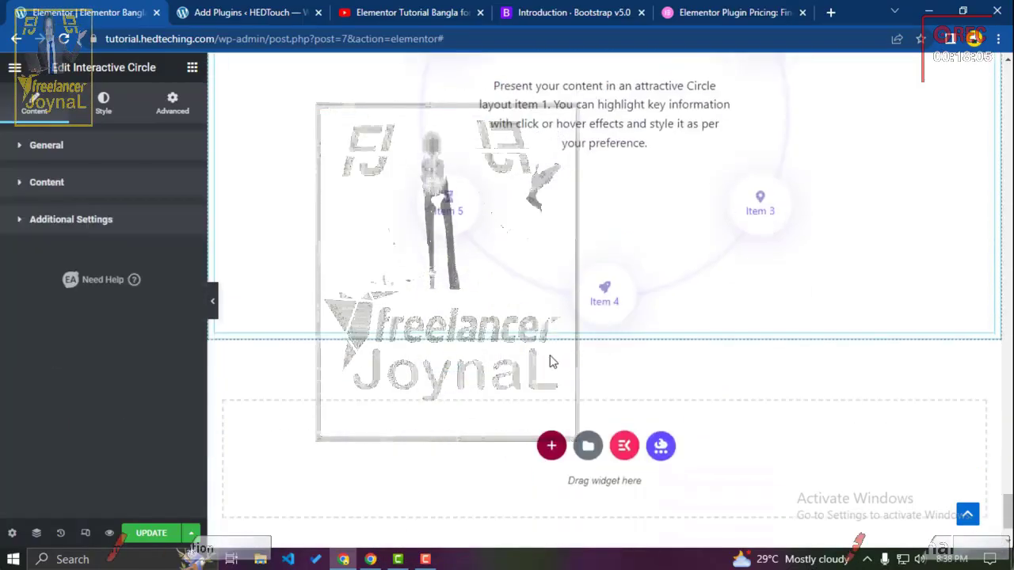
pyautogui.click(192, 68)
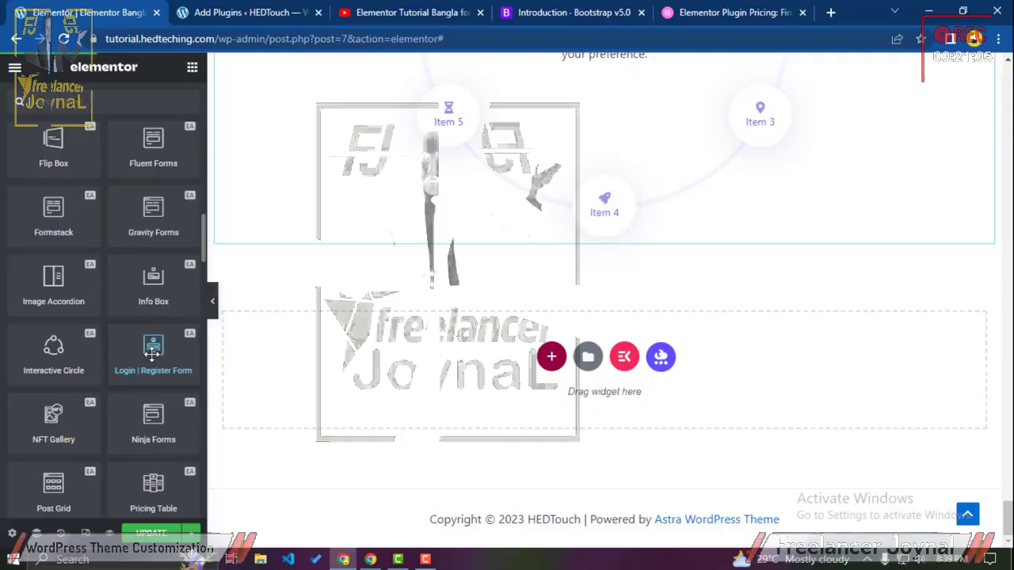
pyautogui.moveTo(152, 354); pyautogui.dragTo(415, 389)
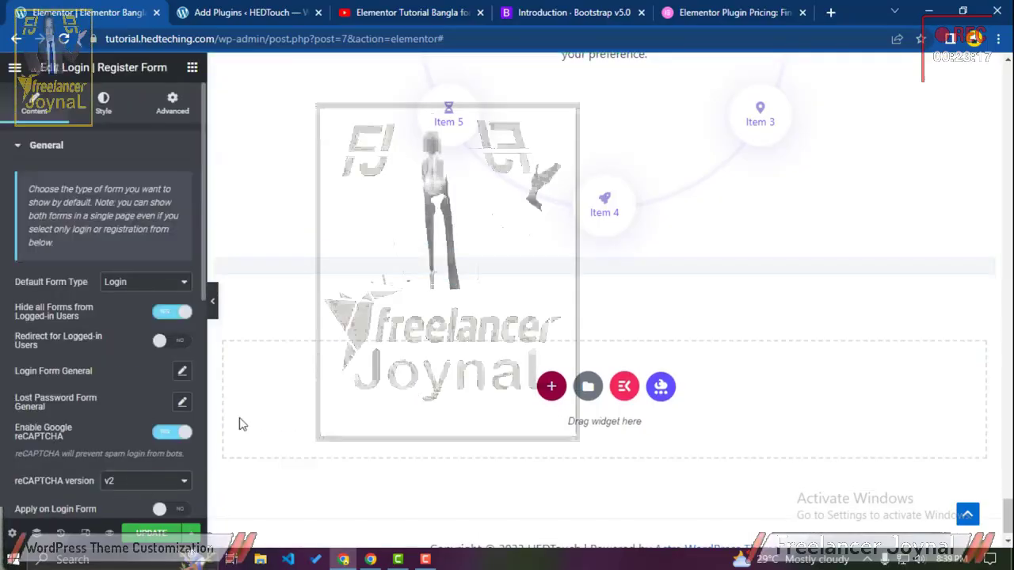
pyautogui.scroll(-1, 489, 362)
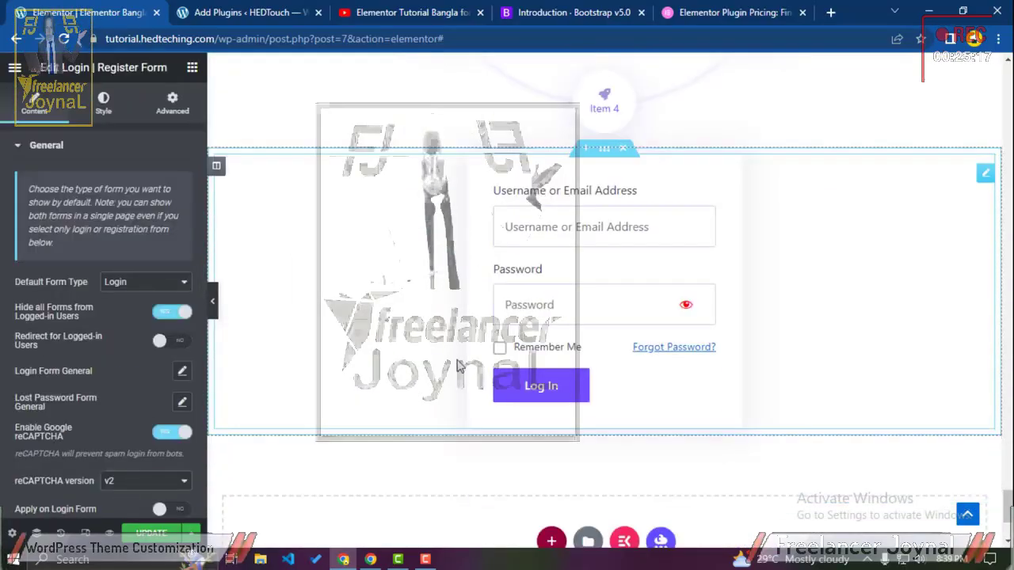
# Step: Preview the login form with the editor panel hidden, and review its General settings, including the reCAPTCHA options
pyautogui.click(213, 306)
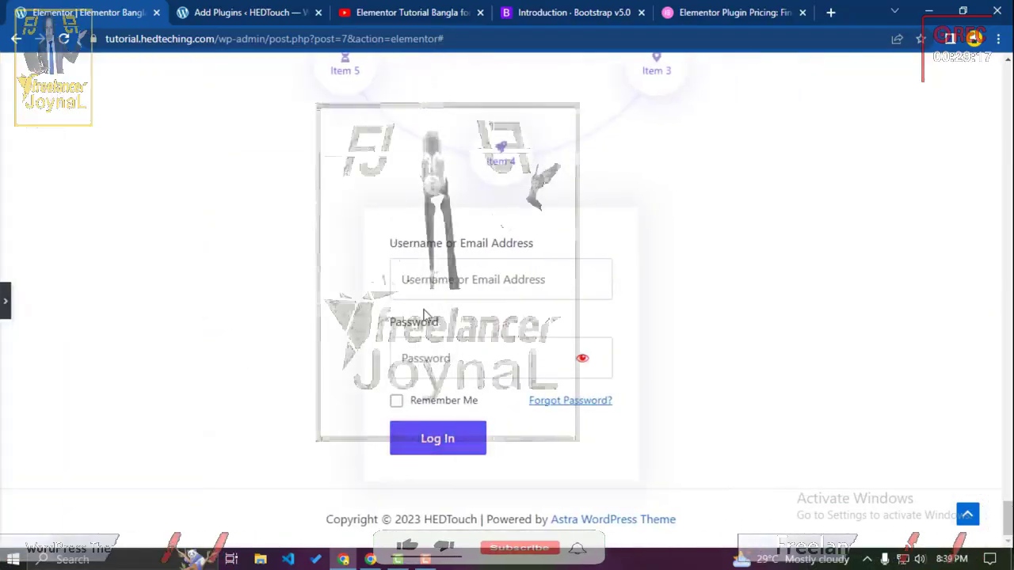
pyautogui.click(6, 303)
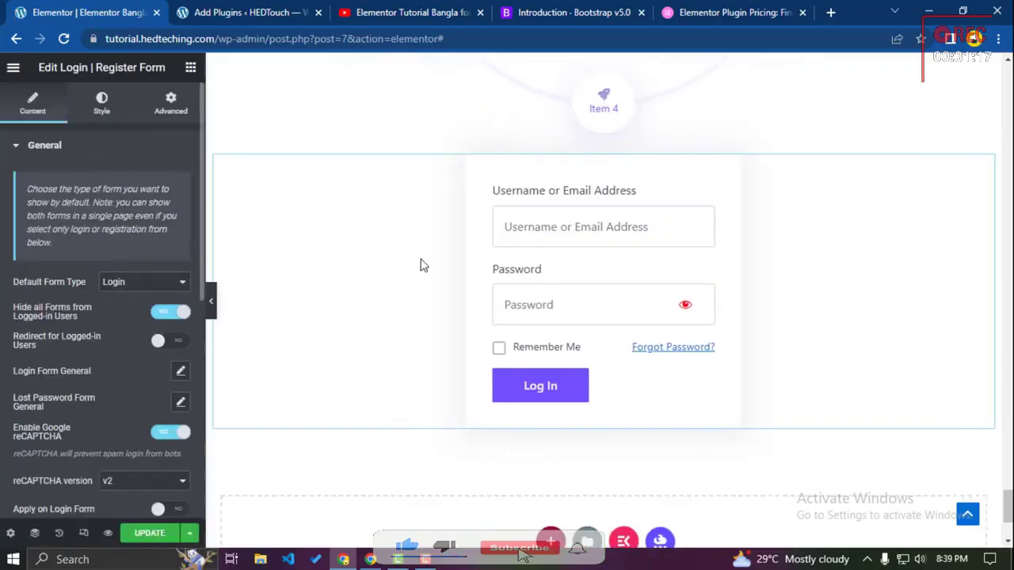
pyautogui.click(522, 230)
pyautogui.scroll(-3, 127, 340)
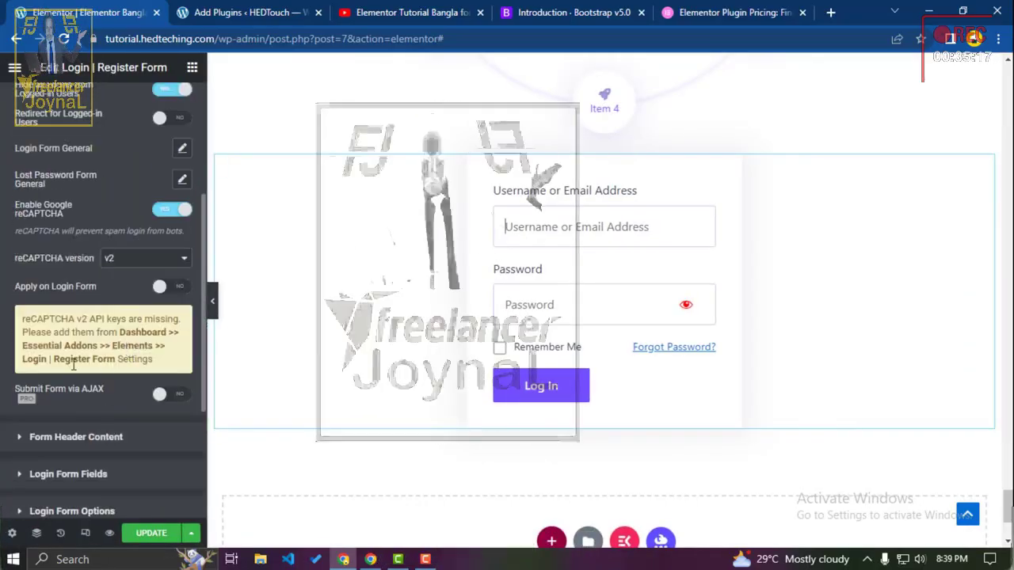
pyautogui.scroll(-3, 74, 366)
pyautogui.scroll(3, 74, 372)
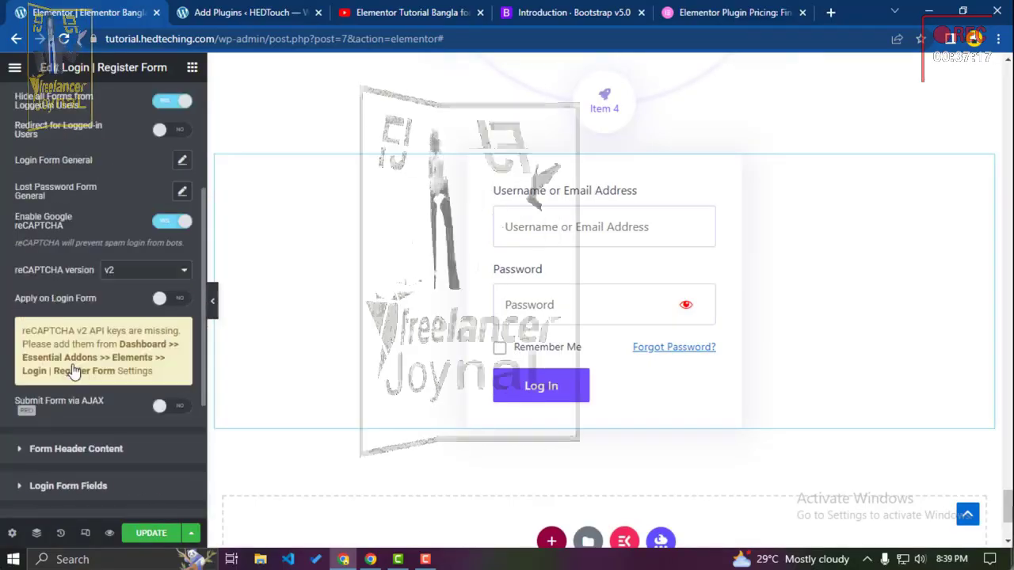
pyautogui.scroll(5, 72, 366)
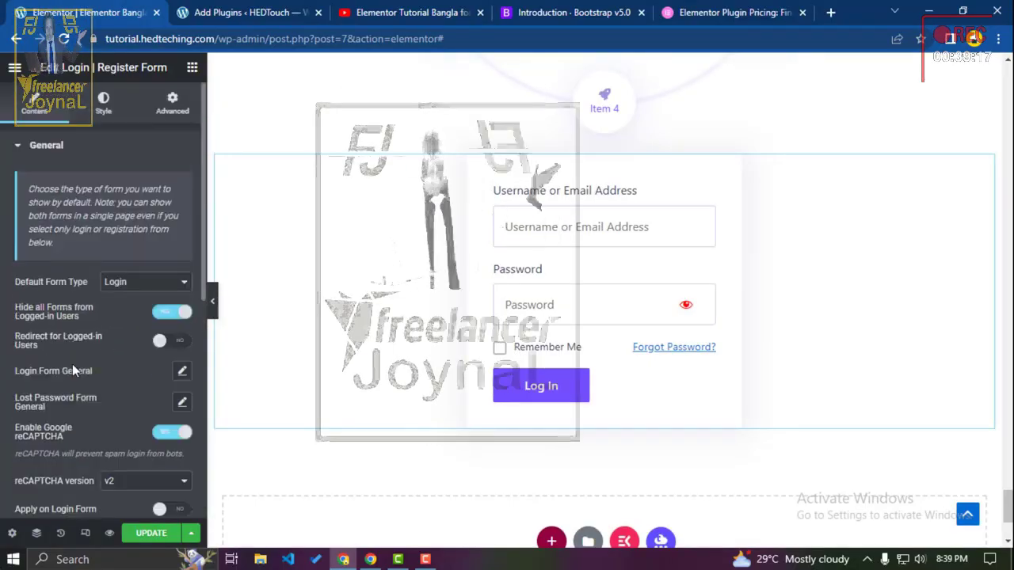
# Step: Try the Essential Addons Product Grid widget in the empty area below the login form, and delete its section
pyautogui.click(192, 67)
pyautogui.scroll(-10, 176, 349)
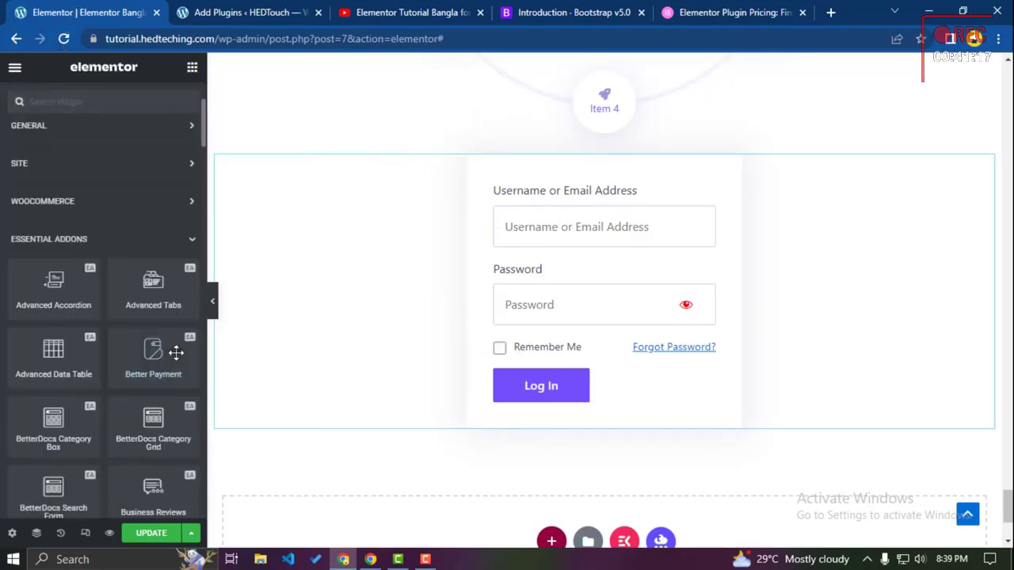
pyautogui.scroll(-15, 176, 352)
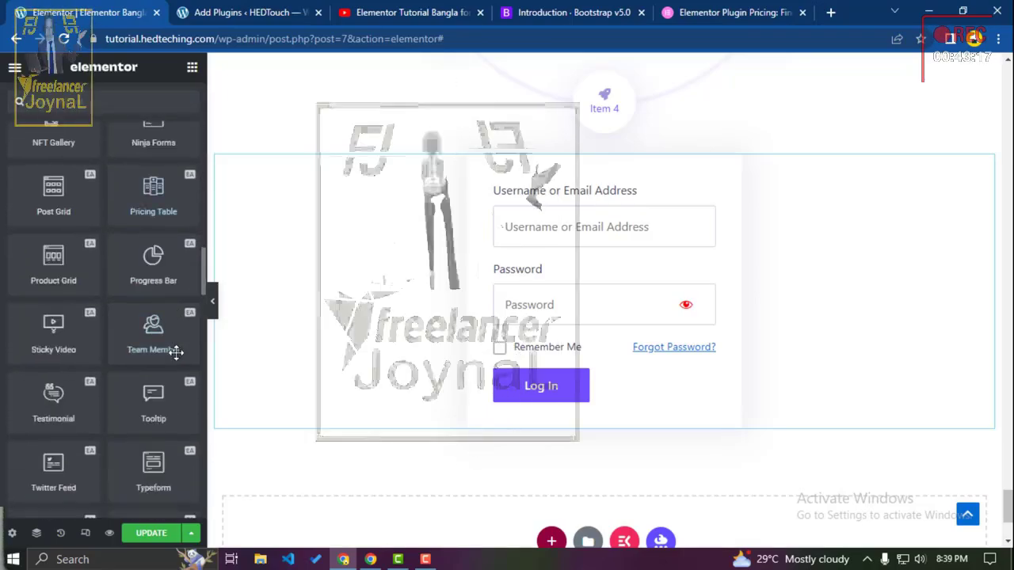
pyautogui.scroll(-15, 176, 353)
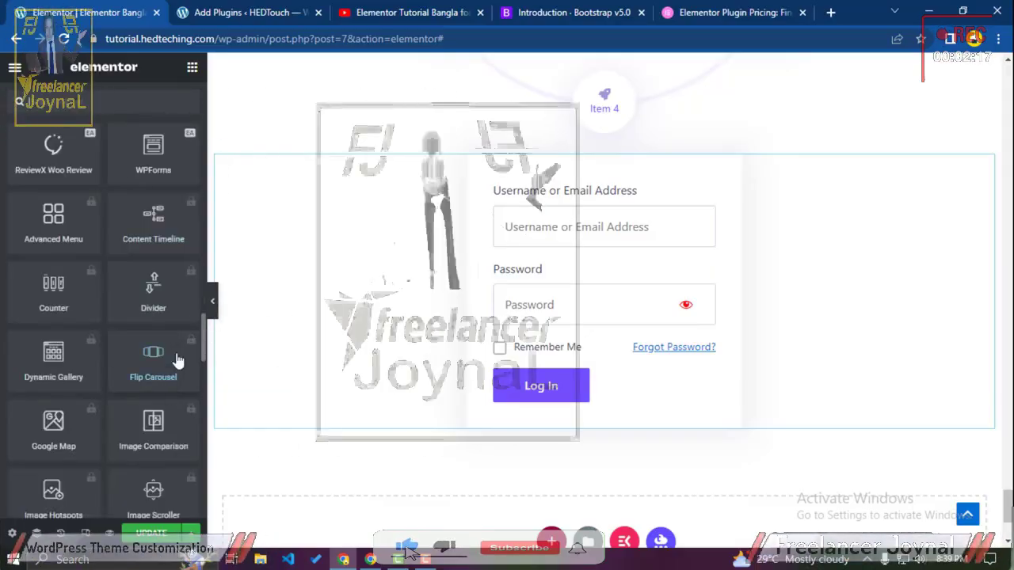
pyautogui.scroll(-5, 162, 317)
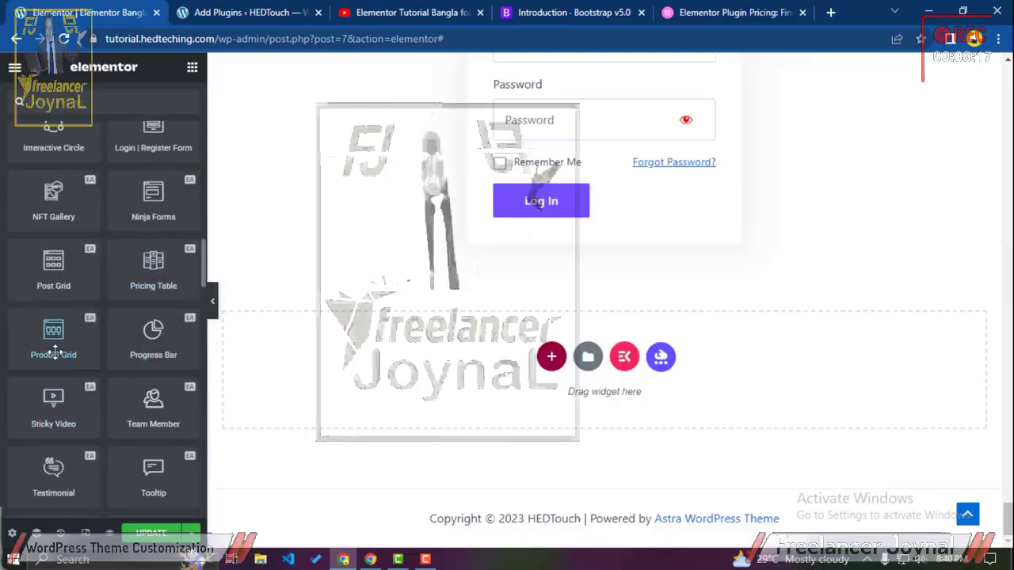
pyautogui.moveTo(58, 351); pyautogui.dragTo(418, 402)
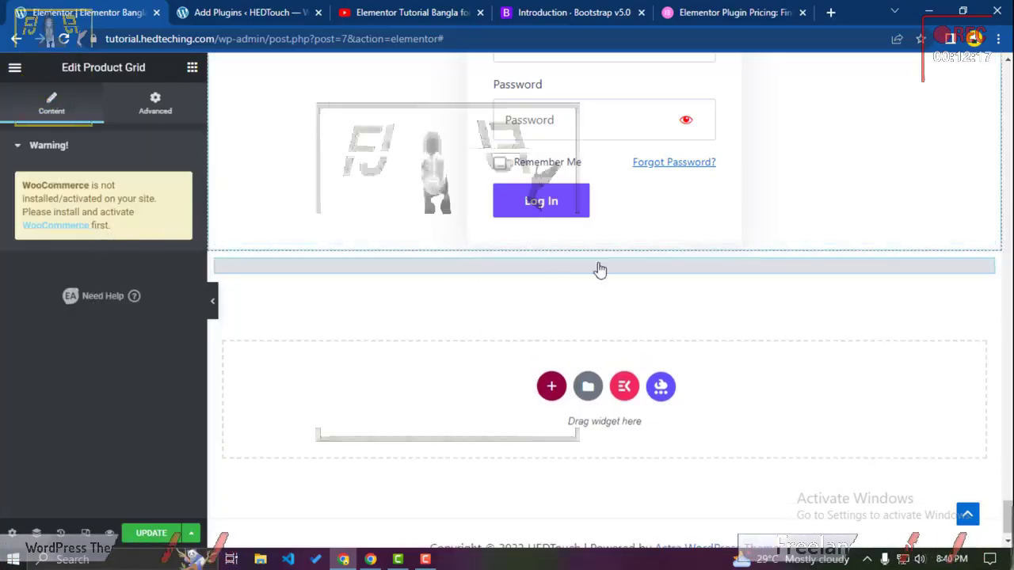
pyautogui.click(623, 252)
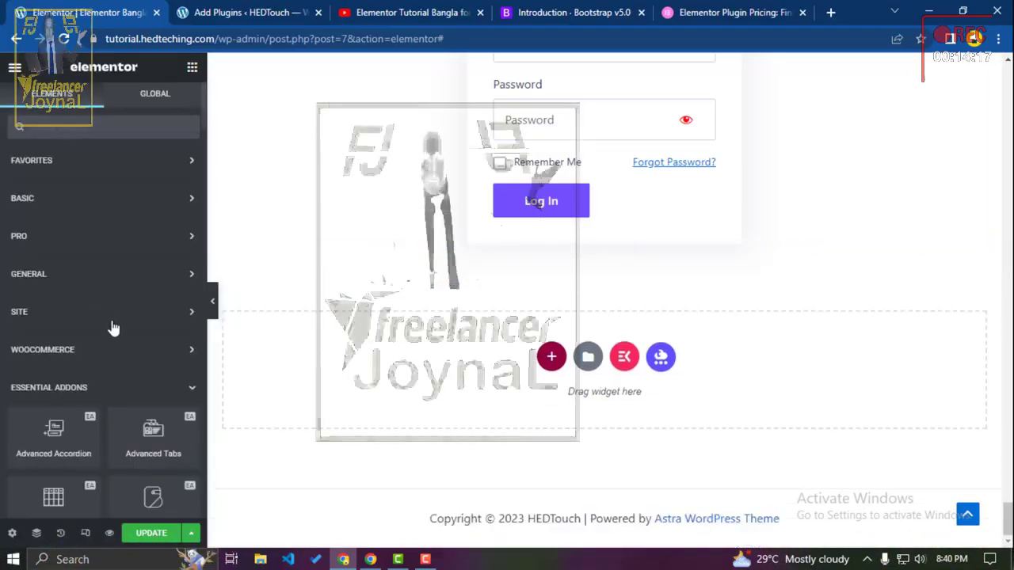
# Step: Add the Essential Addons Progress Bar widget to the empty area below the login form
pyautogui.scroll(-15, 113, 328)
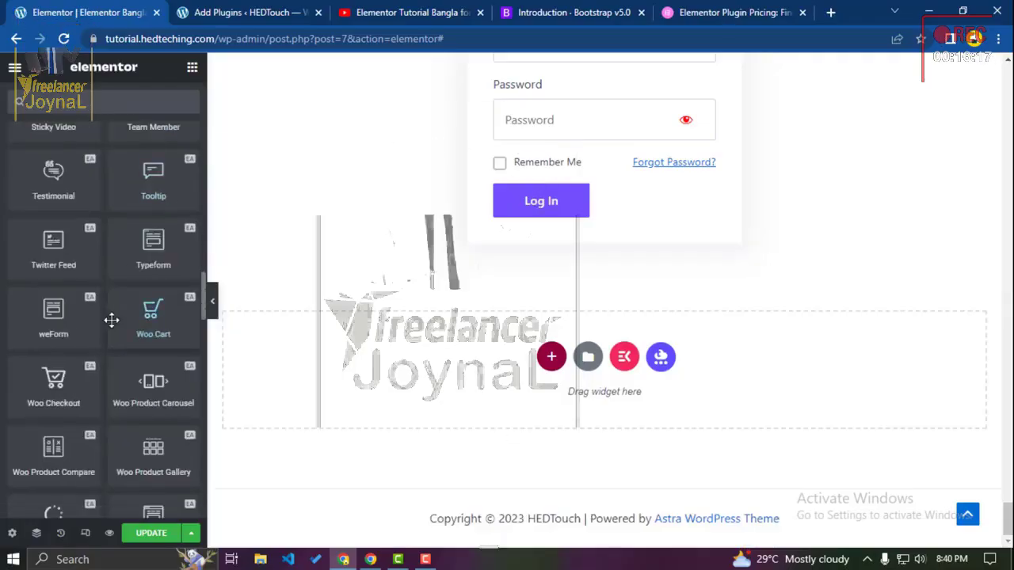
pyautogui.scroll(-4, 112, 320)
pyautogui.scroll(9, 85, 406)
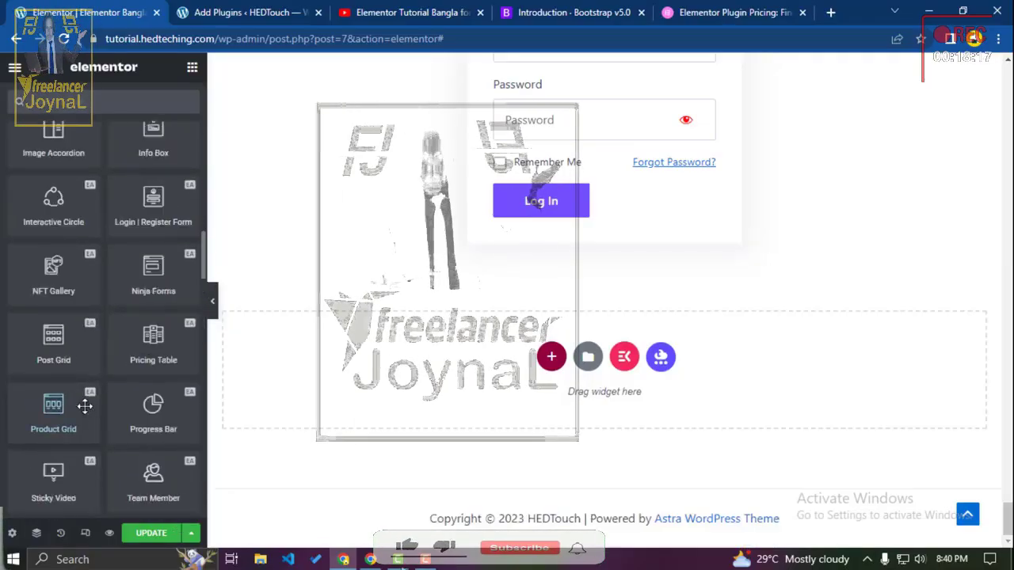
pyautogui.scroll(-2, 85, 407)
pyautogui.moveTo(158, 349); pyautogui.dragTo(421, 387)
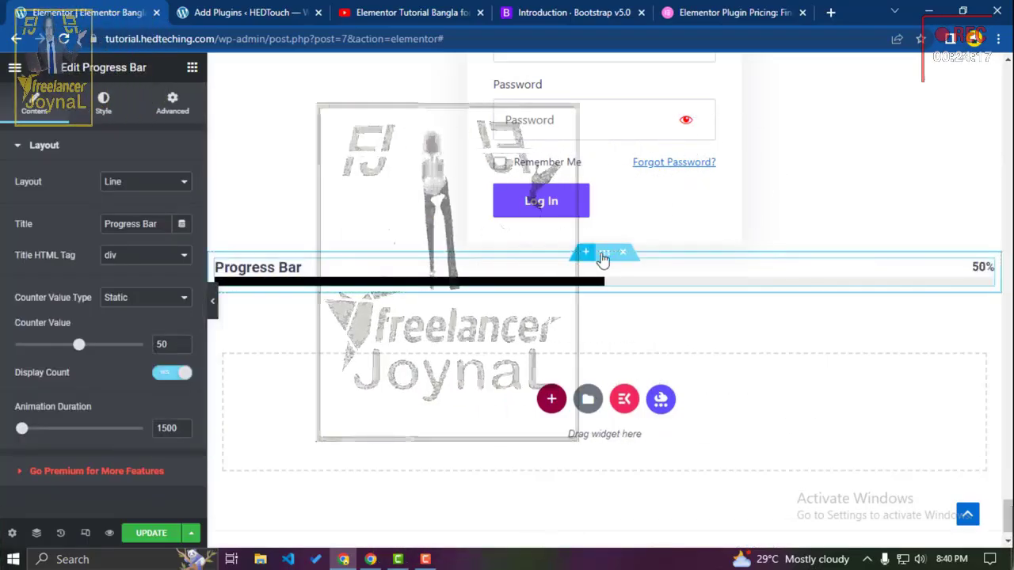
pyautogui.rightClick(602, 258)
pyautogui.click(466, 285)
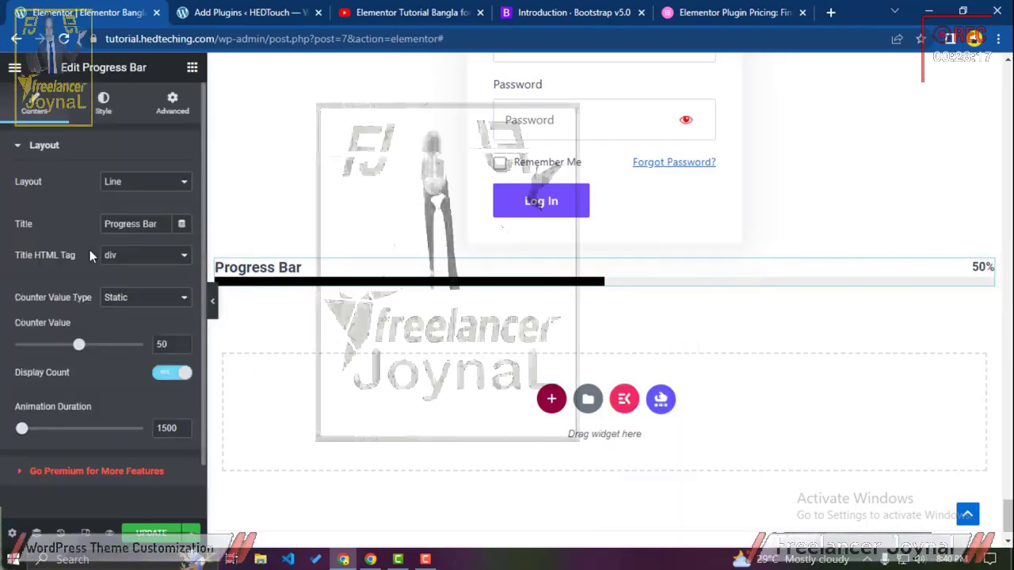
# Step: Set the progress bar's counter value to 80, keep the Line layout, and title it "WordPress"
pyautogui.moveTo(77, 348); pyautogui.dragTo(117, 351)
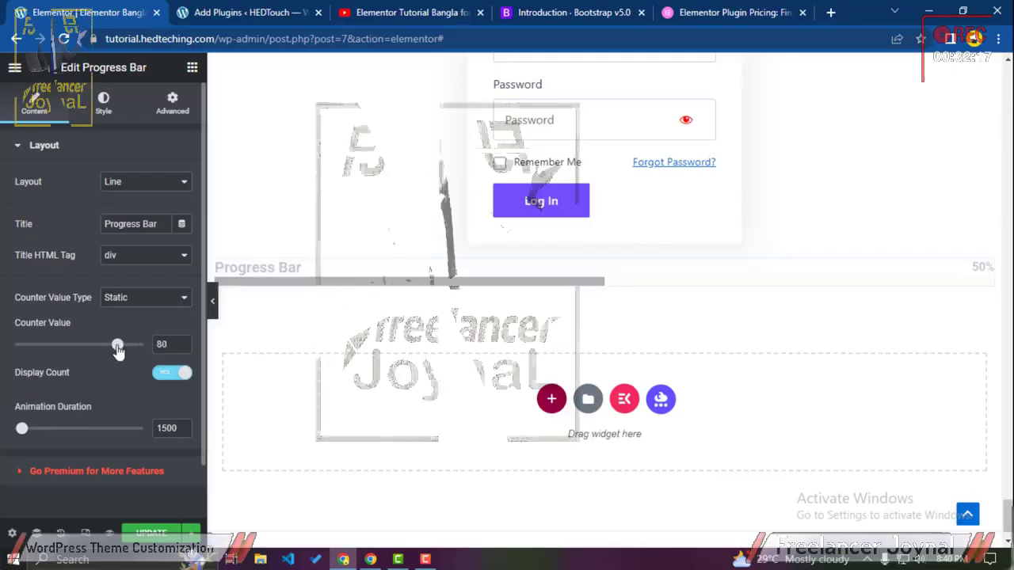
pyautogui.click(93, 144)
pyautogui.click(96, 147)
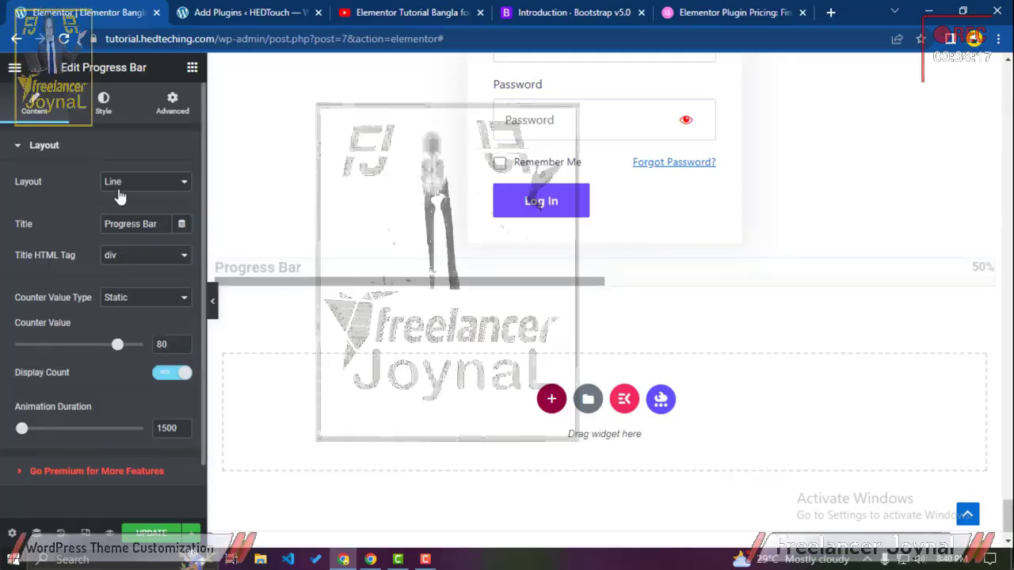
pyautogui.click(133, 186)
pyautogui.click(133, 195)
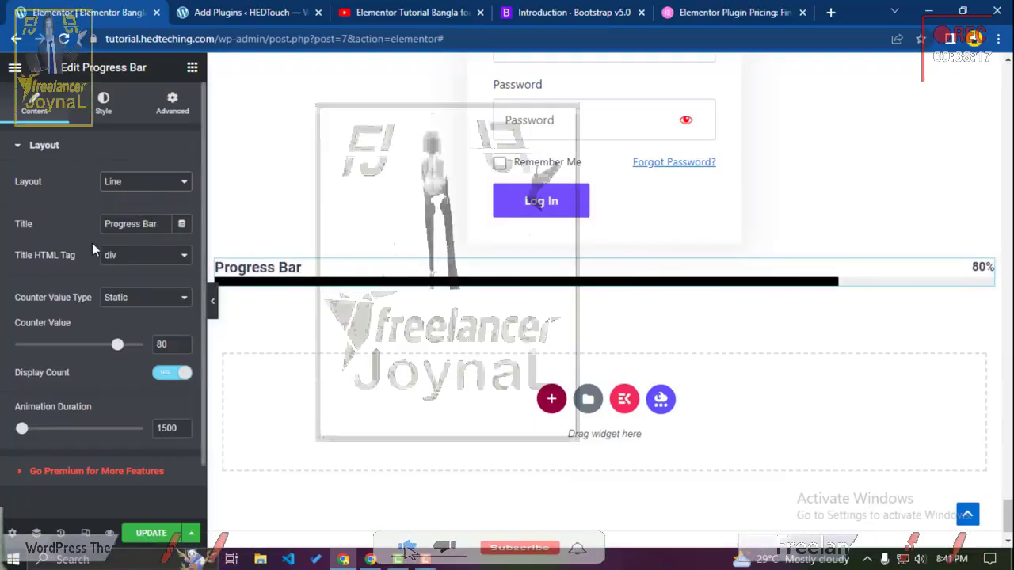
pyautogui.doubleClick(119, 223)
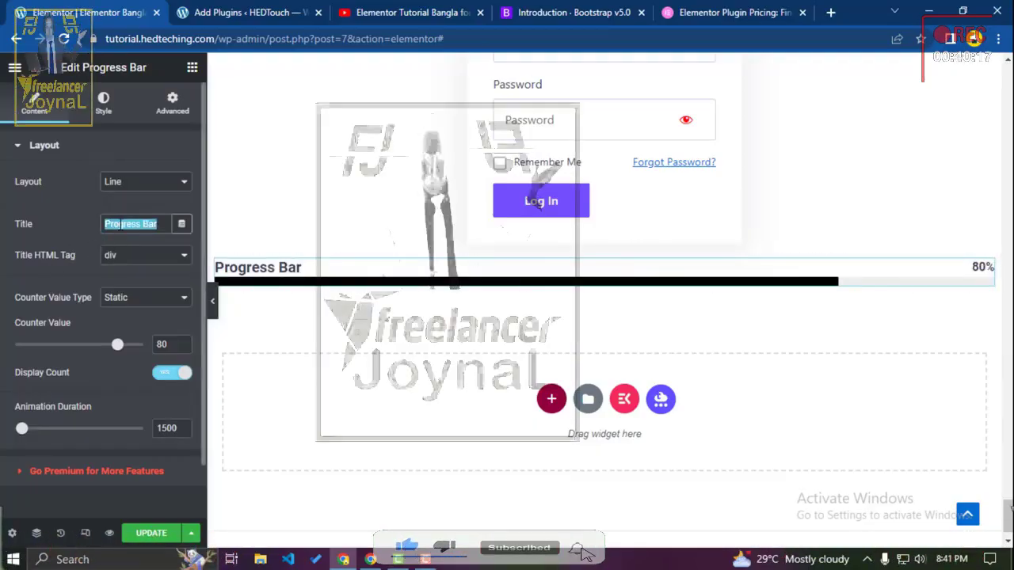
pyautogui.write('Wor')
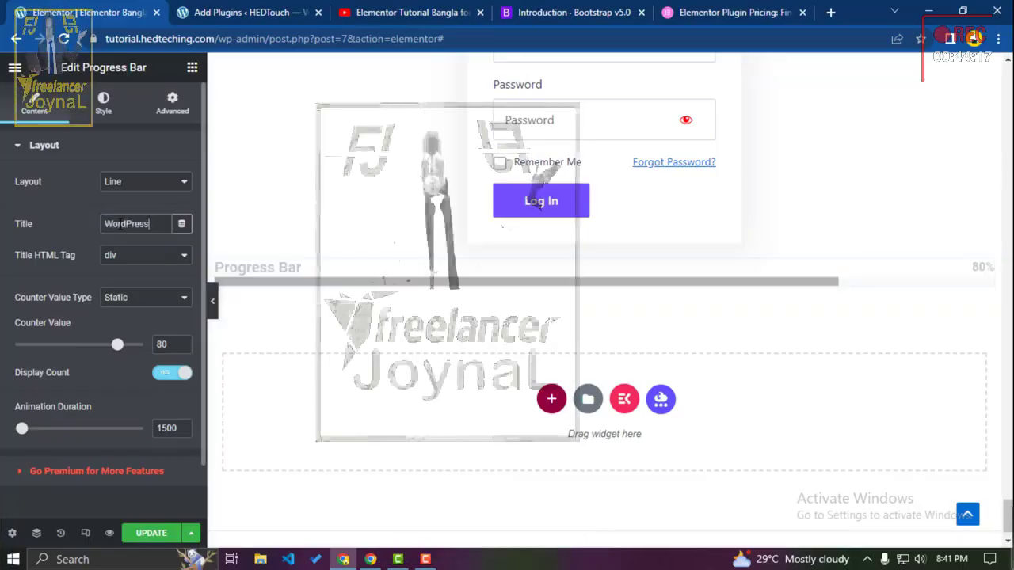
pyautogui.write('dPress')
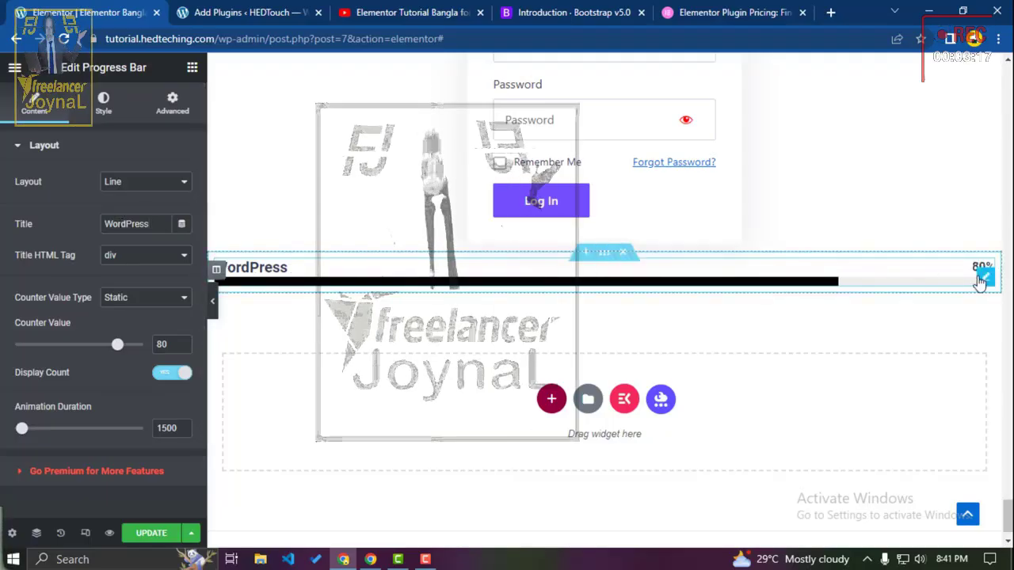
# Step: Duplicate the WordPress progress bar three times to make a stack of four bars
pyautogui.rightClick(981, 281)
pyautogui.click(943, 285)
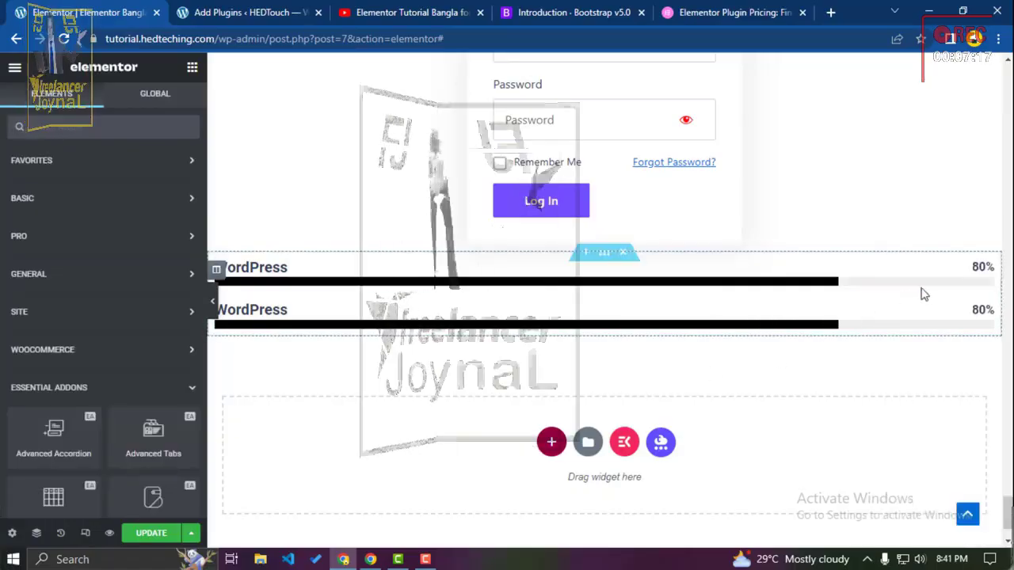
pyautogui.rightClick(985, 274)
pyautogui.click(941, 287)
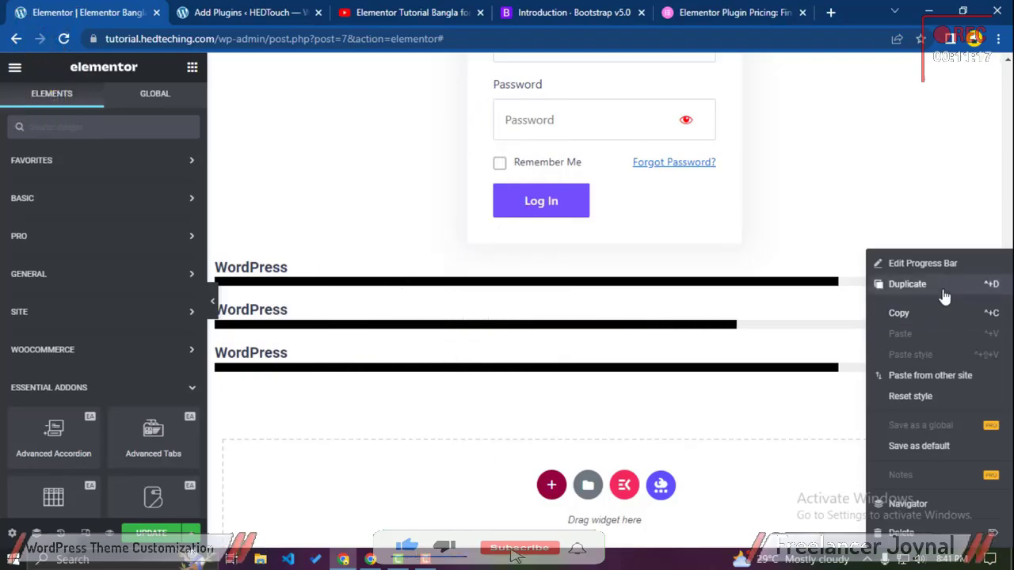
pyautogui.click(942, 286)
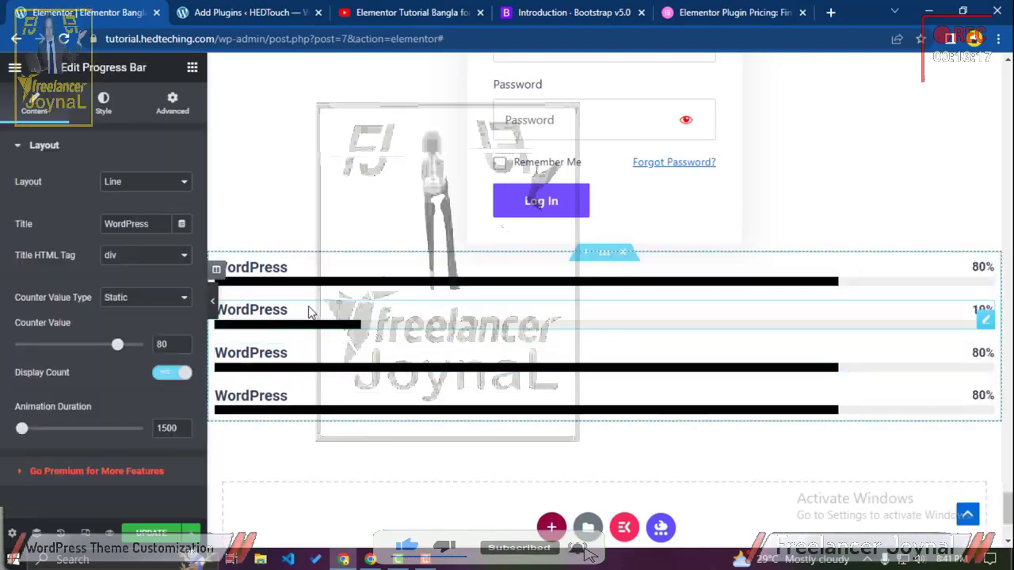
# Step: Set the first progress bar's counter value to 90
pyautogui.click(238, 269)
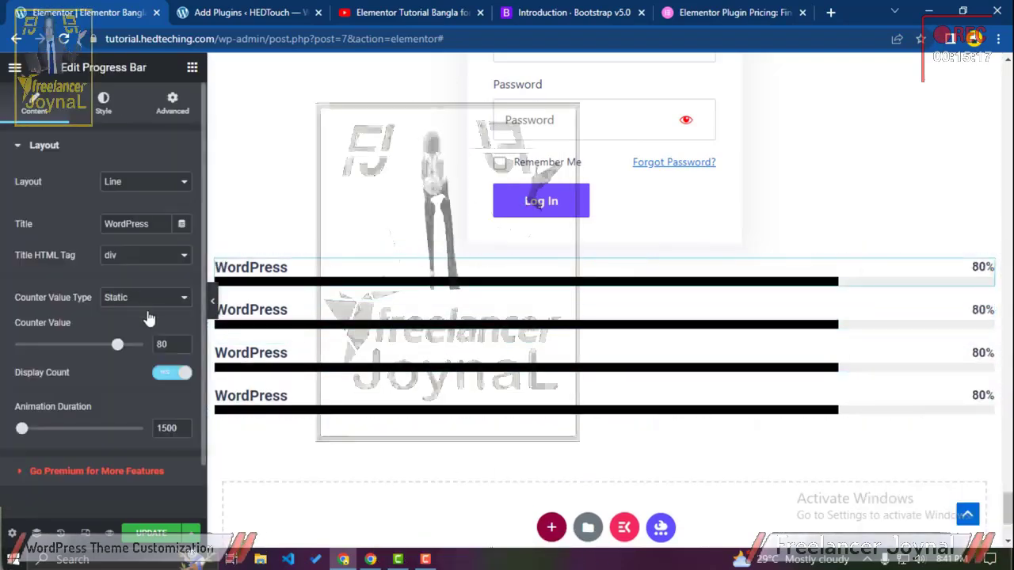
pyautogui.doubleClick(159, 343)
pyautogui.write('90')
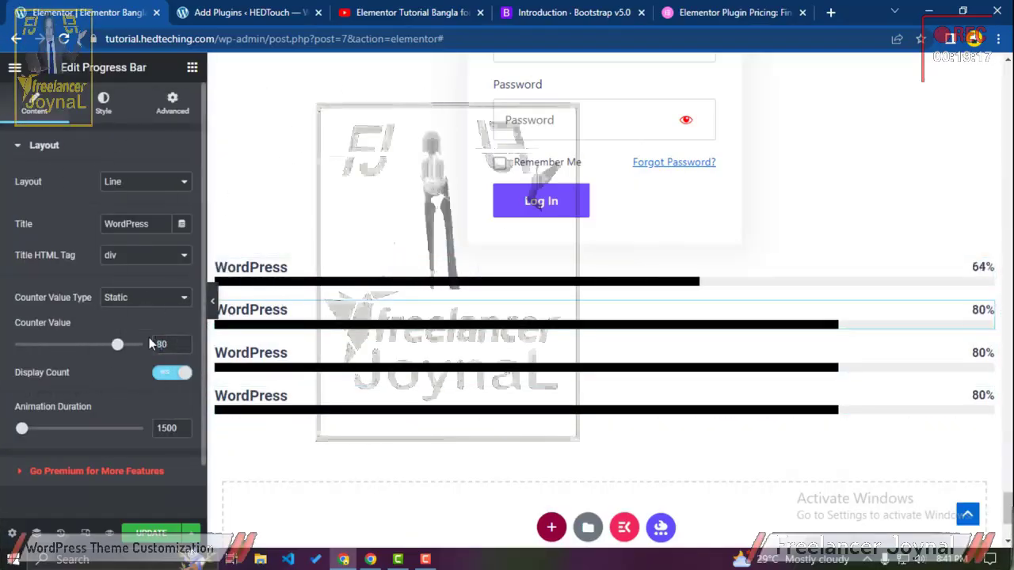
# Step: Set the second progress bar's counter value to 60 and change its title to "Photoshop"
pyautogui.press('BackSpace')
pyautogui.write('6')
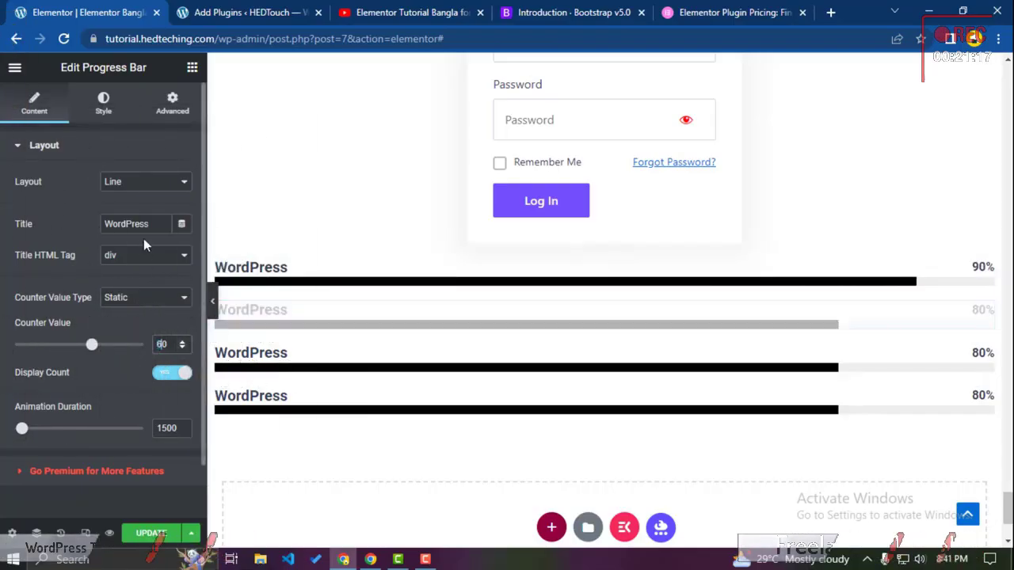
pyautogui.doubleClick(136, 224)
pyautogui.write('Php')
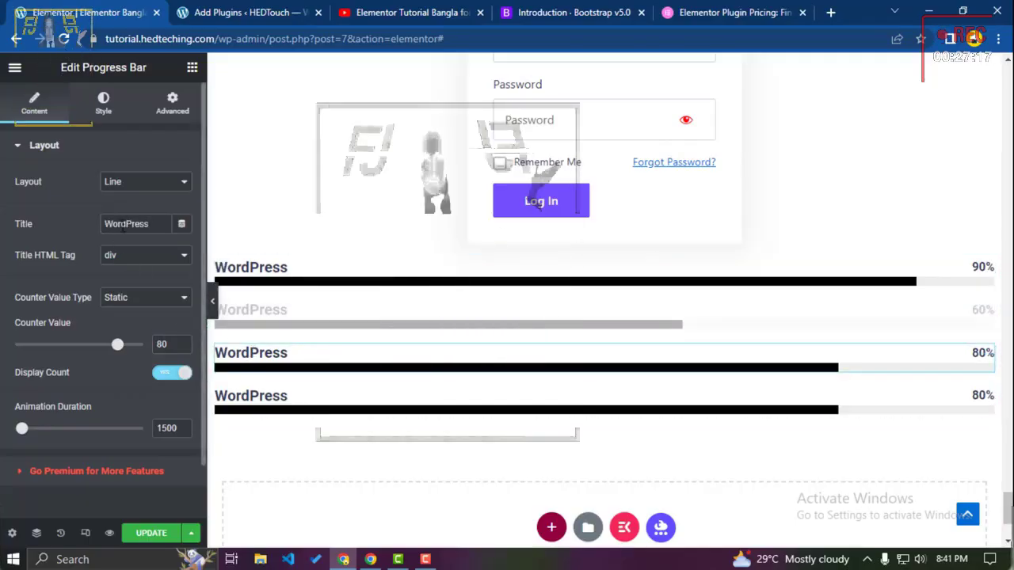
# Step: Title the third progress bar "Ecommerce" with counter value 48, and the fourth "HTML CSS" with counter value 20
pyautogui.write('Ecommerce')
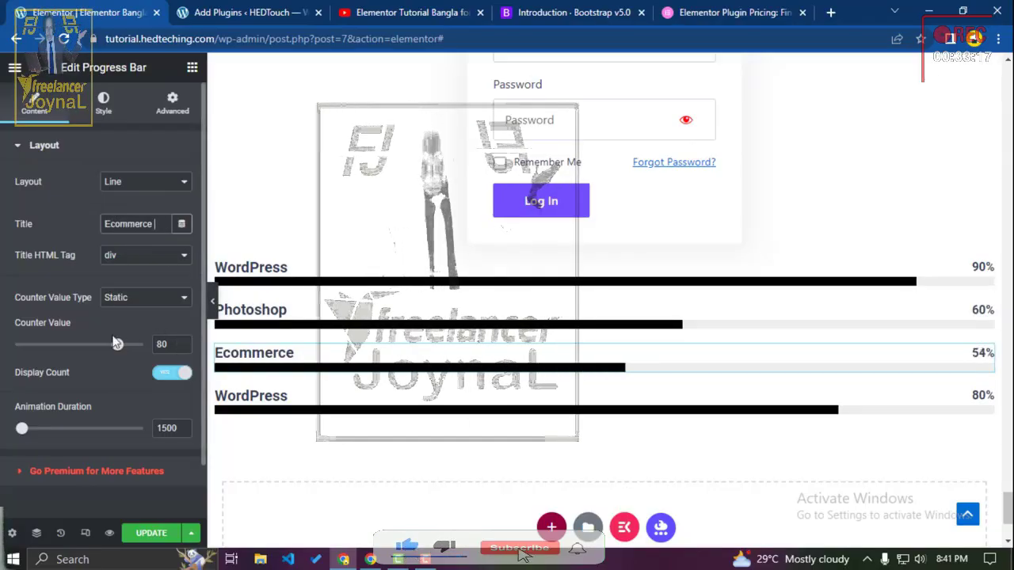
pyautogui.moveTo(114, 346); pyautogui.dragTo(76, 345)
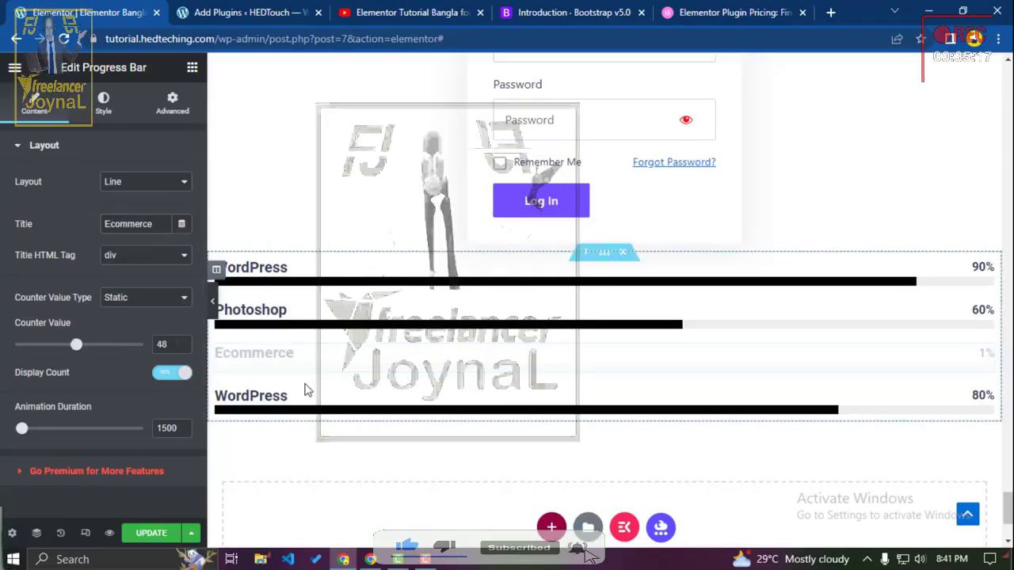
pyautogui.moveTo(305, 393); pyautogui.dragTo(270, 394)
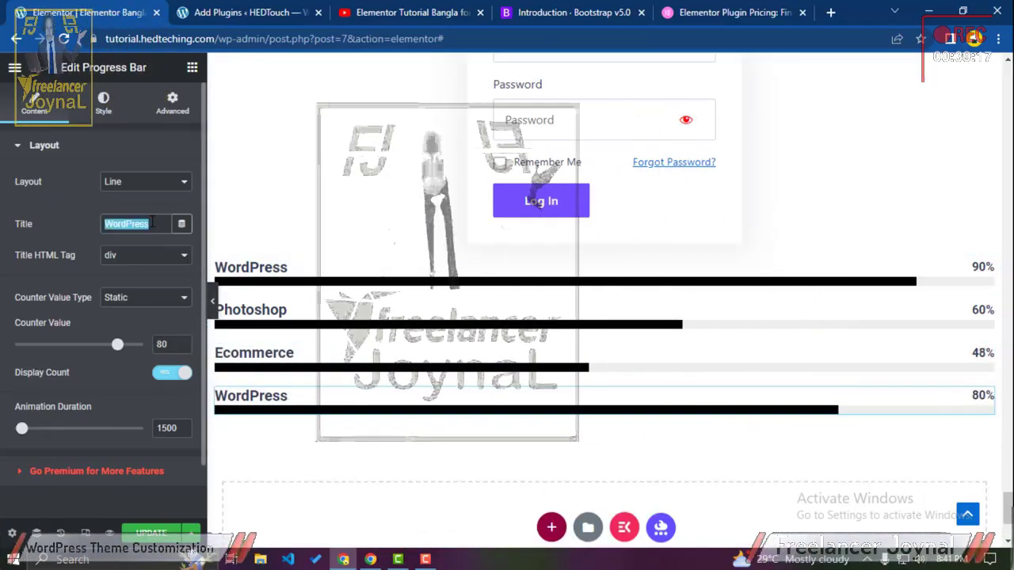
pyautogui.write('HTML CSS')
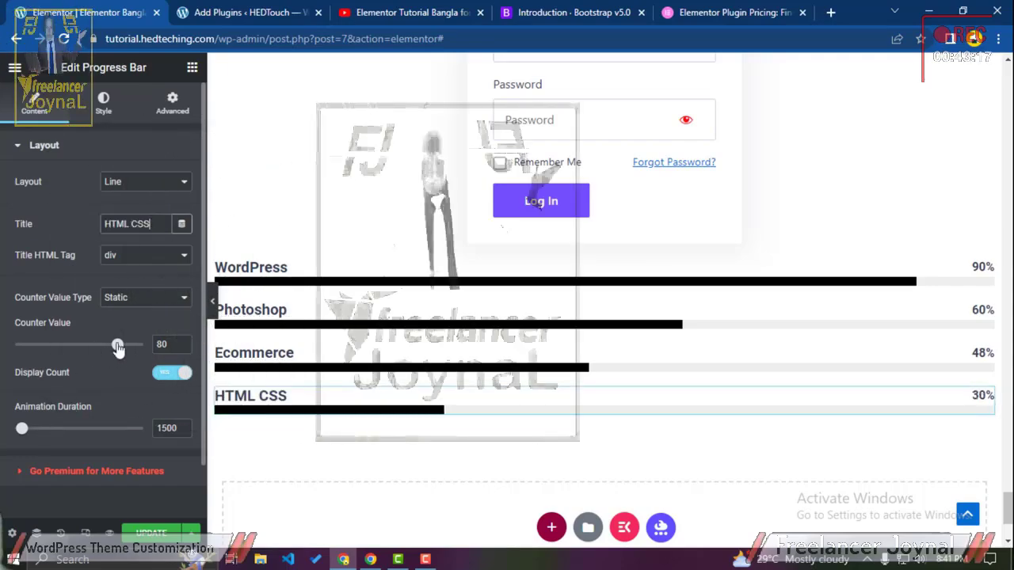
pyautogui.moveTo(117, 348); pyautogui.dragTo(40, 354)
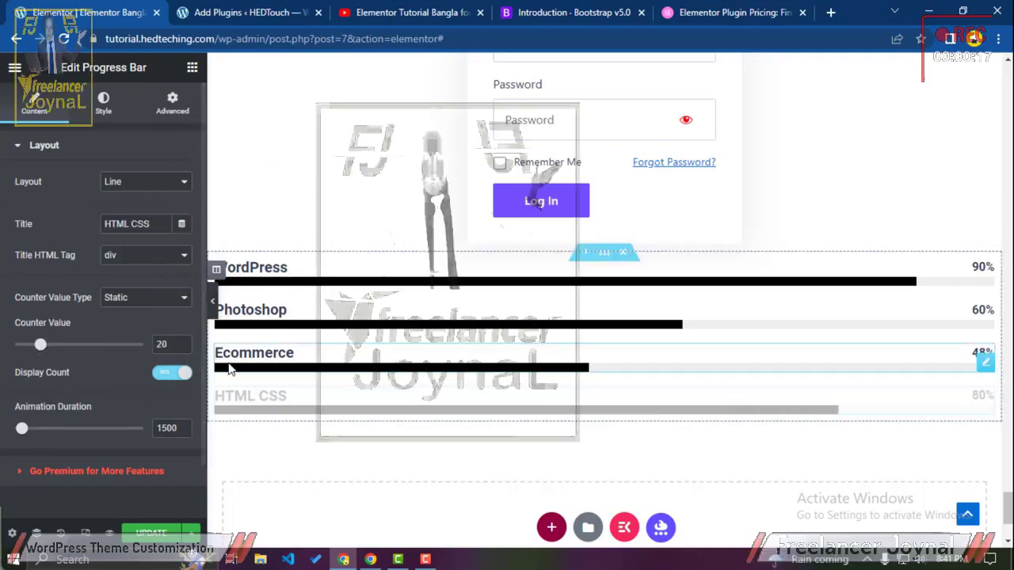
# Step: Add the Essential Addons Sticky Video widget to the empty area below the HTML CSS progress bar
pyautogui.scroll(-3, 340, 393)
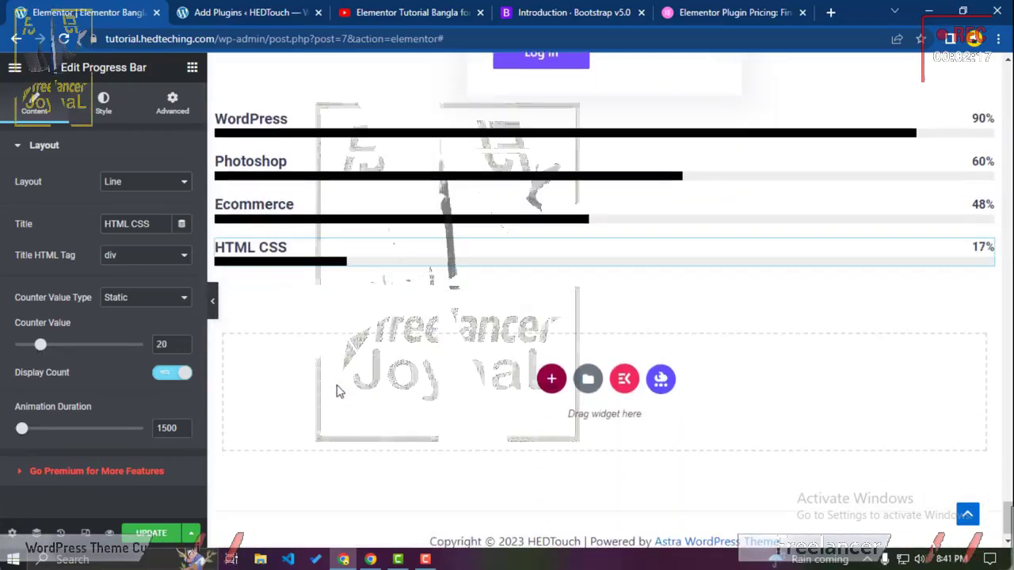
pyautogui.scroll(2, 340, 392)
pyautogui.scroll(-3, 309, 267)
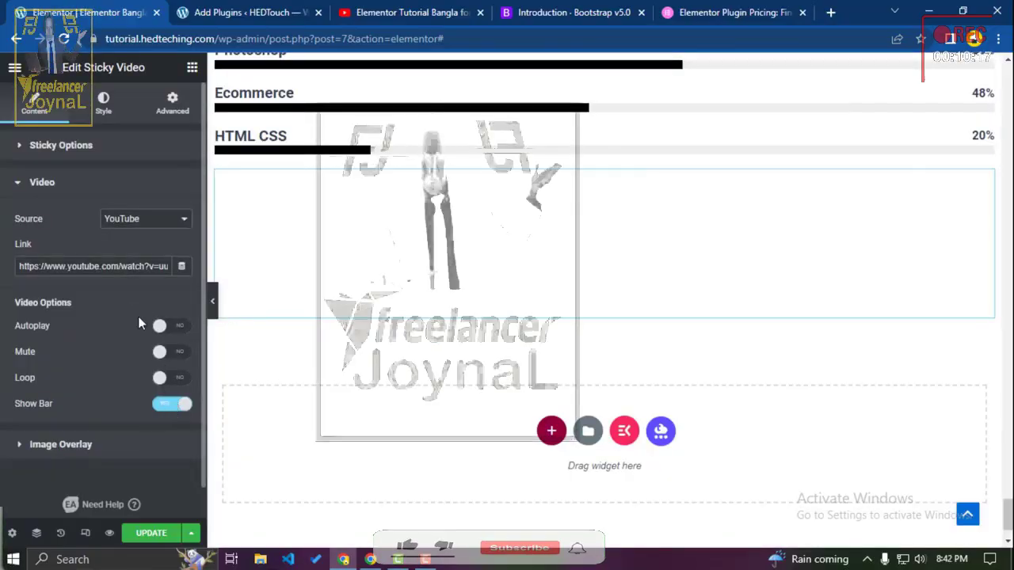
# Step: Keep YouTube as the Sticky Video's source, check its Video and Image Overlay settings, and update the page
pyautogui.click(141, 218)
pyautogui.click(127, 231)
pyautogui.scroll(-1, 86, 379)
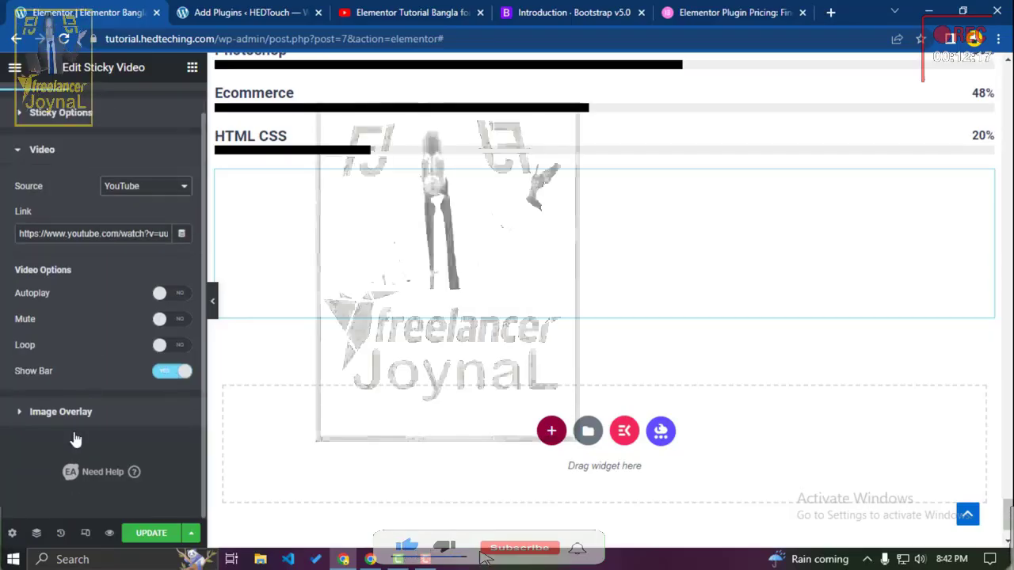
pyautogui.click(68, 413)
pyautogui.click(48, 182)
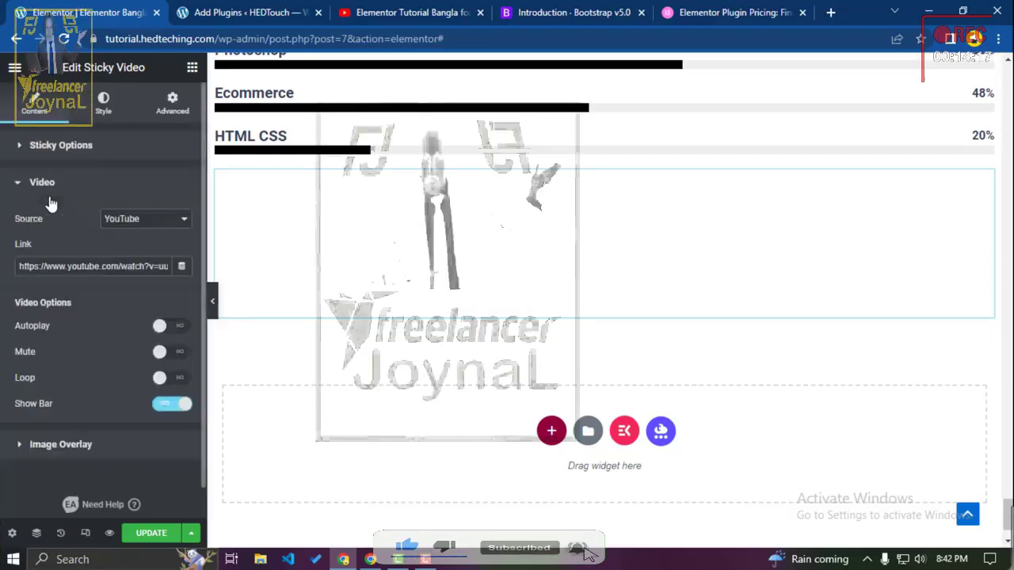
pyautogui.scroll(1, 357, 280)
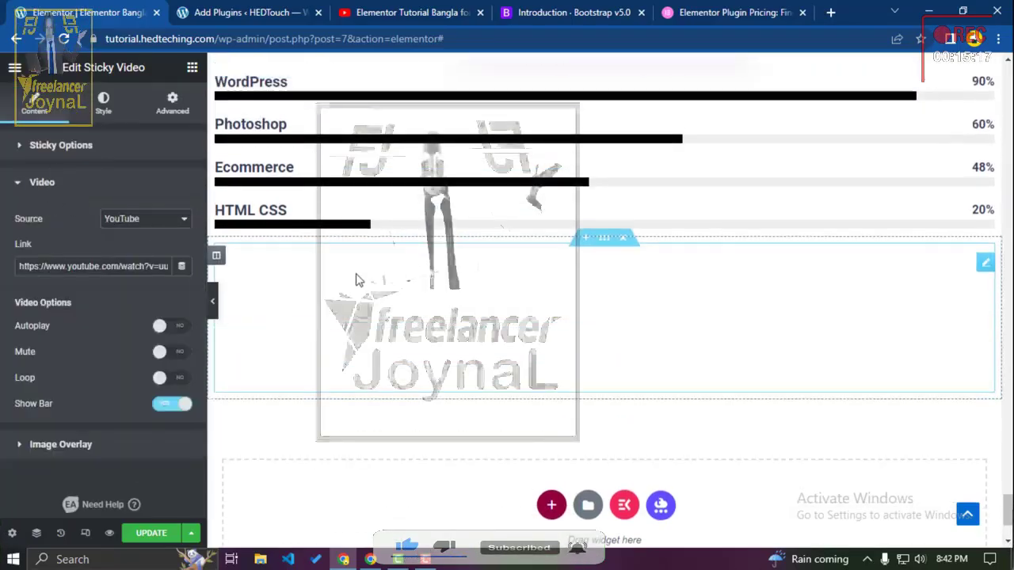
pyautogui.click(138, 535)
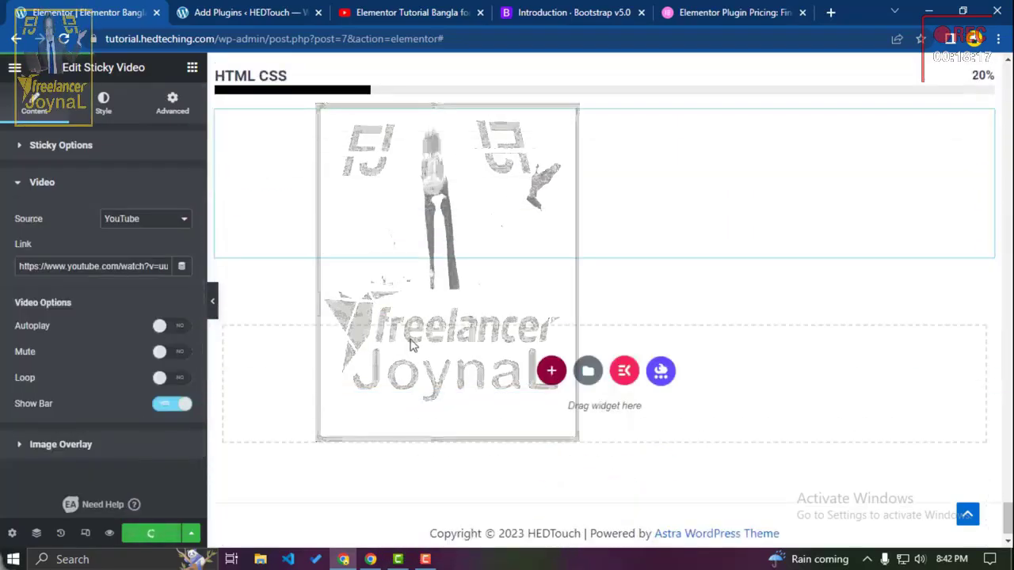
# Step: Find the Team Member widget among the Essential Addons widgets and add a three-column section below the Sticky Video
pyautogui.click(192, 68)
pyautogui.scroll(-15, 72, 293)
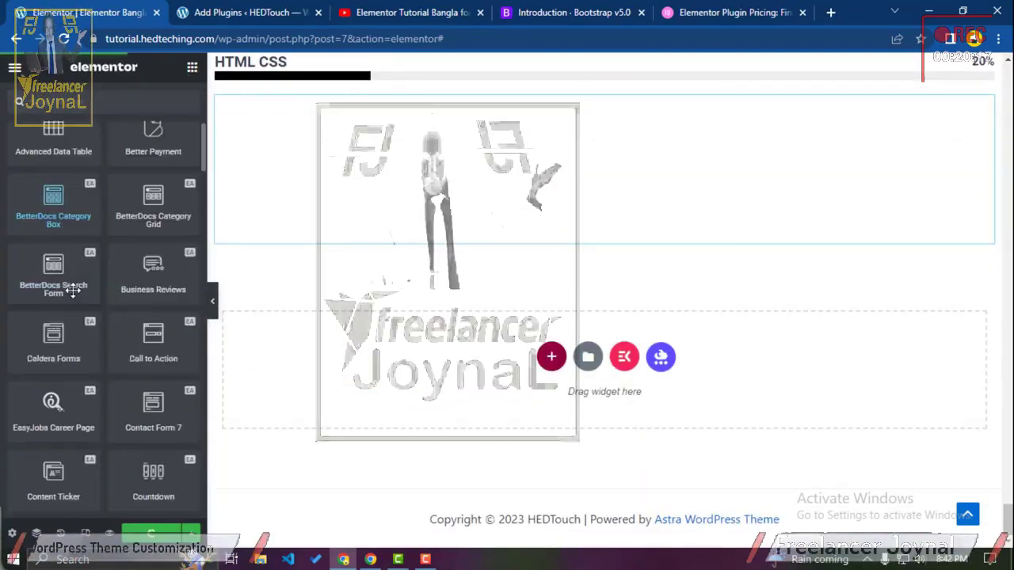
pyautogui.scroll(-5, 72, 290)
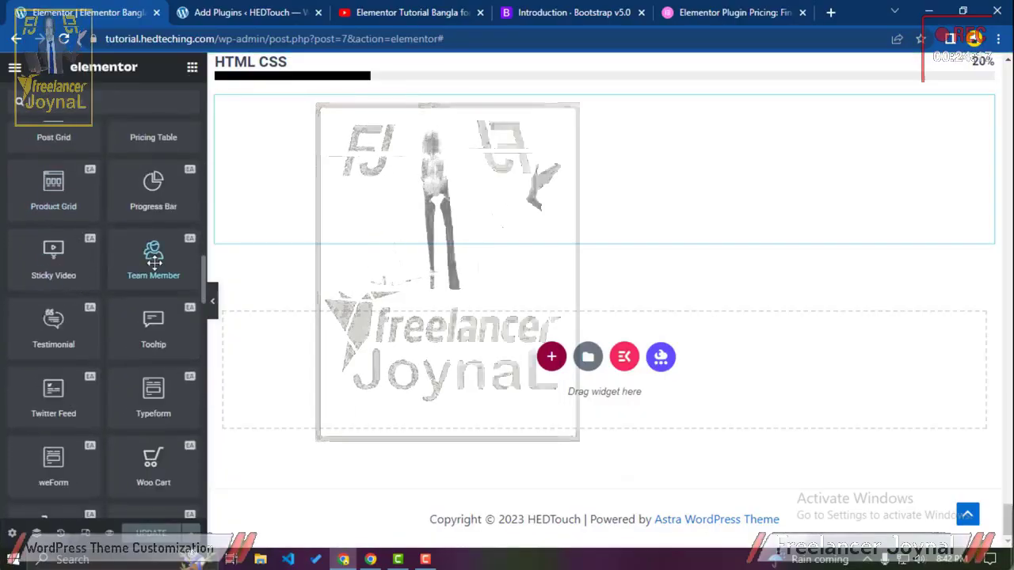
pyautogui.scroll(2, 548, 265)
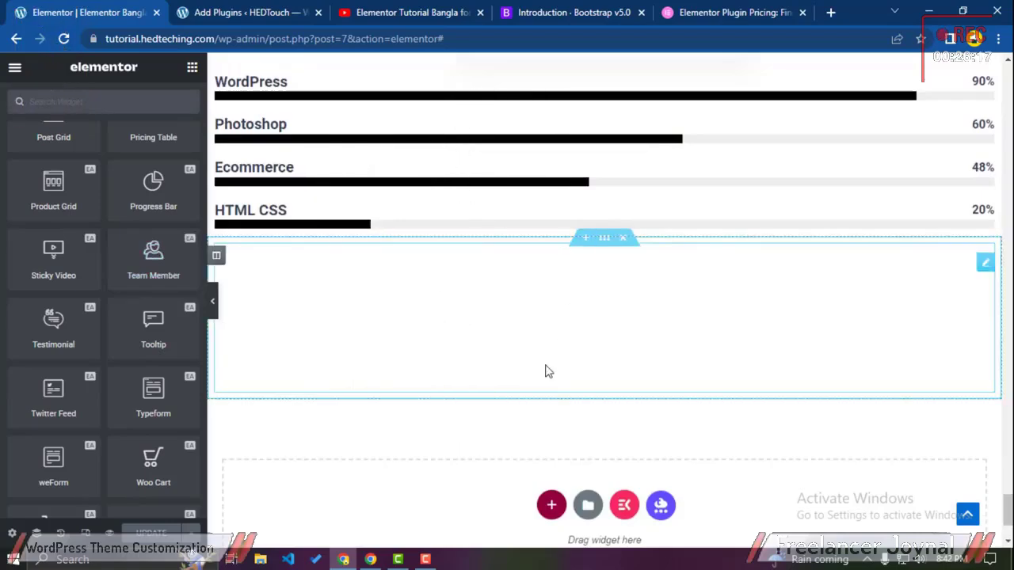
pyautogui.scroll(-2, 548, 371)
pyautogui.click(550, 356)
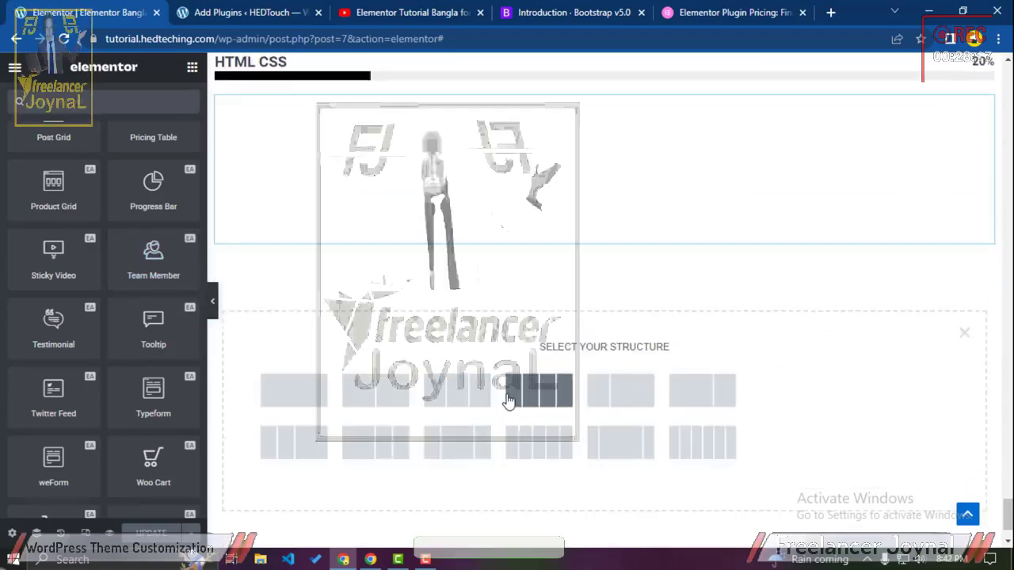
pyautogui.click(457, 396)
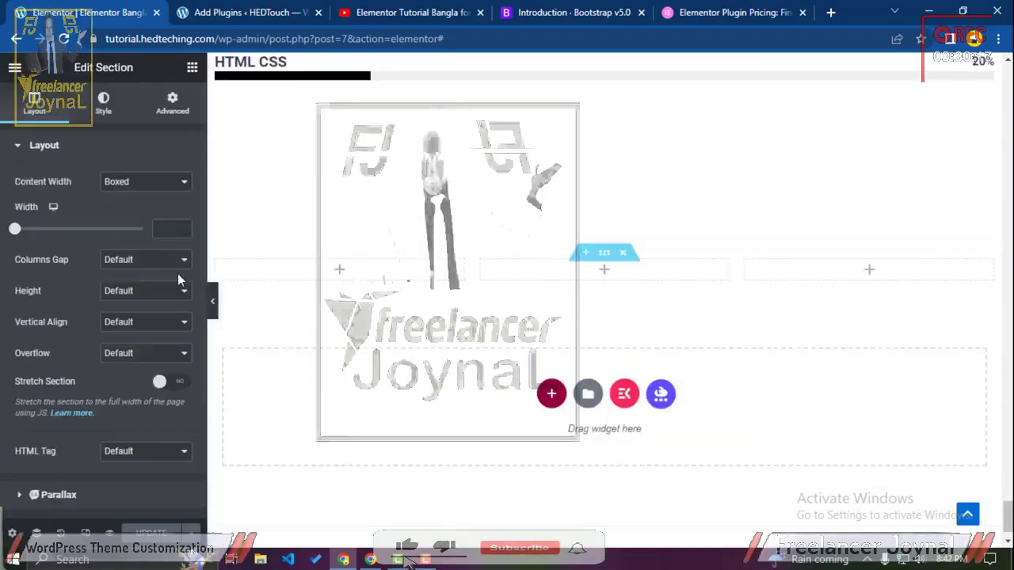
# Step: Place the Essential Addons Team Member widget in the first column of the new three-column section
pyautogui.click(192, 67)
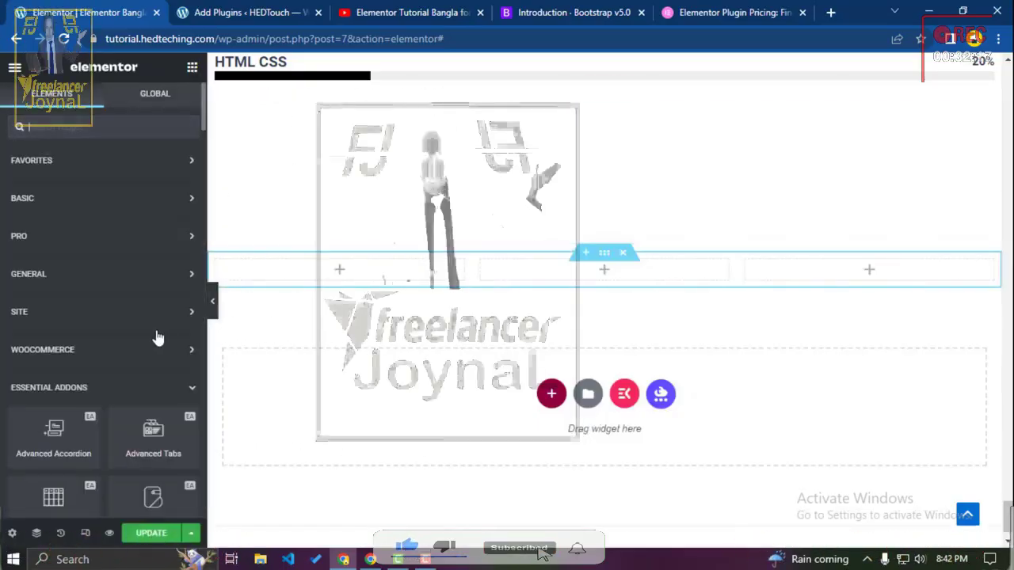
pyautogui.scroll(-5, 156, 333)
pyautogui.scroll(-10, 154, 325)
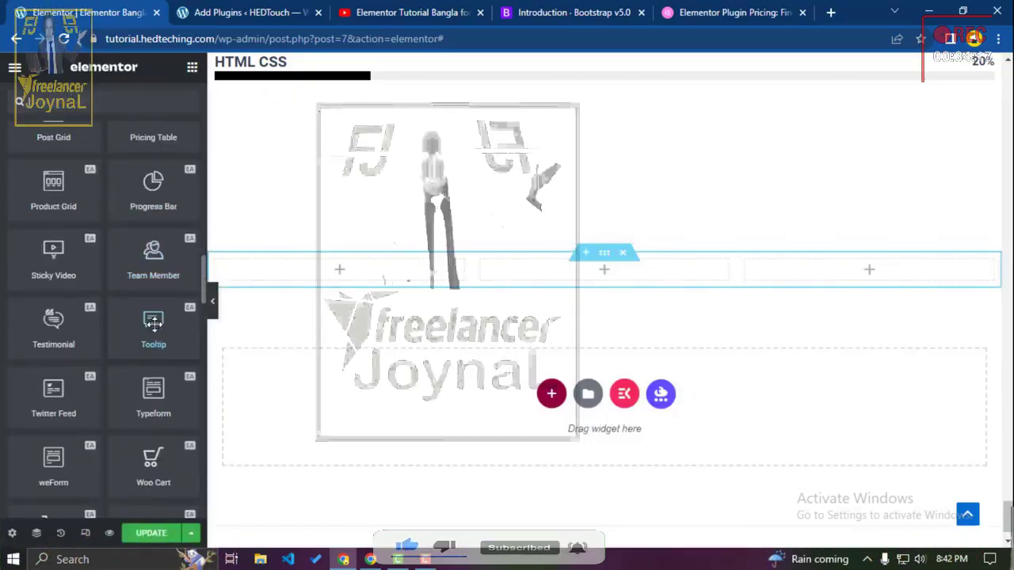
pyautogui.moveTo(146, 259); pyautogui.dragTo(301, 272)
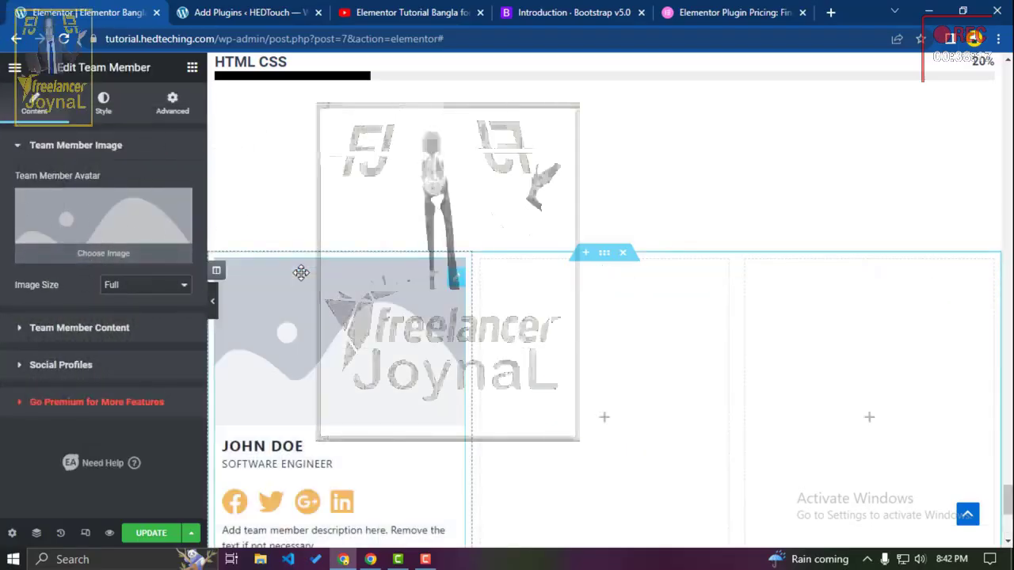
pyautogui.scroll(20, 301, 280)
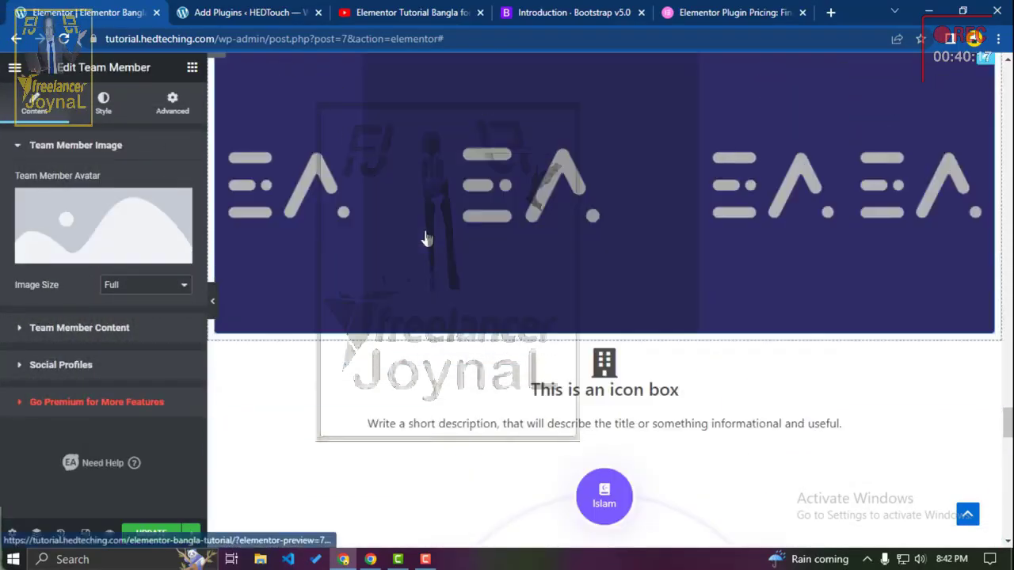
pyautogui.scroll(20, 432, 234)
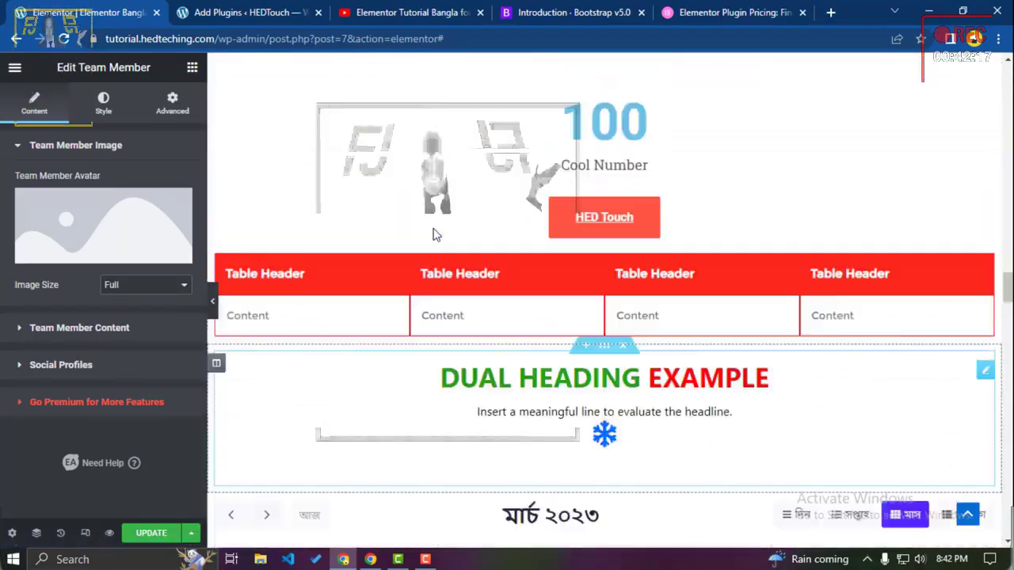
pyautogui.scroll(10, 432, 234)
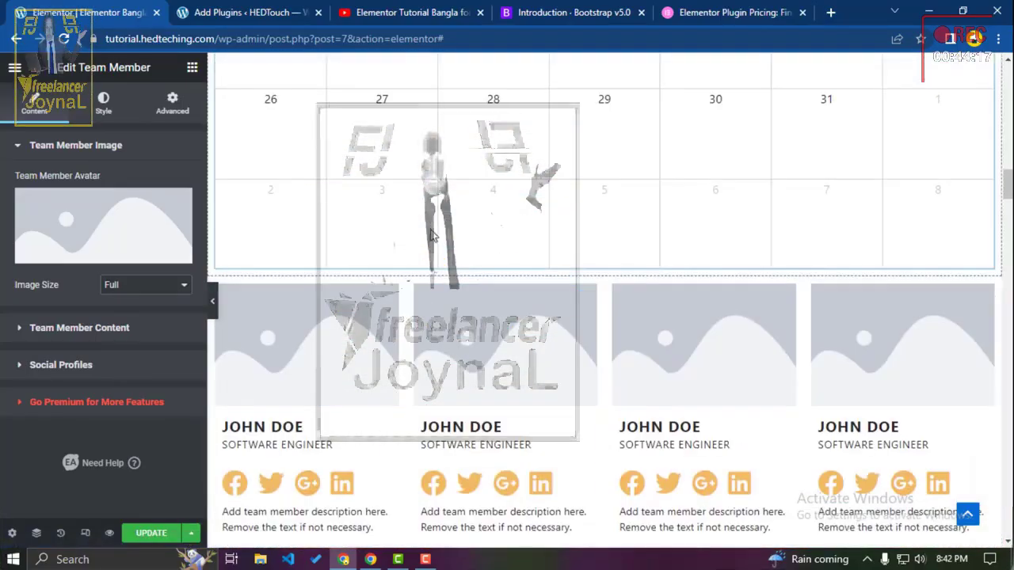
pyautogui.scroll(-10, 443, 341)
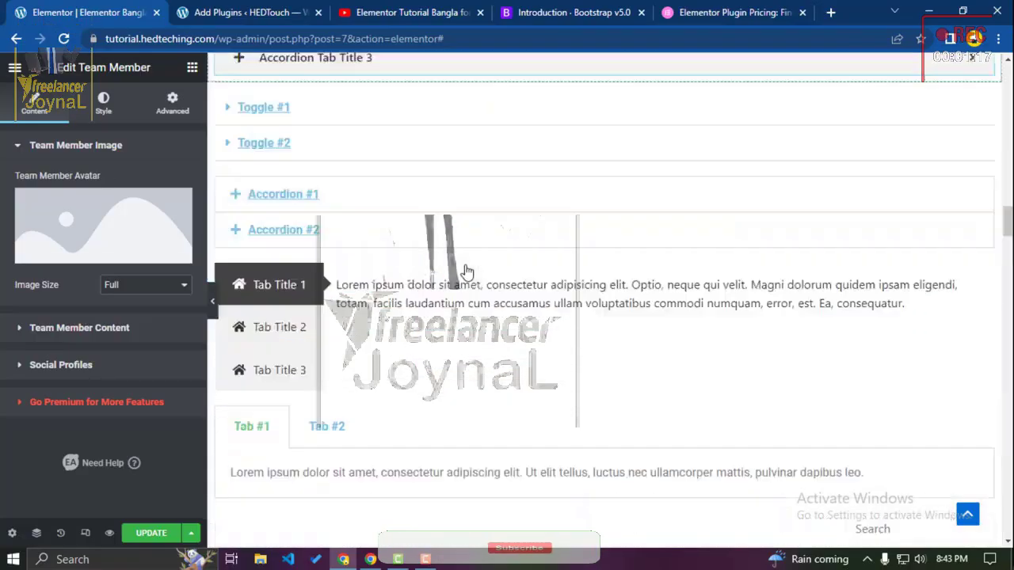
pyautogui.scroll(-20, 457, 340)
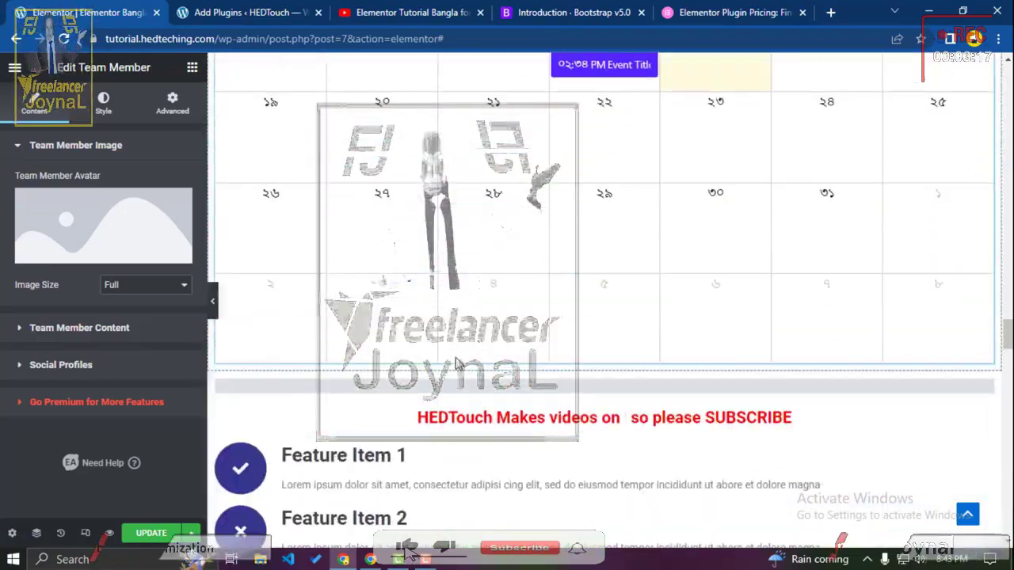
pyautogui.scroll(20, 454, 356)
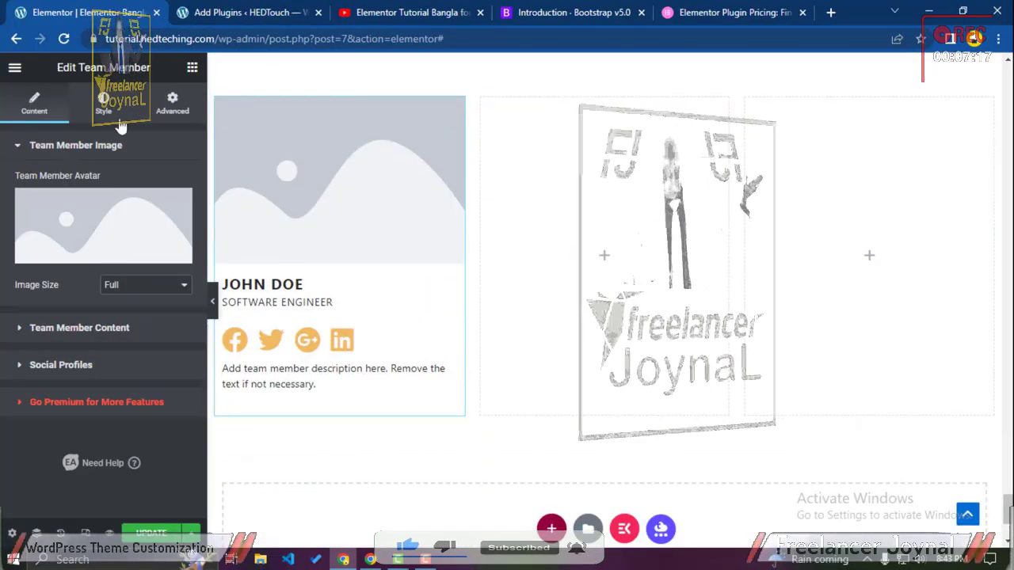
# Step: Duplicate the first team member column and delete one of the empty columns in the section
pyautogui.rightClick(215, 111)
pyautogui.rightClick(218, 112)
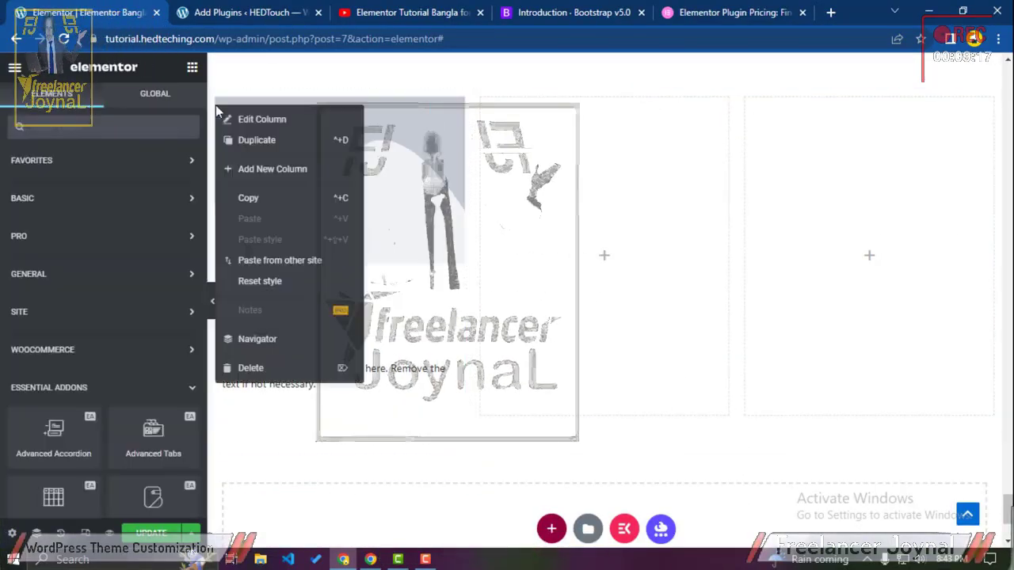
pyautogui.click(238, 167)
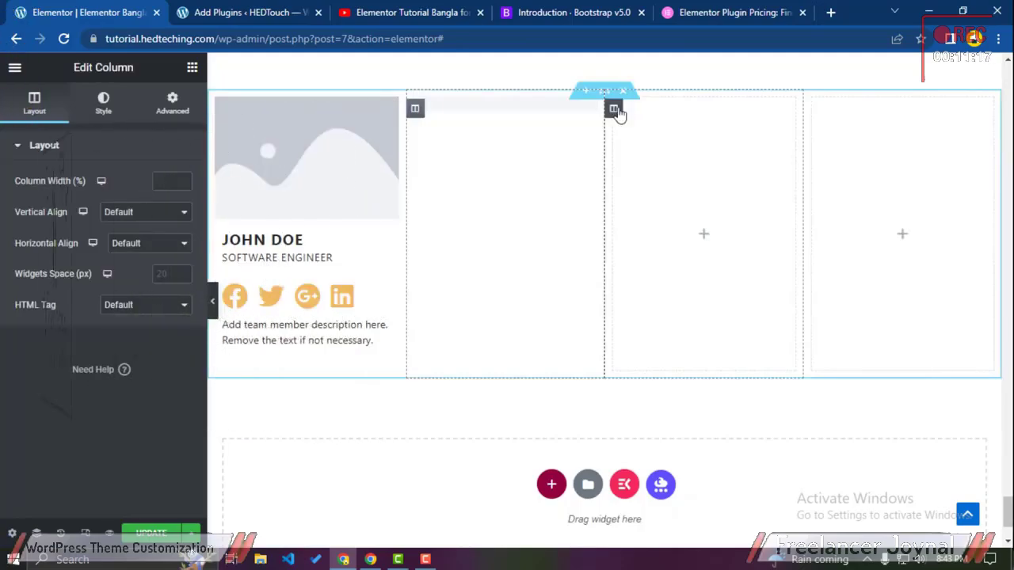
pyautogui.rightClick(630, 273)
pyautogui.click(650, 369)
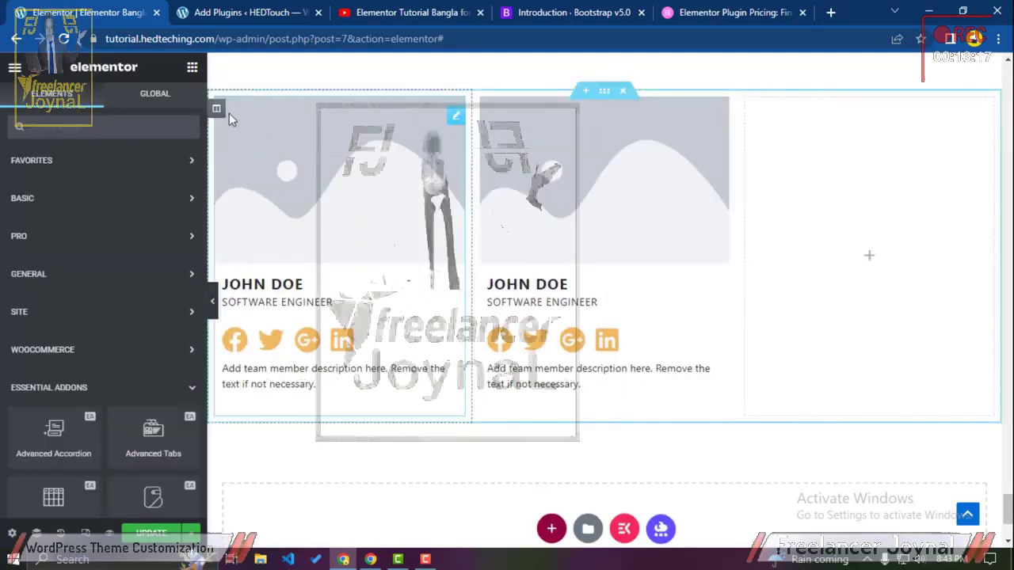
# Step: Duplicate the first team member column once more and delete the remaining empty column
pyautogui.rightClick(214, 109)
pyautogui.hotkey('ctrl', 'd')
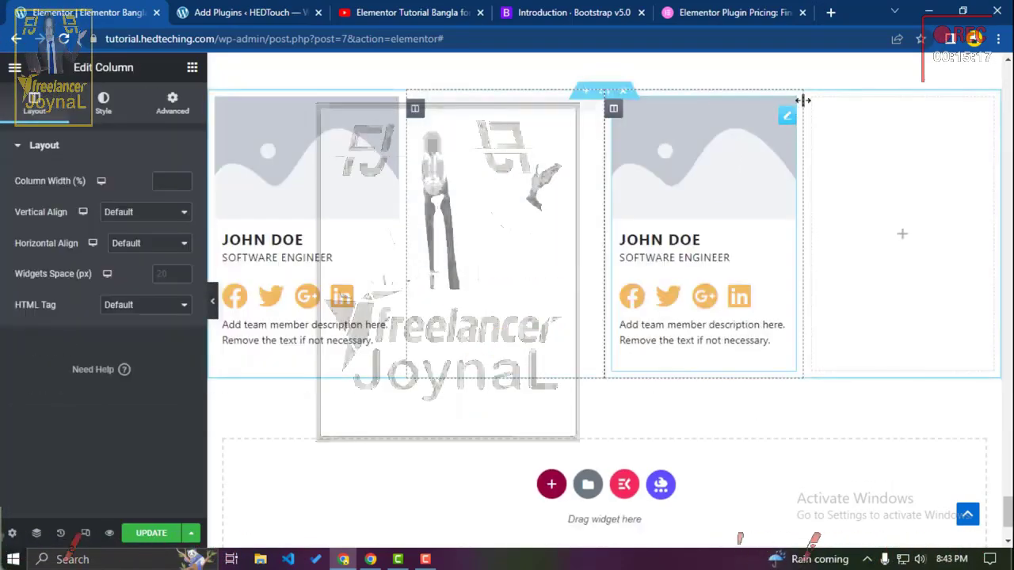
pyautogui.rightClick(813, 106)
pyautogui.click(835, 369)
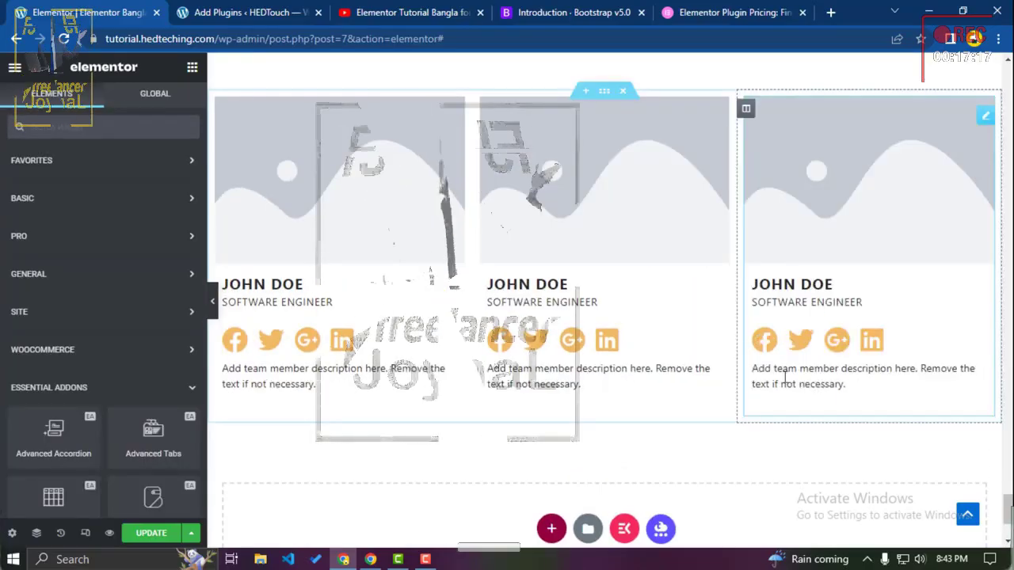
# Step: Enter a new name for the third team member and set the job position to "ceo"
pyautogui.click(985, 117)
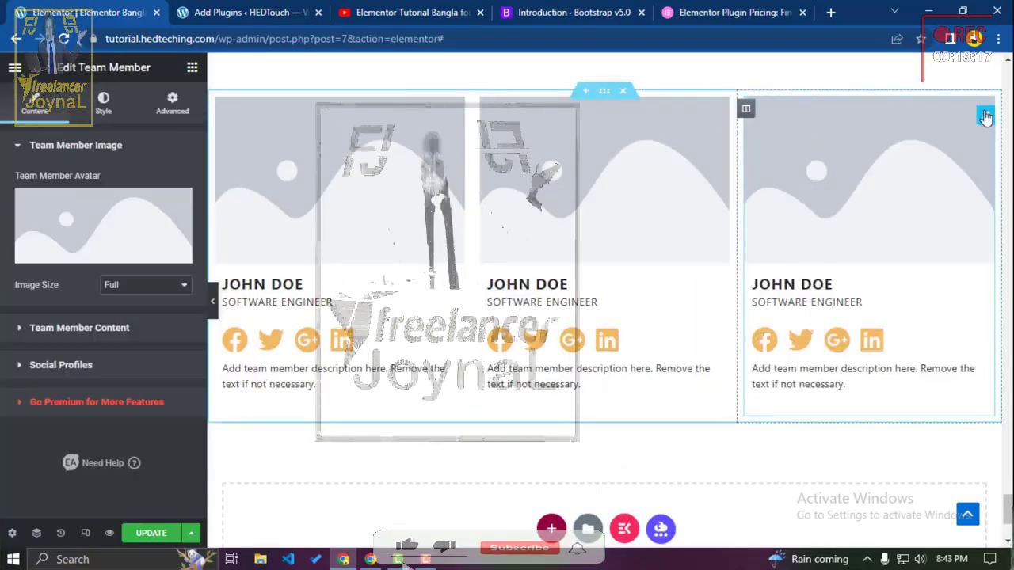
pyautogui.click(87, 328)
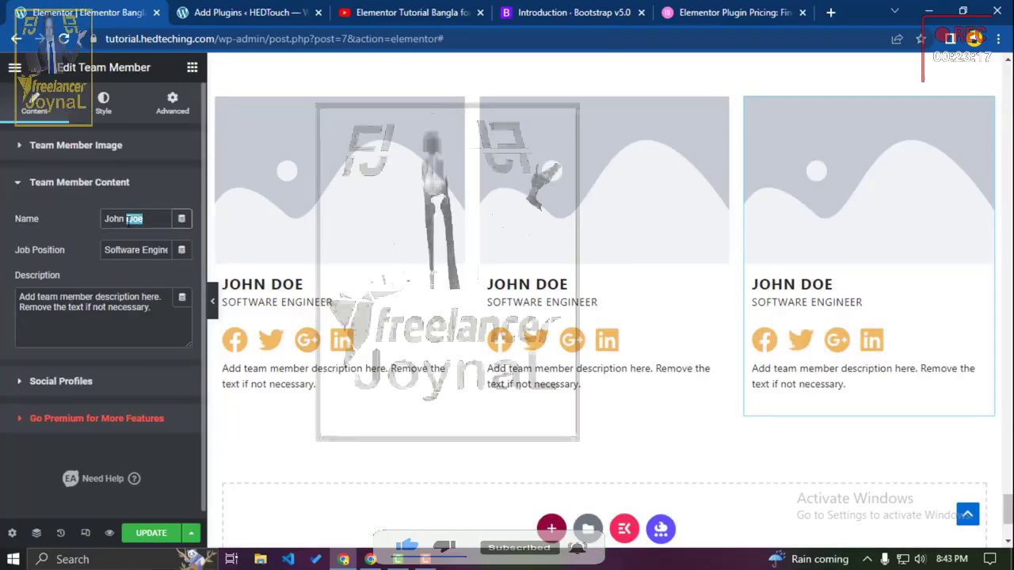
pyautogui.write('F')
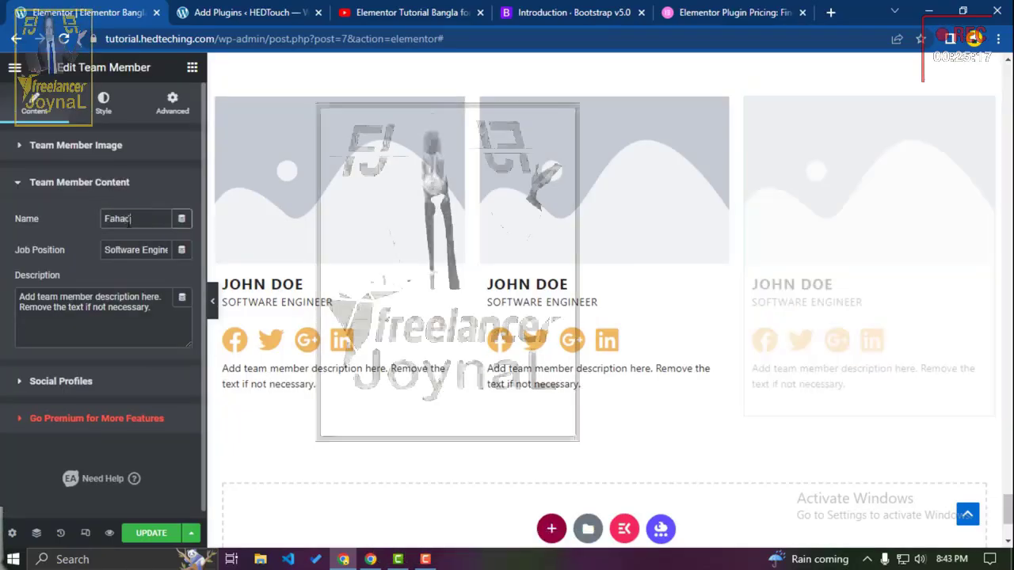
pyautogui.write('ahad')
pyautogui.tripleClick(129, 250)
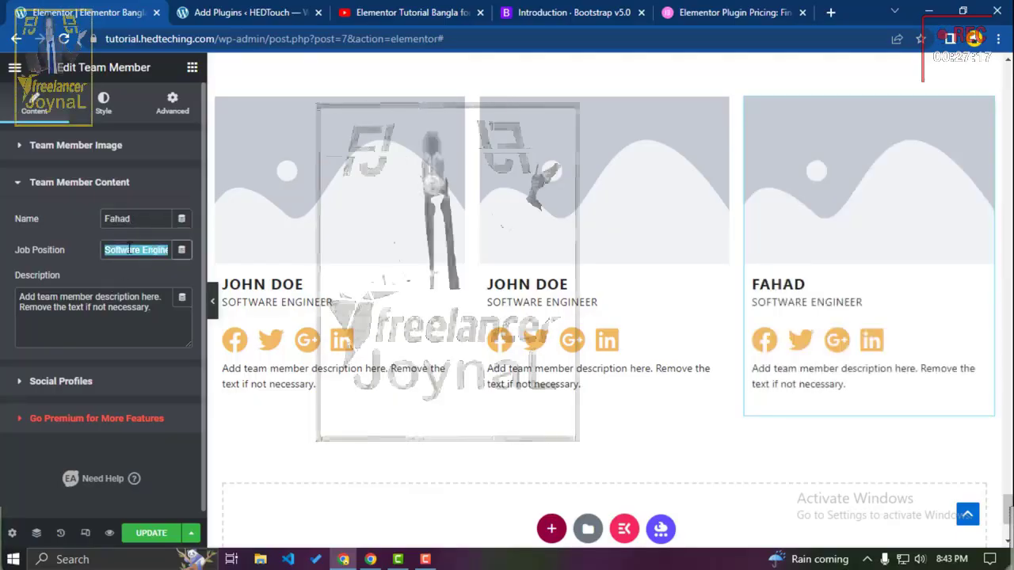
pyautogui.write('c')
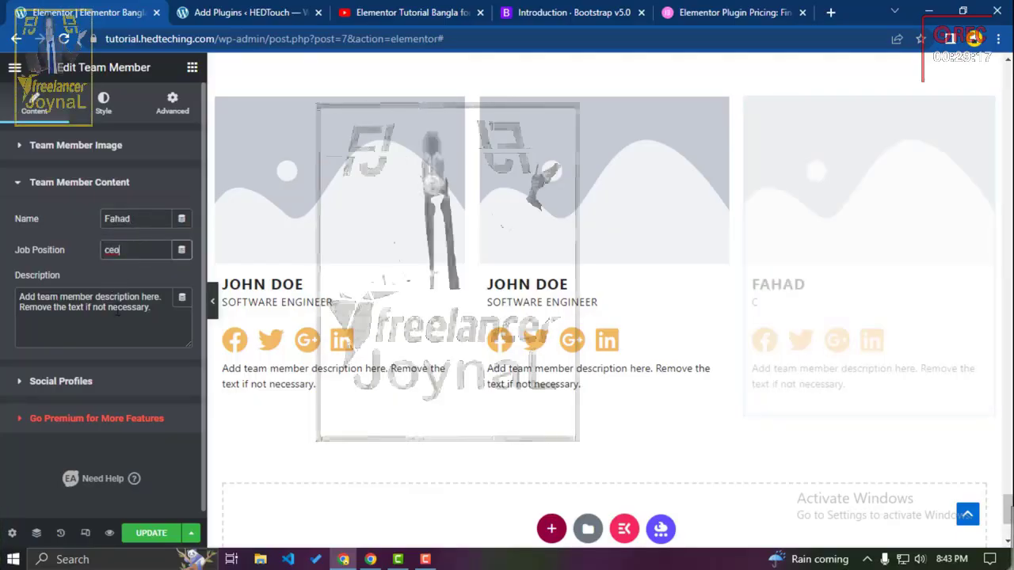
pyautogui.write('eo')
pyautogui.click(108, 308)
pyautogui.doubleClick(123, 253)
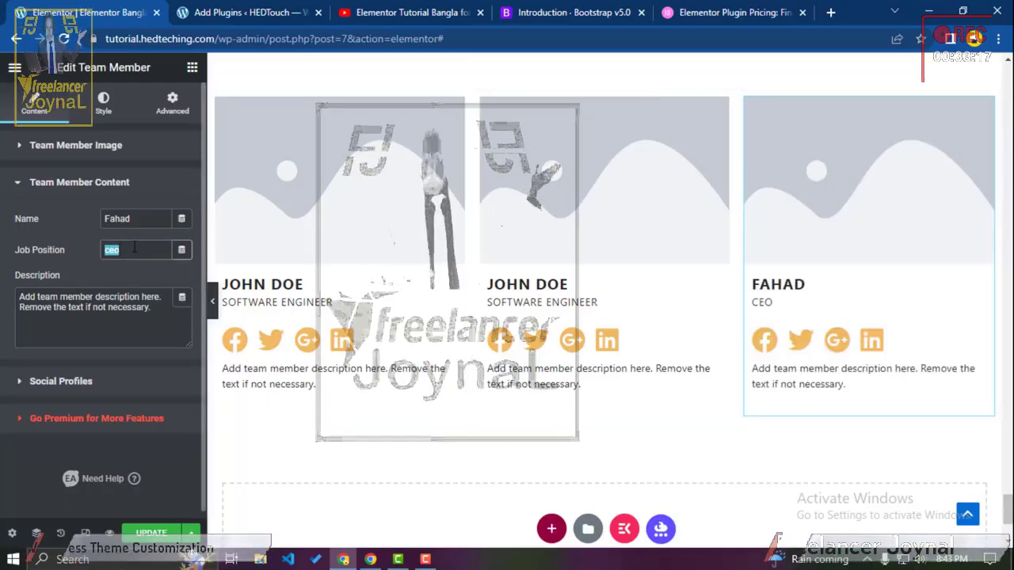
pyautogui.click(62, 293)
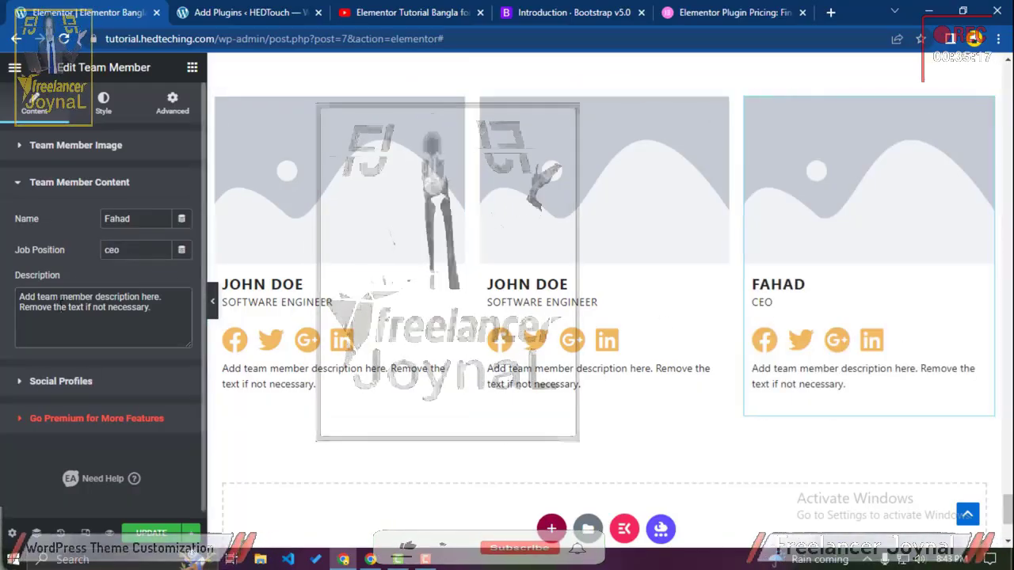
pyautogui.tripleClick(60, 306)
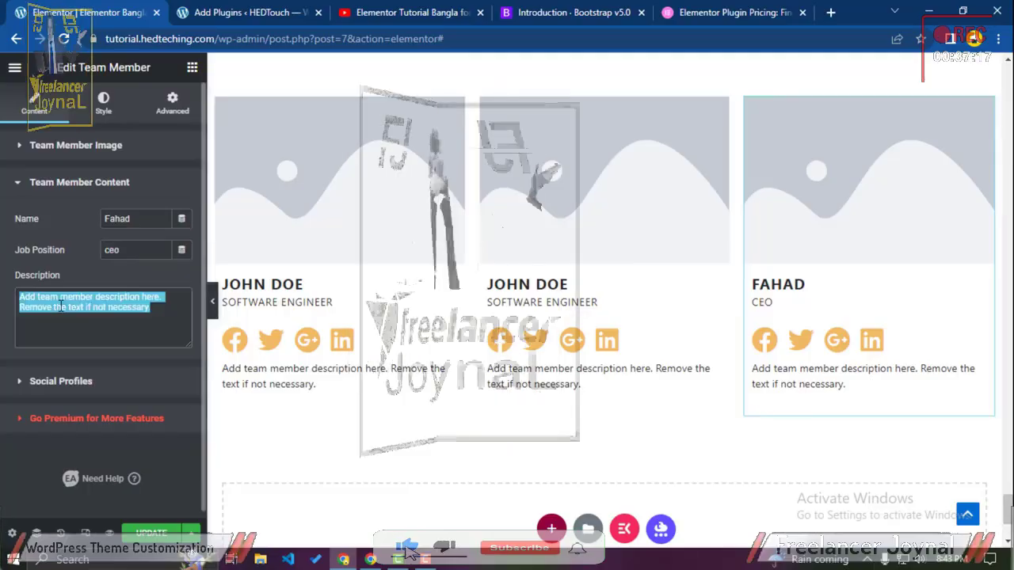
# Step: Remove the Google Plus and LinkedIn entries from the third team member's social profiles
pyautogui.click(83, 143)
pyautogui.click(82, 145)
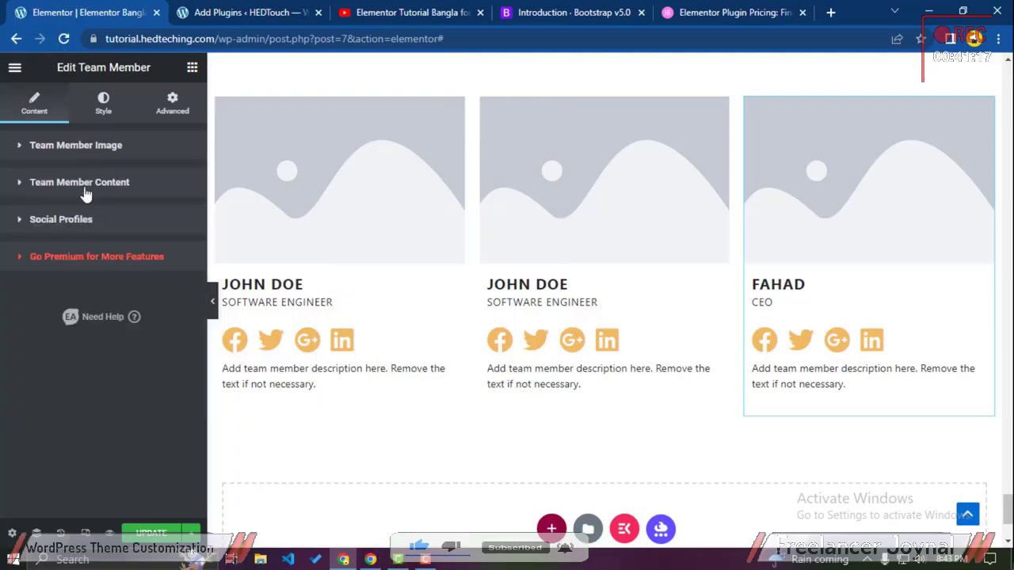
pyautogui.click(81, 220)
pyautogui.click(79, 303)
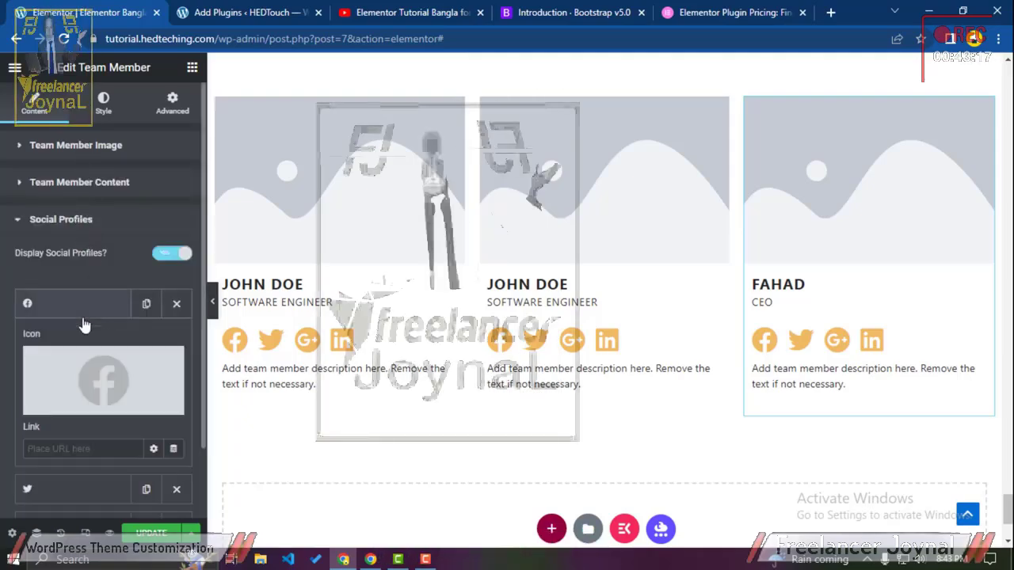
pyautogui.click(93, 304)
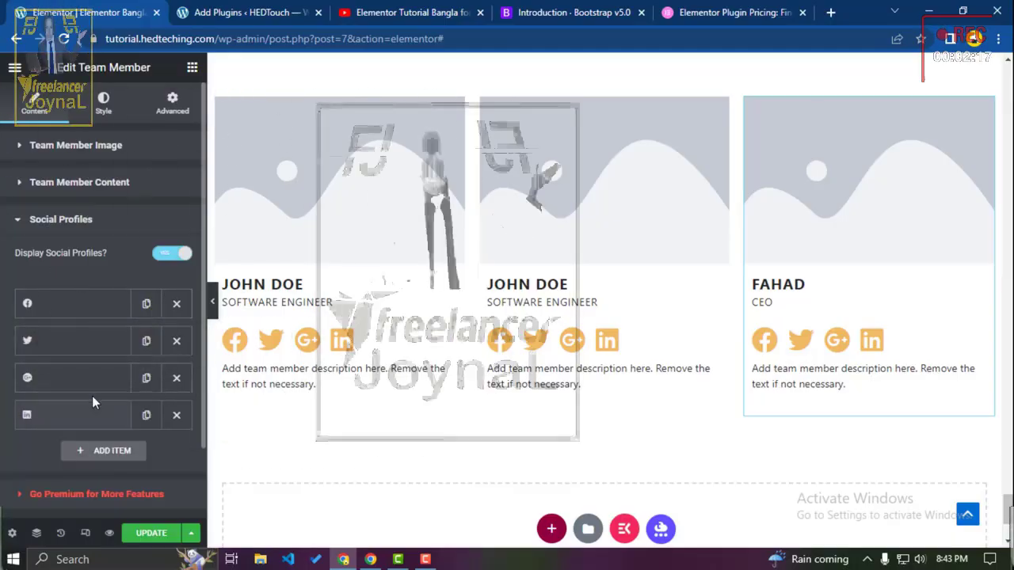
pyautogui.click(177, 378)
pyautogui.click(177, 378)
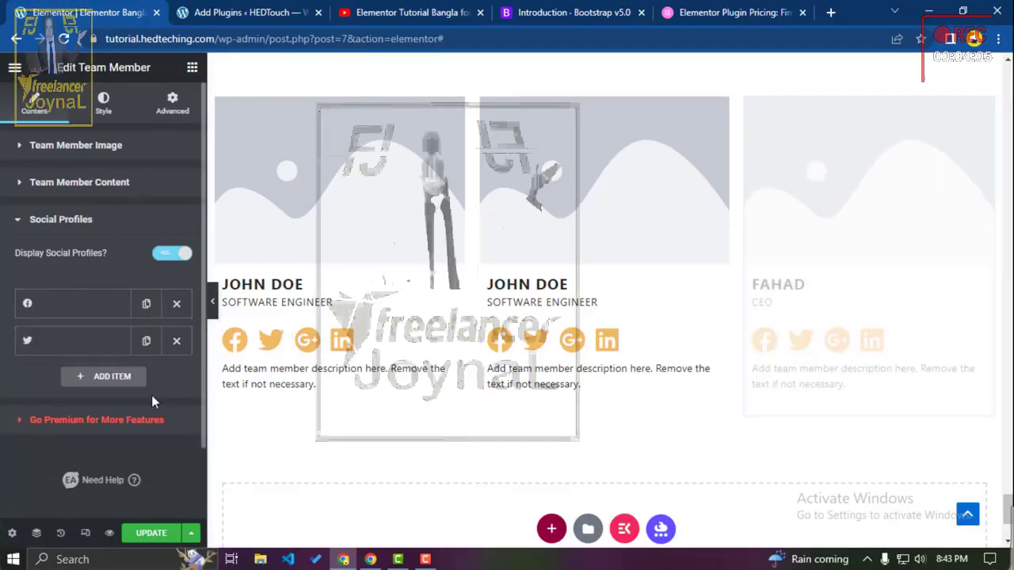
# Step: Add a social profile to the third team member, using the Instagram icon found by filtering the icon library for "inst"
pyautogui.click(111, 377)
pyautogui.click(121, 447)
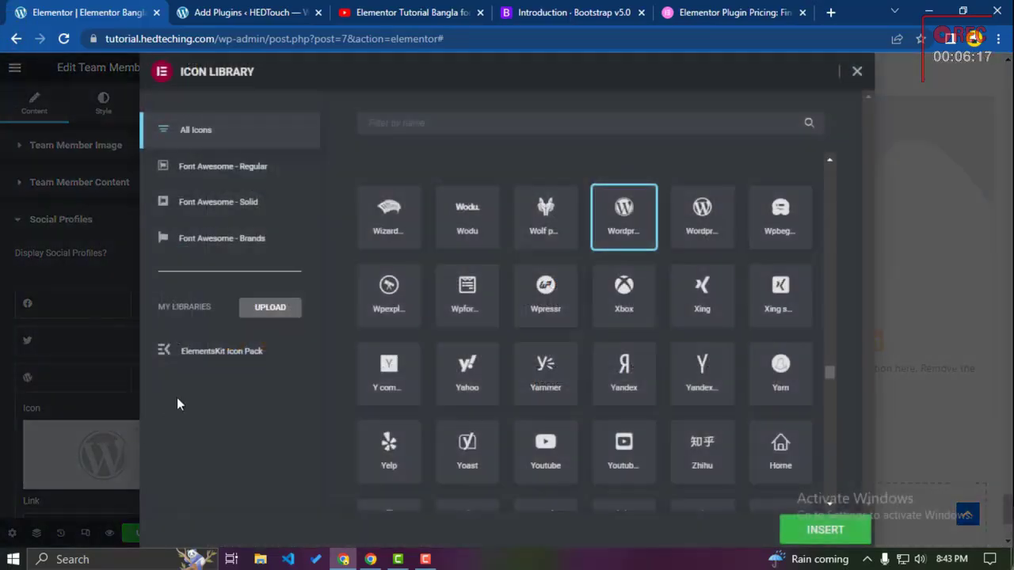
pyautogui.click(416, 131)
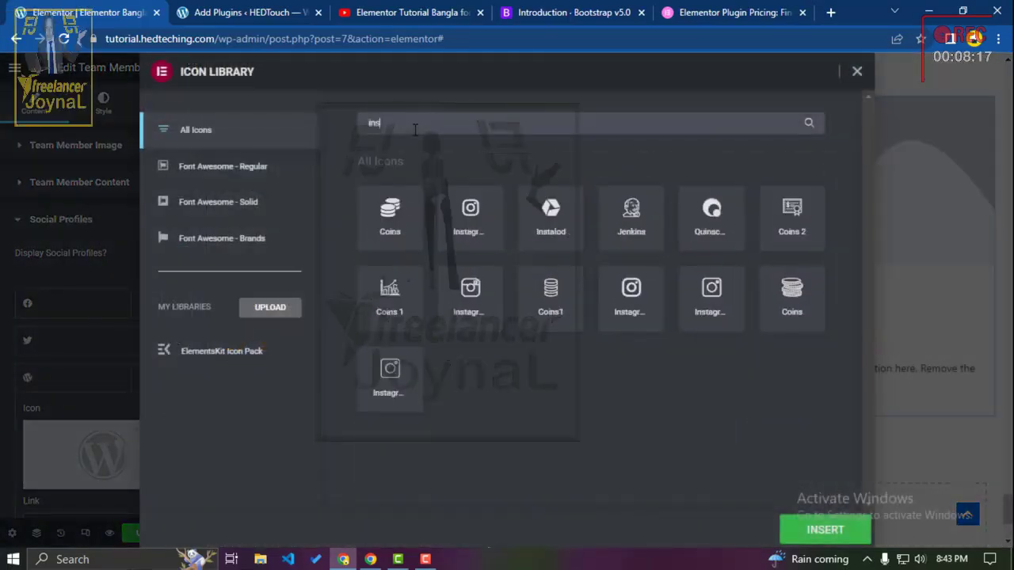
pyautogui.write('t')
pyautogui.click(390, 220)
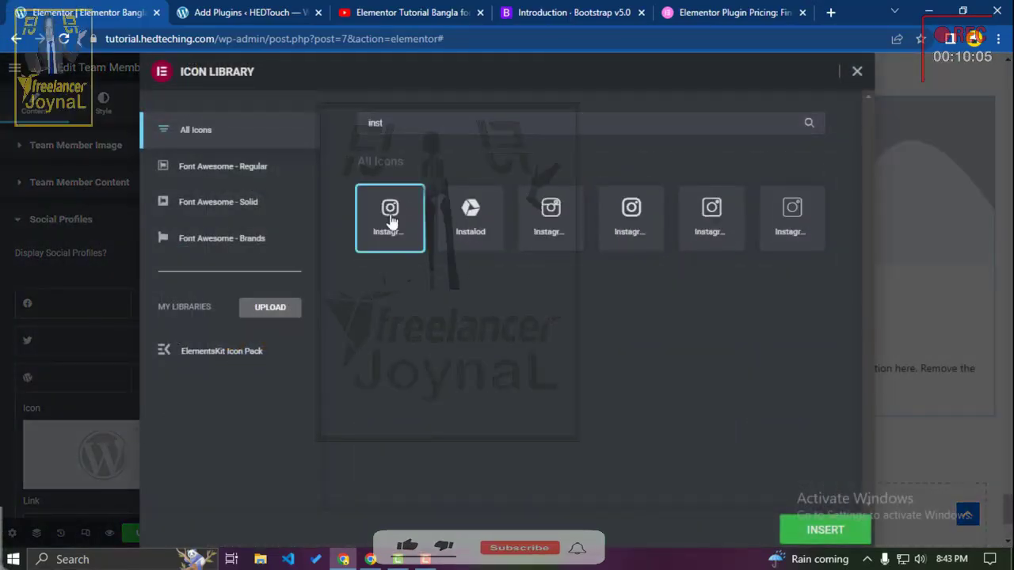
pyautogui.click(809, 533)
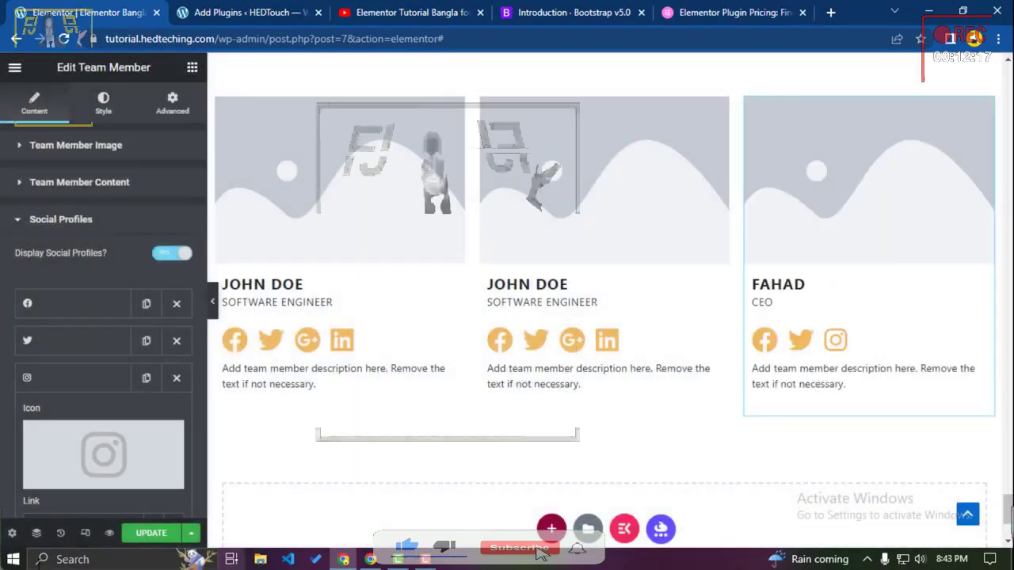
# Step: Add a fourth social profile to the third team member, using the square LinkedIn icon found by filtering for "link"
pyautogui.click(61, 384)
pyautogui.click(109, 414)
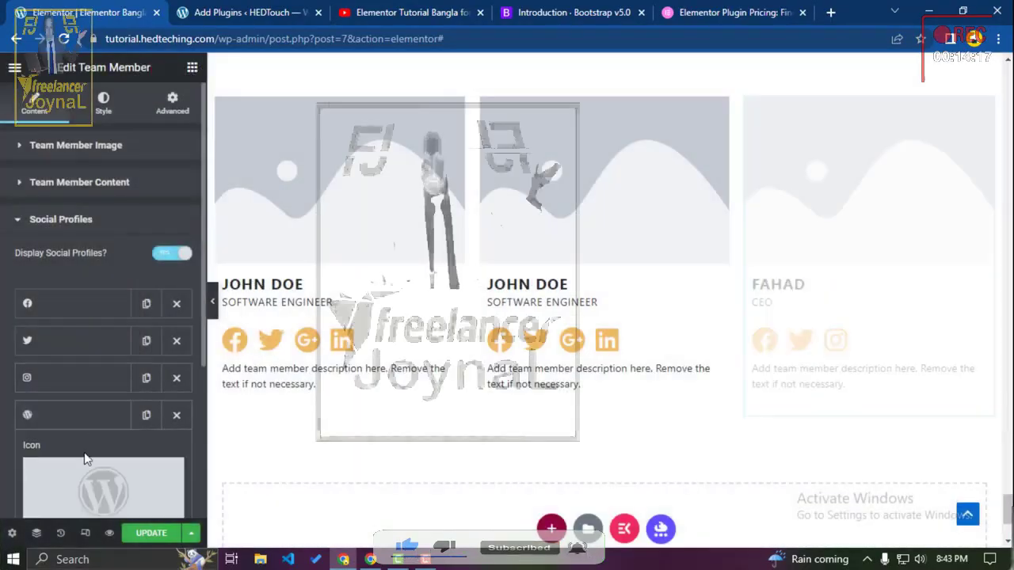
pyautogui.click(84, 498)
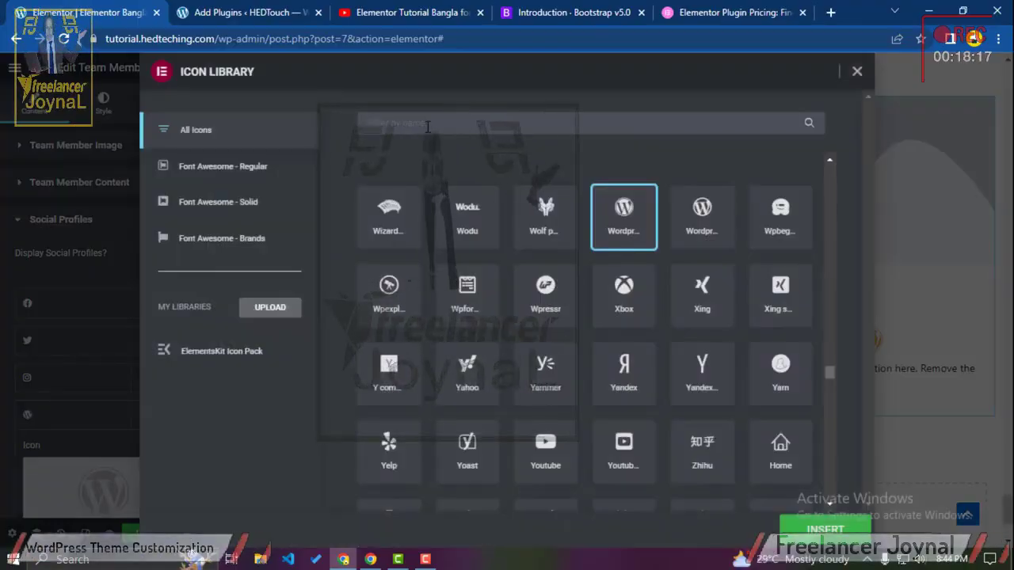
pyautogui.write('li')
pyautogui.press('BackSpace')
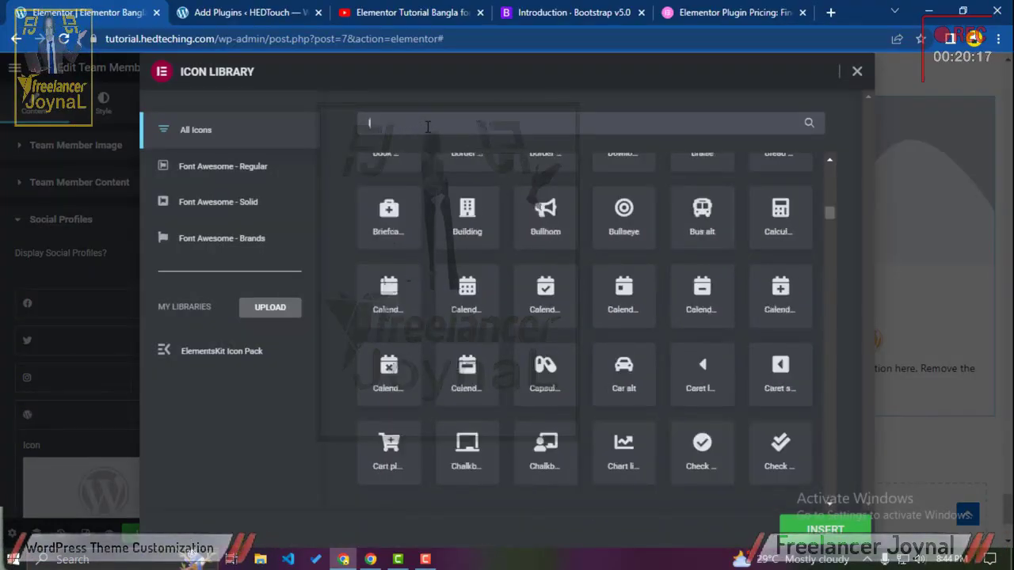
pyautogui.write('ink')
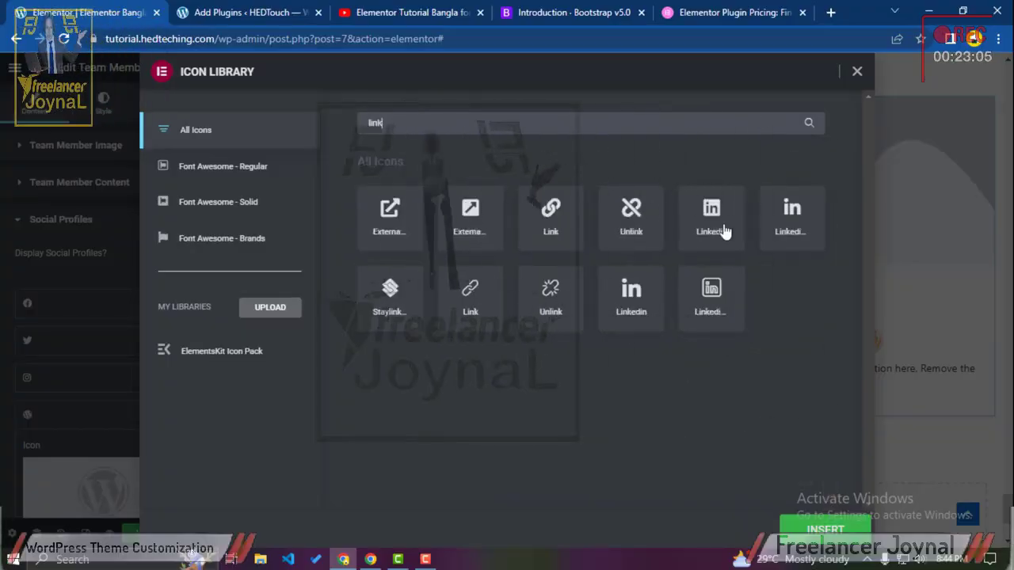
pyautogui.click(712, 221)
pyautogui.click(816, 532)
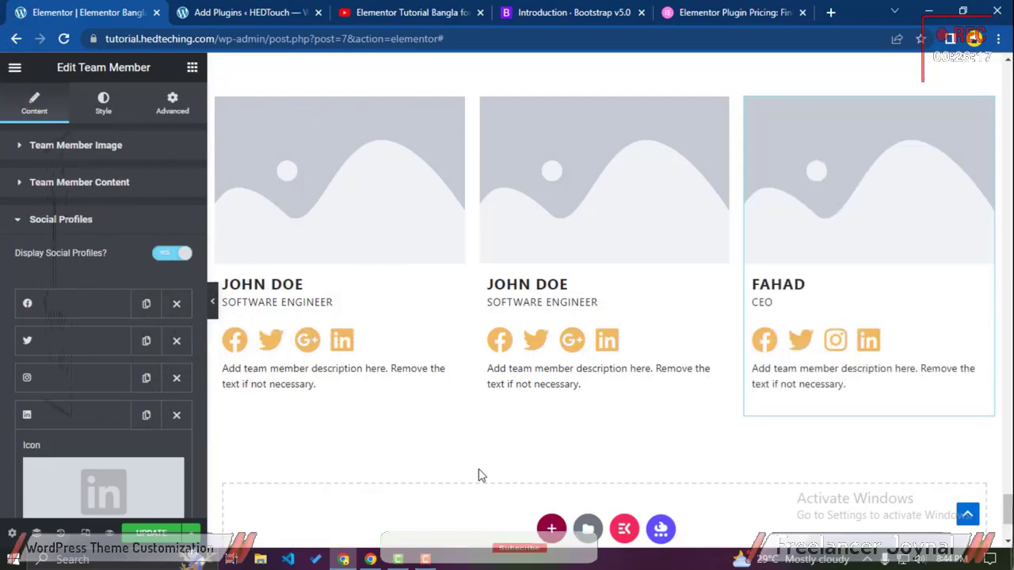
# Step: Add a new three-column section below the team member cards
pyautogui.scroll(-2, 471, 473)
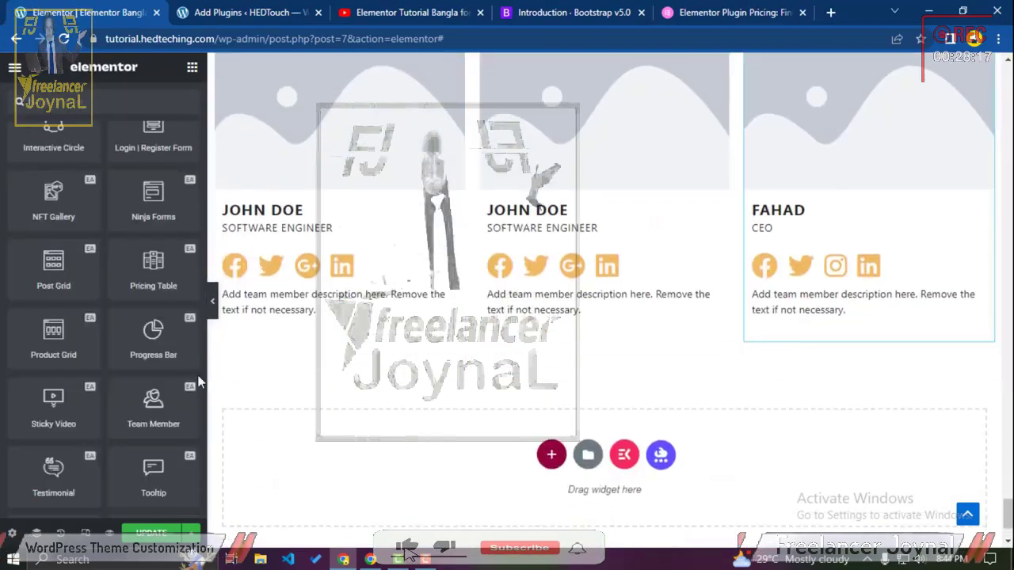
pyautogui.moveTo(53, 469); pyautogui.dragTo(97, 473)
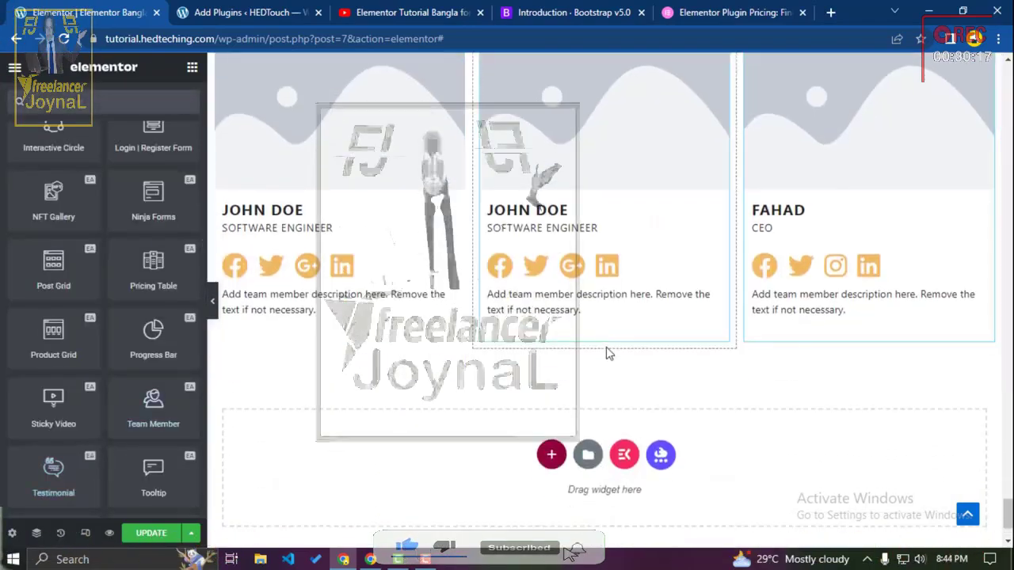
pyautogui.click(552, 454)
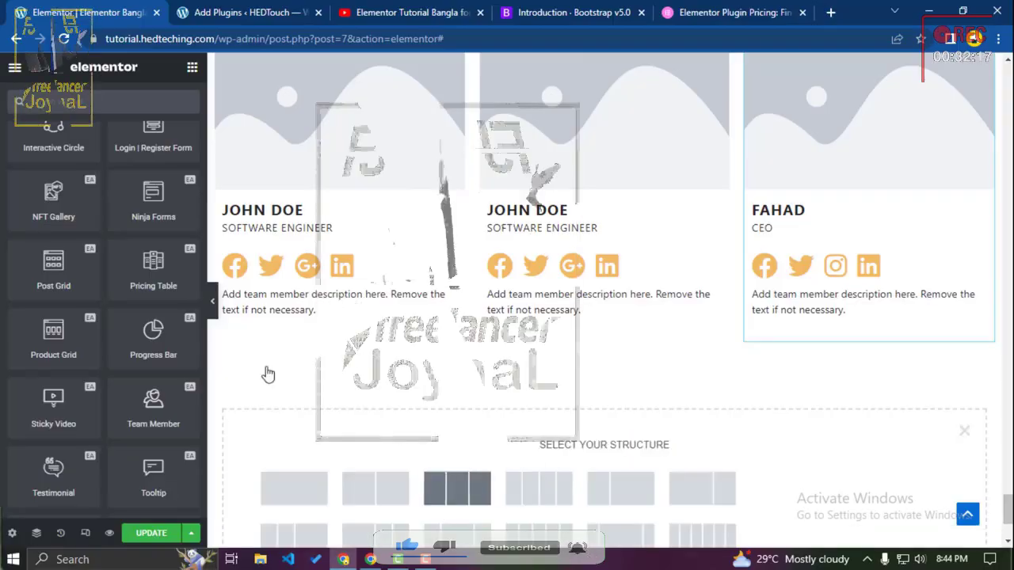
pyautogui.click(446, 496)
pyautogui.scroll(-15, 122, 387)
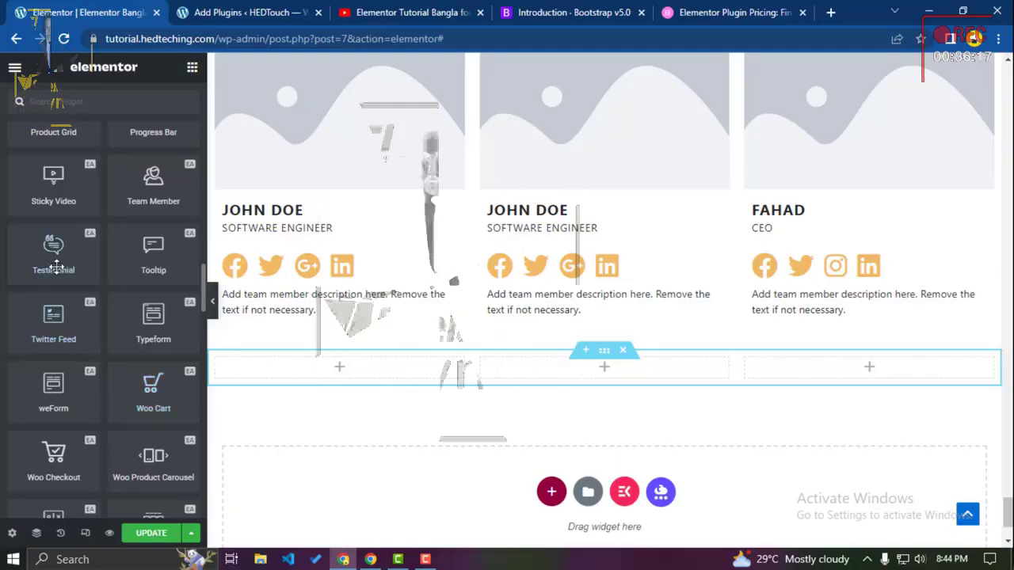
# Step: Add a Testimonial widget to the first column of the new section and open its content settings
pyautogui.moveTo(53, 253); pyautogui.dragTo(281, 394)
pyautogui.moveTo(49, 247); pyautogui.dragTo(303, 374)
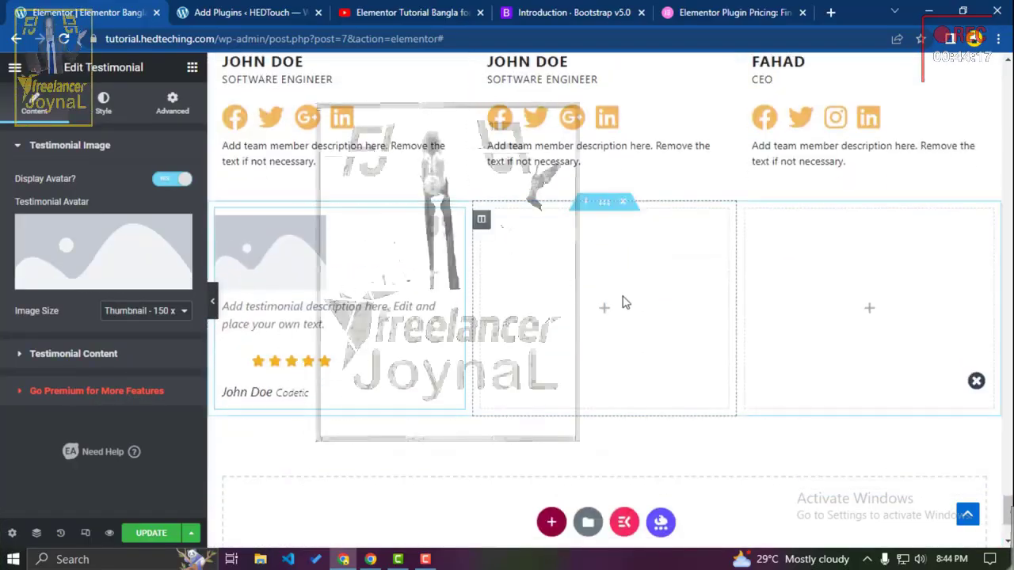
pyautogui.moveTo(168, 266)
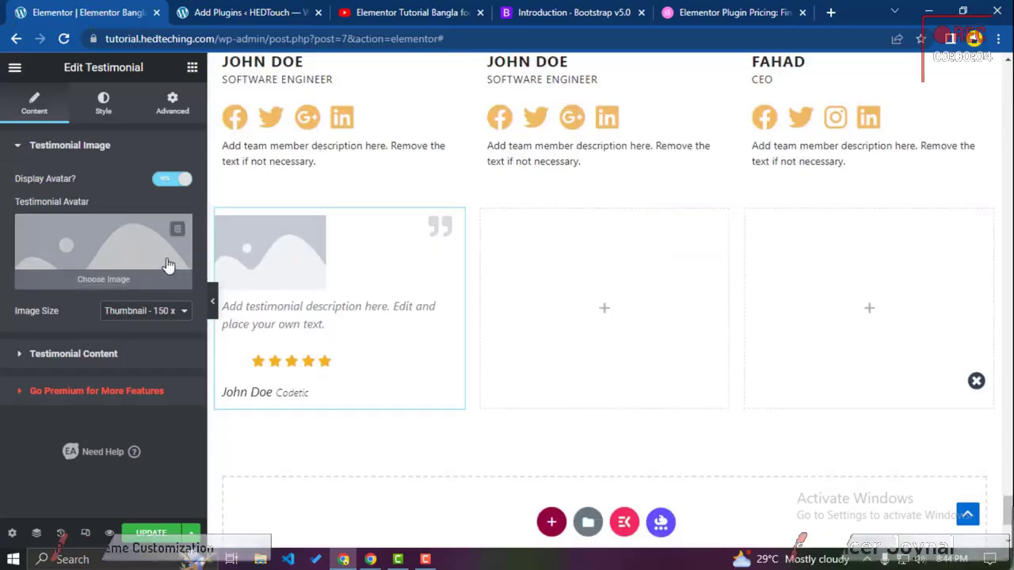
pyautogui.click(74, 365)
pyautogui.moveTo(79, 427); pyautogui.dragTo(95, 402)
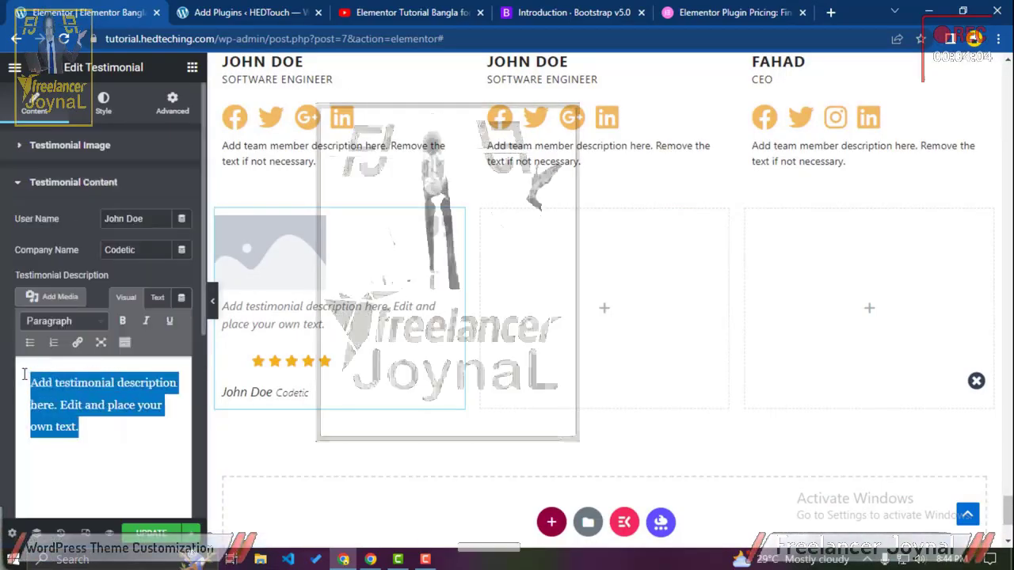
pyautogui.tripleClick(159, 222)
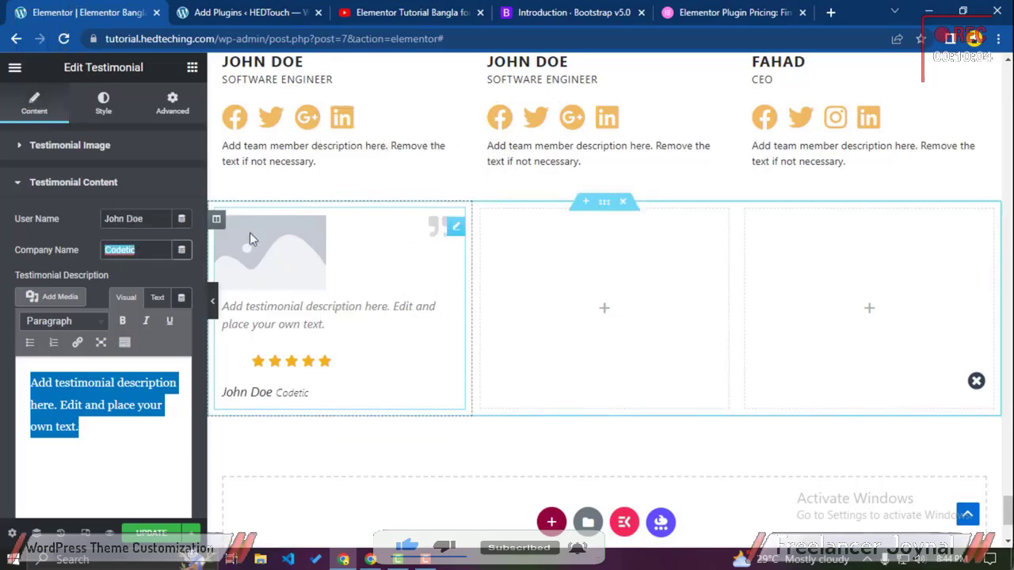
pyautogui.scroll(-2, 305, 274)
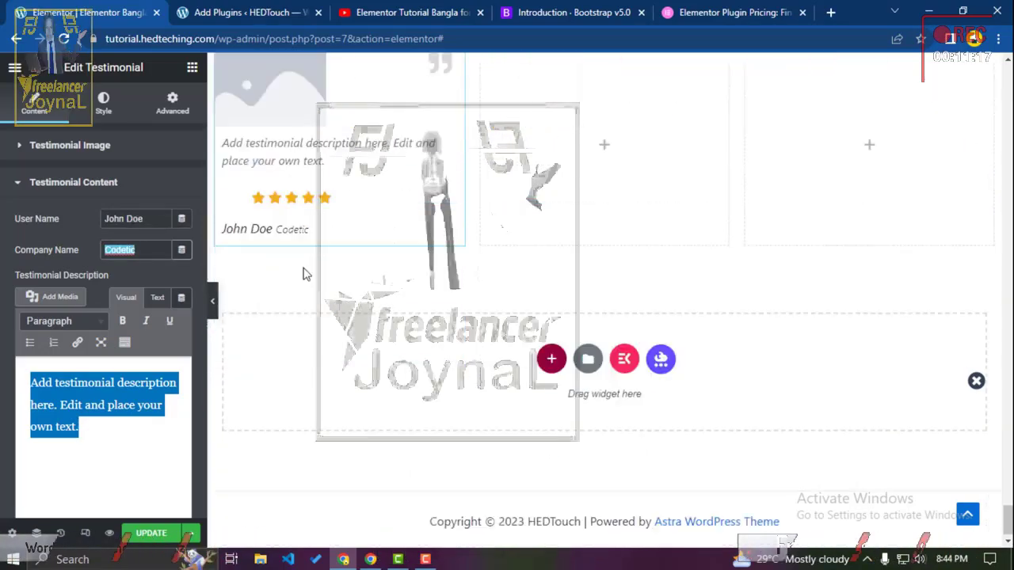
# Step: Look through the Essential Addons widgets in the widget list and collapse that category
pyautogui.click(193, 69)
pyautogui.scroll(-10, 122, 340)
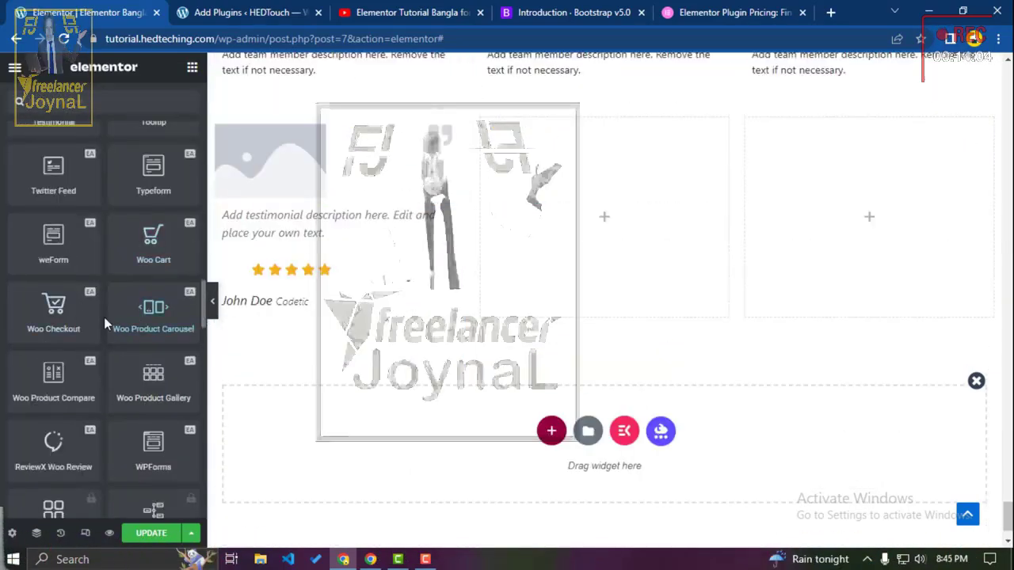
pyautogui.scroll(-1, 143, 337)
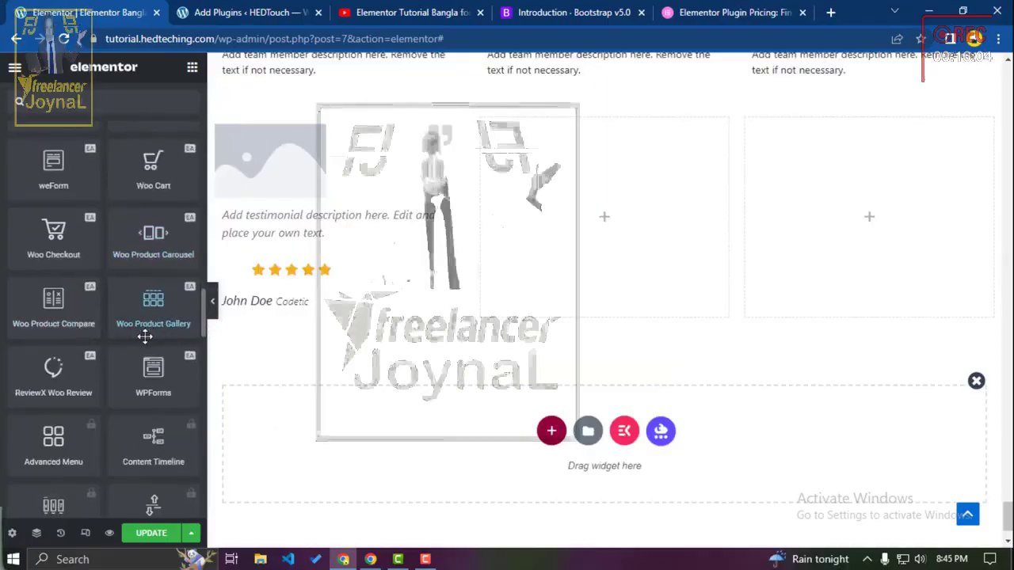
pyautogui.scroll(-3, 145, 345)
pyautogui.scroll(-4, 145, 345)
pyautogui.scroll(15, 144, 341)
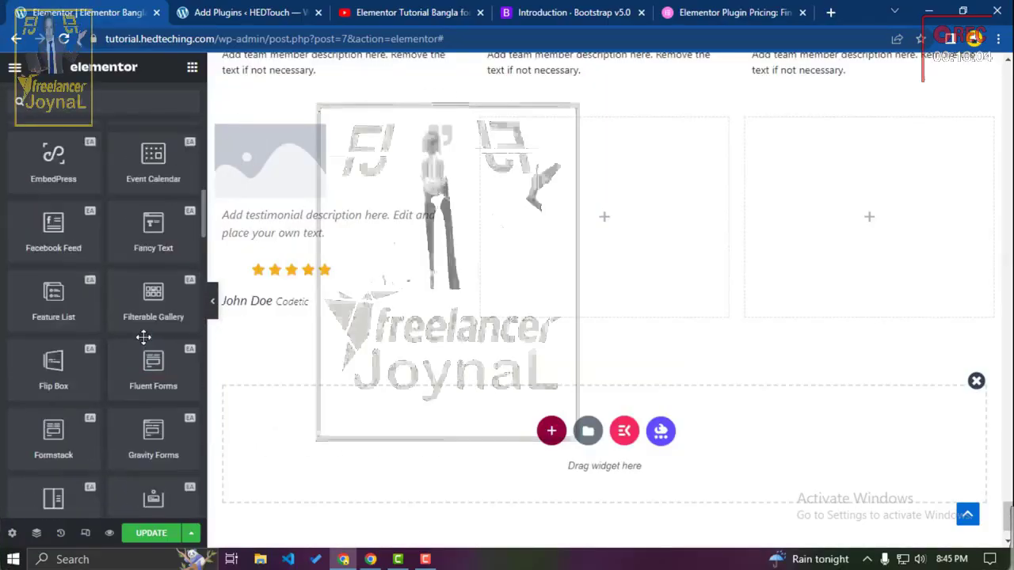
pyautogui.scroll(6, 143, 339)
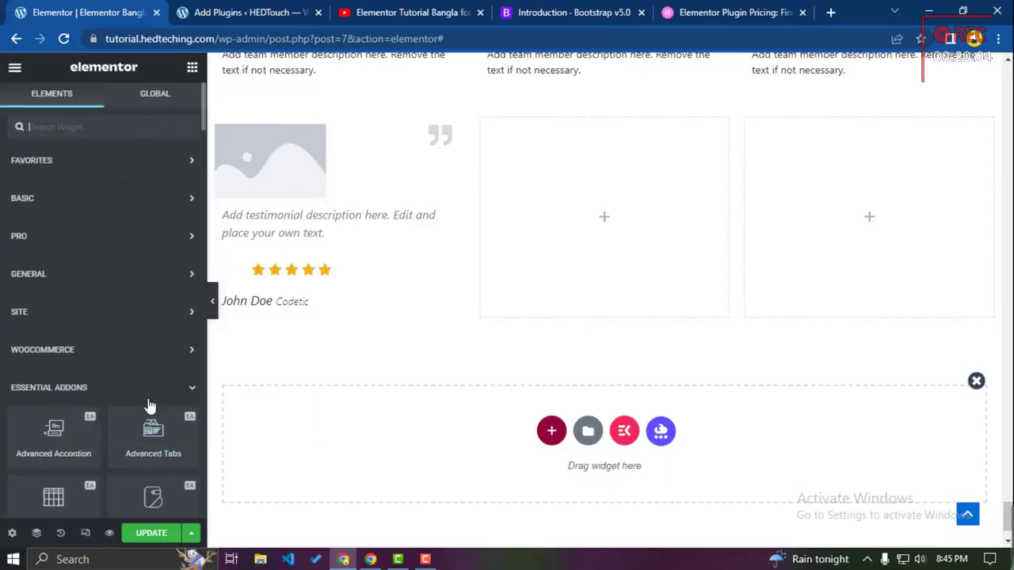
pyautogui.click(146, 396)
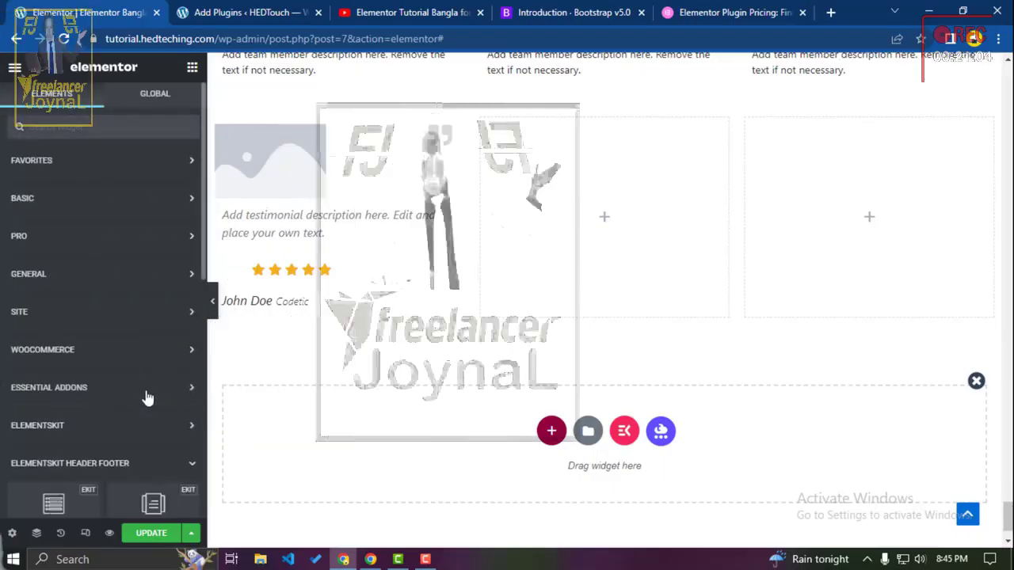
# Step: Open the ElementsKit template library and preview the Header - Section 1 template, returning to the sections list
pyautogui.click(624, 434)
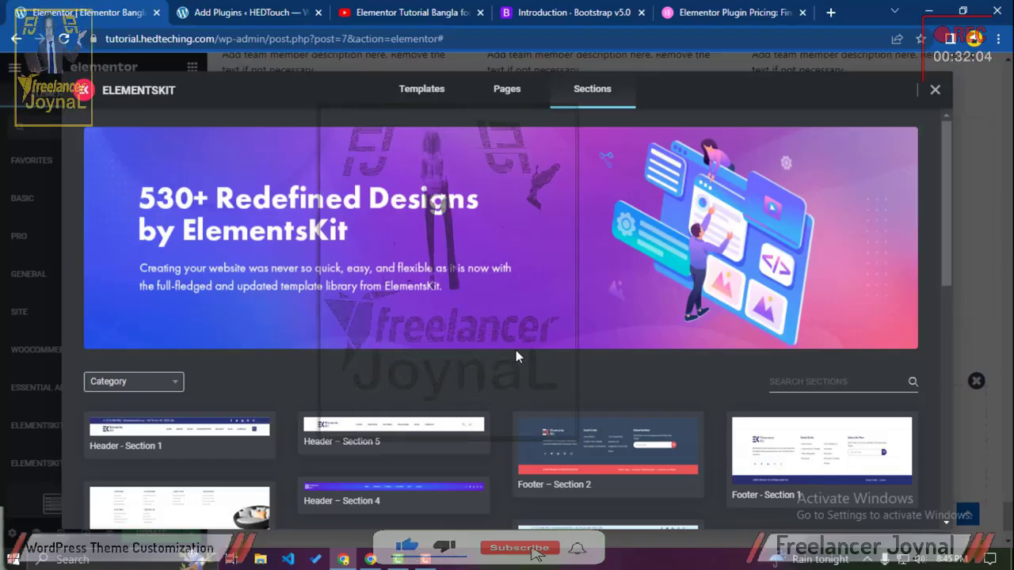
pyautogui.scroll(-4, 516, 351)
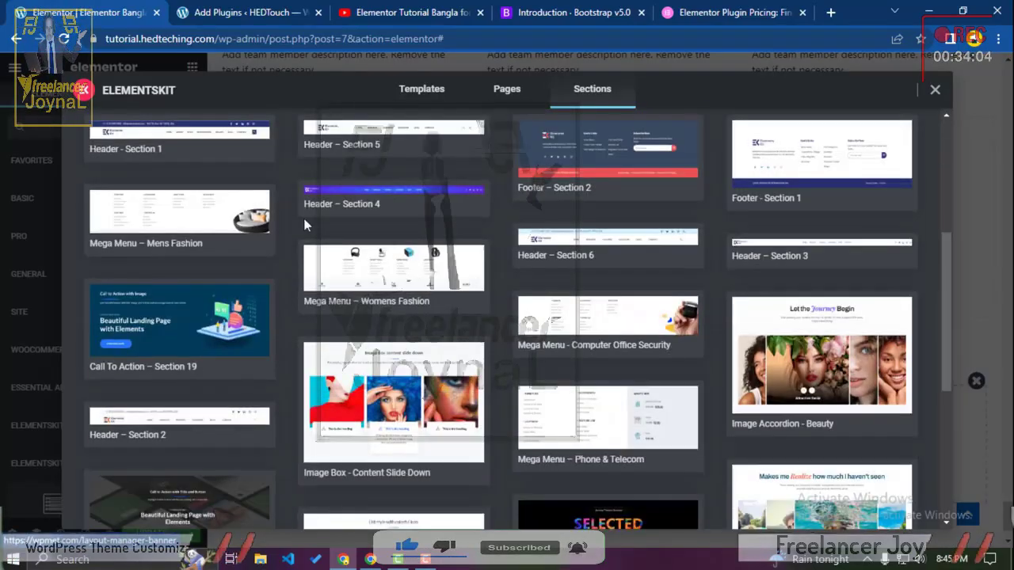
pyautogui.scroll(1, 202, 188)
pyautogui.click(177, 208)
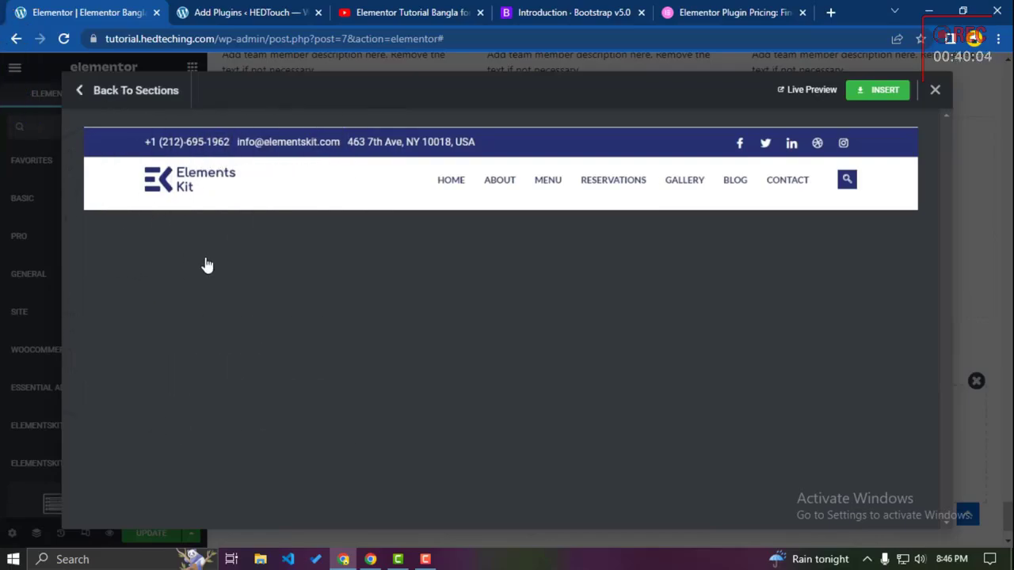
pyautogui.click(124, 92)
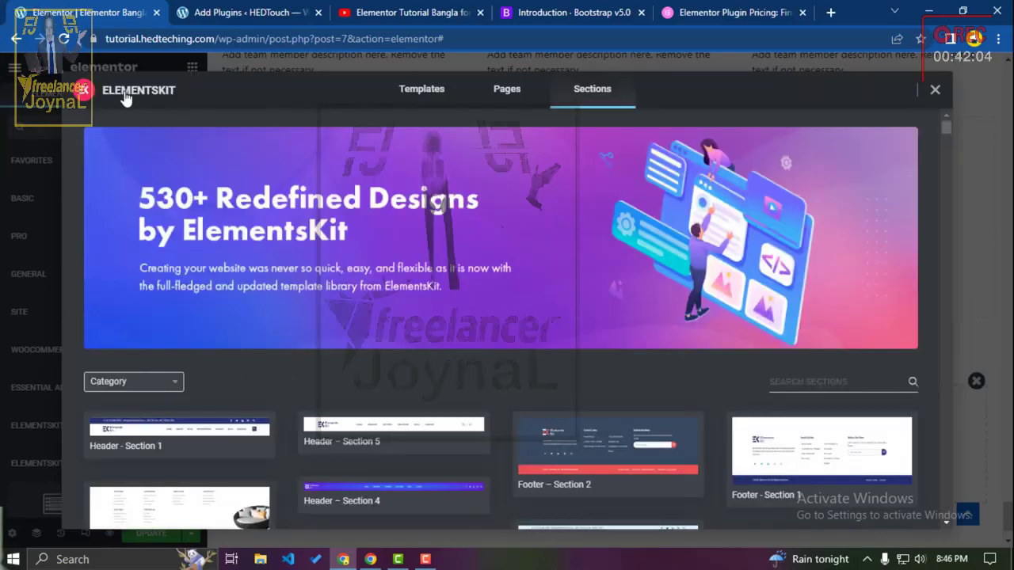
# Step: Preview the Footer – Section 2 template and look through the rest of the ready-made ElementsKit sections
pyautogui.scroll(-3, 229, 327)
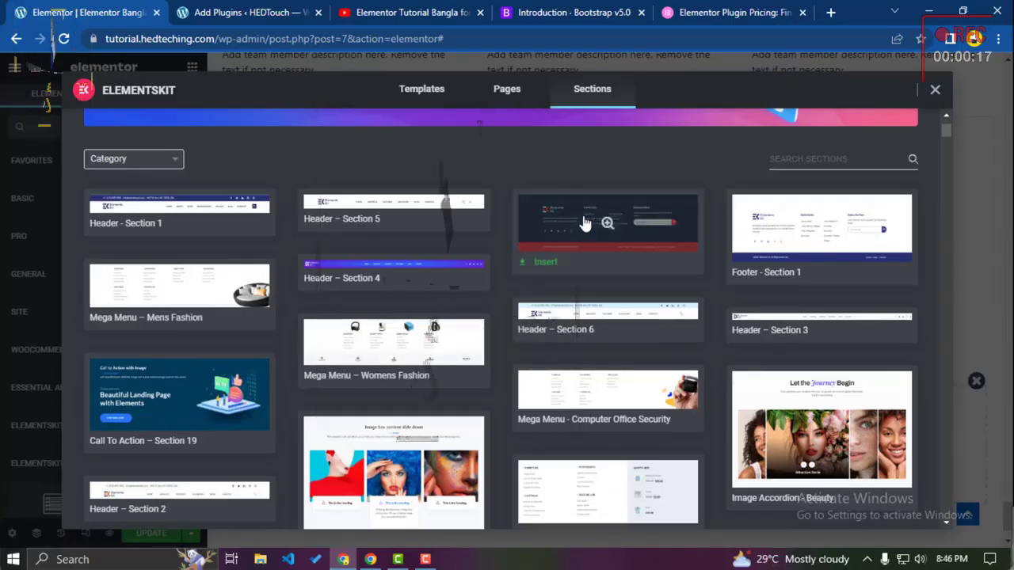
pyautogui.click(599, 224)
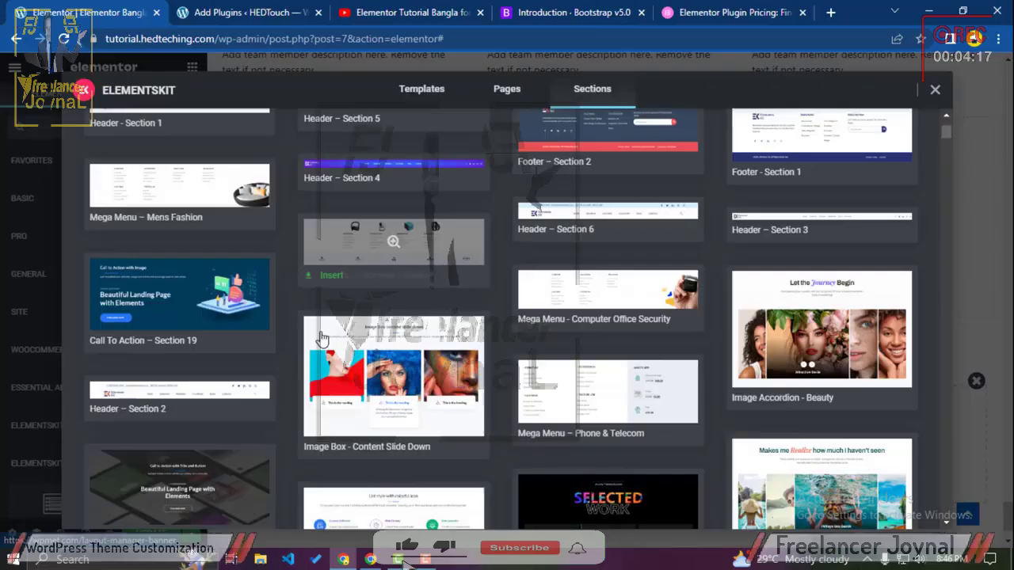
pyautogui.scroll(-3, 219, 222)
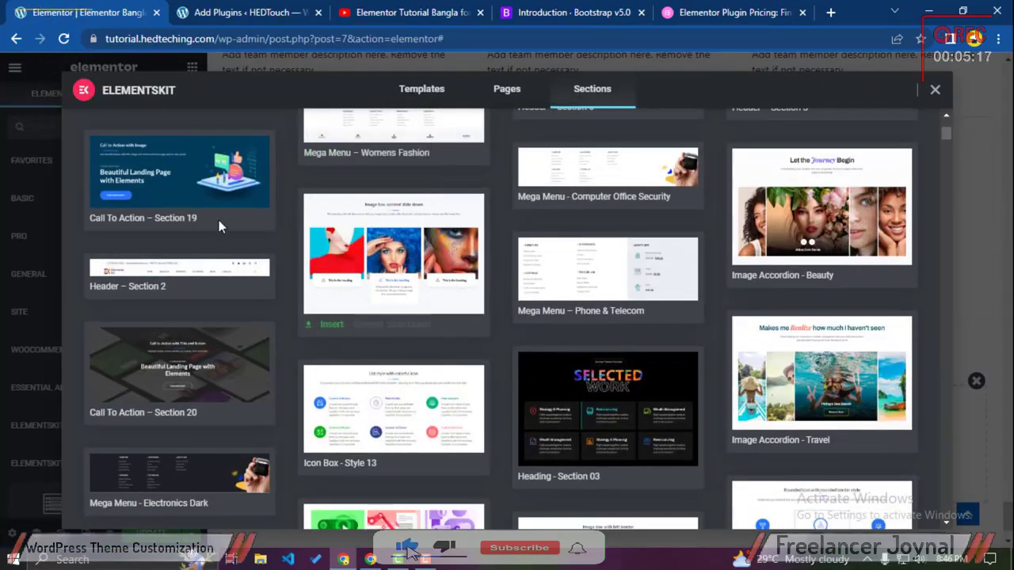
pyautogui.scroll(-15, 317, 358)
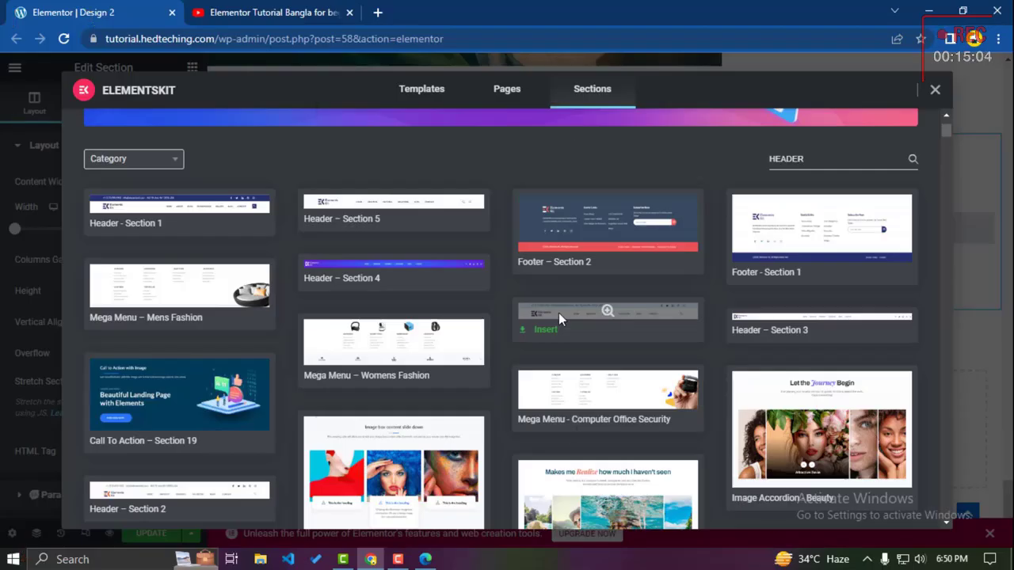
# Step: Browse the full-page templates in the ElementsKit library and close the library
pyautogui.click(509, 92)
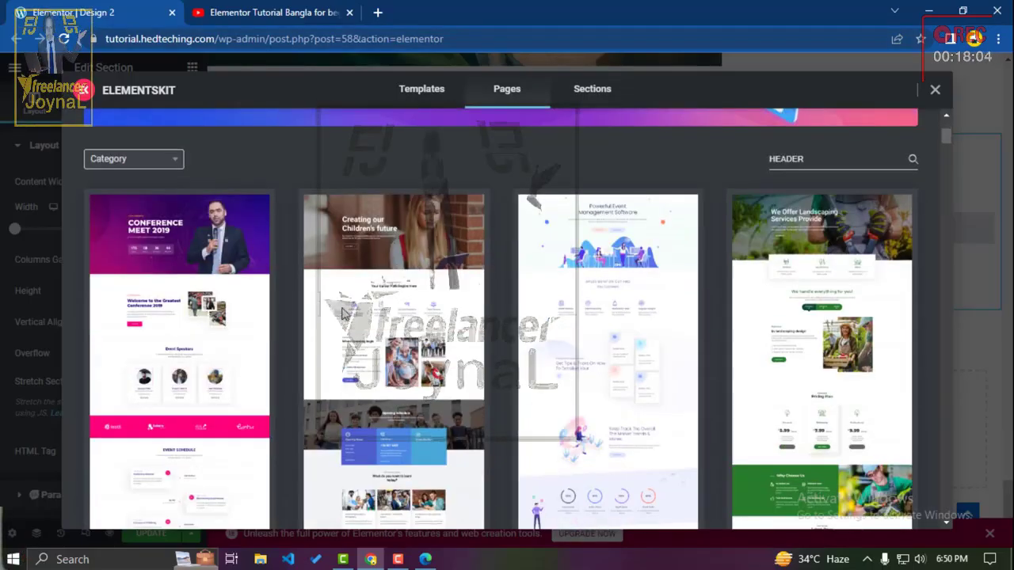
pyautogui.scroll(-5, 342, 313)
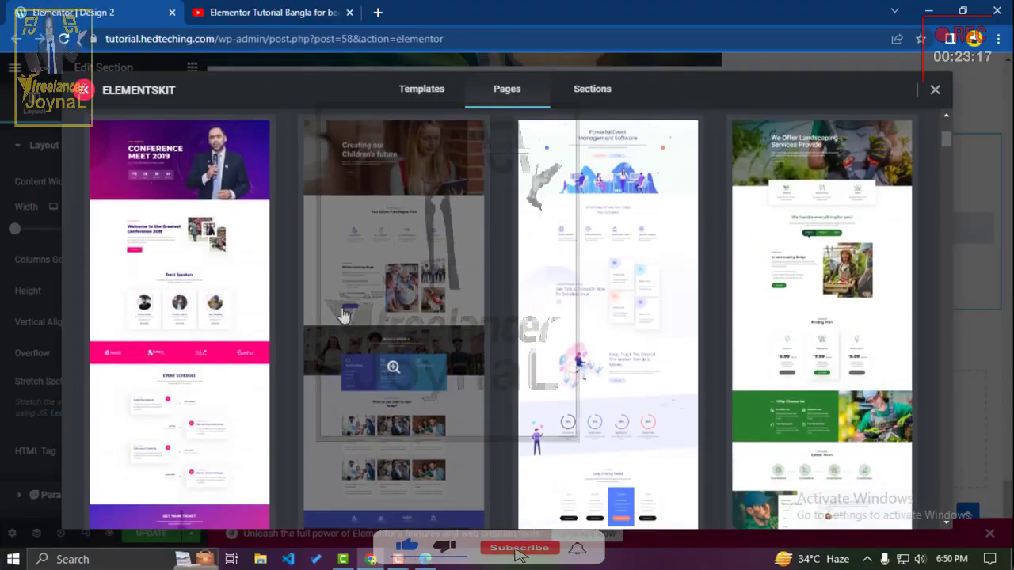
pyautogui.scroll(-10, 342, 314)
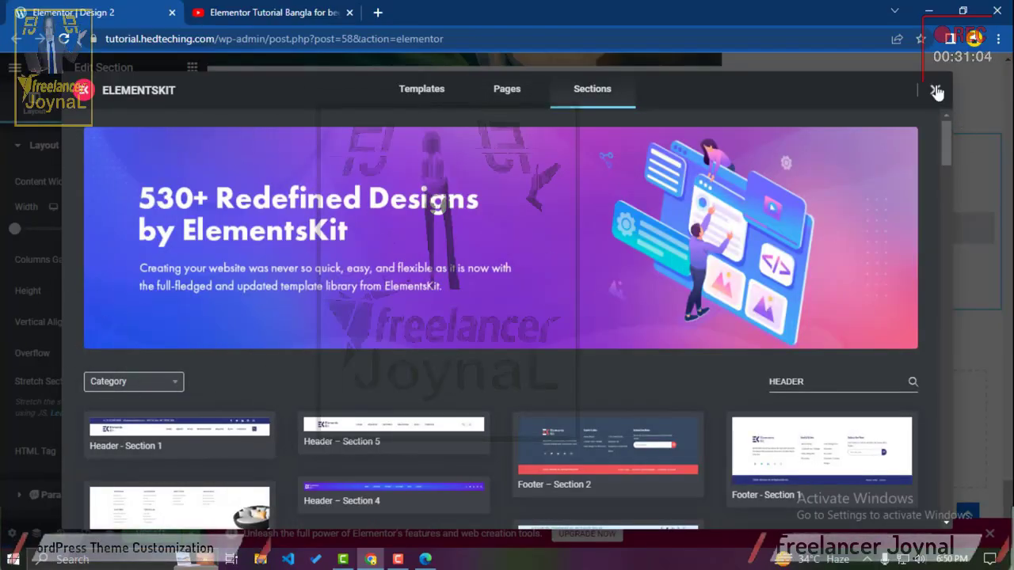
pyautogui.click(935, 90)
# Step: Open the page settings of Design 2, review the design from end to end, and check the page layout options
pyautogui.click(12, 535)
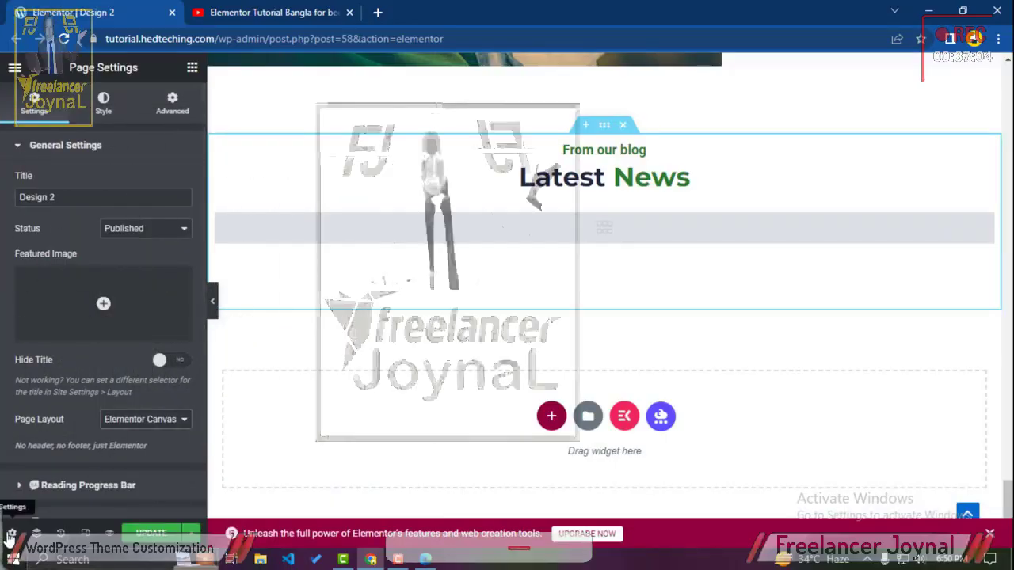
pyautogui.scroll(4, 273, 463)
pyautogui.scroll(-10, 280, 451)
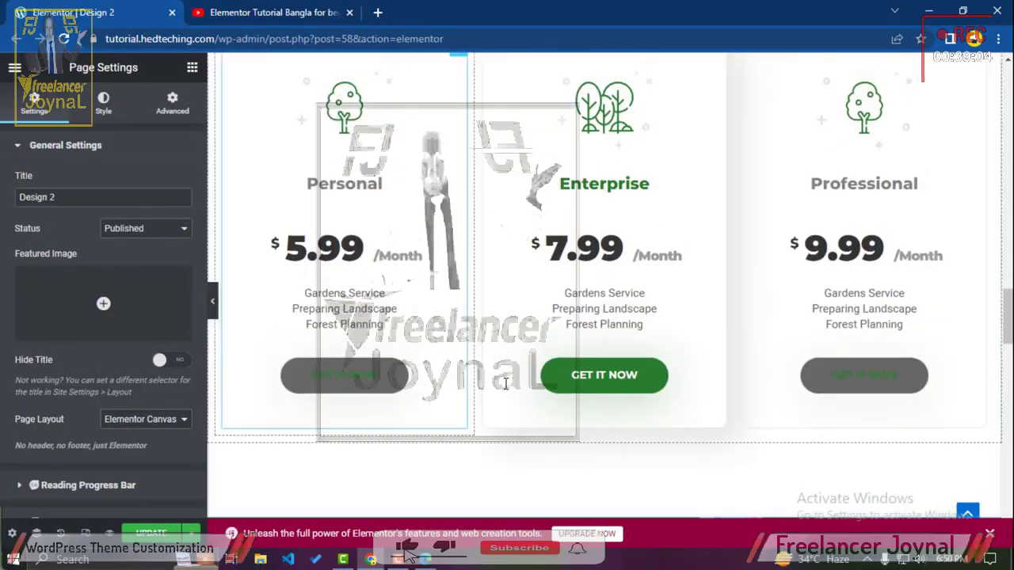
pyautogui.scroll(20, 982, 308)
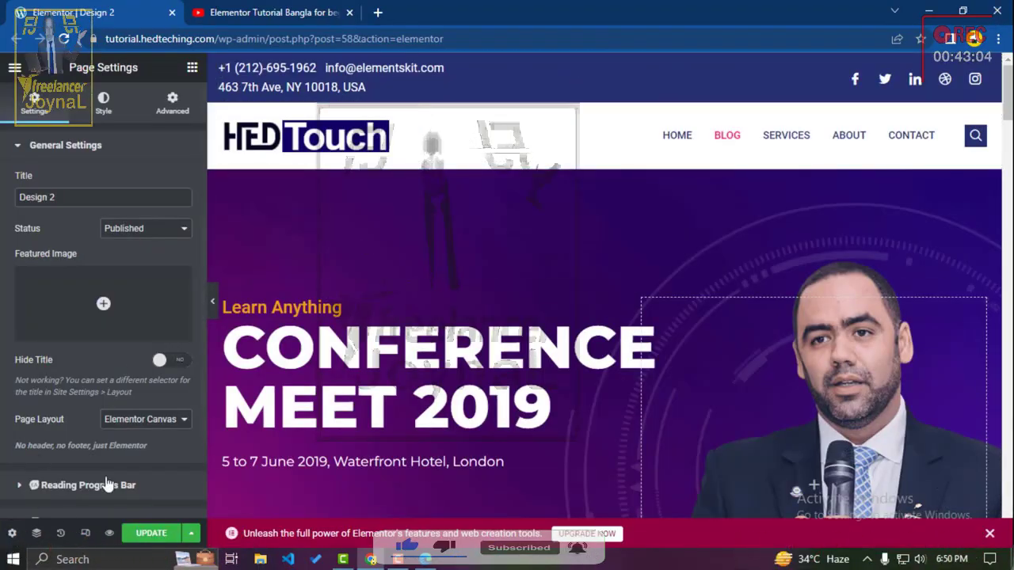
pyautogui.click(147, 421)
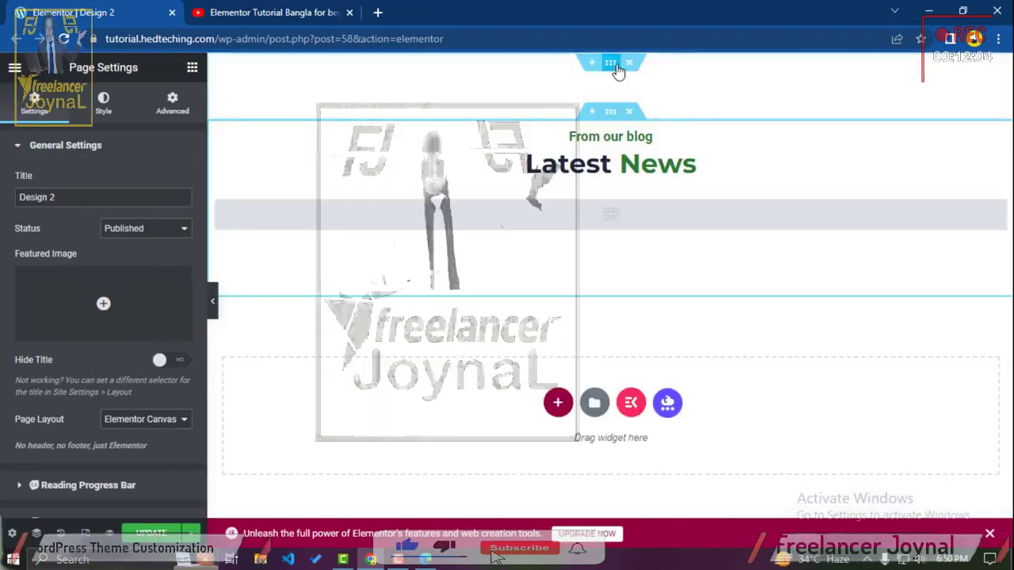
# Step: Delete the remaining sections from the page, including the Latest News section
pyautogui.click(617, 66)
pyautogui.click(630, 67)
pyautogui.click(632, 68)
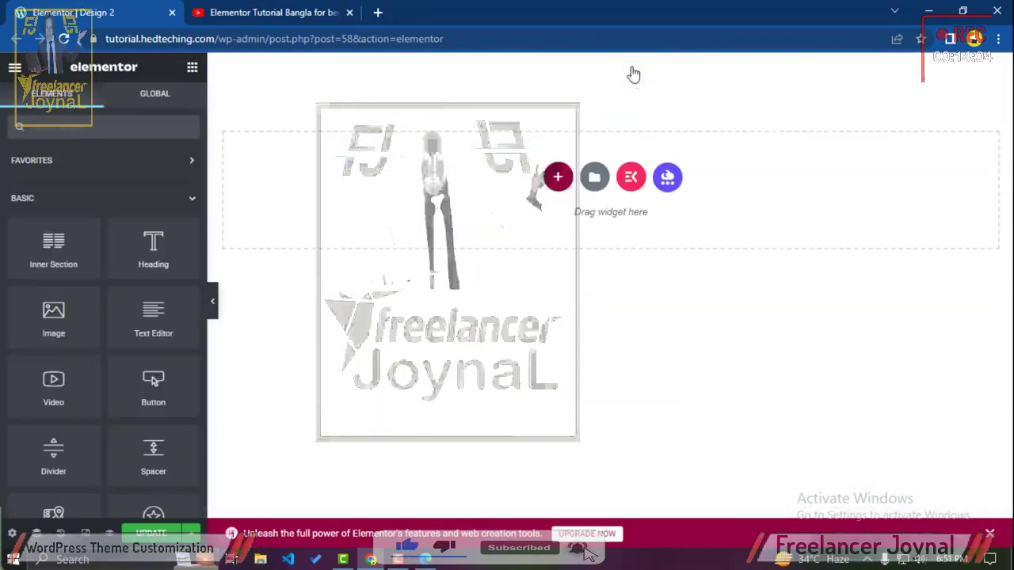
# Step: Filter the ElementsKit section library by "HEADER" and insert Header - Section 1 into the empty page
pyautogui.click(635, 176)
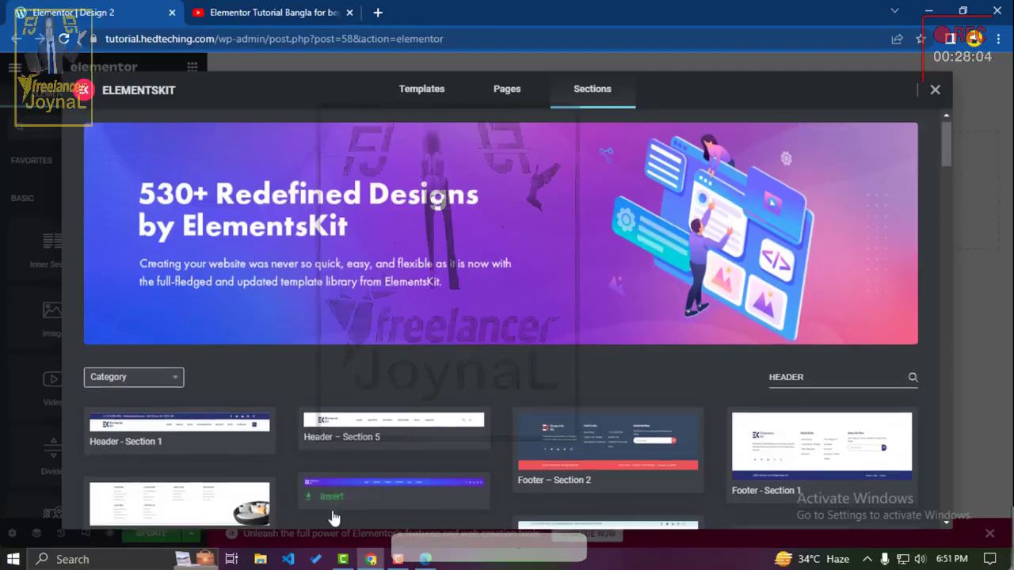
pyautogui.scroll(-1, 336, 515)
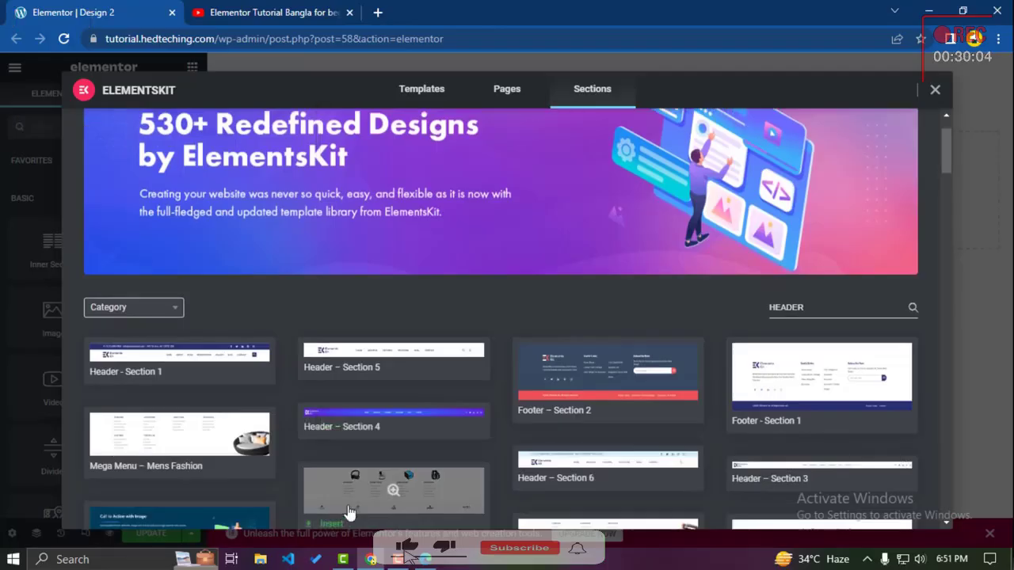
pyautogui.scroll(-3, 466, 291)
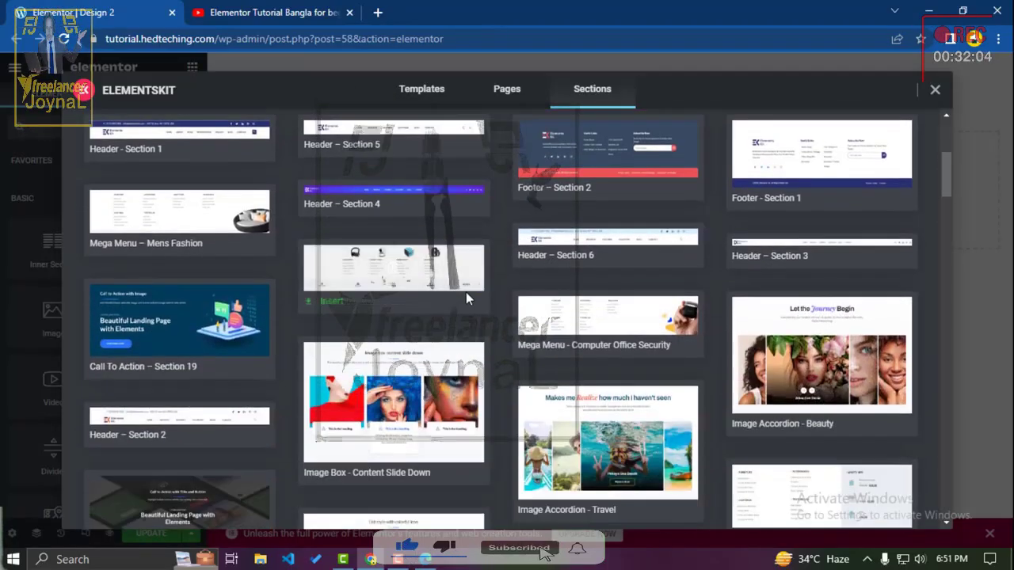
pyautogui.scroll(4, 466, 294)
pyautogui.scroll(-1, 466, 295)
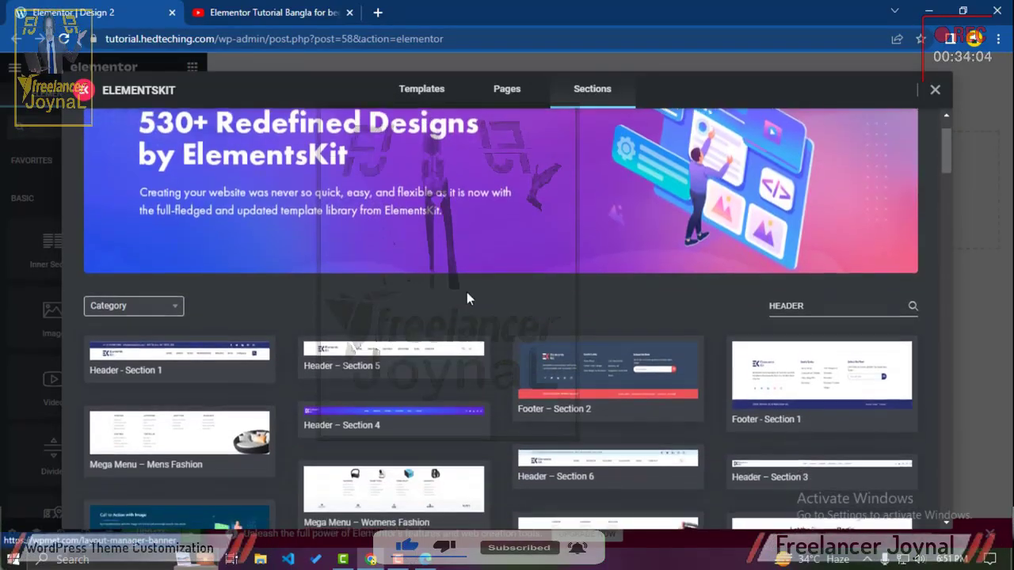
pyautogui.scroll(-1, 466, 298)
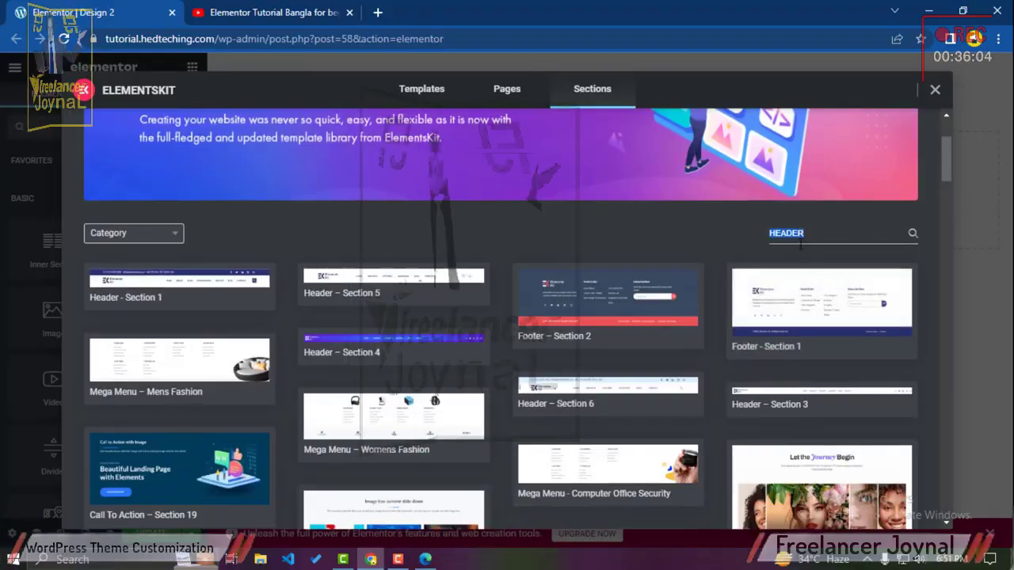
pyautogui.press('BackSpace')
pyautogui.write('HEADER')
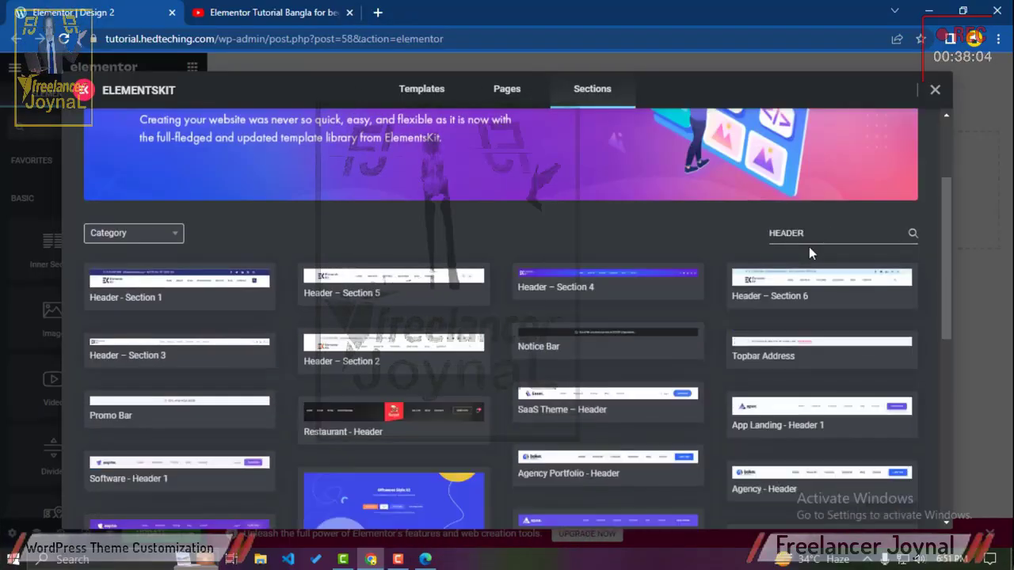
pyautogui.moveTo(622, 280)
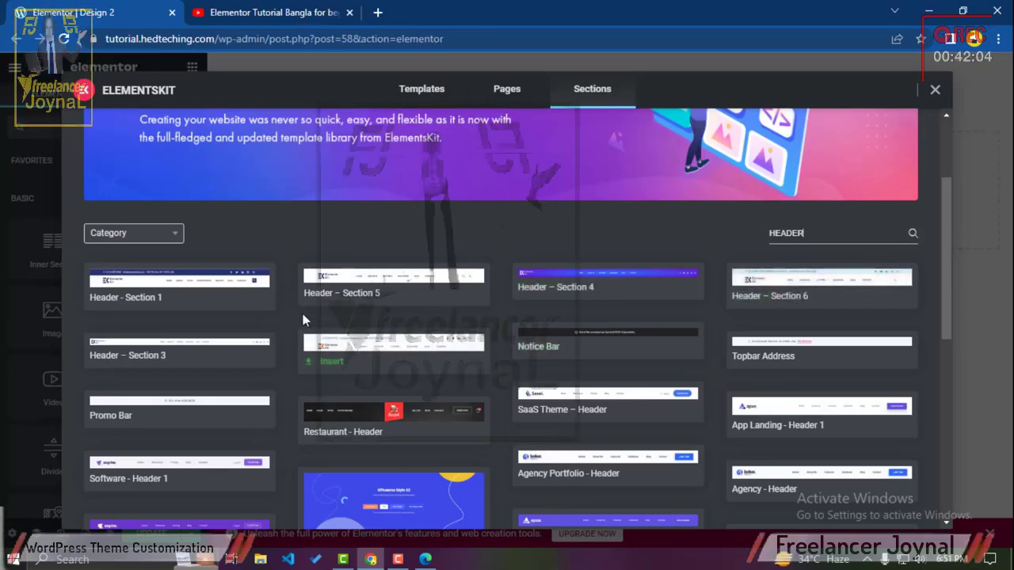
pyautogui.click(103, 298)
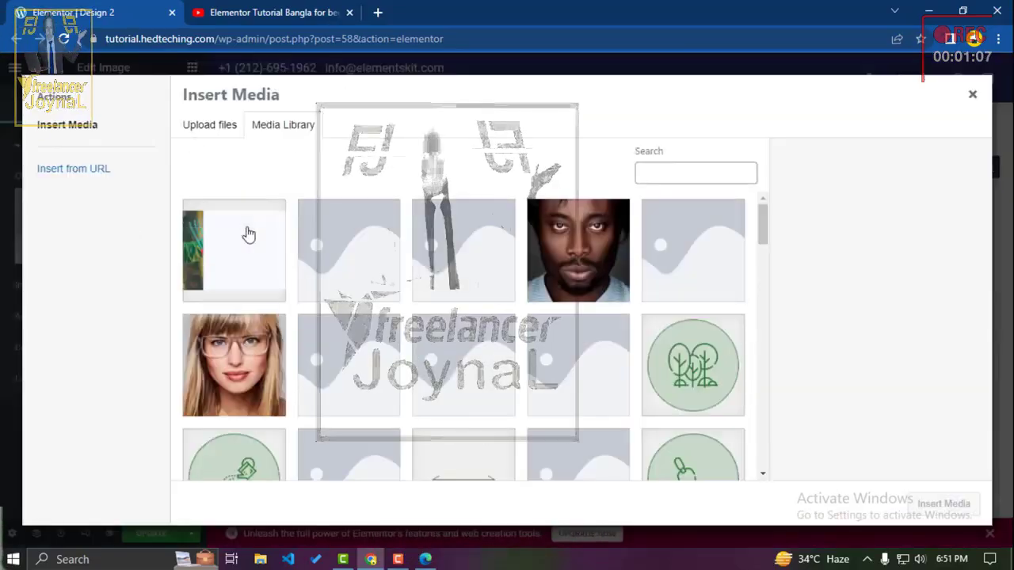
# Step: Replace the header's logo image with logo.jpg from the media library and set the header's navigation menu to "main"
pyautogui.click(246, 233)
pyautogui.click(240, 238)
pyautogui.scroll(-20, 315, 315)
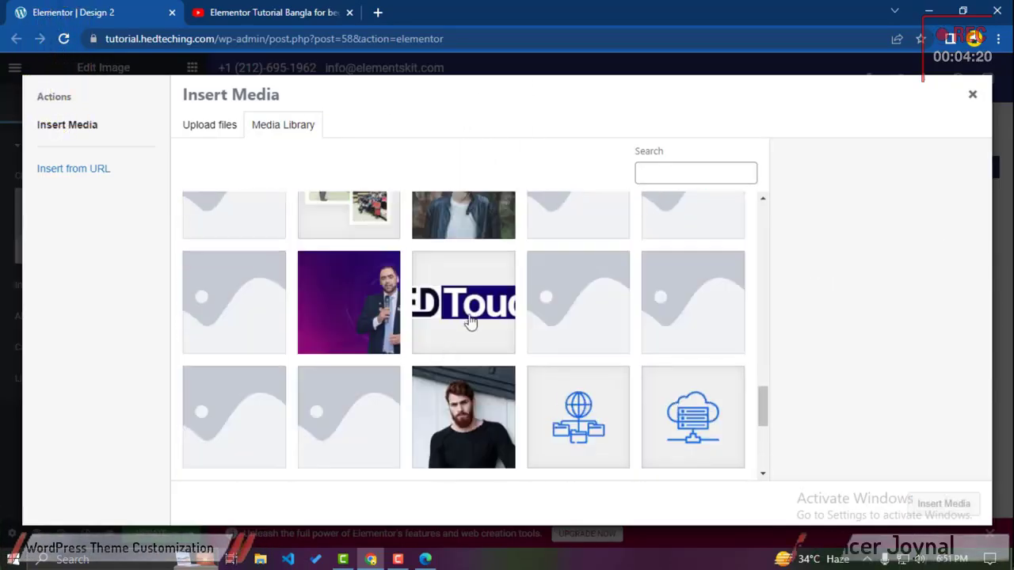
pyautogui.click(479, 321)
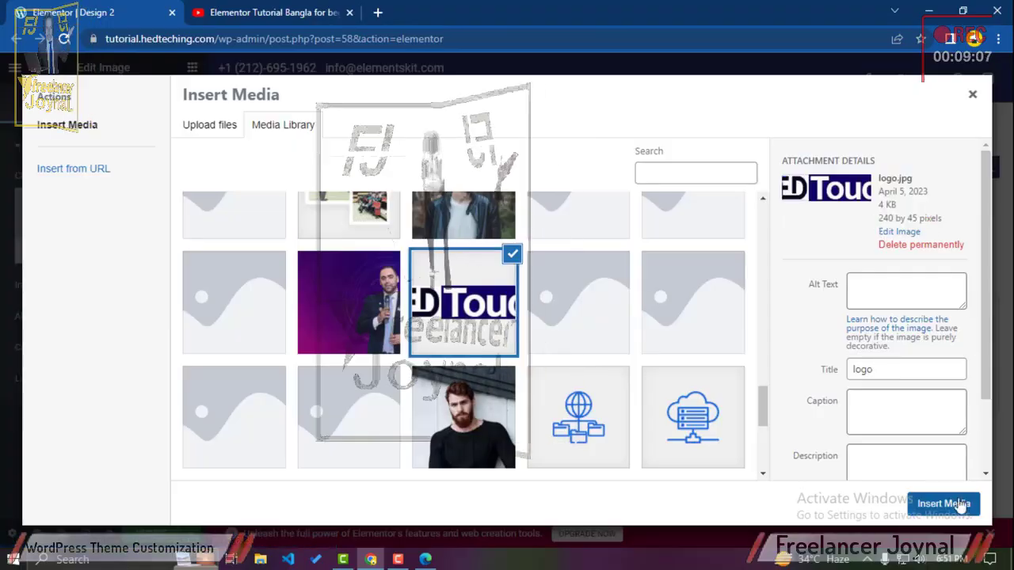
pyautogui.click(955, 505)
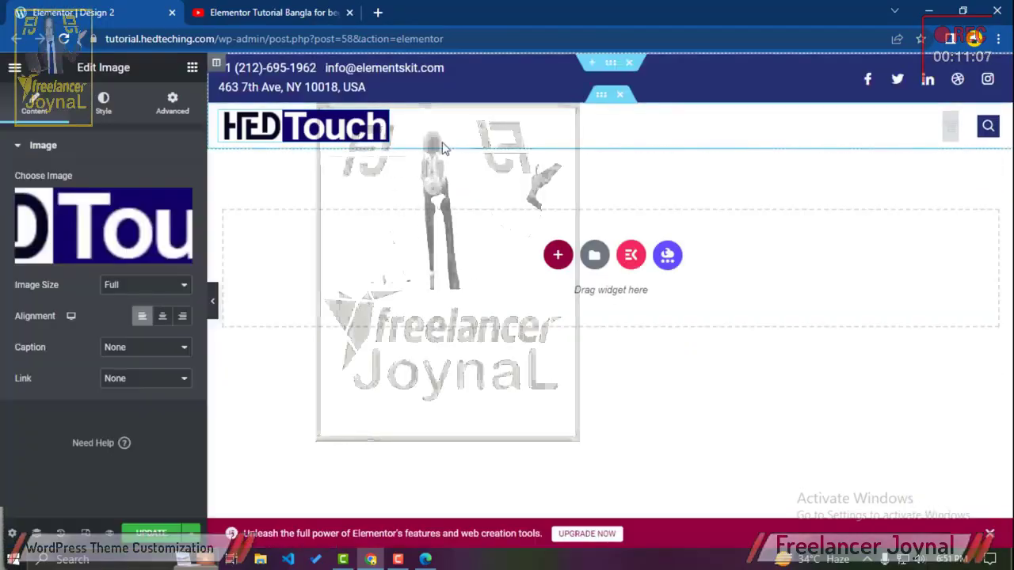
pyautogui.click(950, 122)
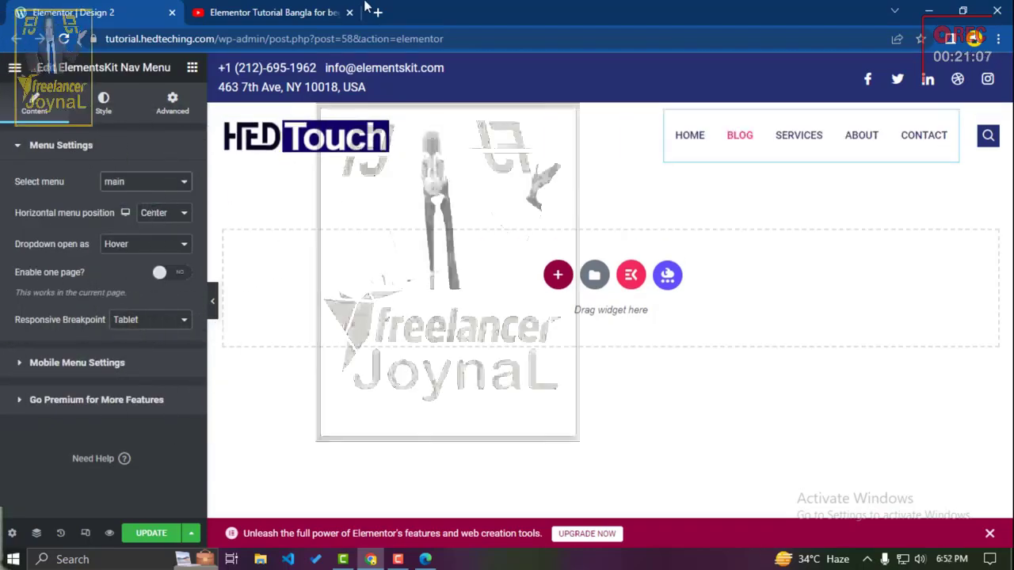
# Step: Open tutorial.hedteching.com in a new browser tab and look over the Elementor tutorial's YouTube page
pyautogui.click(374, 11)
pyautogui.write('TUT')
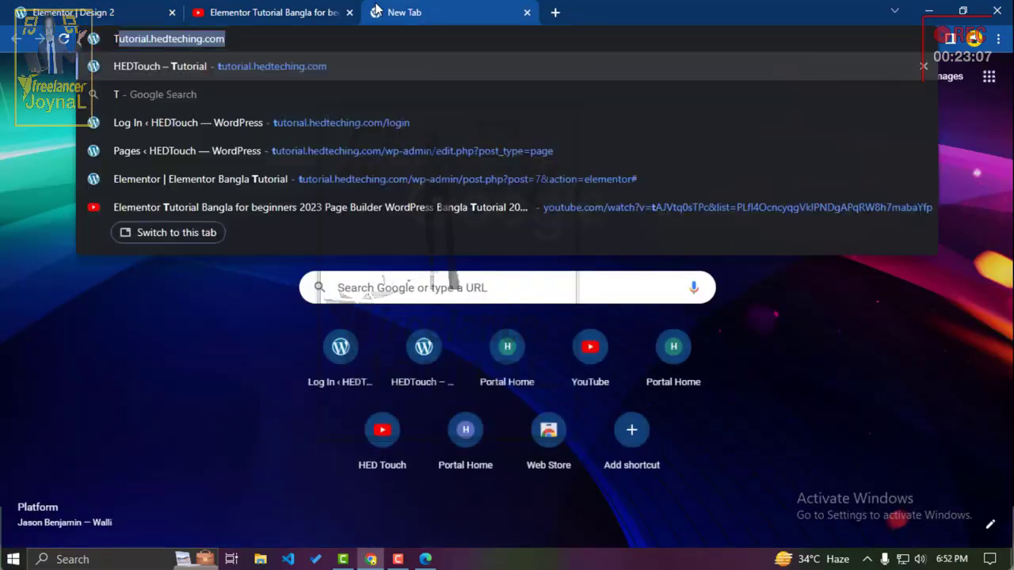
pyautogui.press('Return')
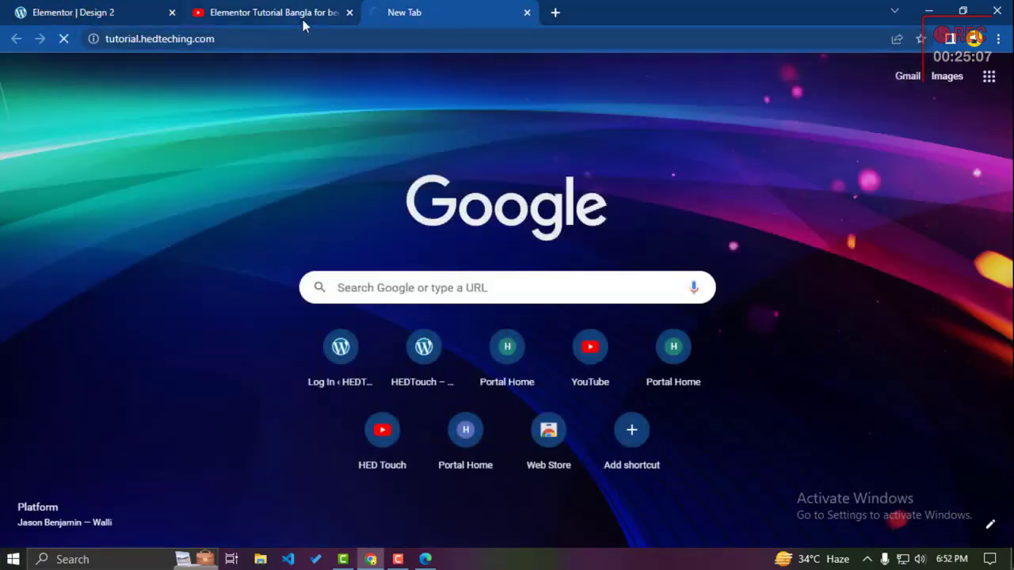
pyautogui.click(305, 13)
pyautogui.scroll(-8, 603, 260)
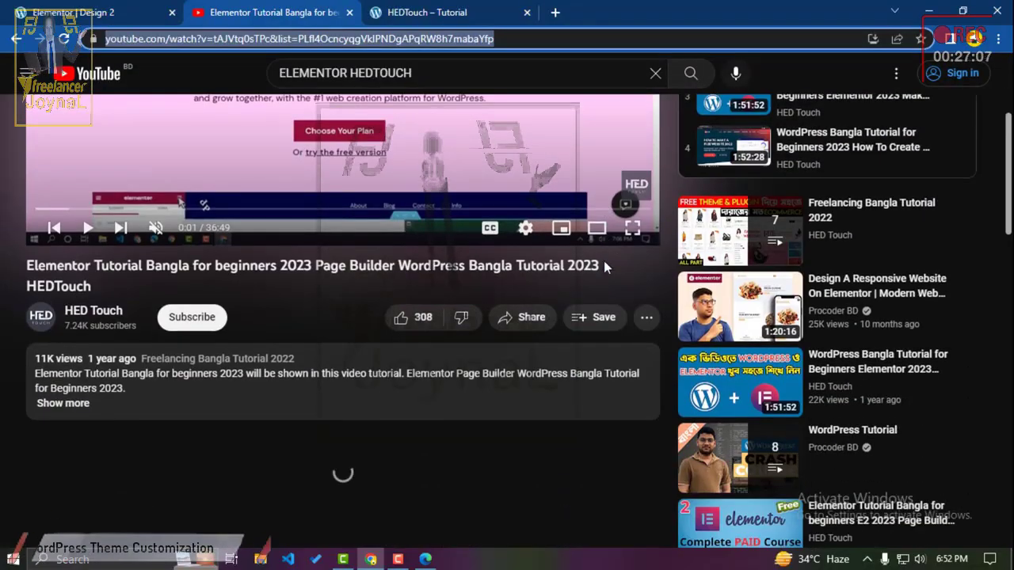
pyautogui.scroll(8, 600, 257)
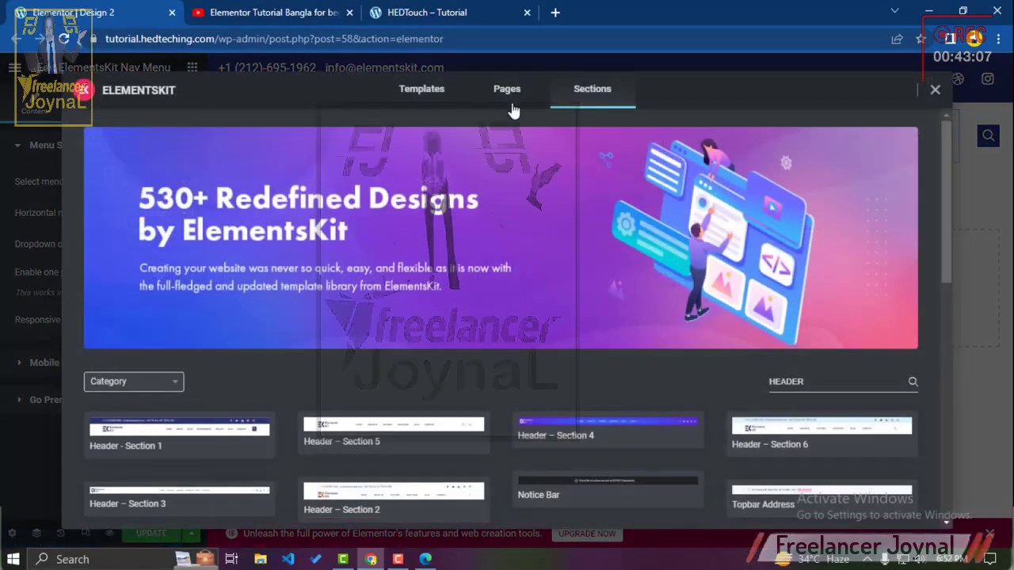
# Step: Look through the full-page templates in the ElementsKit library and close the library
pyautogui.click(512, 107)
pyautogui.scroll(-5, 523, 317)
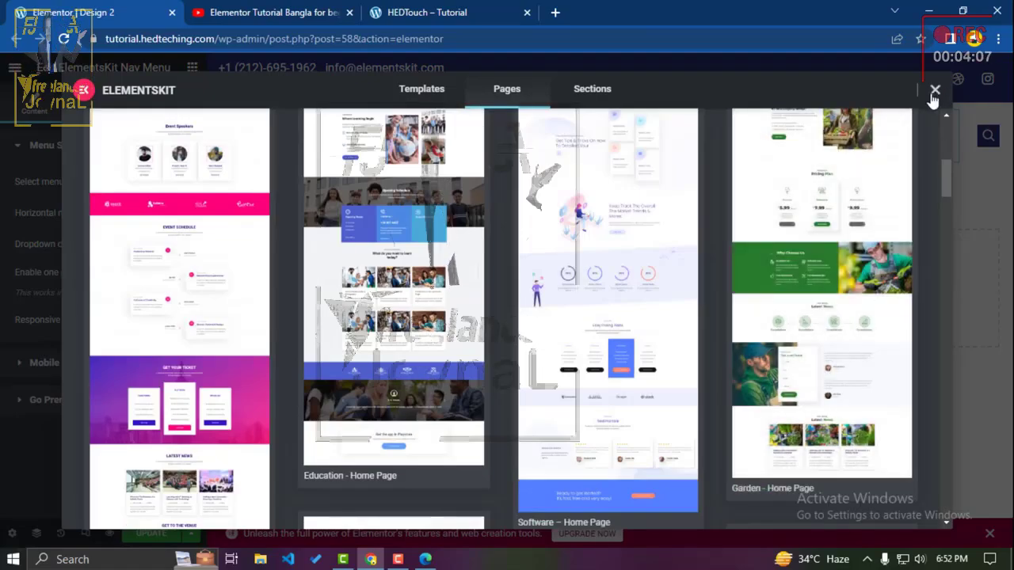
pyautogui.click(934, 89)
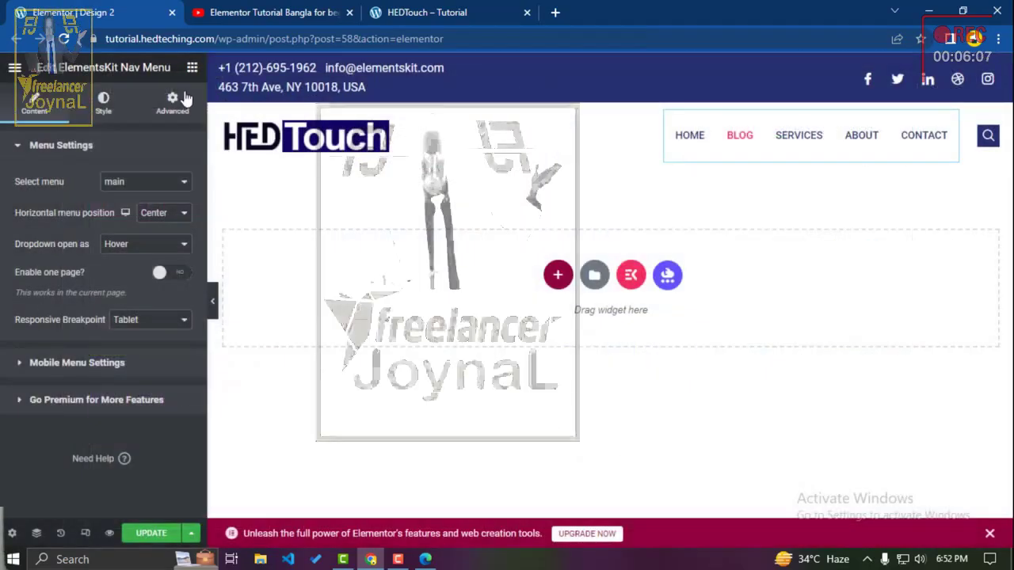
# Step: Browse the Basic, Pro and General widgets in the Elementor widget list and collapse the Pro category
pyautogui.click(190, 69)
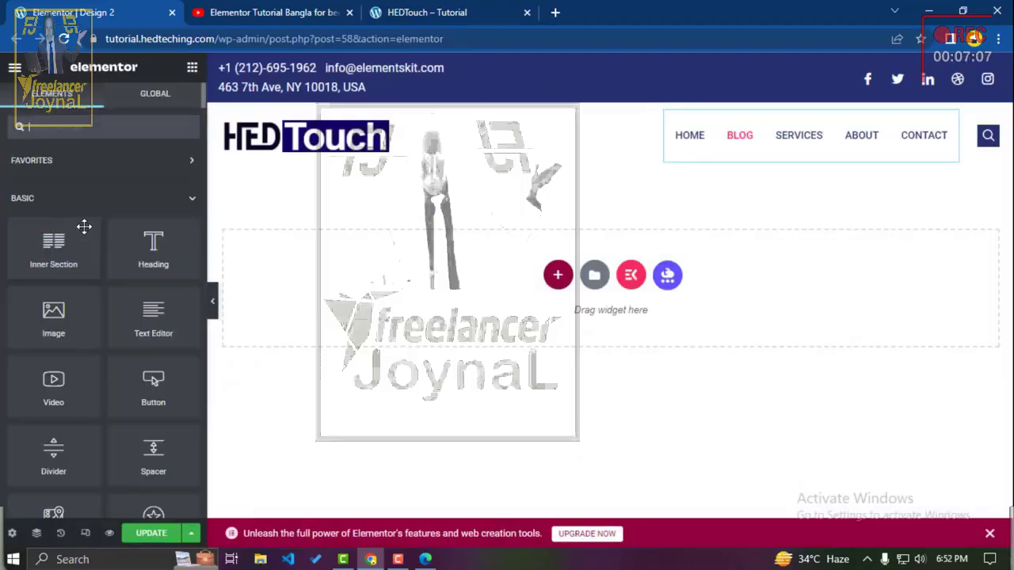
pyautogui.scroll(-2, 77, 230)
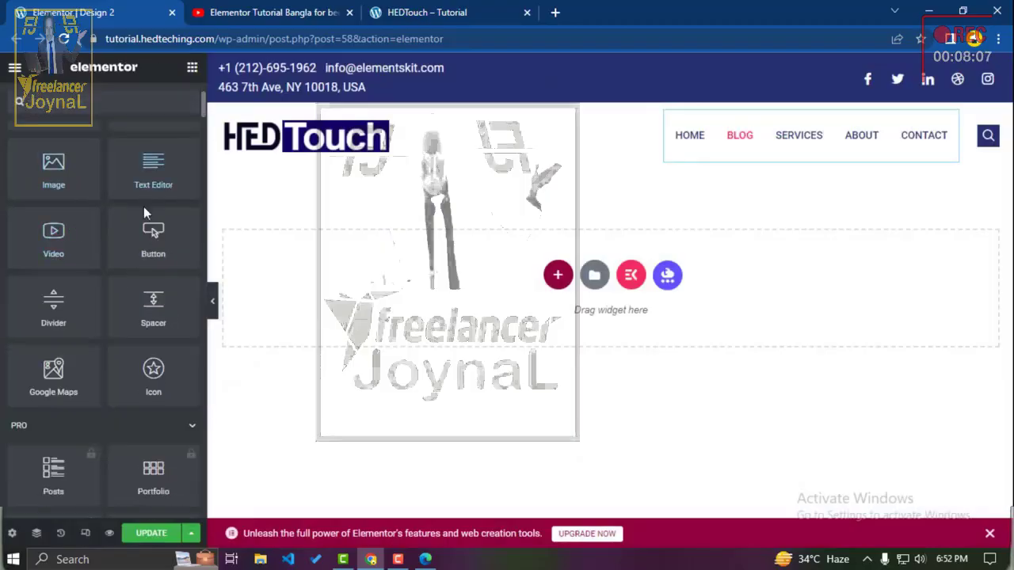
pyautogui.scroll(-8, 106, 243)
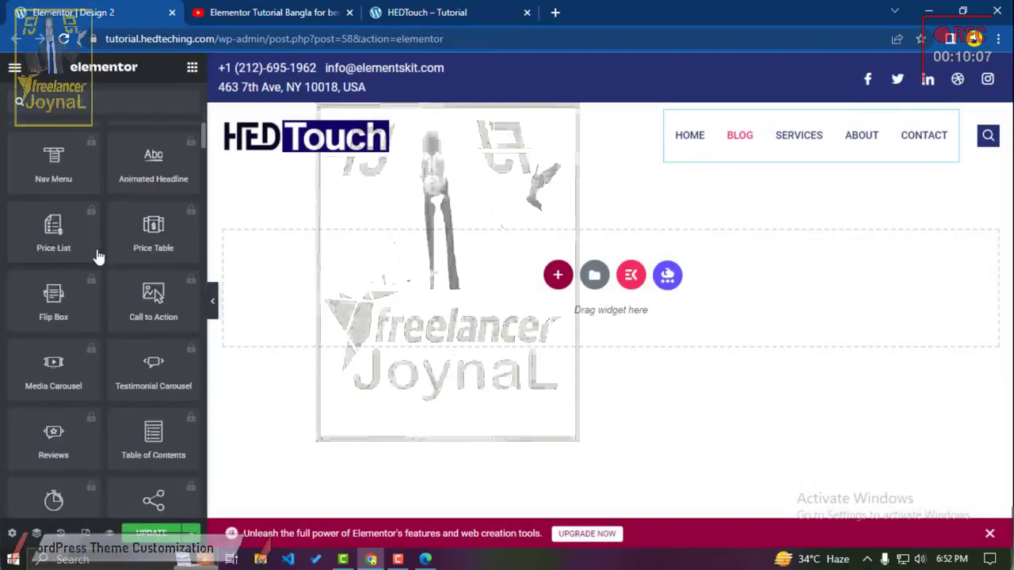
pyautogui.scroll(-1, 99, 255)
pyautogui.scroll(-10, 97, 256)
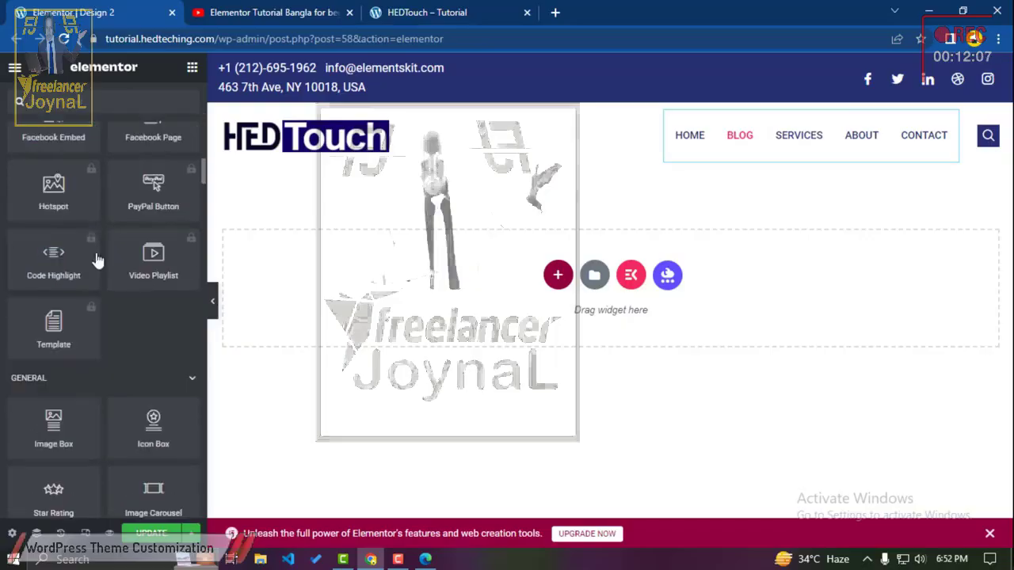
pyautogui.scroll(5, 94, 238)
pyautogui.scroll(12, 57, 393)
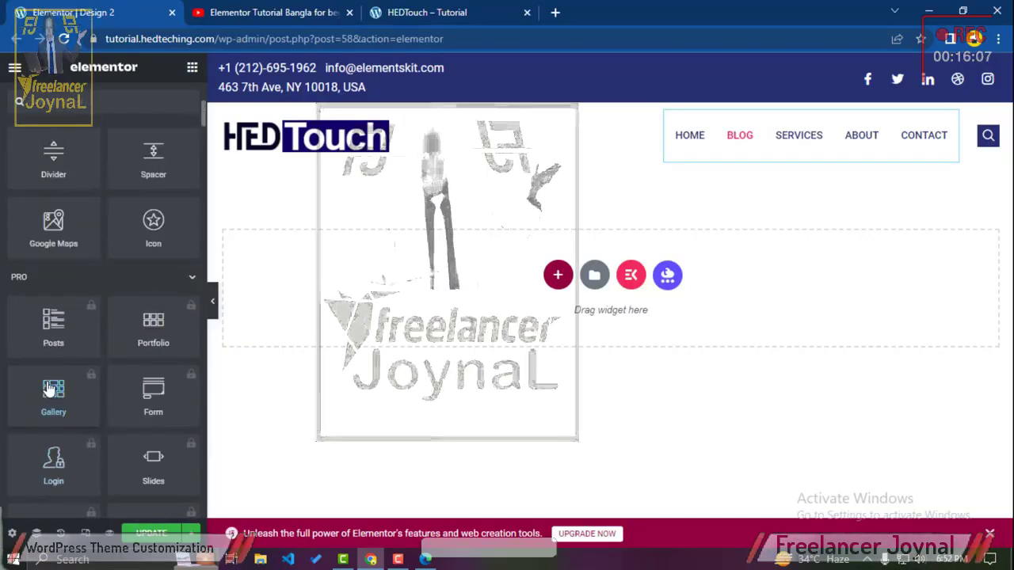
pyautogui.scroll(3, 54, 396)
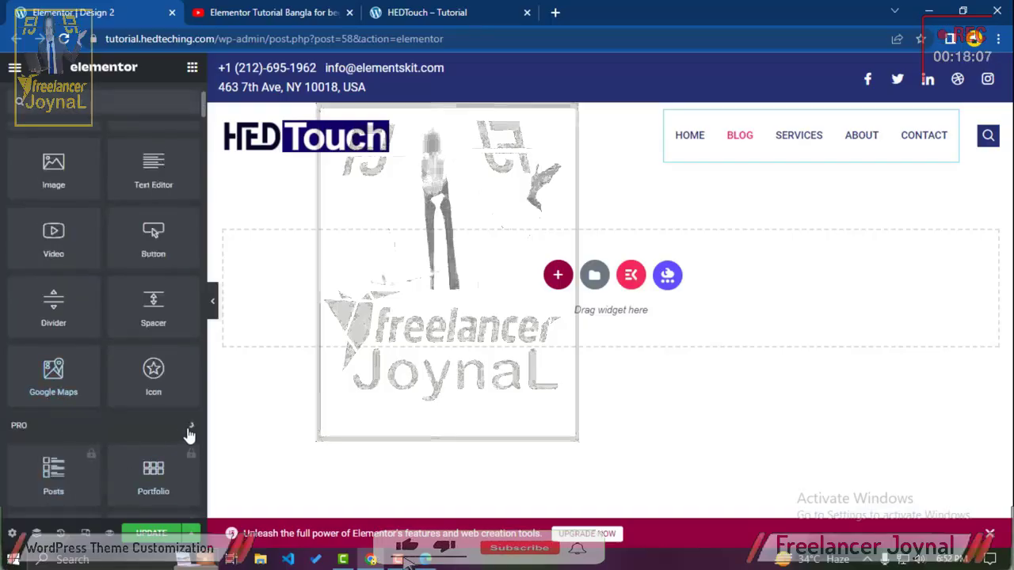
pyautogui.click(191, 428)
pyautogui.scroll(3, 95, 340)
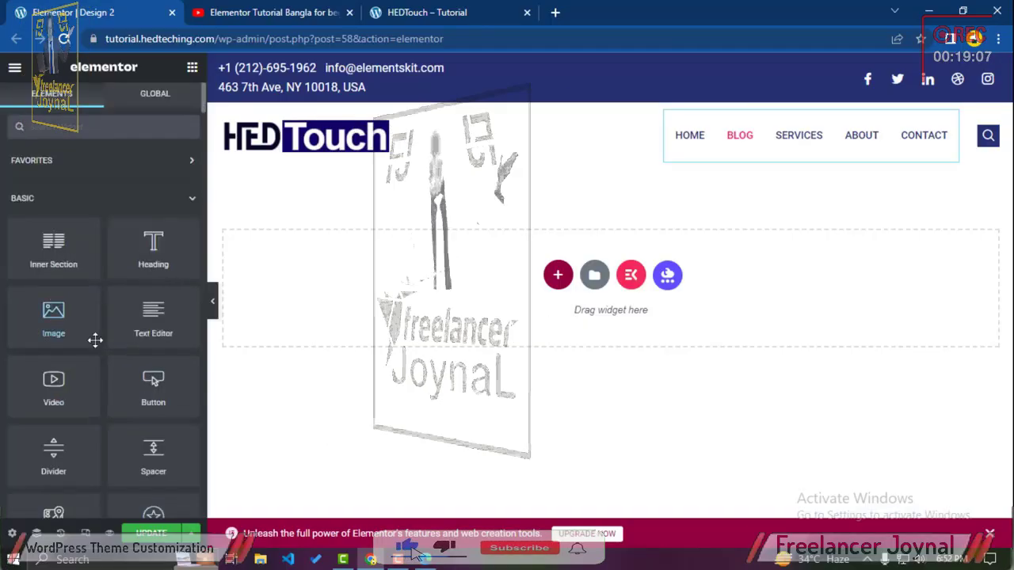
# Step: Examine the General and Essential Addons widgets in the widget list, including the locked premium ones
pyautogui.click(48, 170)
pyautogui.scroll(-5, 49, 233)
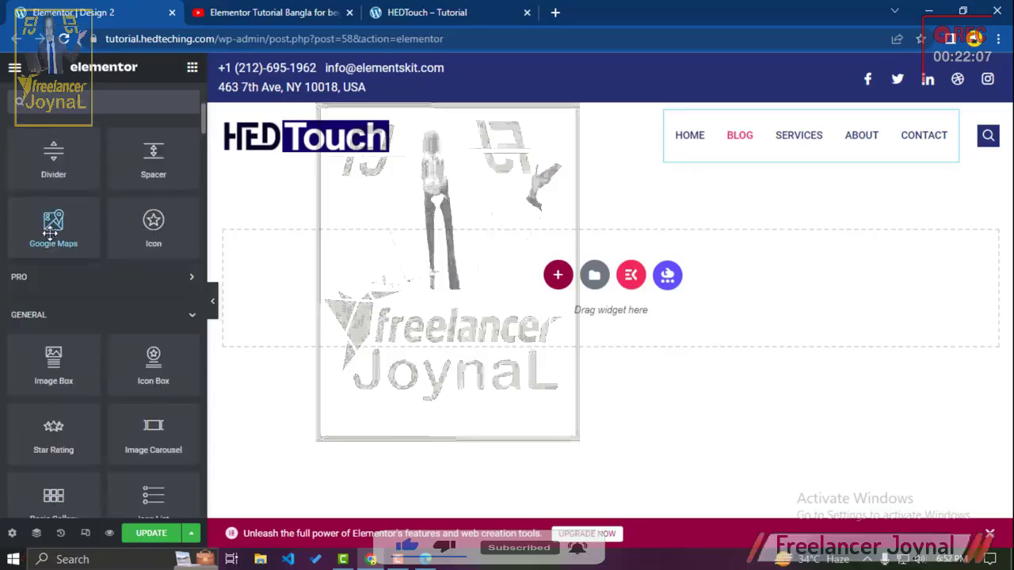
pyautogui.scroll(-15, 50, 231)
pyautogui.scroll(-8, 57, 330)
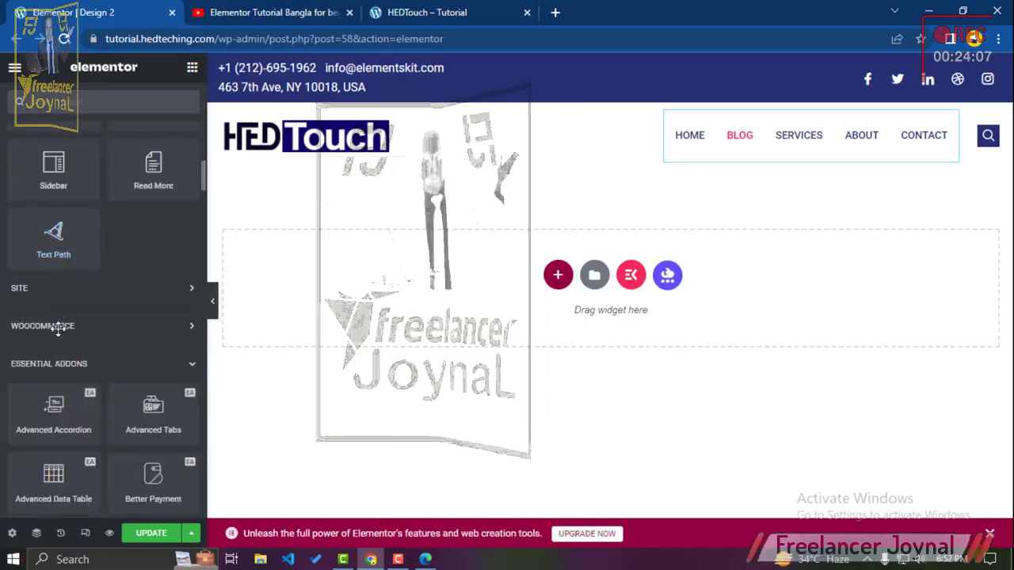
pyautogui.scroll(-18, 37, 354)
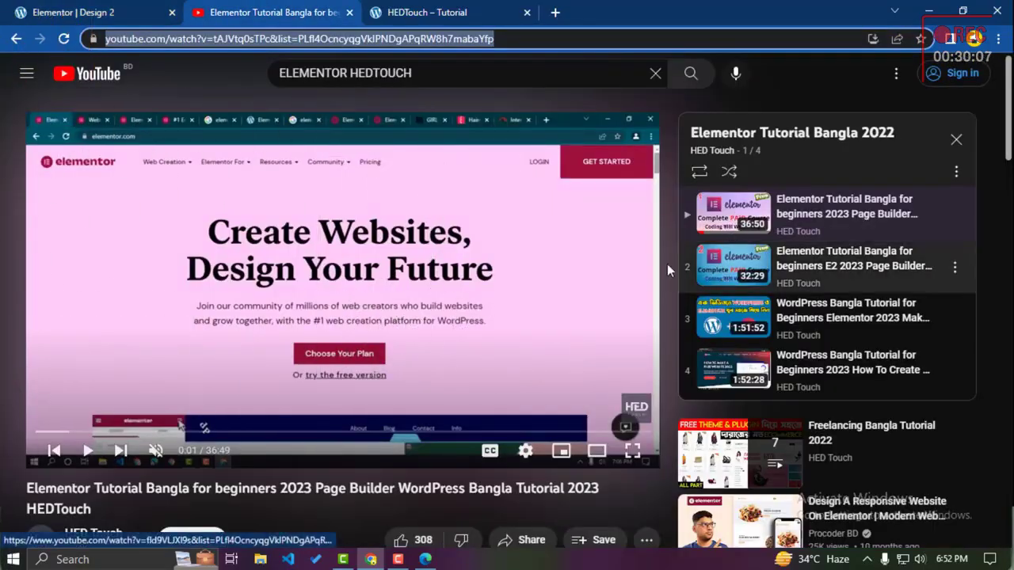
pyautogui.click(47, 12)
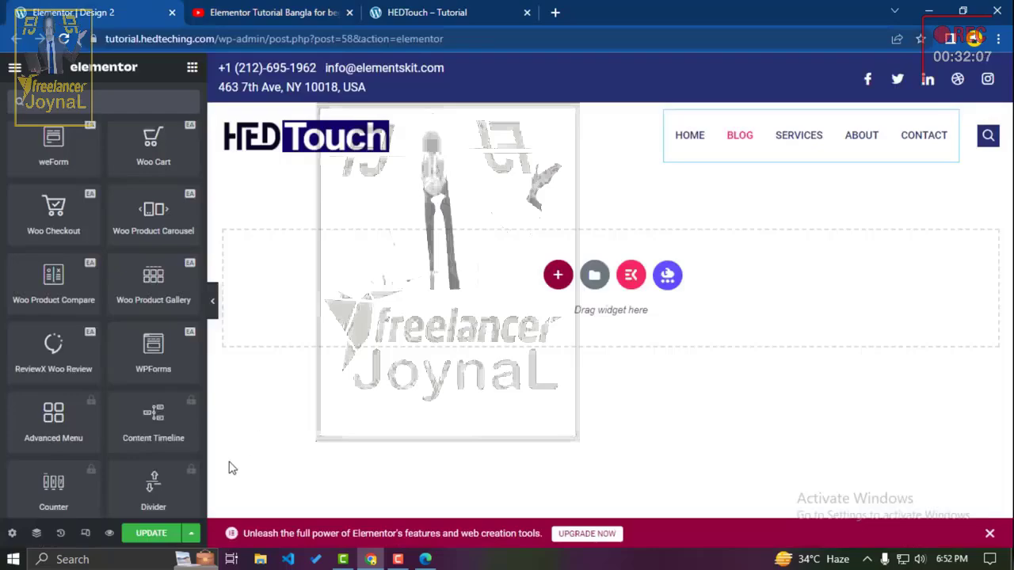
pyautogui.scroll(-3, 150, 456)
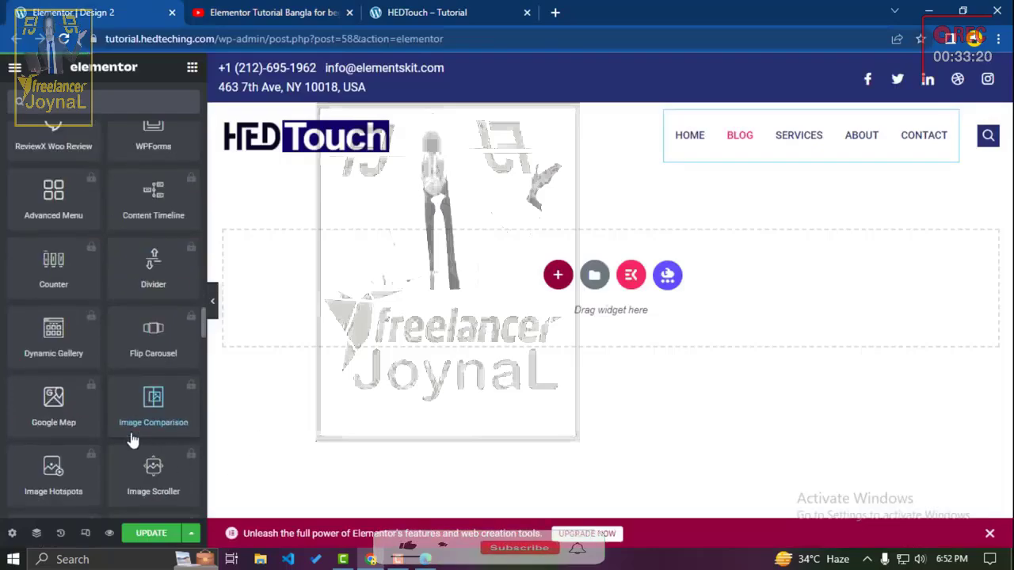
pyautogui.scroll(-3, 132, 434)
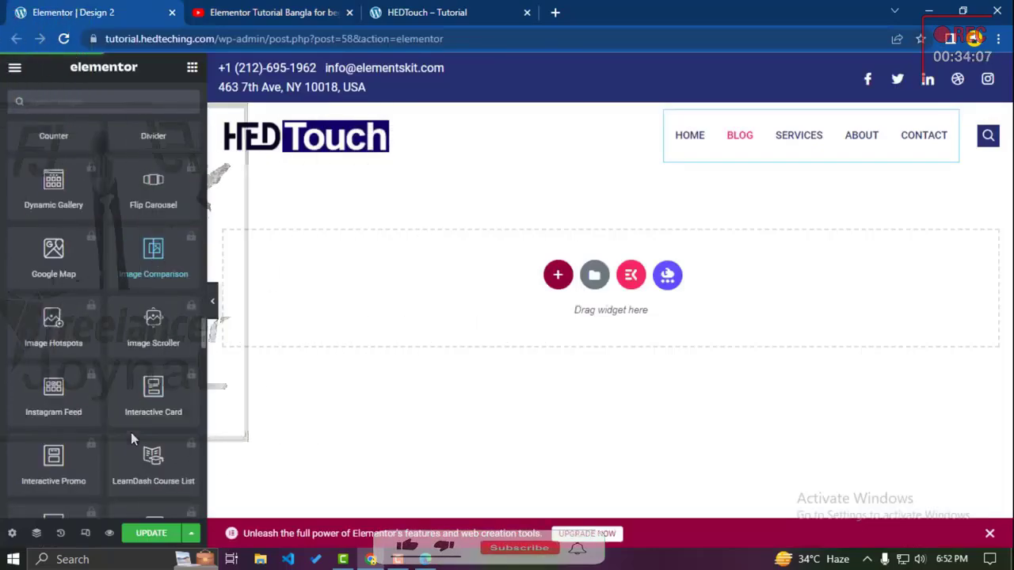
# Step: Insert the "Conference Meet 2019" full-page template from the ElementsKit library below the header and preview the page
pyautogui.click(631, 275)
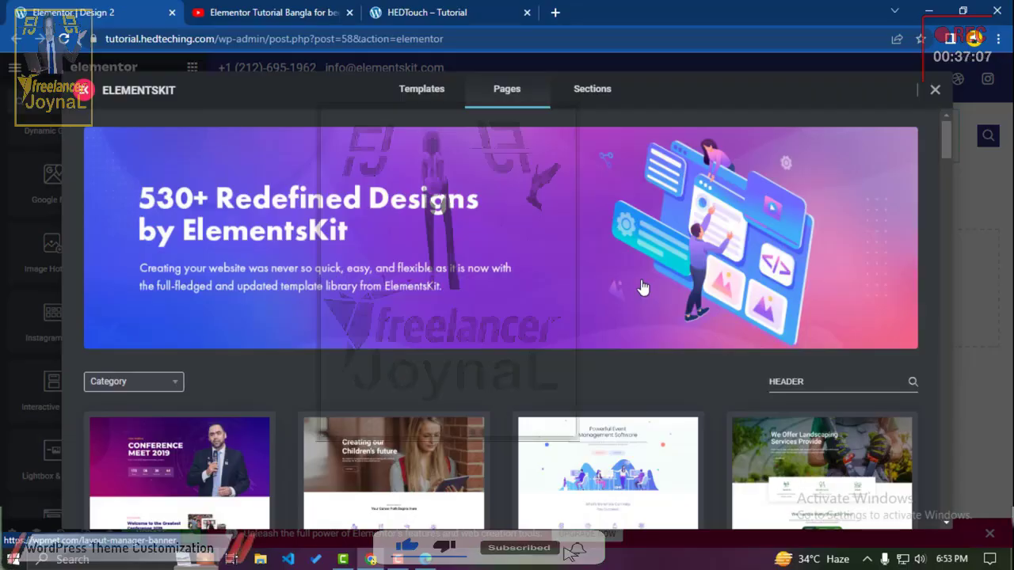
pyautogui.scroll(-5, 623, 271)
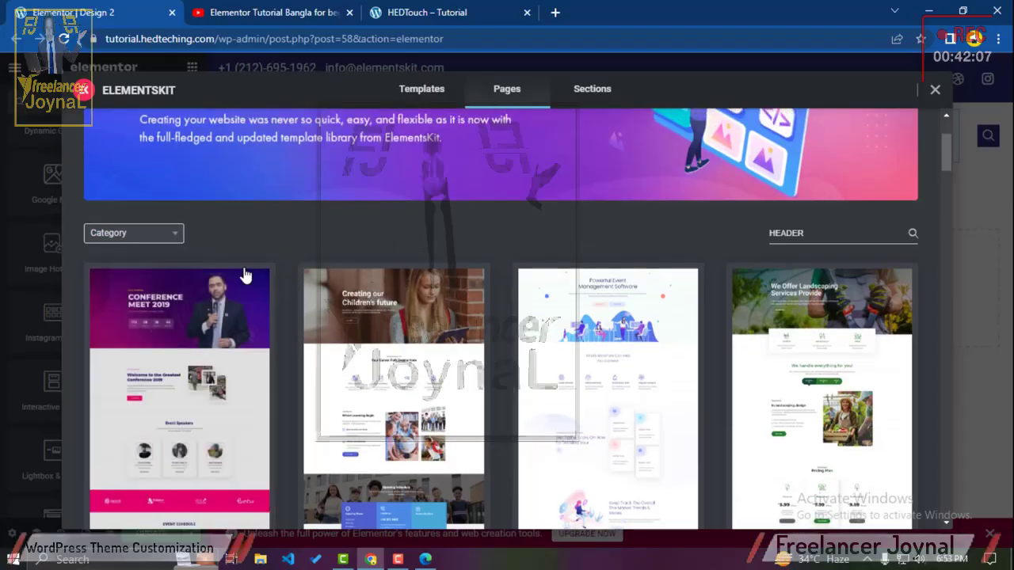
pyautogui.scroll(-3, 244, 270)
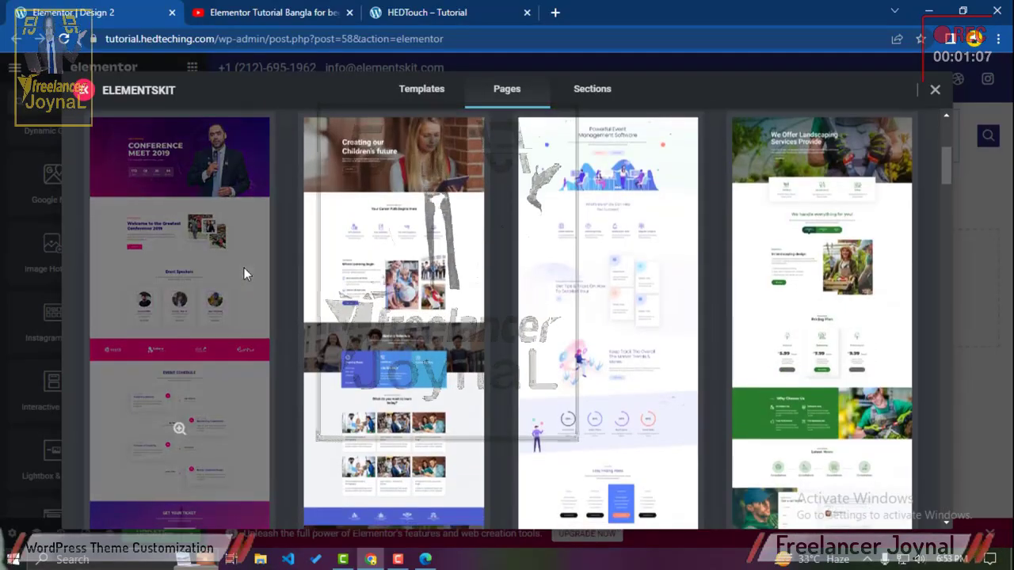
pyautogui.scroll(-4, 244, 268)
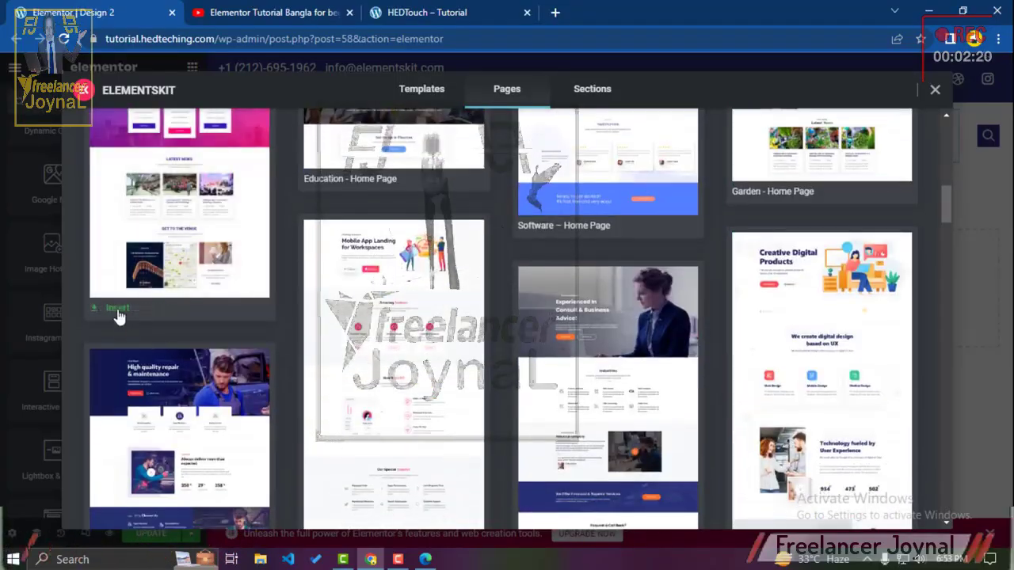
pyautogui.click(118, 317)
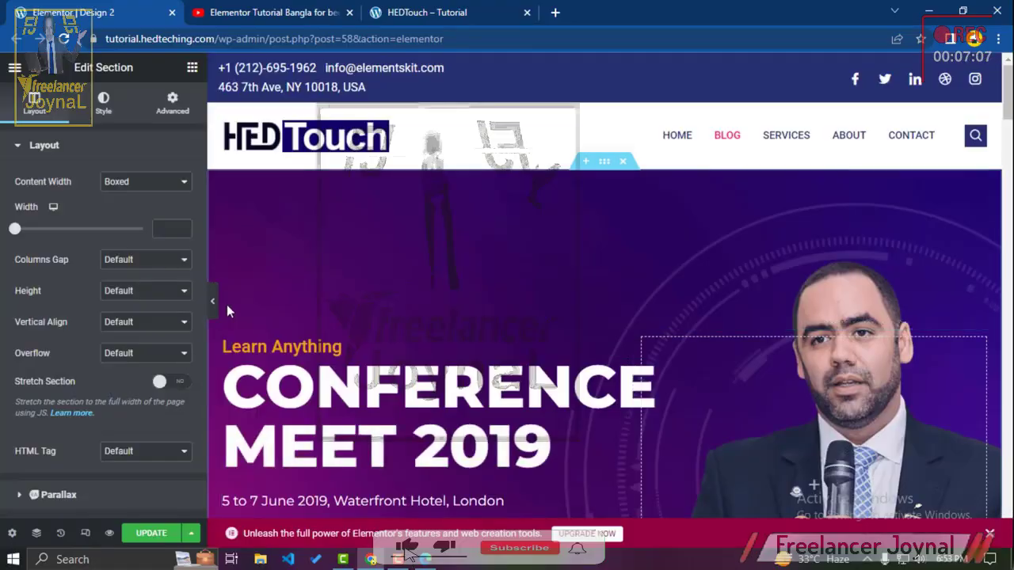
pyautogui.click(212, 301)
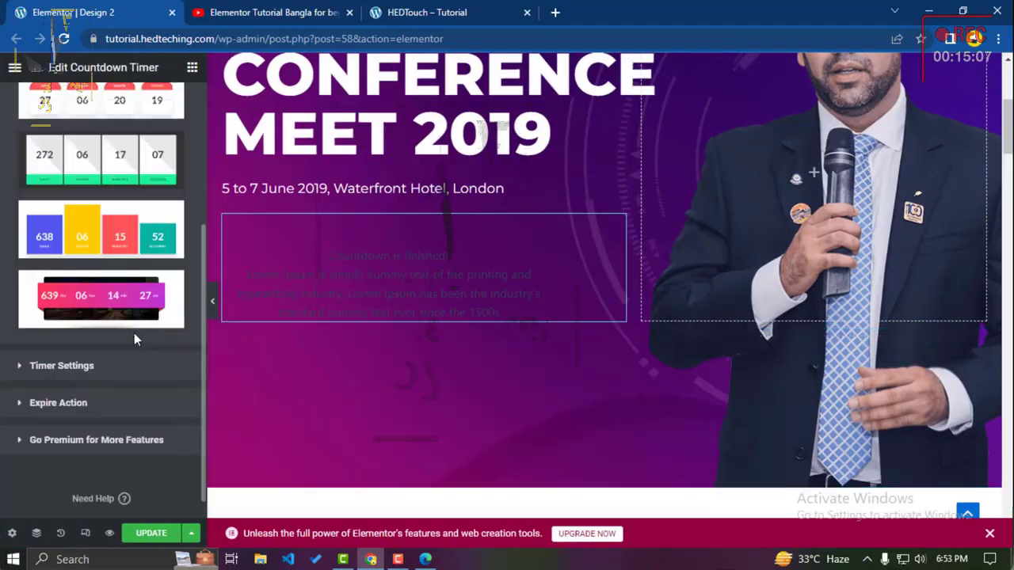
pyautogui.click(49, 342)
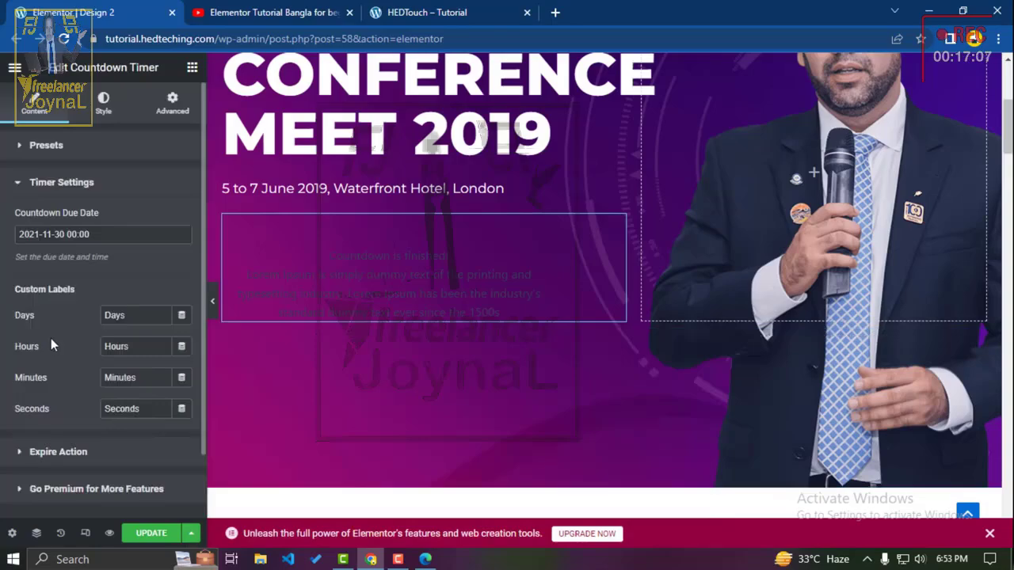
pyautogui.click(59, 238)
pyautogui.click(168, 259)
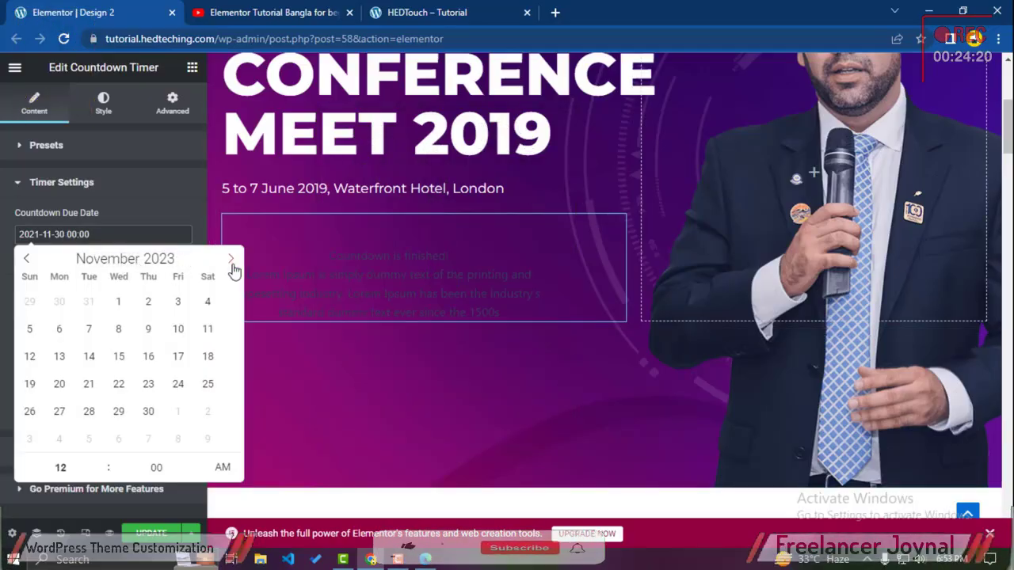
pyautogui.click(232, 259)
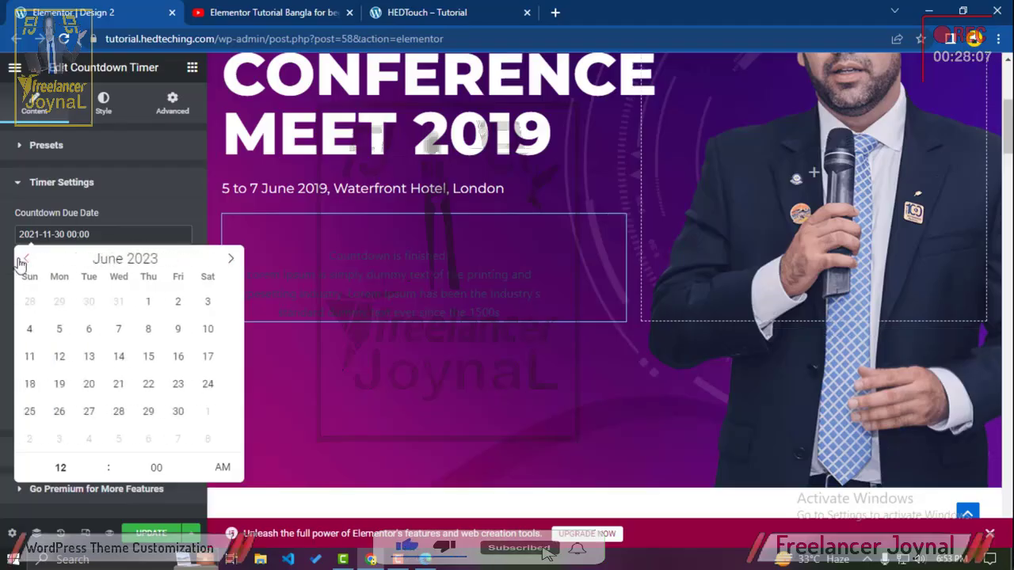
pyautogui.click(25, 259)
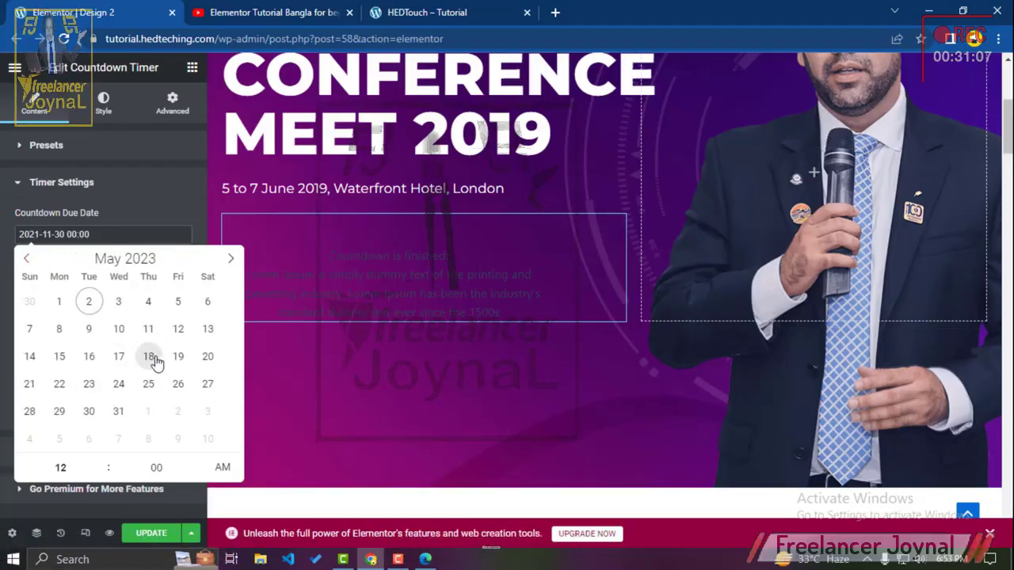
pyautogui.click(161, 224)
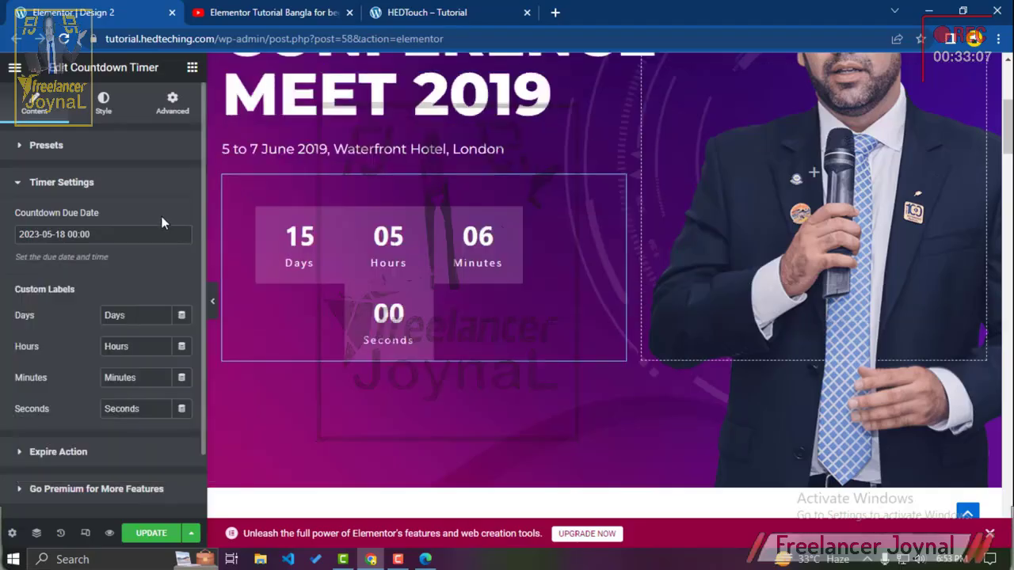
pyautogui.click(67, 150)
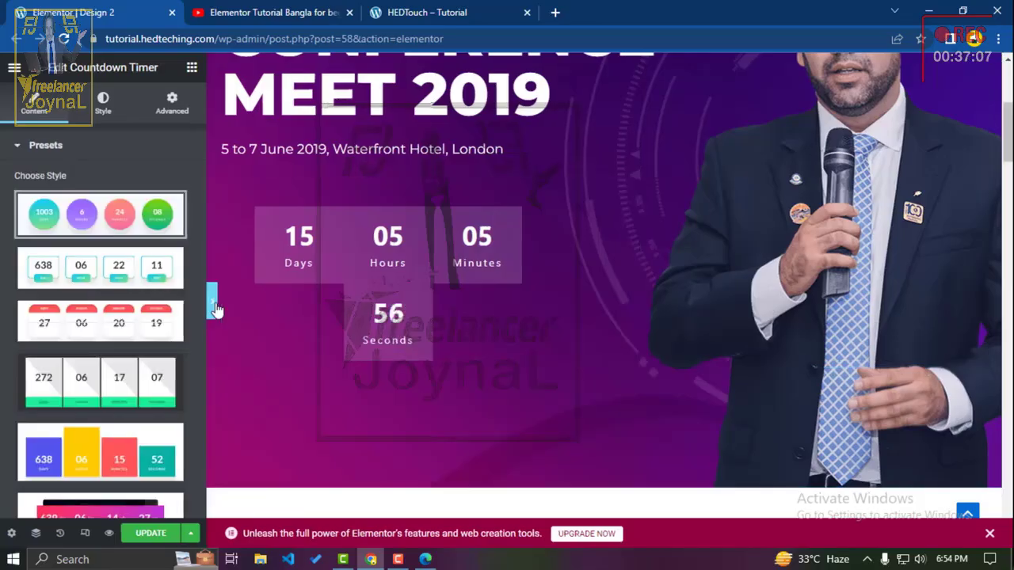
# Step: Preview the hero section with its countdown timer at full width with the editing panel hidden
pyautogui.click(216, 309)
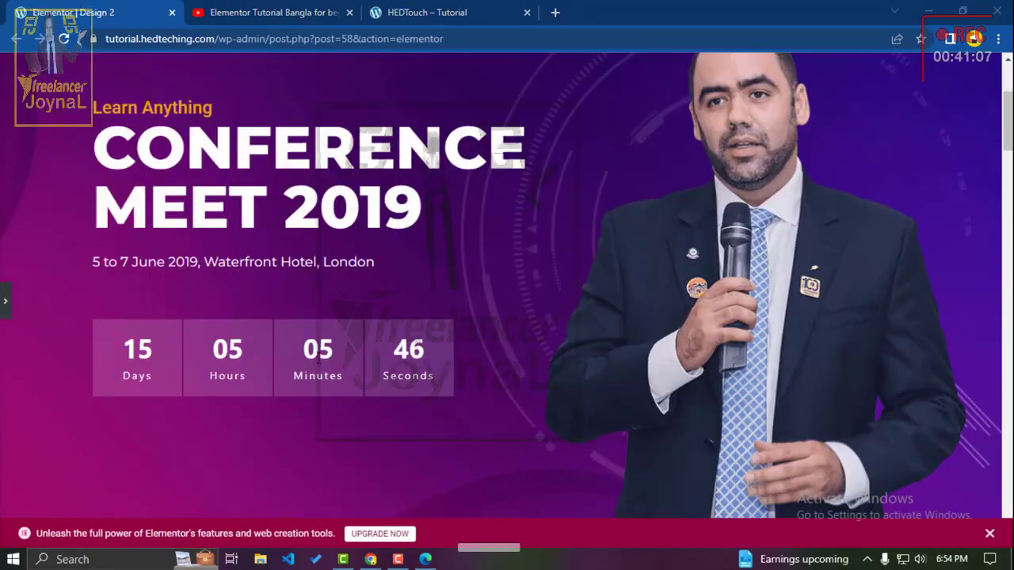
pyautogui.scroll(-3, 406, 339)
pyautogui.scroll(7, 406, 338)
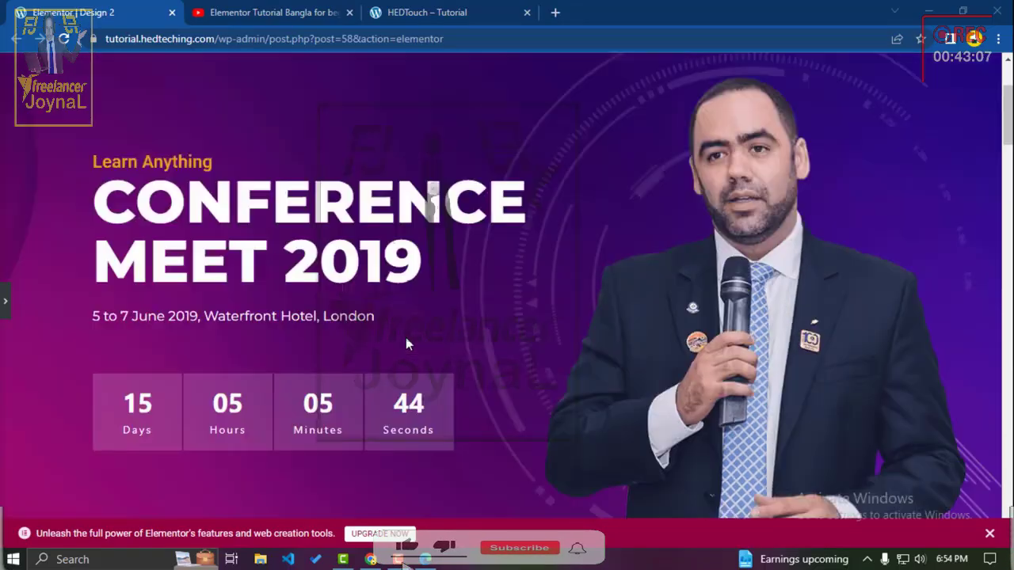
pyautogui.scroll(-2, 406, 339)
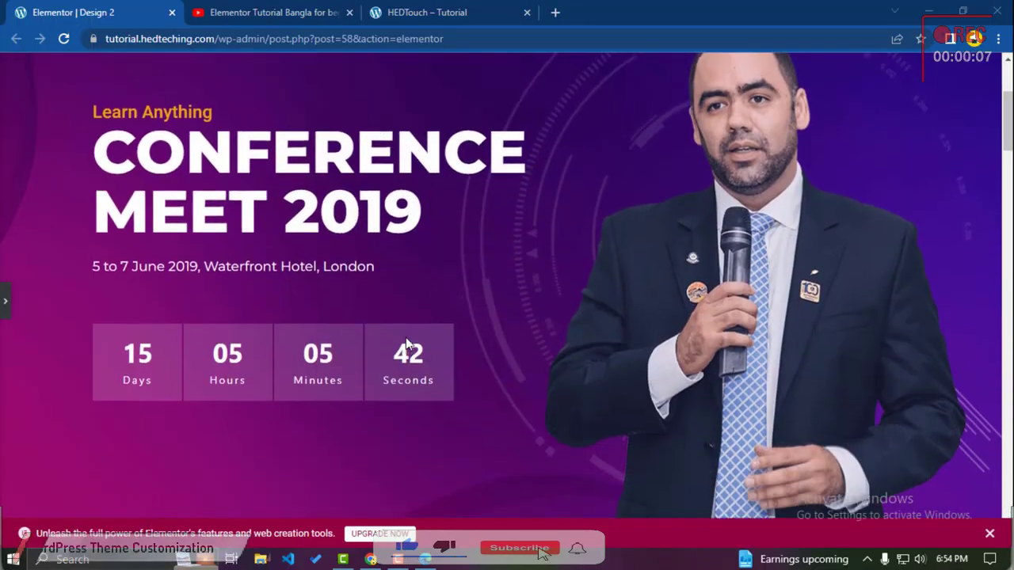
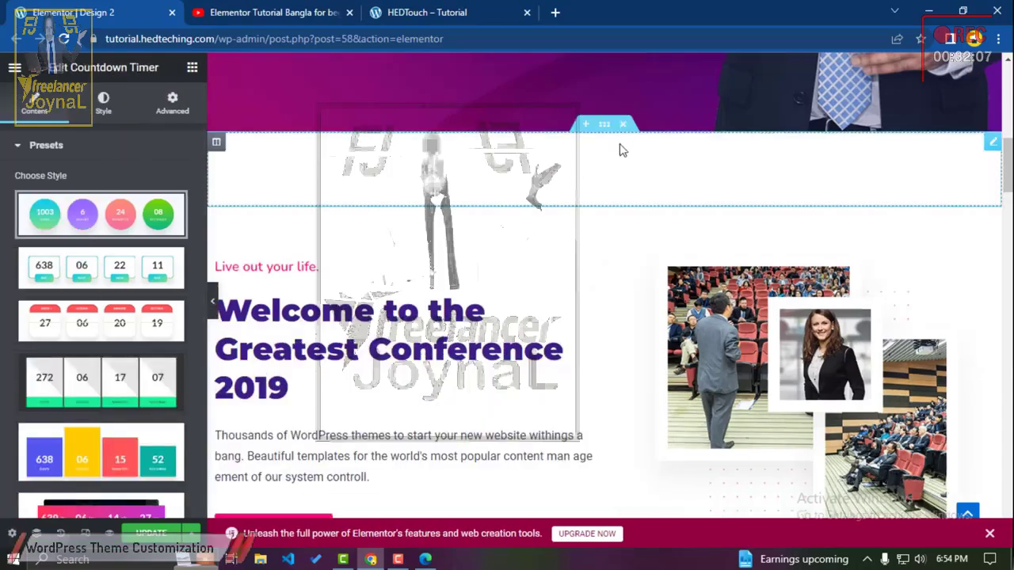
# Step: Open the Navigator and delete the spacer, welcome, speakers and sponsor logo sections below the hero, continuing up to the ticket area
pyautogui.click(37, 530)
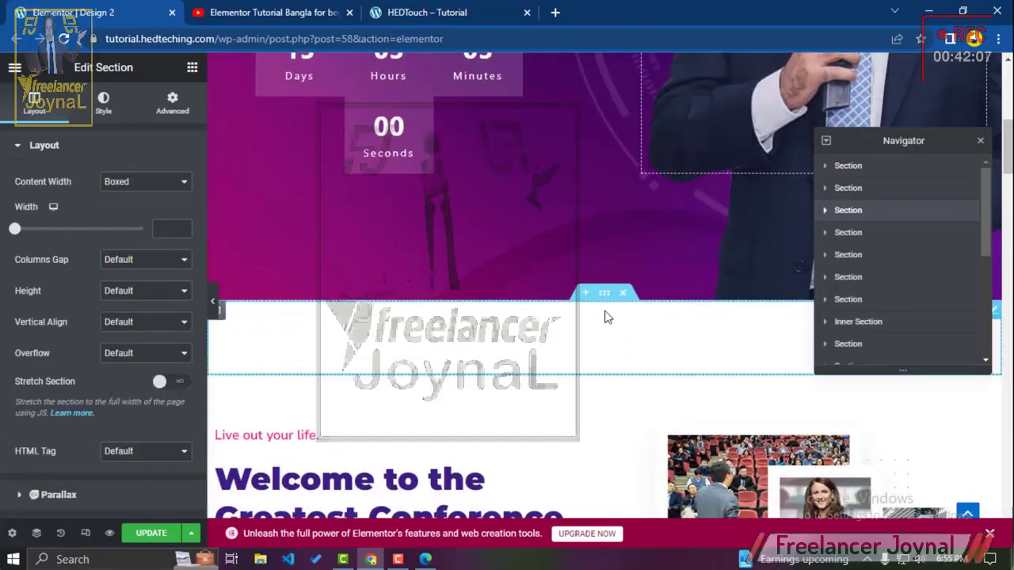
pyautogui.click(623, 293)
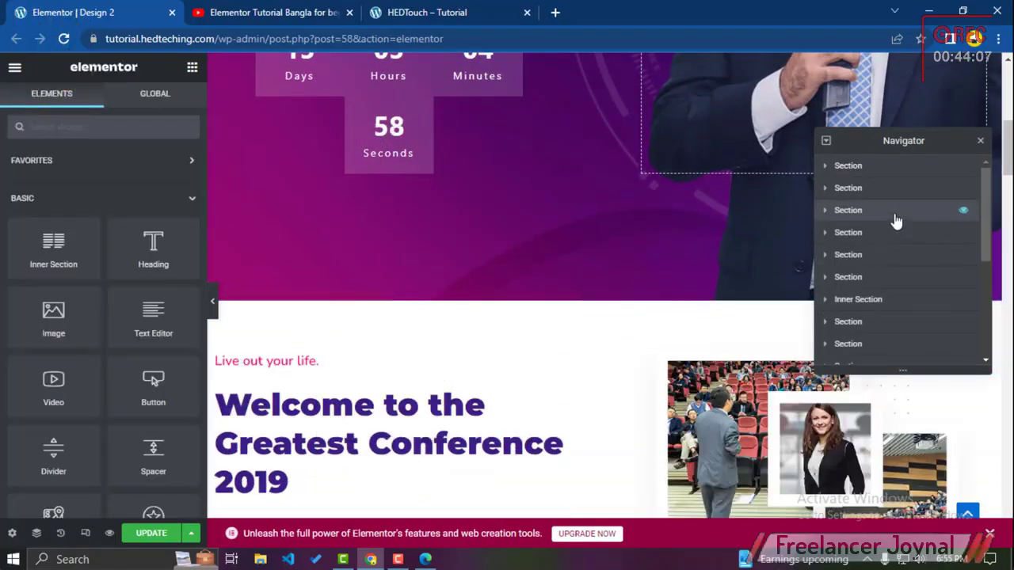
pyautogui.click(624, 293)
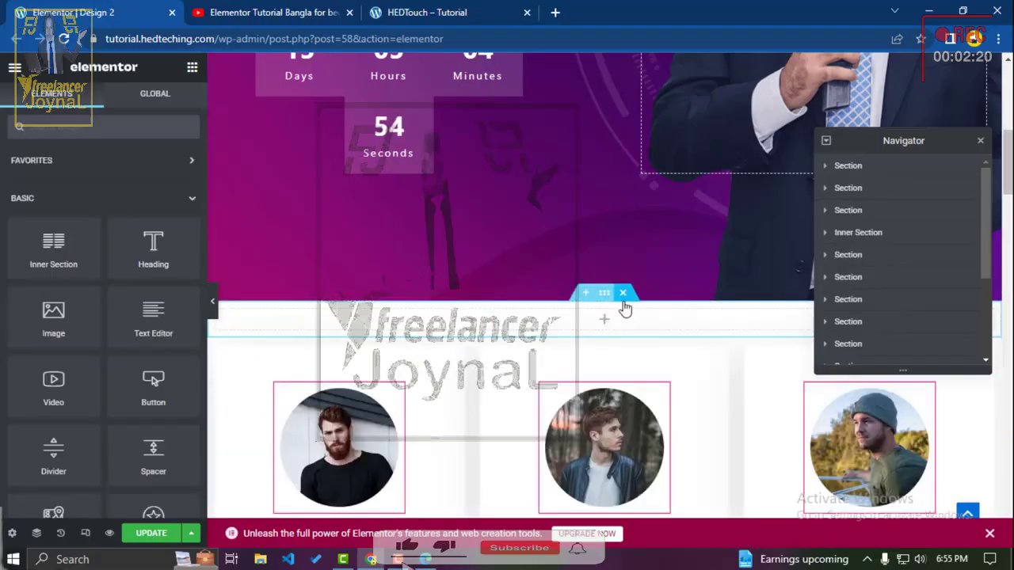
pyautogui.click(624, 295)
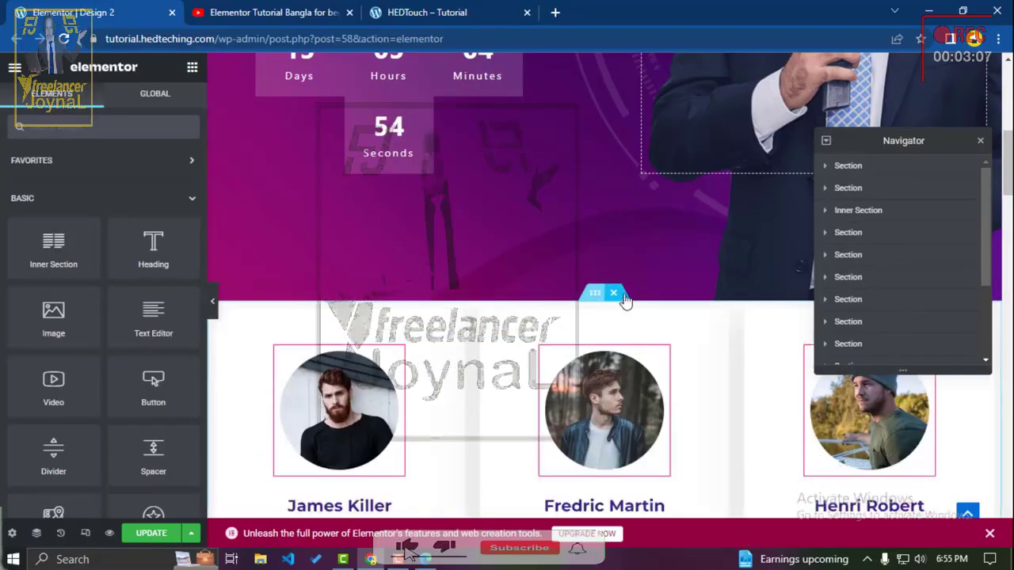
pyautogui.click(624, 295)
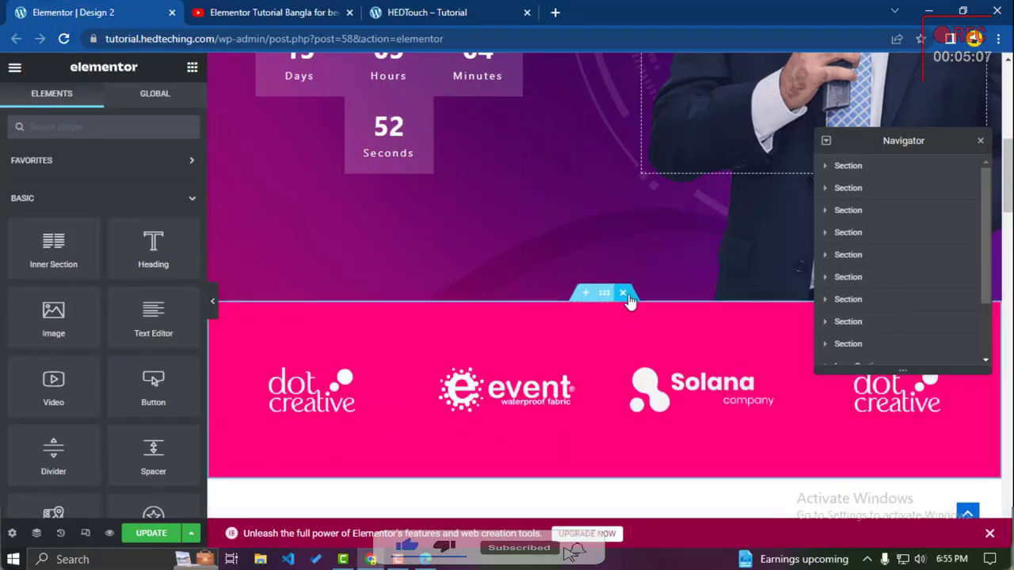
pyautogui.click(623, 294)
pyautogui.click(623, 294)
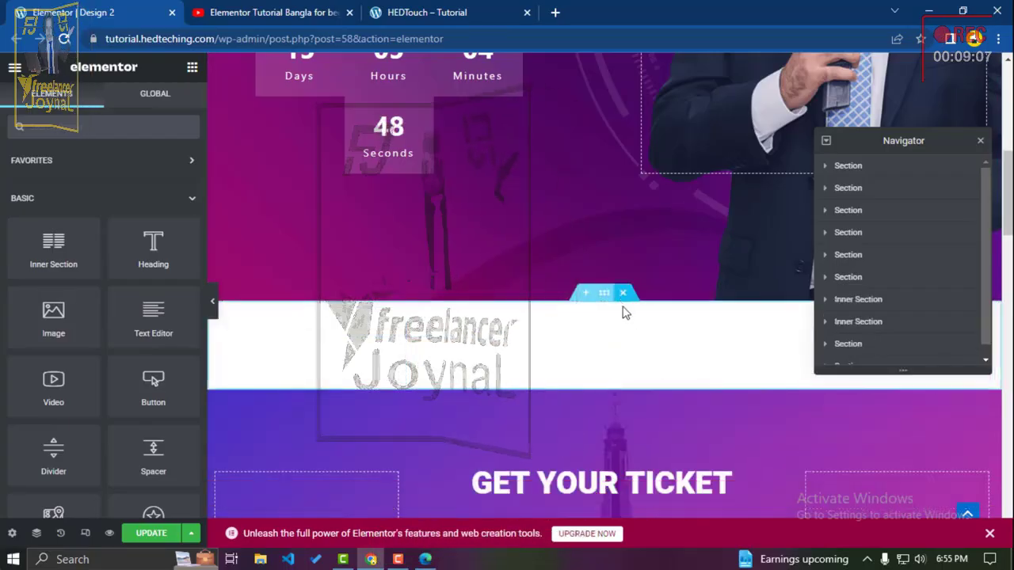
# Step: Delete the Get Your Ticket and Latest News sections with the empty sections around them, and close the Navigator
pyautogui.click(624, 294)
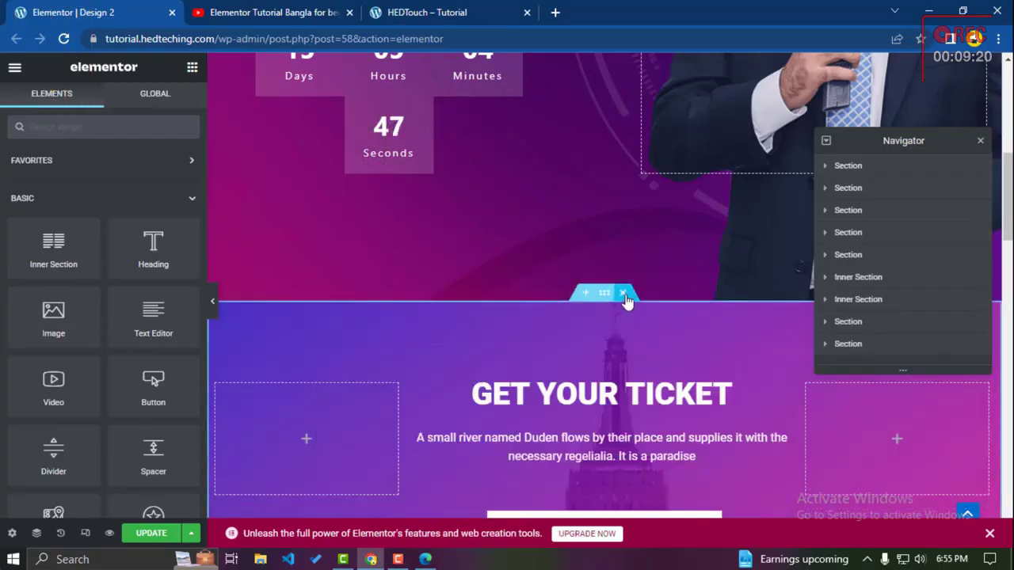
pyautogui.click(623, 293)
pyautogui.click(624, 305)
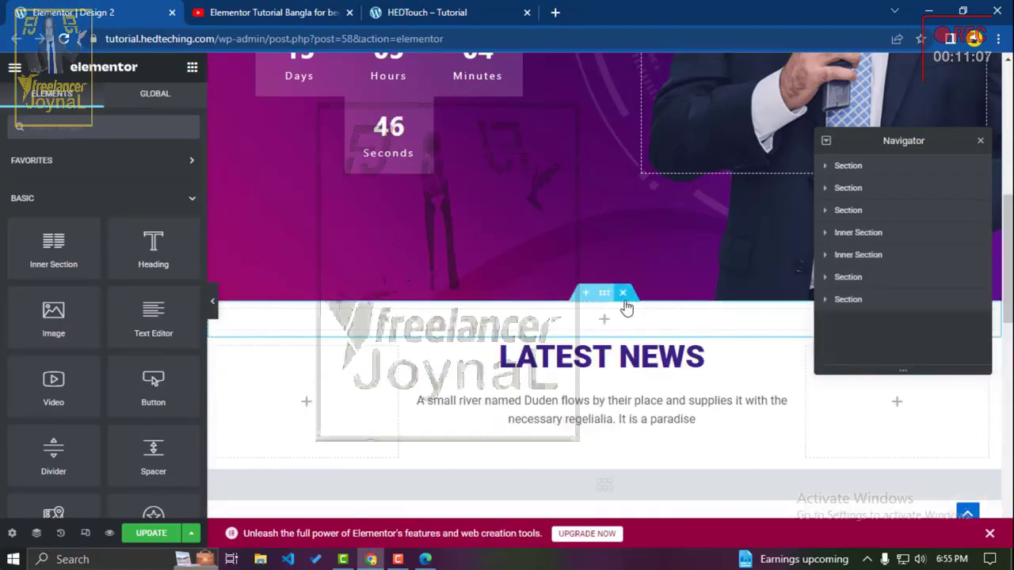
pyautogui.click(623, 294)
pyautogui.click(615, 293)
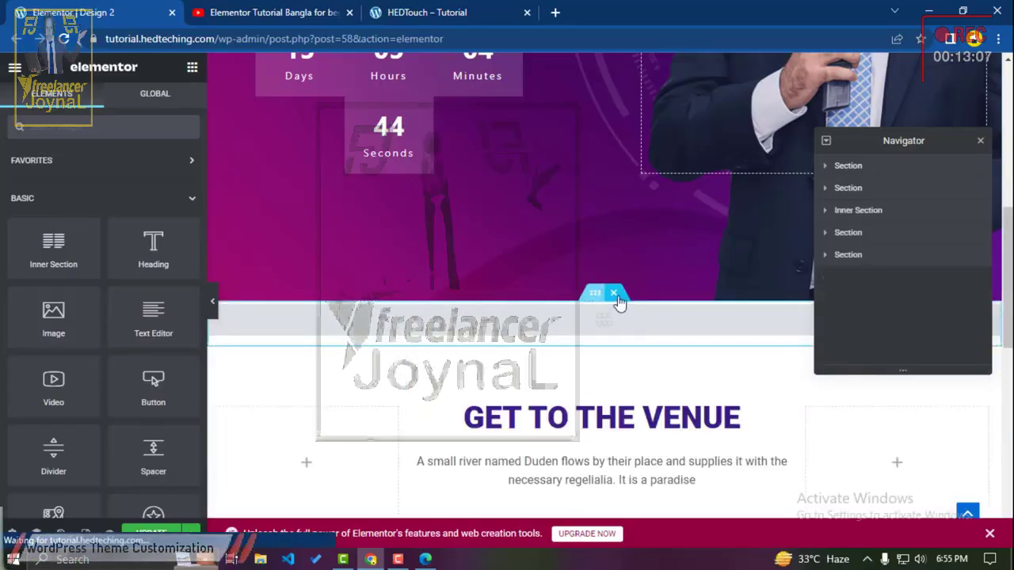
pyautogui.click(615, 294)
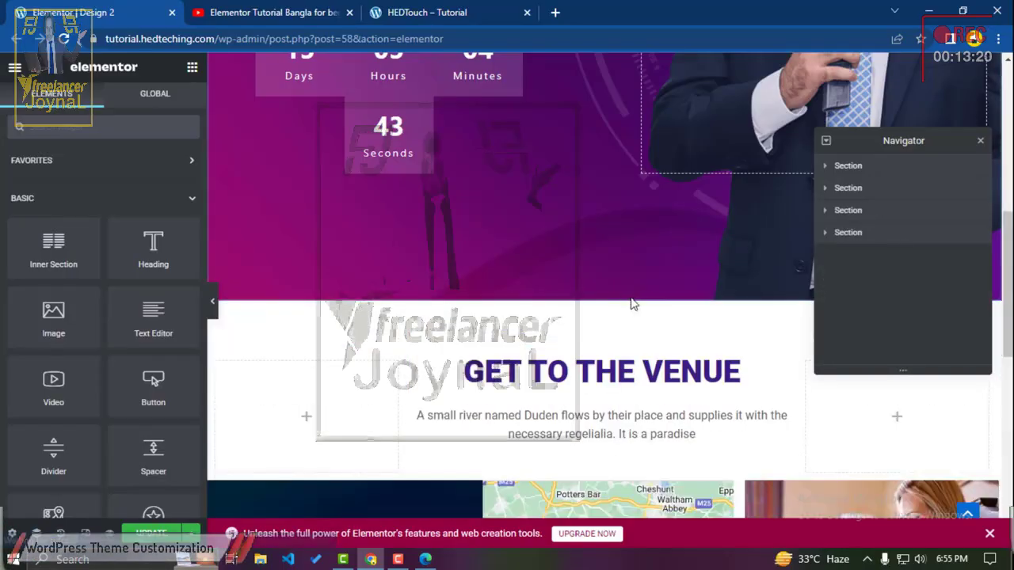
pyautogui.click(980, 142)
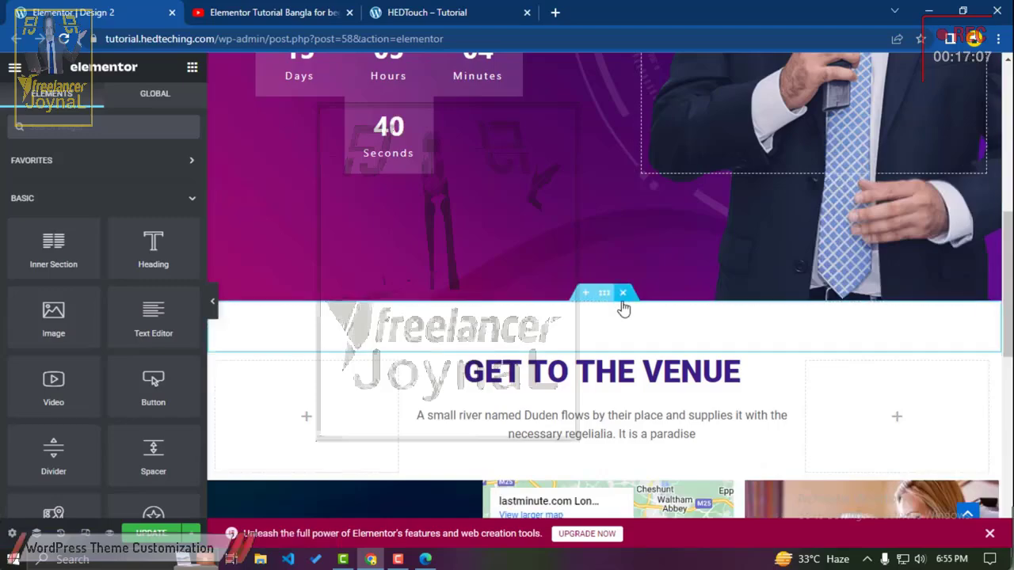
# Step: Delete the Get to the Venue heading section and the event hall map section below the hero
pyautogui.click(623, 294)
pyautogui.click(617, 295)
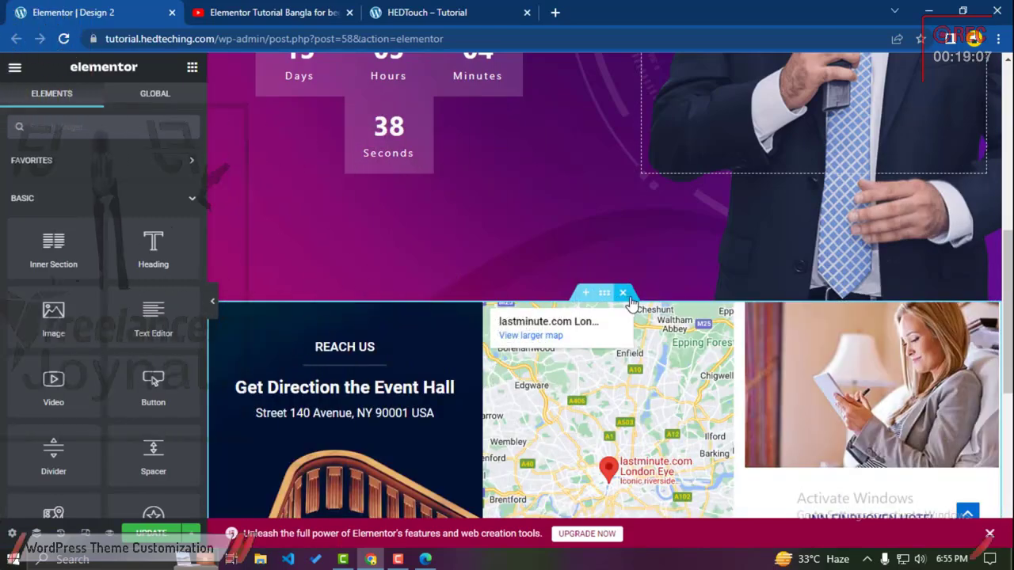
pyautogui.click(618, 294)
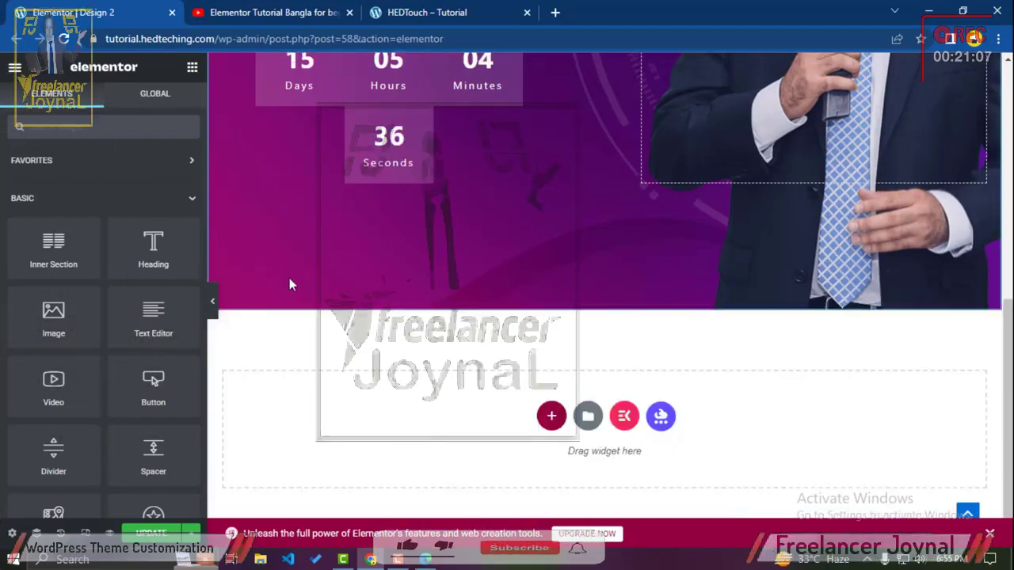
# Step: Preview the trimmed page from the header to the countdown timer at full width, and return to the editing panel
pyautogui.click(214, 301)
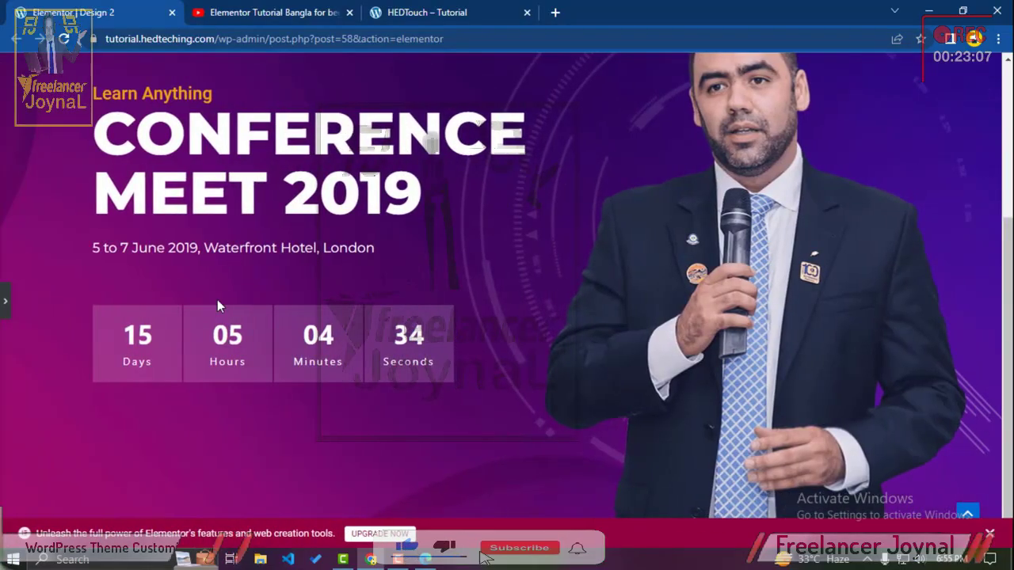
pyautogui.scroll(3, 289, 238)
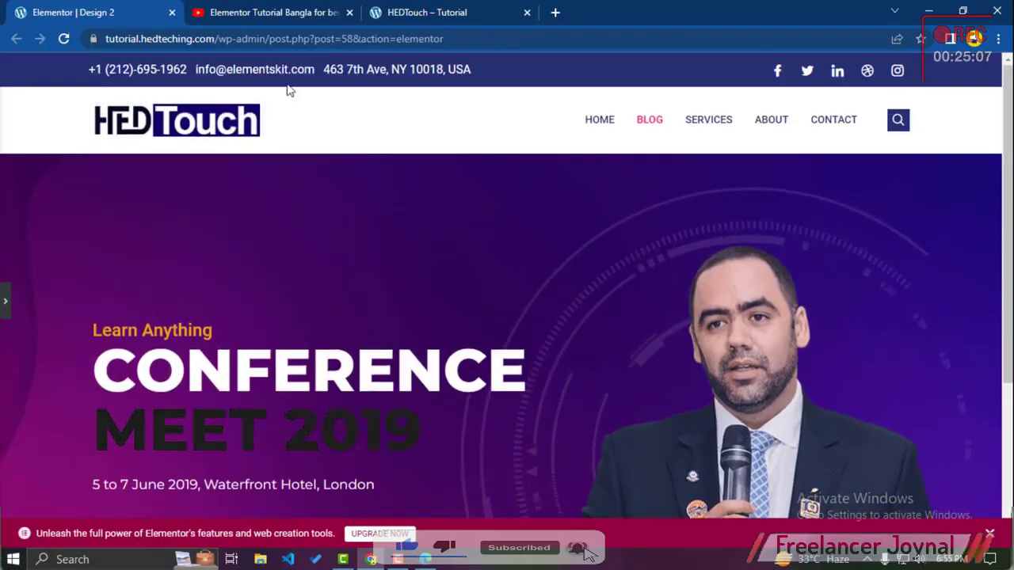
pyautogui.scroll(-3, 289, 237)
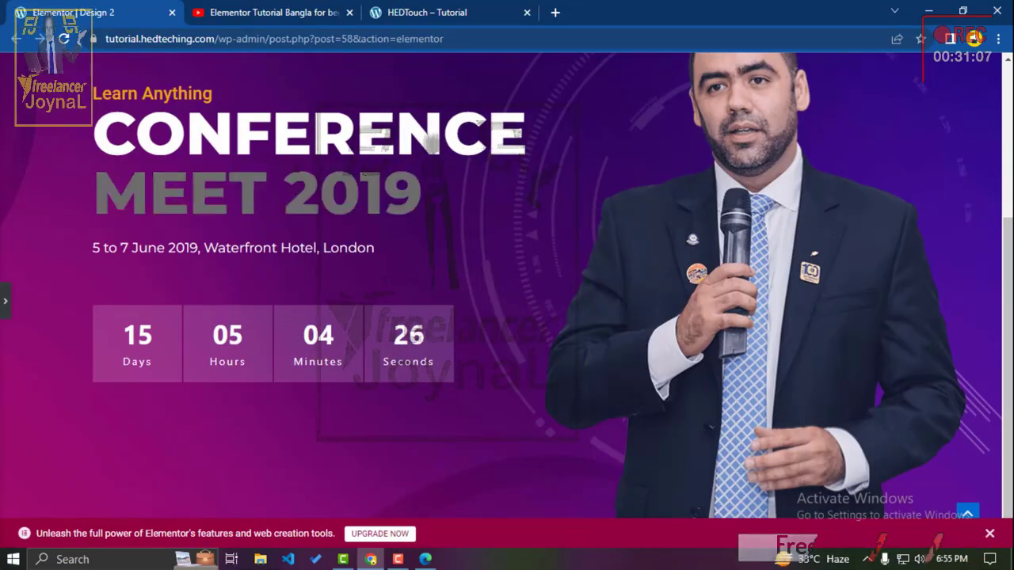
pyautogui.click(3, 305)
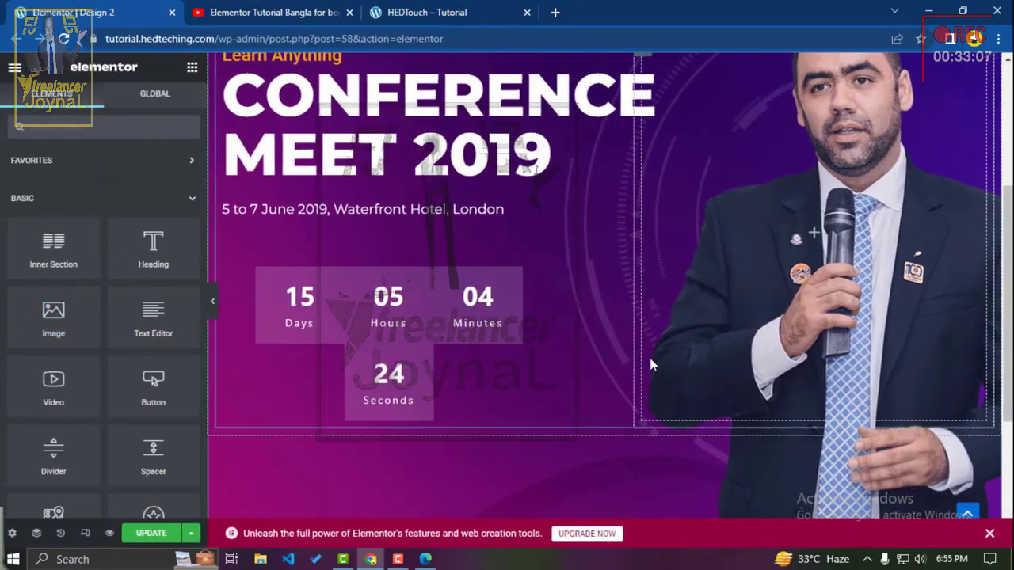
# Step: Examine the hero section's background image settings, including image size, position, attachment, repeat and display size
pyautogui.scroll(-3, 651, 361)
pyautogui.scroll(3, 651, 360)
pyautogui.scroll(4, 651, 363)
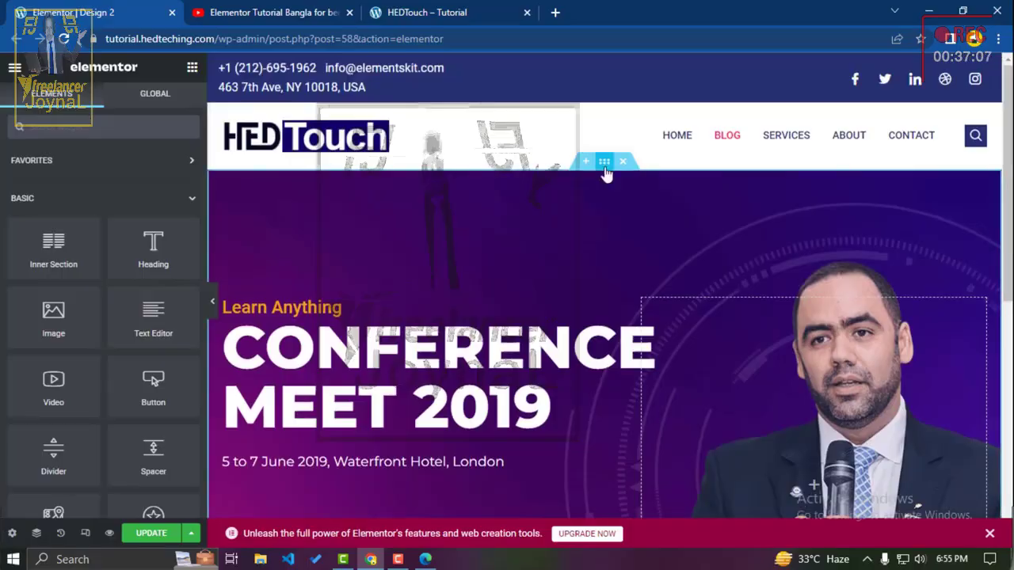
pyautogui.click(605, 161)
pyautogui.click(102, 114)
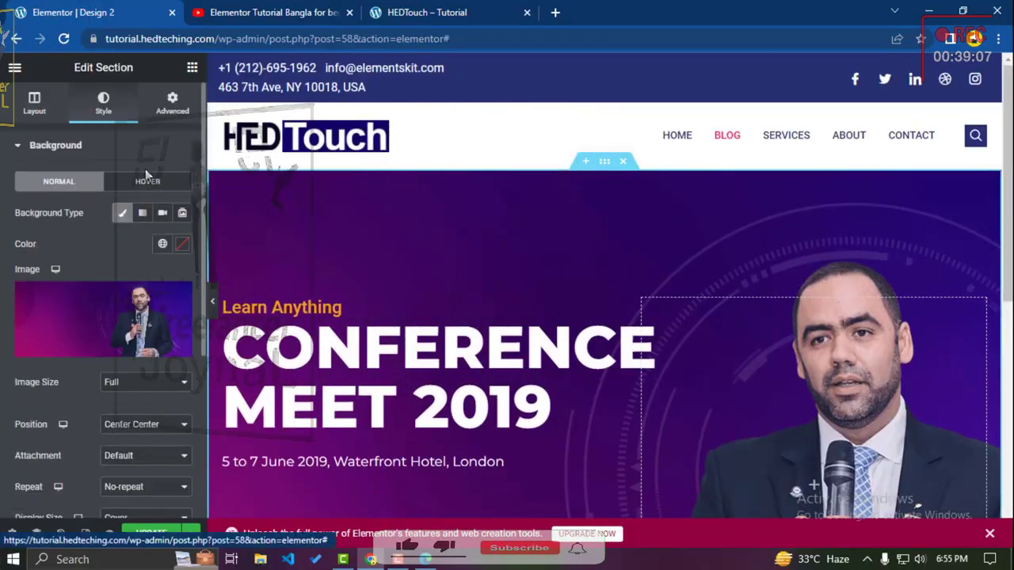
pyautogui.scroll(-2, 139, 232)
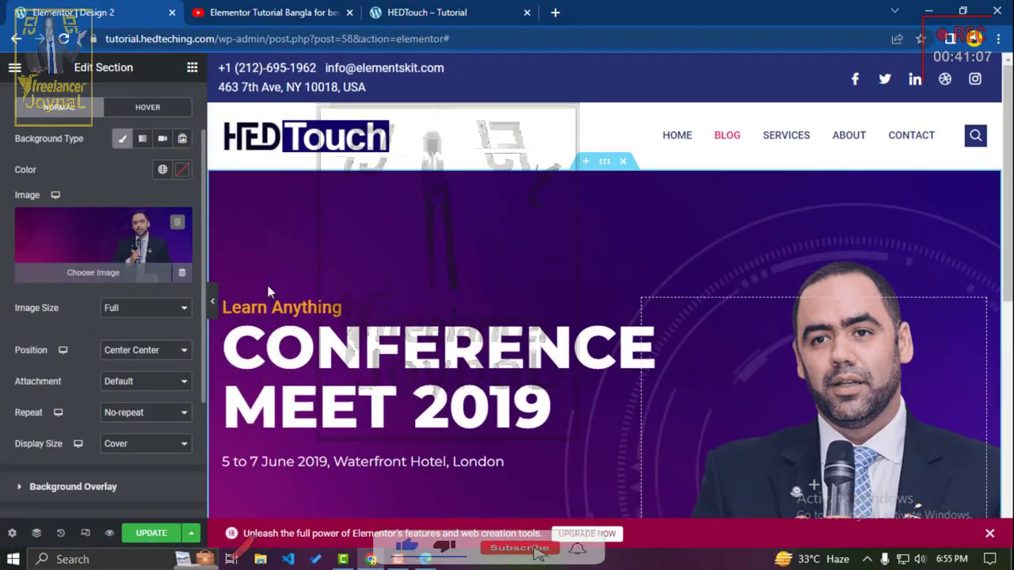
pyautogui.scroll(-2, 118, 241)
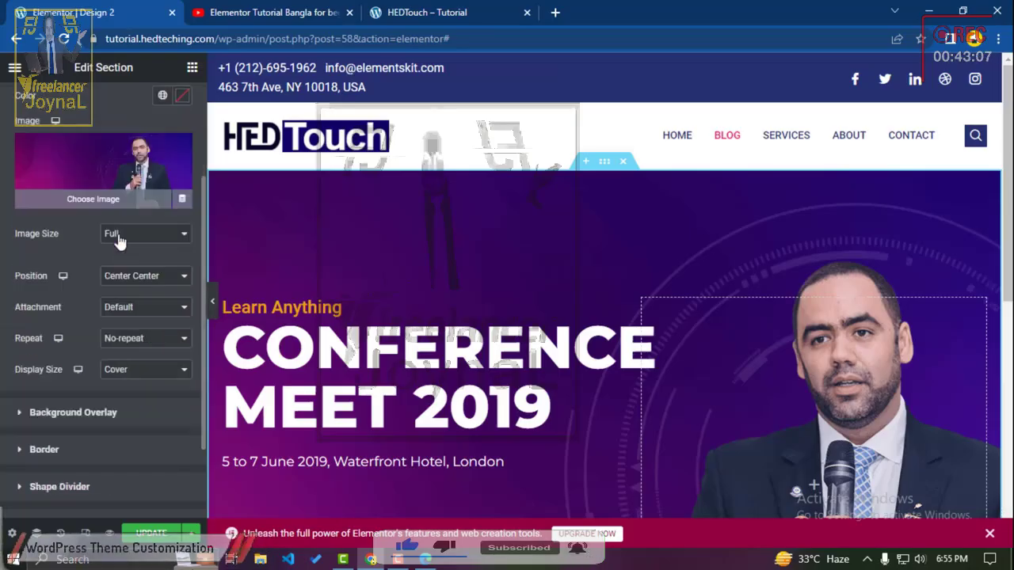
pyautogui.scroll(3, 132, 254)
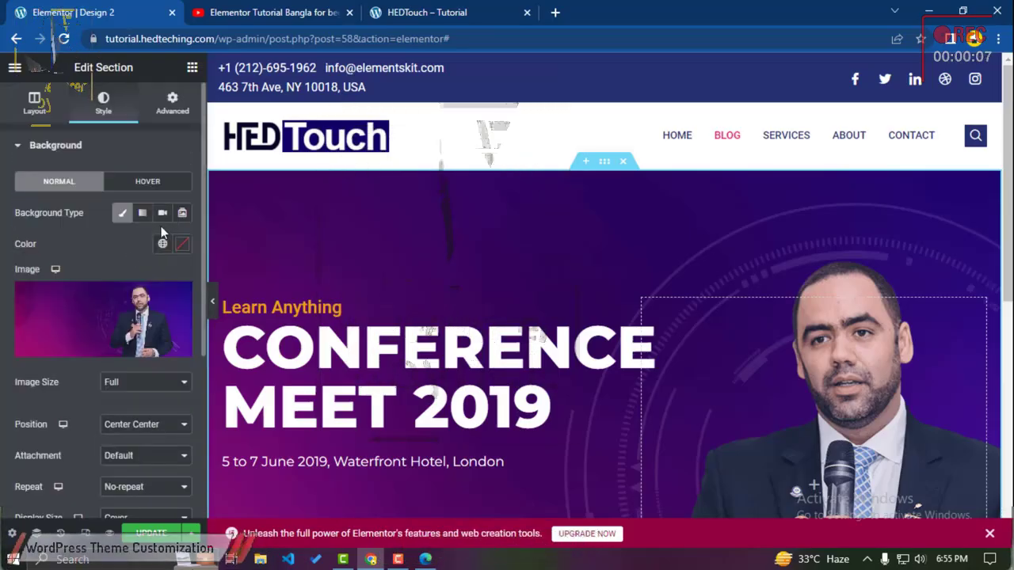
# Step: Try a gradient background with a green first color on the hero section, and return to the Classic background type
pyautogui.click(142, 214)
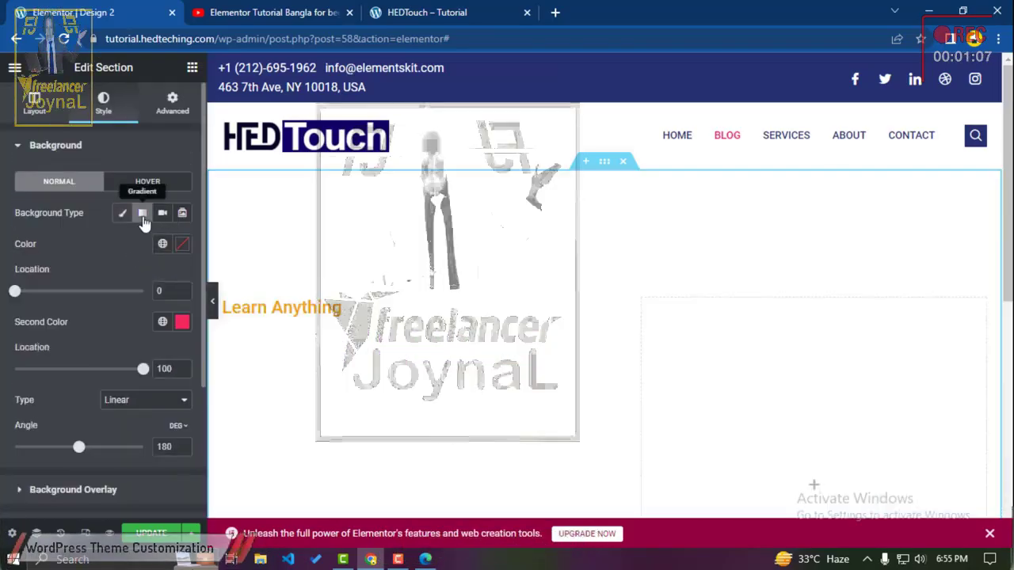
pyautogui.click(182, 244)
pyautogui.moveTo(206, 328); pyautogui.dragTo(270, 307)
pyautogui.moveTo(168, 435)
pyautogui.mouseDown()
pyautogui.moveTo(151, 435)
pyautogui.moveTo(171, 435)
pyautogui.mouseUp()
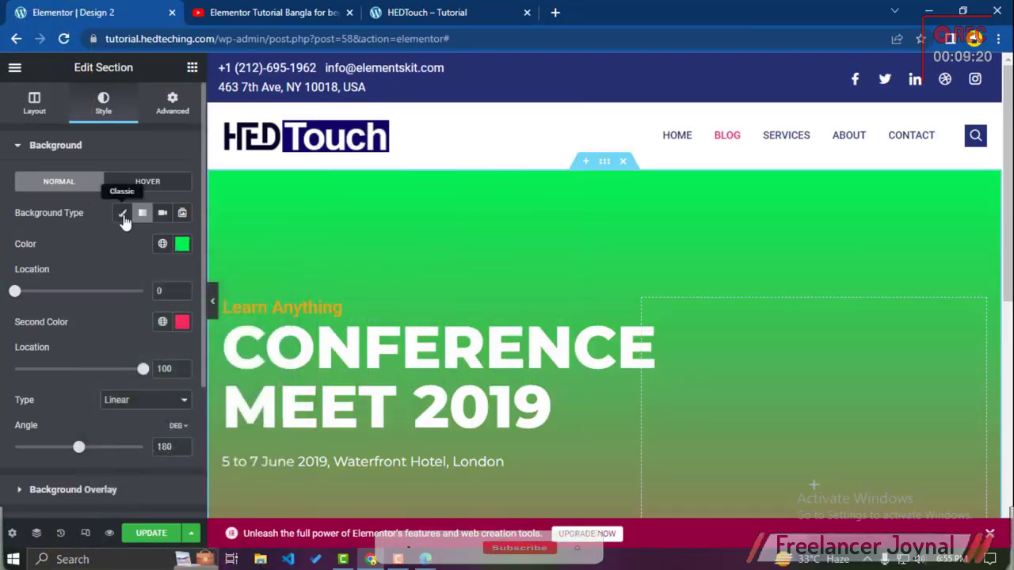
pyautogui.click(122, 213)
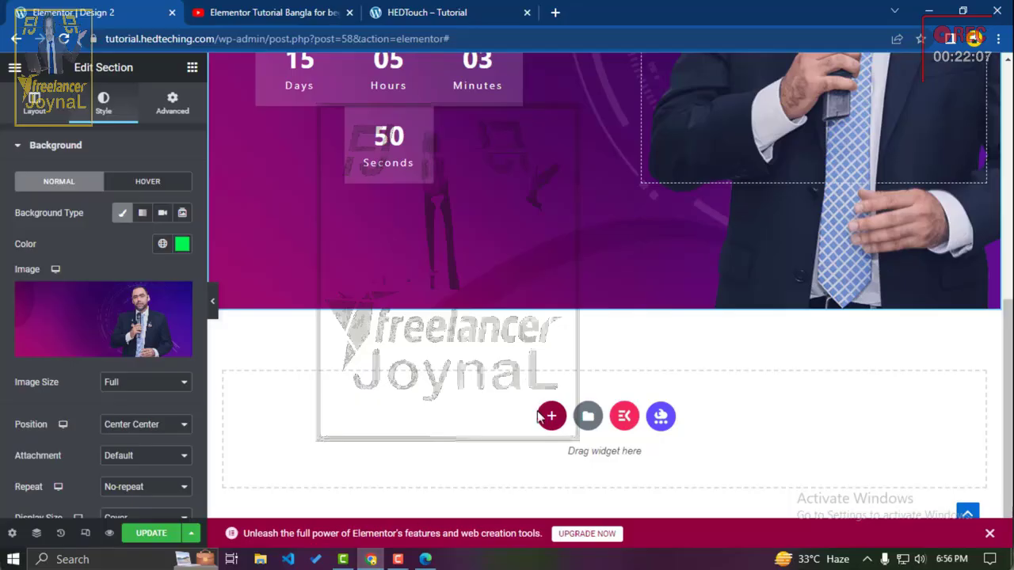
# Step: Insert the four-column gradient pricing table section from the ElementsKit section library below the conference hero
pyautogui.click(623, 418)
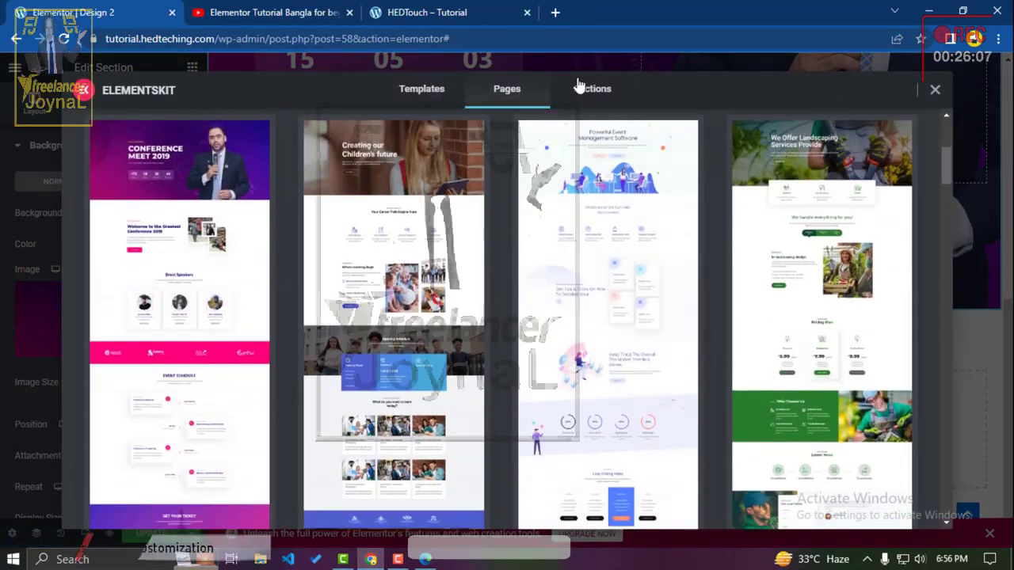
pyautogui.click(590, 87)
pyautogui.scroll(-5, 304, 253)
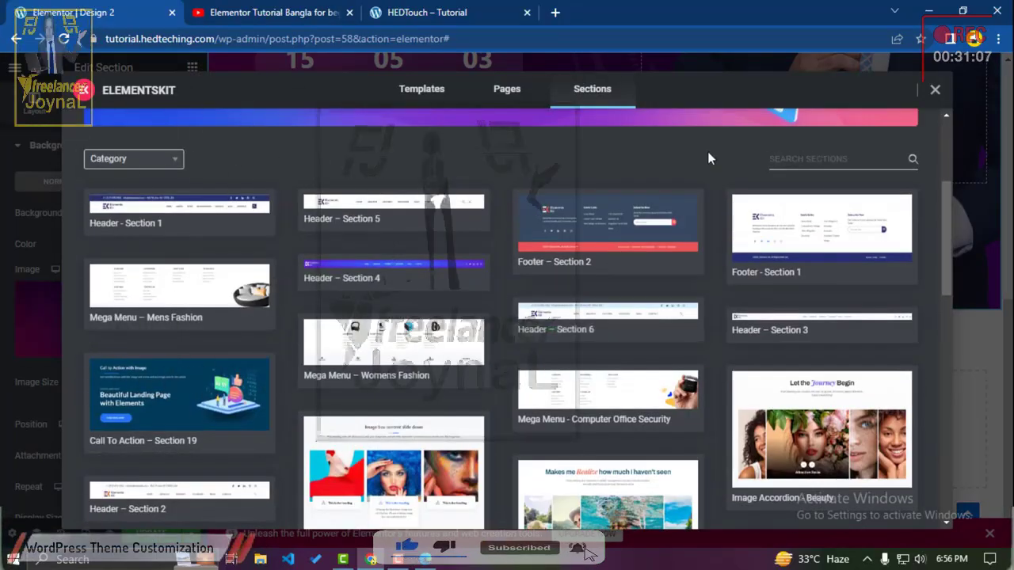
pyautogui.scroll(-15, 708, 151)
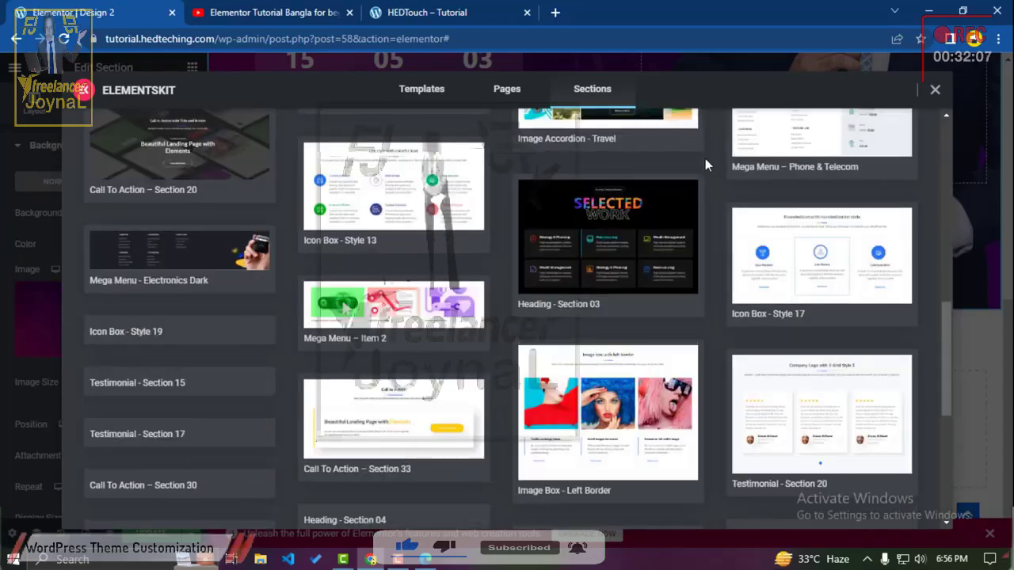
pyautogui.scroll(-4, 705, 158)
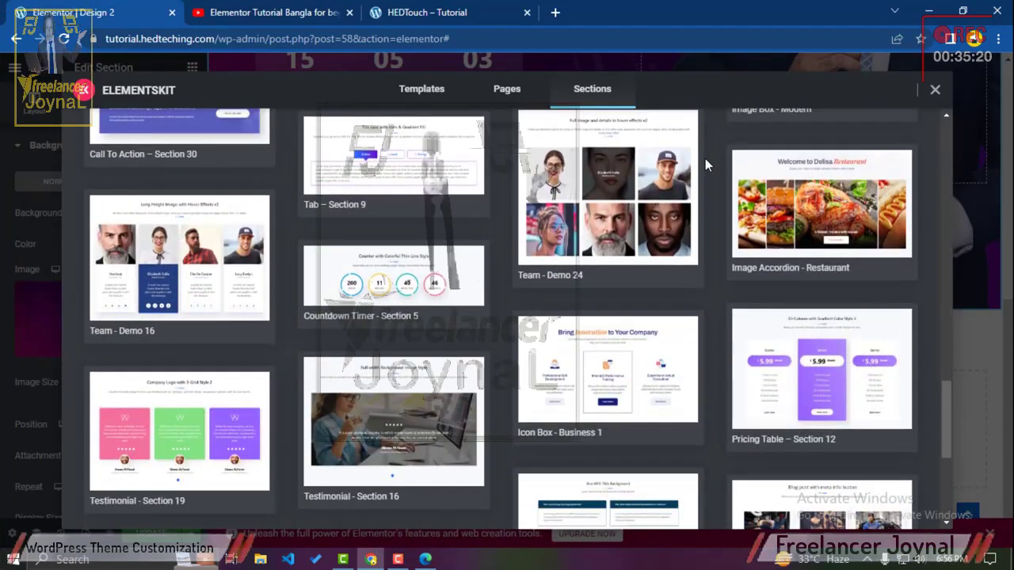
pyautogui.scroll(-5, 705, 159)
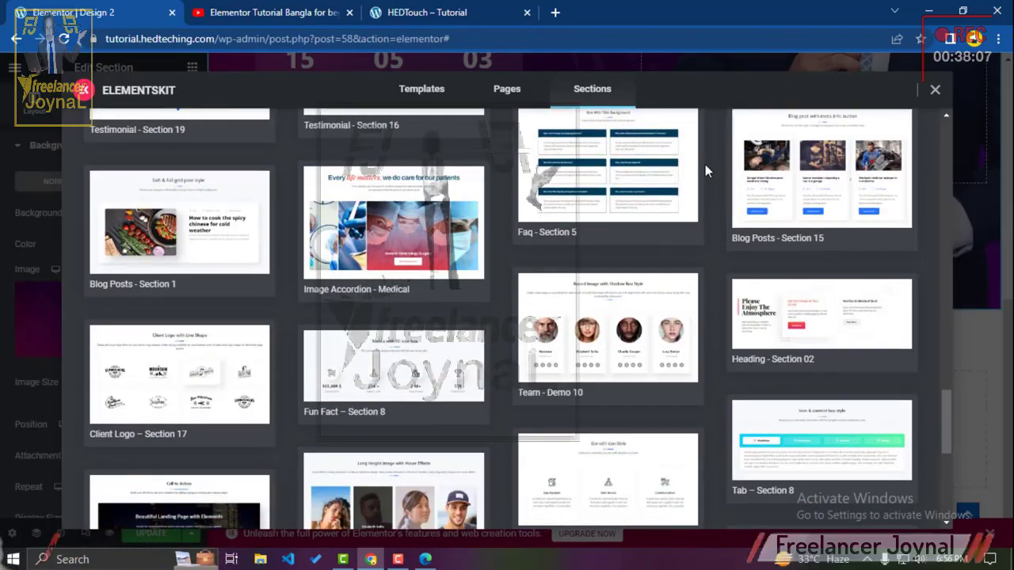
pyautogui.scroll(-3, 705, 164)
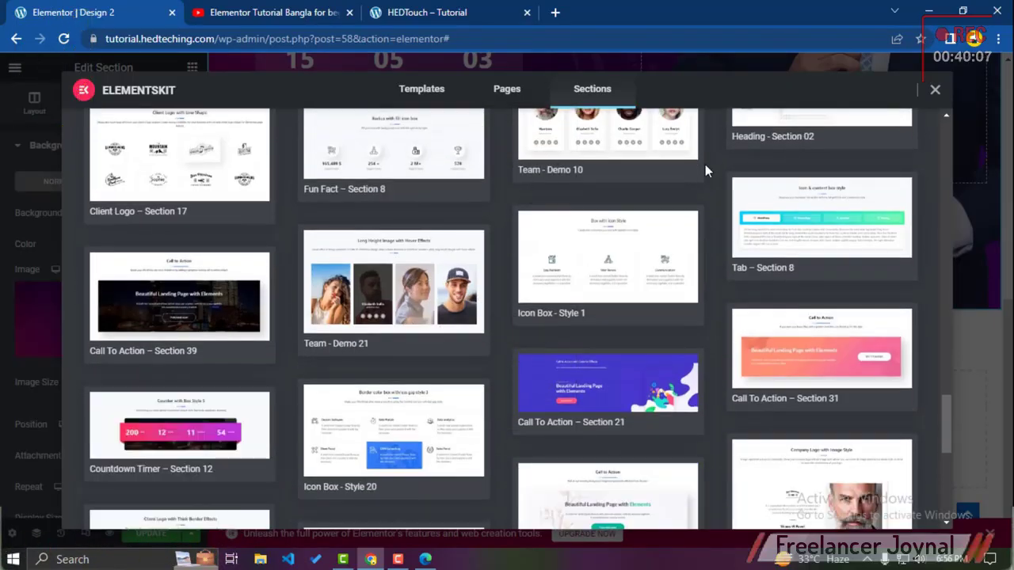
pyautogui.scroll(-2, 705, 164)
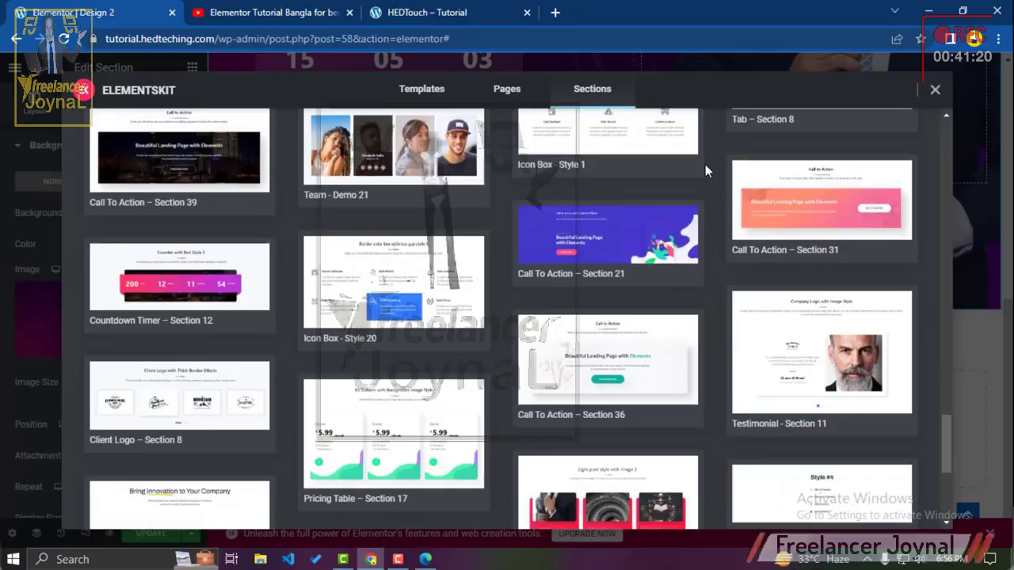
pyautogui.scroll(-5, 705, 164)
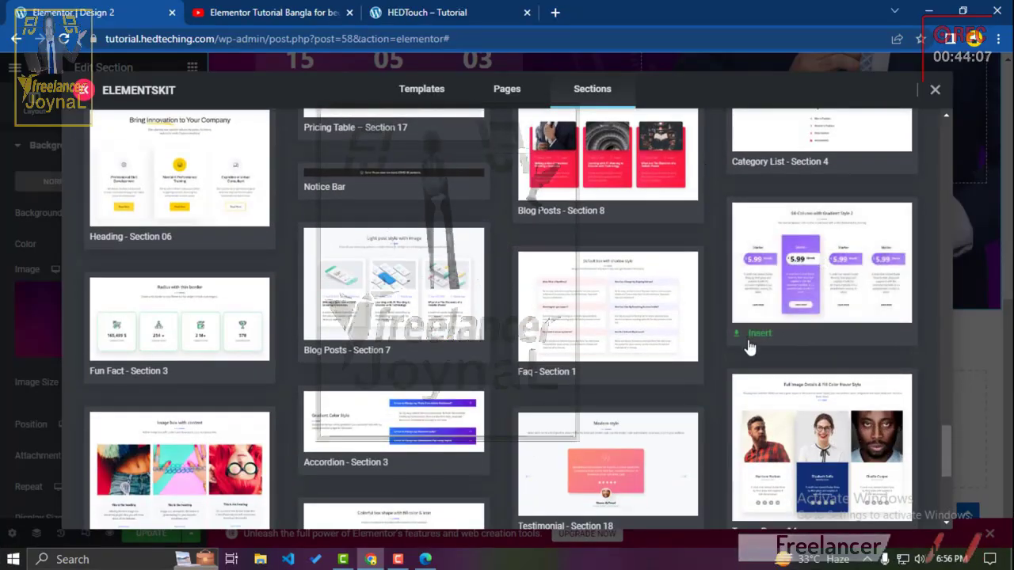
pyautogui.click(755, 333)
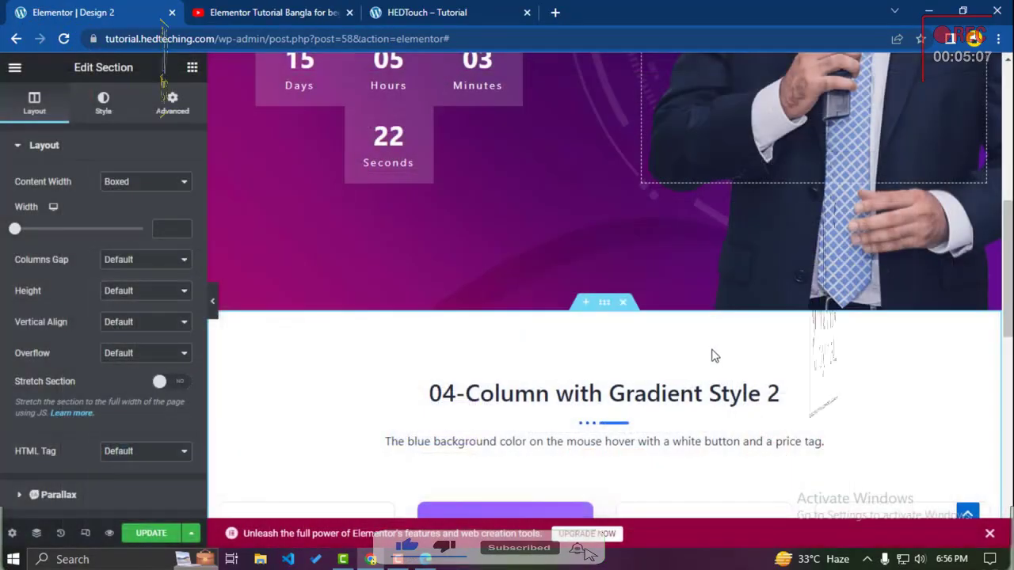
# Step: Examine the highlighted pricing table's style settings, including pricing body, price tag, table title, features, button and custom ordering
pyautogui.scroll(-3, 683, 352)
pyautogui.scroll(7, 628, 312)
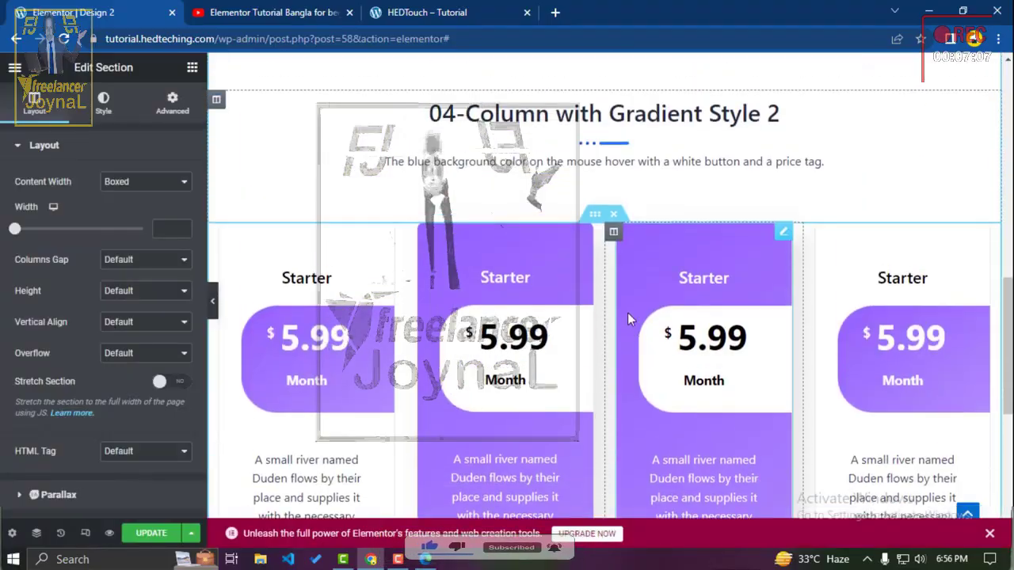
pyautogui.scroll(5, 602, 301)
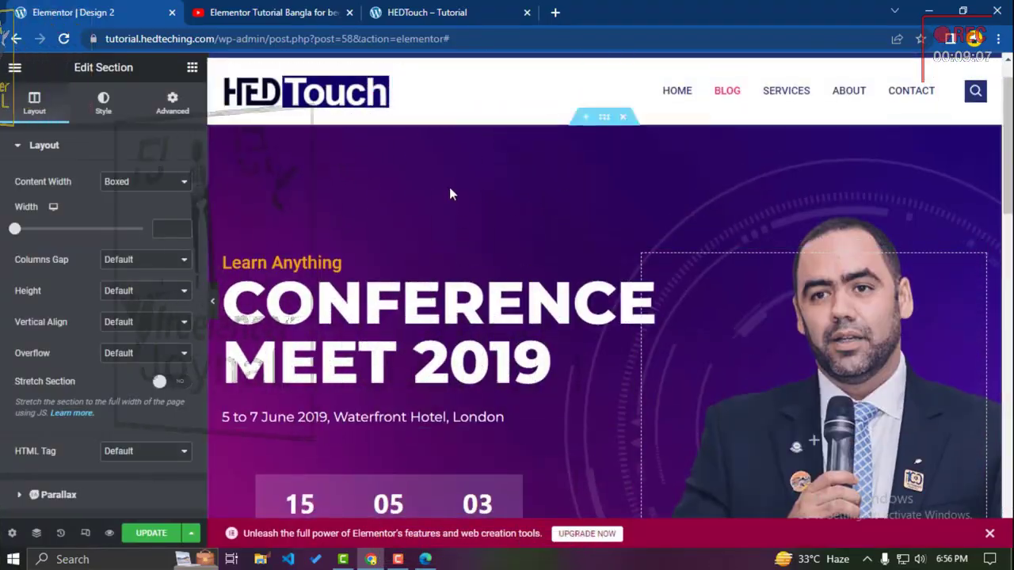
pyautogui.click(503, 296)
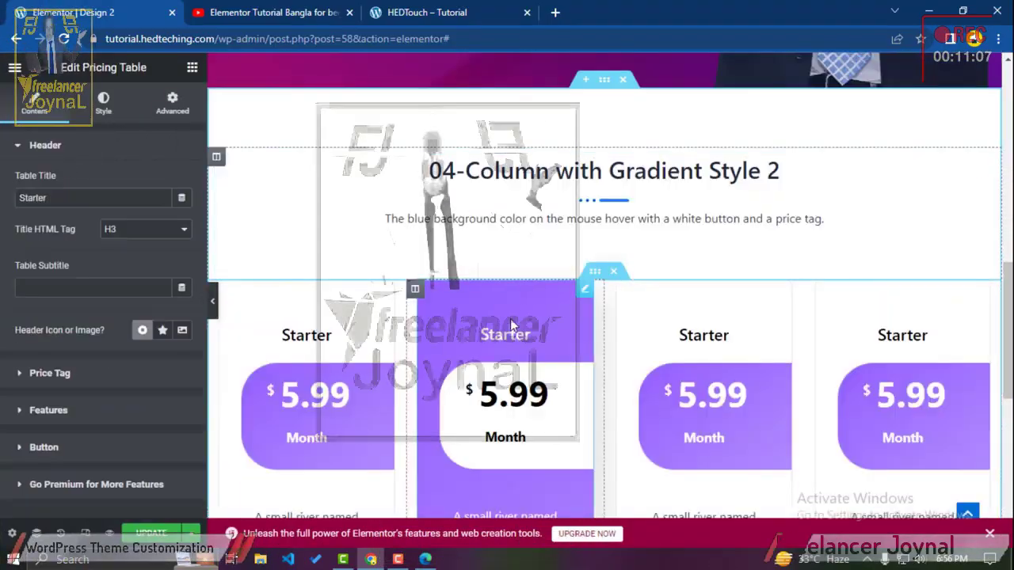
pyautogui.click(112, 113)
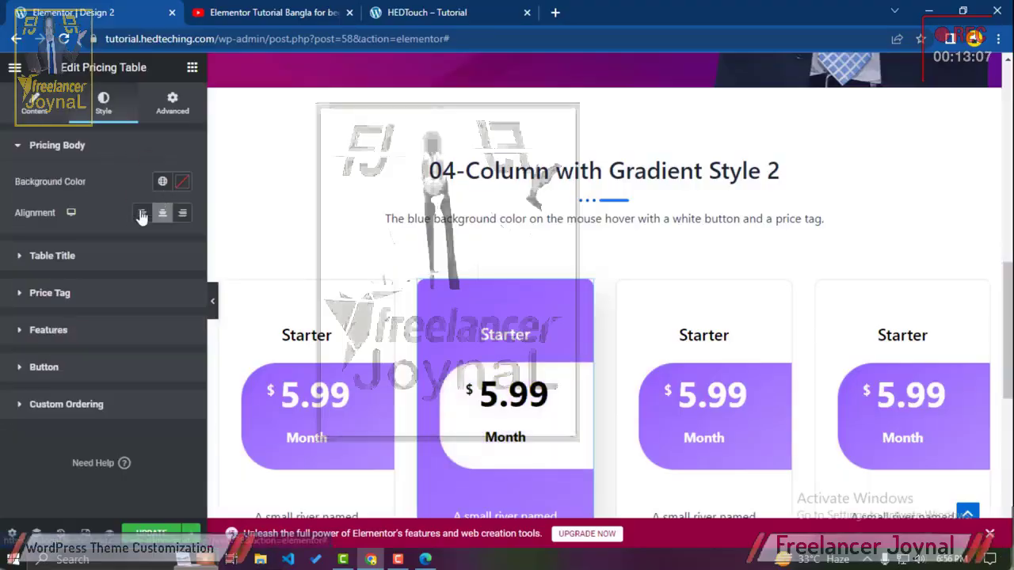
pyautogui.click(90, 293)
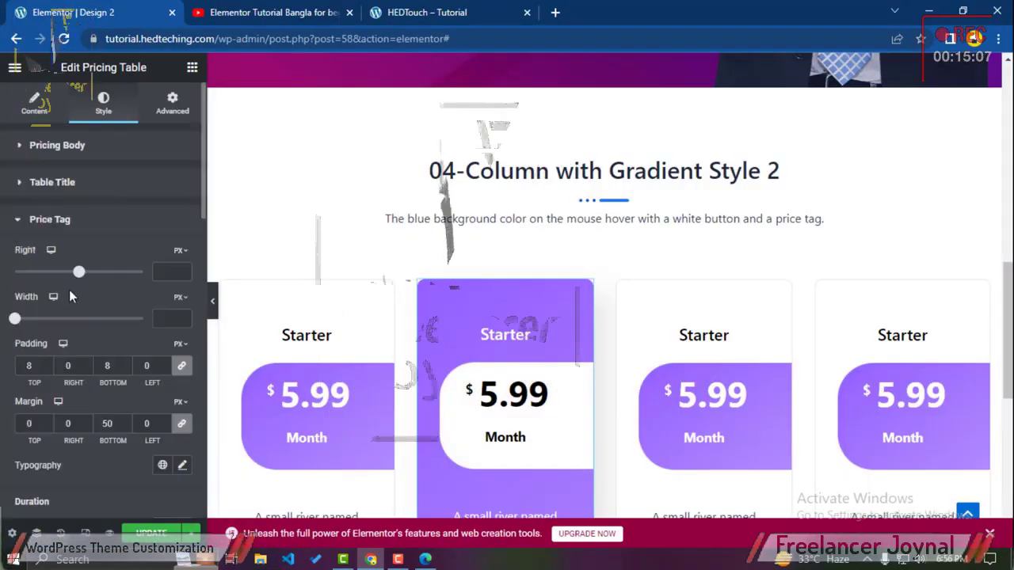
pyautogui.click(79, 182)
pyautogui.scroll(-4, 92, 266)
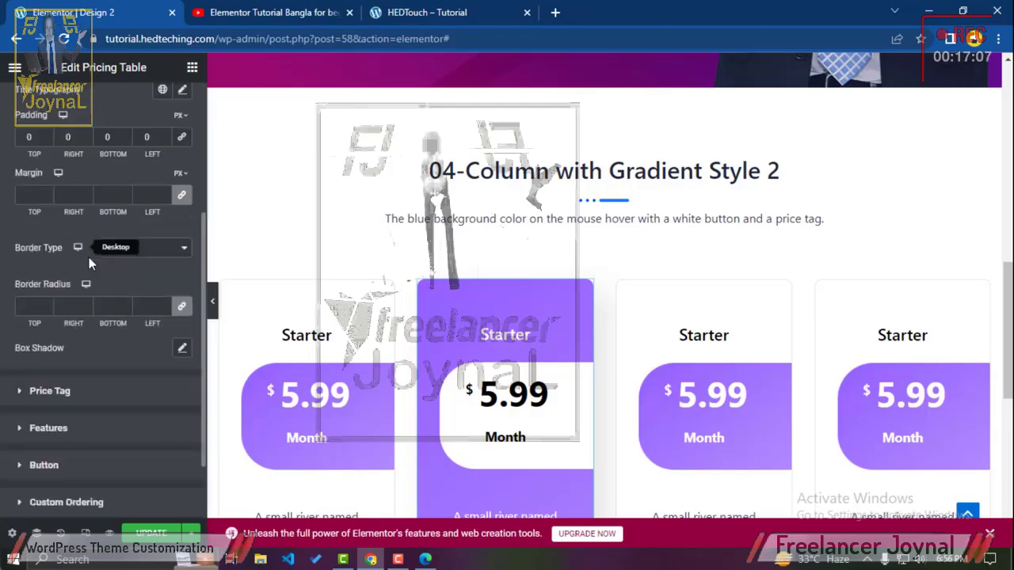
pyautogui.click(77, 341)
pyautogui.scroll(-4, 75, 341)
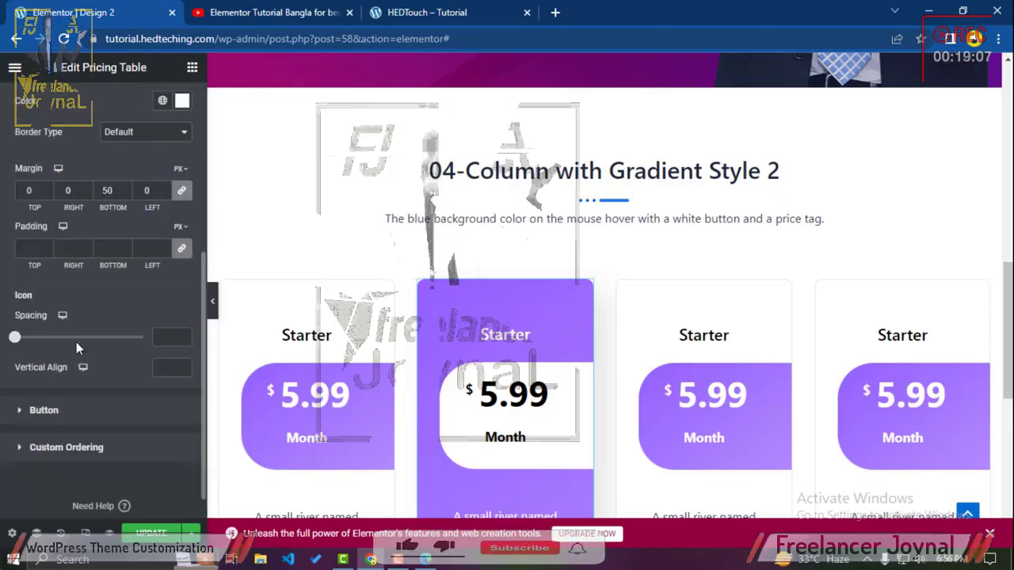
pyautogui.click(60, 414)
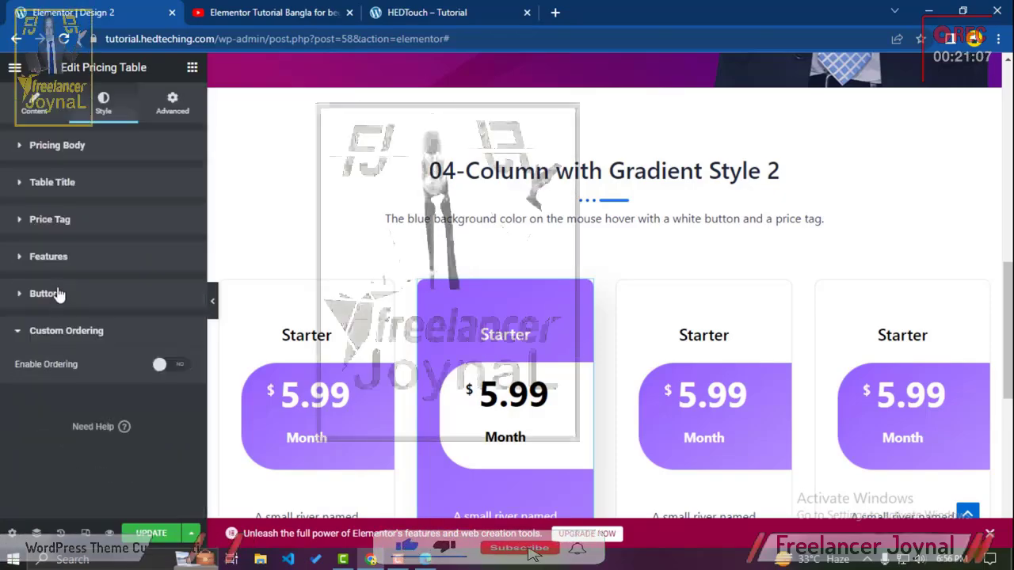
pyautogui.click(58, 295)
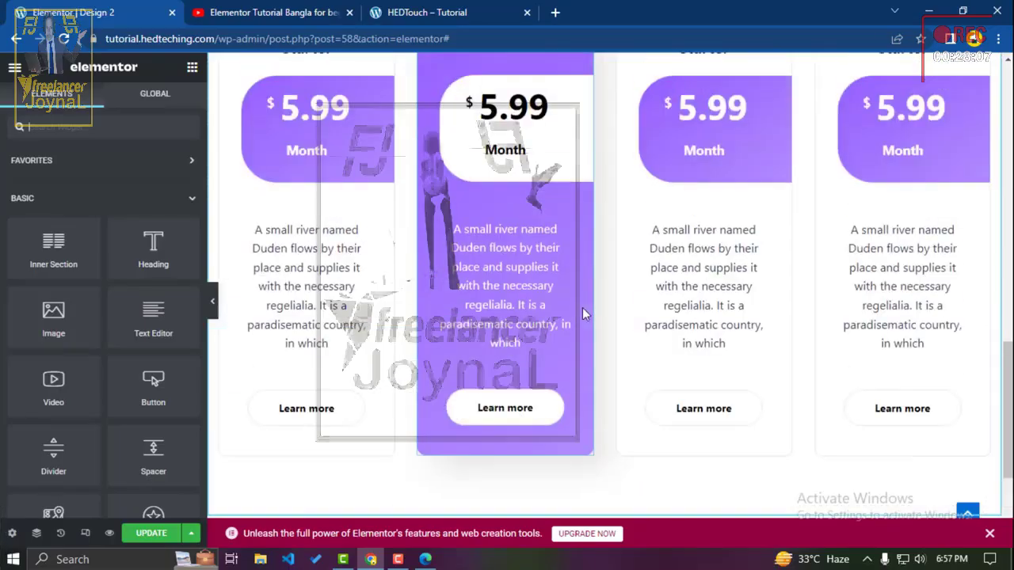
# Step: Delete the 04-Column with Gradient Style 2 pricing section below the hero
pyautogui.scroll(4, 582, 309)
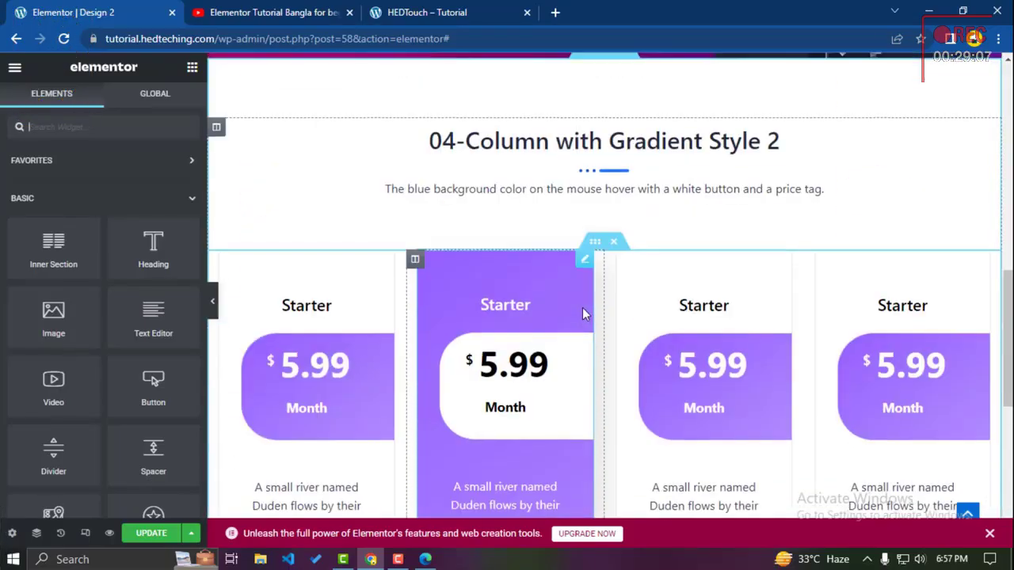
pyautogui.scroll(1, 654, 164)
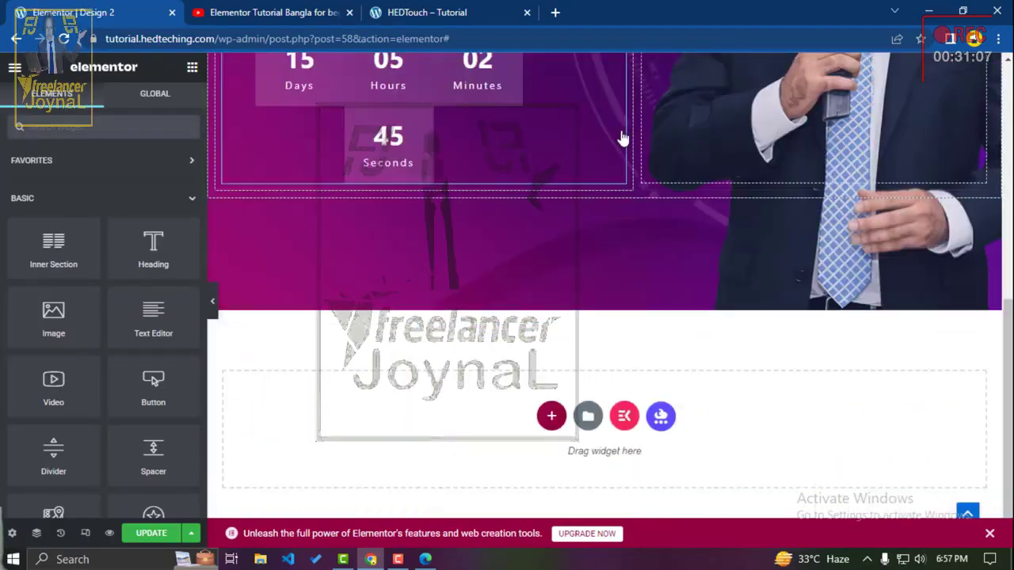
# Step: Add the ElementsKit landscaping page's sections, from the Gardens, Maintenance and Urban boxes downward, directly below the conference hero
pyautogui.click(623, 418)
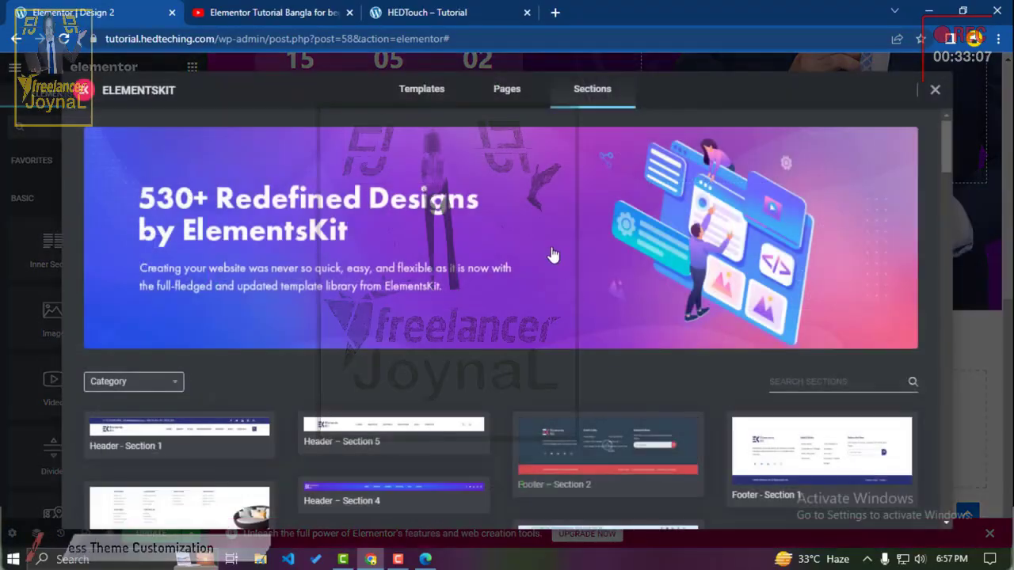
pyautogui.click(499, 96)
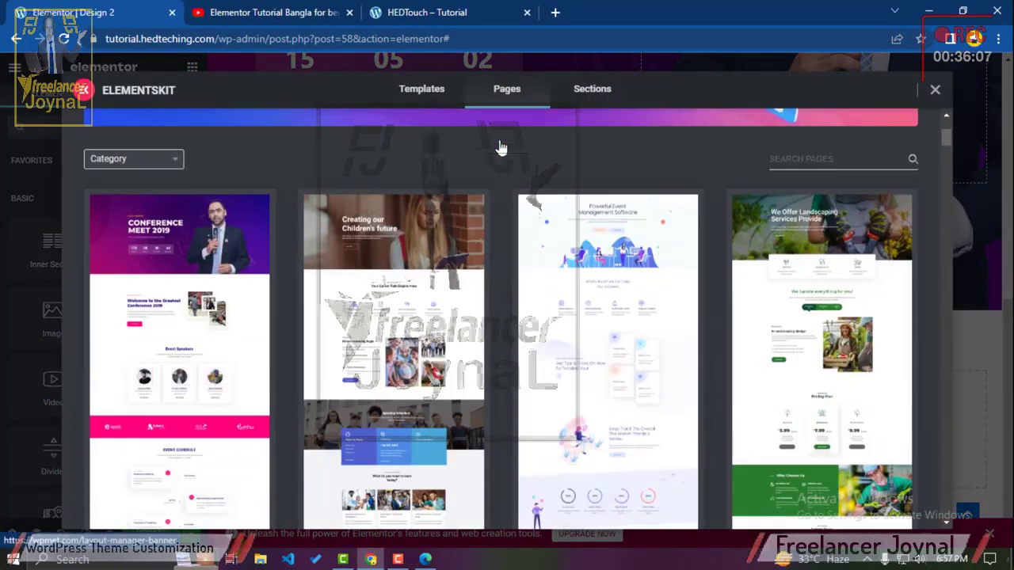
pyautogui.scroll(-3, 499, 147)
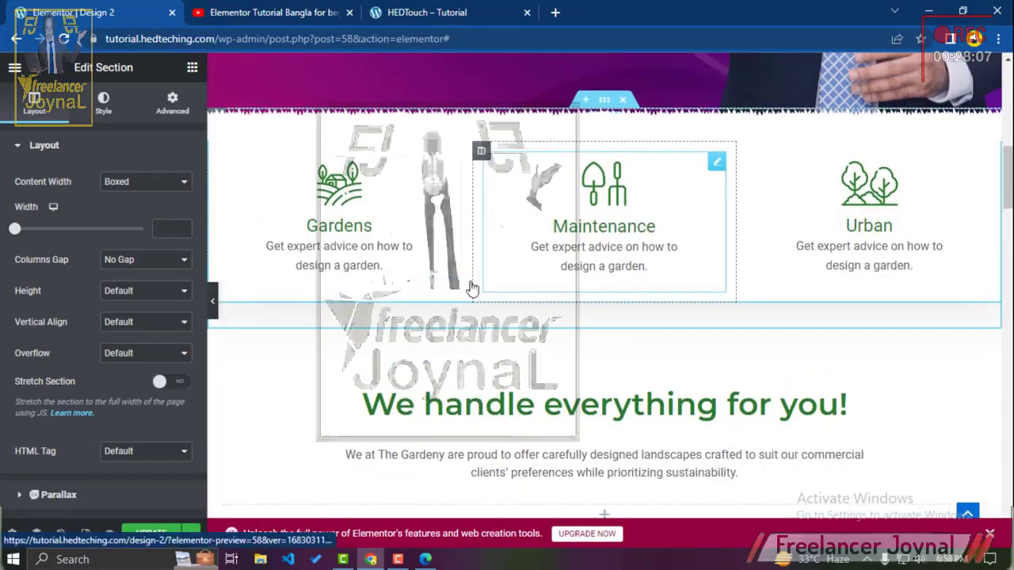
# Step: Preview the join between the conference hero and the landscaping service boxes at full width, and return to the editing panel
pyautogui.click(213, 302)
pyautogui.scroll(10, 222, 312)
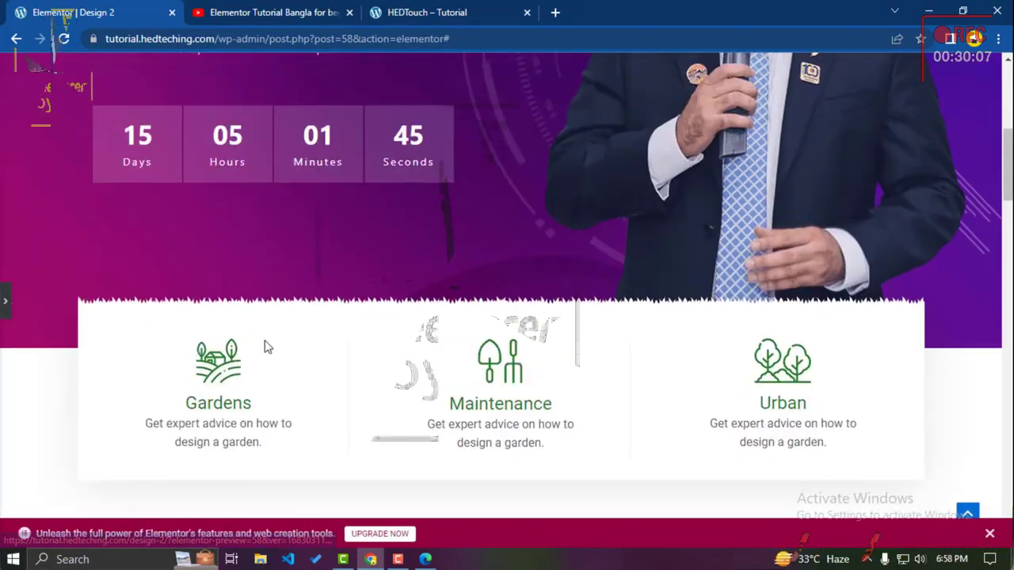
pyautogui.scroll(-10, 266, 346)
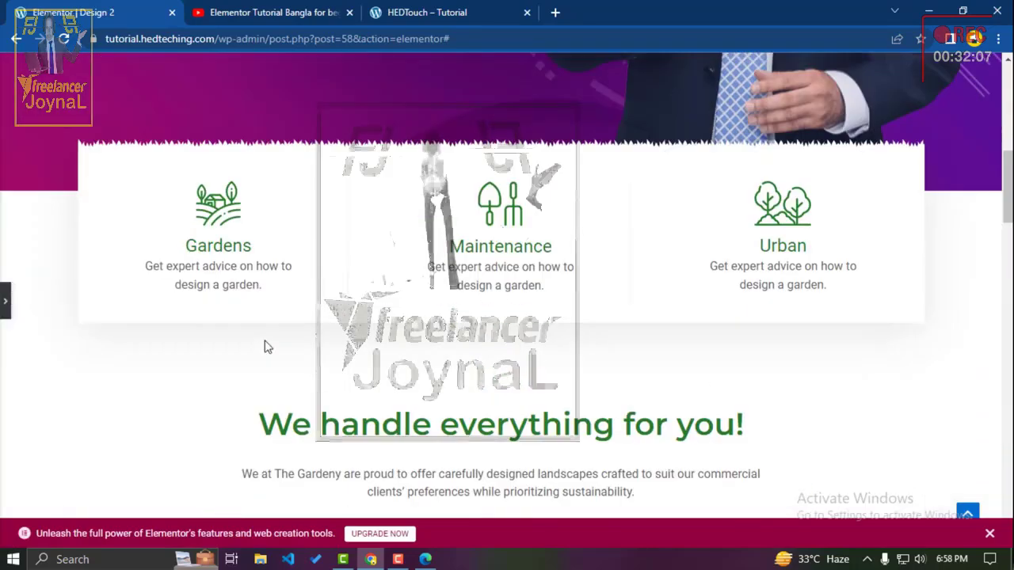
pyautogui.click(8, 308)
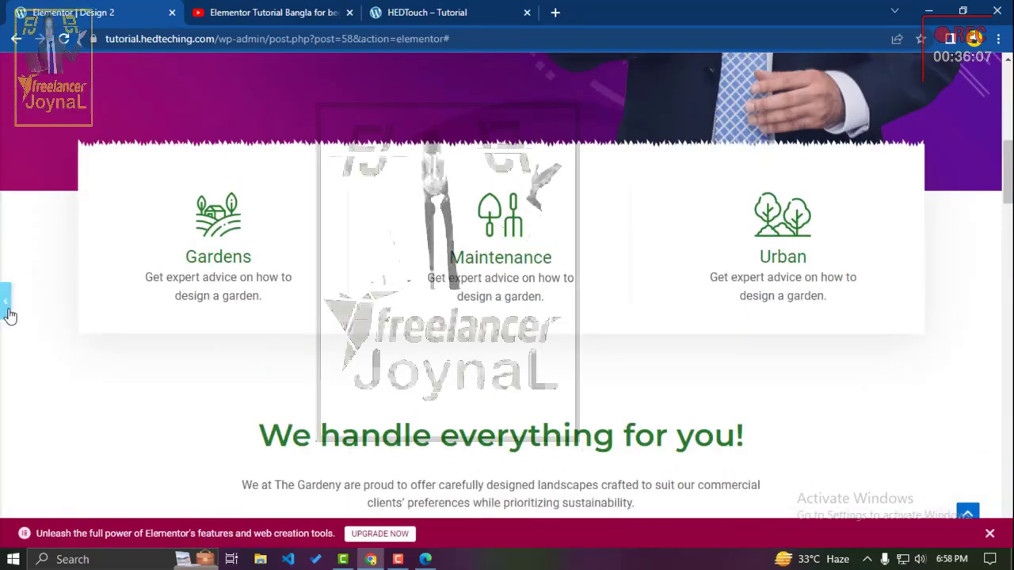
pyautogui.scroll(10, 664, 274)
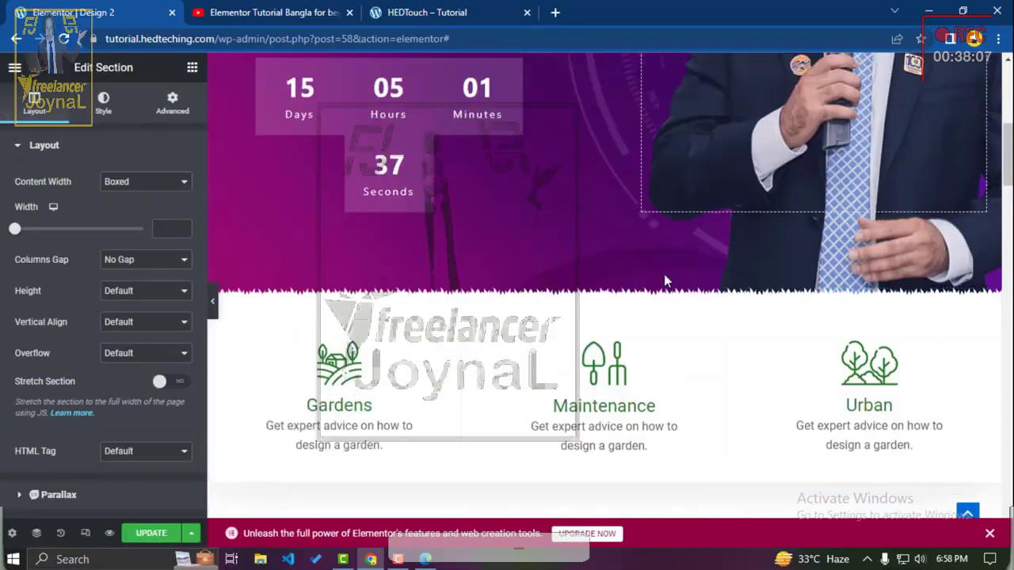
pyautogui.scroll(-10, 626, 179)
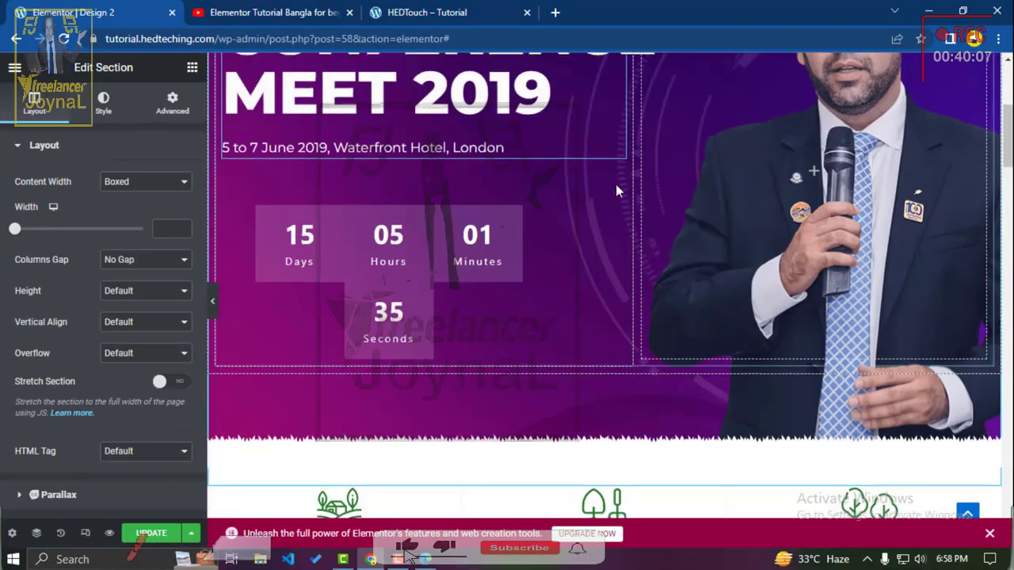
pyautogui.scroll(2, 467, 181)
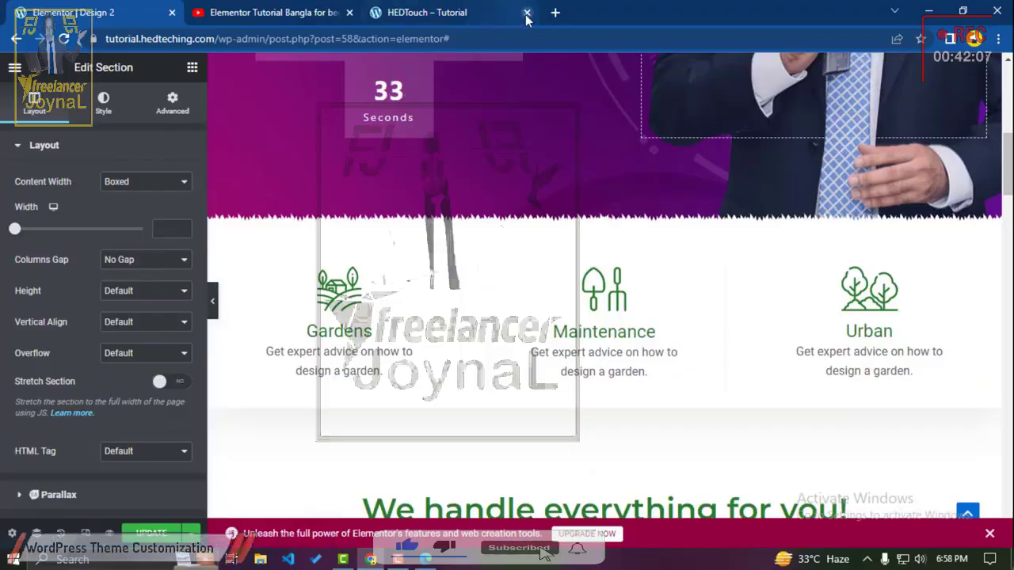
# Step: Search the web for COLORZILA in a new browser tab and open the ColorZilla website
pyautogui.click(560, 17)
pyautogui.write('co')
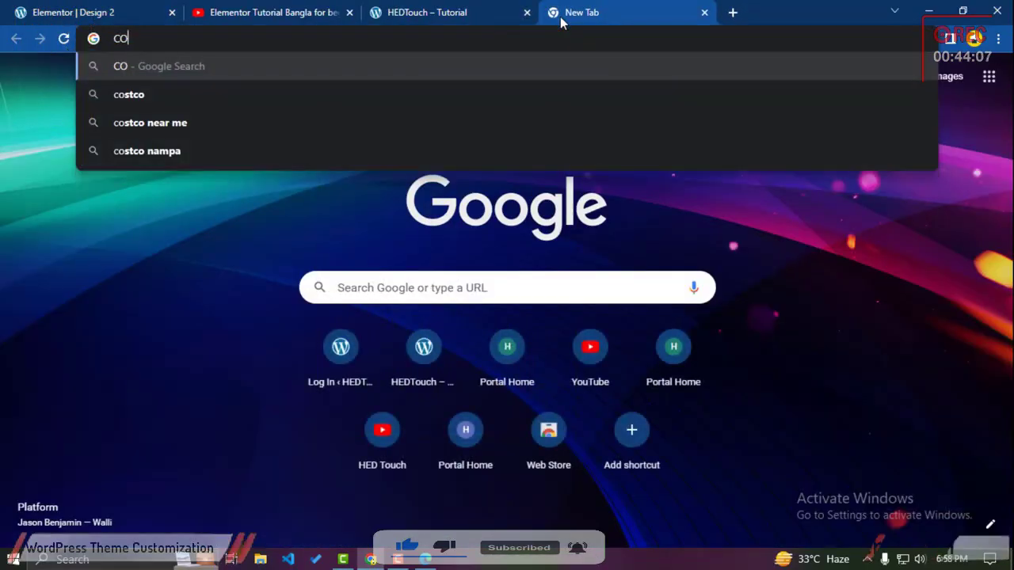
pyautogui.write('LORZILA')
pyautogui.press('Return')
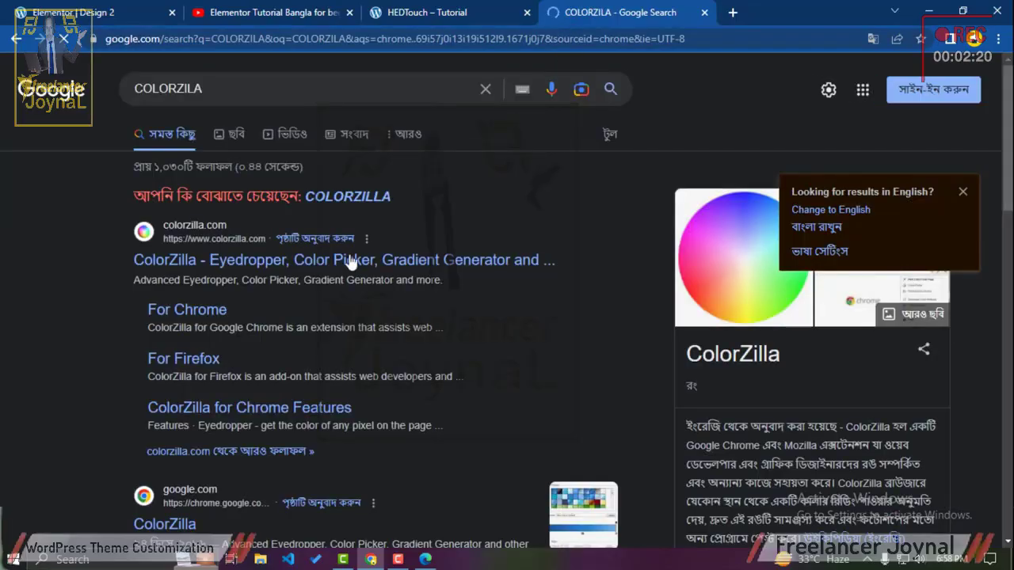
pyautogui.click(349, 261)
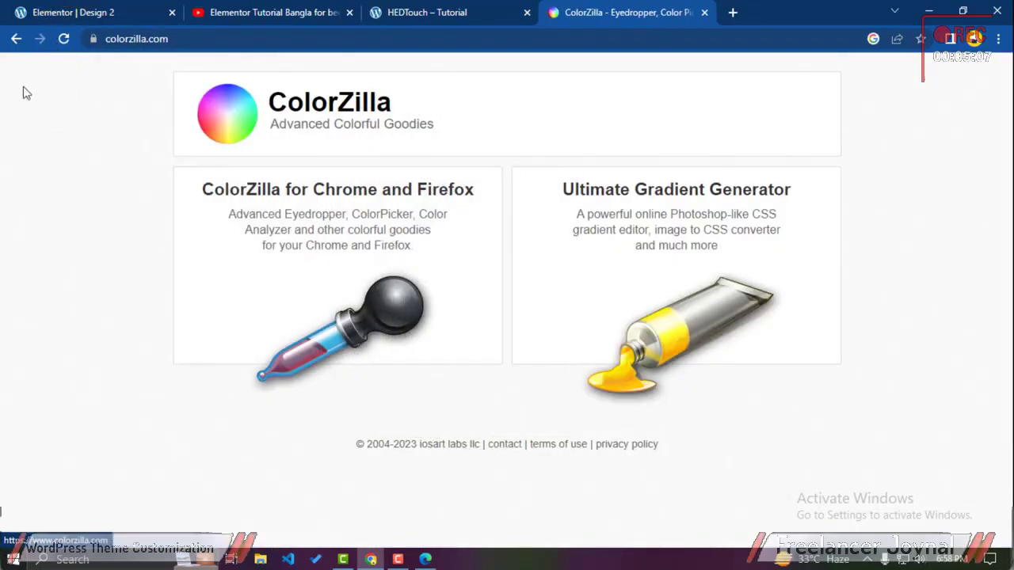
# Step: Open the ColorZilla for Chrome page and go on to the extension's Chrome Web Store listing
pyautogui.click(183, 38)
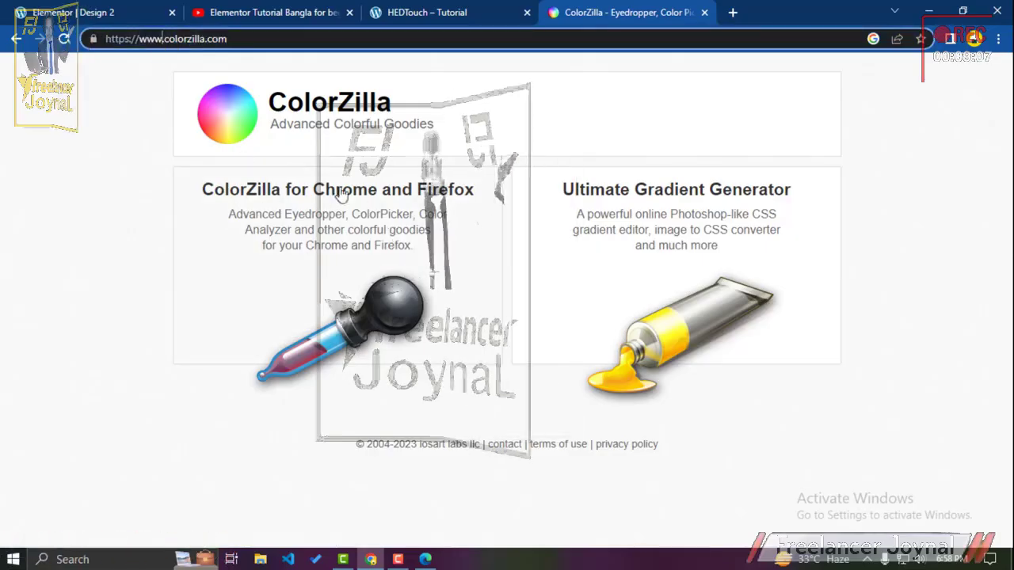
pyautogui.click(372, 198)
pyautogui.scroll(-2, 376, 202)
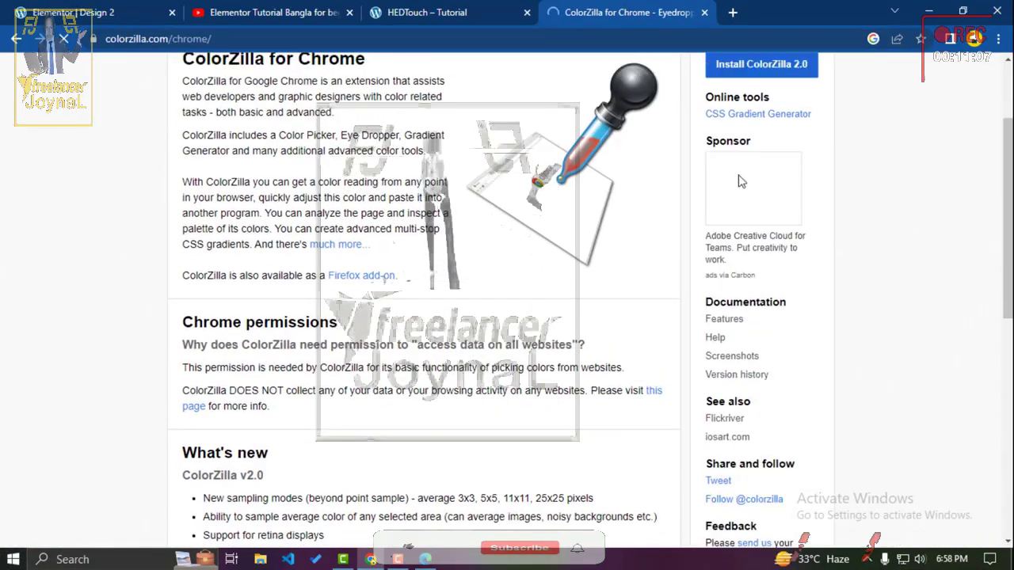
pyautogui.scroll(1, 761, 131)
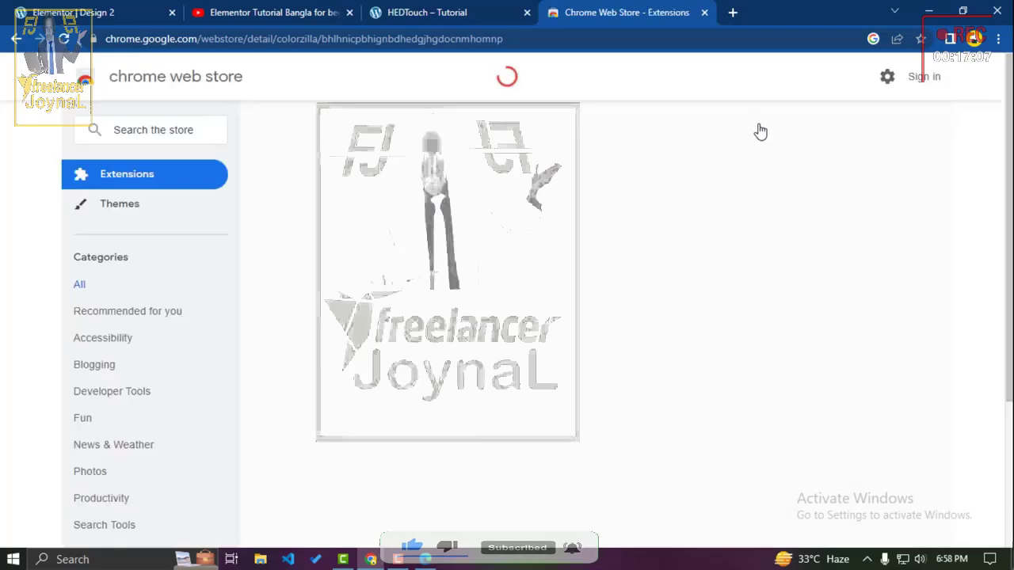
# Step: Add the ColorZilla extension to Chrome and pin it, then return to the Design 2 page in Elementor
pyautogui.click(807, 186)
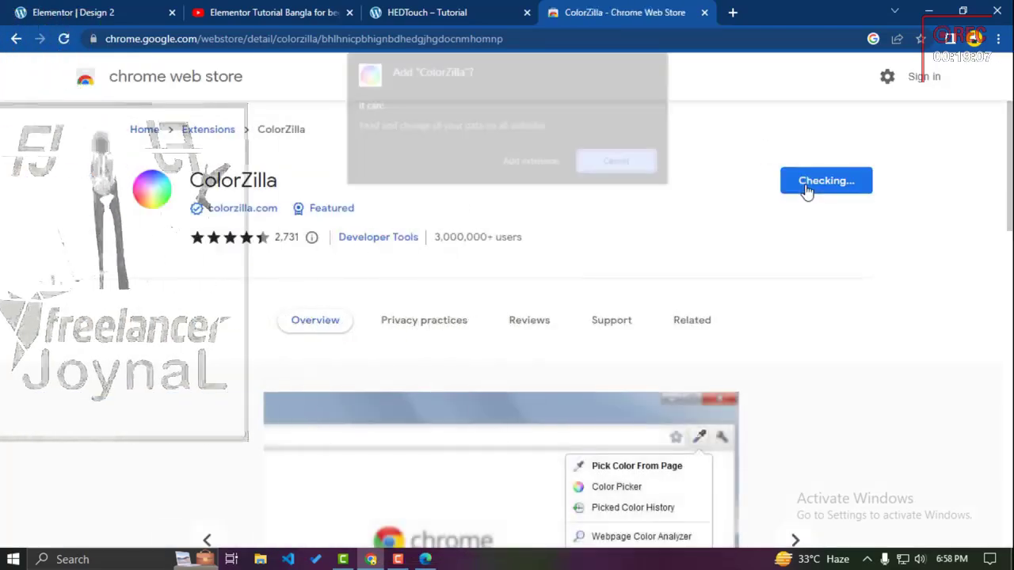
pyautogui.click(552, 167)
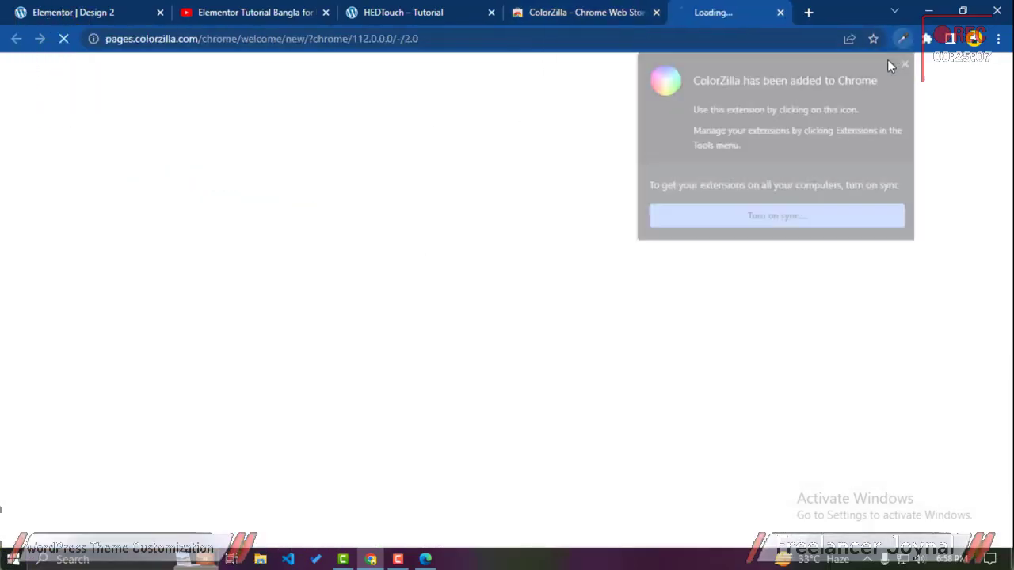
pyautogui.click(929, 40)
pyautogui.click(892, 148)
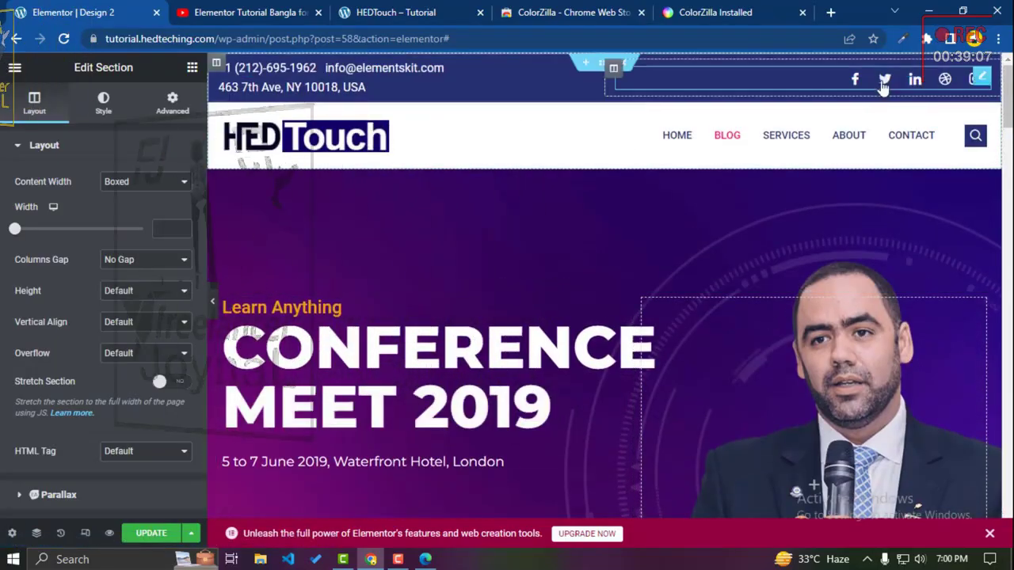
# Step: Sample the dark purple of the conference hero's upper background with ColorZilla and copy its hex code 2a045c
pyautogui.click(901, 39)
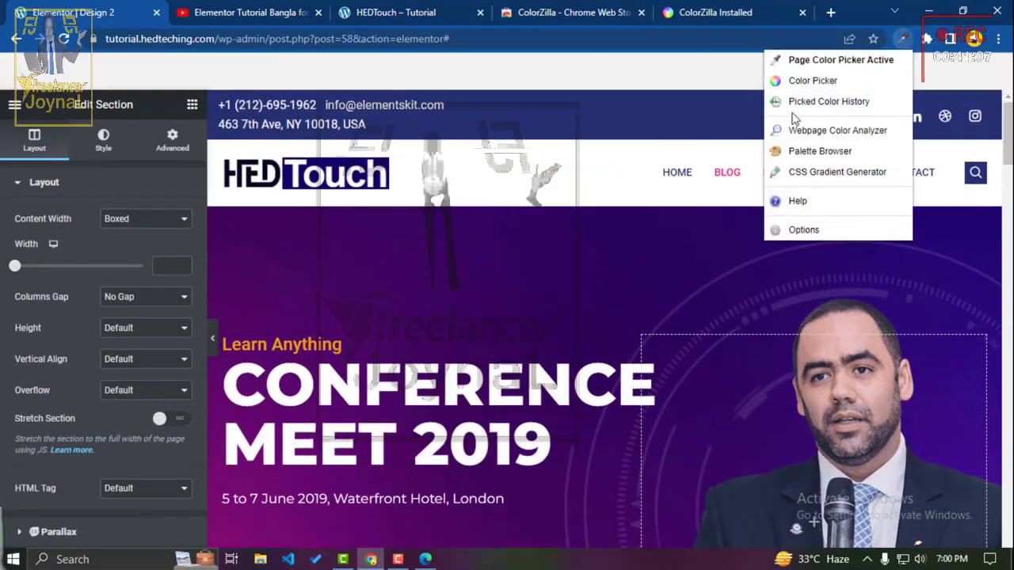
pyautogui.click(832, 64)
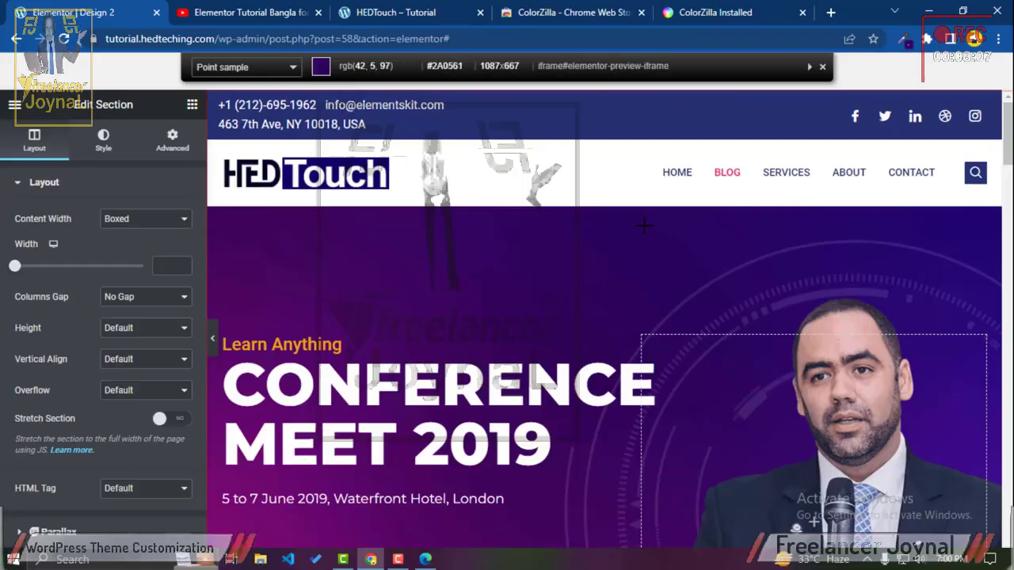
pyautogui.click(570, 217)
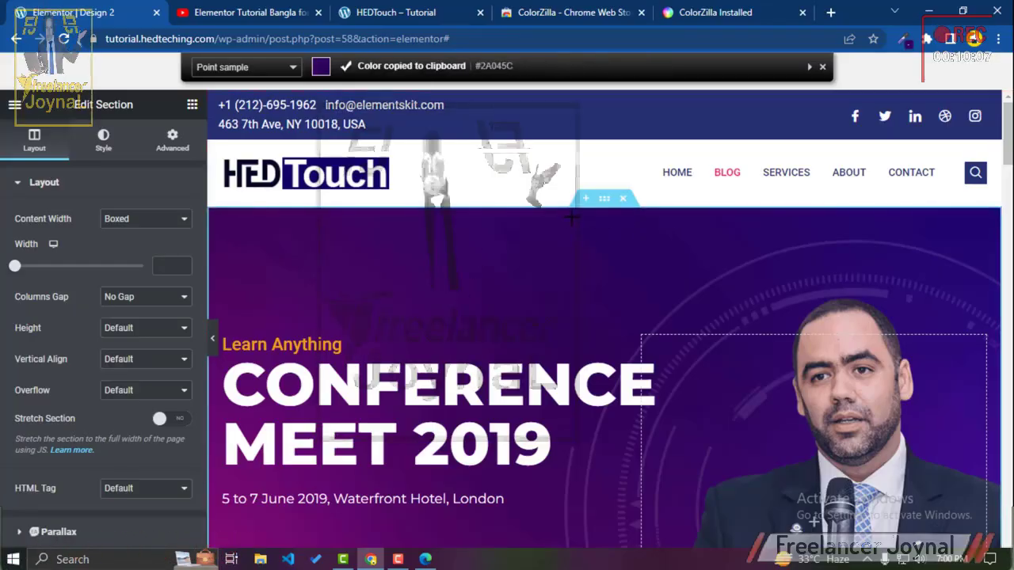
pyautogui.scroll(-6, 572, 217)
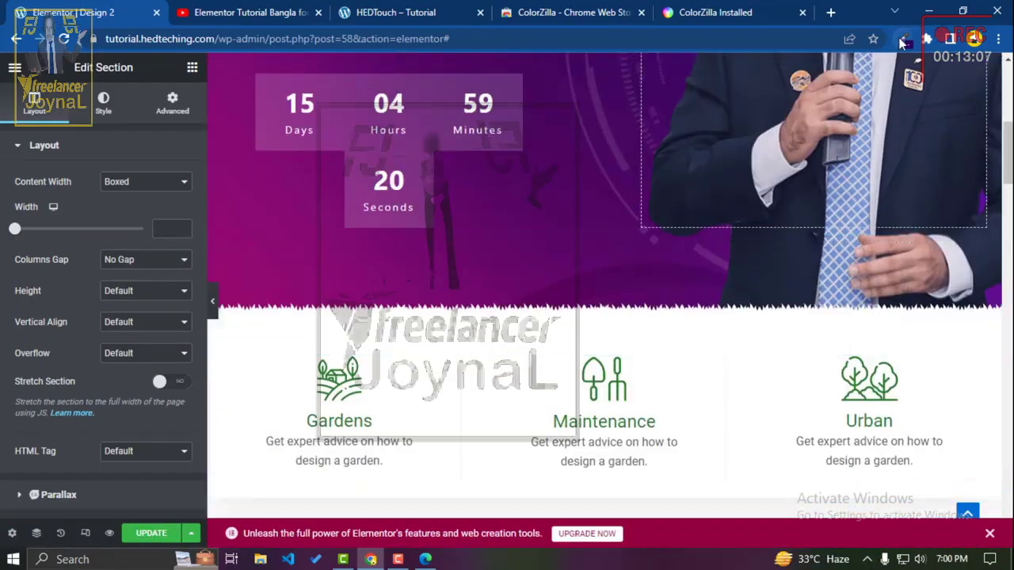
pyautogui.click(903, 40)
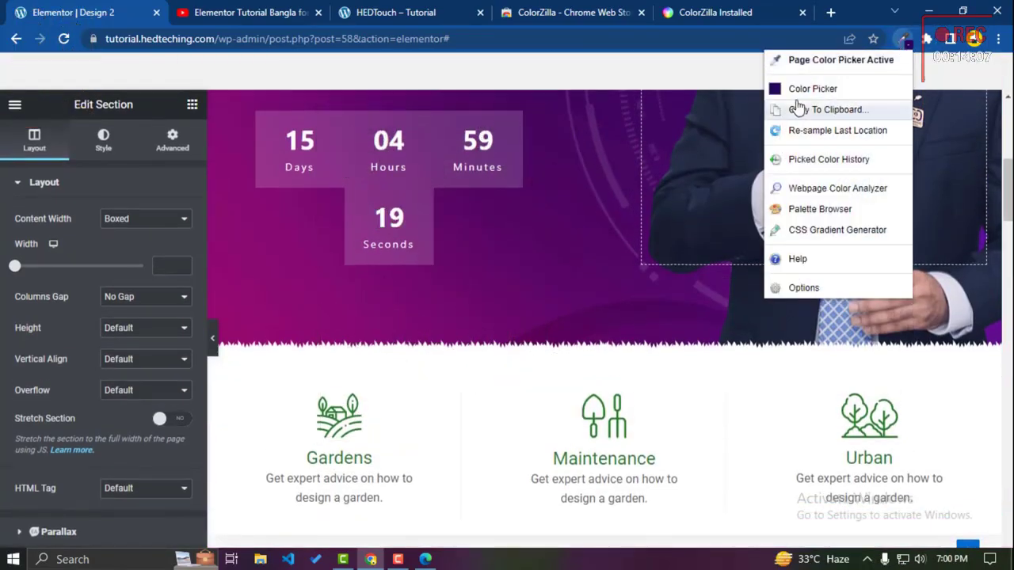
pyautogui.click(806, 90)
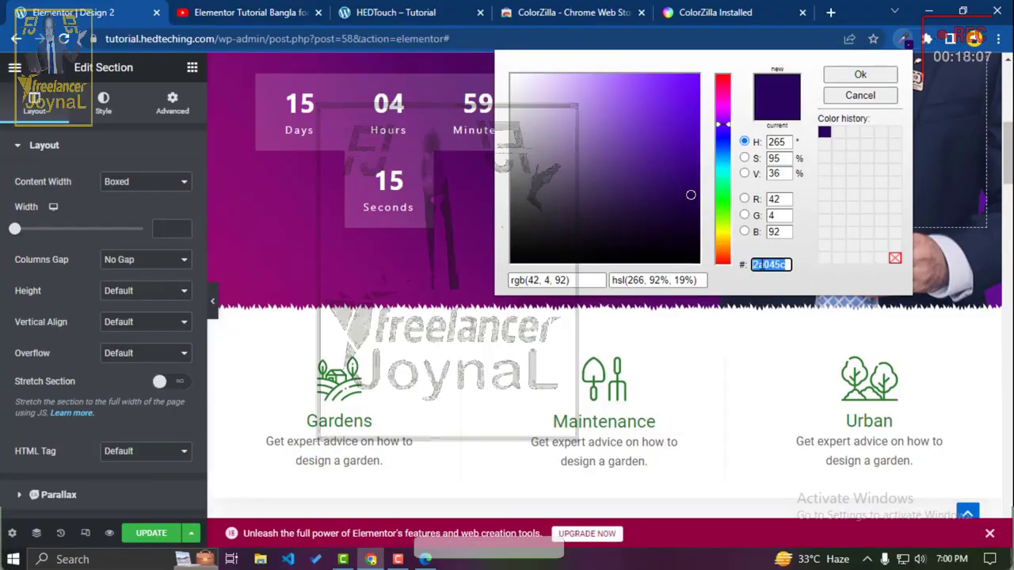
pyautogui.click(860, 74)
# Step: Open the Gardens icon box for editing and look at its image in the media library without changing it
pyautogui.scroll(-2, 555, 339)
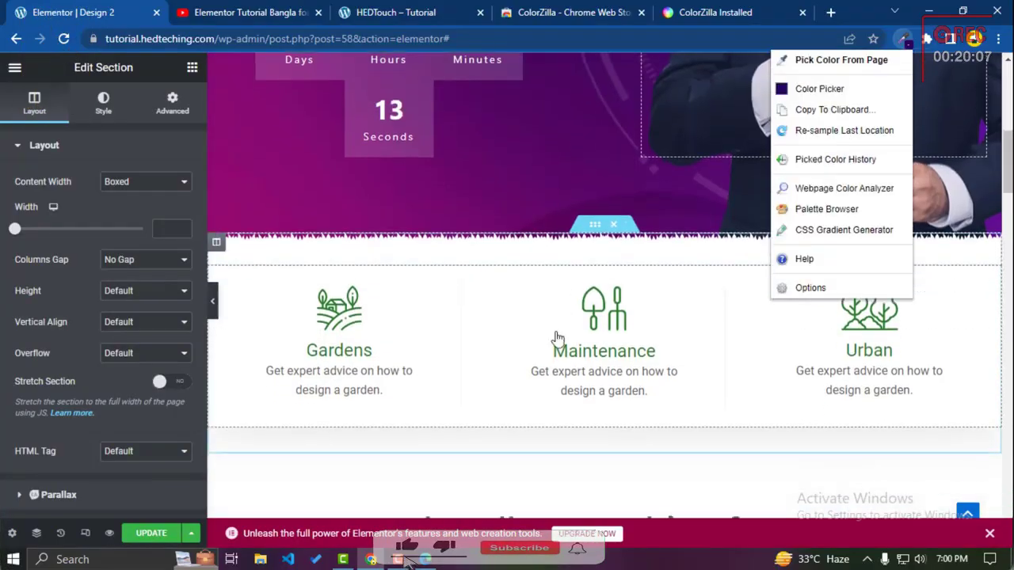
pyautogui.click(345, 325)
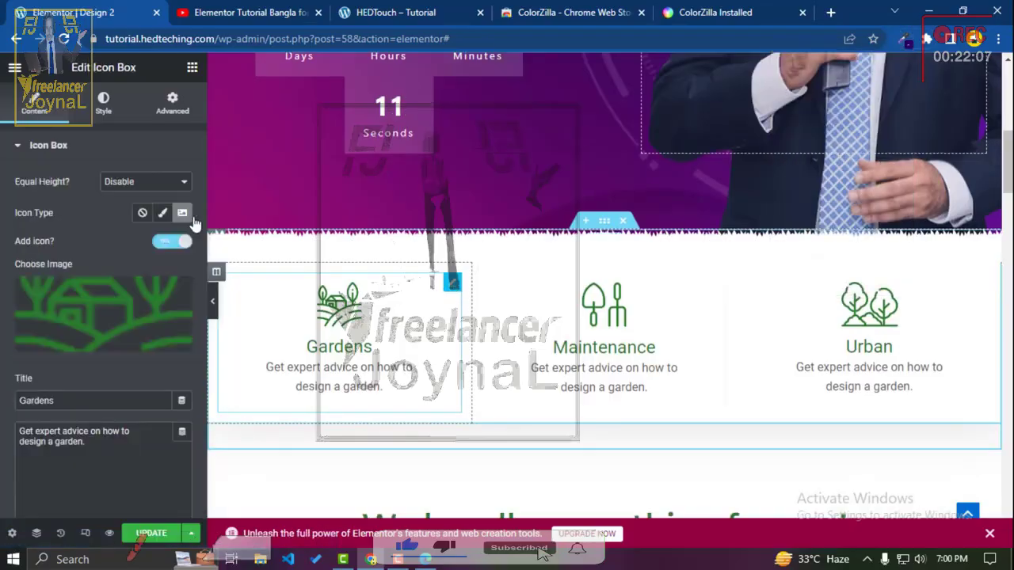
pyautogui.click(114, 297)
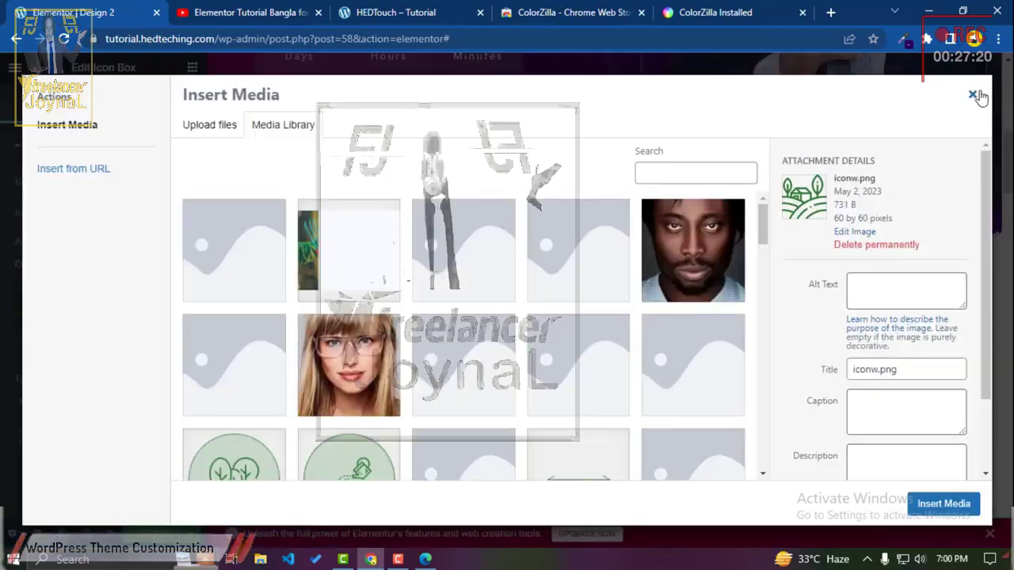
pyautogui.click(973, 95)
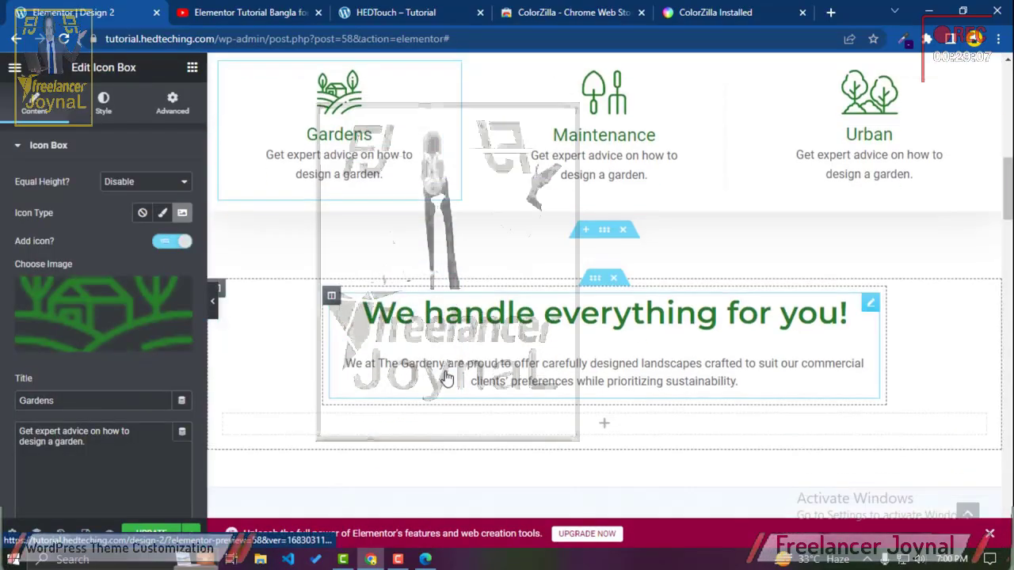
# Step: Remove the Gardens icon box's image and switch its icon type from image to icon
pyautogui.scroll(-1, 375, 180)
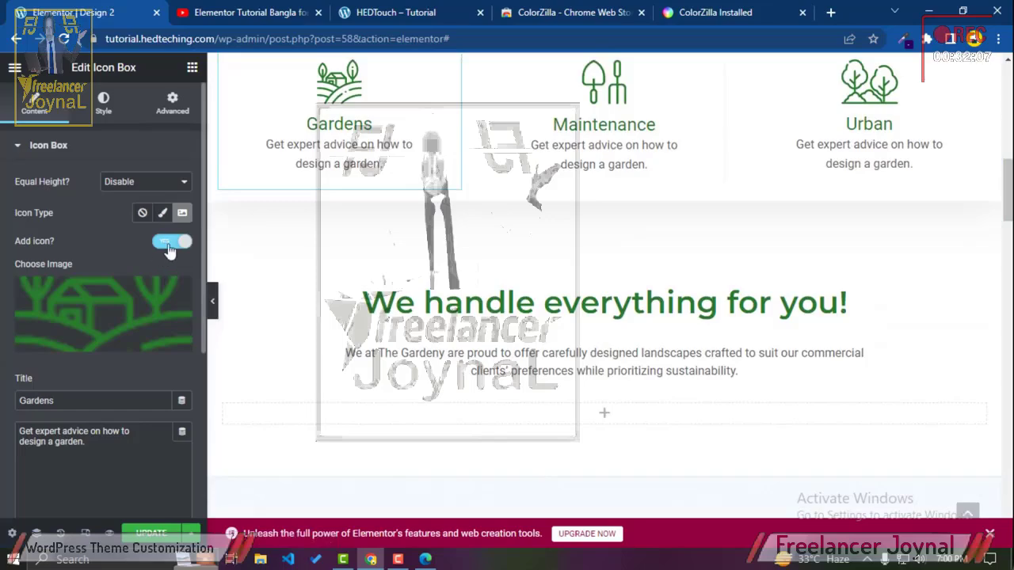
pyautogui.moveTo(94, 305)
pyautogui.click(178, 295)
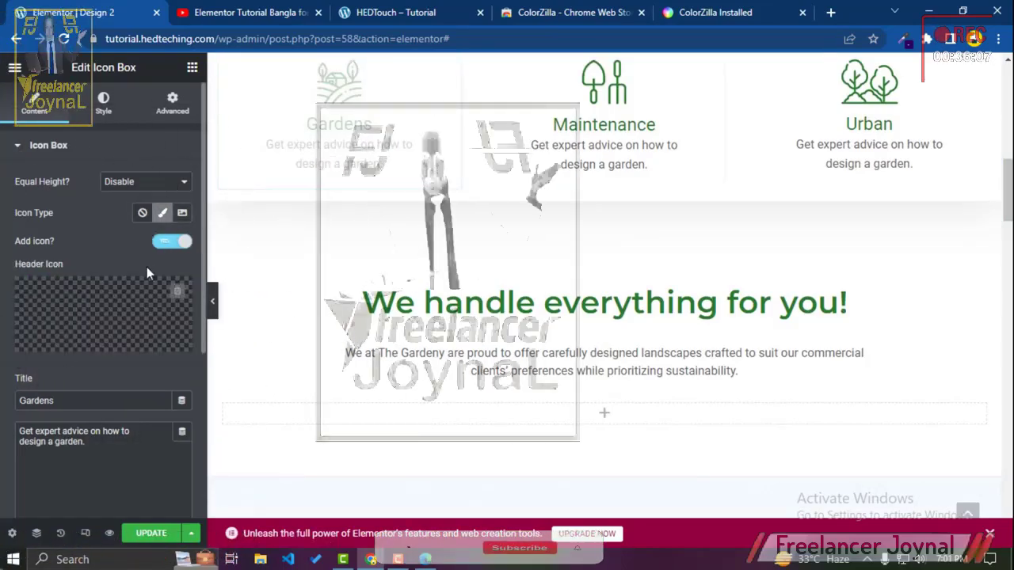
pyautogui.click(142, 213)
pyautogui.click(179, 216)
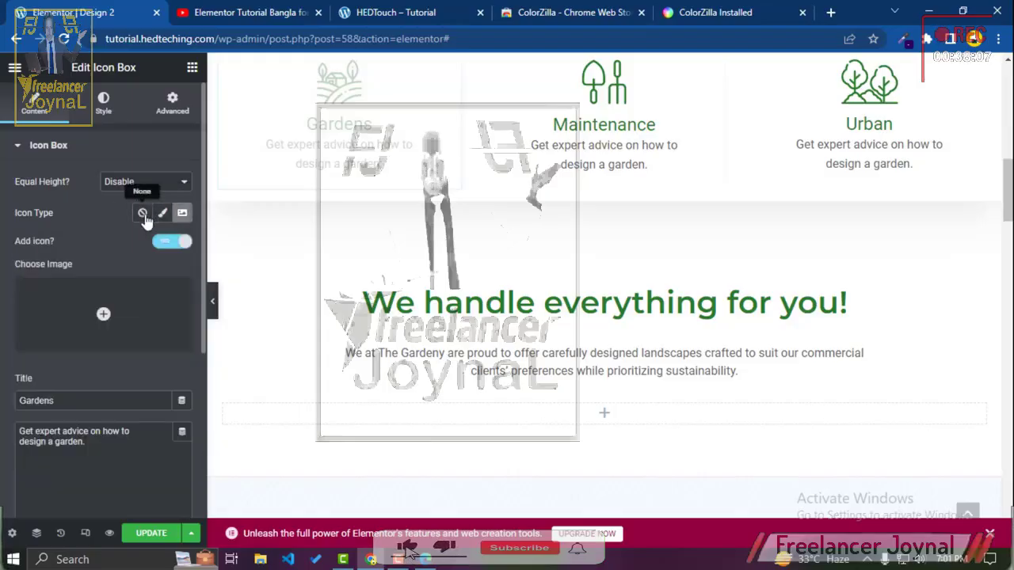
pyautogui.click(147, 219)
pyautogui.click(160, 214)
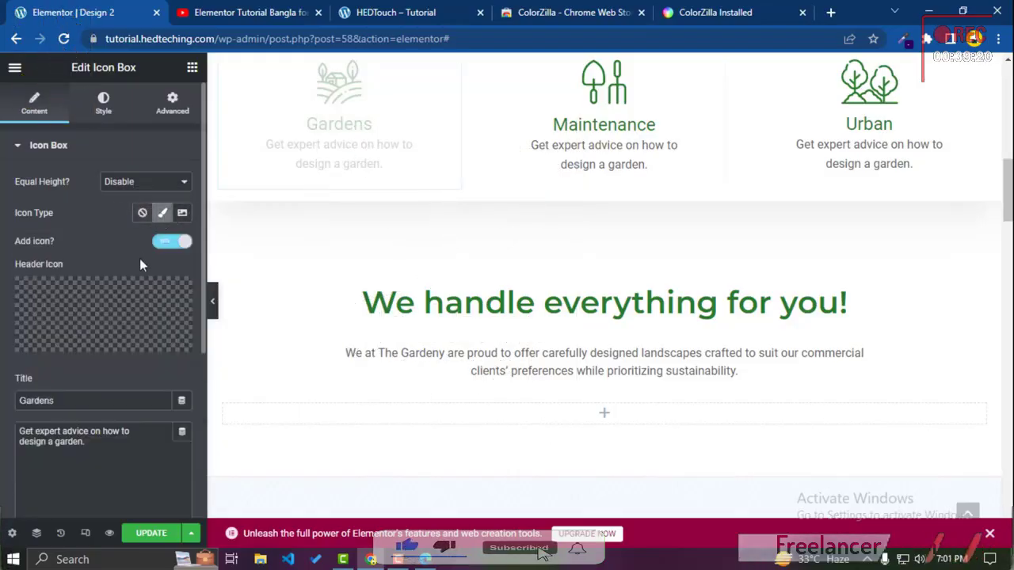
# Step: Insert the open envelope icon from the icon library as the Gardens box's header icon
pyautogui.click(122, 297)
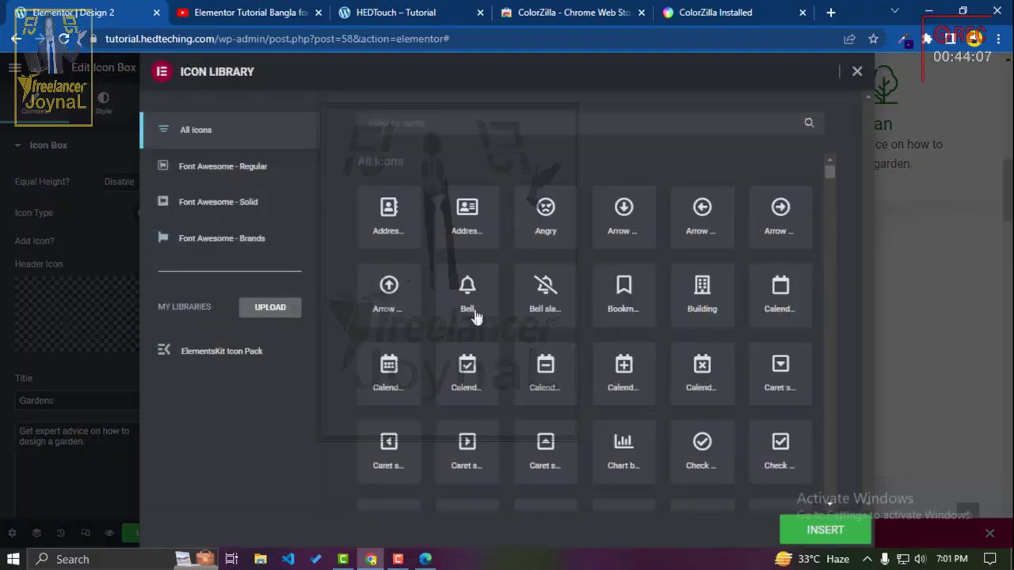
pyautogui.scroll(-5, 476, 316)
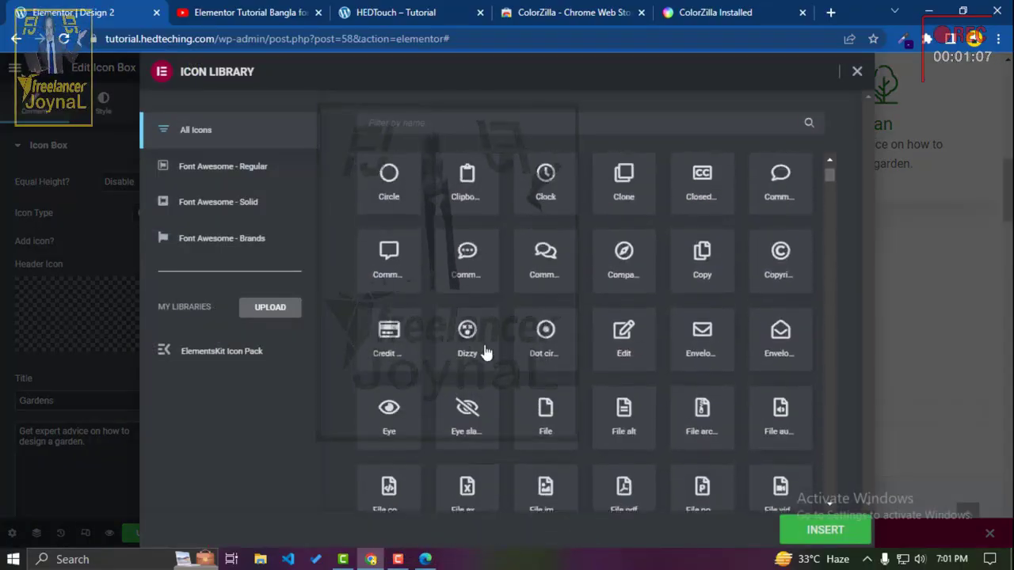
pyautogui.scroll(5, 518, 344)
pyautogui.scroll(-8, 518, 344)
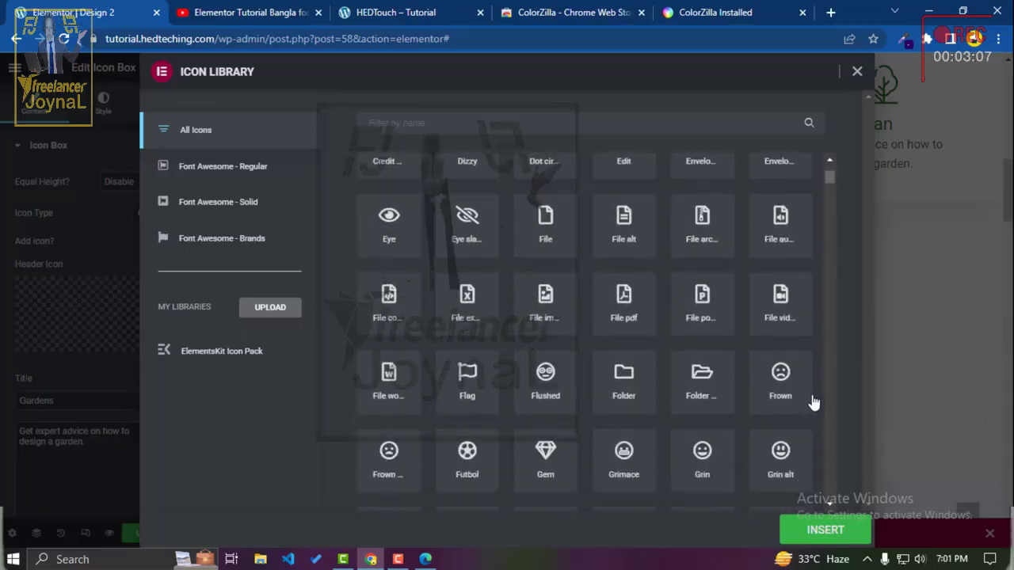
pyautogui.scroll(-1, 814, 402)
pyautogui.scroll(2, 773, 267)
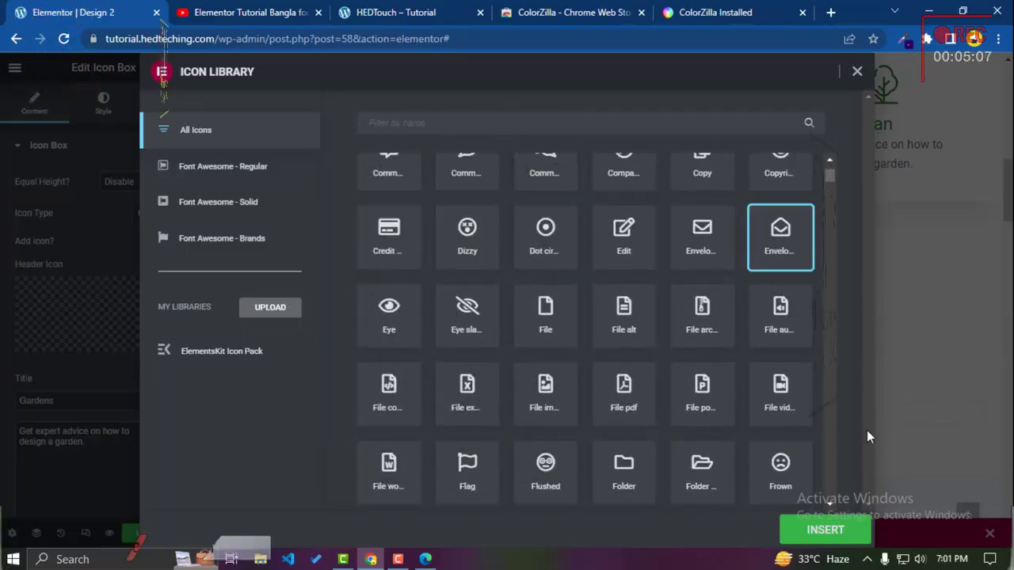
pyautogui.click(832, 531)
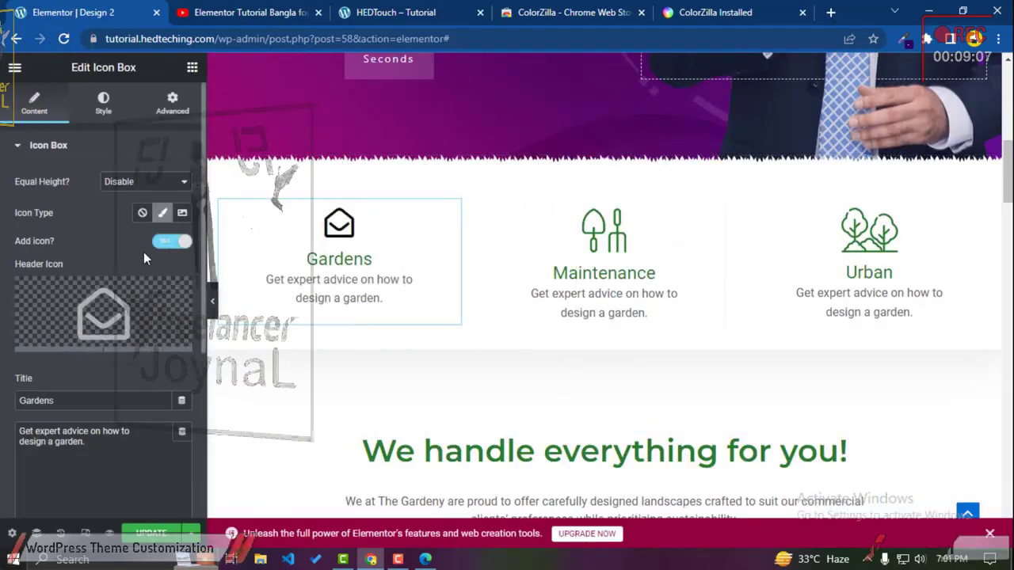
# Step: Set the Gardens box's normal icon color to 2a045c
pyautogui.scroll(-2, 83, 240)
pyautogui.scroll(-2, 108, 312)
pyautogui.scroll(4, 109, 305)
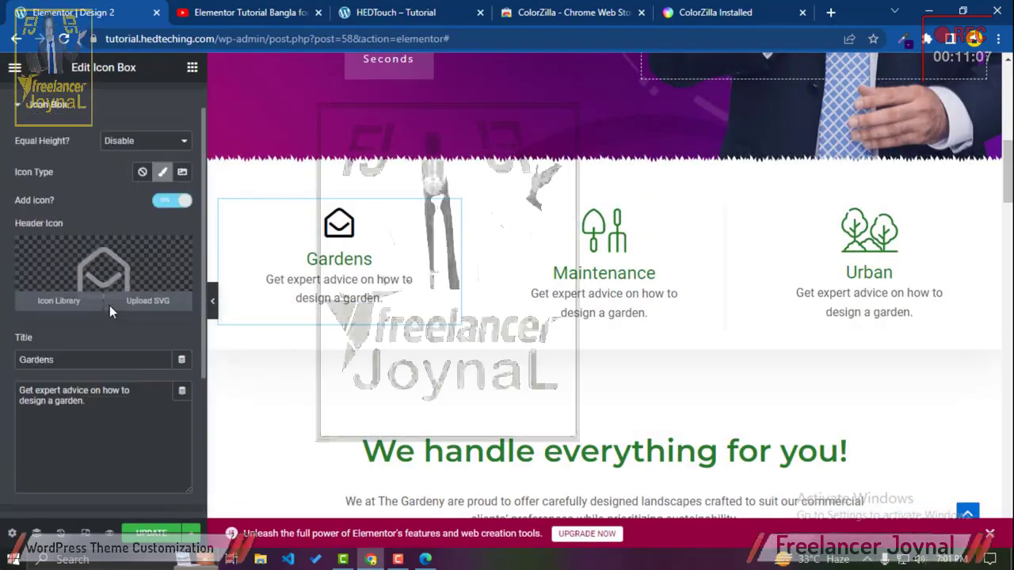
pyautogui.click(103, 111)
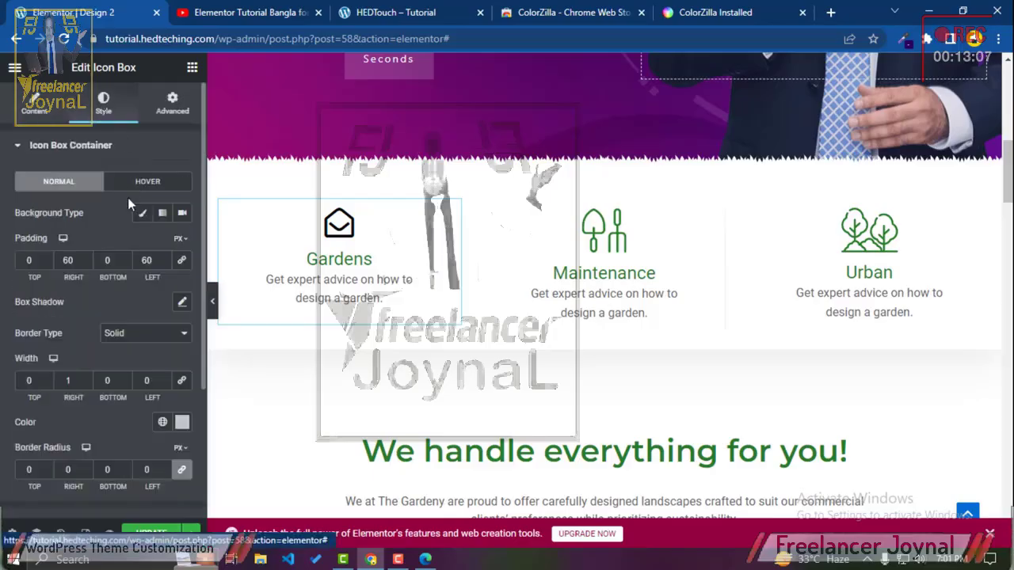
pyautogui.scroll(-2, 128, 201)
pyautogui.click(49, 382)
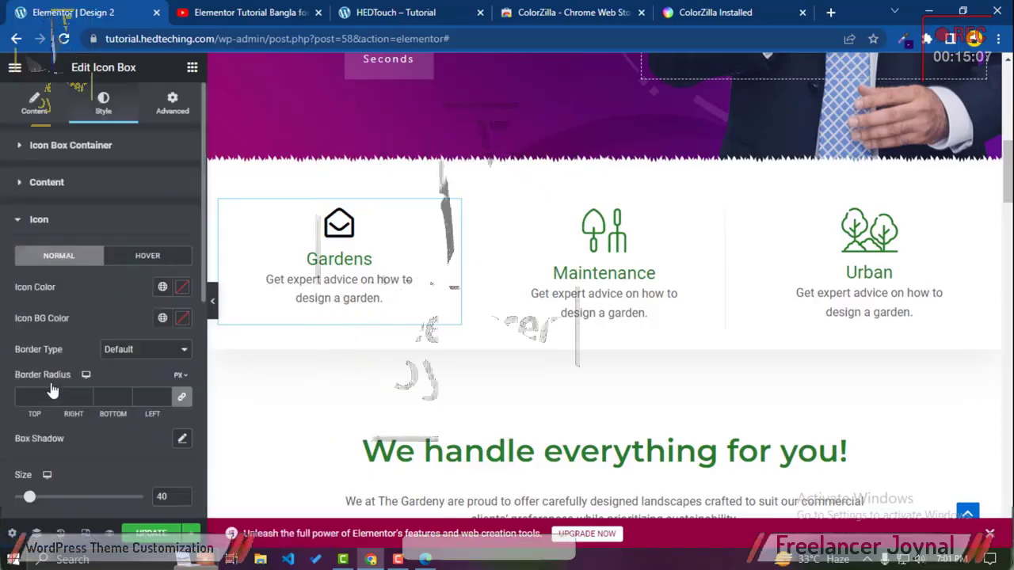
pyautogui.click(181, 290)
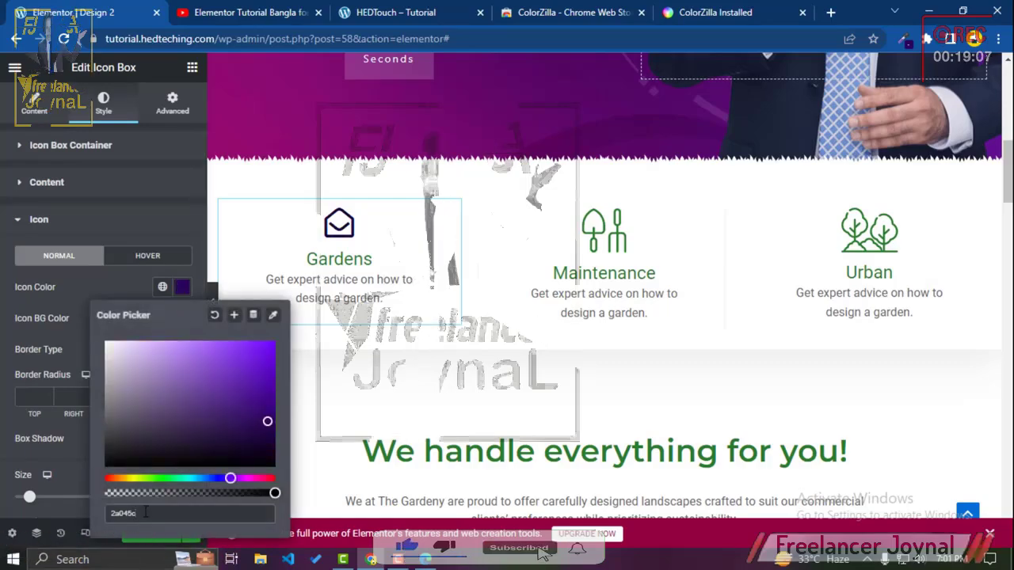
pyautogui.click(126, 288)
# Step: Try to sample the magenta near the lower edge of the conference hero with ColorZilla
pyautogui.scroll(1, 404, 406)
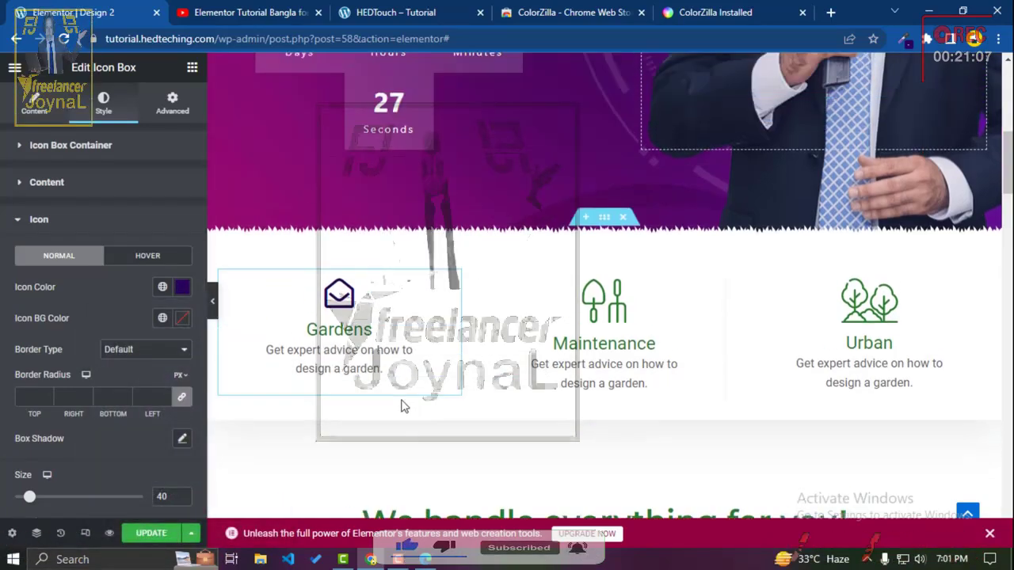
pyautogui.scroll(6, 355, 202)
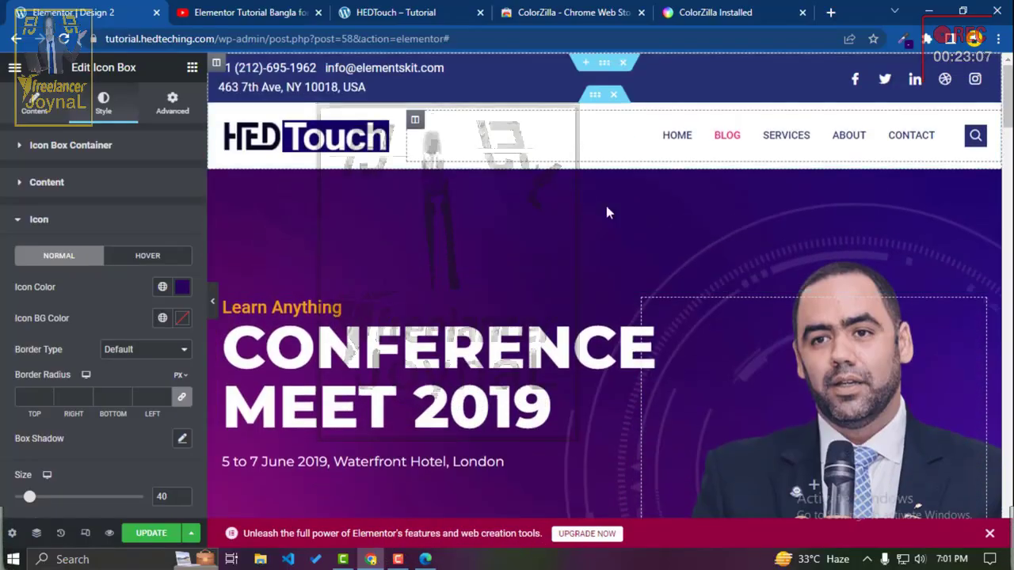
pyautogui.scroll(-6, 606, 213)
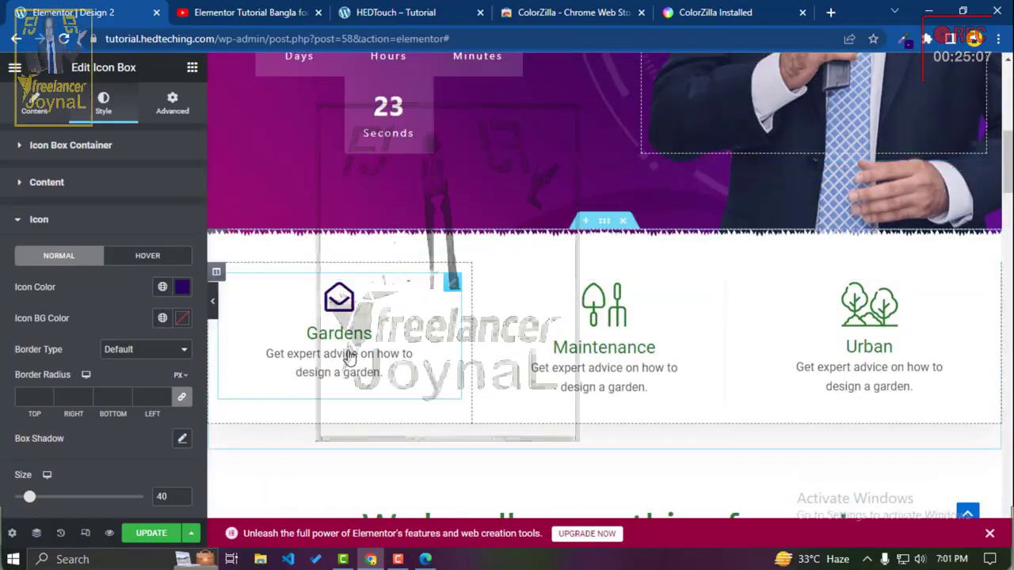
pyautogui.click(904, 38)
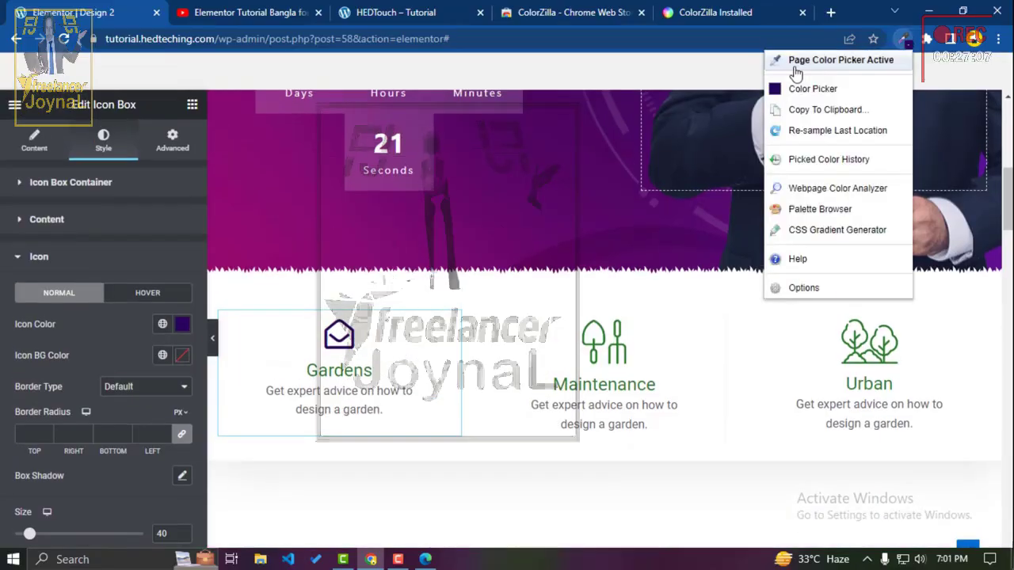
pyautogui.click(828, 60)
pyautogui.click(223, 248)
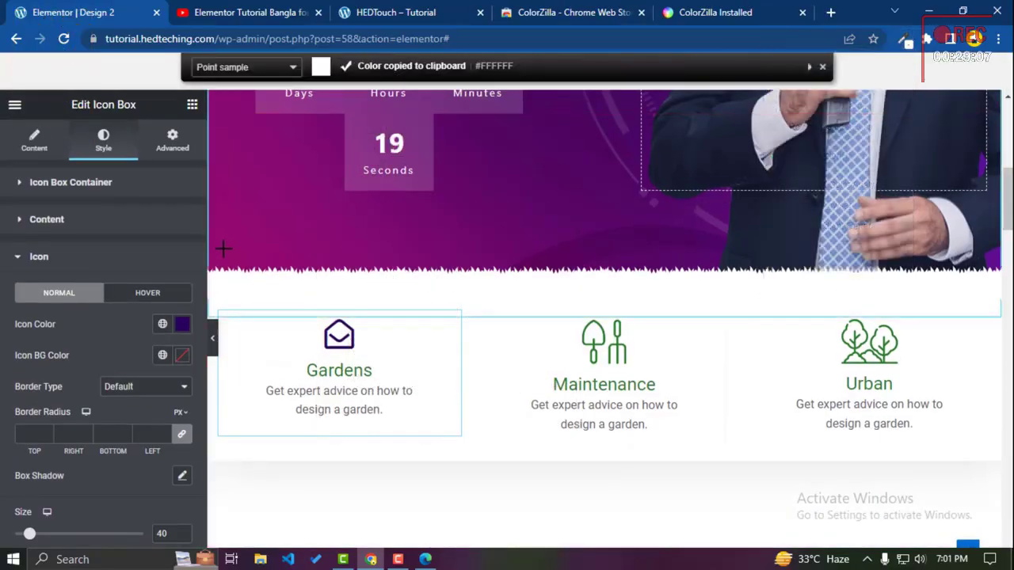
# Step: Sample the magenta near the conference hero's lower edge with ColorZilla and select its hex code 8e0a72 for copying
pyautogui.click(906, 41)
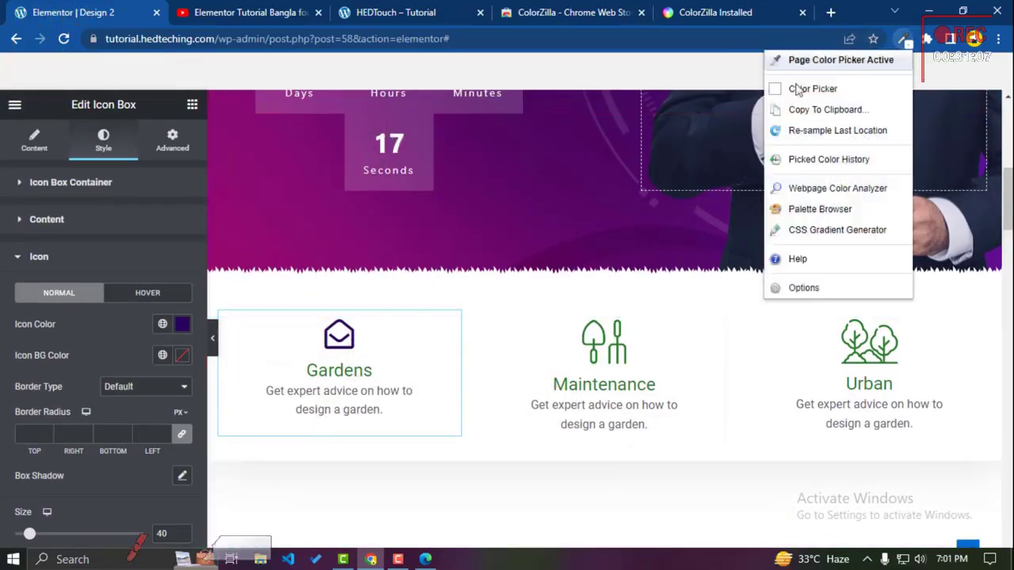
pyautogui.click(828, 61)
pyautogui.click(264, 233)
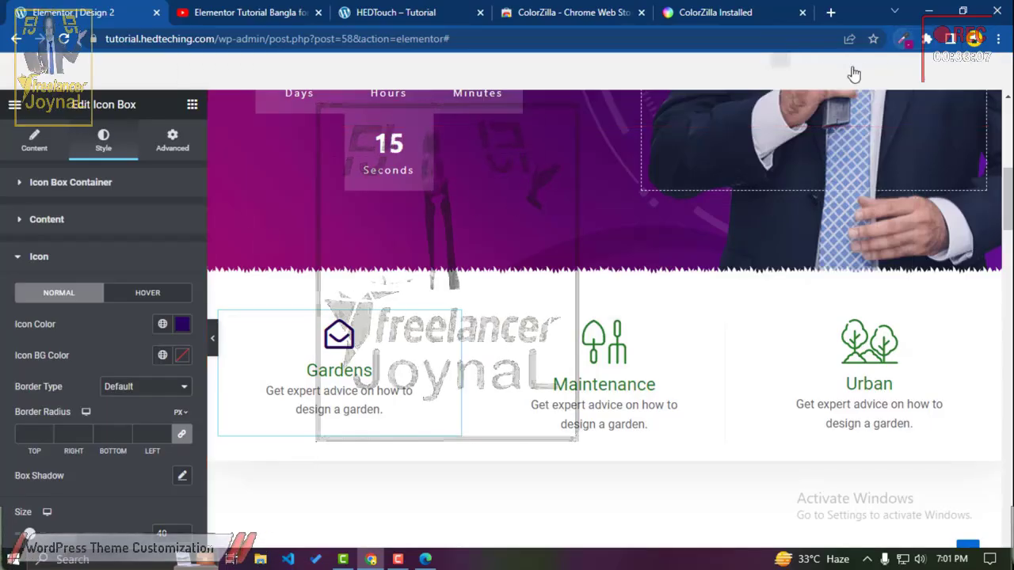
pyautogui.click(904, 38)
pyautogui.click(828, 87)
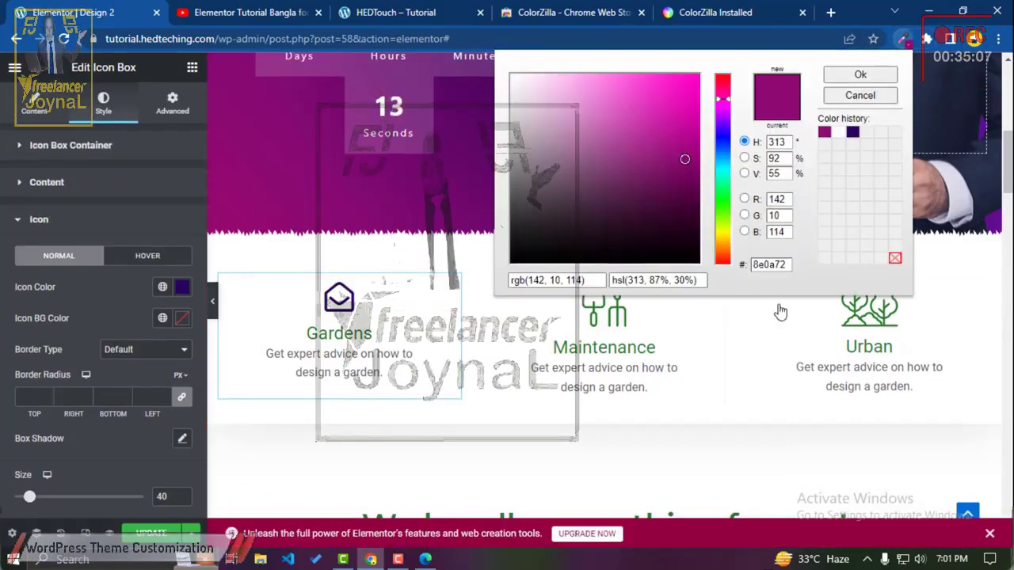
pyautogui.doubleClick(768, 264)
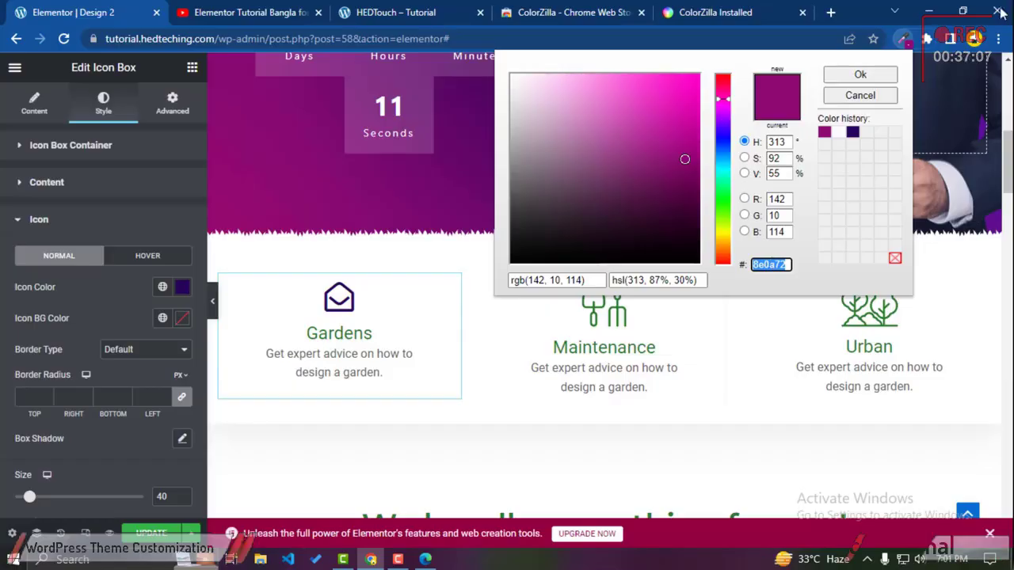
# Step: Close the color sampler and set the Gardens box's normal icon color to 8e0a72
pyautogui.click(861, 74)
pyautogui.click(904, 38)
pyautogui.click(177, 299)
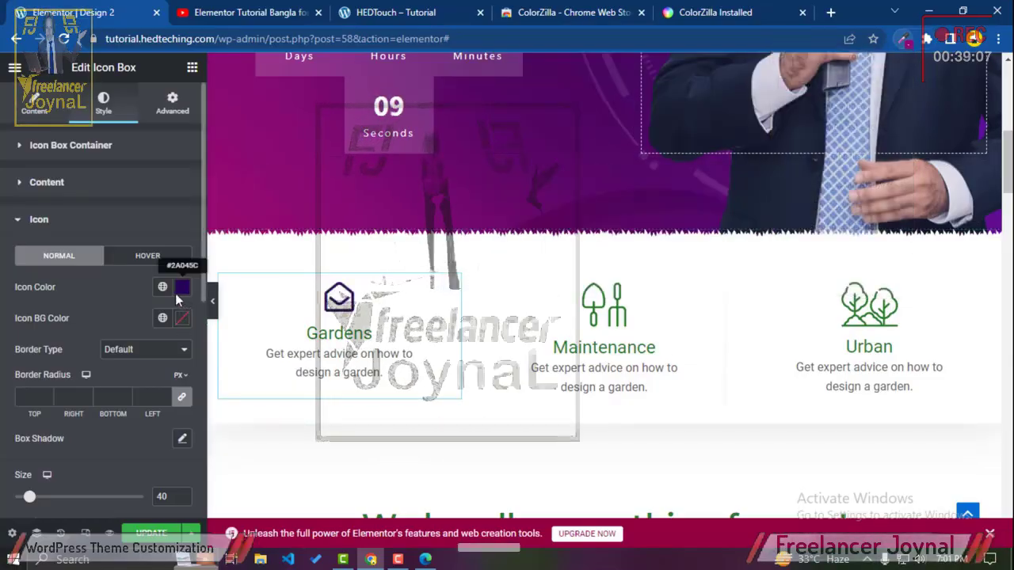
pyautogui.click(185, 293)
pyautogui.hotkey('ctrl', 'v')
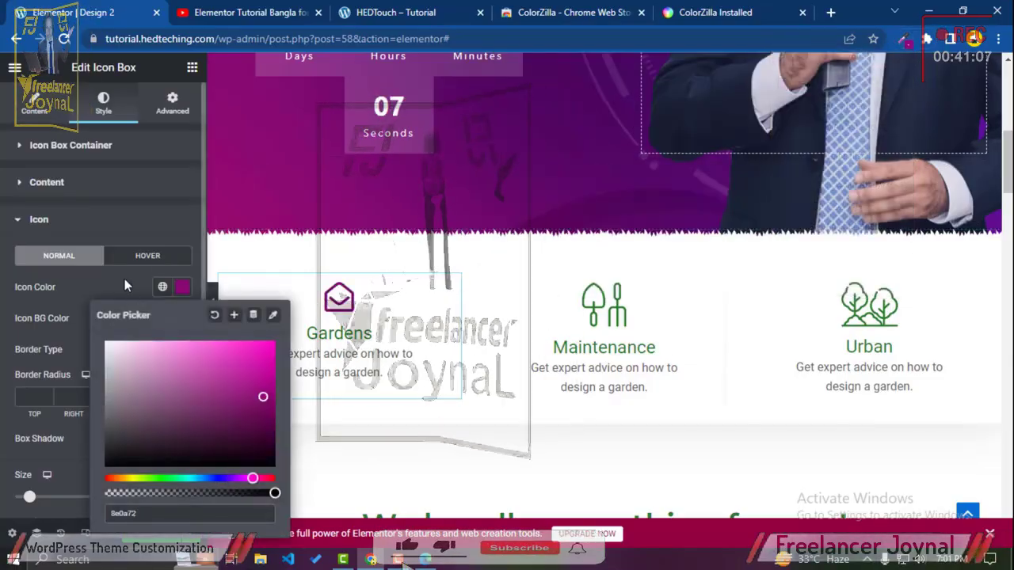
pyautogui.click(334, 341)
# Step: Set the Gardens box's title color and title hover color to 8e0a72
pyautogui.scroll(-6, 90, 467)
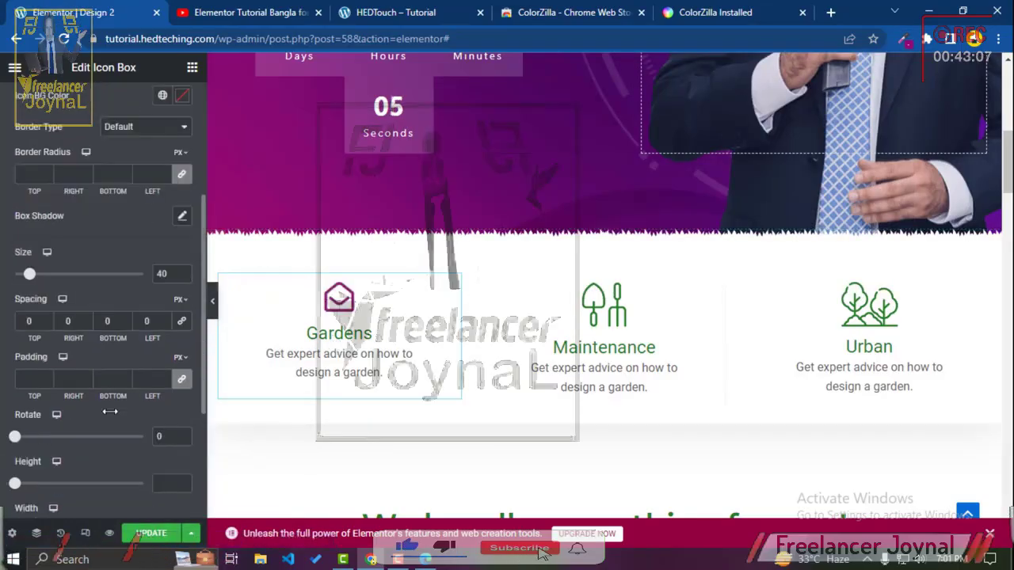
pyautogui.scroll(5, 76, 407)
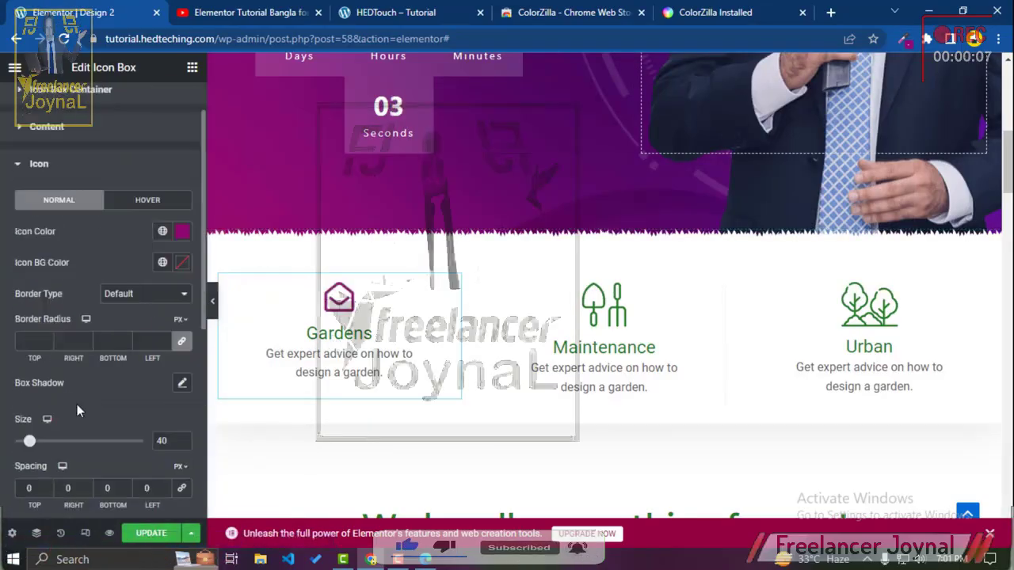
pyautogui.scroll(2, 77, 410)
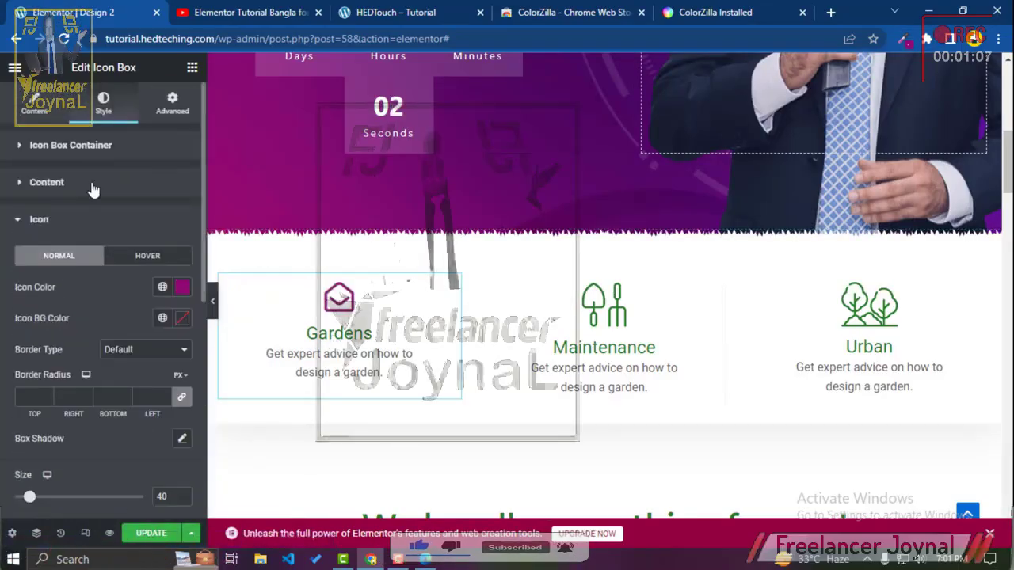
pyautogui.click(92, 191)
pyautogui.scroll(-3, 173, 262)
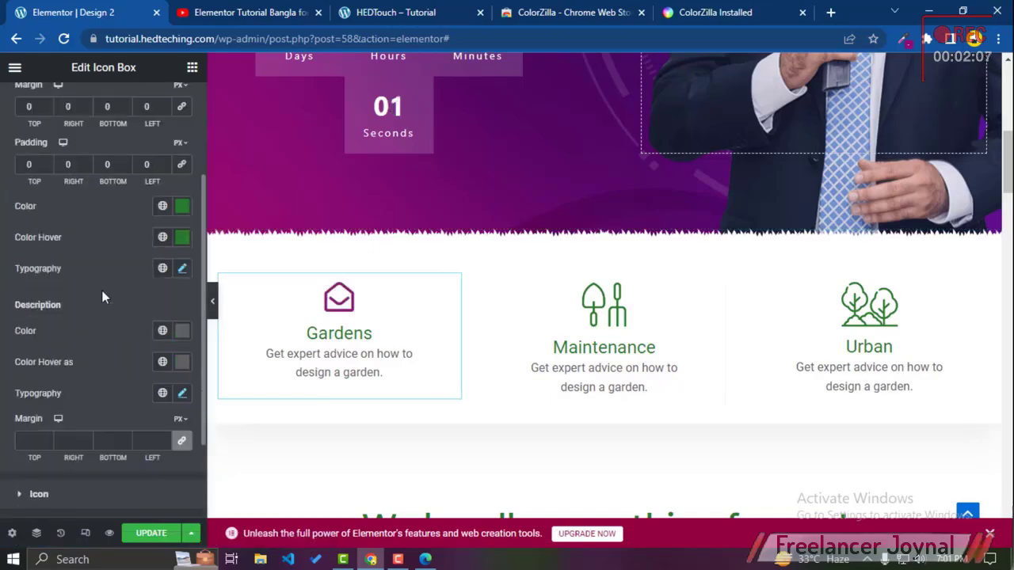
pyautogui.click(182, 206)
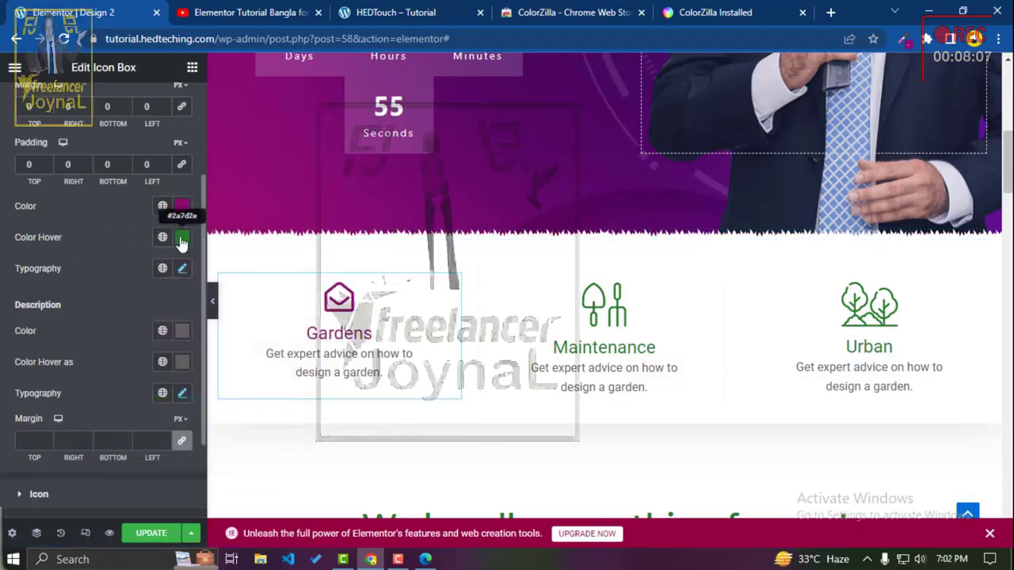
pyautogui.click(182, 241)
pyautogui.hotkey('ctrl', 'v')
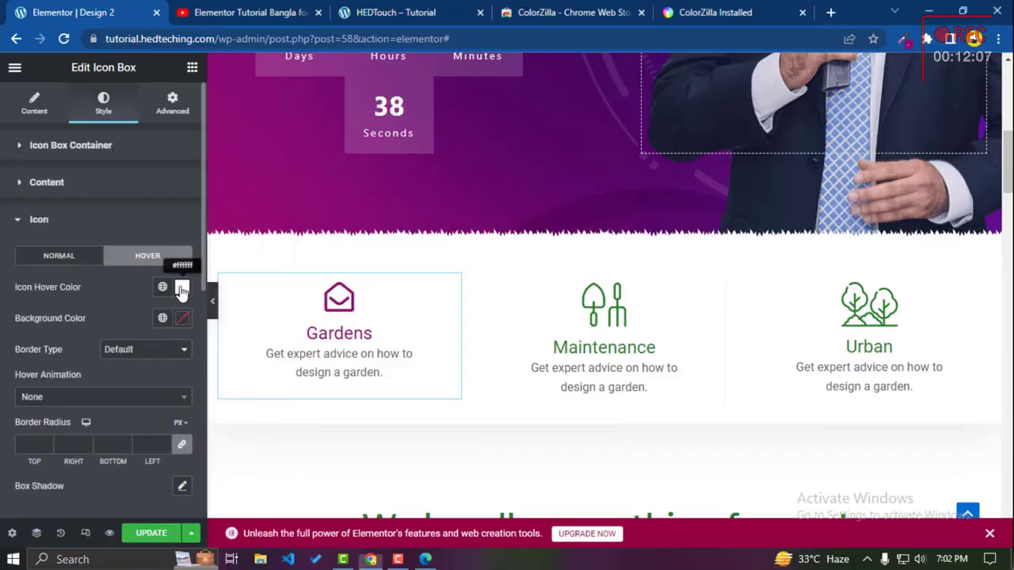
# Step: Replace the Gardens box's icon hover color with 8e0a72 and cut that hex code for reuse
pyautogui.click(181, 289)
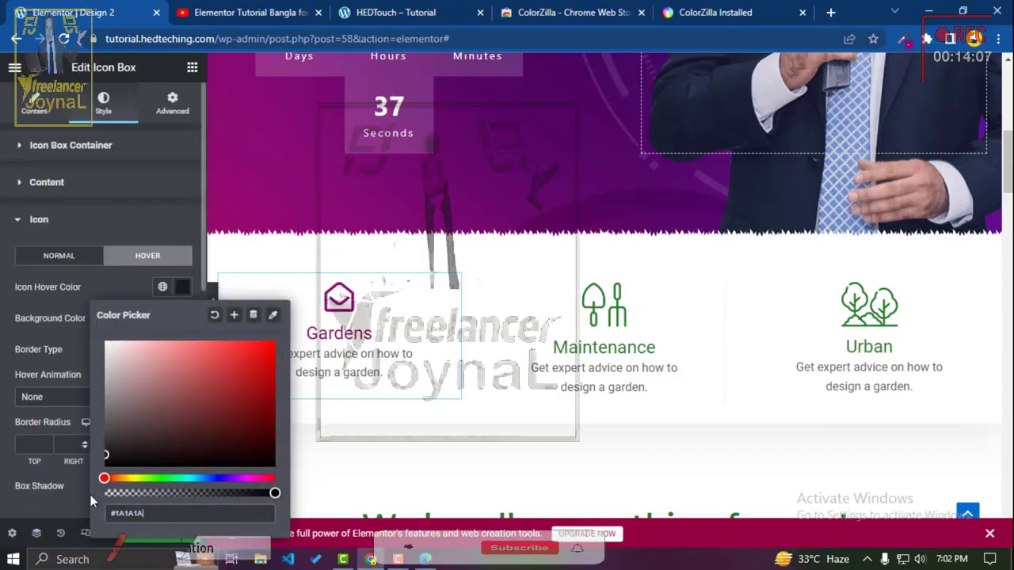
pyautogui.click(11, 475)
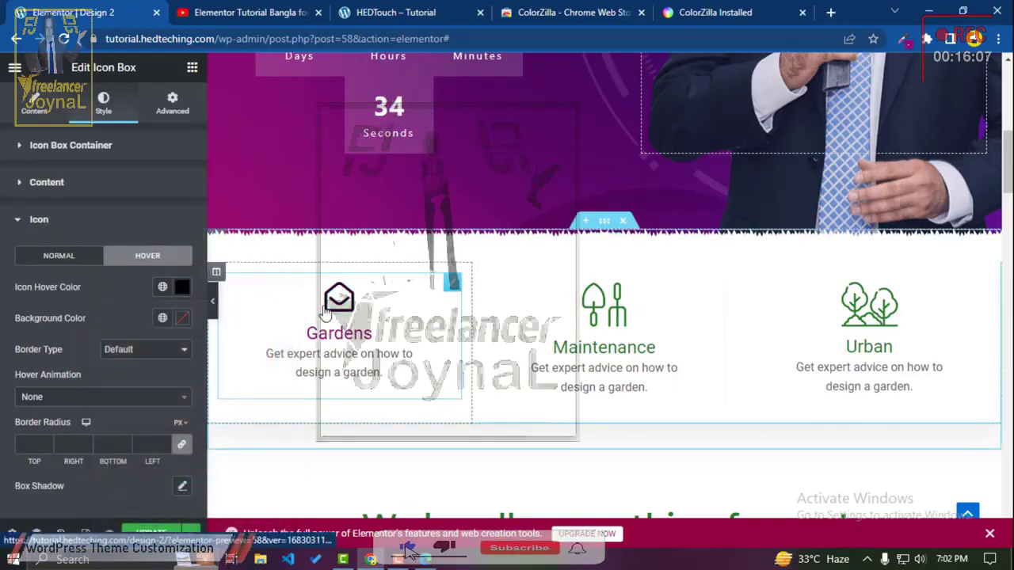
pyautogui.click(181, 288)
pyautogui.hotkey('ctrl', 'v')
pyautogui.click(122, 284)
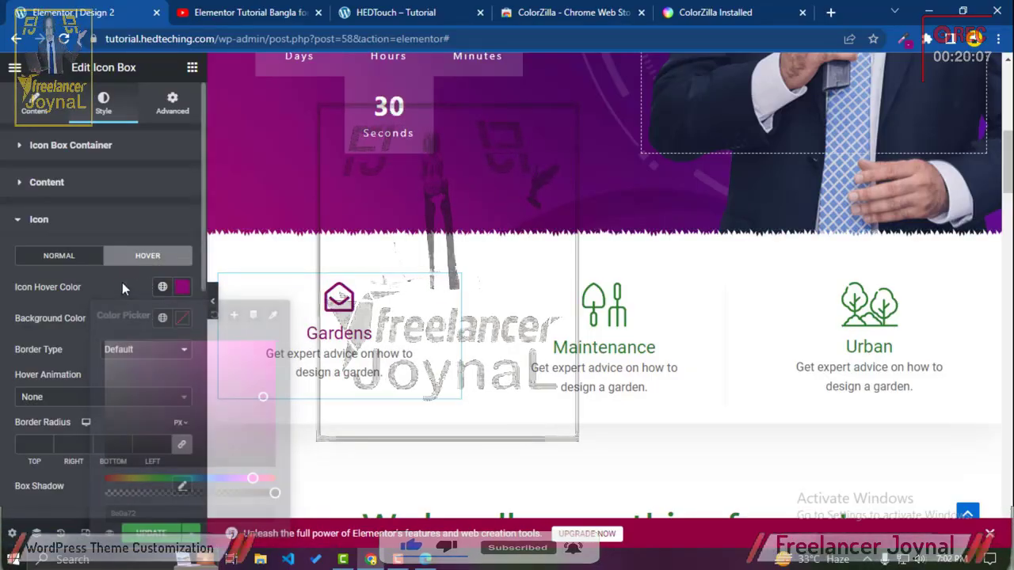
pyautogui.click(181, 287)
pyautogui.hotkey('ctrl', 'c')
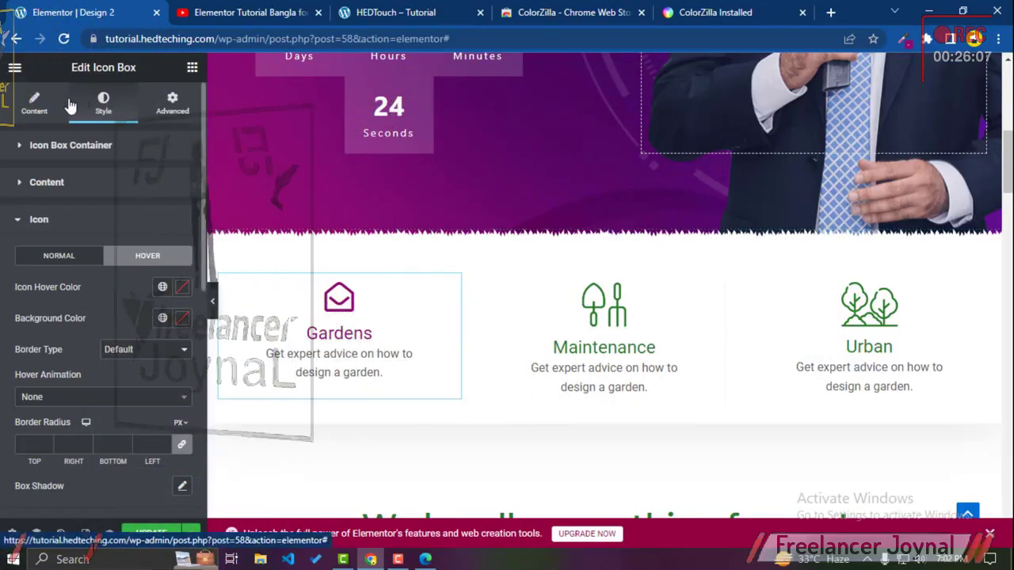
# Step: Set the Gardens box's description color and description hover color to 8e0a72
pyautogui.click(66, 184)
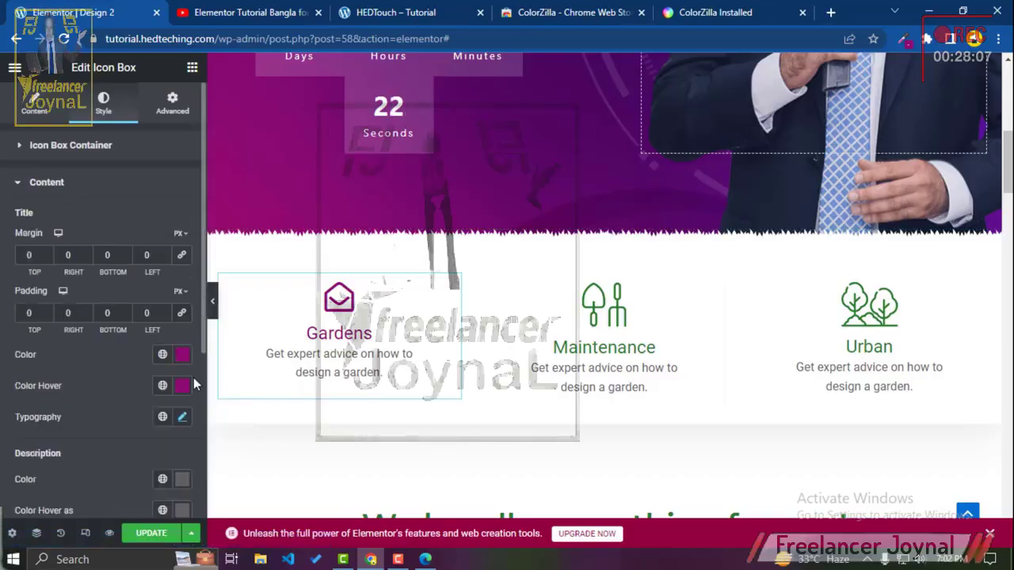
pyautogui.scroll(-2, 123, 389)
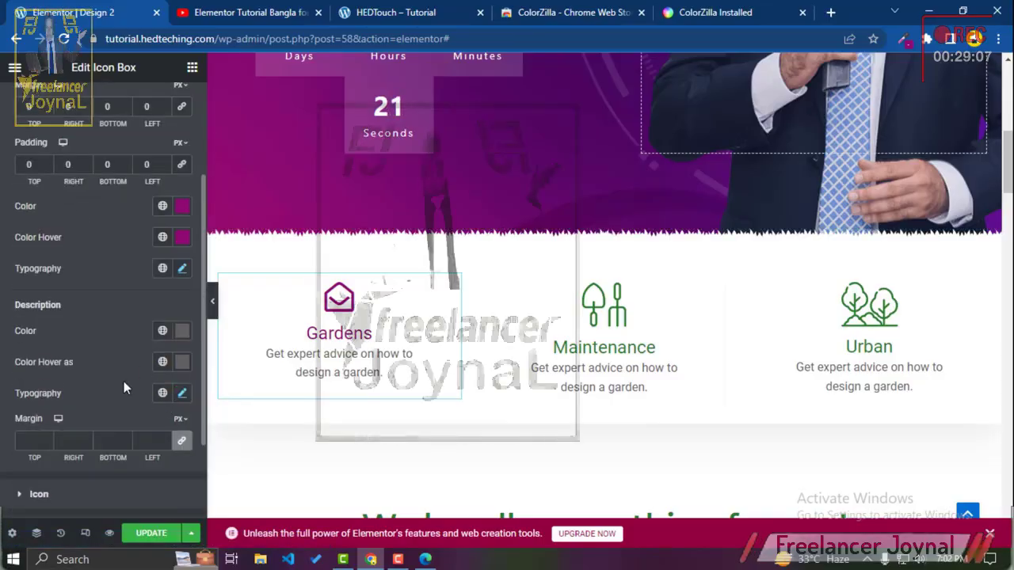
pyautogui.click(183, 337)
pyautogui.hotkey('ctrl', 'v')
pyautogui.click(124, 335)
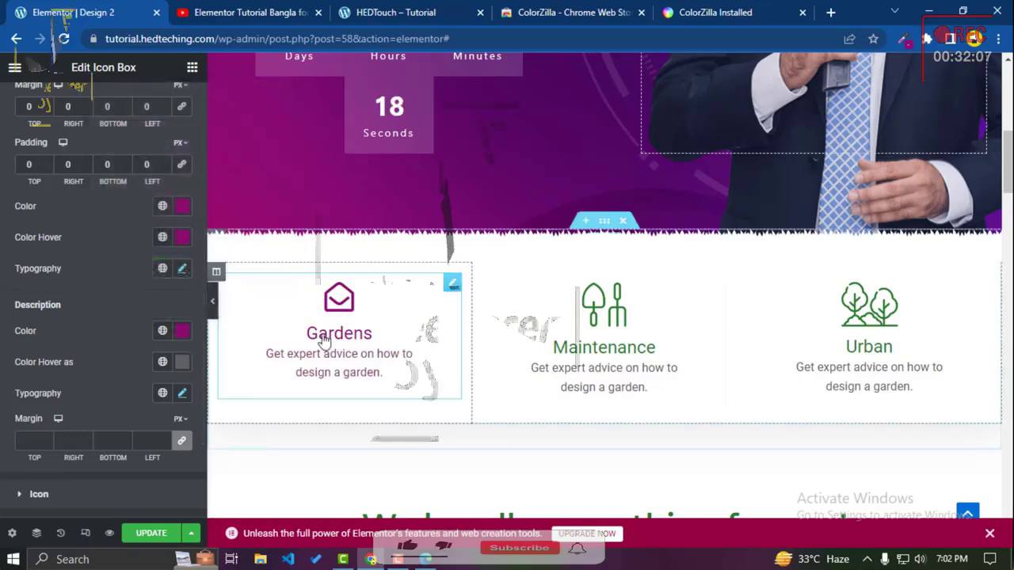
pyautogui.click(182, 365)
pyautogui.hotkey('ctrl', 'v')
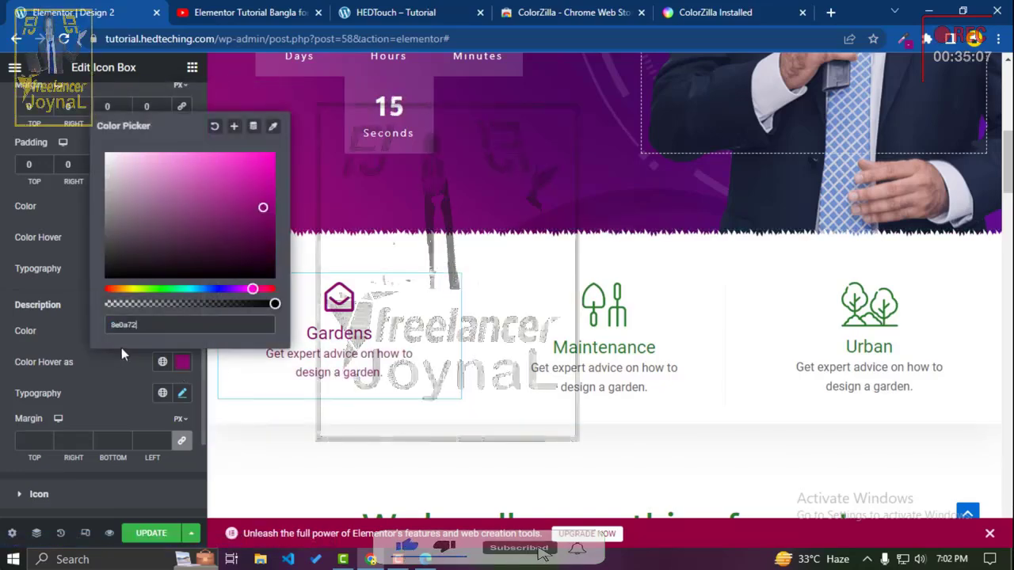
pyautogui.click(151, 388)
# Step: Copy the Gardens icon box and paste its style onto the Maintenance and Urban boxes
pyautogui.rightClick(455, 287)
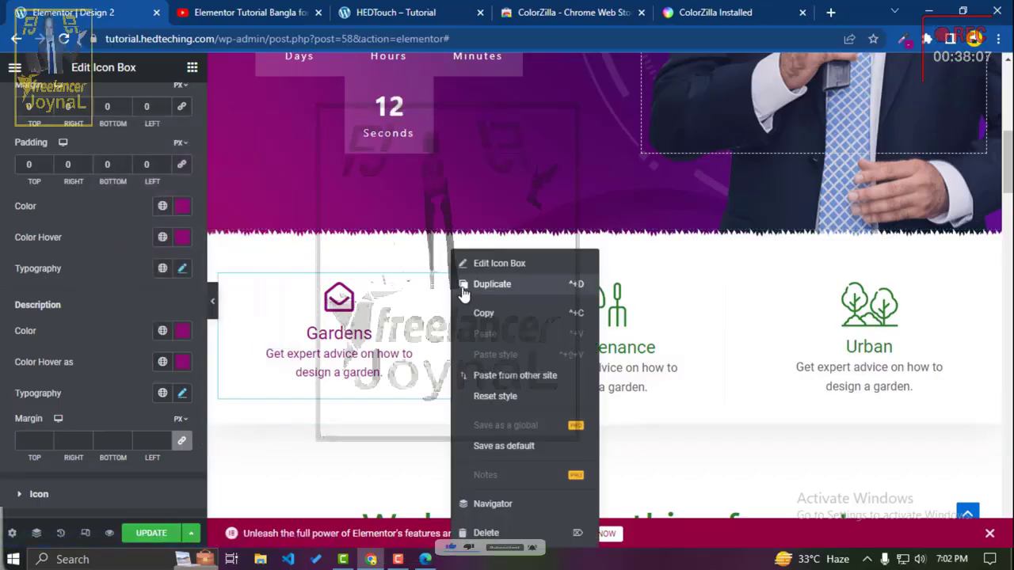
pyautogui.rightClick(466, 316)
pyautogui.click(466, 317)
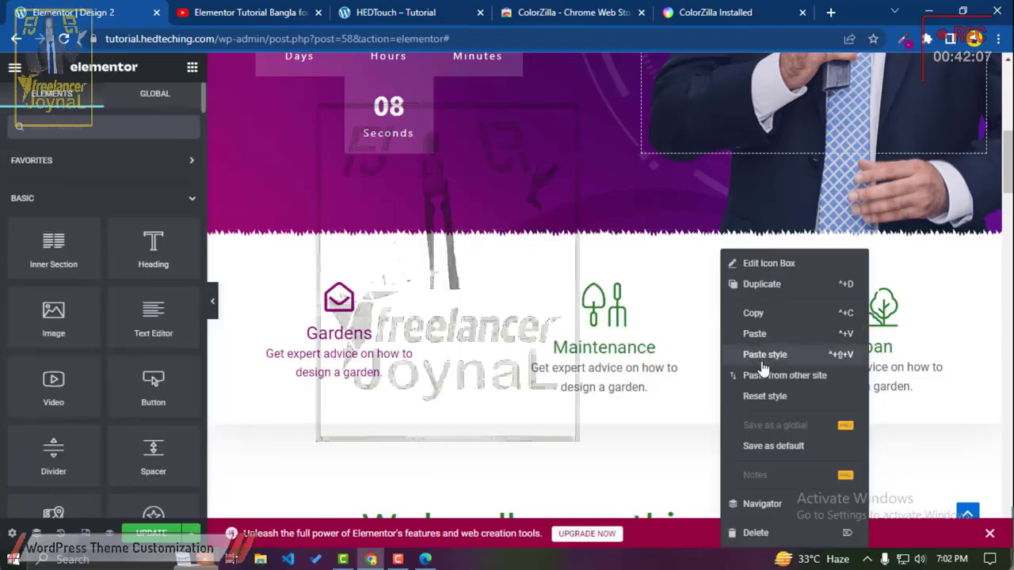
pyautogui.click(765, 356)
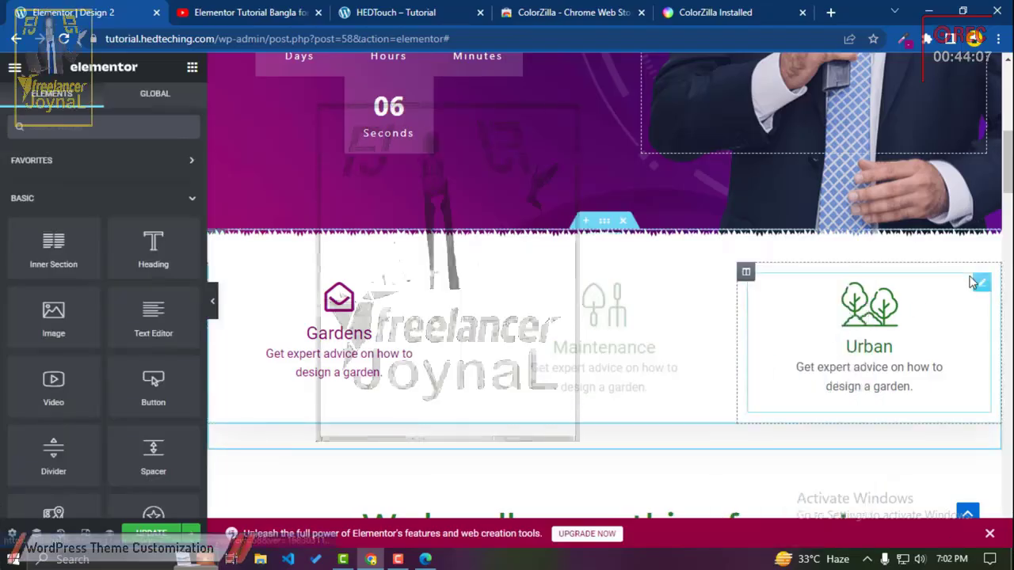
pyautogui.rightClick(980, 284)
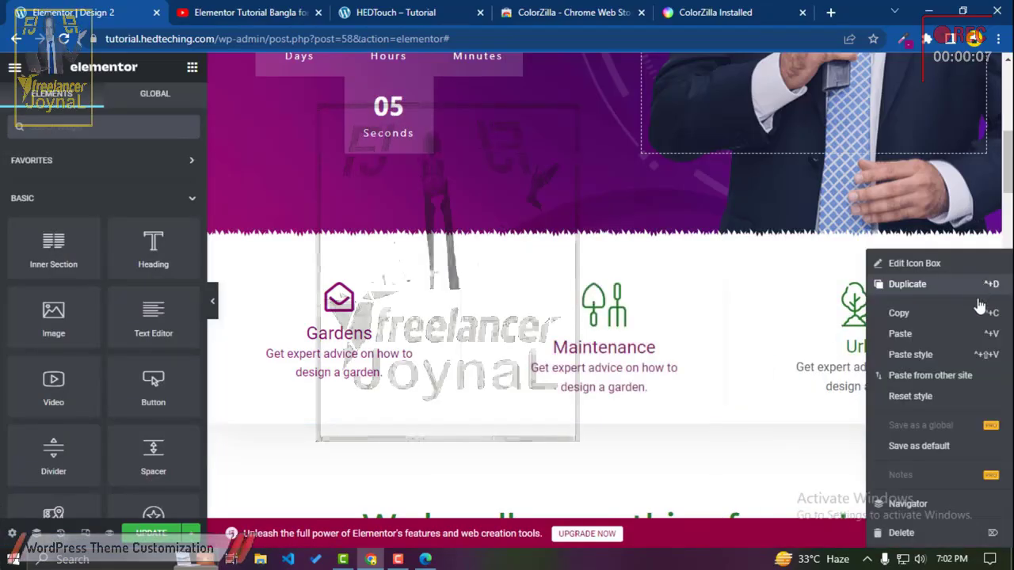
pyautogui.click(951, 356)
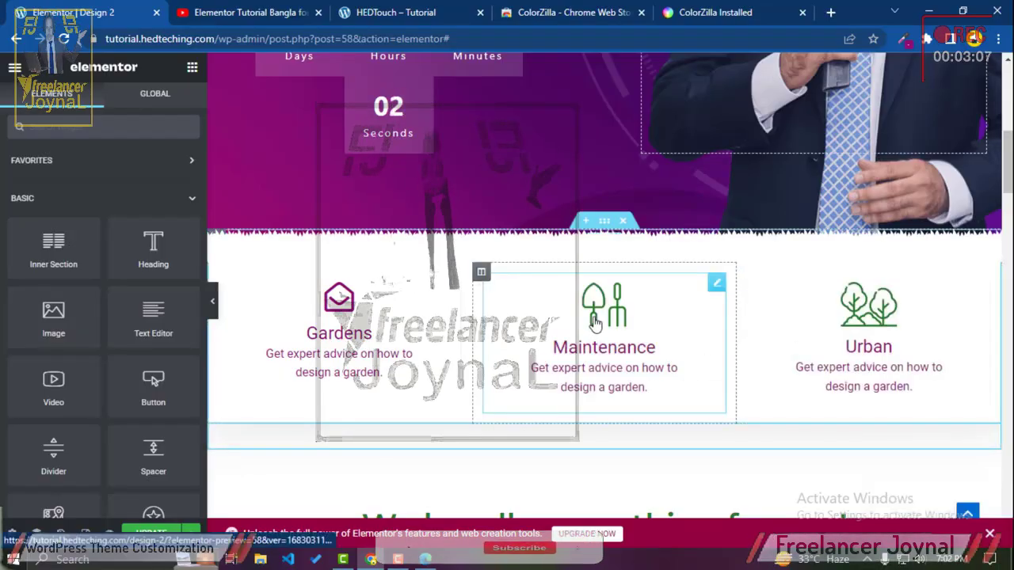
# Step: Switch the Maintenance and Urban boxes from image to icon type, inserting the bell-slash icon and the Trophy icon respectively
pyautogui.click(566, 320)
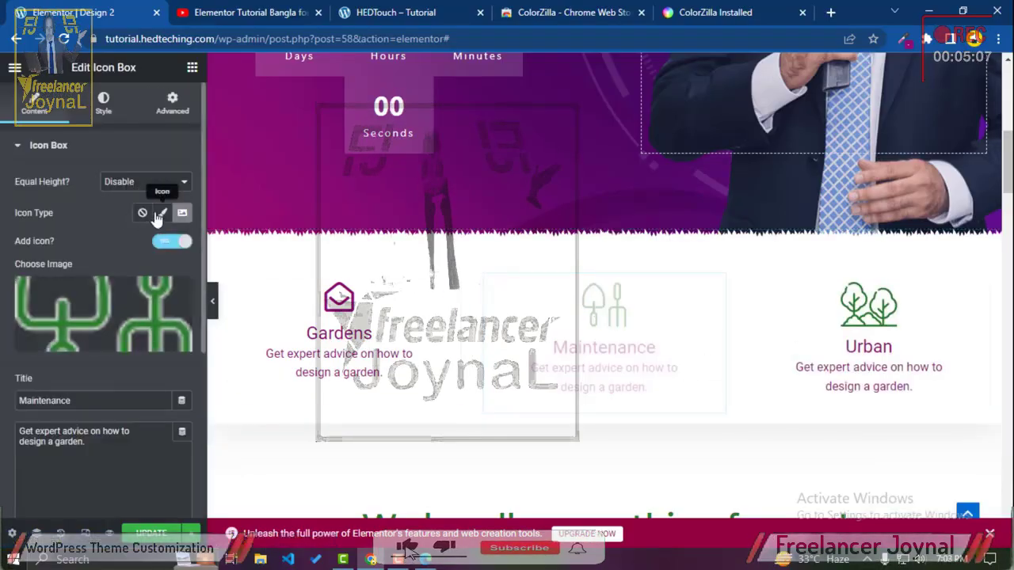
pyautogui.click(159, 213)
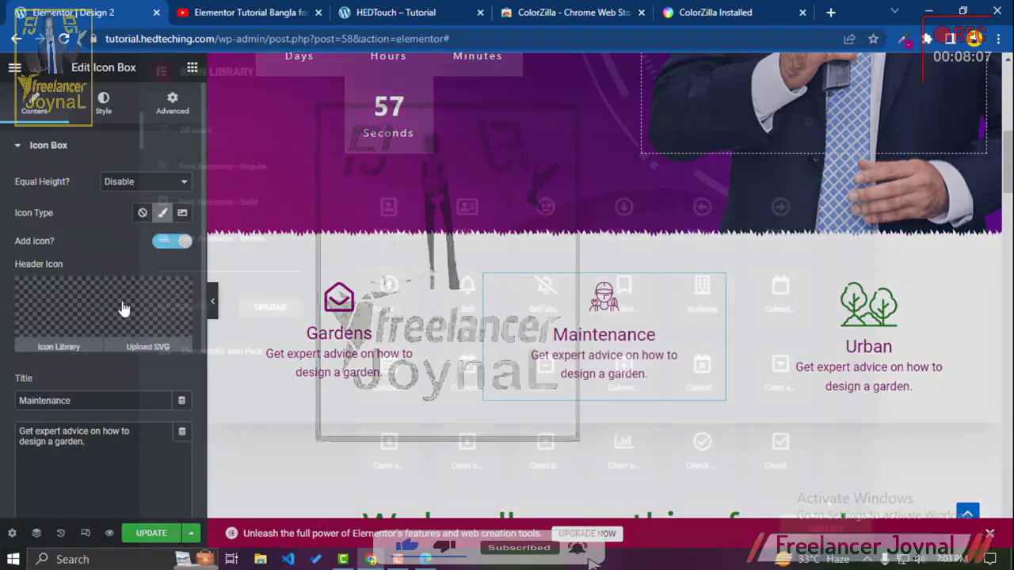
pyautogui.click(120, 309)
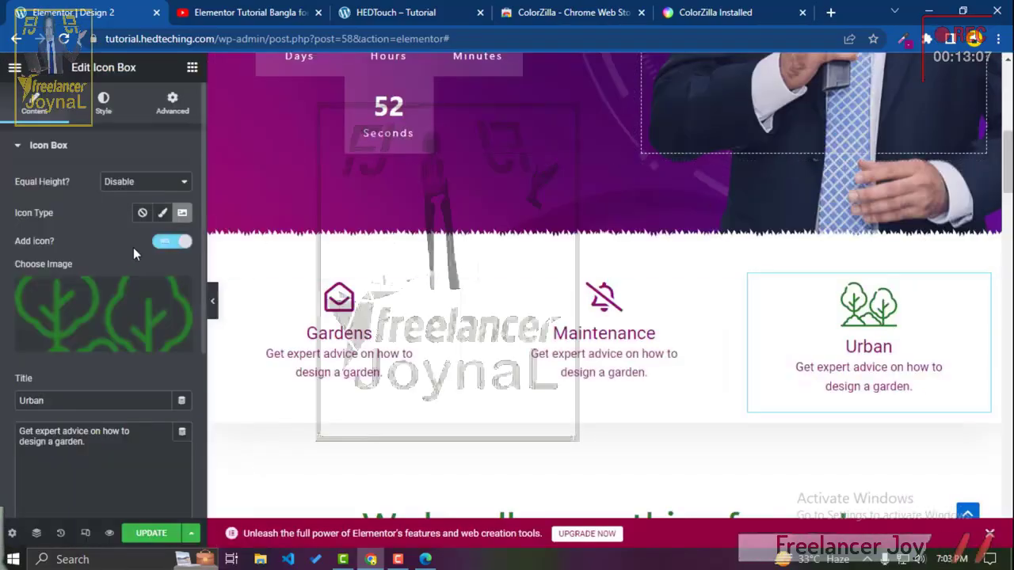
pyautogui.click(162, 213)
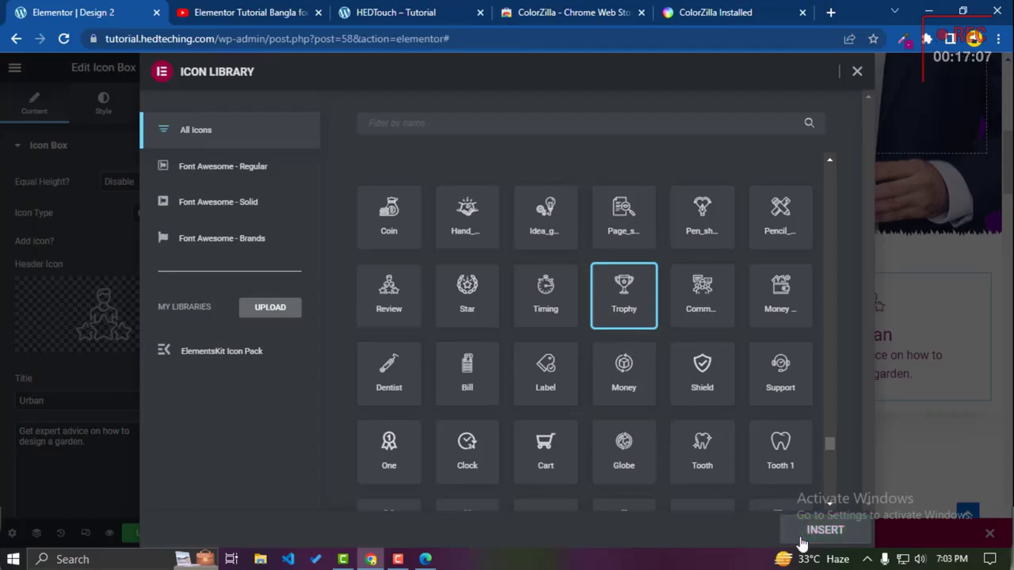
pyautogui.click(824, 530)
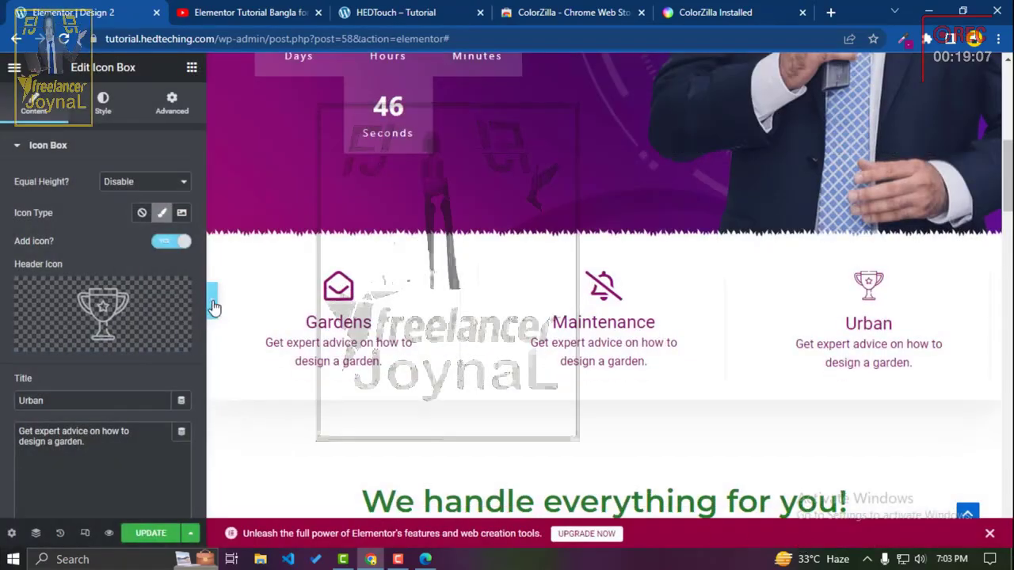
# Step: Delete the "We handle everything for you!" and "Latest Projects" sections below the service boxes
pyautogui.click(212, 299)
pyautogui.scroll(10, 324, 355)
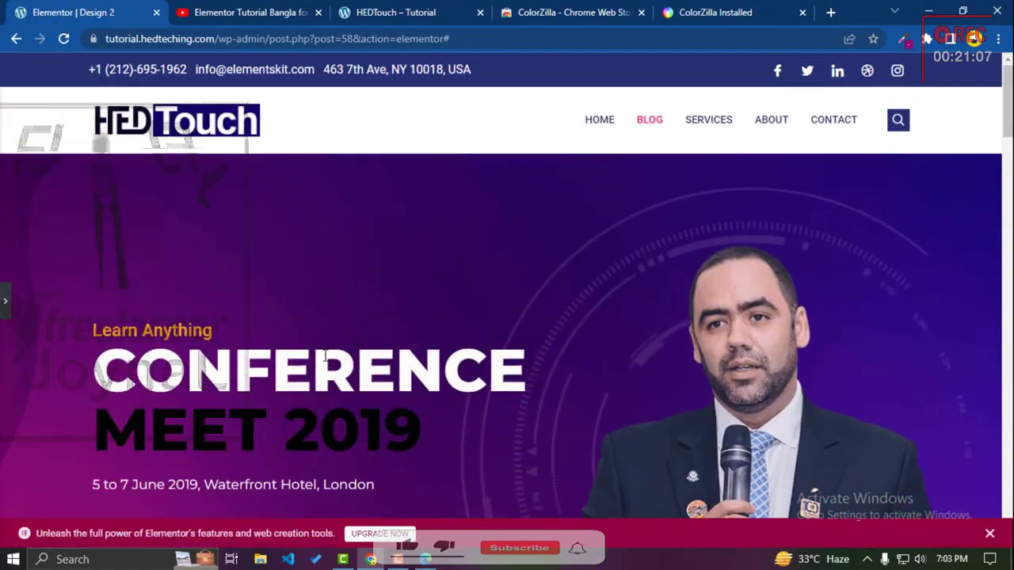
pyautogui.scroll(-6, 321, 380)
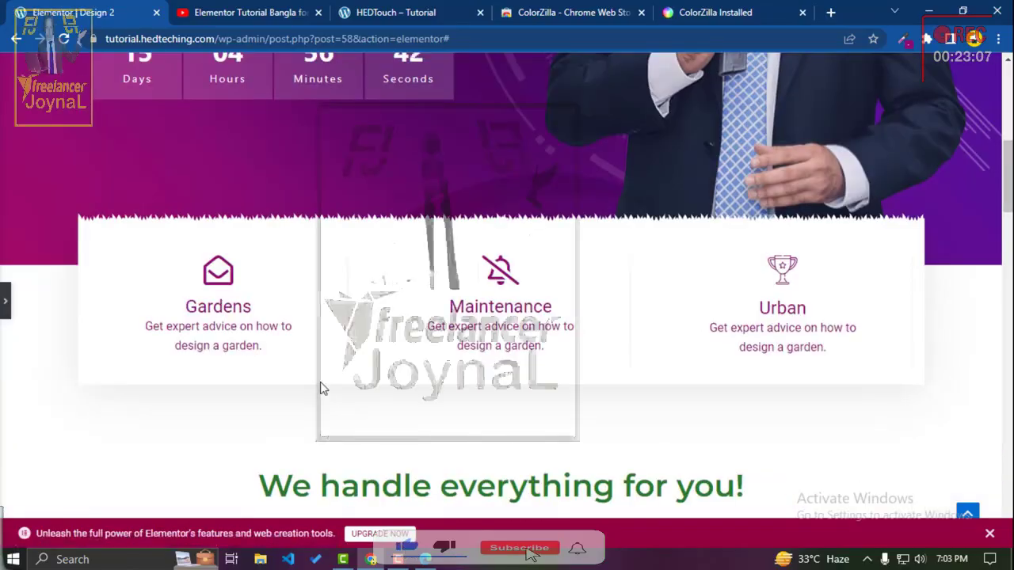
pyautogui.scroll(-4, 320, 388)
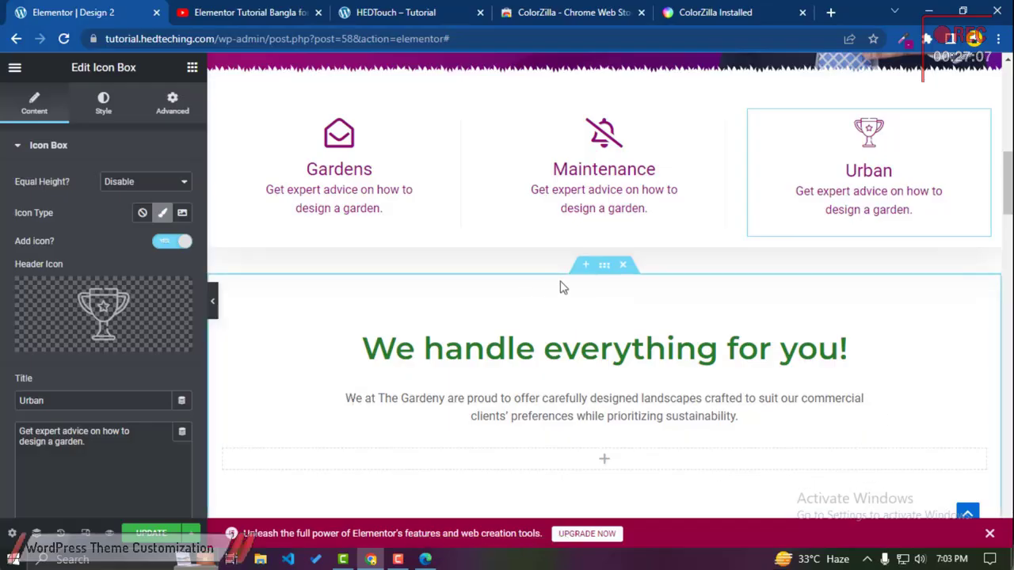
pyautogui.click(624, 268)
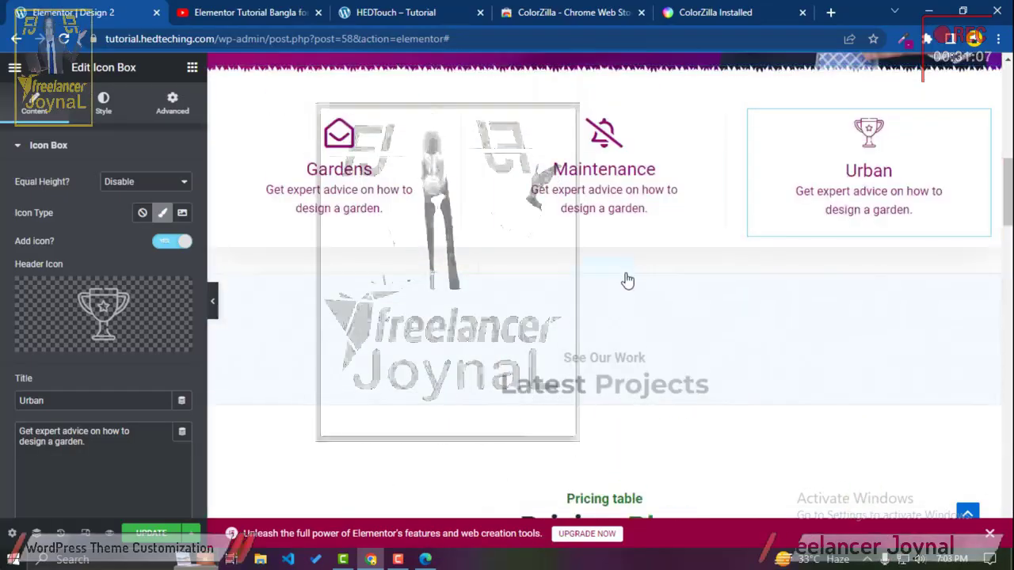
pyautogui.click(625, 267)
# Step: Review the Pricing Plan and Why Choose Us sections below the service boxes, including a view with the editing panel hidden
pyautogui.scroll(-3, 625, 341)
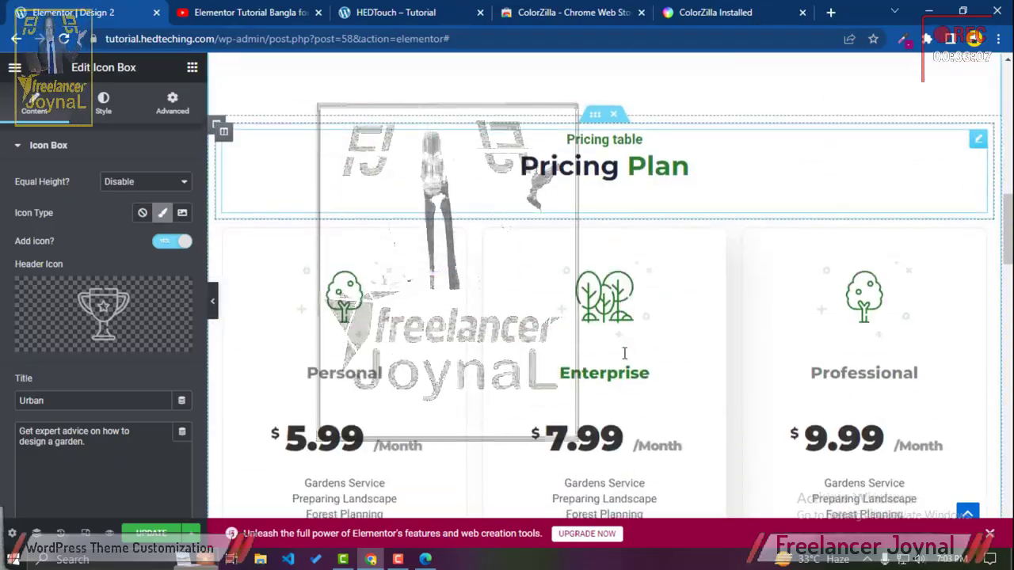
pyautogui.scroll(-7, 624, 354)
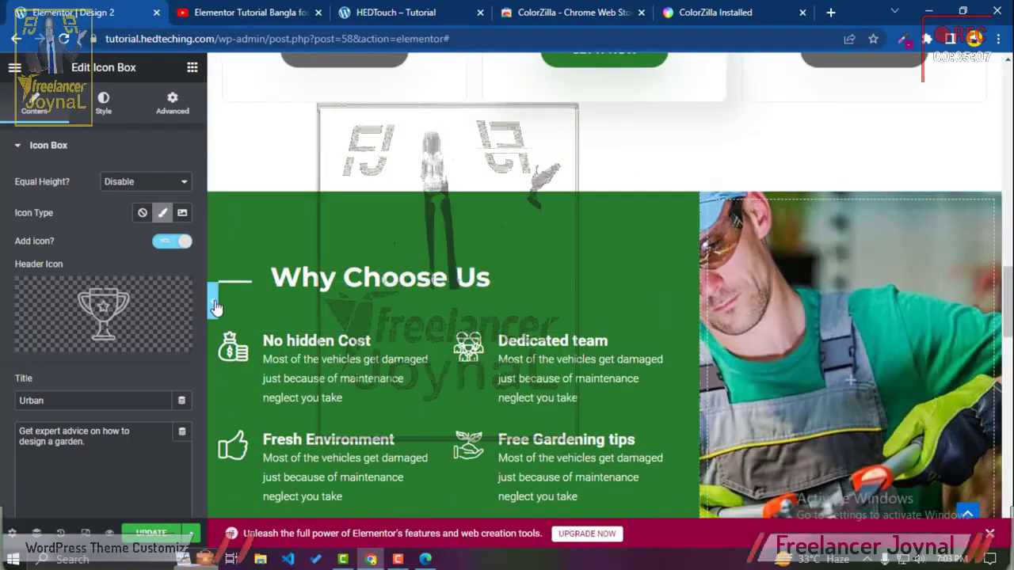
pyautogui.click(216, 303)
pyautogui.scroll(6, 336, 373)
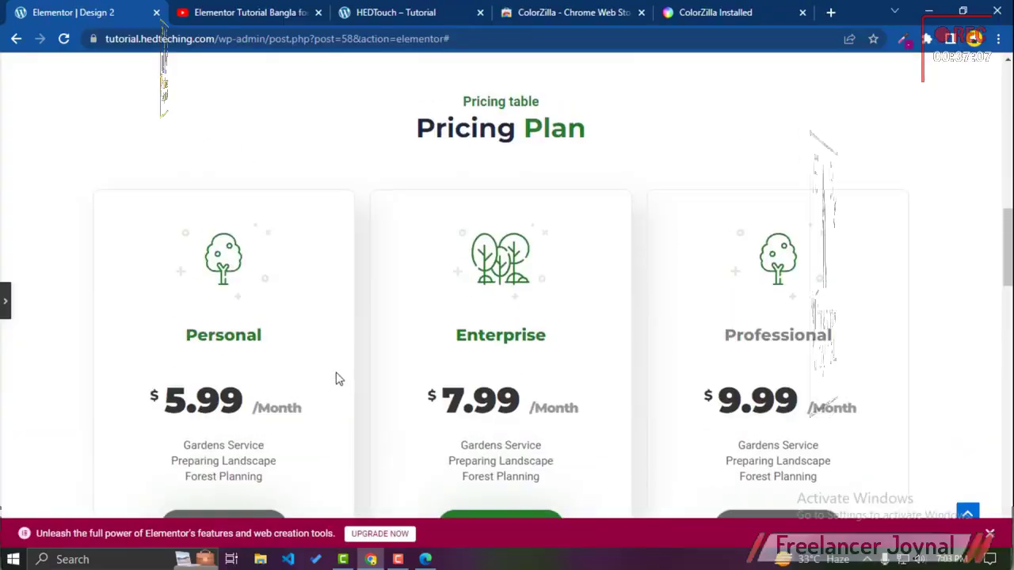
pyautogui.scroll(7, 337, 378)
pyautogui.scroll(-6, 476, 410)
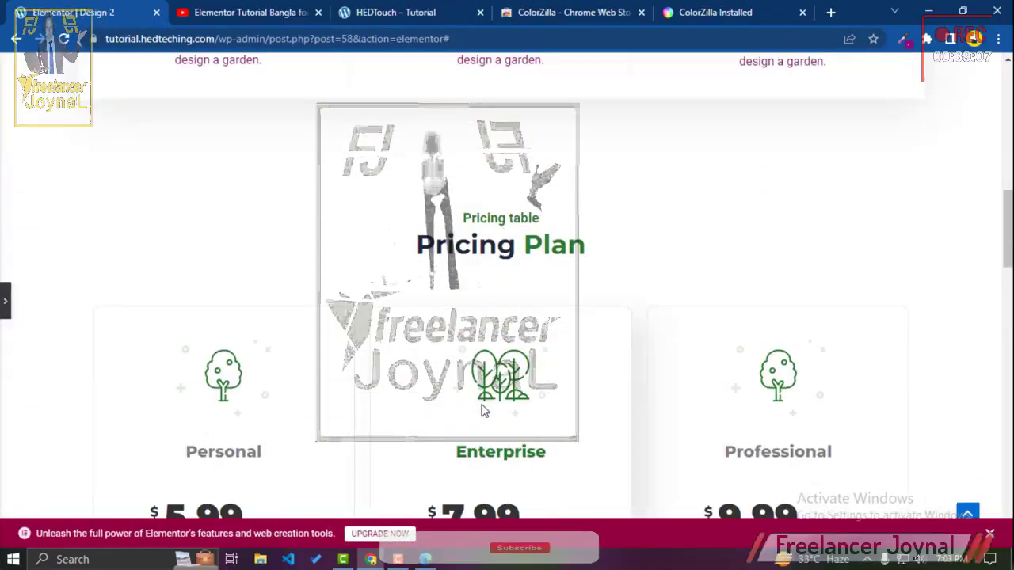
pyautogui.scroll(-2, 484, 410)
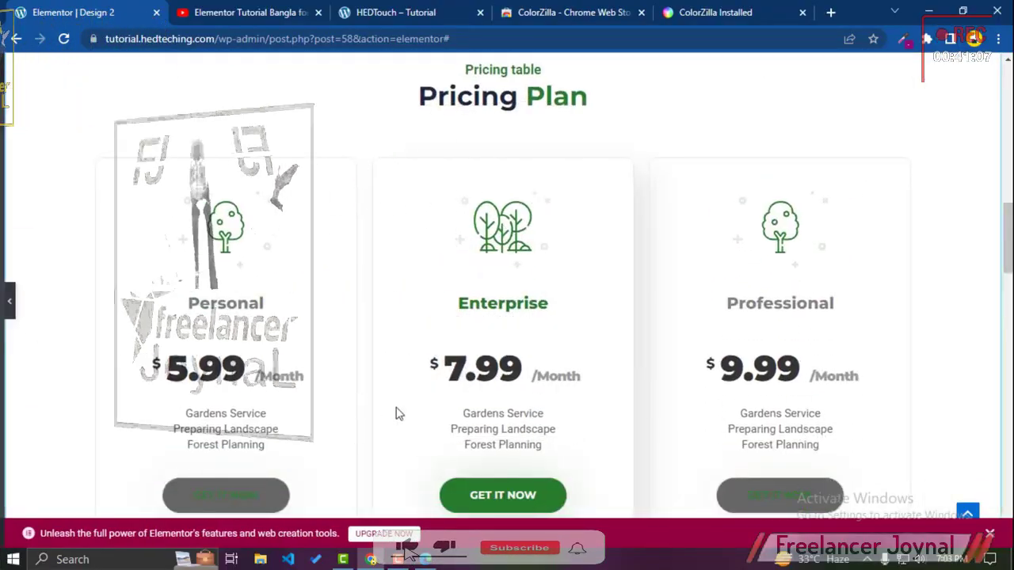
# Step: Delete the Pricing Plan heading and undo the deletion
pyautogui.hotkey('ctrl', 'p')
pyautogui.click(594, 234)
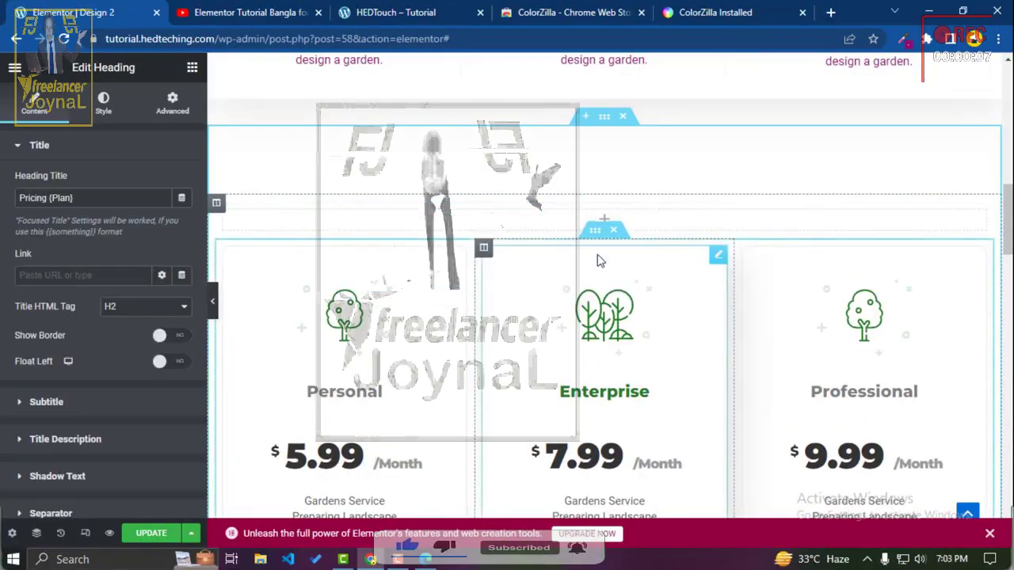
pyautogui.press('Delete')
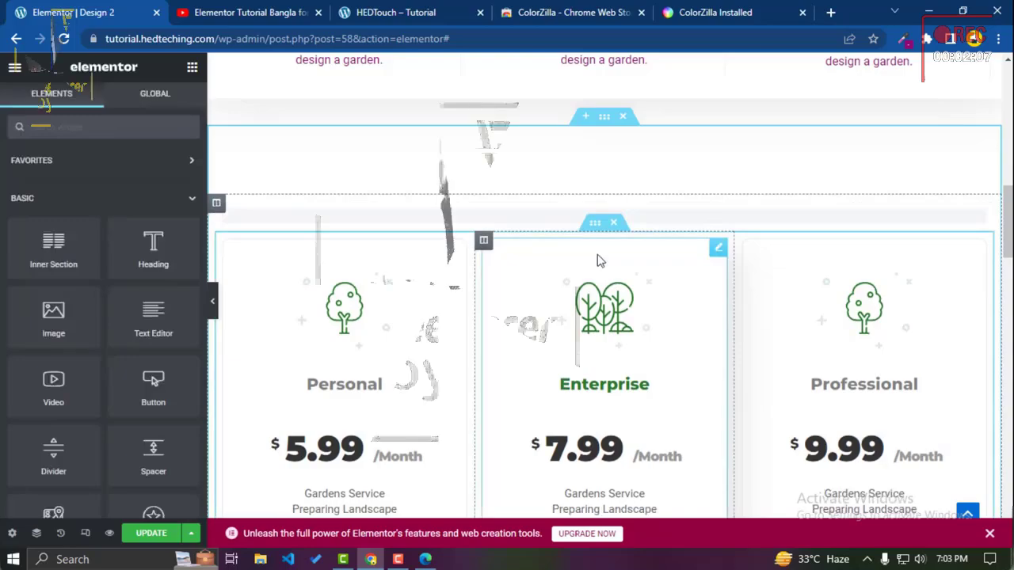
pyautogui.hotkey('ctrl', 'z')
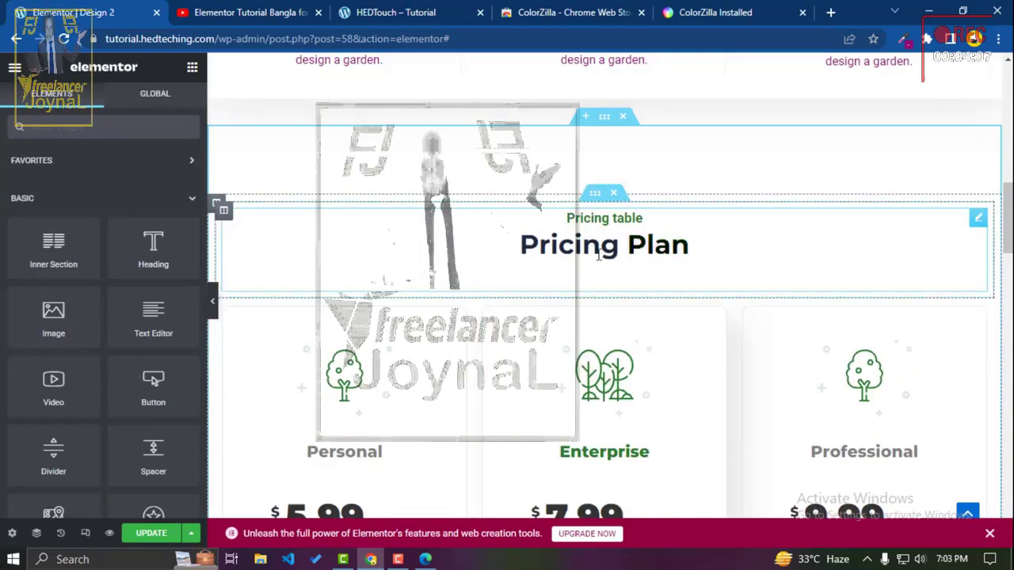
# Step: Copy the magenta 8e0a72 from ColorZilla's color picker and apply it as the Pricing Plan heading's focused title color
pyautogui.click(599, 253)
pyautogui.click(105, 99)
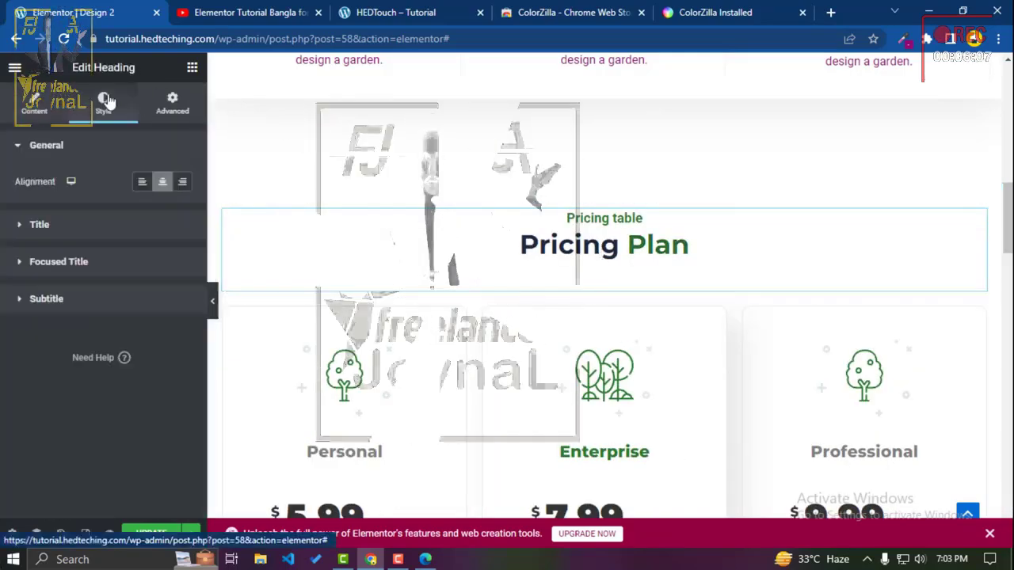
pyautogui.click(52, 226)
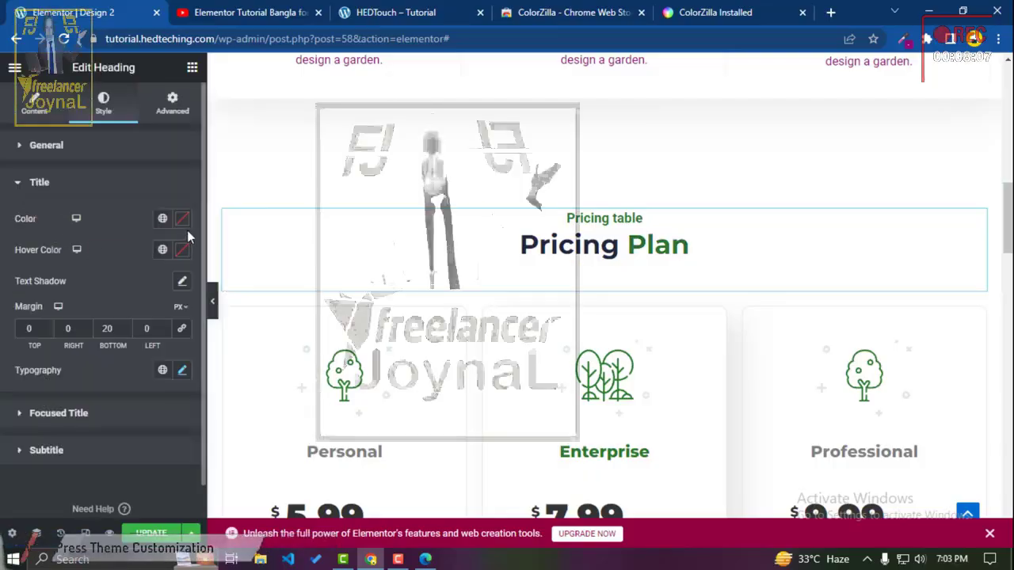
pyautogui.click(48, 146)
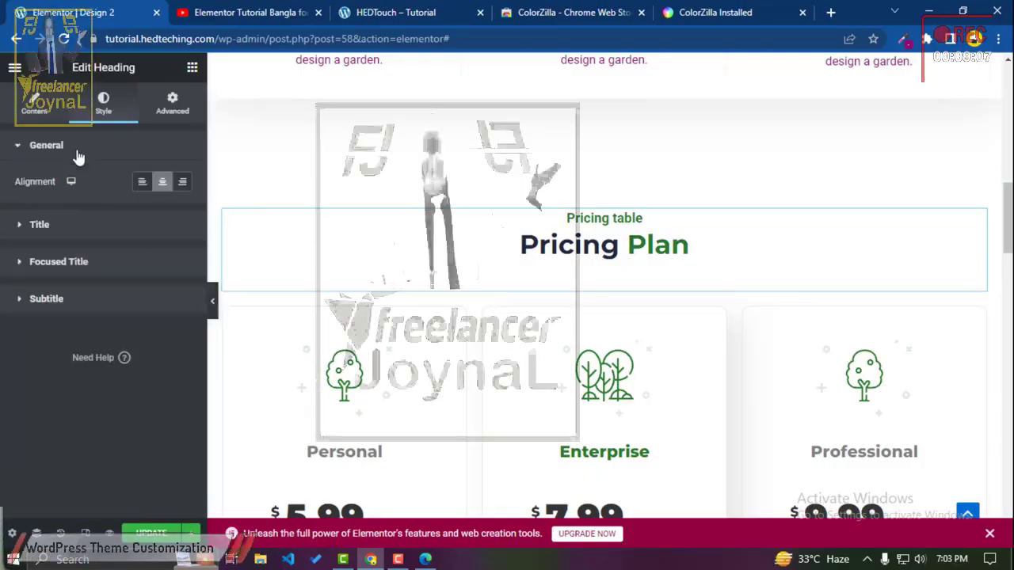
pyautogui.click(74, 273)
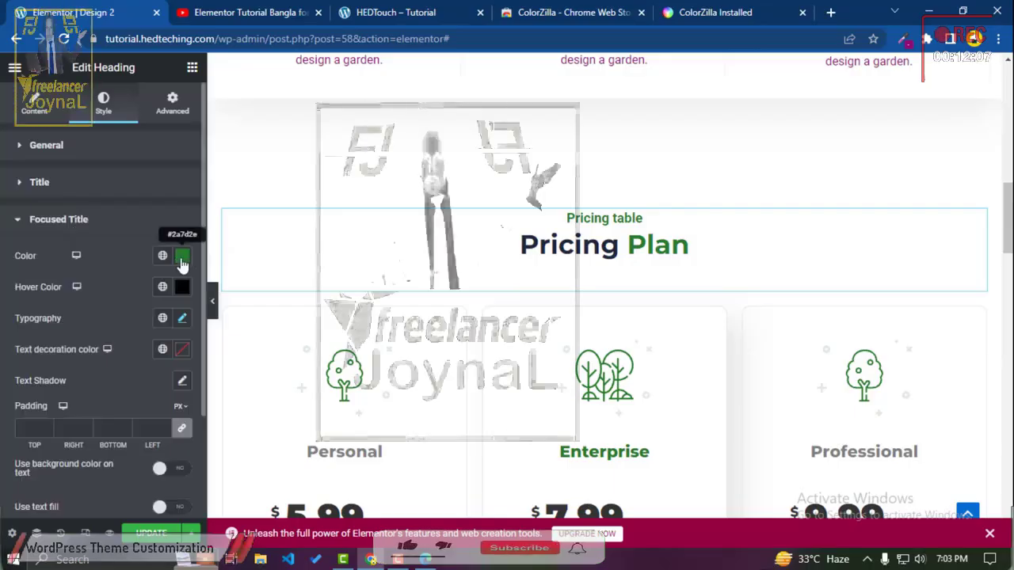
pyautogui.click(182, 261)
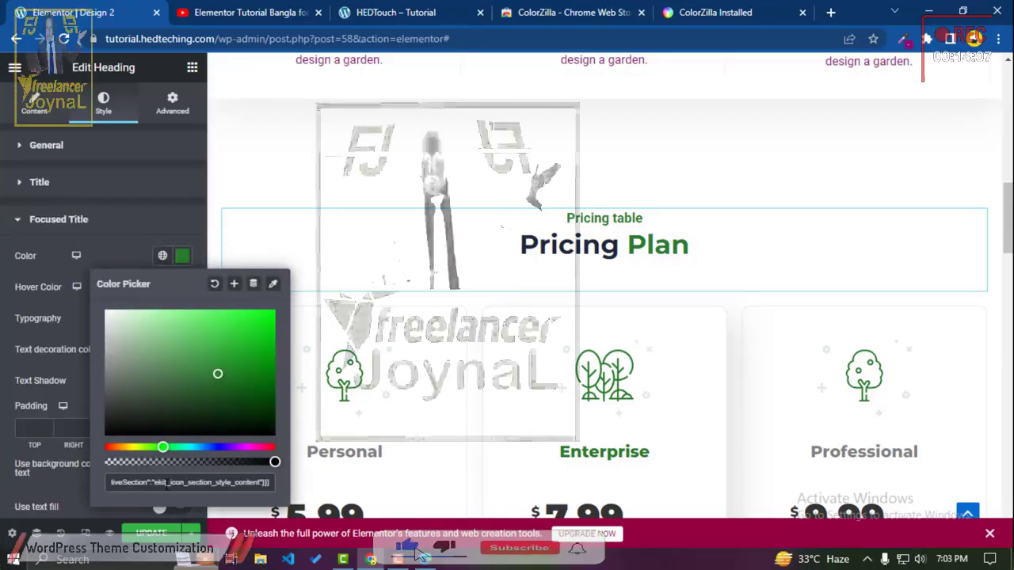
pyautogui.click(886, 37)
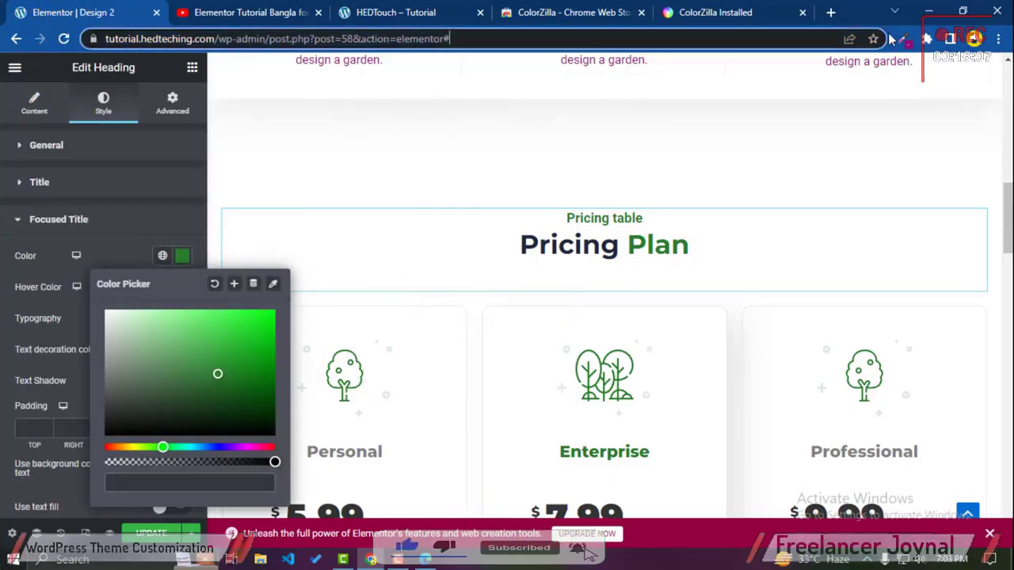
pyautogui.click(903, 38)
pyautogui.click(816, 86)
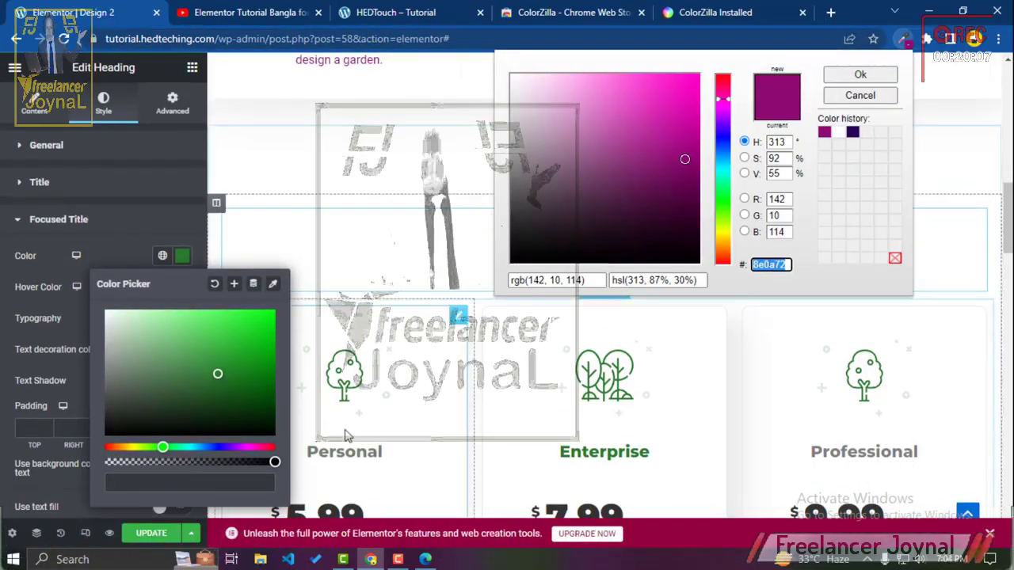
pyautogui.click(210, 481)
pyautogui.write('8e0a72')
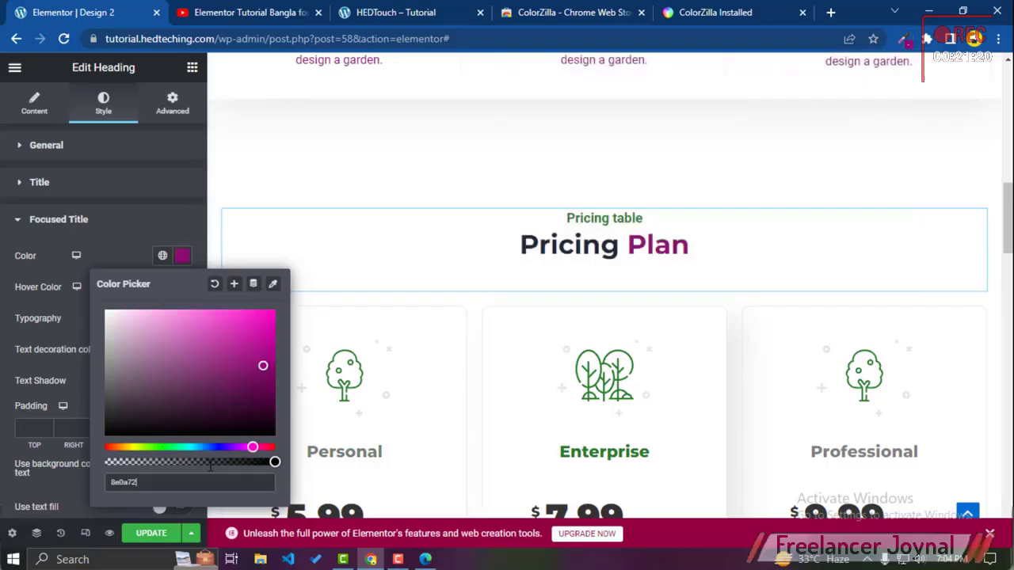
pyautogui.click(122, 236)
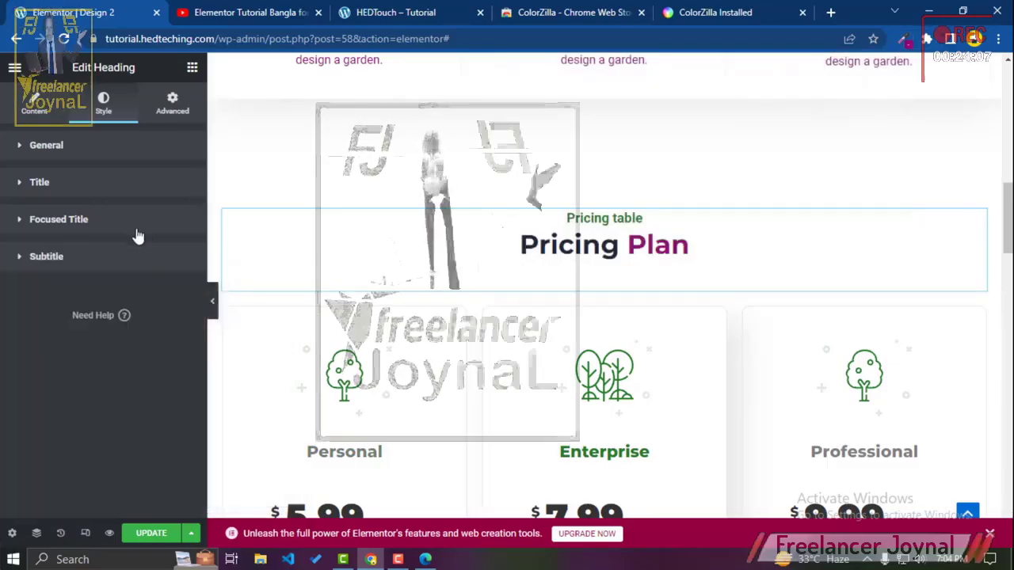
# Step: Set the color of the "Pricing table" subtitle to 8e0a72
pyautogui.click(137, 236)
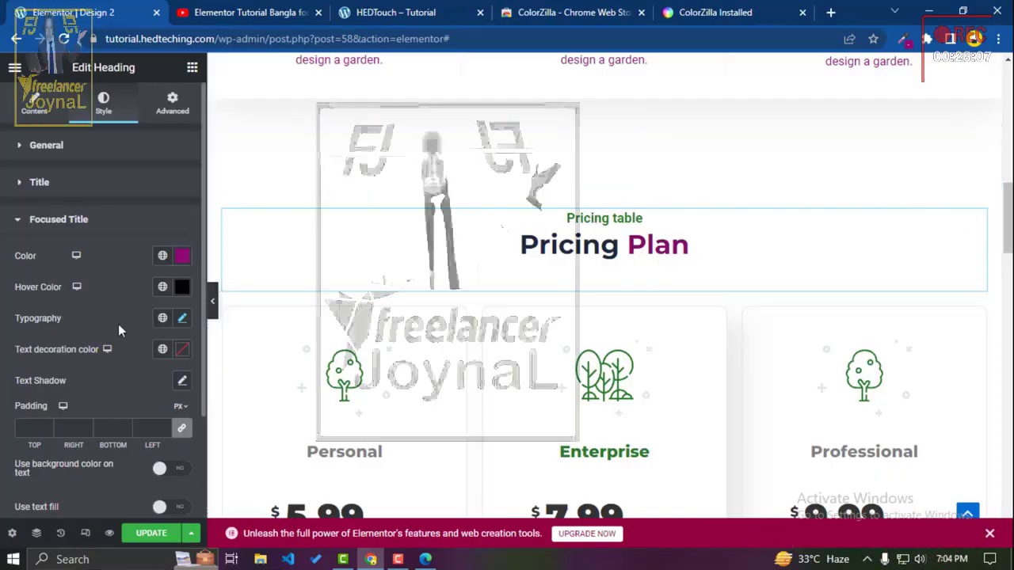
pyautogui.scroll(-2, 103, 317)
pyautogui.click(66, 414)
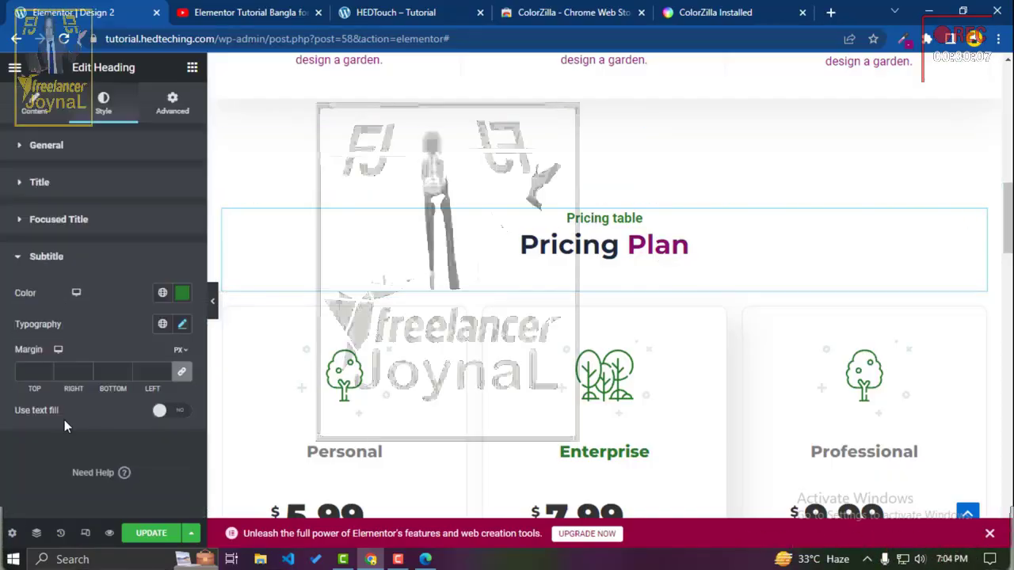
pyautogui.click(182, 294)
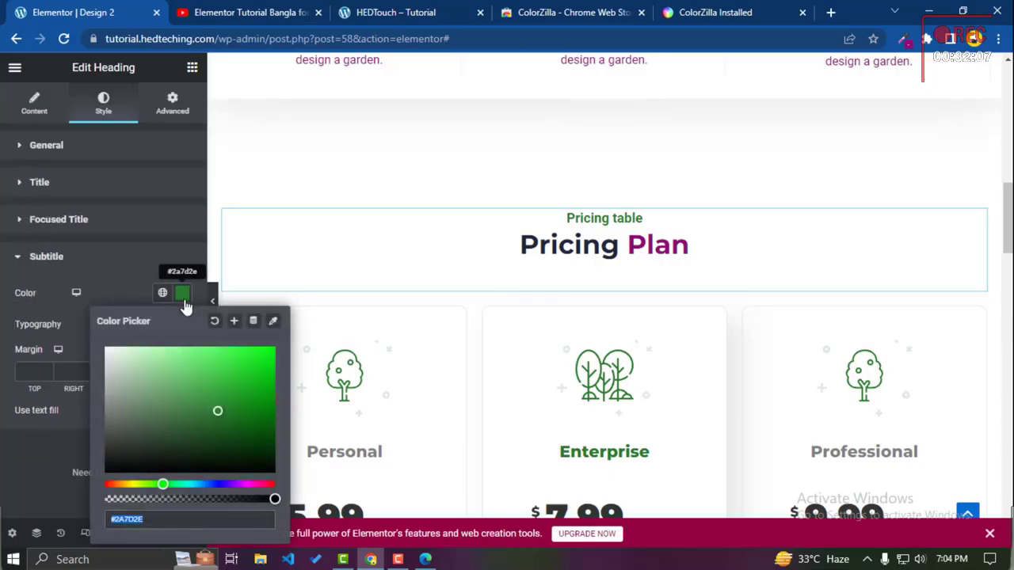
pyautogui.write('8e0a72')
pyautogui.click(124, 261)
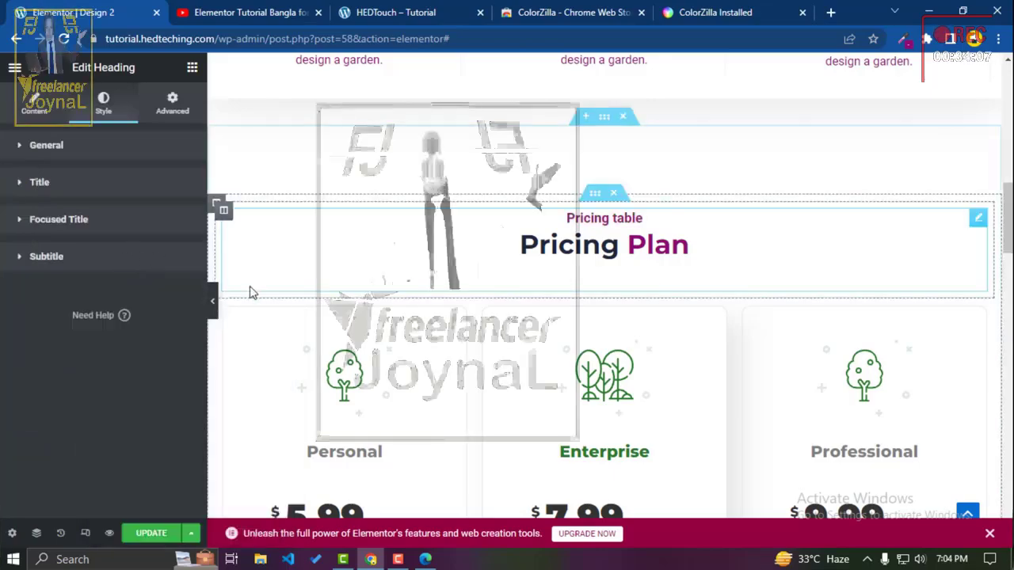
# Step: Switch the Personal pricing table's header from image to icon type
pyautogui.scroll(-3, 301, 309)
pyautogui.click(310, 310)
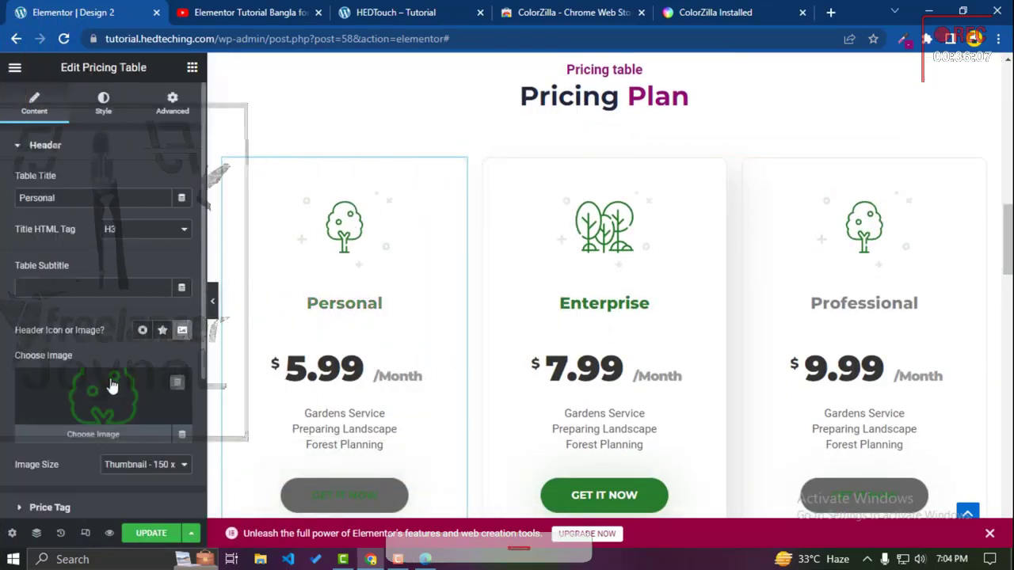
pyautogui.scroll(-2, 144, 280)
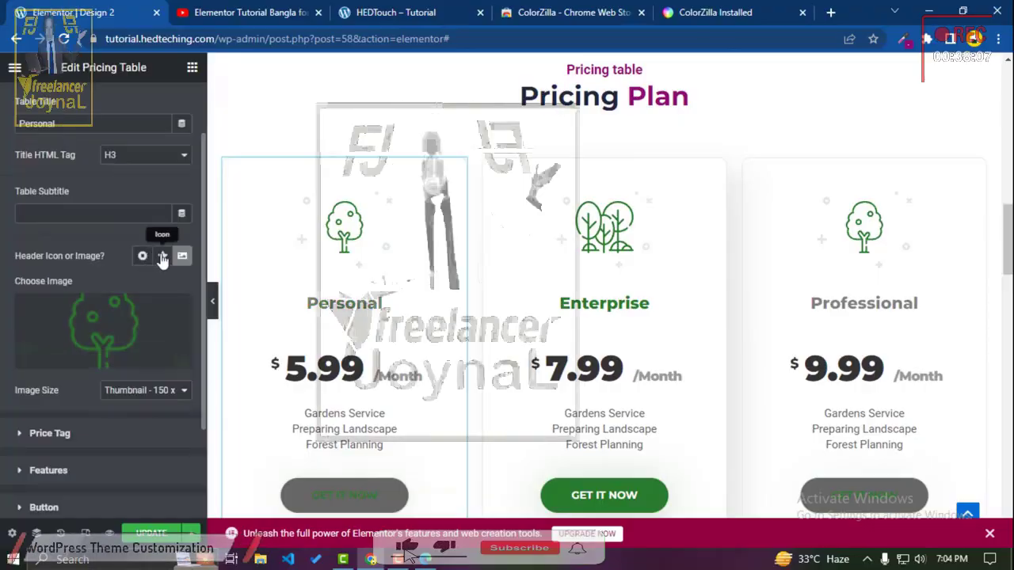
pyautogui.click(162, 256)
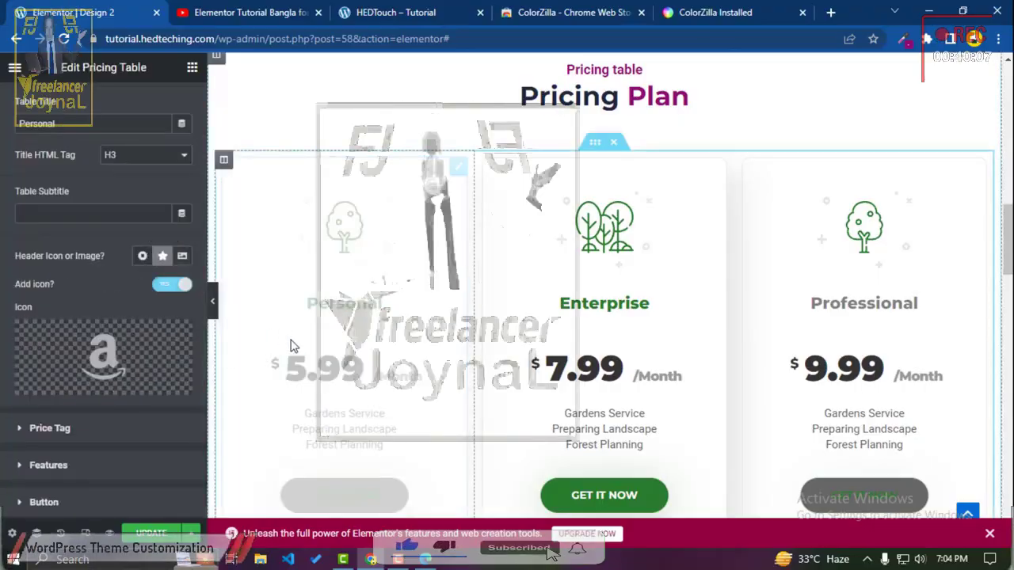
# Step: Examine the page from the conference hero down to the pricing tables with the editing panel hidden, and restore the panel
pyautogui.click(212, 305)
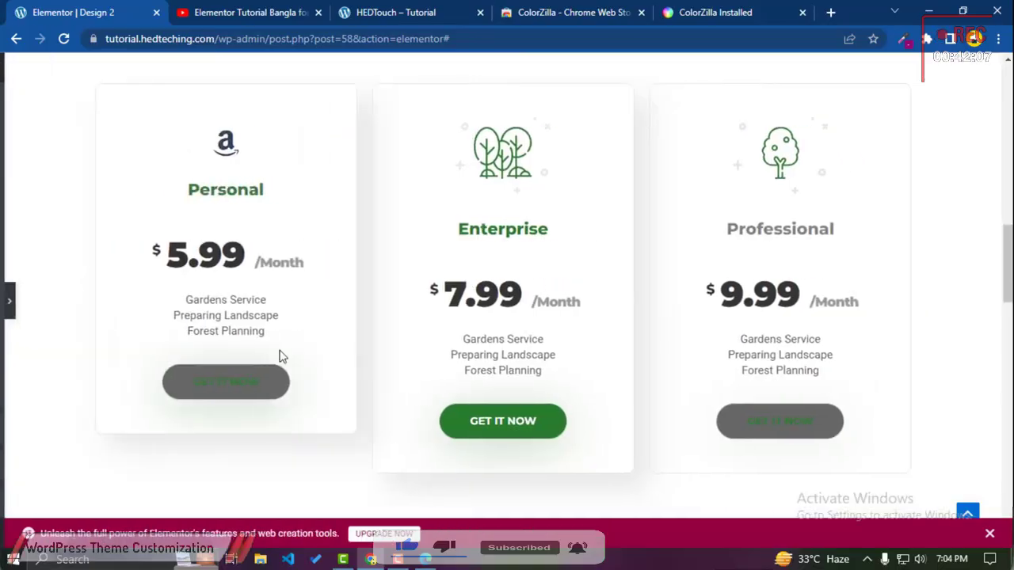
pyautogui.scroll(2, 253, 432)
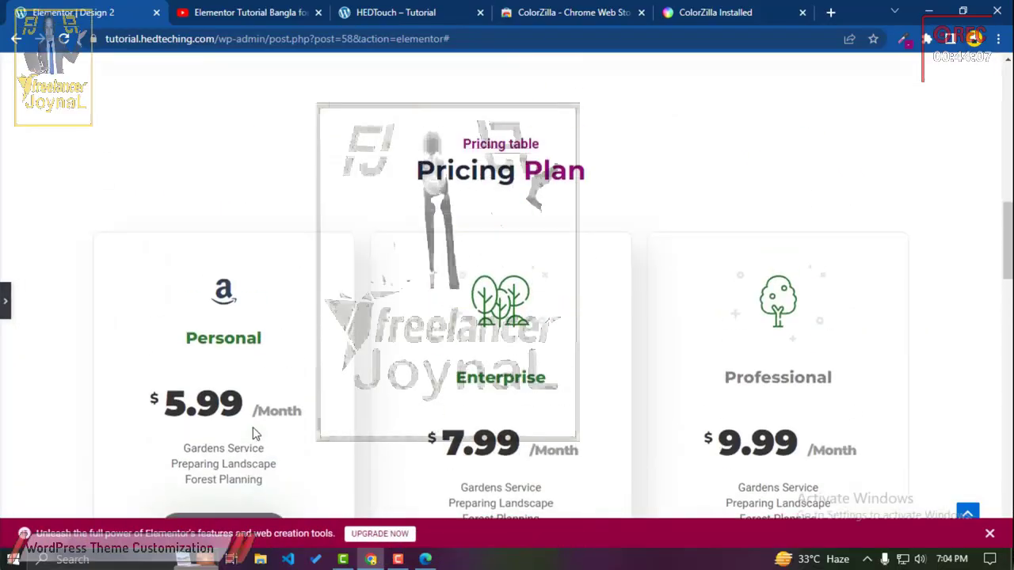
pyautogui.click(5, 309)
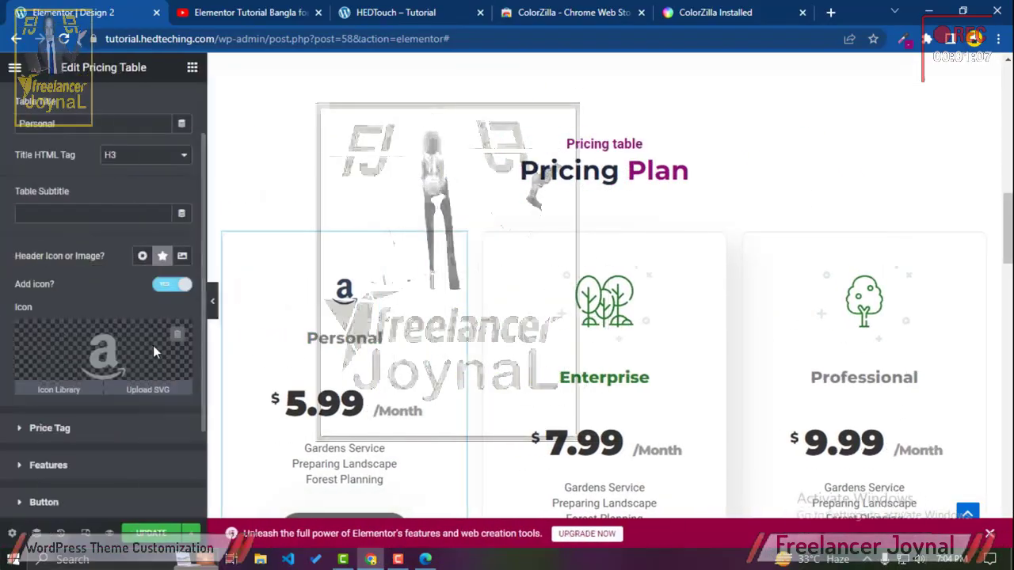
pyautogui.click(213, 305)
pyautogui.scroll(10, 314, 346)
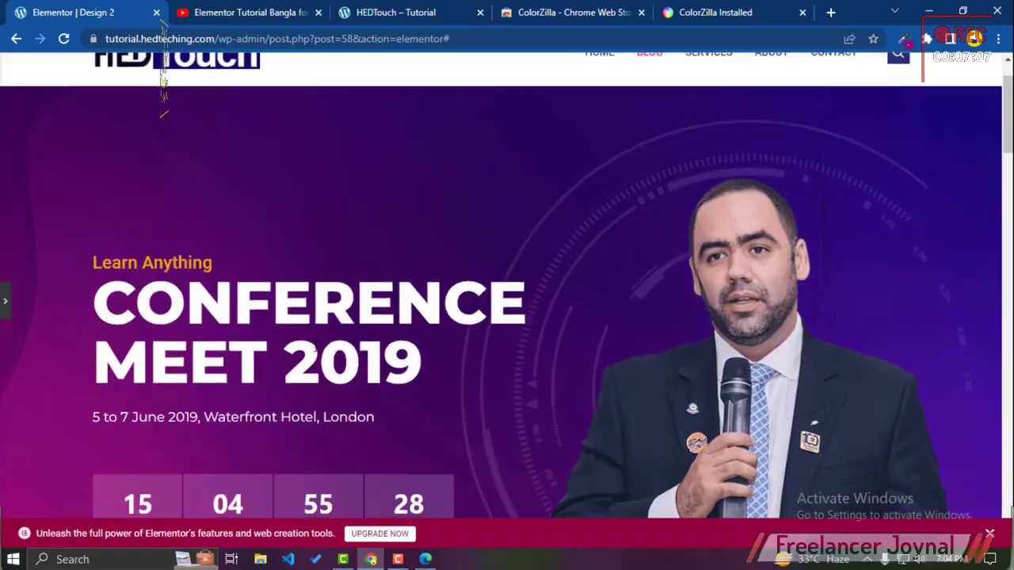
pyautogui.scroll(-8, 314, 345)
pyautogui.scroll(3, 314, 348)
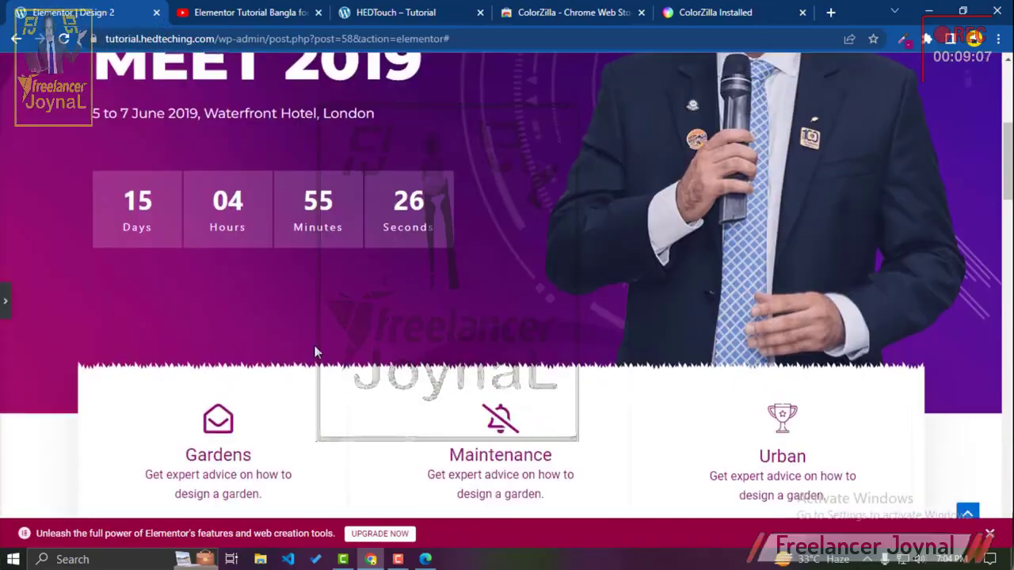
pyautogui.scroll(3, 315, 345)
pyautogui.scroll(-10, 308, 285)
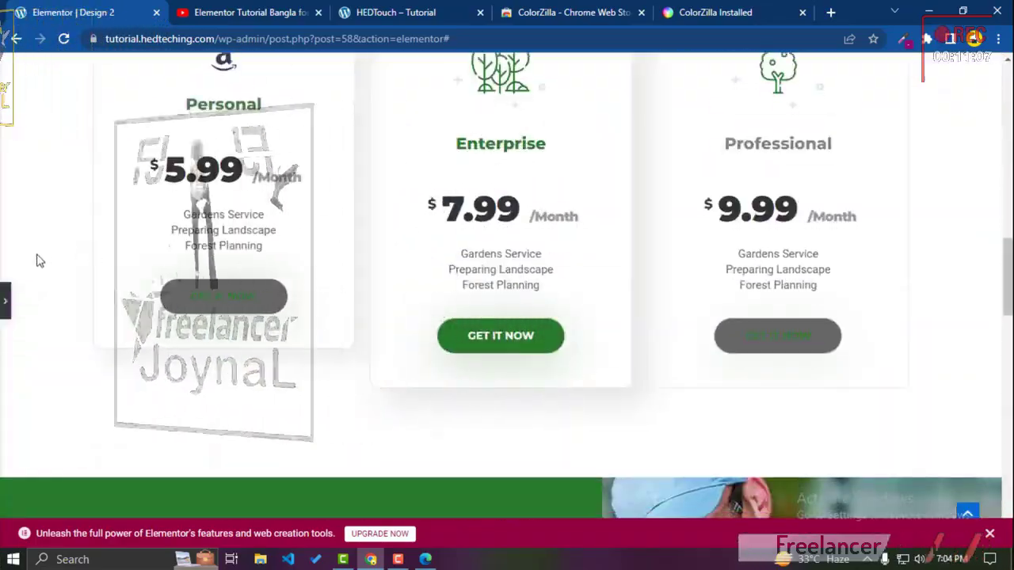
pyautogui.click(6, 309)
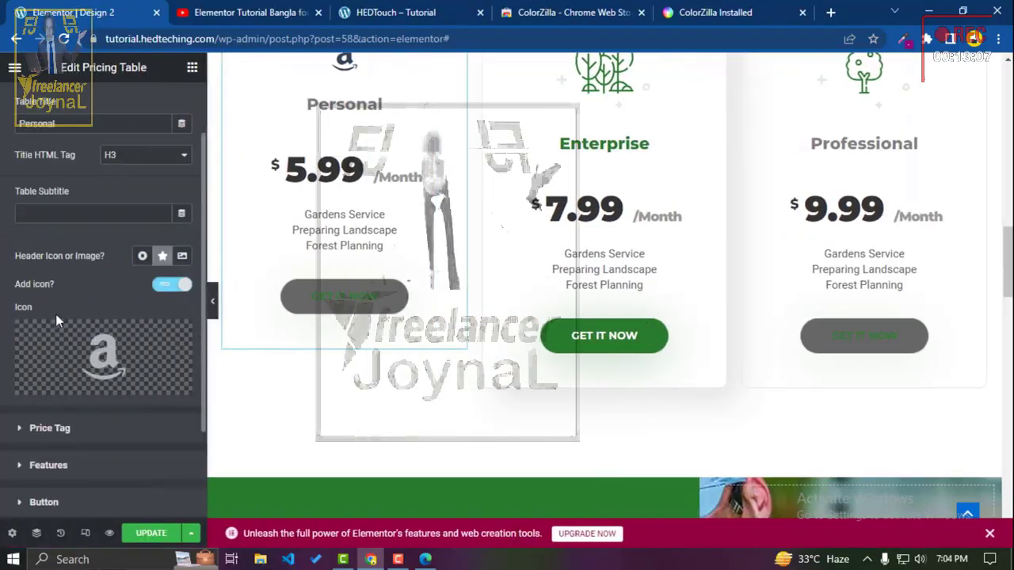
# Step: Set the Why Choose Us section's background color to the copied magenta 8e0a72
pyautogui.scroll(-5, 475, 316)
pyautogui.scroll(3, 679, 195)
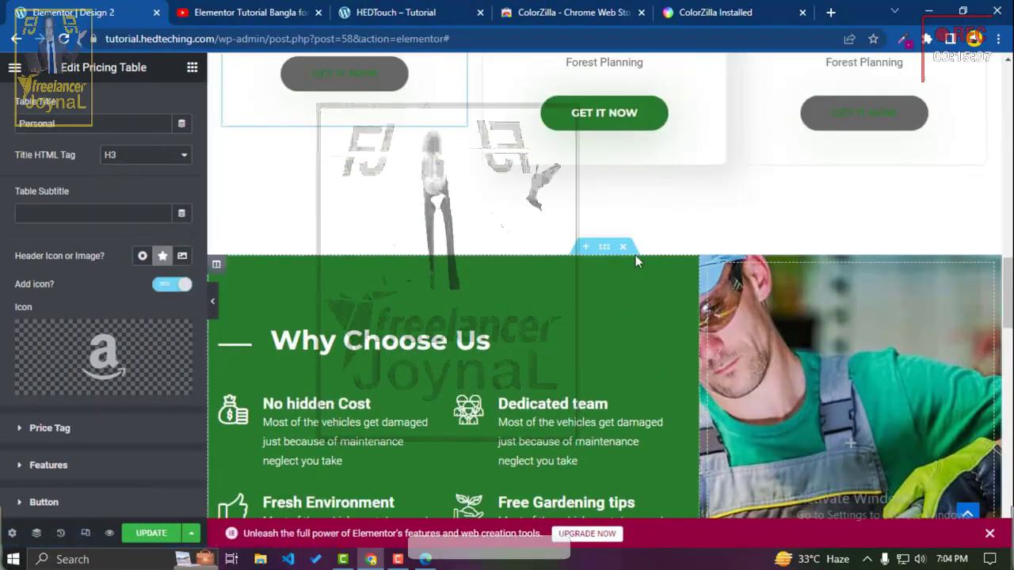
pyautogui.click(605, 249)
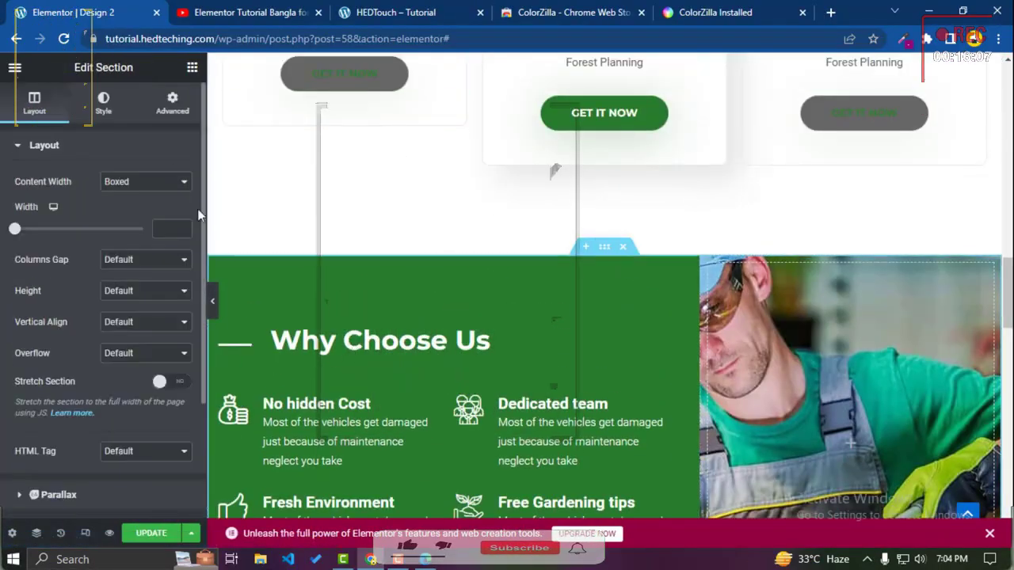
pyautogui.click(104, 104)
pyautogui.click(181, 246)
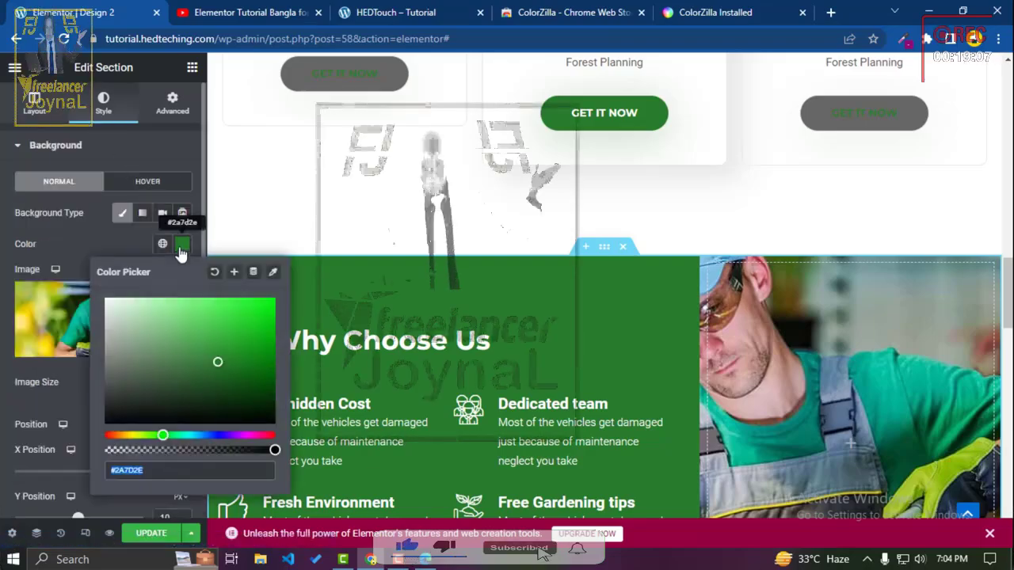
pyautogui.click(109, 242)
# Step: Set the background color of the column holding the Why Choose Us text to 8e0a72 and check it with the editing panel hidden
pyautogui.scroll(-4, 317, 356)
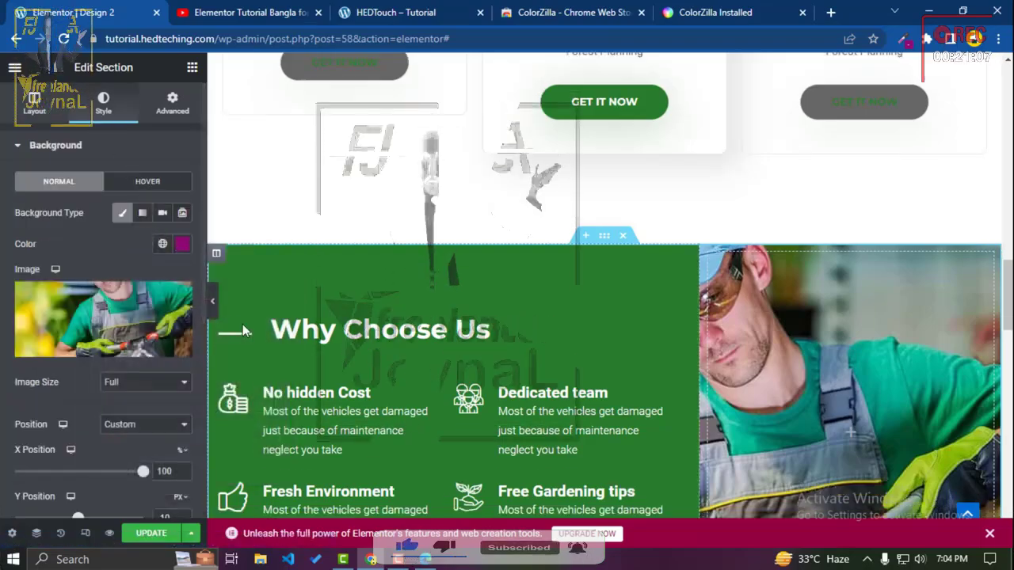
pyautogui.scroll(2, 396, 301)
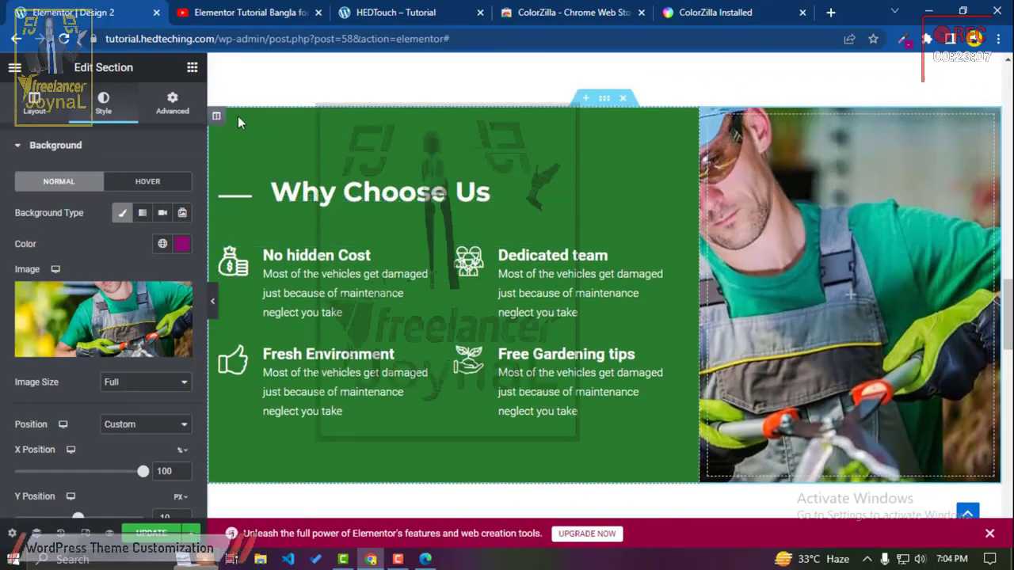
pyautogui.click(216, 119)
pyautogui.click(106, 103)
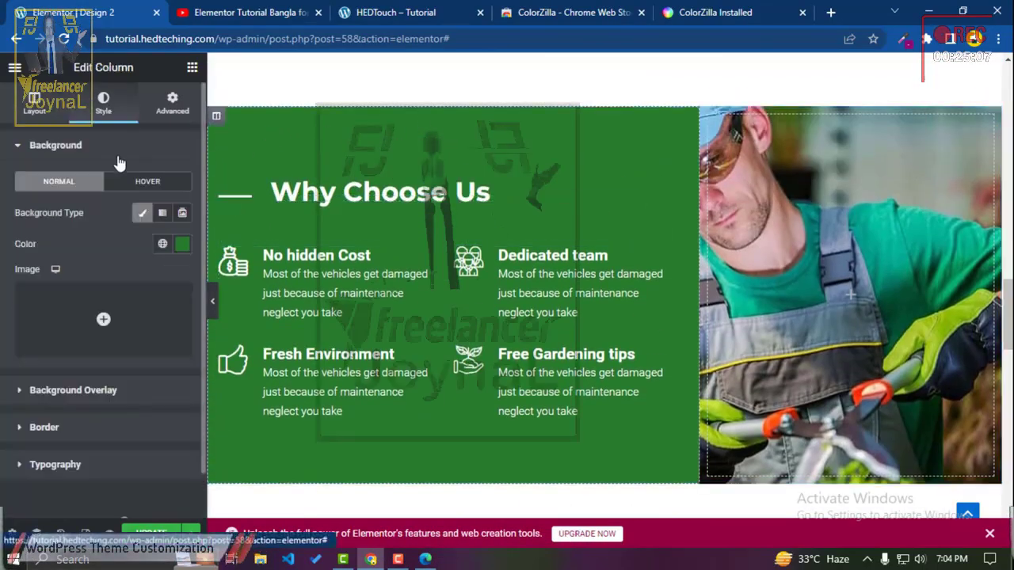
pyautogui.click(182, 244)
pyautogui.hotkey('ctrl', 'v')
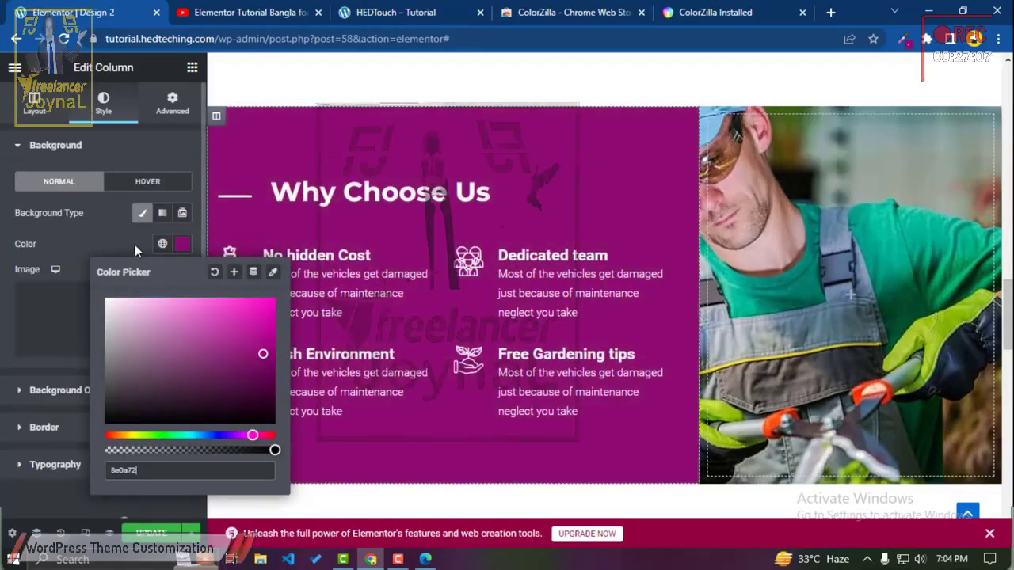
pyautogui.click(221, 260)
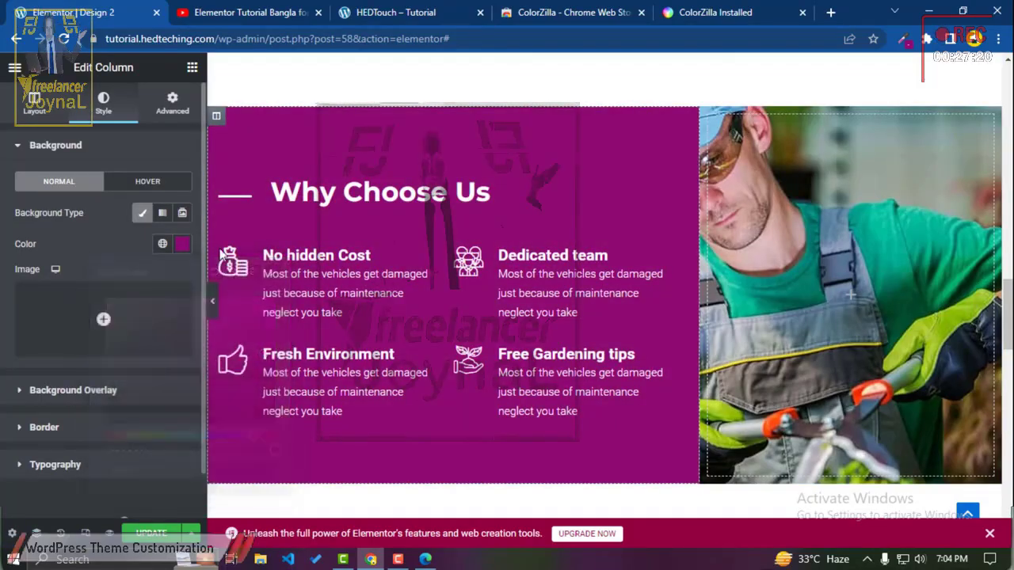
pyautogui.click(212, 303)
pyautogui.scroll(2, 410, 268)
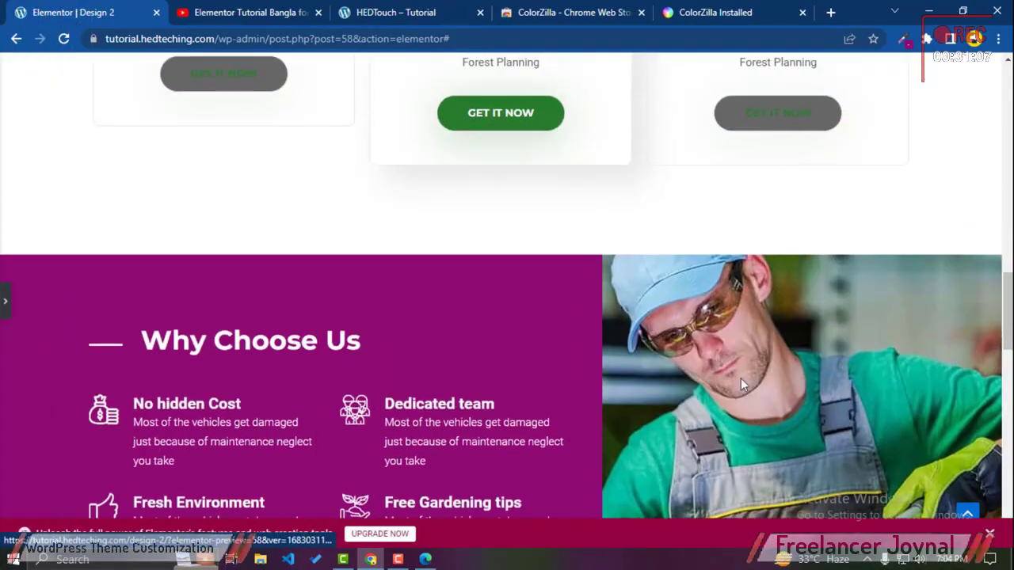
# Step: Check the recolored Why Choose Us section, restore the editing panel and look over the page down to the Latest News area
pyautogui.scroll(-3, 410, 268)
pyautogui.scroll(-2, 185, 378)
pyautogui.scroll(4, 176, 379)
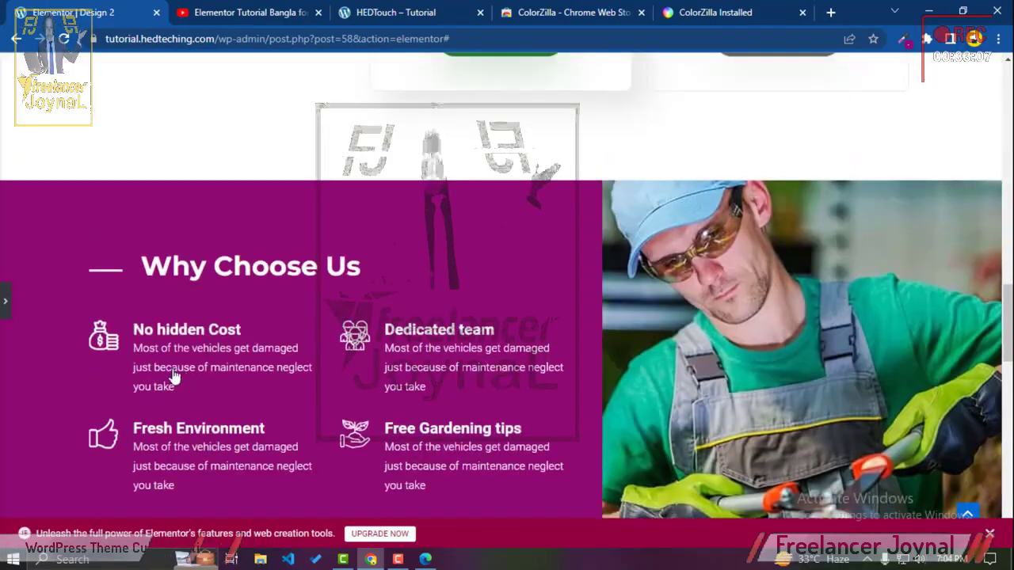
pyautogui.click(5, 294)
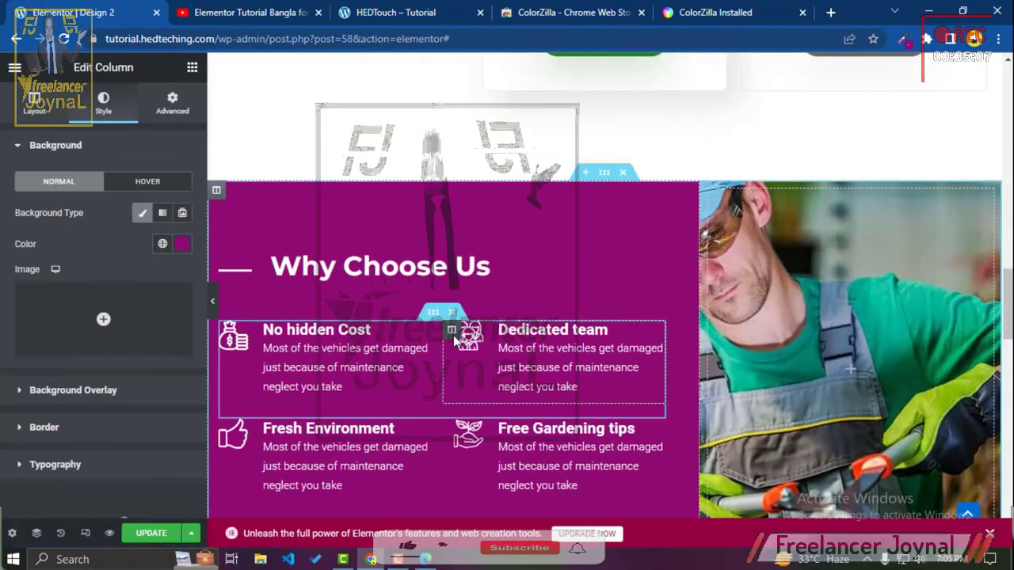
pyautogui.scroll(5, 593, 353)
pyautogui.scroll(-10, 584, 317)
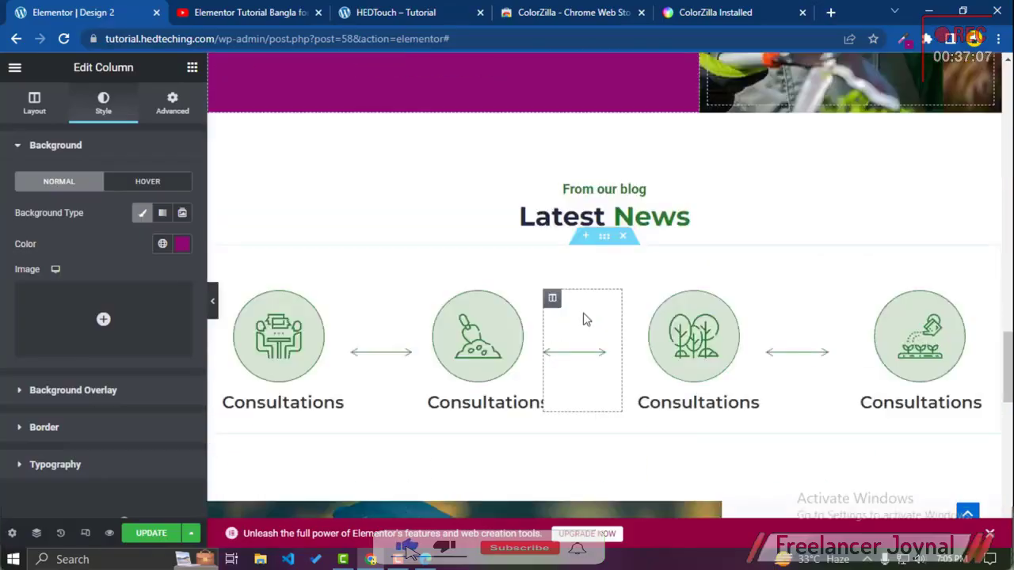
# Step: Insert the Image Box - Sidebar section from the ElementsKit section library at the end of the page
pyautogui.click(625, 417)
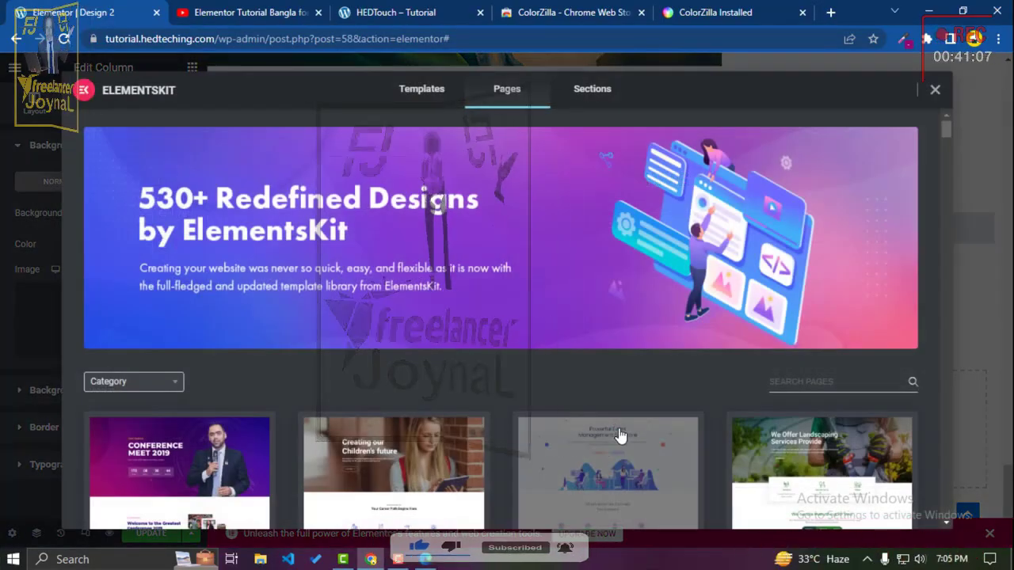
pyautogui.click(206, 6)
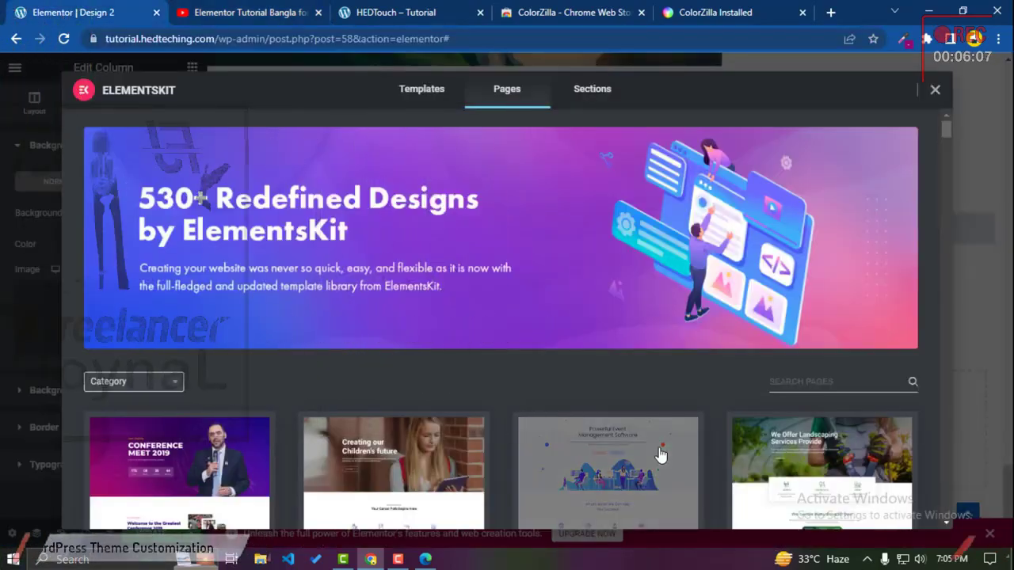
pyautogui.scroll(-5, 661, 456)
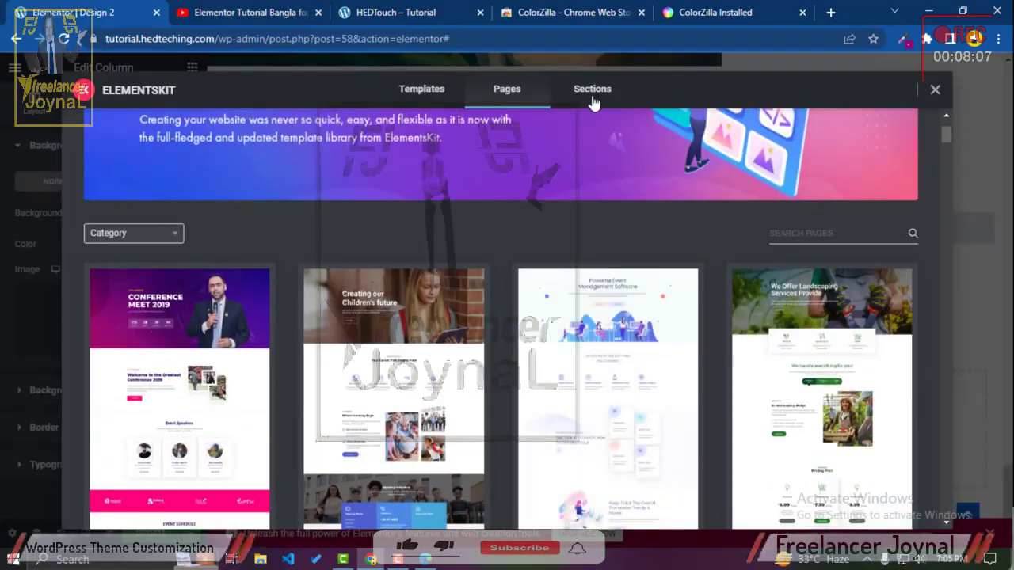
pyautogui.click(593, 99)
pyautogui.scroll(-15, 573, 354)
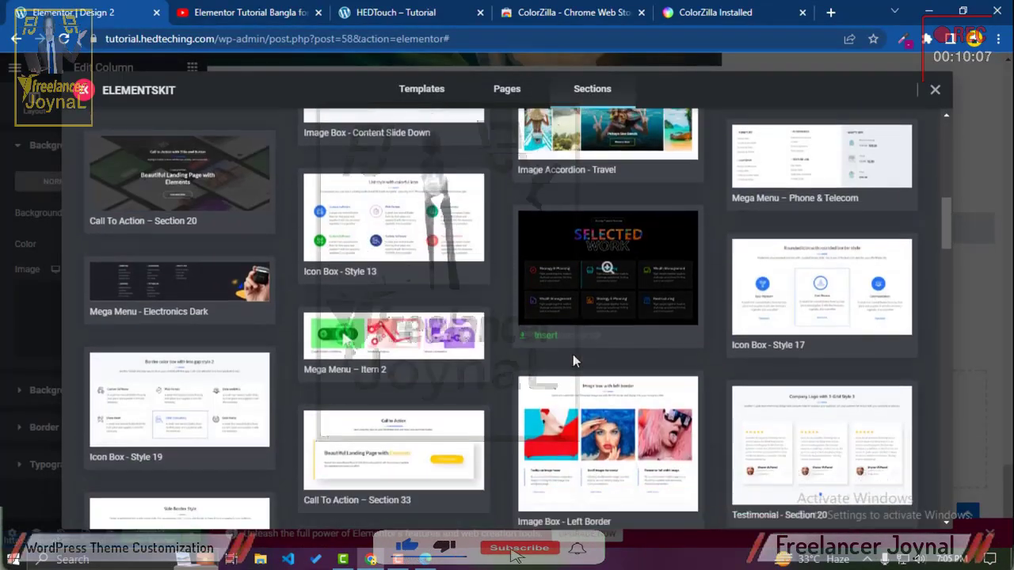
pyautogui.scroll(-15, 573, 361)
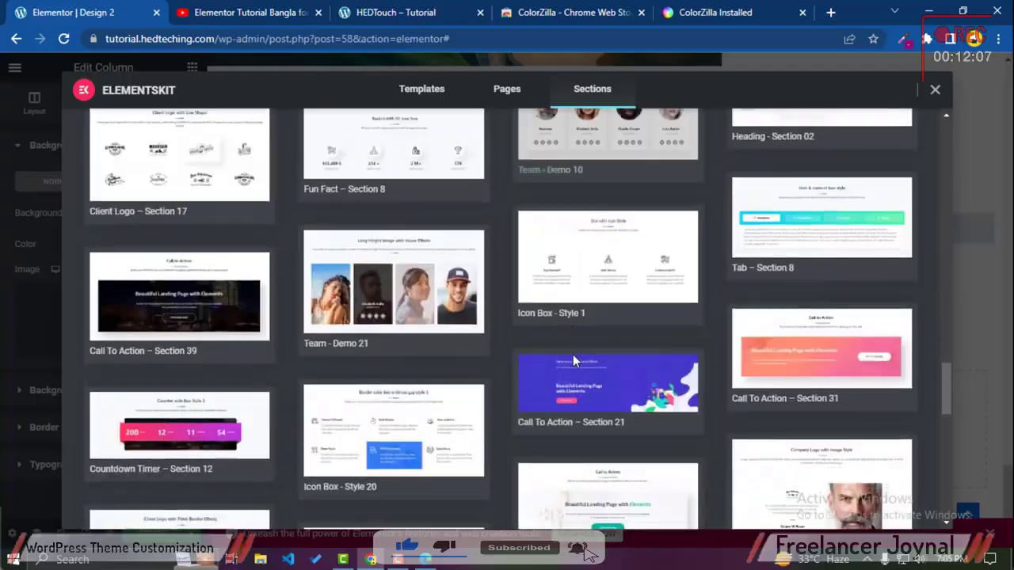
pyautogui.scroll(-15, 574, 361)
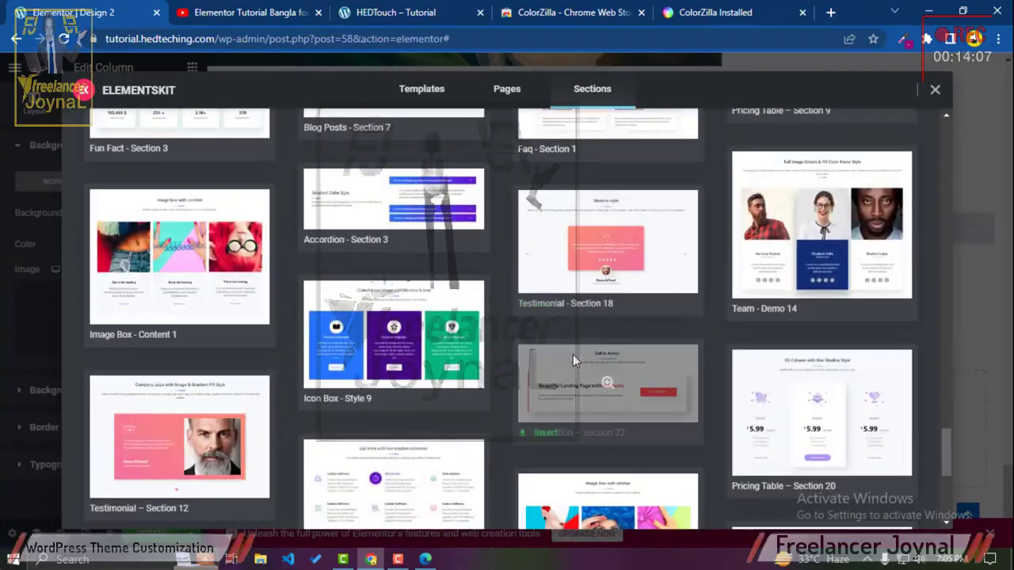
pyautogui.scroll(-3, 574, 361)
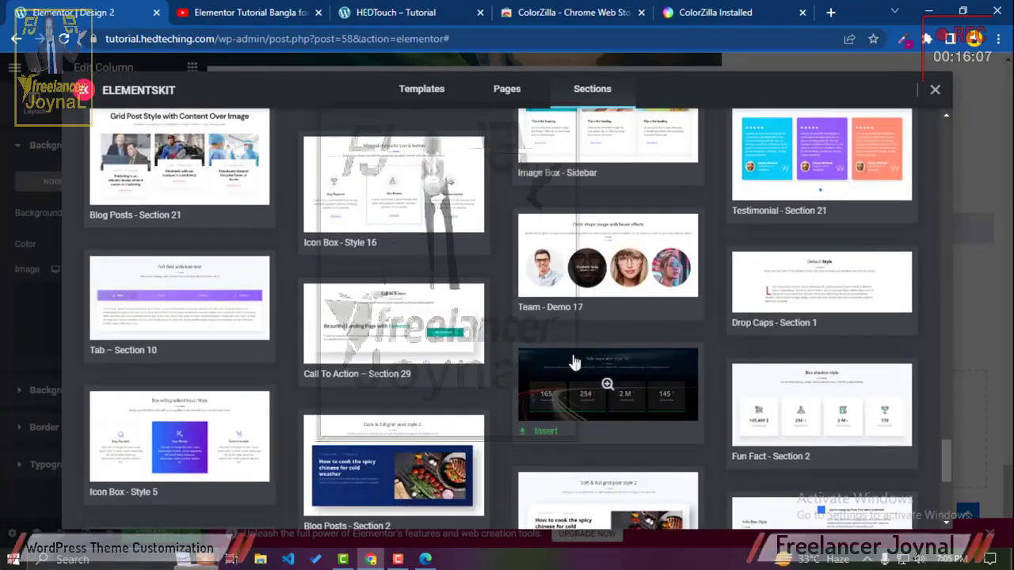
pyautogui.scroll(3, 574, 362)
pyautogui.click(543, 476)
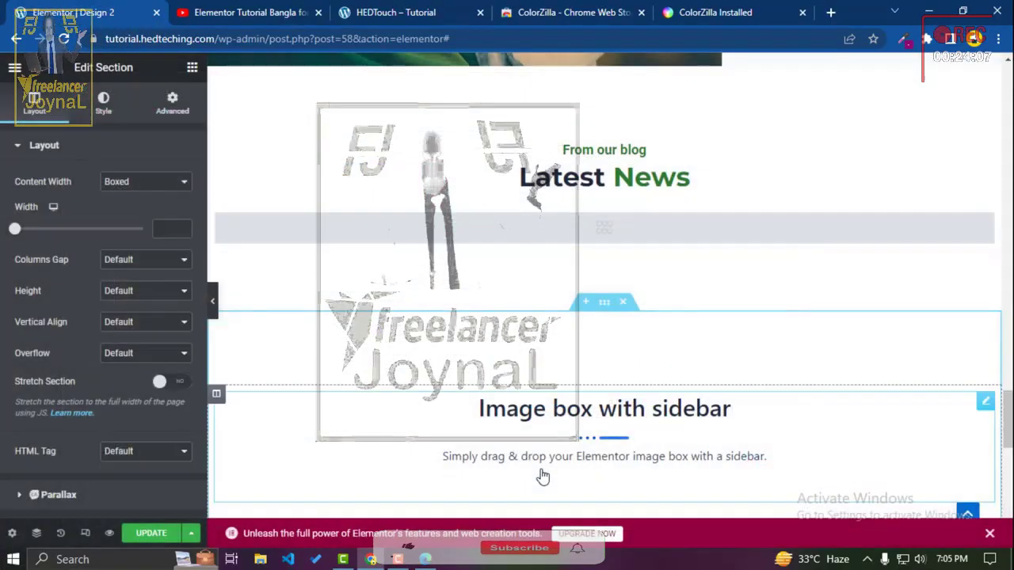
# Step: Examine the inserted image box section from its heading down to the Read More links
pyautogui.scroll(-5, 544, 474)
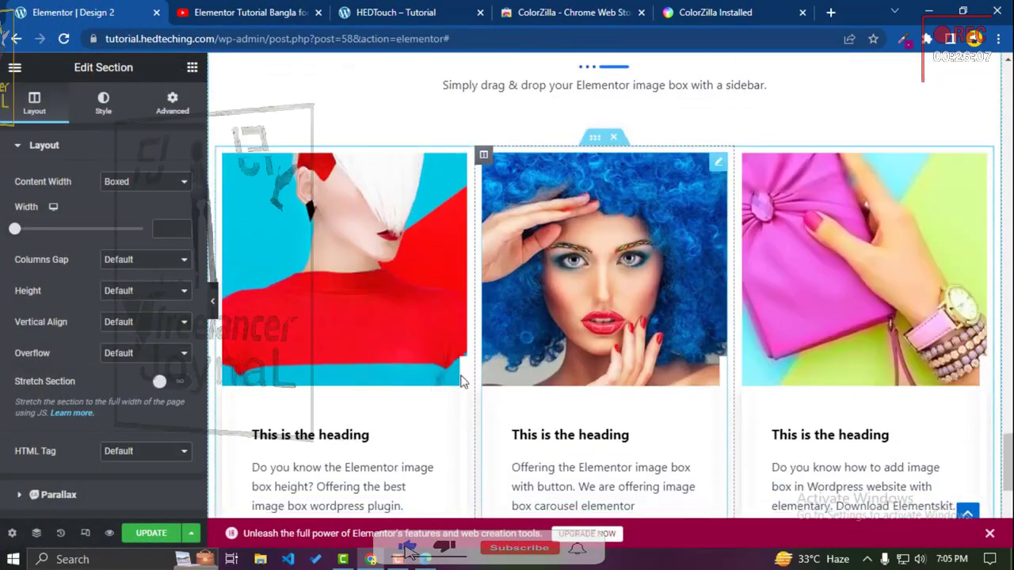
pyautogui.scroll(-3, 744, 277)
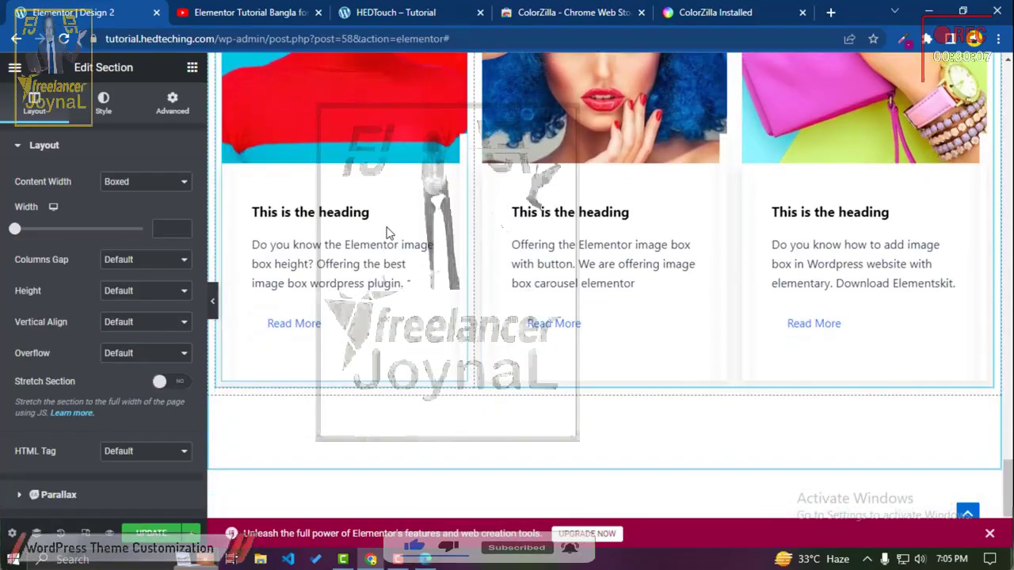
pyautogui.scroll(5, 389, 232)
pyautogui.scroll(-3, 449, 263)
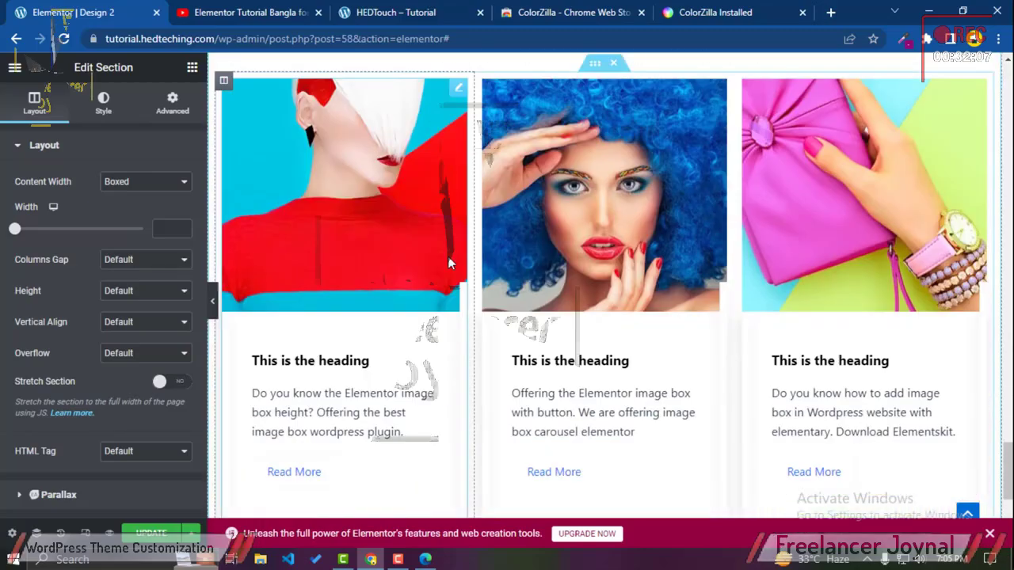
pyautogui.scroll(-4, 448, 263)
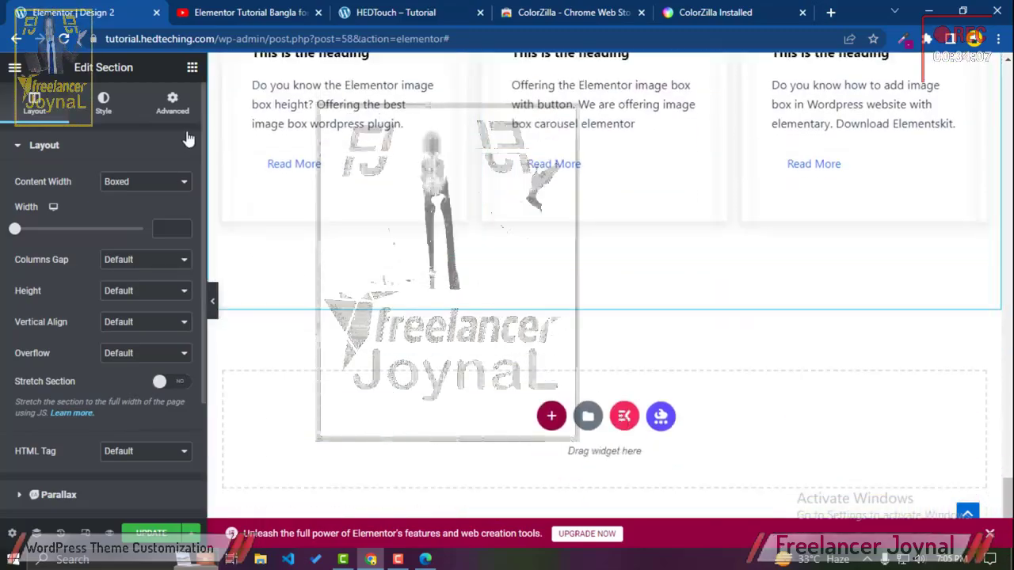
# Step: Glance through the general widgets and add an empty three-column section below the image boxes
pyautogui.click(191, 68)
pyautogui.scroll(-4, 147, 164)
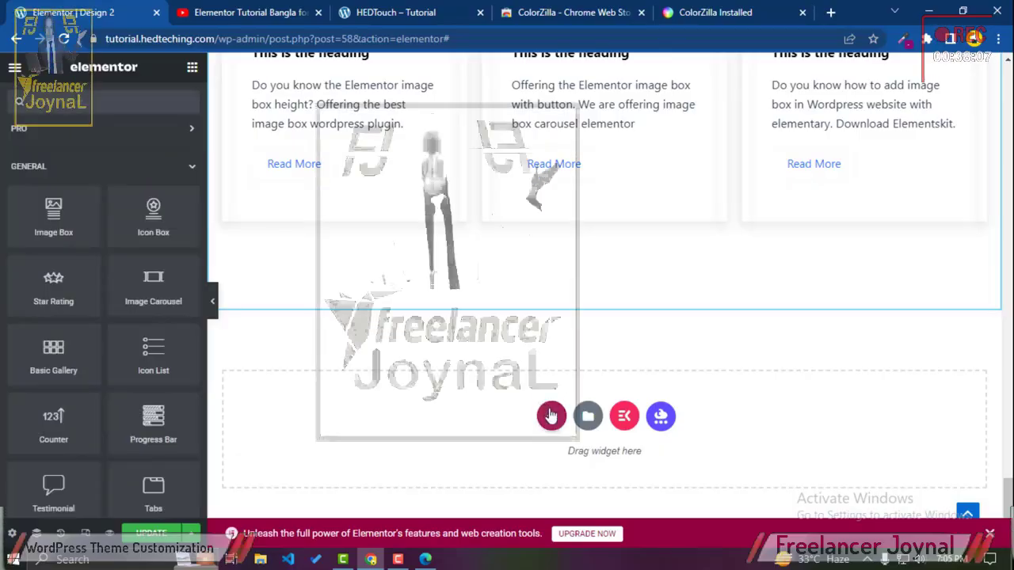
pyautogui.click(552, 416)
pyautogui.click(564, 376)
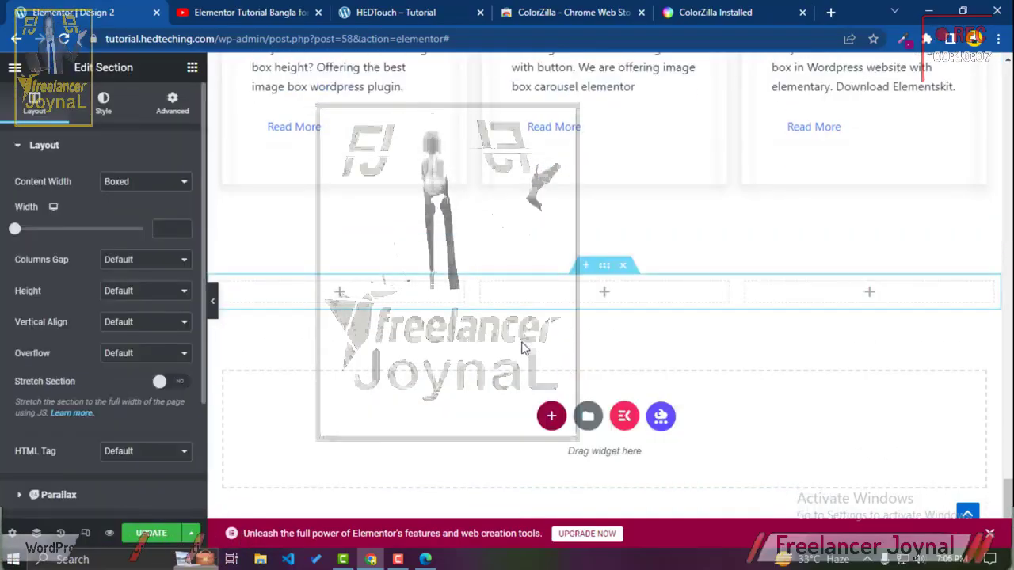
# Step: Look through the widget library, including the Essential Addons widgets, for something to fill the empty columns
pyautogui.click(192, 68)
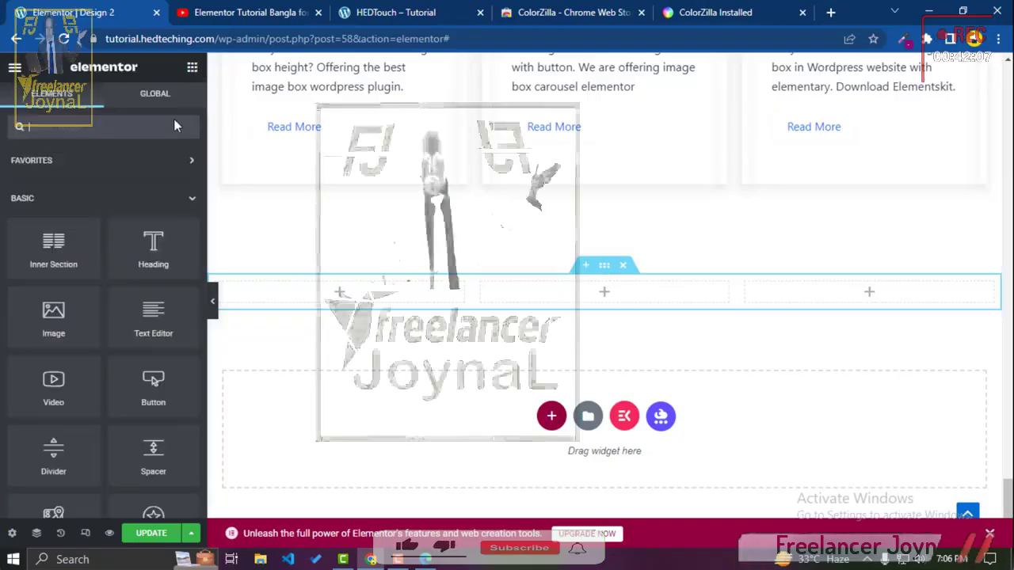
pyautogui.scroll(-15, 157, 210)
pyautogui.scroll(-5, 156, 210)
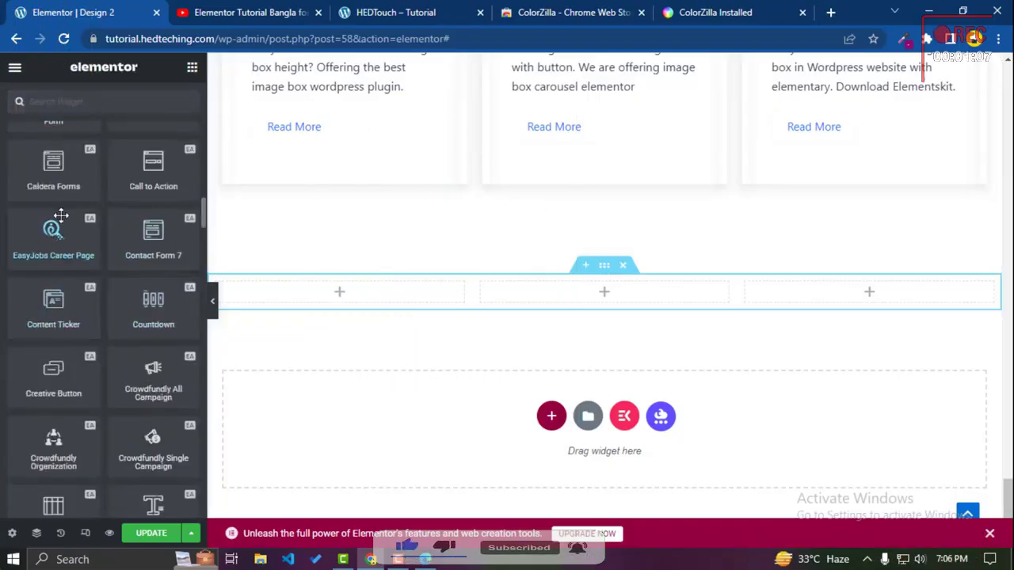
pyautogui.scroll(-7, 56, 203)
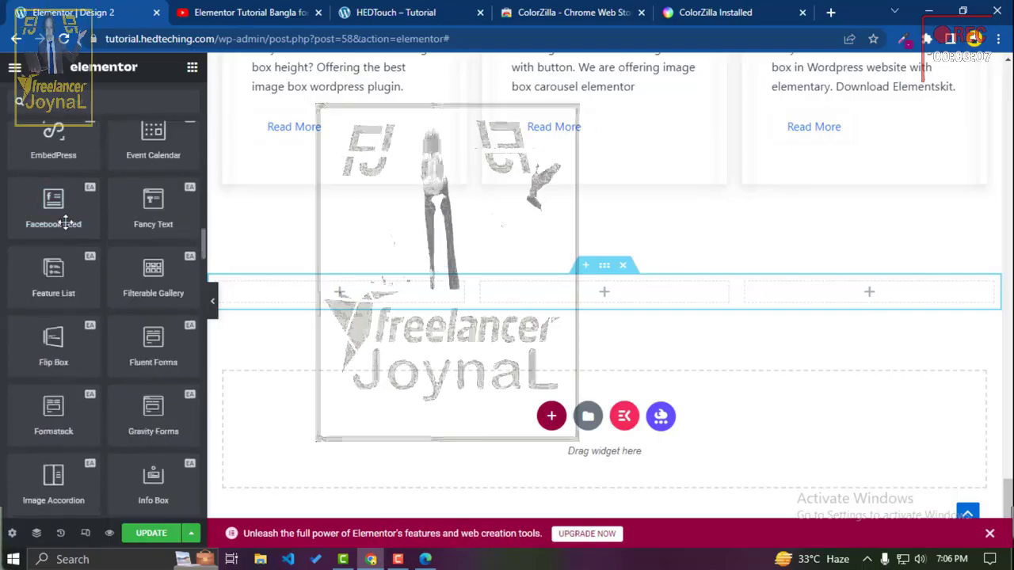
pyautogui.scroll(-7, 67, 229)
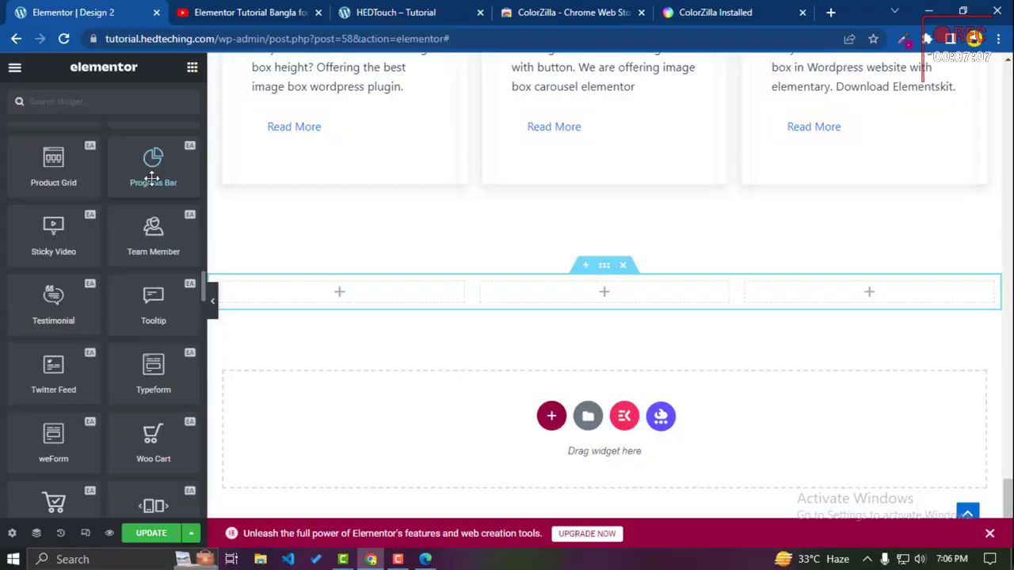
pyautogui.scroll(-2, 152, 179)
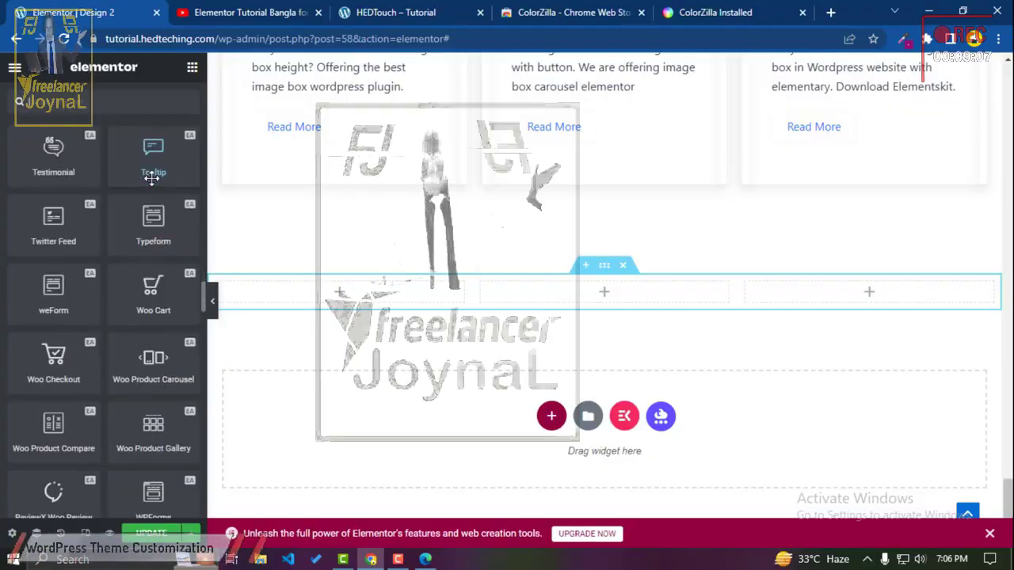
# Step: Search the ElementsKit section library for FOOTER and insert Footer – Section 2 at the end of the page
pyautogui.click(624, 415)
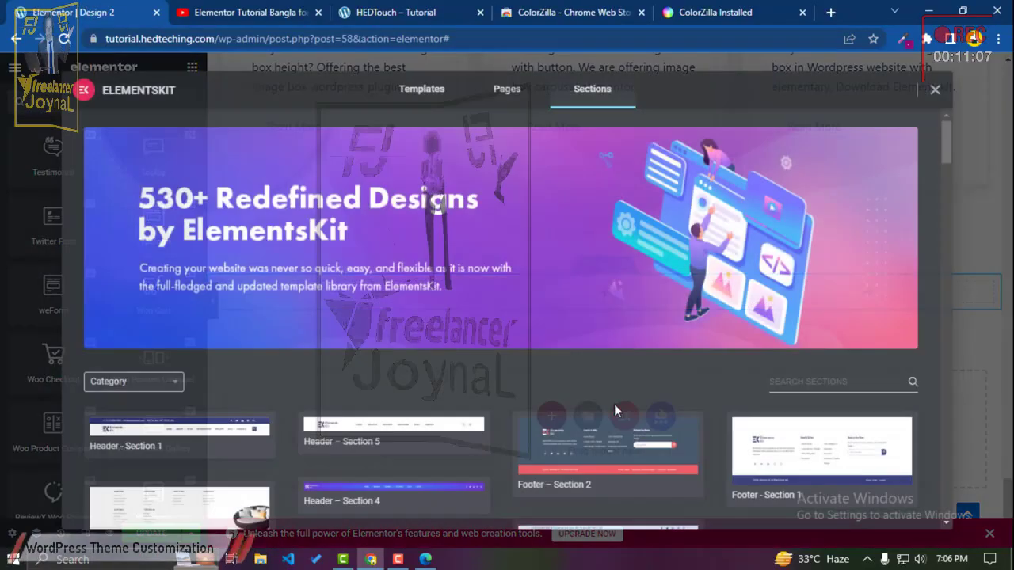
pyautogui.scroll(-3, 515, 174)
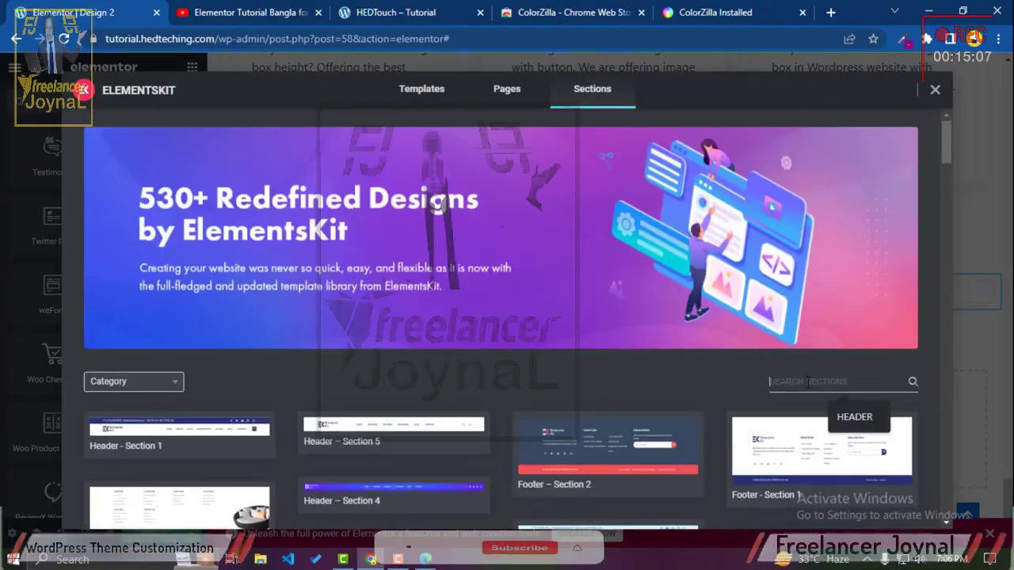
pyautogui.write('ER')
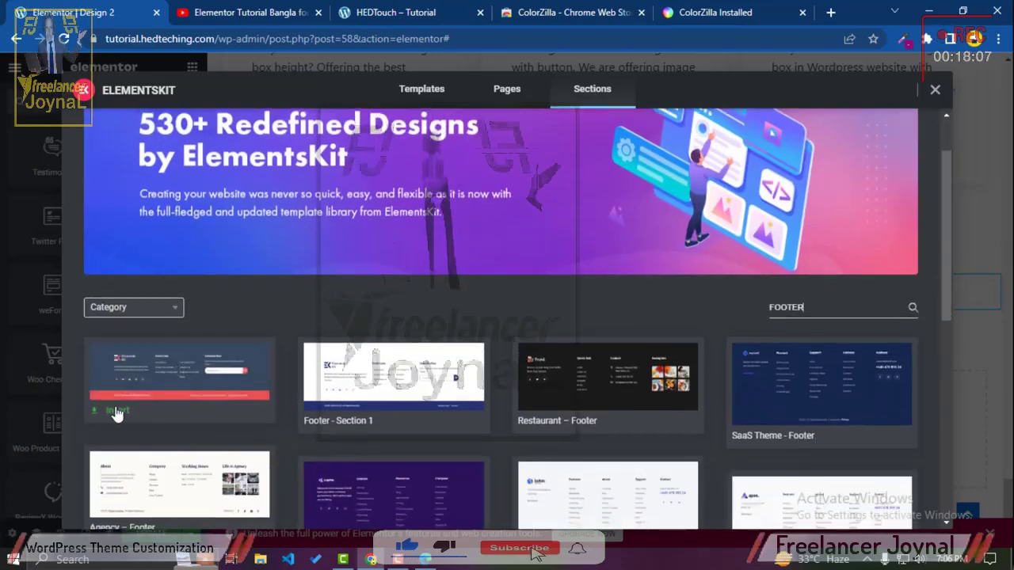
pyautogui.click(118, 413)
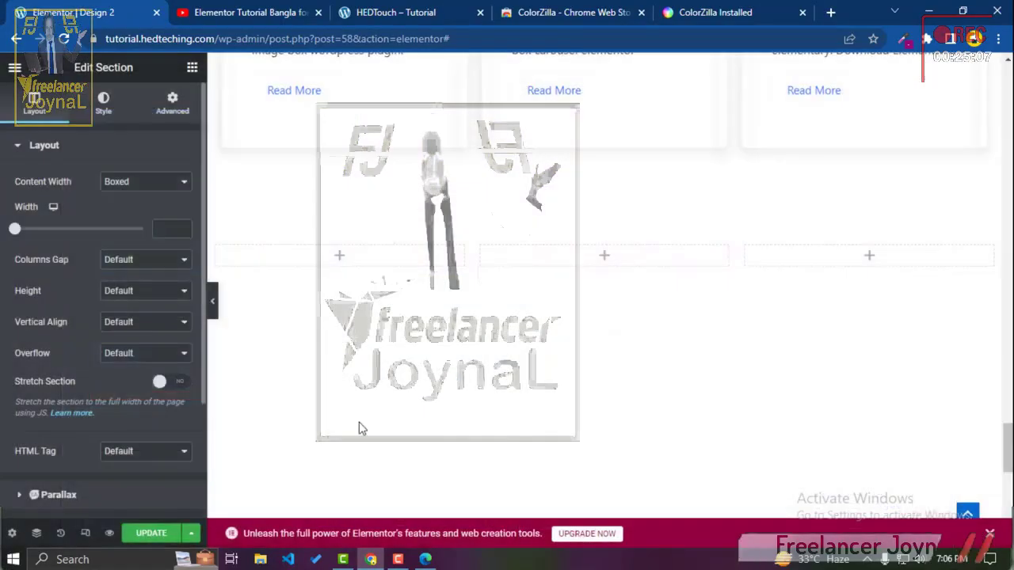
# Step: Examine the inserted footer with the editing panel hidden, and restore the panel
pyautogui.scroll(-5, 385, 400)
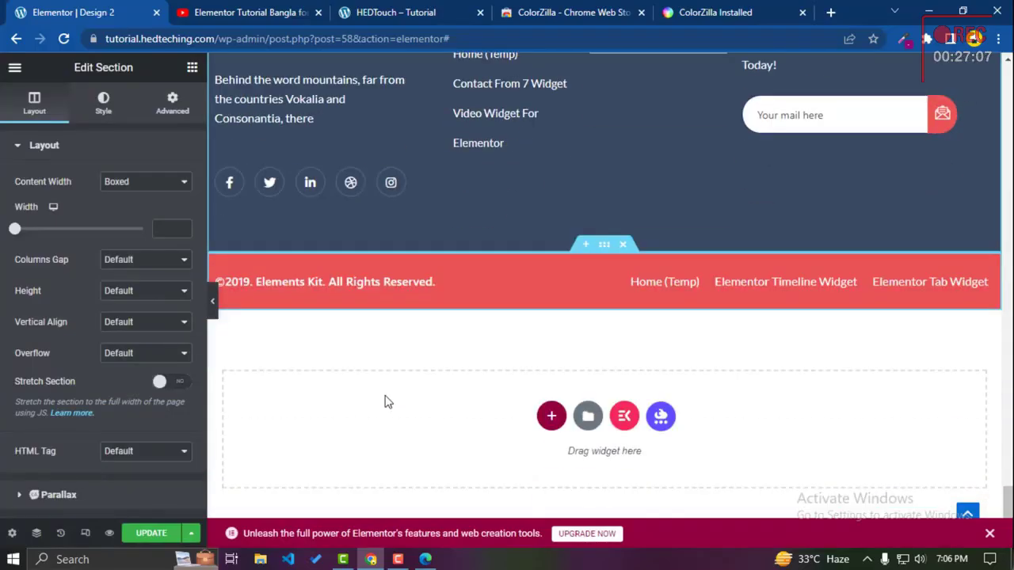
pyautogui.scroll(2, 385, 400)
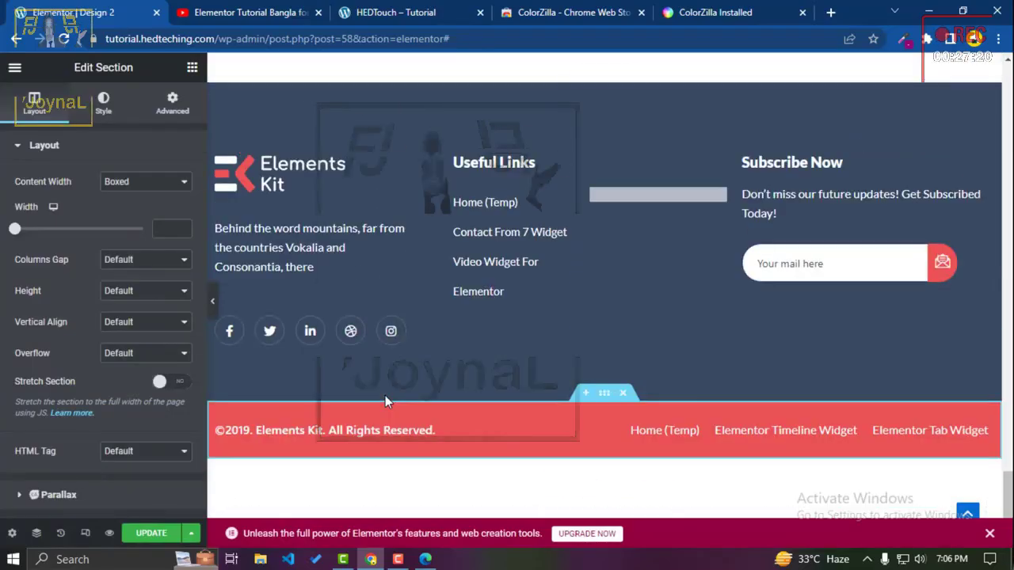
pyautogui.click(214, 301)
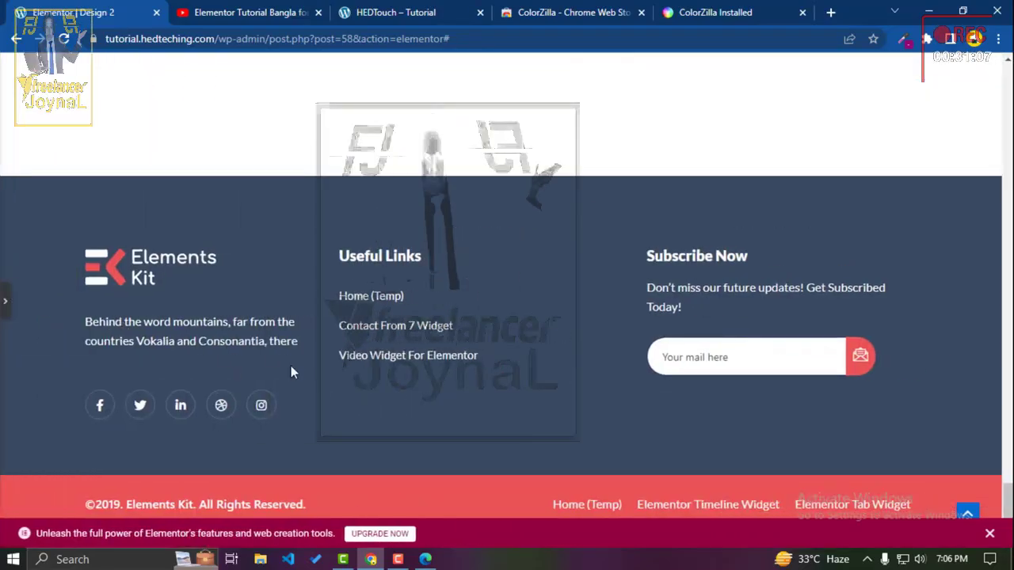
pyautogui.scroll(-1, 7, 301)
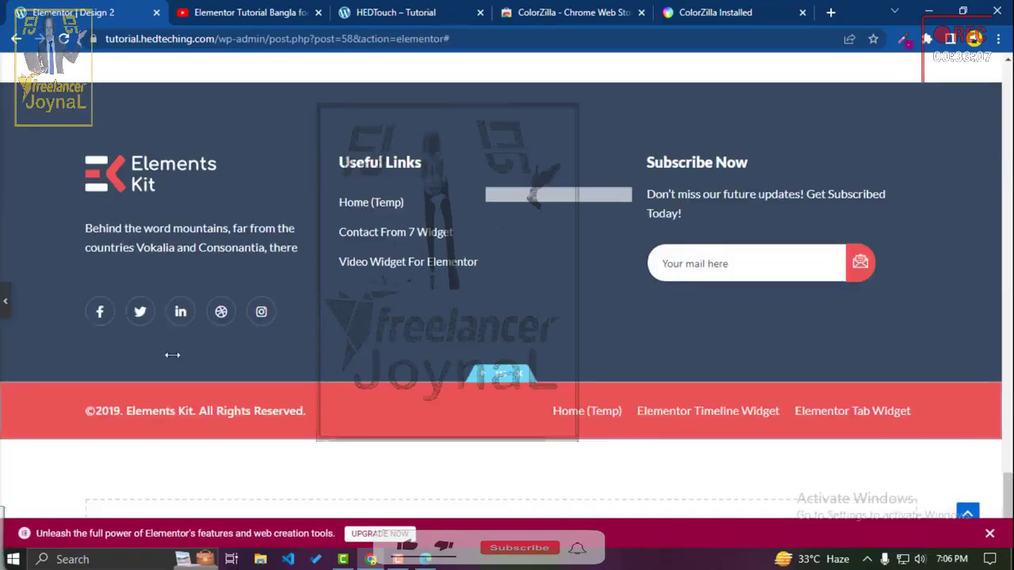
pyautogui.click(4, 301)
# Step: Change the footer's copyright heading to "©2023. HEDTOUCH Tutorial Elementor Website WordPress"
pyautogui.click(588, 430)
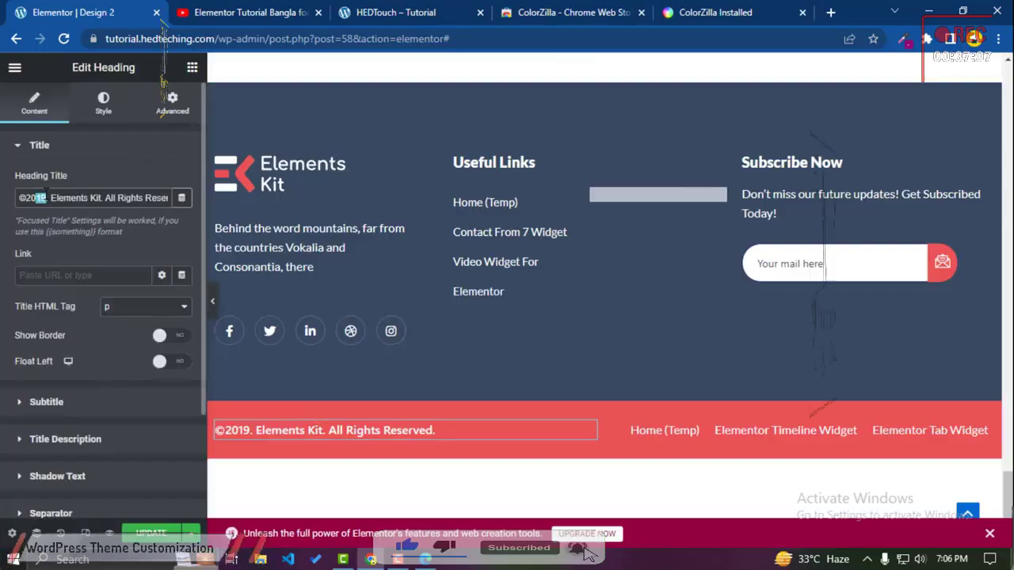
pyautogui.write('23')
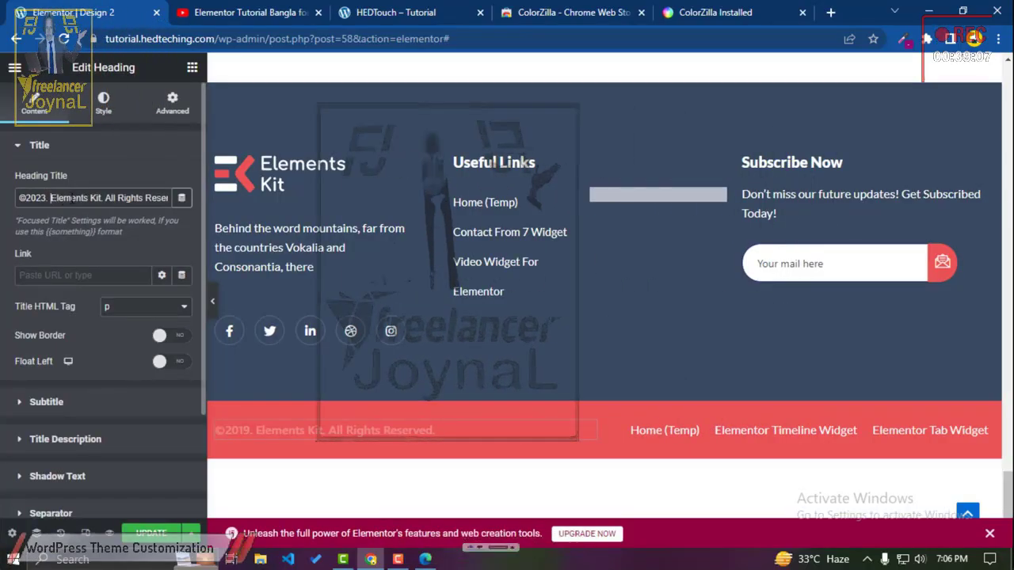
pyautogui.moveTo(50, 198); pyautogui.dragTo(453, 198)
pyautogui.write('hedte')
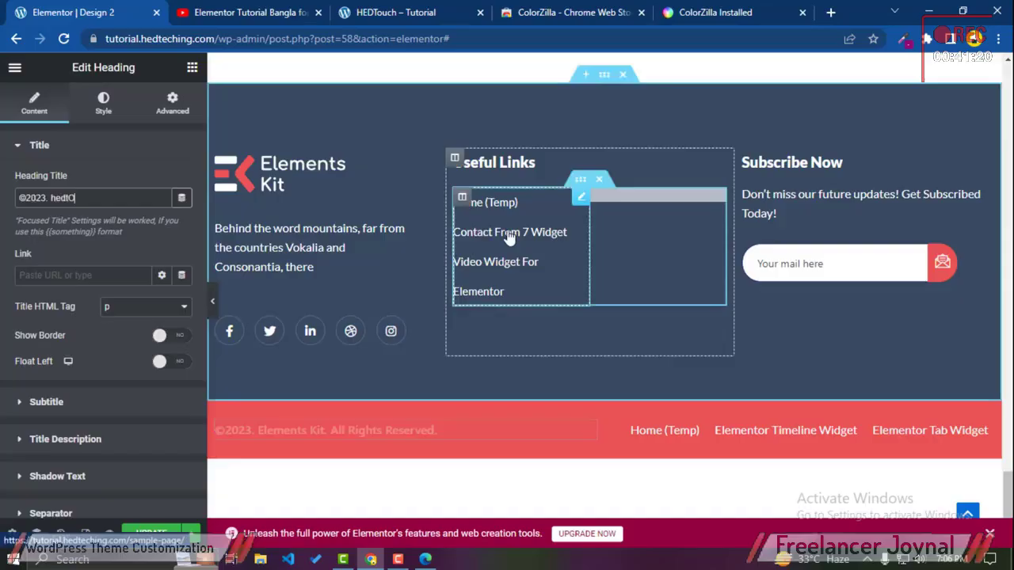
pyautogui.press('BackSpace')
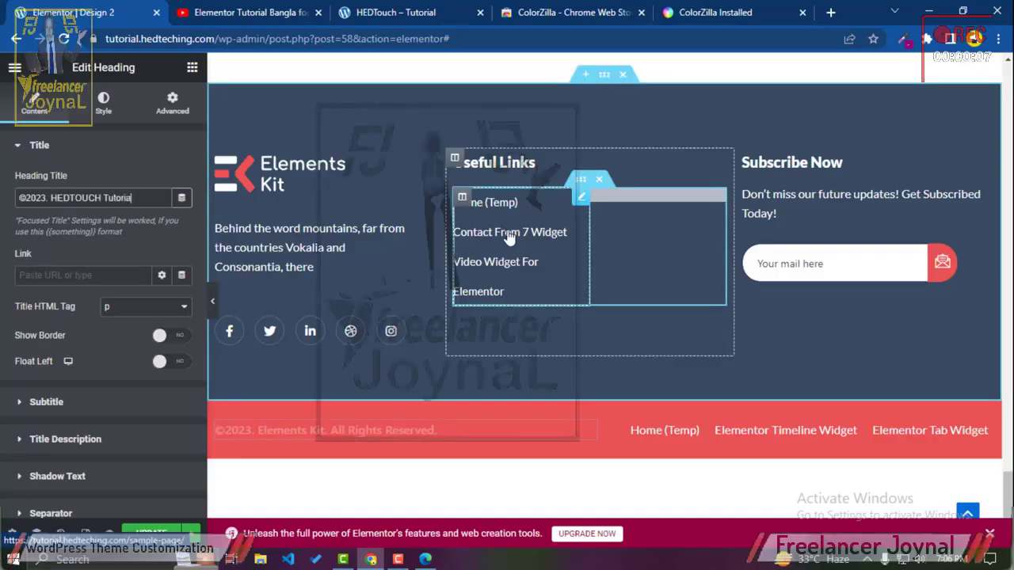
pyautogui.write('Ele')
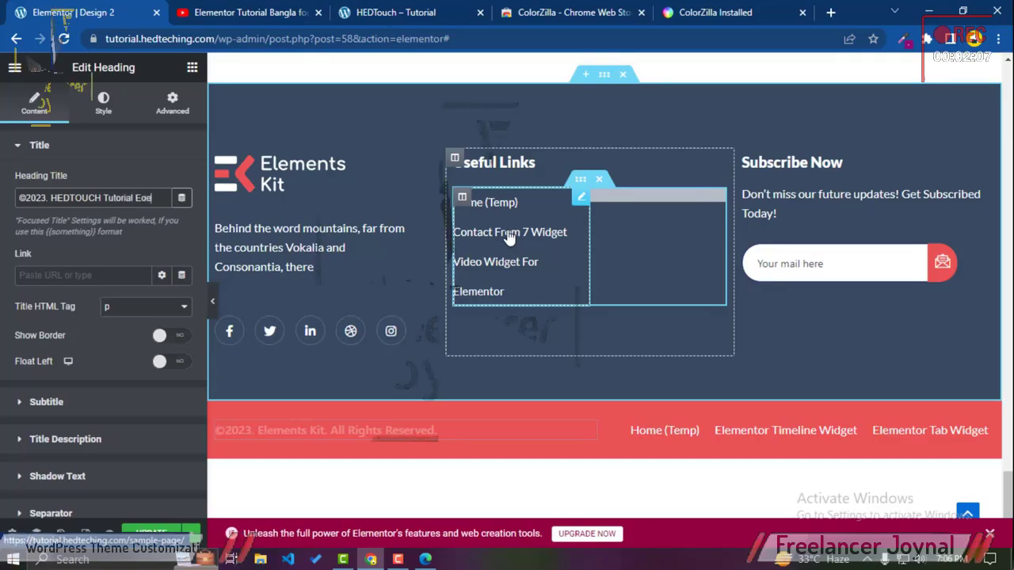
pyautogui.write('mentor')
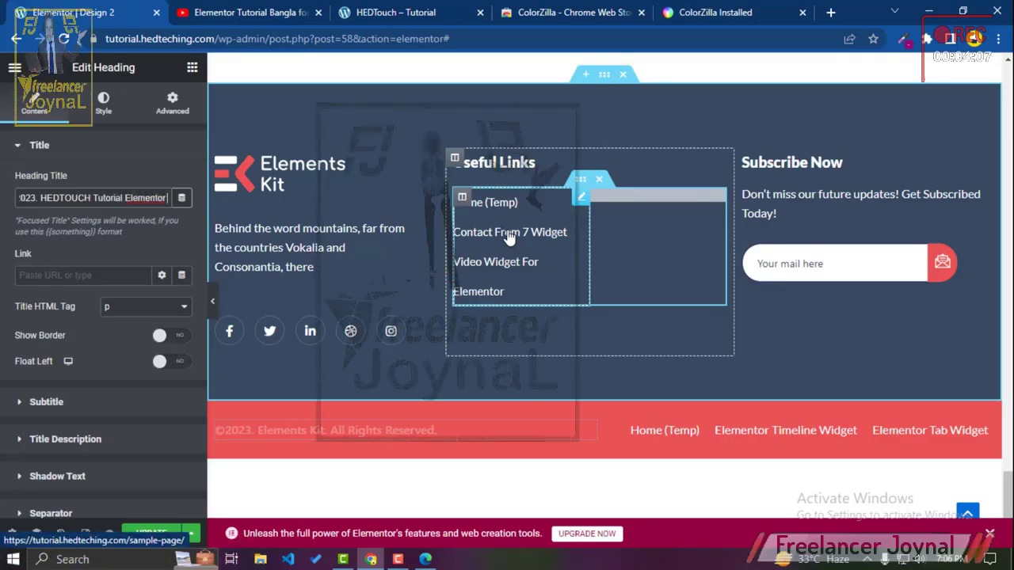
pyautogui.write(' Website Wo')
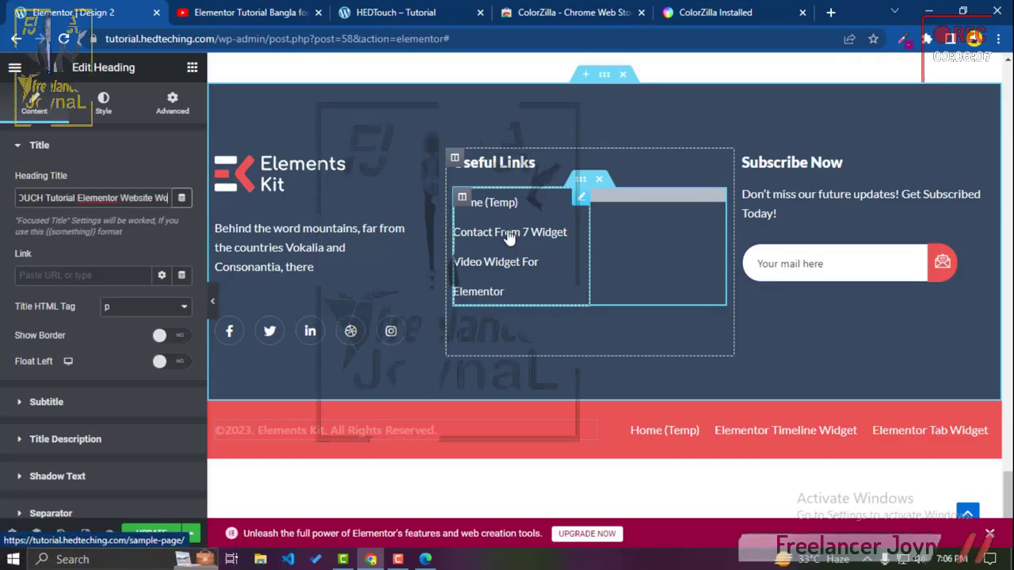
pyautogui.write('rdPress')
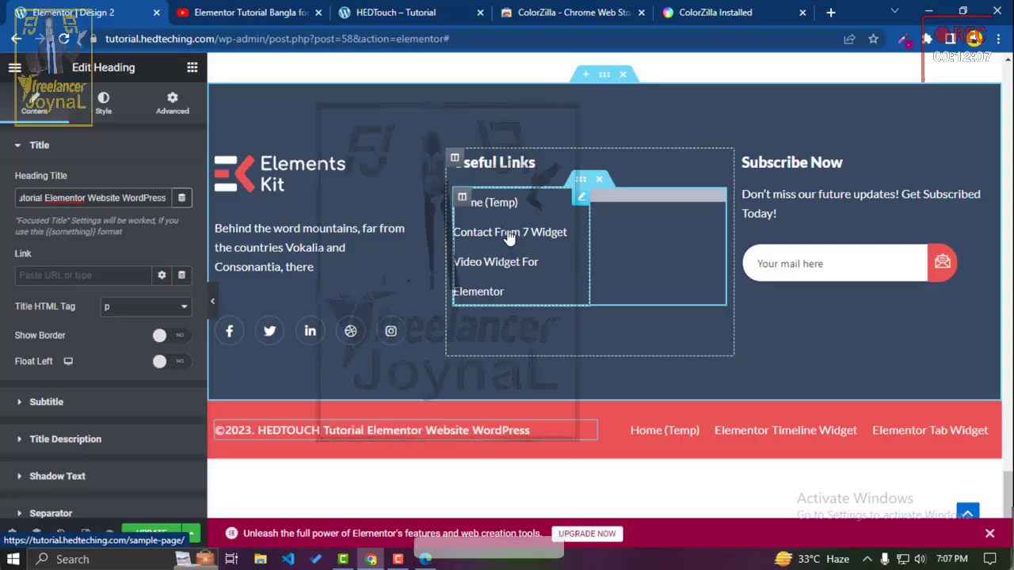
# Step: Look over the finished page from the footer up to the header, and return to the widget library
pyautogui.scroll(20, 649, 275)
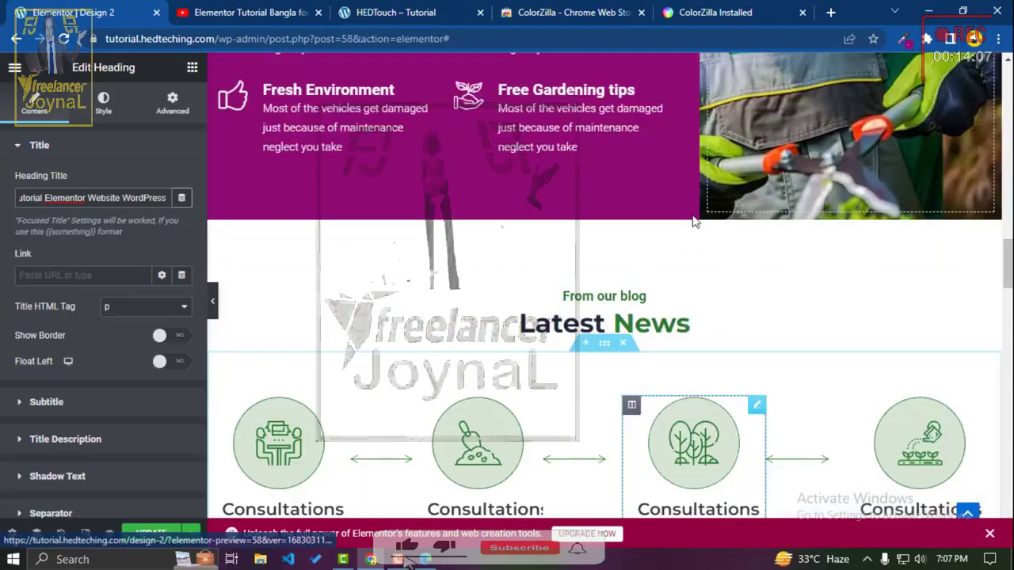
pyautogui.scroll(20, 566, 190)
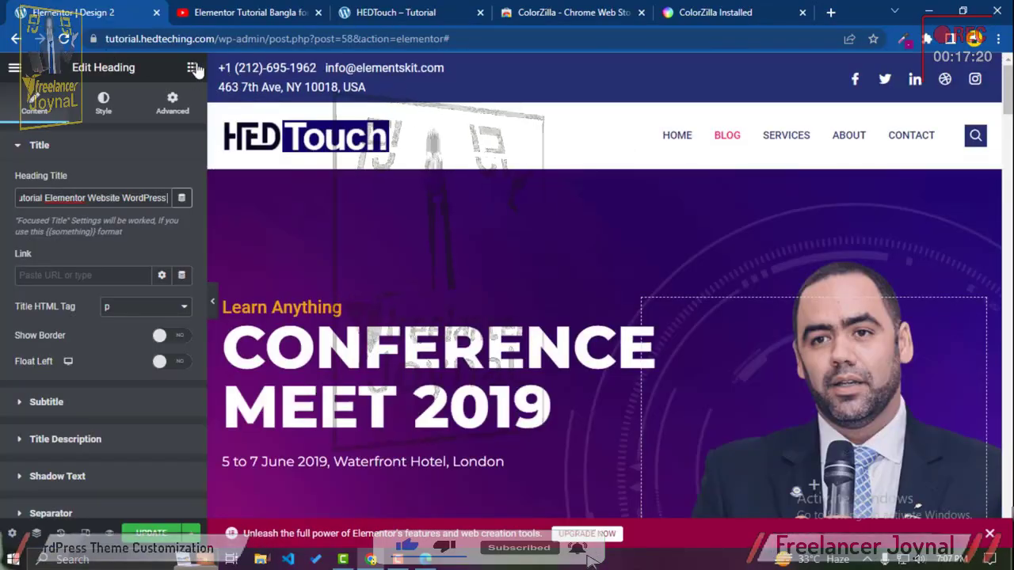
pyautogui.click(191, 67)
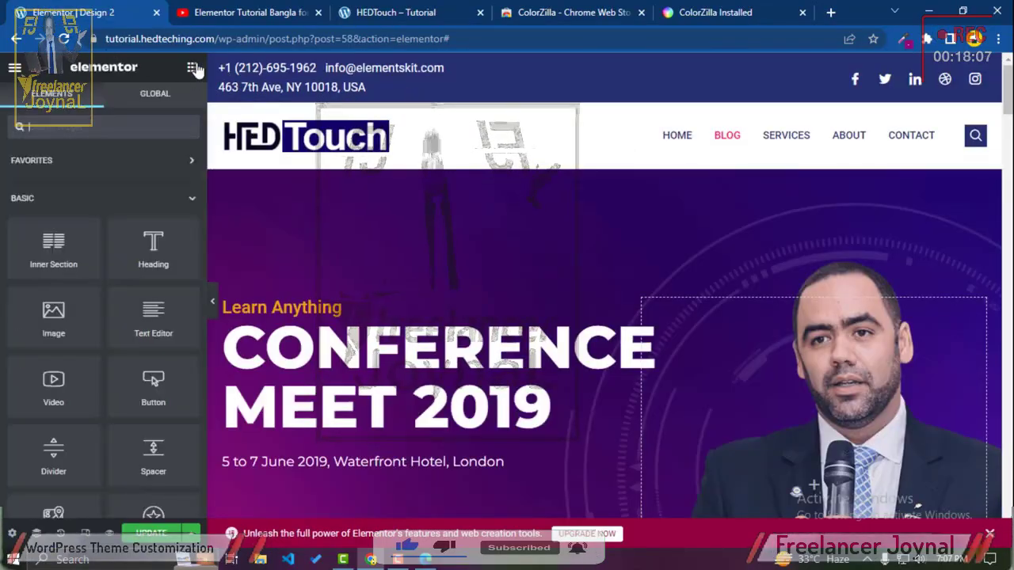
# Step: Switch to the YouTube page of the Elementor tutorial, look through its description and comments, and open and dismiss the channel's subscribe prompt
pyautogui.click(200, 17)
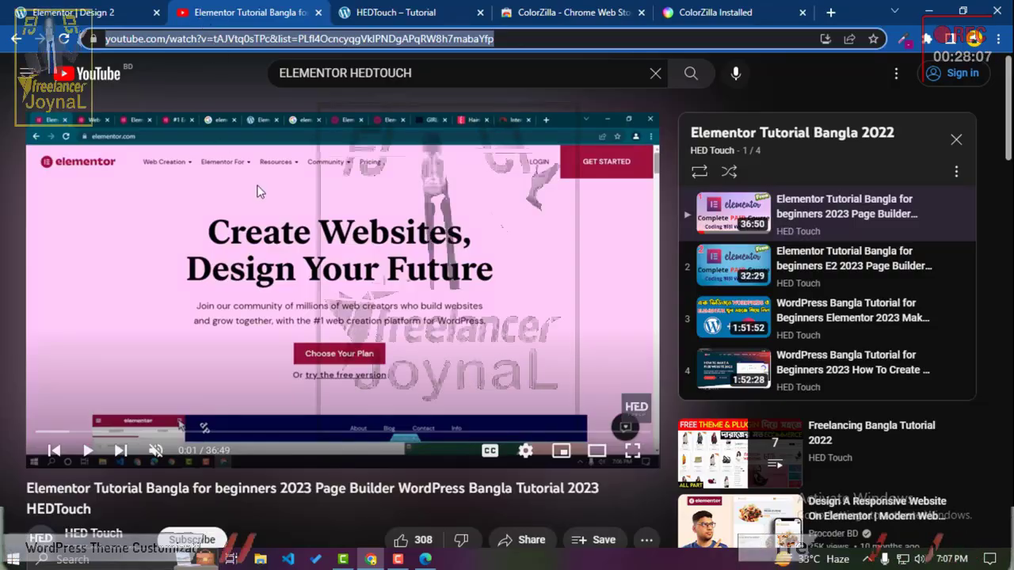
pyautogui.scroll(-7, 261, 231)
pyautogui.scroll(3, 260, 230)
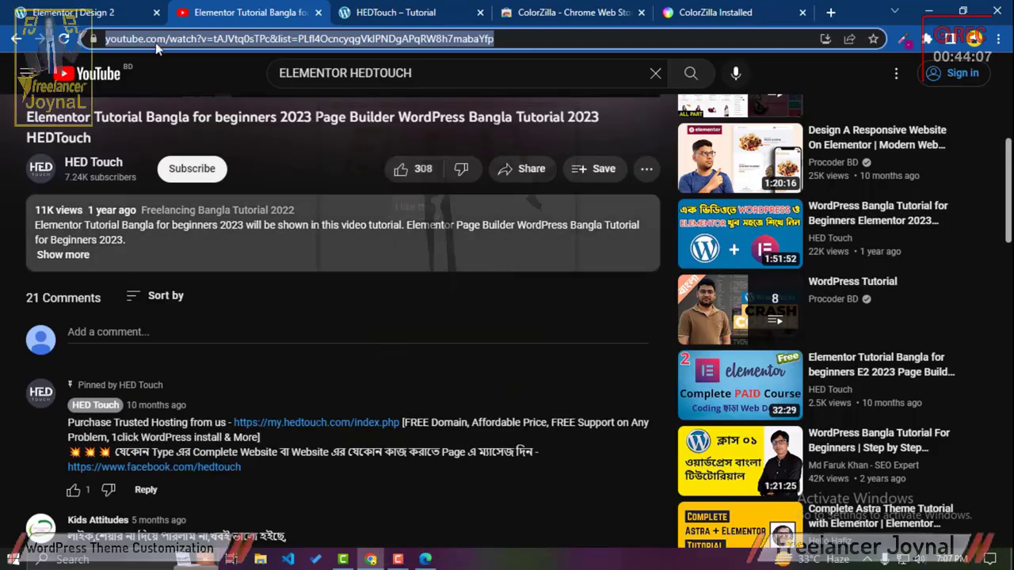
pyautogui.click(198, 176)
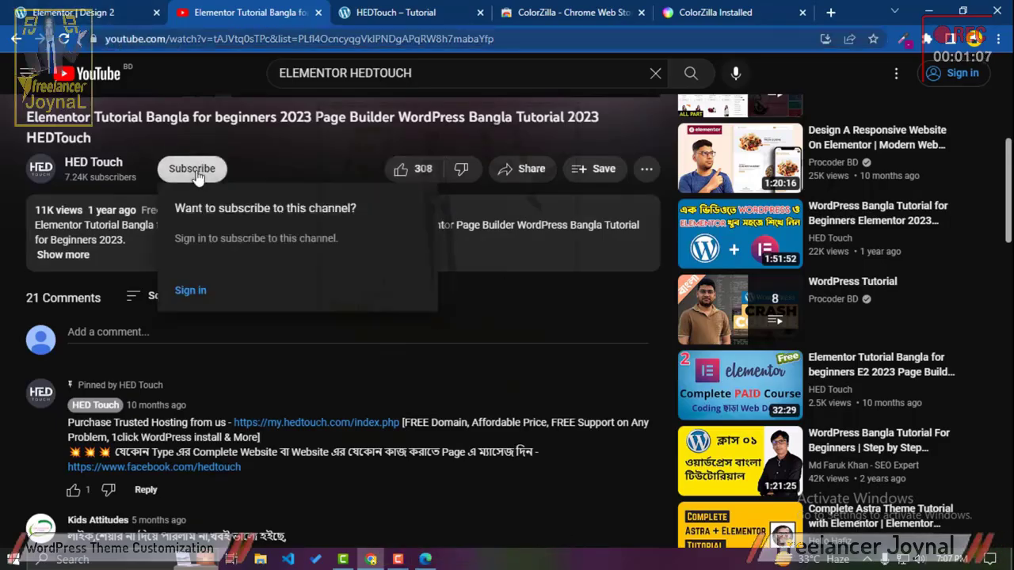
pyautogui.click(229, 168)
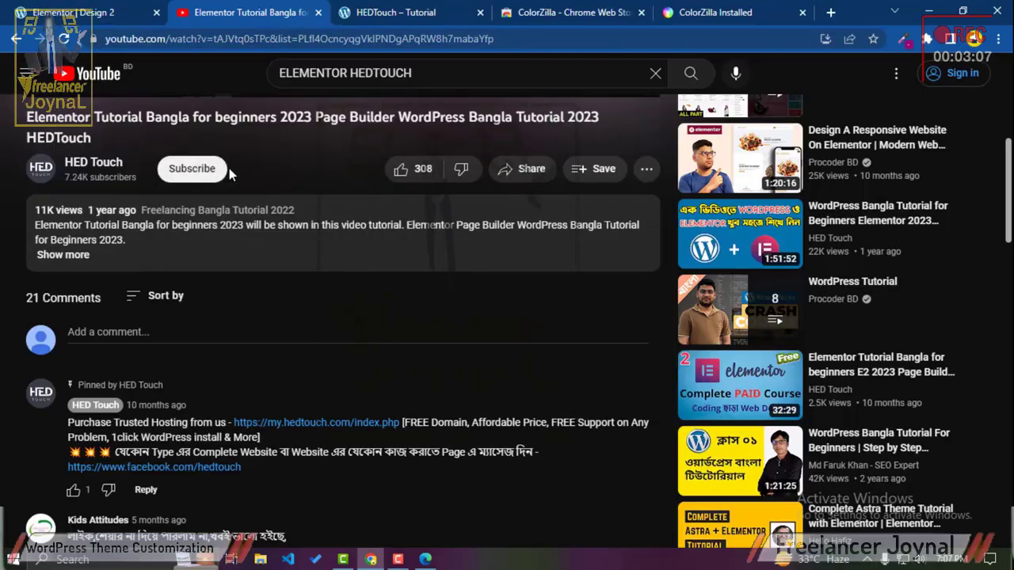